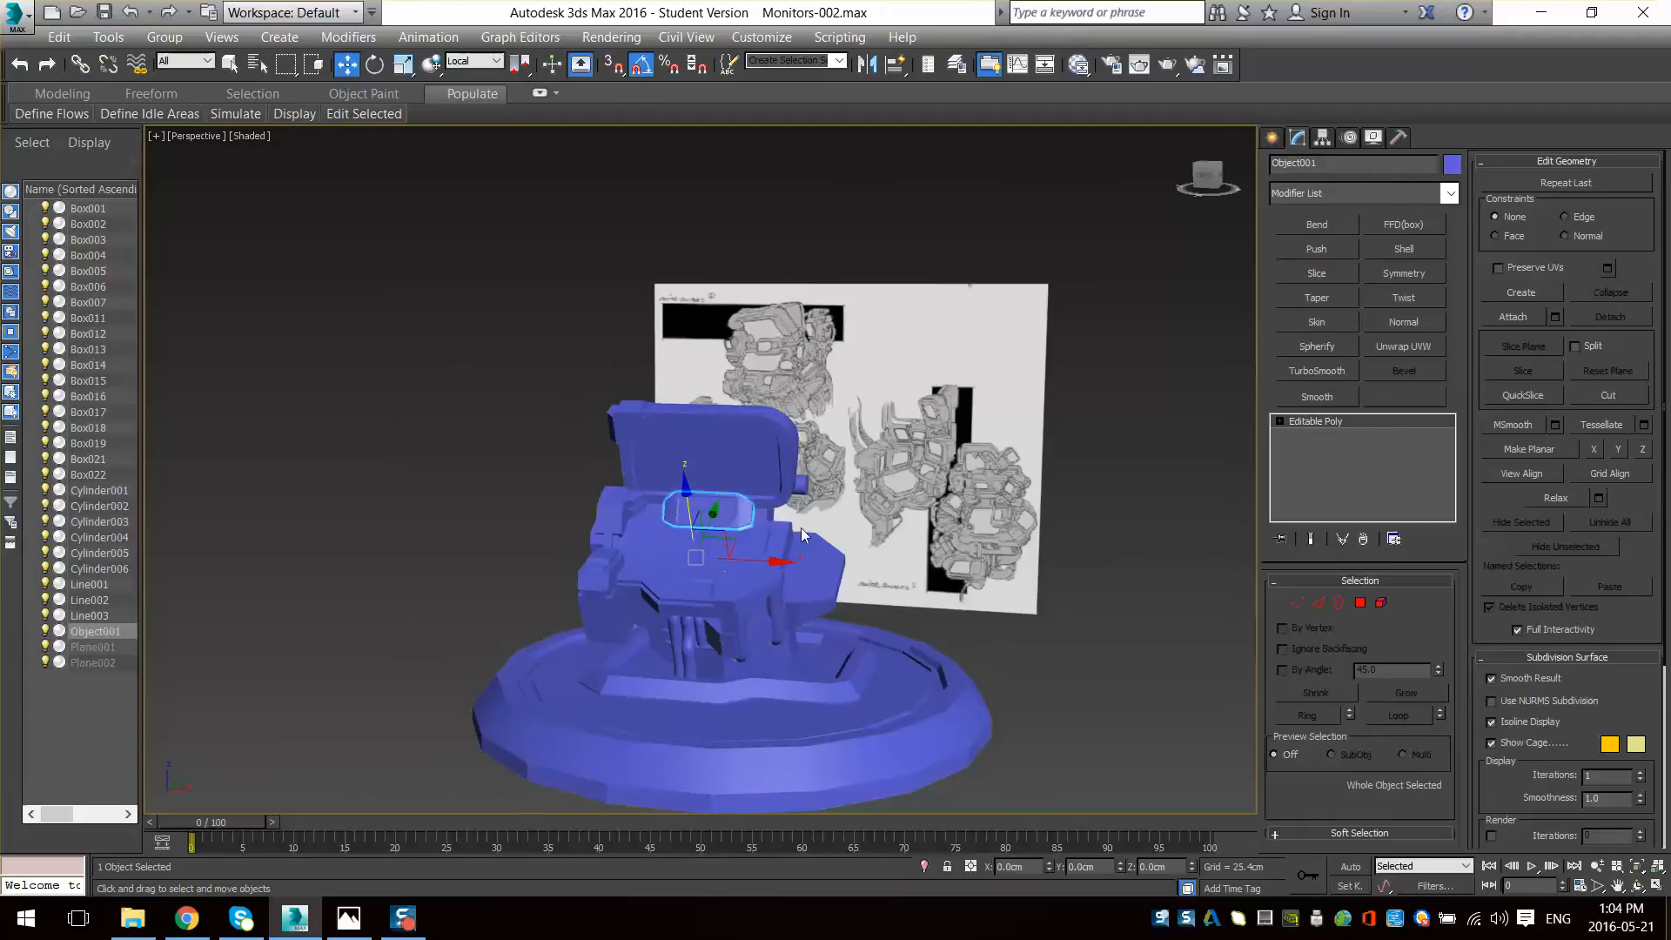
- Examine the small monitor's inset frame and cut corners from several angles, both with and without edged faces
{"action": "scroll", "coordinate": [801, 527], "scroll_direction": "up", "scroll_amount": 5}
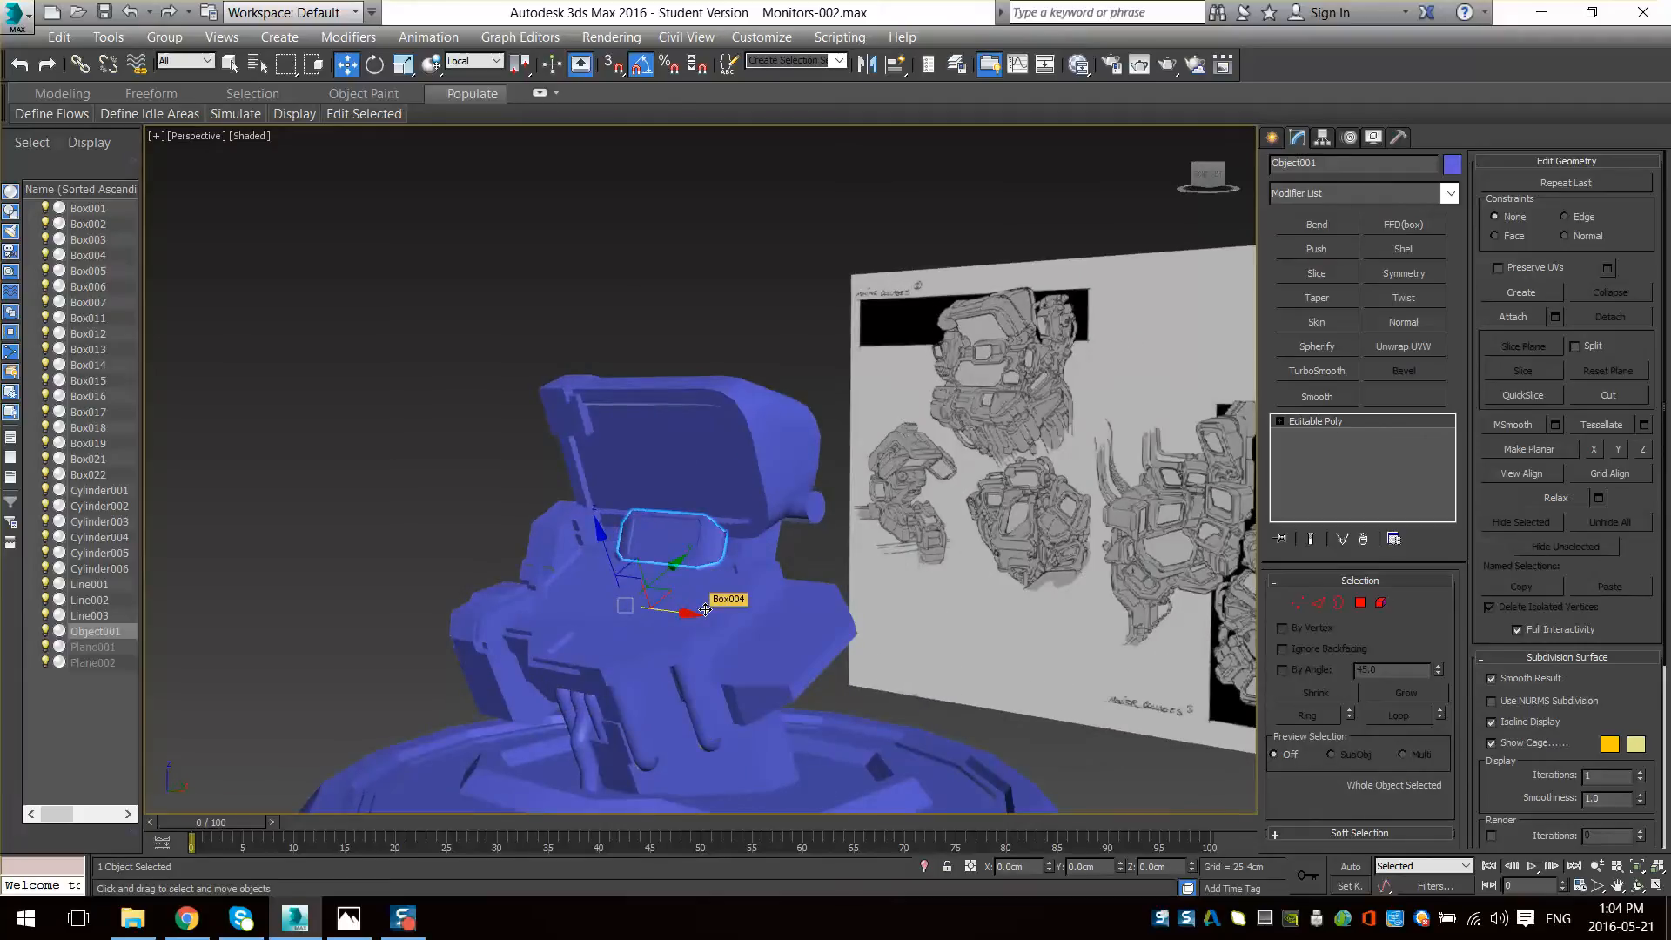
{"action": "middle_click_drag", "start_coordinate": [715, 592], "coordinate": [750, 456], "text": "alt"}
{"action": "mouse_move", "coordinate": [798, 531]}
{"action": "middle_mouse_down"}
{"action": "mouse_move", "coordinate": [790, 500]}
{"action": "mouse_move", "coordinate": [772, 533]}
{"action": "mouse_move", "coordinate": [707, 534]}
{"action": "mouse_move", "coordinate": [727, 556]}
{"action": "mouse_move", "coordinate": [775, 540]}
{"action": "middle_mouse_up"}
{"action": "scroll", "coordinate": [791, 500], "scroll_direction": "up", "scroll_amount": 2}
{"action": "key", "text": "F4"}
{"action": "scroll", "coordinate": [738, 468], "scroll_direction": "up", "scroll_amount": 5}
{"action": "scroll", "coordinate": [708, 504], "scroll_direction": "down", "scroll_amount": 5}
{"action": "scroll", "coordinate": [783, 535], "scroll_direction": "up", "scroll_amount": 5}
{"action": "middle_click_drag", "start_coordinate": [801, 376], "coordinate": [732, 609]}
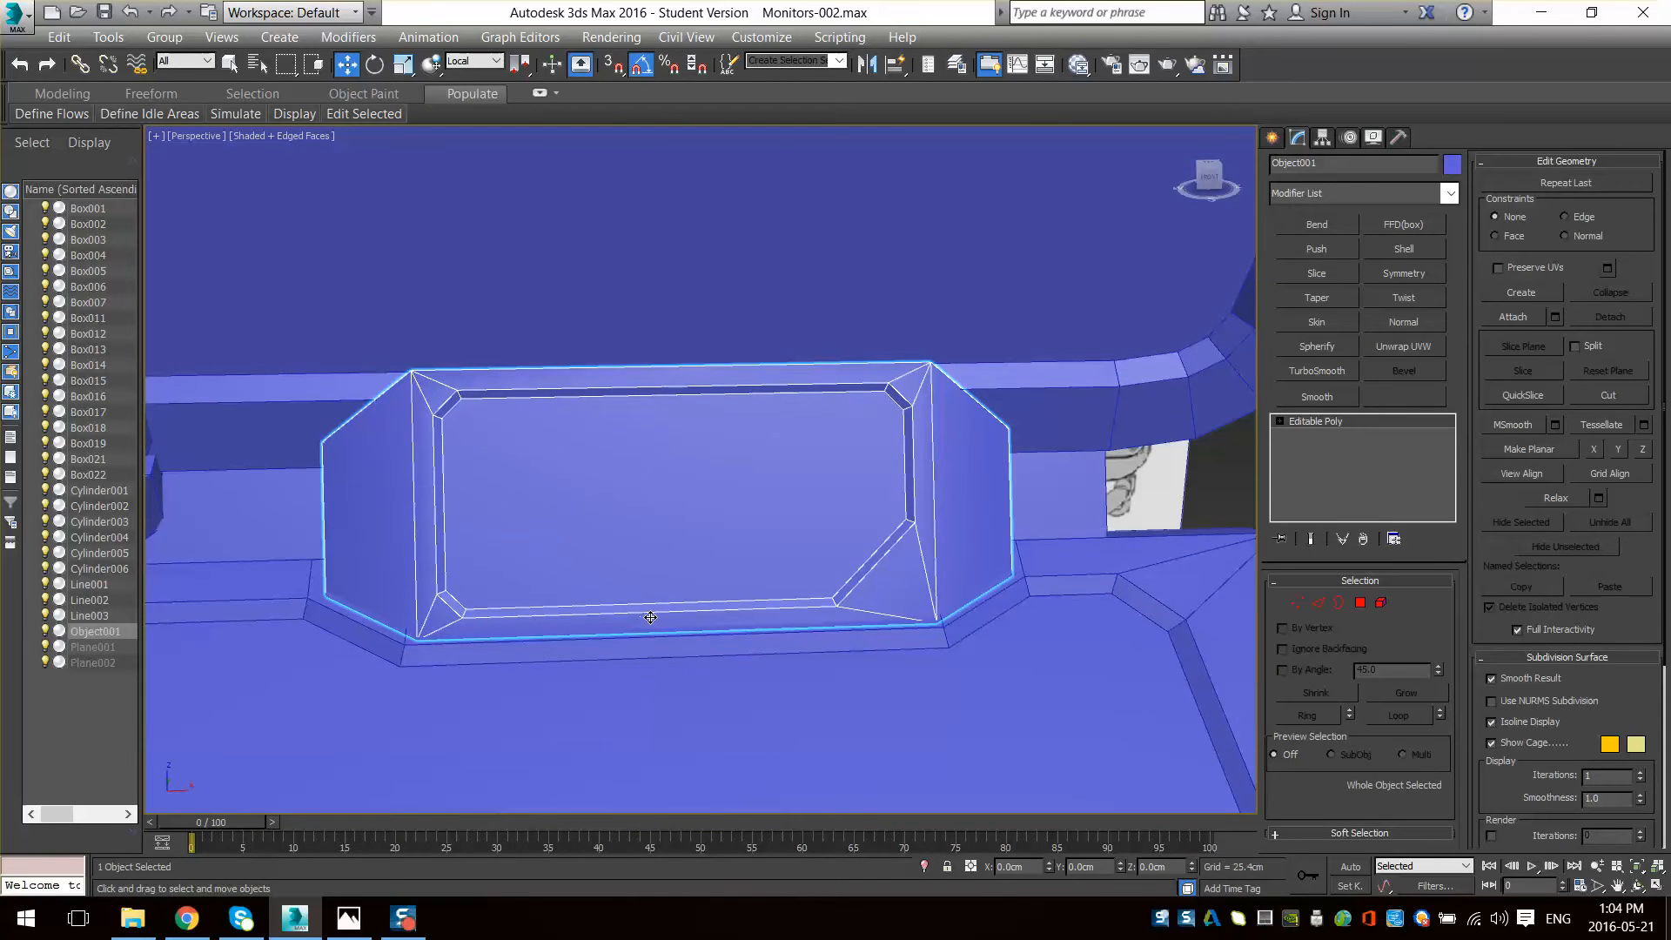
{"action": "scroll", "coordinate": [602, 664], "scroll_direction": "down", "scroll_amount": 2}
{"action": "scroll", "coordinate": [539, 582], "scroll_direction": "up", "scroll_amount": 3}
{"action": "scroll", "coordinate": [573, 606], "scroll_direction": "down", "scroll_amount": 3}
{"action": "scroll", "coordinate": [514, 594], "scroll_direction": "up", "scroll_amount": 4}
{"action": "middle_click_drag", "start_coordinate": [676, 663], "coordinate": [523, 596]}
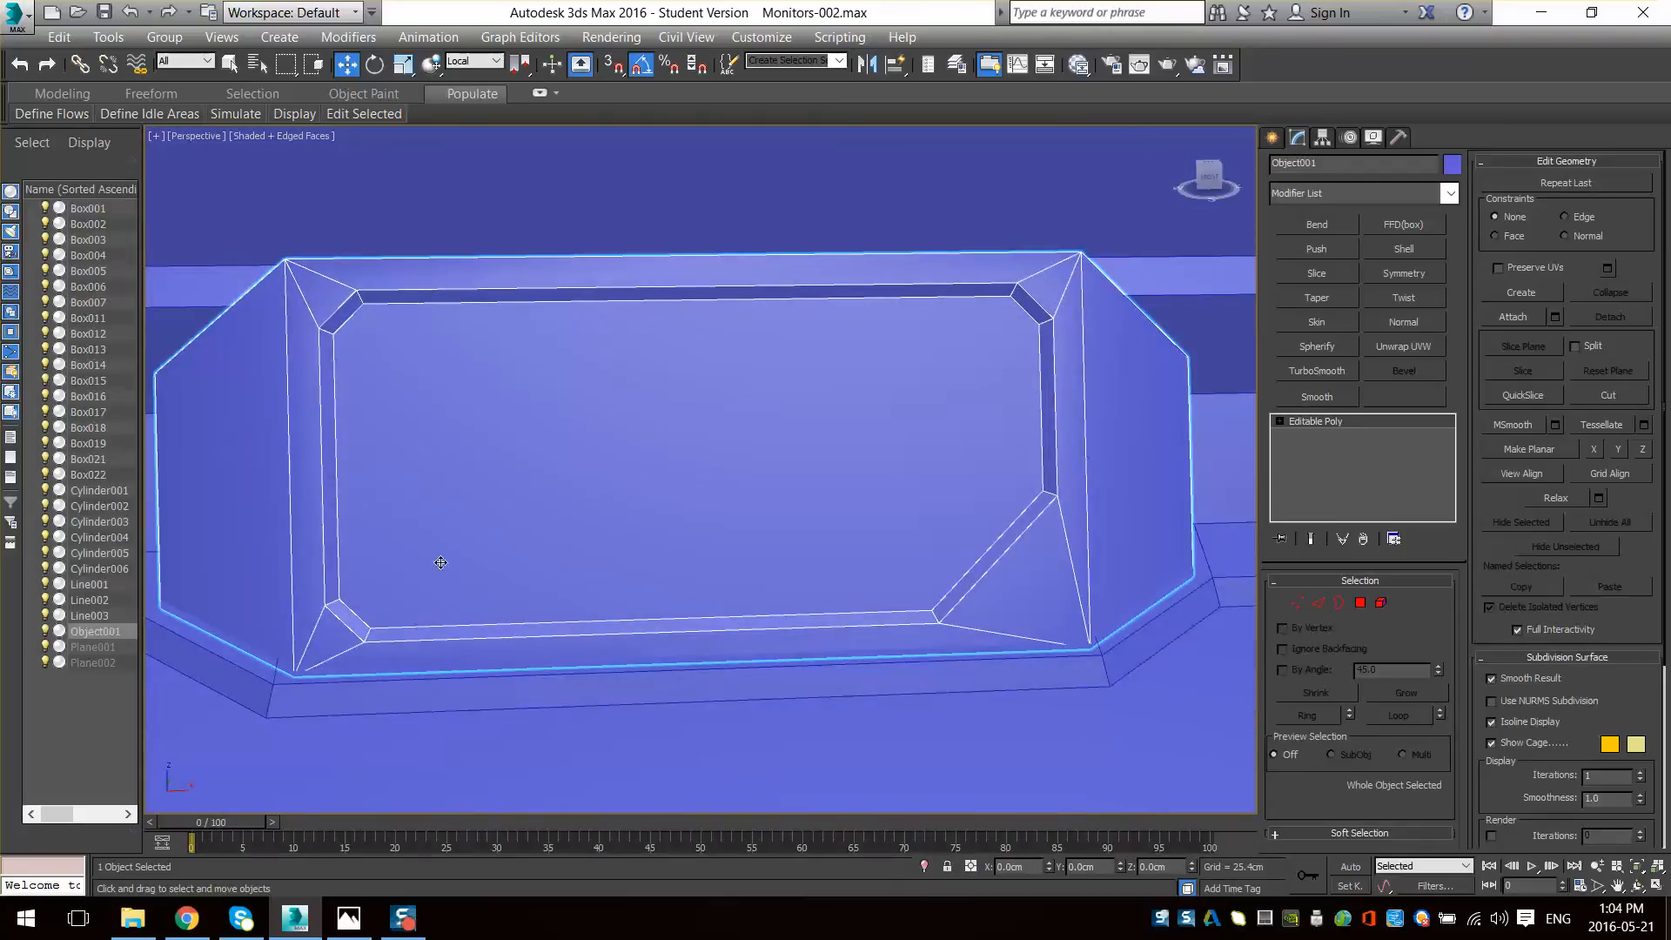
{"action": "middle_click_drag", "start_coordinate": [906, 656], "coordinate": [711, 624]}
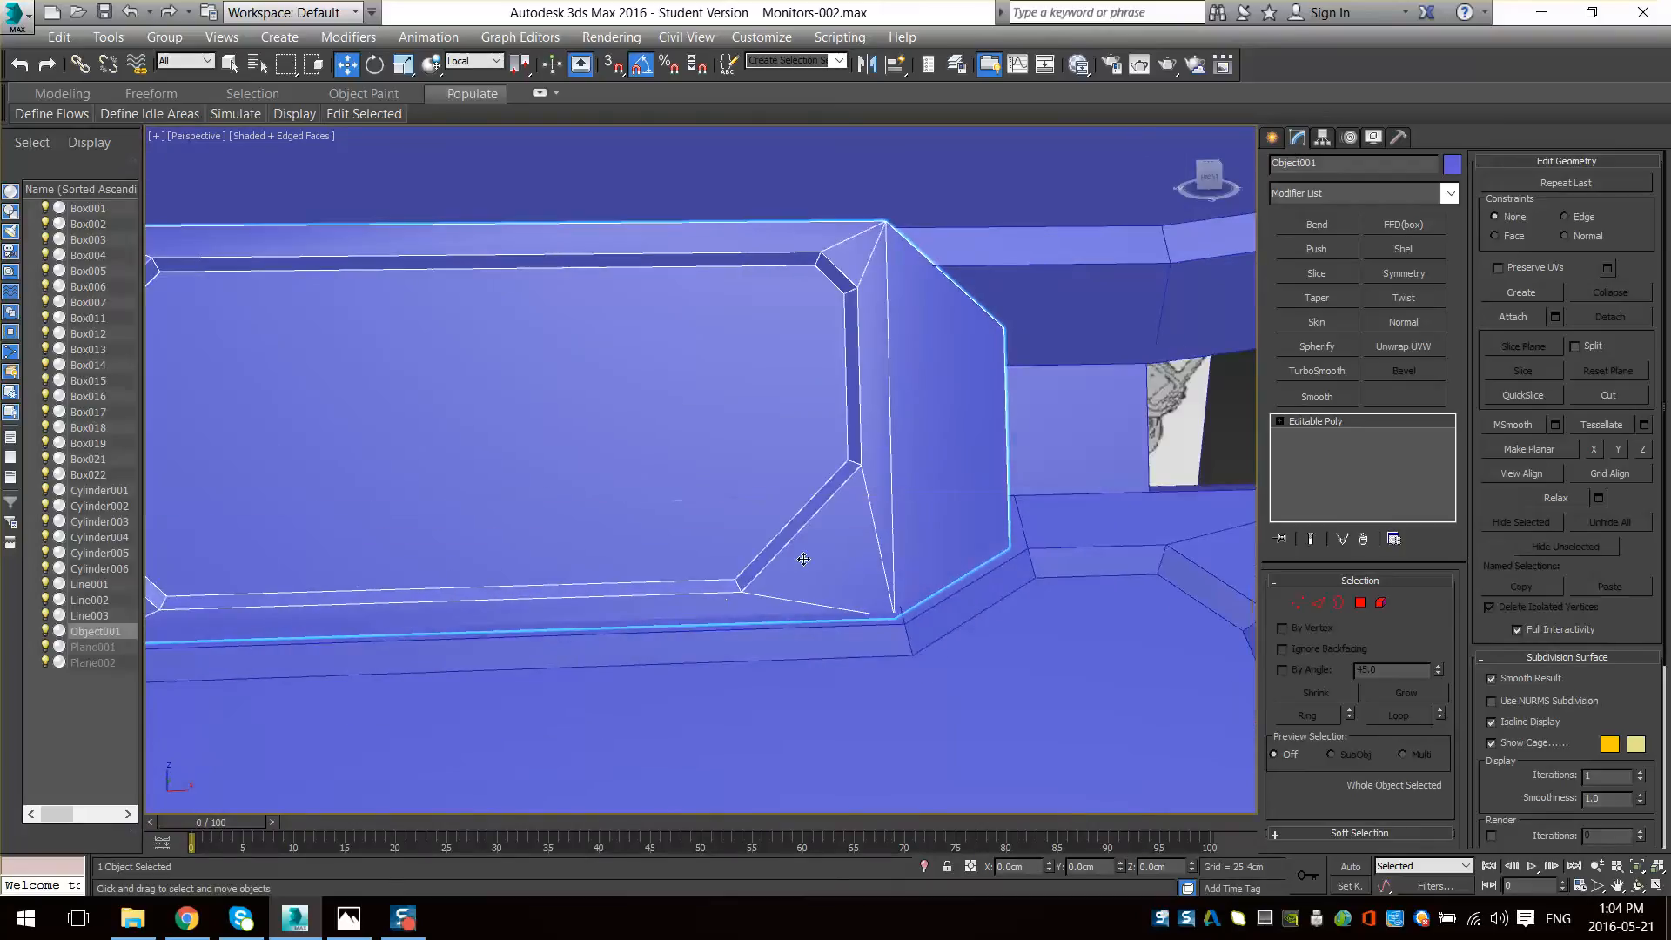
{"action": "middle_click_drag", "start_coordinate": [849, 568], "coordinate": [699, 576], "text": "alt"}
{"action": "scroll", "coordinate": [761, 553], "scroll_direction": "down", "scroll_amount": 2}
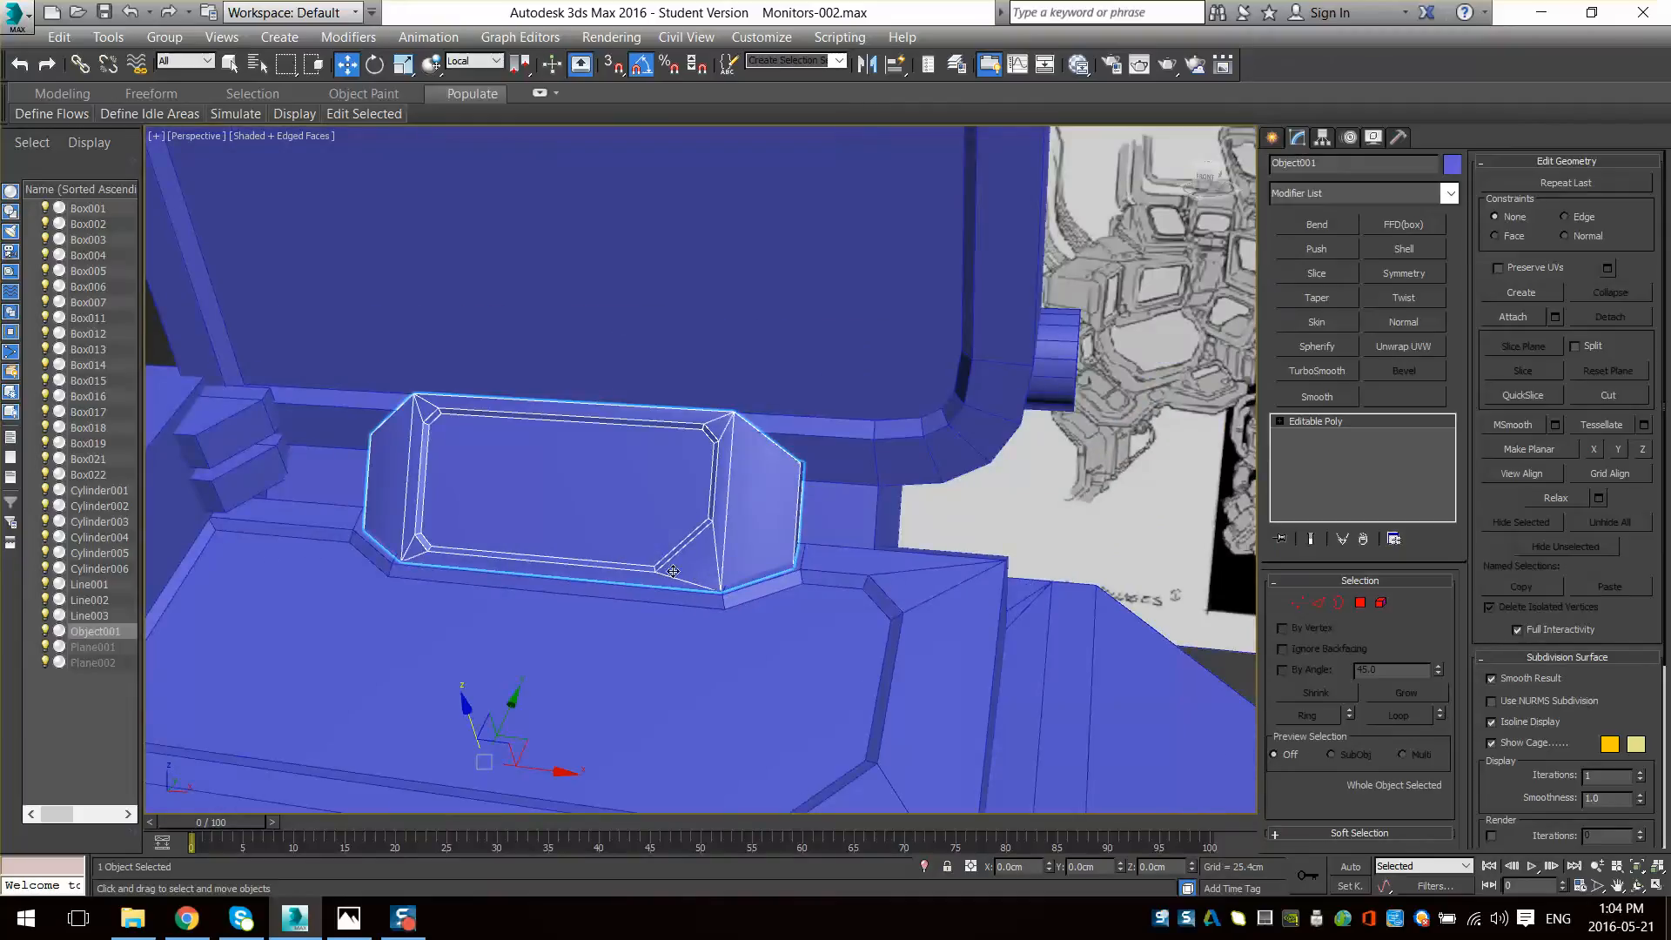
{"action": "middle_click_drag", "start_coordinate": [603, 600], "coordinate": [701, 582], "text": "alt"}
{"action": "scroll", "coordinate": [940, 522], "scroll_direction": "up", "scroll_amount": 4}
{"action": "scroll", "coordinate": [940, 522], "scroll_direction": "down", "scroll_amount": 5}
{"action": "key", "text": "F4"}
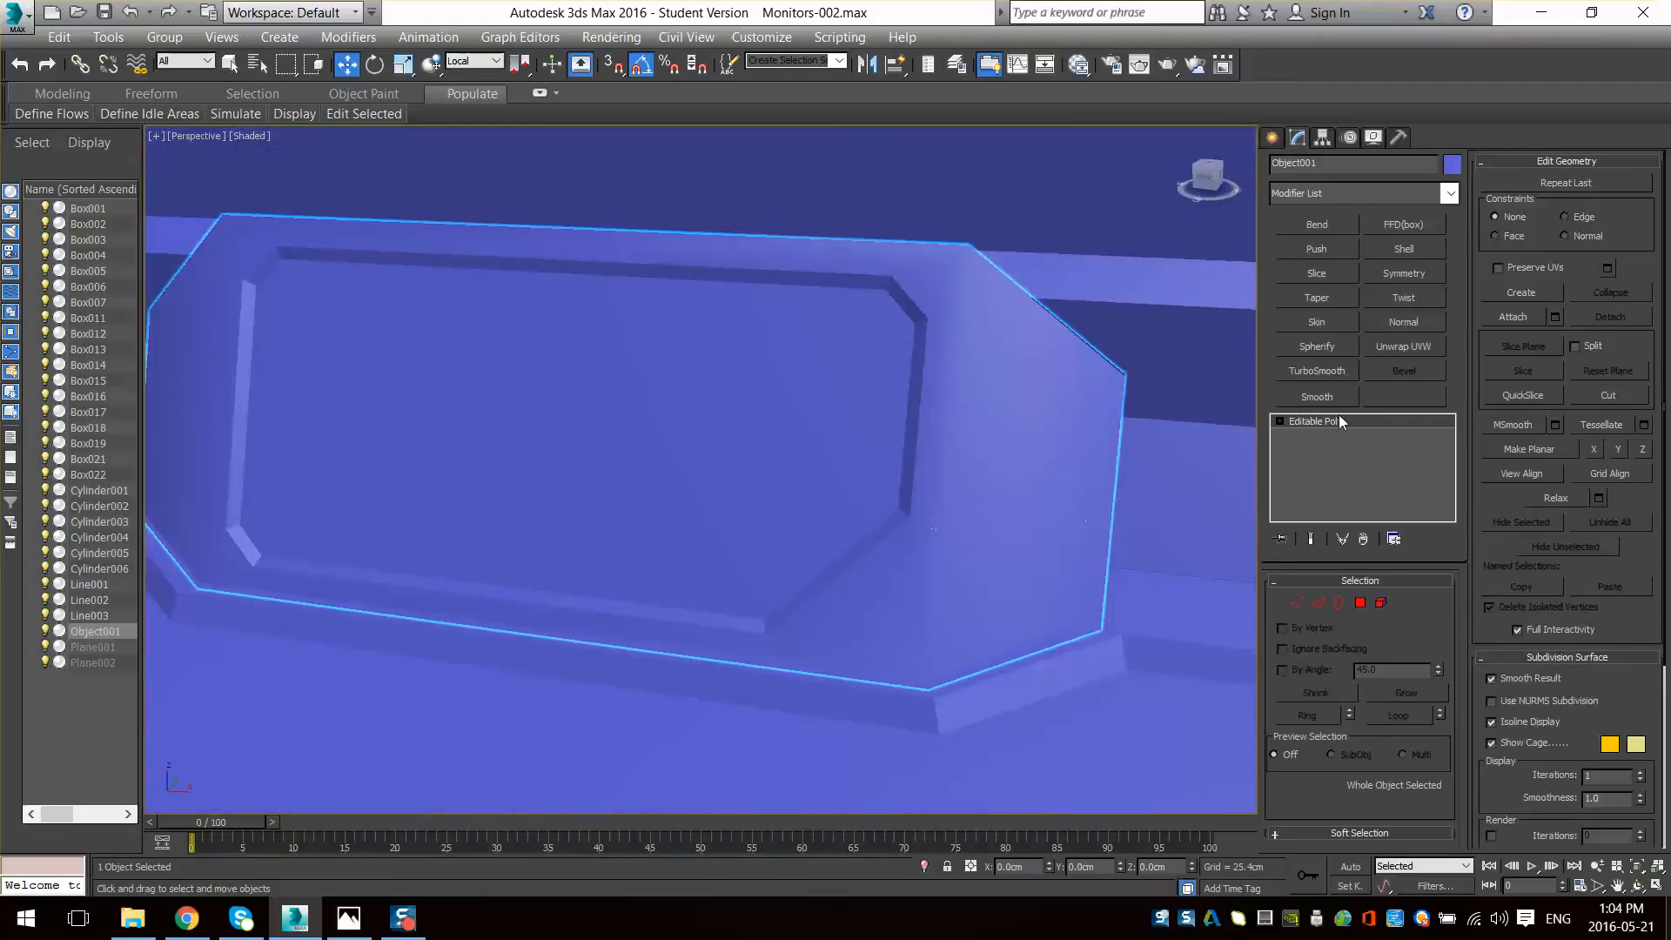
- Try a TurboSmooth modifier with 2 iterations on the small monitor and show its edged faces
{"action": "left_click", "coordinate": [1317, 371]}
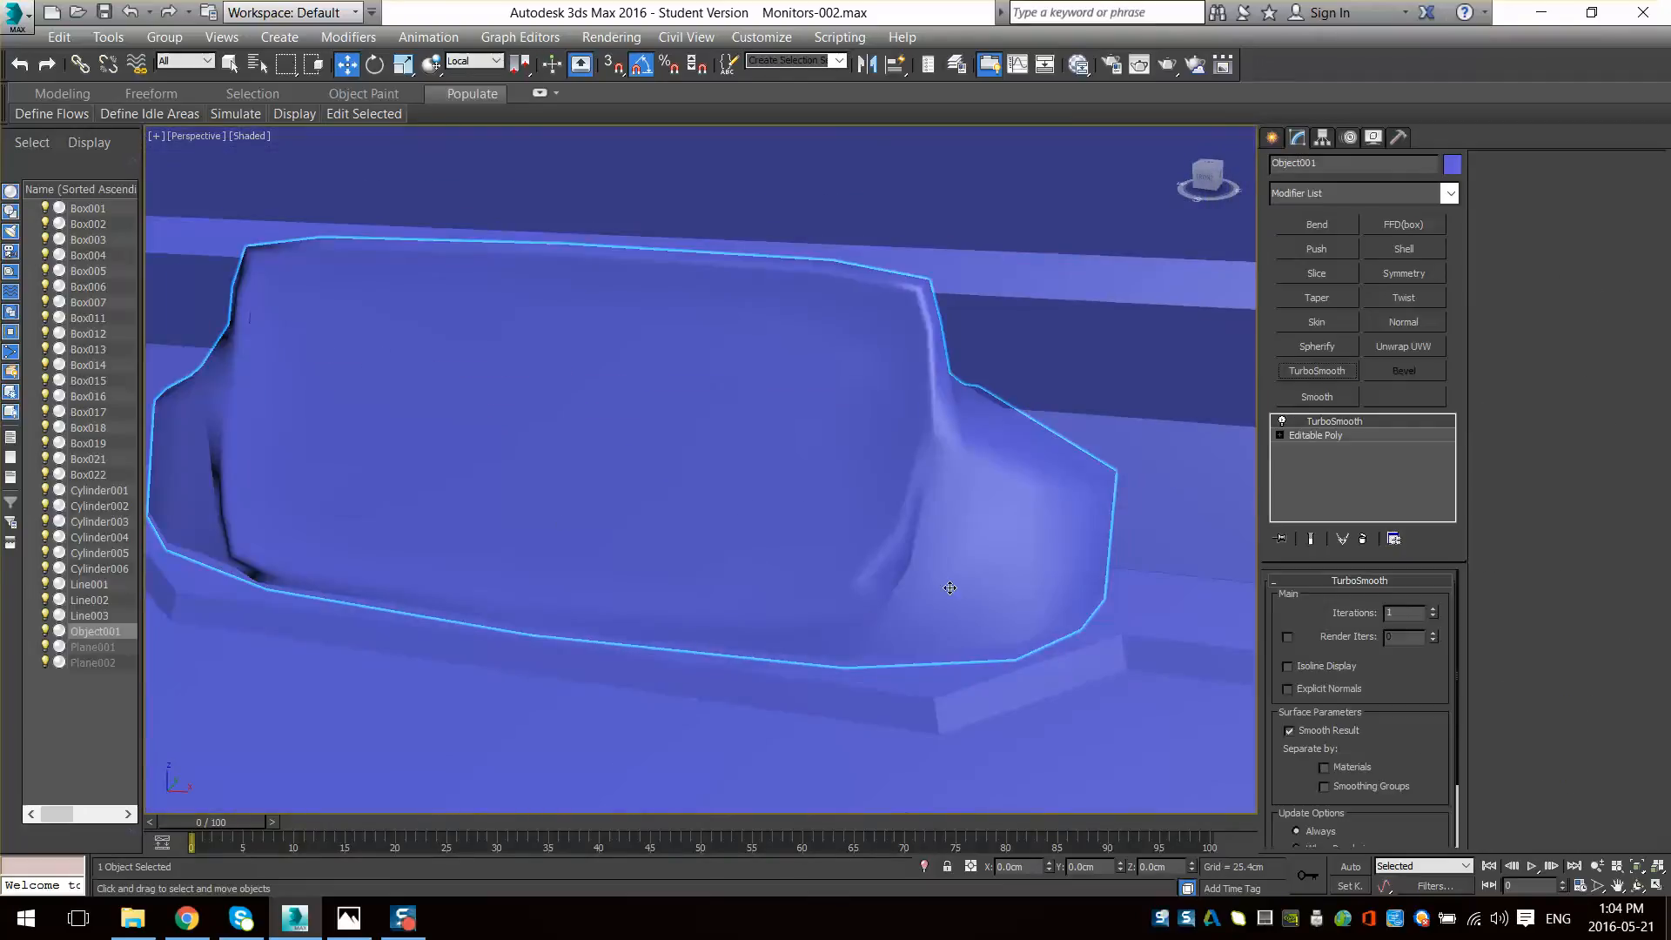
{"action": "left_click", "coordinate": [1434, 616]}
{"action": "left_click", "coordinate": [1433, 608]}
{"action": "left_click", "coordinate": [1435, 609]}
{"action": "key", "text": "F4"}
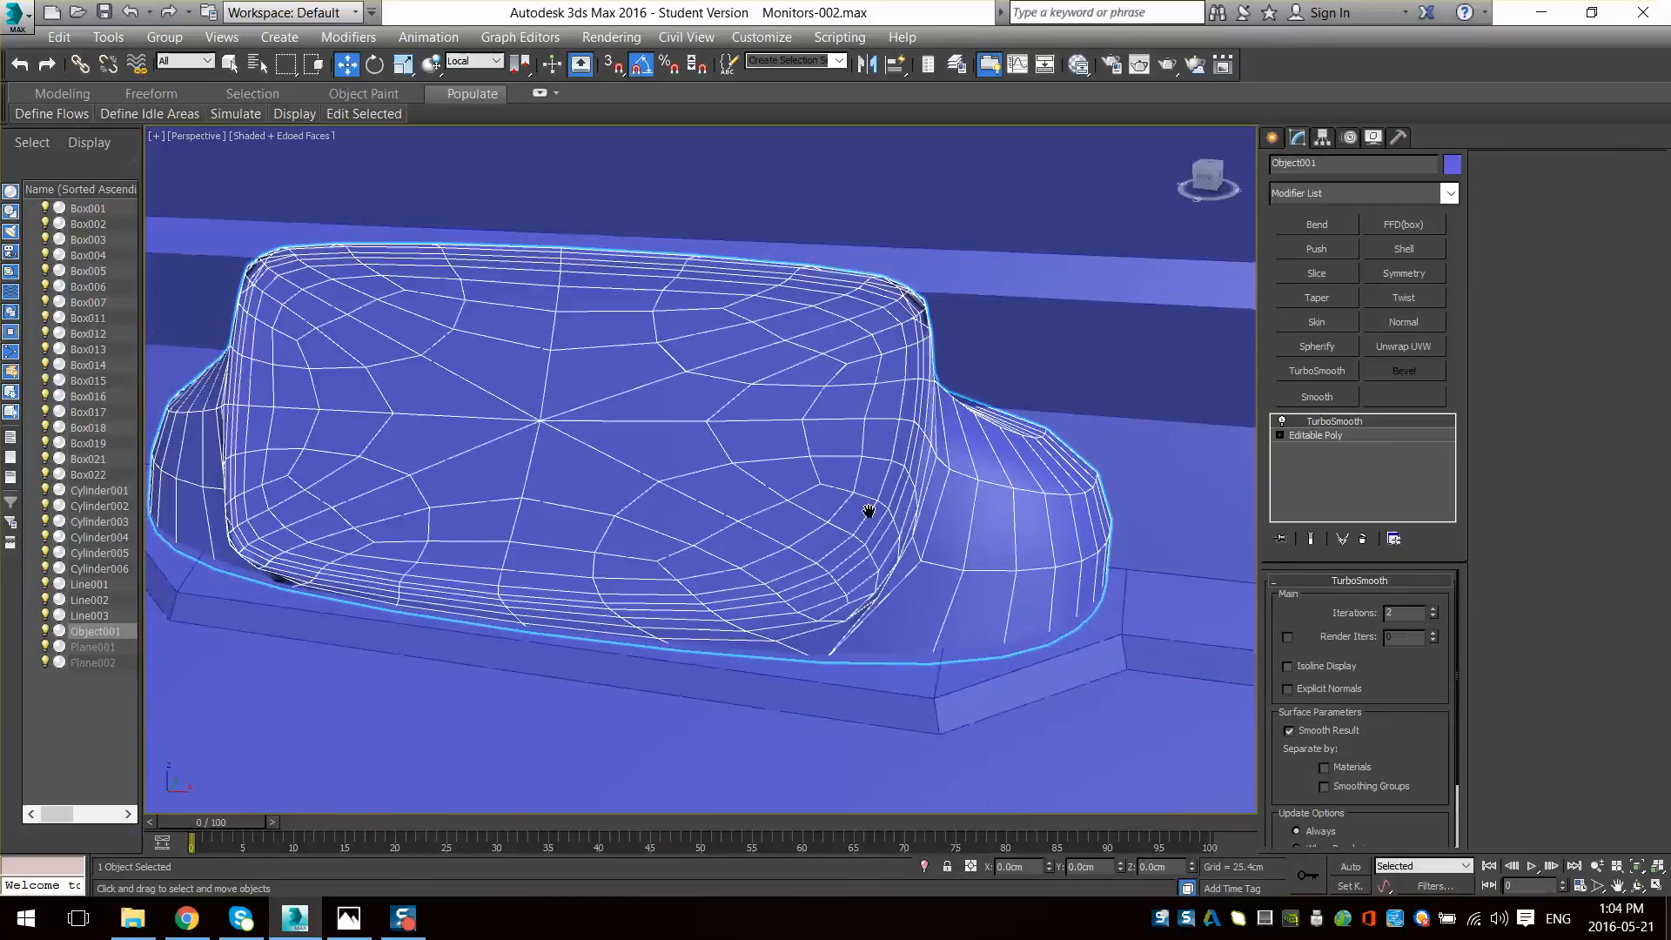
- Return the small monitor to its Editable Poly level and compare its frame corners with the recessed panel below it
{"action": "scroll", "coordinate": [869, 511], "scroll_direction": "up", "scroll_amount": 3}
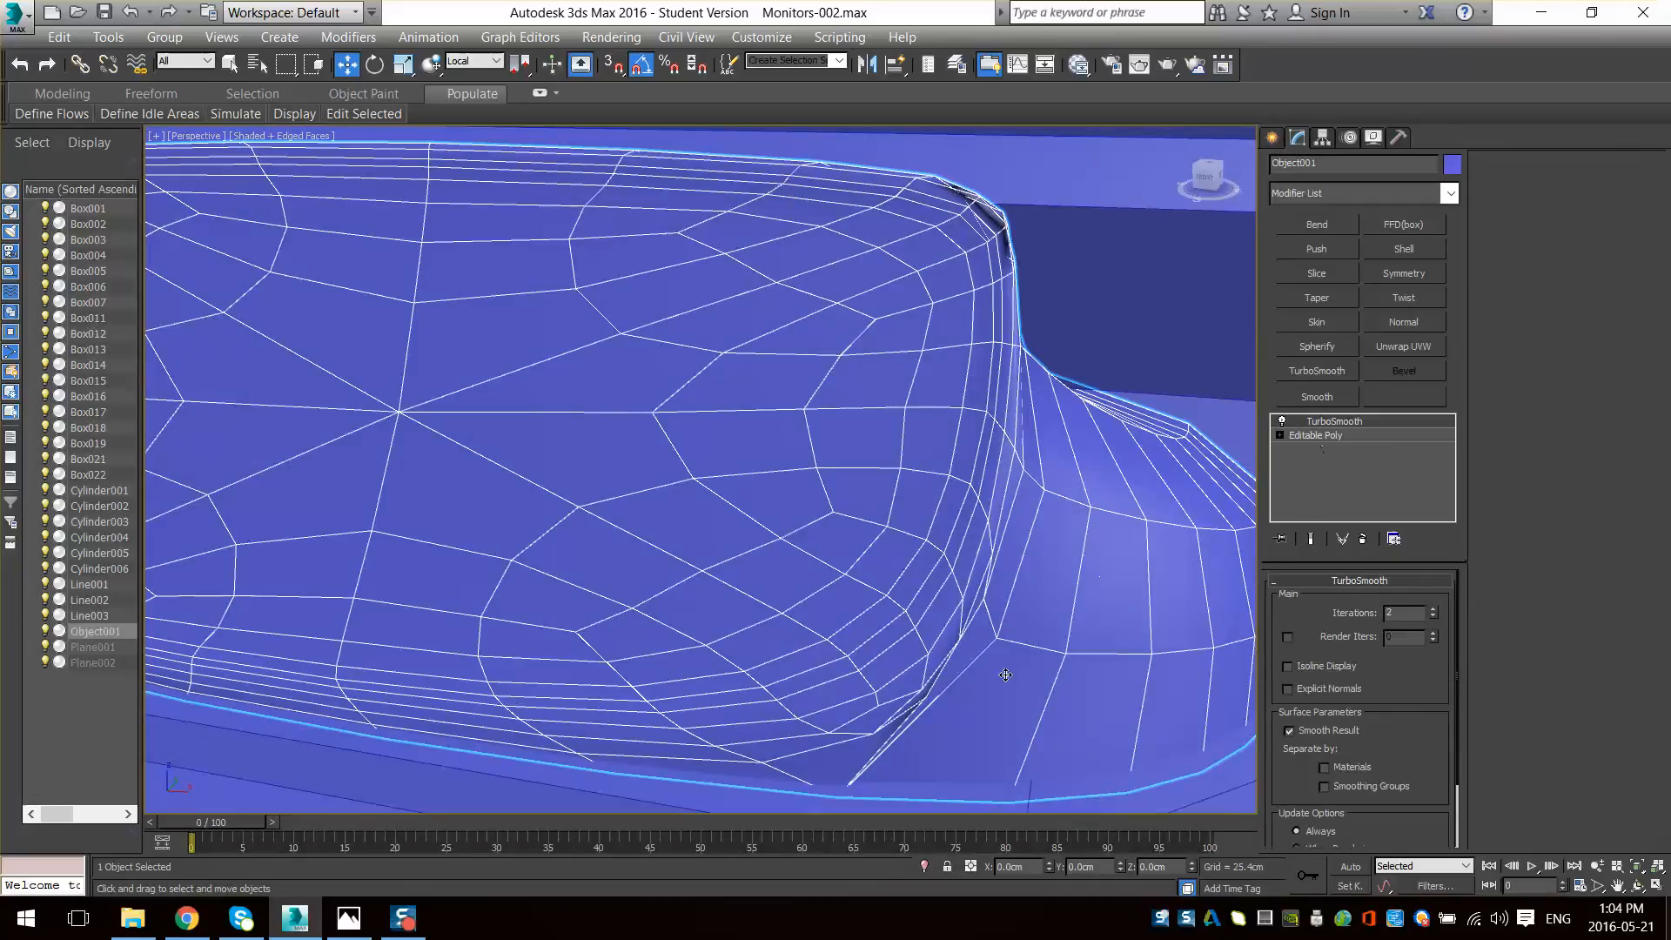
{"action": "left_click", "coordinate": [1318, 436]}
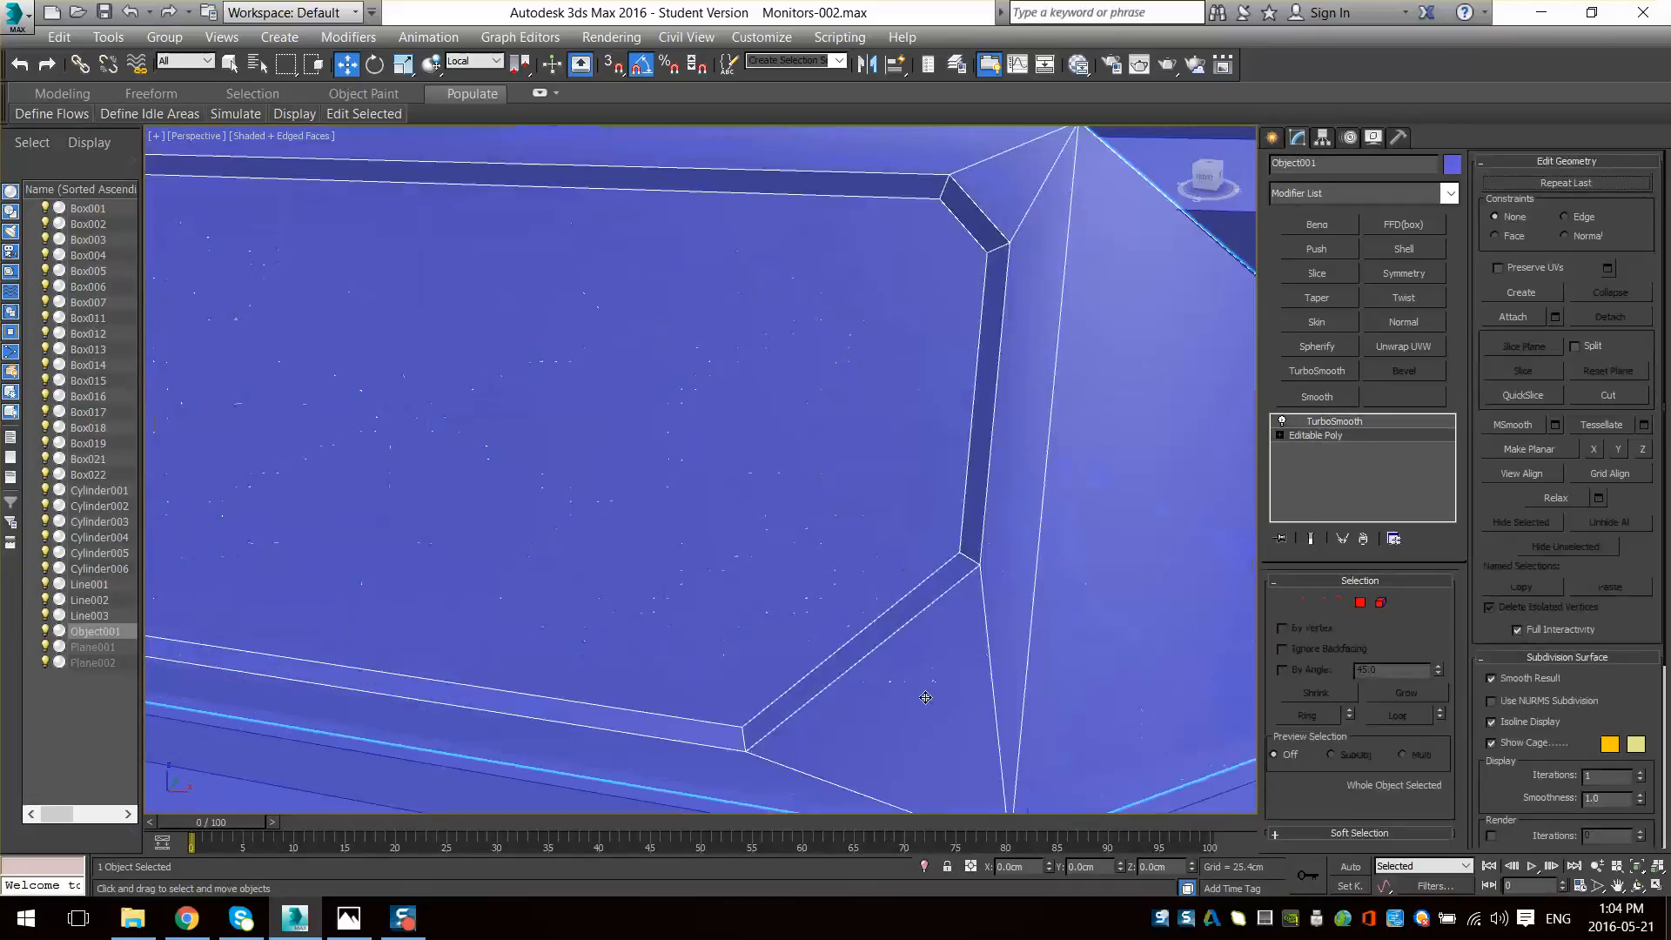
{"action": "middle_click_drag", "start_coordinate": [928, 727], "coordinate": [876, 434], "text": "alt"}
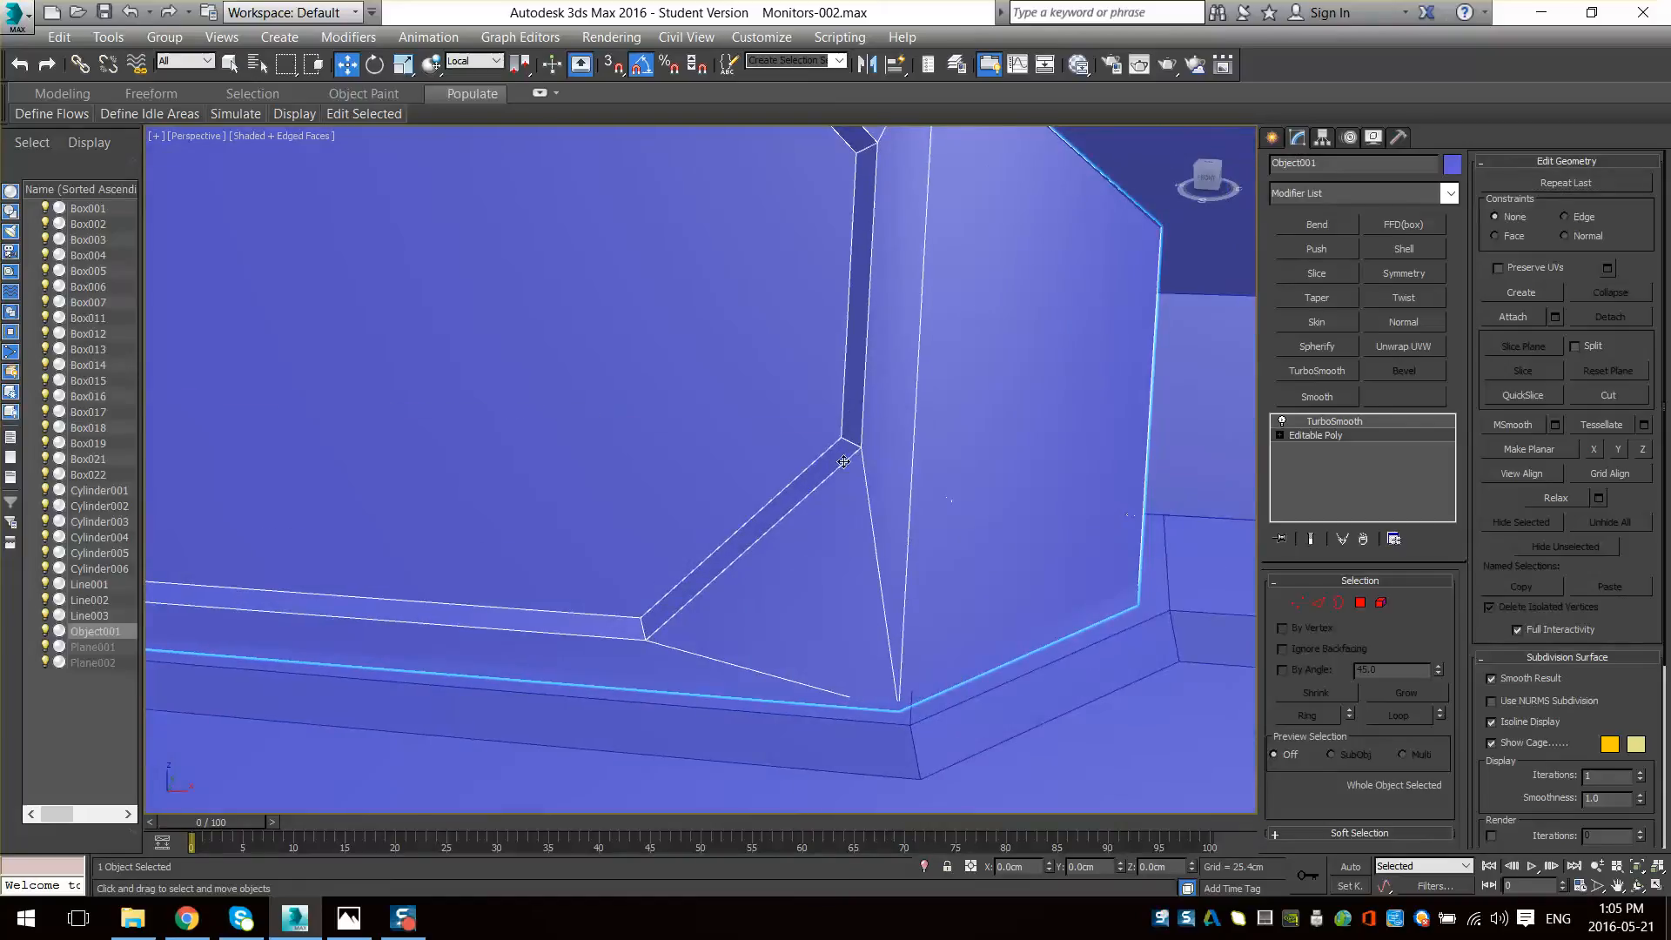
{"action": "middle_click_drag", "start_coordinate": [771, 423], "coordinate": [1030, 542]}
{"action": "scroll", "coordinate": [947, 602], "scroll_direction": "down", "scroll_amount": 10}
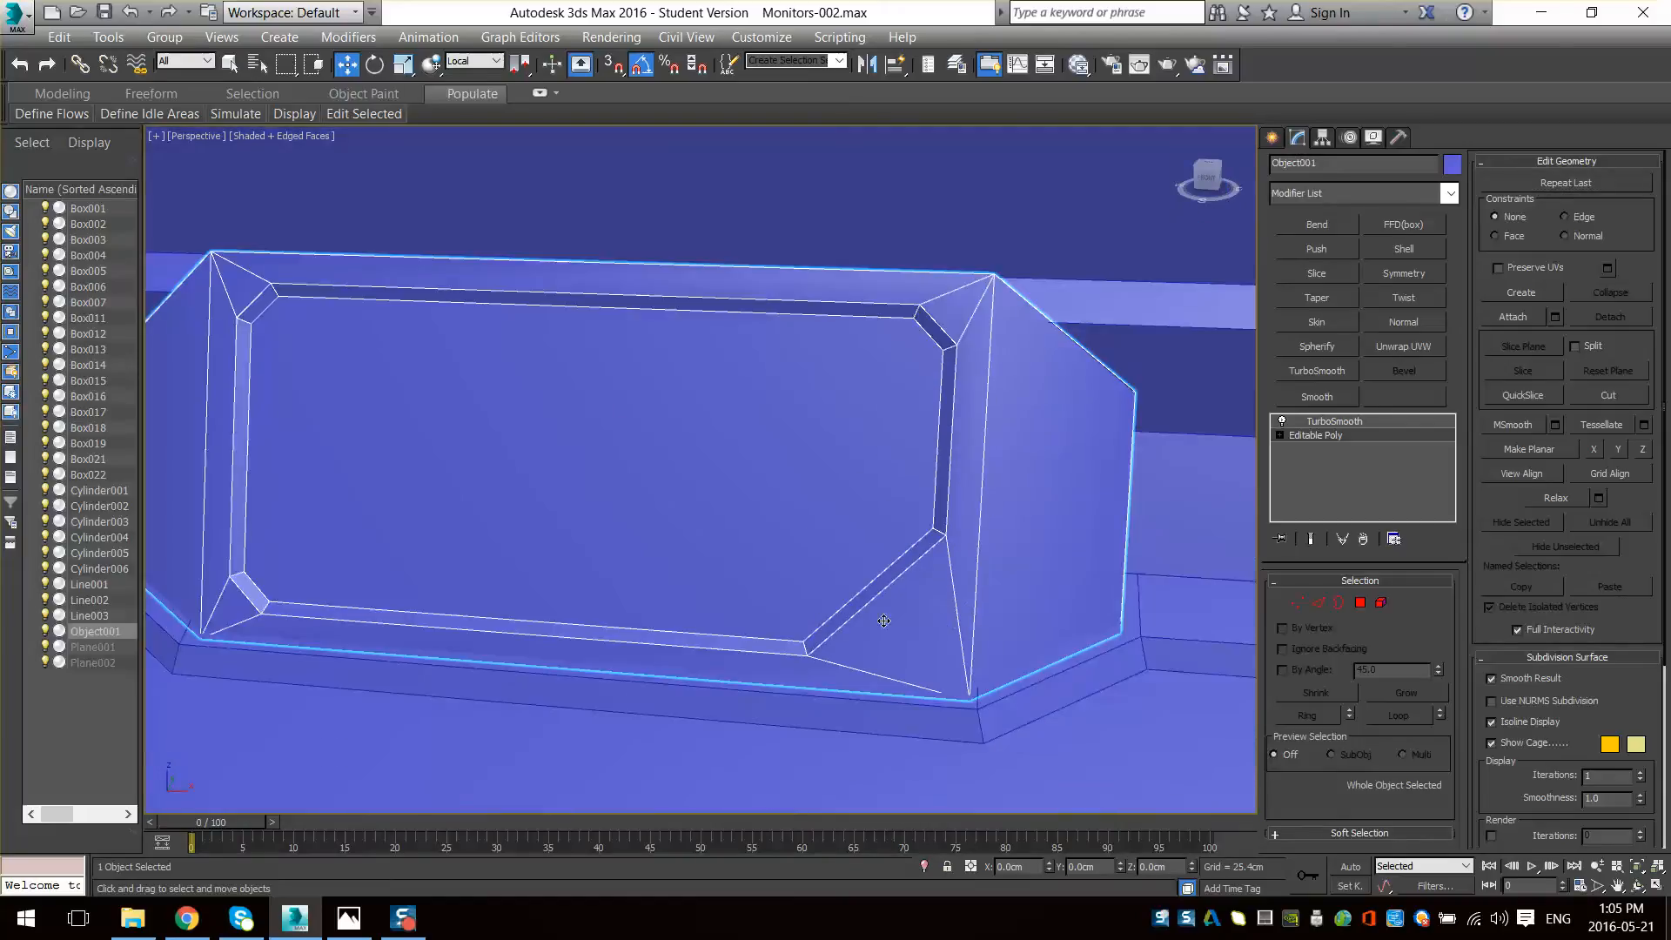
{"action": "scroll", "coordinate": [776, 595], "scroll_direction": "up", "scroll_amount": 10}
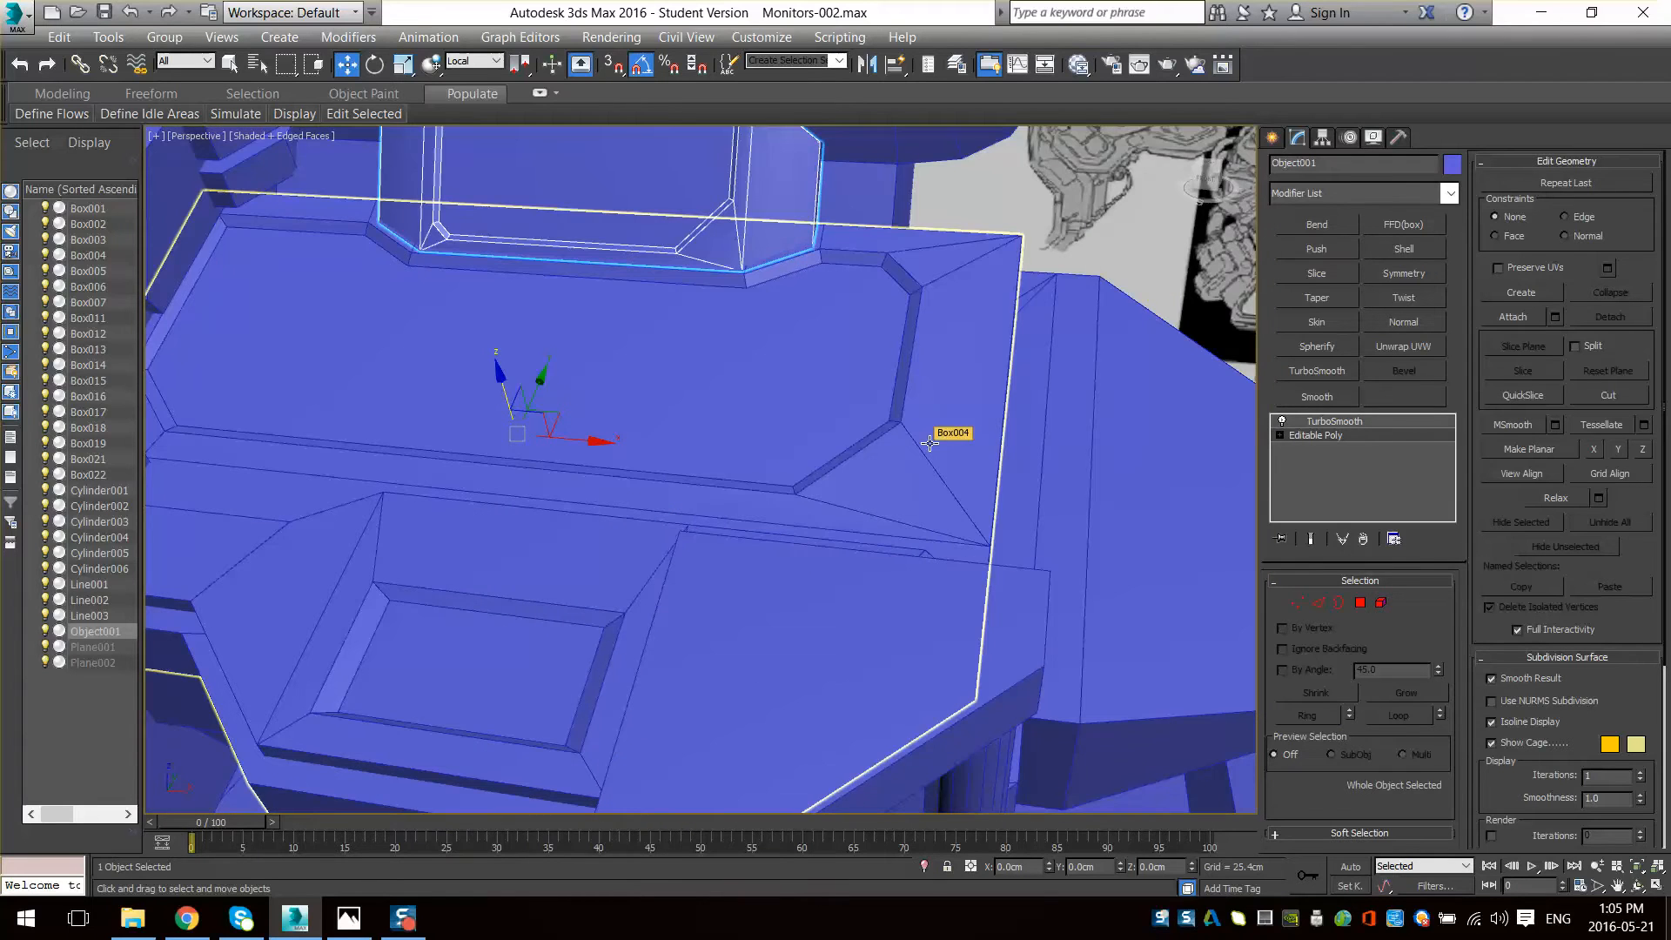
{"action": "scroll", "coordinate": [929, 443], "scroll_direction": "up", "scroll_amount": 2}
{"action": "scroll", "coordinate": [869, 354], "scroll_direction": "down", "scroll_amount": 8}
{"action": "middle_click_drag", "start_coordinate": [818, 518], "coordinate": [690, 375], "text": "alt"}
{"action": "scroll", "coordinate": [839, 503], "scroll_direction": "up", "scroll_amount": 4}
{"action": "middle_click_drag", "start_coordinate": [656, 493], "coordinate": [696, 482]}
{"action": "scroll", "coordinate": [724, 458], "scroll_direction": "up", "scroll_amount": 6}
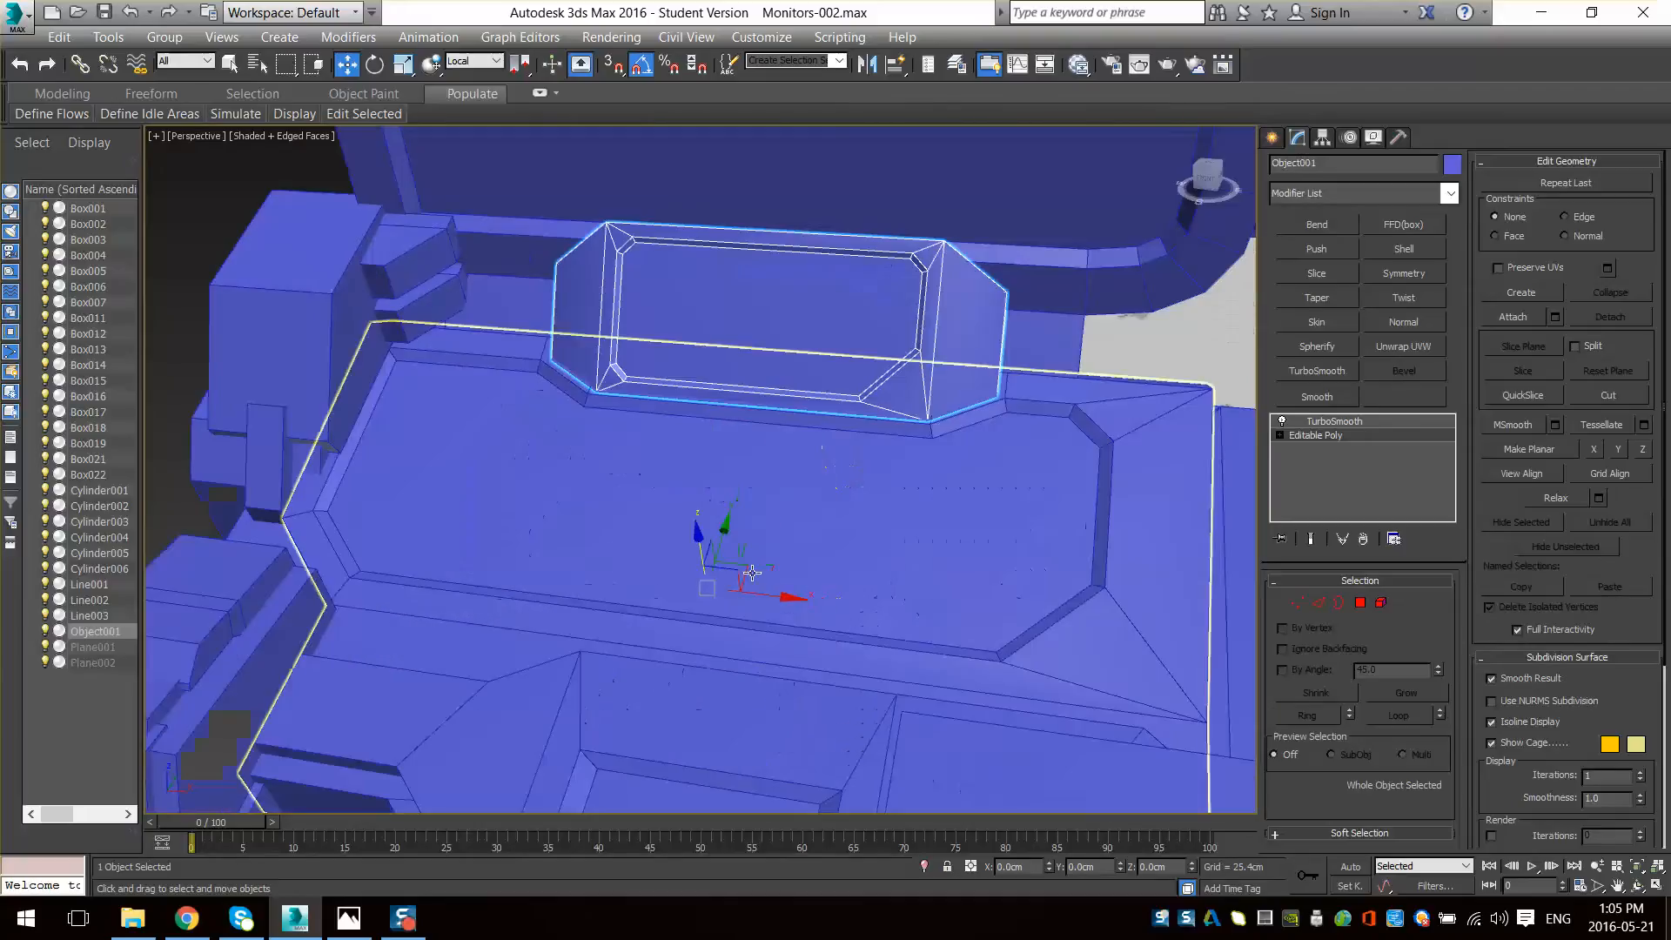
{"action": "middle_click_drag", "start_coordinate": [942, 378], "coordinate": [851, 476]}
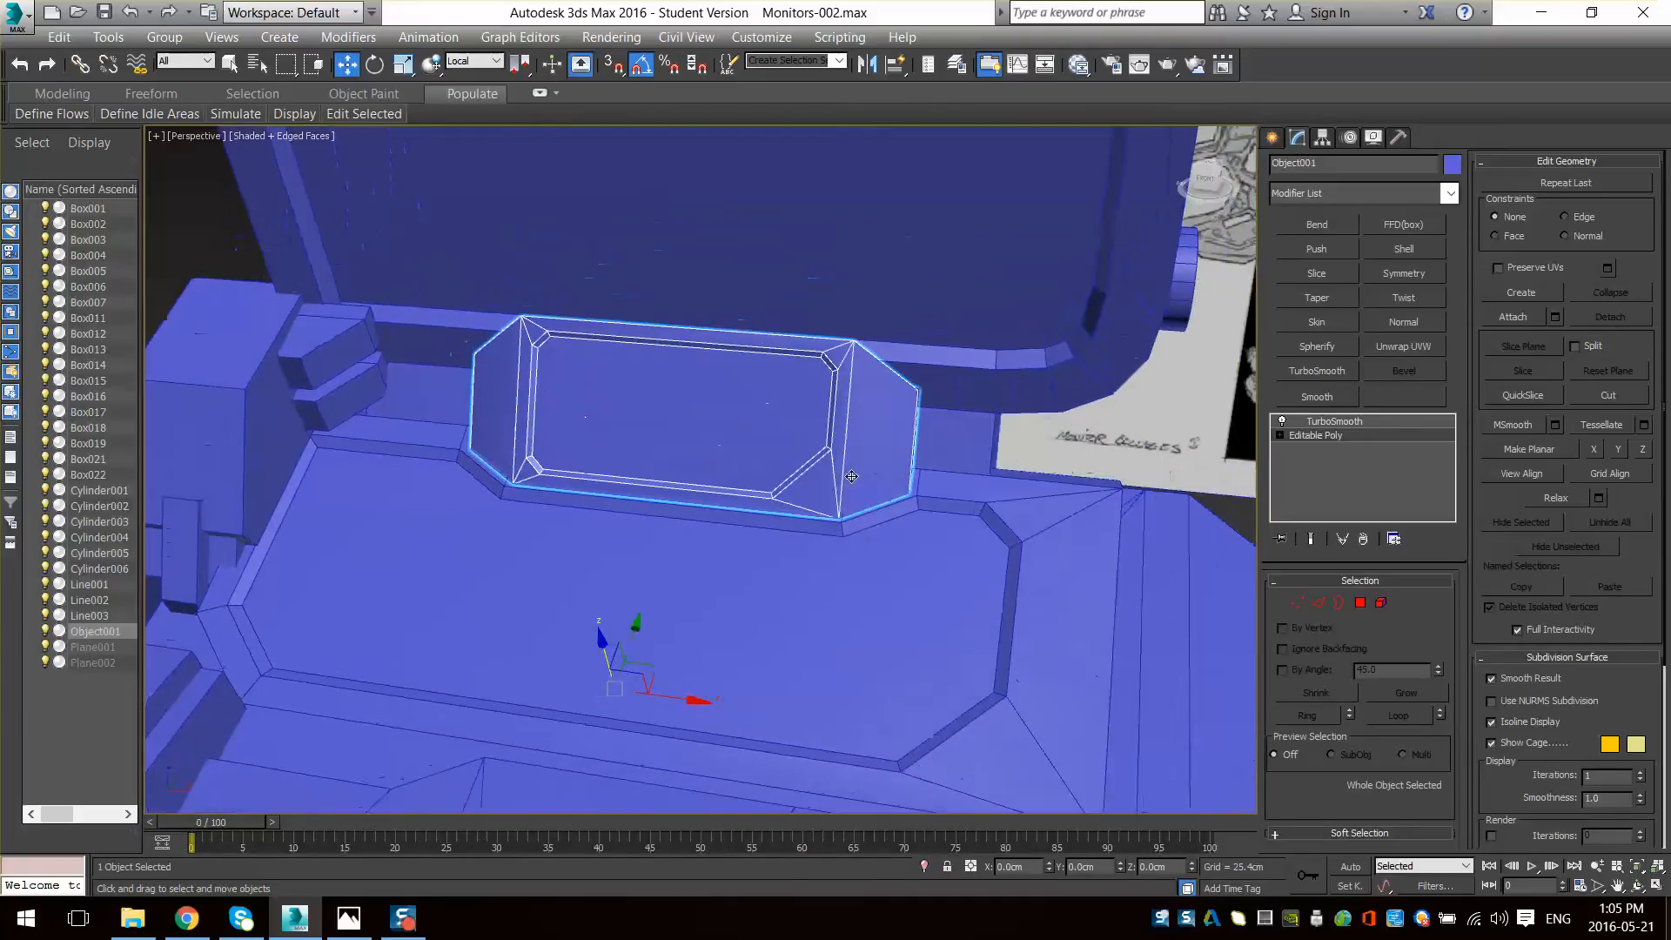
{"action": "middle_click_drag", "start_coordinate": [796, 387], "coordinate": [803, 416], "text": "alt"}
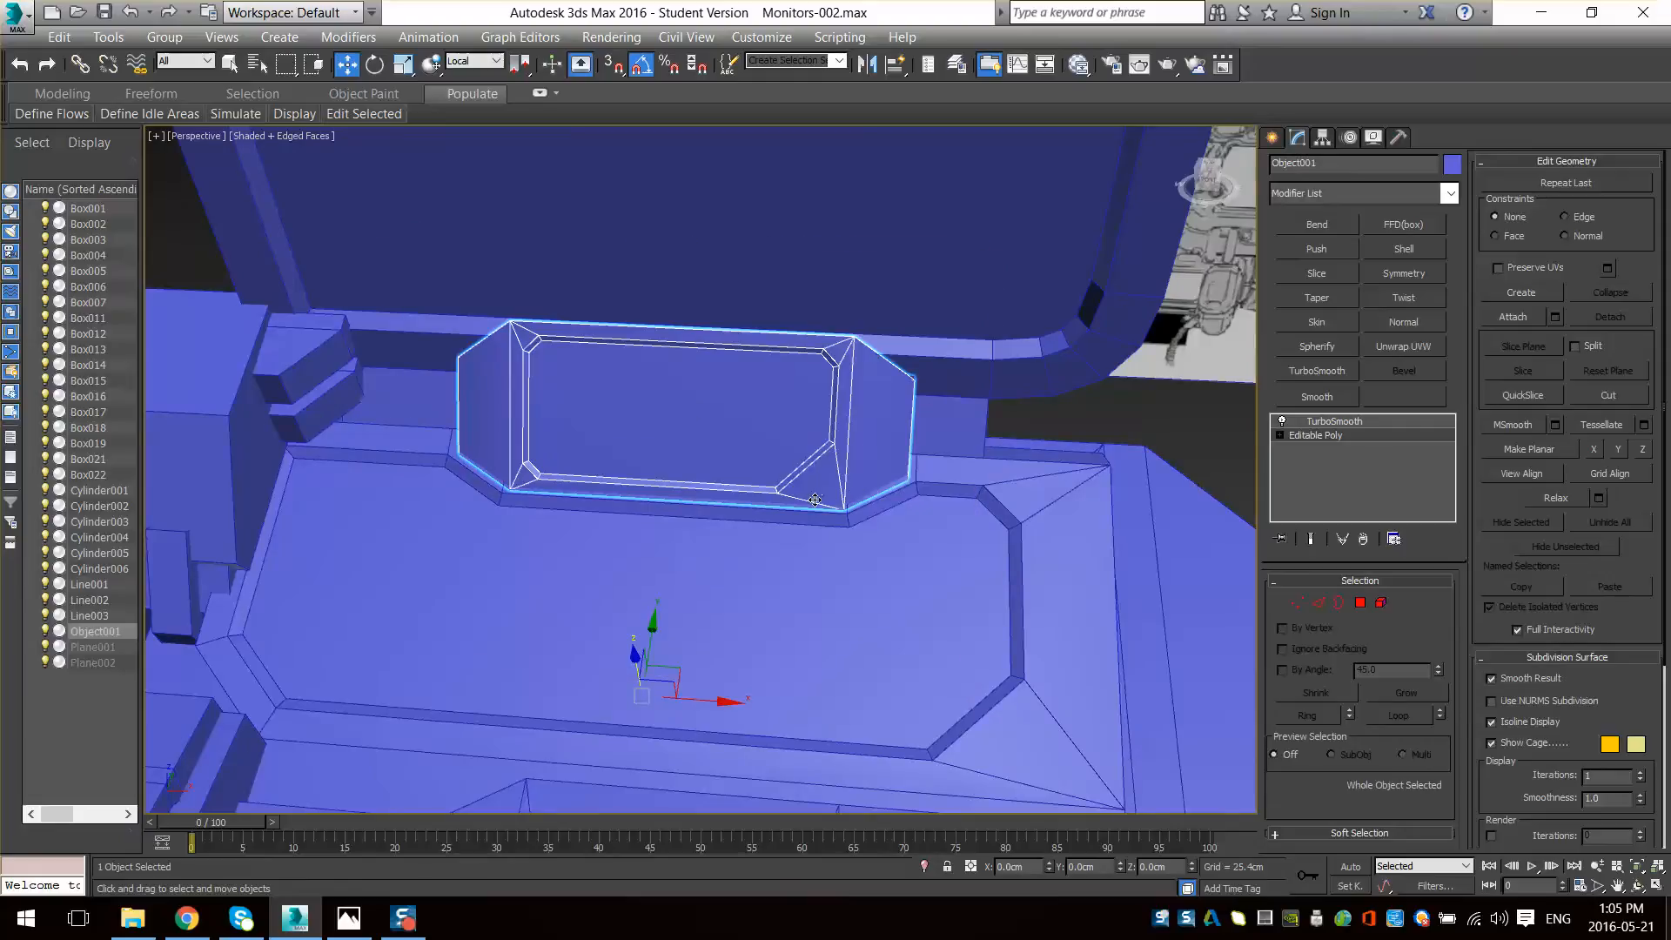
{"action": "middle_click_drag", "start_coordinate": [815, 500], "coordinate": [817, 485], "text": "alt"}
{"action": "scroll", "coordinate": [1030, 552], "scroll_direction": "down", "scroll_amount": 4}
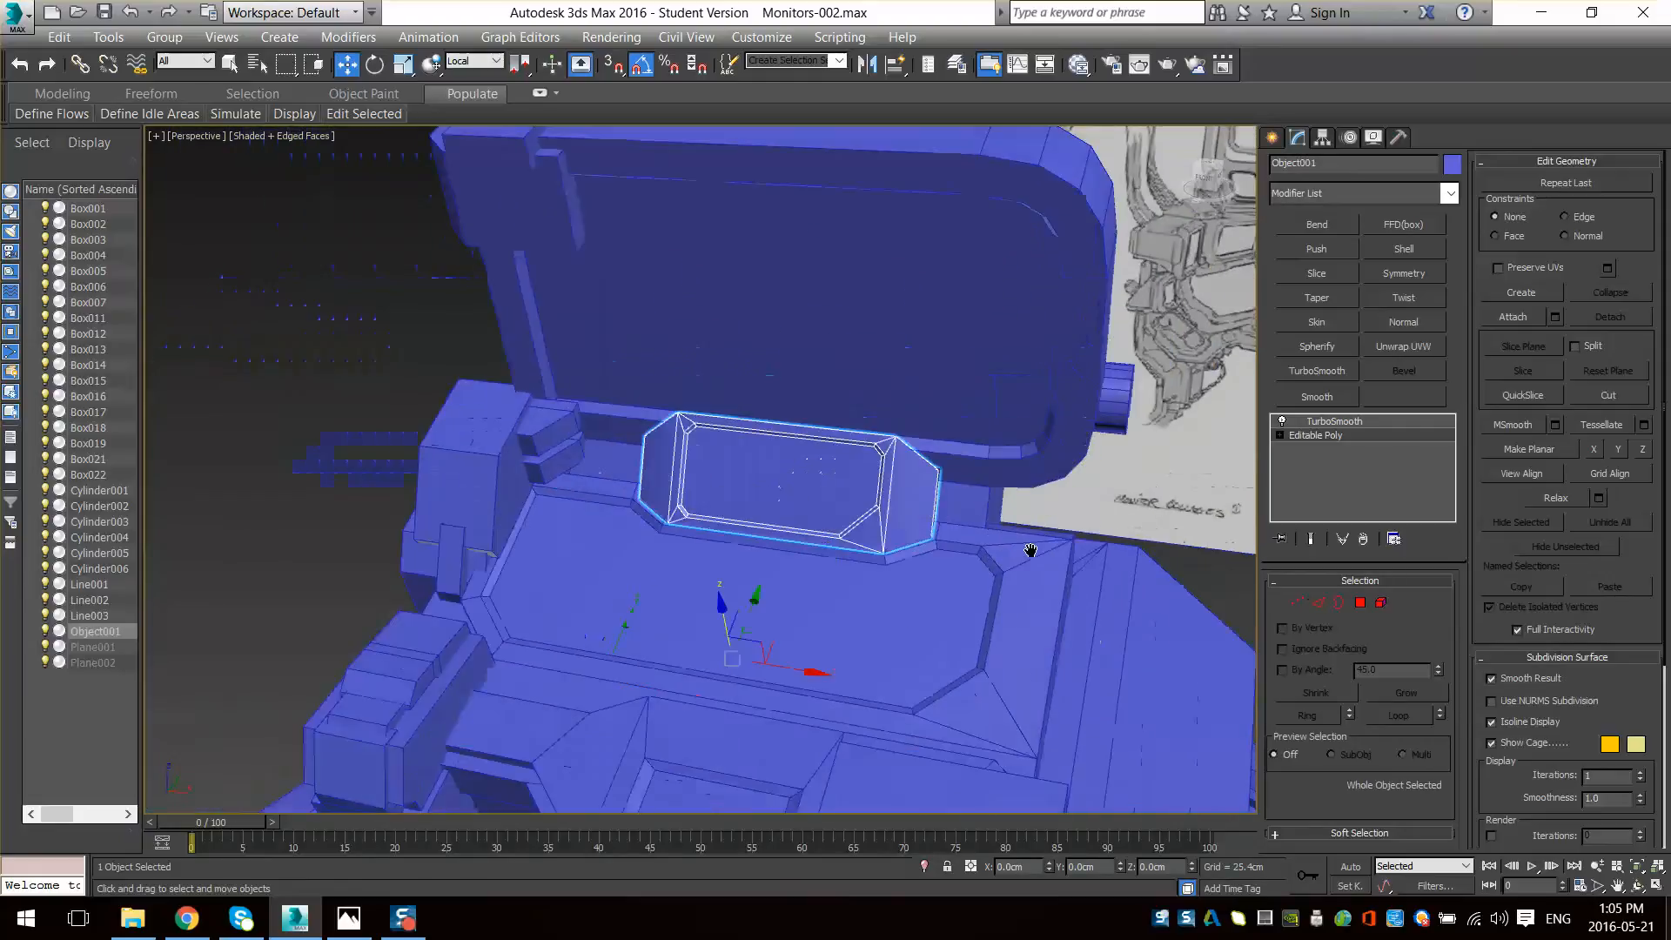
- Inspect the overall model and the stepped box beside the small monitor, comparing them with the large monitor above
{"action": "middle_click_drag", "start_coordinate": [1029, 551], "coordinate": [851, 603], "text": "alt"}
{"action": "scroll", "coordinate": [993, 564], "scroll_direction": "down", "scroll_amount": 6}
{"action": "scroll", "coordinate": [915, 568], "scroll_direction": "up", "scroll_amount": 6}
{"action": "scroll", "coordinate": [868, 606], "scroll_direction": "down", "scroll_amount": 5}
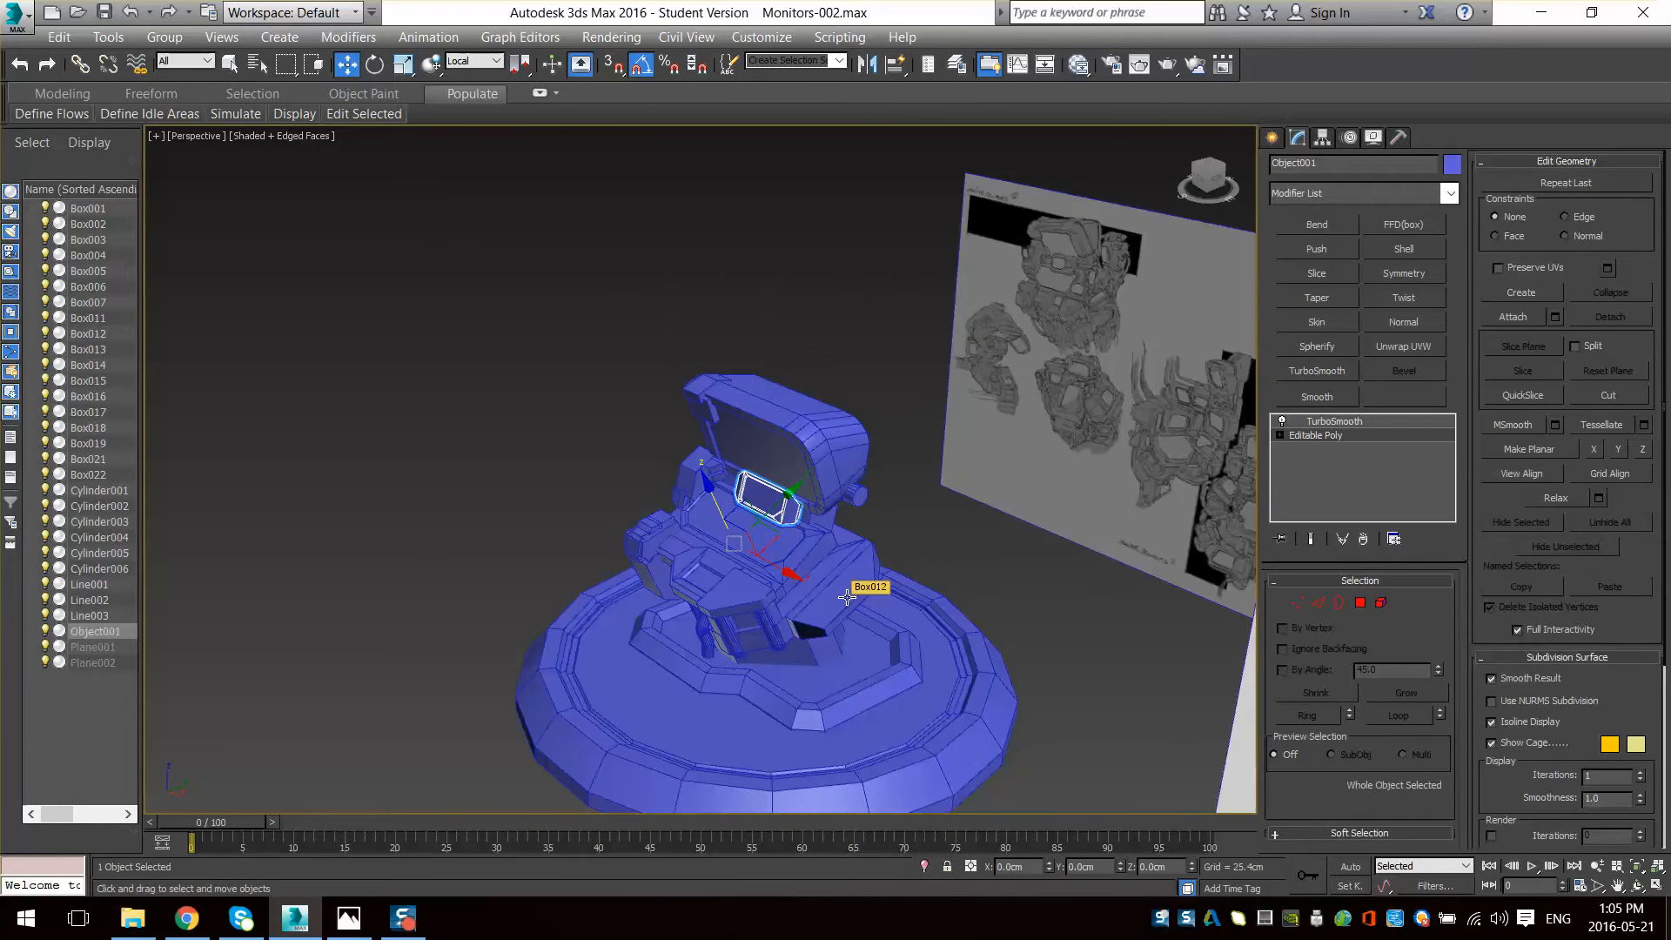
{"action": "scroll", "coordinate": [812, 586], "scroll_direction": "up", "scroll_amount": 10}
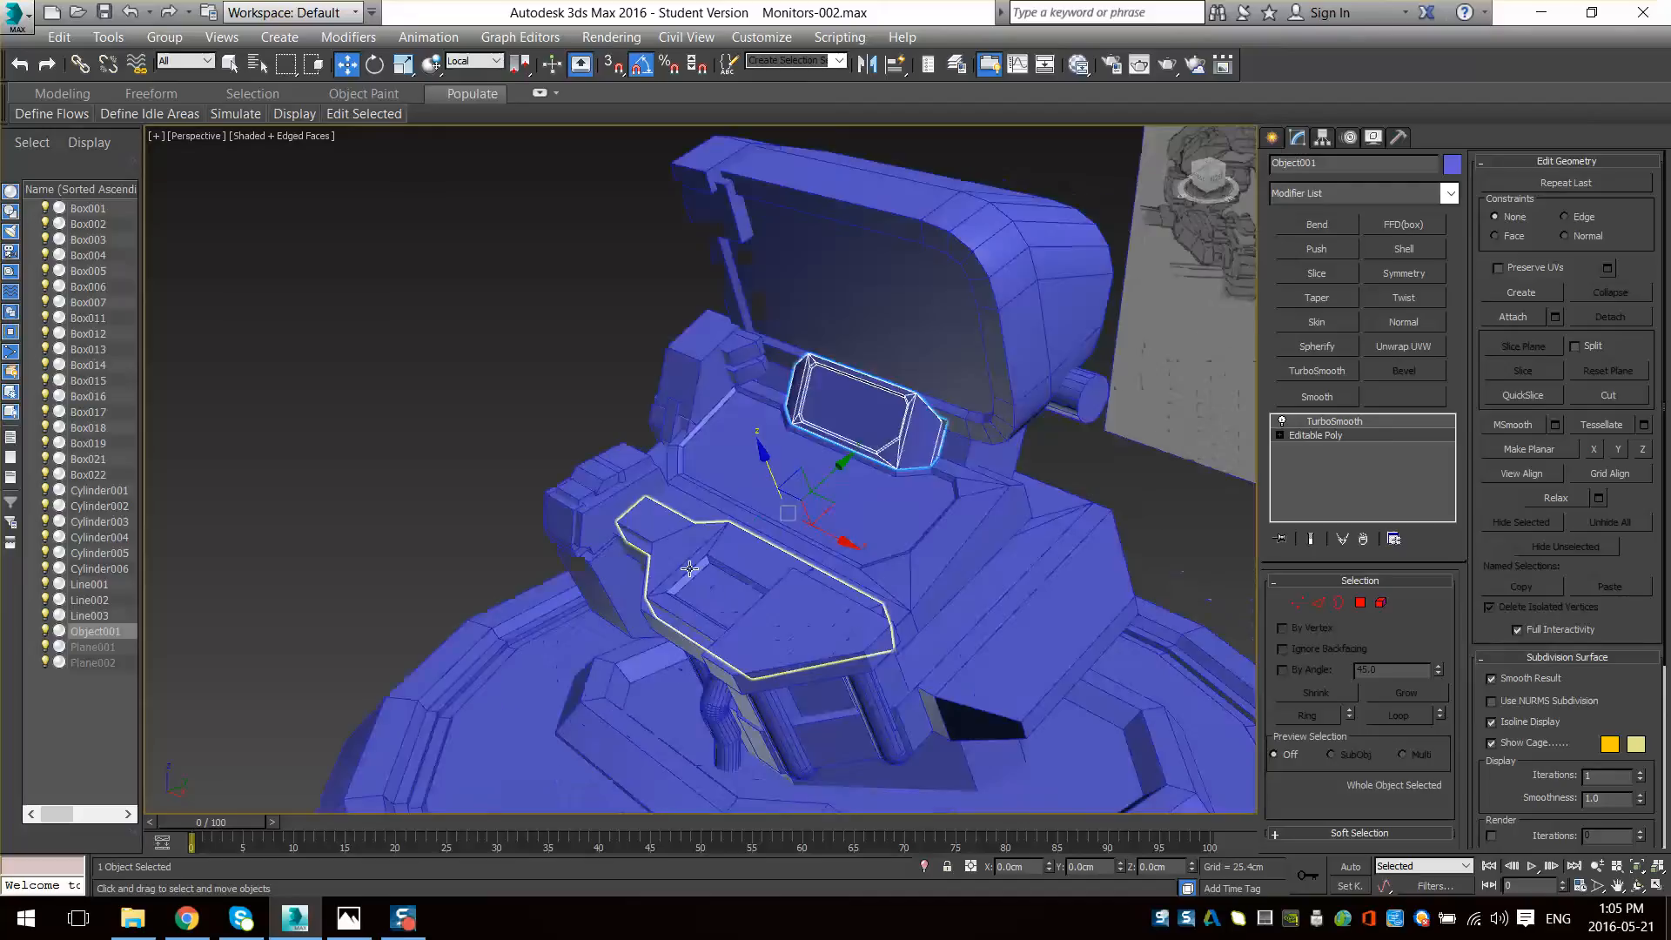
{"action": "scroll", "coordinate": [739, 246], "scroll_direction": "down", "scroll_amount": 5}
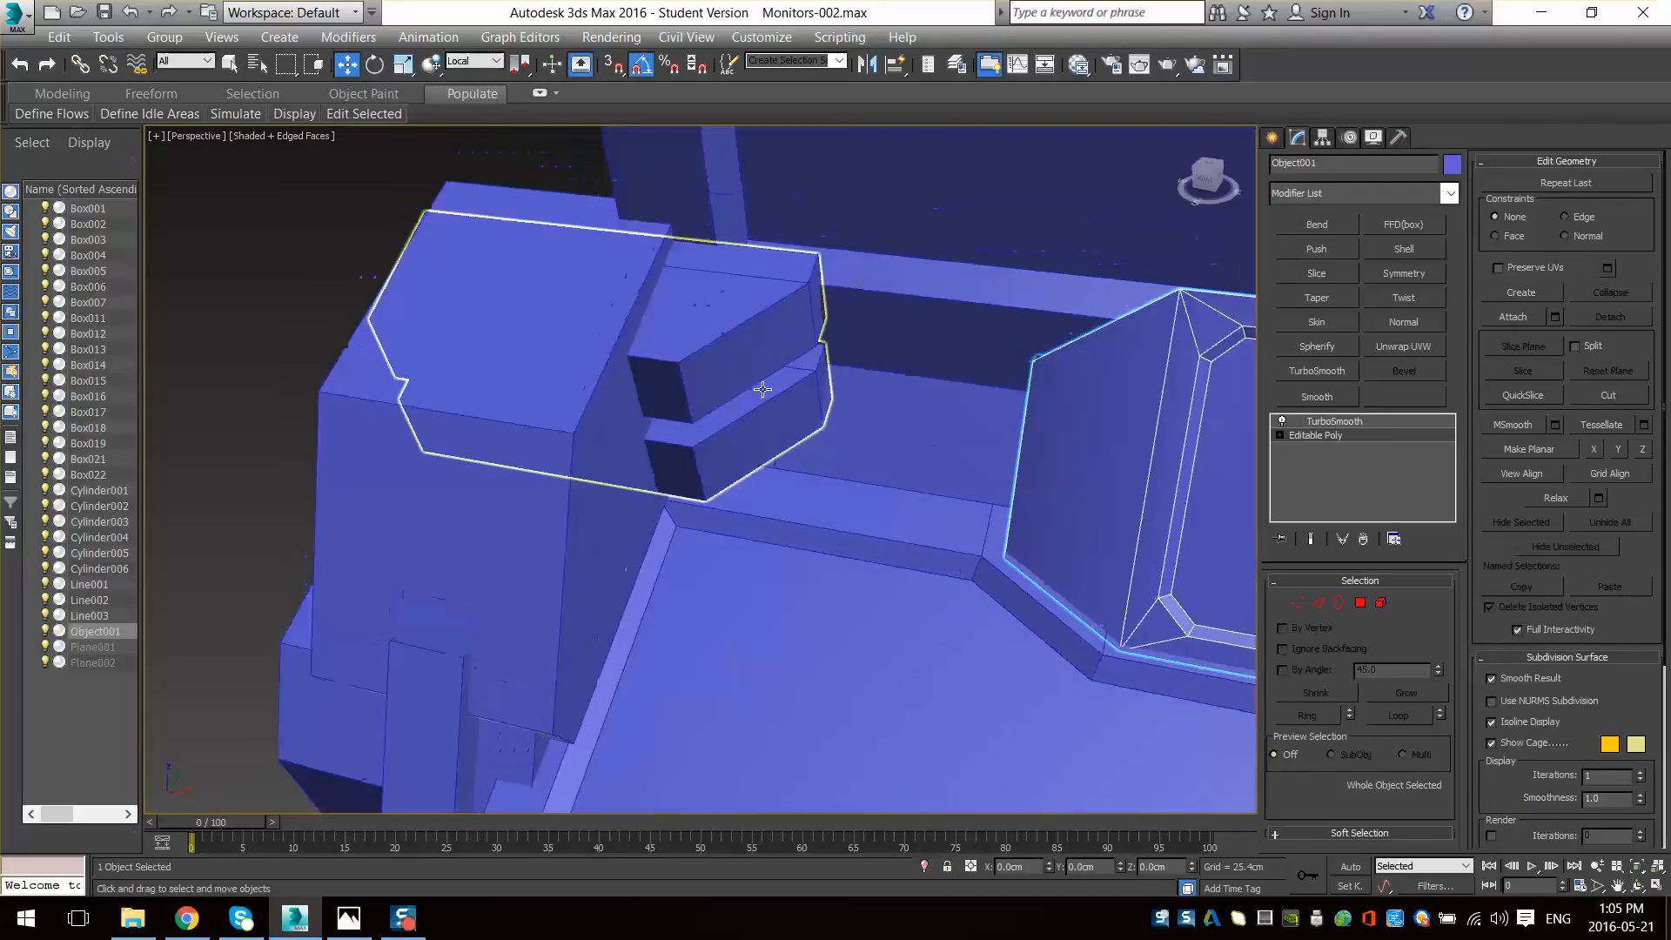
{"action": "left_click", "coordinate": [752, 404]}
{"action": "scroll", "coordinate": [751, 404], "scroll_direction": "down", "scroll_amount": 2}
{"action": "middle_click_drag", "start_coordinate": [781, 317], "coordinate": [810, 358], "text": "alt"}
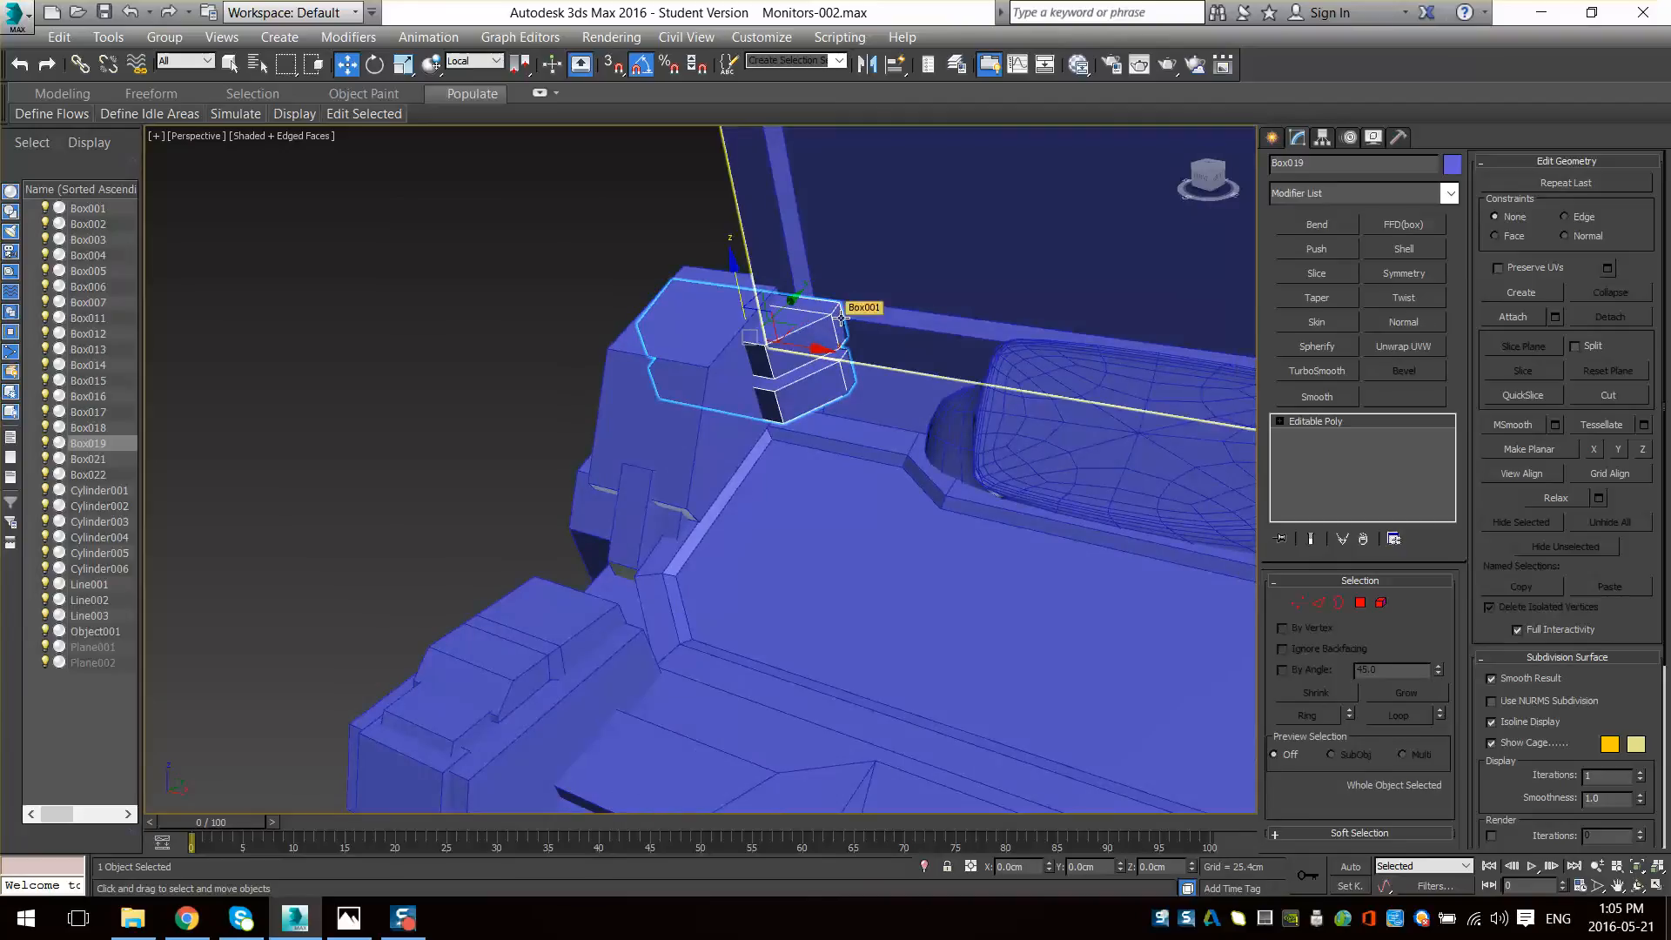
{"action": "scroll", "coordinate": [912, 392], "scroll_direction": "down", "scroll_amount": 5}
{"action": "scroll", "coordinate": [987, 392], "scroll_direction": "up", "scroll_amount": 4}
{"action": "middle_click_drag", "start_coordinate": [974, 440], "coordinate": [811, 538], "text": "alt"}
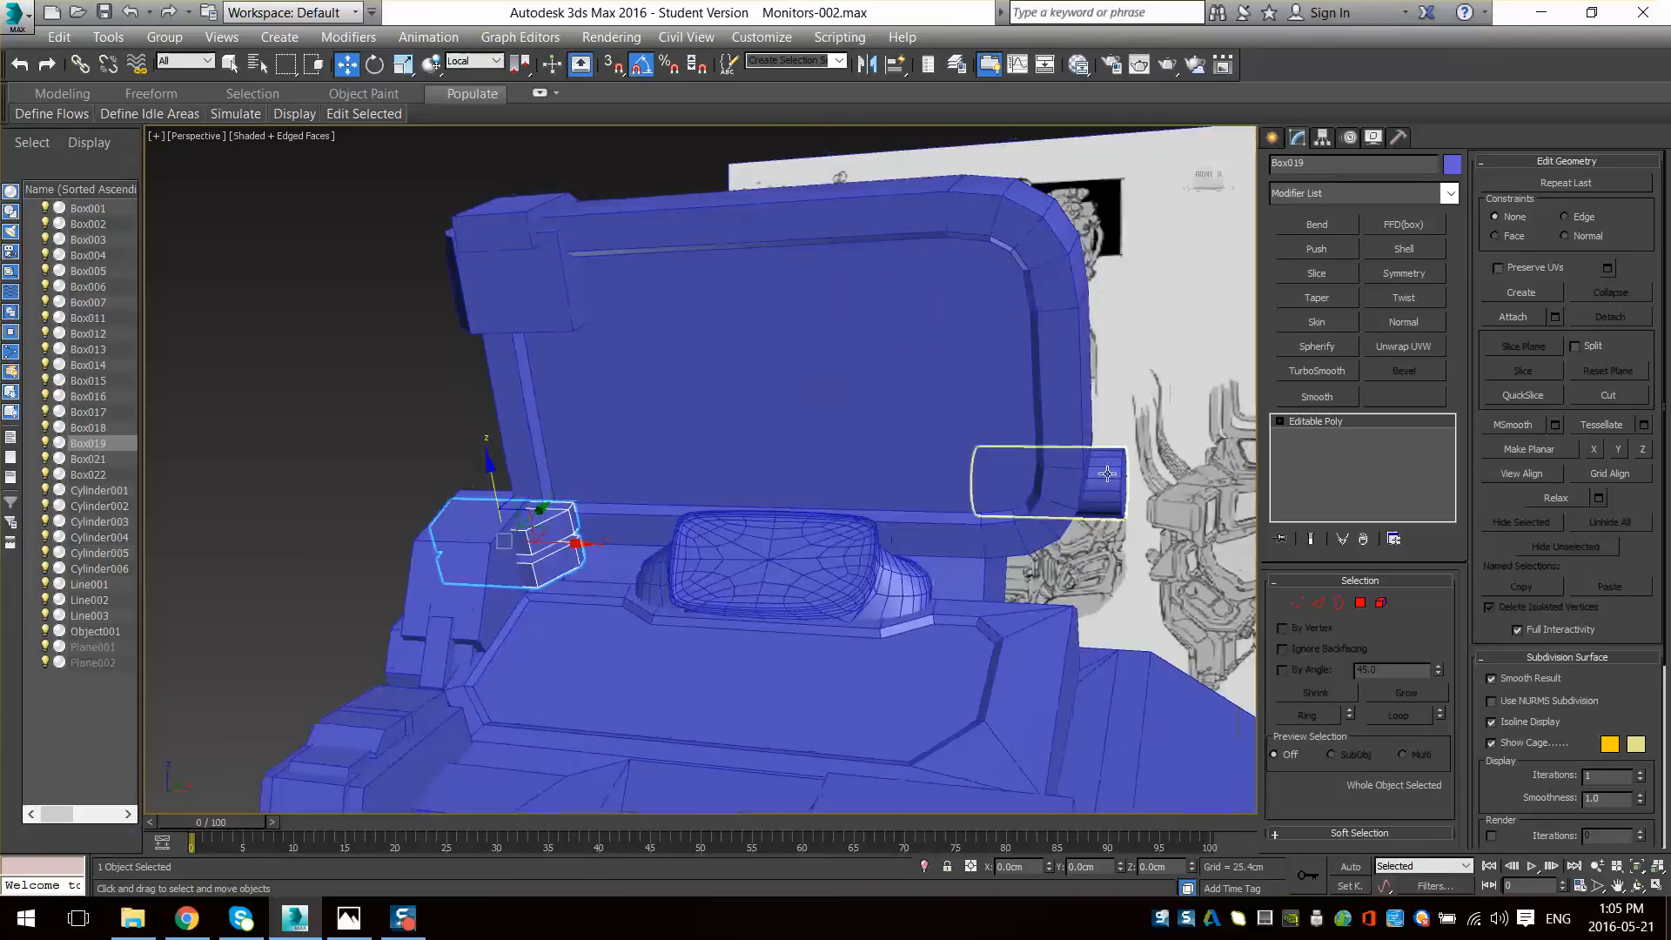
- Select the short edge at the inner lower-left corner of the large monitor's frame in Edge mode
{"action": "left_click", "coordinate": [1024, 441]}
{"action": "middle_click_drag", "start_coordinate": [1024, 441], "coordinate": [869, 509], "text": "alt"}
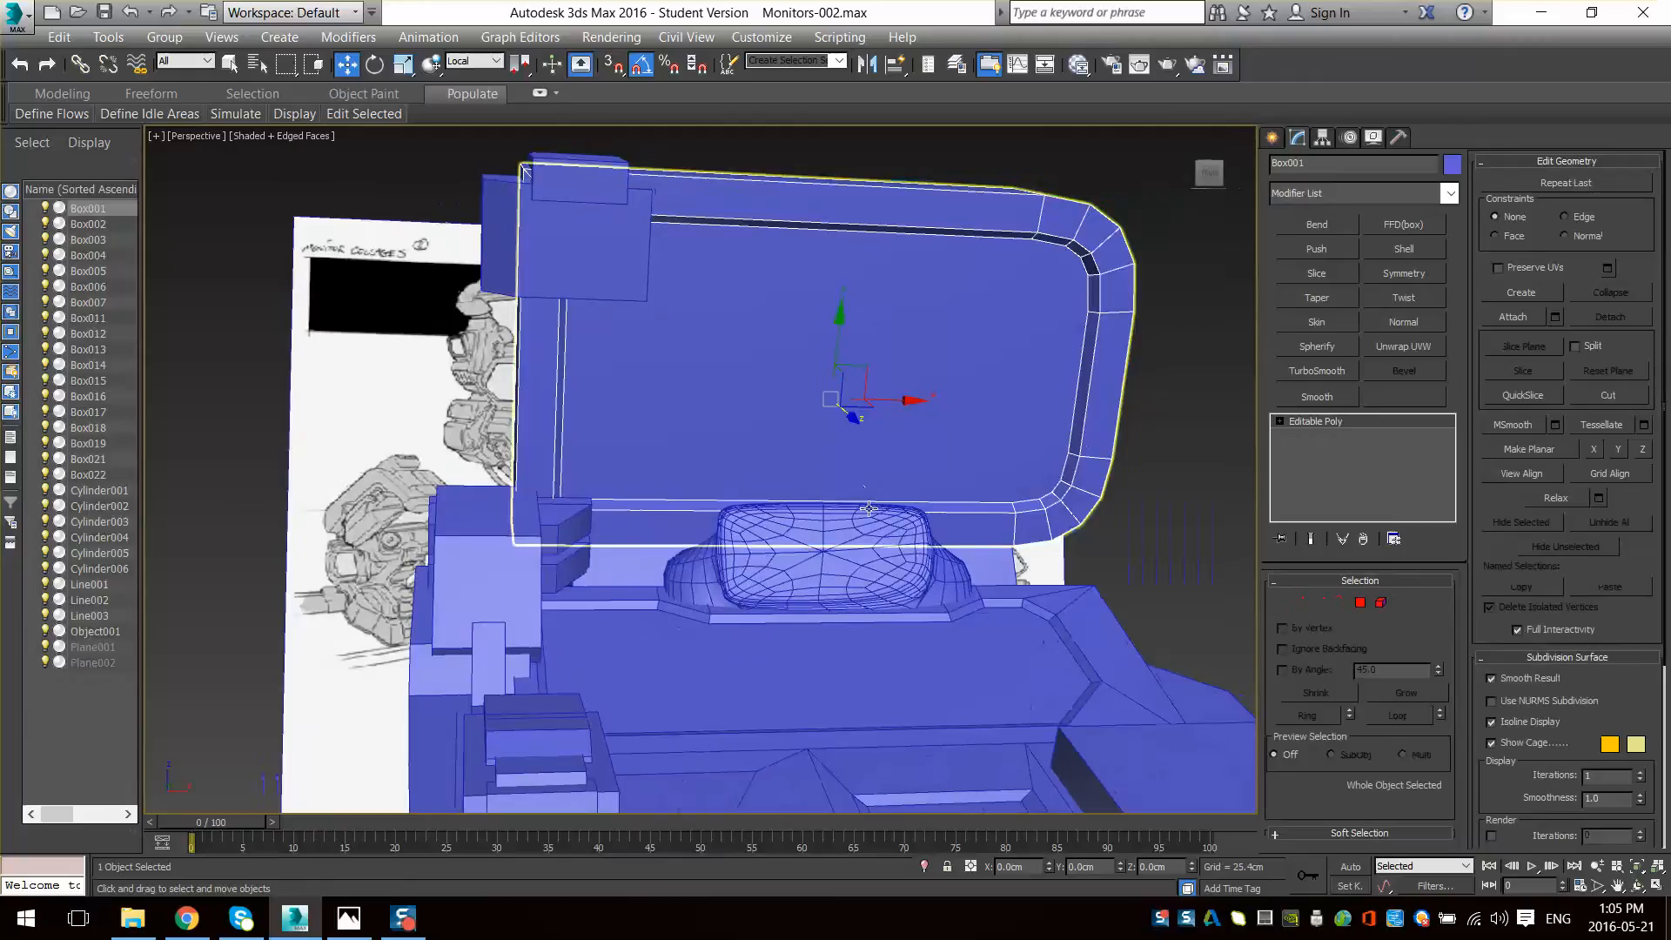
{"action": "left_click", "coordinate": [1318, 604]}
{"action": "scroll", "coordinate": [662, 540], "scroll_direction": "down", "scroll_amount": 1}
{"action": "scroll", "coordinate": [653, 538], "scroll_direction": "up", "scroll_amount": 5}
{"action": "key", "text": "F3"}
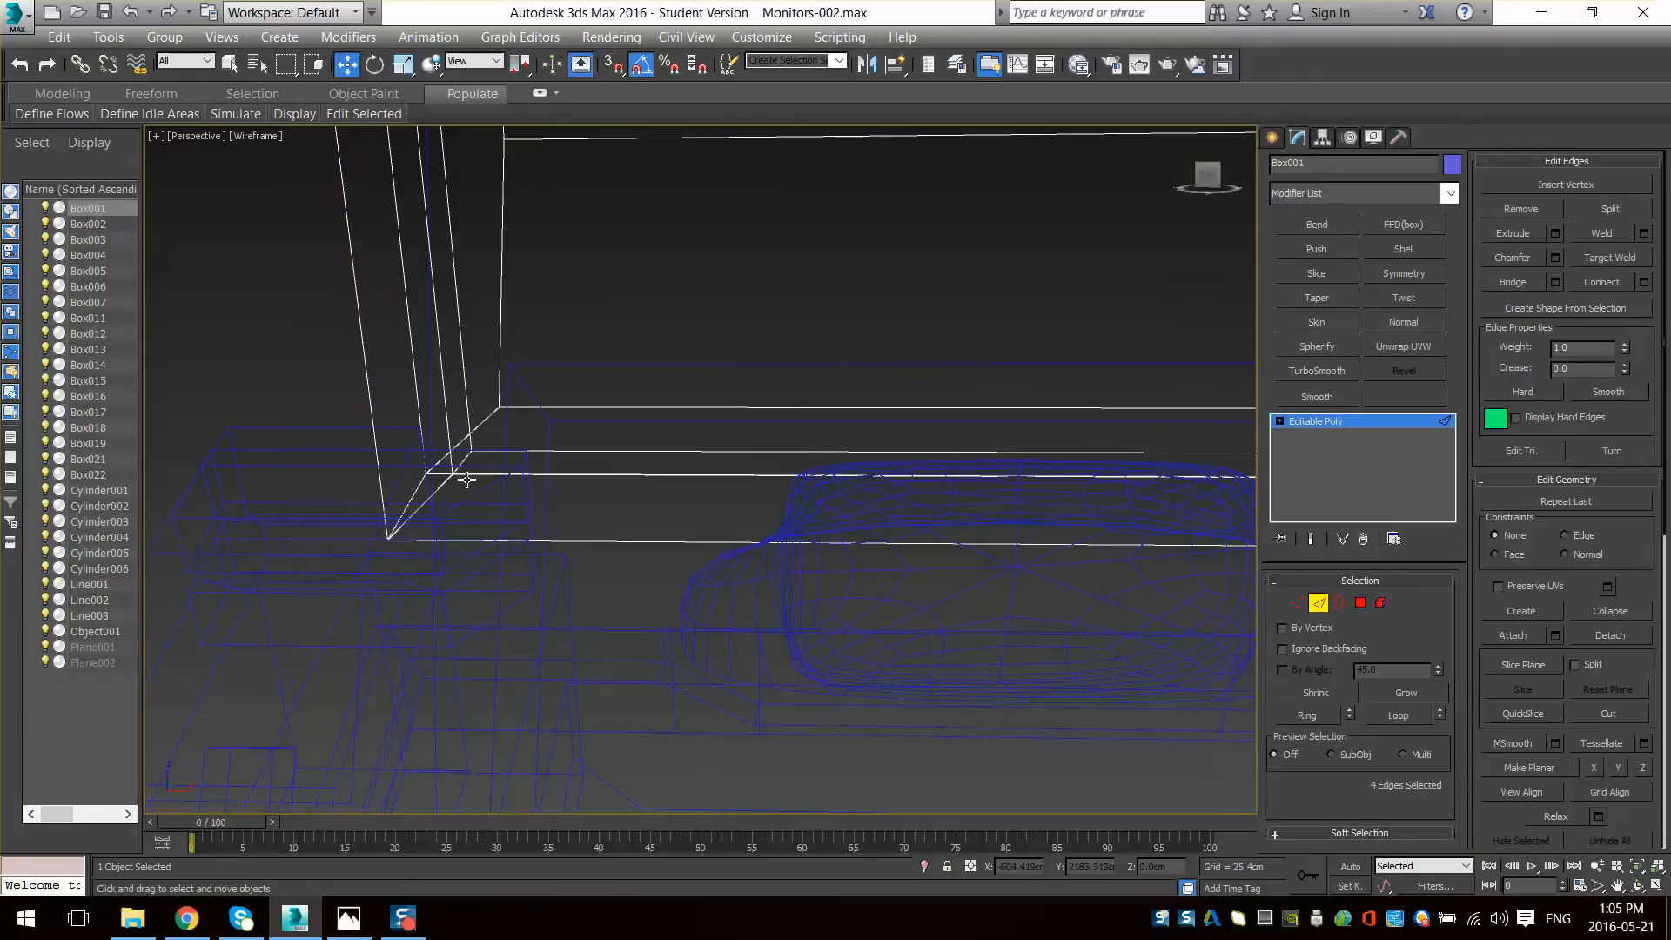
{"action": "middle_click_drag", "start_coordinate": [467, 479], "coordinate": [540, 359], "text": "alt"}
{"action": "left_click", "coordinate": [554, 339]}
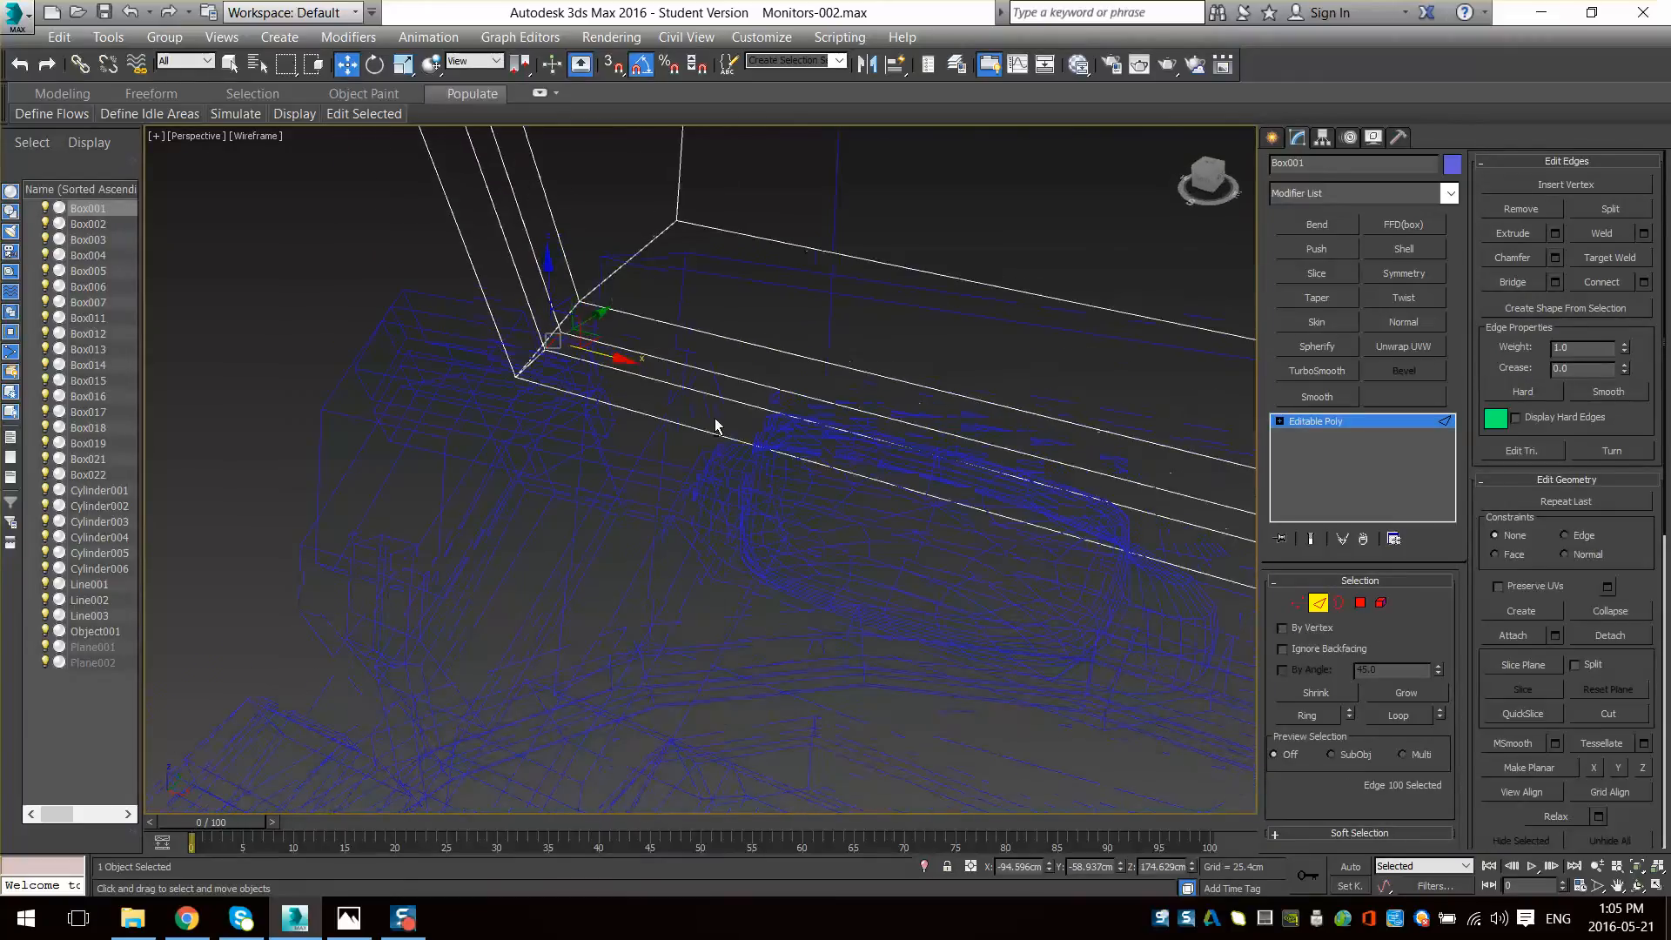
{"action": "mouse_move", "coordinate": [716, 426]}
{"action": "middle_mouse_down", "text": "alt"}
{"action": "mouse_move", "coordinate": [682, 381]}
{"action": "mouse_move", "coordinate": [618, 354]}
{"action": "mouse_move", "coordinate": [712, 587]}
{"action": "middle_mouse_up", "text": "alt"}
{"action": "scroll", "coordinate": [619, 354], "scroll_direction": "up", "scroll_amount": 2}
{"action": "key", "text": "F3"}
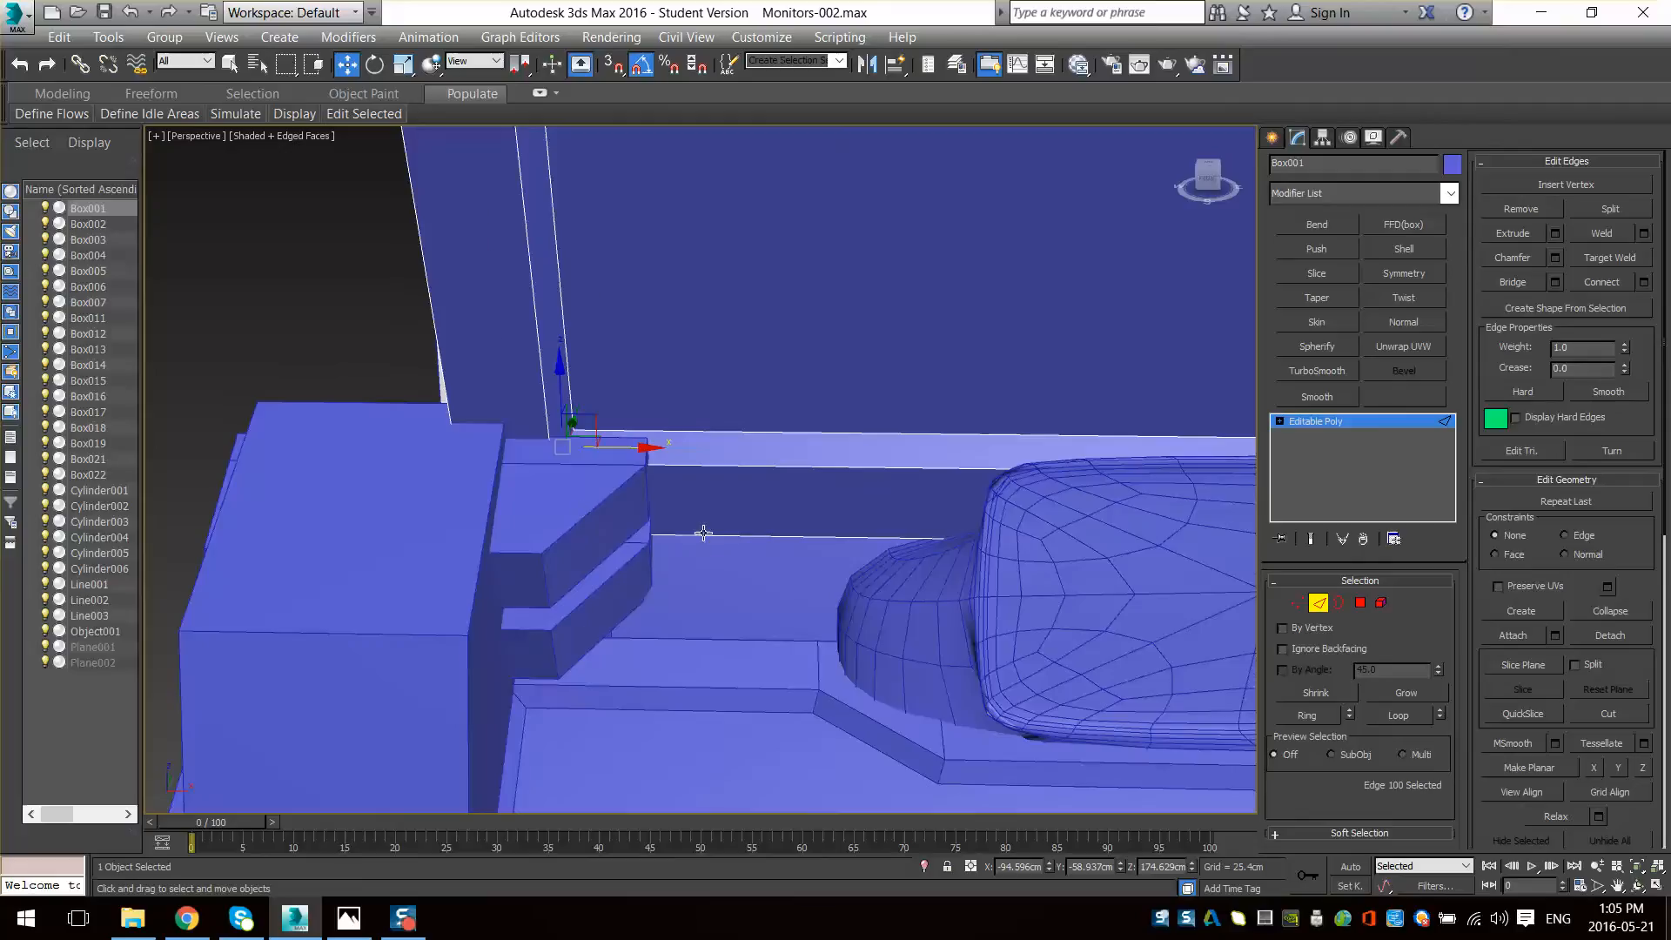
{"action": "scroll", "coordinate": [703, 533], "scroll_direction": "down", "scroll_amount": 2}
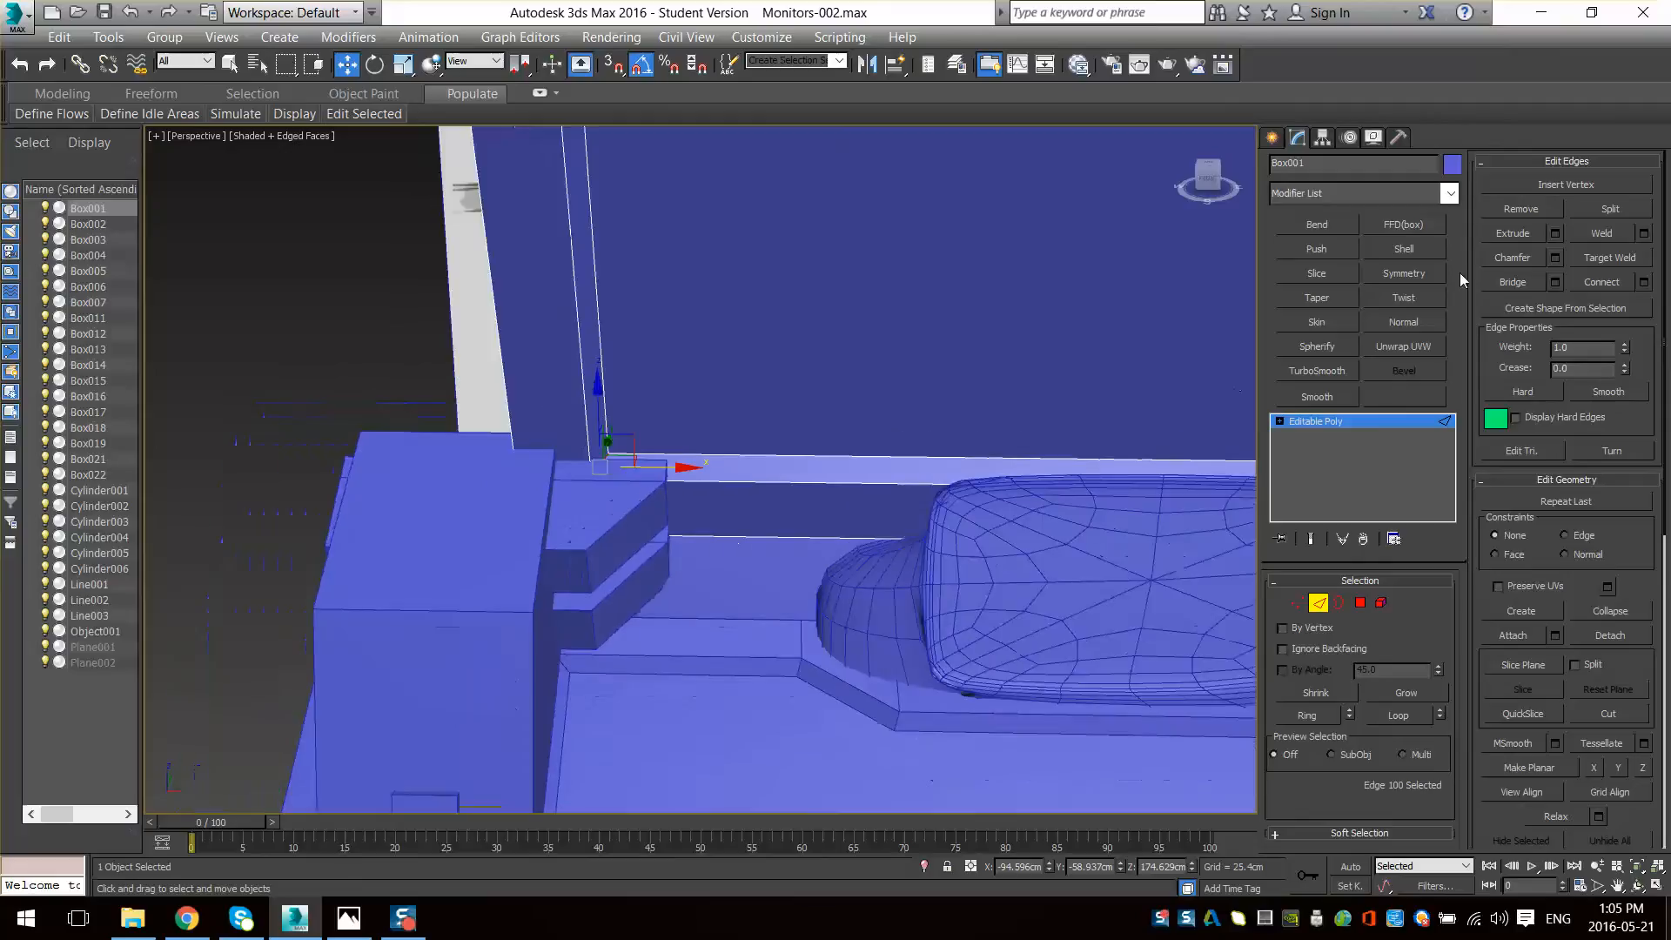
{"action": "left_click", "coordinate": [1555, 259]}
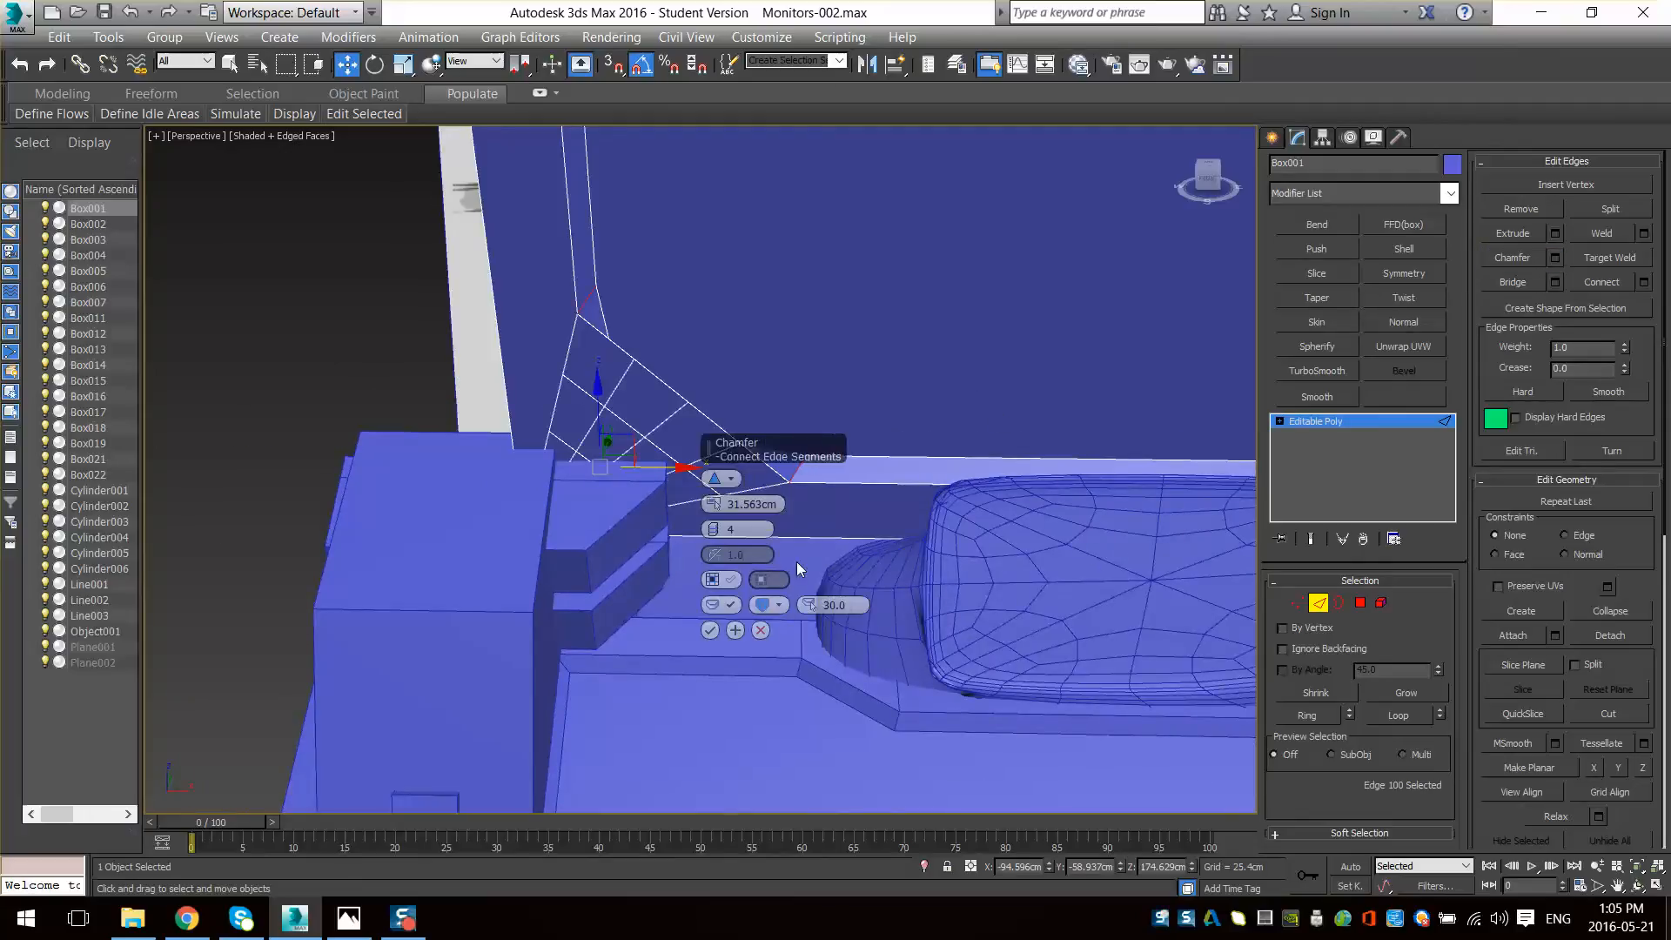
{"action": "middle_click_drag", "start_coordinate": [743, 620], "coordinate": [881, 574], "text": "alt"}
{"action": "left_click", "coordinate": [762, 630]}
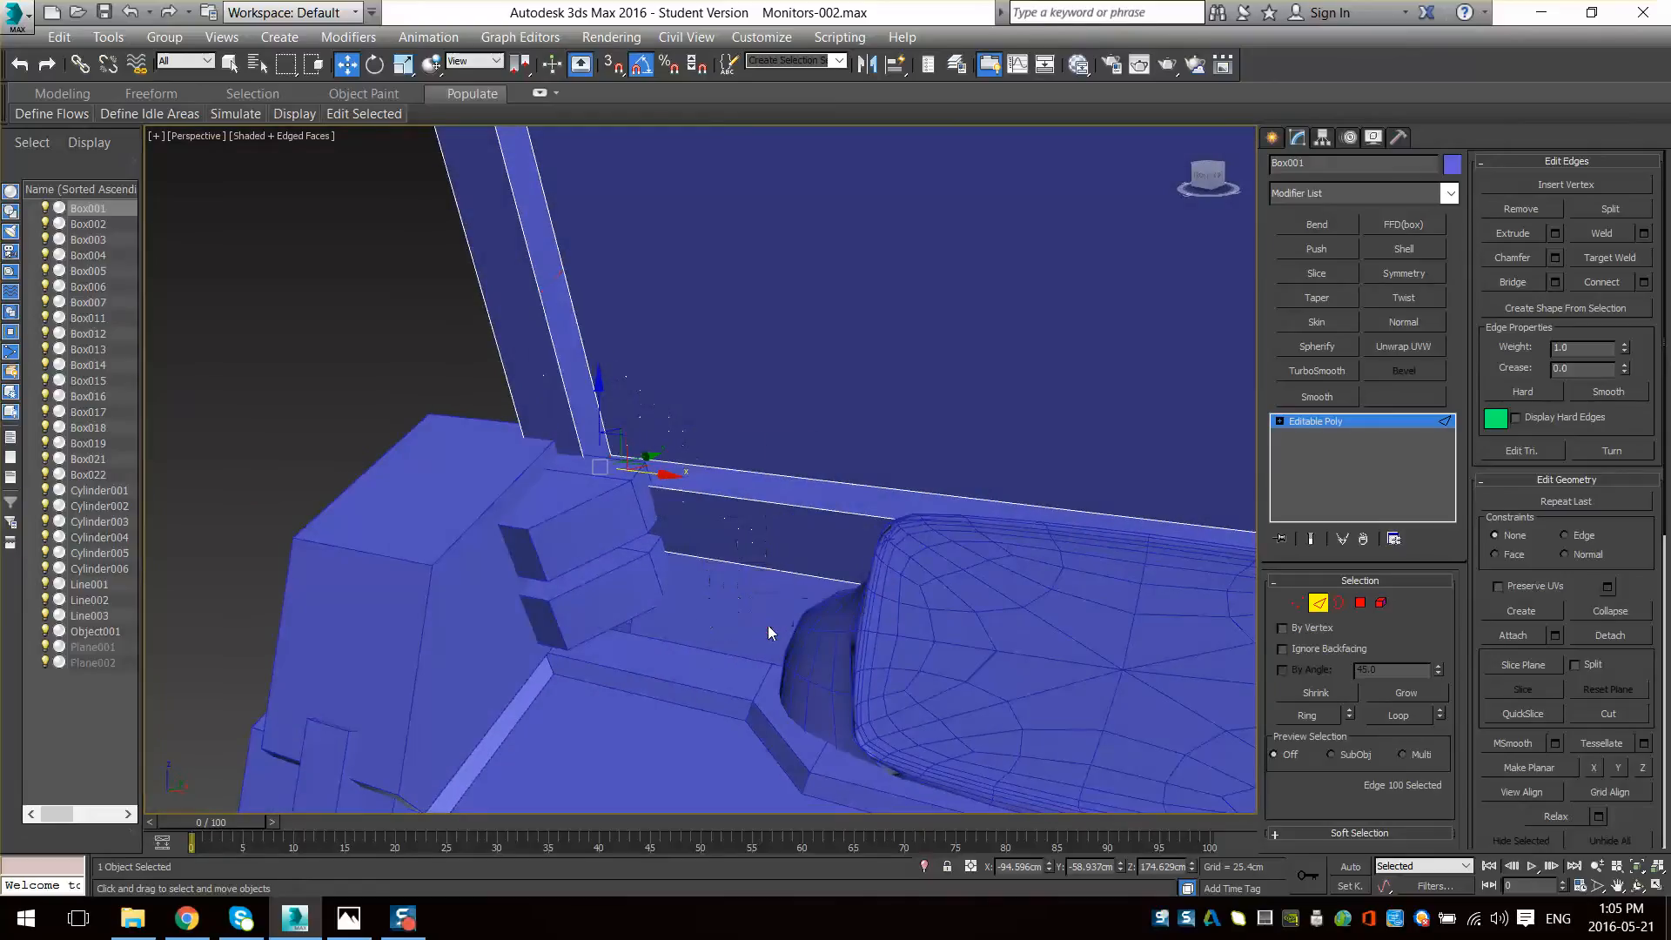
- Chamfer the selected corner edge of the large monitor's frame by 37.5 cm with 1 segment
{"action": "left_click", "coordinate": [1556, 258]}
{"action": "mouse_move", "coordinate": [953, 487]}
{"action": "middle_mouse_down", "text": "alt"}
{"action": "mouse_move", "coordinate": [989, 493]}
{"action": "mouse_move", "coordinate": [975, 505]}
{"action": "middle_mouse_up", "text": "alt"}
{"action": "right_click", "coordinate": [715, 529]}
{"action": "middle_click_drag", "start_coordinate": [858, 596], "coordinate": [773, 555], "text": "alt"}
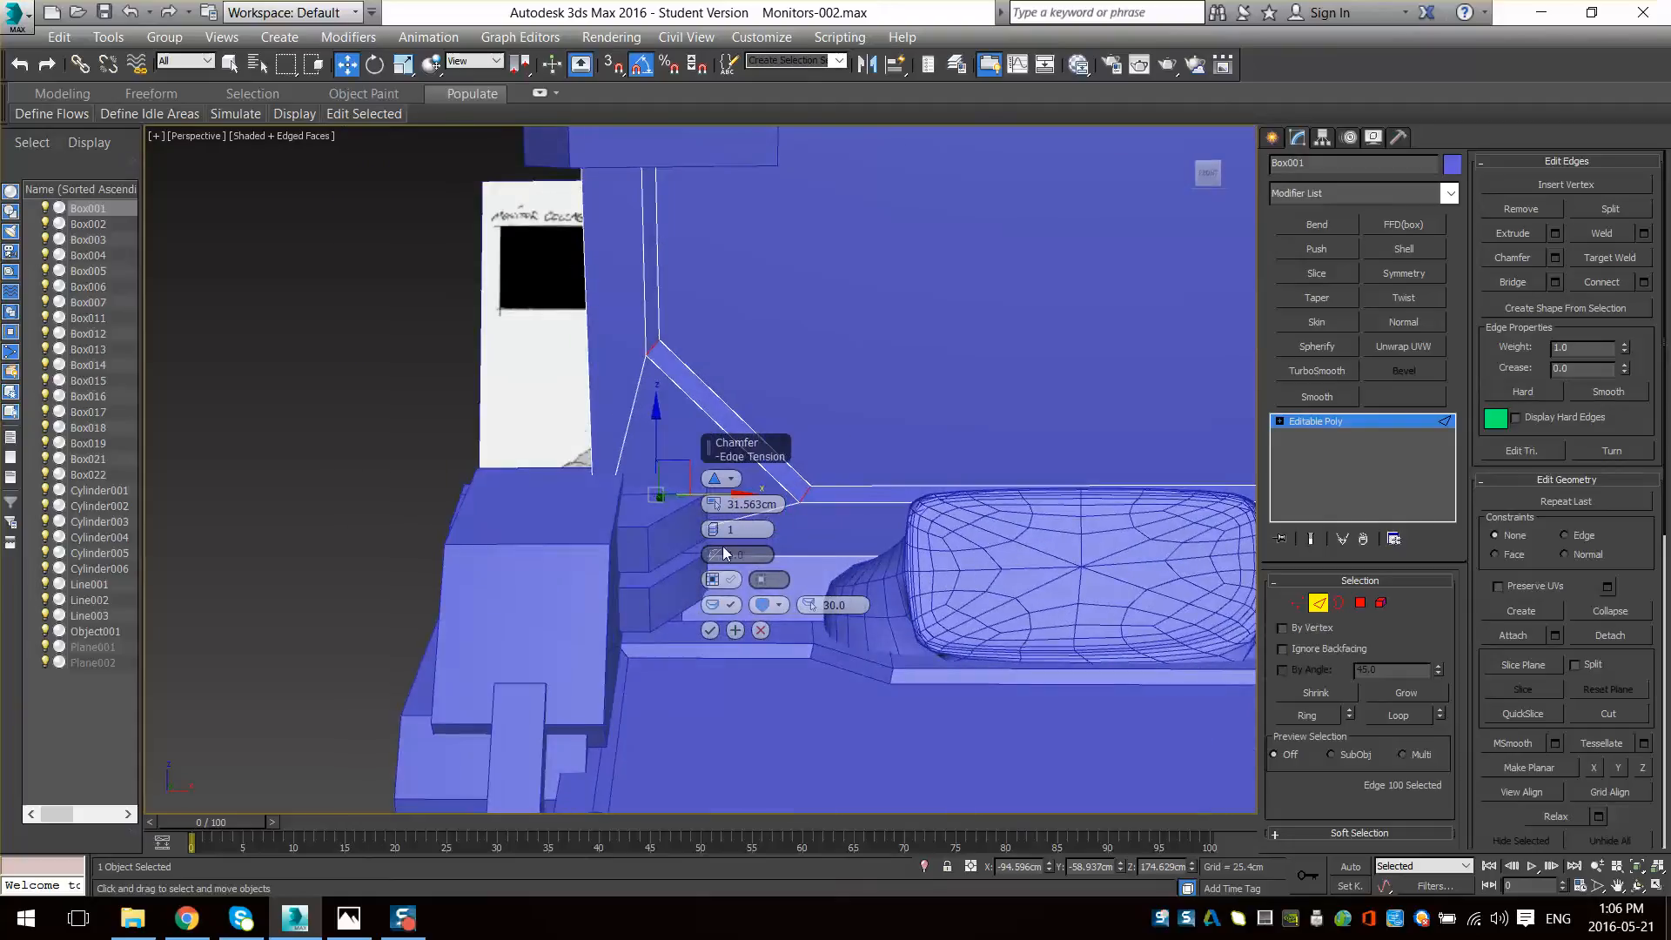
{"action": "left_click_drag", "start_coordinate": [719, 514], "coordinate": [715, 504]}
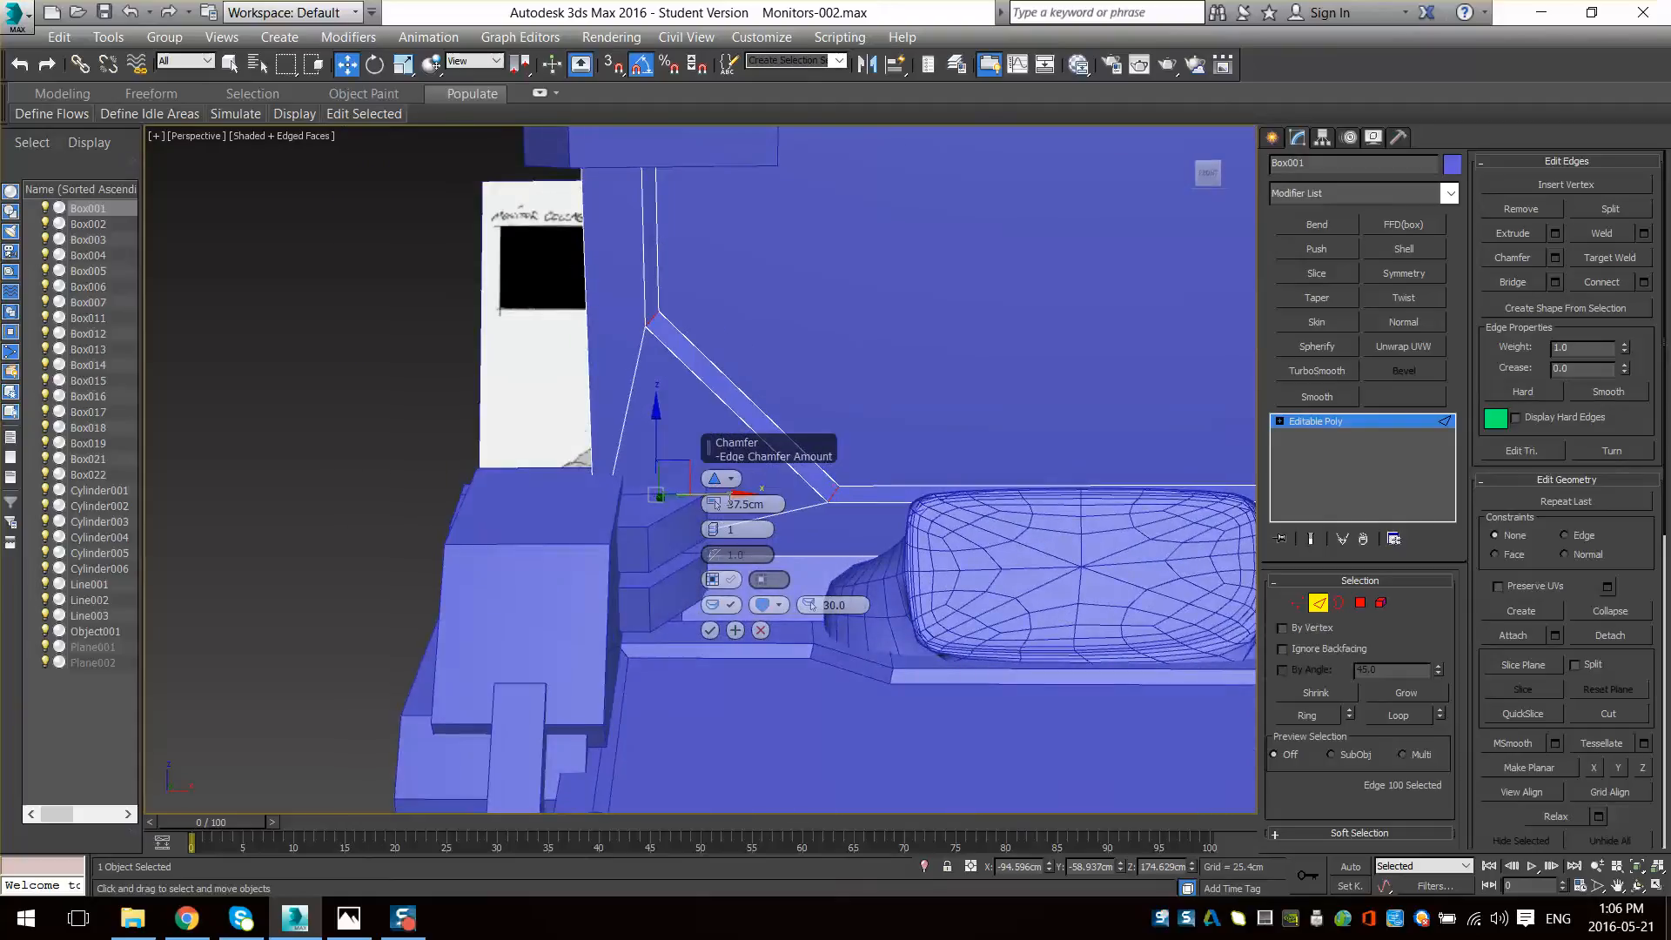
{"action": "left_click", "coordinate": [709, 628]}
{"action": "left_click", "coordinate": [1497, 420]}
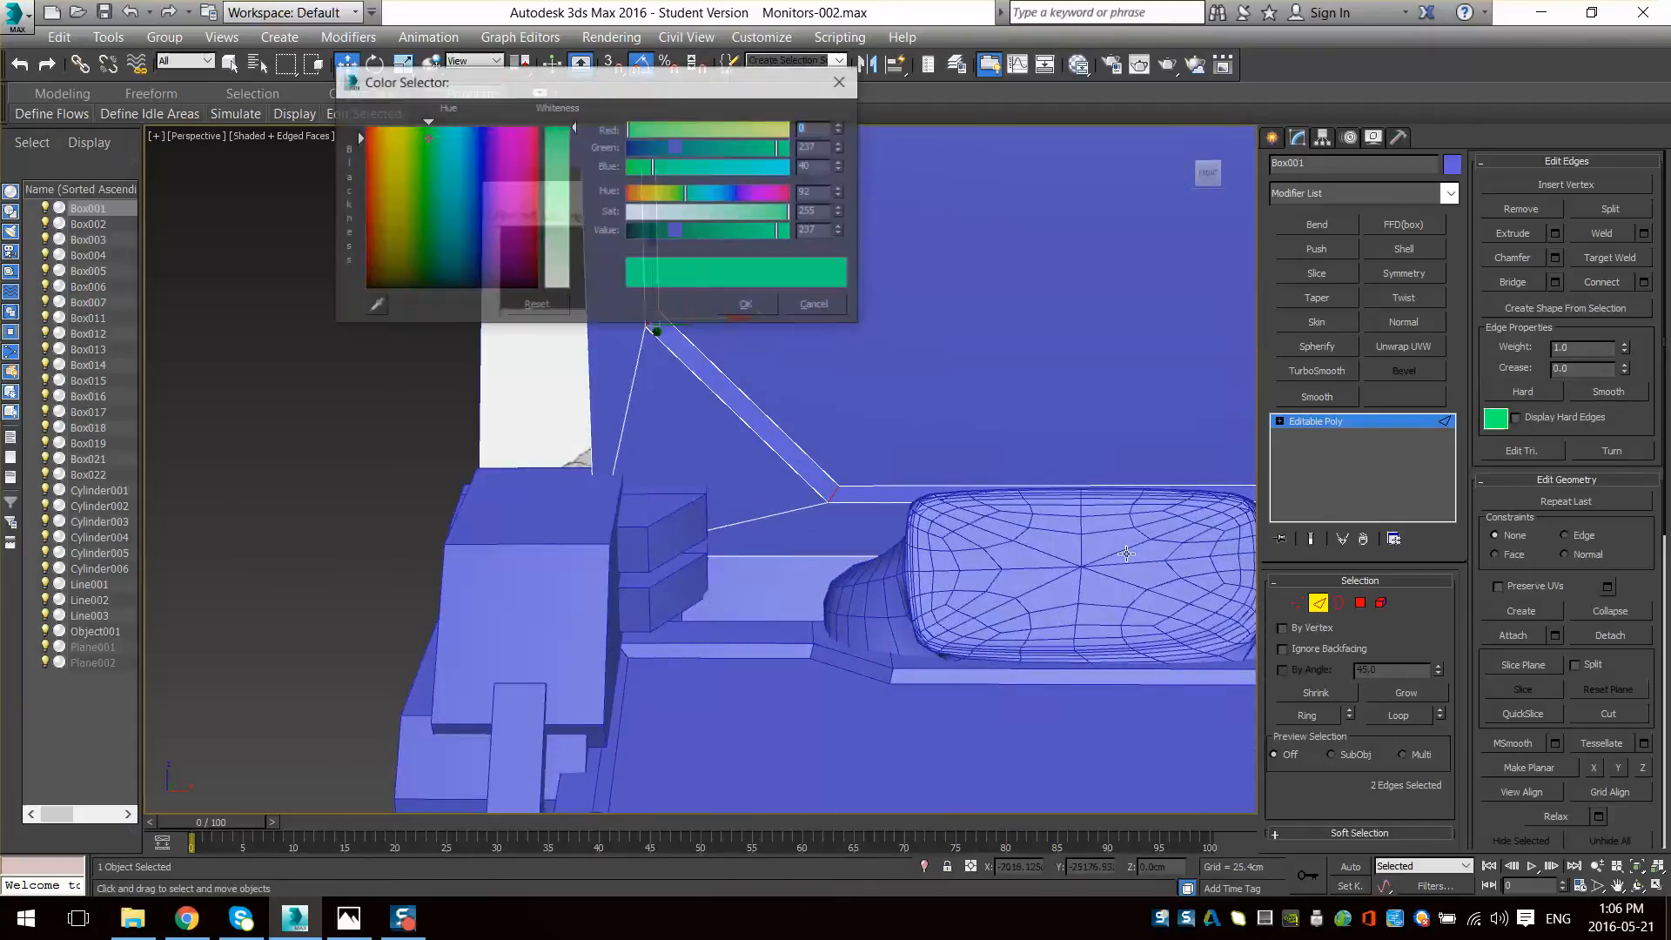
{"action": "left_click", "coordinate": [832, 311]}
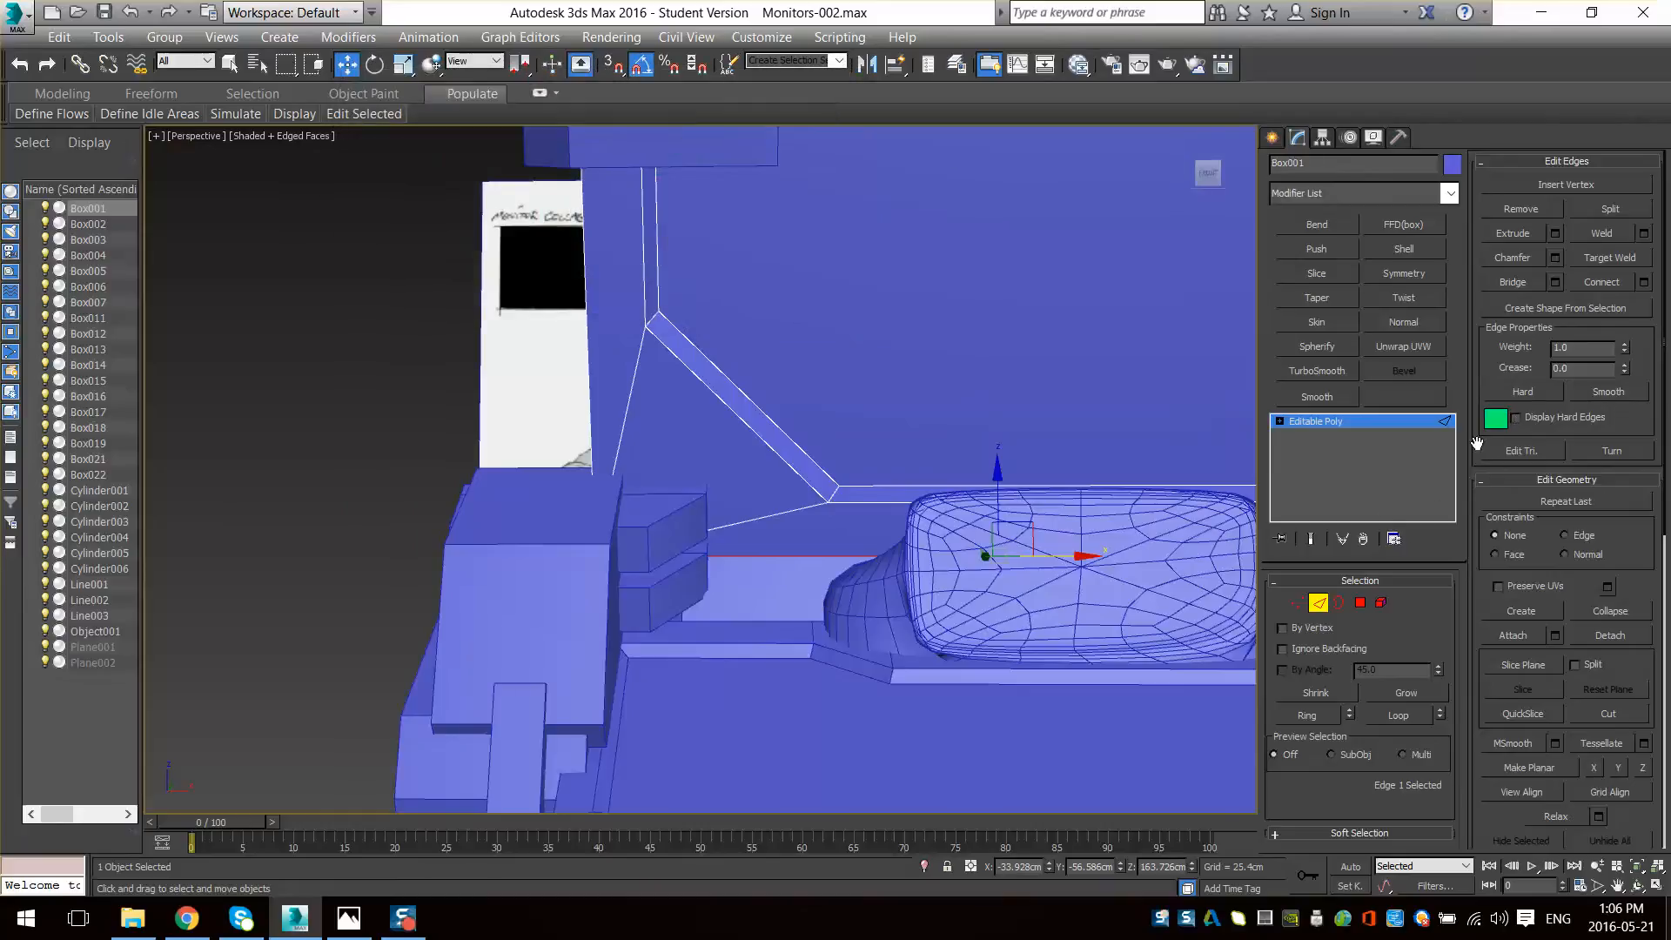
- Leave Edge mode, select the small monitor and remove its TurboSmooth modifier
{"action": "left_click", "coordinate": [1319, 607]}
{"action": "left_click", "coordinate": [1004, 563]}
{"action": "middle_click_drag", "start_coordinate": [1118, 623], "coordinate": [966, 627]}
{"action": "key", "text": "F4"}
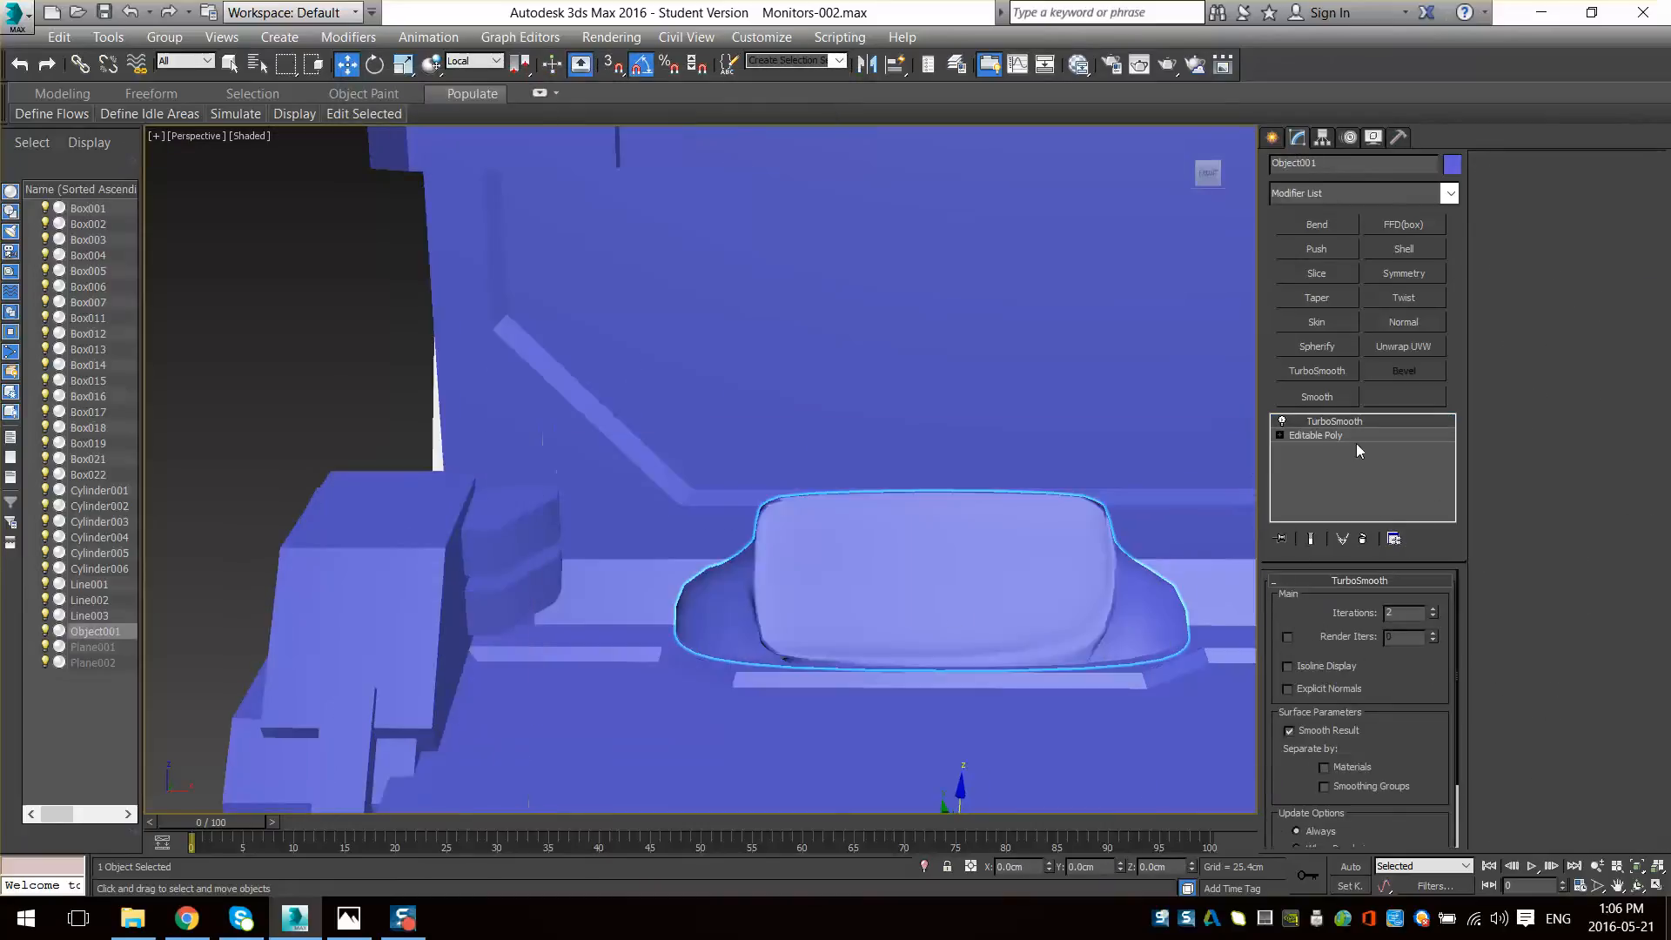
{"action": "left_click", "coordinate": [1363, 539]}
- Select the large monitor and show the viewport in wireframe around its lower-left frame corner
{"action": "scroll", "coordinate": [847, 574], "scroll_direction": "down", "scroll_amount": 4}
{"action": "mouse_move", "coordinate": [843, 613]}
{"action": "middle_mouse_down", "text": "alt"}
{"action": "mouse_move", "coordinate": [862, 589]}
{"action": "mouse_move", "coordinate": [806, 548]}
{"action": "mouse_move", "coordinate": [884, 508]}
{"action": "mouse_move", "coordinate": [829, 551]}
{"action": "mouse_move", "coordinate": [690, 555]}
{"action": "middle_mouse_up", "text": "alt"}
{"action": "scroll", "coordinate": [807, 547], "scroll_direction": "up", "scroll_amount": 4}
{"action": "scroll", "coordinate": [807, 547], "scroll_direction": "down", "scroll_amount": 3}
{"action": "scroll", "coordinate": [828, 551], "scroll_direction": "up", "scroll_amount": 3}
{"action": "scroll", "coordinate": [690, 555], "scroll_direction": "up", "scroll_amount": 2}
{"action": "left_click", "coordinate": [619, 433]}
{"action": "key", "text": "F3"}
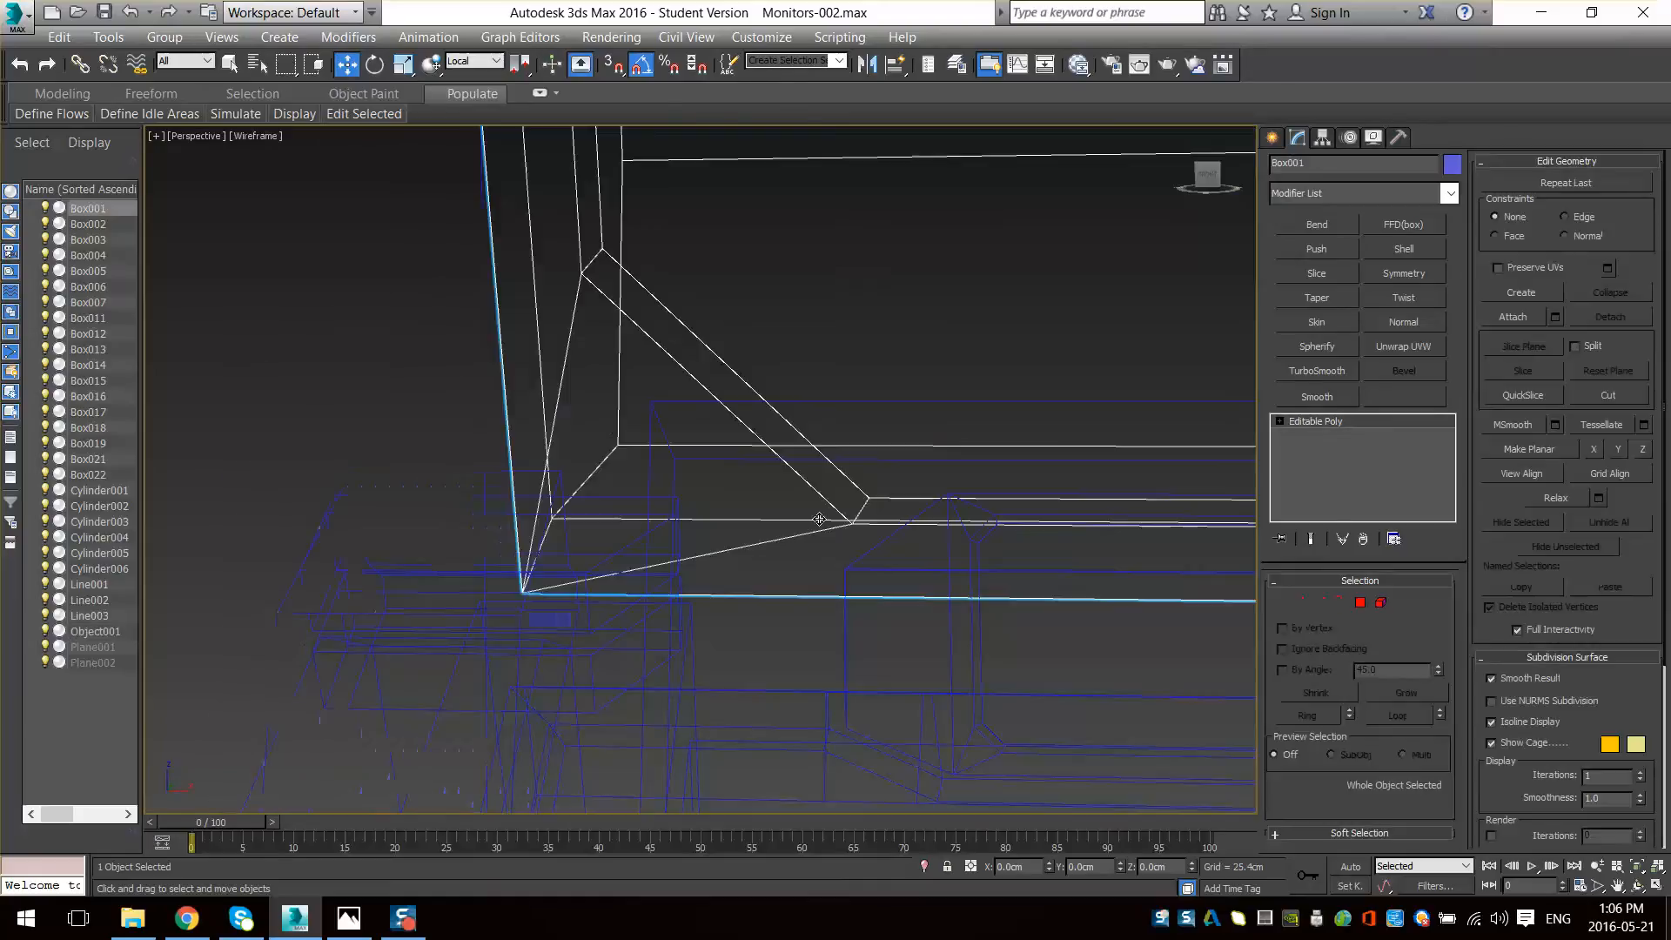
- Weld the two vertices at the large monitor's outer lower-left corner, leave Vertex mode and restore the shaded display
{"action": "left_click", "coordinate": [1295, 603]}
{"action": "left_click_drag", "start_coordinate": [556, 603], "coordinate": [525, 630]}
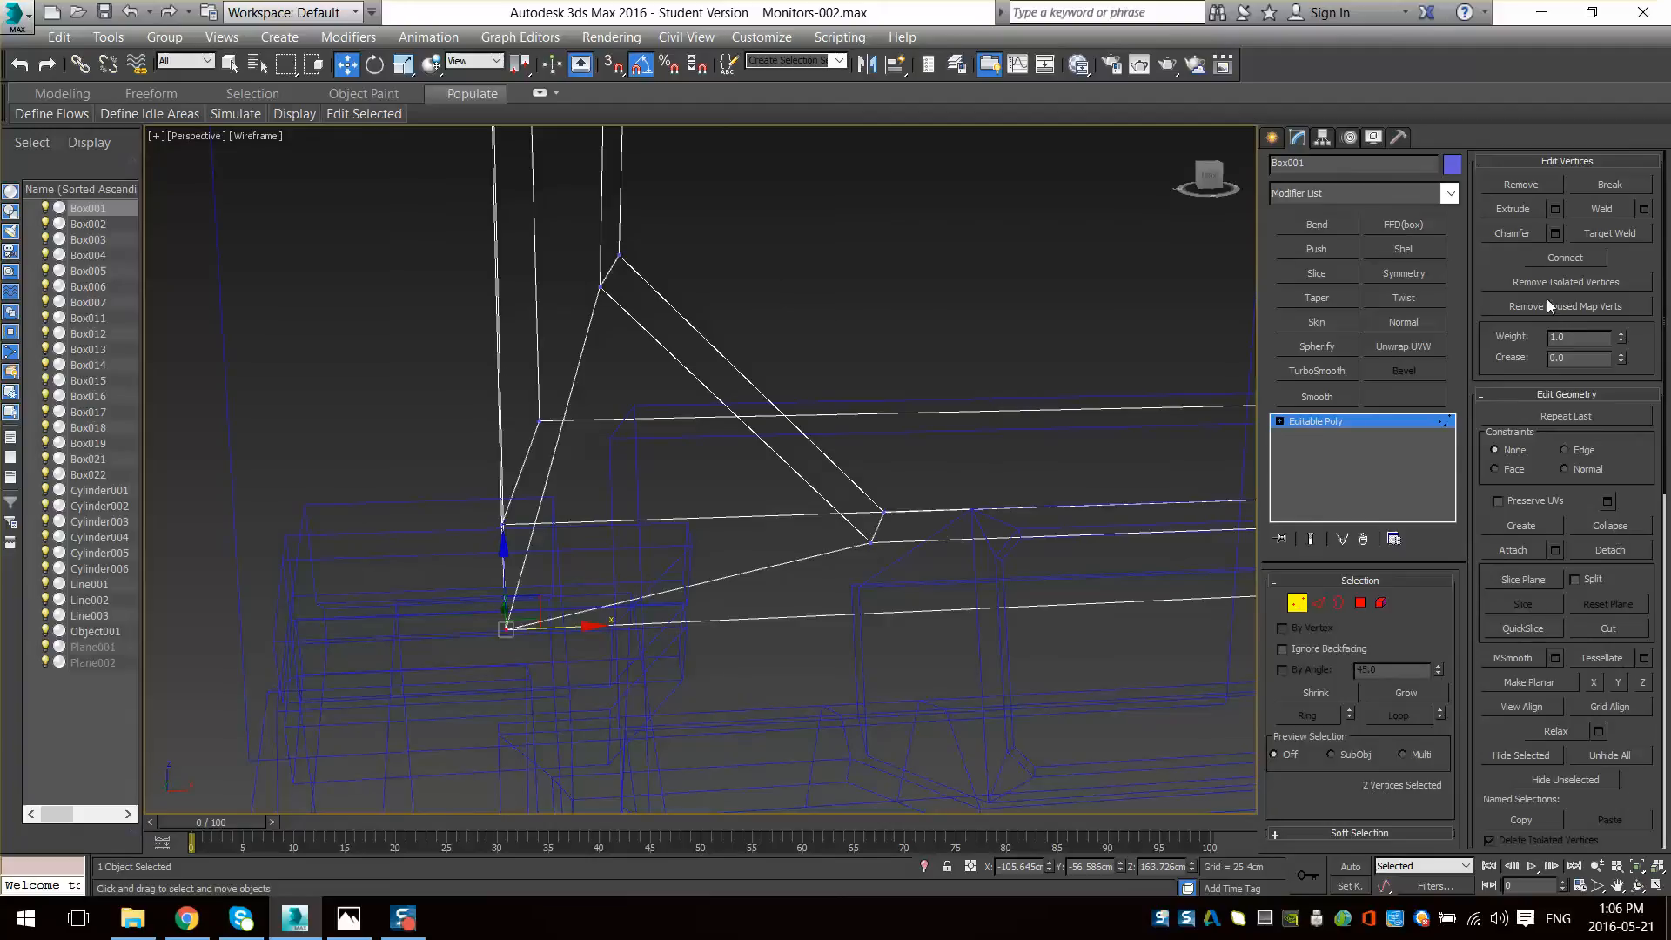
{"action": "middle_click_drag", "start_coordinate": [754, 585], "coordinate": [708, 568]}
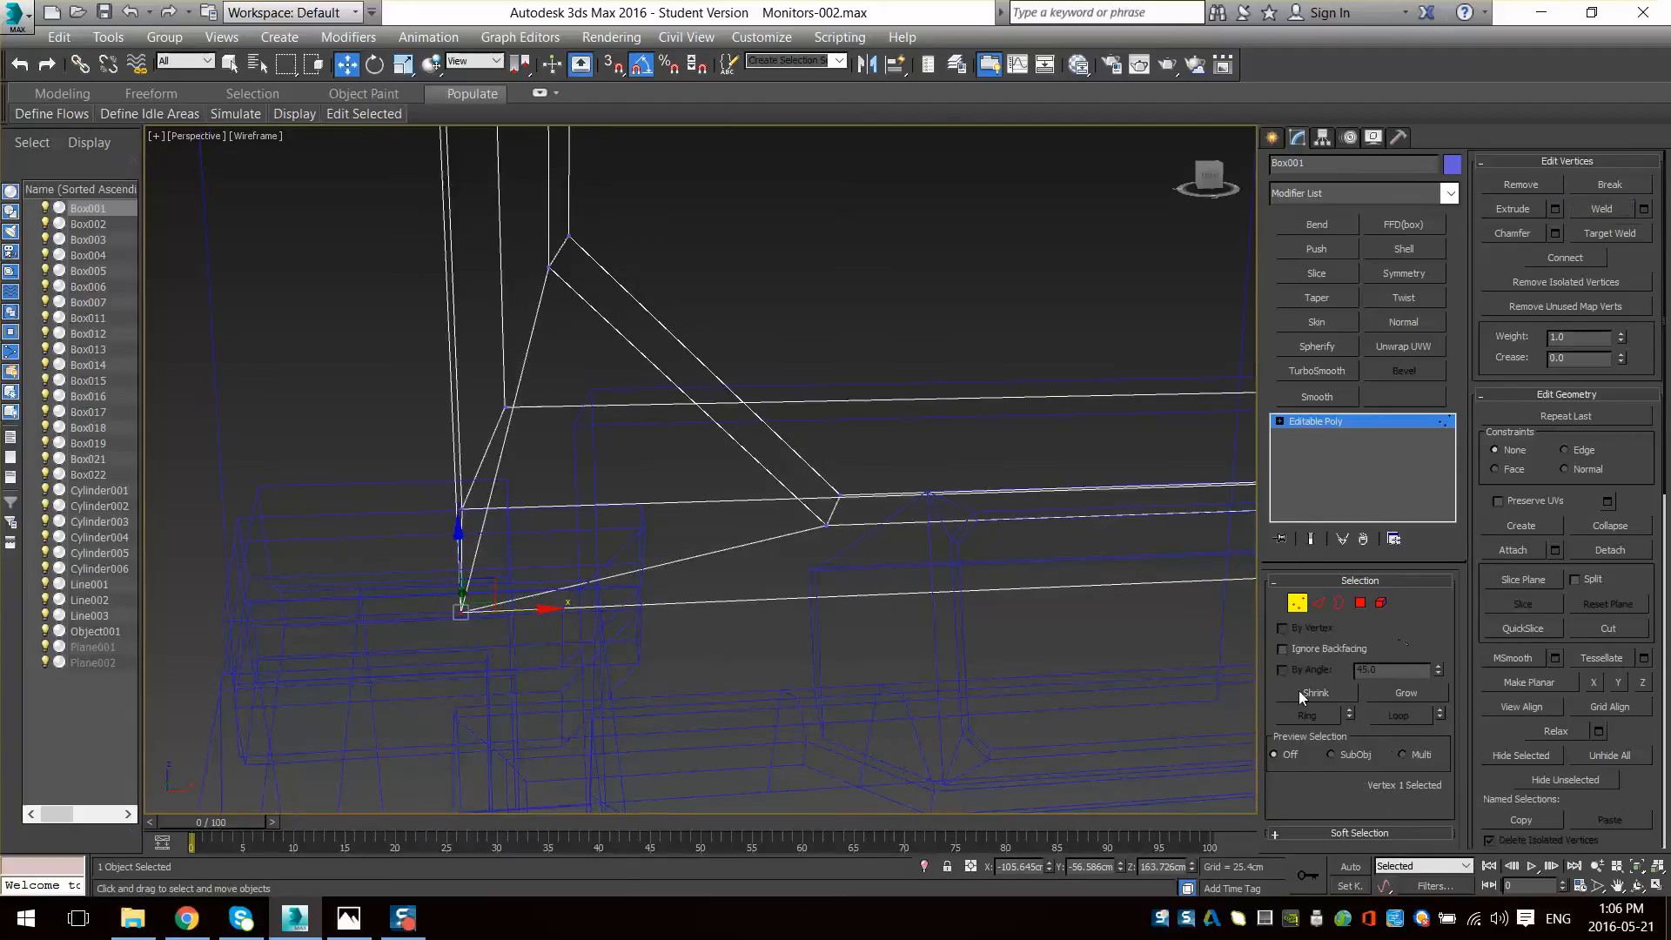
{"action": "left_click", "coordinate": [1300, 608]}
{"action": "scroll", "coordinate": [831, 557], "scroll_direction": "down", "scroll_amount": 6}
{"action": "key", "text": "F3"}
- Examine the monitor collage sketches on the reference board and compare their frame shapes with the large monitor
{"action": "mouse_move", "coordinate": [884, 581]}
{"action": "middle_mouse_down", "text": "alt"}
{"action": "mouse_move", "coordinate": [796, 492]}
{"action": "mouse_move", "coordinate": [875, 512]}
{"action": "mouse_move", "coordinate": [784, 485]}
{"action": "mouse_move", "coordinate": [862, 444]}
{"action": "mouse_move", "coordinate": [827, 523]}
{"action": "mouse_move", "coordinate": [840, 591]}
{"action": "mouse_move", "coordinate": [661, 383]}
{"action": "mouse_move", "coordinate": [681, 261]}
{"action": "middle_mouse_up", "text": "alt"}
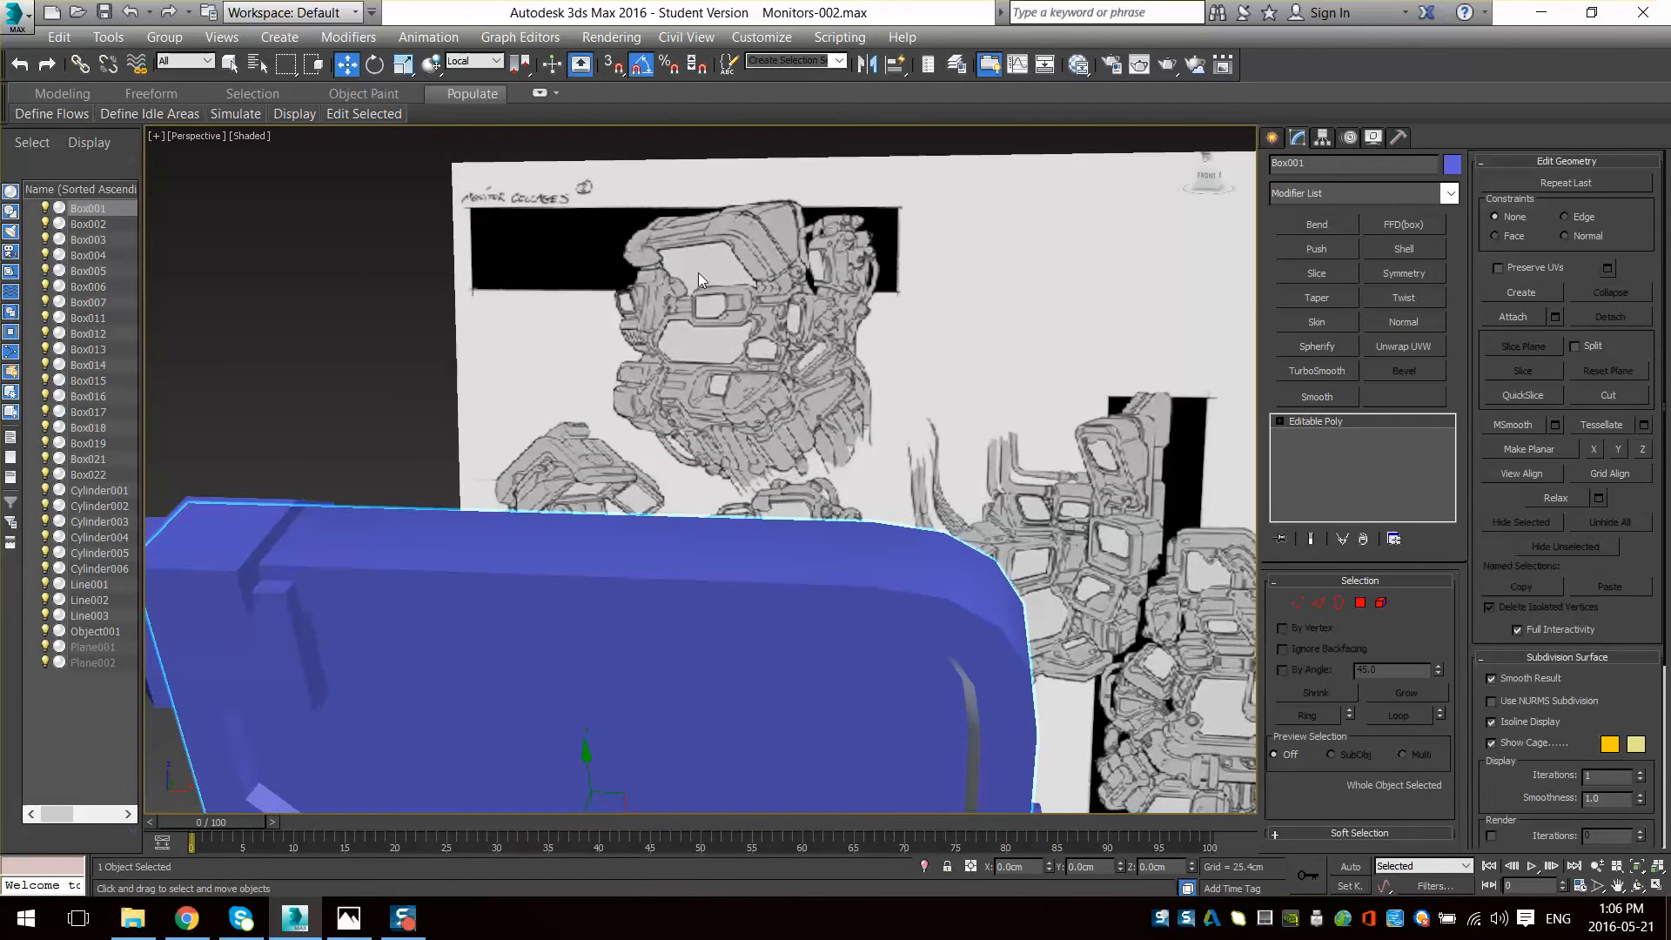
{"action": "scroll", "coordinate": [698, 273], "scroll_direction": "down", "scroll_amount": 4}
{"action": "scroll", "coordinate": [766, 359], "scroll_direction": "up", "scroll_amount": 4}
{"action": "middle_click_drag", "start_coordinate": [769, 366], "coordinate": [726, 505]}
{"action": "scroll", "coordinate": [712, 233], "scroll_direction": "up", "scroll_amount": 1}
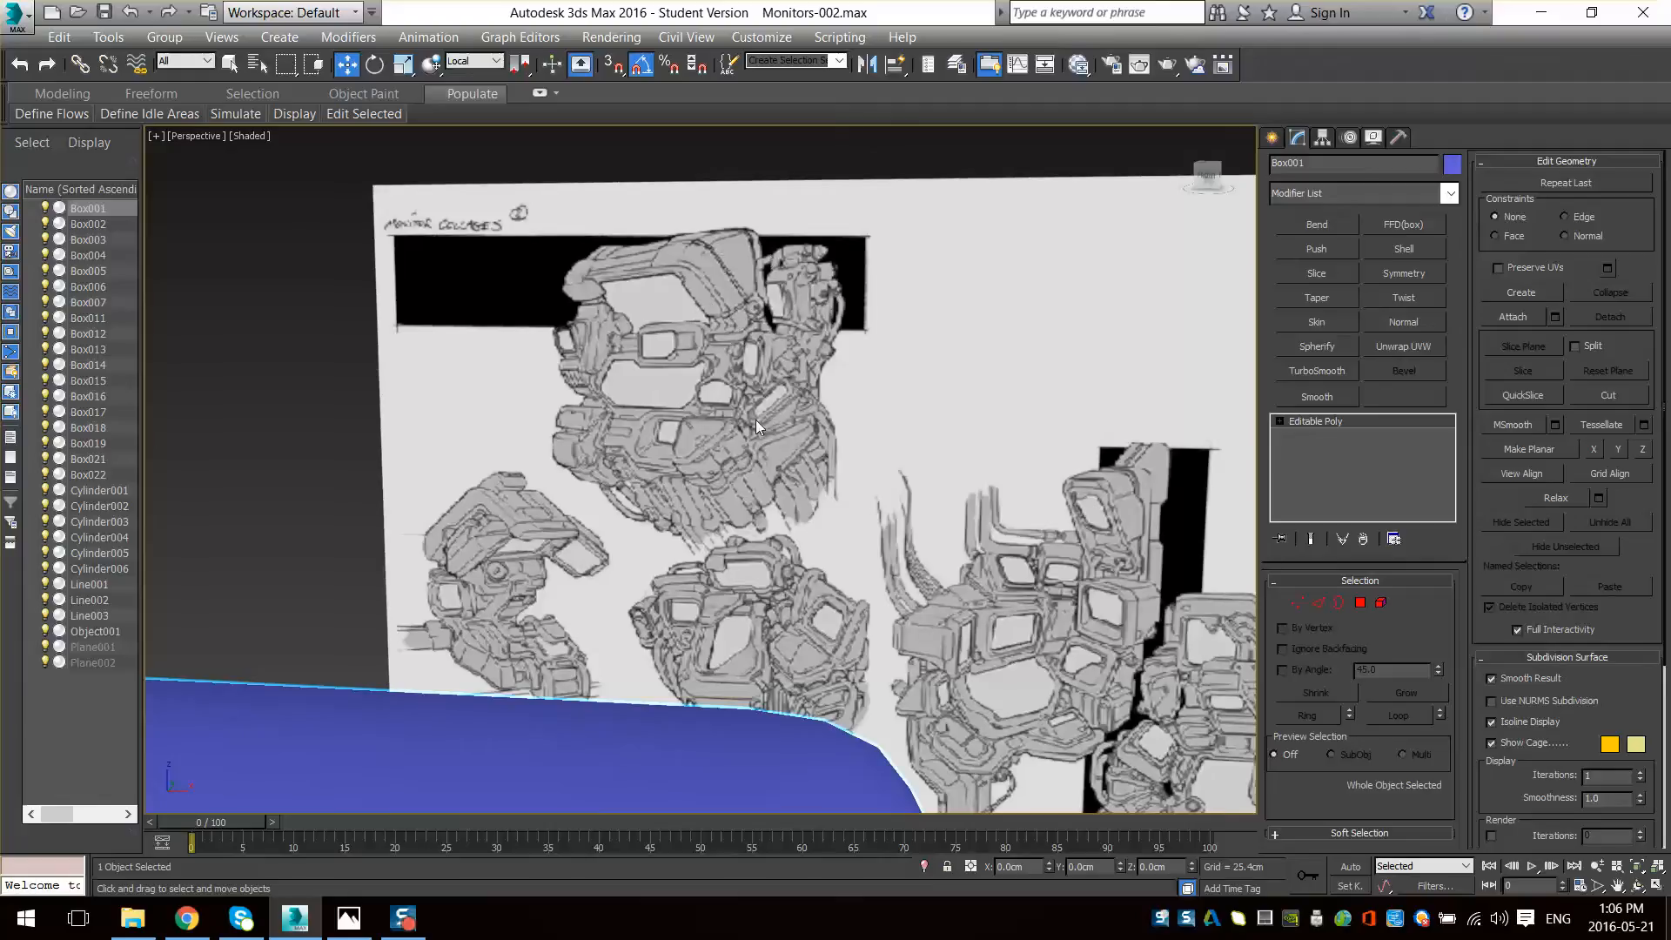
{"action": "scroll", "coordinate": [778, 367], "scroll_direction": "up", "scroll_amount": 3}
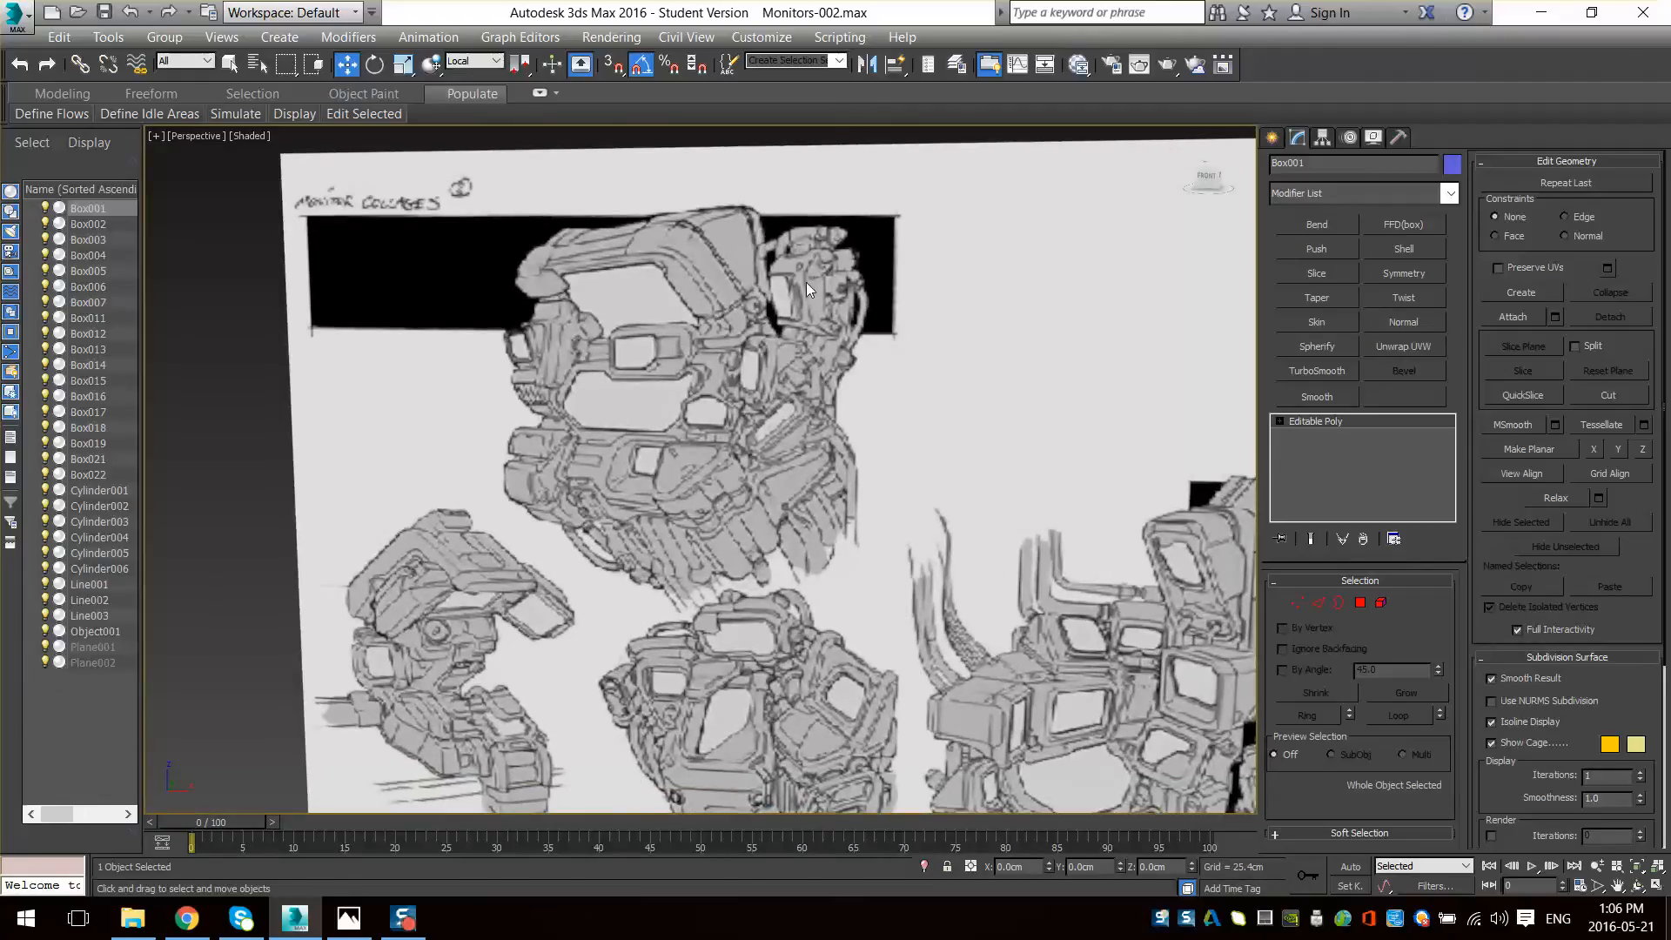
{"action": "scroll", "coordinate": [733, 435], "scroll_direction": "down", "scroll_amount": 6}
{"action": "scroll", "coordinate": [822, 374], "scroll_direction": "down", "scroll_amount": 3}
{"action": "middle_click_drag", "start_coordinate": [853, 562], "coordinate": [818, 558]}
{"action": "scroll", "coordinate": [915, 447], "scroll_direction": "up", "scroll_amount": 4}
{"action": "middle_click_drag", "start_coordinate": [818, 557], "coordinate": [1034, 517]}
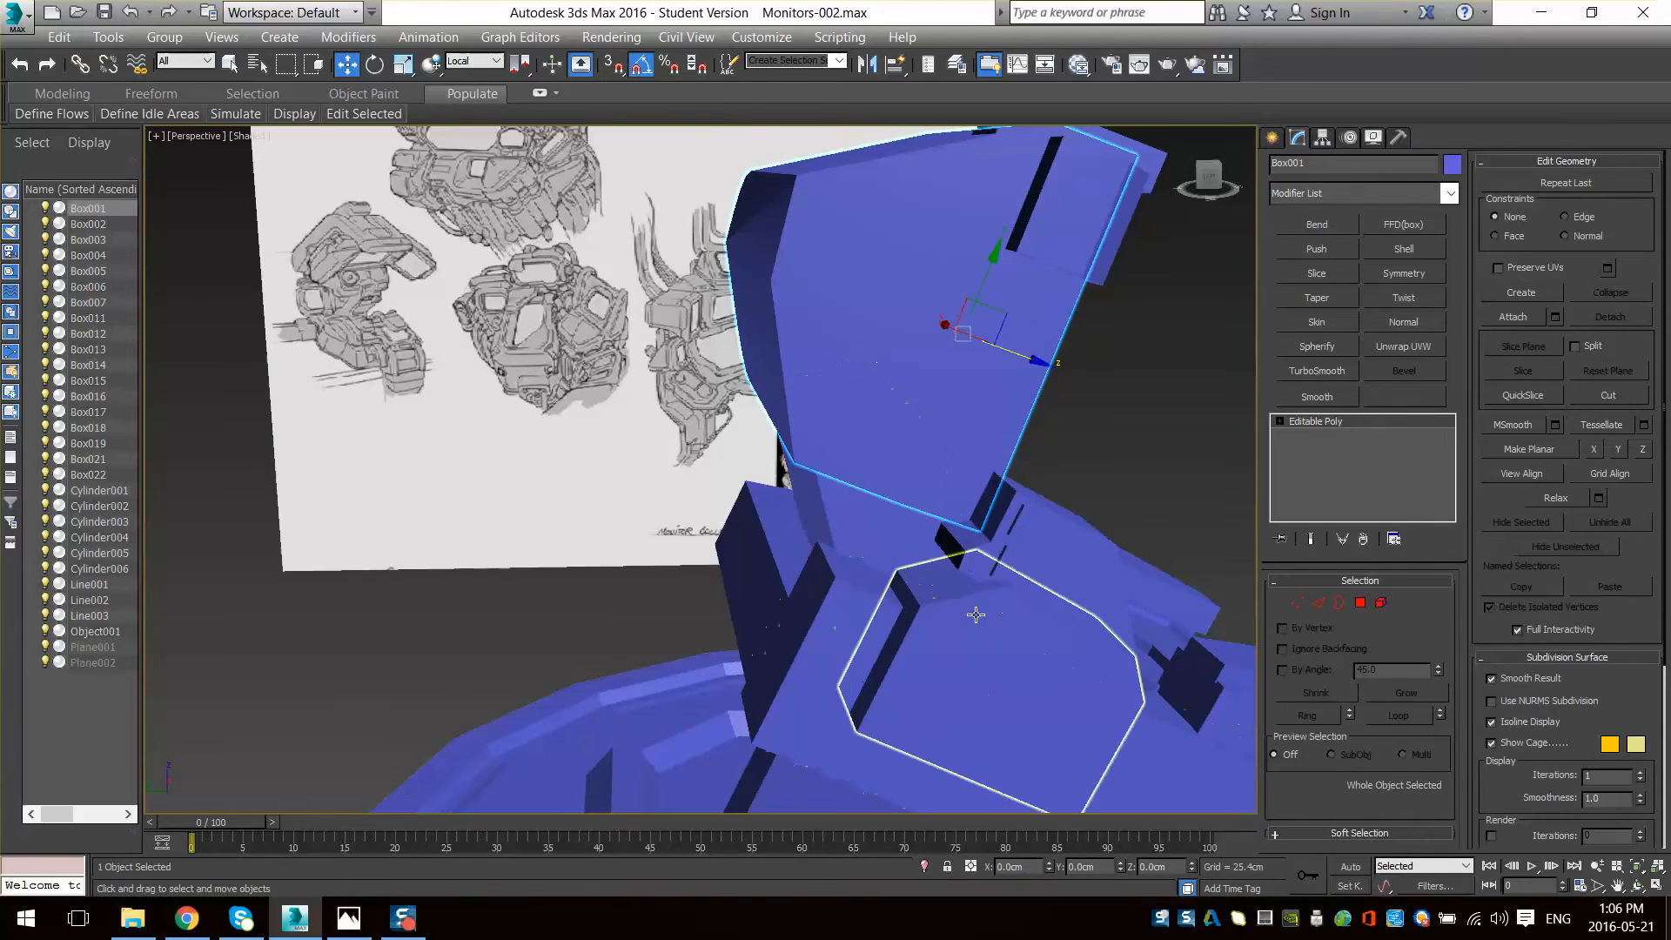
- Study the upper and middle concept sketches on the reference board for corner and surface details
{"action": "mouse_move", "coordinate": [975, 615]}
{"action": "middle_mouse_down", "text": "alt"}
{"action": "mouse_move", "coordinate": [724, 465]}
{"action": "mouse_move", "coordinate": [701, 564]}
{"action": "middle_mouse_up", "text": "alt"}
{"action": "scroll", "coordinate": [701, 564], "scroll_direction": "up", "scroll_amount": 3}
{"action": "middle_click_drag", "start_coordinate": [800, 302], "coordinate": [760, 439]}
{"action": "scroll", "coordinate": [760, 439], "scroll_direction": "up", "scroll_amount": 2}
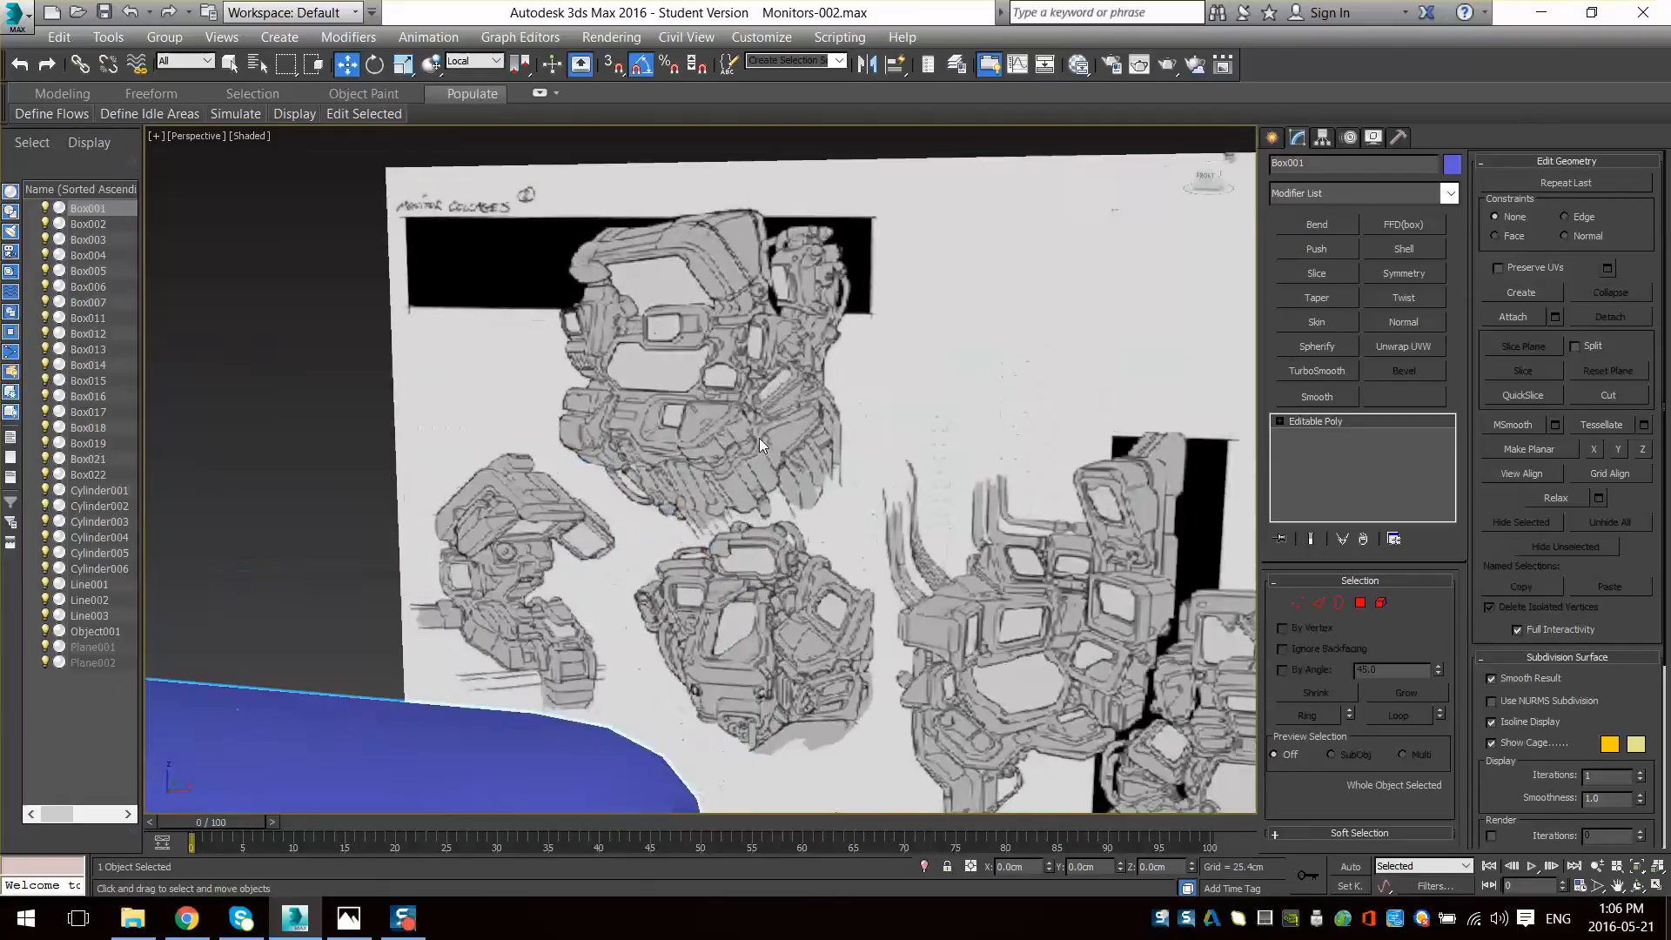
{"action": "scroll", "coordinate": [759, 437], "scroll_direction": "up", "scroll_amount": 2}
{"action": "scroll", "coordinate": [755, 365], "scroll_direction": "up", "scroll_amount": 1}
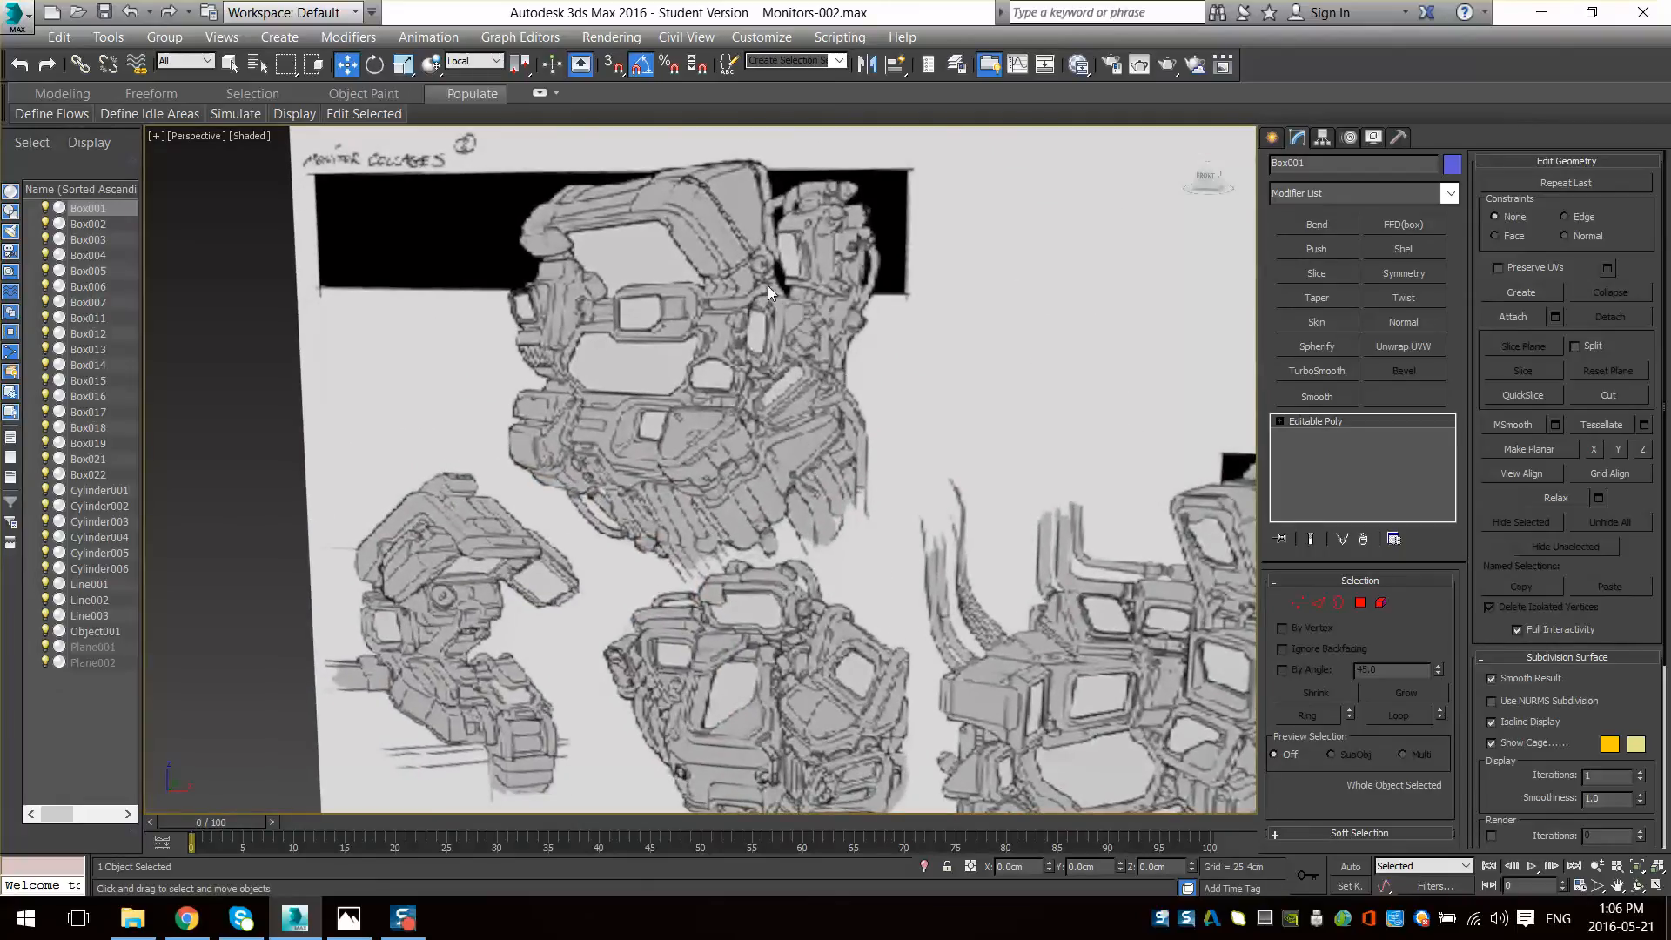
{"action": "scroll", "coordinate": [843, 441], "scroll_direction": "down", "scroll_amount": 6}
{"action": "middle_click_drag", "start_coordinate": [777, 592], "coordinate": [802, 415]}
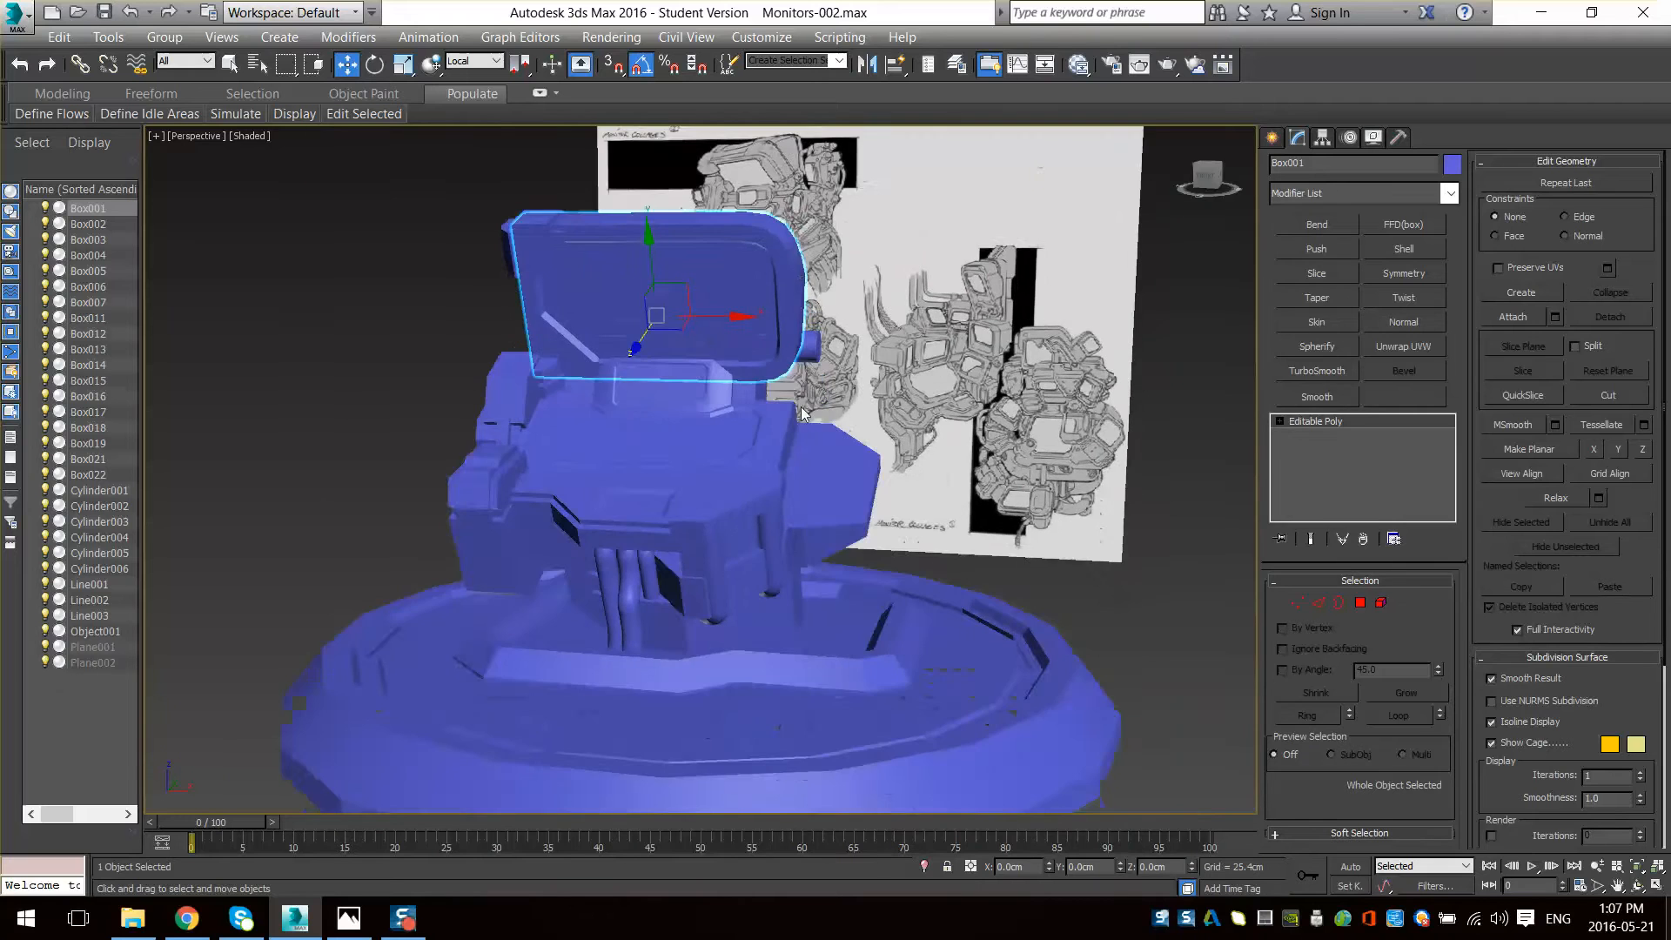
{"action": "scroll", "coordinate": [786, 330], "scroll_direction": "up", "scroll_amount": 5}
{"action": "mouse_move", "coordinate": [806, 328]}
{"action": "middle_mouse_down"}
{"action": "mouse_move", "coordinate": [787, 496]}
{"action": "mouse_move", "coordinate": [744, 261]}
{"action": "mouse_move", "coordinate": [806, 273]}
{"action": "mouse_move", "coordinate": [766, 295]}
{"action": "mouse_move", "coordinate": [752, 273]}
{"action": "mouse_move", "coordinate": [822, 432]}
{"action": "mouse_move", "coordinate": [853, 296]}
{"action": "middle_mouse_up"}
{"action": "scroll", "coordinate": [728, 470], "scroll_direction": "down", "scroll_amount": 5}
{"action": "scroll", "coordinate": [860, 261], "scroll_direction": "up", "scroll_amount": 5}
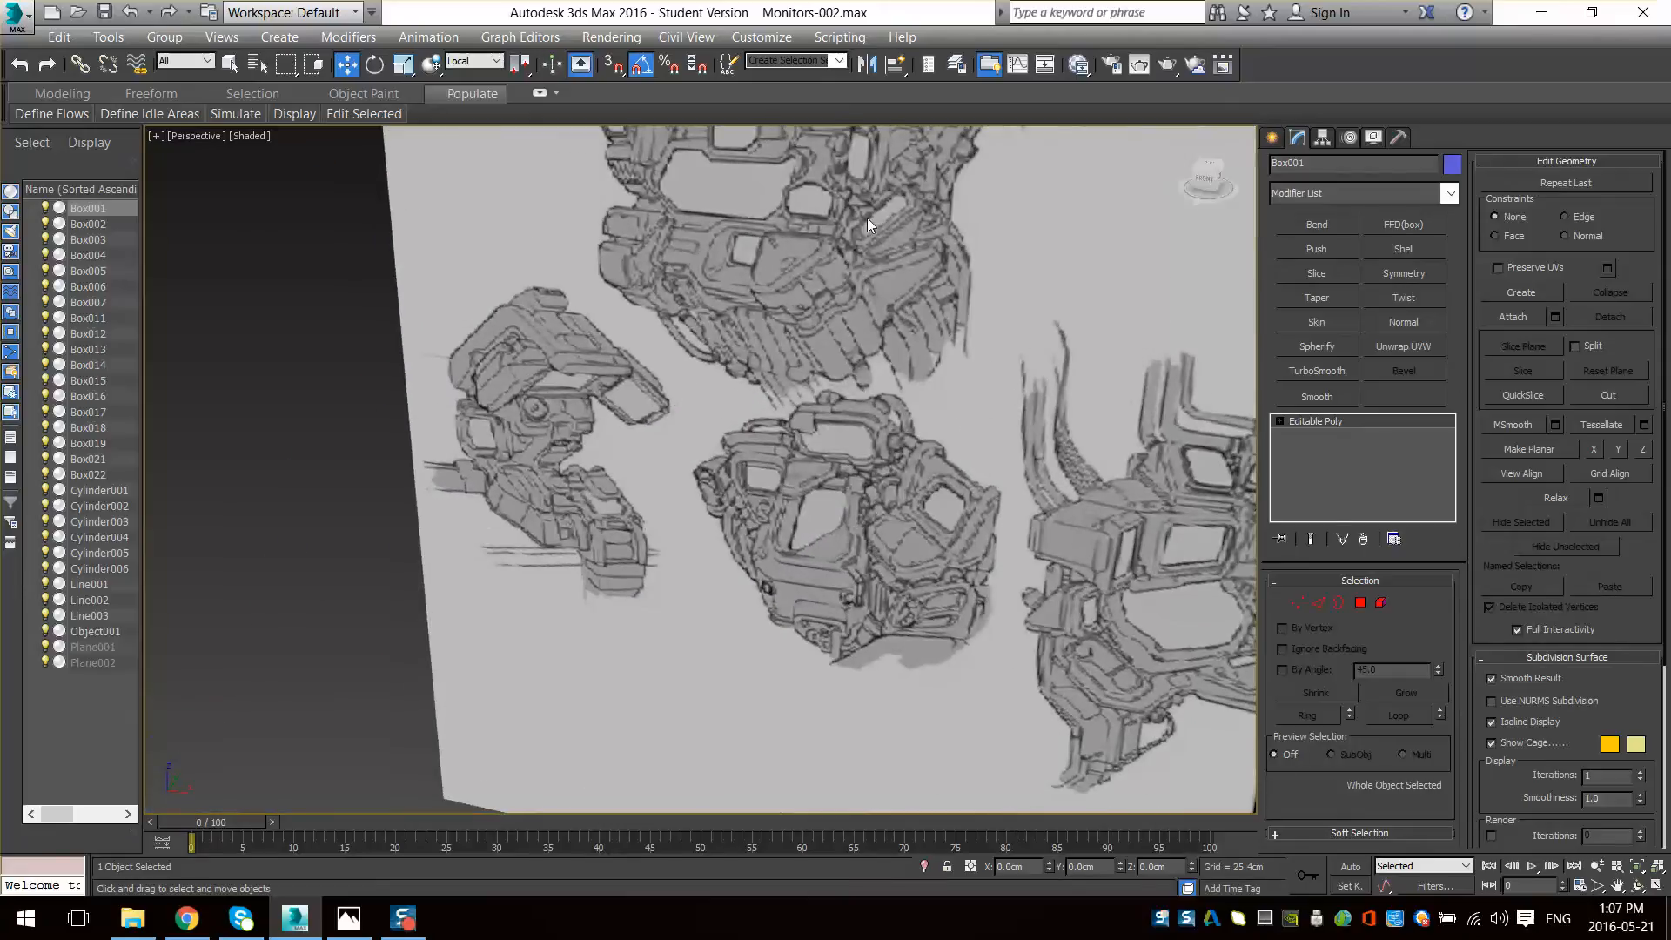
{"action": "scroll", "coordinate": [828, 227], "scroll_direction": "down", "scroll_amount": 3}
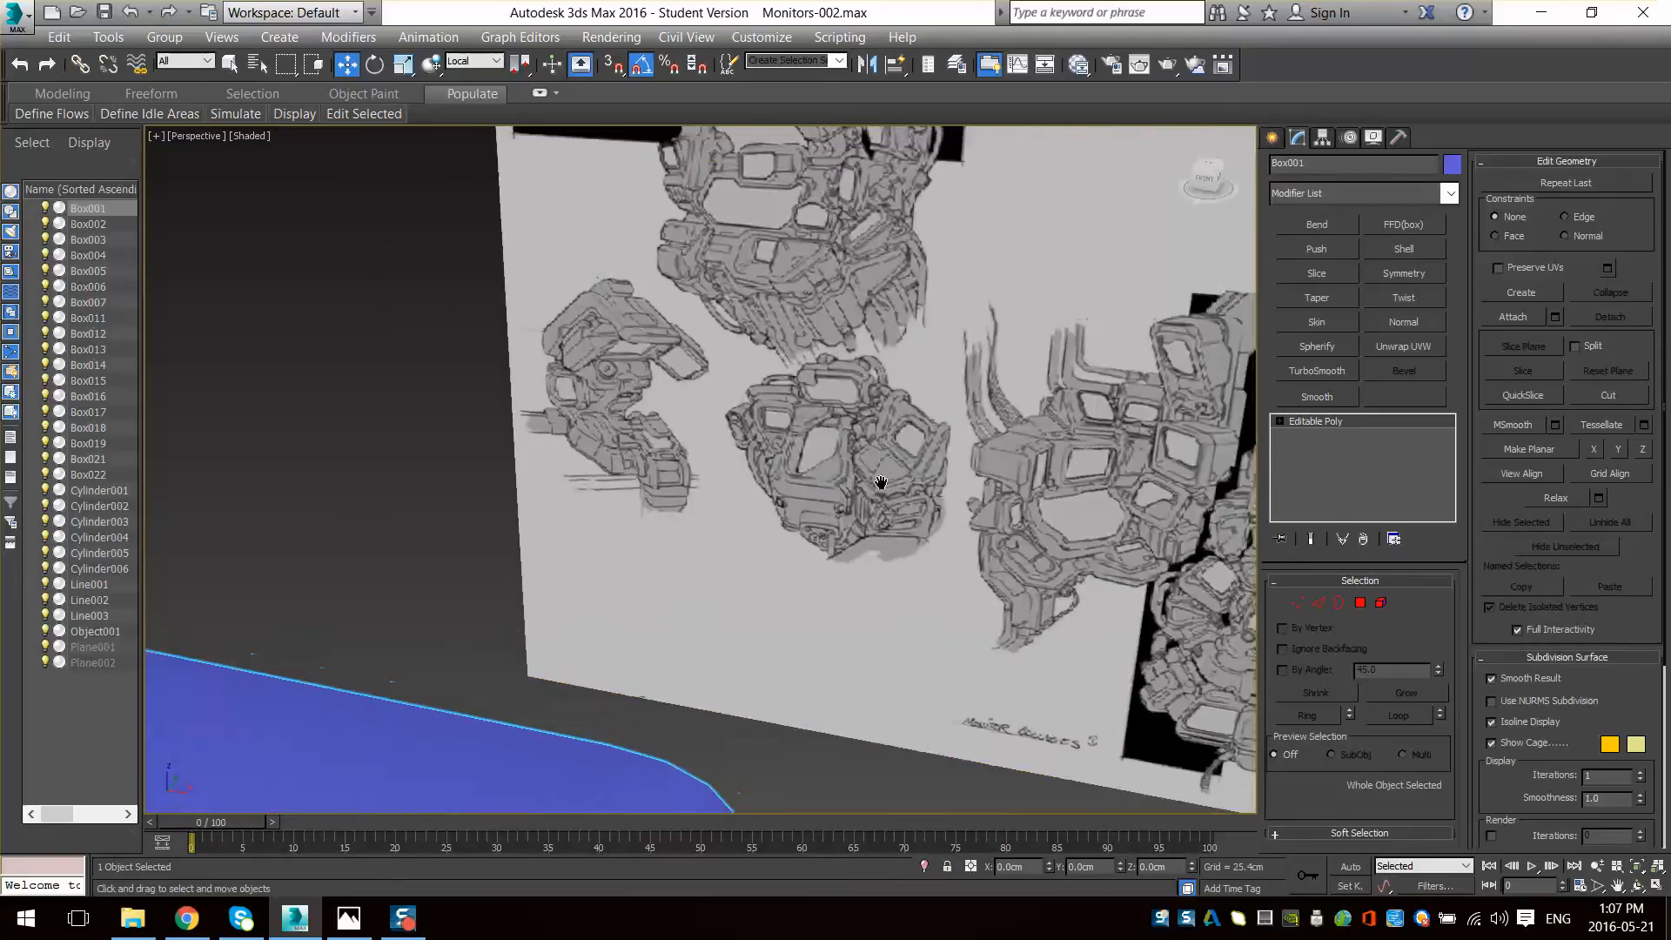
{"action": "middle_click_drag", "start_coordinate": [880, 482], "coordinate": [866, 304]}
{"action": "scroll", "coordinate": [757, 366], "scroll_direction": "down", "scroll_amount": 5}
{"action": "scroll", "coordinate": [770, 488], "scroll_direction": "up", "scroll_amount": 4}
- Show edged faces on the shaded model and select the Box005 part
{"action": "mouse_move", "coordinate": [766, 374]}
{"action": "middle_mouse_down", "text": "alt"}
{"action": "mouse_move", "coordinate": [770, 488]}
{"action": "mouse_move", "coordinate": [705, 444]}
{"action": "mouse_move", "coordinate": [783, 466]}
{"action": "mouse_move", "coordinate": [780, 496]}
{"action": "mouse_move", "coordinate": [731, 469]}
{"action": "mouse_move", "coordinate": [796, 557]}
{"action": "middle_mouse_up", "text": "alt"}
{"action": "scroll", "coordinate": [769, 488], "scroll_direction": "up", "scroll_amount": 3}
{"action": "key", "text": "F4"}
{"action": "left_click", "coordinate": [532, 588]}
- Examine the first monitor collage sketch again and compare it with the wide panel beneath the small monitor
{"action": "mouse_move", "coordinate": [540, 597]}
{"action": "middle_mouse_down", "text": "alt"}
{"action": "mouse_move", "coordinate": [689, 548]}
{"action": "mouse_move", "coordinate": [735, 582]}
{"action": "mouse_move", "coordinate": [497, 501]}
{"action": "mouse_move", "coordinate": [761, 513]}
{"action": "mouse_move", "coordinate": [693, 502]}
{"action": "mouse_move", "coordinate": [802, 481]}
{"action": "mouse_move", "coordinate": [722, 496]}
{"action": "mouse_move", "coordinate": [785, 351]}
{"action": "middle_mouse_up", "text": "alt"}
{"action": "scroll", "coordinate": [496, 500], "scroll_direction": "down", "scroll_amount": 4}
{"action": "scroll", "coordinate": [785, 352], "scroll_direction": "up", "scroll_amount": 4}
{"action": "middle_click_drag", "start_coordinate": [618, 327], "coordinate": [663, 331], "text": "alt"}
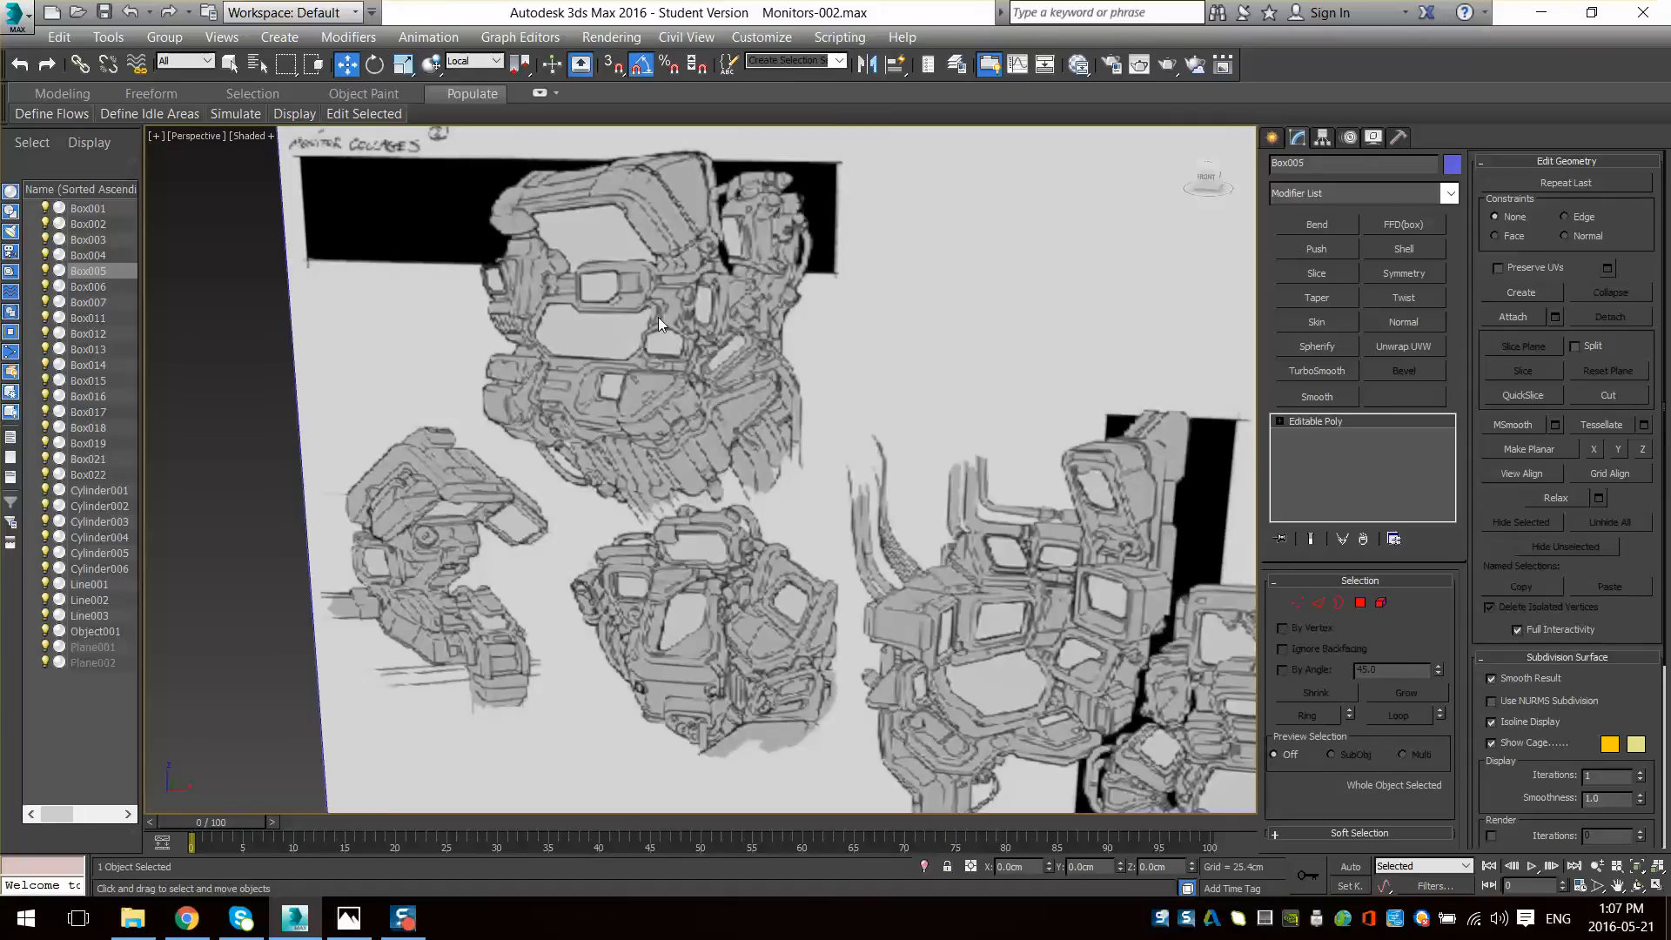
{"action": "scroll", "coordinate": [649, 330], "scroll_direction": "down", "scroll_amount": 1}
{"action": "scroll", "coordinate": [711, 622], "scroll_direction": "down", "scroll_amount": 5}
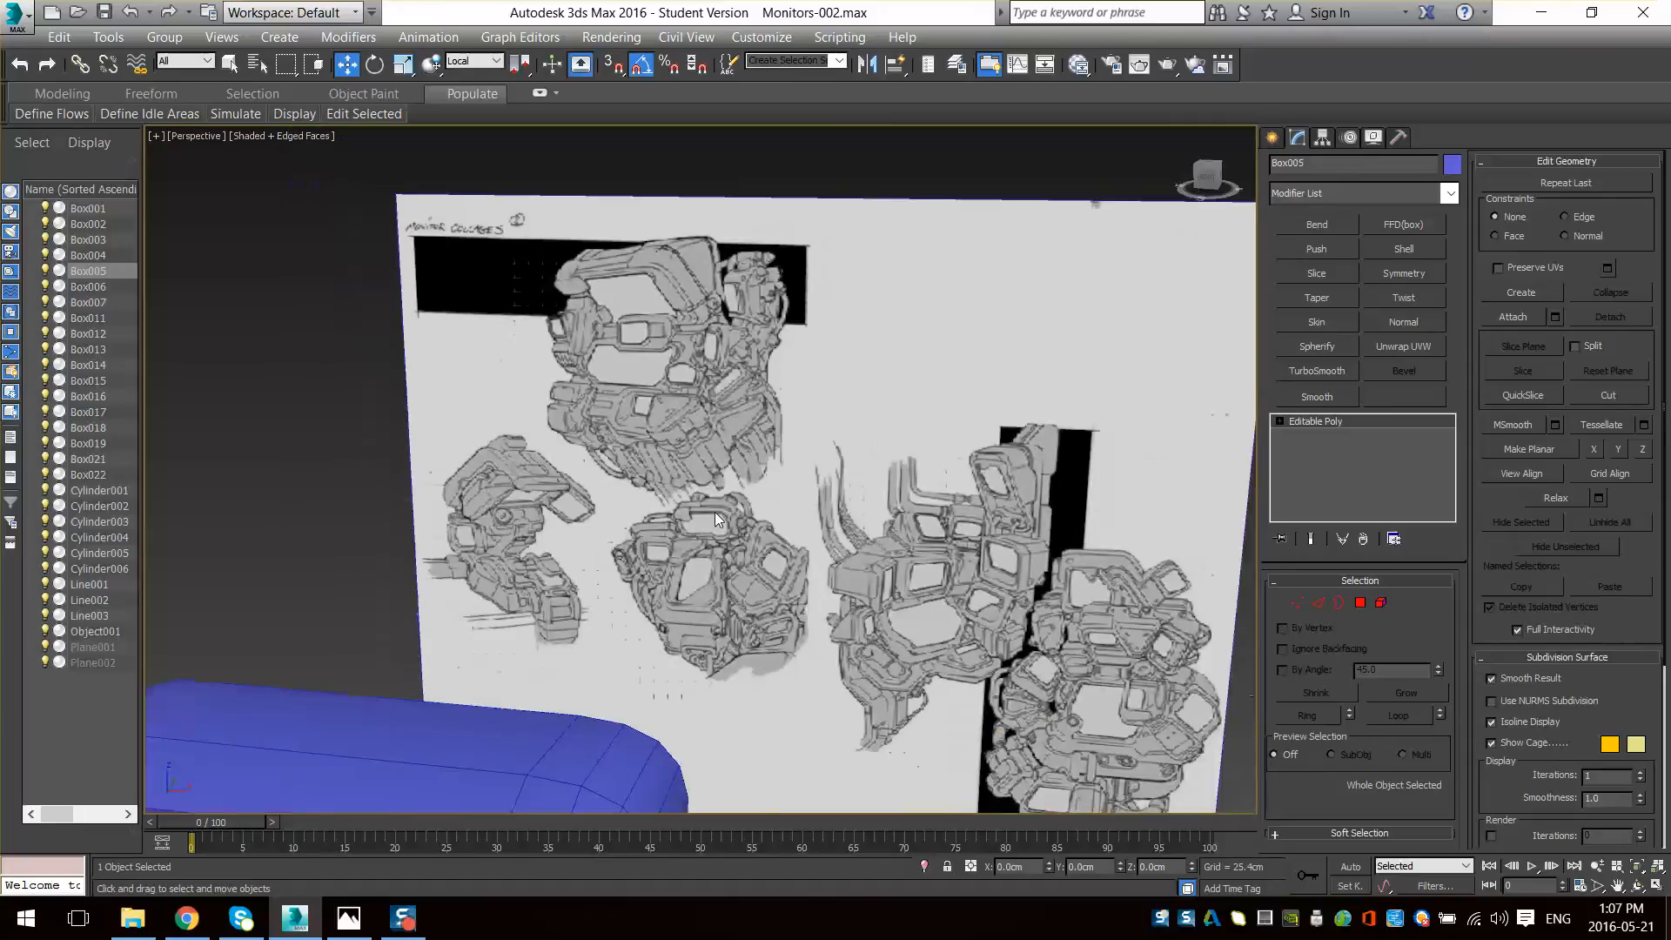
{"action": "middle_click_drag", "start_coordinate": [711, 623], "coordinate": [731, 409]}
{"action": "scroll", "coordinate": [791, 444], "scroll_direction": "up", "scroll_amount": 3}
- Select the wide panel Box004 and, in Edge mode, add a cross edge on the right straight section of its inner rim
{"action": "middle_click_drag", "start_coordinate": [731, 409], "coordinate": [900, 426], "text": "alt"}
{"action": "left_click", "coordinate": [888, 396]}
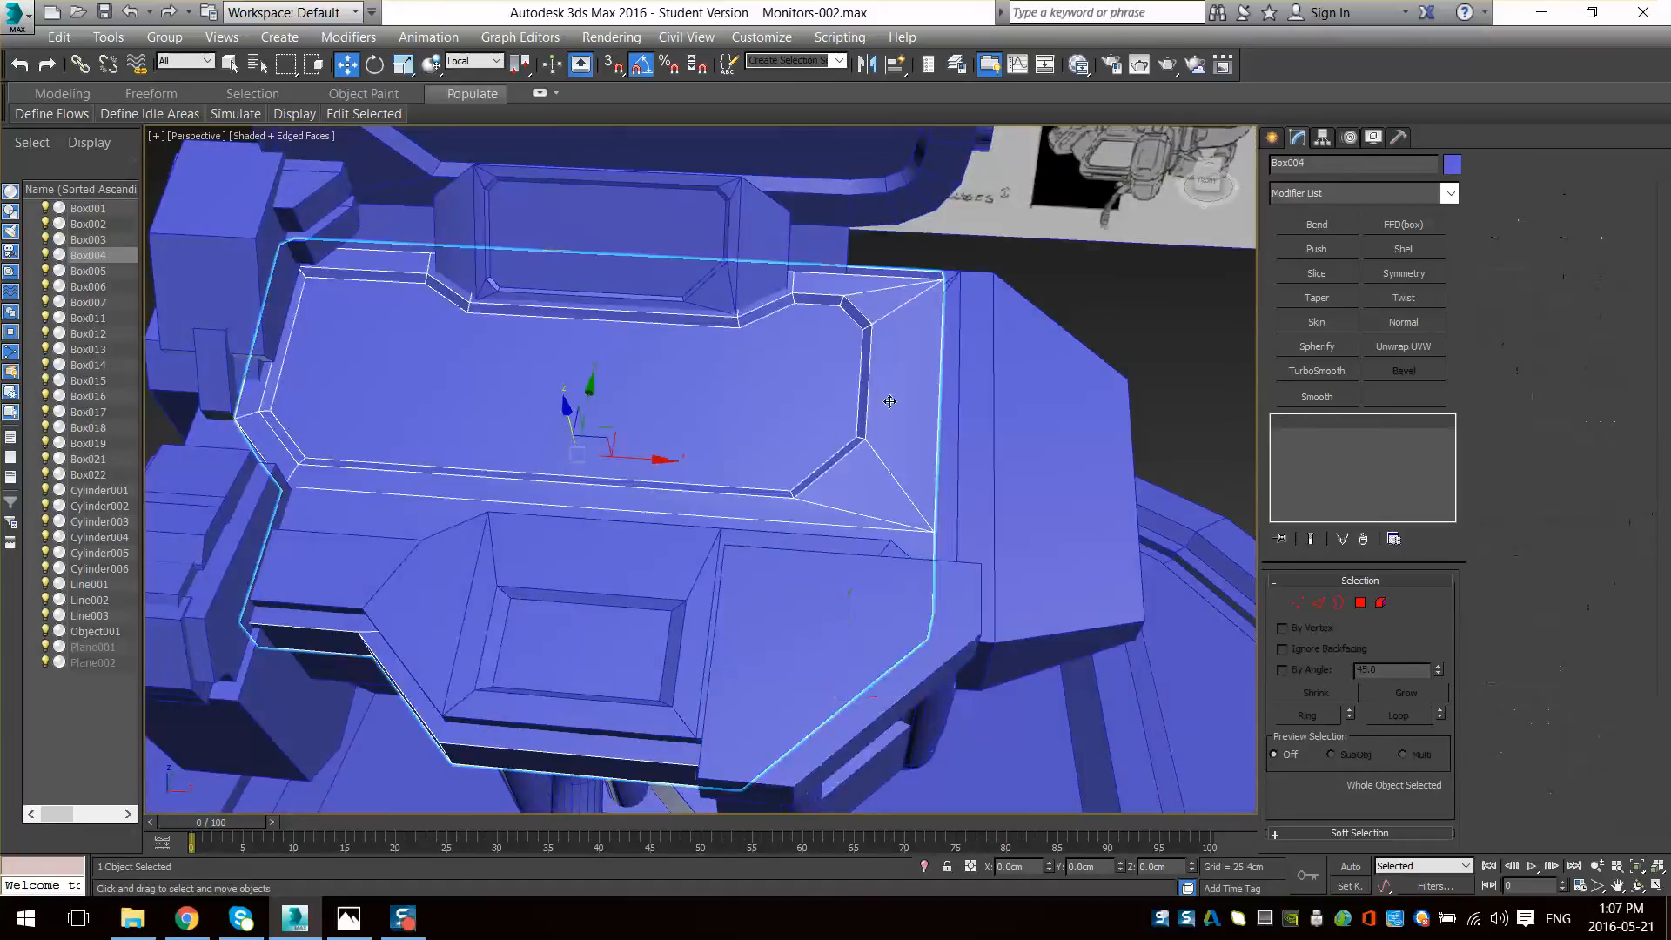
{"action": "scroll", "coordinate": [887, 400], "scroll_direction": "up", "scroll_amount": 2}
{"action": "left_click", "coordinate": [1318, 602]}
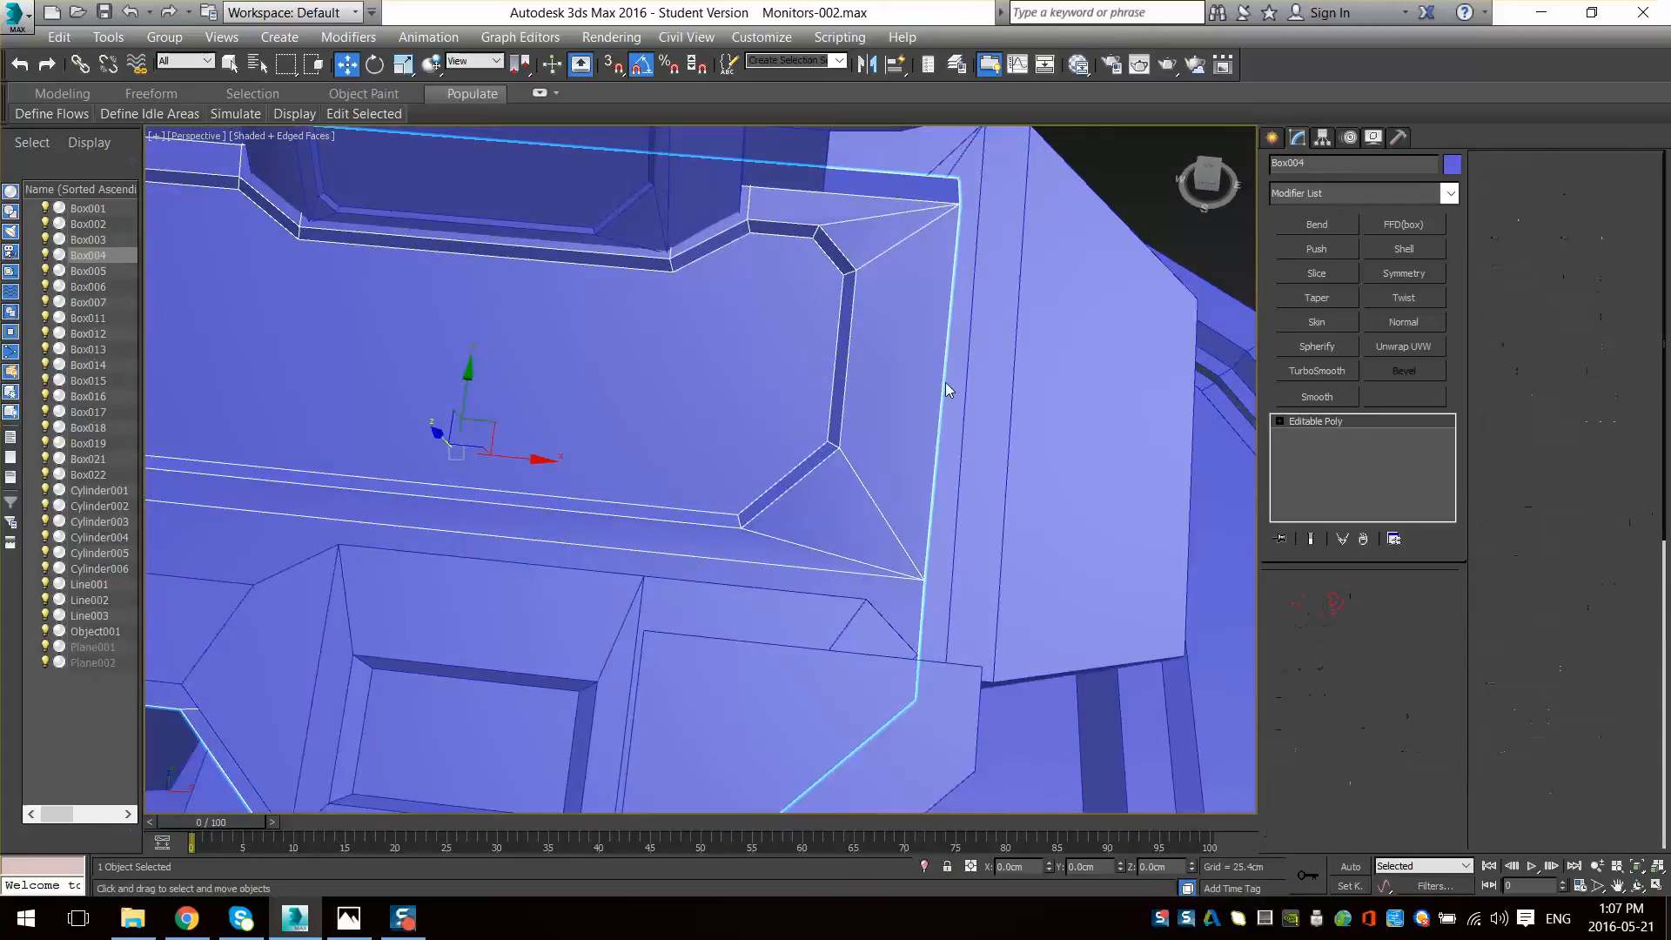
{"action": "left_click", "coordinate": [844, 346]}
{"action": "left_click", "coordinate": [849, 336]}
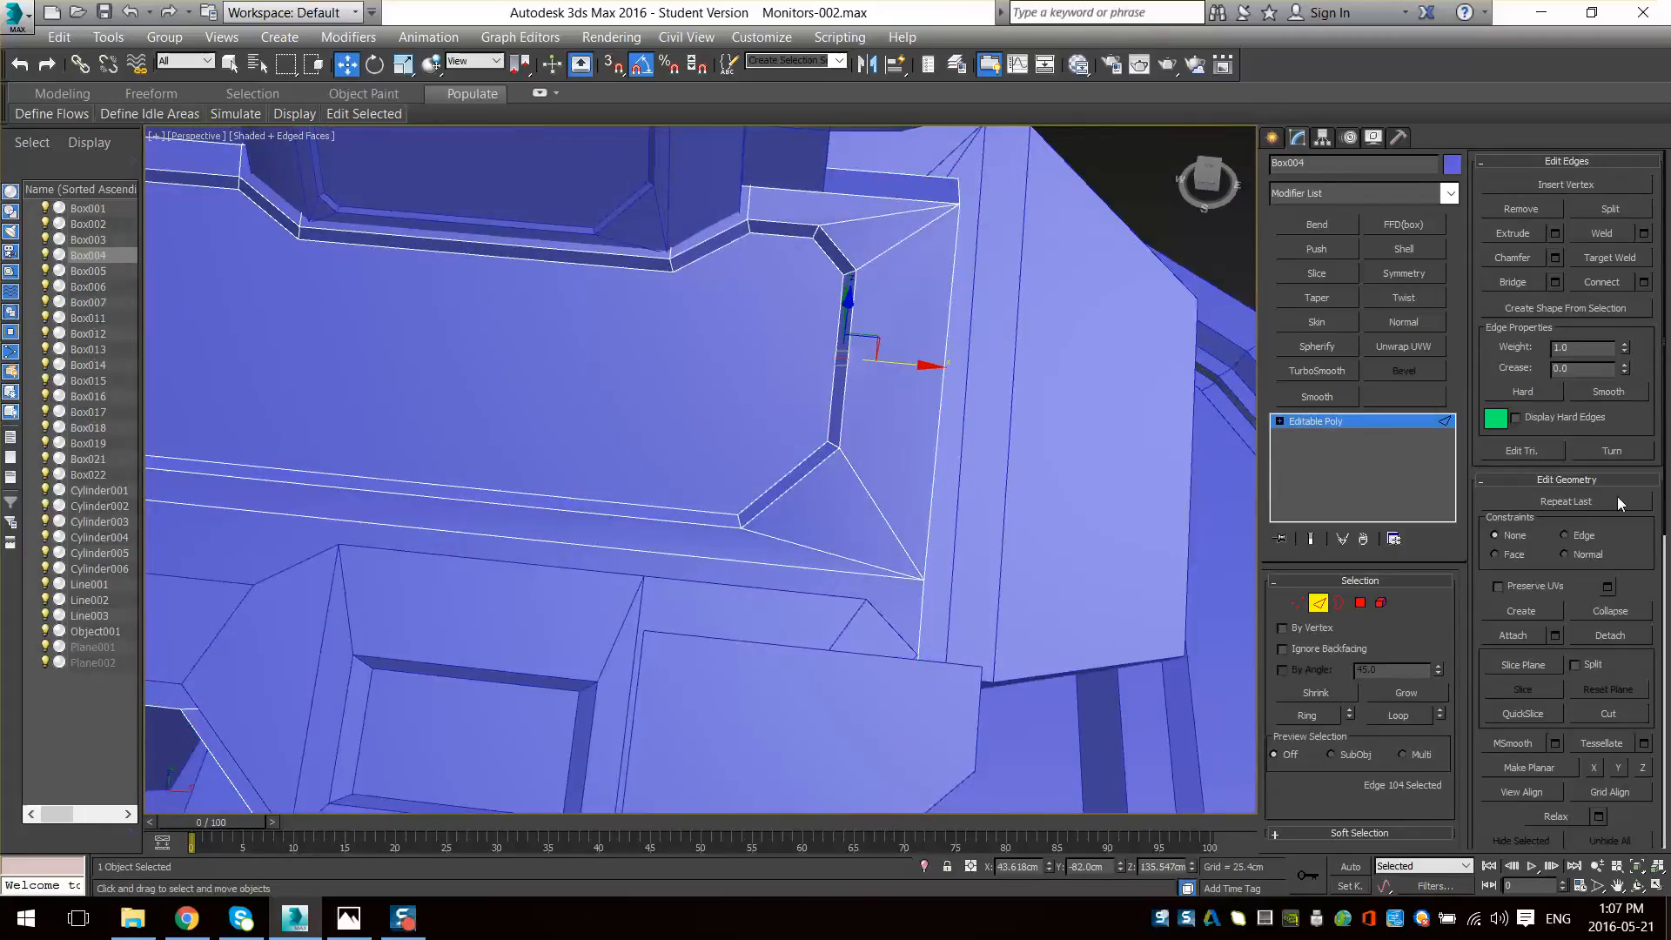
- Set the constraint to Edge and slide the new cross edge along the rim toward the upper corner
{"action": "left_click", "coordinate": [1579, 535]}
{"action": "scroll", "coordinate": [879, 410], "scroll_direction": "up", "scroll_amount": 2}
{"action": "middle_click_drag", "start_coordinate": [770, 380], "coordinate": [741, 366], "text": "alt"}
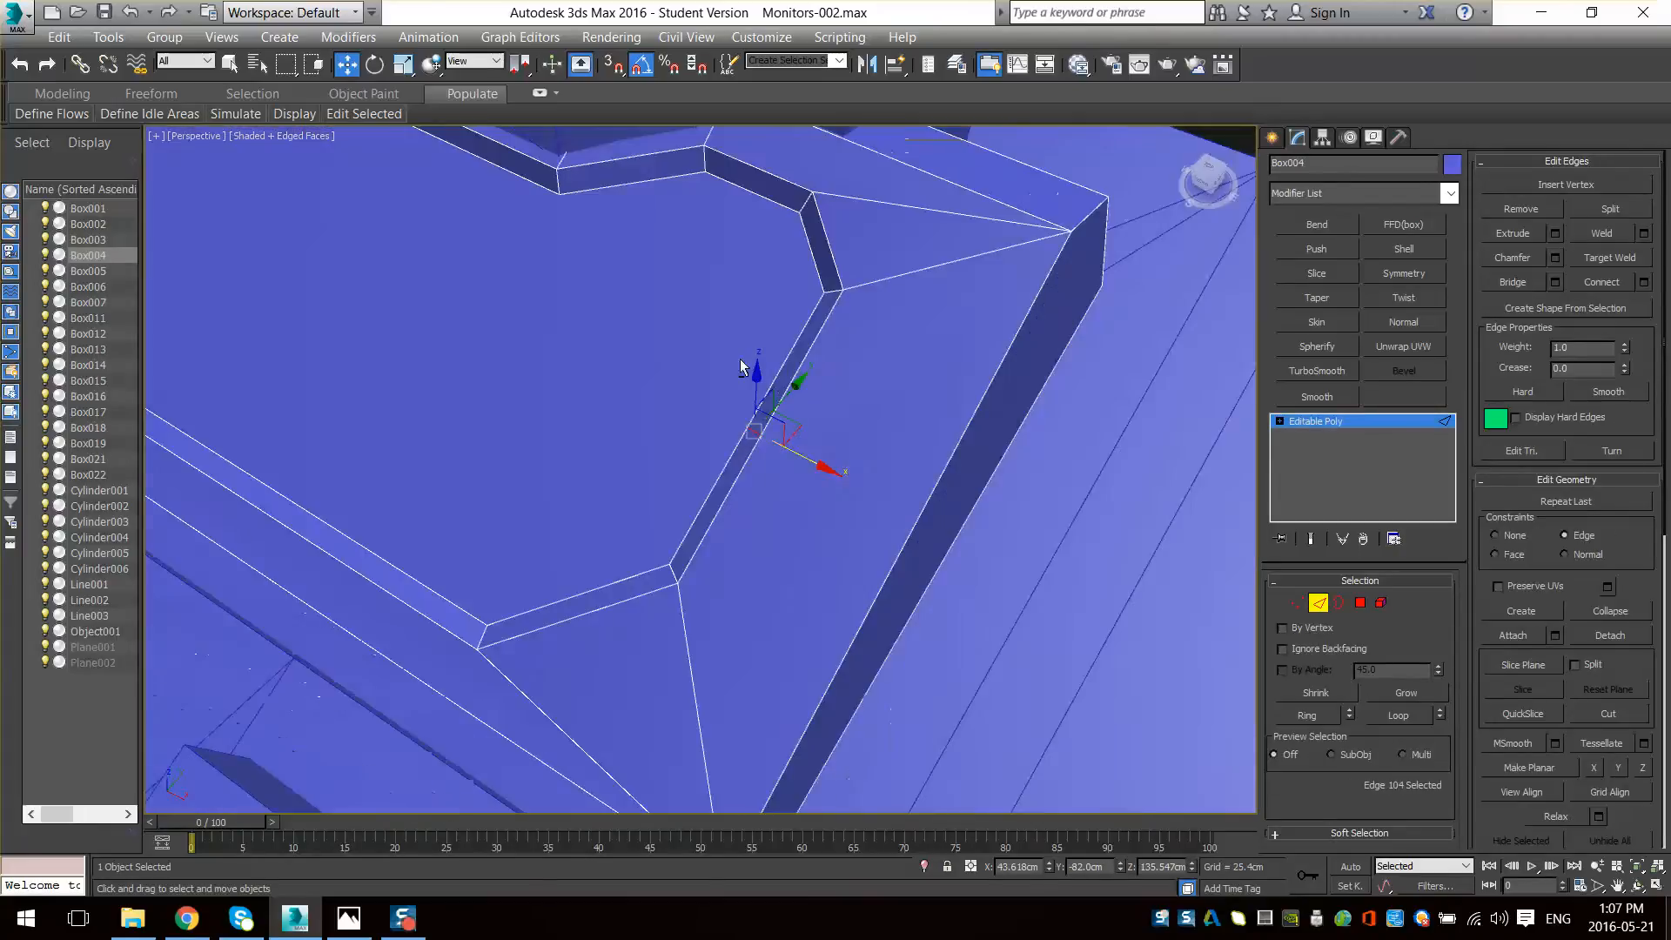
{"action": "left_click_drag", "start_coordinate": [820, 342], "coordinate": [821, 338]}
- Add a second cross edge on the remaining rim section and slide it toward the first one
{"action": "left_click", "coordinate": [779, 400]}
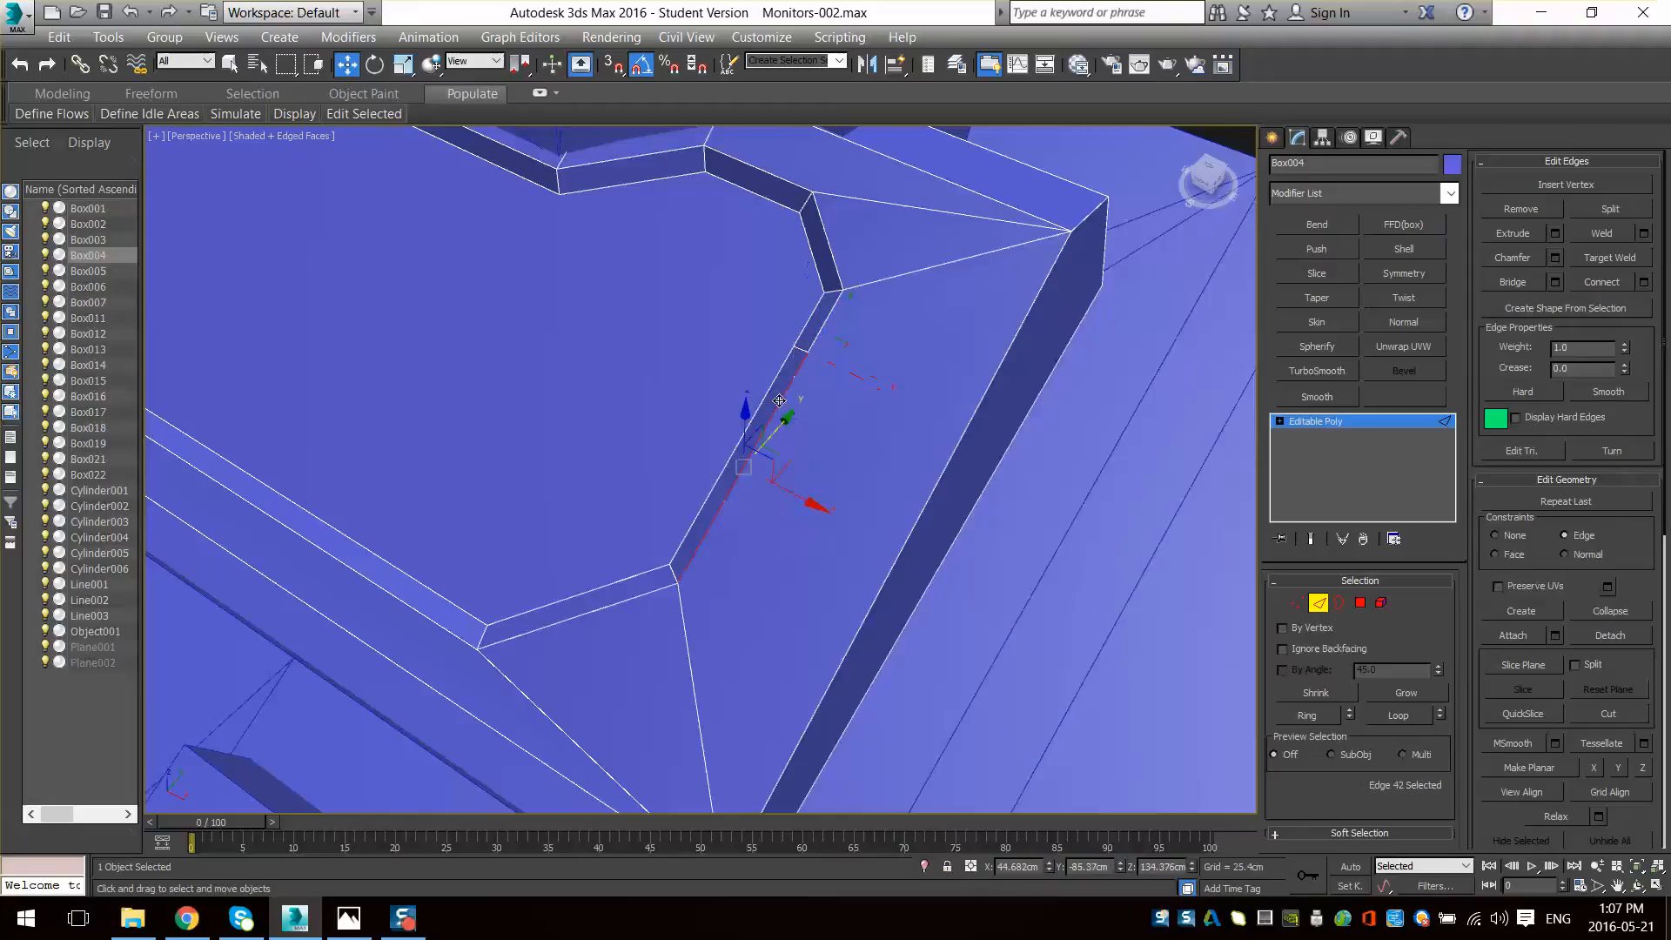
{"action": "left_click", "coordinate": [788, 406]}
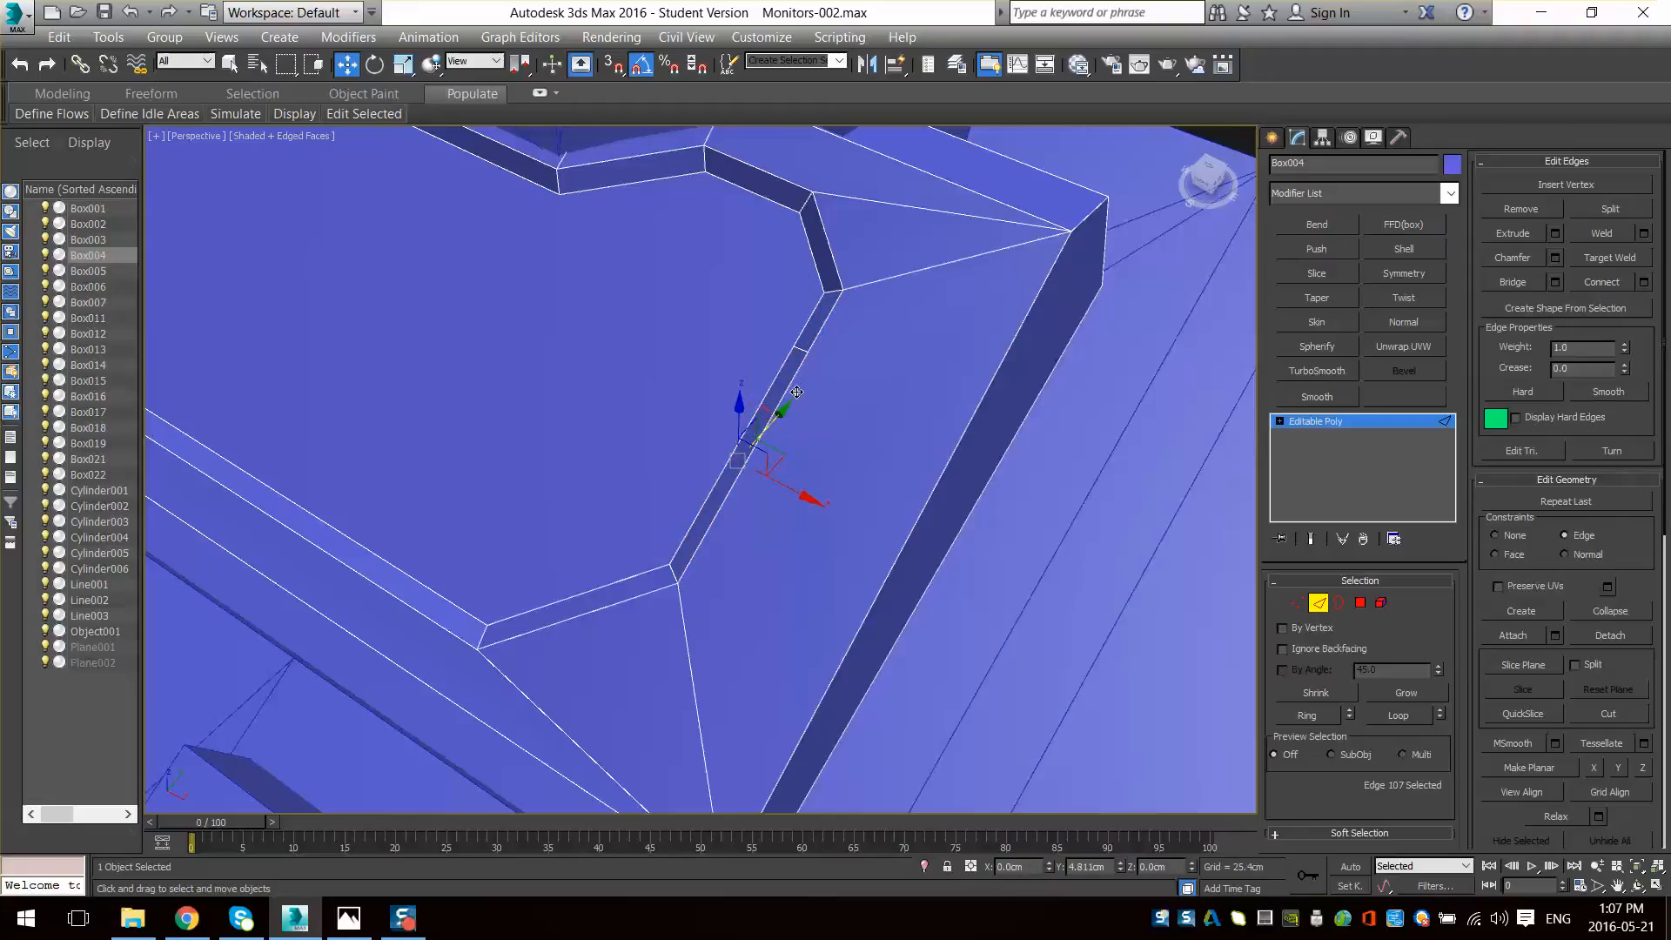
{"action": "middle_click_drag", "start_coordinate": [797, 392], "coordinate": [830, 503], "text": "alt"}
{"action": "left_click", "coordinate": [777, 487]}
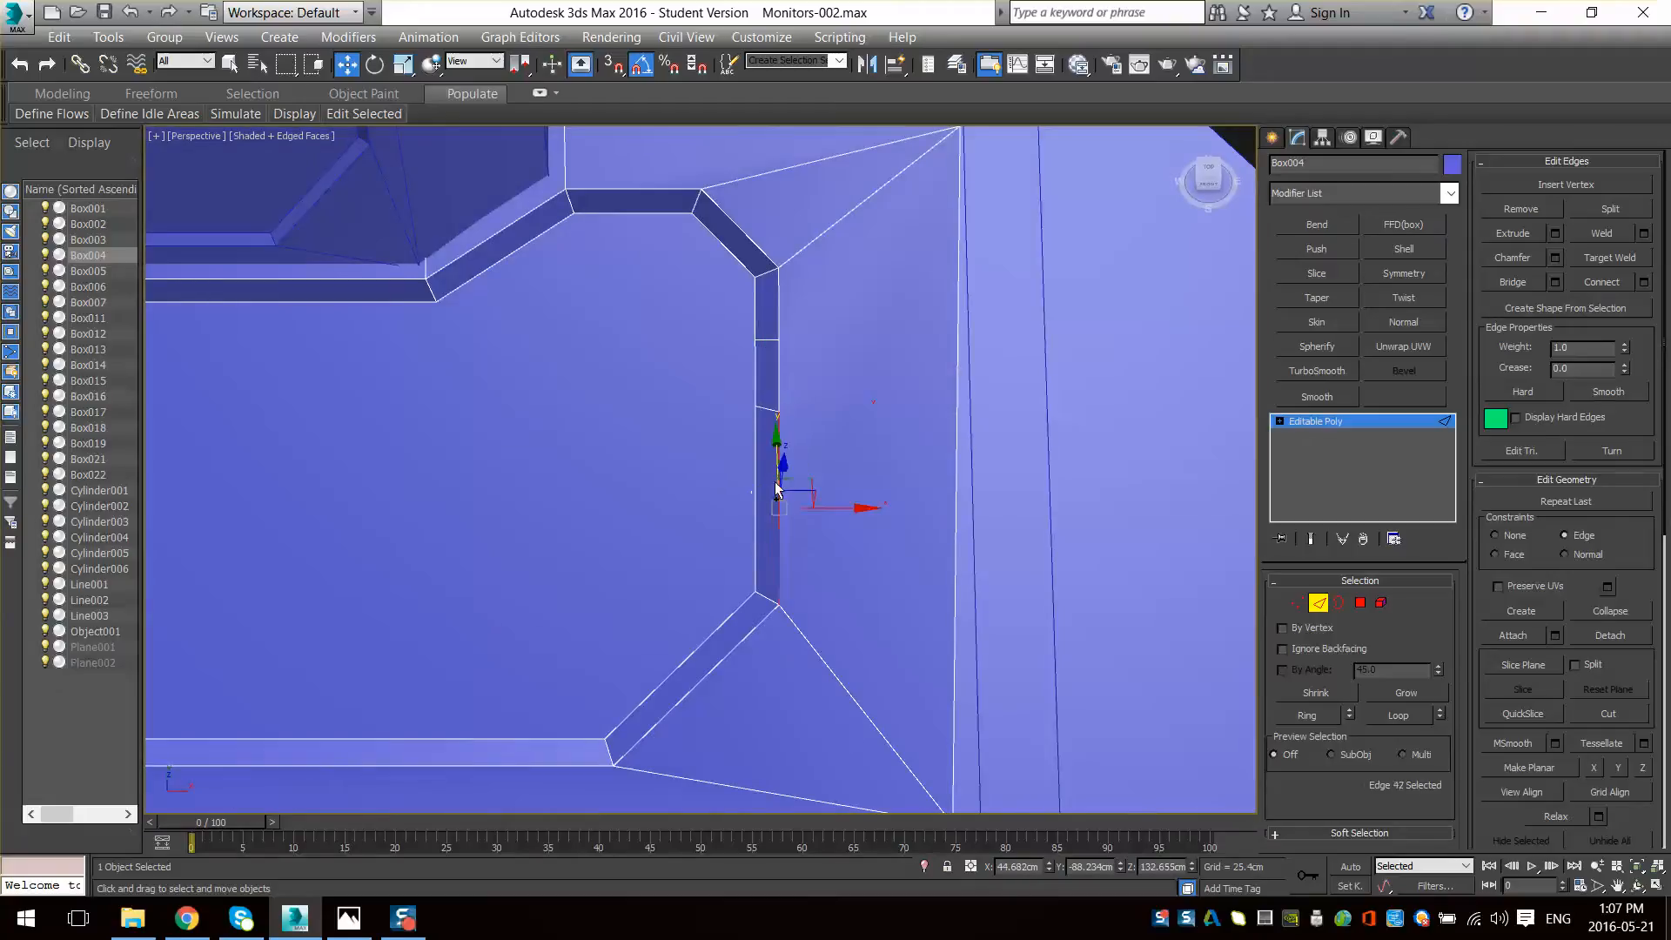
- Scale the second cross edge on the rim's right section with the Edge constraint active
{"action": "left_click", "coordinate": [766, 423]}
{"action": "middle_click_drag", "start_coordinate": [766, 422], "coordinate": [822, 405], "text": "alt"}
{"action": "key", "text": "r"}
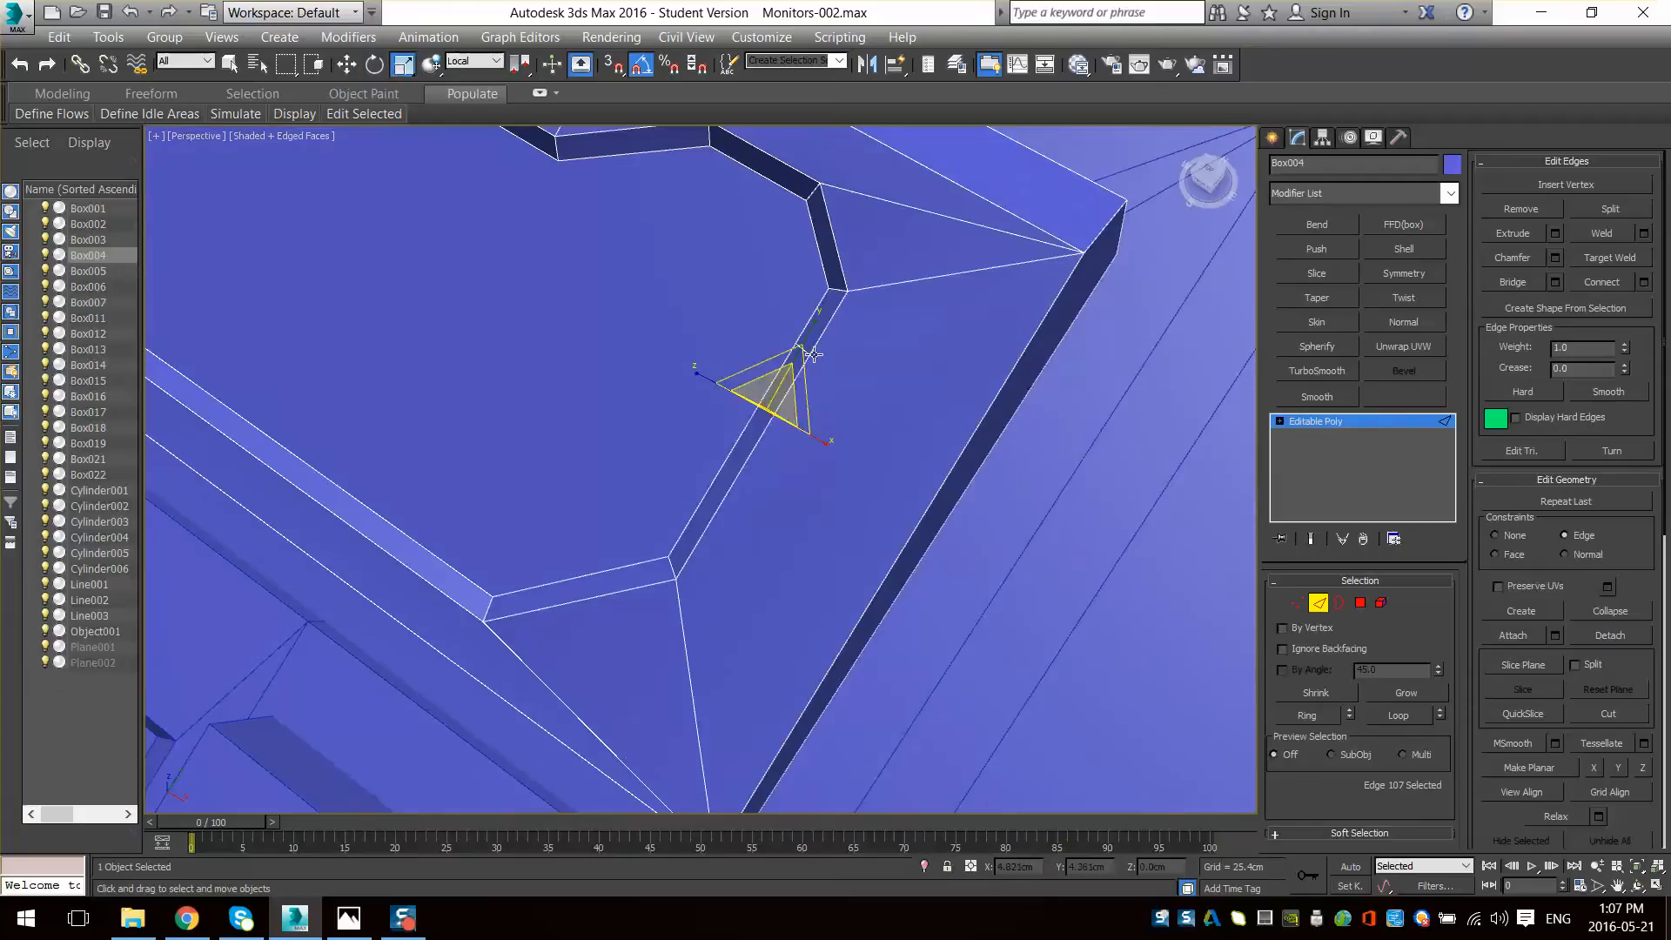
{"action": "left_click_drag", "start_coordinate": [555, 705], "coordinate": [137, 630]}
{"action": "middle_click_drag", "start_coordinate": [372, 357], "coordinate": [884, 473], "text": "alt"}
{"action": "scroll", "coordinate": [838, 493], "scroll_direction": "down", "scroll_amount": 8}
{"action": "scroll", "coordinate": [854, 540], "scroll_direction": "up", "scroll_amount": 8}
{"action": "middle_click_drag", "start_coordinate": [758, 429], "coordinate": [791, 424], "text": "alt"}
{"action": "scroll", "coordinate": [789, 431], "scroll_direction": "up", "scroll_amount": 4}
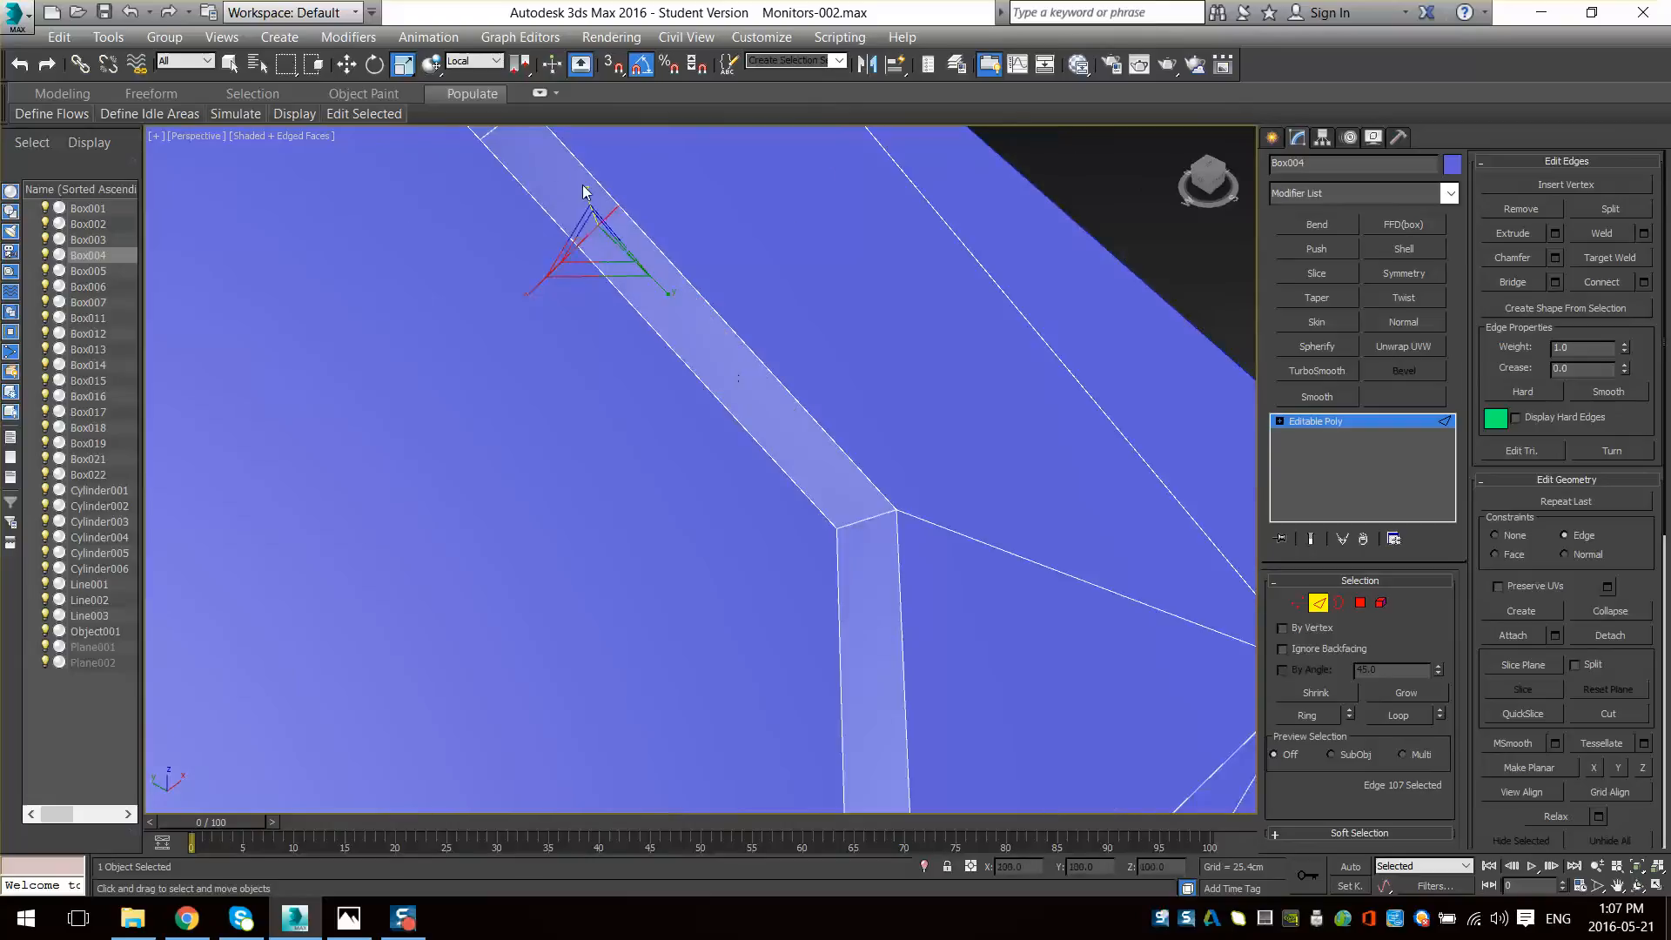
- Scale the first cross edge, nearest the rim's upper corner
{"action": "middle_click_drag", "start_coordinate": [522, 259], "coordinate": [551, 338]}
{"action": "left_click", "coordinate": [572, 381]}
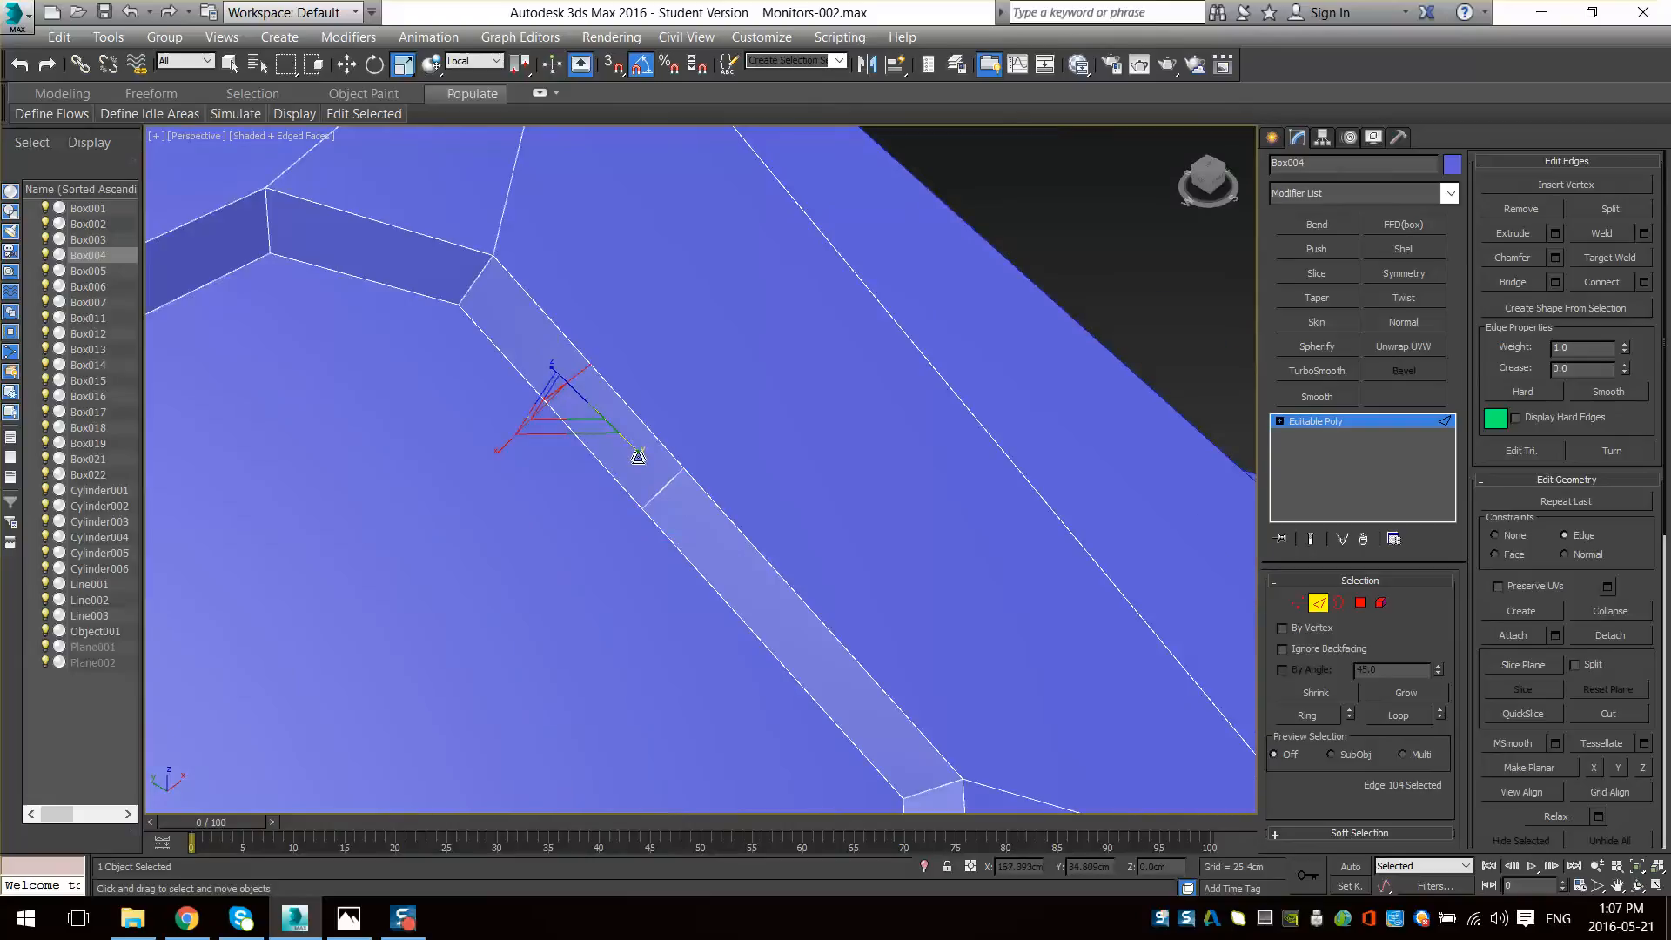
{"action": "scroll", "coordinate": [840, 392], "scroll_direction": "down", "scroll_amount": 5}
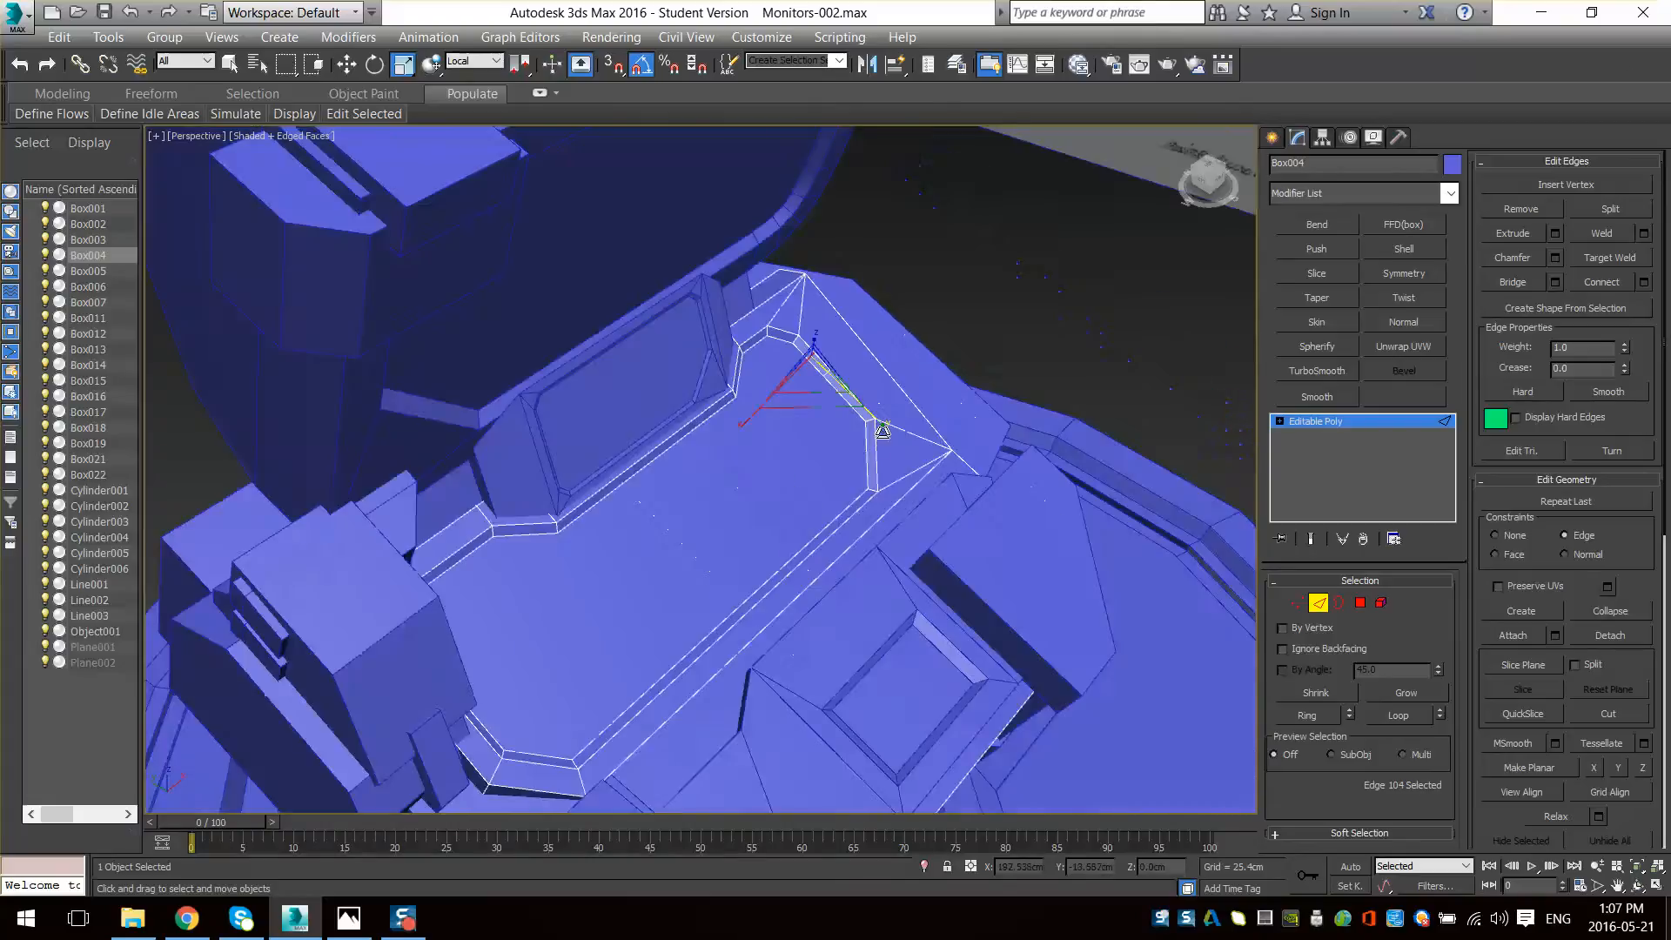
- In Polygon mode, select the rim's lower right-side polygon and adjoining diagonal corner polygon, and set the Move tool's coordinate system to Parent
{"action": "scroll", "coordinate": [833, 484], "scroll_direction": "up", "scroll_amount": 4}
{"action": "middle_click_drag", "start_coordinate": [879, 470], "coordinate": [887, 568], "text": "alt"}
{"action": "key", "text": "4"}
{"action": "left_click", "coordinate": [825, 358]}
{"action": "left_click", "coordinate": [811, 444], "text": "ctrl"}
{"action": "scroll", "coordinate": [862, 529], "scroll_direction": "down", "scroll_amount": 5}
{"action": "scroll", "coordinate": [886, 568], "scroll_direction": "up", "scroll_amount": 3}
{"action": "key", "text": "w"}
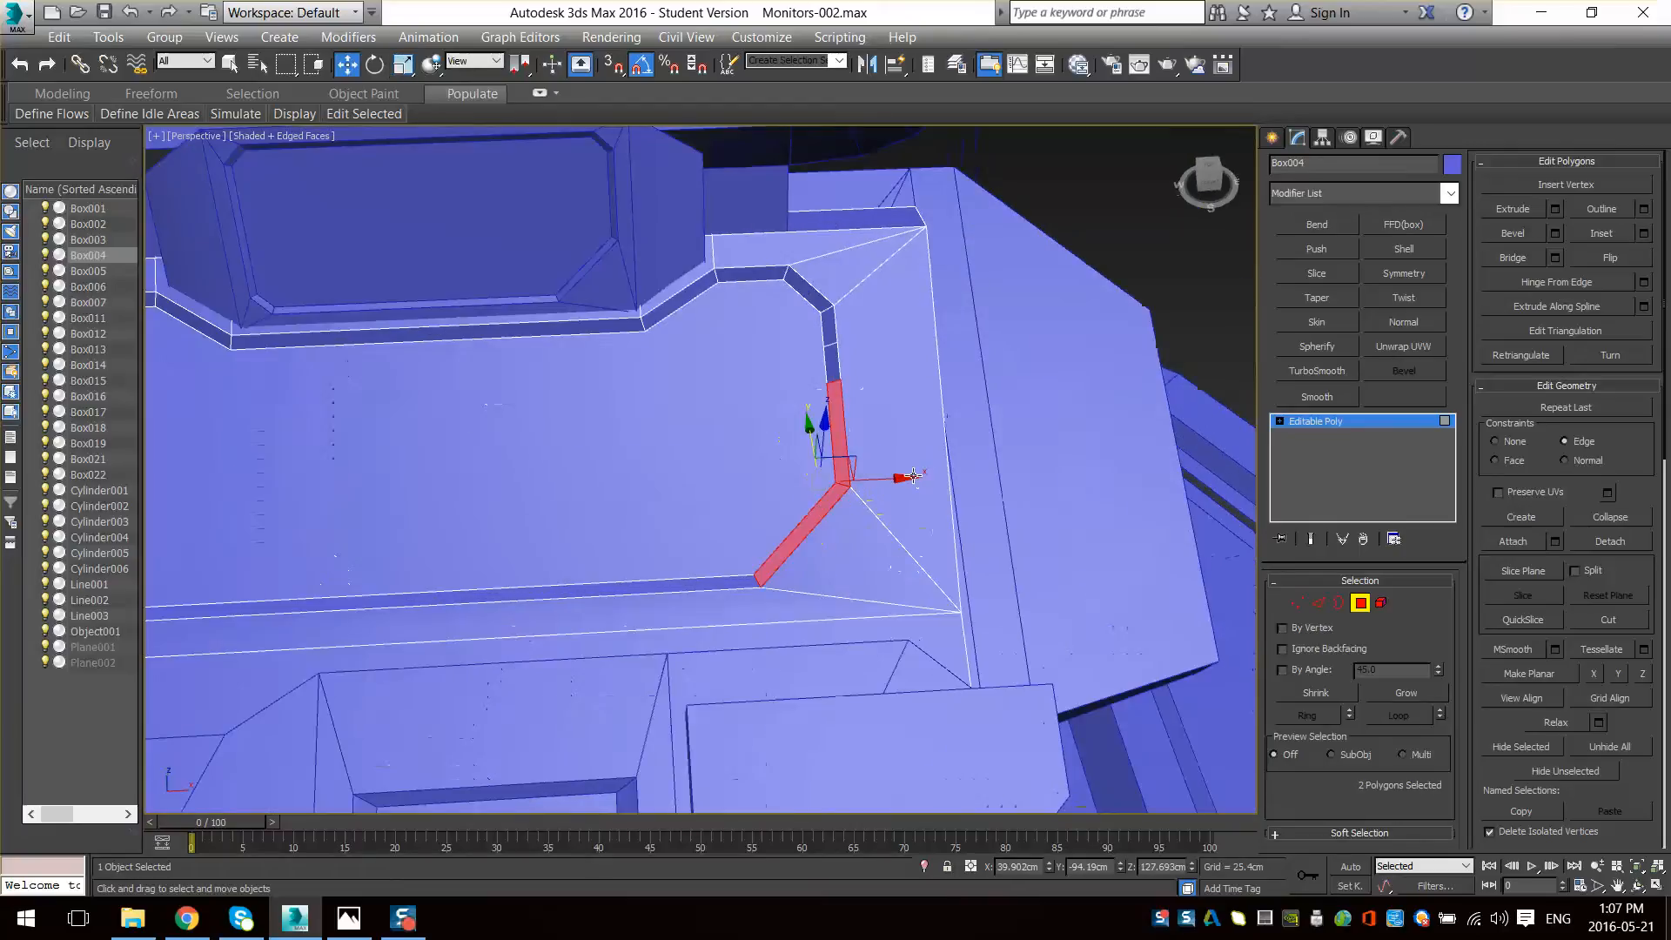
{"action": "left_click", "coordinate": [474, 62]}
{"action": "left_click", "coordinate": [476, 111]}
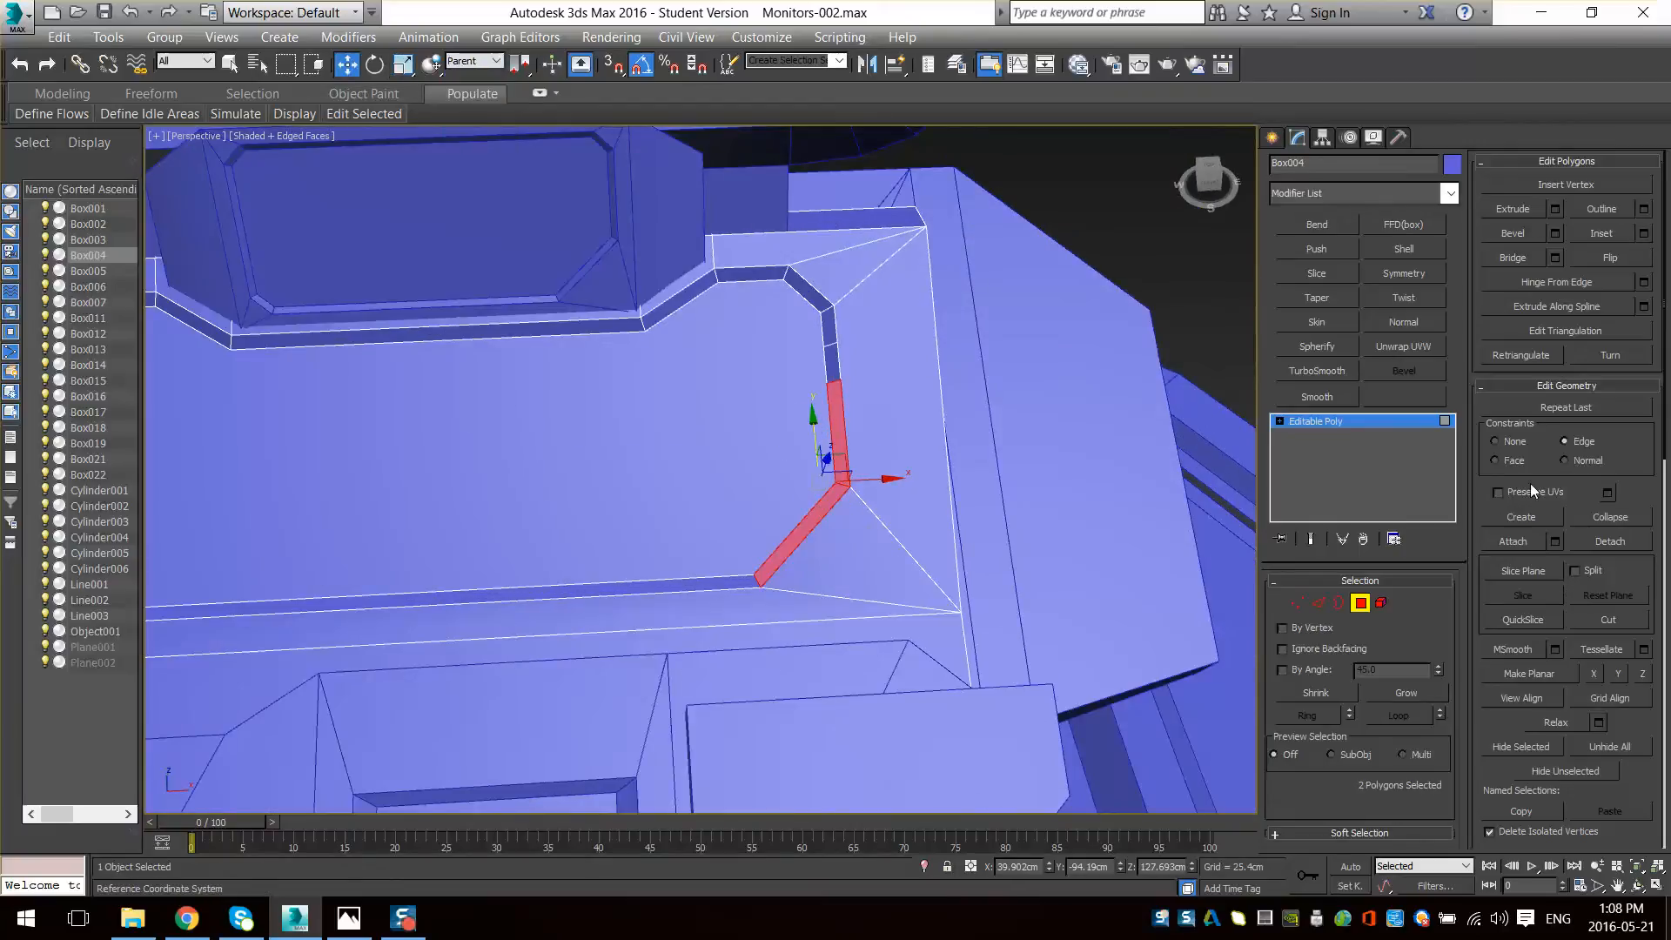
- Try to move the two selected rim polygons inward along X, and undo the move
{"action": "middle_click_drag", "start_coordinate": [900, 512], "coordinate": [948, 488]}
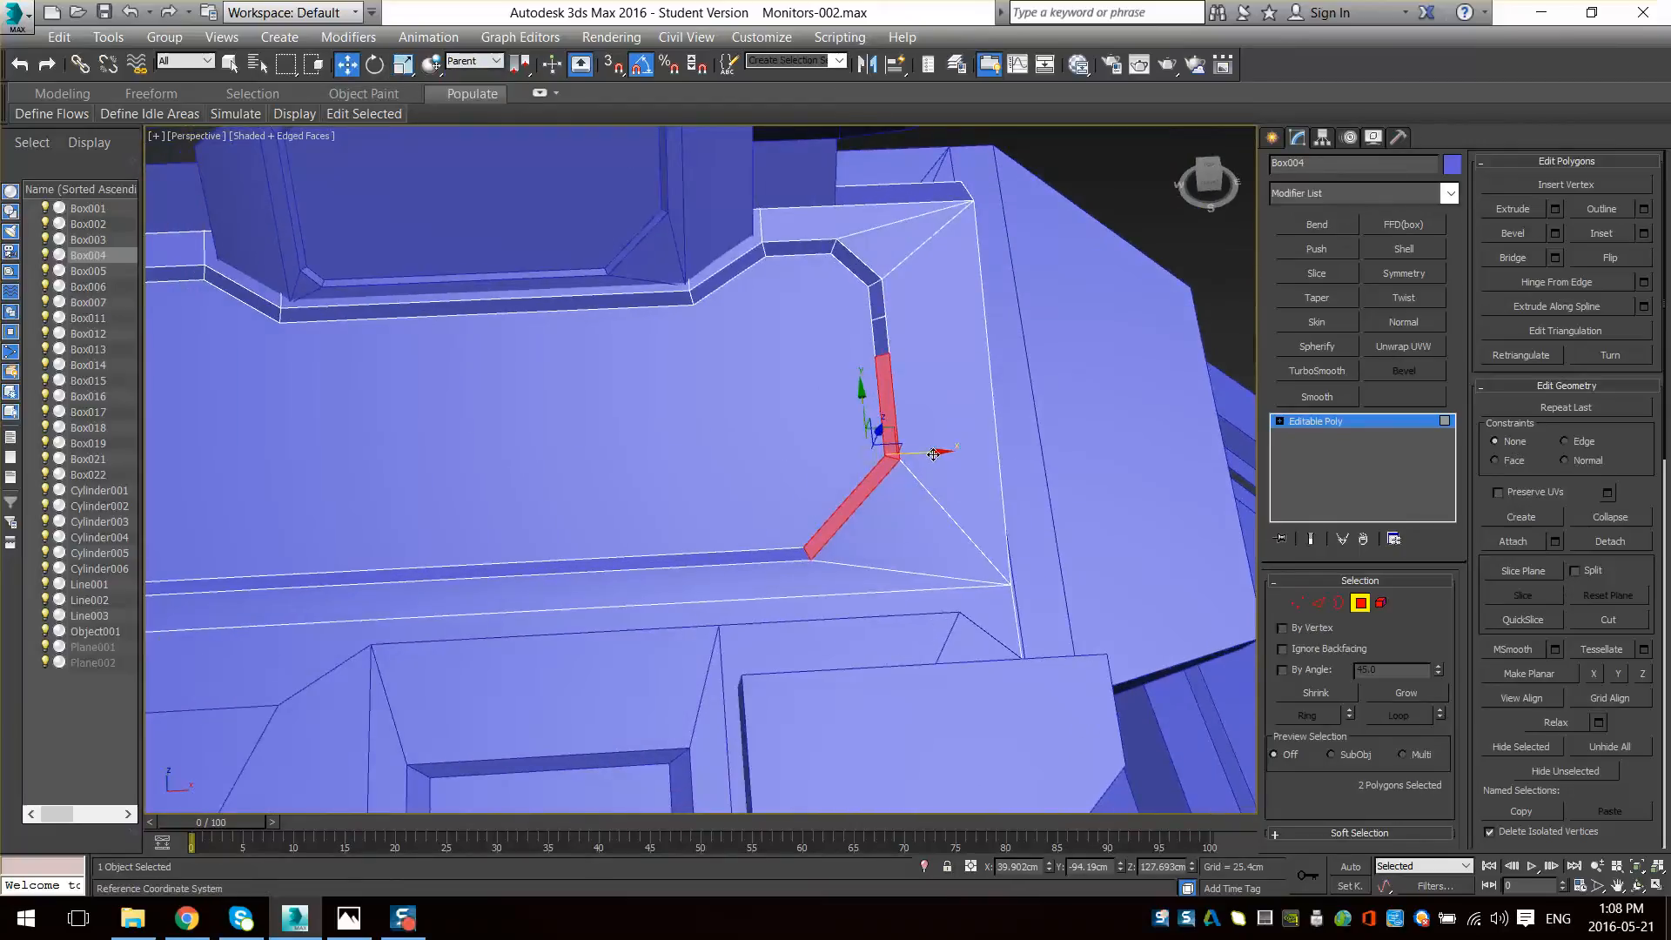
{"action": "left_click_drag", "start_coordinate": [933, 454], "coordinate": [879, 472]}
{"action": "scroll", "coordinate": [941, 500], "scroll_direction": "down", "scroll_amount": 3}
{"action": "middle_click_drag", "start_coordinate": [941, 499], "coordinate": [1115, 583], "text": "alt"}
{"action": "left_click", "coordinate": [1069, 265]}
{"action": "scroll", "coordinate": [1087, 543], "scroll_direction": "down", "scroll_amount": 5}
{"action": "scroll", "coordinate": [1116, 583], "scroll_direction": "up", "scroll_amount": 5}
{"action": "key", "text": "ctrl+z"}
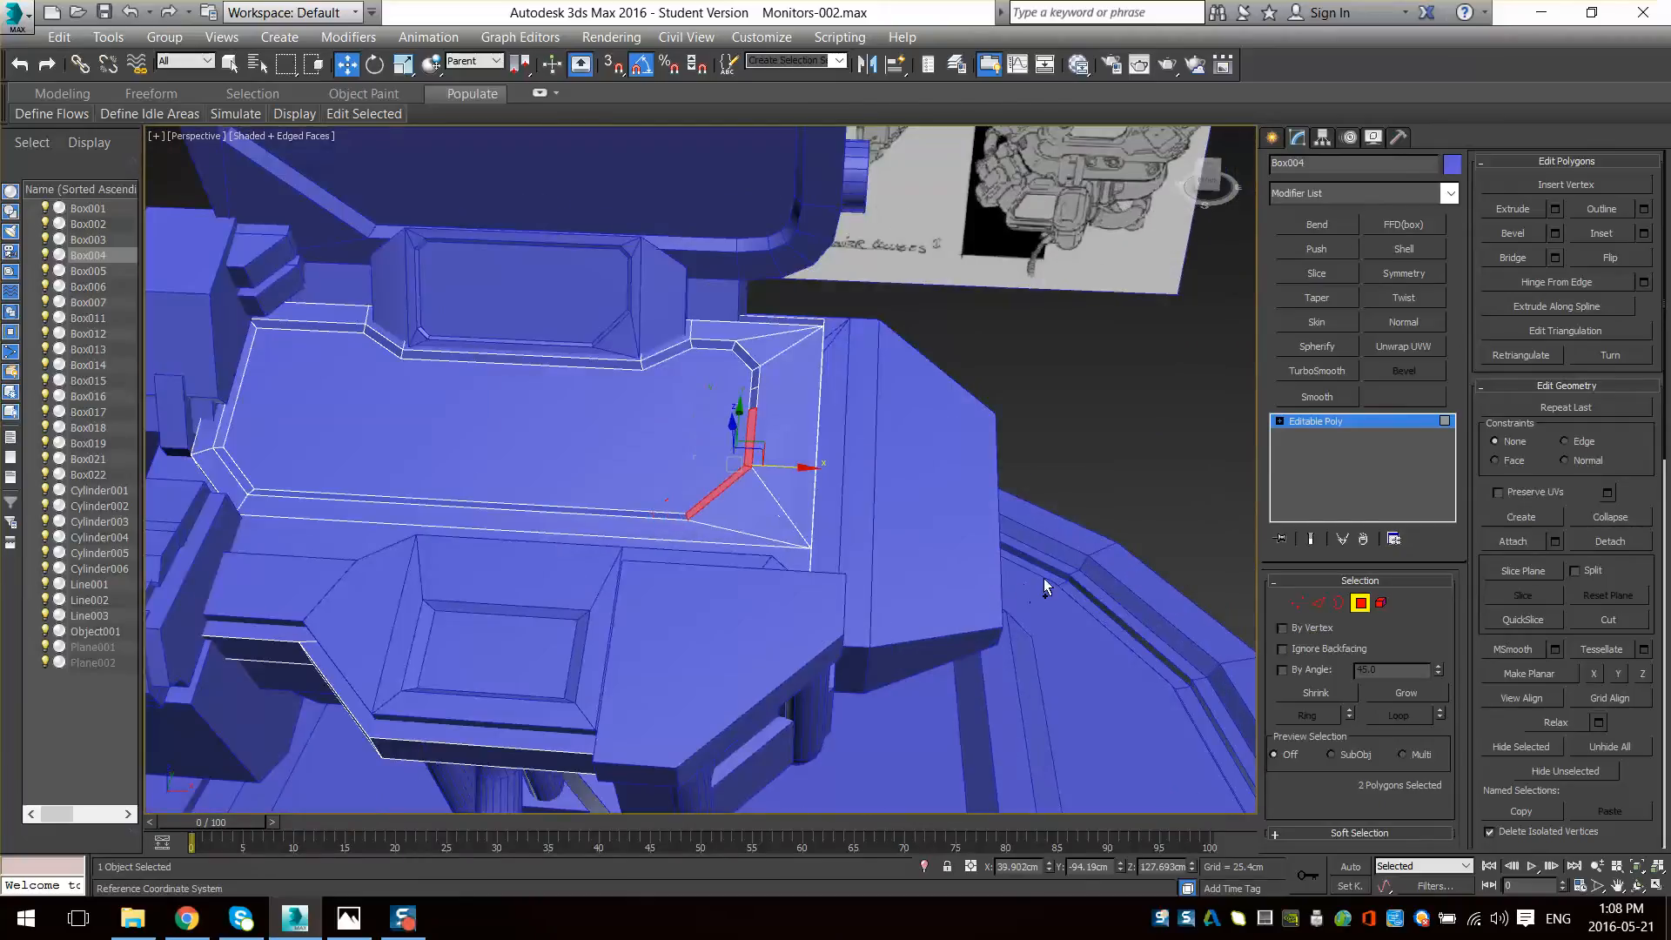
- Inspect the selected polygons at the lower-right corner of Box004's rim and leave Polygon mode
{"action": "middle_click_drag", "start_coordinate": [651, 504], "coordinate": [666, 560]}
{"action": "middle_click_drag", "start_coordinate": [666, 560], "coordinate": [757, 569], "text": "alt"}
{"action": "scroll", "coordinate": [756, 570], "scroll_direction": "up", "scroll_amount": 5}
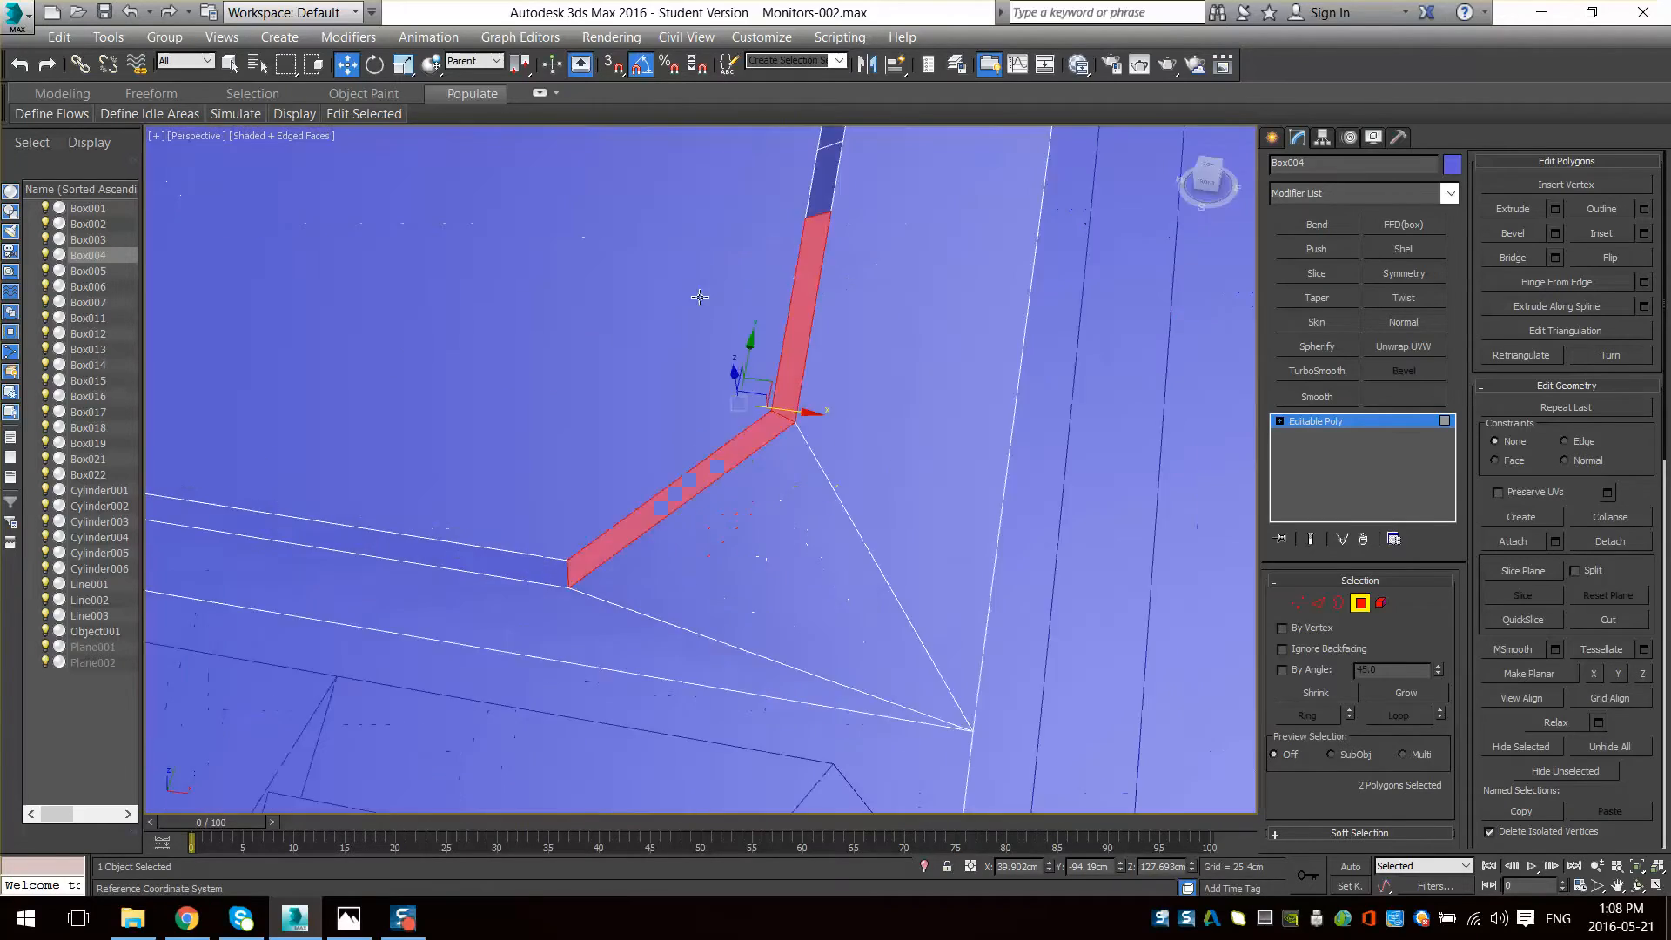
{"action": "scroll", "coordinate": [724, 400], "scroll_direction": "down", "scroll_amount": 3}
{"action": "mouse_move", "coordinate": [702, 295]}
{"action": "middle_mouse_down"}
{"action": "mouse_move", "coordinate": [725, 399]}
{"action": "mouse_move", "coordinate": [753, 379]}
{"action": "mouse_move", "coordinate": [811, 385]}
{"action": "mouse_move", "coordinate": [675, 418]}
{"action": "mouse_move", "coordinate": [835, 400]}
{"action": "mouse_move", "coordinate": [826, 495]}
{"action": "mouse_move", "coordinate": [936, 409]}
{"action": "mouse_move", "coordinate": [818, 594]}
{"action": "mouse_move", "coordinate": [869, 797]}
{"action": "mouse_move", "coordinate": [795, 526]}
{"action": "middle_mouse_up"}
{"action": "left_click", "coordinate": [724, 376]}
{"action": "left_click", "coordinate": [1356, 608]}
- Check the screen corner shapes in the first monitor collage sketch against the panel
{"action": "scroll", "coordinate": [909, 496], "scroll_direction": "down", "scroll_amount": 5}
{"action": "scroll", "coordinate": [819, 594], "scroll_direction": "up", "scroll_amount": 4}
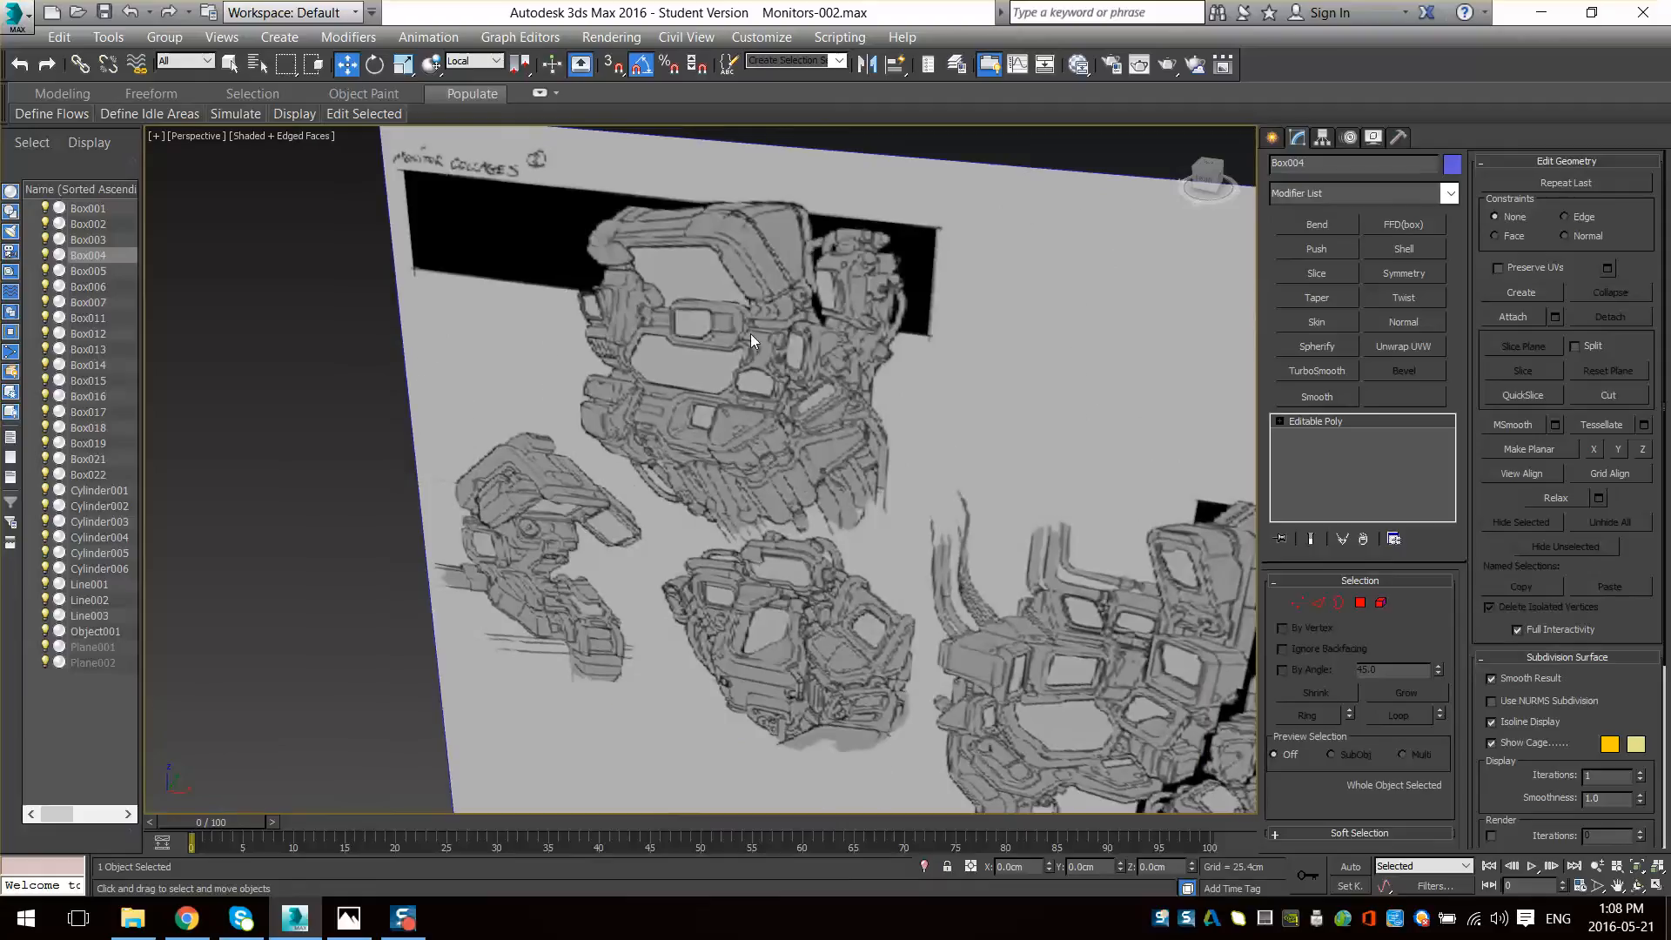
{"action": "scroll", "coordinate": [750, 506], "scroll_direction": "down", "scroll_amount": 6}
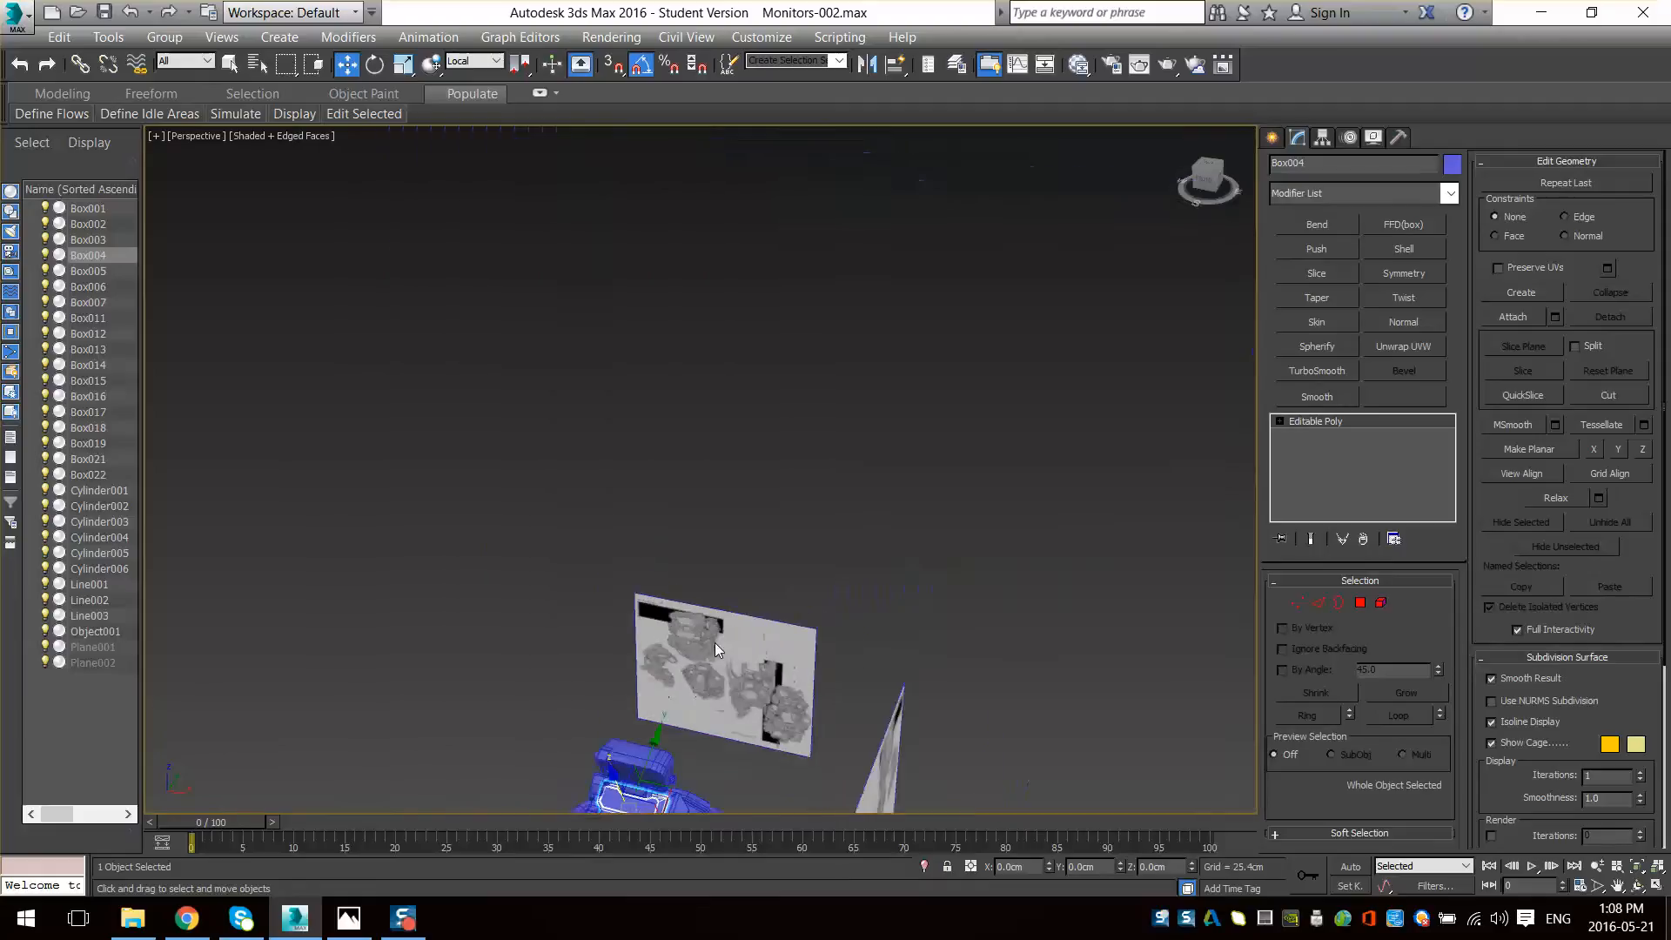
{"action": "middle_click_drag", "start_coordinate": [699, 700], "coordinate": [797, 487]}
{"action": "scroll", "coordinate": [796, 488], "scroll_direction": "up", "scroll_amount": 6}
- In Edge mode, slide the short edge at the lower end of the rim's diagonal corner left along the rim to X 14.93 cm
{"action": "mouse_move", "coordinate": [761, 391]}
{"action": "middle_mouse_down", "text": "alt"}
{"action": "mouse_move", "coordinate": [858, 557]}
{"action": "mouse_move", "coordinate": [809, 601]}
{"action": "mouse_move", "coordinate": [890, 546]}
{"action": "mouse_move", "coordinate": [826, 535]}
{"action": "mouse_move", "coordinate": [866, 514]}
{"action": "middle_mouse_up", "text": "alt"}
{"action": "scroll", "coordinate": [940, 470], "scroll_direction": "up", "scroll_amount": 5}
{"action": "scroll", "coordinate": [899, 388], "scroll_direction": "down", "scroll_amount": 4}
{"action": "middle_click_drag", "start_coordinate": [899, 389], "coordinate": [980, 554]}
{"action": "scroll", "coordinate": [980, 554], "scroll_direction": "up", "scroll_amount": 5}
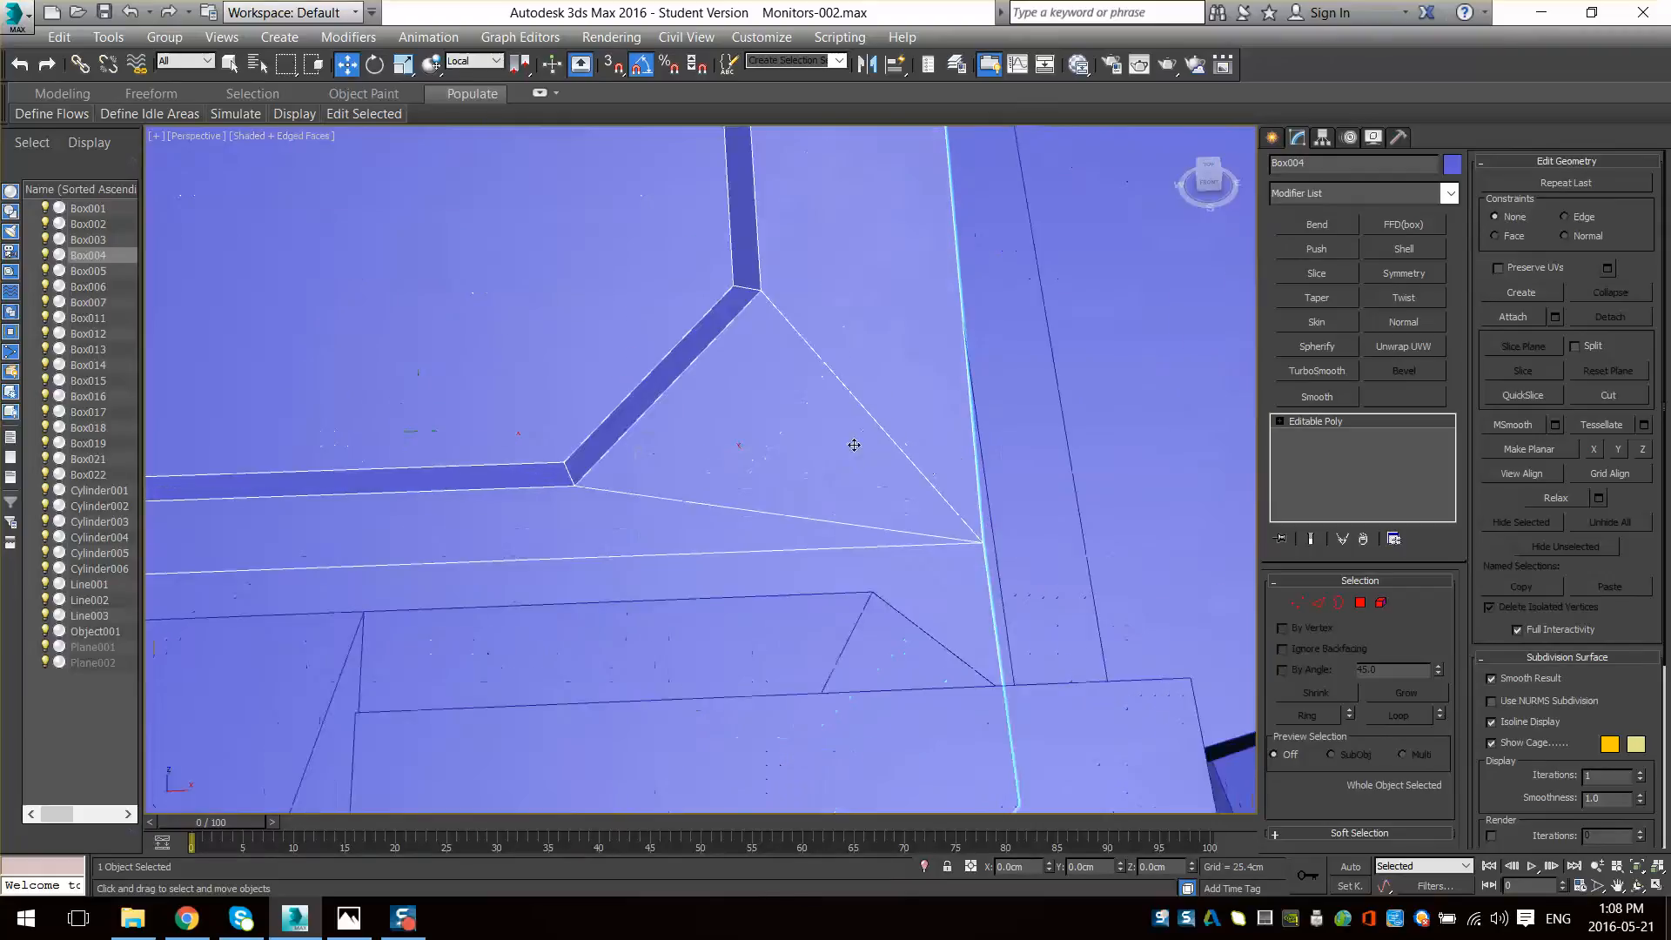
{"action": "left_click", "coordinate": [1318, 602]}
{"action": "left_click", "coordinate": [880, 704]}
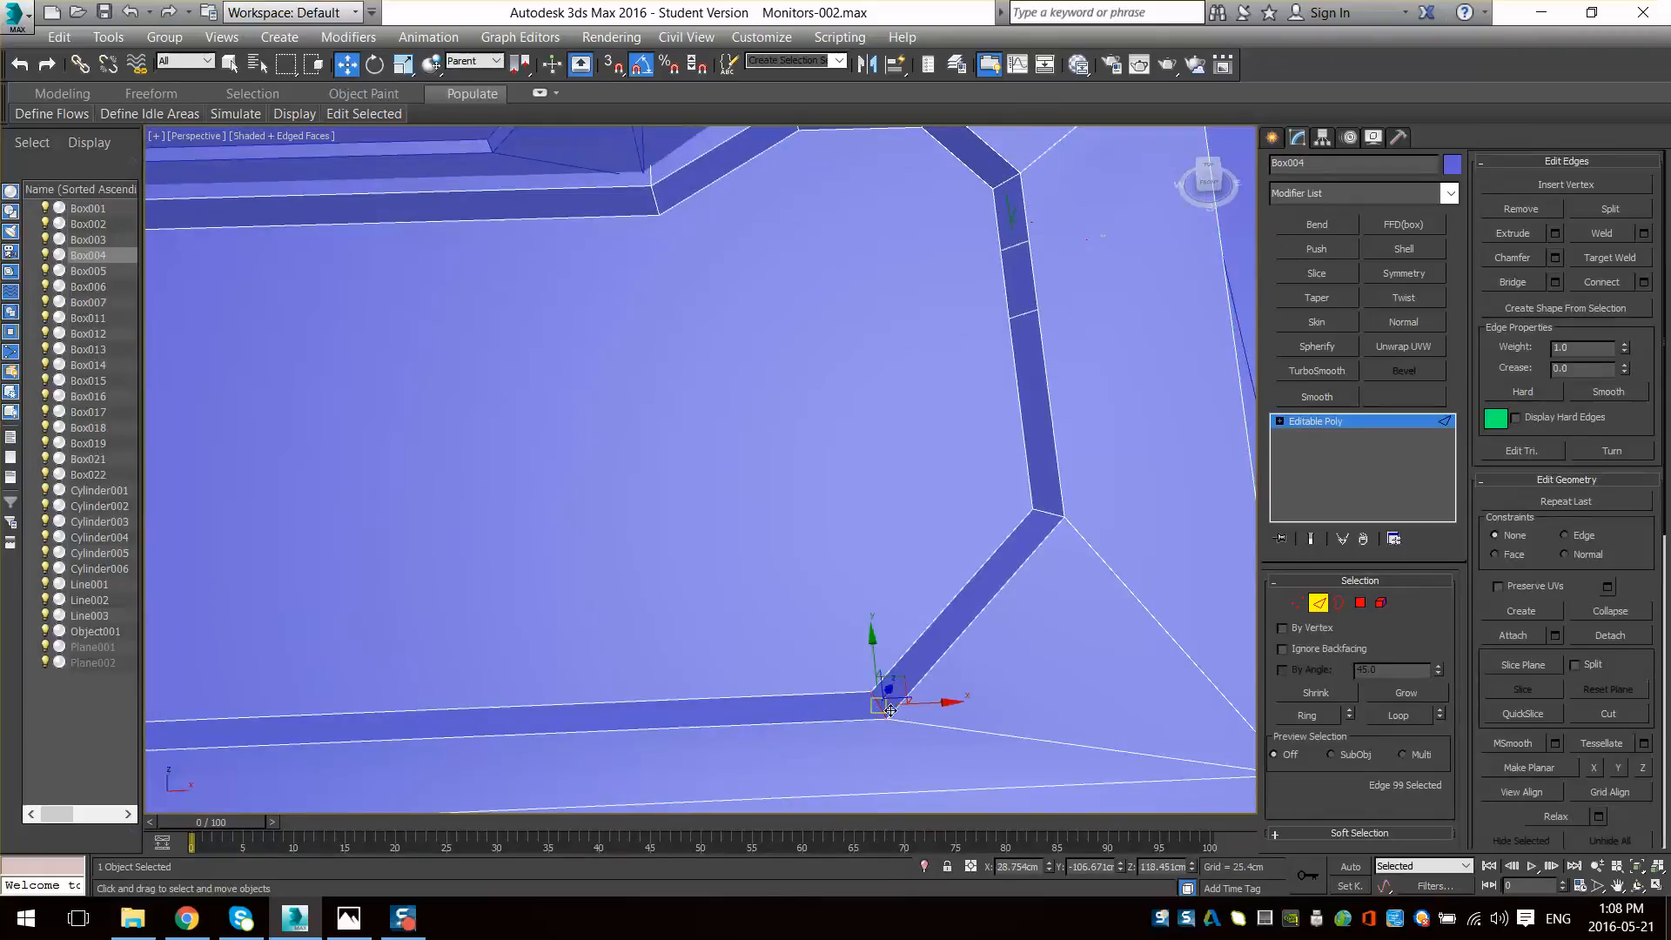
{"action": "scroll", "coordinate": [880, 701], "scroll_direction": "down", "scroll_amount": 5}
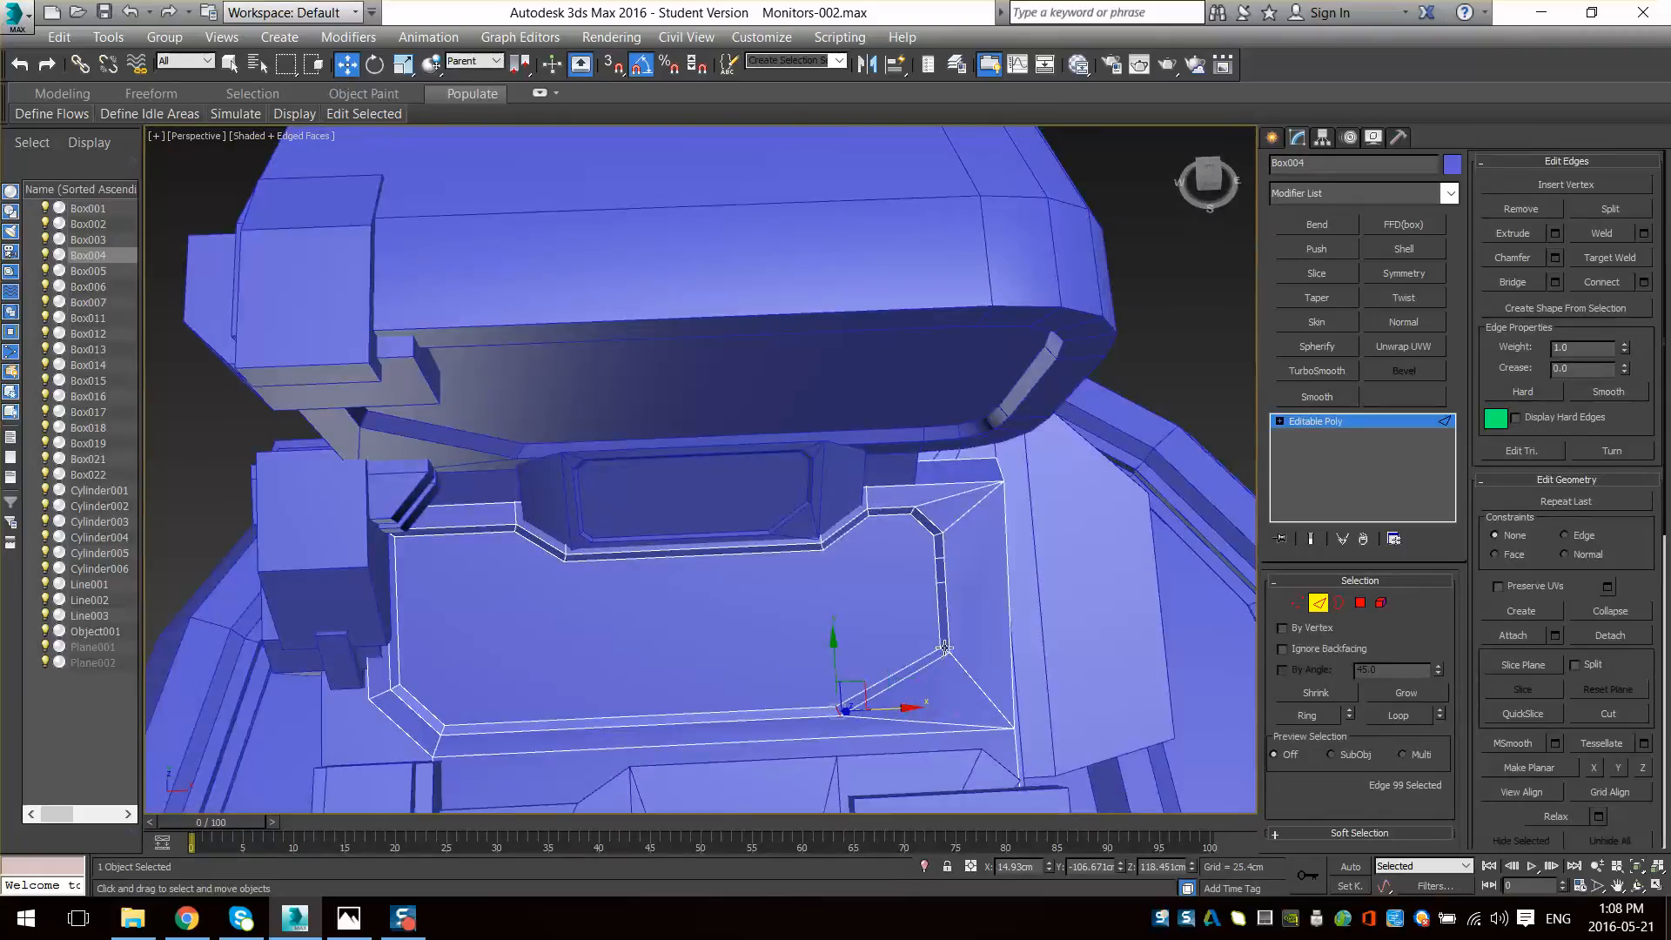
- Remove the two short edges crossing the rim on the outer side of Box004's screen recess
{"action": "scroll", "coordinate": [944, 599], "scroll_direction": "up", "scroll_amount": 5}
{"action": "scroll", "coordinate": [888, 485], "scroll_direction": "down", "scroll_amount": 3}
{"action": "scroll", "coordinate": [866, 496], "scroll_direction": "up", "scroll_amount": 2}
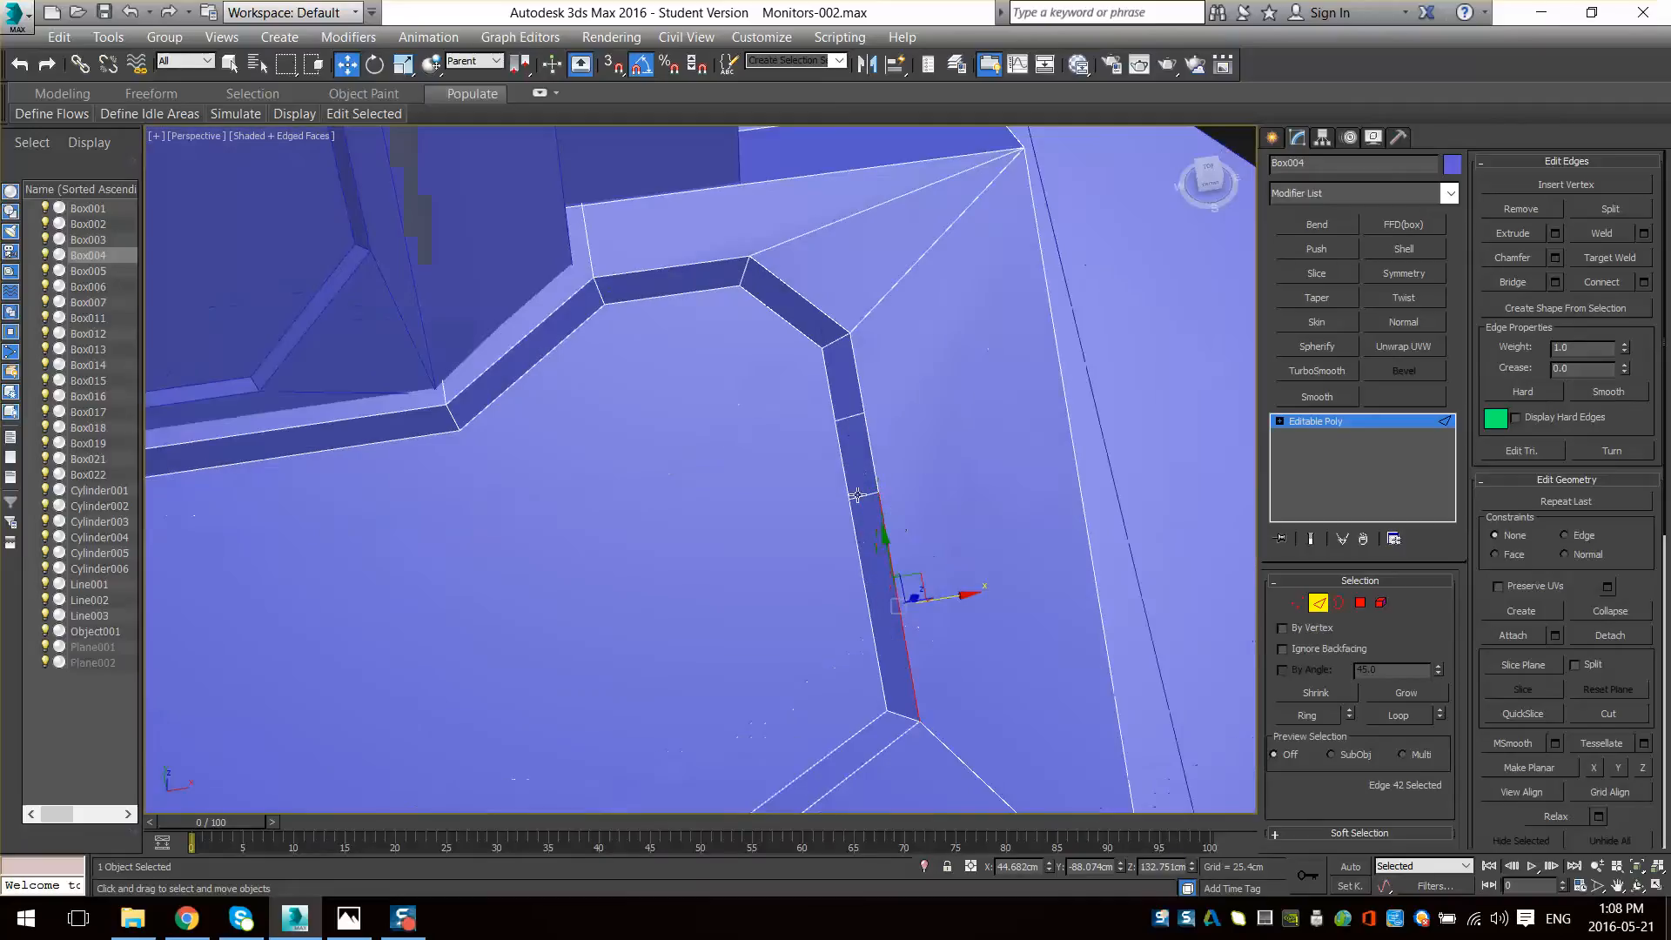
{"action": "left_click", "coordinate": [863, 498]}
{"action": "left_click", "coordinate": [846, 418], "text": "ctrl"}
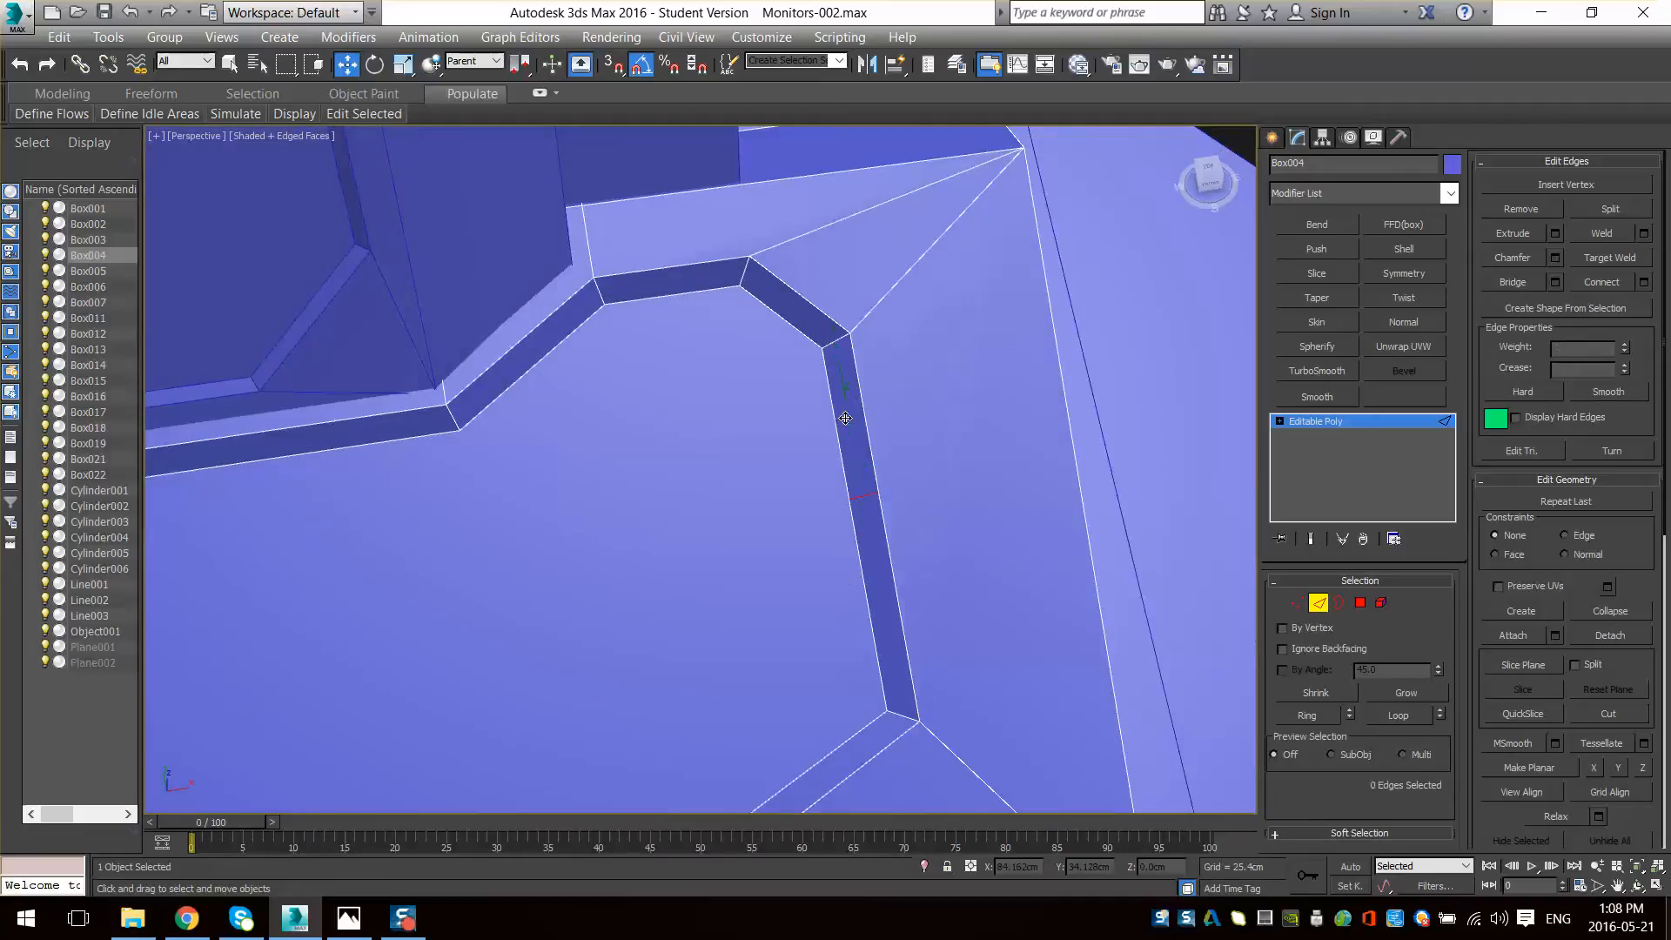
- With the Edge constraint, slide the short edge at the lower end of the rim's outer side up along it to Y -85.776 cm
{"action": "left_click", "coordinate": [899, 717]}
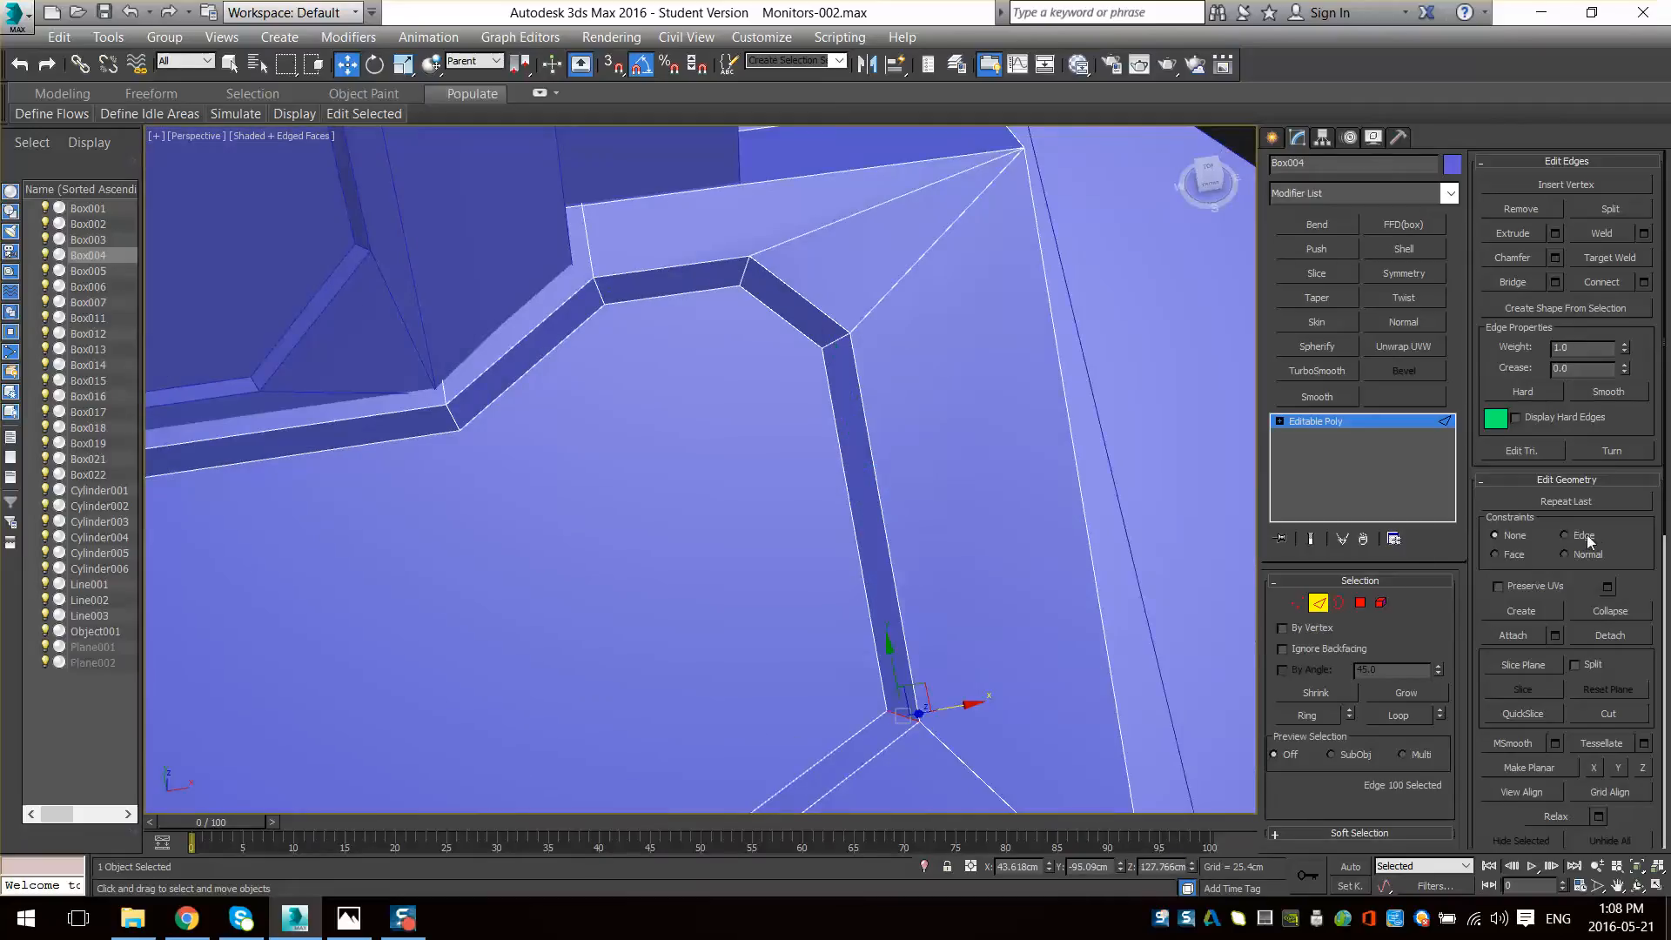
{"action": "scroll", "coordinate": [885, 669], "scroll_direction": "down", "scroll_amount": 8}
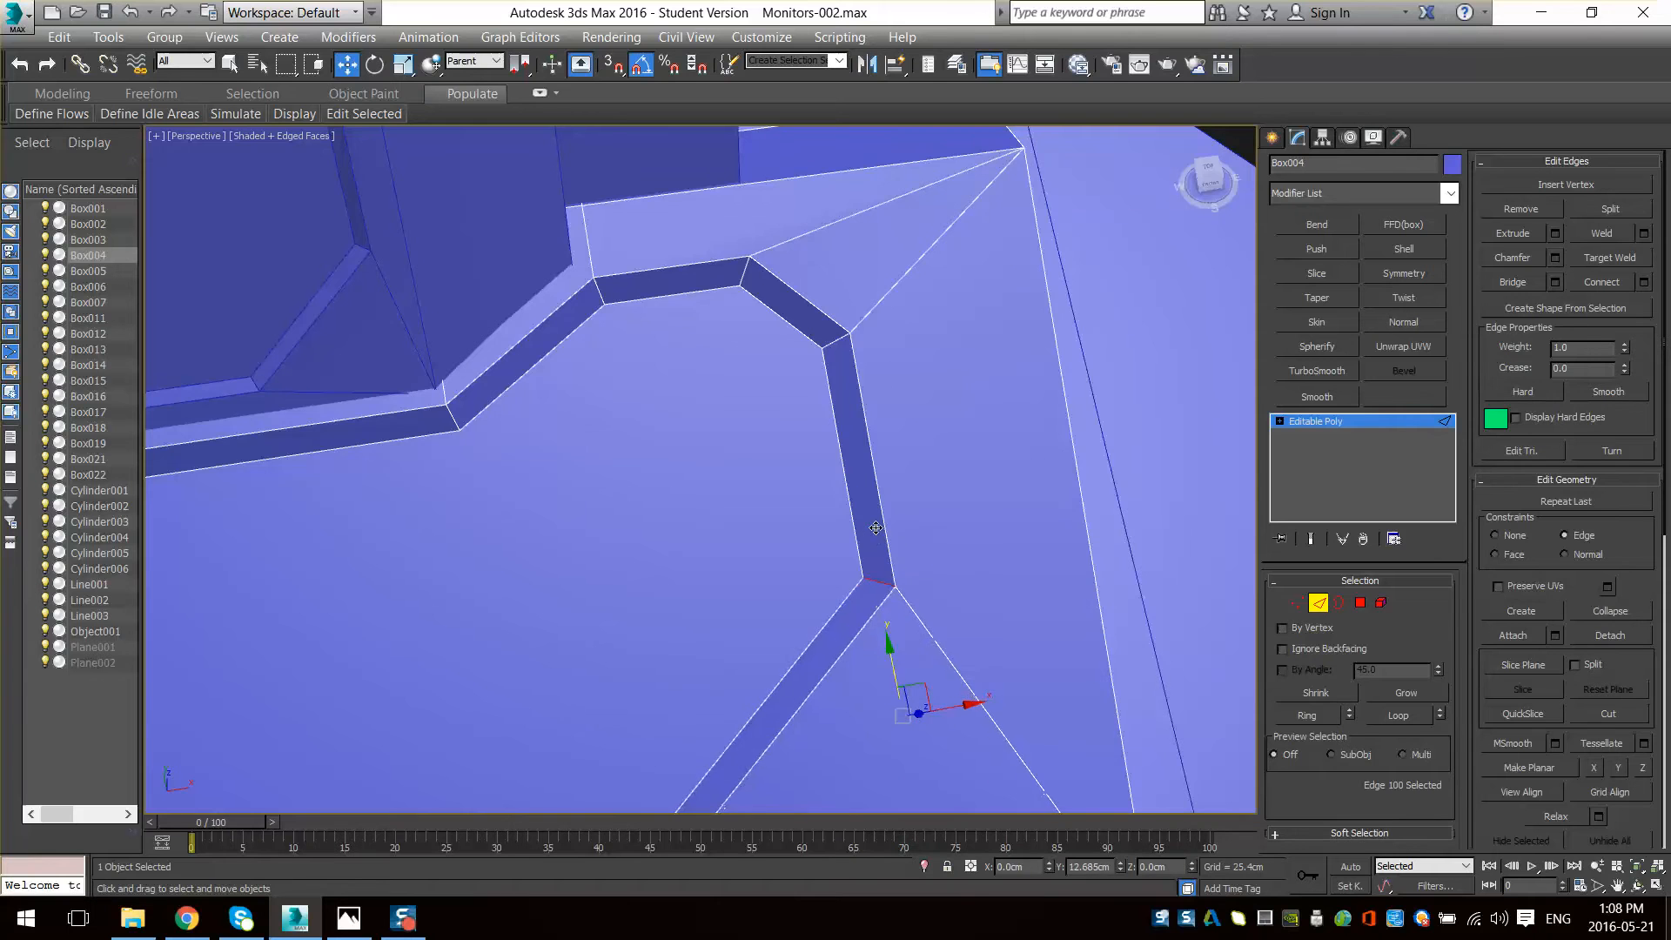
{"action": "scroll", "coordinate": [890, 540], "scroll_direction": "down", "scroll_amount": 3}
{"action": "mouse_move", "coordinate": [889, 540]}
{"action": "middle_mouse_down", "text": "alt"}
{"action": "mouse_move", "coordinate": [859, 562]}
{"action": "mouse_move", "coordinate": [894, 564]}
{"action": "middle_mouse_up", "text": "alt"}
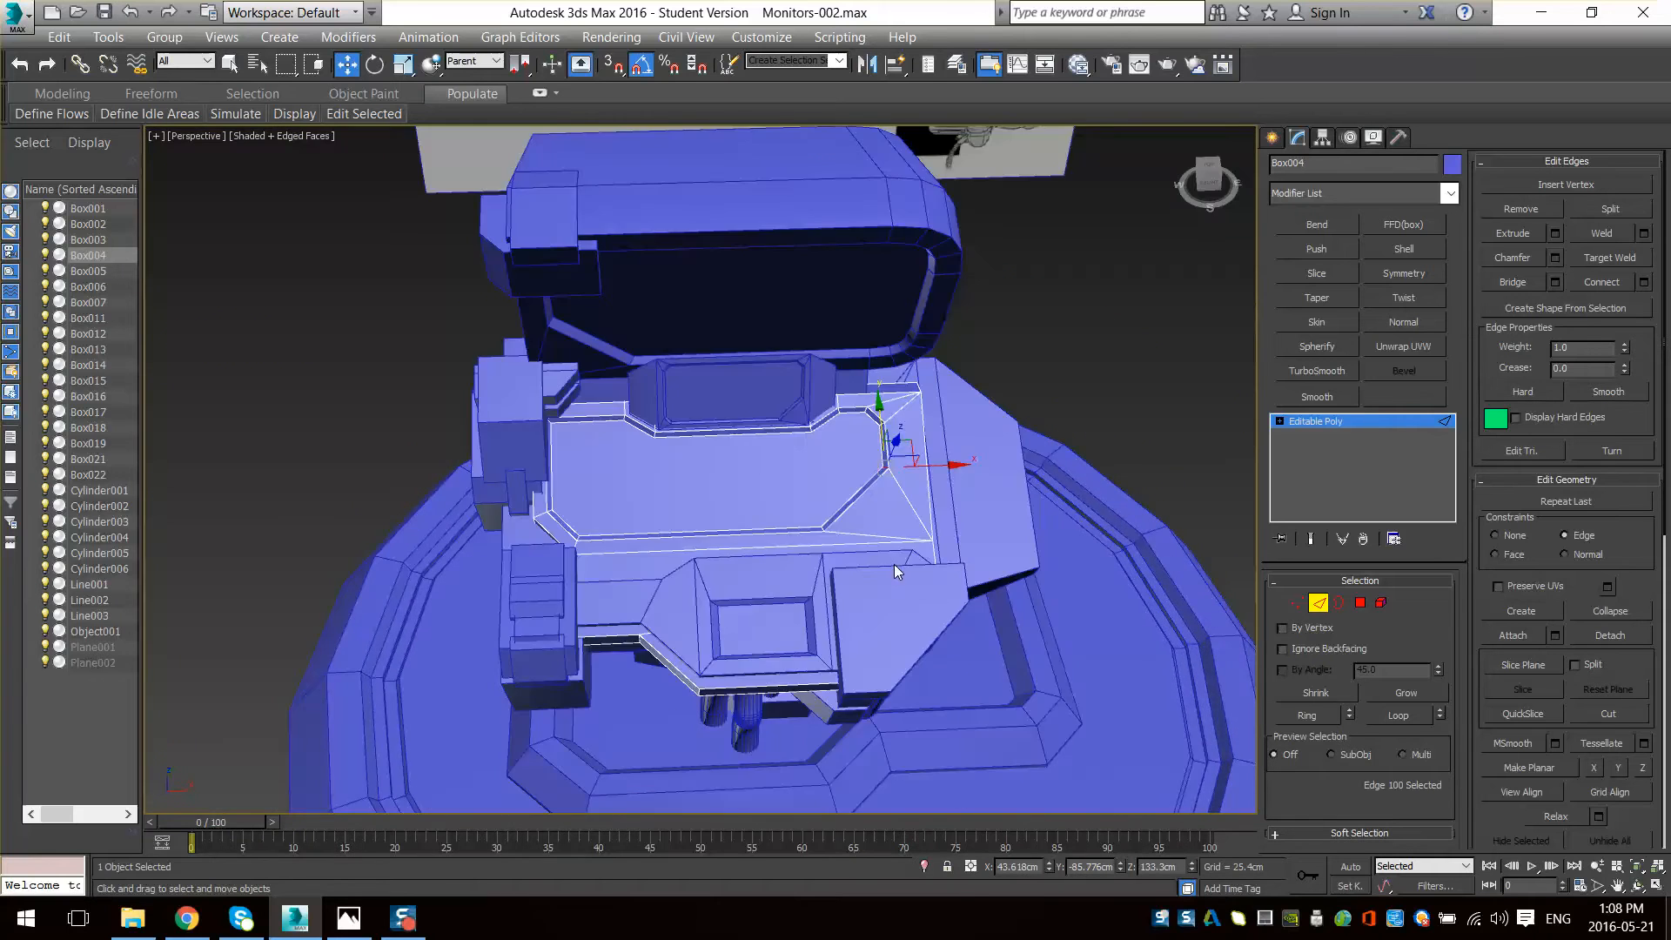
- With constraints set to None, move the two narrow polygons along Box004's outer side outward to X 65.153 cm and leave Polygon mode
{"action": "scroll", "coordinate": [895, 564], "scroll_direction": "up", "scroll_amount": 2}
{"action": "middle_click_drag", "start_coordinate": [791, 484], "coordinate": [823, 560], "text": "alt"}
{"action": "scroll", "coordinate": [870, 474], "scroll_direction": "up", "scroll_amount": 5}
{"action": "scroll", "coordinate": [898, 470], "scroll_direction": "down", "scroll_amount": 5}
{"action": "middle_click_drag", "start_coordinate": [985, 609], "coordinate": [827, 610]}
{"action": "middle_click_drag", "start_coordinate": [827, 609], "coordinate": [738, 550], "text": "alt"}
{"action": "left_click", "coordinate": [1364, 603]}
{"action": "left_click", "coordinate": [759, 578]}
{"action": "left_click_drag", "start_coordinate": [728, 434], "coordinate": [754, 442]}
{"action": "key", "text": "ctrl+z"}
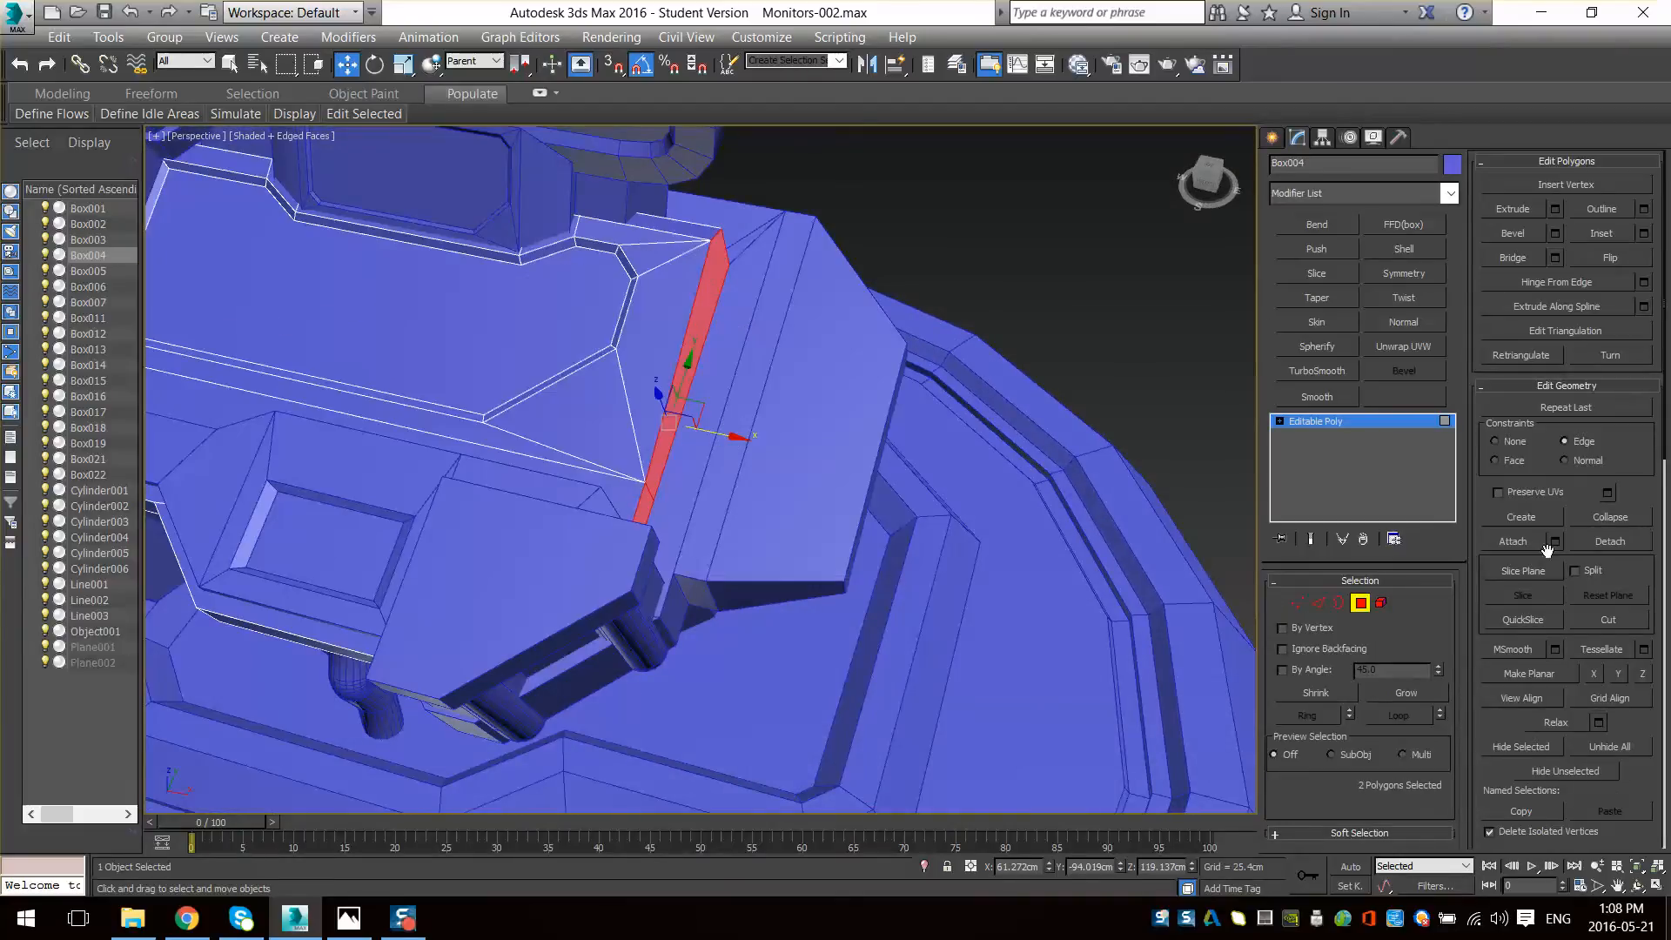
{"action": "left_click", "coordinate": [1505, 445]}
{"action": "middle_click_drag", "start_coordinate": [827, 592], "coordinate": [754, 523], "text": "alt"}
{"action": "mouse_move", "coordinate": [709, 442]}
{"action": "left_mouse_down"}
{"action": "mouse_move", "coordinate": [754, 461]}
{"action": "mouse_move", "coordinate": [723, 444]}
{"action": "left_mouse_up"}
{"action": "middle_click_drag", "start_coordinate": [724, 444], "coordinate": [798, 572], "text": "alt"}
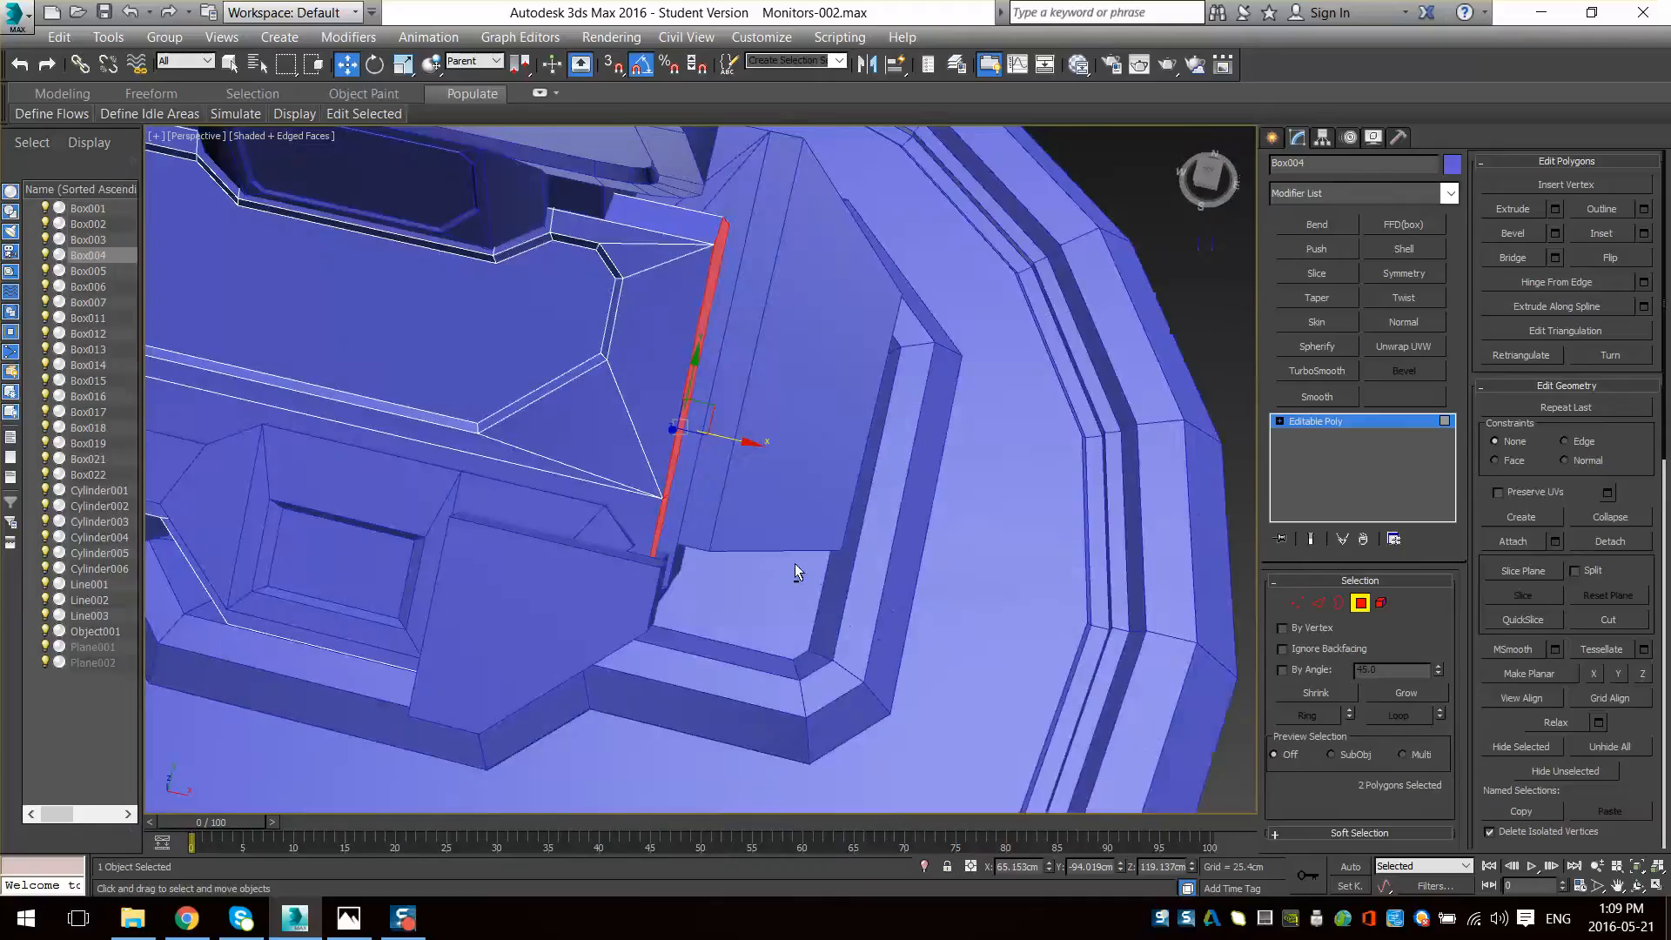
{"action": "scroll", "coordinate": [1206, 805], "scroll_direction": "up", "scroll_amount": 4}
{"action": "left_click", "coordinate": [1360, 604]}
{"action": "middle_click_drag", "start_coordinate": [390, 573], "coordinate": [795, 708]}
{"action": "scroll", "coordinate": [798, 710], "scroll_direction": "down", "scroll_amount": 4}
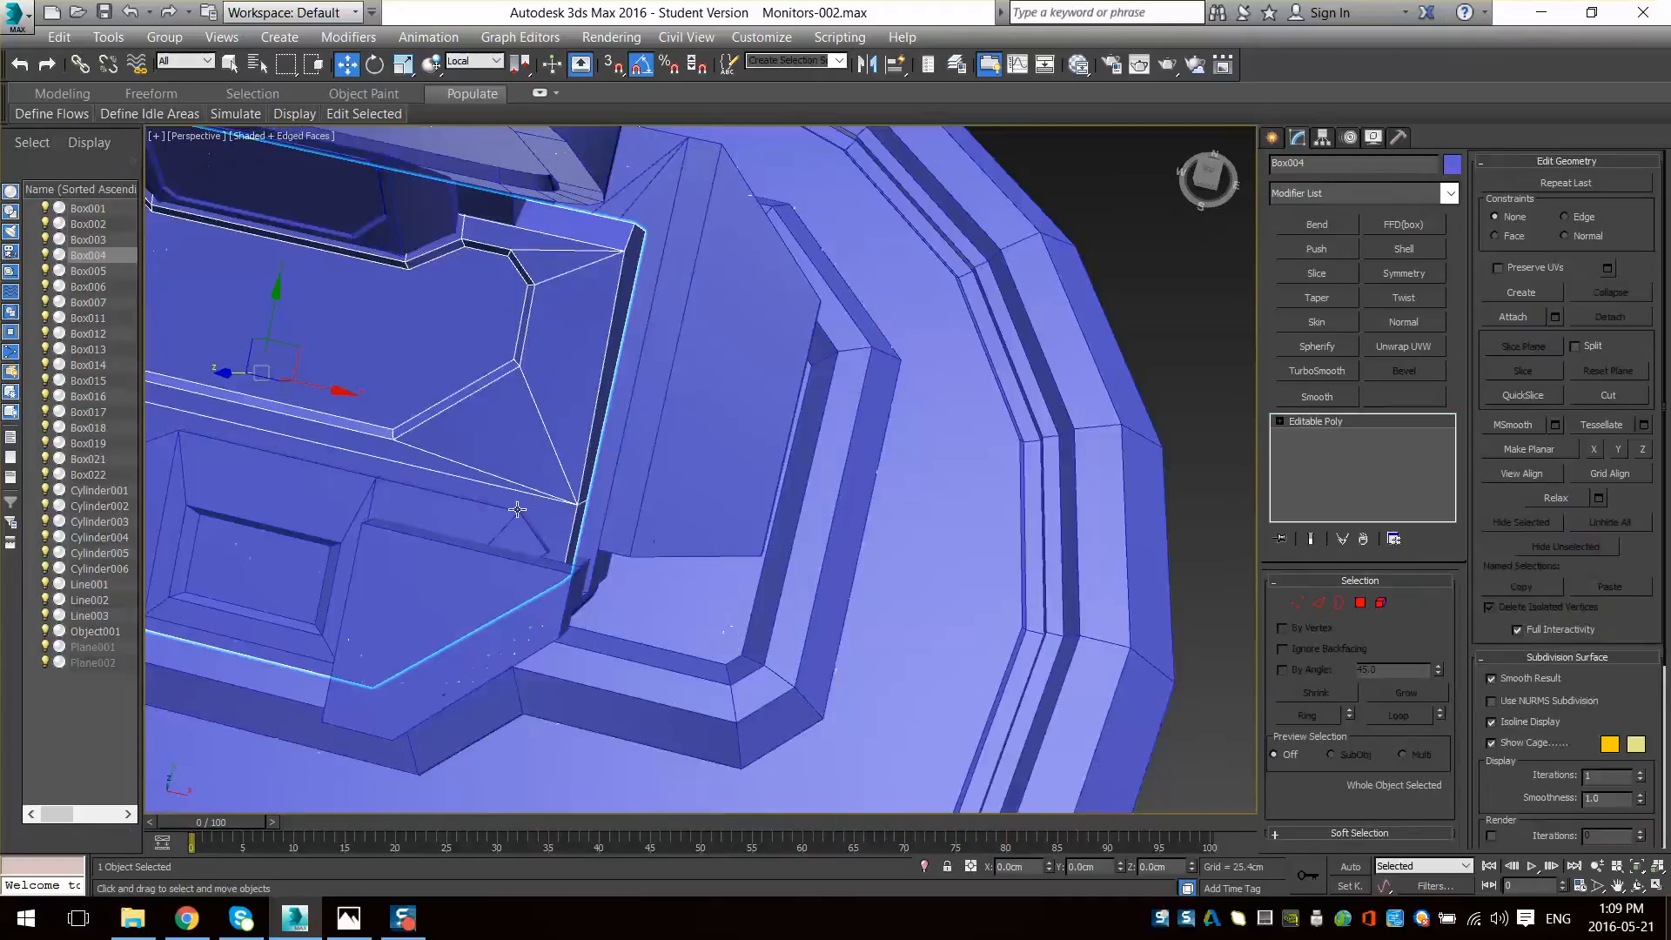
- In Edge mode, adjust the edges at the outer corner of Box016, the front panel, along X using wireframe and Top views
{"action": "left_click", "coordinate": [517, 509]}
{"action": "key", "text": "F3"}
{"action": "key", "text": "z"}
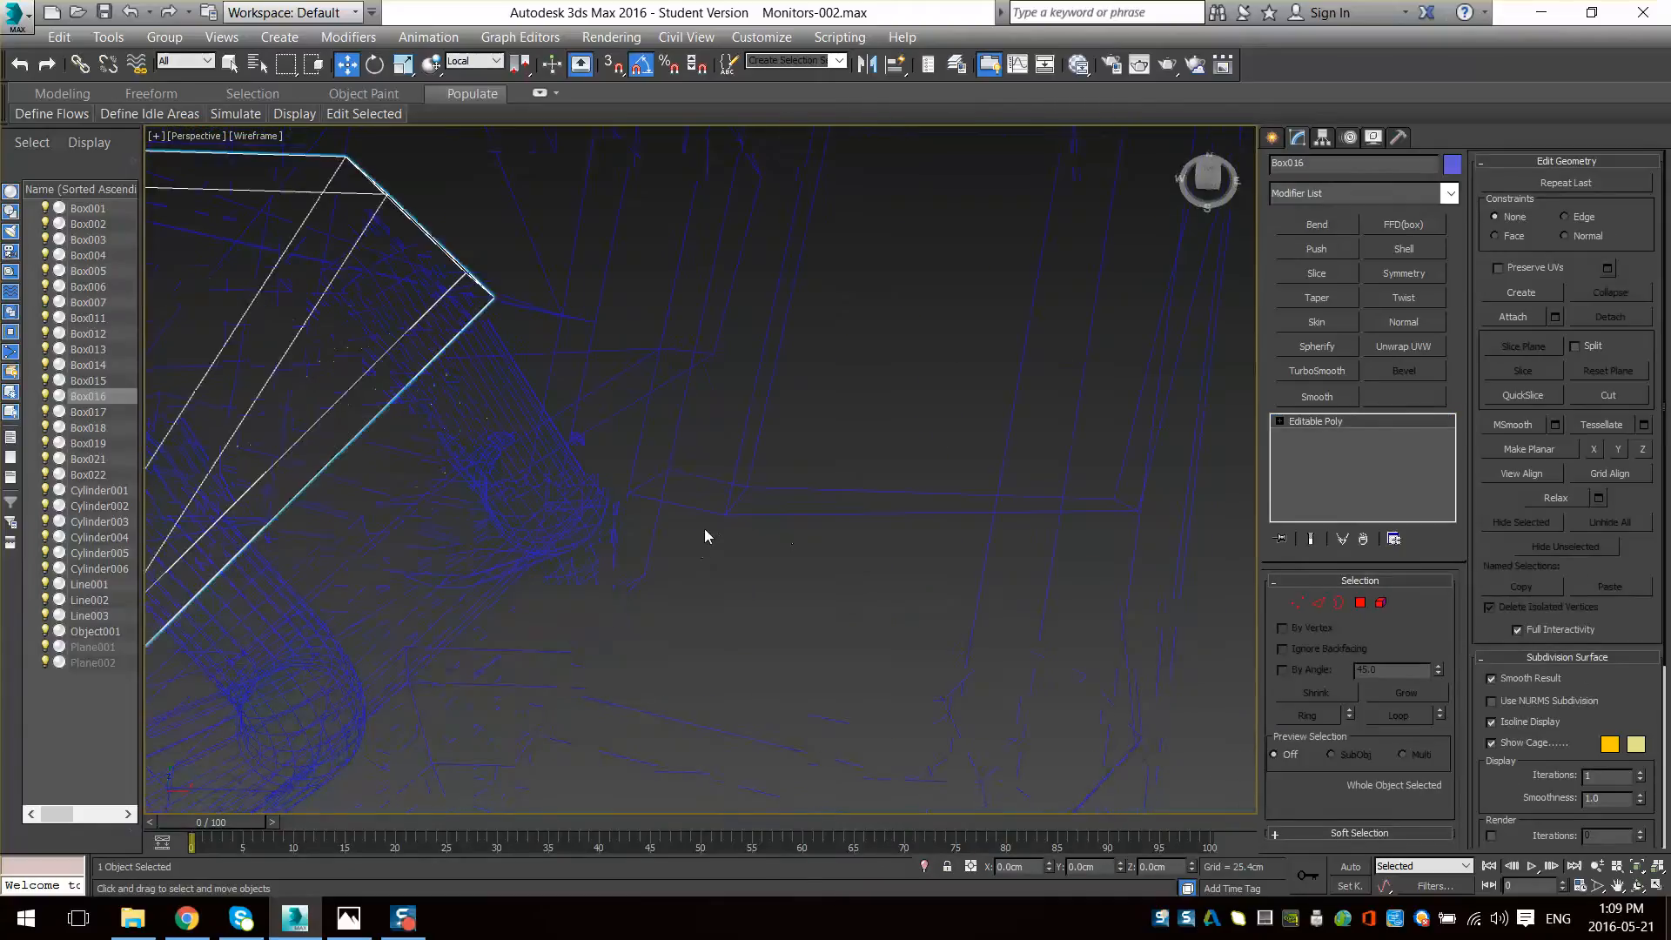
{"action": "left_click", "coordinate": [1320, 603]}
{"action": "left_click_drag", "start_coordinate": [1084, 441], "coordinate": [925, 391]}
{"action": "middle_click_drag", "start_coordinate": [966, 453], "coordinate": [1048, 493], "text": "alt"}
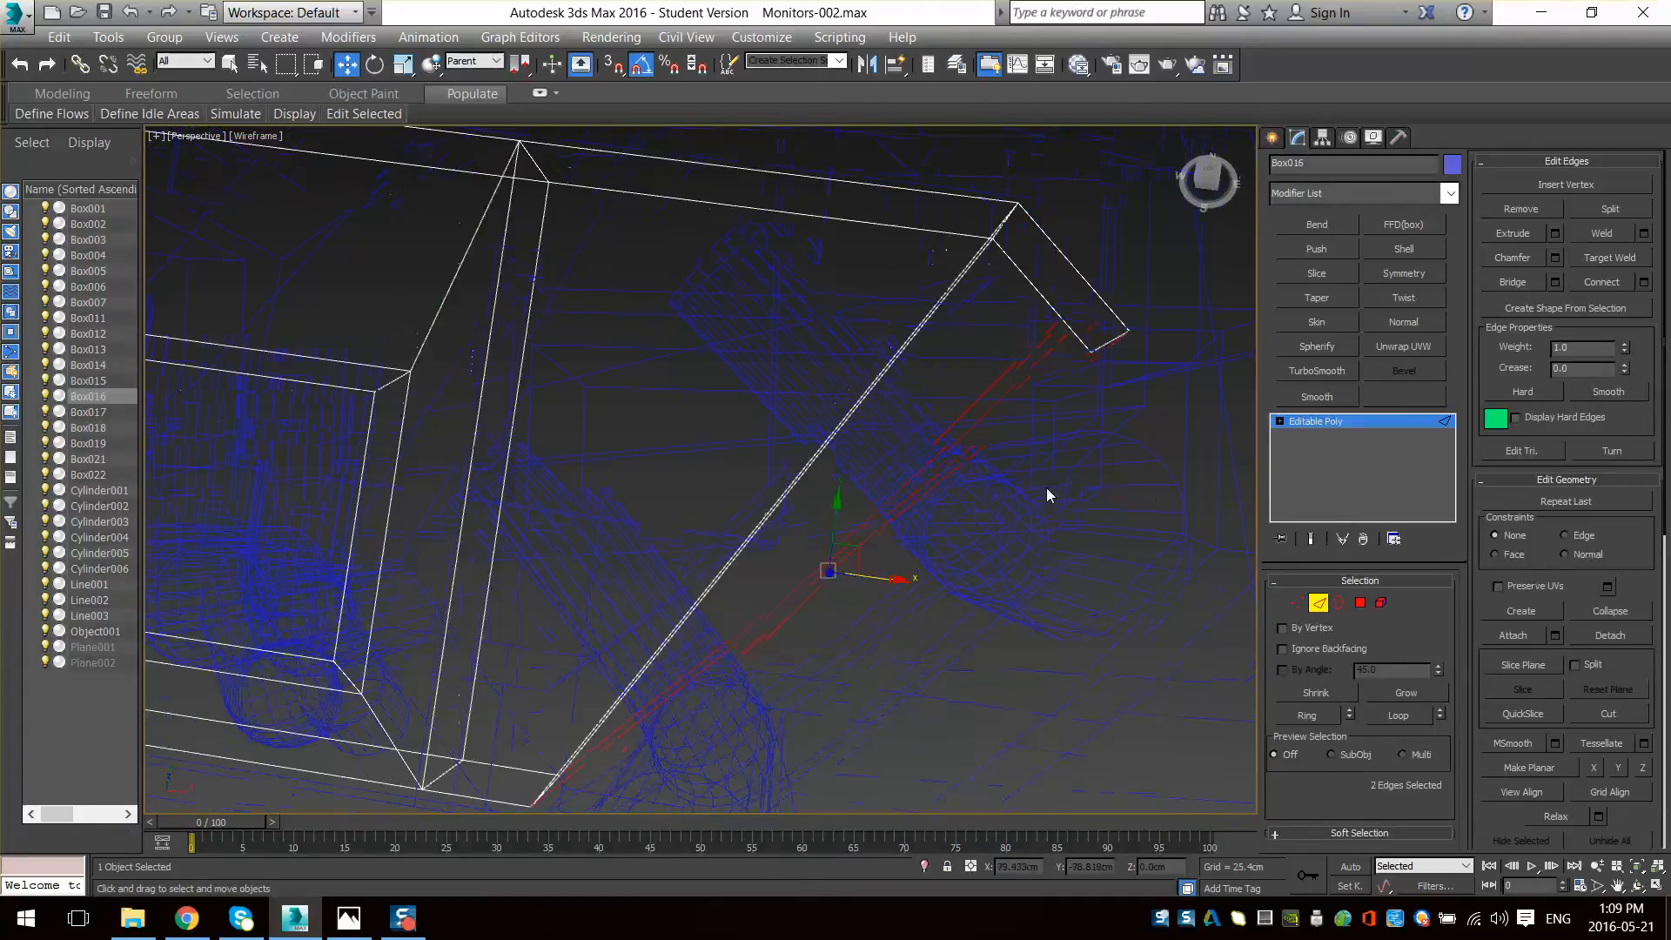
{"action": "middle_click_drag", "start_coordinate": [854, 557], "coordinate": [1030, 489], "text": "alt"}
{"action": "key", "text": "t"}
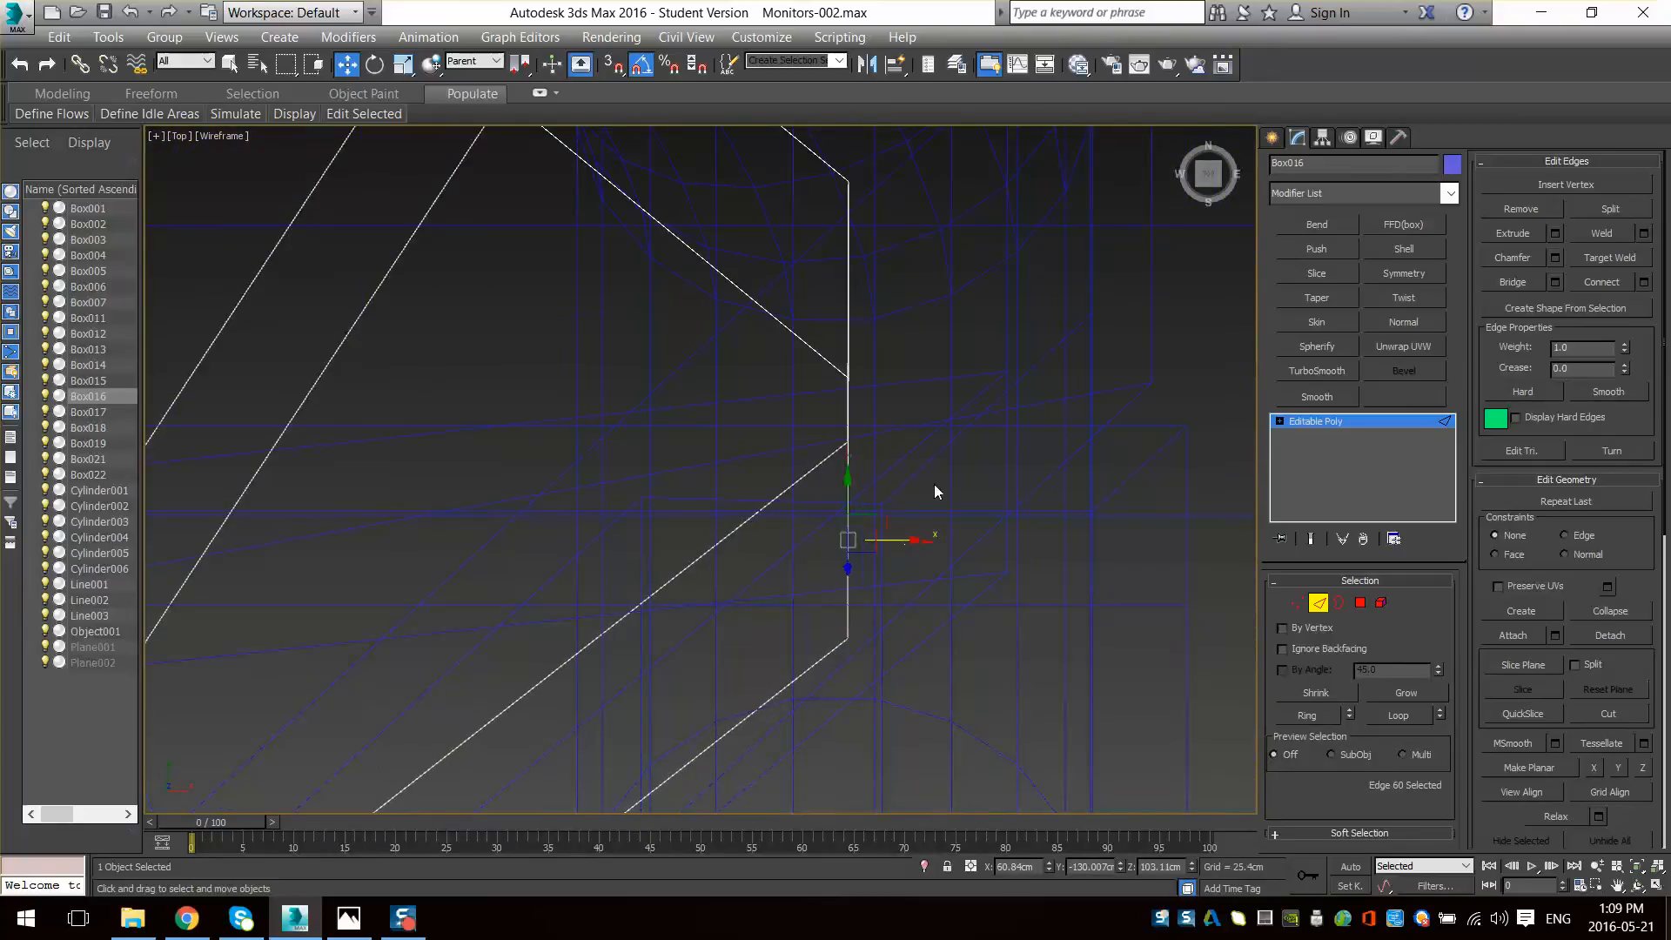
{"action": "key", "text": "F3"}
{"action": "middle_click_drag", "start_coordinate": [1064, 628], "coordinate": [1114, 525], "text": "alt"}
{"action": "key", "text": "2"}
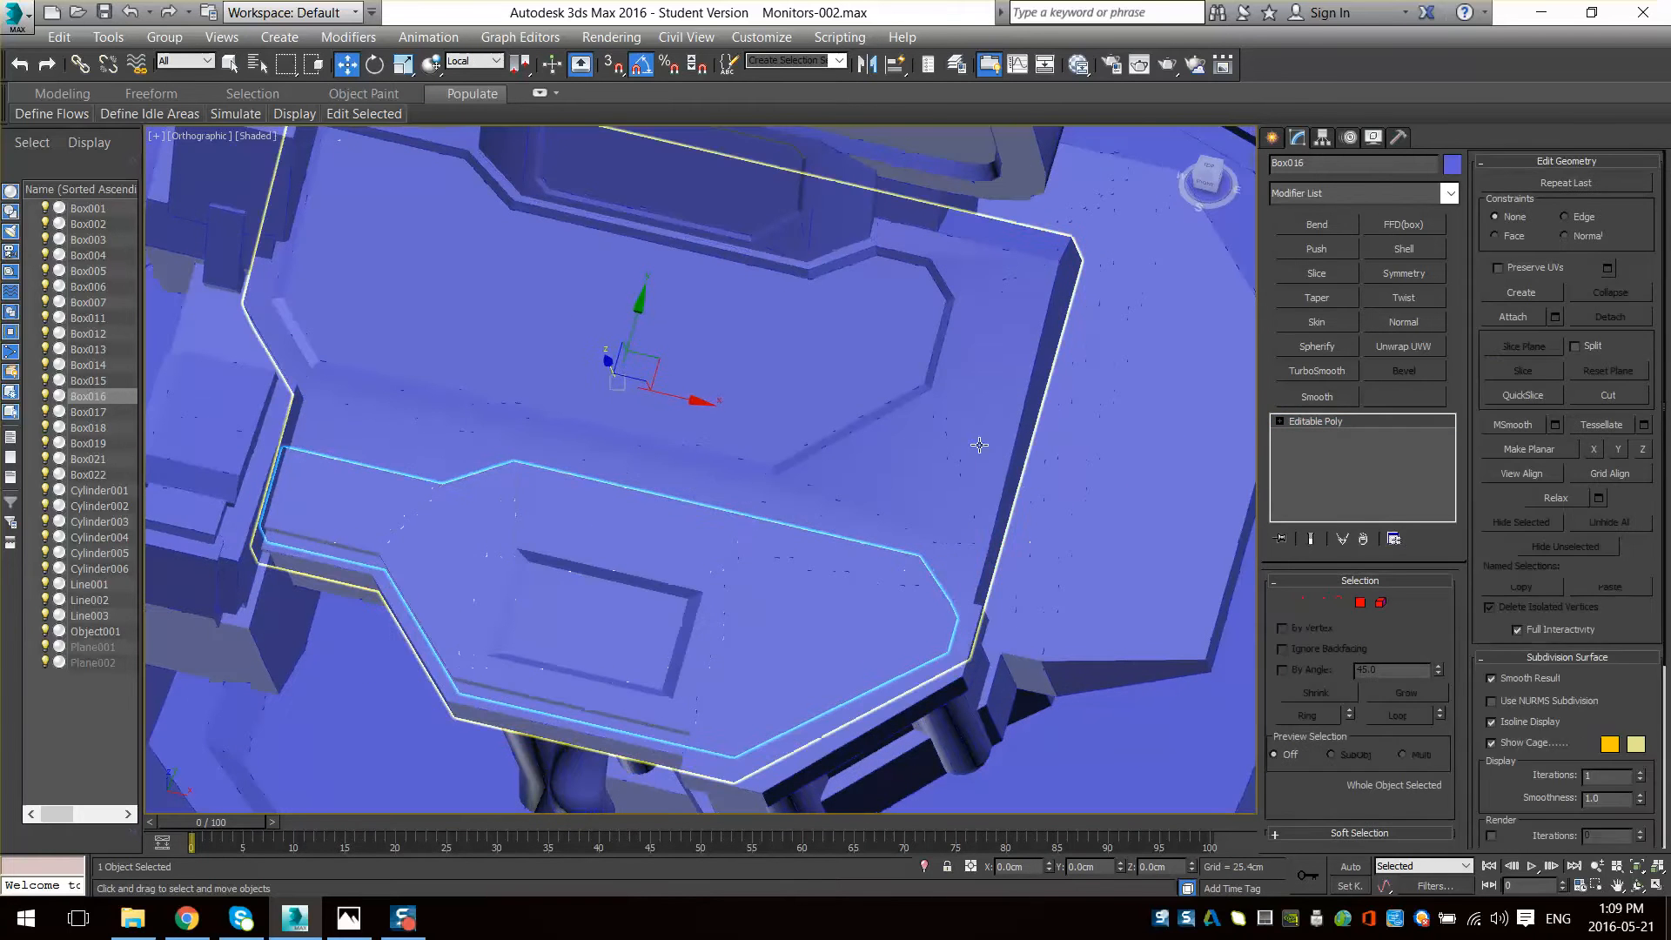
- Apply a Smooth modifier to Box004 with Auto Smooth at a threshold of 25.9, and collapse it back to Editable Poly
{"action": "left_click", "coordinate": [1322, 397]}
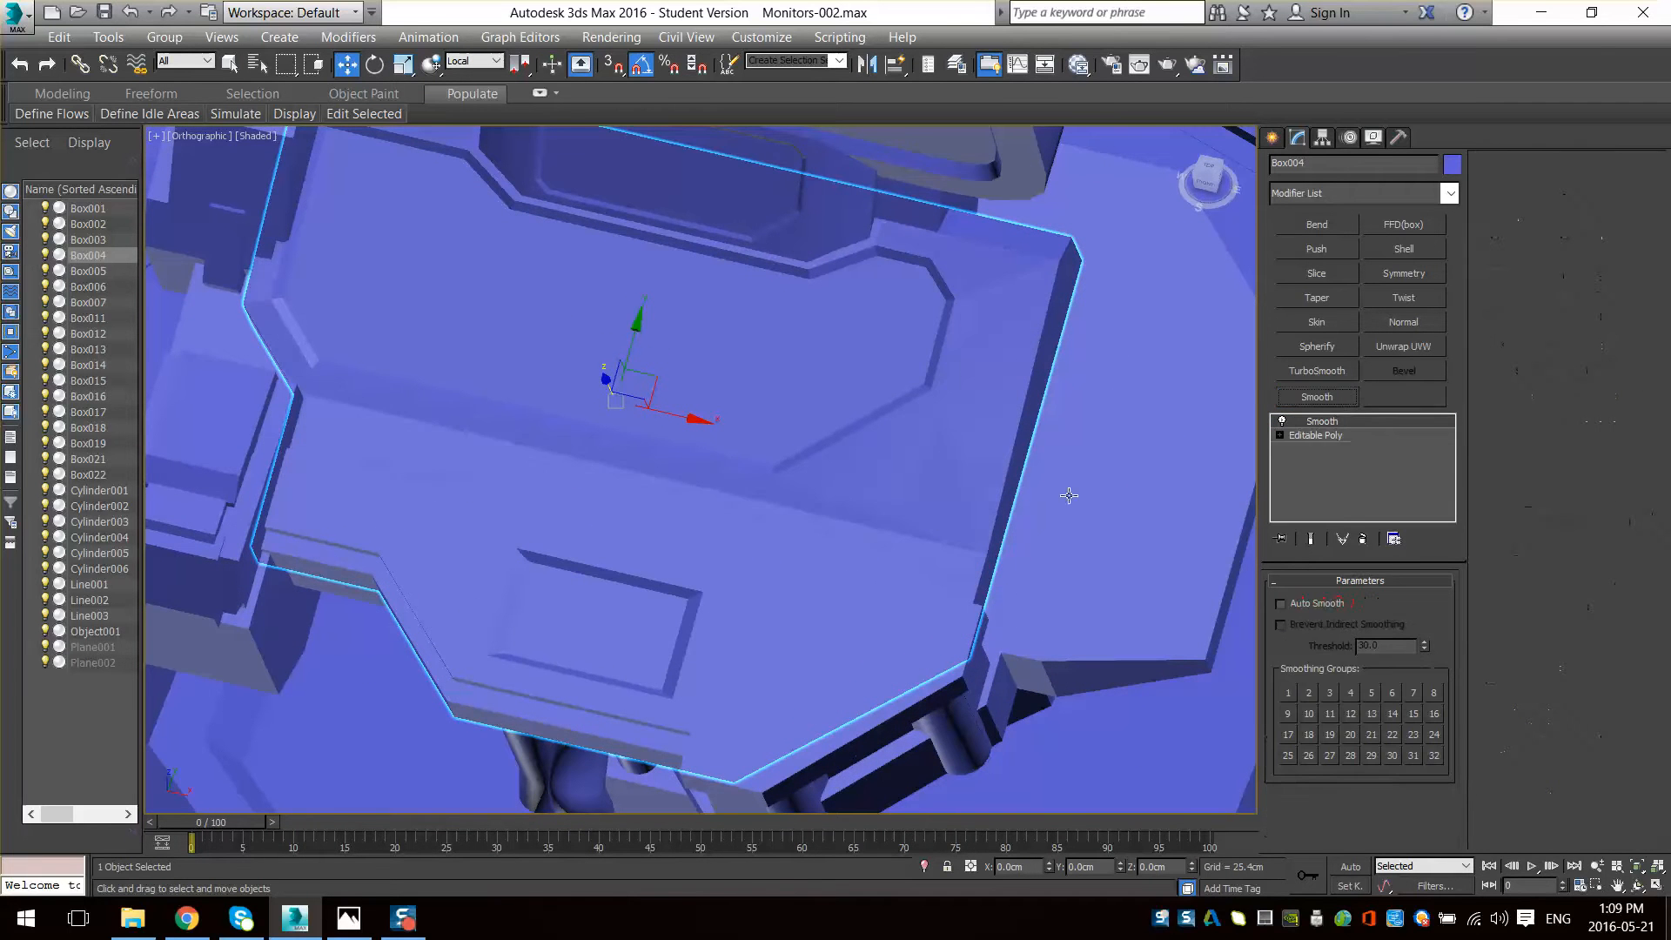
{"action": "middle_click_drag", "start_coordinate": [1067, 496], "coordinate": [1123, 522], "text": "alt"}
{"action": "left_click", "coordinate": [1302, 605]}
{"action": "middle_click_drag", "start_coordinate": [1132, 592], "coordinate": [1471, 680], "text": "alt"}
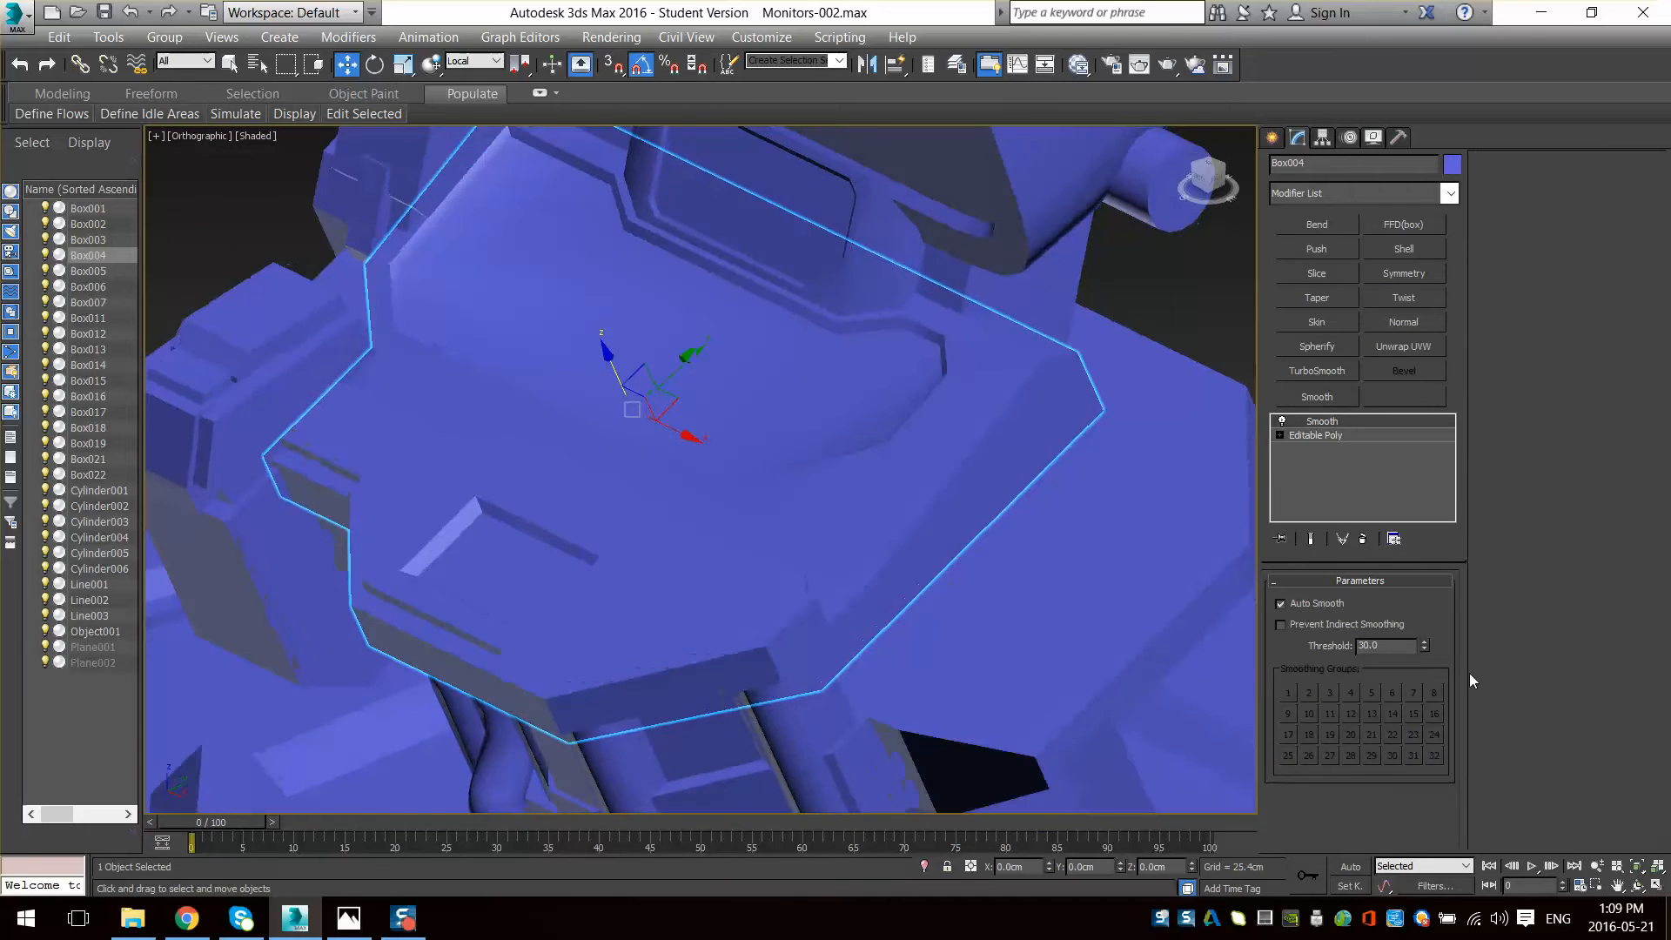
{"action": "left_click_drag", "start_coordinate": [1424, 645], "coordinate": [1421, 679]}
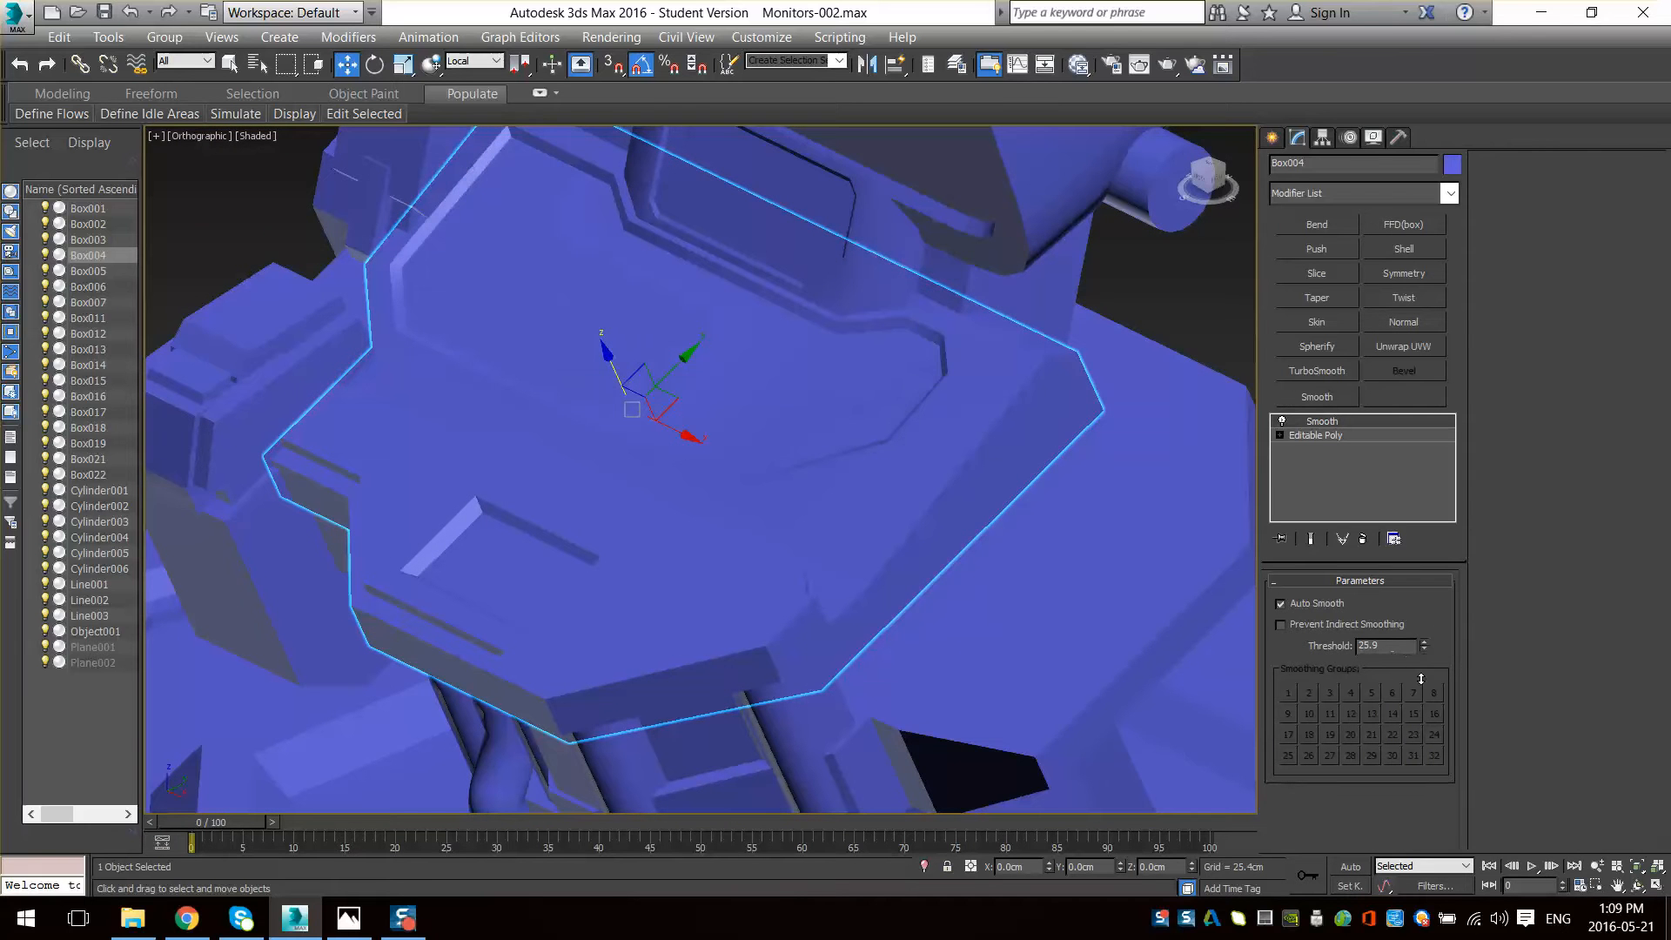
{"action": "right_click", "coordinate": [919, 383]}
{"action": "mouse_move", "coordinate": [1010, 597]}
{"action": "left_click", "coordinate": [1169, 616]}
- Select all the rim polygons surrounding Box004's screen recess and make them planar
{"action": "middle_click_drag", "start_coordinate": [1169, 616], "coordinate": [826, 570], "text": "alt"}
{"action": "scroll", "coordinate": [947, 666], "scroll_direction": "up", "scroll_amount": 3}
{"action": "key", "text": "F4"}
{"action": "scroll", "coordinate": [909, 640], "scroll_direction": "down", "scroll_amount": 3}
{"action": "scroll", "coordinate": [1138, 571], "scroll_direction": "up", "scroll_amount": 2}
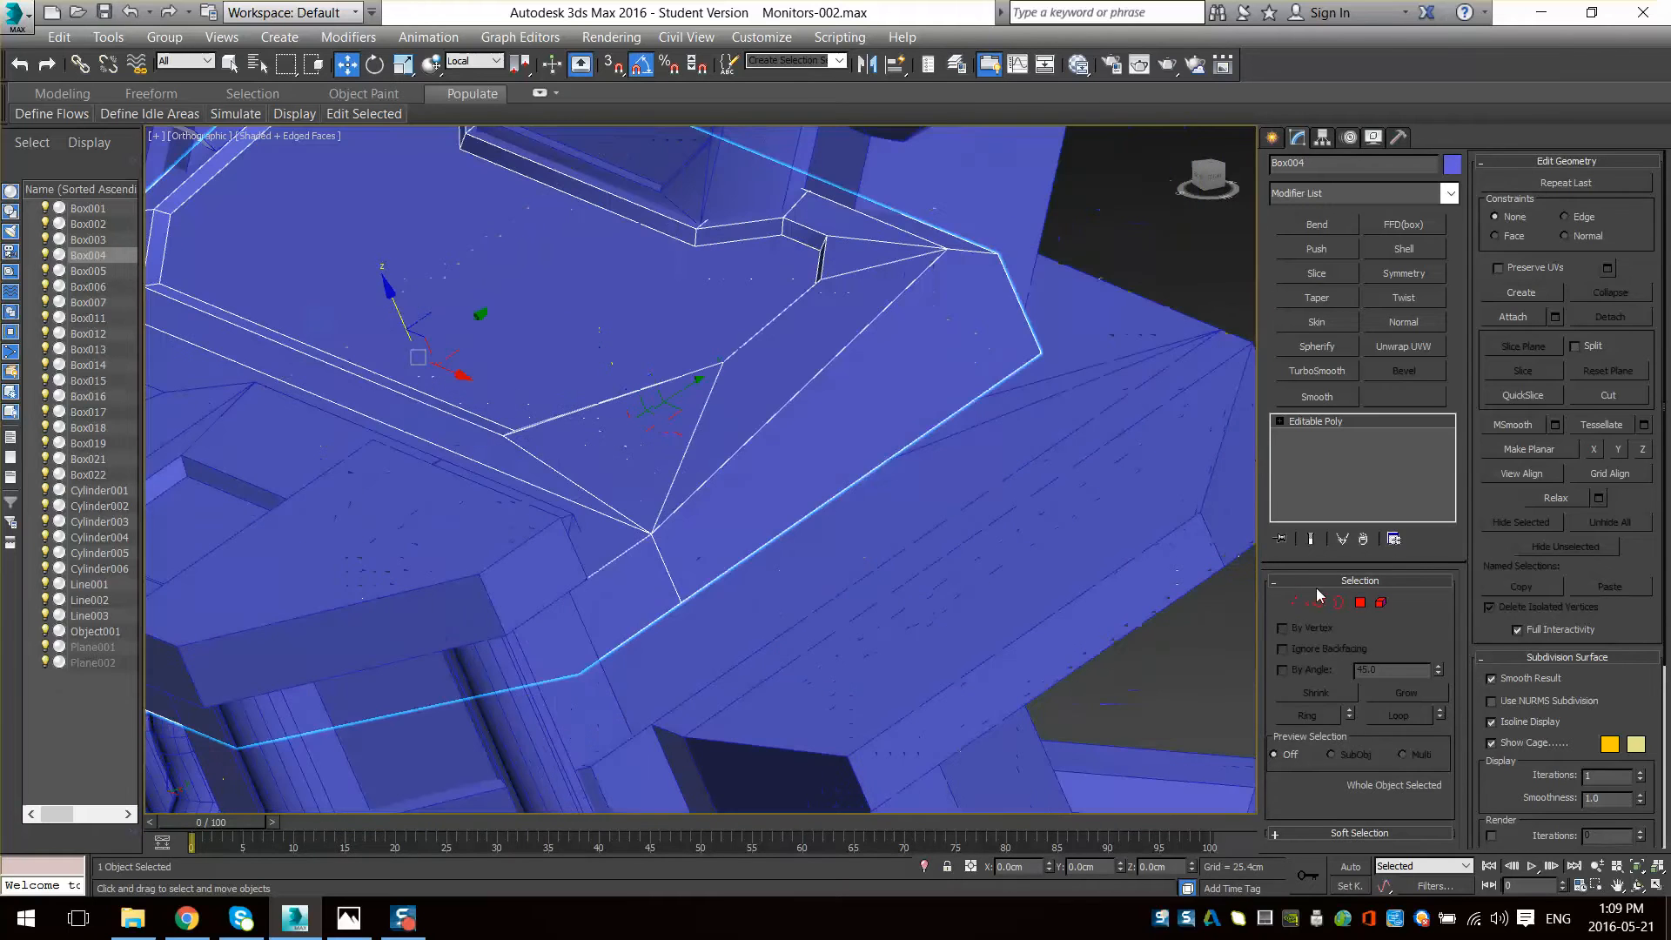
{"action": "left_click", "coordinate": [1361, 602]}
{"action": "left_click", "coordinate": [765, 416]}
{"action": "left_click", "coordinate": [652, 435], "text": "ctrl"}
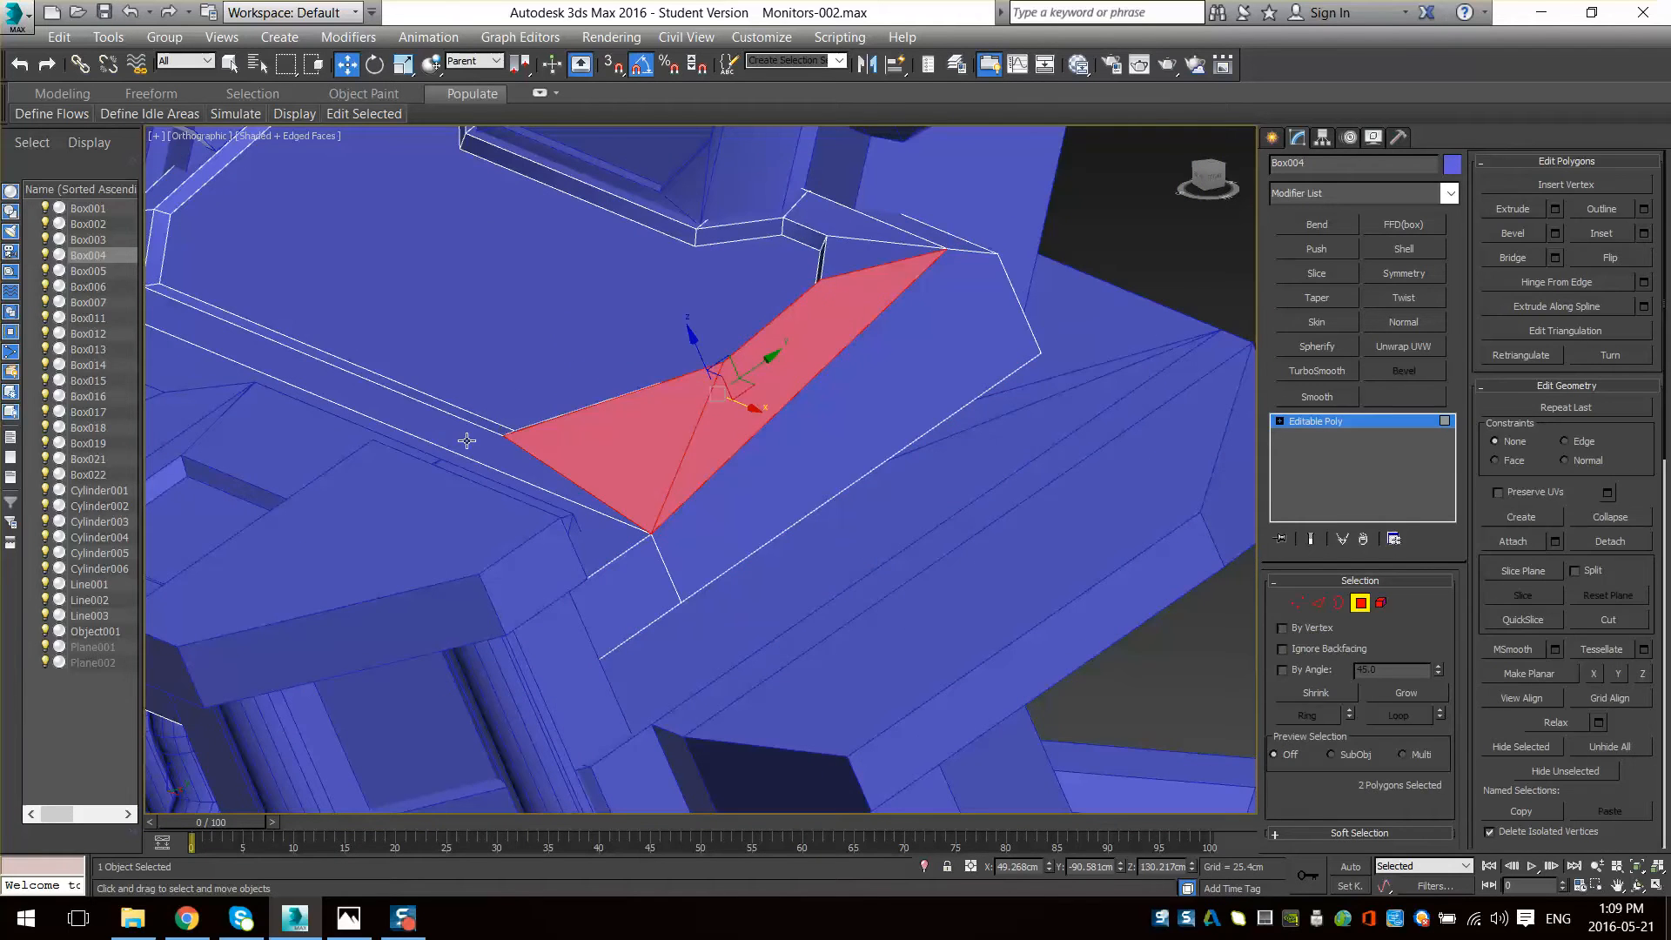
{"action": "left_click", "coordinate": [475, 439], "text": "ctrl"}
{"action": "middle_click_drag", "start_coordinate": [673, 376], "coordinate": [764, 539]}
{"action": "left_click", "coordinate": [914, 383], "text": "ctrl"}
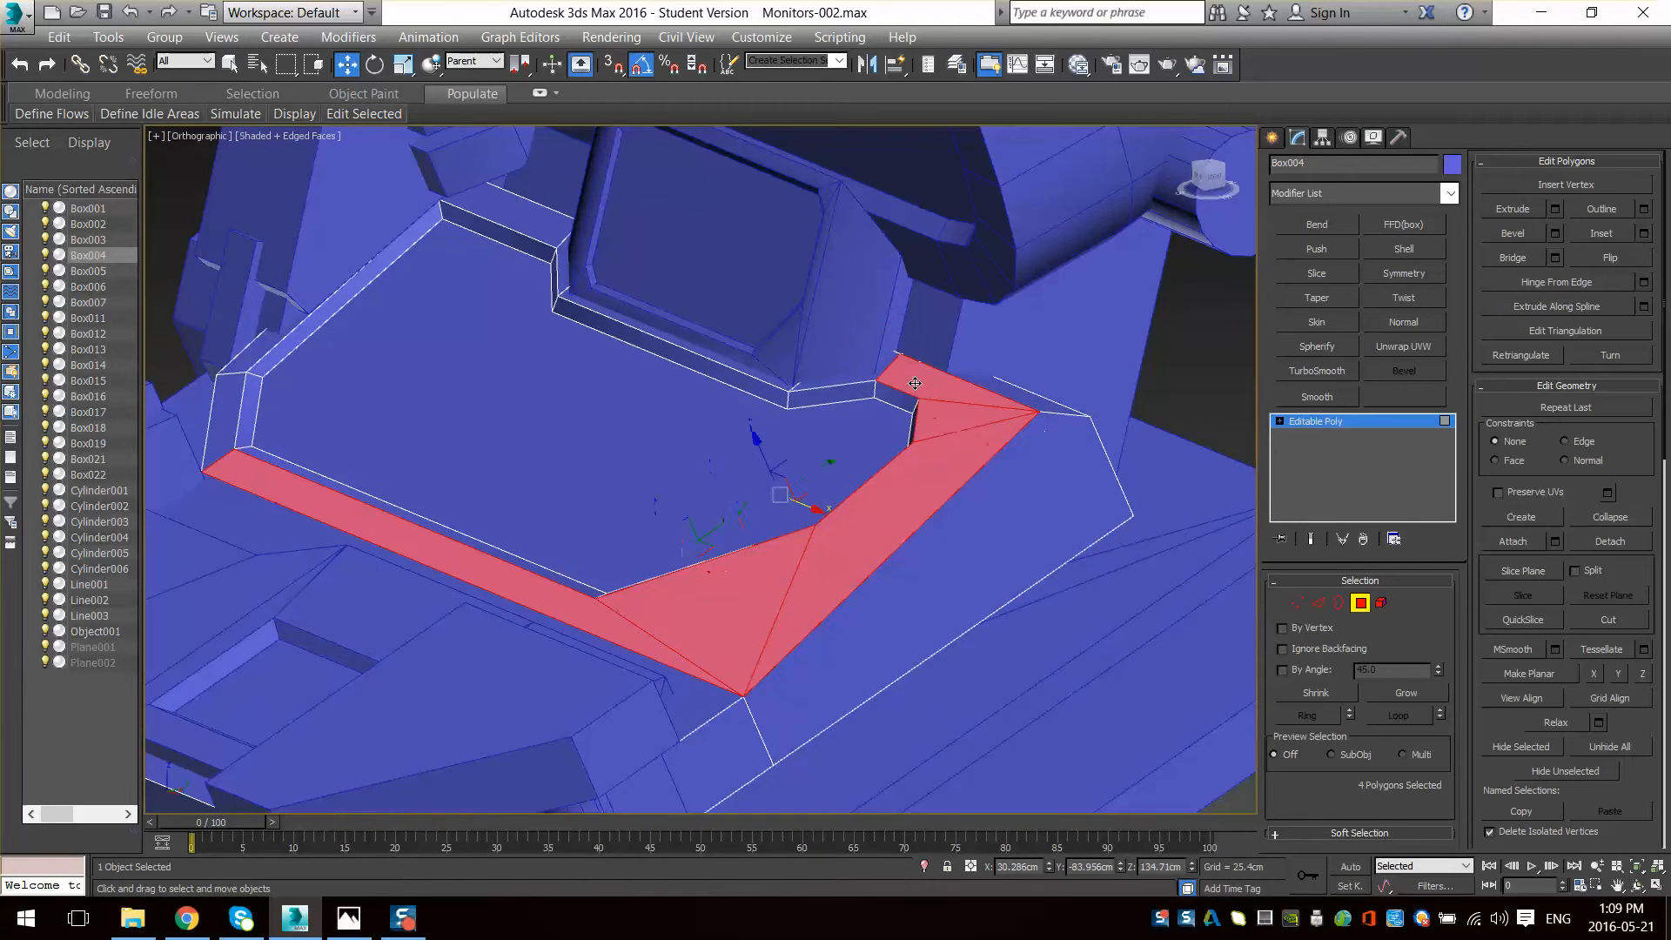
{"action": "left_click", "coordinate": [838, 378], "text": "ctrl"}
{"action": "left_click", "coordinate": [644, 313], "text": "ctrl"}
{"action": "left_click", "coordinate": [567, 265], "text": "ctrl"}
{"action": "left_click", "coordinate": [535, 225], "text": "ctrl"}
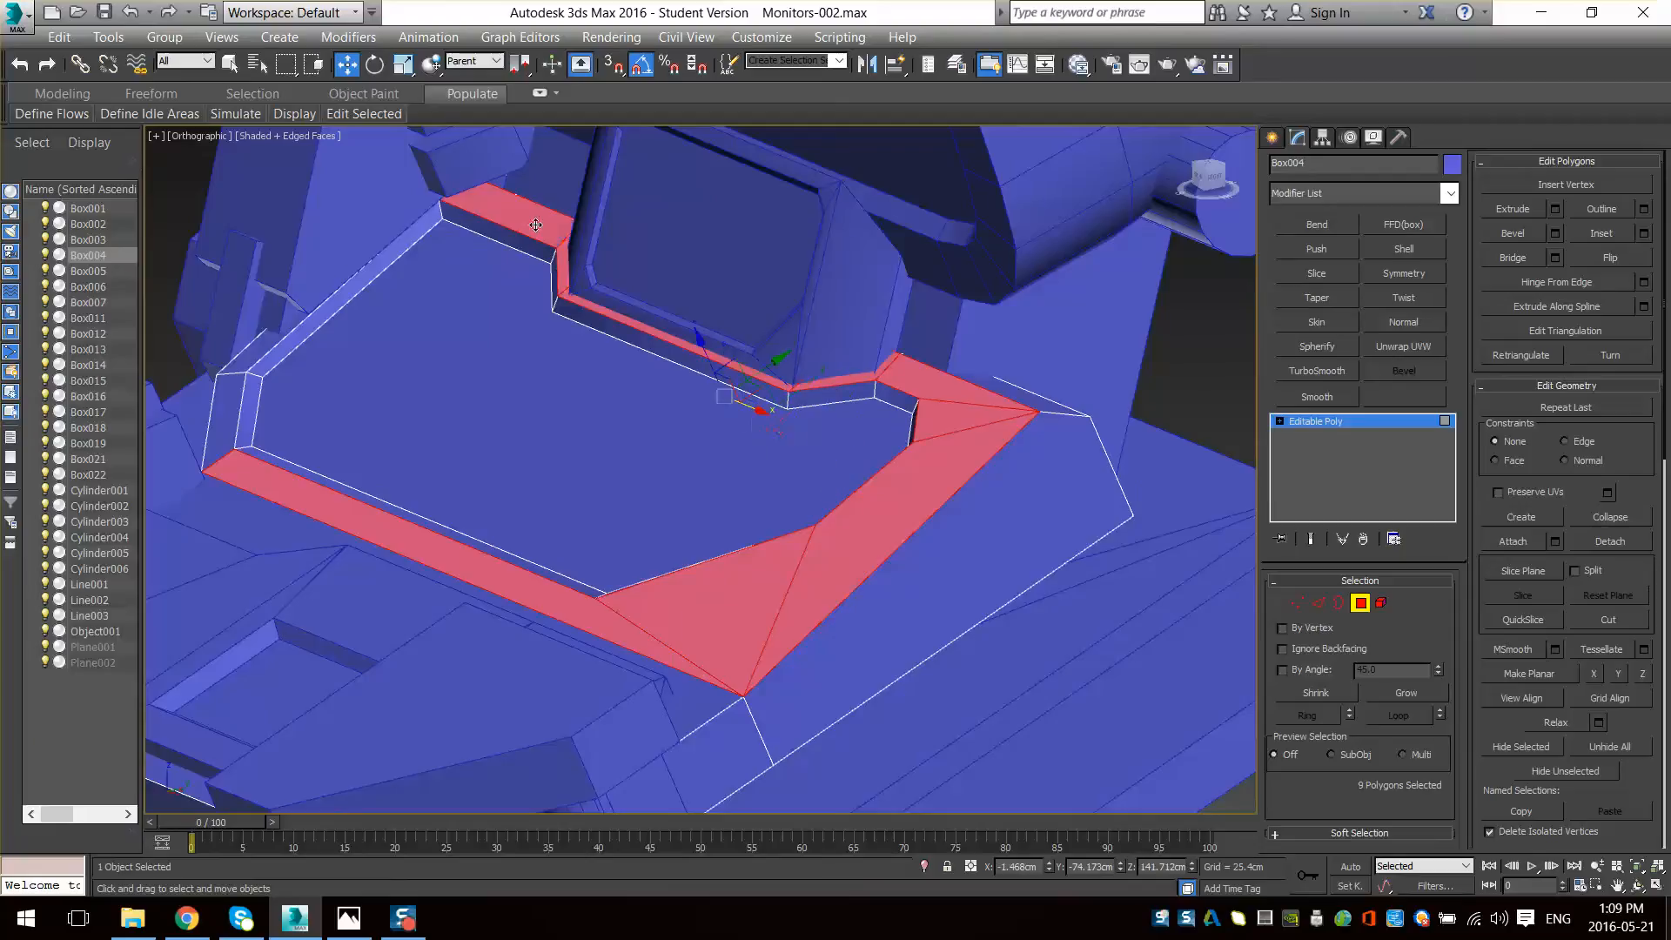
{"action": "left_click", "coordinate": [249, 354], "text": "ctrl"}
{"action": "left_click", "coordinate": [227, 419], "text": "ctrl"}
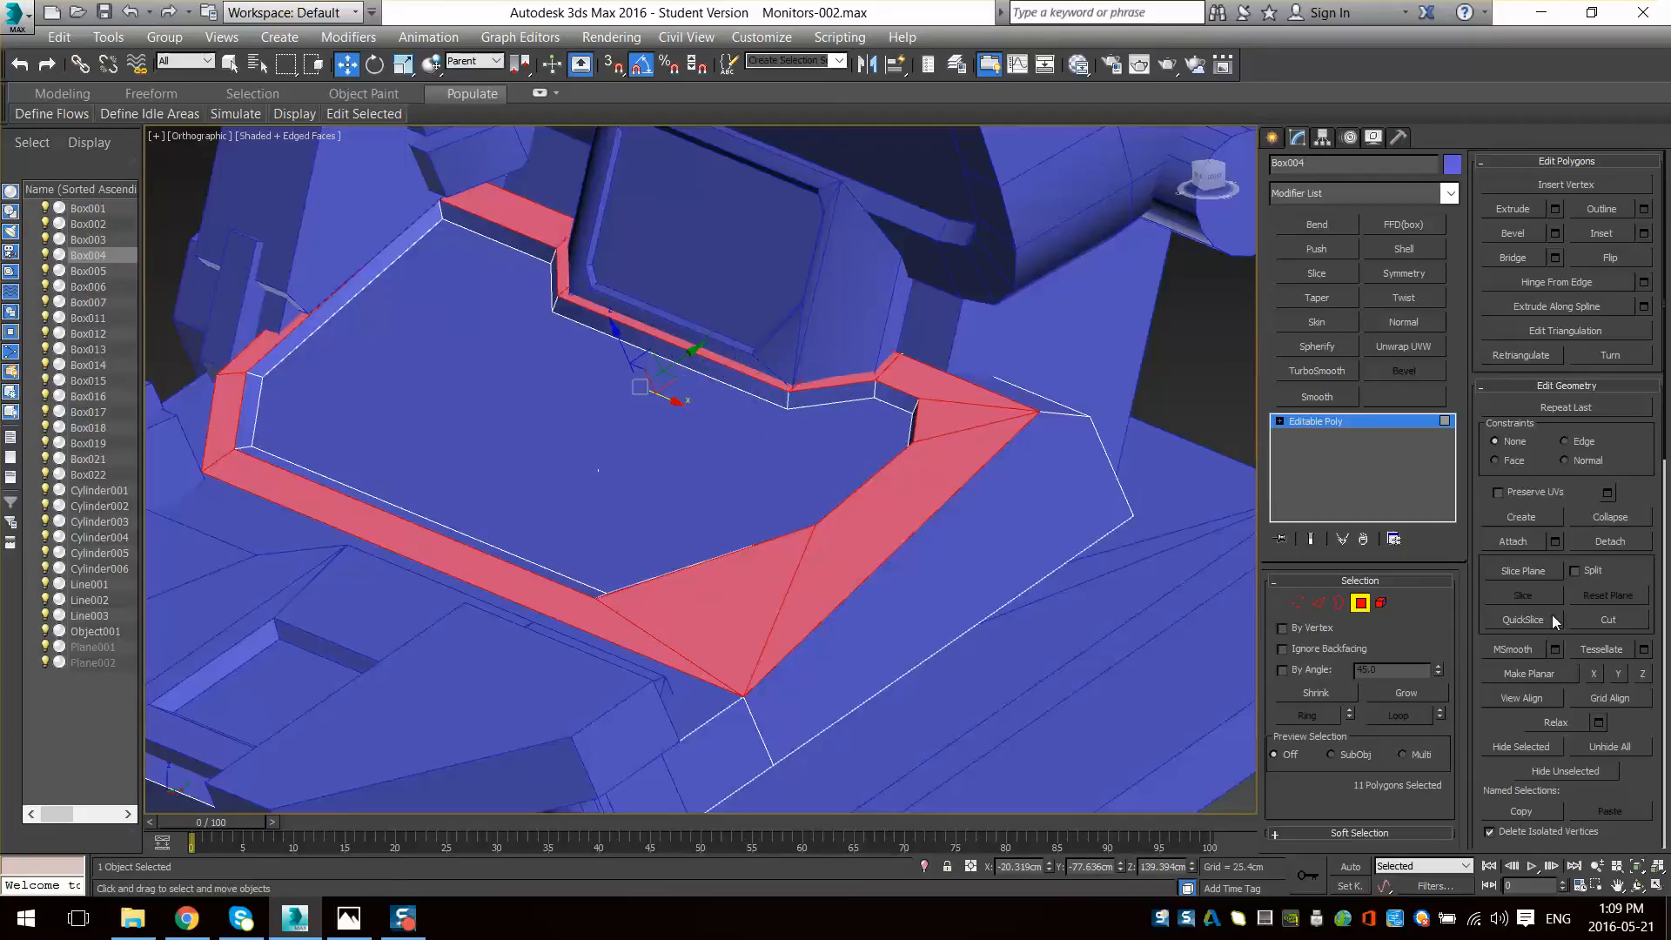
{"action": "left_click", "coordinate": [1543, 672]}
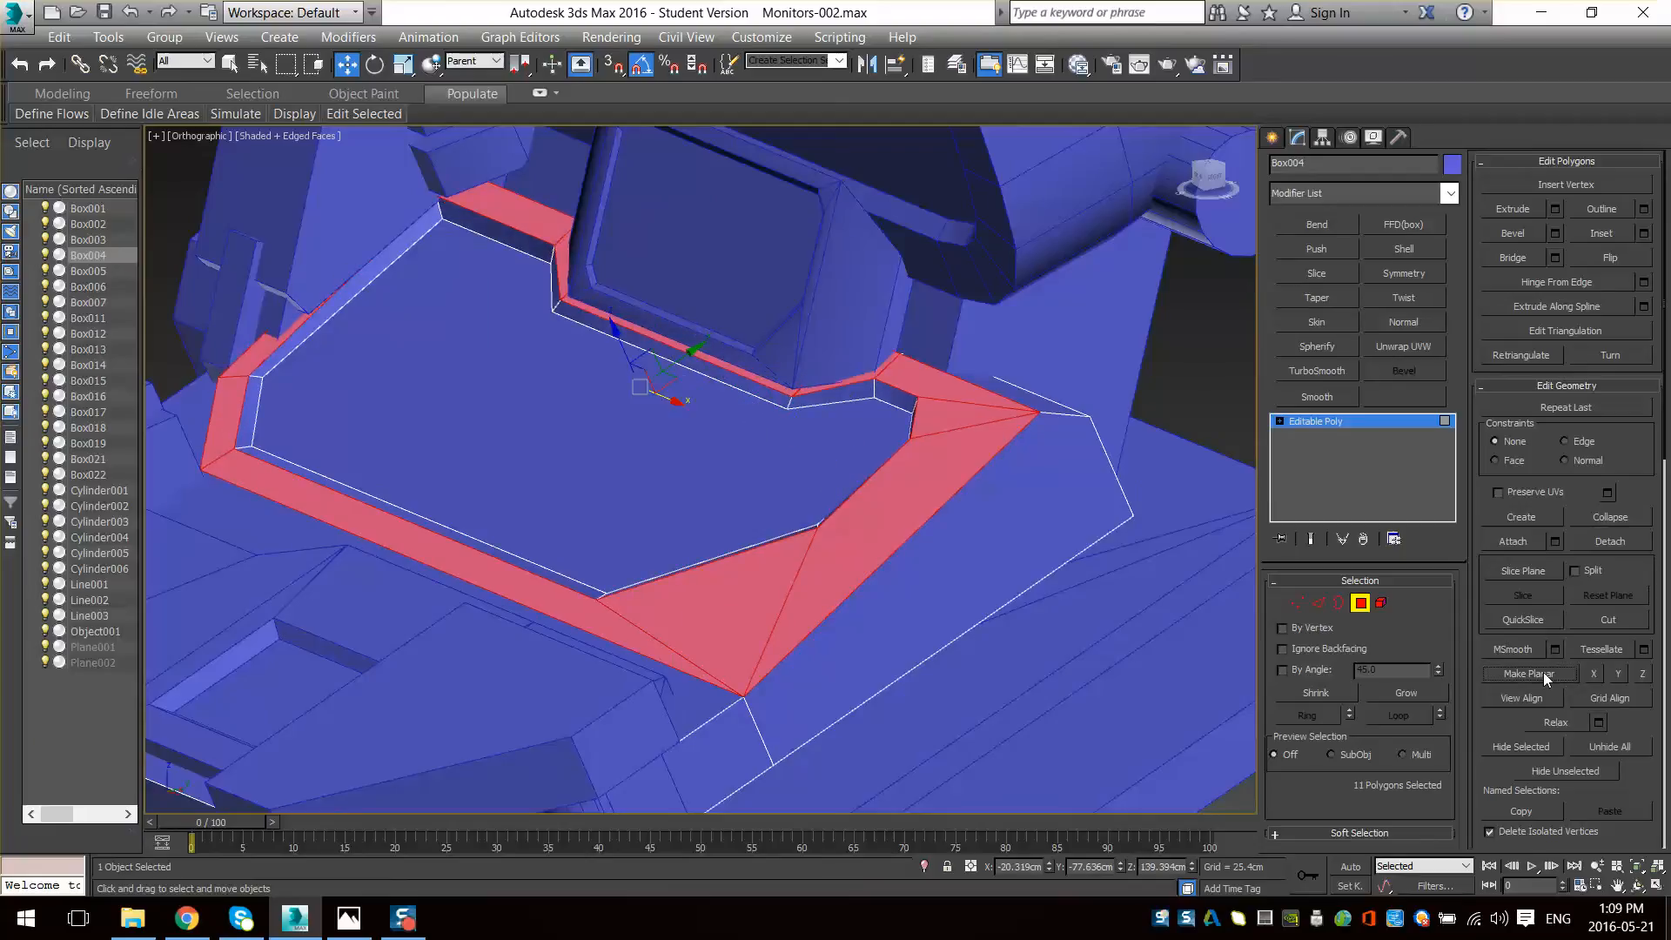
- Make the large recessed screen polygon of Box004 planar
{"action": "left_click", "coordinate": [502, 355]}
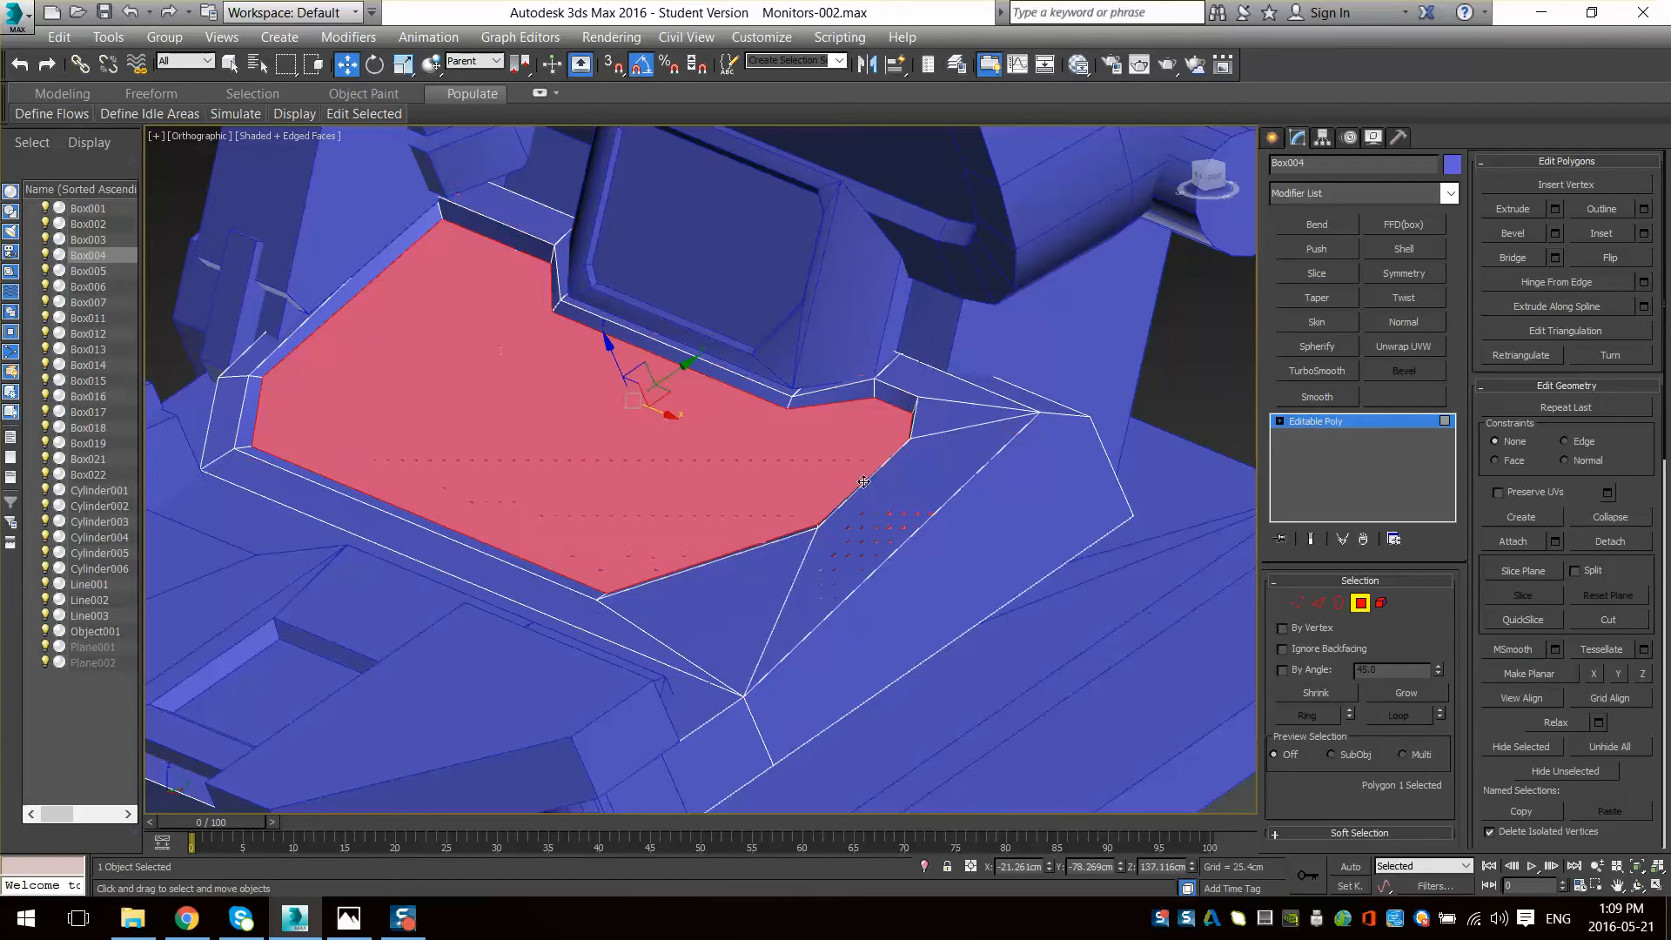
{"action": "left_click", "coordinate": [1530, 673]}
{"action": "middle_click_drag", "start_coordinate": [801, 602], "coordinate": [975, 492], "text": "alt"}
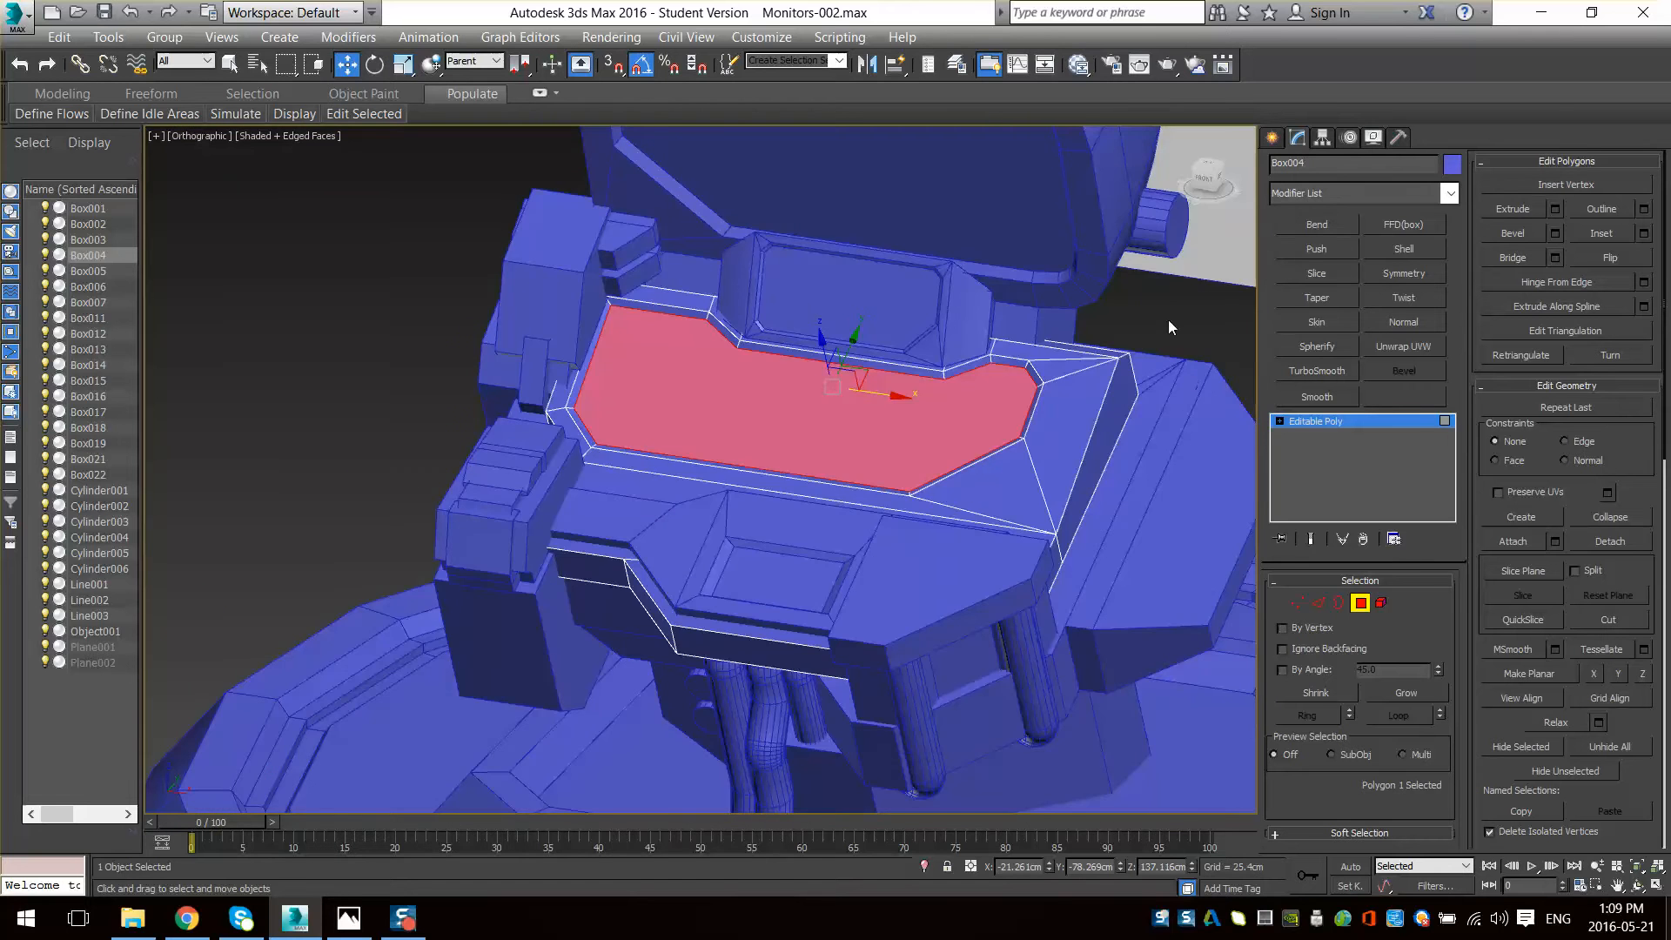
- Check the panel's shading without edged faces and undo the flattening of the recessed screen polygon
{"action": "left_click", "coordinate": [1168, 327]}
{"action": "middle_click_drag", "start_coordinate": [1122, 421], "coordinate": [973, 492]}
{"action": "key", "text": "F4"}
{"action": "scroll", "coordinate": [980, 493], "scroll_direction": "up", "scroll_amount": 3}
{"action": "scroll", "coordinate": [973, 493], "scroll_direction": "down", "scroll_amount": 4}
{"action": "scroll", "coordinate": [973, 493], "scroll_direction": "up", "scroll_amount": 4}
{"action": "mouse_move", "coordinate": [843, 355]}
{"action": "middle_mouse_down", "text": "alt"}
{"action": "mouse_move", "coordinate": [806, 302]}
{"action": "mouse_move", "coordinate": [1033, 556]}
{"action": "mouse_move", "coordinate": [1249, 494]}
{"action": "mouse_move", "coordinate": [1222, 469]}
{"action": "mouse_move", "coordinate": [1022, 488]}
{"action": "mouse_move", "coordinate": [1036, 493]}
{"action": "mouse_move", "coordinate": [1028, 560]}
{"action": "mouse_move", "coordinate": [1043, 551]}
{"action": "mouse_move", "coordinate": [801, 400]}
{"action": "mouse_move", "coordinate": [701, 488]}
{"action": "middle_mouse_up", "text": "alt"}
{"action": "scroll", "coordinate": [1033, 494], "scroll_direction": "down", "scroll_amount": 3}
{"action": "scroll", "coordinate": [1043, 552], "scroll_direction": "up", "scroll_amount": 5}
{"action": "key", "text": "ctrl+z"}
{"action": "key", "text": "ctrl+z"}
{"action": "key", "text": "ctrl+z"}
- Clear the polygon selection and examine the shading of the rim corners around the screen recess from several angles
{"action": "scroll", "coordinate": [922, 504], "scroll_direction": "down", "scroll_amount": 5}
{"action": "scroll", "coordinate": [902, 510], "scroll_direction": "up", "scroll_amount": 2}
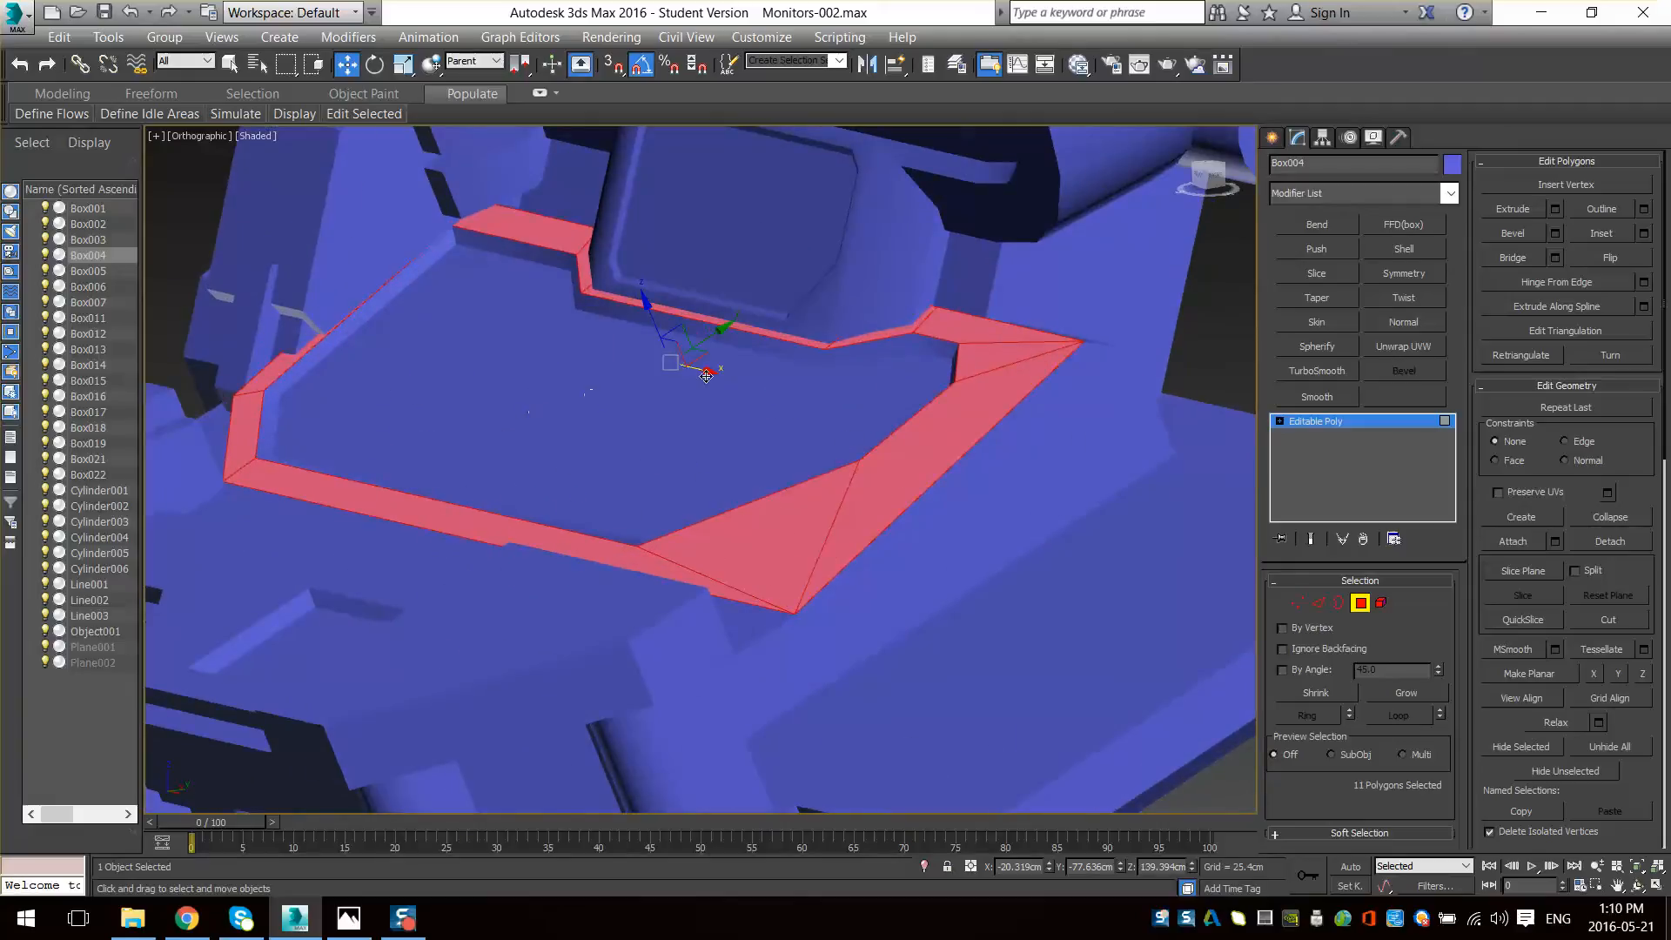
{"action": "scroll", "coordinate": [764, 613], "scroll_direction": "down", "scroll_amount": 2}
{"action": "scroll", "coordinate": [748, 504], "scroll_direction": "up", "scroll_amount": 2}
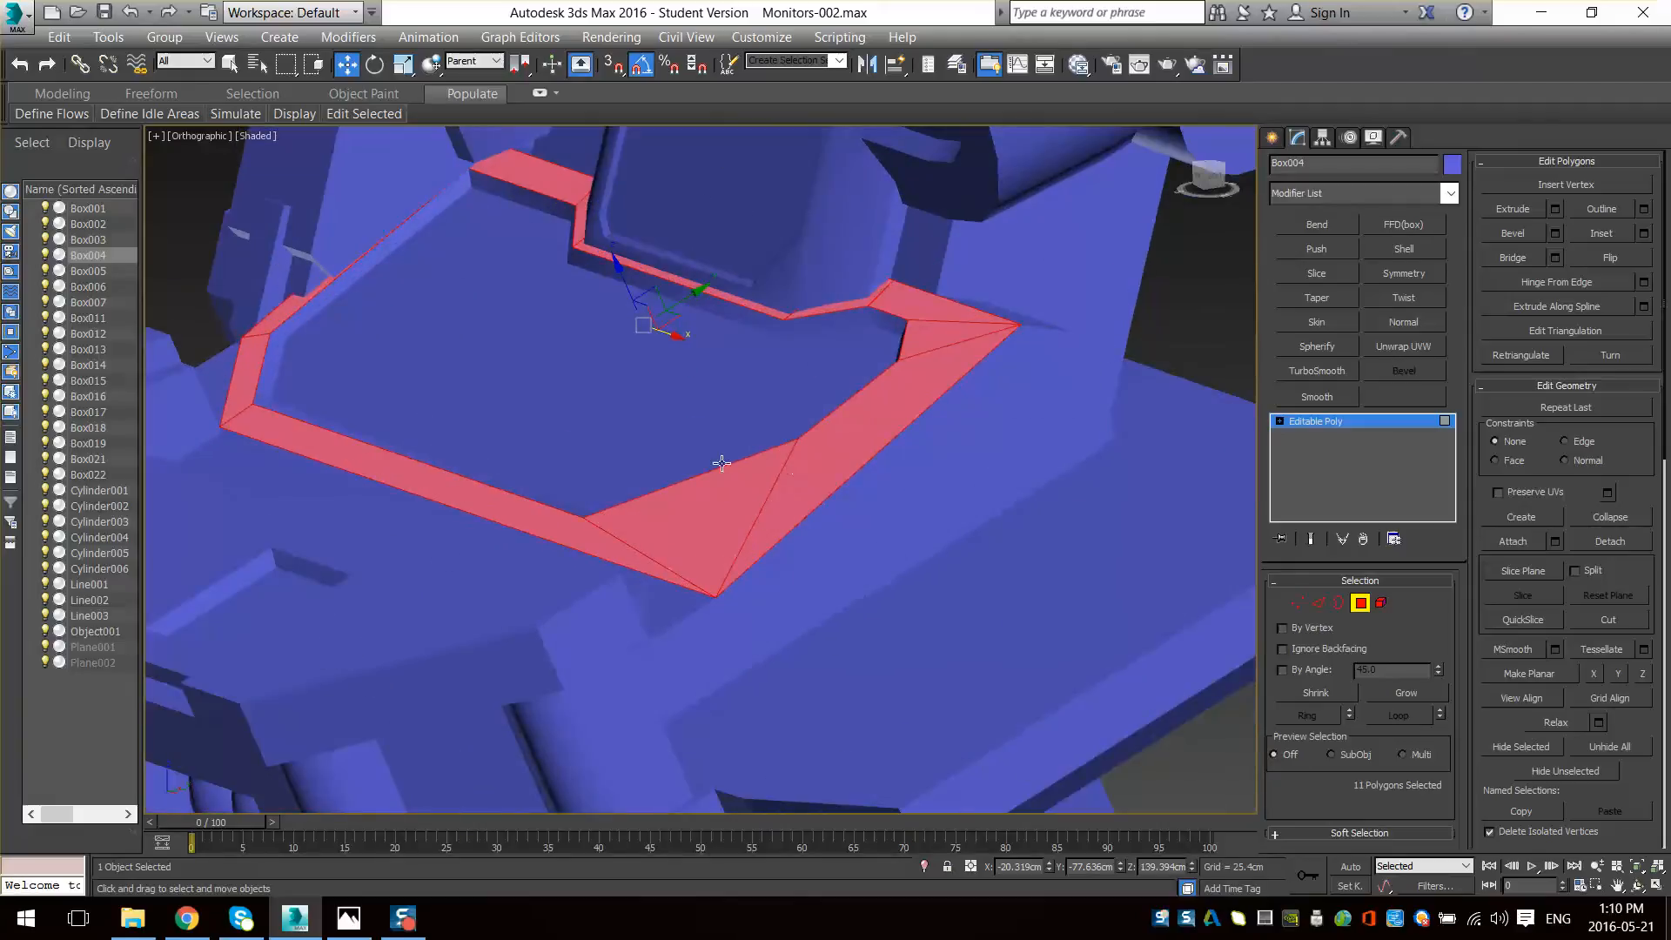
{"action": "scroll", "coordinate": [722, 463], "scroll_direction": "up", "scroll_amount": 2}
{"action": "scroll", "coordinate": [797, 483], "scroll_direction": "down", "scroll_amount": 1}
{"action": "key", "text": "F4"}
{"action": "scroll", "coordinate": [919, 437], "scroll_direction": "down", "scroll_amount": 1}
{"action": "scroll", "coordinate": [1003, 383], "scroll_direction": "down", "scroll_amount": 2}
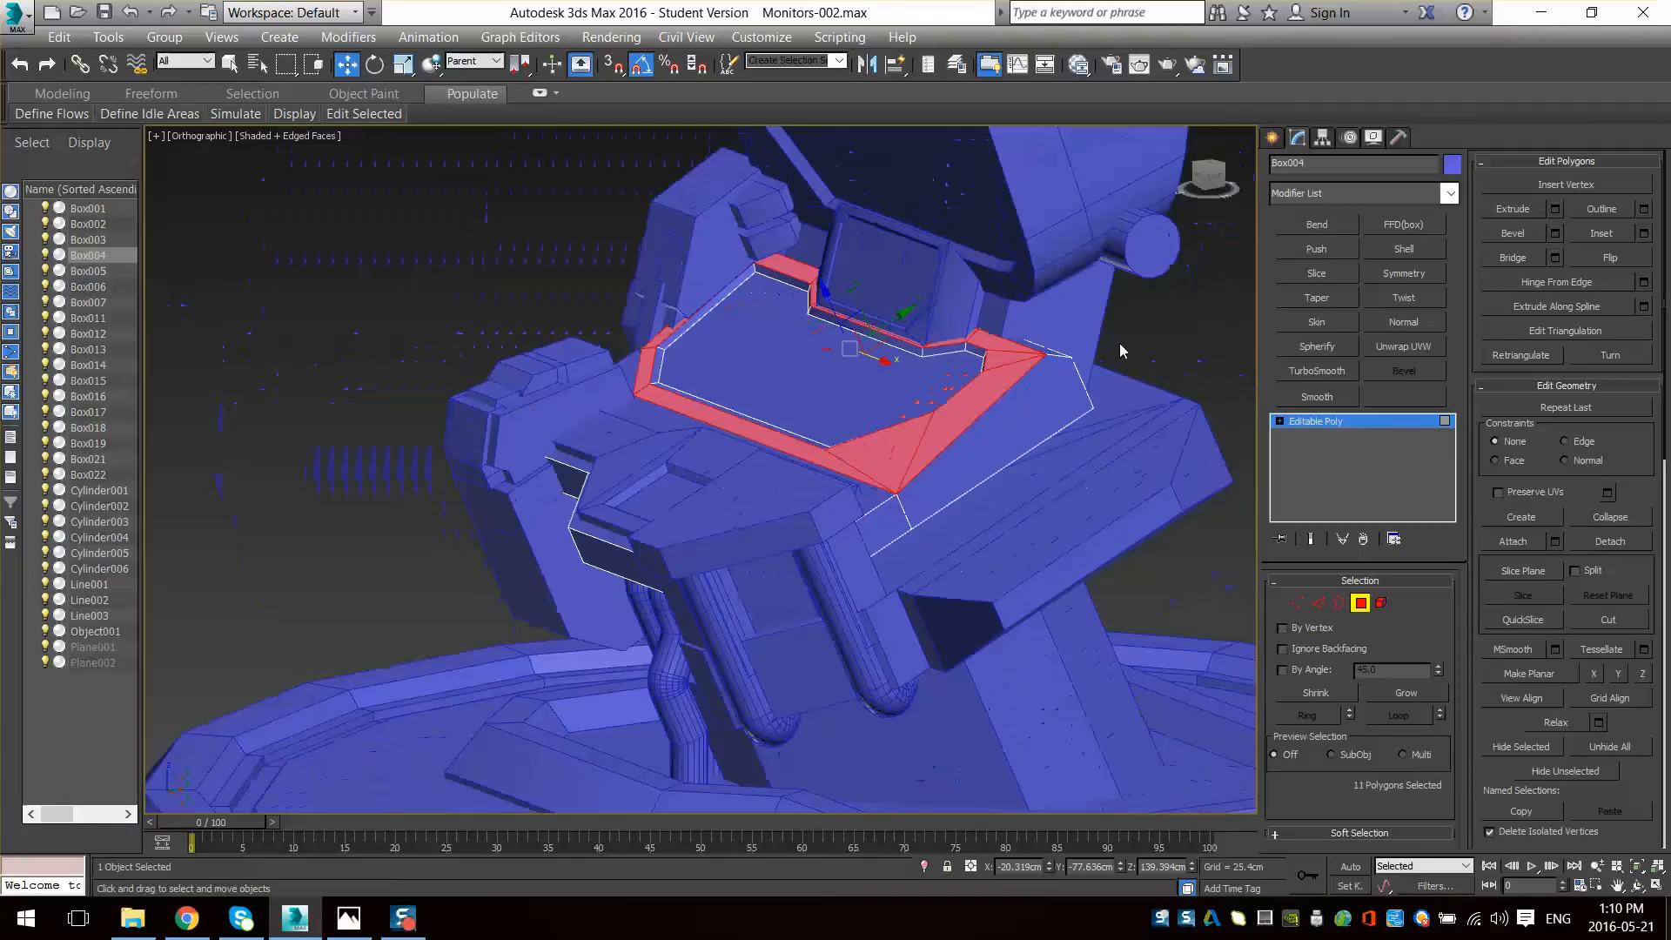
{"action": "left_click", "coordinate": [1120, 345]}
{"action": "scroll", "coordinate": [1006, 381], "scroll_direction": "up", "scroll_amount": 3}
{"action": "key", "text": "F4"}
{"action": "scroll", "coordinate": [825, 501], "scroll_direction": "down", "scroll_amount": 2}
{"action": "middle_click_drag", "start_coordinate": [745, 519], "coordinate": [714, 622], "text": "alt"}
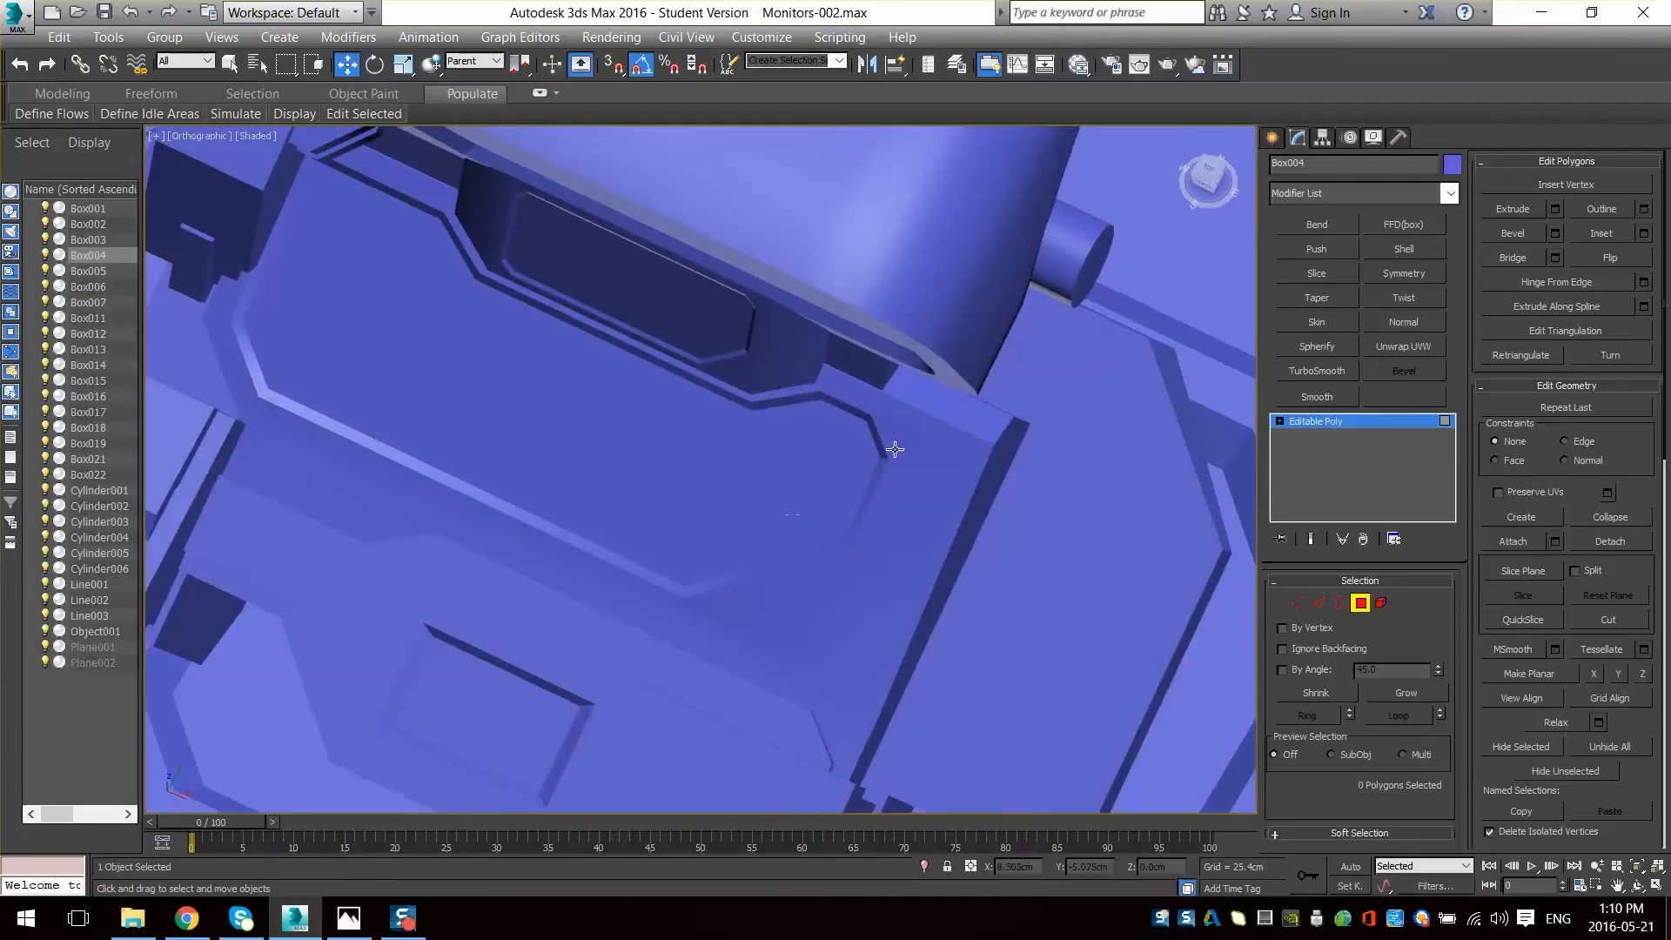
{"action": "middle_click_drag", "start_coordinate": [854, 496], "coordinate": [1033, 381], "text": "alt"}
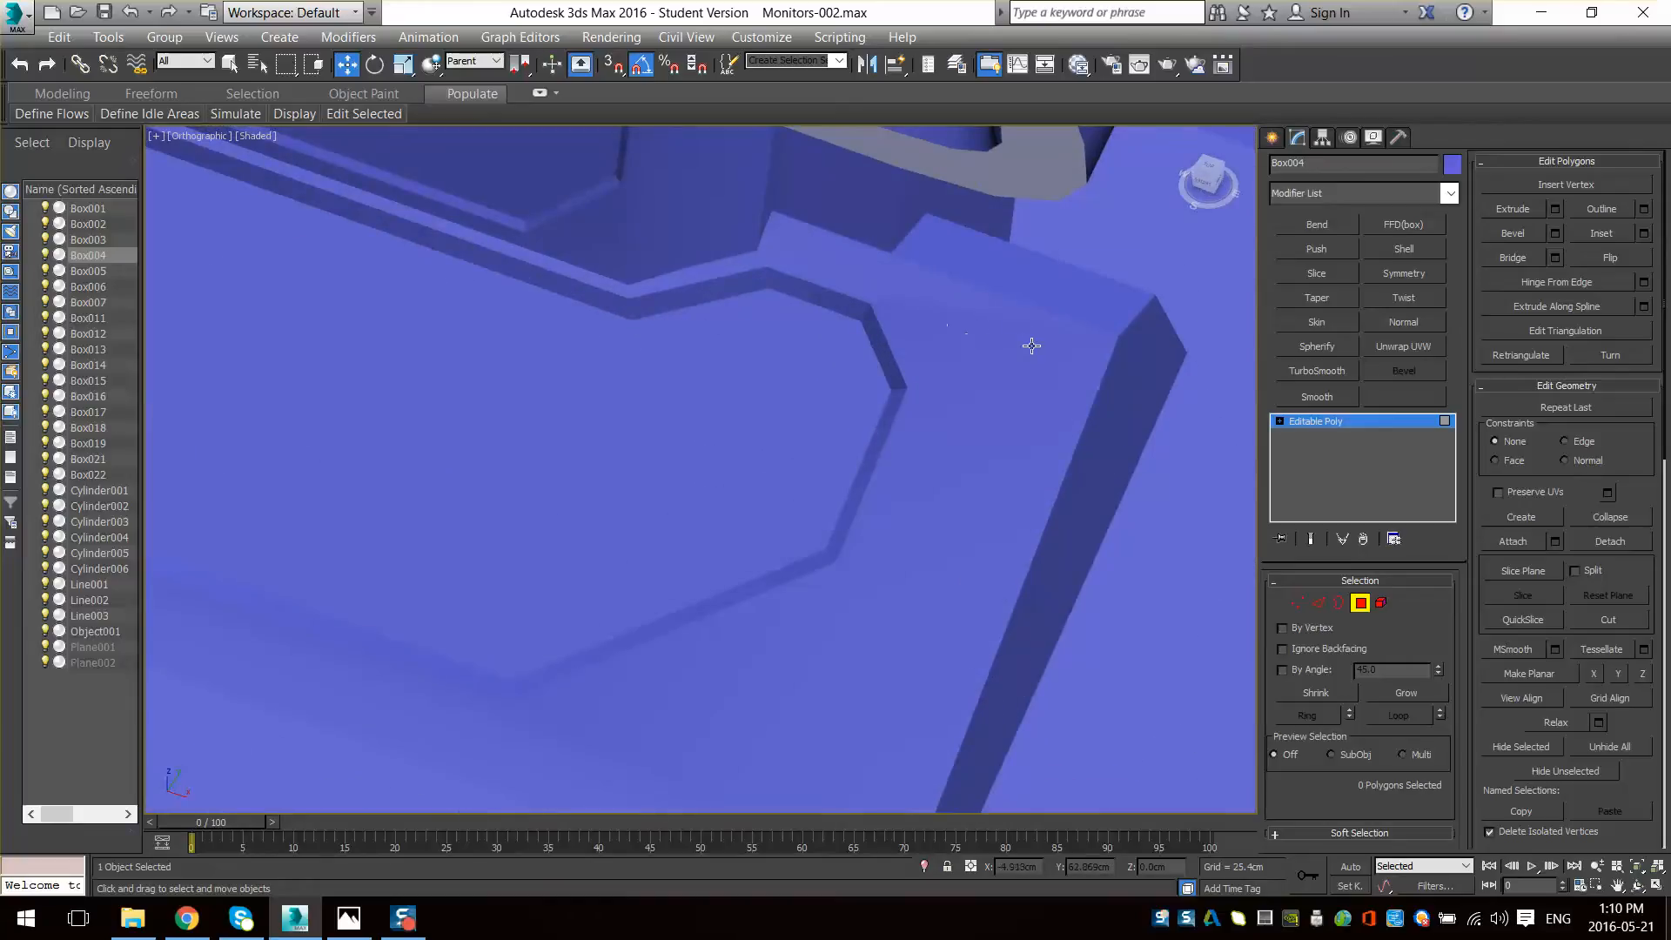
{"action": "middle_click_drag", "start_coordinate": [1032, 345], "coordinate": [816, 373], "text": "alt"}
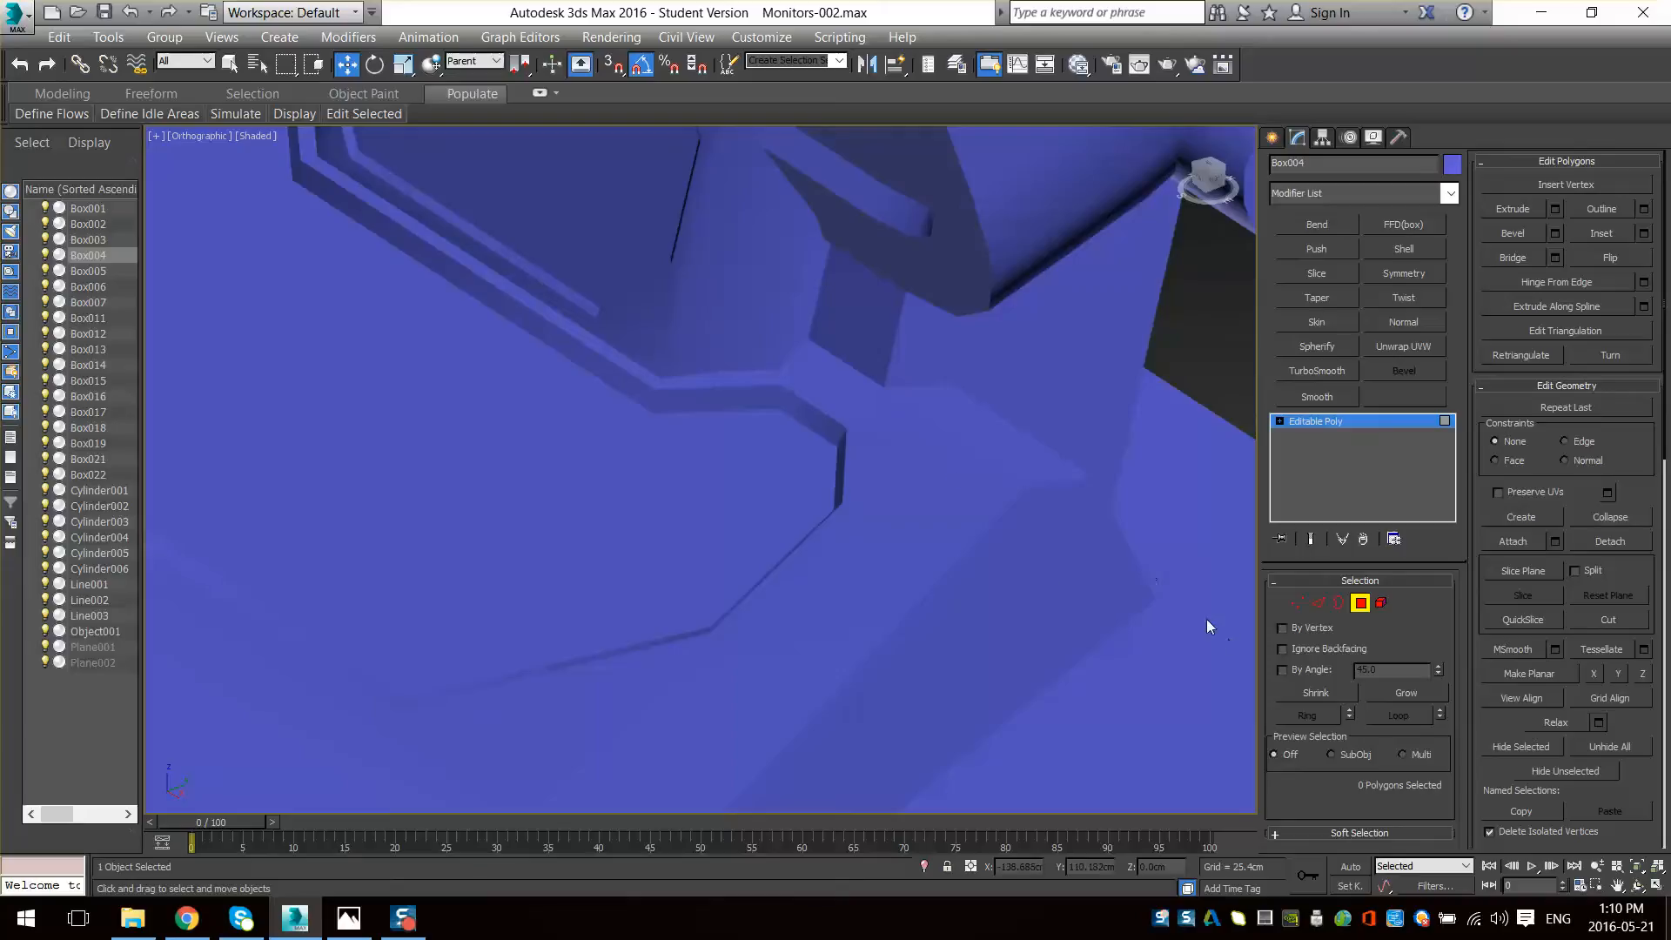
- Select Box004's rim polygons around the wide pointed corner of the screen recess and along its two long sides
{"action": "middle_click_drag", "start_coordinate": [1070, 583], "coordinate": [1172, 462]}
{"action": "left_click", "coordinate": [982, 346]}
{"action": "left_click", "coordinate": [910, 284], "text": "ctrl"}
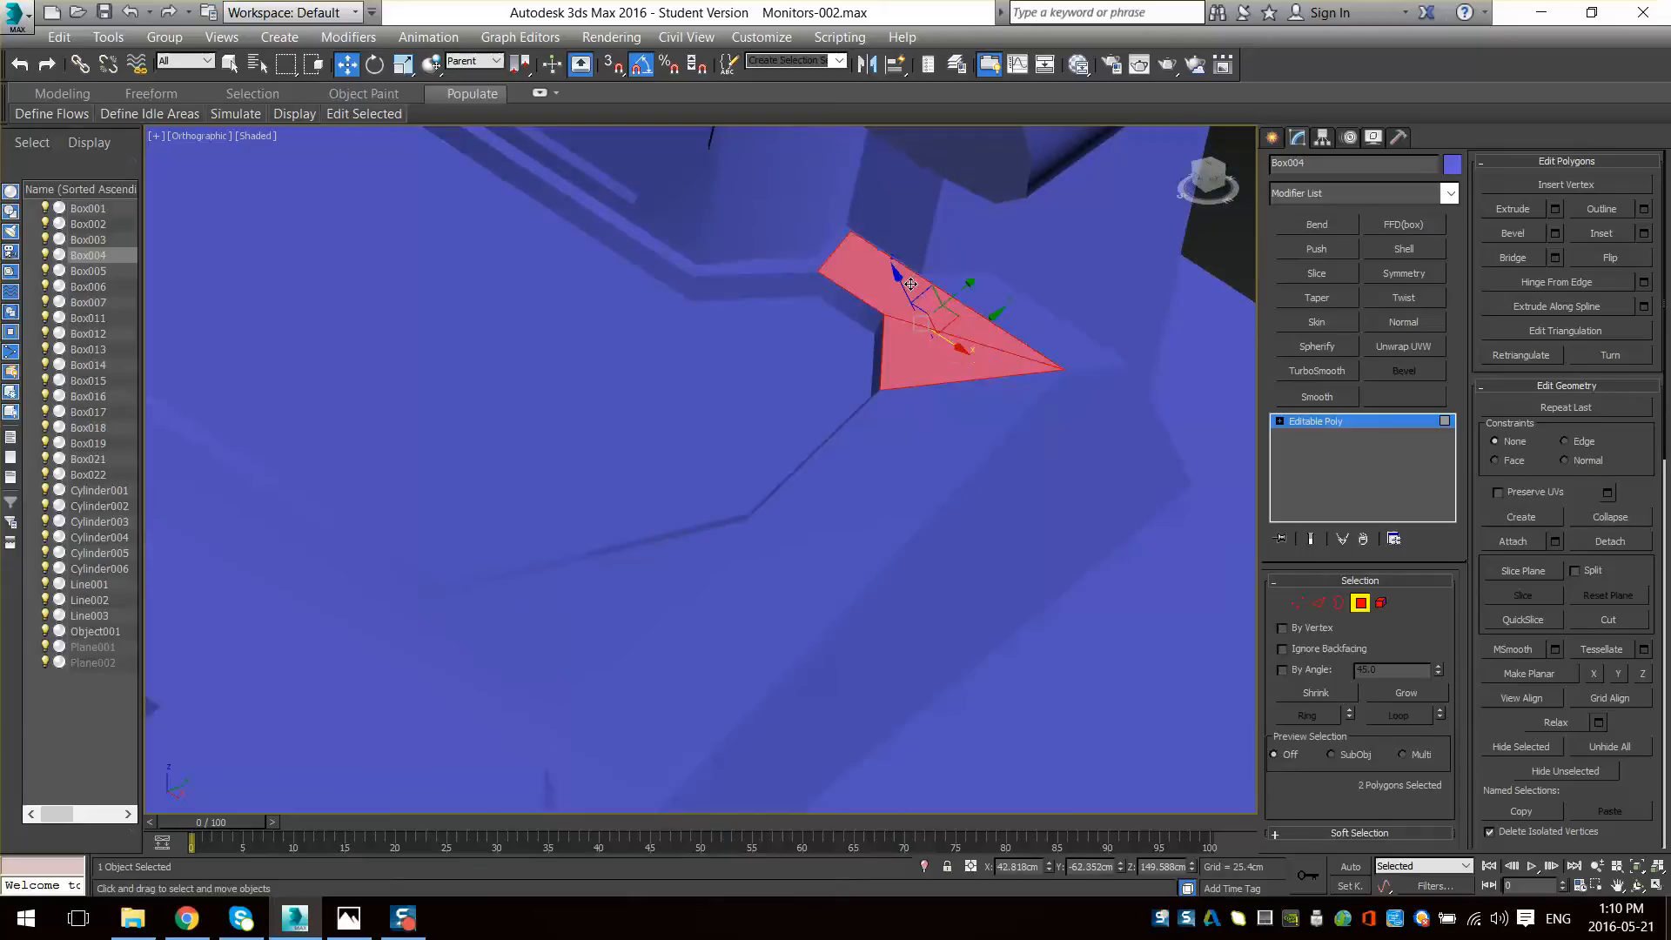
{"action": "left_click", "coordinate": [754, 261], "text": "ctrl"}
{"action": "left_click", "coordinate": [684, 268], "text": "ctrl"}
{"action": "left_click", "coordinate": [893, 513], "text": "ctrl"}
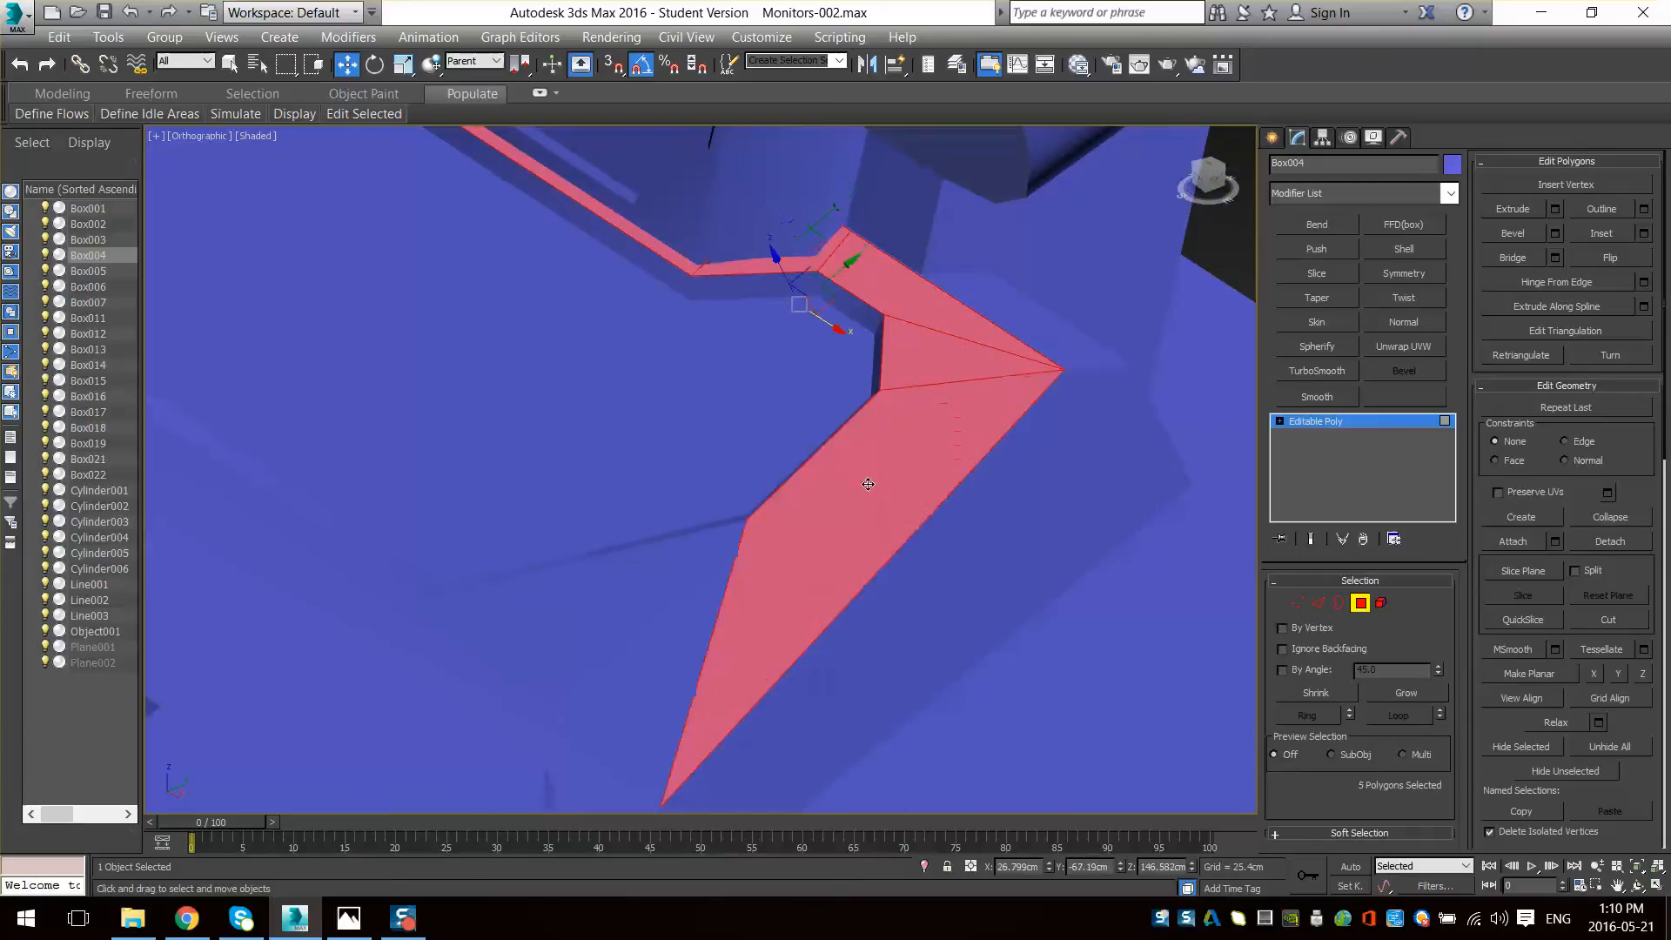
{"action": "left_click", "coordinate": [710, 596], "text": "ctrl"}
{"action": "middle_click_drag", "start_coordinate": [424, 596], "coordinate": [755, 651]}
{"action": "left_click", "coordinate": [675, 610], "text": "ctrl"}
- Add the remaining rim polygons at the recess's opposite end and upper edge to the selection, eleven in all
{"action": "middle_click_drag", "start_coordinate": [459, 384], "coordinate": [716, 678]}
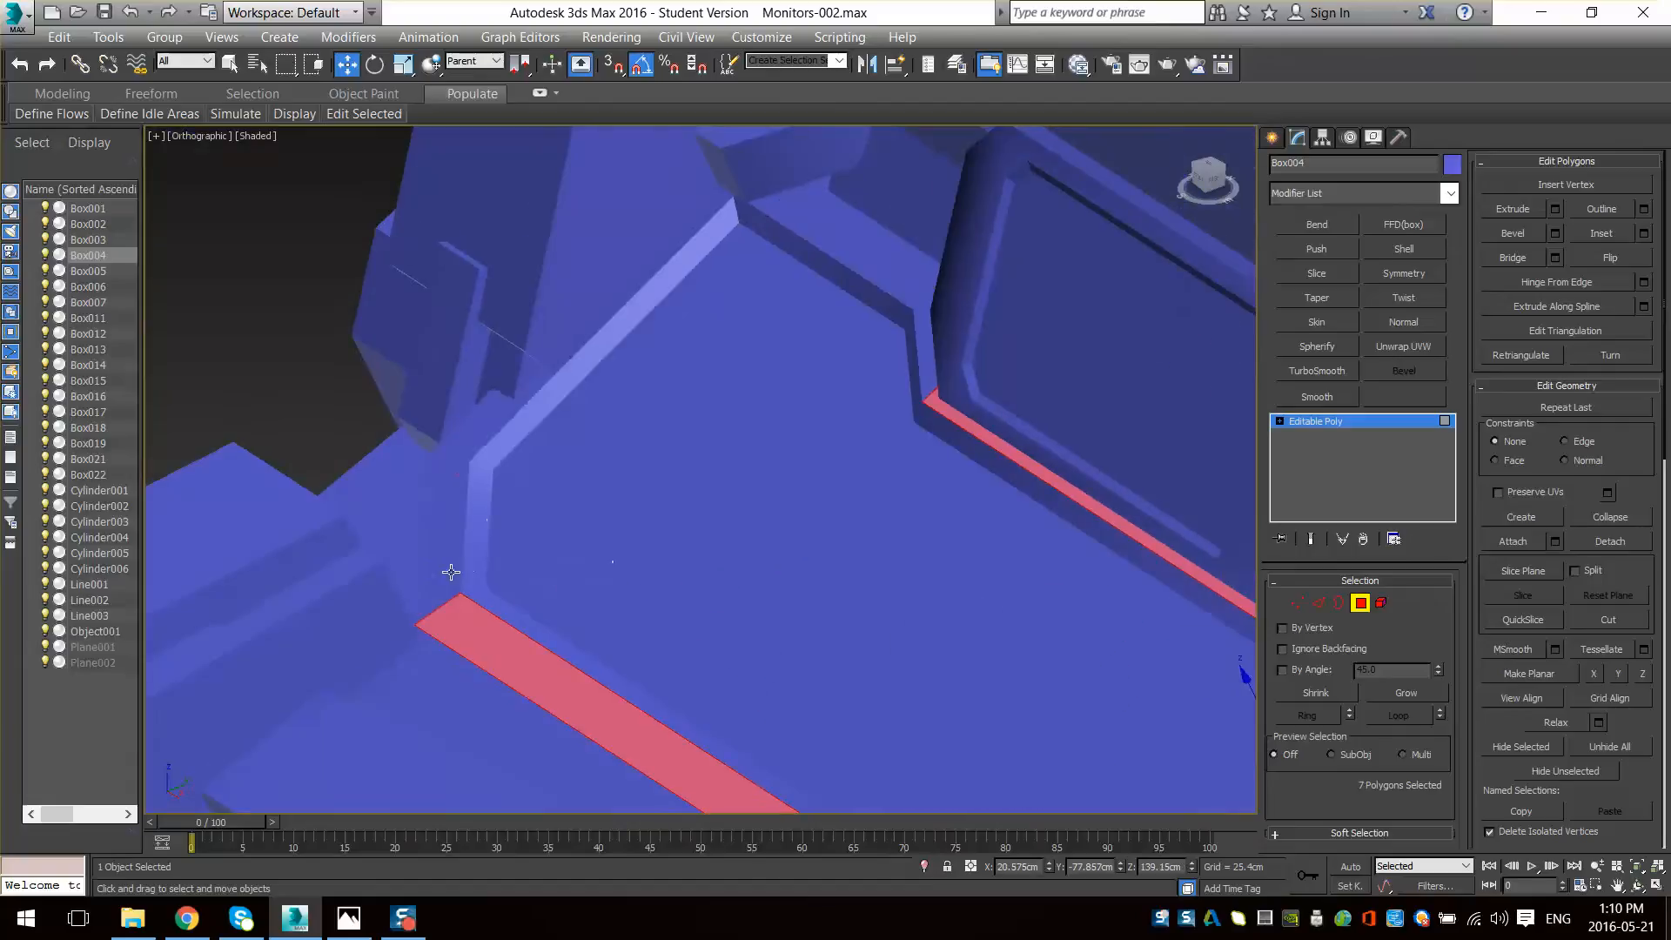
{"action": "left_click", "coordinate": [452, 570], "text": "ctrl"}
{"action": "left_click", "coordinate": [472, 439], "text": "ctrl"}
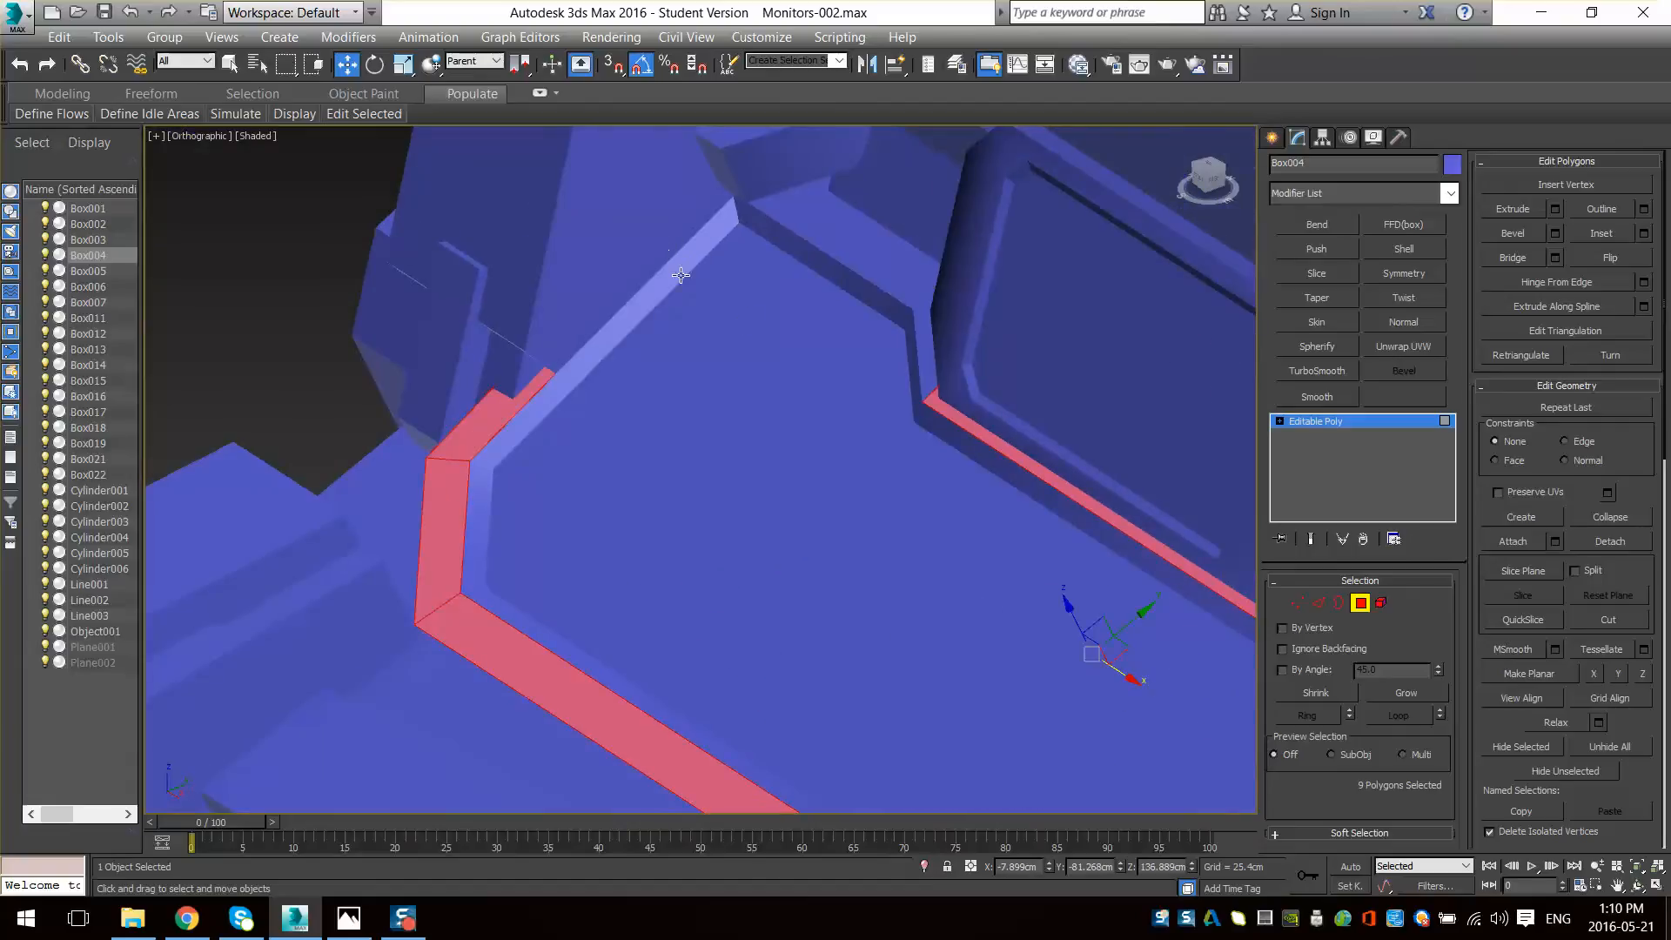
{"action": "middle_click_drag", "start_coordinate": [747, 318], "coordinate": [749, 332], "text": "alt"}
{"action": "key", "text": "ctrl+z"}
{"action": "left_click", "coordinate": [724, 235], "text": "ctrl"}
{"action": "left_click", "coordinate": [807, 341], "text": "ctrl"}
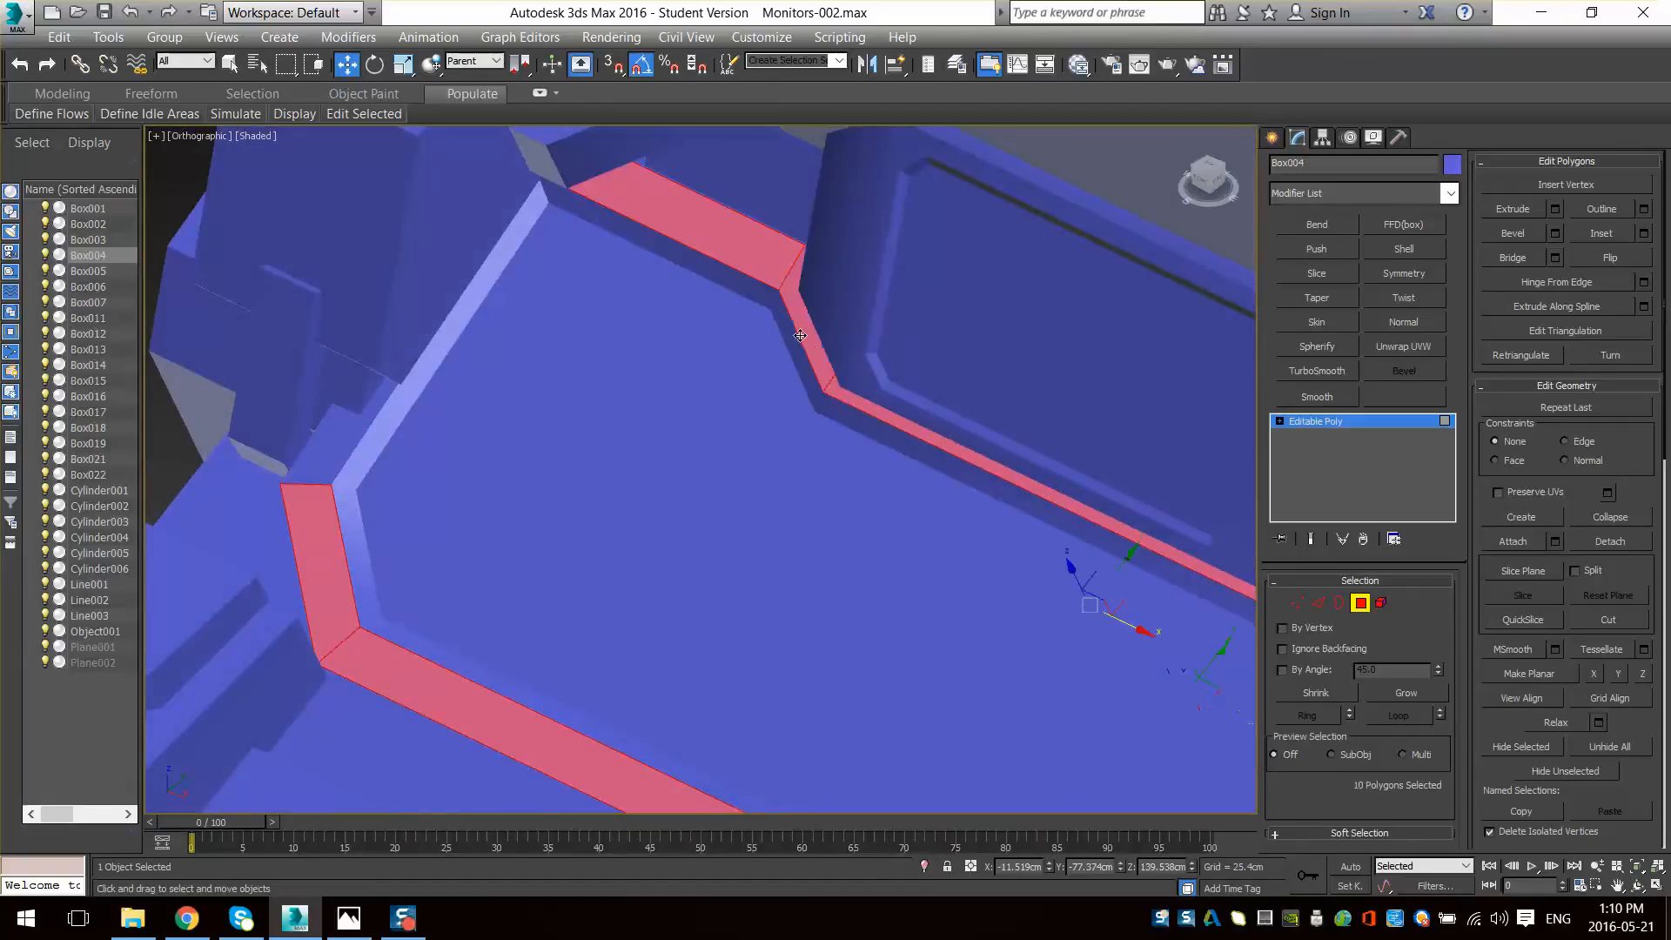
{"action": "middle_click_drag", "start_coordinate": [342, 443], "coordinate": [538, 442]}
{"action": "left_click", "coordinate": [524, 444], "text": "ctrl"}
{"action": "key", "text": "F3"}
{"action": "middle_click_drag", "start_coordinate": [865, 478], "coordinate": [711, 227]}
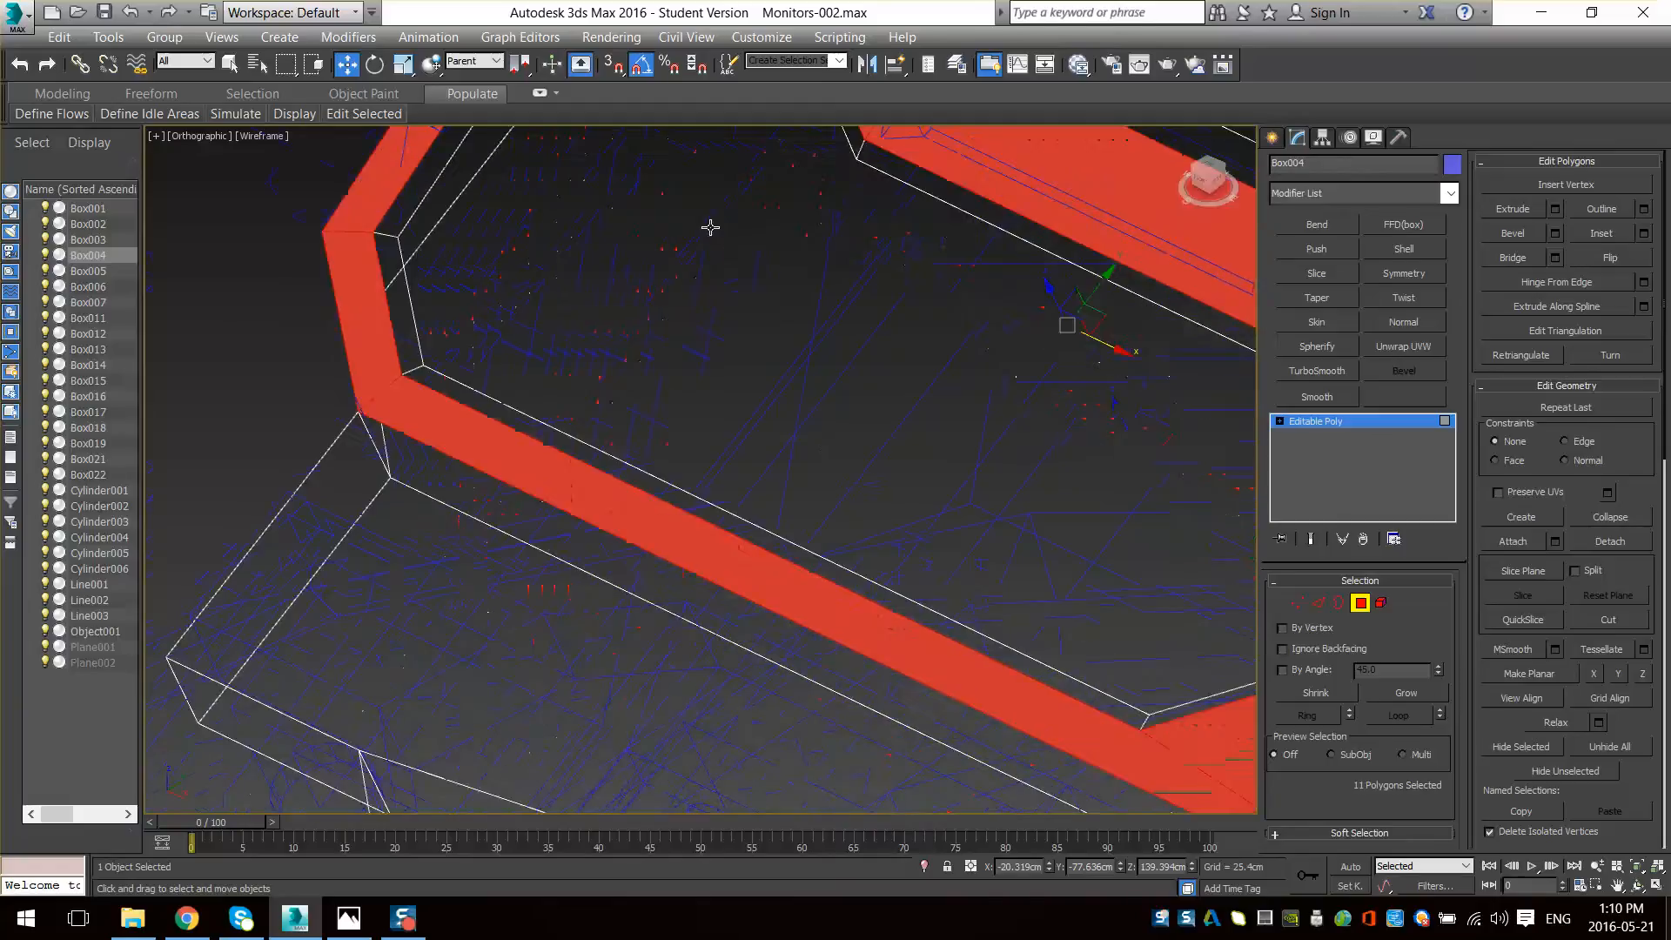
- Make the selected ring of rim polygons around the screen recess planar
{"action": "scroll", "coordinate": [710, 227], "scroll_direction": "down", "scroll_amount": 3}
{"action": "key", "text": "F3"}
{"action": "scroll", "coordinate": [869, 493], "scroll_direction": "up", "scroll_amount": 2}
{"action": "scroll", "coordinate": [691, 305], "scroll_direction": "down", "scroll_amount": 2}
{"action": "middle_click_drag", "start_coordinate": [690, 306], "coordinate": [668, 437], "text": "alt"}
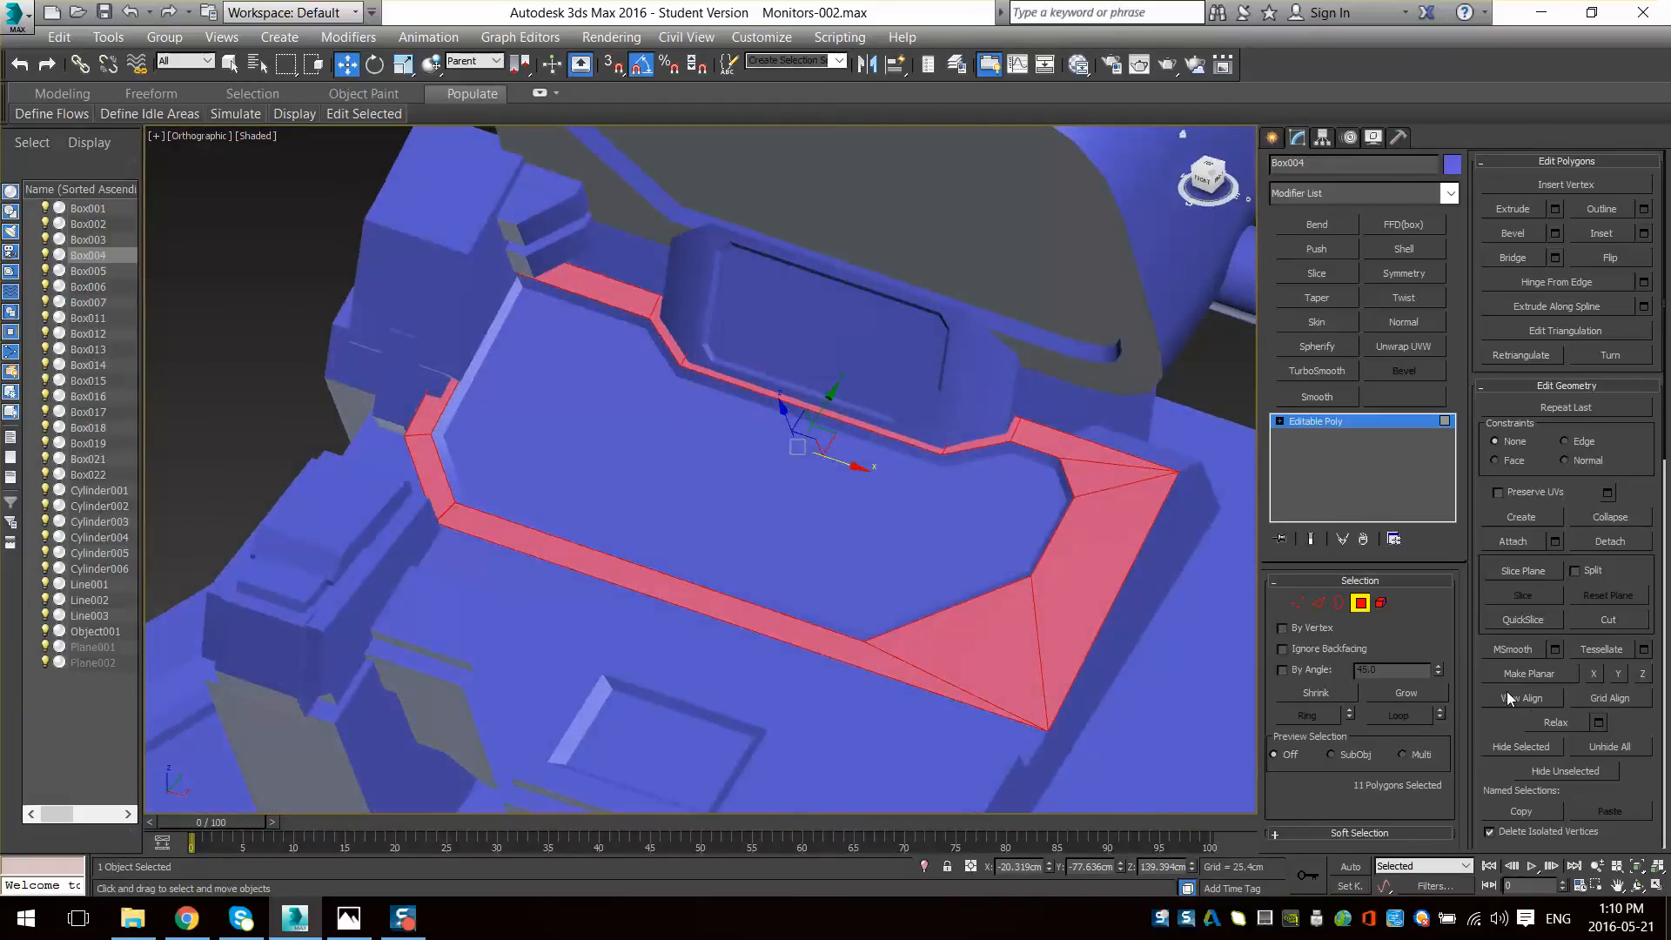
{"action": "scroll", "coordinate": [1076, 545], "scroll_direction": "up", "scroll_amount": 3}
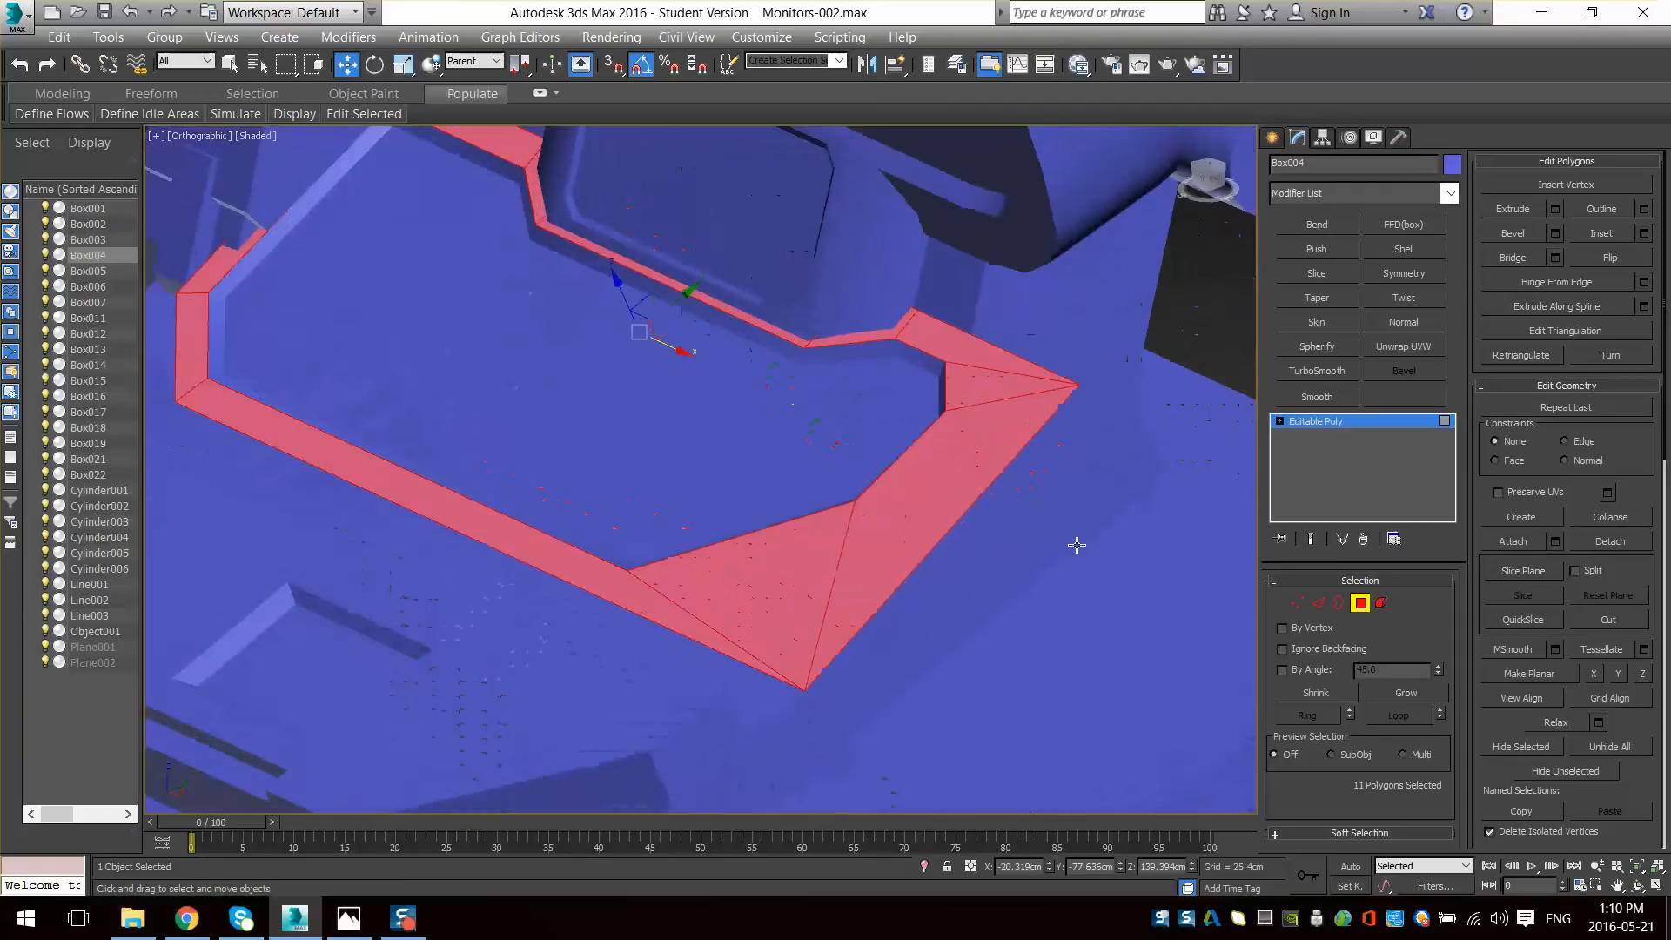
{"action": "left_click", "coordinate": [1530, 674]}
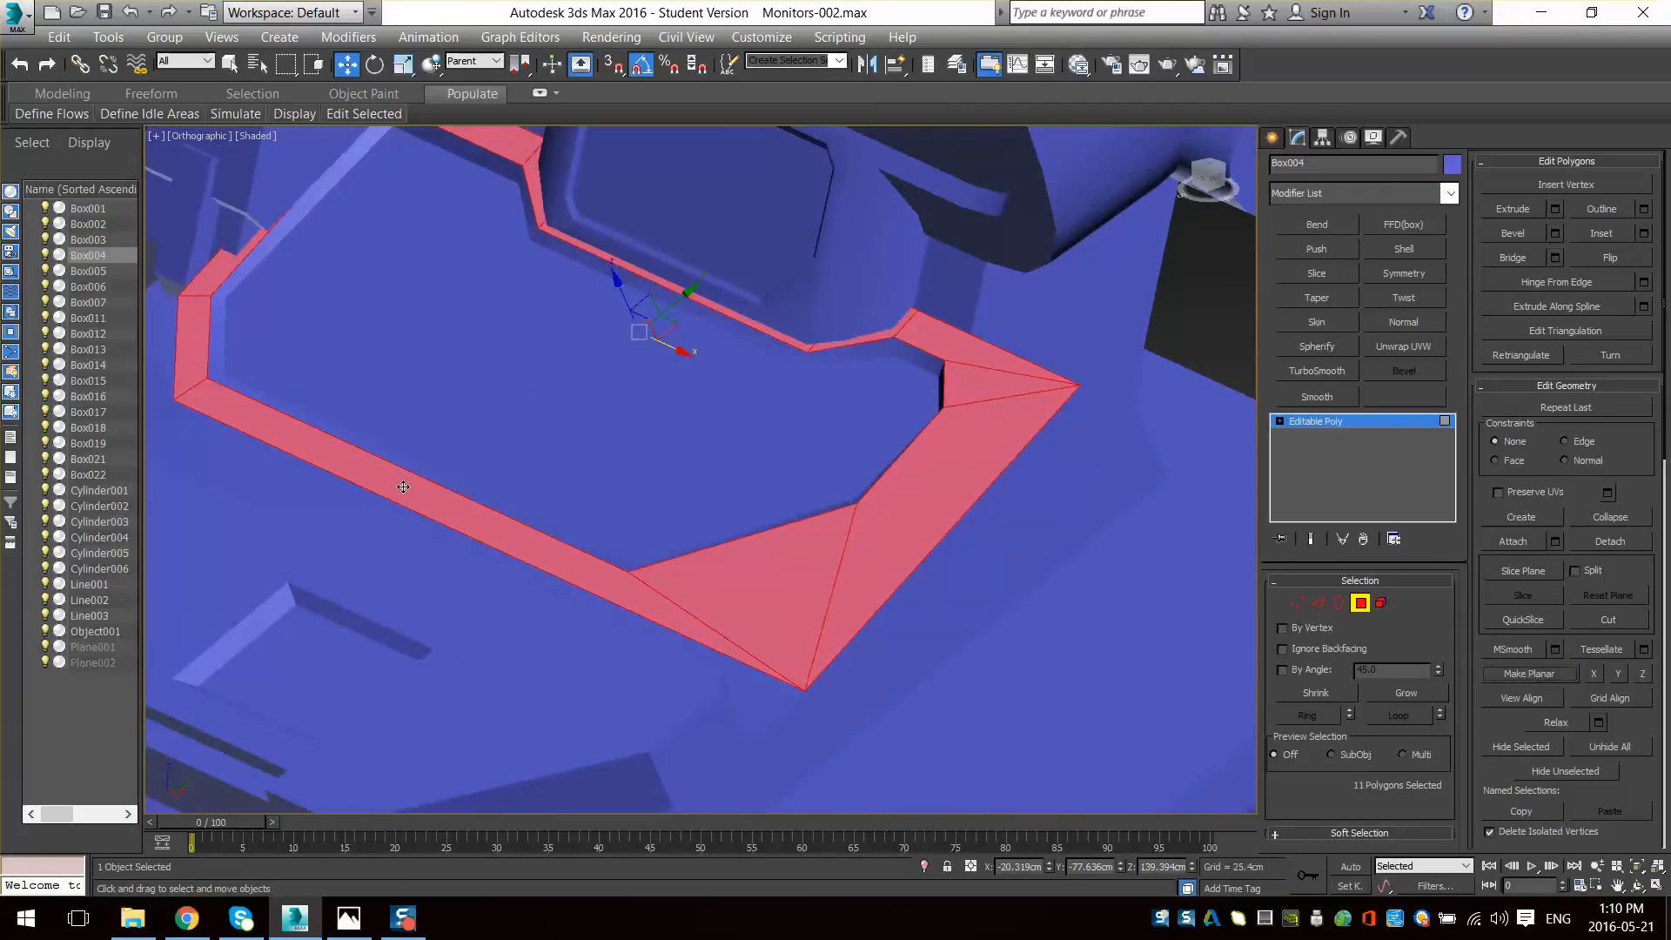
- Select the large recessed screen polygon of Box004 and make it planar
{"action": "left_click", "coordinate": [582, 382]}
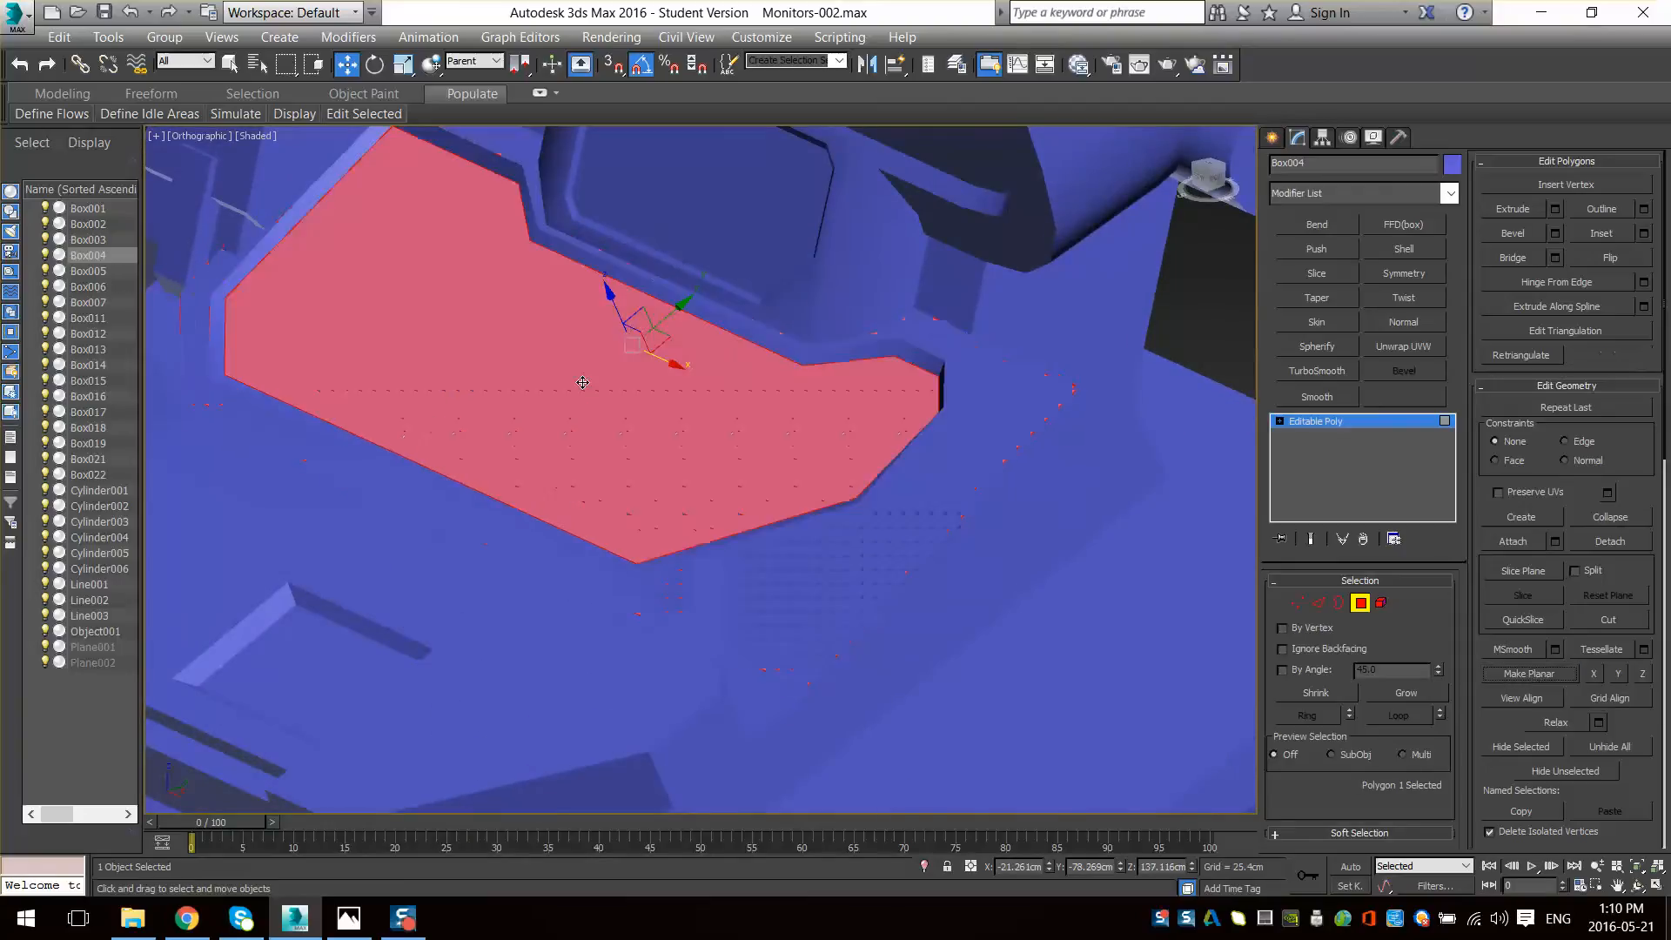
{"action": "left_click", "coordinate": [1544, 672]}
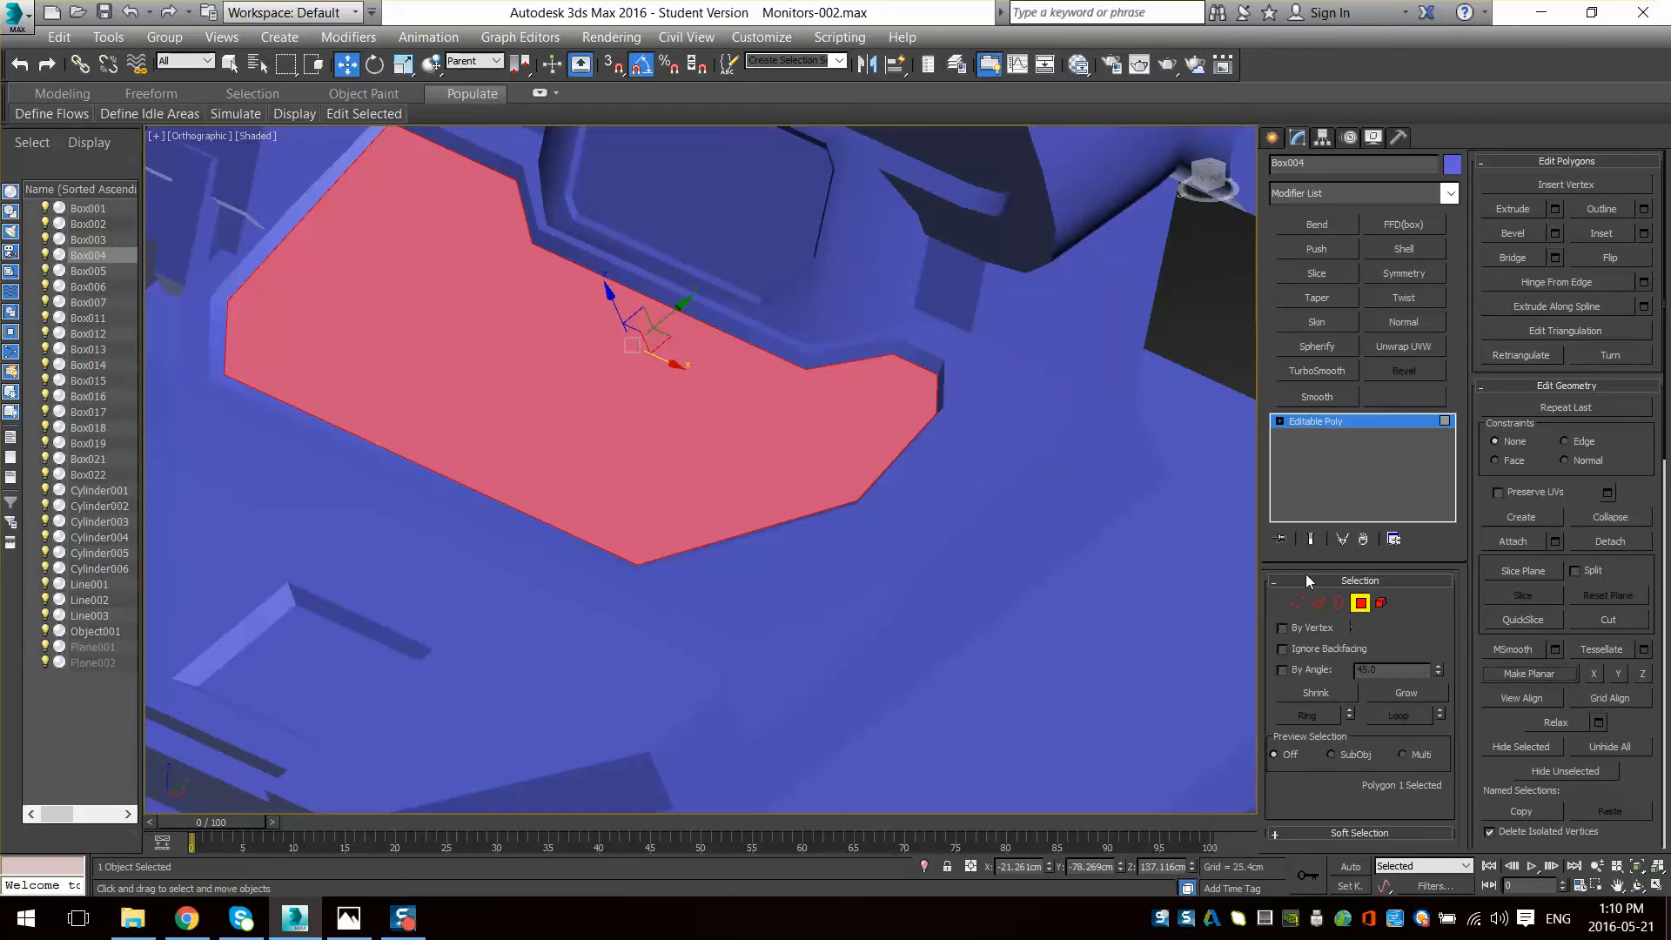
{"action": "middle_click_drag", "start_coordinate": [931, 457], "coordinate": [993, 442], "text": "alt"}
{"action": "middle_click_drag", "start_coordinate": [976, 459], "coordinate": [802, 677], "text": "alt"}
- Leave polygon editing and examine the panel's edges and shading with and without edged faces
{"action": "left_click", "coordinate": [1363, 600]}
{"action": "scroll", "coordinate": [1003, 636], "scroll_direction": "up", "scroll_amount": 2}
{"action": "key", "text": "F4"}
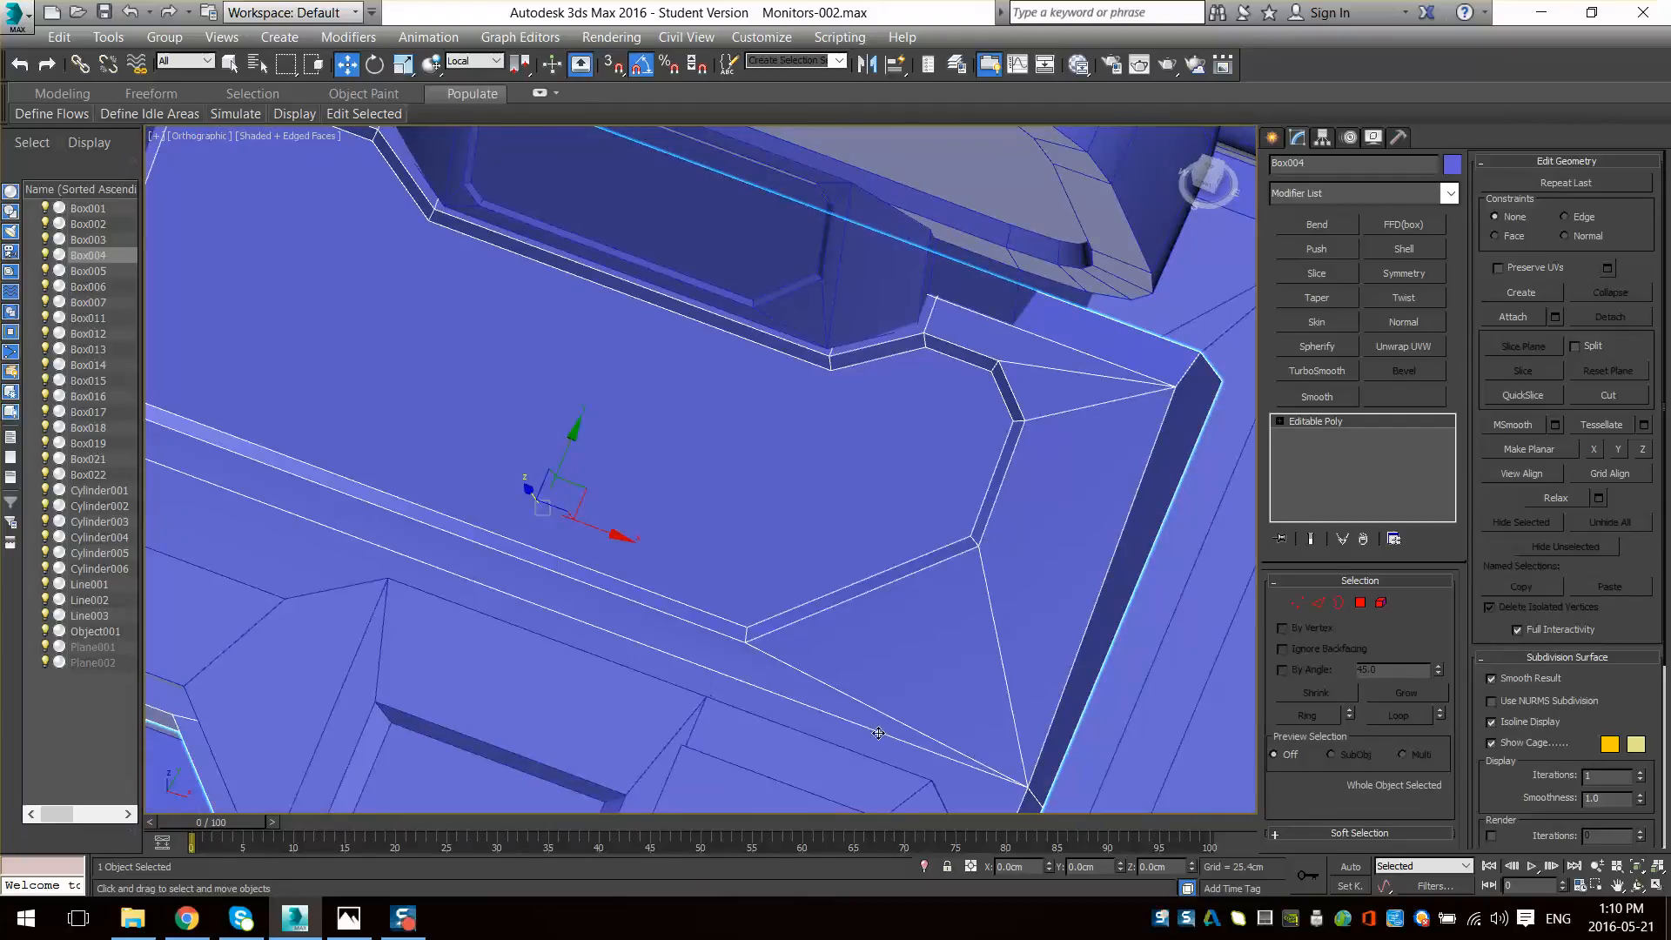
{"action": "key", "text": "F4"}
{"action": "mouse_move", "coordinate": [888, 745]}
{"action": "middle_mouse_down", "text": "alt"}
{"action": "mouse_move", "coordinate": [988, 668]}
{"action": "mouse_move", "coordinate": [918, 678]}
{"action": "mouse_move", "coordinate": [896, 642]}
{"action": "mouse_move", "coordinate": [971, 488]}
{"action": "middle_mouse_up", "text": "alt"}
{"action": "scroll", "coordinate": [984, 679], "scroll_direction": "down", "scroll_amount": 2}
{"action": "scroll", "coordinate": [895, 609], "scroll_direction": "up", "scroll_amount": 2}
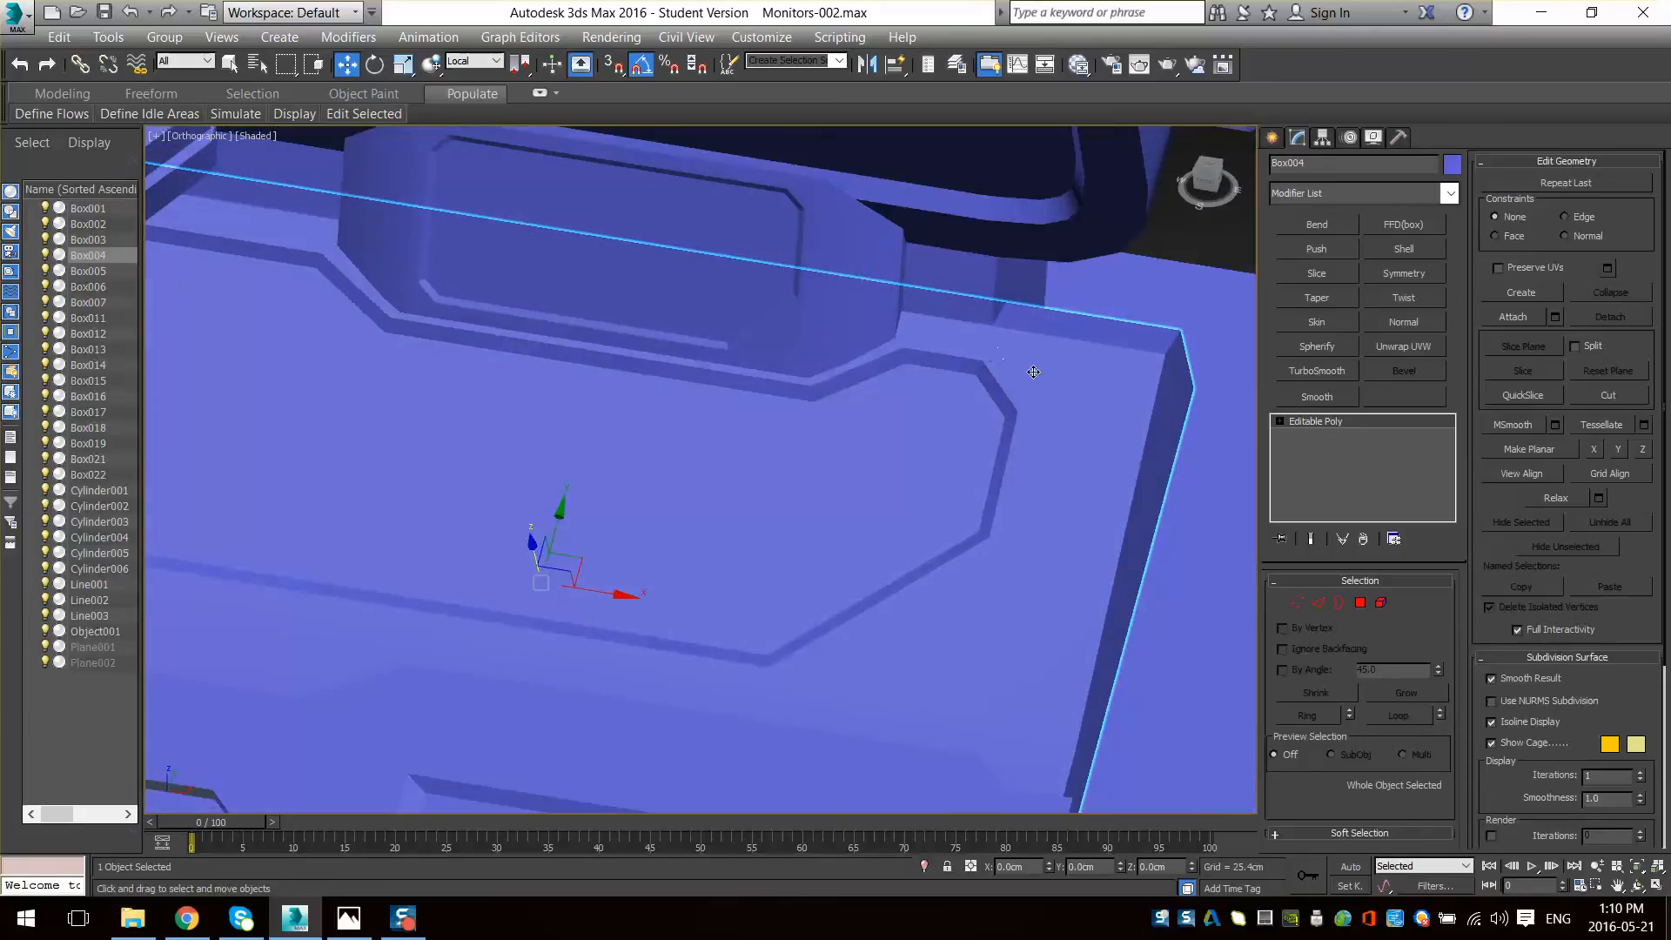
{"action": "middle_click_drag", "start_coordinate": [969, 363], "coordinate": [945, 491], "text": "alt"}
- Apply a Smooth modifier to the small screen frame Object001 and convert it to an Editable Poly
{"action": "left_click", "coordinate": [910, 361]}
{"action": "scroll", "coordinate": [993, 526], "scroll_direction": "down", "scroll_amount": 2}
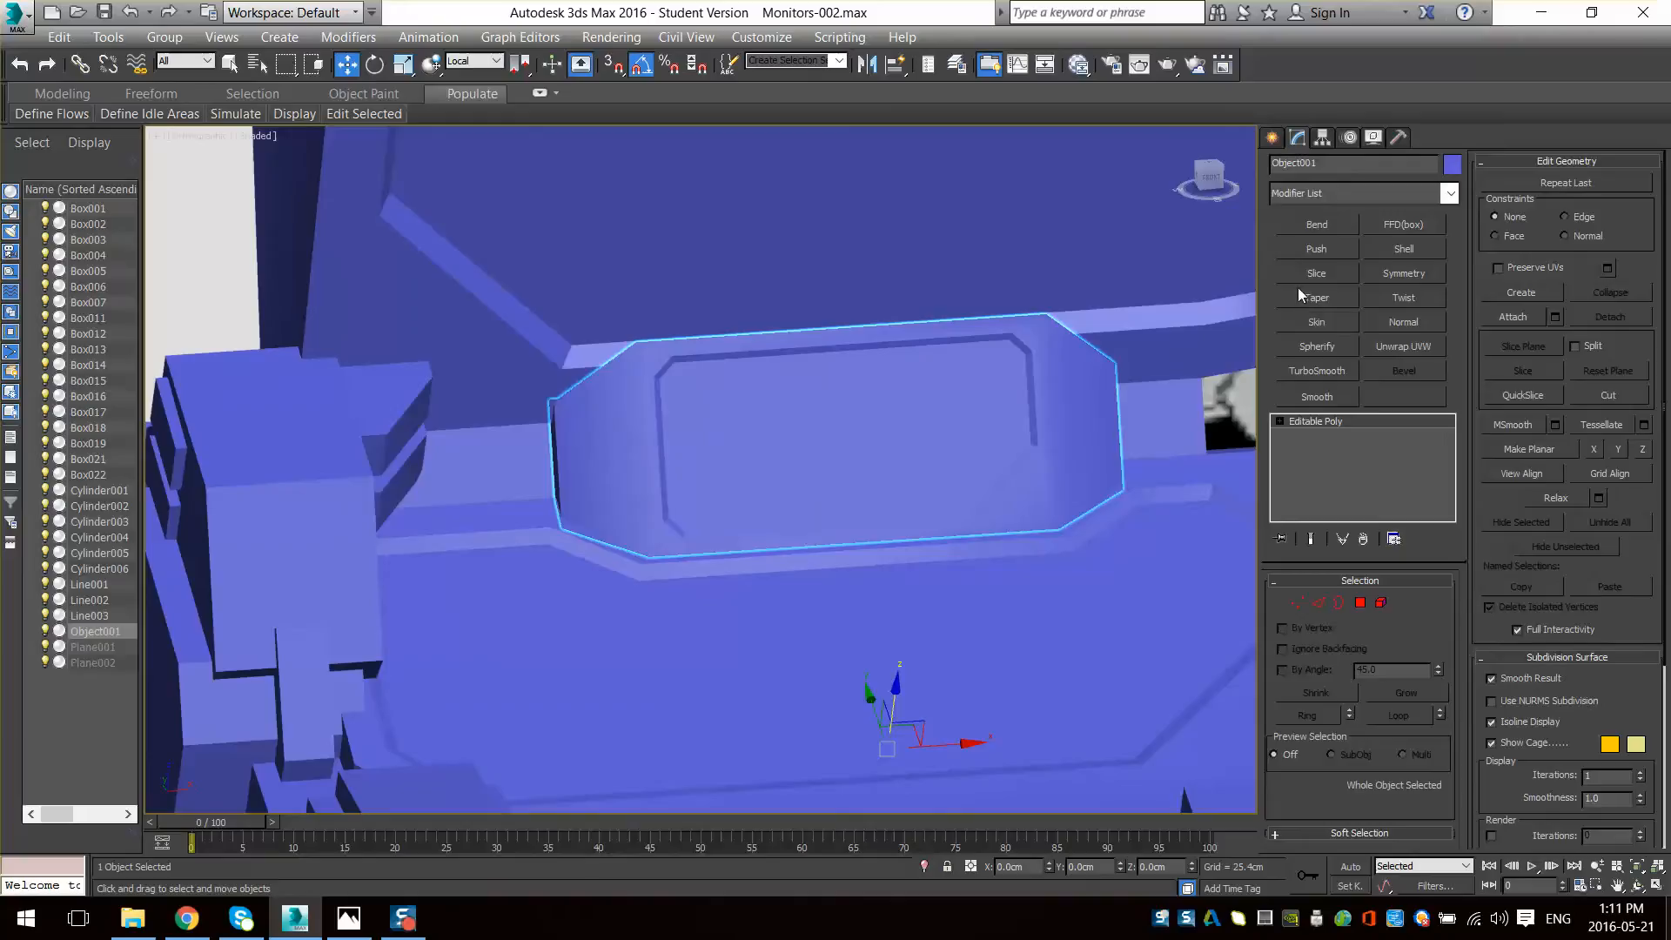
{"action": "left_click", "coordinate": [1317, 396]}
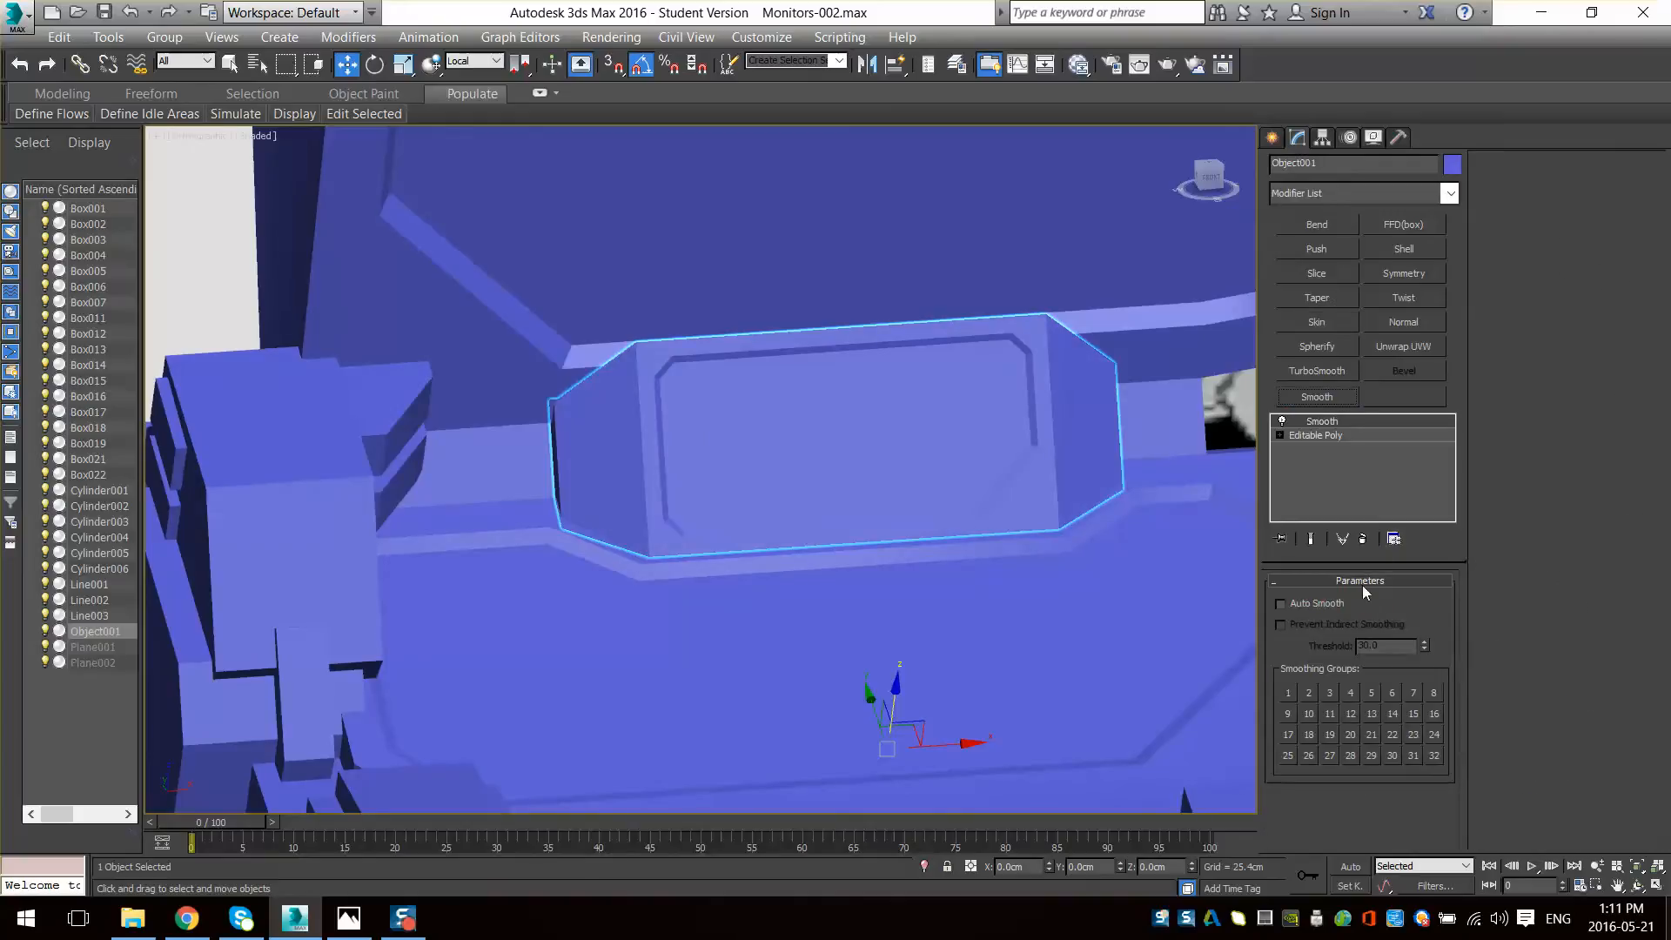
{"action": "right_click", "coordinate": [831, 391]}
{"action": "mouse_move", "coordinate": [975, 602]}
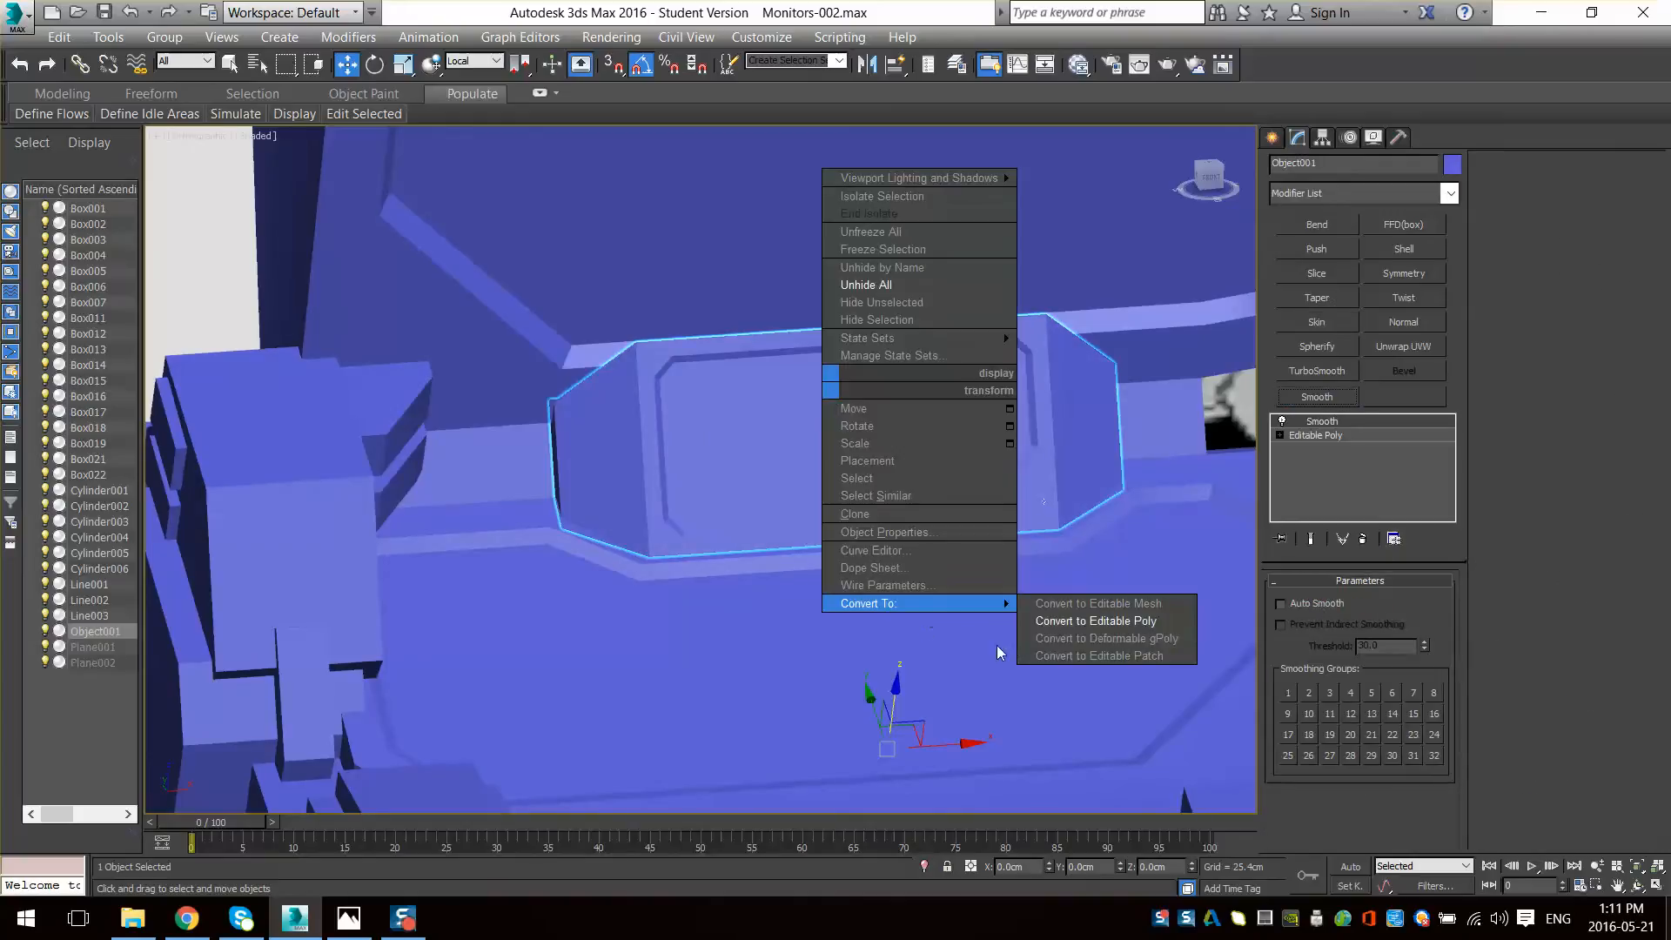
{"action": "left_click", "coordinate": [1082, 623]}
- Examine the reference sketches for the small screens and details around the main monitor panel
{"action": "scroll", "coordinate": [850, 511], "scroll_direction": "down", "scroll_amount": 2}
{"action": "mouse_move", "coordinate": [851, 511]}
{"action": "middle_mouse_down", "text": "alt"}
{"action": "mouse_move", "coordinate": [791, 535]}
{"action": "mouse_move", "coordinate": [1003, 529]}
{"action": "mouse_move", "coordinate": [858, 566]}
{"action": "mouse_move", "coordinate": [885, 551]}
{"action": "mouse_move", "coordinate": [973, 628]}
{"action": "mouse_move", "coordinate": [836, 604]}
{"action": "mouse_move", "coordinate": [899, 586]}
{"action": "mouse_move", "coordinate": [875, 654]}
{"action": "mouse_move", "coordinate": [969, 612]}
{"action": "mouse_move", "coordinate": [925, 598]}
{"action": "mouse_move", "coordinate": [901, 635]}
{"action": "mouse_move", "coordinate": [764, 547]}
{"action": "mouse_move", "coordinate": [828, 485]}
{"action": "mouse_move", "coordinate": [768, 541]}
{"action": "mouse_move", "coordinate": [765, 499]}
{"action": "mouse_move", "coordinate": [659, 503]}
{"action": "mouse_move", "coordinate": [749, 441]}
{"action": "mouse_move", "coordinate": [765, 552]}
{"action": "mouse_move", "coordinate": [884, 579]}
{"action": "mouse_move", "coordinate": [912, 627]}
{"action": "mouse_move", "coordinate": [912, 905]}
{"action": "middle_mouse_up", "text": "alt"}
{"action": "scroll", "coordinate": [900, 634], "scroll_direction": "up", "scroll_amount": 3}
{"action": "scroll", "coordinate": [764, 548], "scroll_direction": "up", "scroll_amount": 2}
{"action": "scroll", "coordinate": [687, 331], "scroll_direction": "up", "scroll_amount": 5}
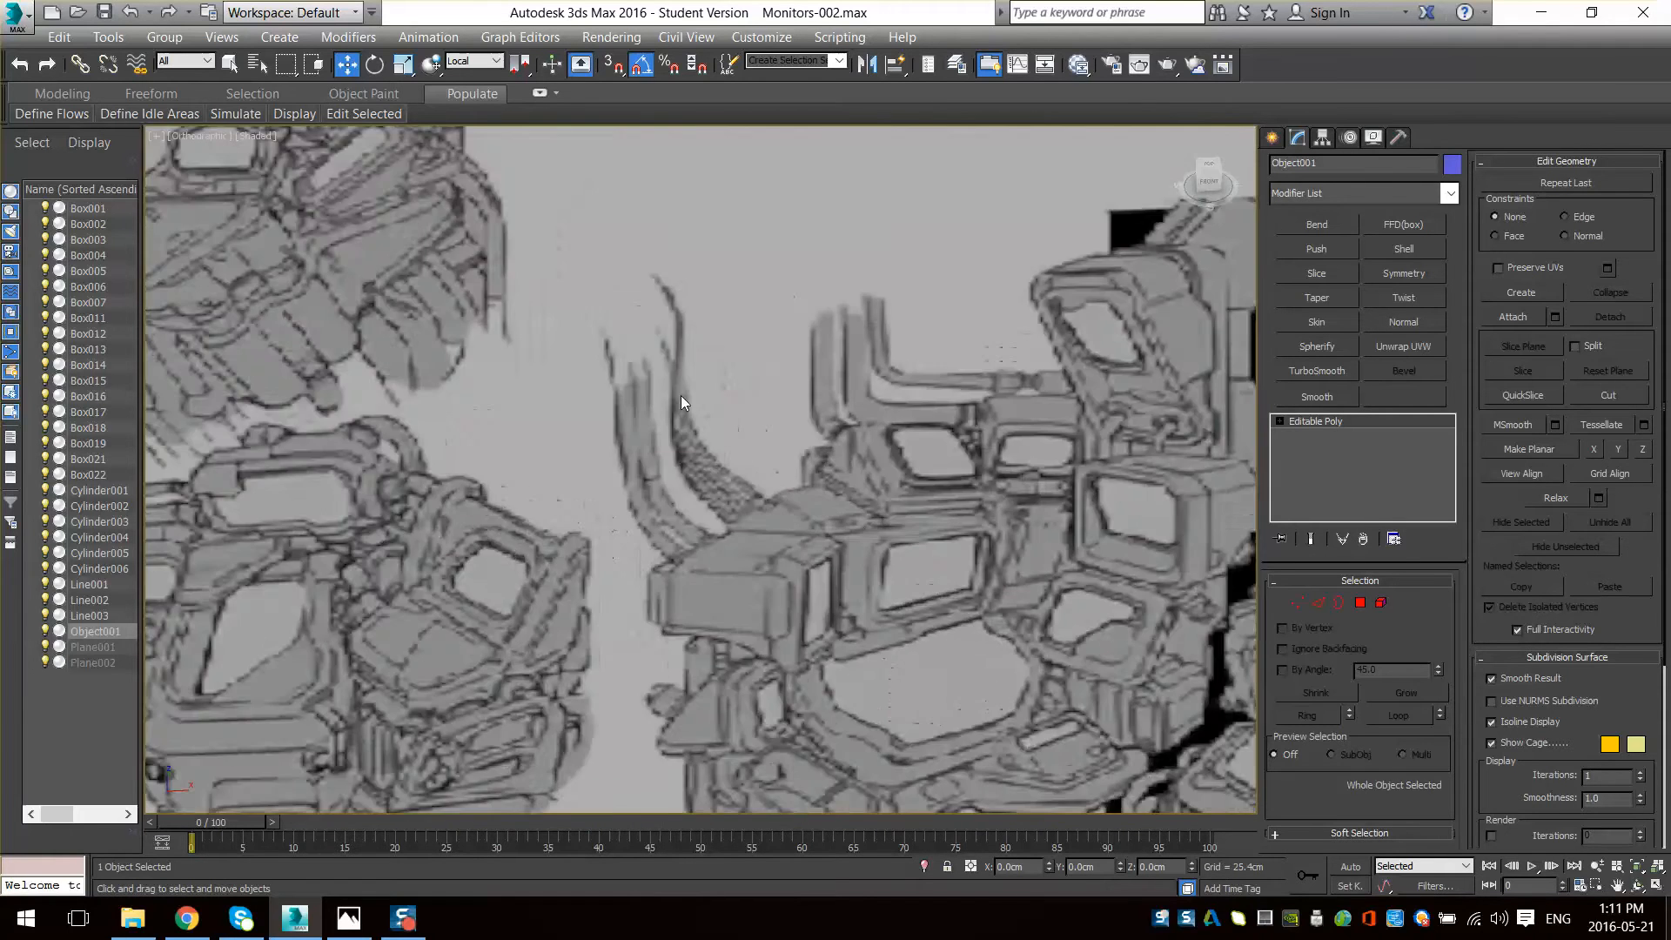
{"action": "middle_click_drag", "start_coordinate": [327, 165], "coordinate": [836, 435]}
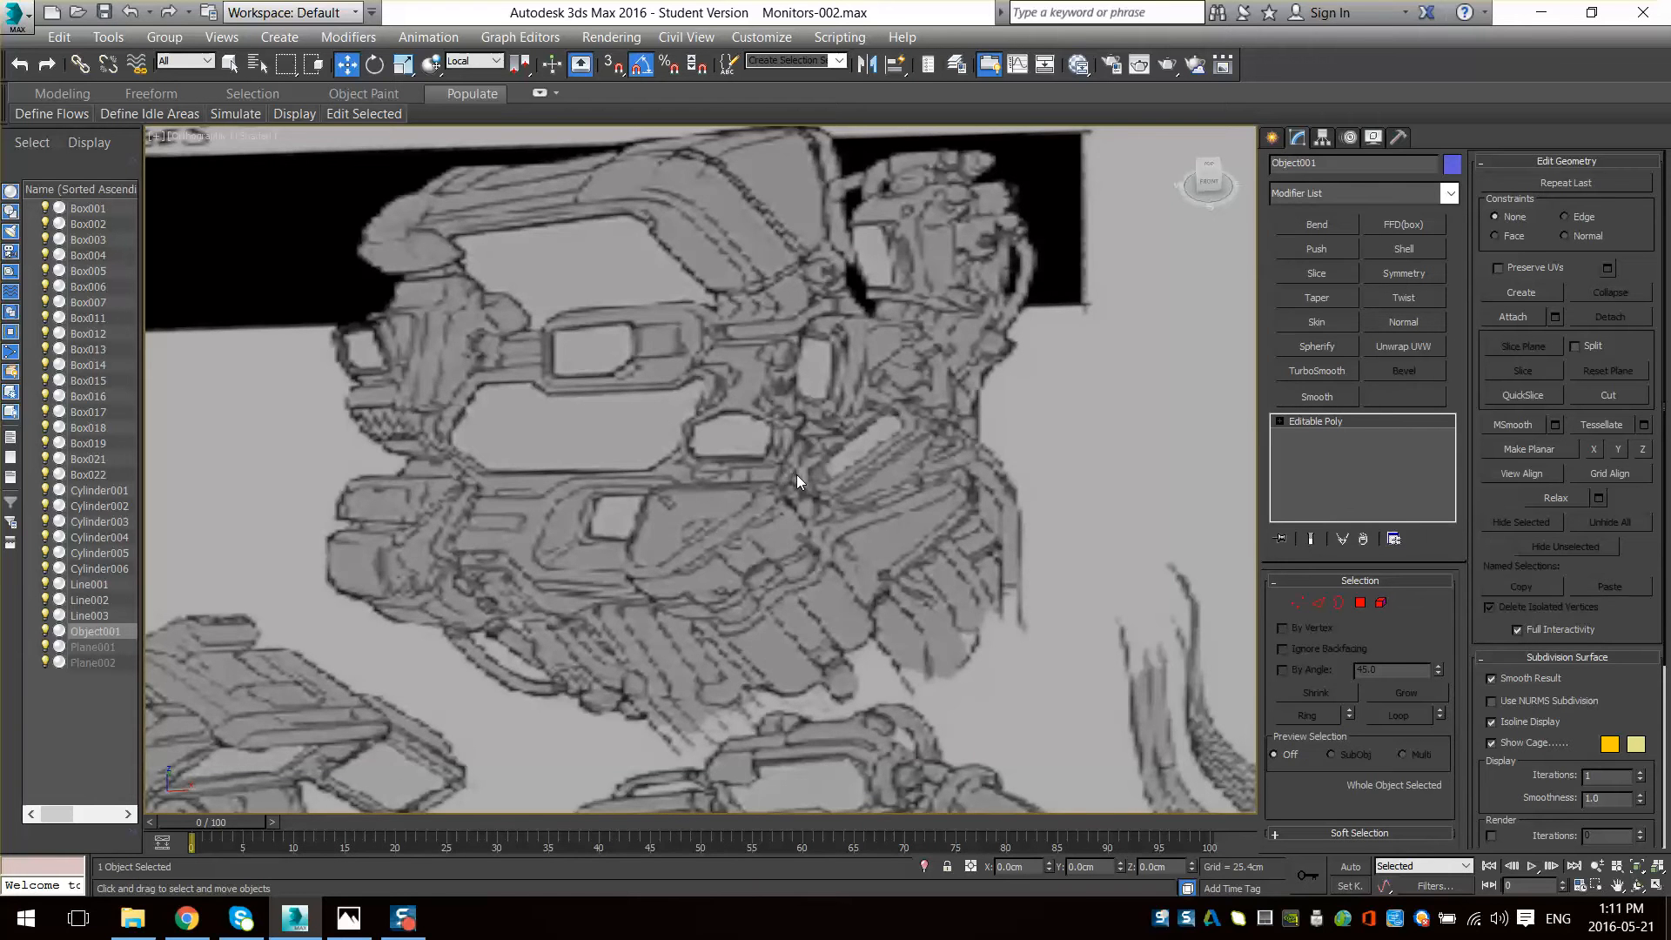
{"action": "mouse_move", "coordinate": [794, 474]}
{"action": "middle_mouse_down"}
{"action": "mouse_move", "coordinate": [827, 507]}
{"action": "mouse_move", "coordinate": [754, 482]}
{"action": "mouse_move", "coordinate": [977, 346]}
{"action": "mouse_move", "coordinate": [851, 484]}
{"action": "middle_mouse_up"}
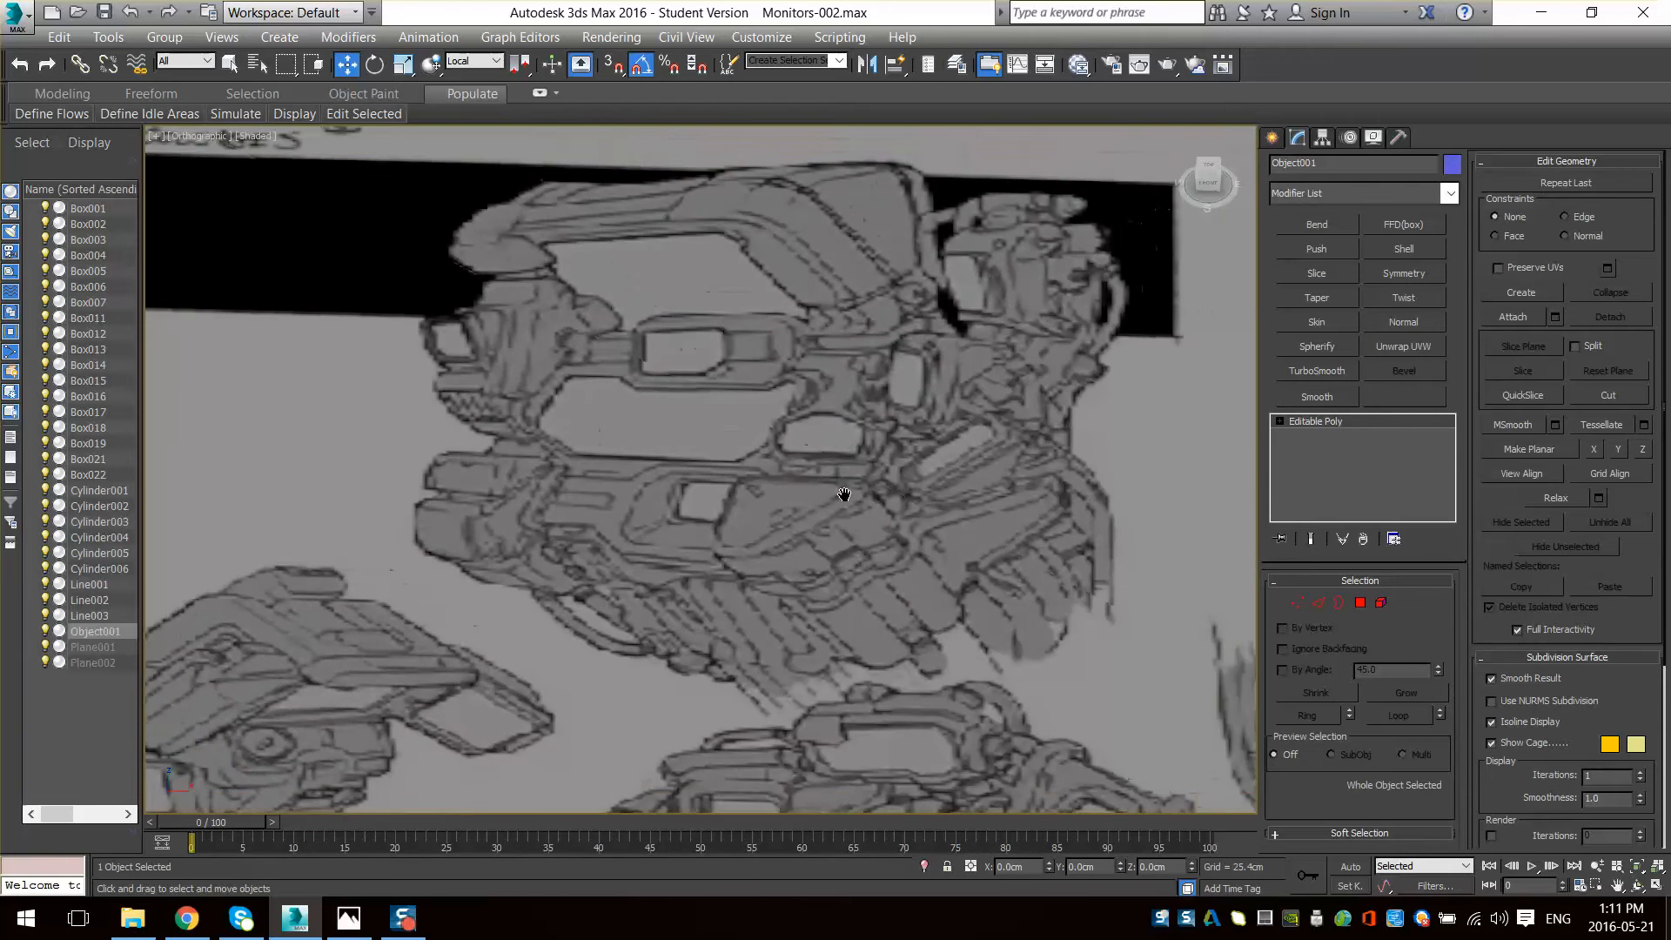
{"action": "scroll", "coordinate": [840, 489], "scroll_direction": "down", "scroll_amount": 4}
{"action": "scroll", "coordinate": [829, 493], "scroll_direction": "up", "scroll_amount": 6}
{"action": "scroll", "coordinate": [819, 453], "scroll_direction": "down", "scroll_amount": 5}
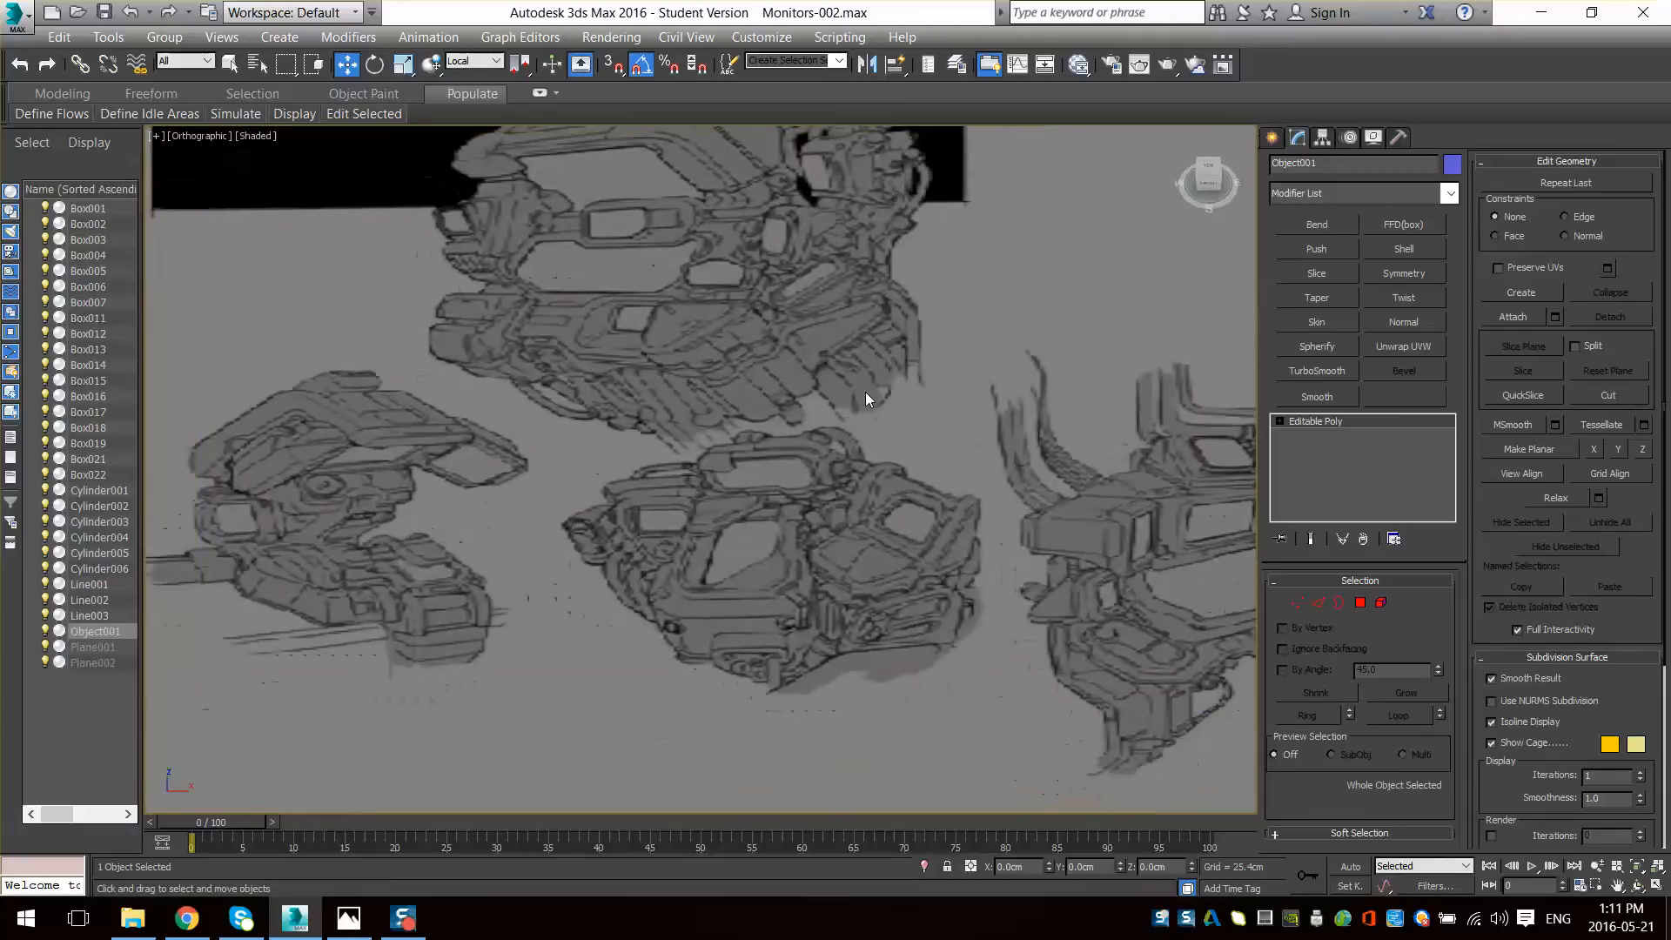
{"action": "scroll", "coordinate": [848, 383], "scroll_direction": "up", "scroll_amount": 5}
{"action": "scroll", "coordinate": [797, 374], "scroll_direction": "down", "scroll_amount": 5}
{"action": "scroll", "coordinate": [794, 435], "scroll_direction": "up", "scroll_amount": 6}
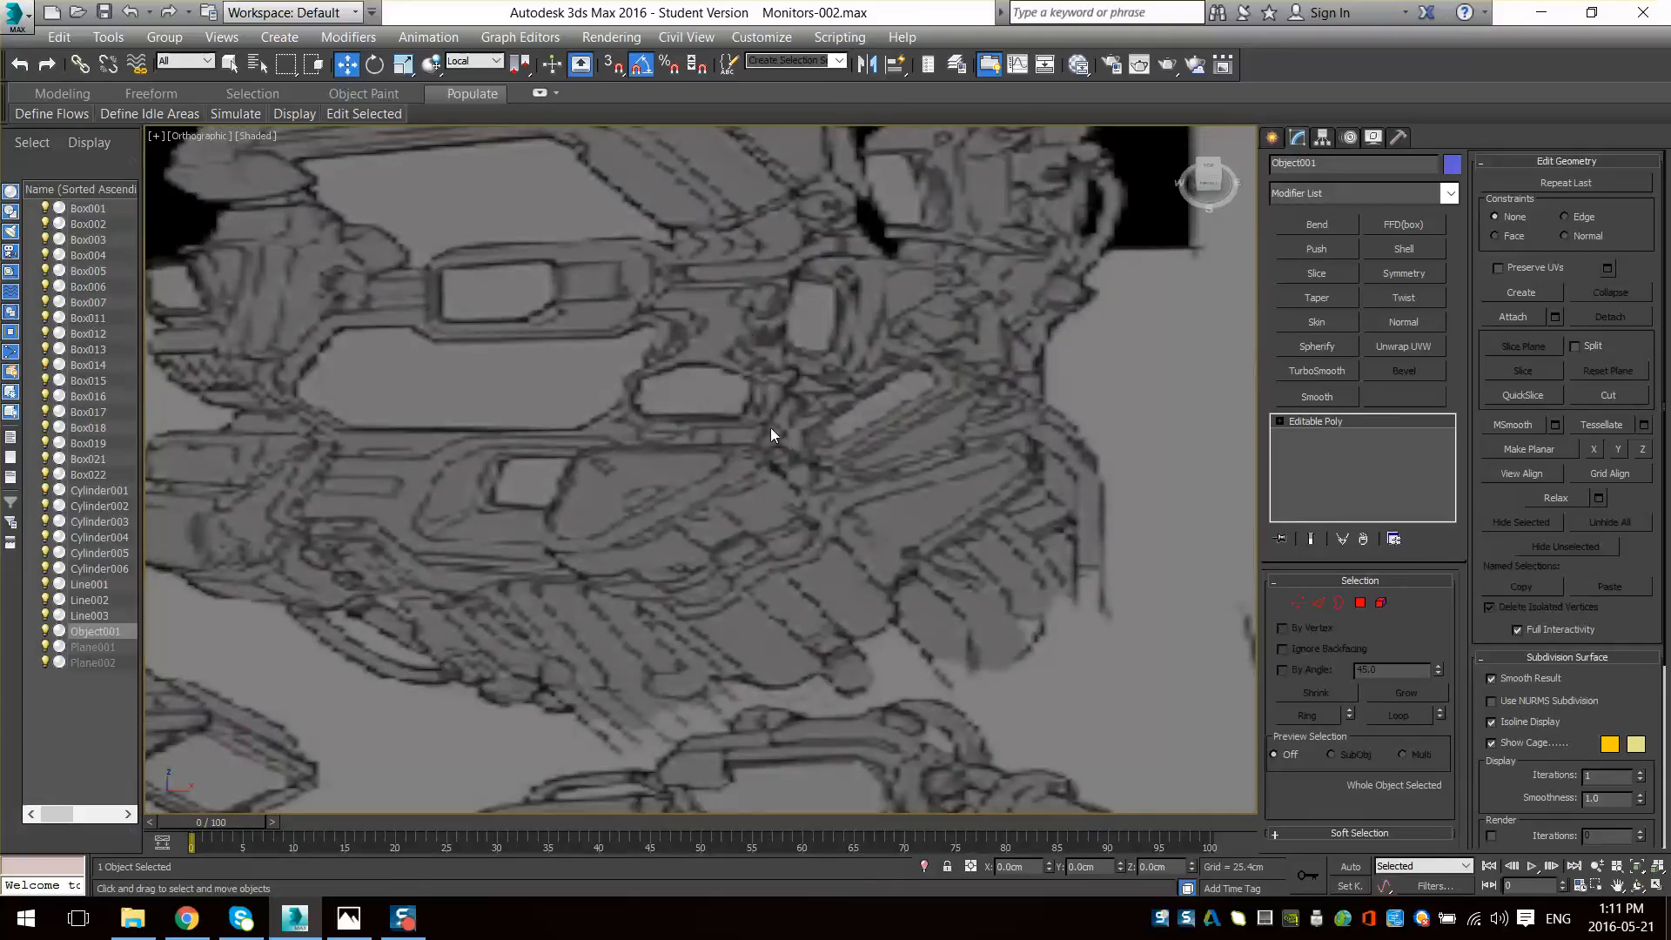
{"action": "scroll", "coordinate": [748, 433], "scroll_direction": "down", "scroll_amount": 9}
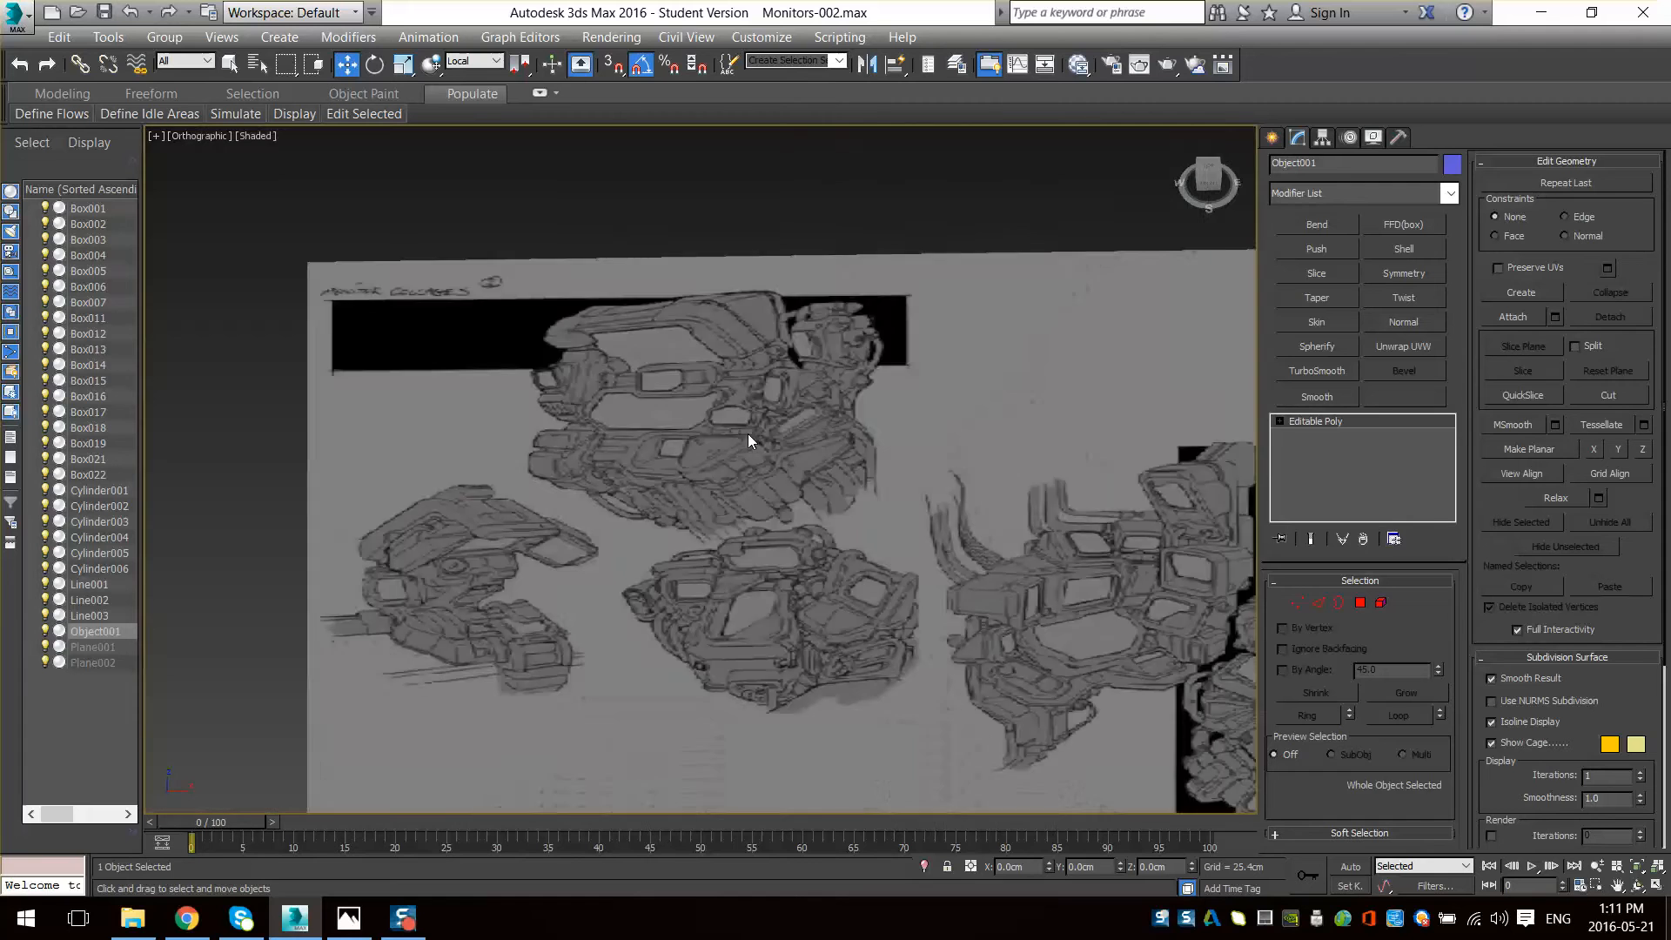
{"action": "mouse_move", "coordinate": [749, 433]}
{"action": "middle_mouse_down"}
{"action": "mouse_move", "coordinate": [746, 201]}
{"action": "mouse_move", "coordinate": [750, 533]}
{"action": "middle_mouse_up"}
- Create a box about 33 cm long, 65 cm wide and 11 cm high on the base in front of the monitor
{"action": "scroll", "coordinate": [749, 534], "scroll_direction": "up", "scroll_amount": 4}
{"action": "scroll", "coordinate": [806, 495], "scroll_direction": "up", "scroll_amount": 3}
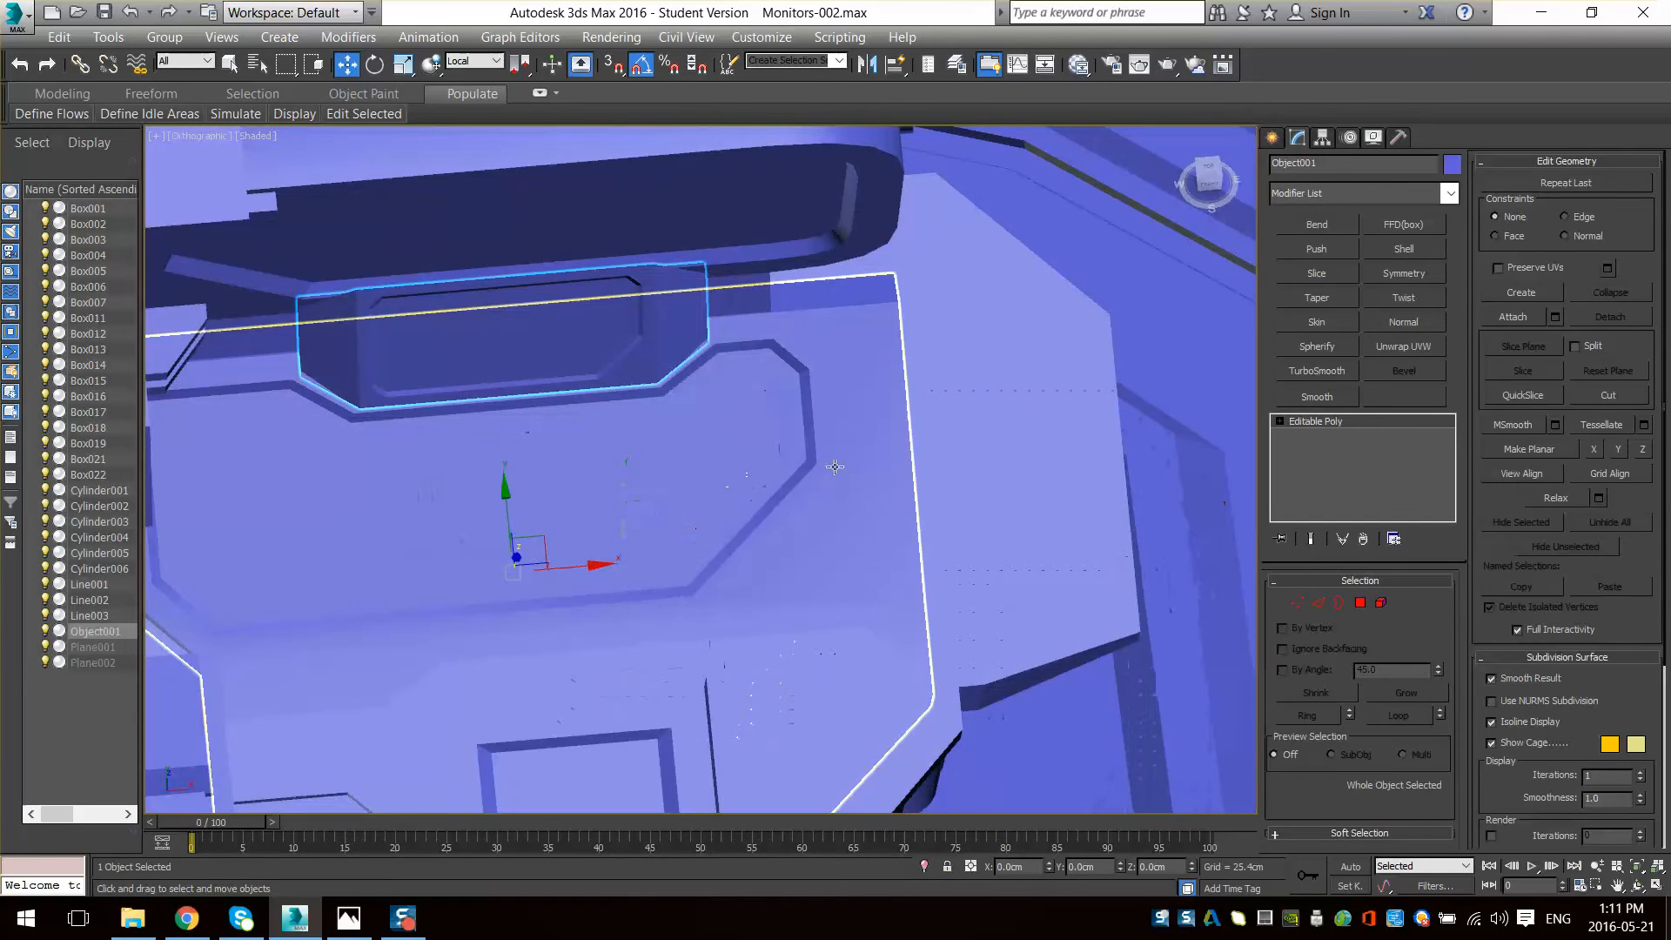
{"action": "scroll", "coordinate": [899, 511], "scroll_direction": "down", "scroll_amount": 3}
{"action": "mouse_move", "coordinate": [899, 511]}
{"action": "middle_mouse_down"}
{"action": "mouse_move", "coordinate": [690, 400]}
{"action": "mouse_move", "coordinate": [755, 377]}
{"action": "mouse_move", "coordinate": [746, 451]}
{"action": "mouse_move", "coordinate": [888, 492]}
{"action": "middle_mouse_up"}
{"action": "scroll", "coordinate": [818, 440], "scroll_direction": "up", "scroll_amount": 3}
{"action": "left_click", "coordinate": [1272, 137]}
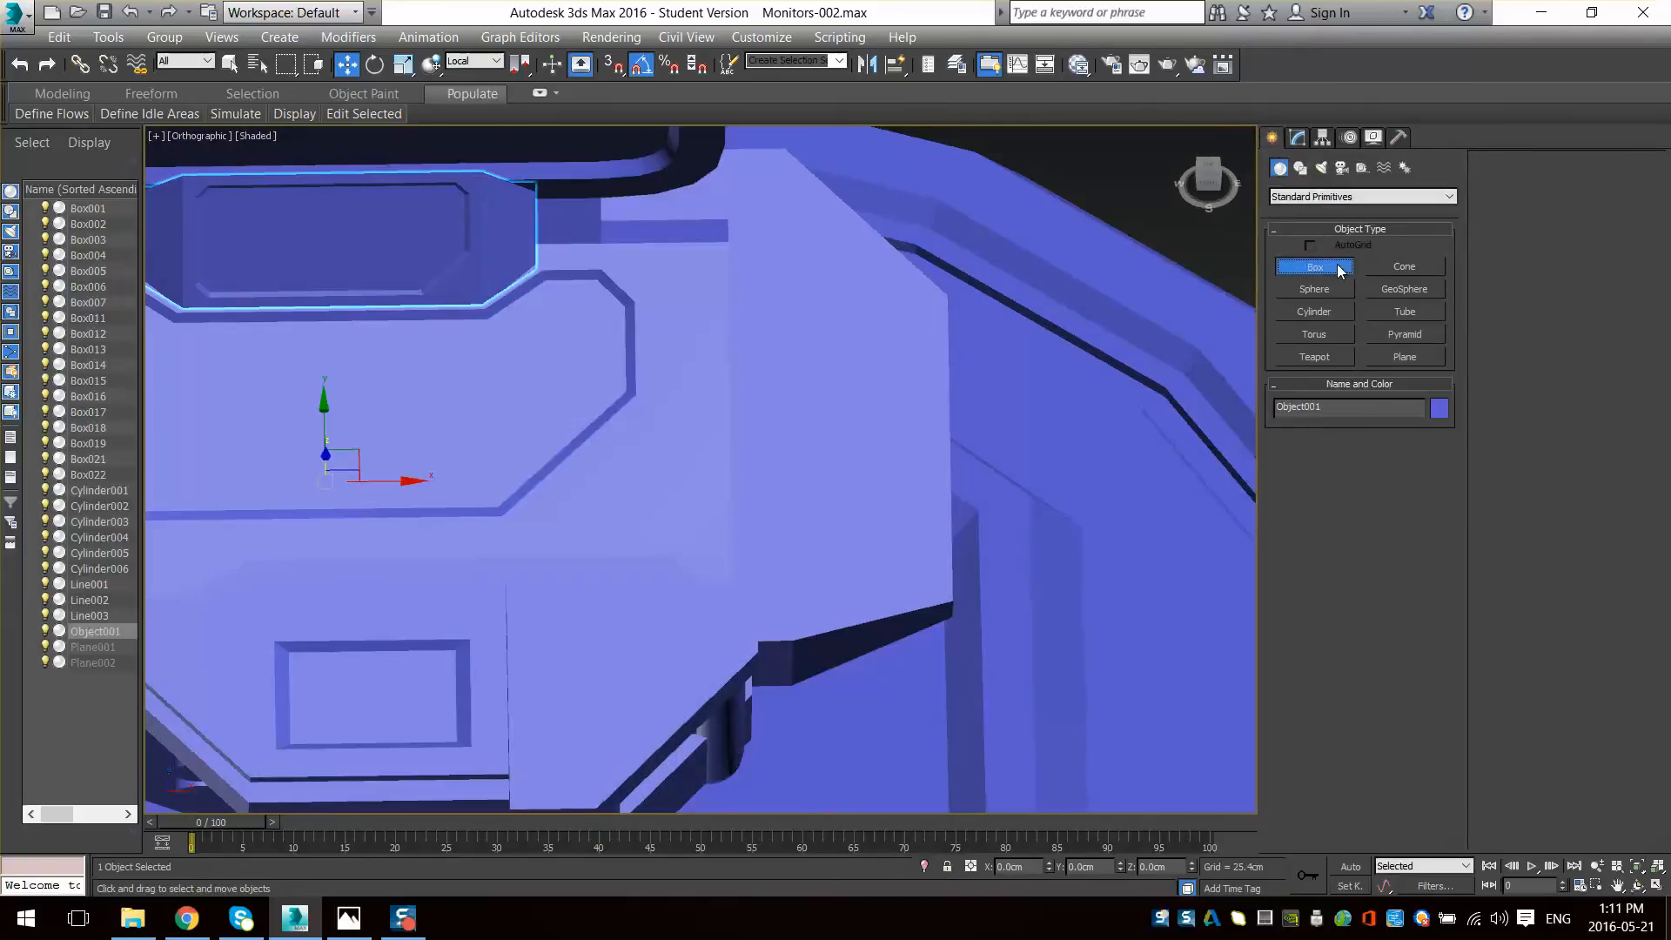
{"action": "scroll", "coordinate": [736, 269], "scroll_direction": "down", "scroll_amount": 5}
{"action": "middle_click_drag", "start_coordinate": [638, 668], "coordinate": [686, 525]}
{"action": "left_click_drag", "start_coordinate": [764, 480], "coordinate": [768, 478]}
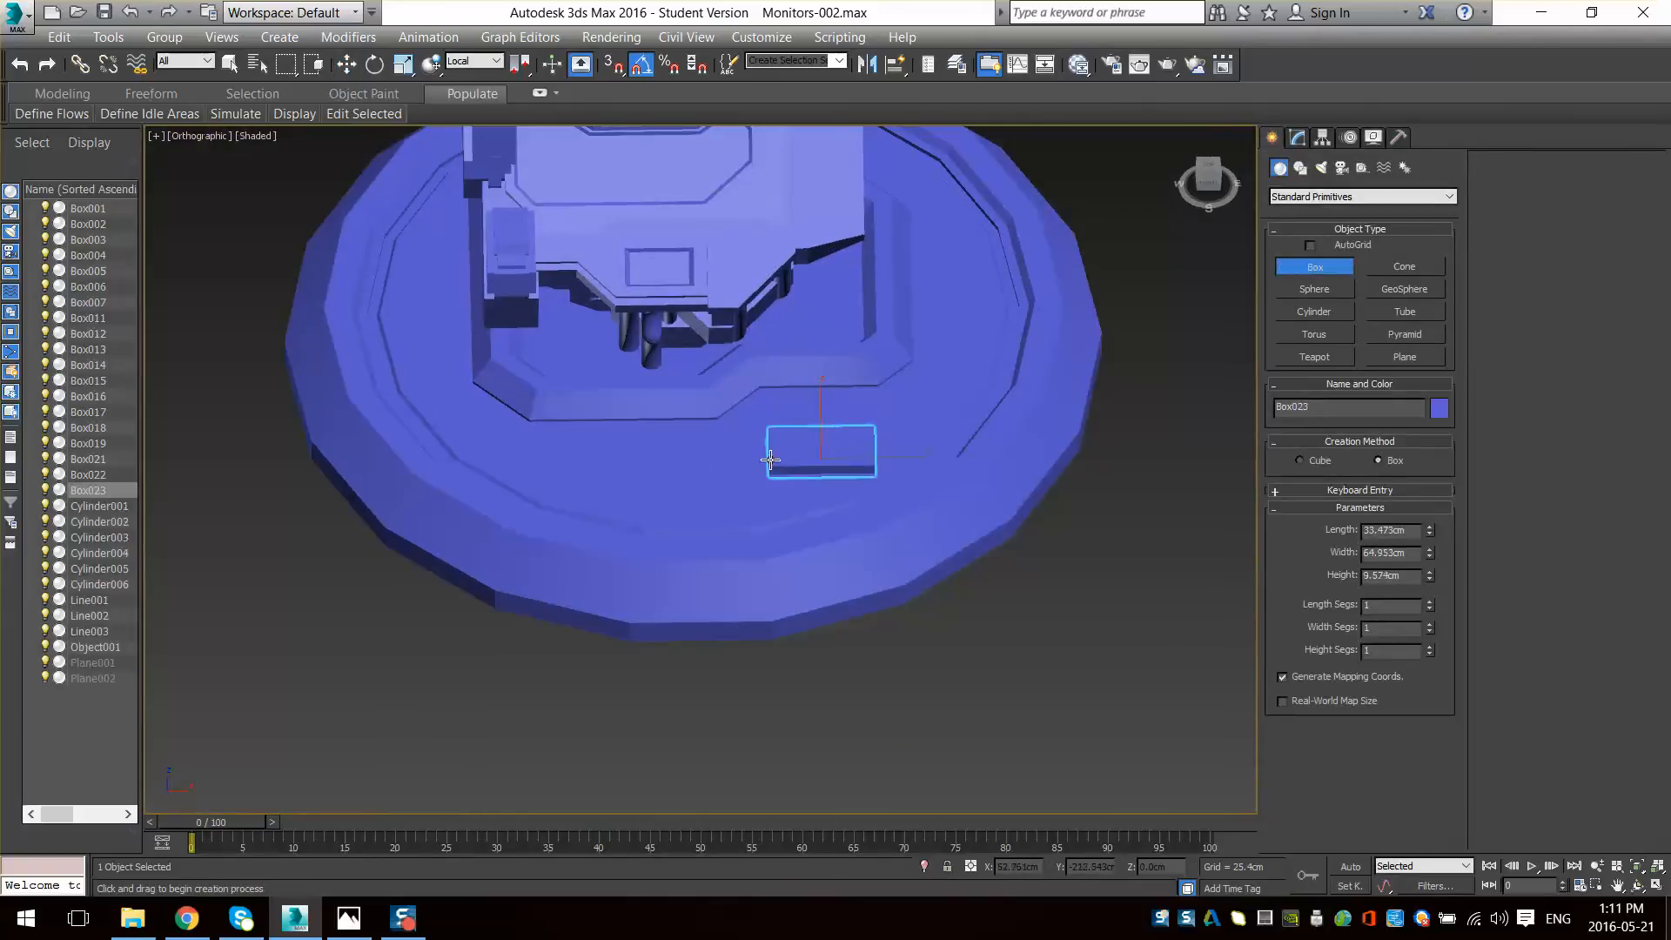
- Quick-align the new box to the sloped monitor panel and move it along X toward the panel's wide corner
{"action": "left_click", "coordinate": [900, 68]}
{"action": "middle_click_drag", "start_coordinate": [826, 365], "coordinate": [770, 473]}
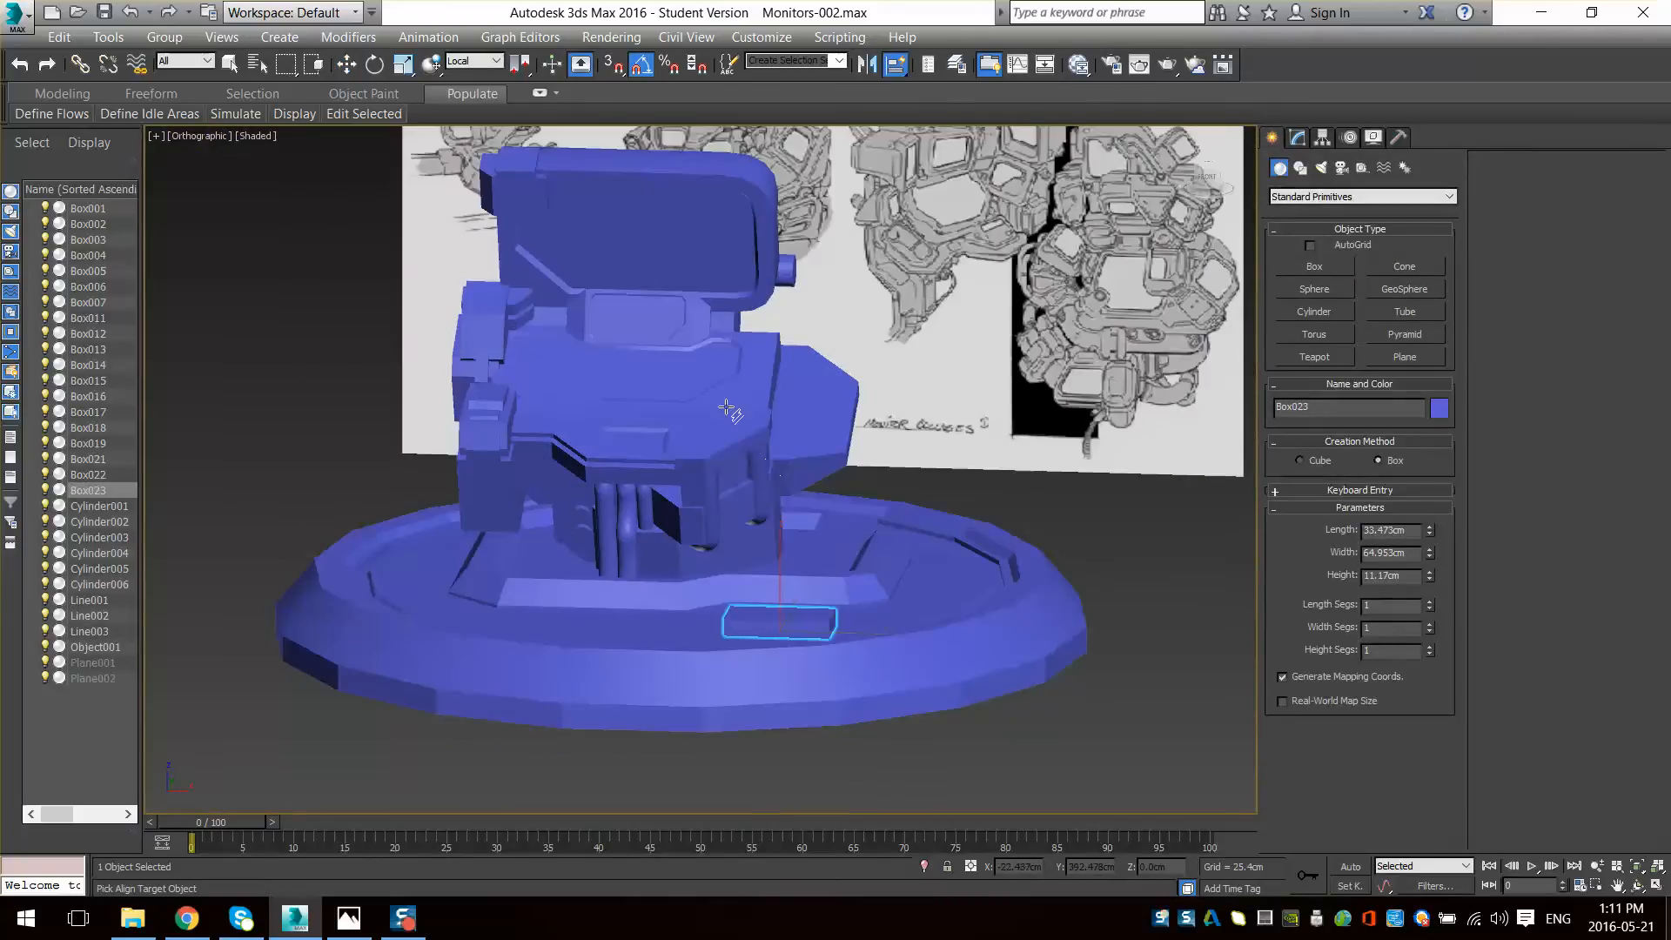
{"action": "left_click", "coordinate": [740, 401]}
{"action": "scroll", "coordinate": [625, 423], "scroll_direction": "up", "scroll_amount": 4}
{"action": "middle_click_drag", "start_coordinate": [625, 423], "coordinate": [736, 358], "text": "alt"}
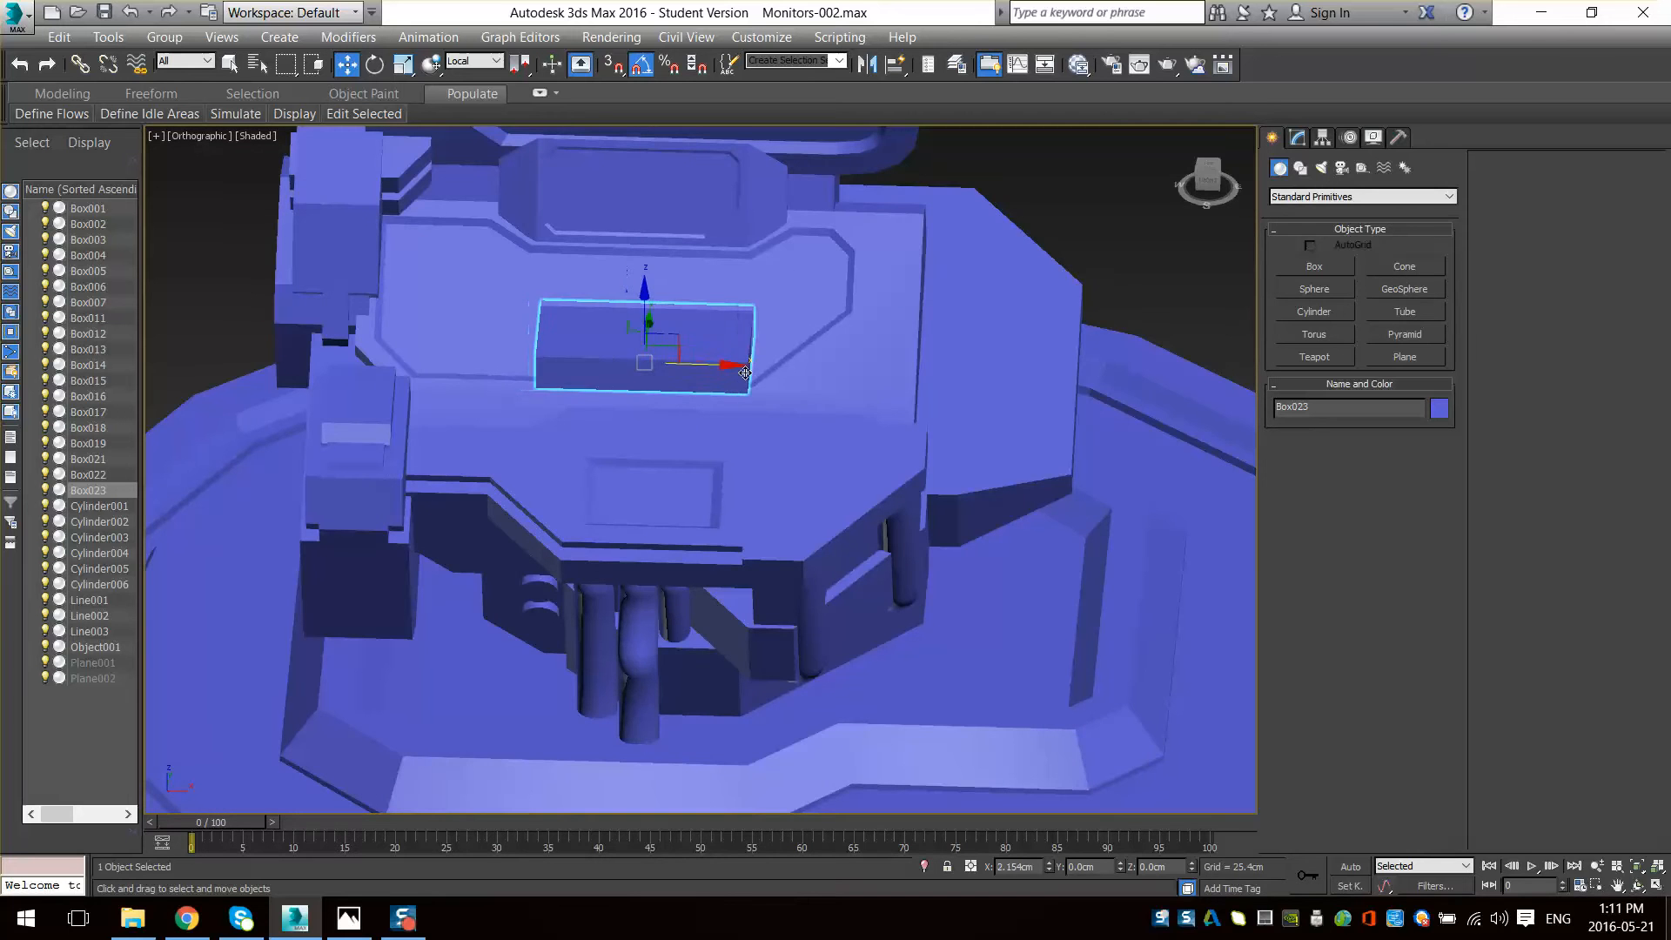
{"action": "left_click_drag", "start_coordinate": [745, 372], "coordinate": [978, 377]}
- Compare the box's placement with the small screen beside the main screen in the reference sketch
{"action": "middle_click_drag", "start_coordinate": [978, 377], "coordinate": [910, 593]}
{"action": "scroll", "coordinate": [910, 593], "scroll_direction": "down", "scroll_amount": 6}
{"action": "scroll", "coordinate": [785, 405], "scroll_direction": "up", "scroll_amount": 3}
{"action": "mouse_move", "coordinate": [784, 405]}
{"action": "middle_mouse_down"}
{"action": "mouse_move", "coordinate": [746, 529]}
{"action": "mouse_move", "coordinate": [729, 737]}
{"action": "middle_mouse_up"}
{"action": "scroll", "coordinate": [787, 421], "scroll_direction": "up", "scroll_amount": 5}
{"action": "scroll", "coordinate": [576, 441], "scroll_direction": "up", "scroll_amount": 2}
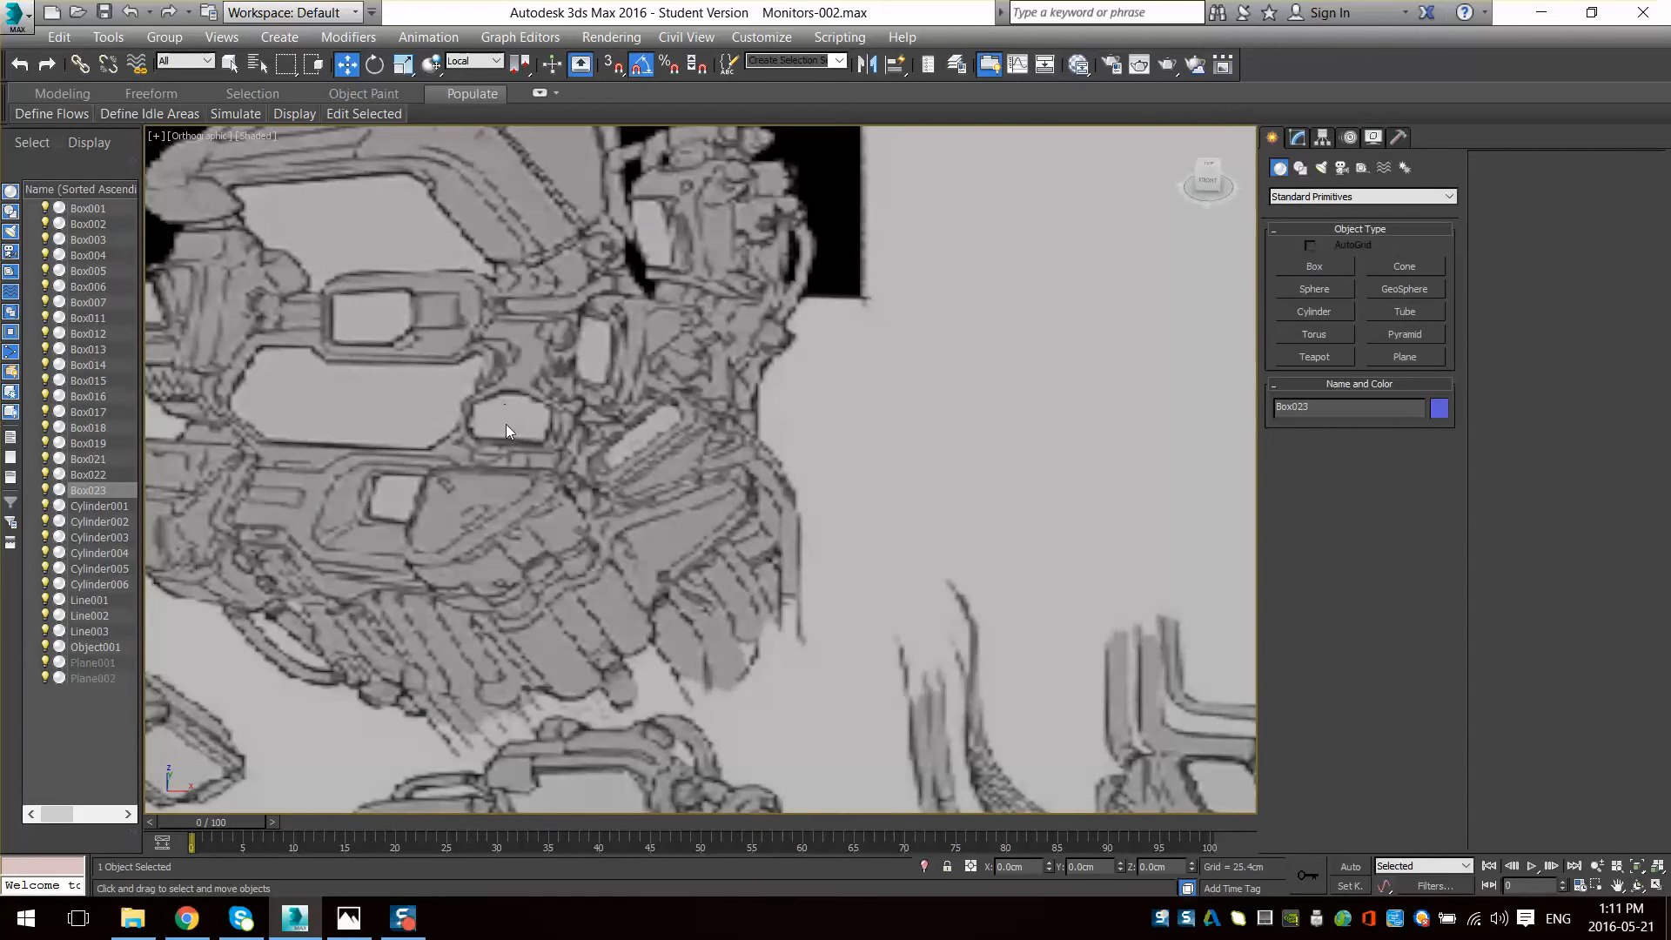
{"action": "scroll", "coordinate": [640, 481], "scroll_direction": "down", "scroll_amount": 7}
{"action": "mouse_move", "coordinate": [784, 766]}
{"action": "middle_mouse_down"}
{"action": "mouse_move", "coordinate": [679, 490]}
{"action": "mouse_move", "coordinate": [582, 540]}
{"action": "middle_mouse_up"}
- Rotate Box023 in the left view to match the slope of the monitor panel
{"action": "scroll", "coordinate": [582, 540], "scroll_direction": "up", "scroll_amount": 2}
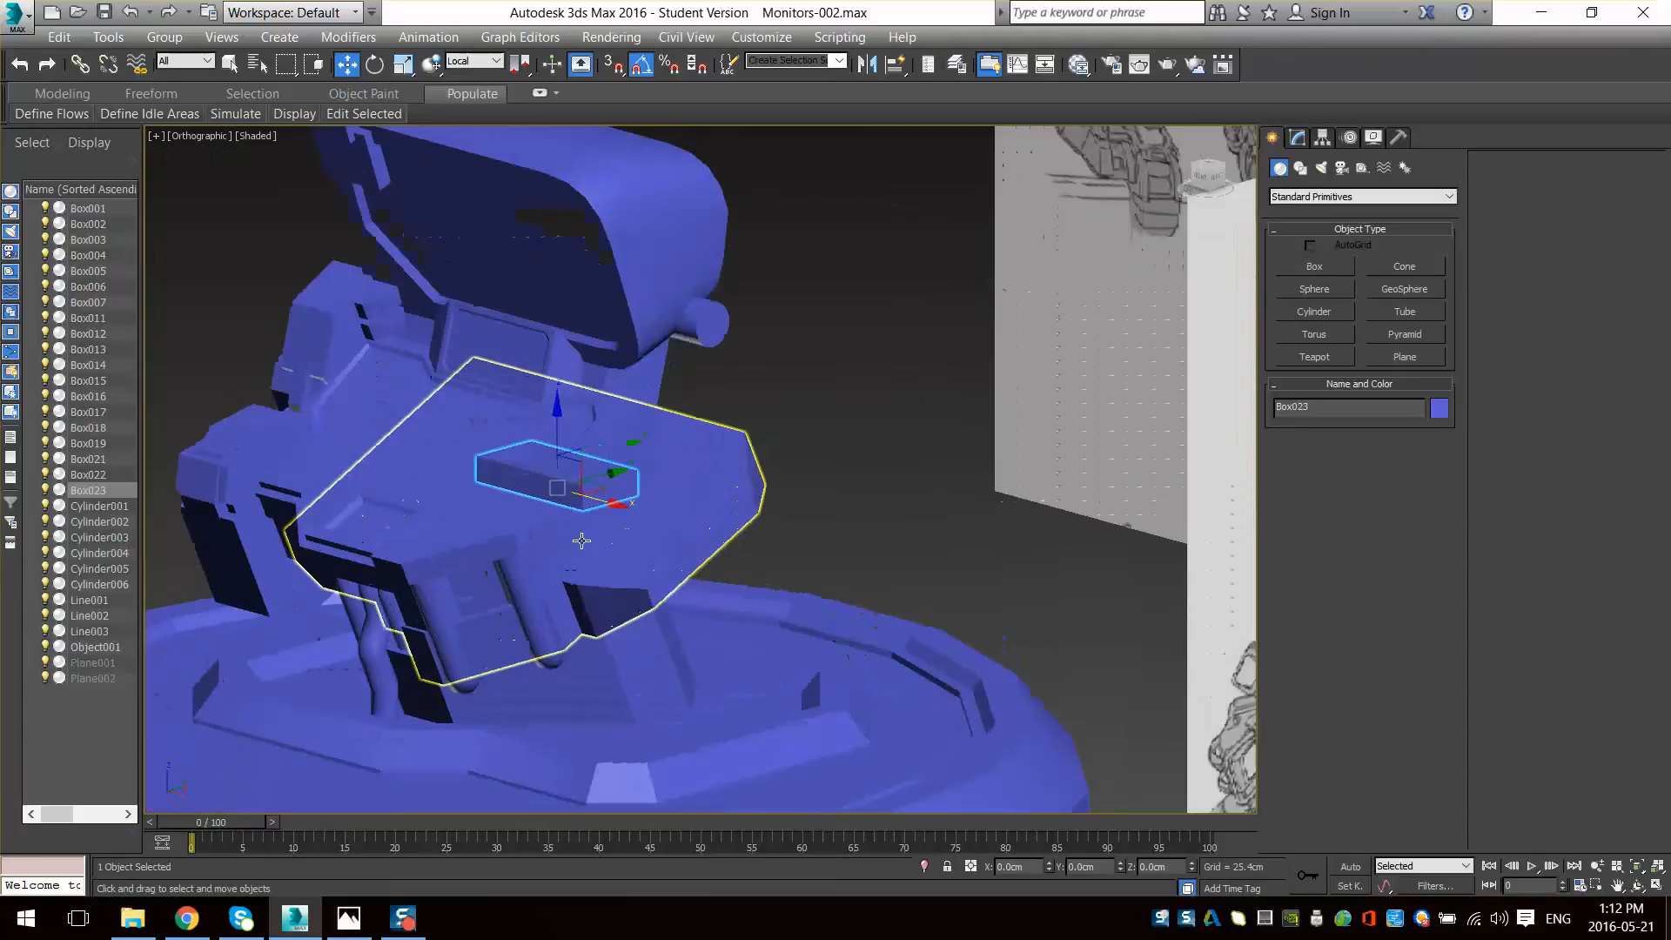
{"action": "key", "text": "l"}
{"action": "scroll", "coordinate": [609, 487], "scroll_direction": "down", "scroll_amount": 5}
{"action": "key", "text": "F3"}
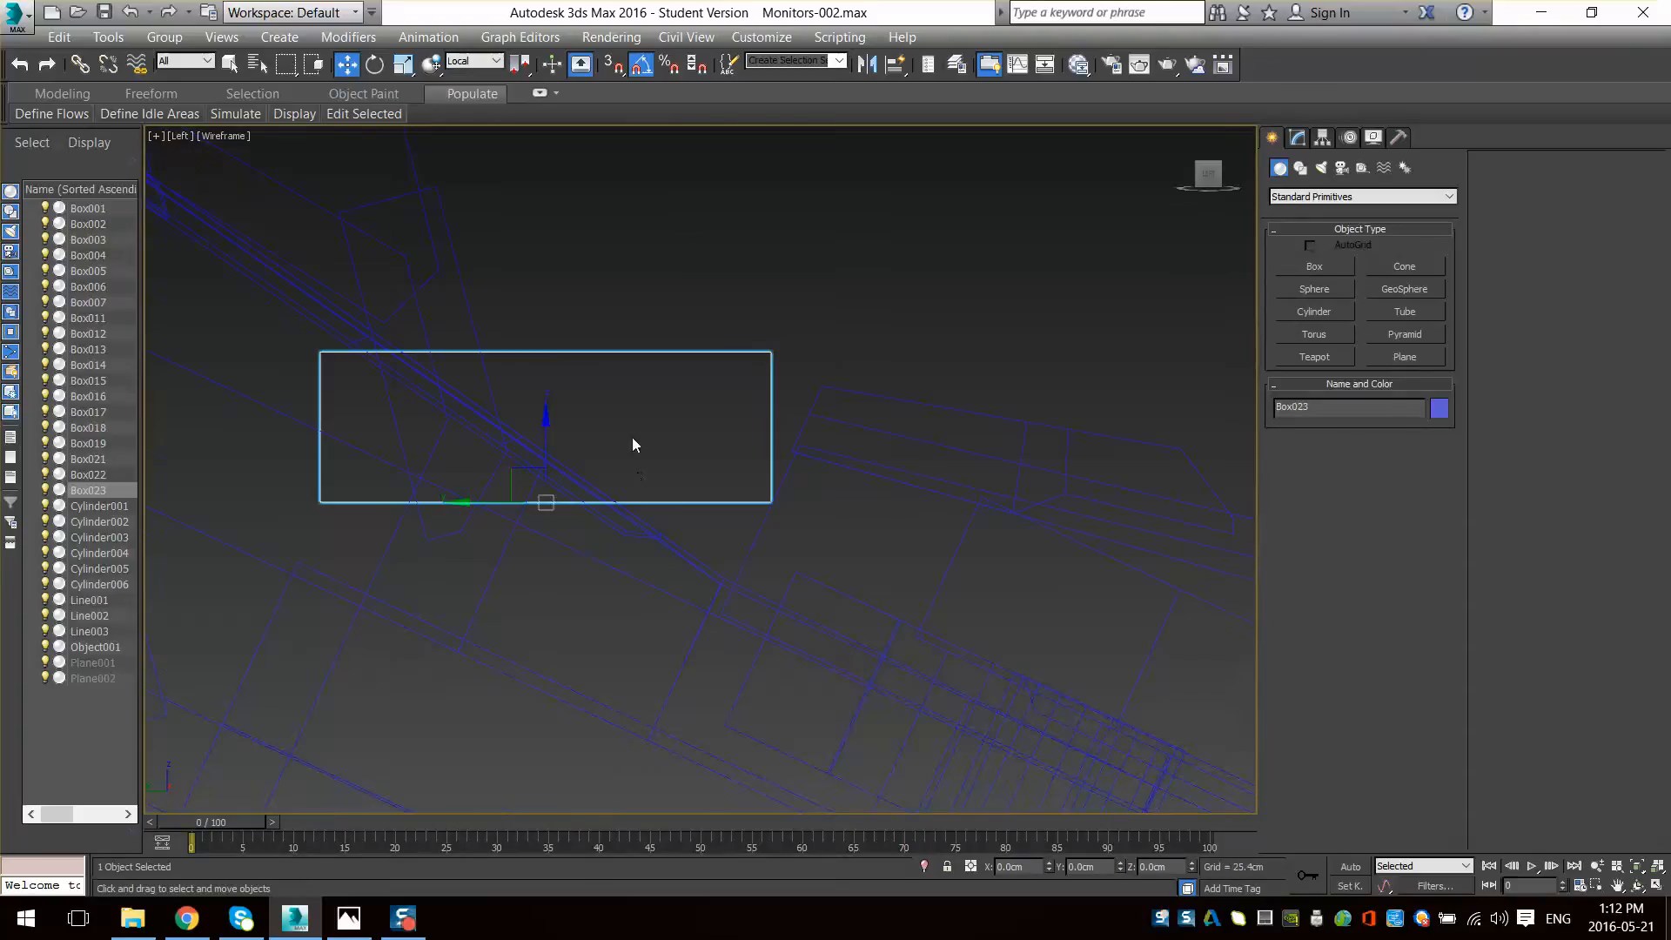
{"action": "key", "text": "e"}
{"action": "left_click_drag", "start_coordinate": [624, 402], "coordinate": [580, 404]}
{"action": "scroll", "coordinate": [640, 432], "scroll_direction": "up", "scroll_amount": 3}
{"action": "key", "text": "w"}
{"action": "scroll", "coordinate": [678, 508], "scroll_direction": "down", "scroll_amount": 3}
{"action": "mouse_move", "coordinate": [679, 508]}
{"action": "middle_mouse_down", "text": "alt"}
{"action": "mouse_move", "coordinate": [682, 589]}
{"action": "mouse_move", "coordinate": [728, 540]}
{"action": "mouse_move", "coordinate": [676, 589]}
{"action": "mouse_move", "coordinate": [688, 341]}
{"action": "middle_mouse_up", "text": "alt"}
{"action": "key", "text": "F3"}
{"action": "scroll", "coordinate": [679, 589], "scroll_direction": "up", "scroll_amount": 3}
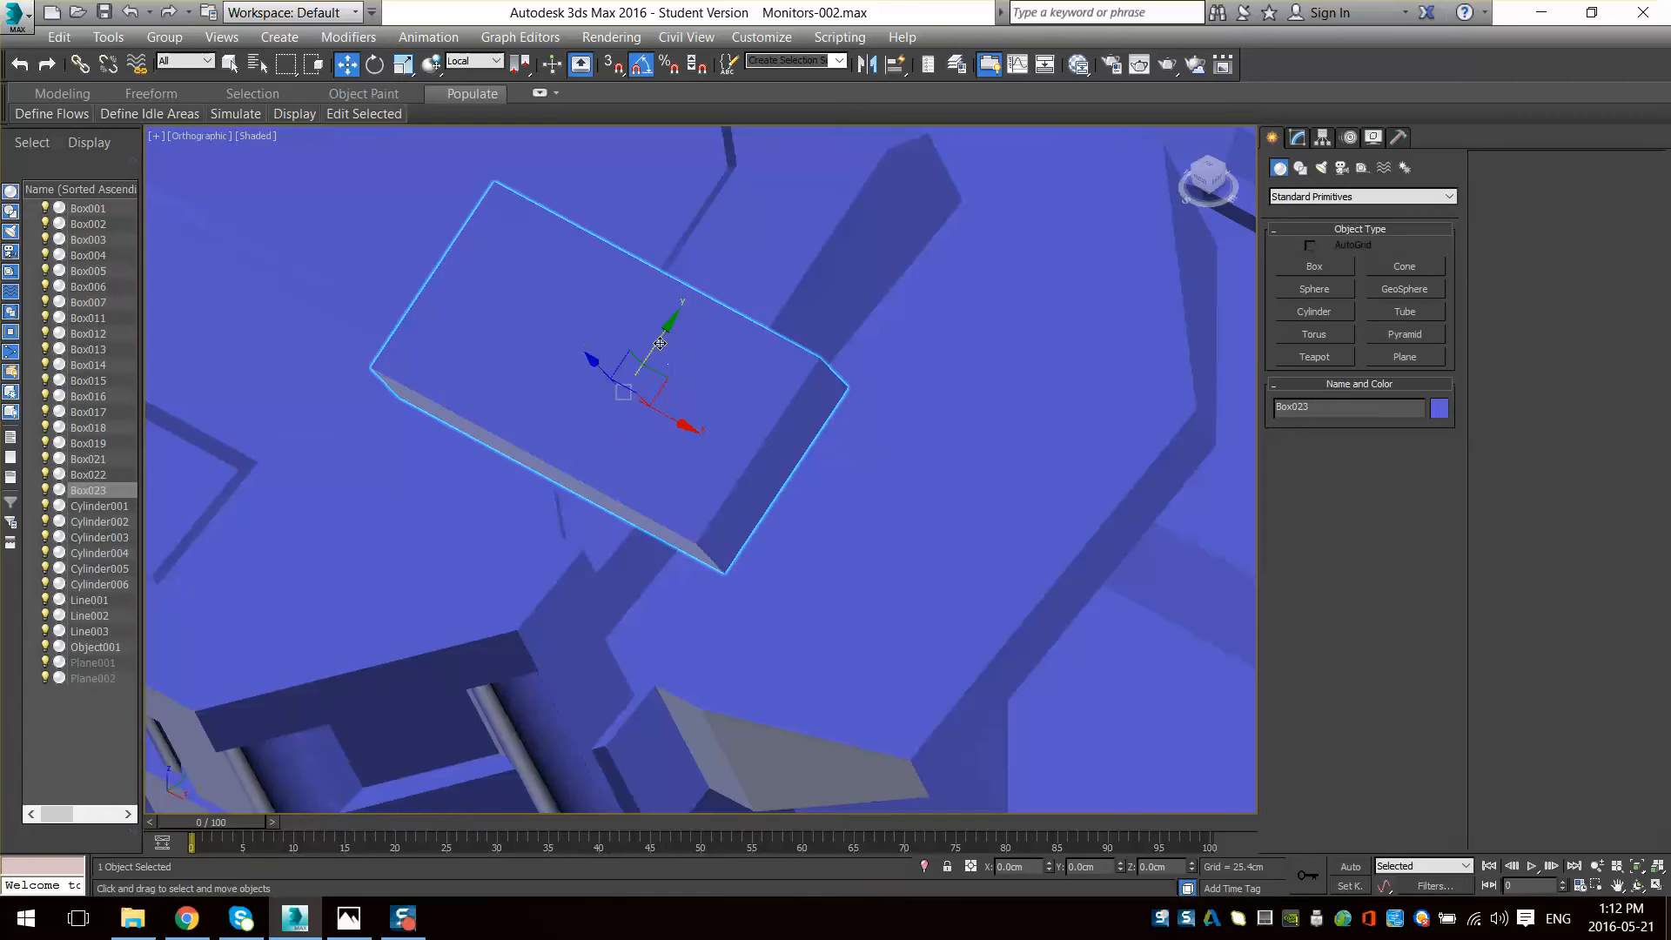
- Switch to a perspective view and compare the tilted box on the model with the reference sketches
{"action": "scroll", "coordinate": [660, 343], "scroll_direction": "down", "scroll_amount": 10}
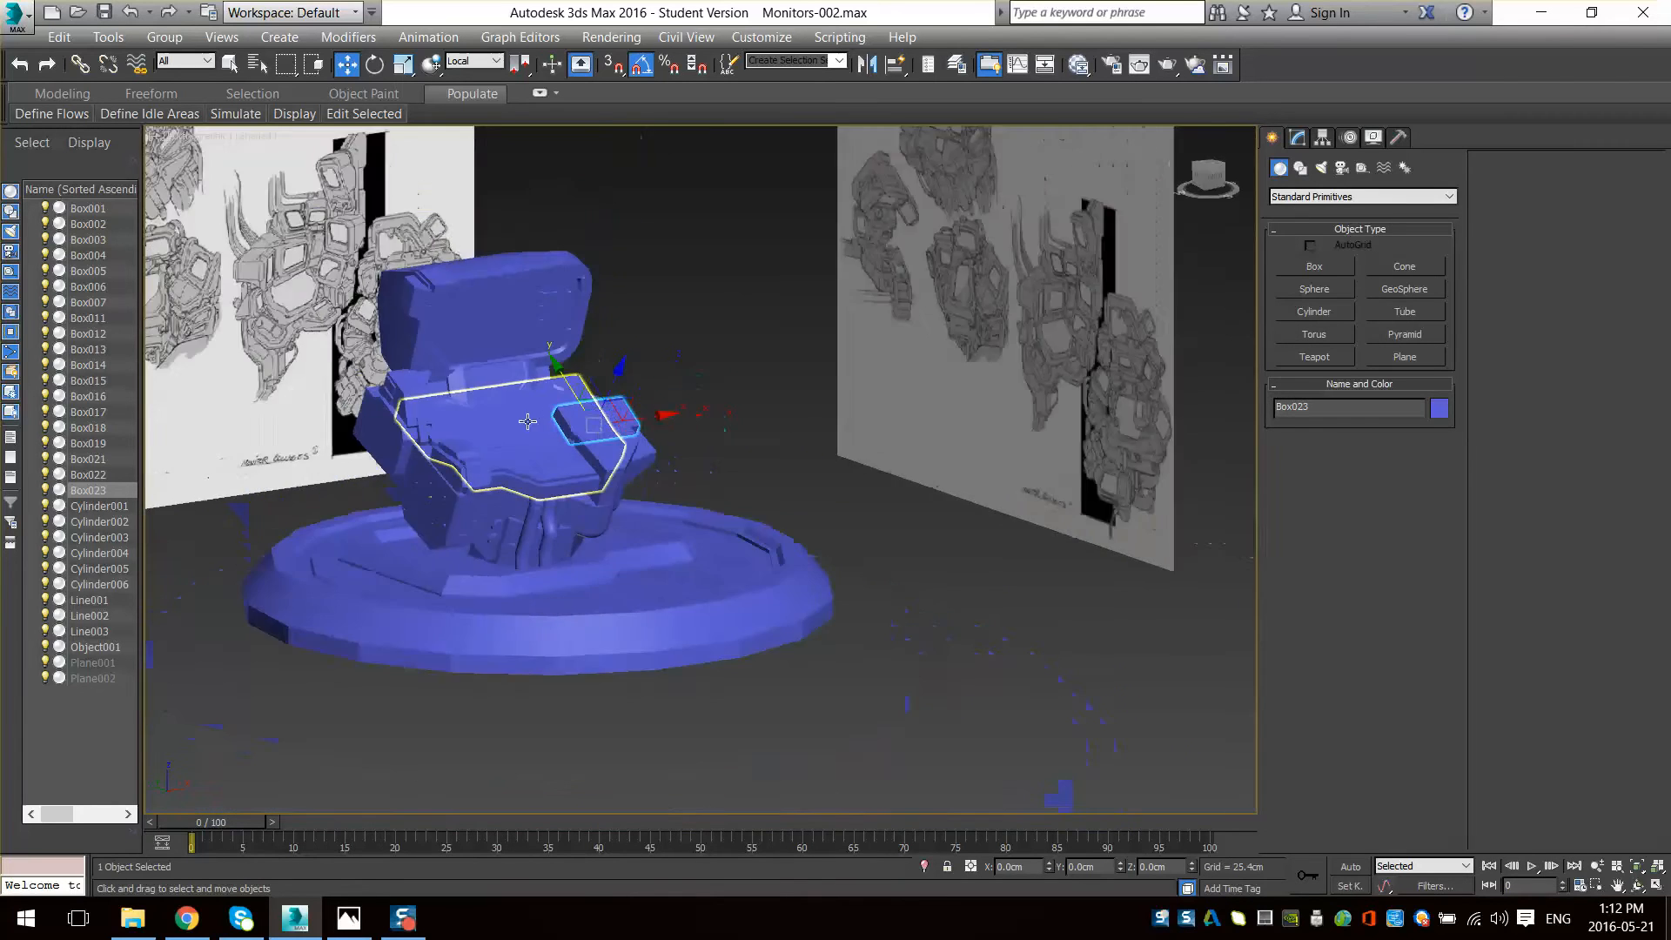
{"action": "middle_click_drag", "start_coordinate": [527, 422], "coordinate": [587, 418], "text": "alt"}
{"action": "key", "text": "p"}
{"action": "scroll", "coordinate": [582, 409], "scroll_direction": "up", "scroll_amount": 5}
{"action": "scroll", "coordinate": [632, 484], "scroll_direction": "down", "scroll_amount": 4}
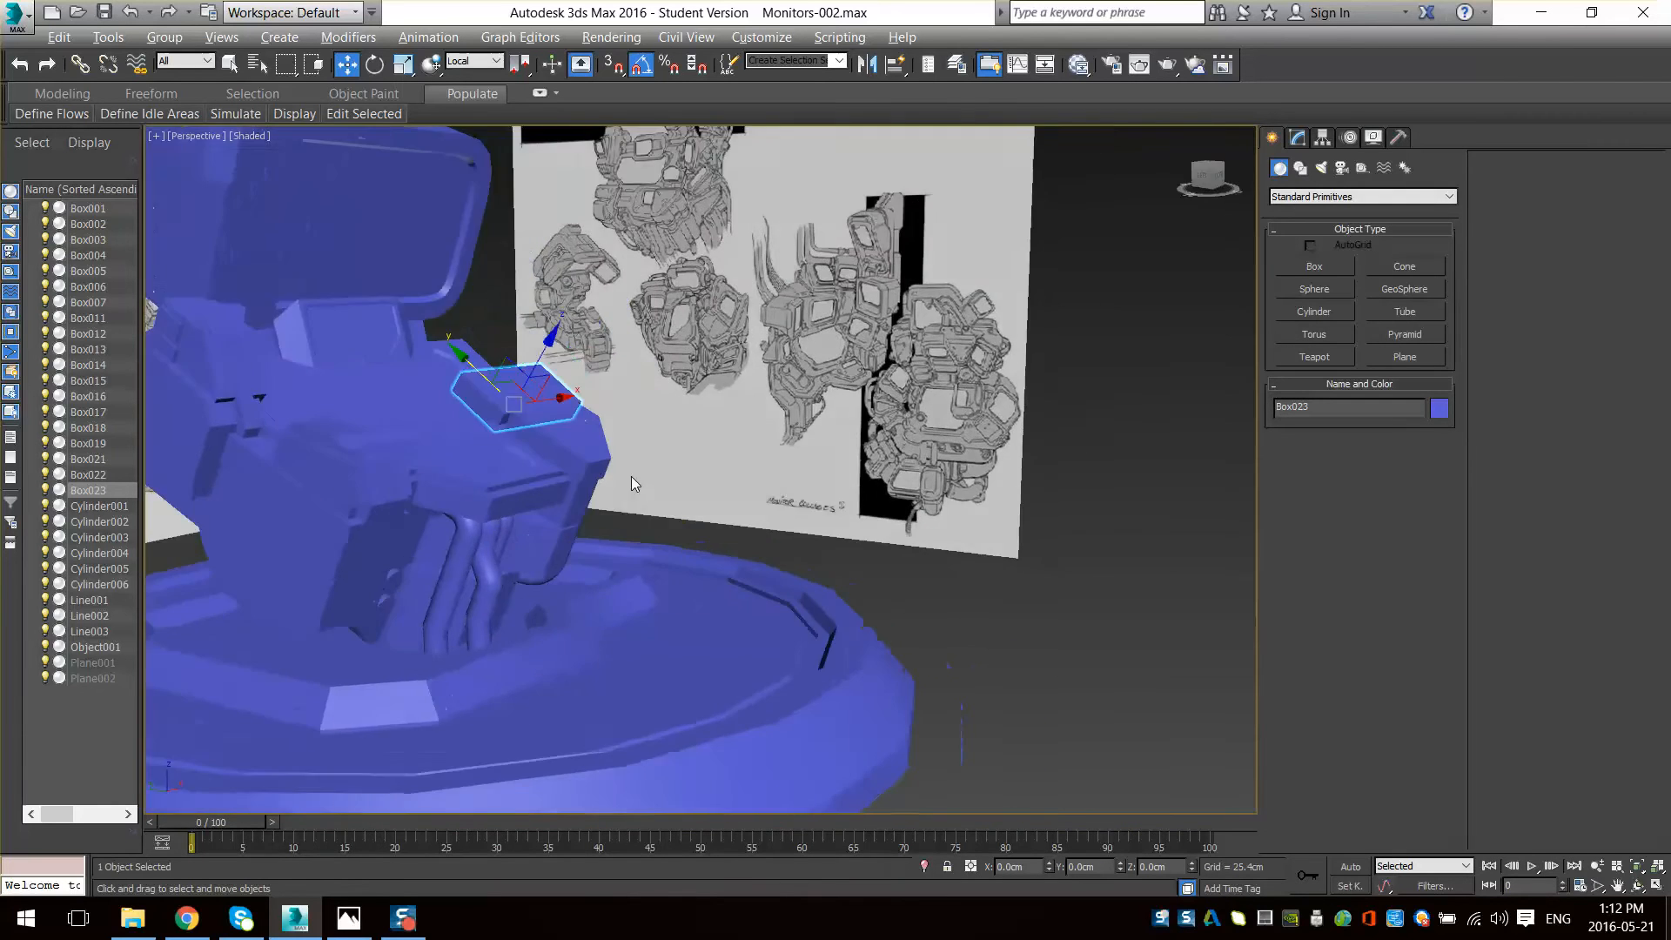
{"action": "mouse_move", "coordinate": [633, 484]}
{"action": "middle_mouse_down", "text": "alt"}
{"action": "mouse_move", "coordinate": [531, 453]}
{"action": "mouse_move", "coordinate": [766, 457]}
{"action": "middle_mouse_up", "text": "alt"}
{"action": "scroll", "coordinate": [839, 457], "scroll_direction": "up", "scroll_amount": 5}
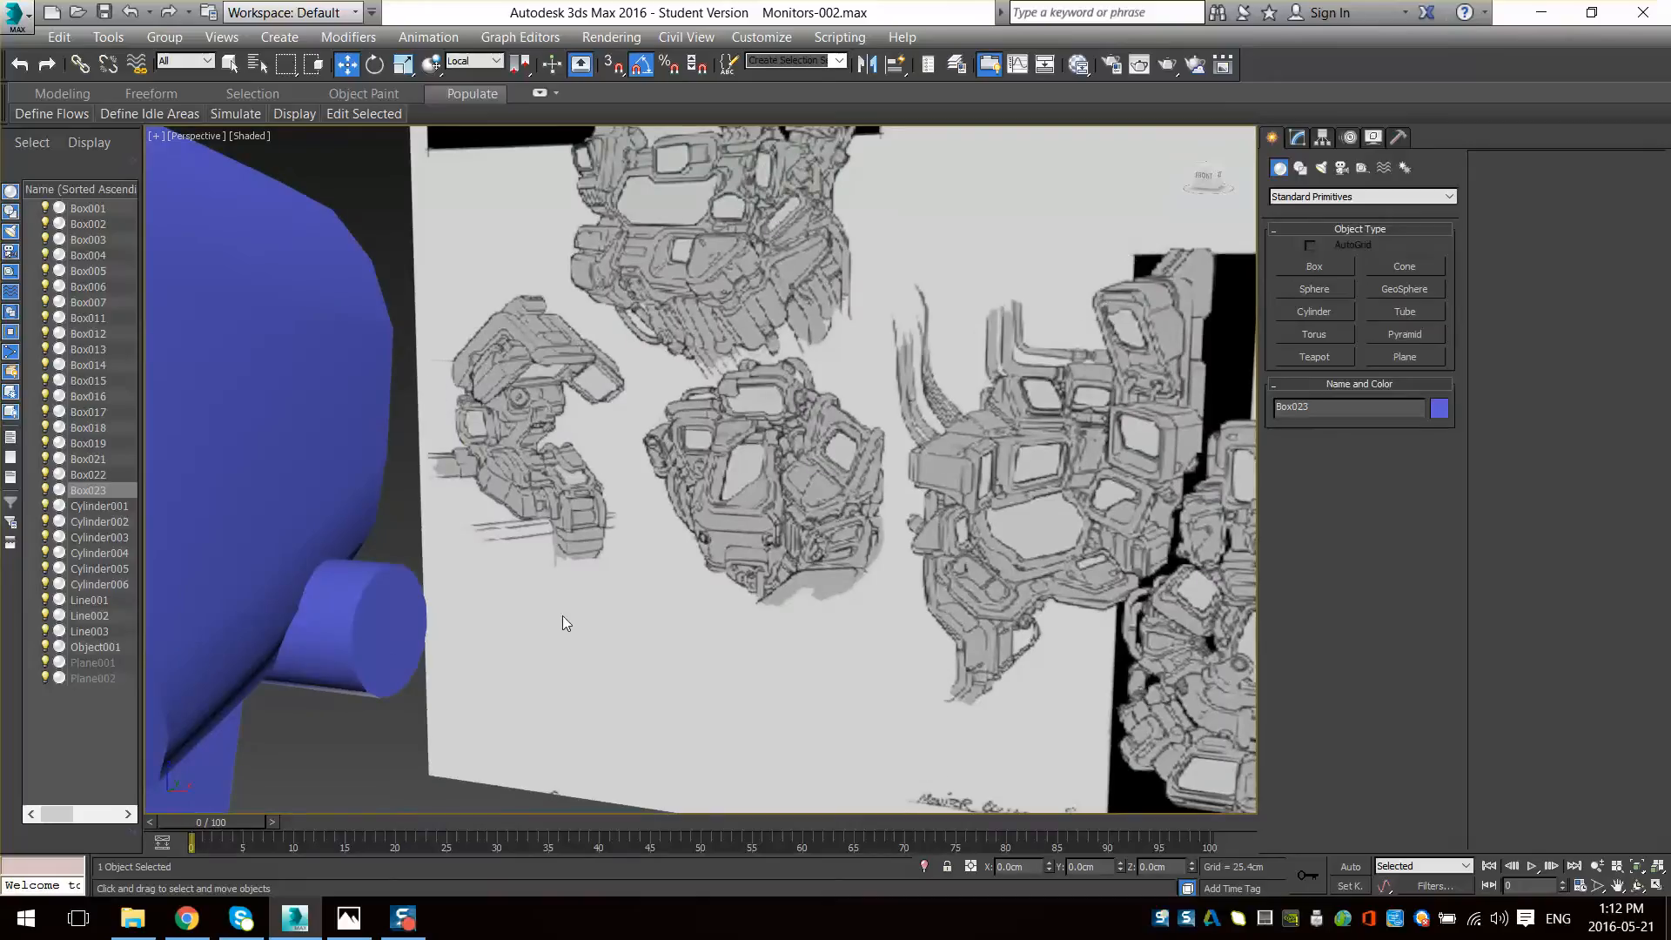
- Scale Box023 down along its X axis to about 79%
{"action": "scroll", "coordinate": [562, 623], "scroll_direction": "down", "scroll_amount": 4}
{"action": "mouse_move", "coordinate": [432, 650]}
{"action": "middle_mouse_down"}
{"action": "mouse_move", "coordinate": [378, 667]}
{"action": "mouse_move", "coordinate": [578, 470]}
{"action": "middle_mouse_up"}
{"action": "scroll", "coordinate": [578, 604], "scroll_direction": "up", "scroll_amount": 6}
{"action": "middle_click_drag", "start_coordinate": [604, 609], "coordinate": [762, 514], "text": "alt"}
{"action": "key", "text": "r"}
{"action": "left_click_drag", "start_coordinate": [559, 482], "coordinate": [531, 487]}
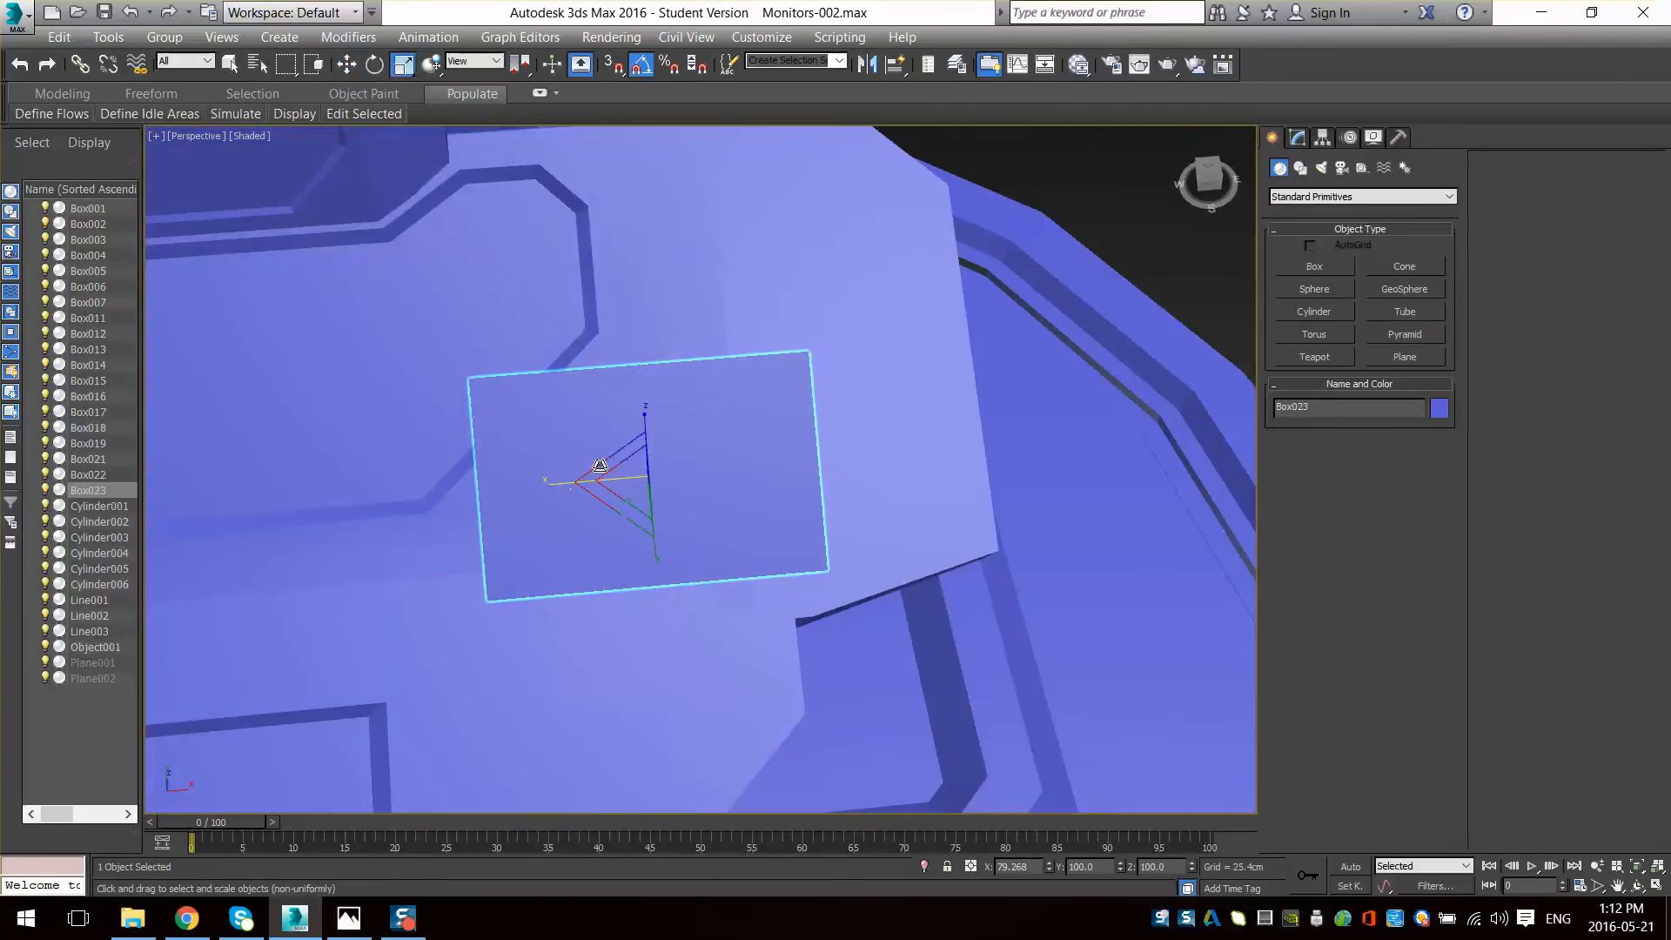
- Set the reference coordinate system to Local and convert Box023 to an editable poly
{"action": "middle_click_drag", "start_coordinate": [531, 488], "coordinate": [600, 513], "text": "alt"}
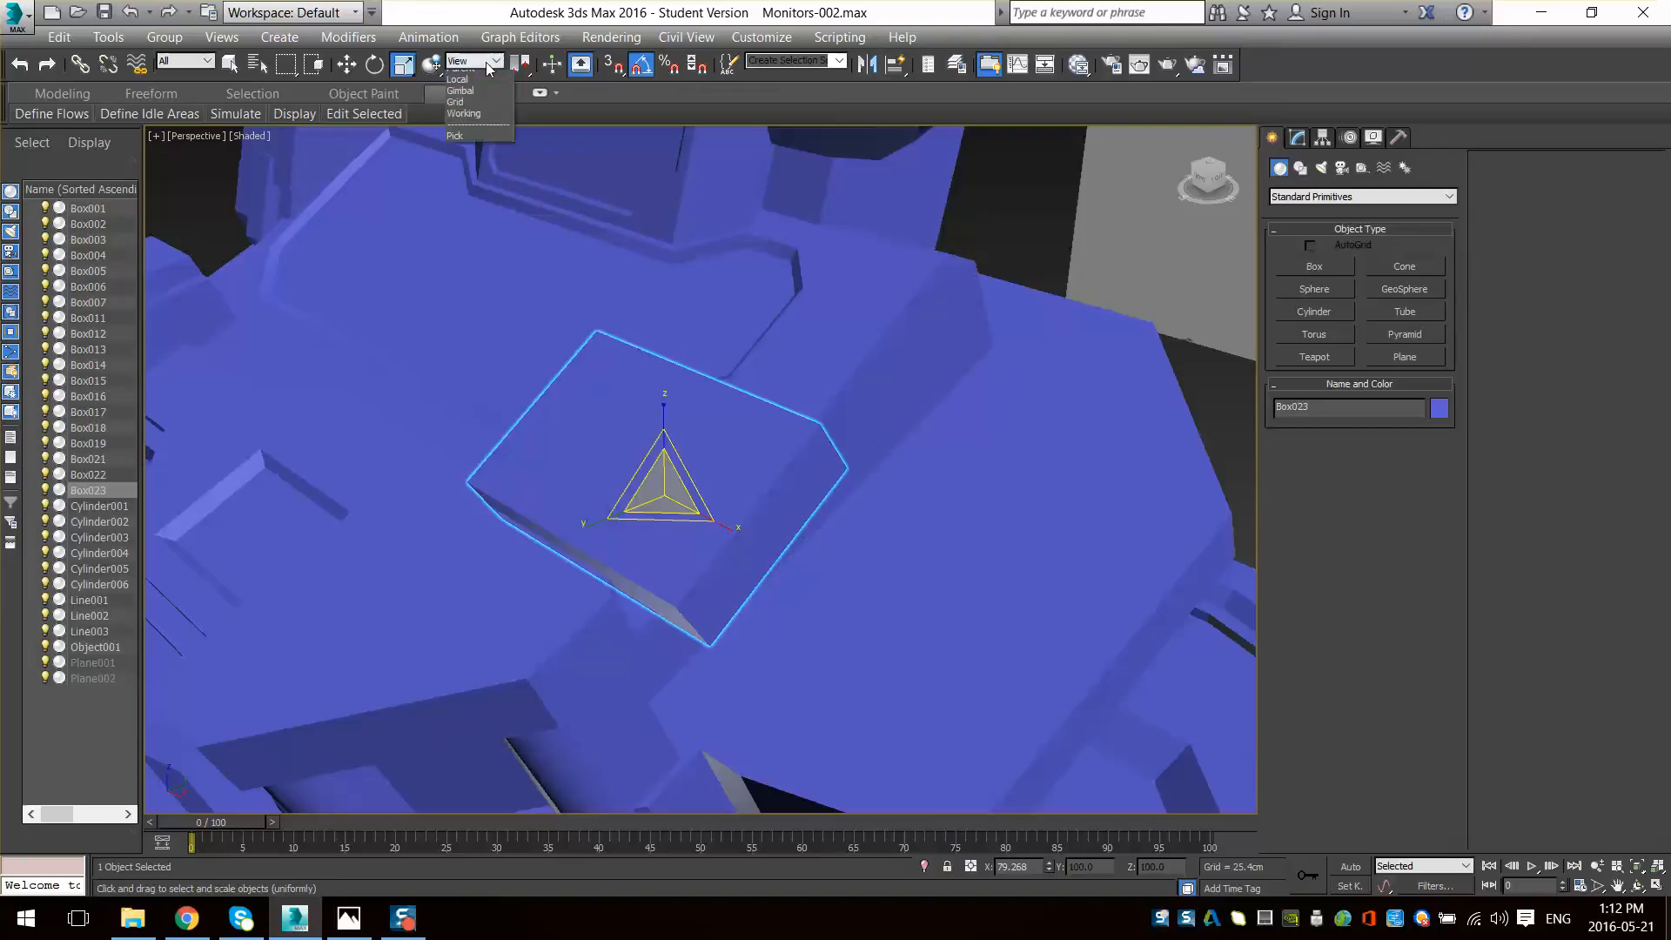
{"action": "left_click", "coordinate": [464, 123]}
{"action": "key", "text": "w"}
{"action": "middle_click_drag", "start_coordinate": [604, 576], "coordinate": [645, 450], "text": "alt"}
{"action": "scroll", "coordinate": [609, 558], "scroll_direction": "up", "scroll_amount": 10}
{"action": "scroll", "coordinate": [620, 541], "scroll_direction": "down", "scroll_amount": 10}
{"action": "right_click", "coordinate": [645, 450]}
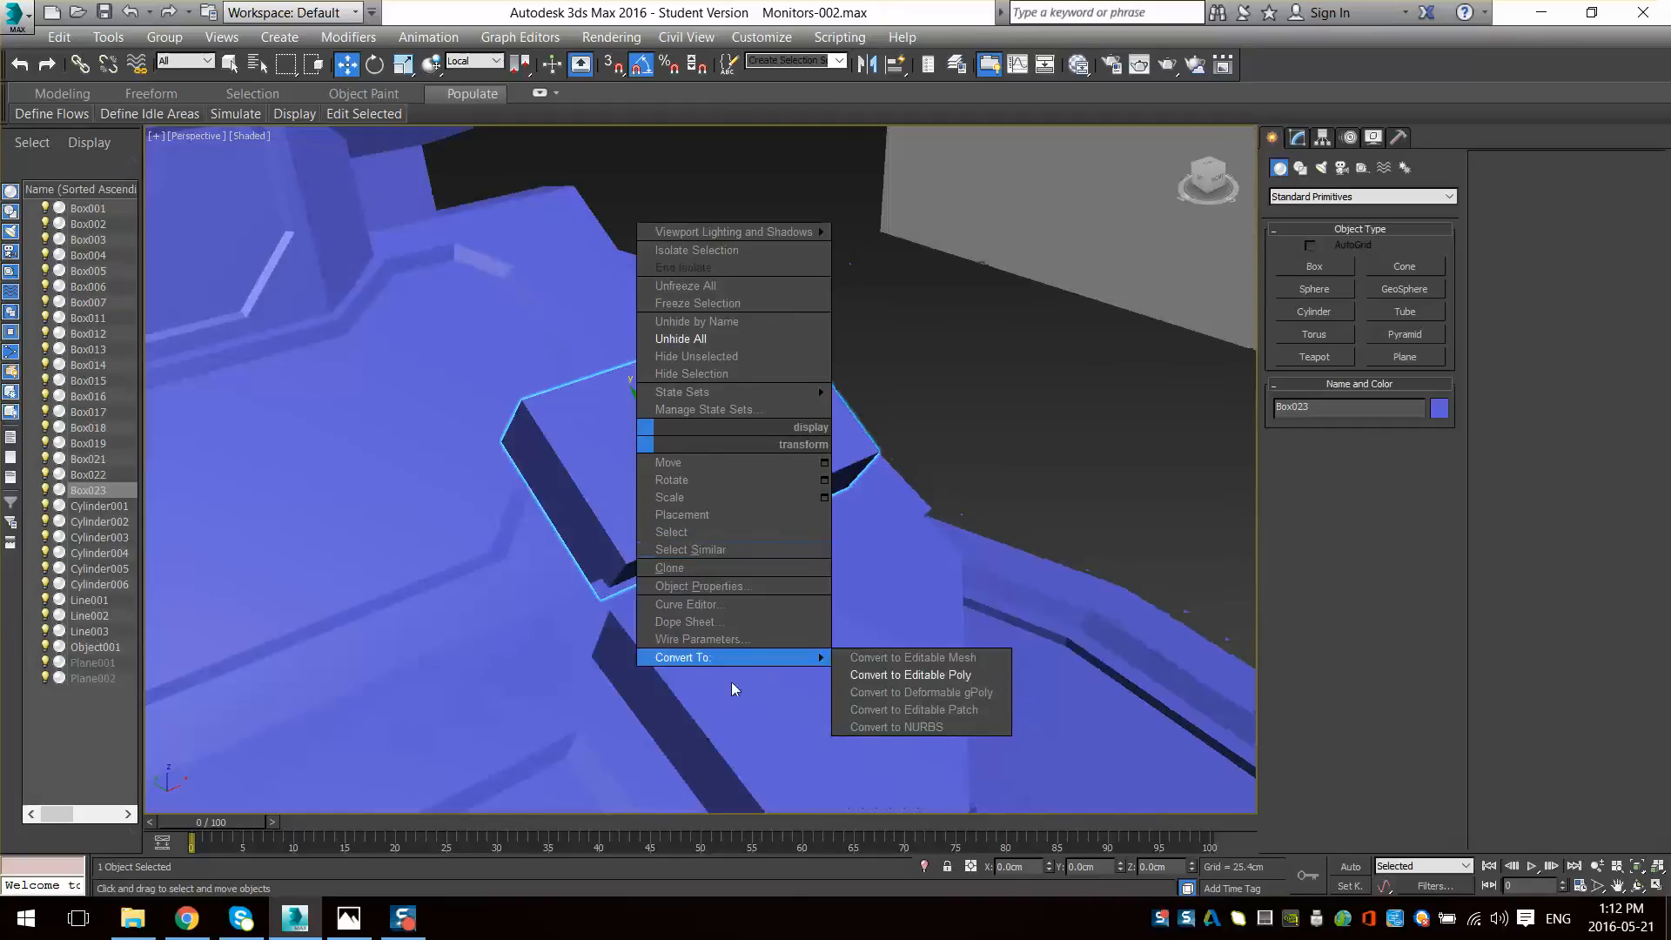
{"action": "left_click", "coordinate": [909, 681]}
- Chamfer the two short corner edges at Box023's end facing the main screen into wide angled corners
{"action": "left_click", "coordinate": [1319, 604]}
{"action": "scroll", "coordinate": [534, 461], "scroll_direction": "up", "scroll_amount": 5}
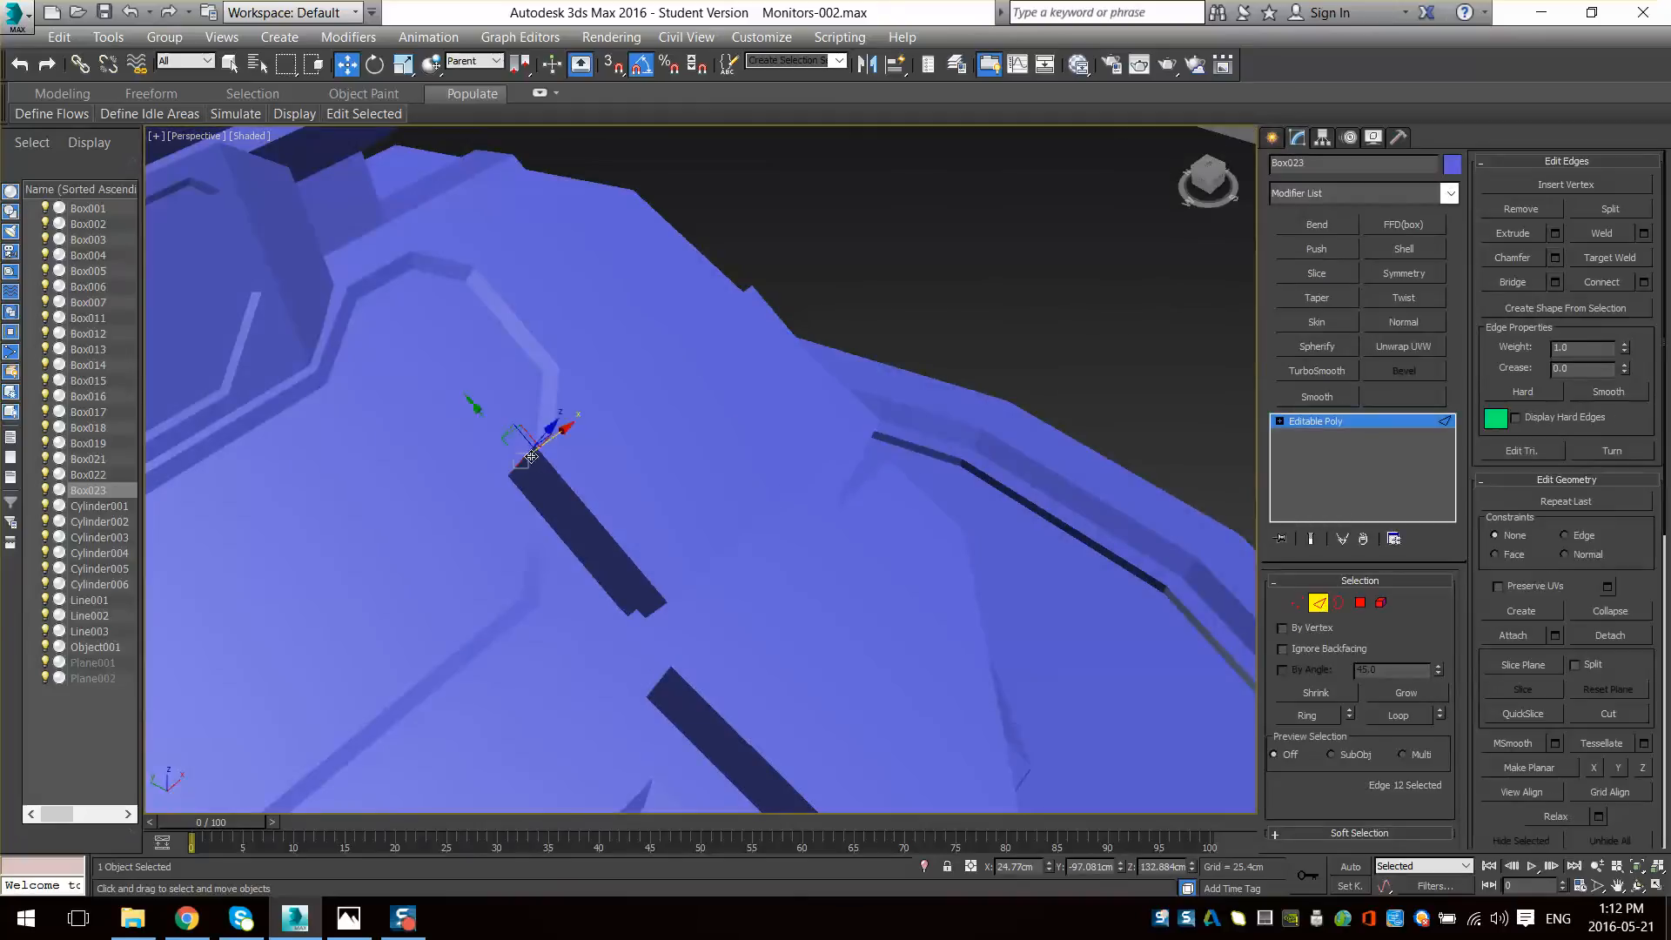
{"action": "scroll", "coordinate": [692, 431], "scroll_direction": "down", "scroll_amount": 5}
{"action": "middle_click_drag", "start_coordinate": [692, 431], "coordinate": [616, 583], "text": "alt"}
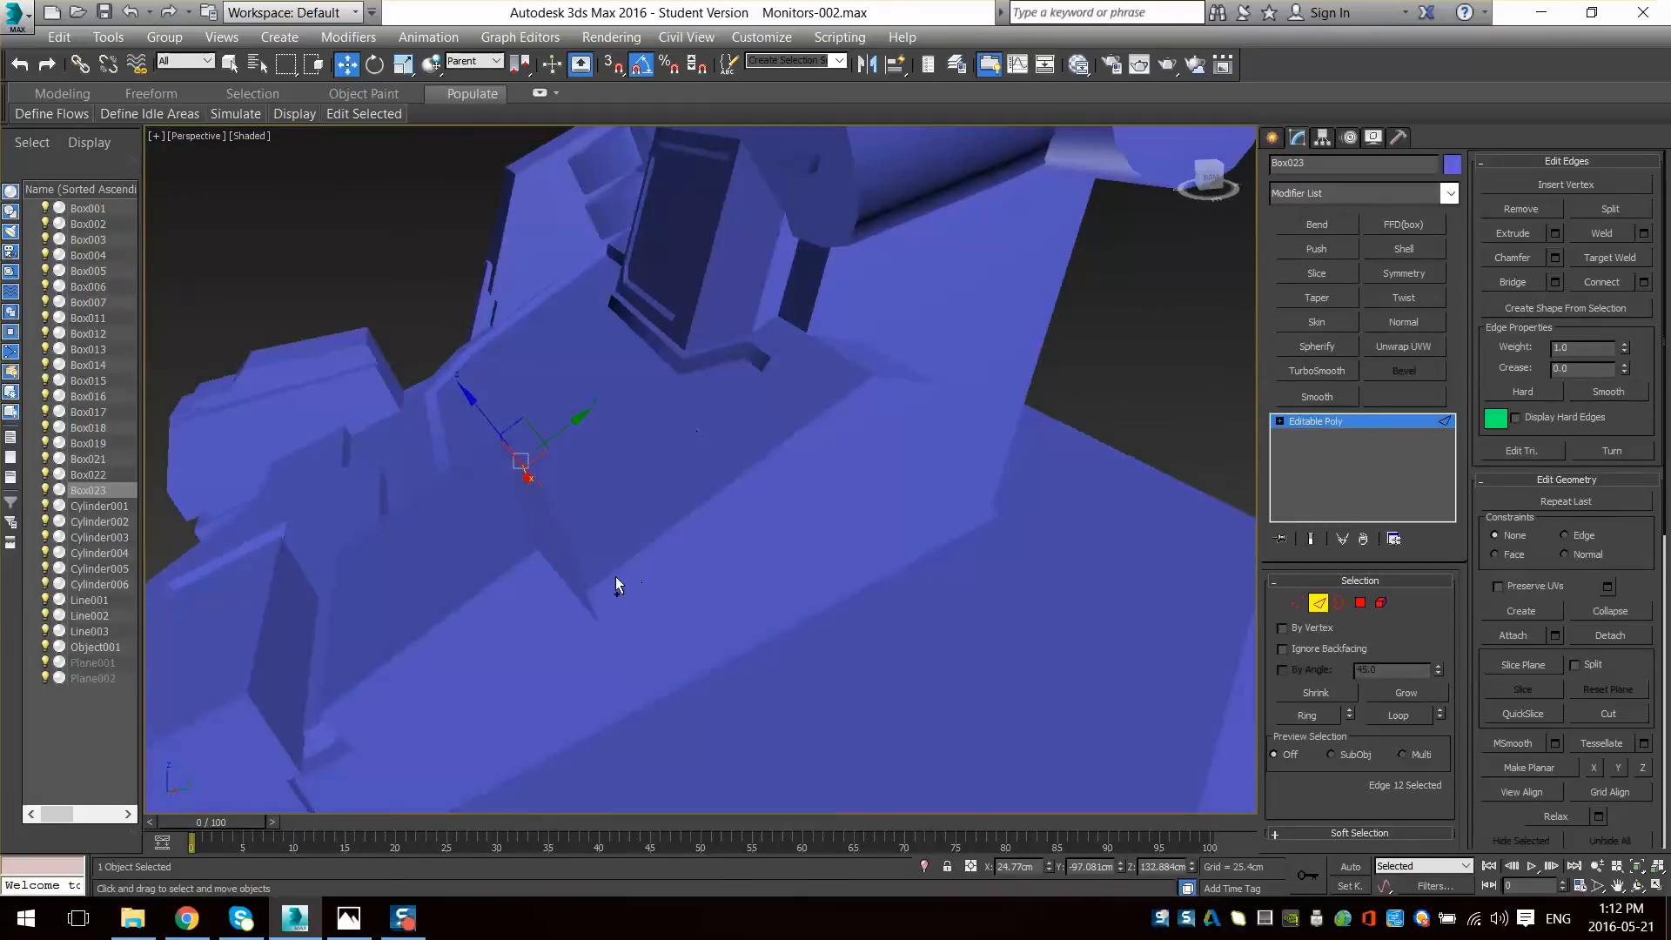
{"action": "left_click", "coordinate": [1515, 257]}
{"action": "scroll", "coordinate": [731, 511], "scroll_direction": "up", "scroll_amount": 2}
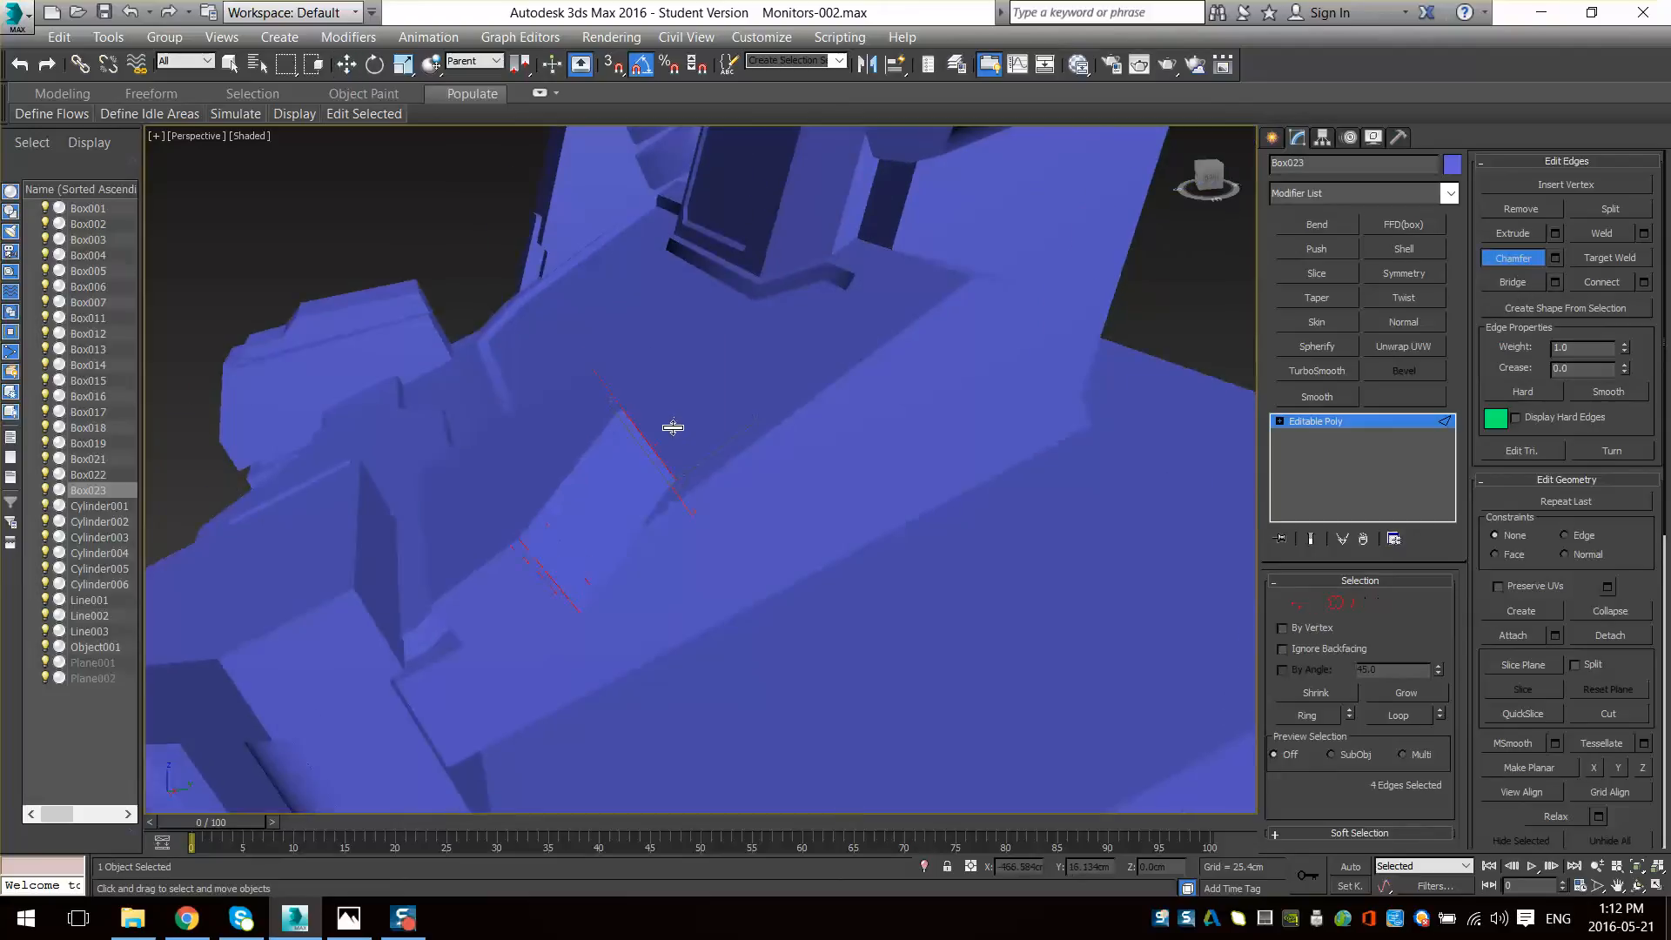
{"action": "mouse_move", "coordinate": [659, 459]}
{"action": "middle_mouse_down", "text": "alt"}
{"action": "mouse_move", "coordinate": [772, 537]}
{"action": "mouse_move", "coordinate": [710, 503]}
{"action": "mouse_move", "coordinate": [656, 513]}
{"action": "middle_mouse_up", "text": "alt"}
{"action": "key", "text": "F4"}
{"action": "key", "text": "ctrl+z"}
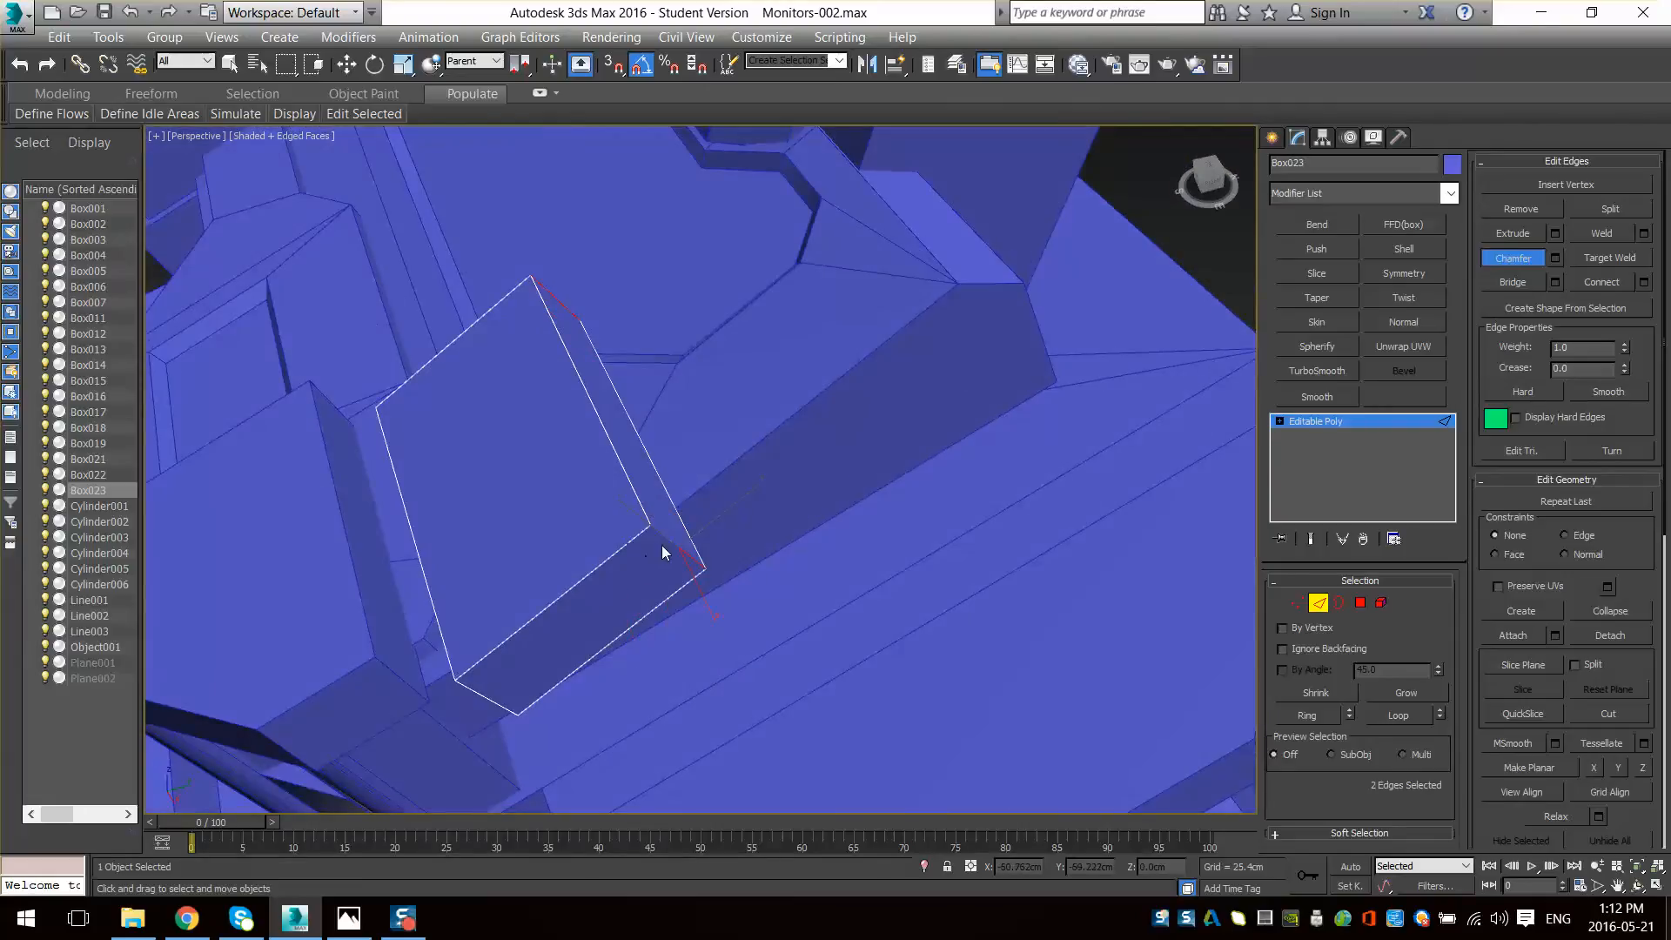
{"action": "mouse_move", "coordinate": [670, 525]}
{"action": "left_mouse_down"}
{"action": "mouse_move", "coordinate": [676, 488]}
{"action": "mouse_move", "coordinate": [677, 506]}
{"action": "left_mouse_up"}
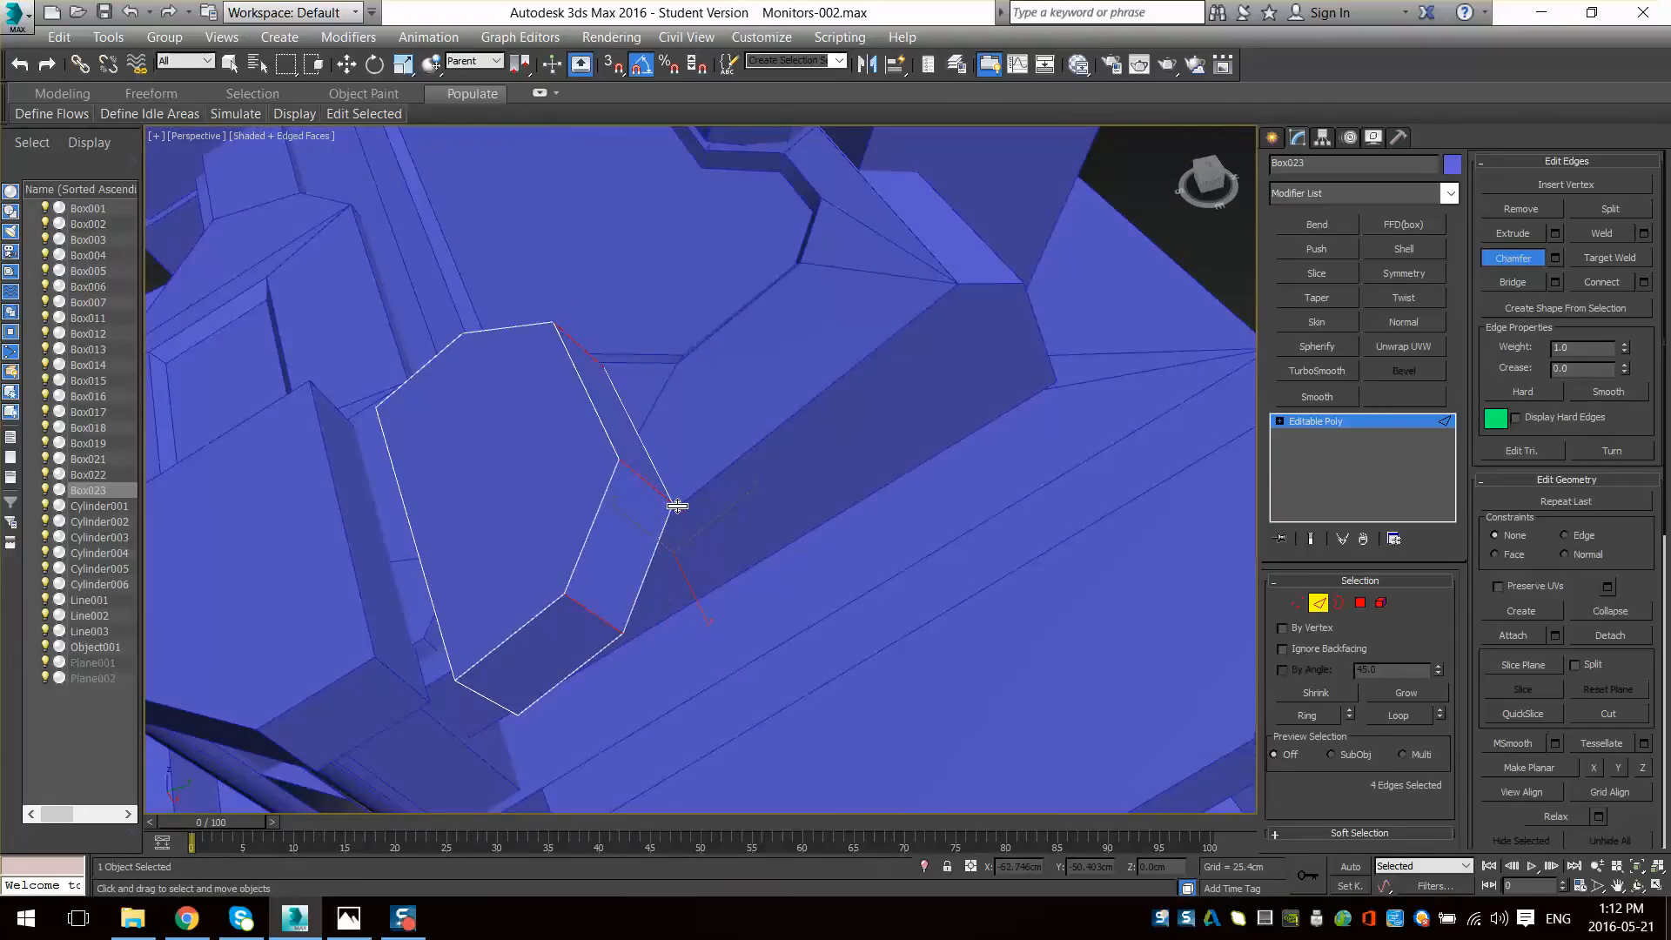
{"action": "middle_click_drag", "start_coordinate": [677, 506], "coordinate": [975, 505], "text": "alt"}
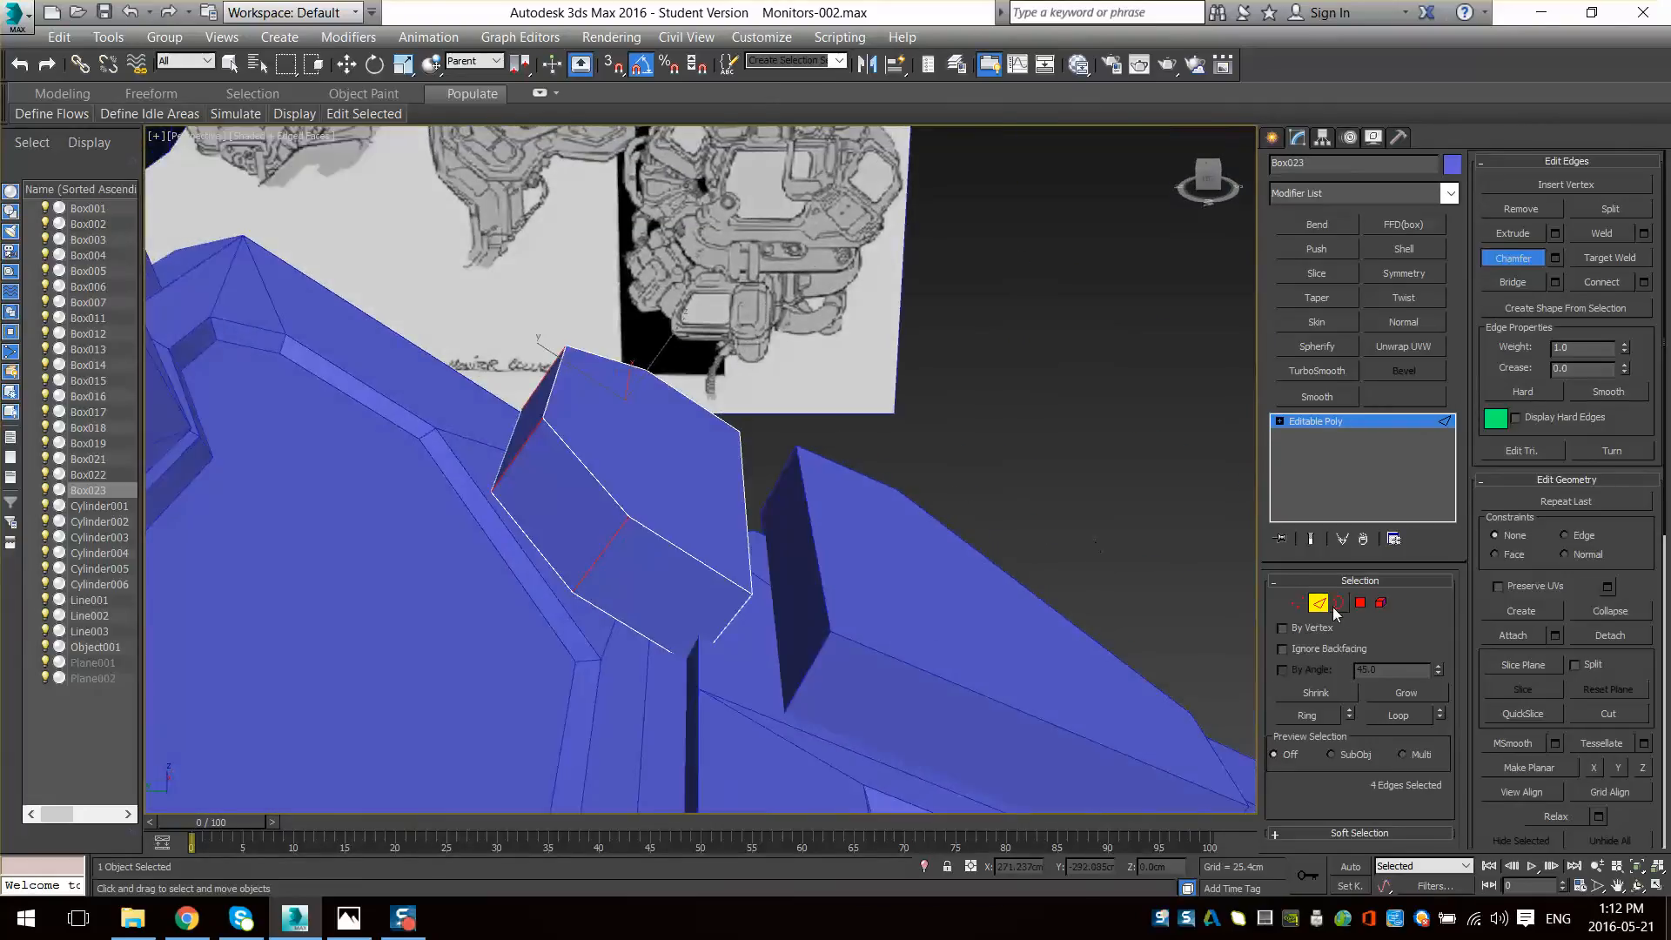
- Move Box023 along its local Z and Y axes to seat it on the sloped monitor panel
{"action": "left_click", "coordinate": [1334, 613]}
{"action": "key", "text": "w"}
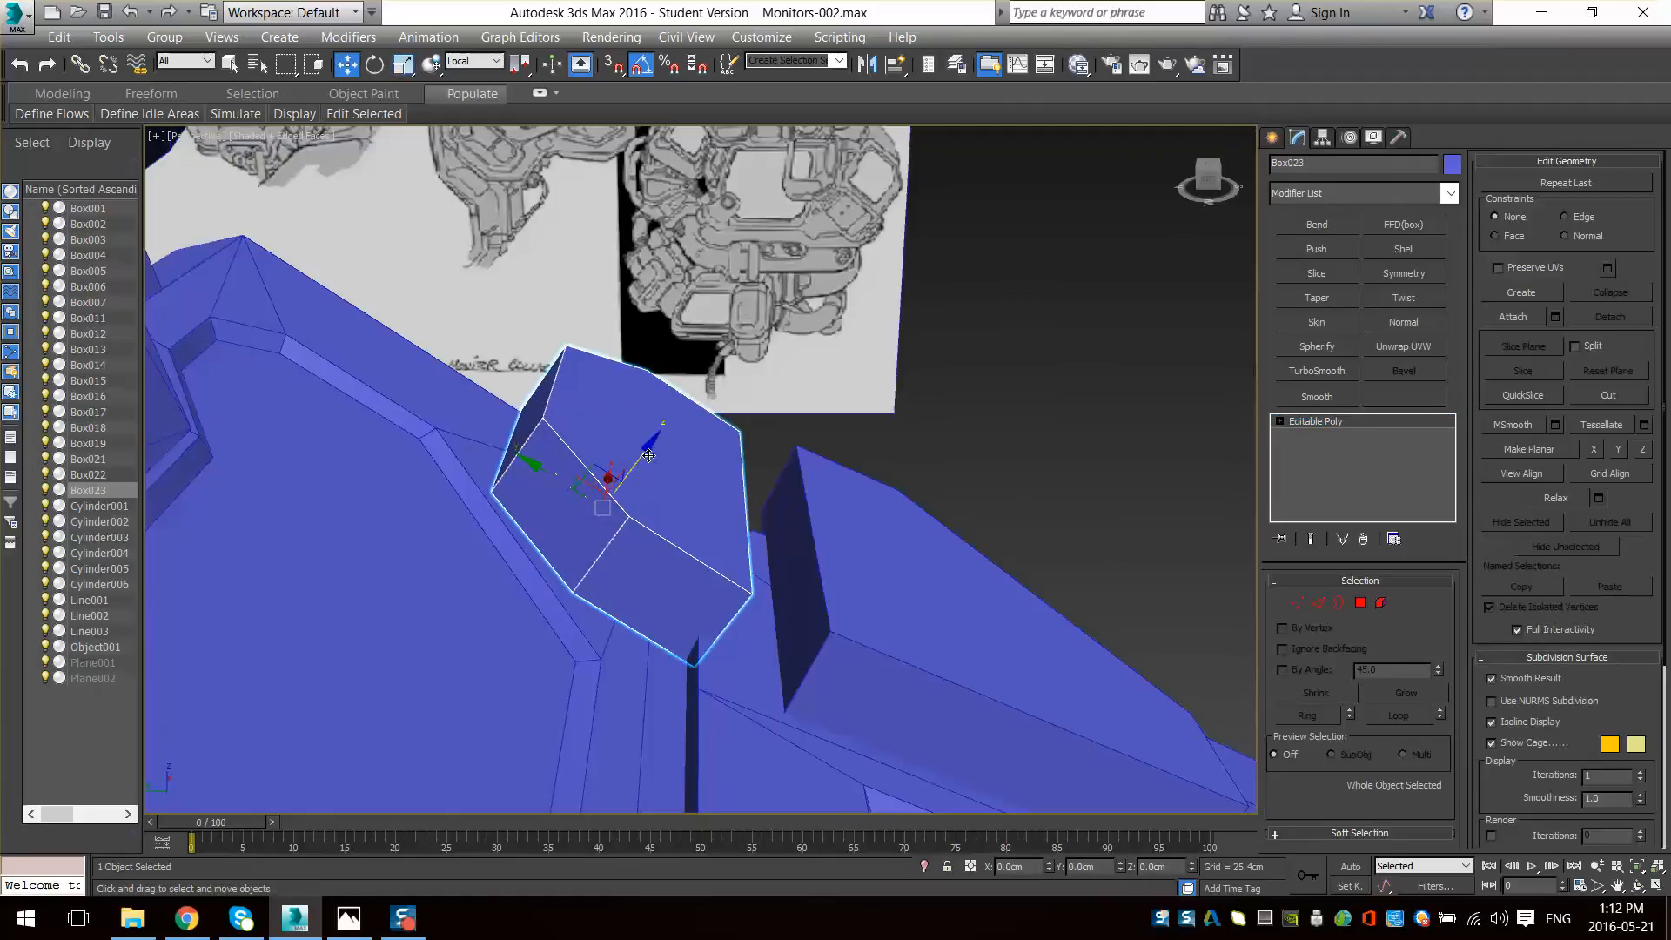
{"action": "left_click_drag", "start_coordinate": [648, 456], "coordinate": [636, 454]}
{"action": "left_click_drag", "start_coordinate": [528, 473], "coordinate": [568, 498]}
{"action": "middle_click_drag", "start_coordinate": [568, 497], "coordinate": [459, 597], "text": "alt"}
{"action": "scroll", "coordinate": [618, 384], "scroll_direction": "down", "scroll_amount": 4}
{"action": "middle_click_drag", "start_coordinate": [618, 384], "coordinate": [670, 533]}
- Adjust the two vertices at the lower corner of Box004's recessed border beside the small box
{"action": "left_click", "coordinate": [670, 532]}
{"action": "scroll", "coordinate": [712, 592], "scroll_direction": "up", "scroll_amount": 5}
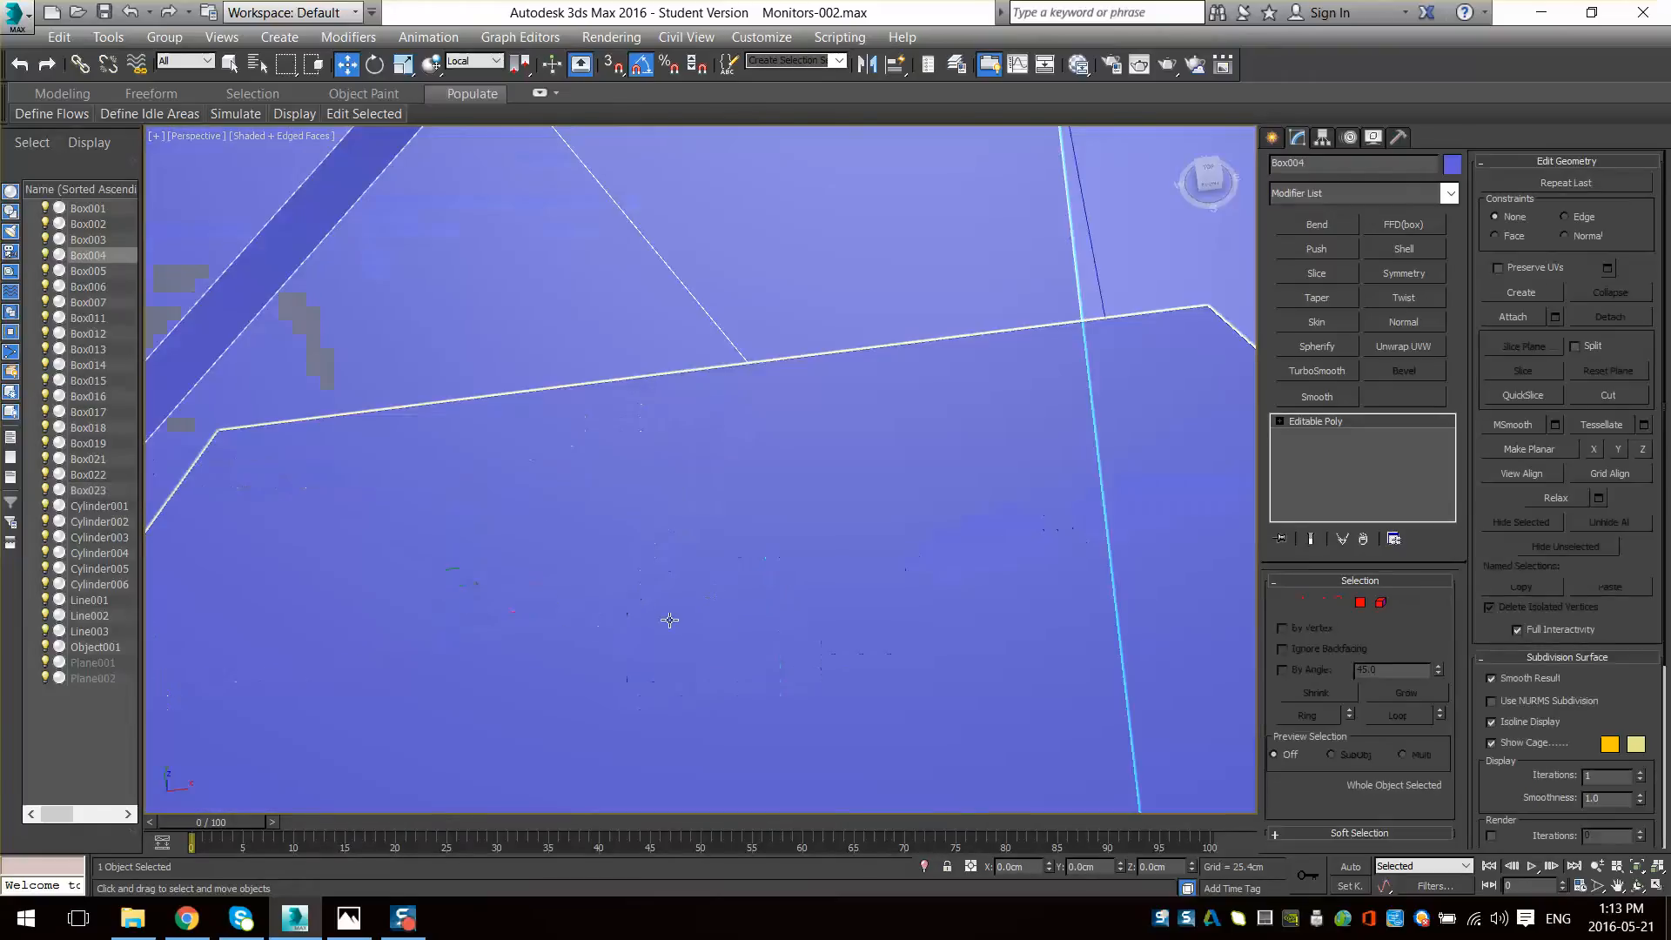
{"action": "key", "text": "1"}
{"action": "scroll", "coordinate": [576, 596], "scroll_direction": "down", "scroll_amount": 3}
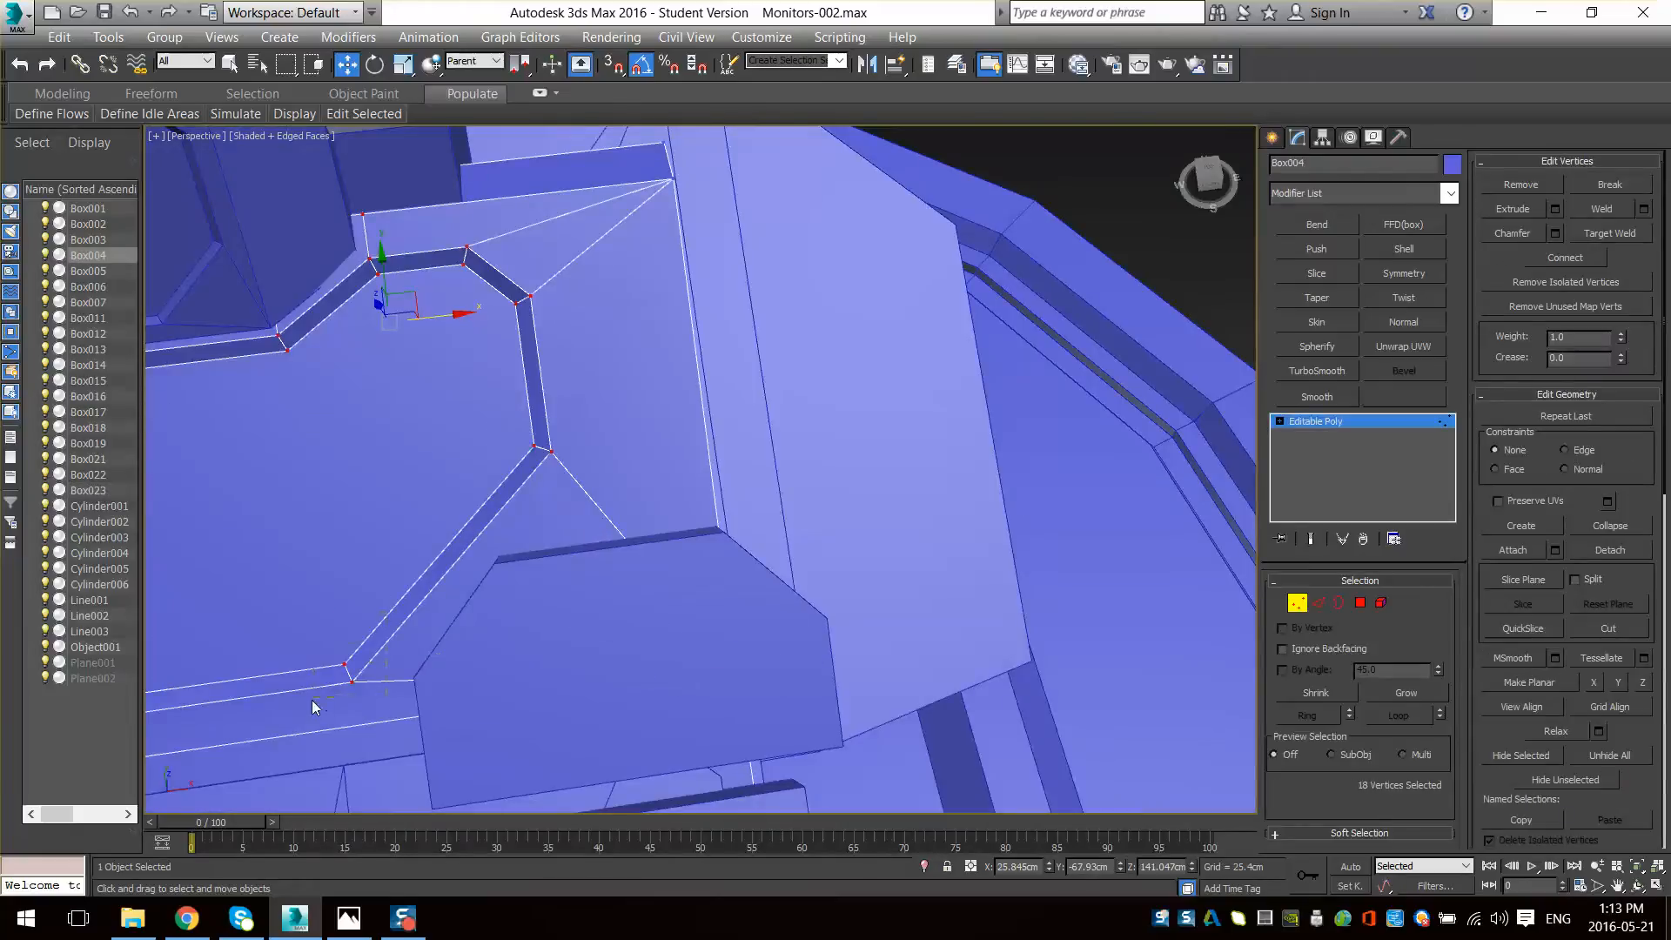
{"action": "left_click_drag", "start_coordinate": [314, 707], "coordinate": [437, 665]}
{"action": "scroll", "coordinate": [634, 627], "scroll_direction": "down", "scroll_amount": 3}
{"action": "middle_click_drag", "start_coordinate": [633, 627], "coordinate": [829, 646], "text": "alt"}
{"action": "scroll", "coordinate": [574, 651], "scroll_direction": "up", "scroll_amount": 4}
{"action": "scroll", "coordinate": [574, 644], "scroll_direction": "down", "scroll_amount": 3}
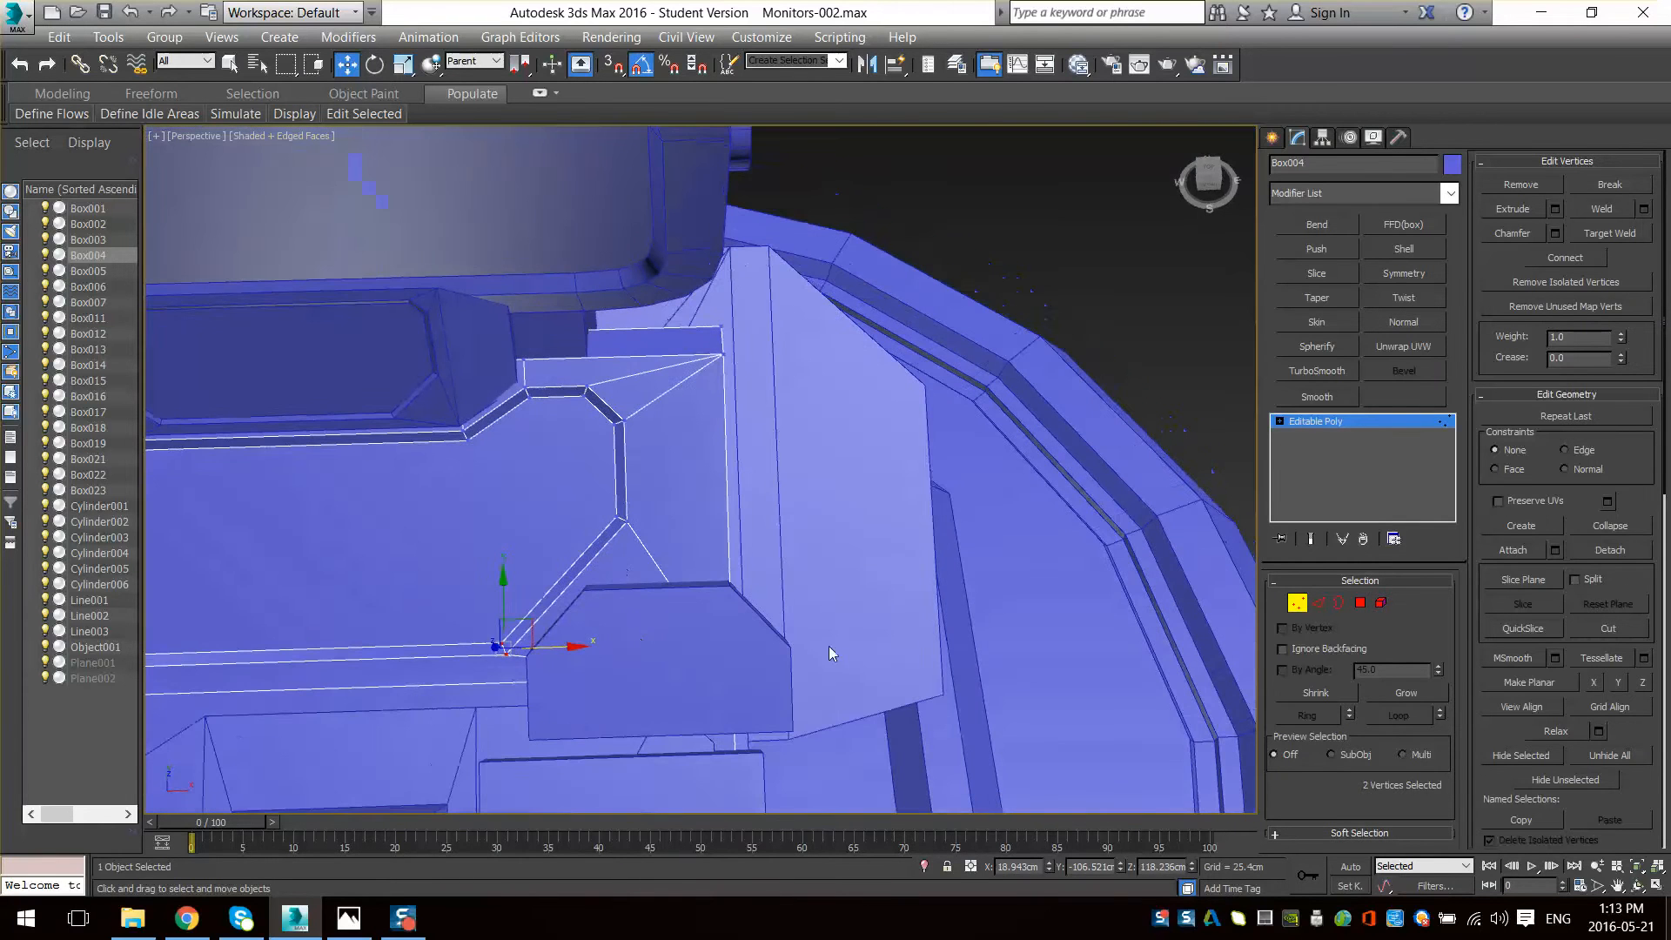
{"action": "left_click", "coordinate": [1298, 604]}
- Select Box023's narrow end polygon between the two chamfered corners
{"action": "left_click", "coordinate": [745, 683]}
{"action": "middle_click_drag", "start_coordinate": [732, 727], "coordinate": [994, 673], "text": "alt"}
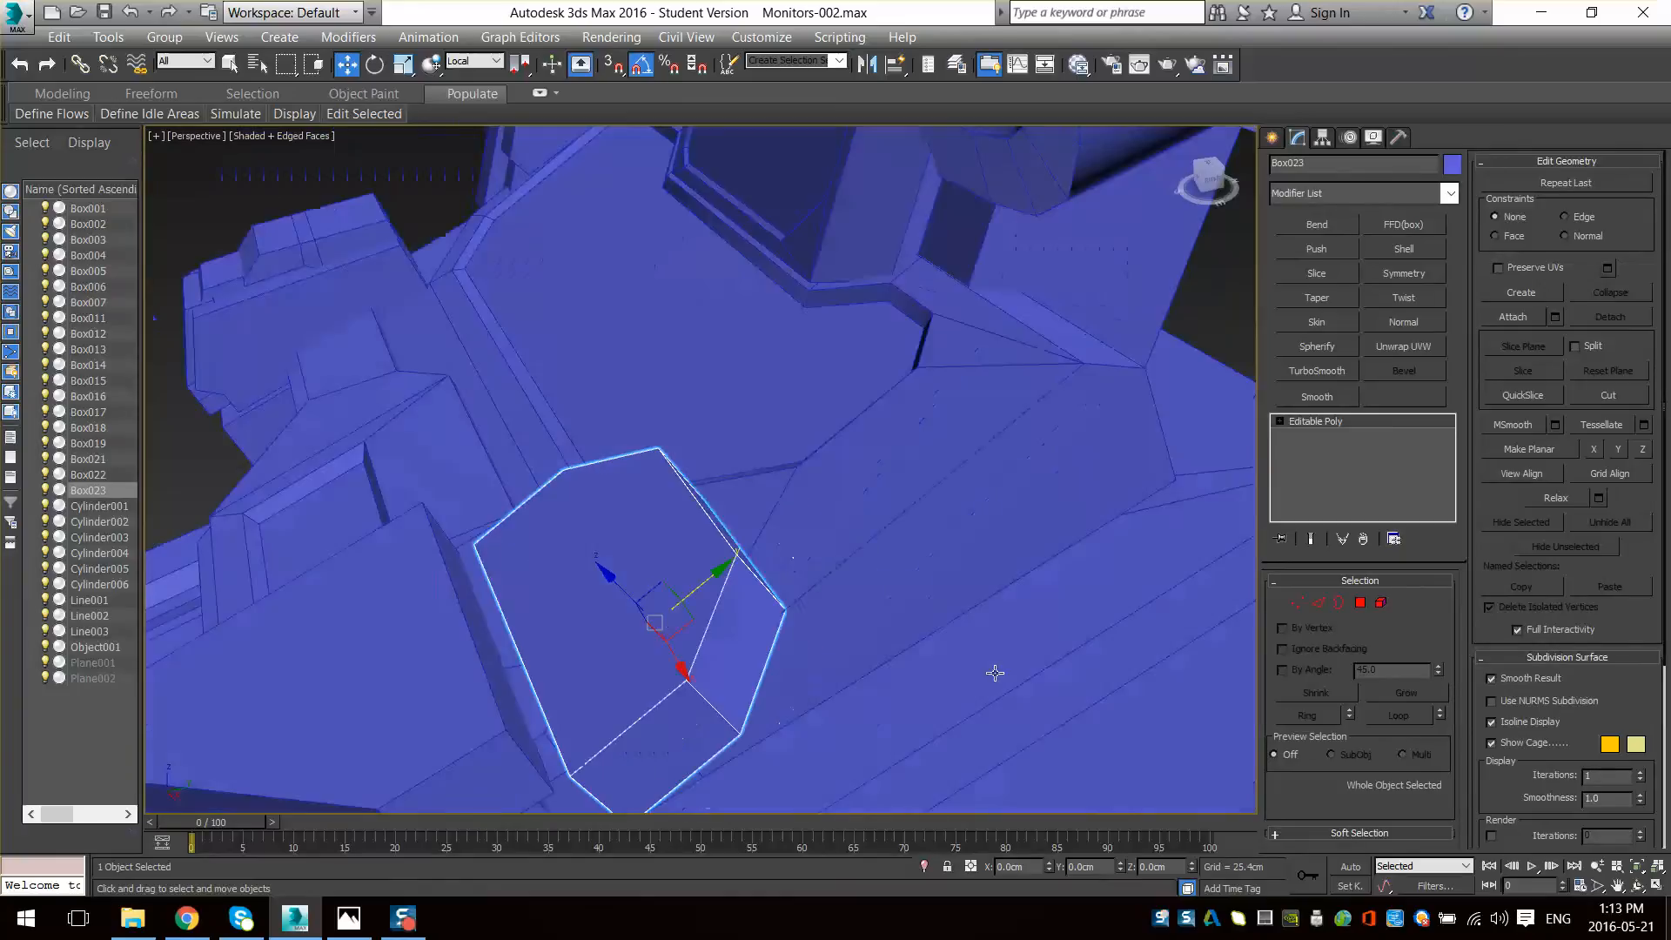
{"action": "left_click", "coordinate": [1361, 603]}
{"action": "middle_click_drag", "start_coordinate": [746, 552], "coordinate": [738, 549], "text": "alt"}
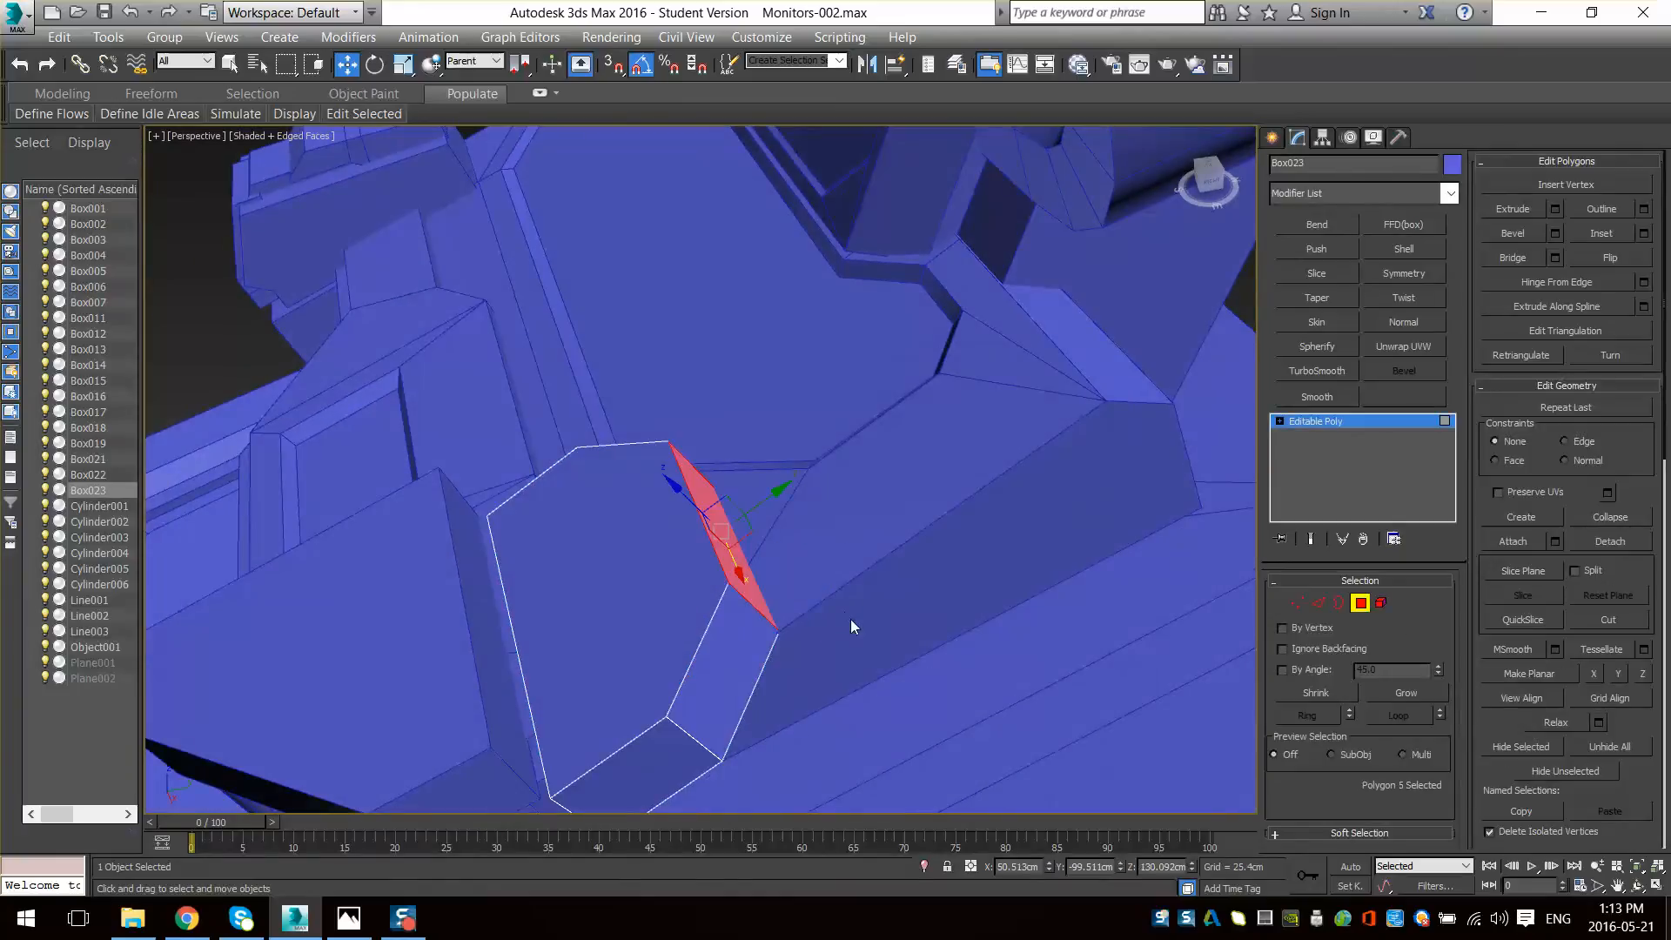
- Compare the chamfered box with the small screens in the monitor collage reference sketches
{"action": "scroll", "coordinate": [852, 621], "scroll_direction": "down", "scroll_amount": 6}
{"action": "mouse_move", "coordinate": [851, 620]}
{"action": "middle_mouse_down", "text": "alt"}
{"action": "mouse_move", "coordinate": [906, 490]}
{"action": "mouse_move", "coordinate": [862, 609]}
{"action": "middle_mouse_up", "text": "alt"}
{"action": "scroll", "coordinate": [849, 277], "scroll_direction": "up", "scroll_amount": 4}
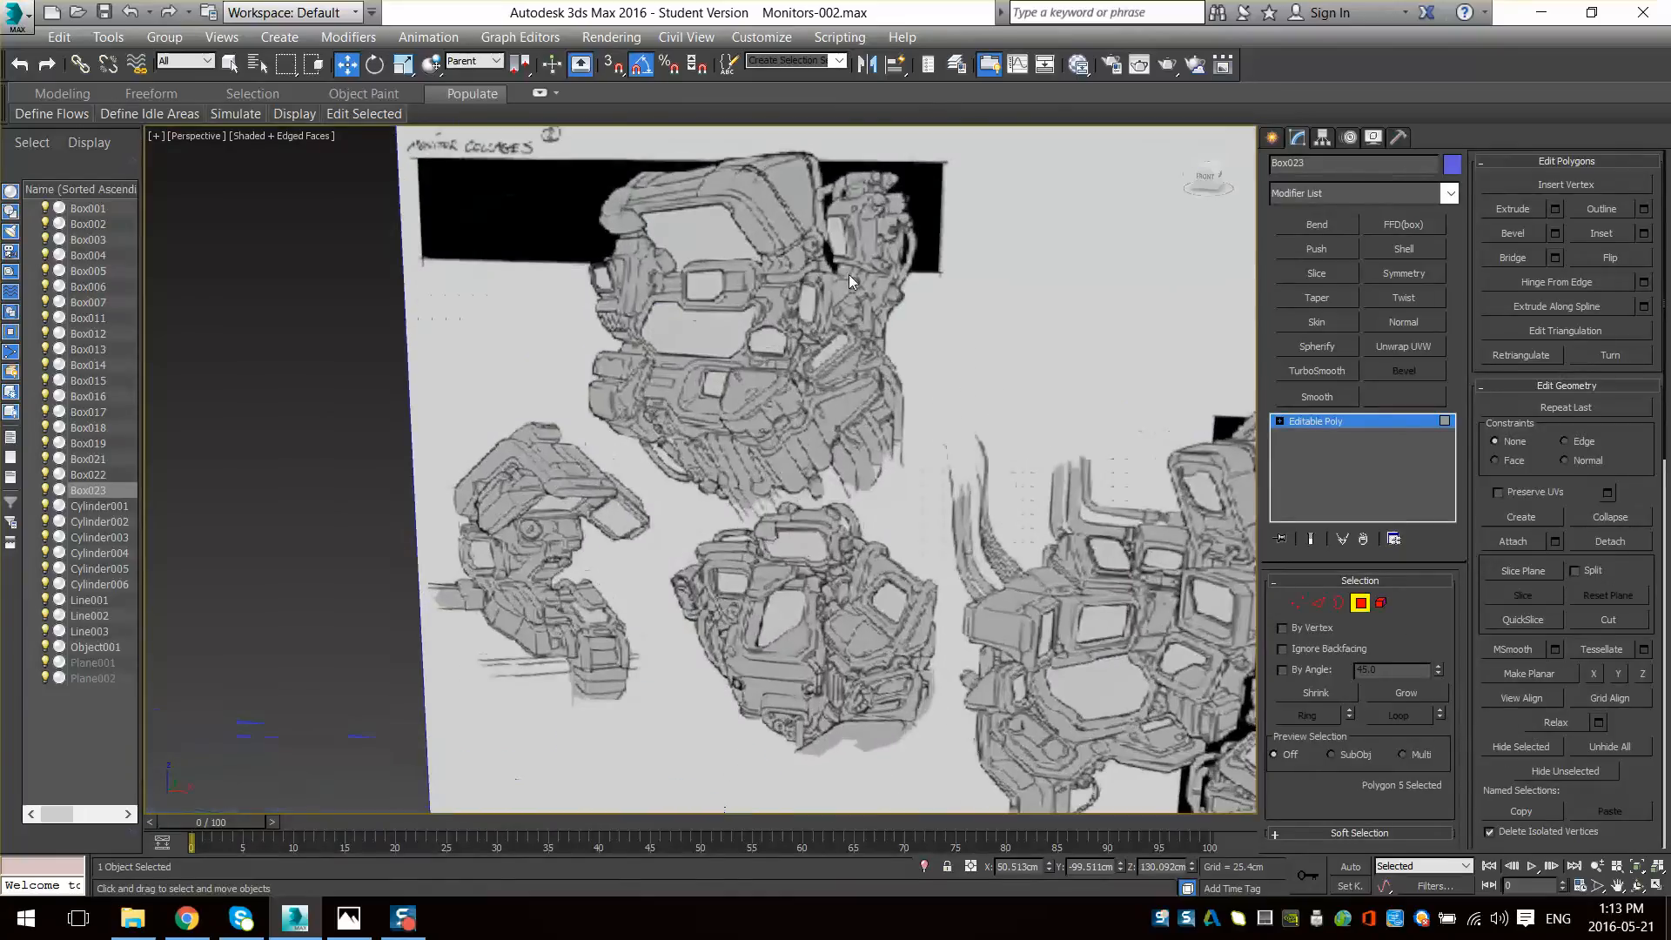
{"action": "scroll", "coordinate": [822, 670], "scroll_direction": "down", "scroll_amount": 6}
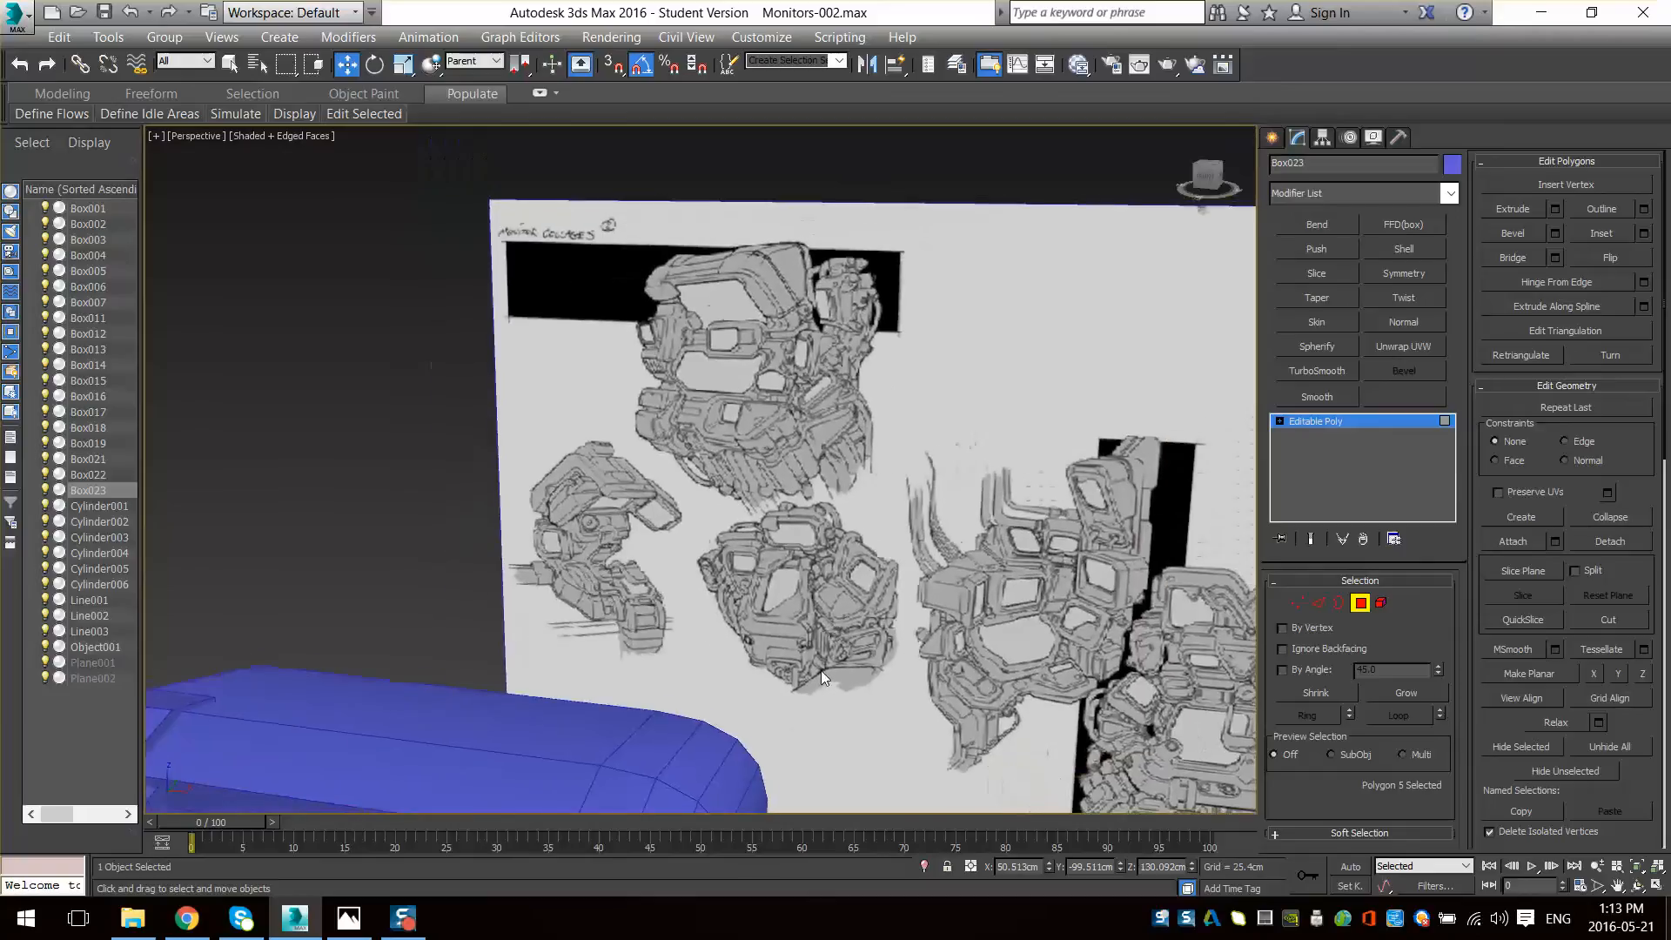
{"action": "mouse_move", "coordinate": [822, 670]}
{"action": "middle_mouse_down"}
{"action": "mouse_move", "coordinate": [881, 462]}
{"action": "mouse_move", "coordinate": [928, 527]}
{"action": "mouse_move", "coordinate": [1023, 592]}
{"action": "mouse_move", "coordinate": [916, 640]}
{"action": "mouse_move", "coordinate": [1069, 693]}
{"action": "middle_mouse_up"}
{"action": "scroll", "coordinate": [927, 528], "scroll_direction": "up", "scroll_amount": 3}
{"action": "scroll", "coordinate": [1023, 592], "scroll_direction": "up", "scroll_amount": 3}
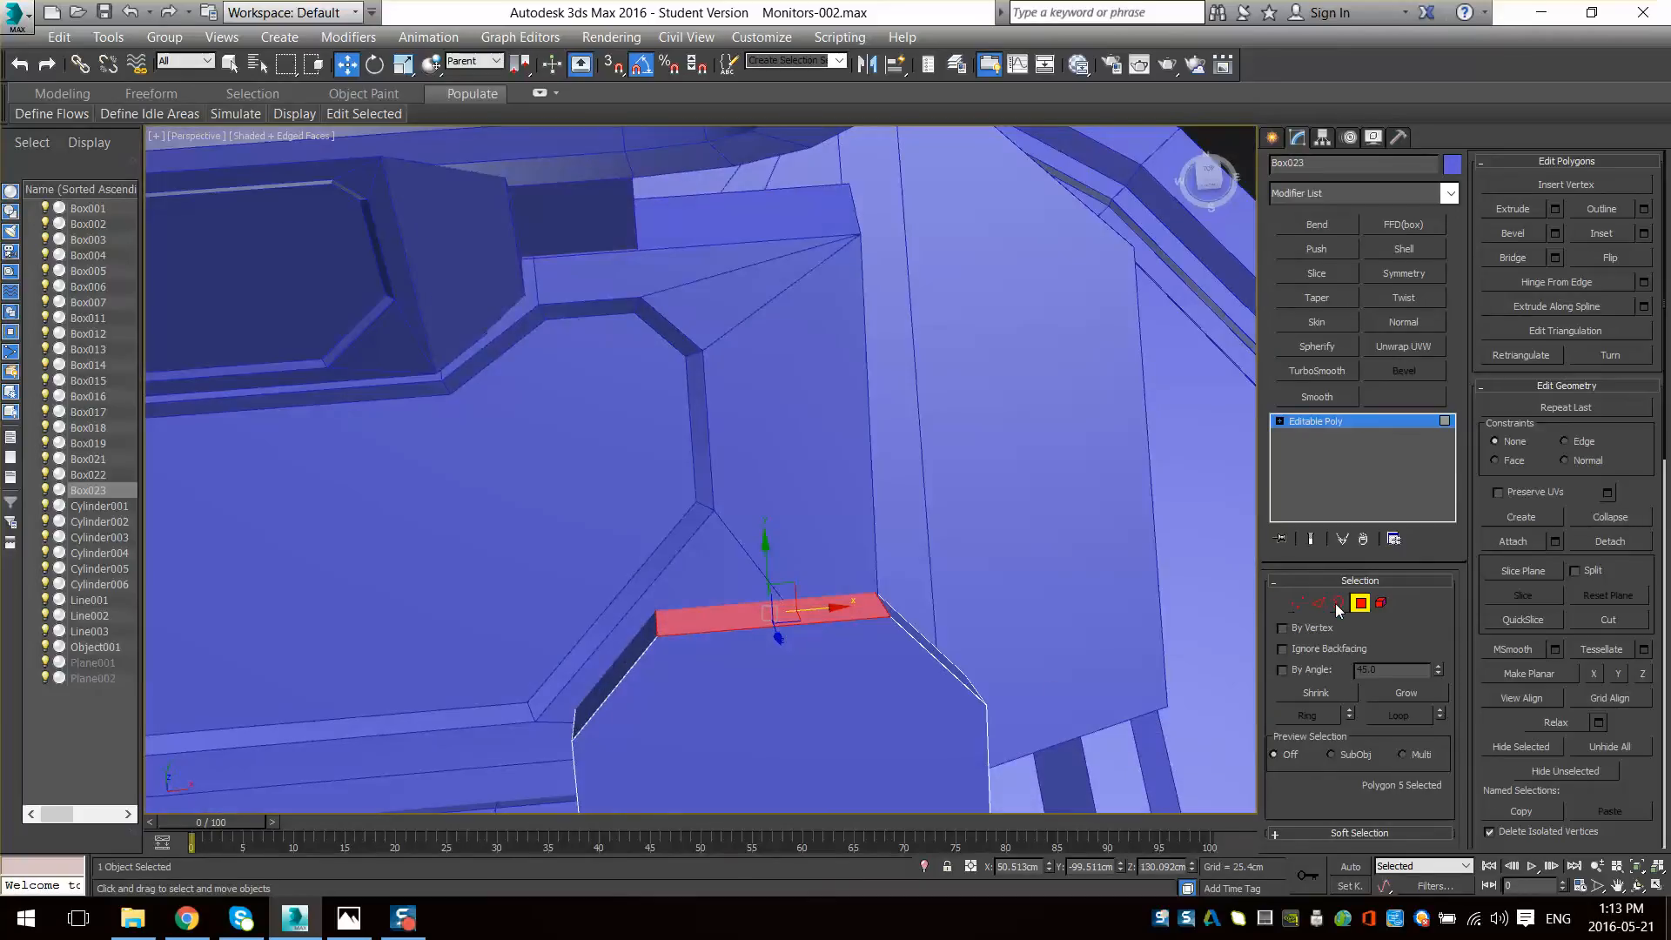
{"action": "left_click_drag", "start_coordinate": [815, 588], "coordinate": [788, 669]}
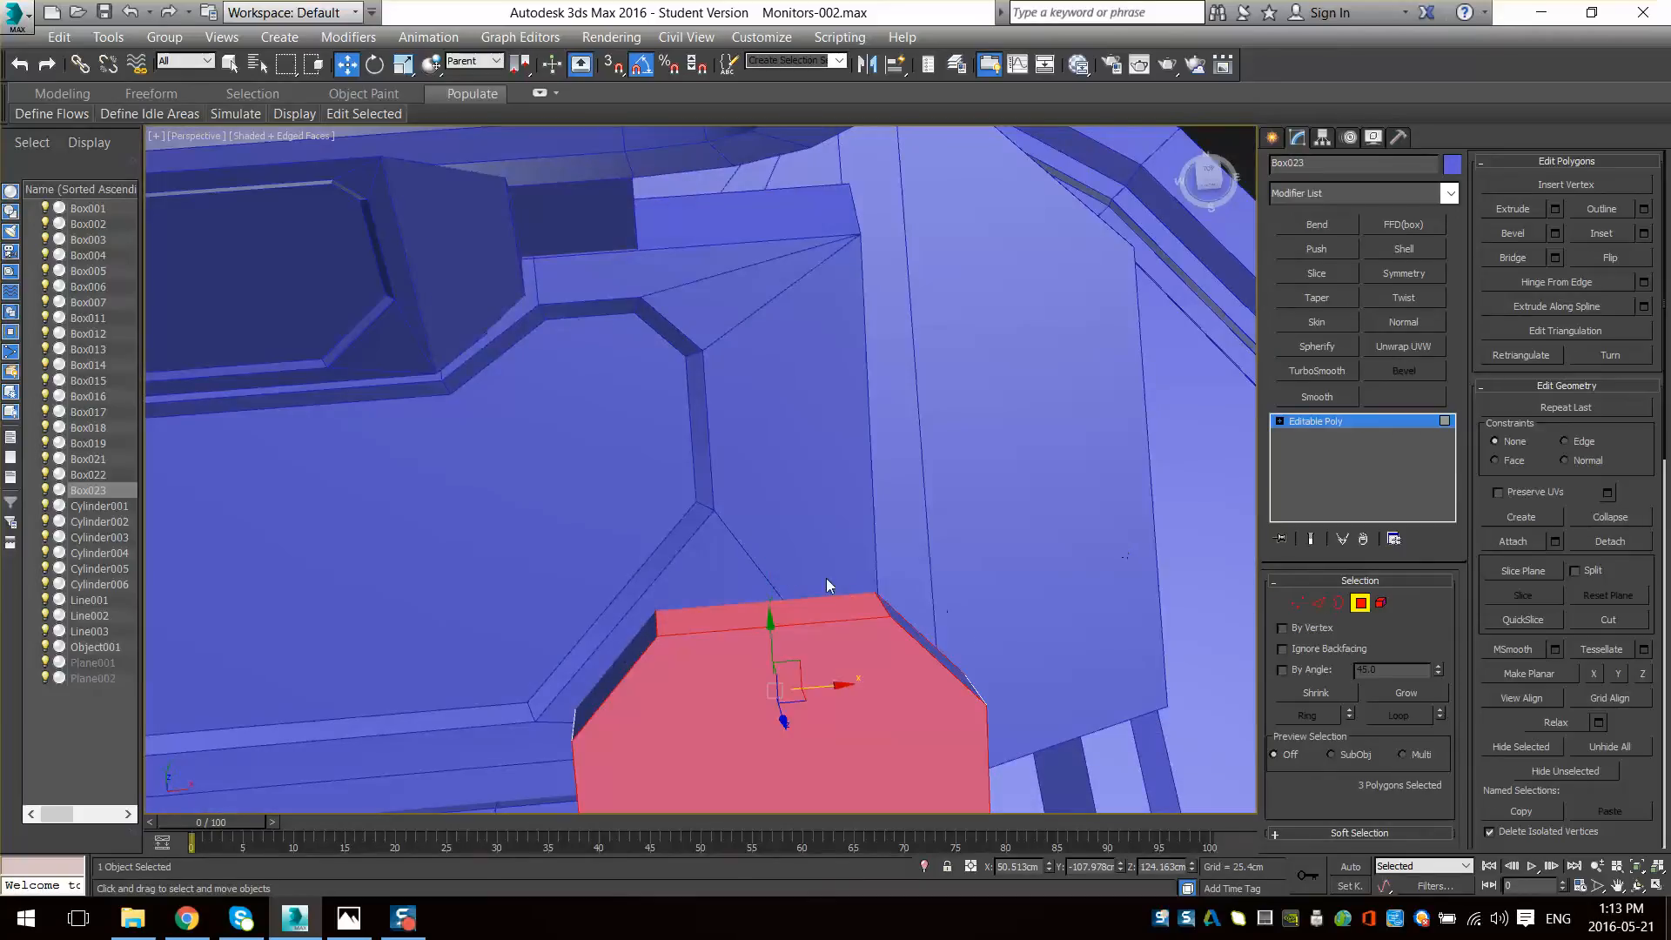
{"action": "key", "text": "2"}
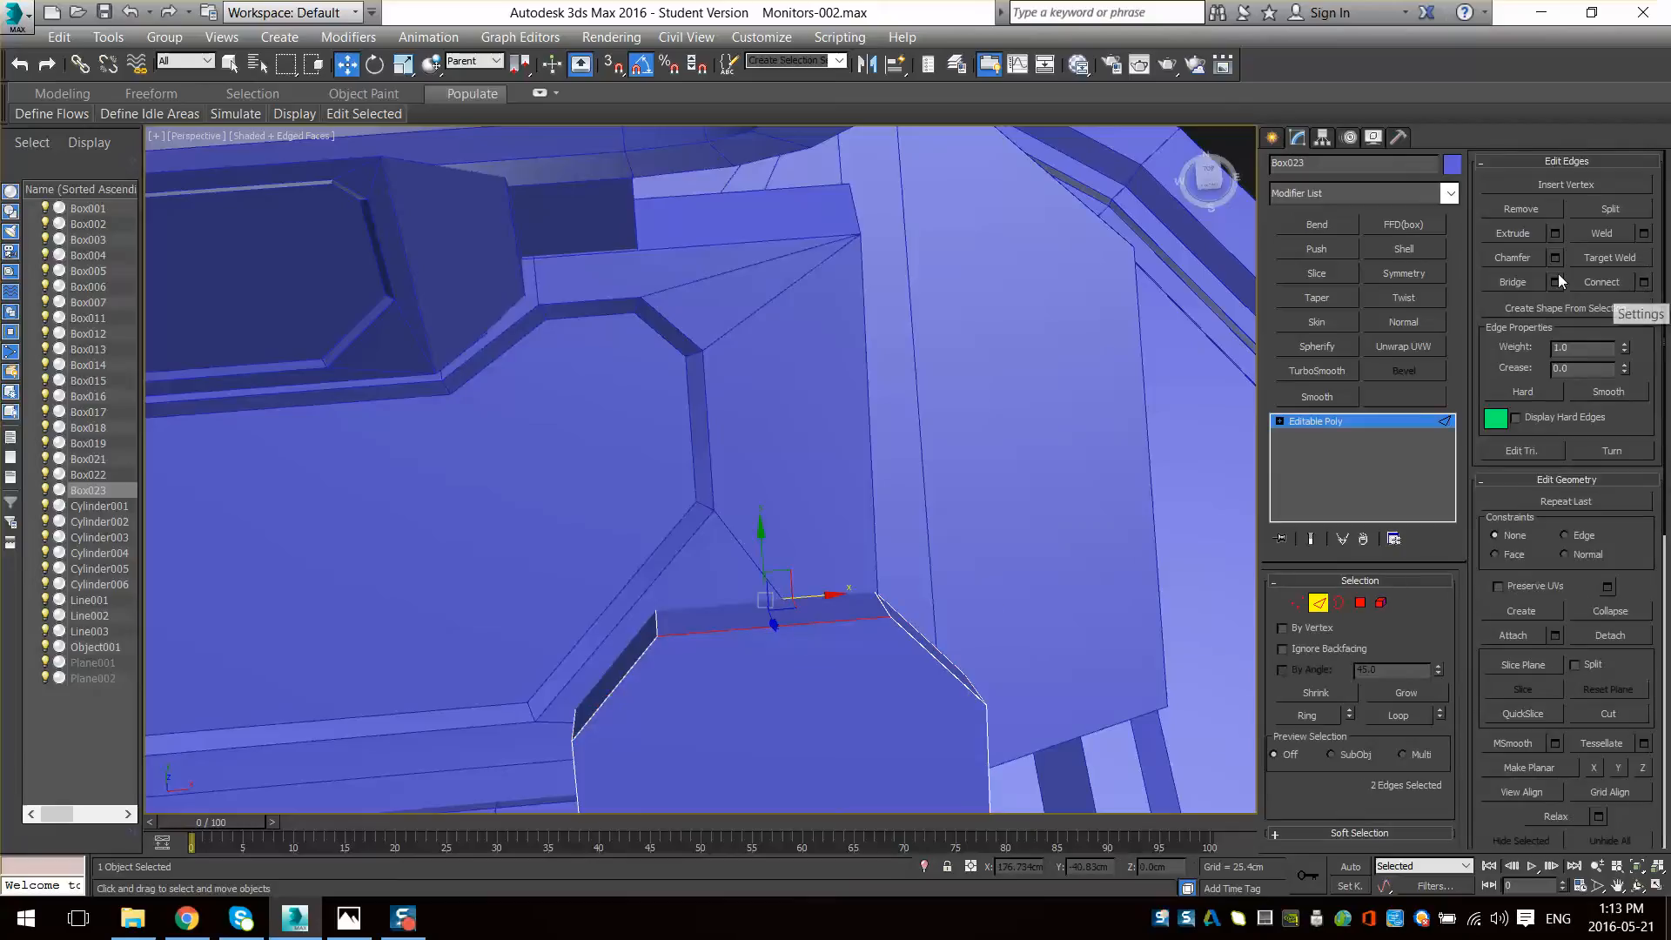
{"action": "left_click", "coordinate": [1555, 258]}
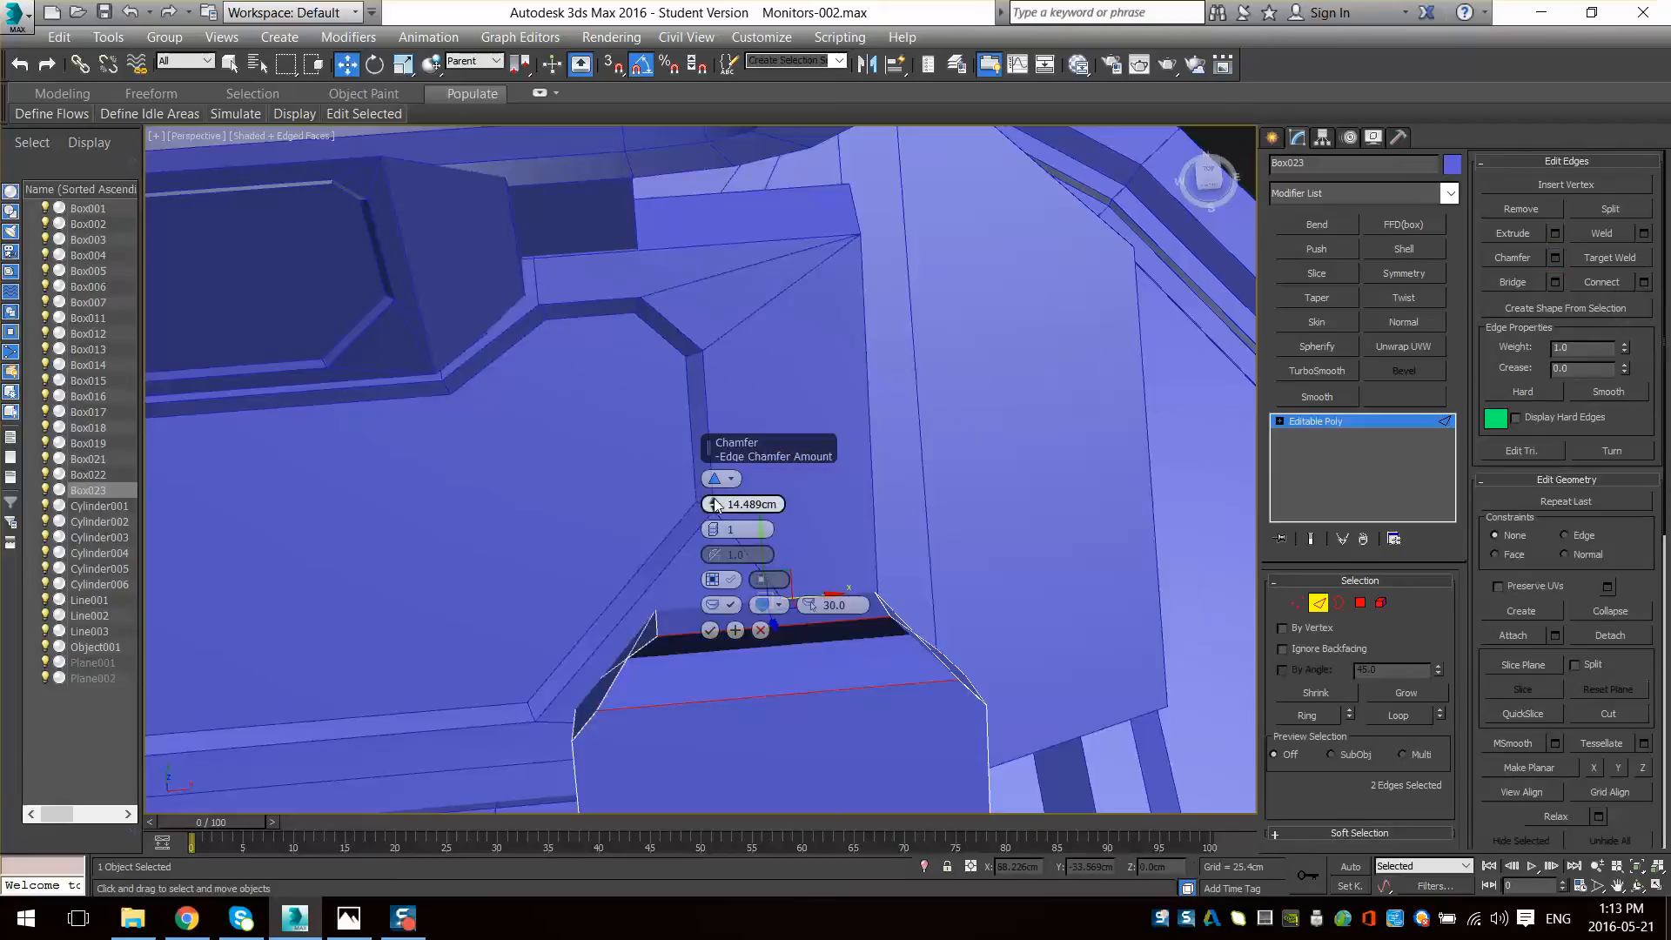
{"action": "left_click", "coordinate": [714, 531]}
{"action": "middle_click_drag", "start_coordinate": [736, 631], "coordinate": [792, 657], "text": "alt"}
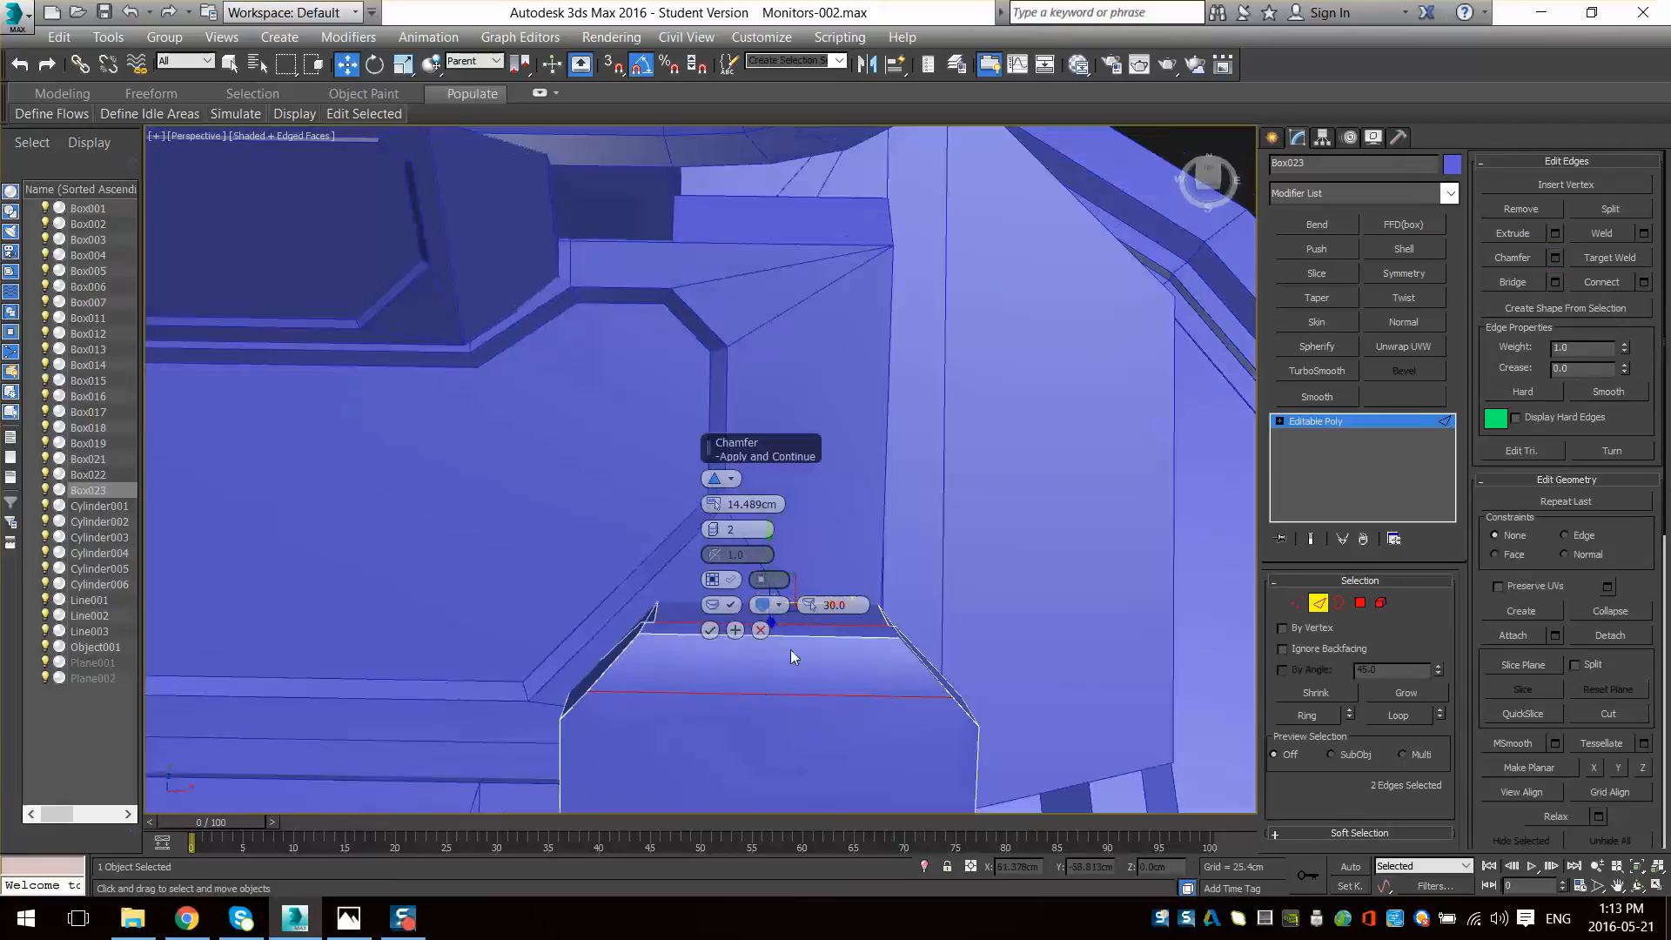
{"action": "left_click", "coordinate": [1016, 604]}
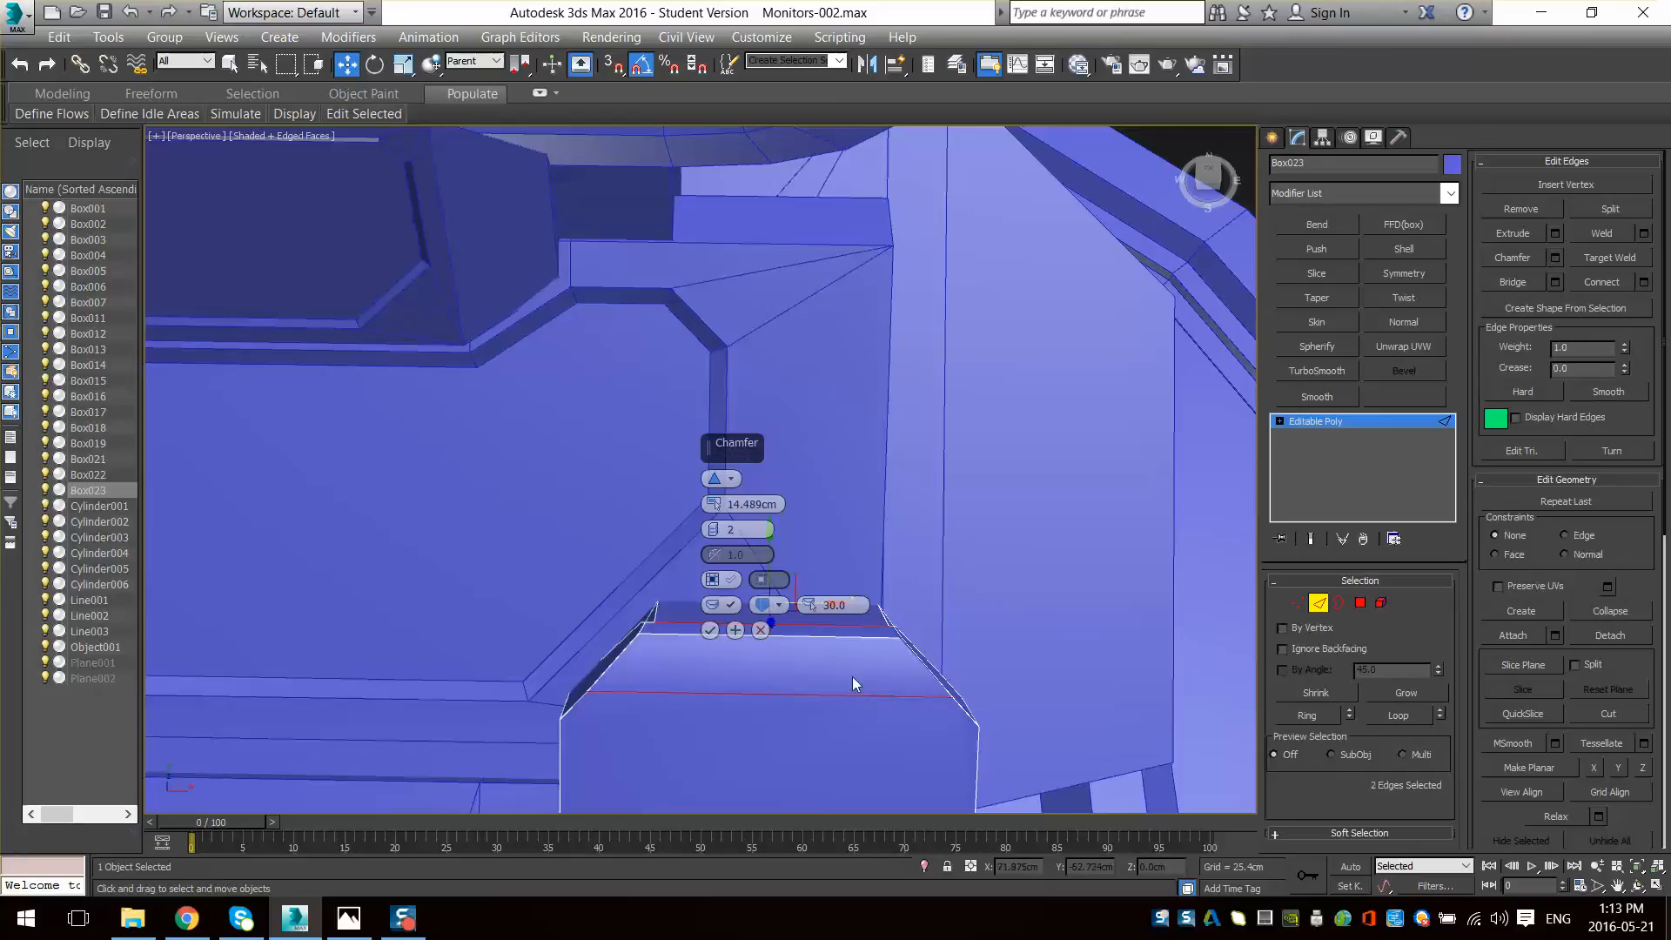
{"action": "key", "text": "F3"}
{"action": "mouse_move", "coordinate": [873, 672]}
{"action": "middle_mouse_down", "text": "alt"}
{"action": "mouse_move", "coordinate": [914, 627]}
{"action": "mouse_move", "coordinate": [815, 535]}
{"action": "middle_mouse_up", "text": "alt"}
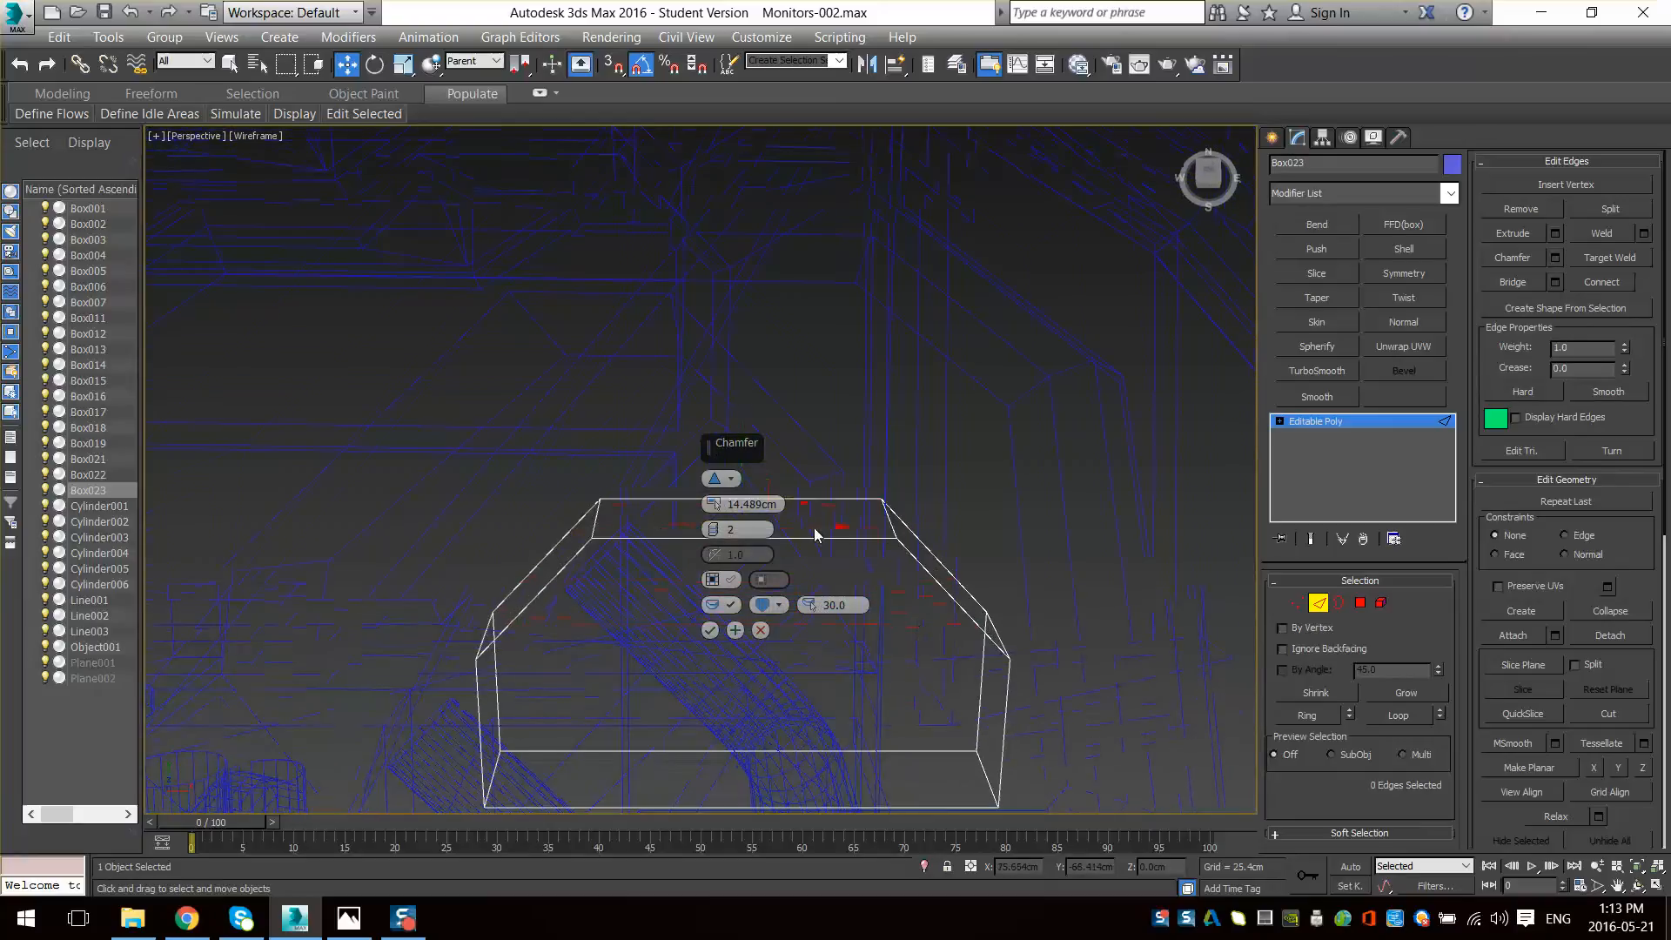
{"action": "left_click", "coordinate": [658, 540]}
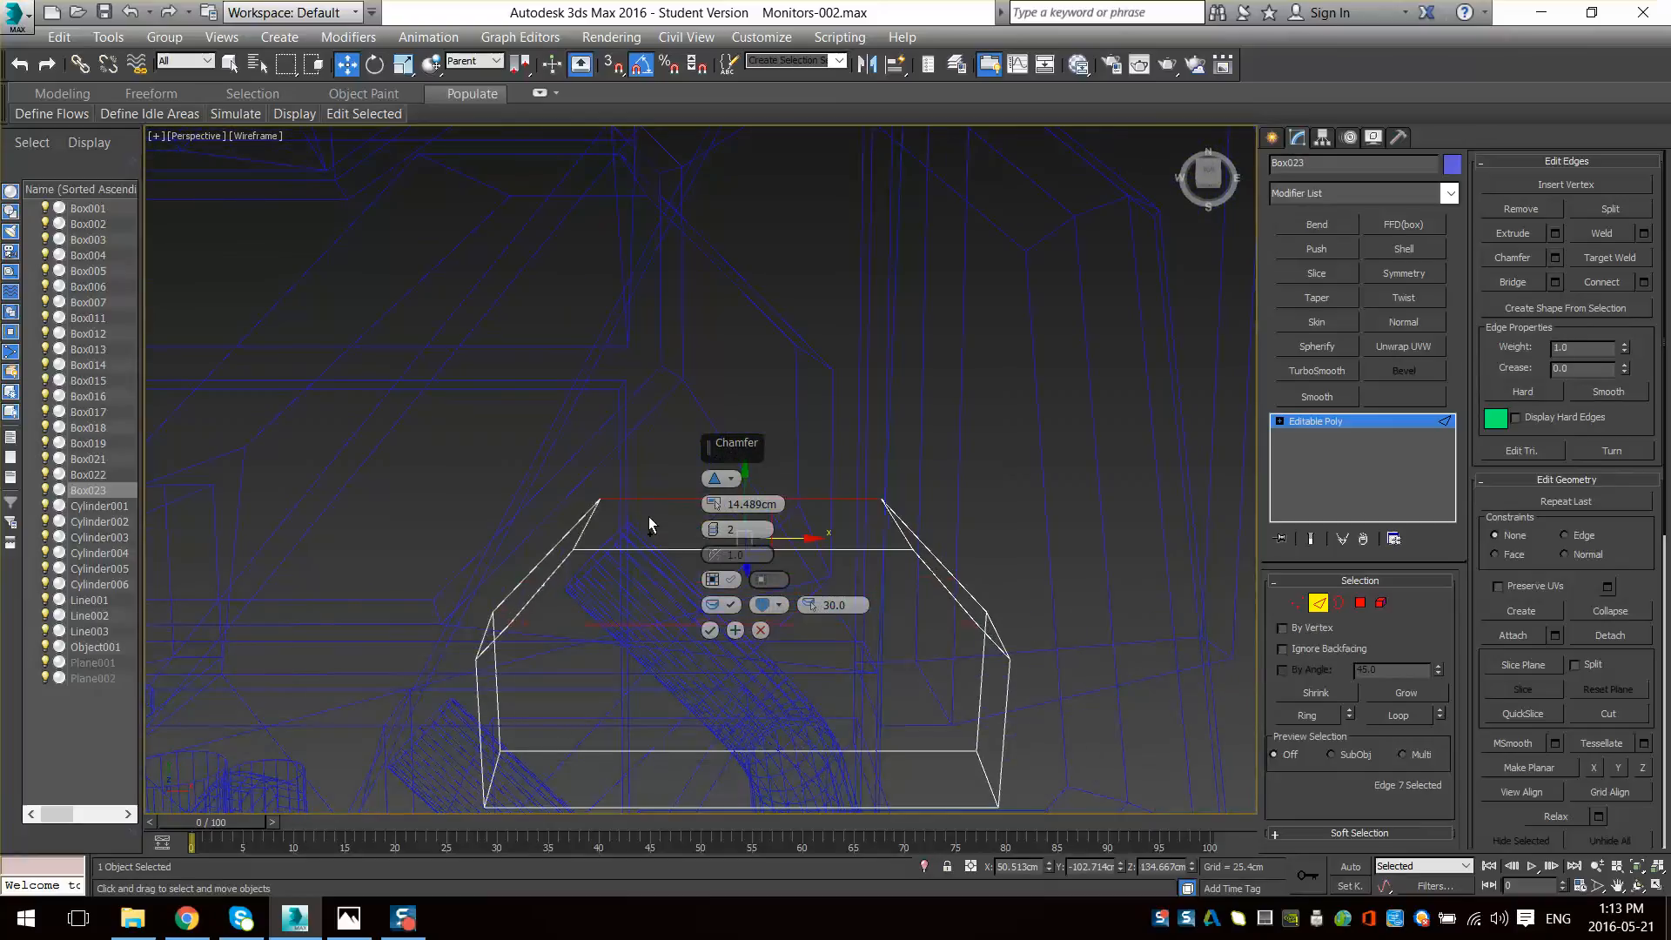
{"action": "left_click", "coordinate": [760, 630]}
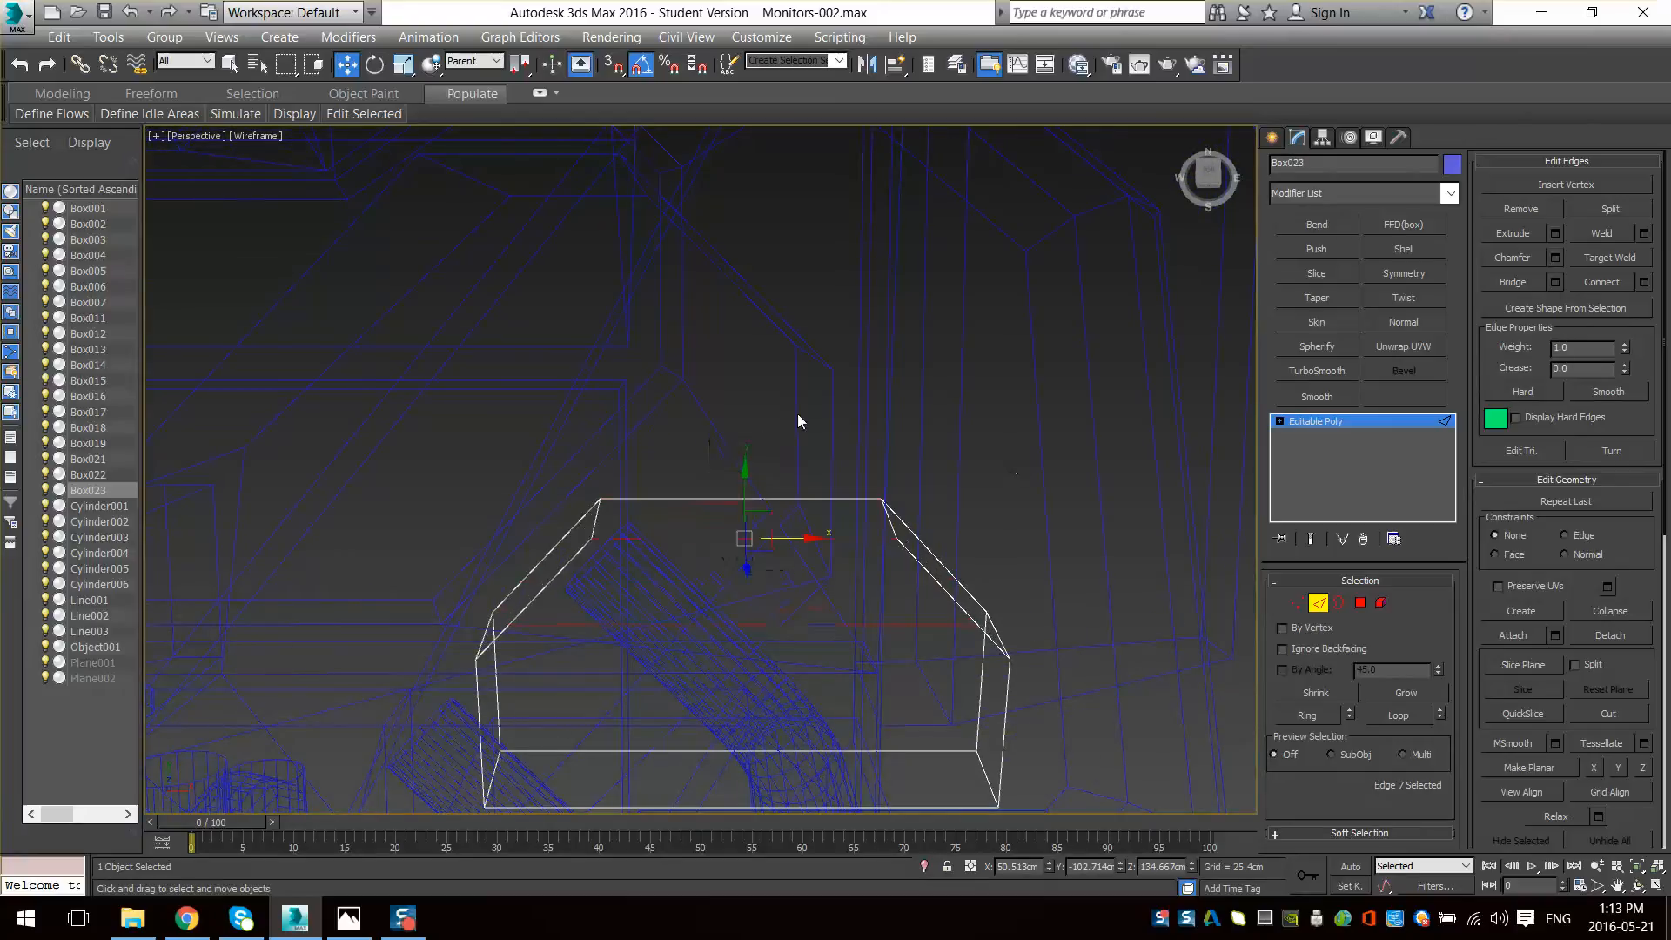
- Connect the two long edges of Box023's end face with 2 segments and a pinch of 85
{"action": "left_click", "coordinate": [1643, 283]}
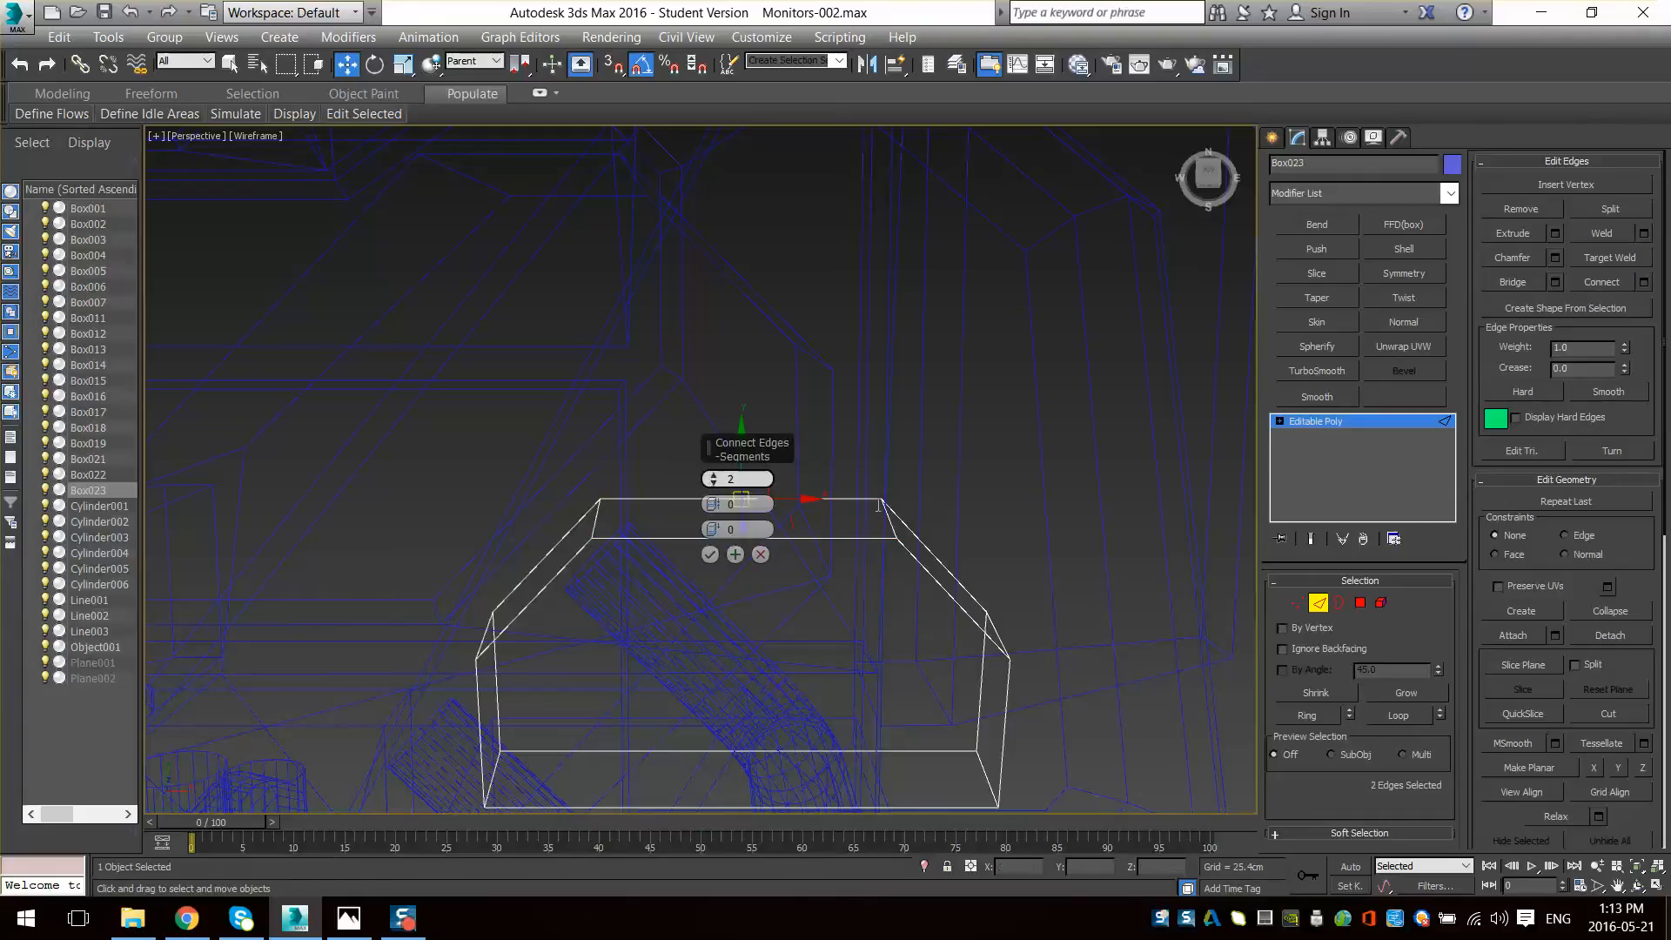
{"action": "scroll", "coordinate": [706, 542], "scroll_direction": "up", "scroll_amount": 2}
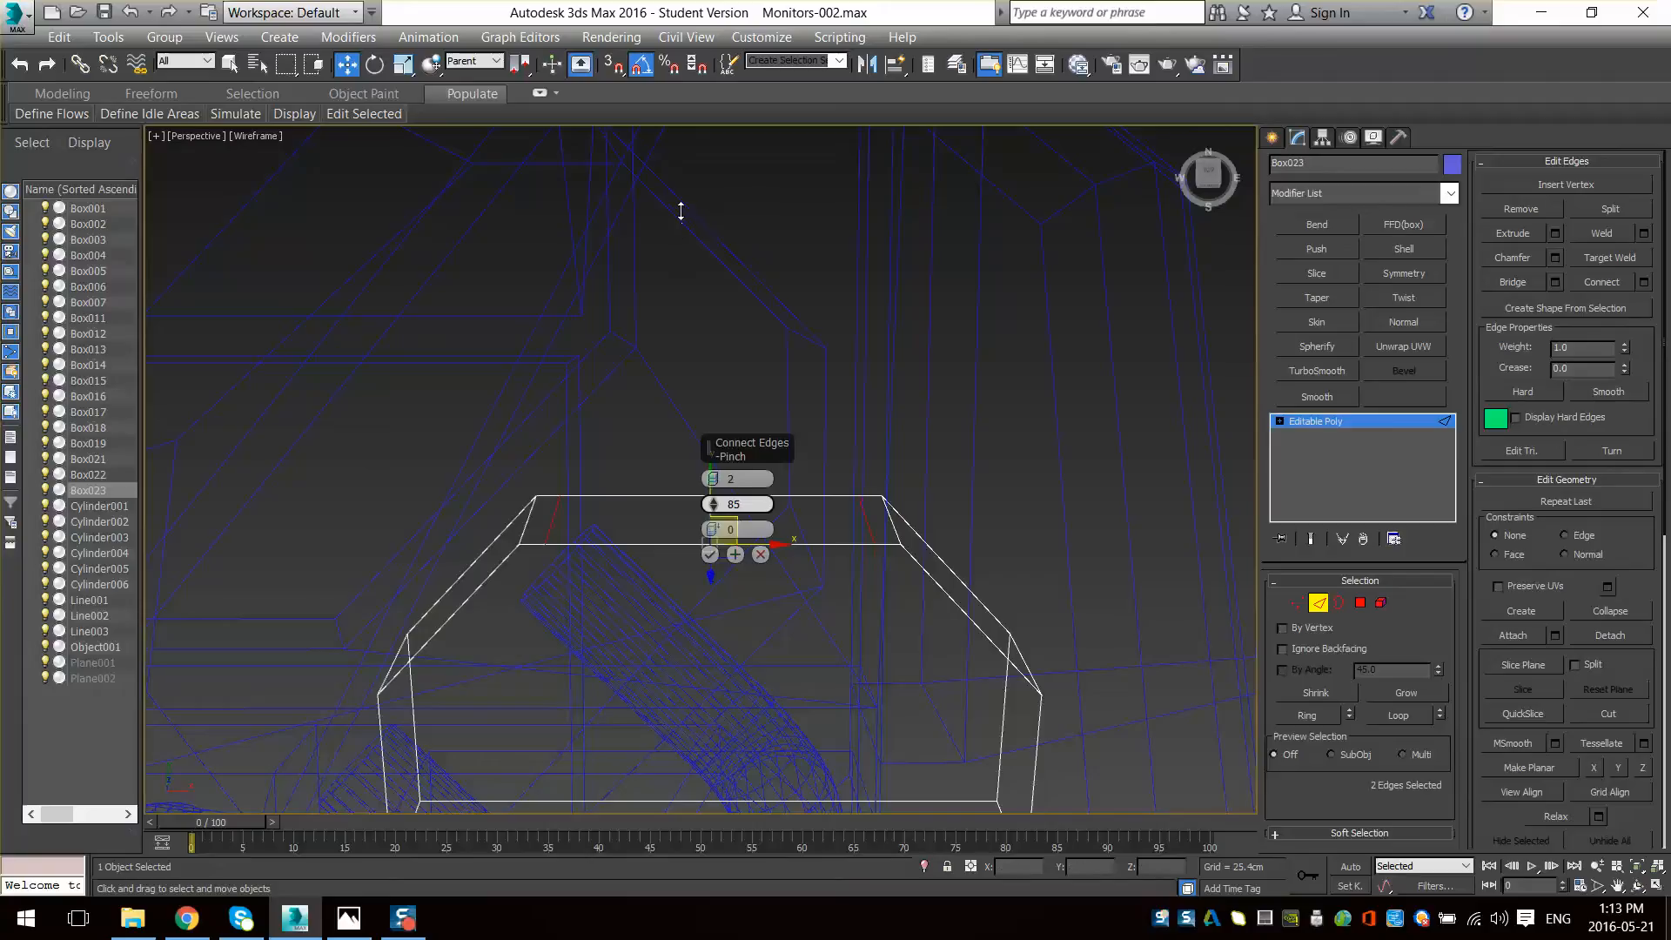
{"action": "left_click", "coordinate": [716, 556]}
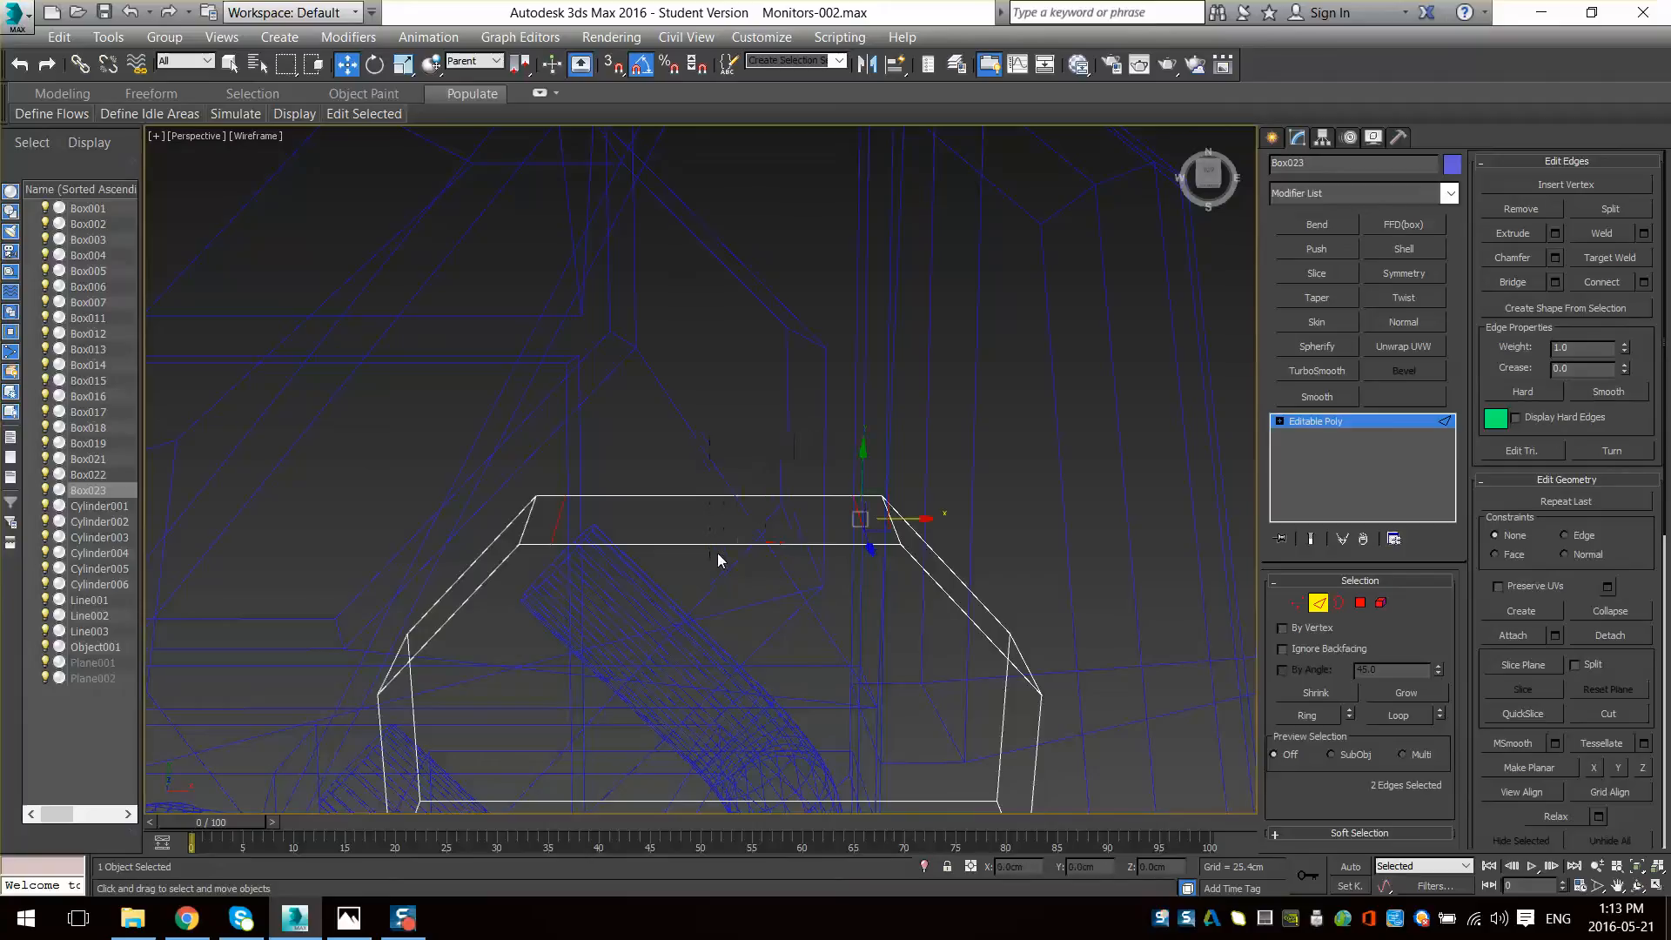
- Extrude the middle polygon of Box023's end face outward along the panel toward the main screen
{"action": "left_click", "coordinate": [1364, 599]}
{"action": "left_click", "coordinate": [766, 527]}
{"action": "middle_click_drag", "start_coordinate": [839, 566], "coordinate": [749, 488], "text": "alt"}
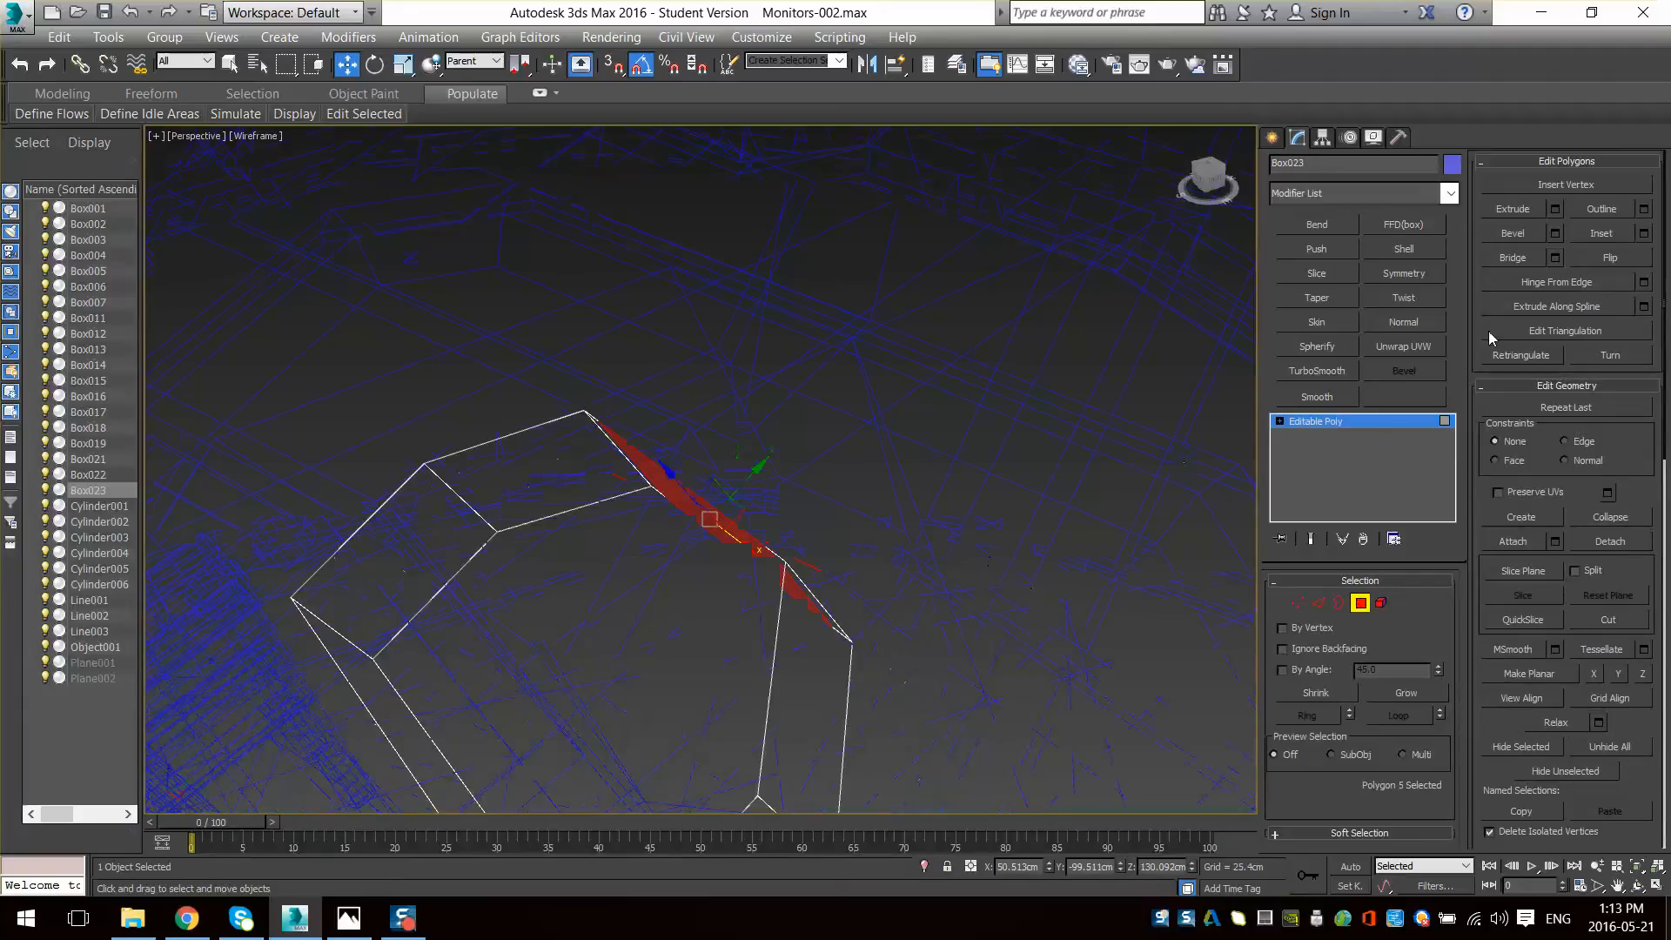
{"action": "key", "text": "F3"}
{"action": "left_click", "coordinate": [1554, 209]}
{"action": "scroll", "coordinate": [921, 640], "scroll_direction": "down", "scroll_amount": 2}
{"action": "middle_click_drag", "start_coordinate": [921, 641], "coordinate": [871, 601], "text": "alt"}
{"action": "left_click", "coordinate": [710, 529]}
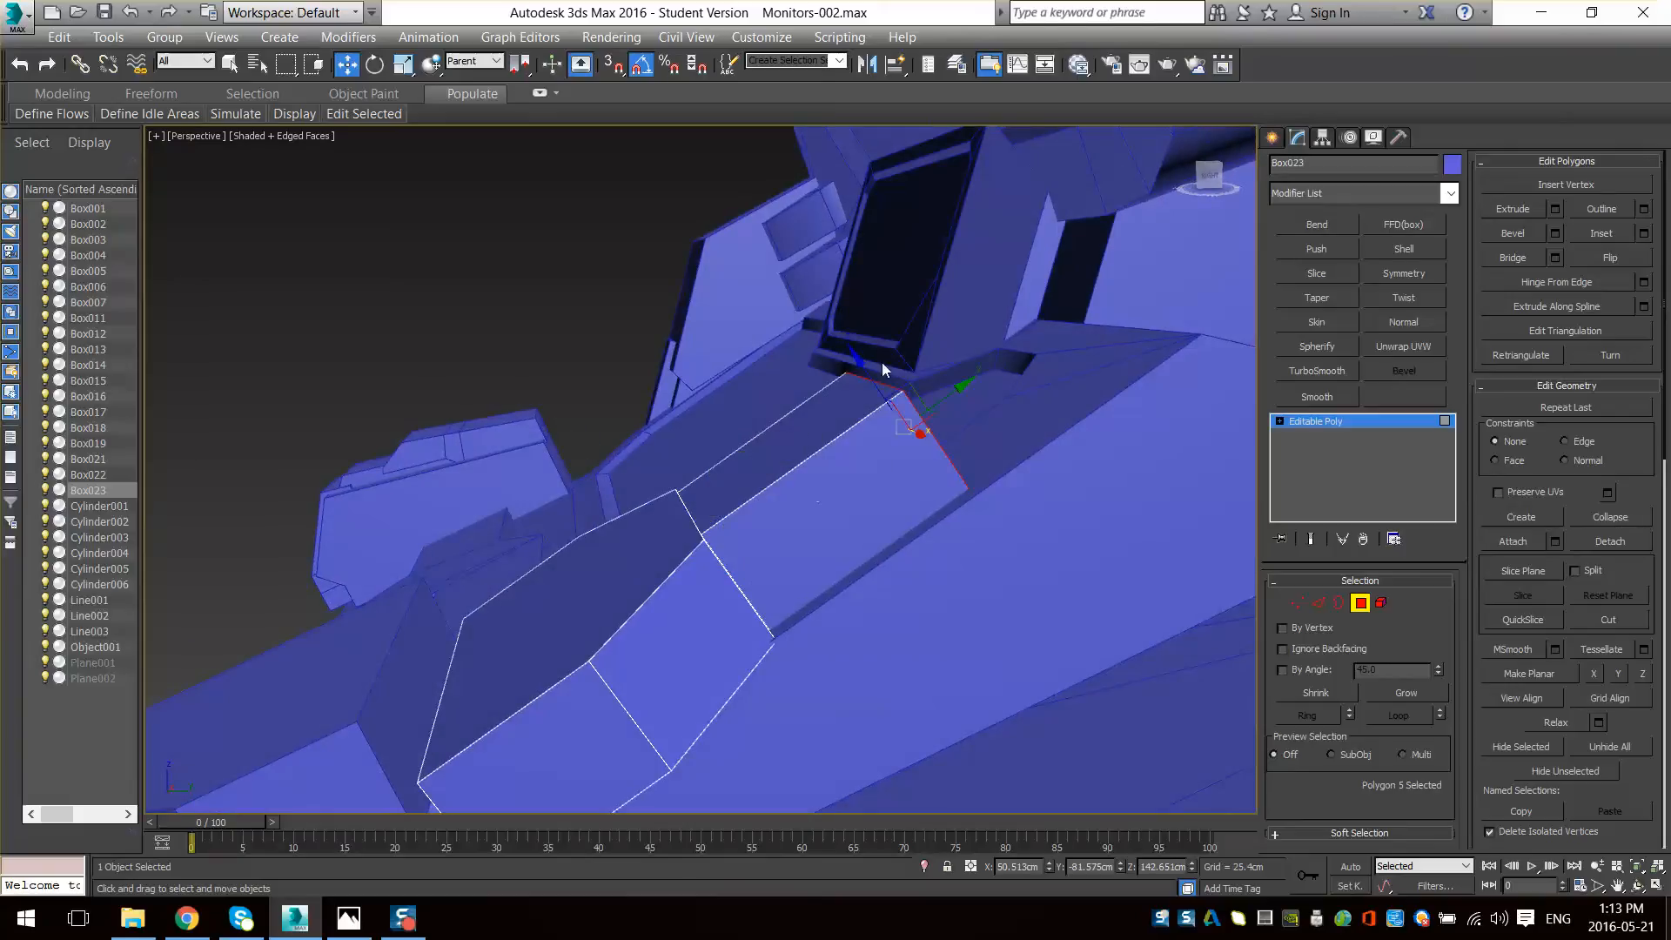
- Lower the upper outer edge of the extruded section so its top slopes down toward the panel
{"action": "key", "text": "2"}
{"action": "middle_click_drag", "start_coordinate": [884, 370], "coordinate": [846, 334], "text": "alt"}
{"action": "left_click_drag", "start_coordinate": [846, 333], "coordinate": [881, 423]}
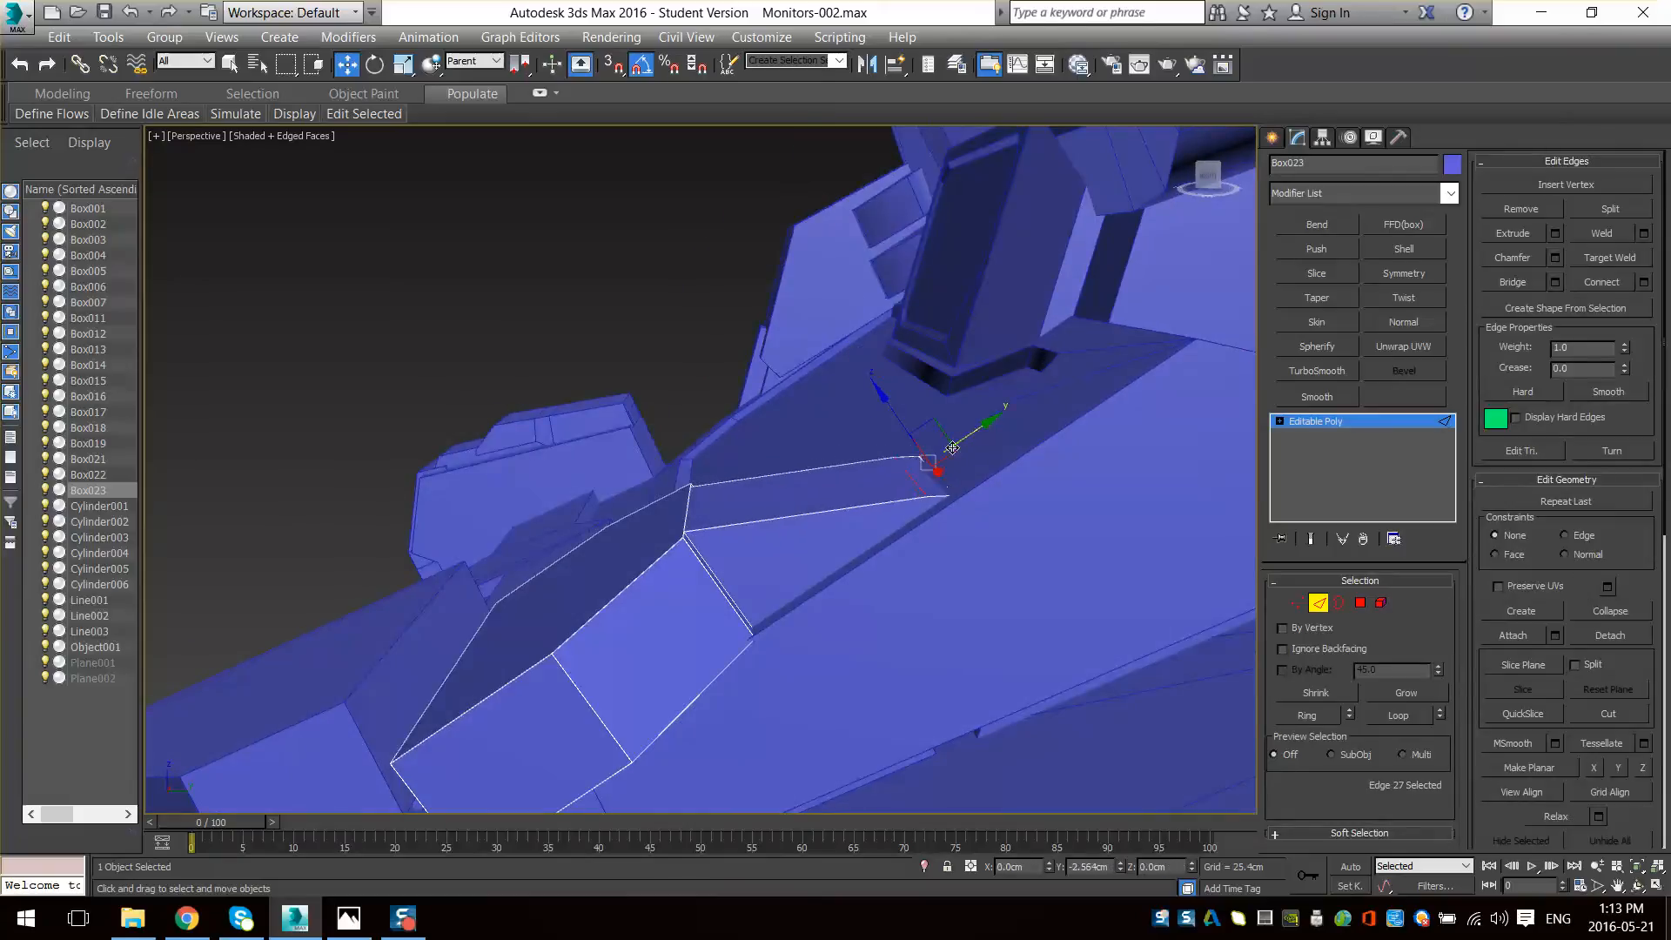
{"action": "middle_click_drag", "start_coordinate": [997, 503], "coordinate": [1168, 641], "text": "alt"}
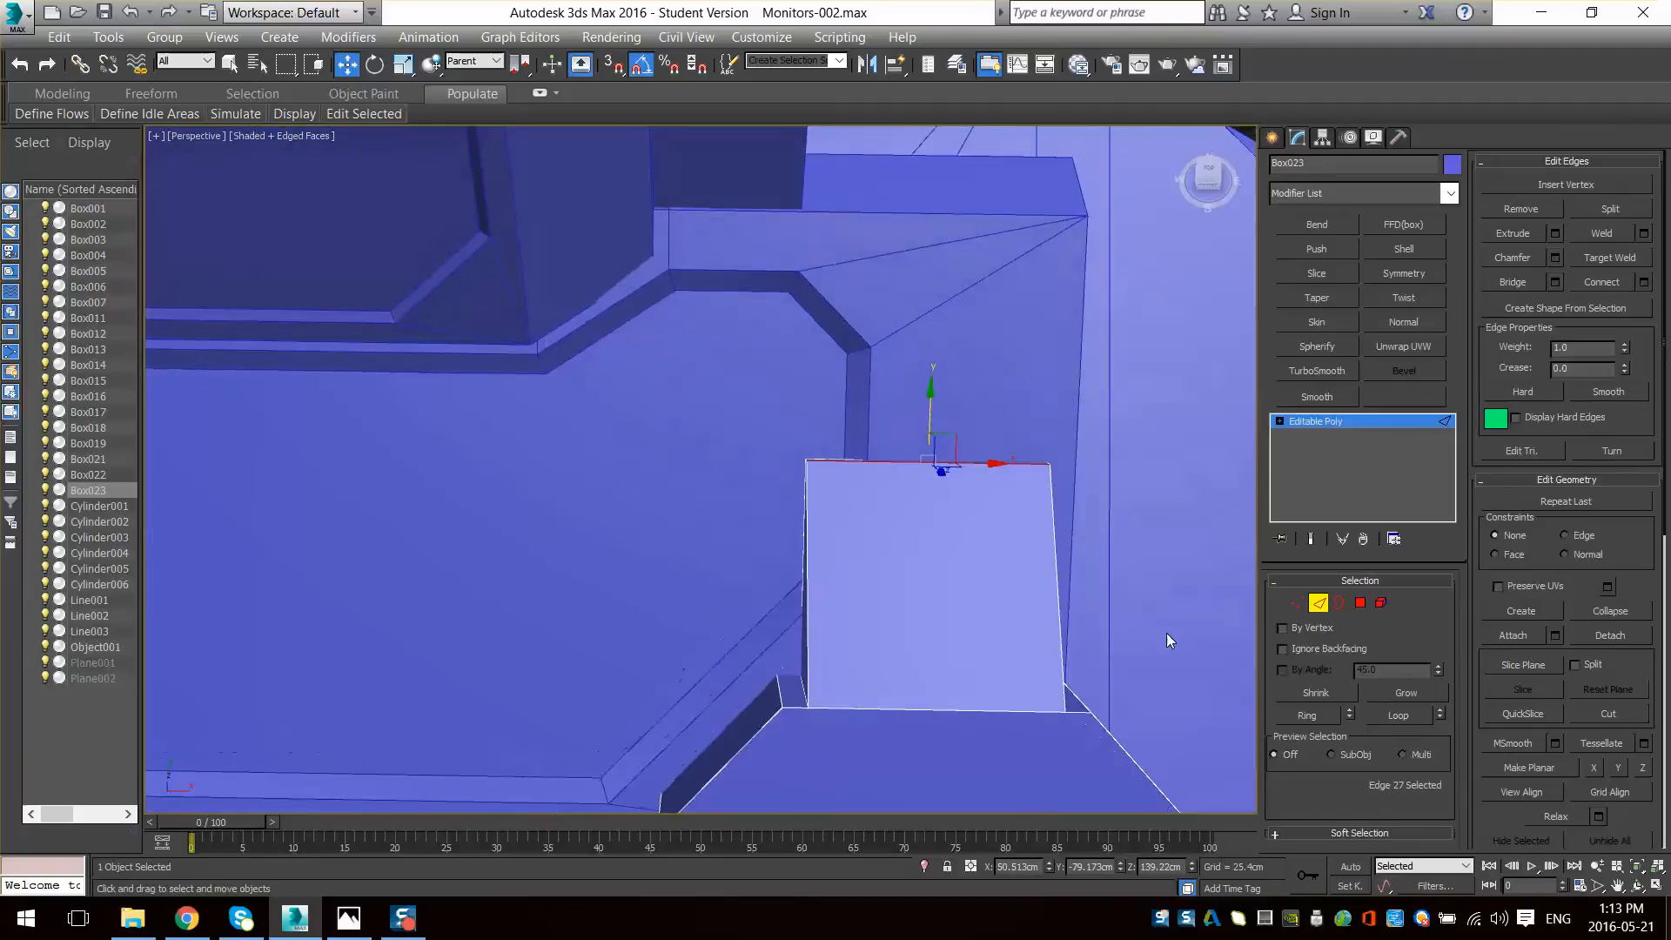
- Scale the extruded section's end polygon narrower across its width to taper the connector
{"action": "left_click", "coordinate": [1363, 604]}
{"action": "middle_click_drag", "start_coordinate": [1007, 478], "coordinate": [886, 471], "text": "alt"}
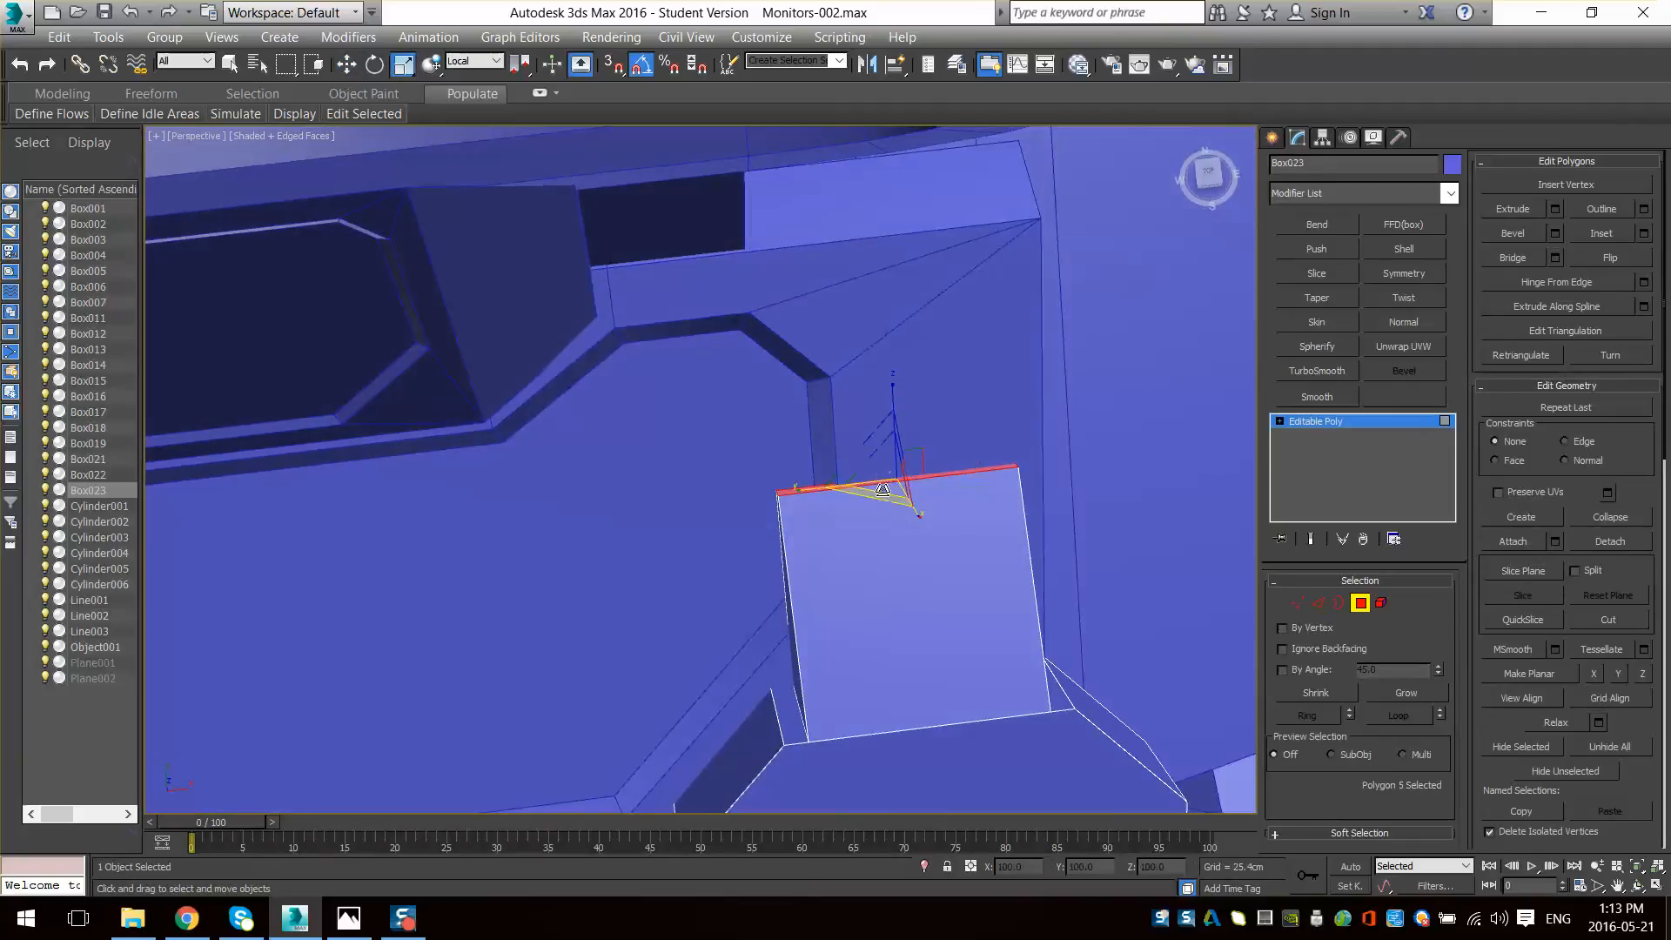
{"action": "left_click_drag", "start_coordinate": [802, 492], "coordinate": [935, 503]}
- Compare the tapered connector on Box023 with the reference sketches and view it on the whole model
{"action": "mouse_move", "coordinate": [952, 510]}
{"action": "middle_mouse_down", "text": "alt"}
{"action": "mouse_move", "coordinate": [1126, 472]}
{"action": "mouse_move", "coordinate": [978, 520]}
{"action": "middle_mouse_up", "text": "alt"}
{"action": "scroll", "coordinate": [1010, 597], "scroll_direction": "down", "scroll_amount": 4}
{"action": "mouse_move", "coordinate": [1010, 597]}
{"action": "middle_mouse_down"}
{"action": "mouse_move", "coordinate": [650, 642]}
{"action": "mouse_move", "coordinate": [775, 349]}
{"action": "mouse_move", "coordinate": [727, 677]}
{"action": "mouse_move", "coordinate": [833, 333]}
{"action": "middle_mouse_up"}
{"action": "scroll", "coordinate": [774, 348], "scroll_direction": "up", "scroll_amount": 4}
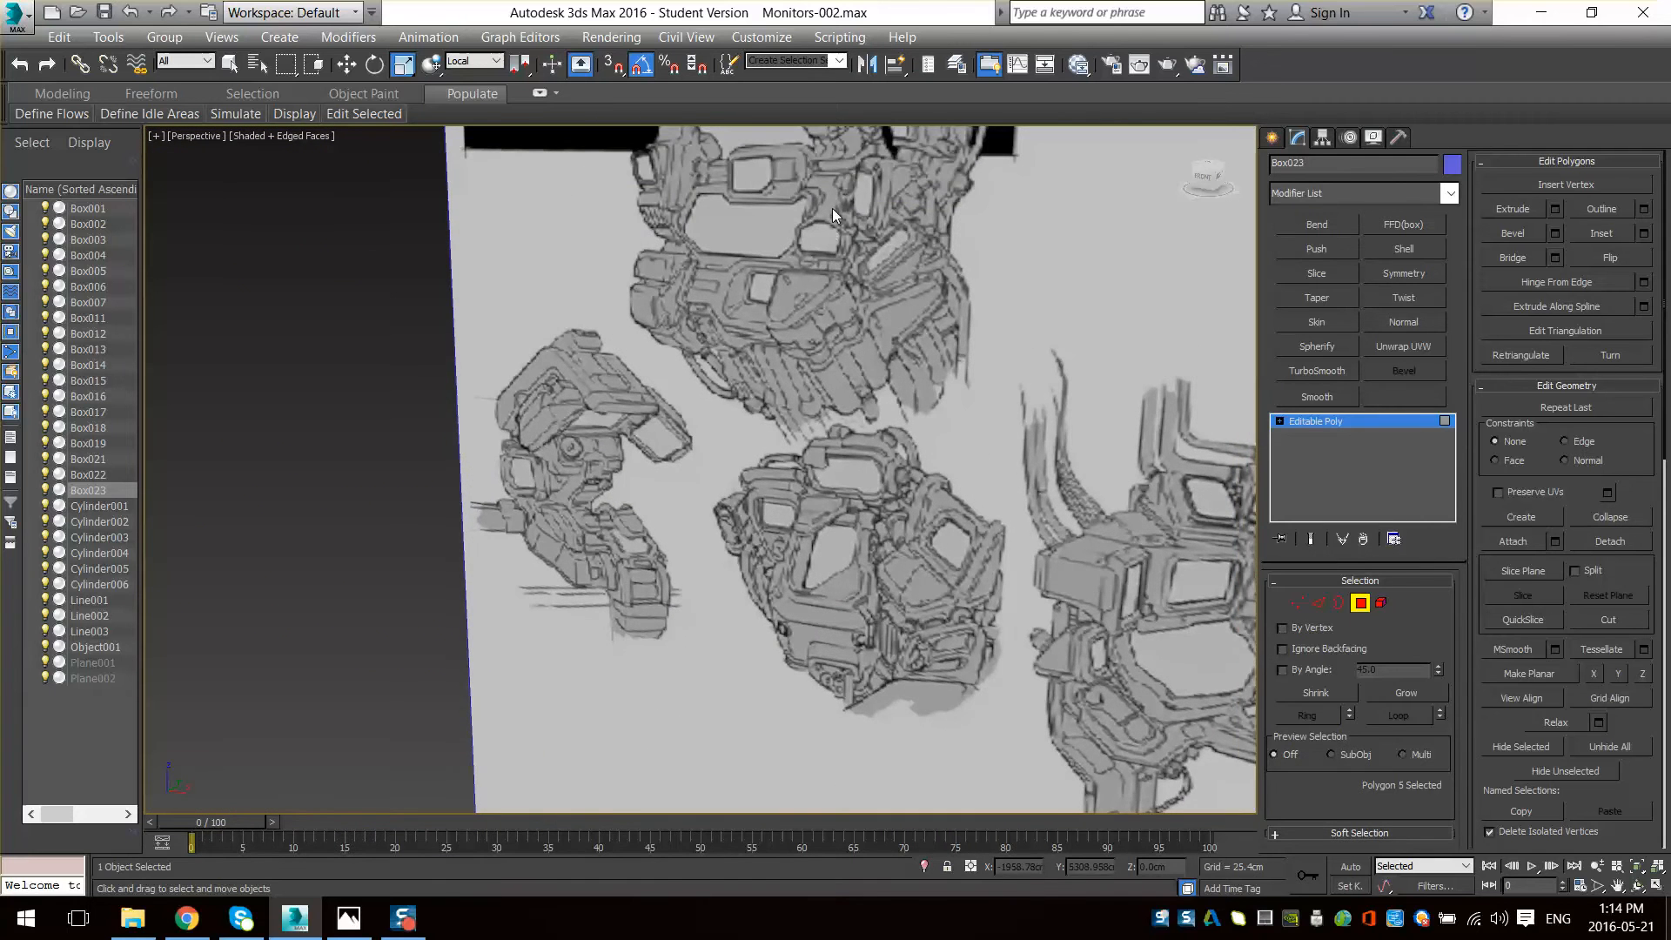
{"action": "scroll", "coordinate": [723, 643], "scroll_direction": "down", "scroll_amount": 3}
{"action": "middle_click_drag", "start_coordinate": [802, 566], "coordinate": [839, 671], "text": "alt"}
{"action": "scroll", "coordinate": [839, 671], "scroll_direction": "up", "scroll_amount": 5}
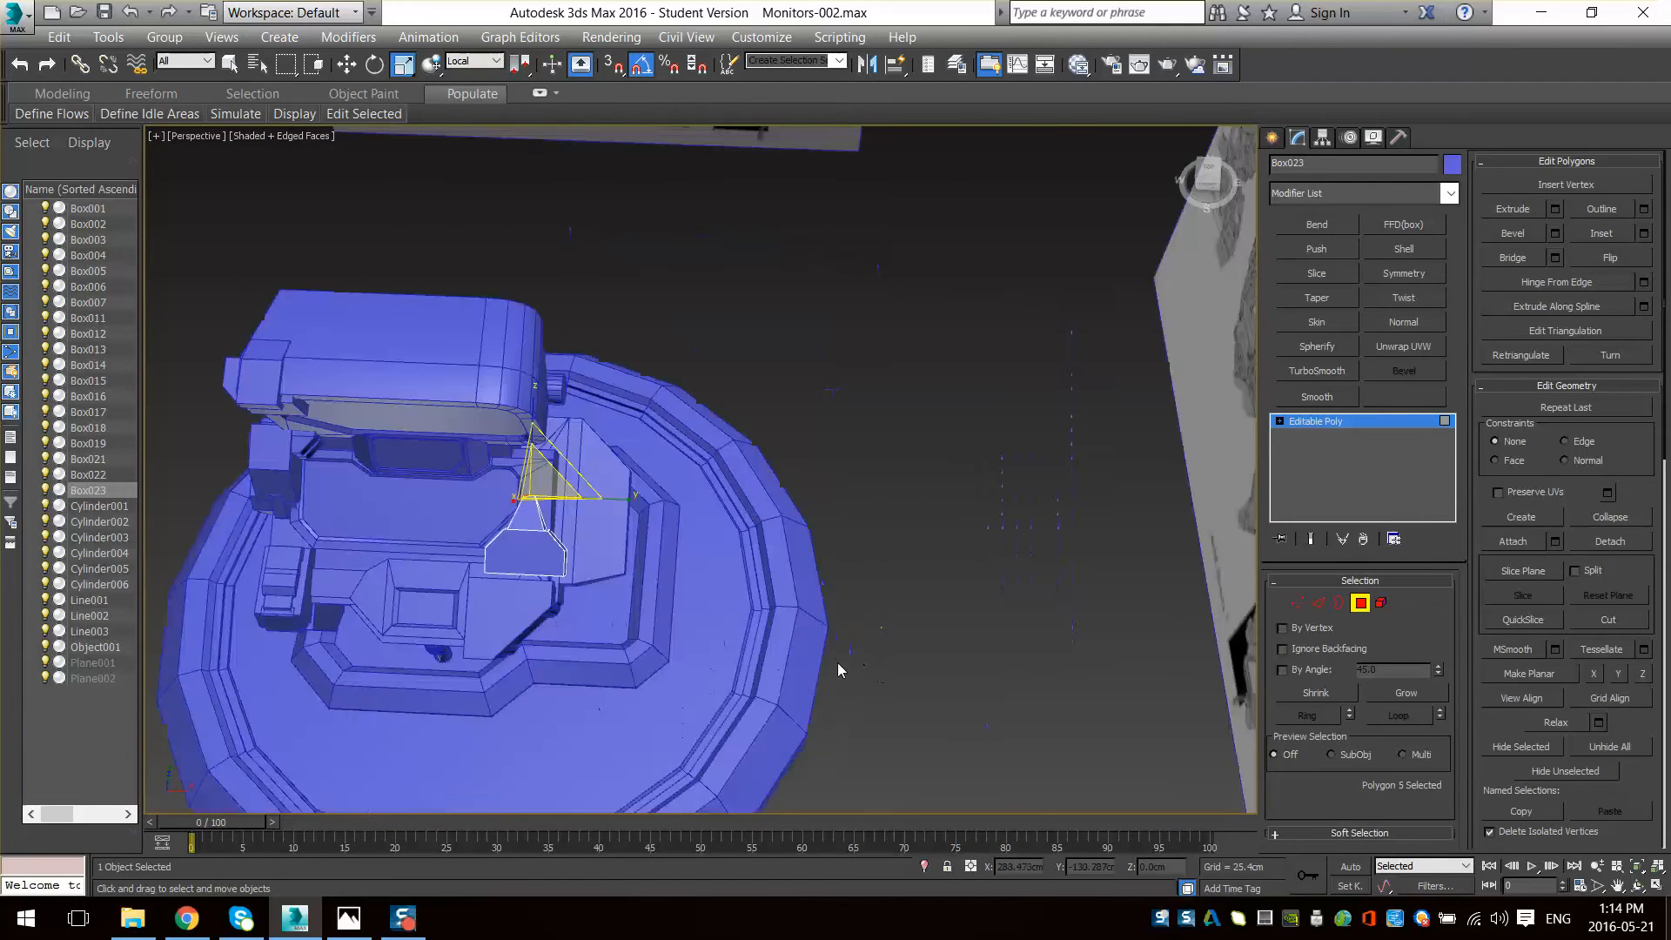
- Exit polygon editing and move the whole Box023 along the panel by about 6.7 cm in Y and -1.7 cm in Z
{"action": "middle_click_drag", "start_coordinate": [839, 575], "coordinate": [874, 559], "text": "alt"}
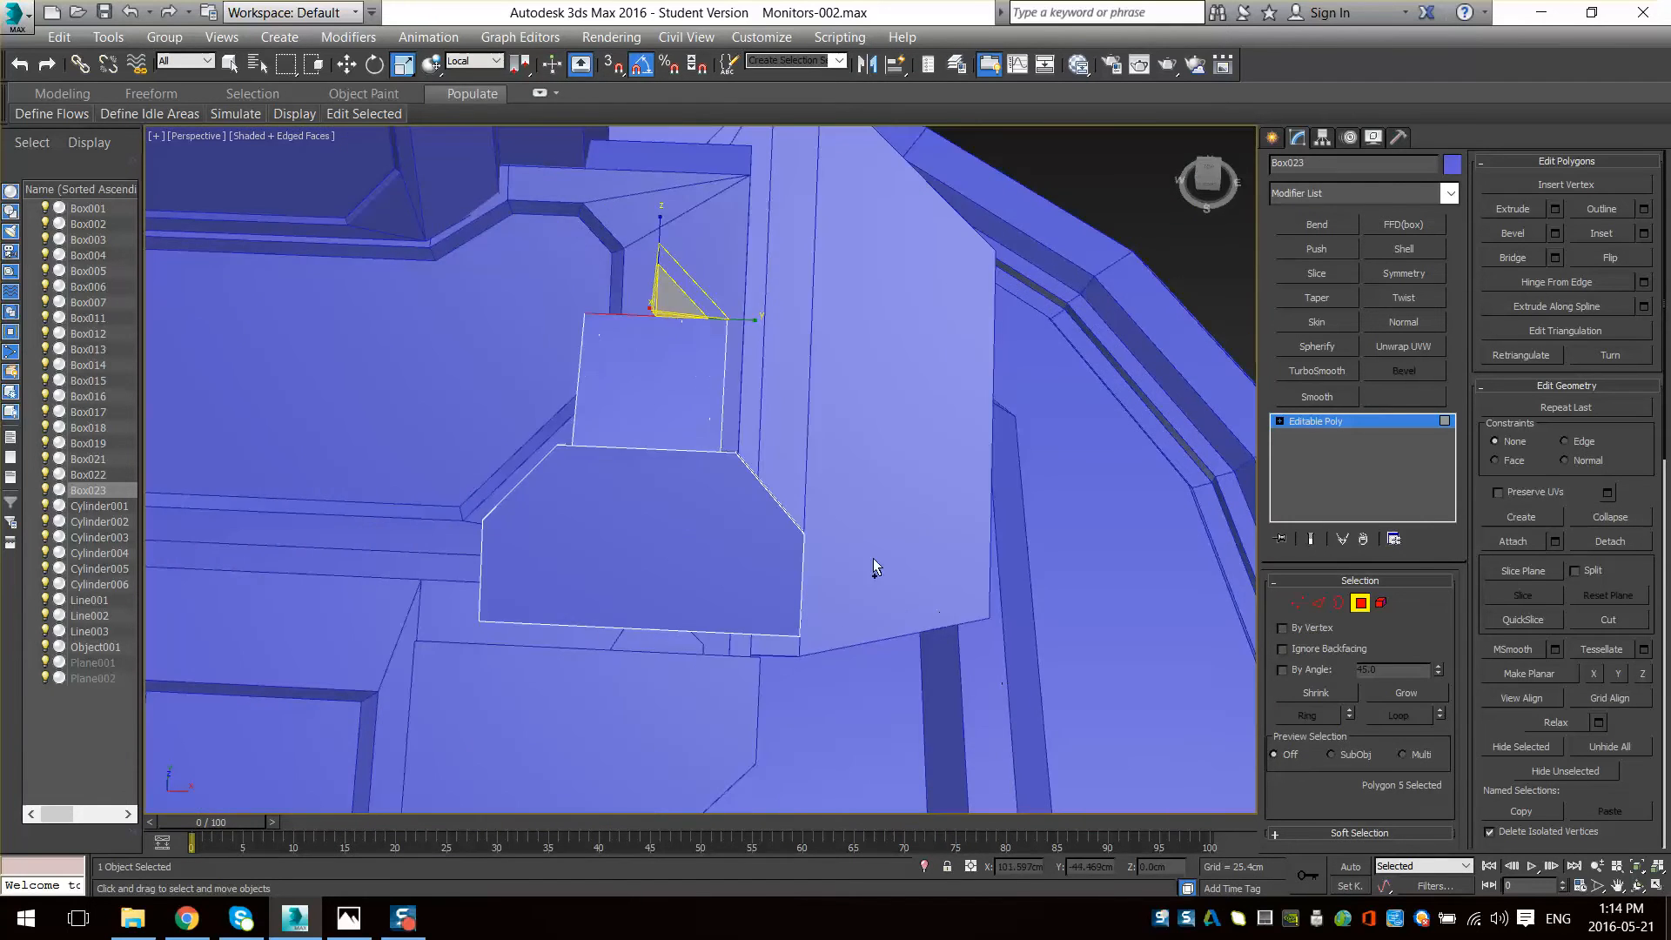
{"action": "left_click", "coordinate": [1360, 602]}
{"action": "key", "text": "z"}
{"action": "key", "text": "w"}
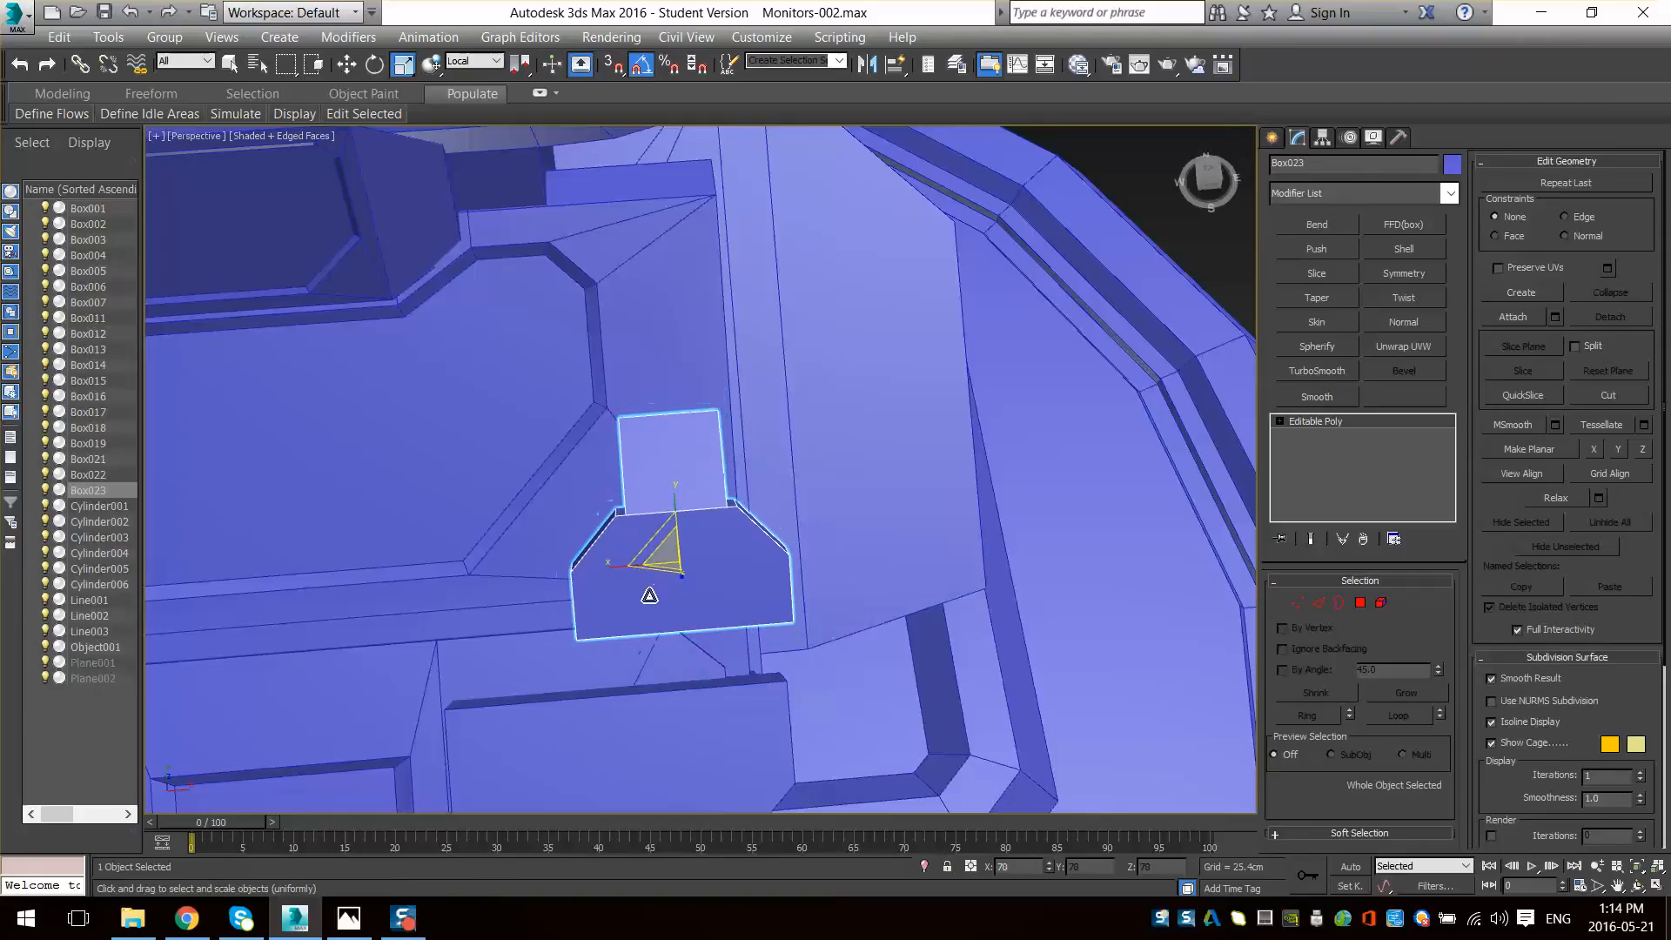
{"action": "middle_click_drag", "start_coordinate": [648, 583], "coordinate": [819, 460], "text": "alt"}
{"action": "key", "text": "w"}
{"action": "scroll", "coordinate": [692, 533], "scroll_direction": "up", "scroll_amount": 3}
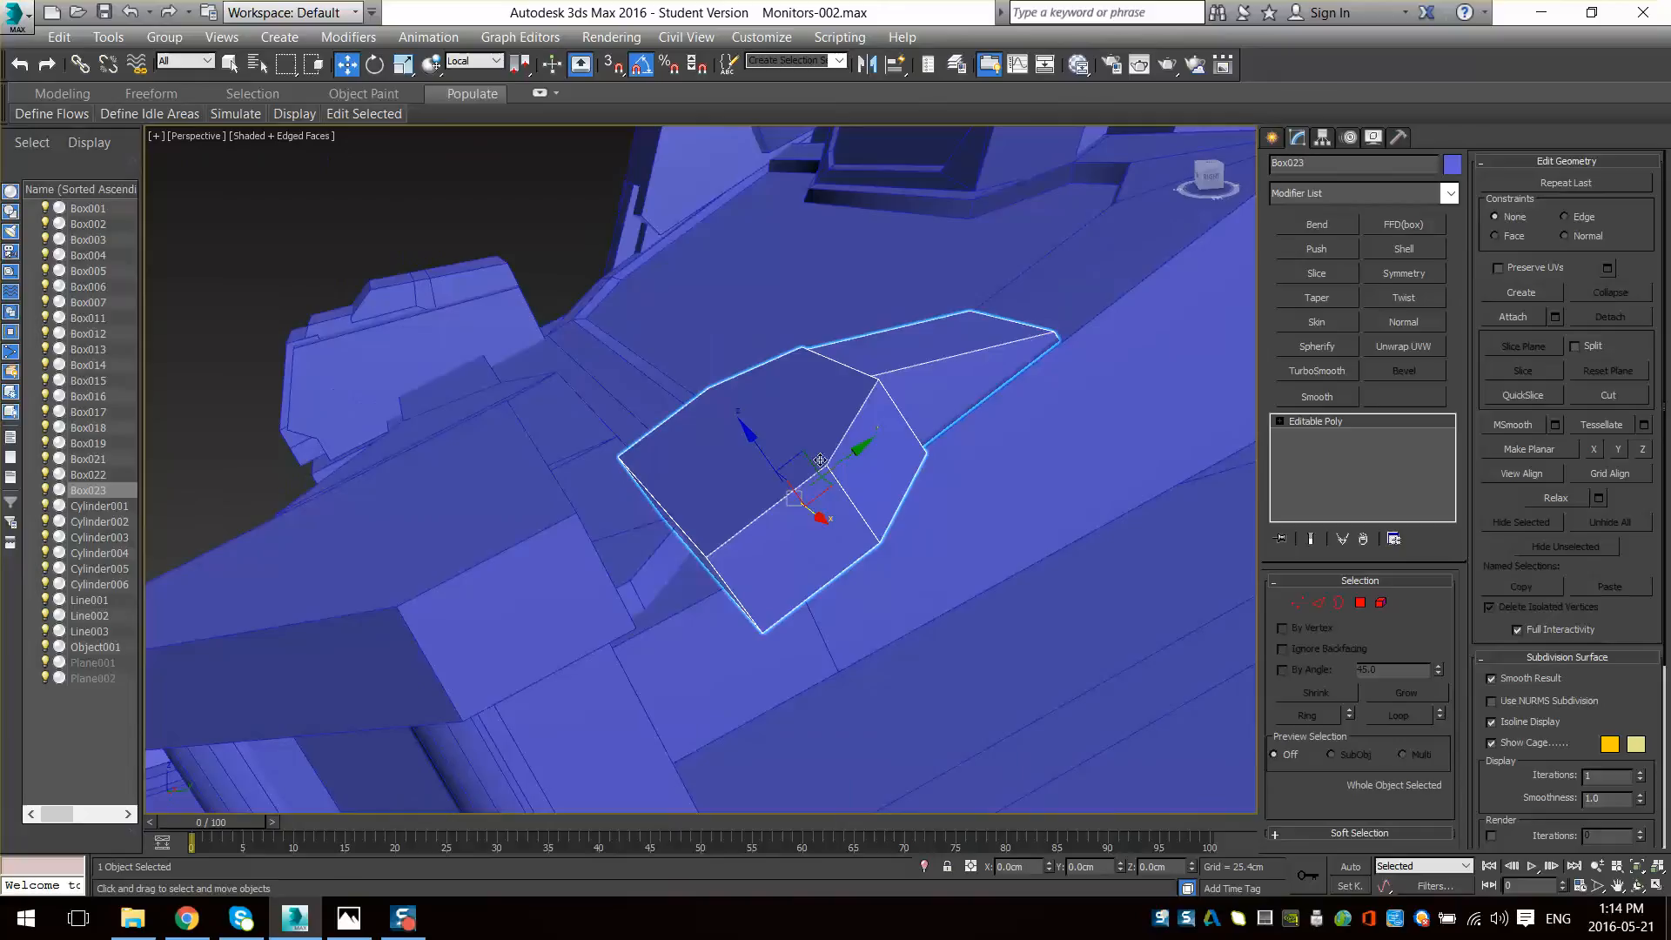
{"action": "left_click_drag", "start_coordinate": [817, 450], "coordinate": [871, 433]}
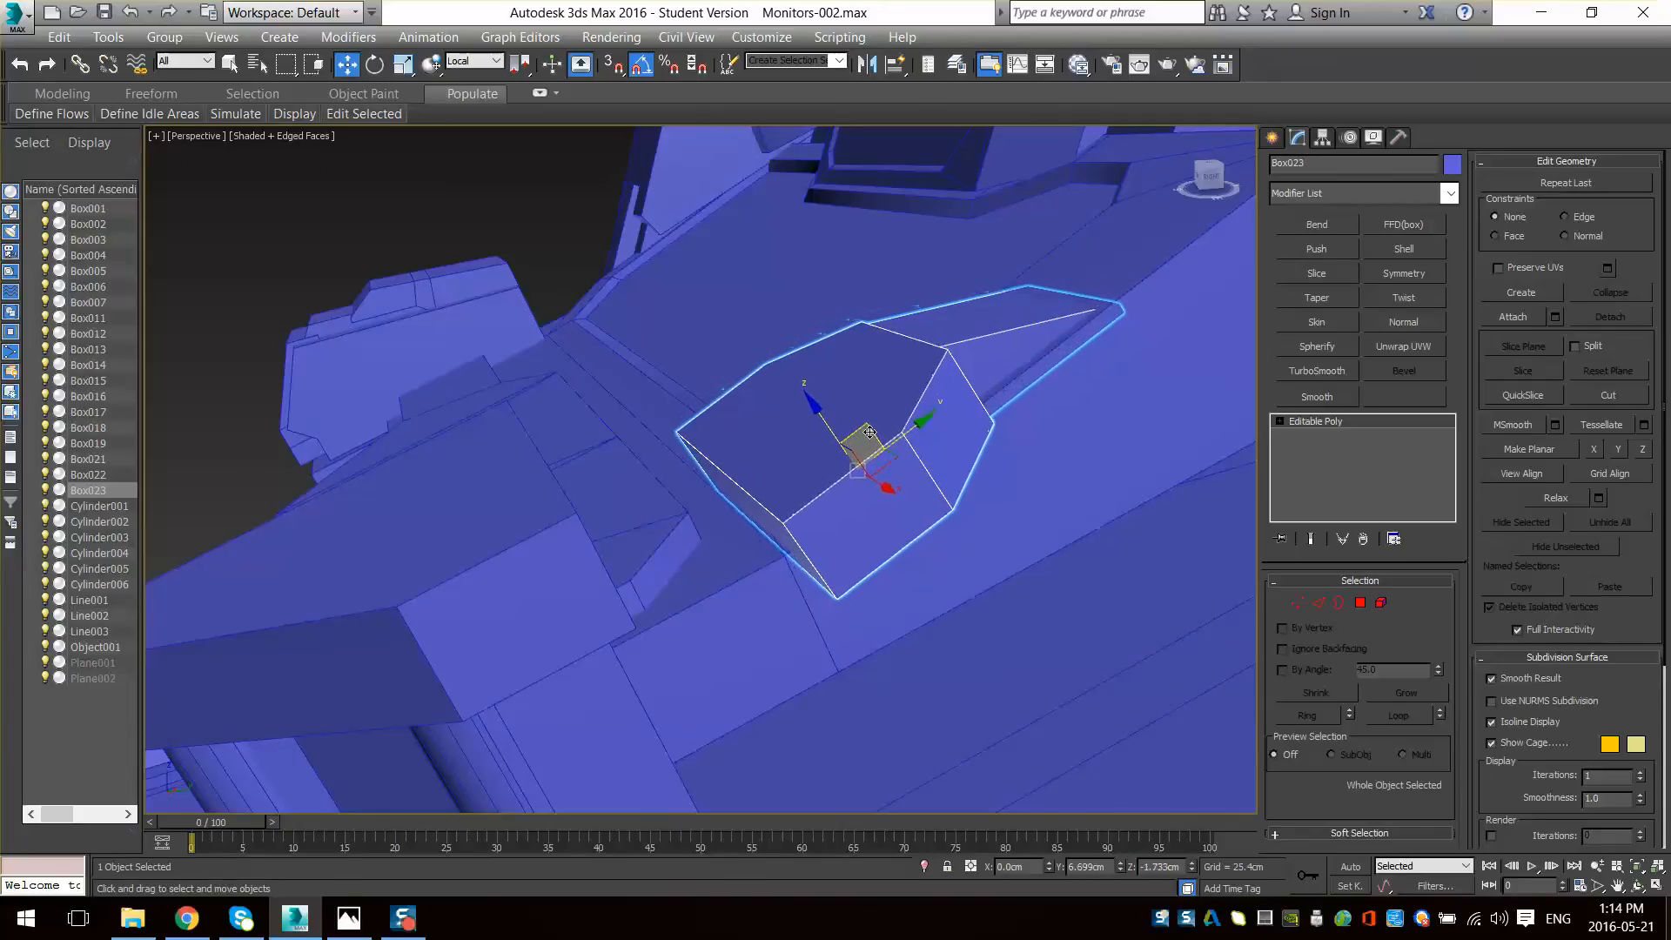
- Compare Box023's placement on the panel with the whole monitor model and the reference sketches
{"action": "middle_click_drag", "start_coordinate": [866, 436], "coordinate": [888, 544], "text": "alt"}
{"action": "scroll", "coordinate": [1041, 563], "scroll_direction": "down", "scroll_amount": 3}
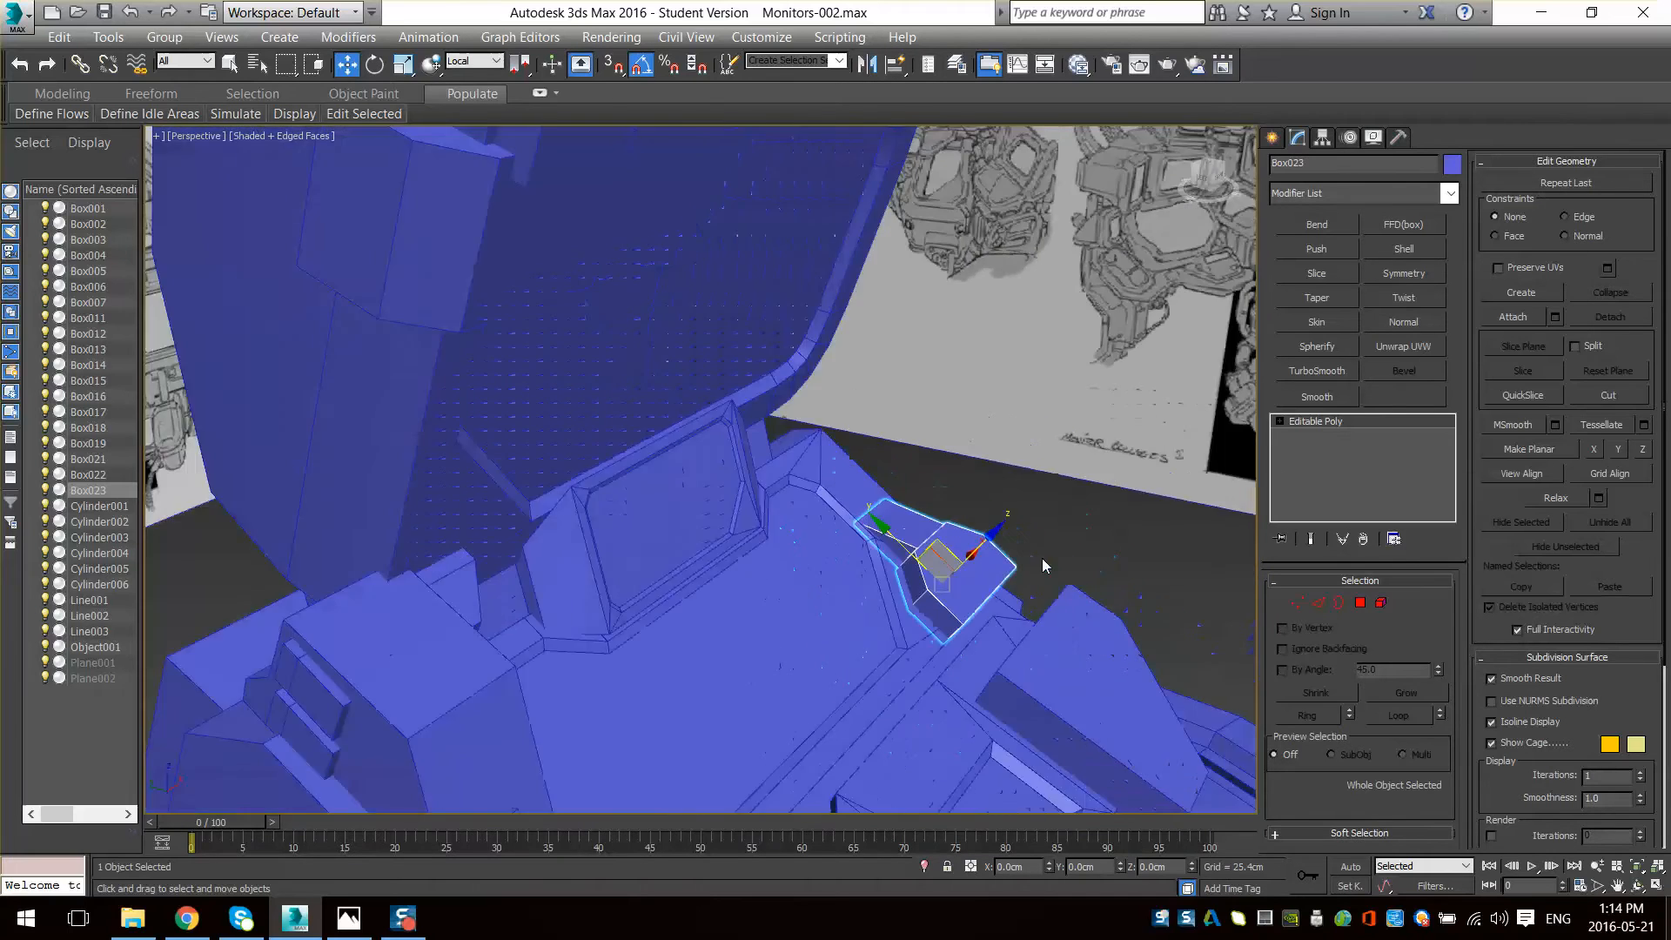
{"action": "middle_click_drag", "start_coordinate": [1041, 563], "coordinate": [1041, 597], "text": "alt"}
{"action": "scroll", "coordinate": [1041, 597], "scroll_direction": "down", "scroll_amount": 5}
{"action": "scroll", "coordinate": [1041, 597], "scroll_direction": "up", "scroll_amount": 4}
{"action": "mouse_move", "coordinate": [858, 648]}
{"action": "middle_mouse_down", "text": "alt"}
{"action": "mouse_move", "coordinate": [480, 382]}
{"action": "mouse_move", "coordinate": [523, 327]}
{"action": "middle_mouse_up", "text": "alt"}
{"action": "scroll", "coordinate": [523, 326], "scroll_direction": "up", "scroll_amount": 5}
{"action": "scroll", "coordinate": [475, 301], "scroll_direction": "up", "scroll_amount": 3}
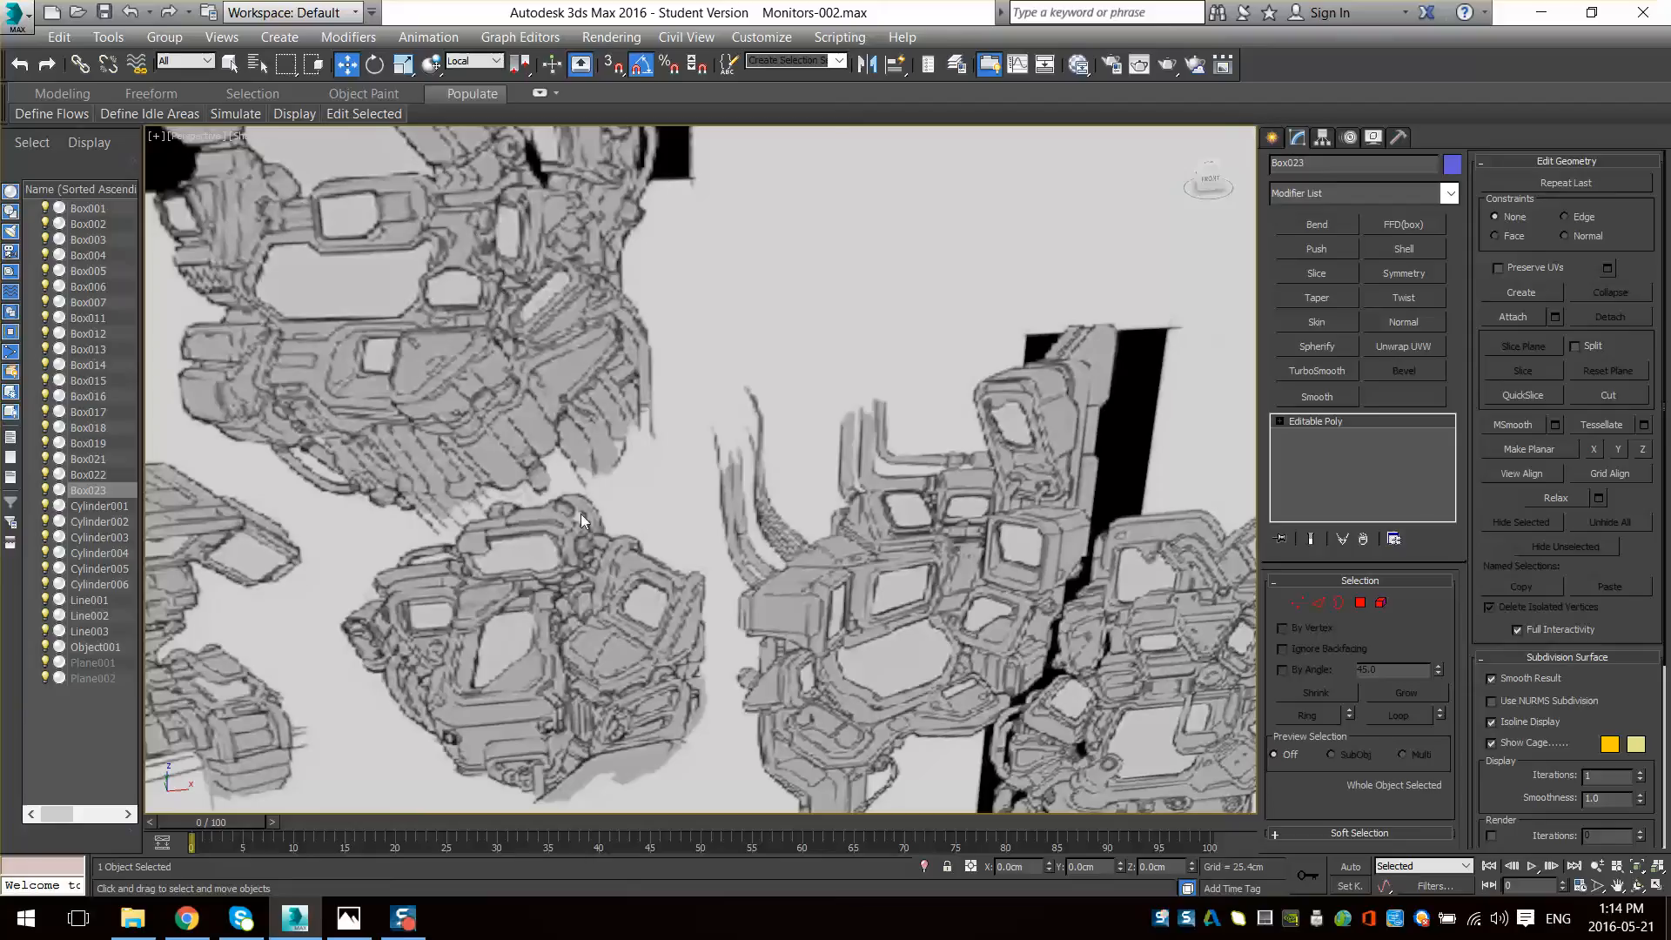
{"action": "scroll", "coordinate": [579, 504], "scroll_direction": "down", "scroll_amount": 7}
{"action": "middle_click_drag", "start_coordinate": [697, 731], "coordinate": [743, 425]}
{"action": "scroll", "coordinate": [743, 426], "scroll_direction": "down", "scroll_amount": 2}
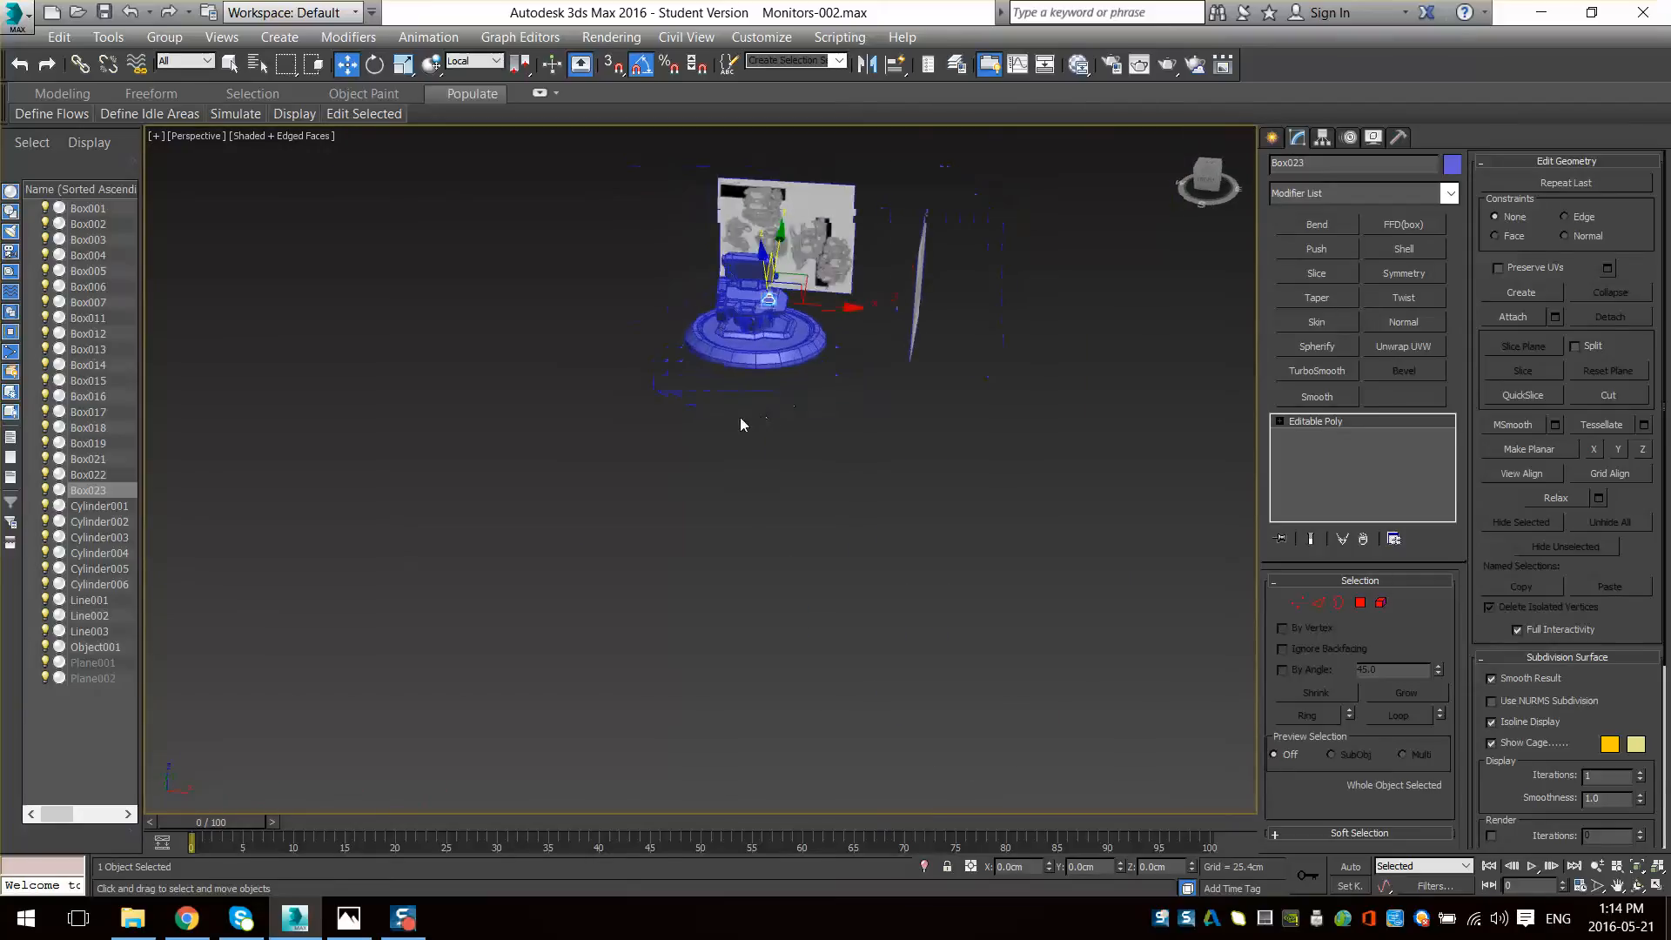
{"action": "scroll", "coordinate": [801, 298], "scroll_direction": "up", "scroll_amount": 4}
{"action": "middle_click_drag", "start_coordinate": [801, 298], "coordinate": [776, 468]}
{"action": "scroll", "coordinate": [739, 435], "scroll_direction": "up", "scroll_amount": 5}
{"action": "middle_click_drag", "start_coordinate": [705, 403], "coordinate": [1045, 592]}
{"action": "middle_click_drag", "start_coordinate": [1044, 592], "coordinate": [905, 570], "text": "alt"}
{"action": "scroll", "coordinate": [953, 523], "scroll_direction": "up", "scroll_amount": 4}
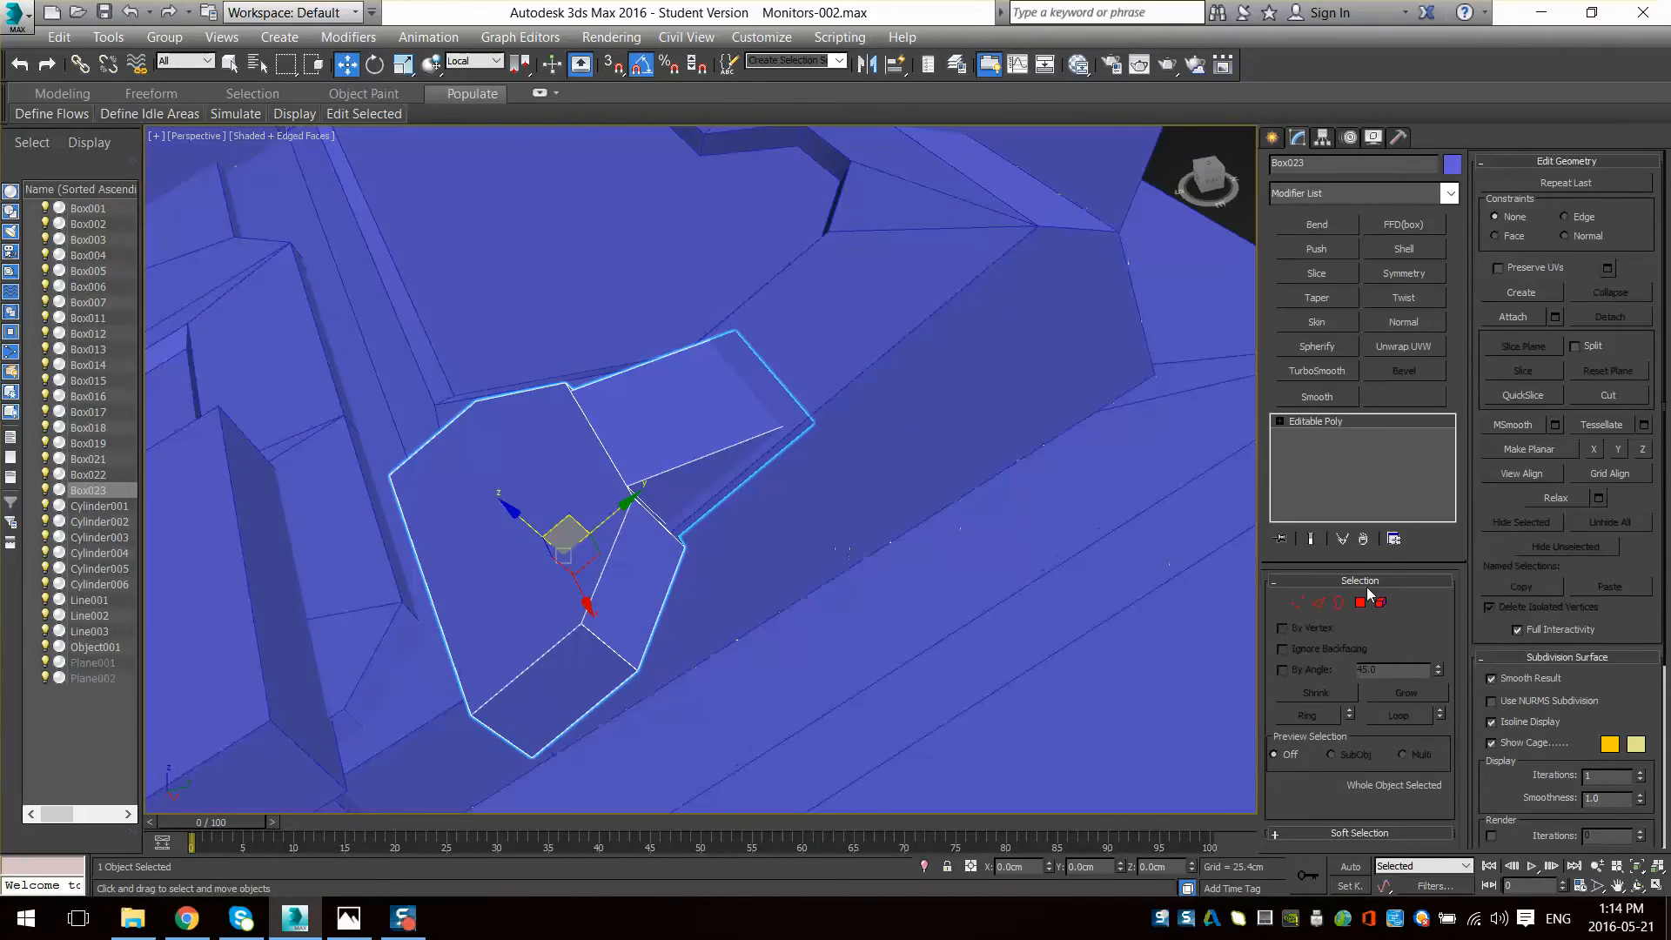
{"action": "left_click", "coordinate": [1297, 602]}
{"action": "key", "text": "F3"}
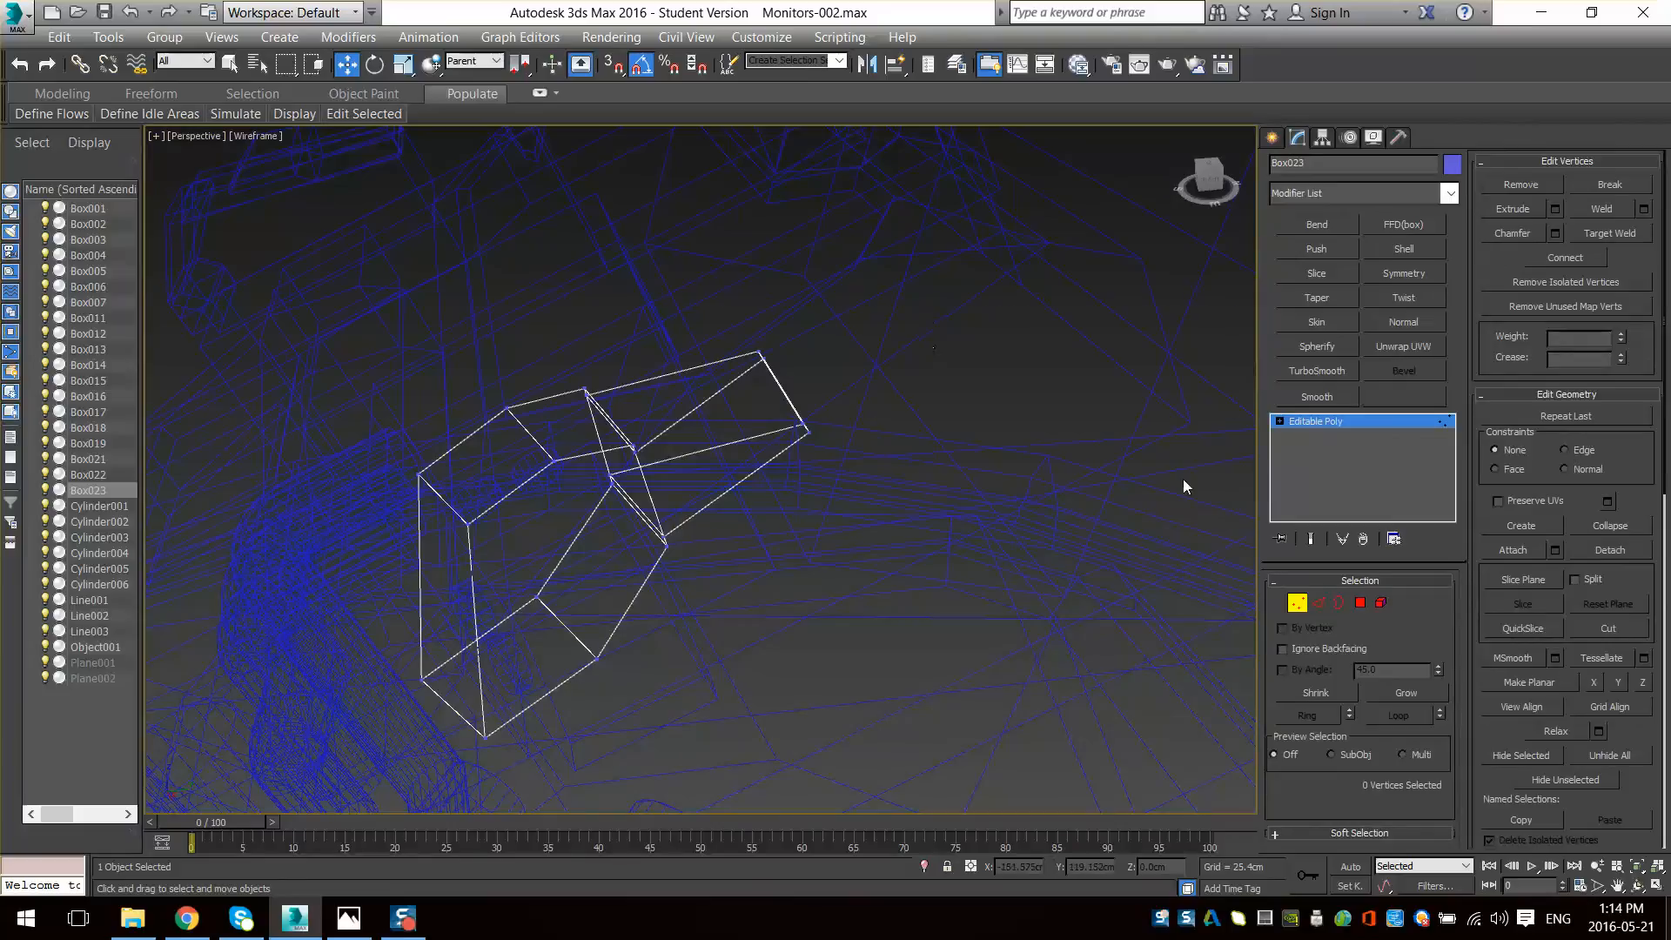
{"action": "left_click", "coordinate": [1318, 602]}
{"action": "middle_click_drag", "start_coordinate": [740, 461], "coordinate": [757, 432], "text": "alt"}
{"action": "key", "text": "F3"}
{"action": "scroll", "coordinate": [781, 318], "scroll_direction": "up", "scroll_amount": 5}
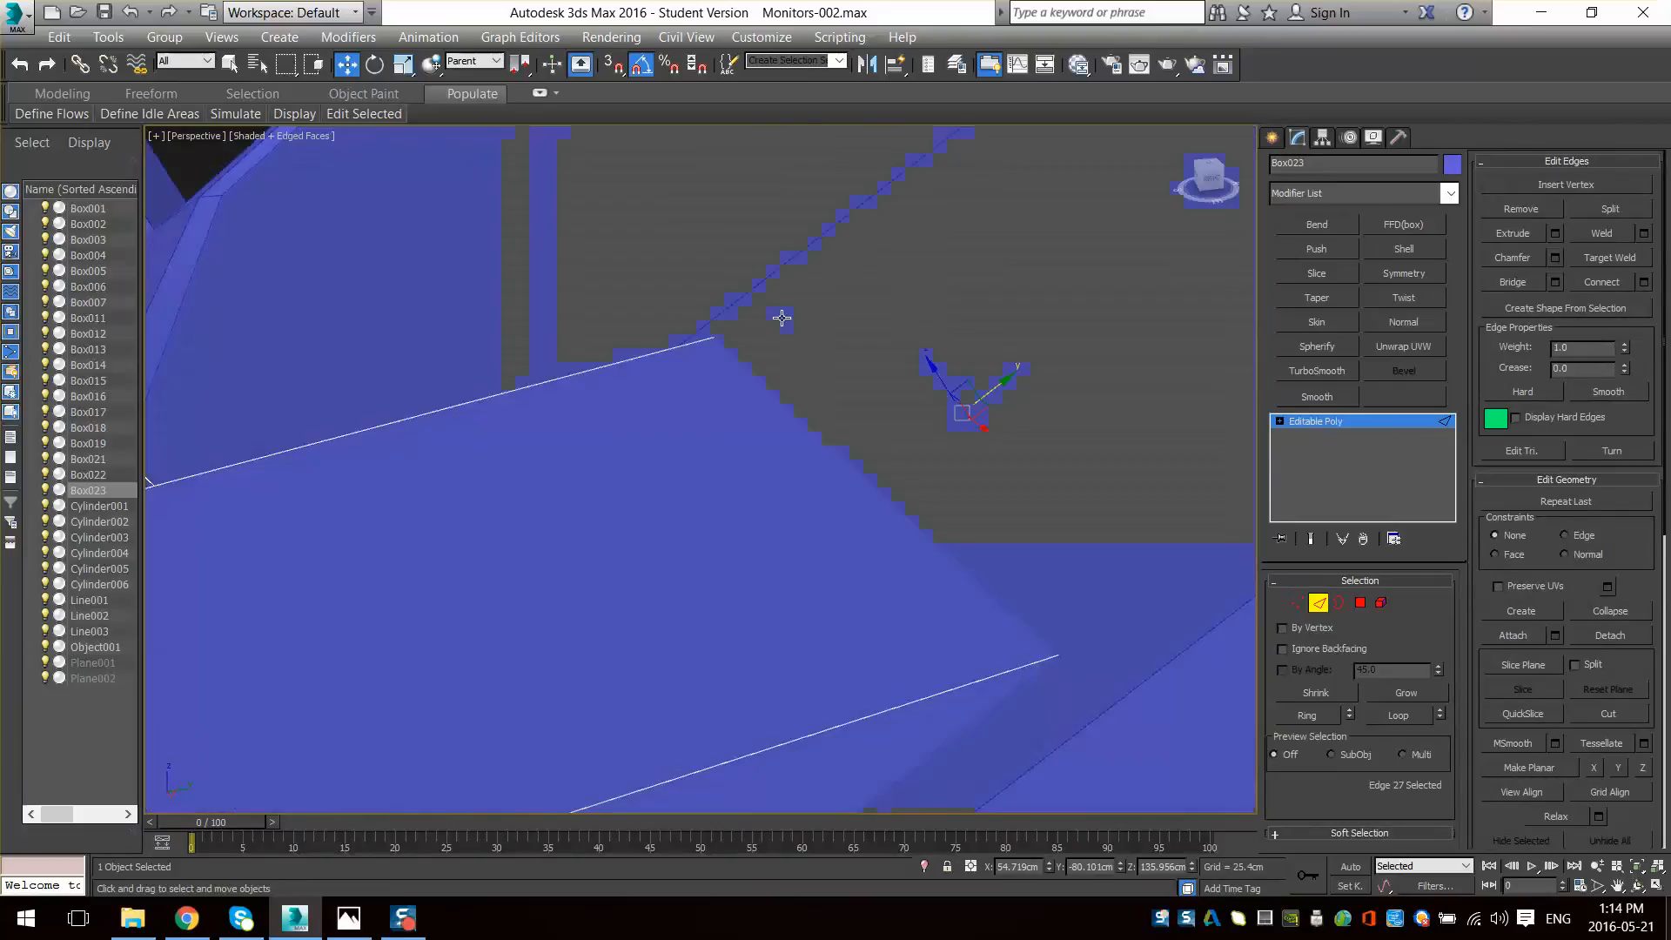
{"action": "scroll", "coordinate": [891, 409], "scroll_direction": "down", "scroll_amount": 5}
{"action": "middle_click_drag", "start_coordinate": [885, 429], "coordinate": [906, 365], "text": "alt"}
{"action": "left_click", "coordinate": [1318, 603]}
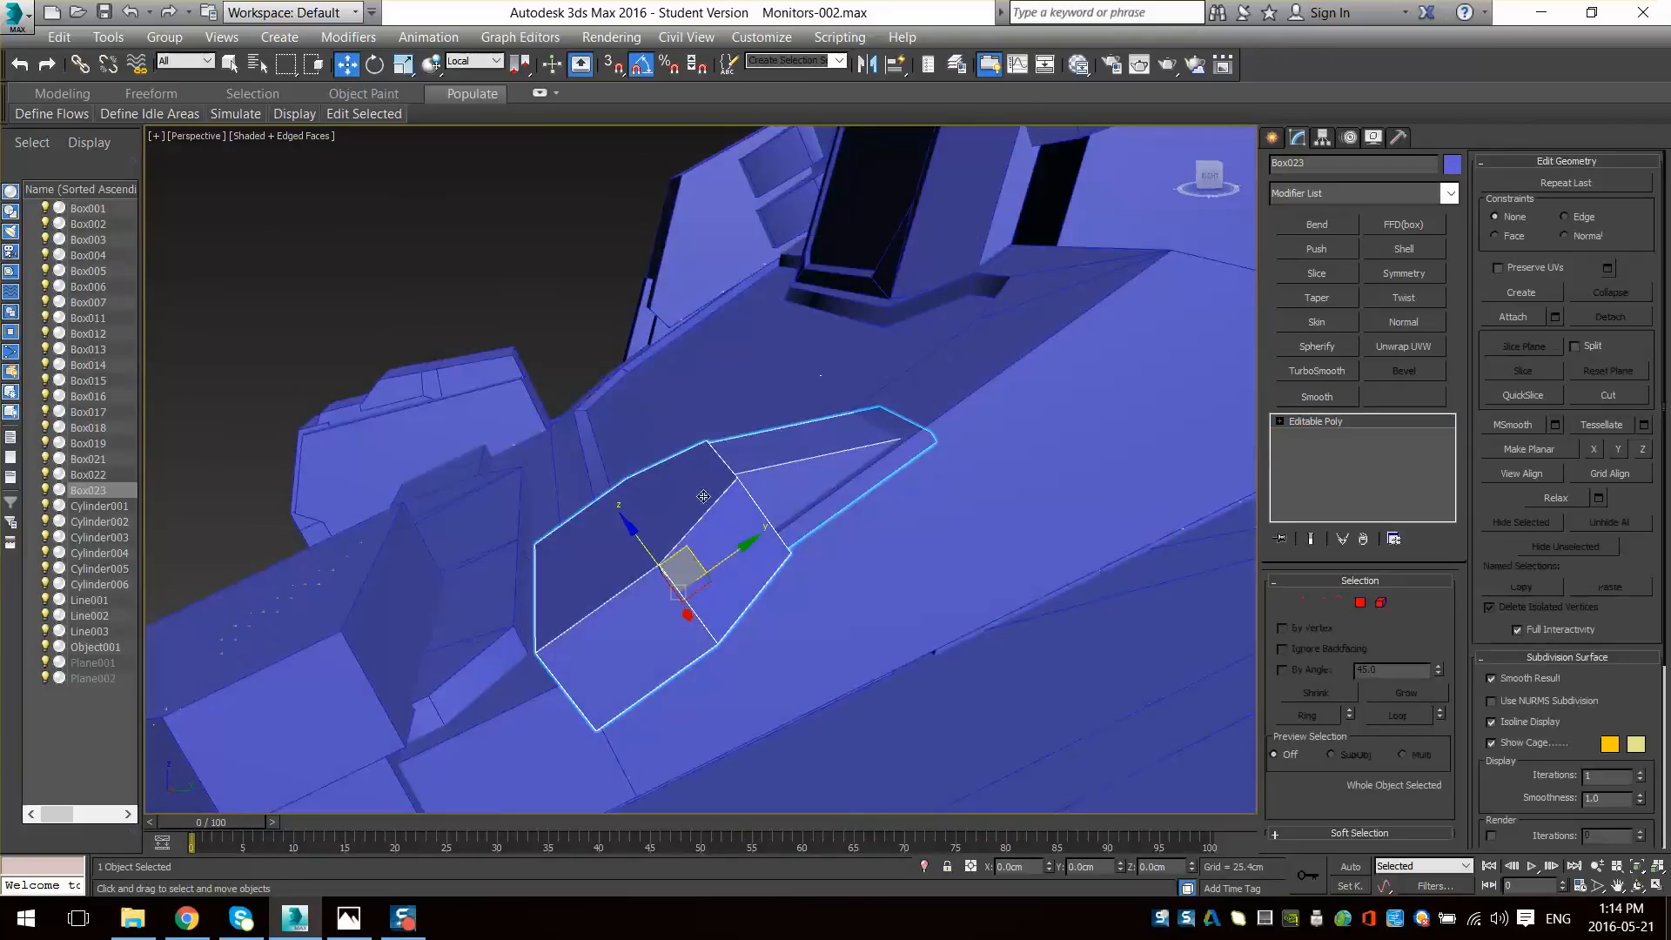
- Raise Box023 off the panel by about 1.8 cm along its local Z axis and lower it back about 0.6 cm
{"action": "left_click_drag", "start_coordinate": [635, 535], "coordinate": [623, 518]}
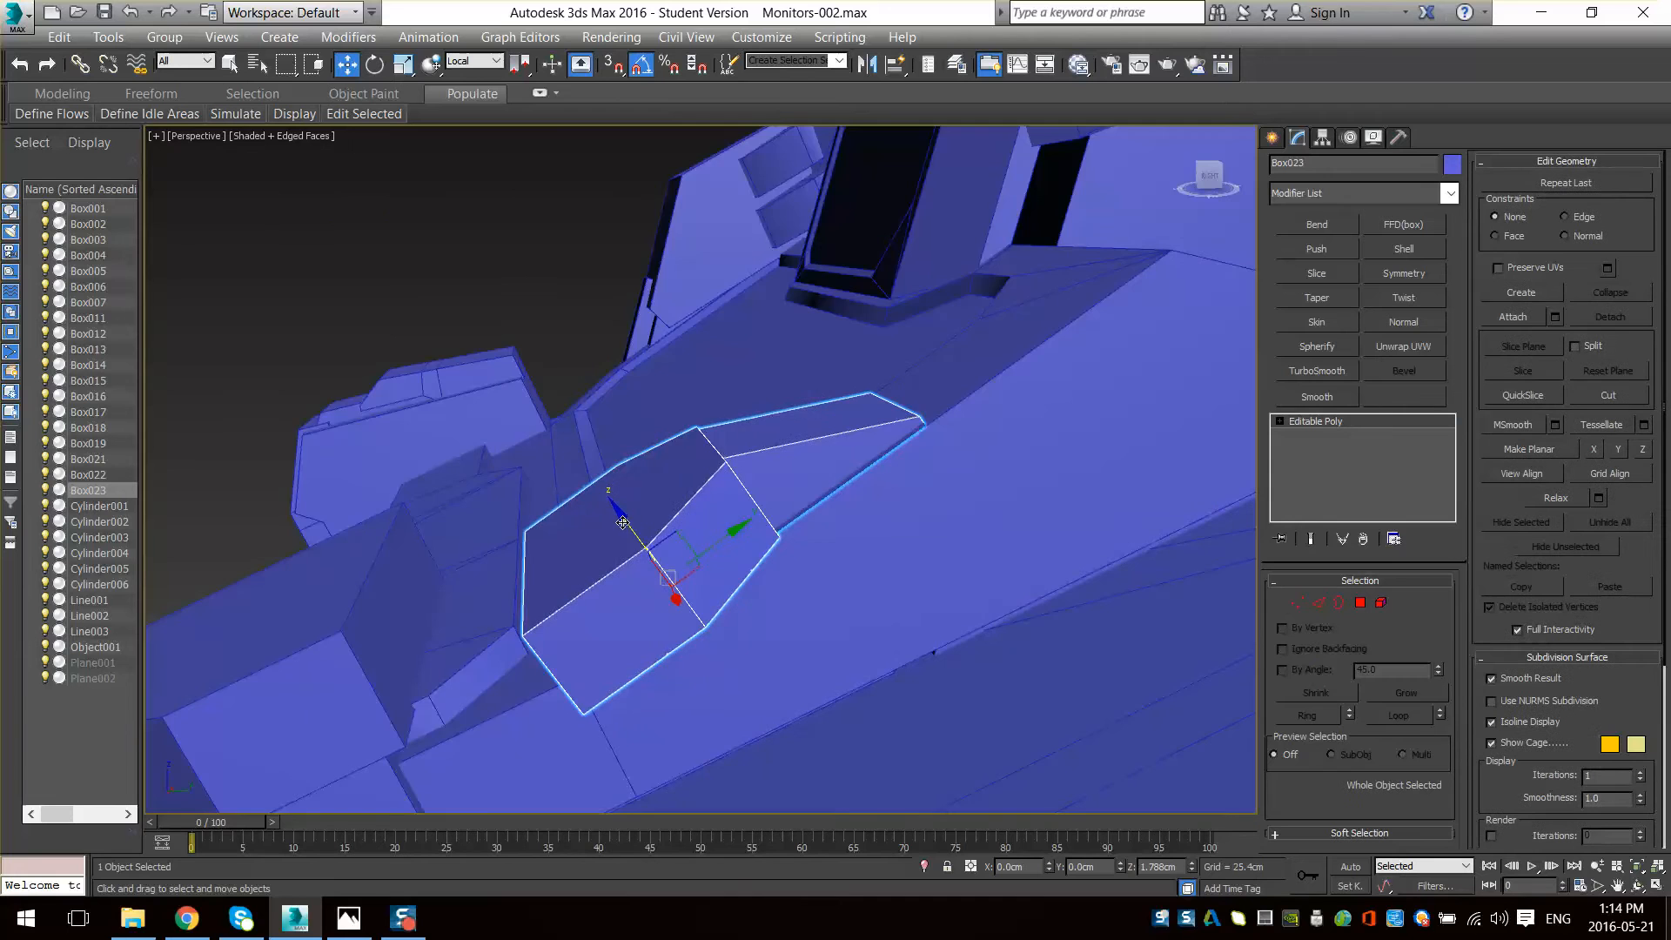
{"action": "middle_click_drag", "start_coordinate": [623, 522], "coordinate": [624, 577], "text": "alt"}
{"action": "left_click_drag", "start_coordinate": [640, 509], "coordinate": [644, 516]}
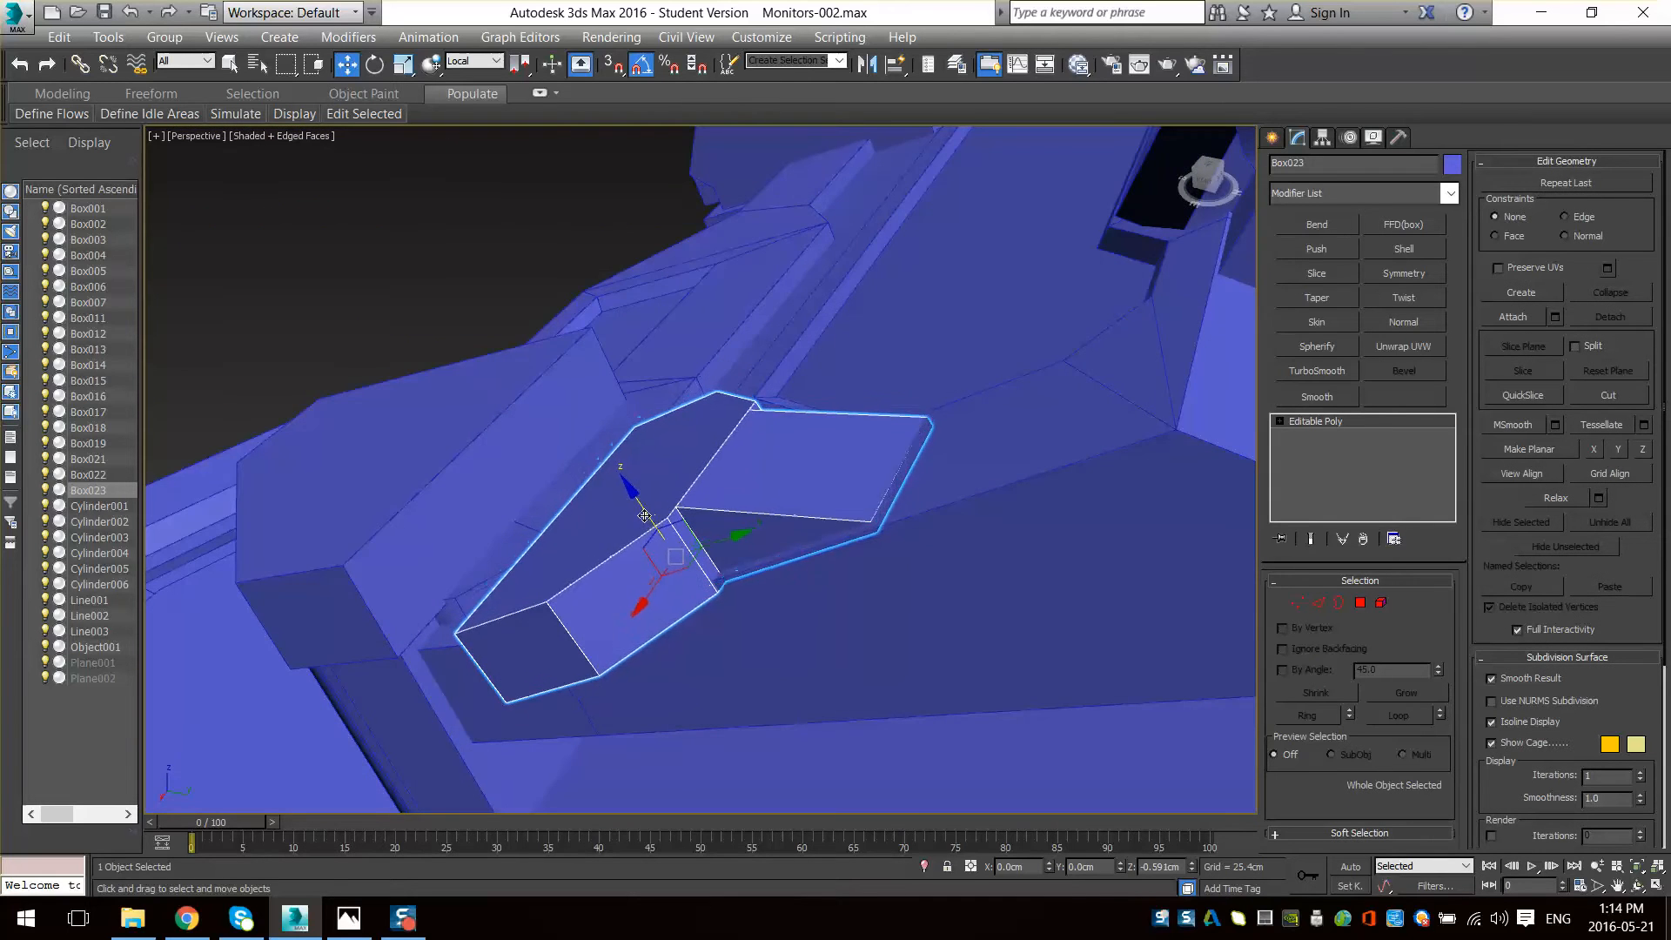
- Examine how the raised Box023 sits among the surrounding panels and main screen, and look at the reference sketches
{"action": "middle_click_drag", "start_coordinate": [643, 512], "coordinate": [740, 501], "text": "alt"}
{"action": "scroll", "coordinate": [861, 530], "scroll_direction": "down", "scroll_amount": 6}
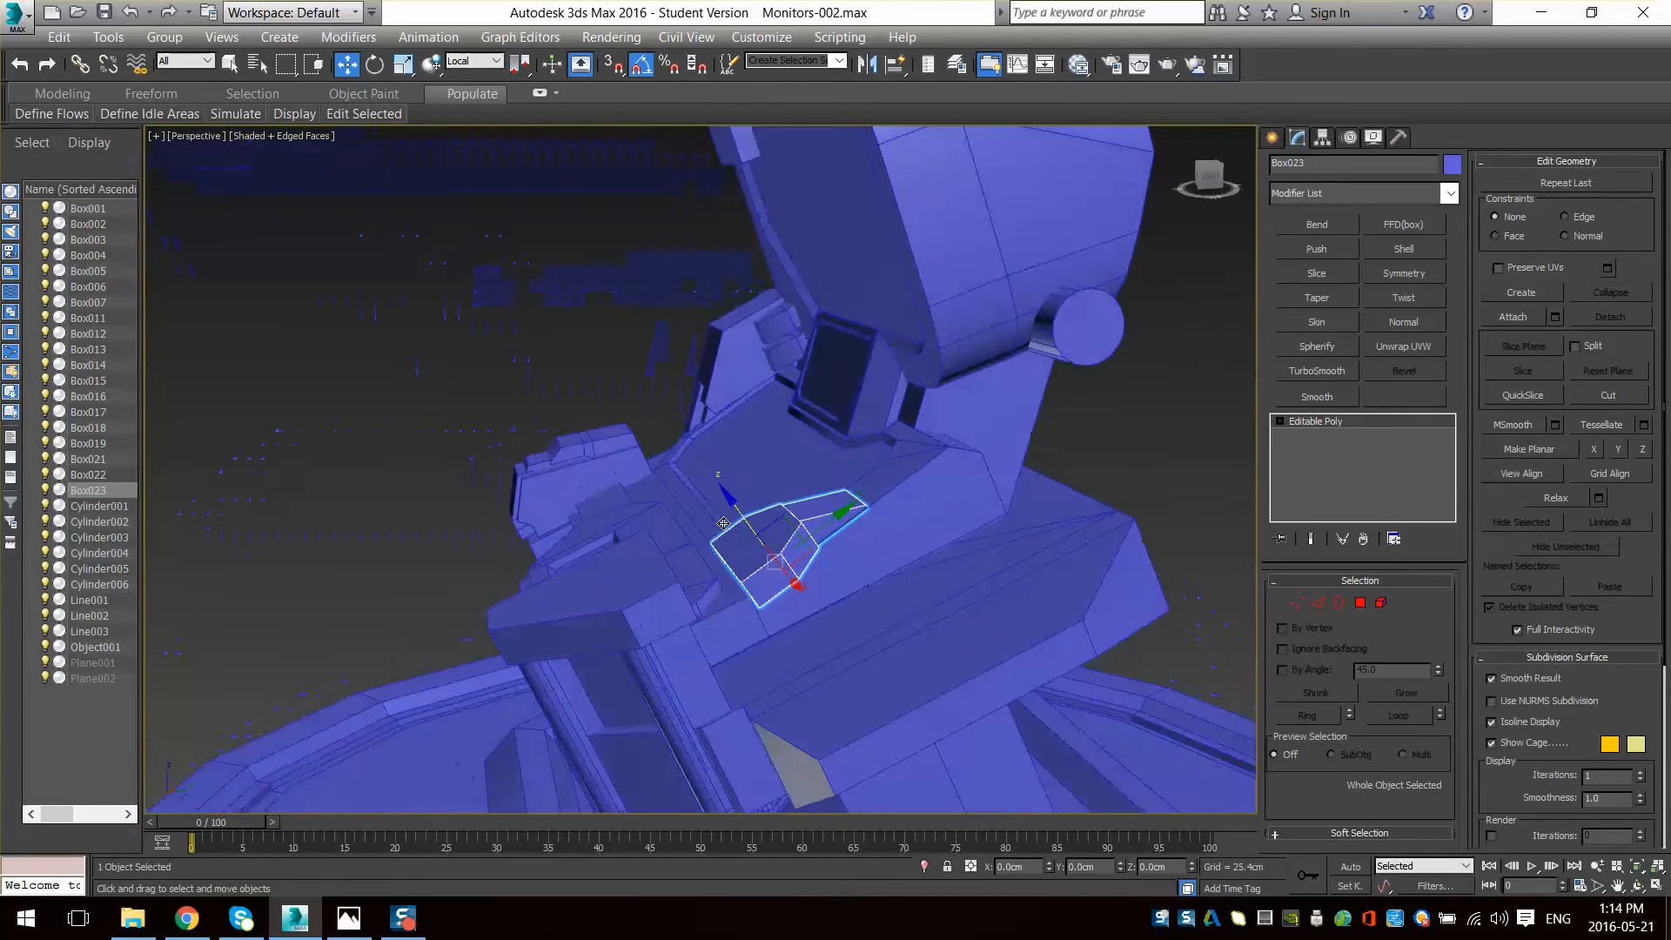
{"action": "scroll", "coordinate": [753, 514], "scroll_direction": "up", "scroll_amount": 3}
{"action": "scroll", "coordinate": [854, 514], "scroll_direction": "down", "scroll_amount": 5}
{"action": "middle_click_drag", "start_coordinate": [855, 514], "coordinate": [687, 583], "text": "alt"}
{"action": "scroll", "coordinate": [697, 597], "scroll_direction": "up", "scroll_amount": 6}
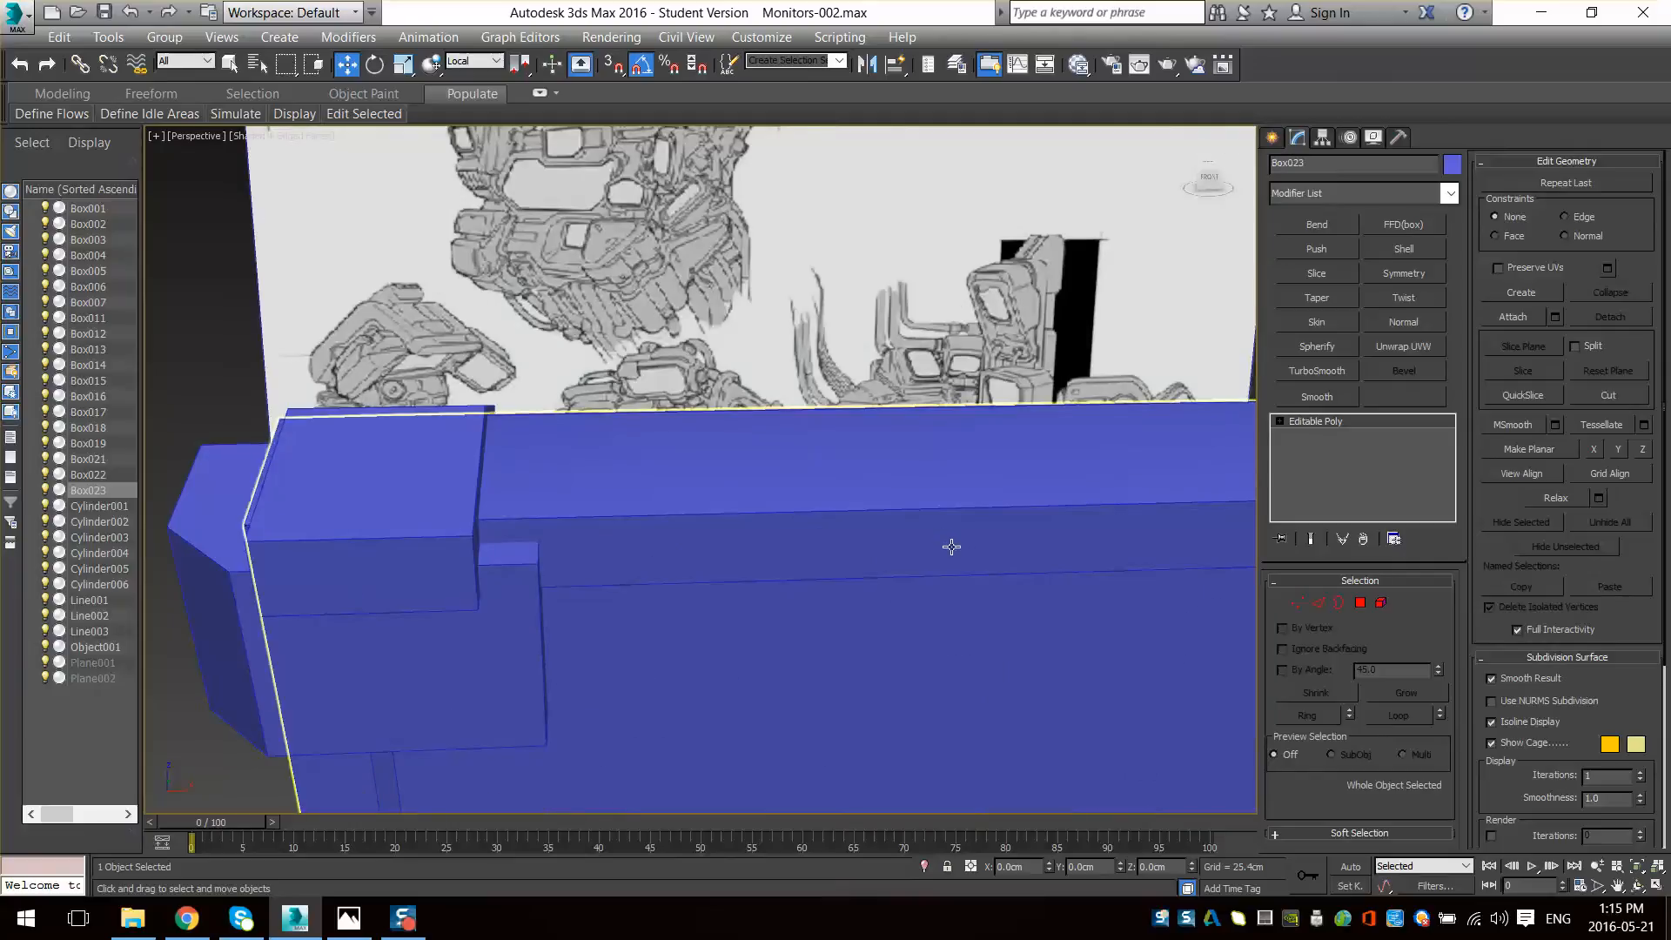
{"action": "middle_click_drag", "start_coordinate": [891, 640], "coordinate": [865, 413], "text": "alt"}
{"action": "scroll", "coordinate": [864, 413], "scroll_direction": "down", "scroll_amount": 5}
{"action": "scroll", "coordinate": [901, 483], "scroll_direction": "up", "scroll_amount": 3}
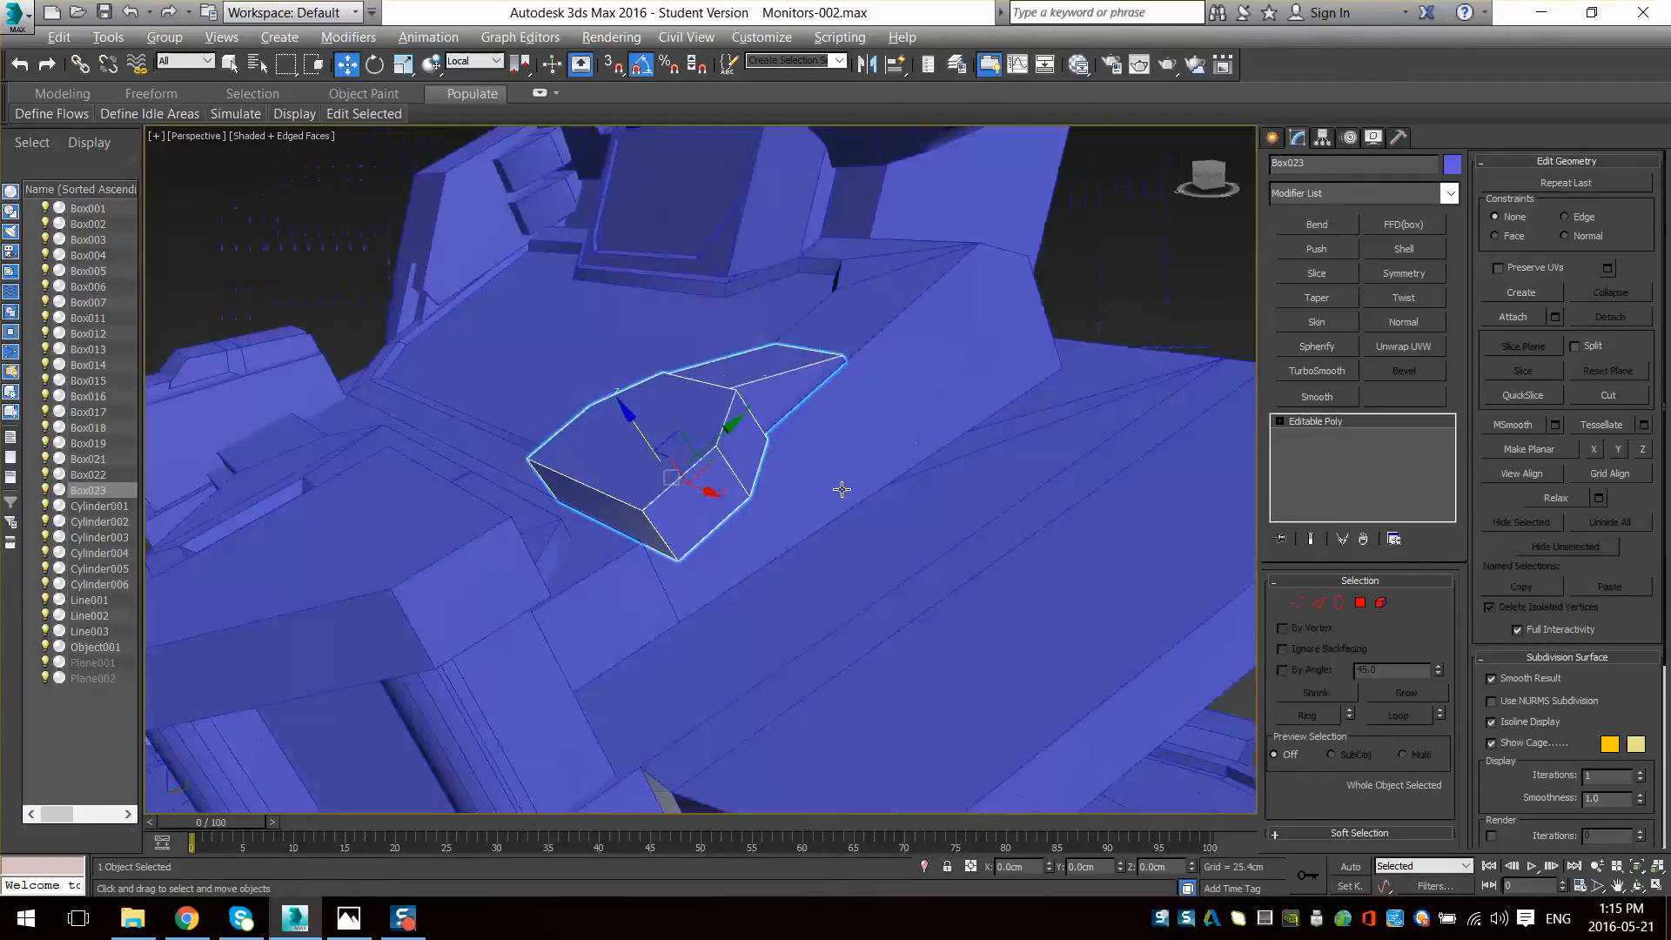
- Shift Box023's large chamfered top polygon away from the connector by about 2.4 cm and another 0.9 cm along Y
{"action": "middle_click_drag", "start_coordinate": [844, 489], "coordinate": [715, 452], "text": "alt"}
{"action": "scroll", "coordinate": [715, 453], "scroll_direction": "up", "scroll_amount": 3}
{"action": "left_click", "coordinate": [1360, 603]}
{"action": "left_click", "coordinate": [826, 529]}
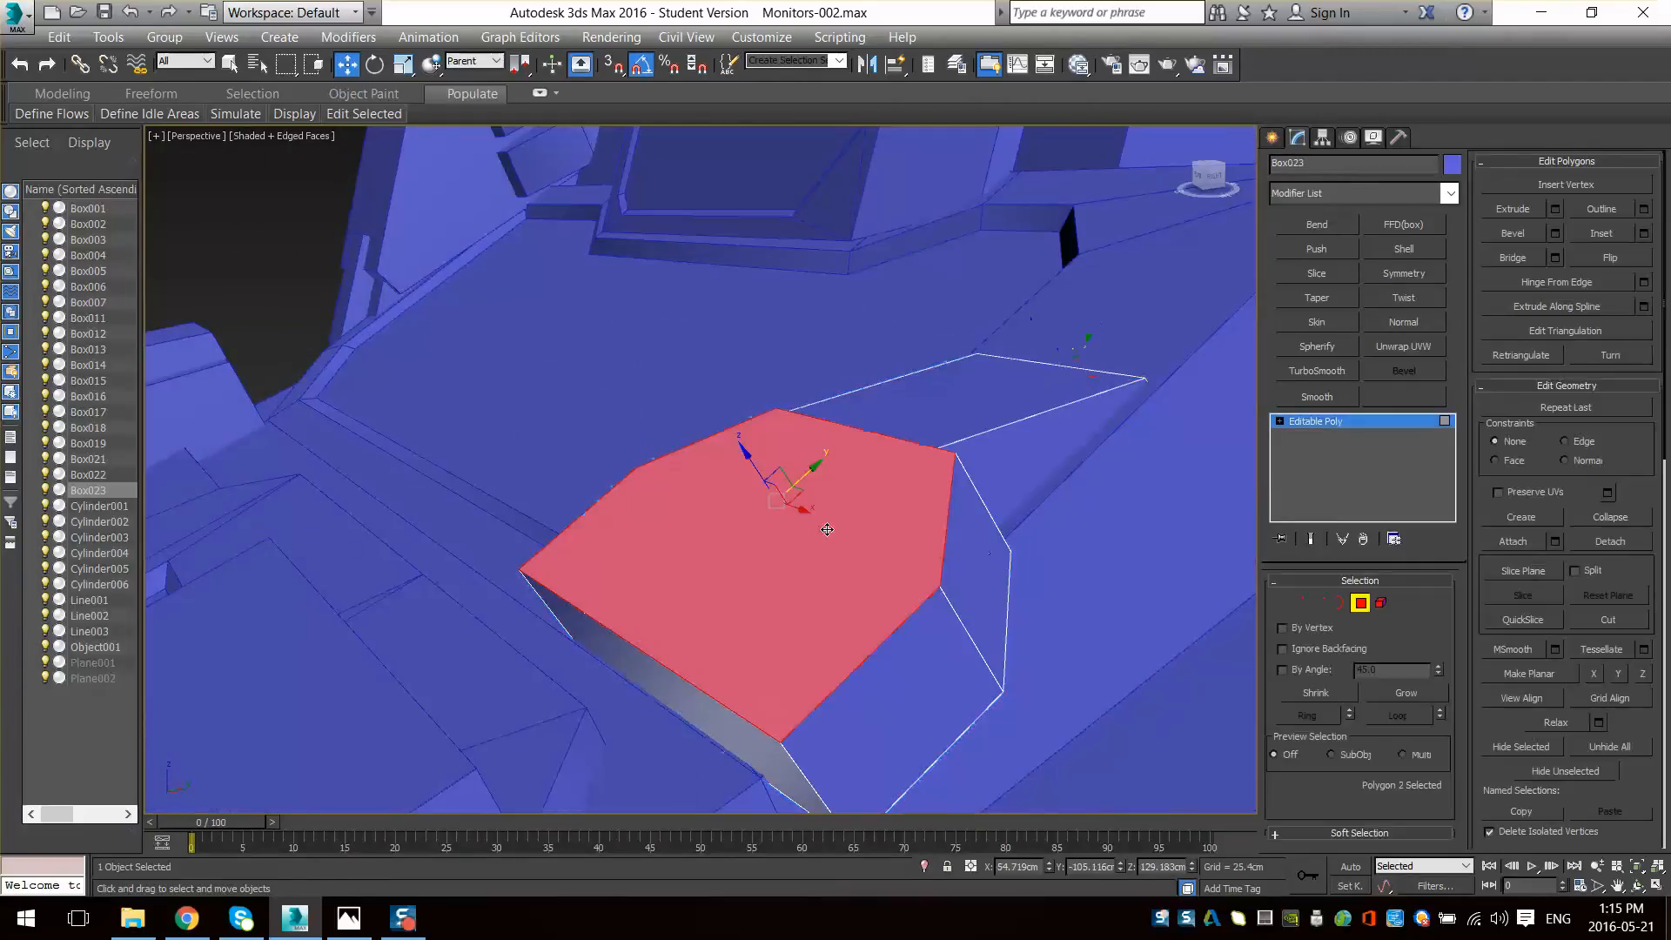
{"action": "middle_click_drag", "start_coordinate": [713, 487], "coordinate": [822, 481], "text": "alt"}
{"action": "left_click_drag", "start_coordinate": [812, 479], "coordinate": [790, 489]}
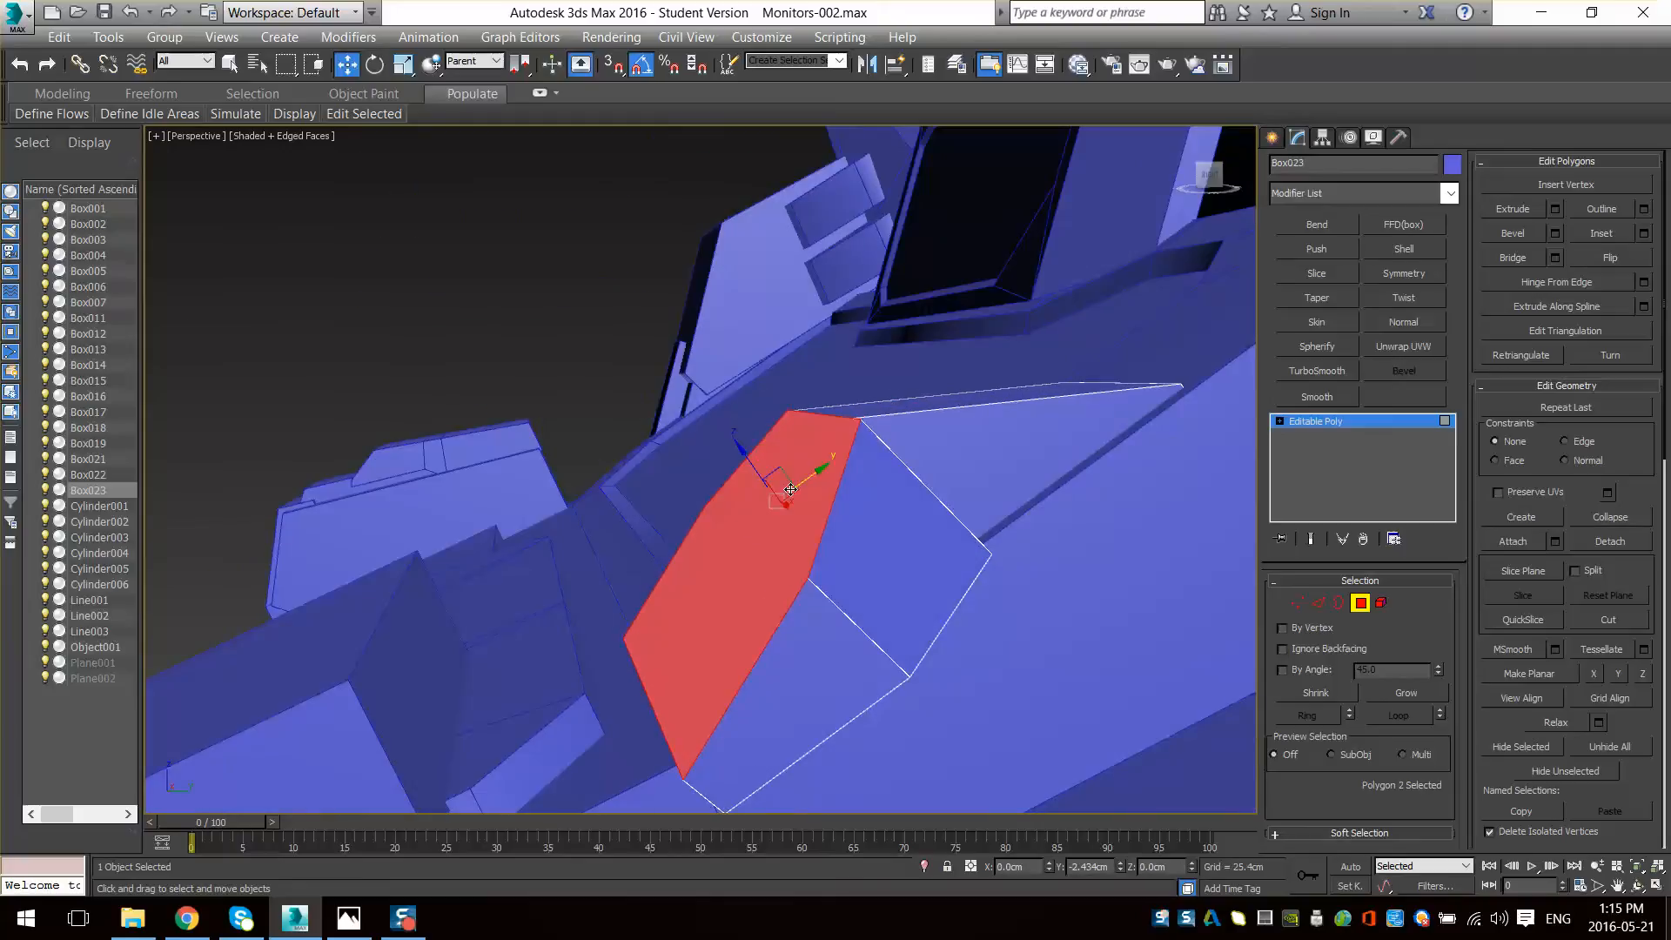
{"action": "middle_click_drag", "start_coordinate": [791, 489], "coordinate": [806, 482], "text": "alt"}
{"action": "left_click_drag", "start_coordinate": [808, 488], "coordinate": [786, 496]}
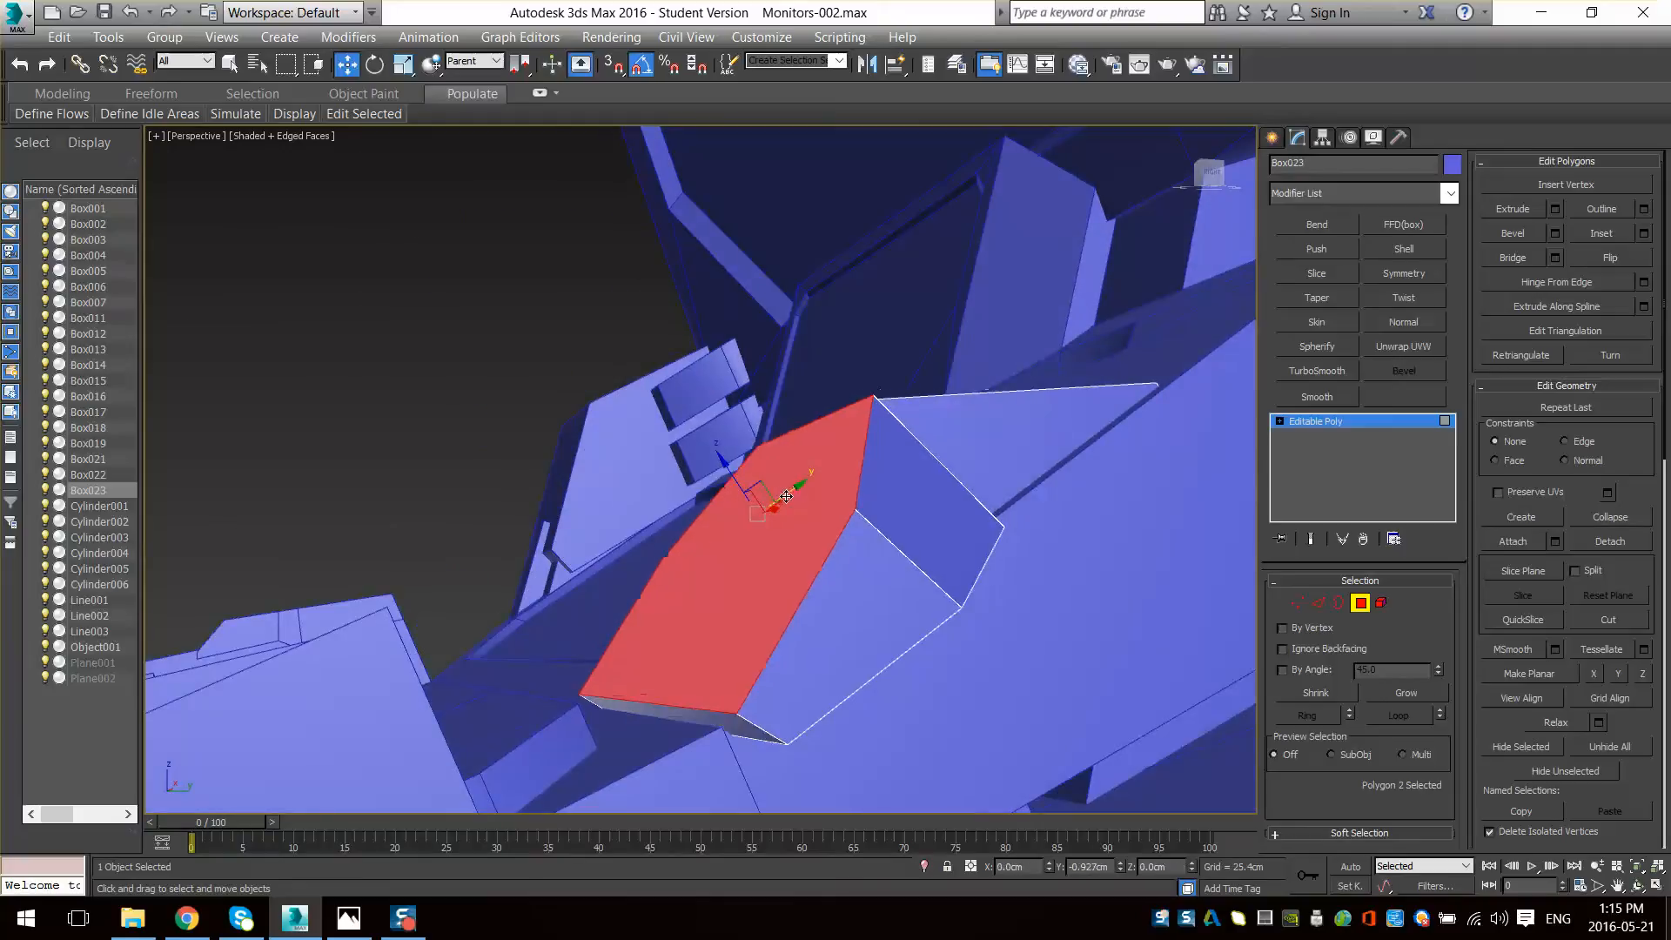
- Leave polygon editing and scale the whole Box023 up uniformly on the panel
{"action": "scroll", "coordinate": [784, 530], "scroll_direction": "down", "scroll_amount": 6}
{"action": "middle_click_drag", "start_coordinate": [783, 530], "coordinate": [888, 604], "text": "alt"}
{"action": "scroll", "coordinate": [888, 604], "scroll_direction": "up", "scroll_amount": 5}
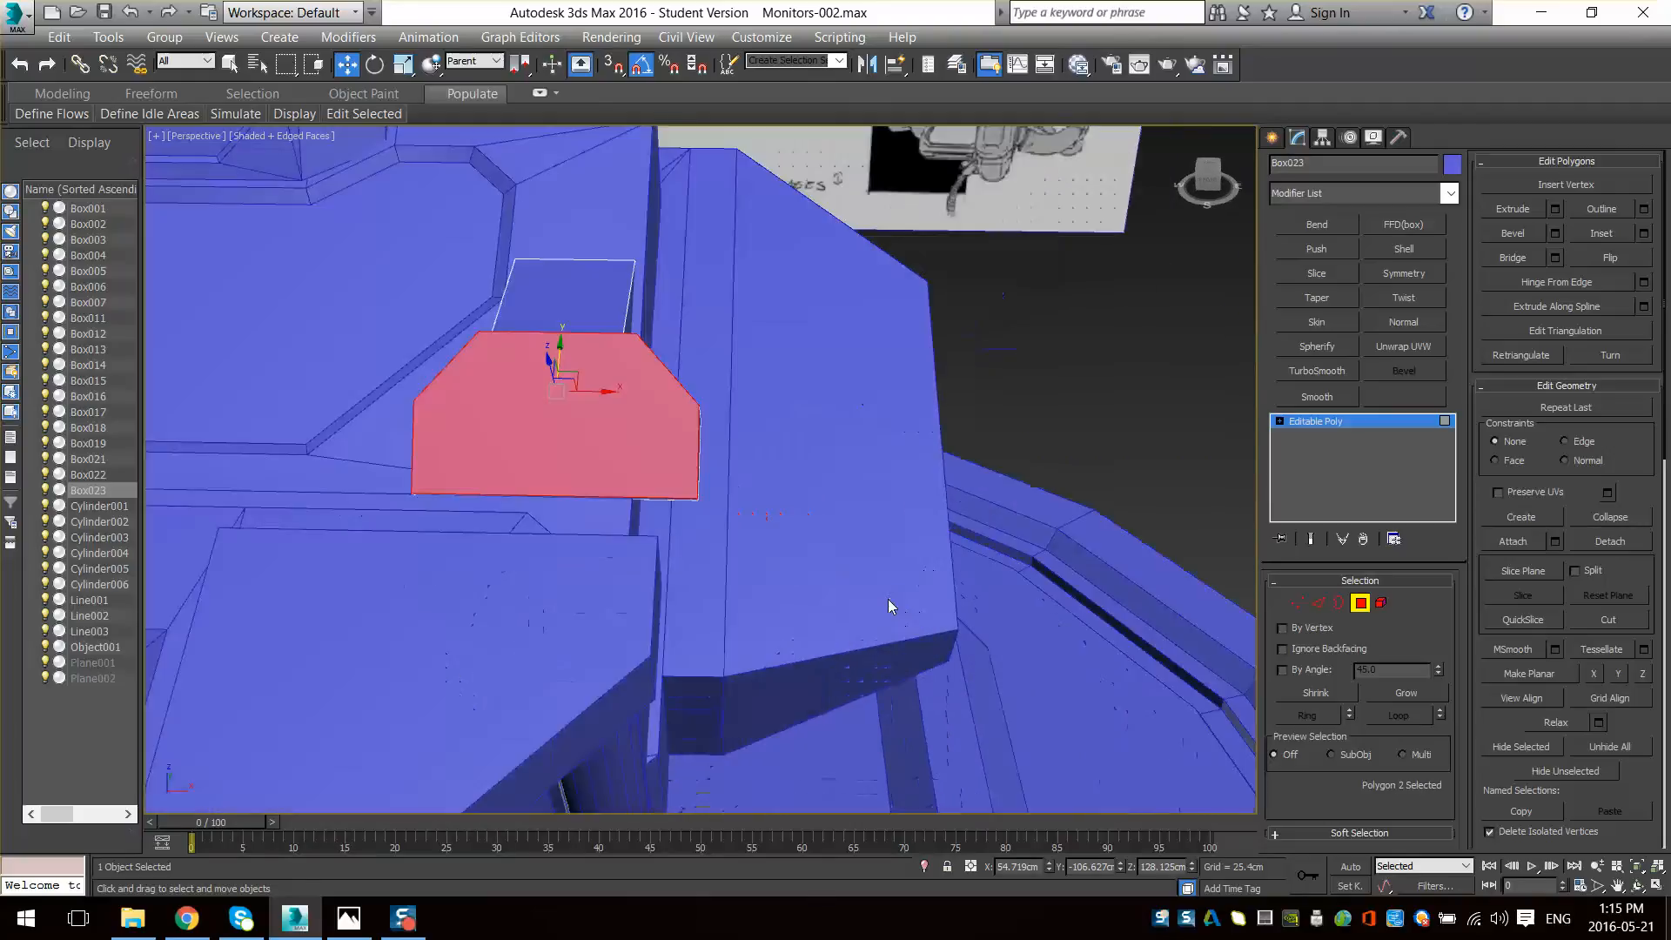
{"action": "middle_click_drag", "start_coordinate": [714, 462], "coordinate": [725, 513], "text": "alt"}
{"action": "middle_click_drag", "start_coordinate": [724, 513], "coordinate": [948, 610]}
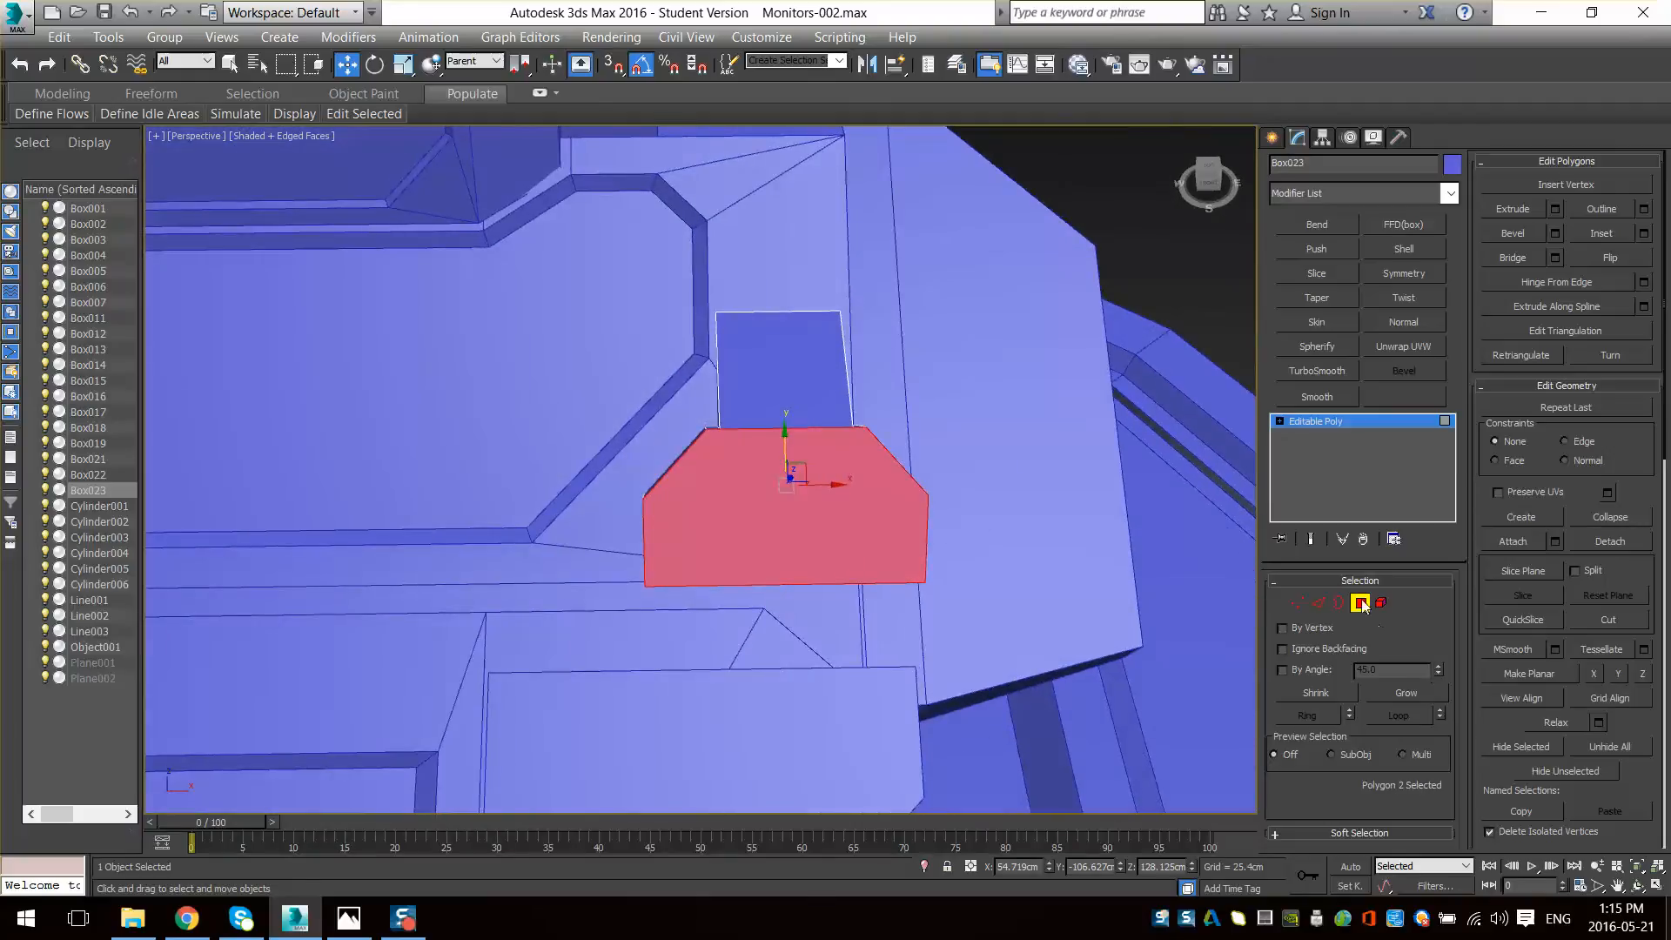
{"action": "left_click", "coordinate": [1381, 603]}
{"action": "left_click", "coordinate": [1375, 606]}
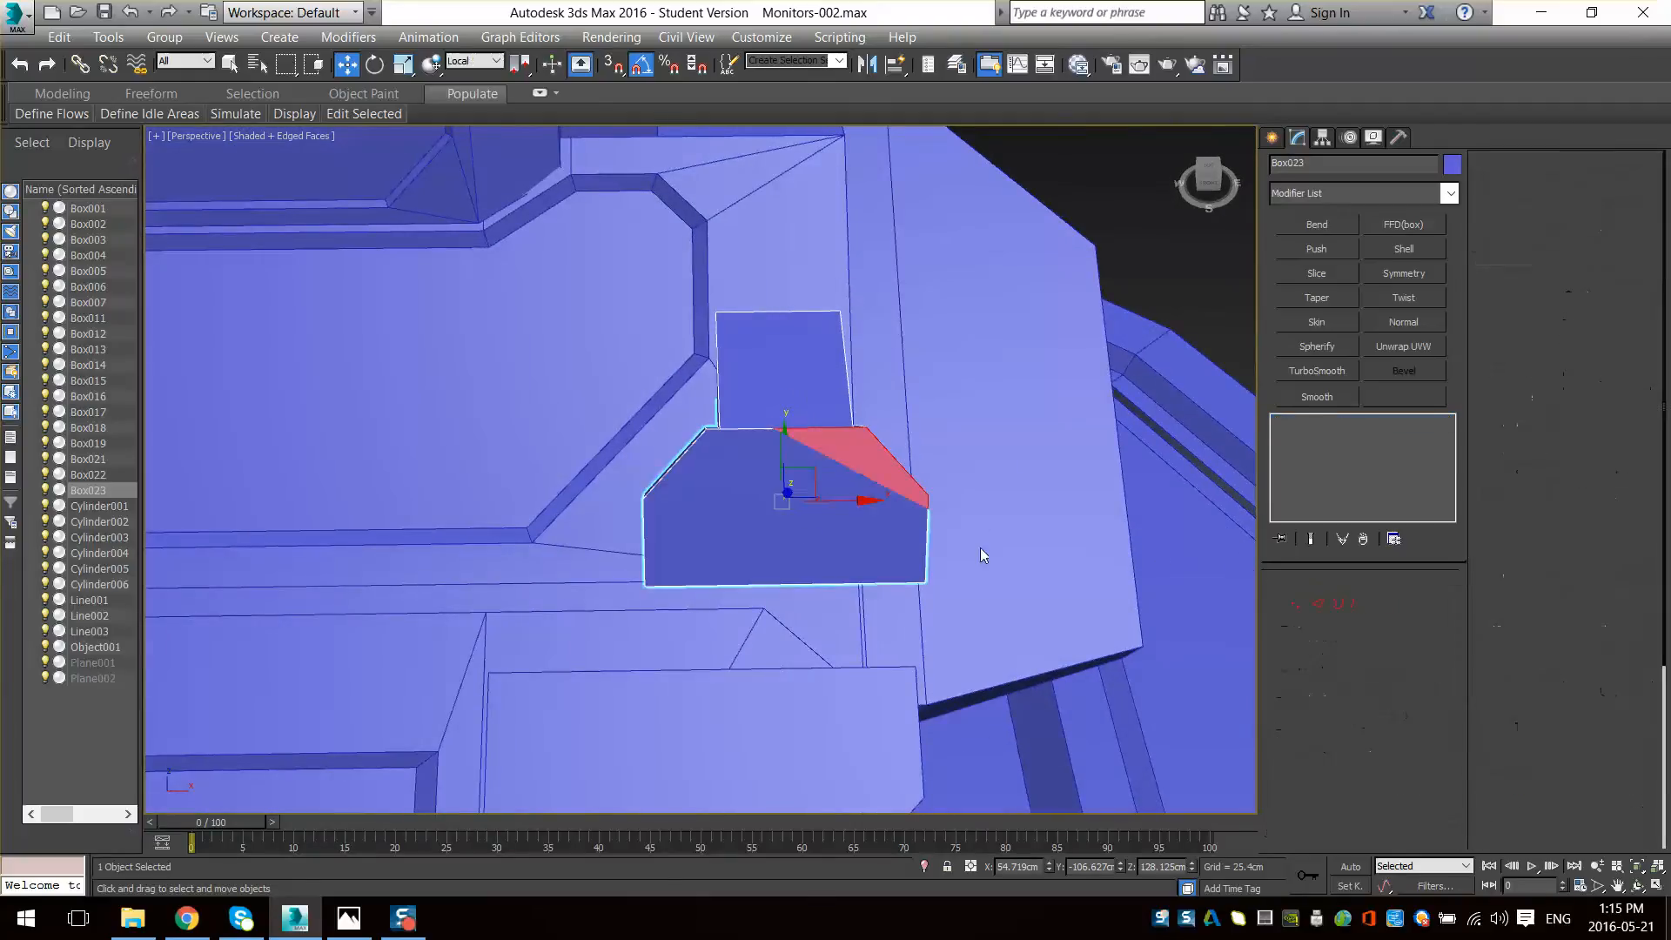
{"action": "key", "text": "r"}
{"action": "left_click_drag", "start_coordinate": [768, 514], "coordinate": [770, 494]}
- Scale Box023's connector polygons to 82% across their width and move the connector's end vertices about 8.8 cm outward along Y to lengthen it
{"action": "left_click", "coordinate": [1359, 601]}
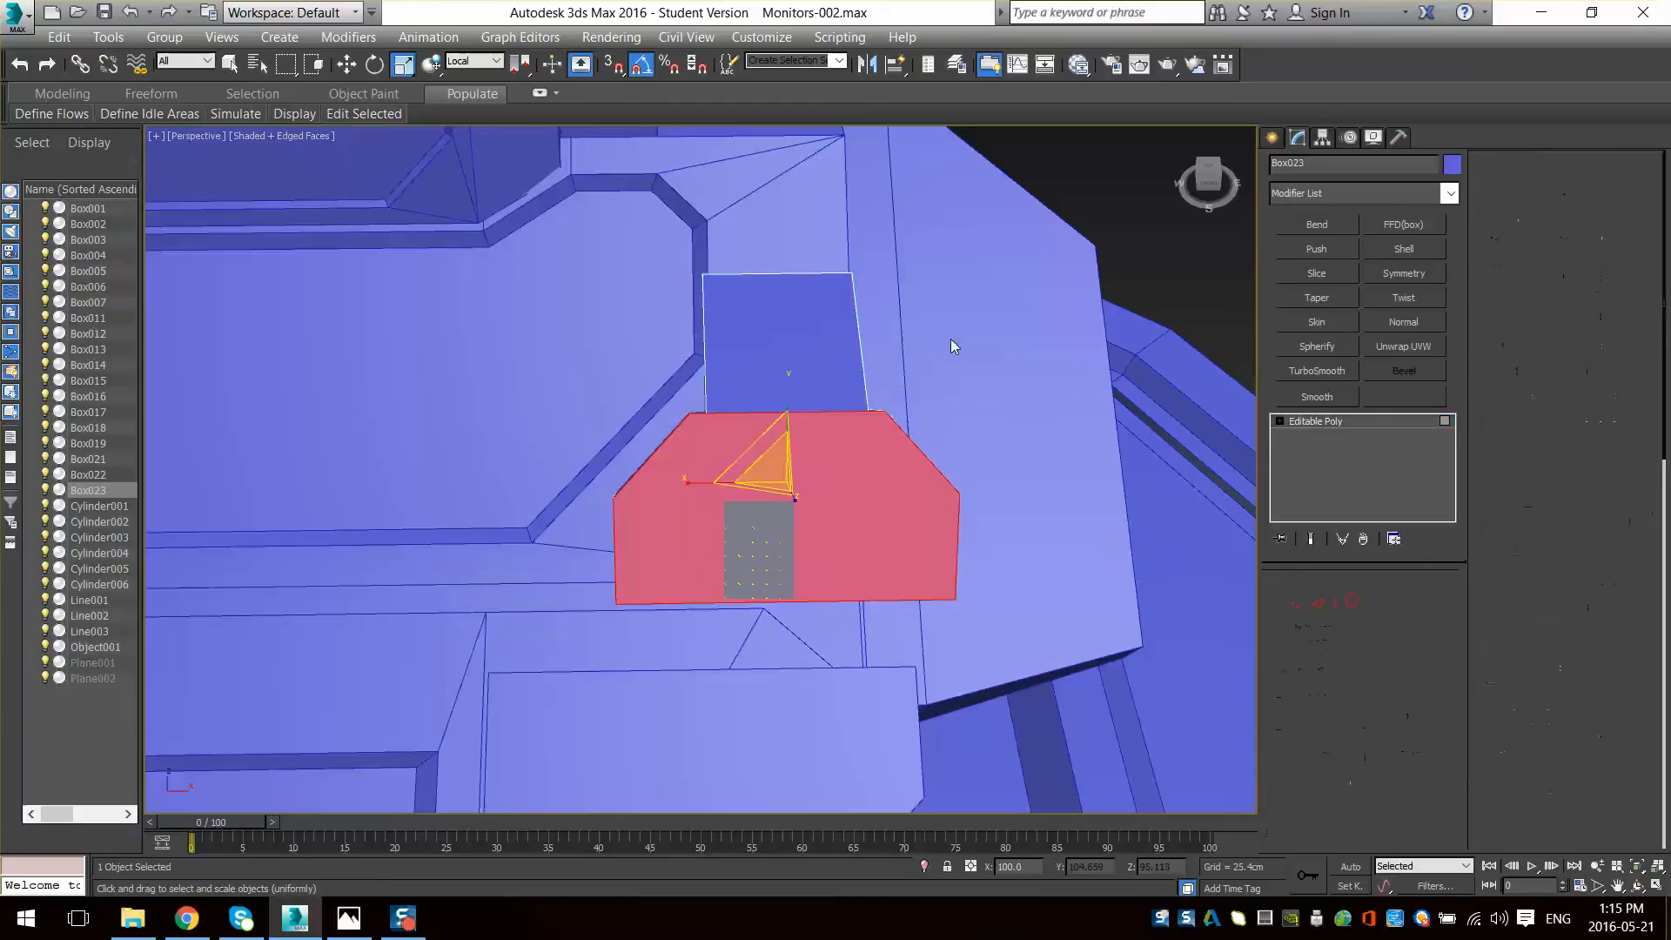
{"action": "left_click_drag", "start_coordinate": [951, 338], "coordinate": [658, 328]}
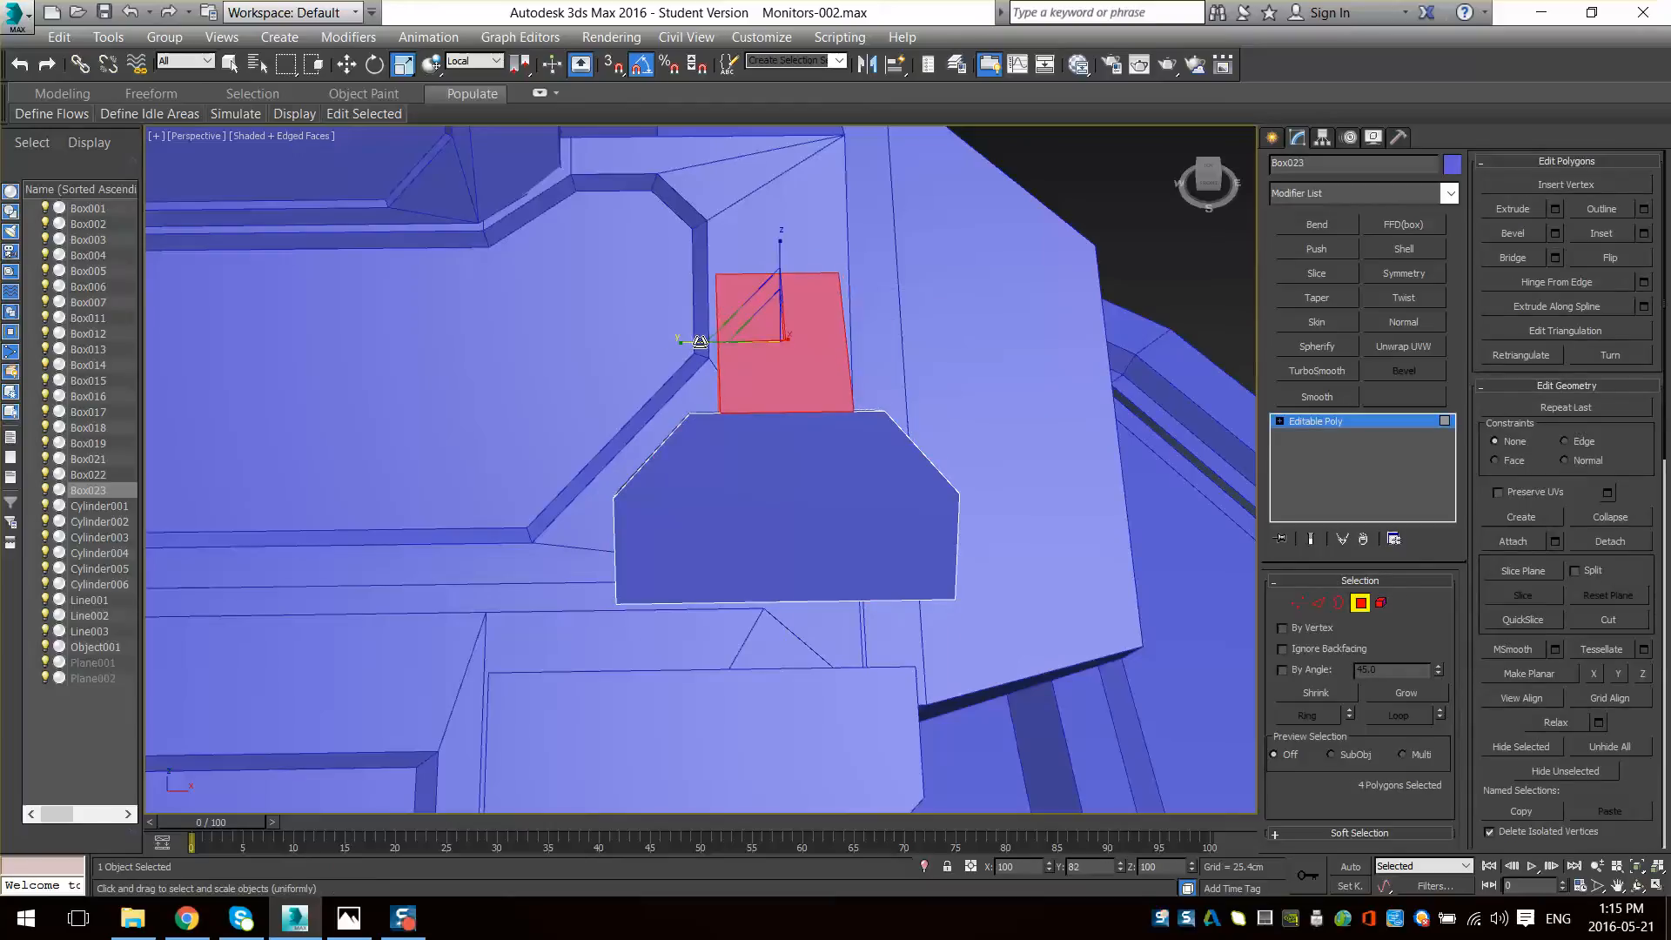
{"action": "middle_click_drag", "start_coordinate": [700, 341], "coordinate": [944, 362], "text": "alt"}
{"action": "key", "text": "1"}
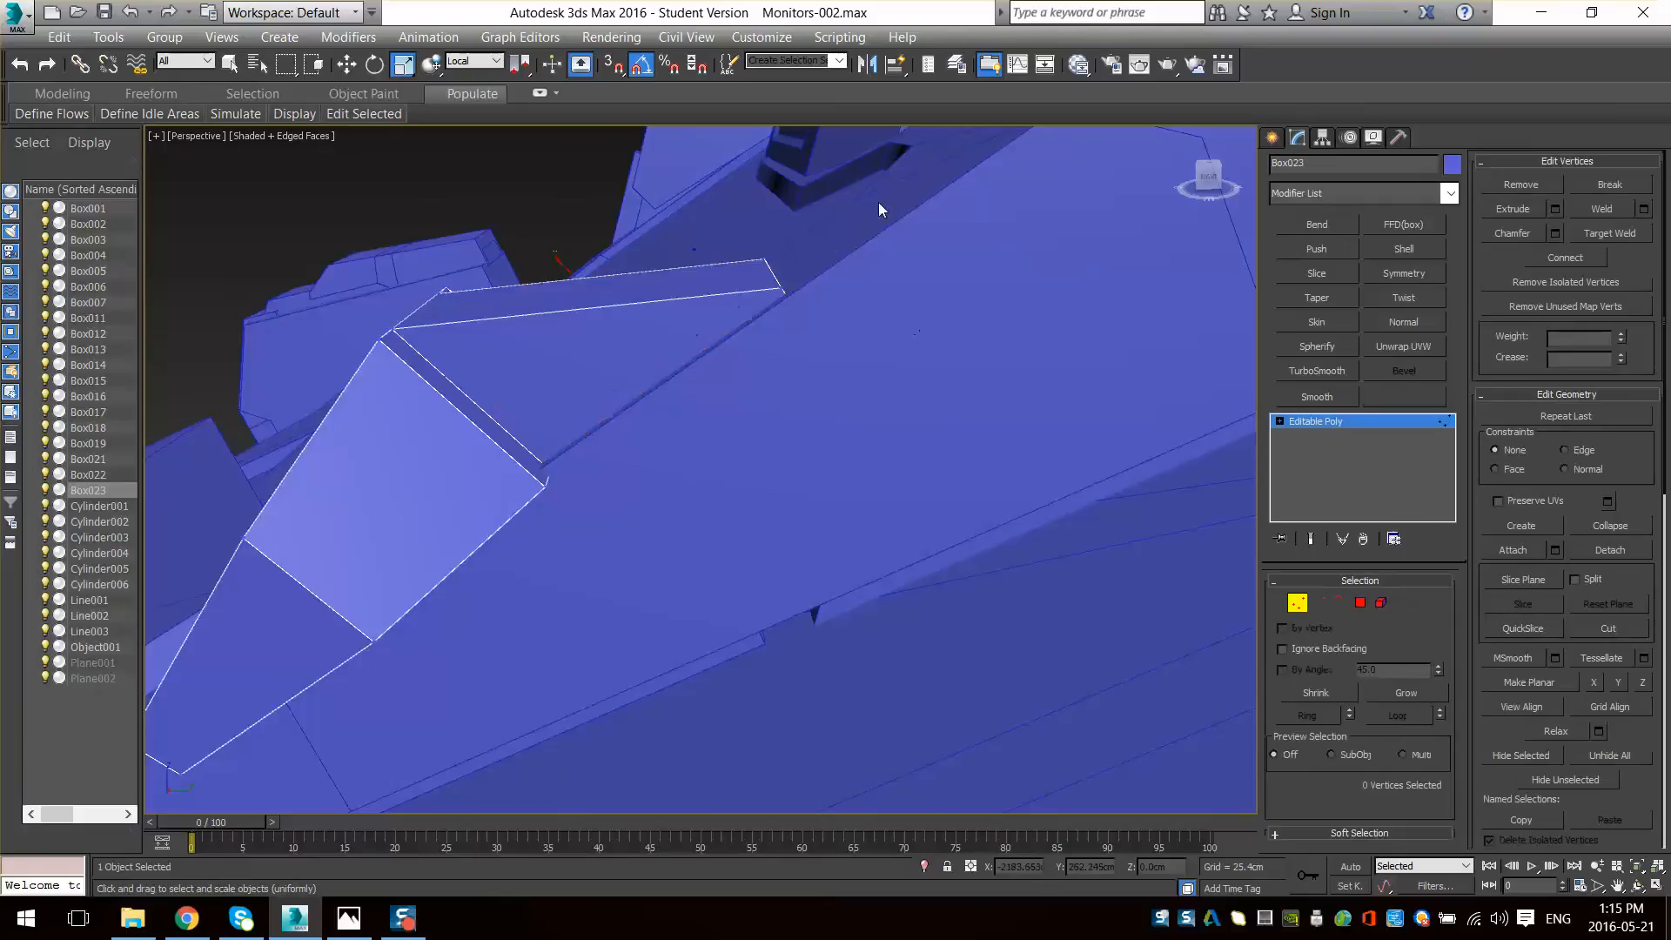
{"action": "left_click_drag", "start_coordinate": [879, 202], "coordinate": [740, 310]}
{"action": "key", "text": "w"}
{"action": "middle_click_drag", "start_coordinate": [809, 258], "coordinate": [815, 362], "text": "alt"}
{"action": "left_click_drag", "start_coordinate": [768, 429], "coordinate": [864, 359]}
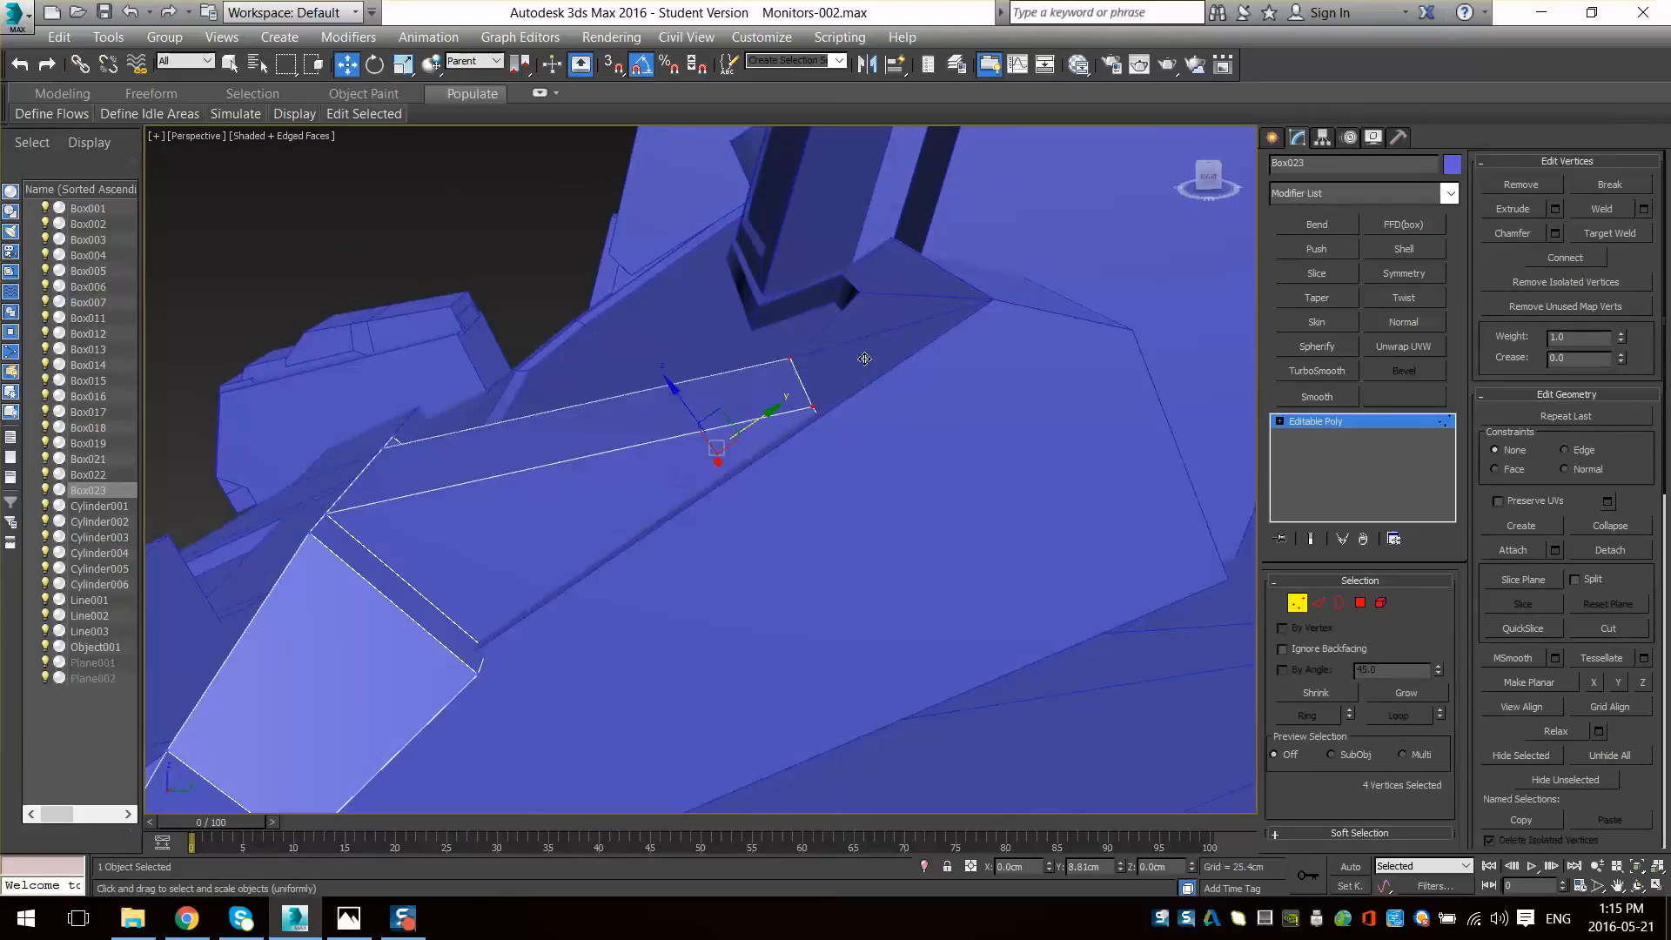
- Leave vertex editing, review Box023 on the whole model without edged faces, and save the scene
{"action": "middle_click_drag", "start_coordinate": [870, 374], "coordinate": [1217, 594], "text": "alt"}
{"action": "left_click", "coordinate": [1300, 605]}
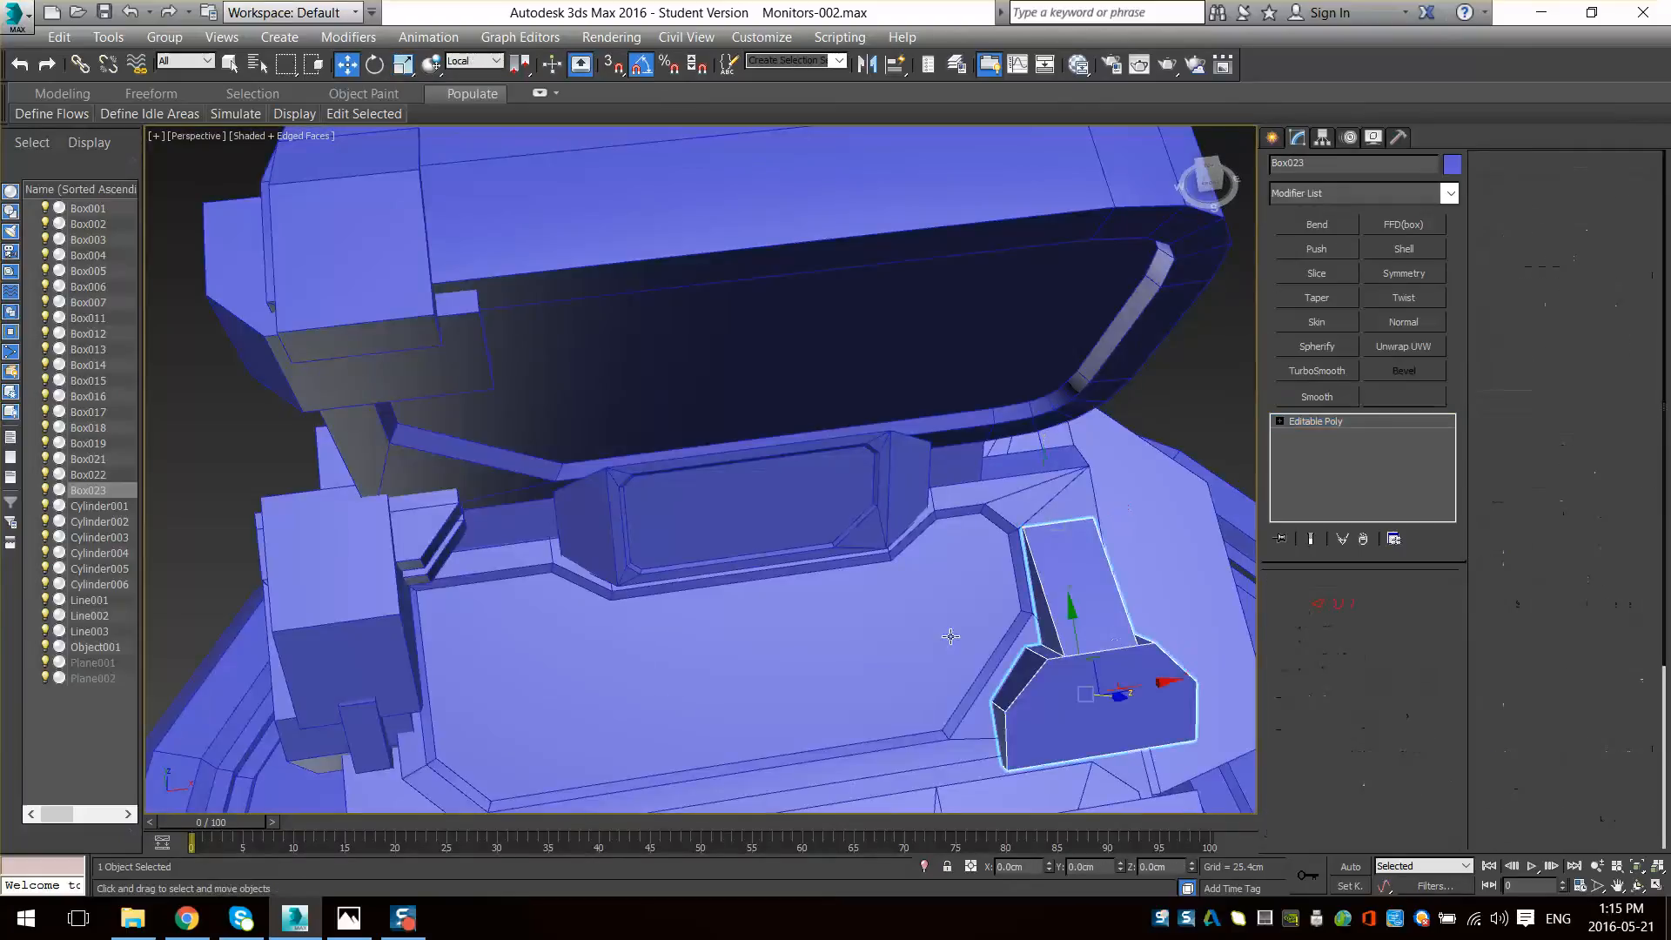
{"action": "key", "text": "F4"}
{"action": "middle_click_drag", "start_coordinate": [951, 636], "coordinate": [1126, 627], "text": "alt"}
{"action": "scroll", "coordinate": [1029, 585], "scroll_direction": "down", "scroll_amount": 5}
{"action": "scroll", "coordinate": [912, 497], "scroll_direction": "up", "scroll_amount": 5}
{"action": "middle_click_drag", "start_coordinate": [1126, 627], "coordinate": [984, 601], "text": "alt"}
{"action": "scroll", "coordinate": [818, 574], "scroll_direction": "down", "scroll_amount": 6}
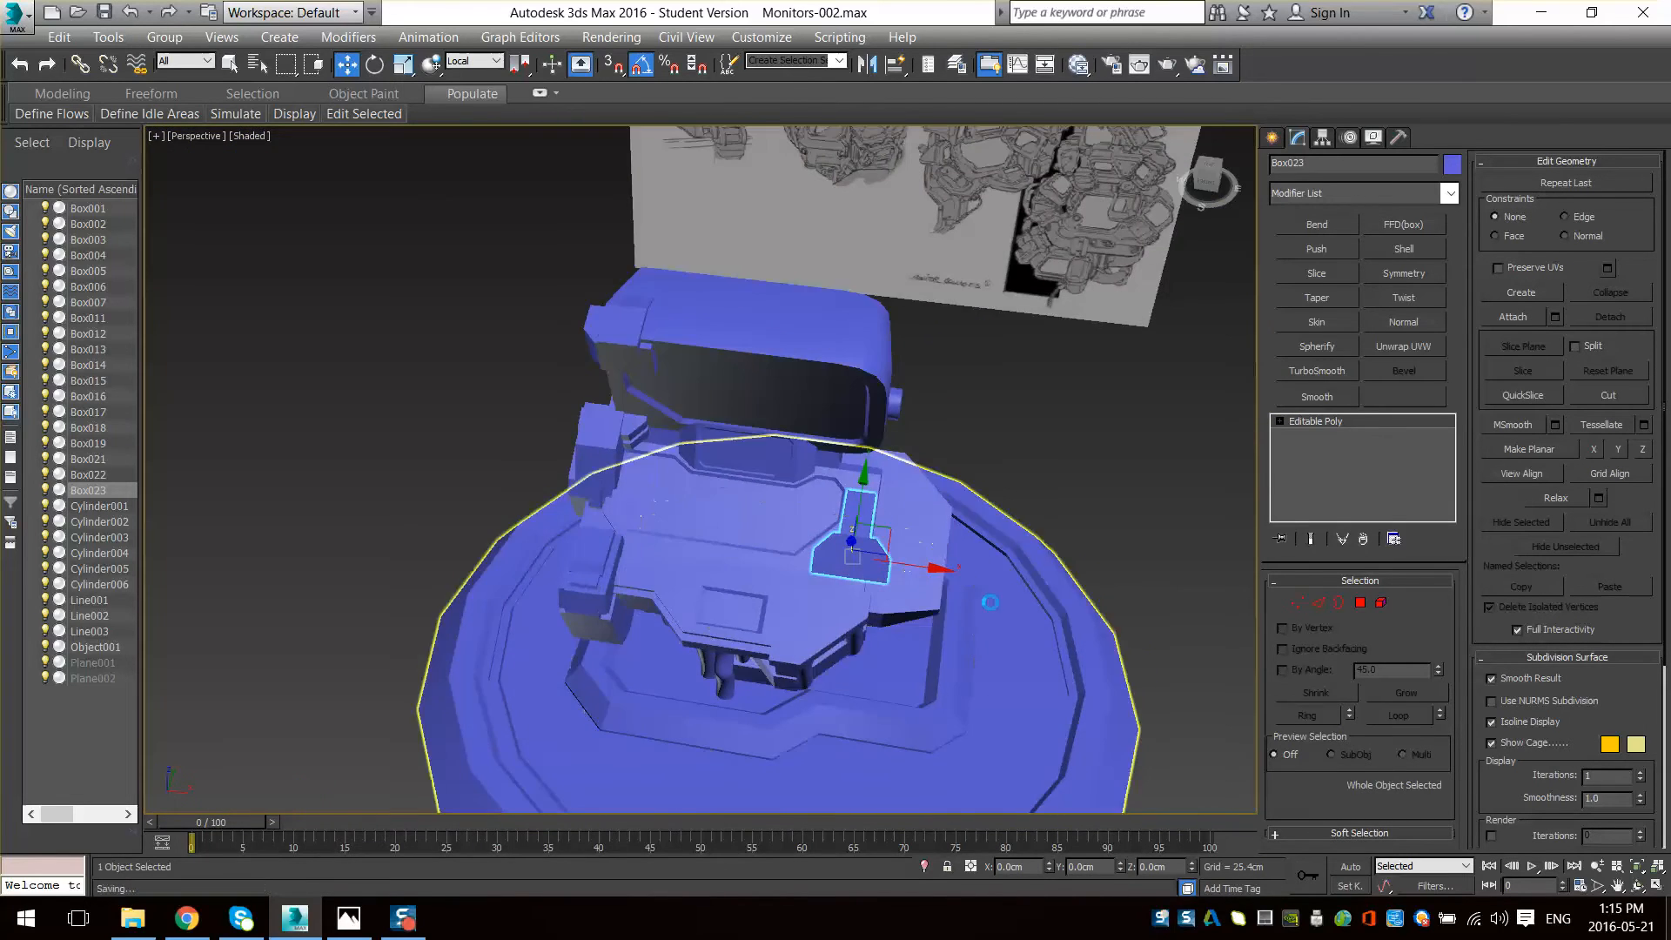
- Select the narrow outer side polygon of Box004's main panel, next to Box023, with edged faces shown again
{"action": "scroll", "coordinate": [923, 601], "scroll_direction": "up", "scroll_amount": 6}
{"action": "mouse_move", "coordinate": [613, 434]}
{"action": "middle_mouse_down", "text": "alt"}
{"action": "mouse_move", "coordinate": [570, 436]}
{"action": "mouse_move", "coordinate": [615, 440]}
{"action": "middle_mouse_up", "text": "alt"}
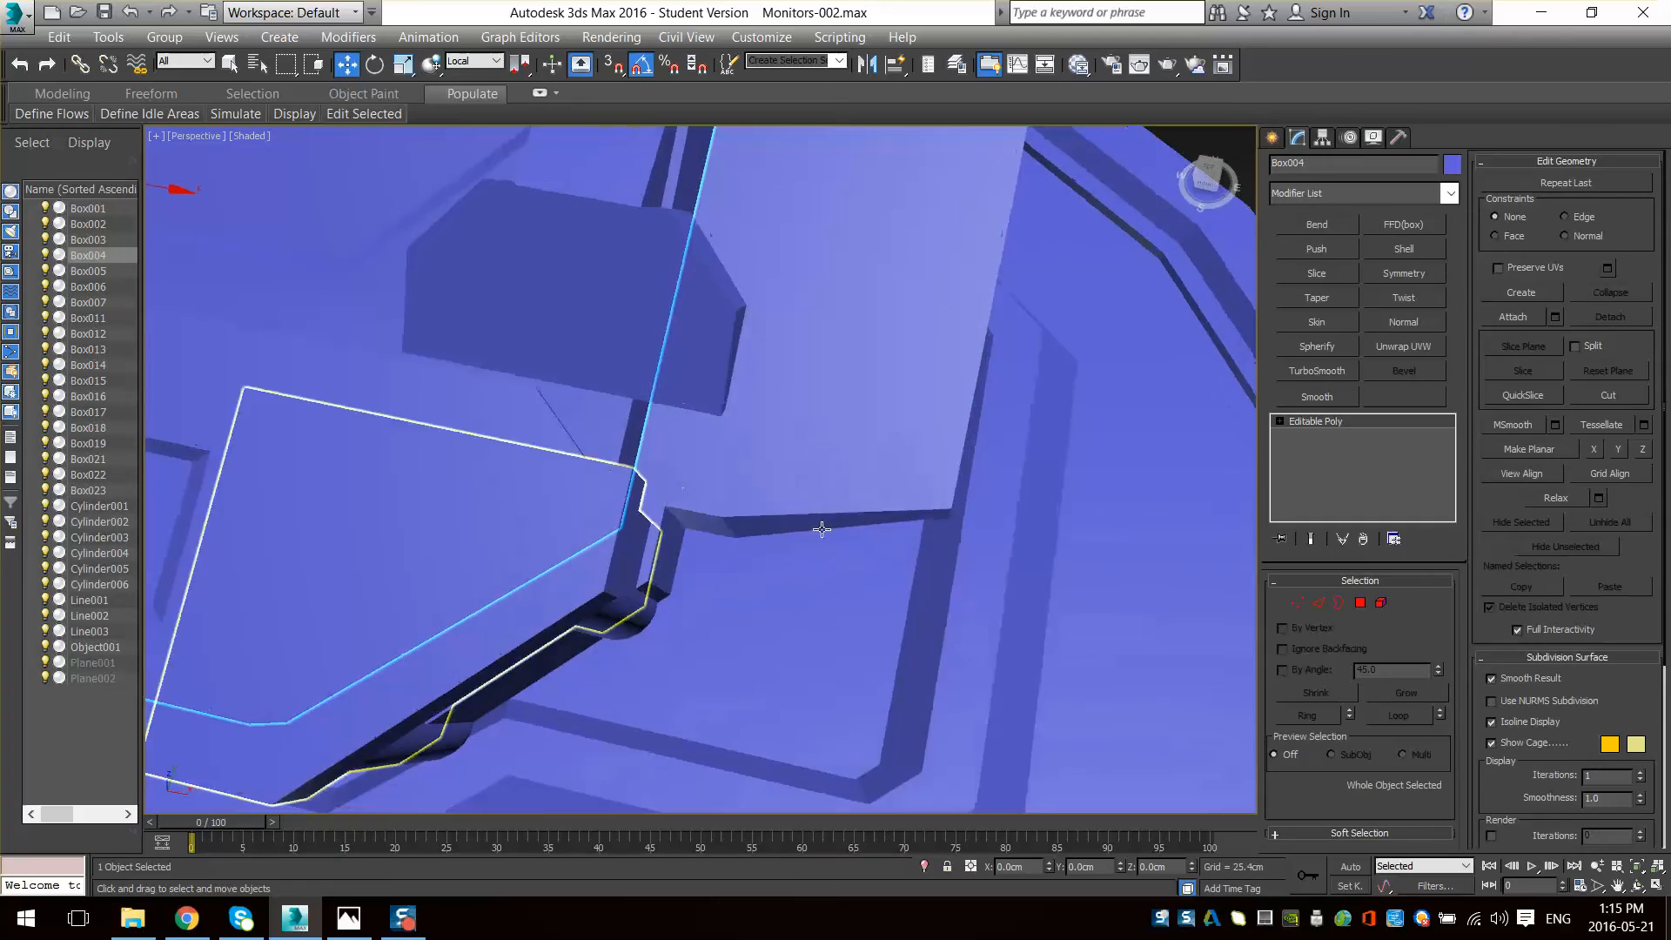
{"action": "scroll", "coordinate": [820, 526], "scroll_direction": "down", "scroll_amount": 5}
{"action": "middle_click_drag", "start_coordinate": [846, 612], "coordinate": [762, 513], "text": "alt"}
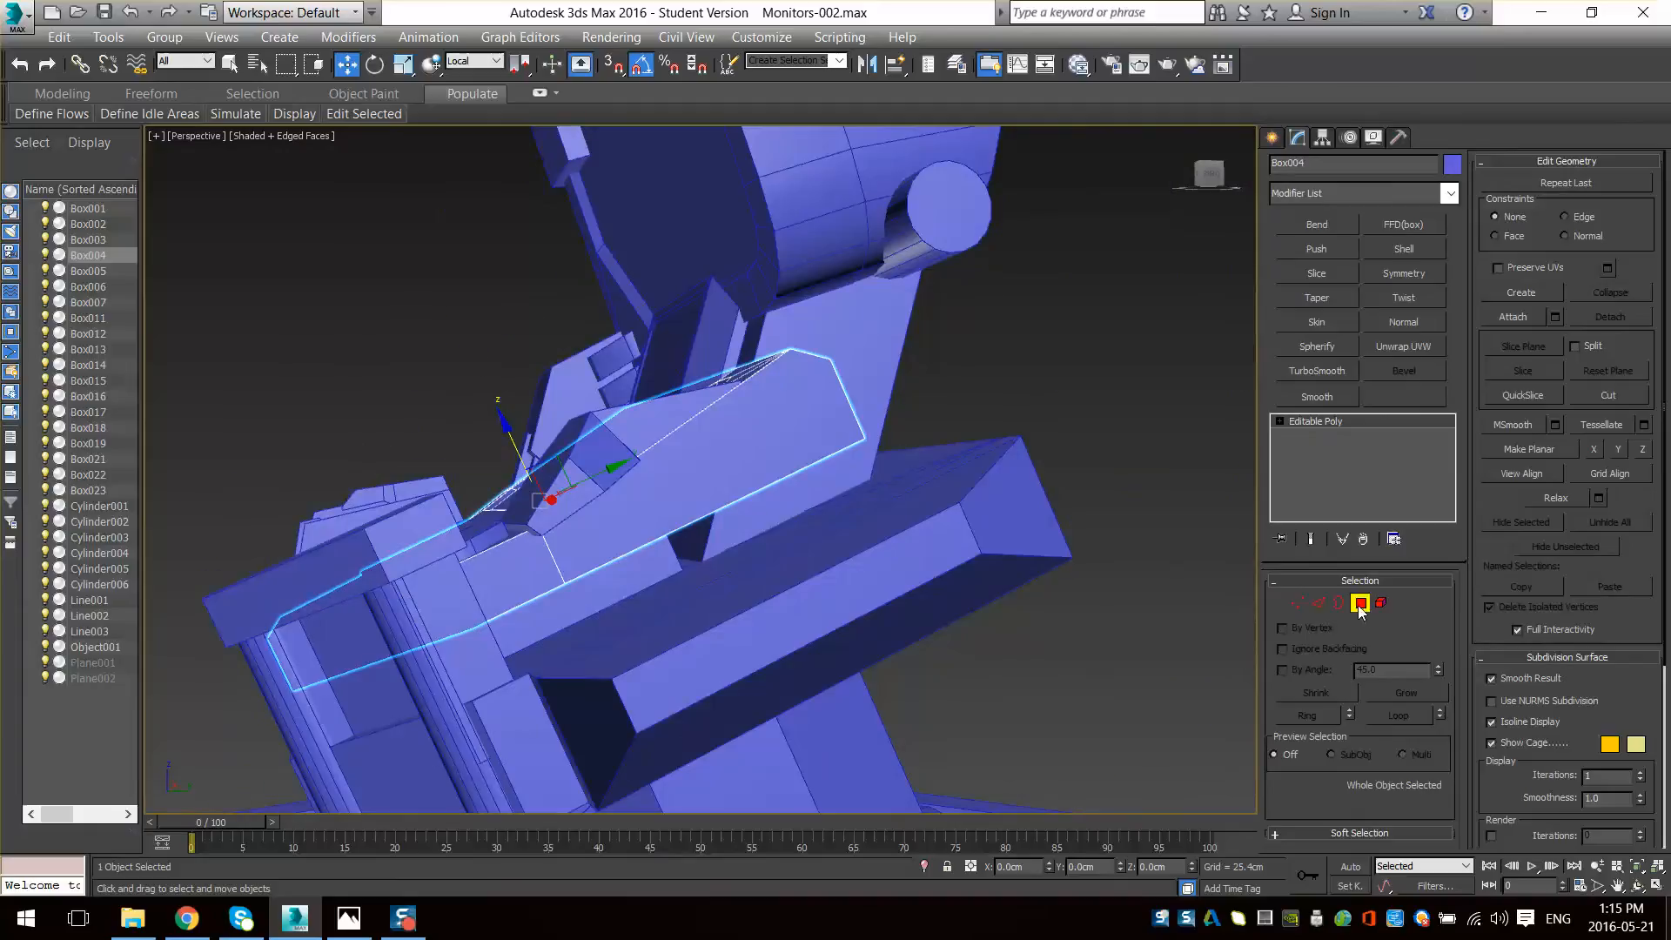
{"action": "mouse_move", "coordinate": [740, 602]}
{"action": "middle_mouse_down", "text": "alt"}
{"action": "mouse_move", "coordinate": [717, 604]}
{"action": "mouse_move", "coordinate": [660, 492]}
{"action": "mouse_move", "coordinate": [662, 531]}
{"action": "mouse_move", "coordinate": [610, 574]}
{"action": "mouse_move", "coordinate": [720, 534]}
{"action": "mouse_move", "coordinate": [746, 584]}
{"action": "mouse_move", "coordinate": [708, 564]}
{"action": "mouse_move", "coordinate": [725, 554]}
{"action": "middle_mouse_up", "text": "alt"}
{"action": "key", "text": "F3"}
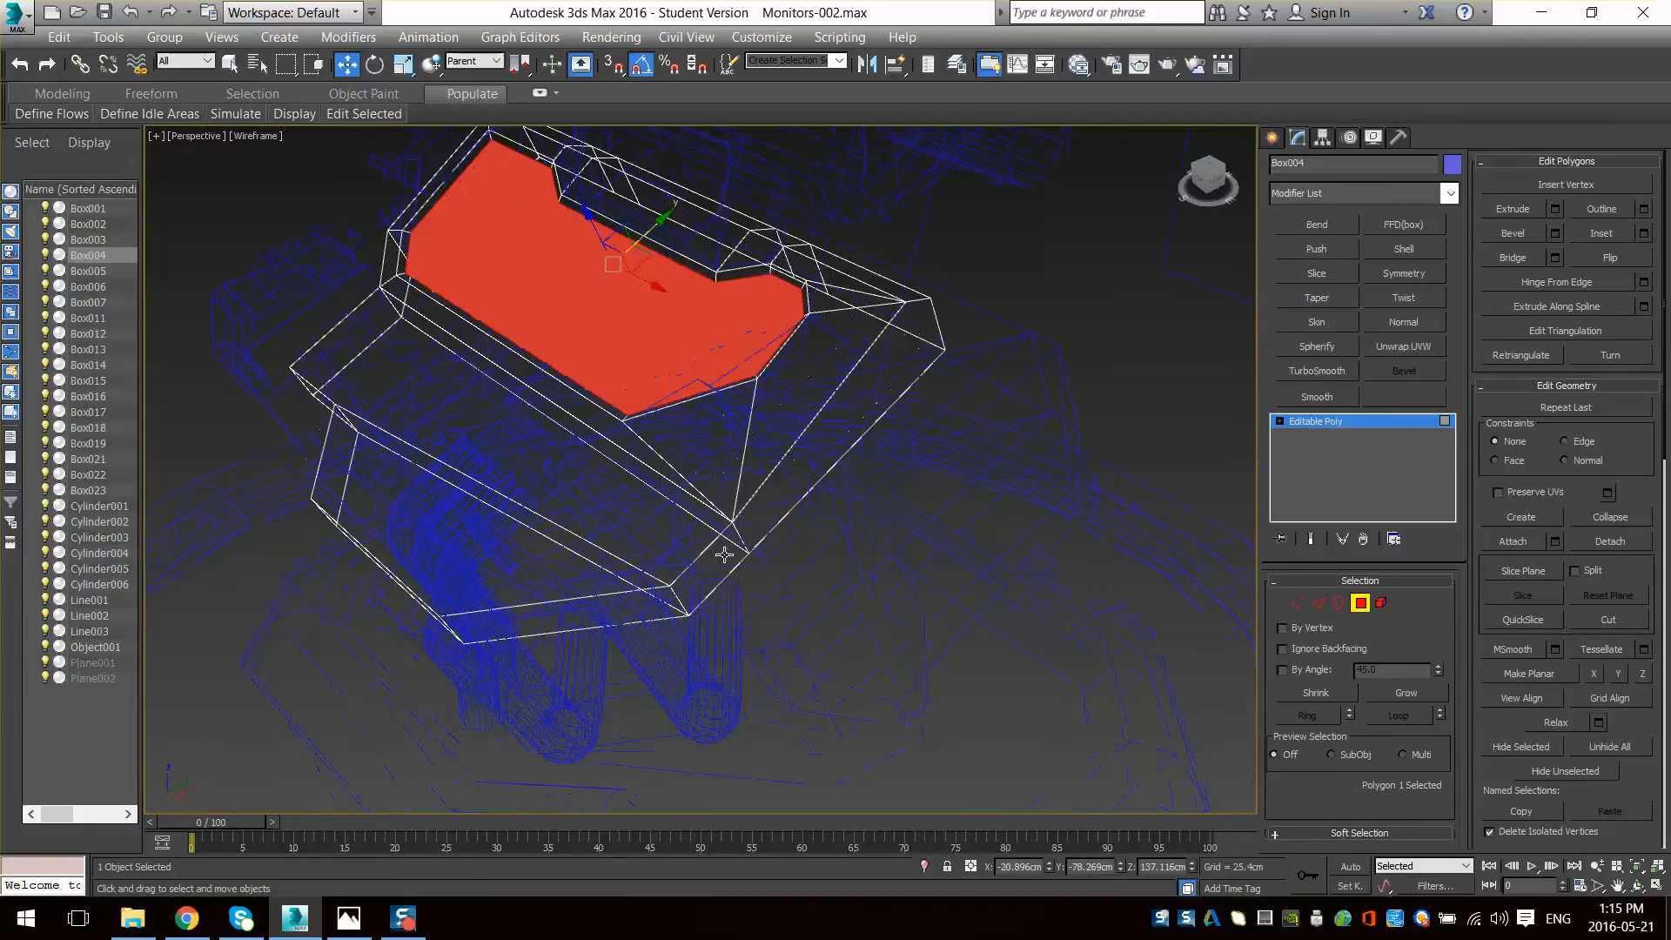
{"action": "left_click", "coordinate": [724, 554]}
{"action": "left_click", "coordinate": [781, 496], "text": "ctrl"}
{"action": "middle_click_drag", "start_coordinate": [782, 496], "coordinate": [853, 543], "text": "alt"}
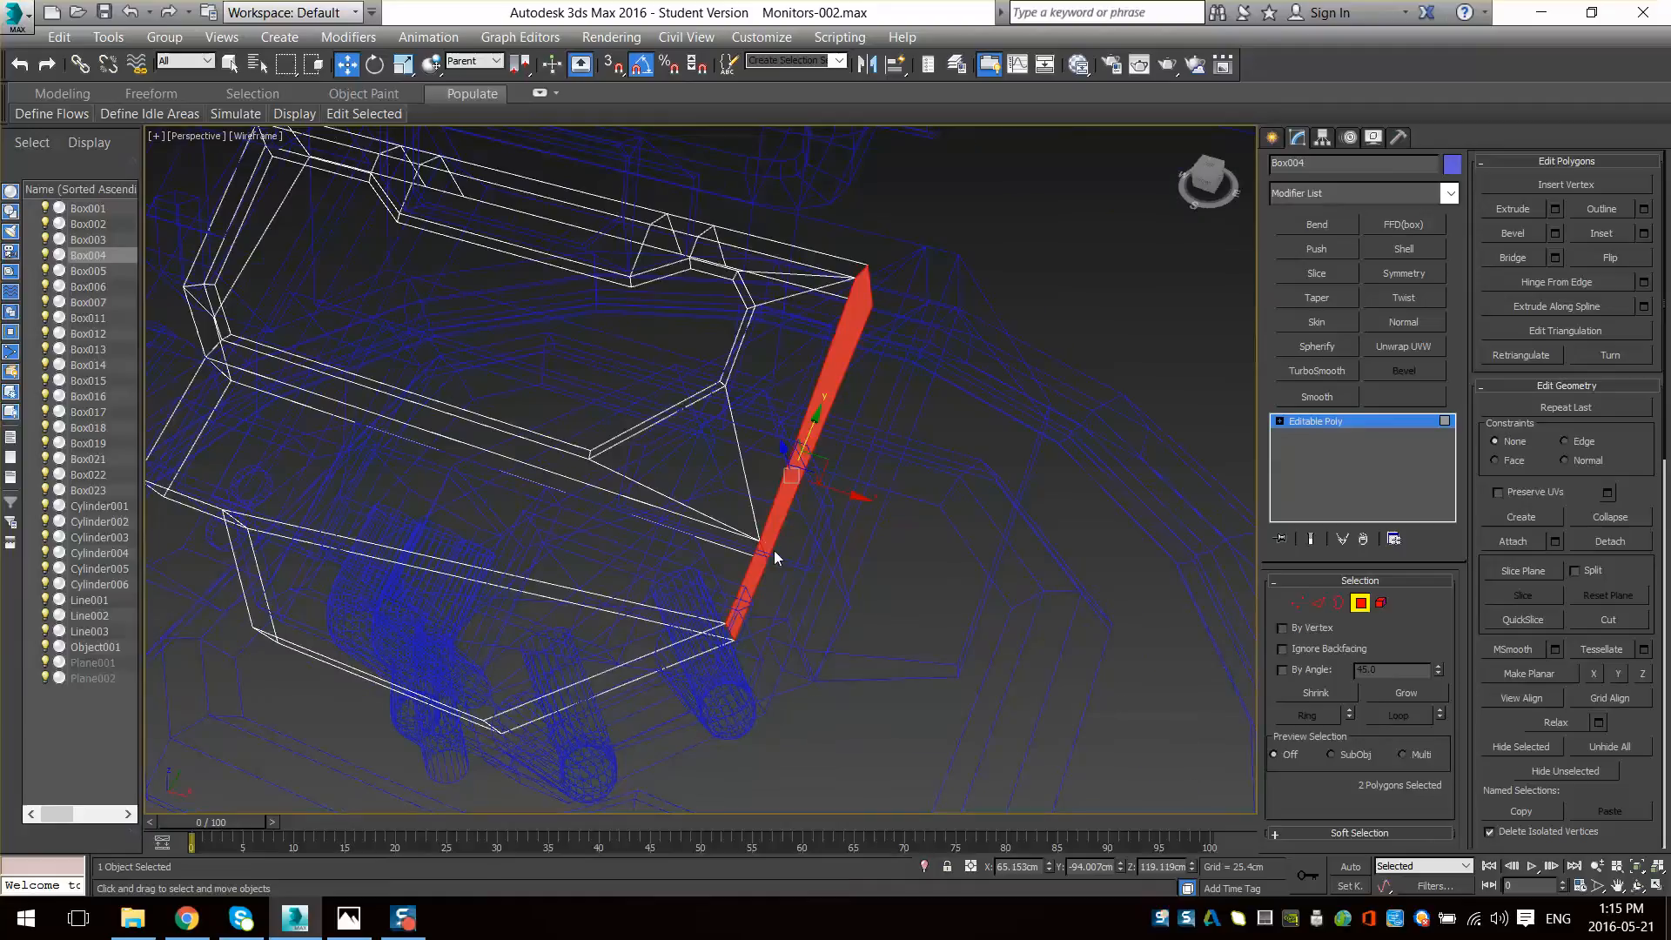
- Try to move Box004's narrow side polygon about 19.5 cm outward along X
{"action": "left_click_drag", "start_coordinate": [879, 404], "coordinate": [940, 426]}
{"action": "key", "text": "F3"}
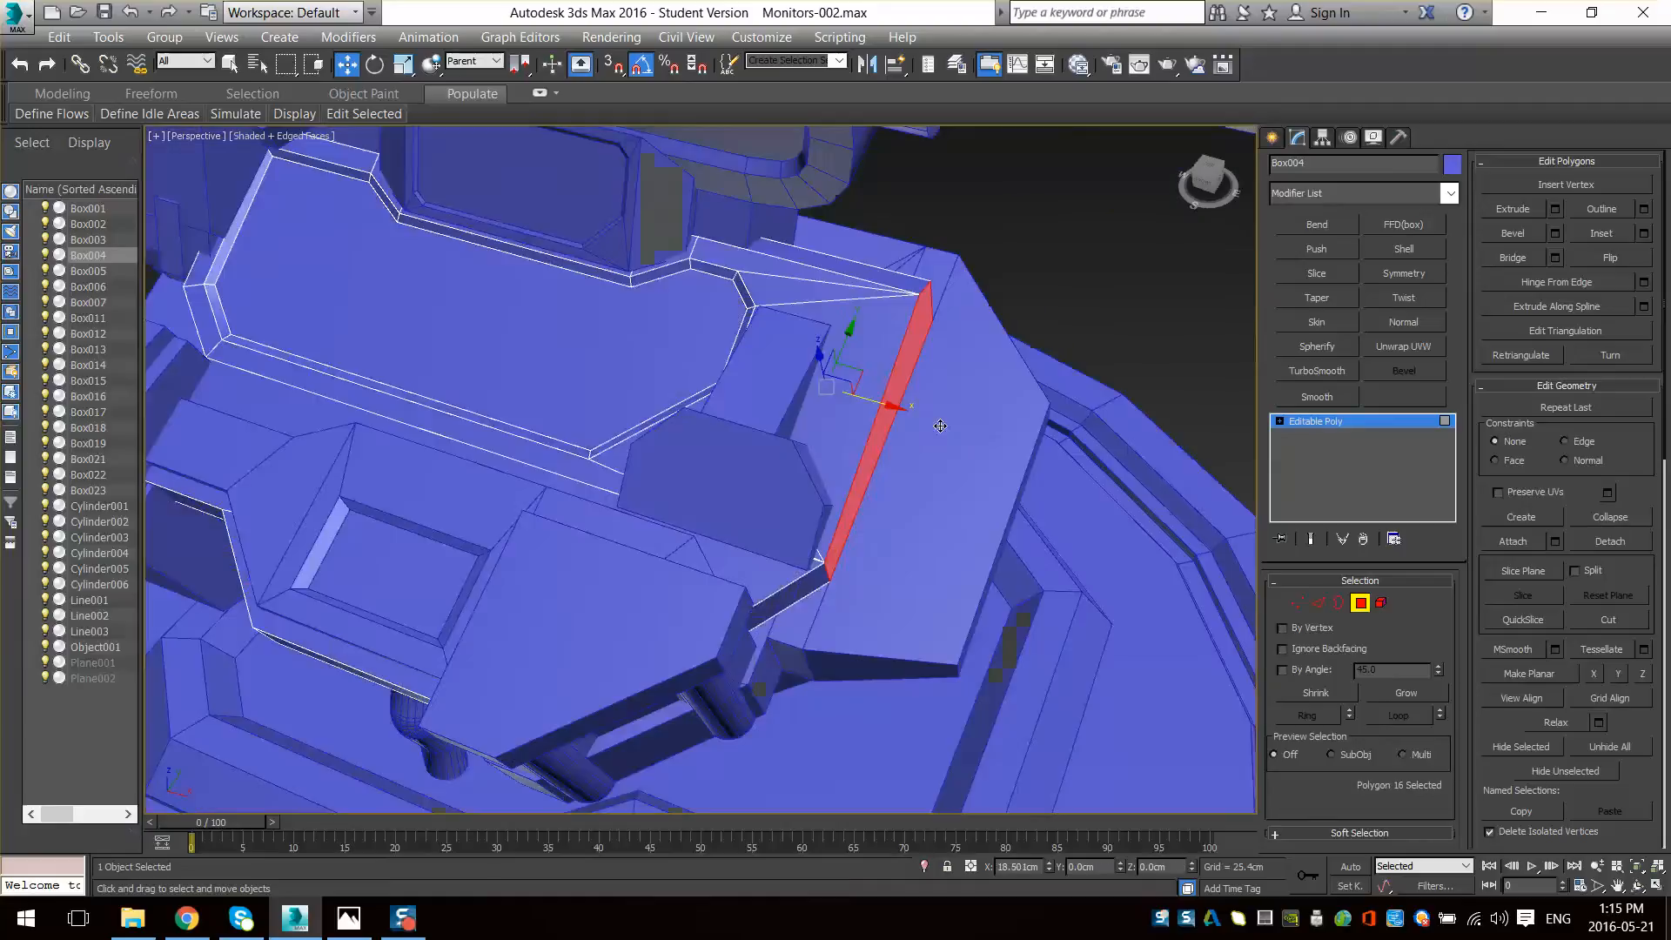
{"action": "middle_click_drag", "start_coordinate": [965, 430], "coordinate": [995, 478], "text": "alt"}
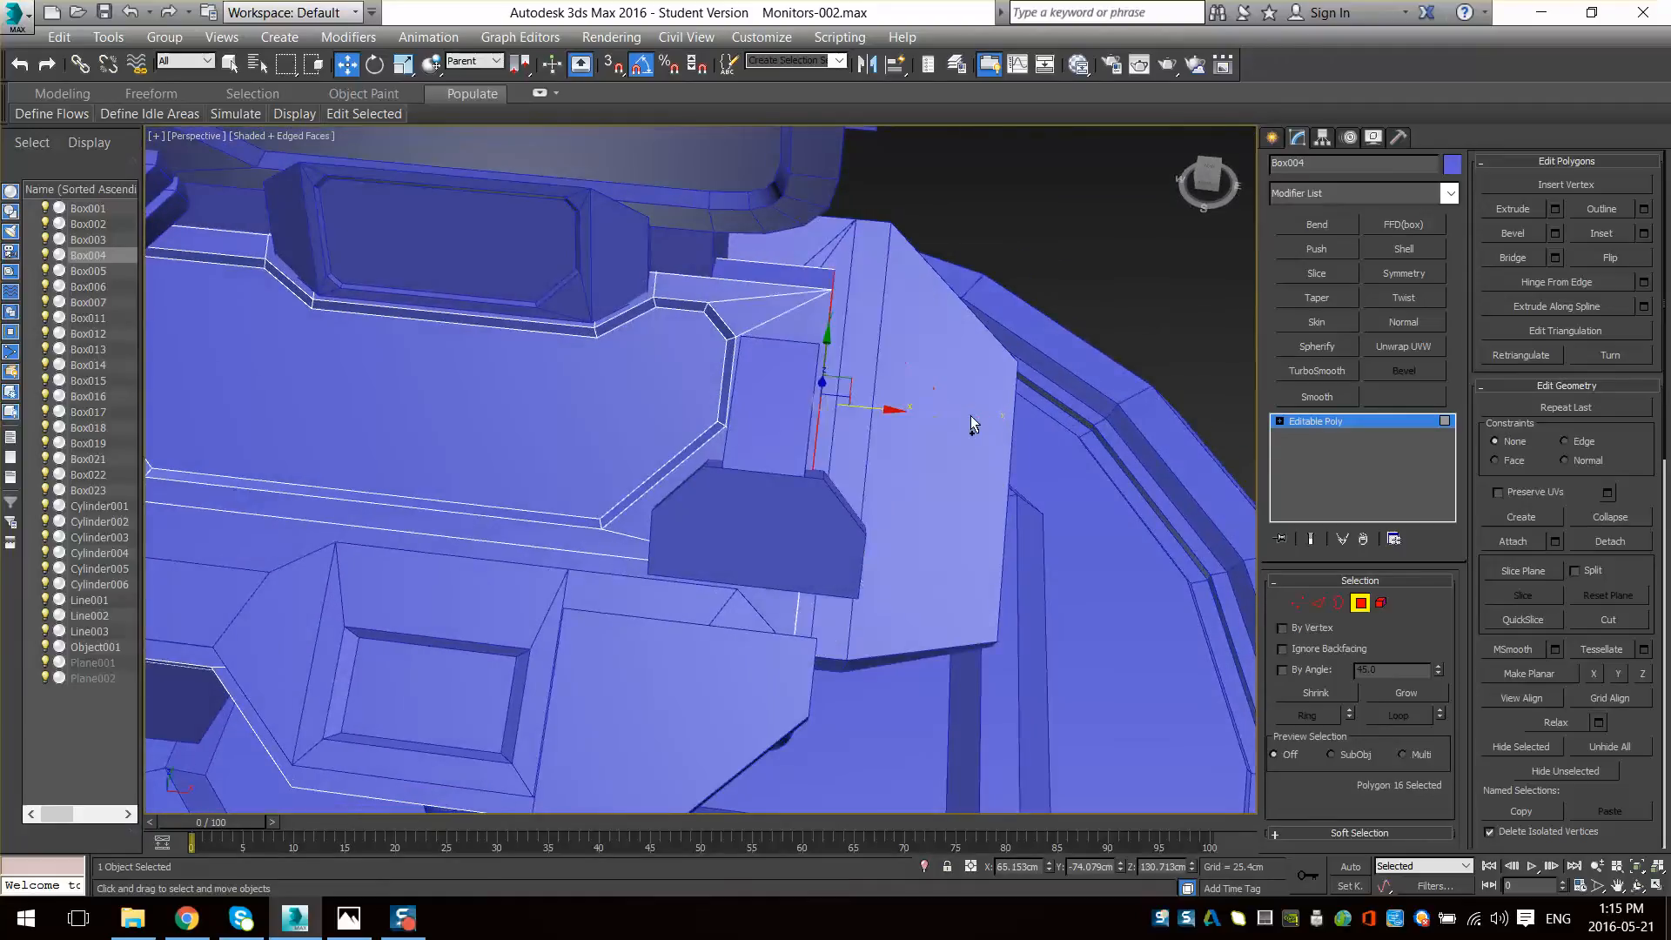
- Extrude the narrow outer side polygon of Box004's main panel, next to Box023, by 25.4 cm
{"action": "middle_click_drag", "start_coordinate": [1016, 603], "coordinate": [1123, 540], "text": "alt"}
{"action": "left_click", "coordinate": [1553, 208]}
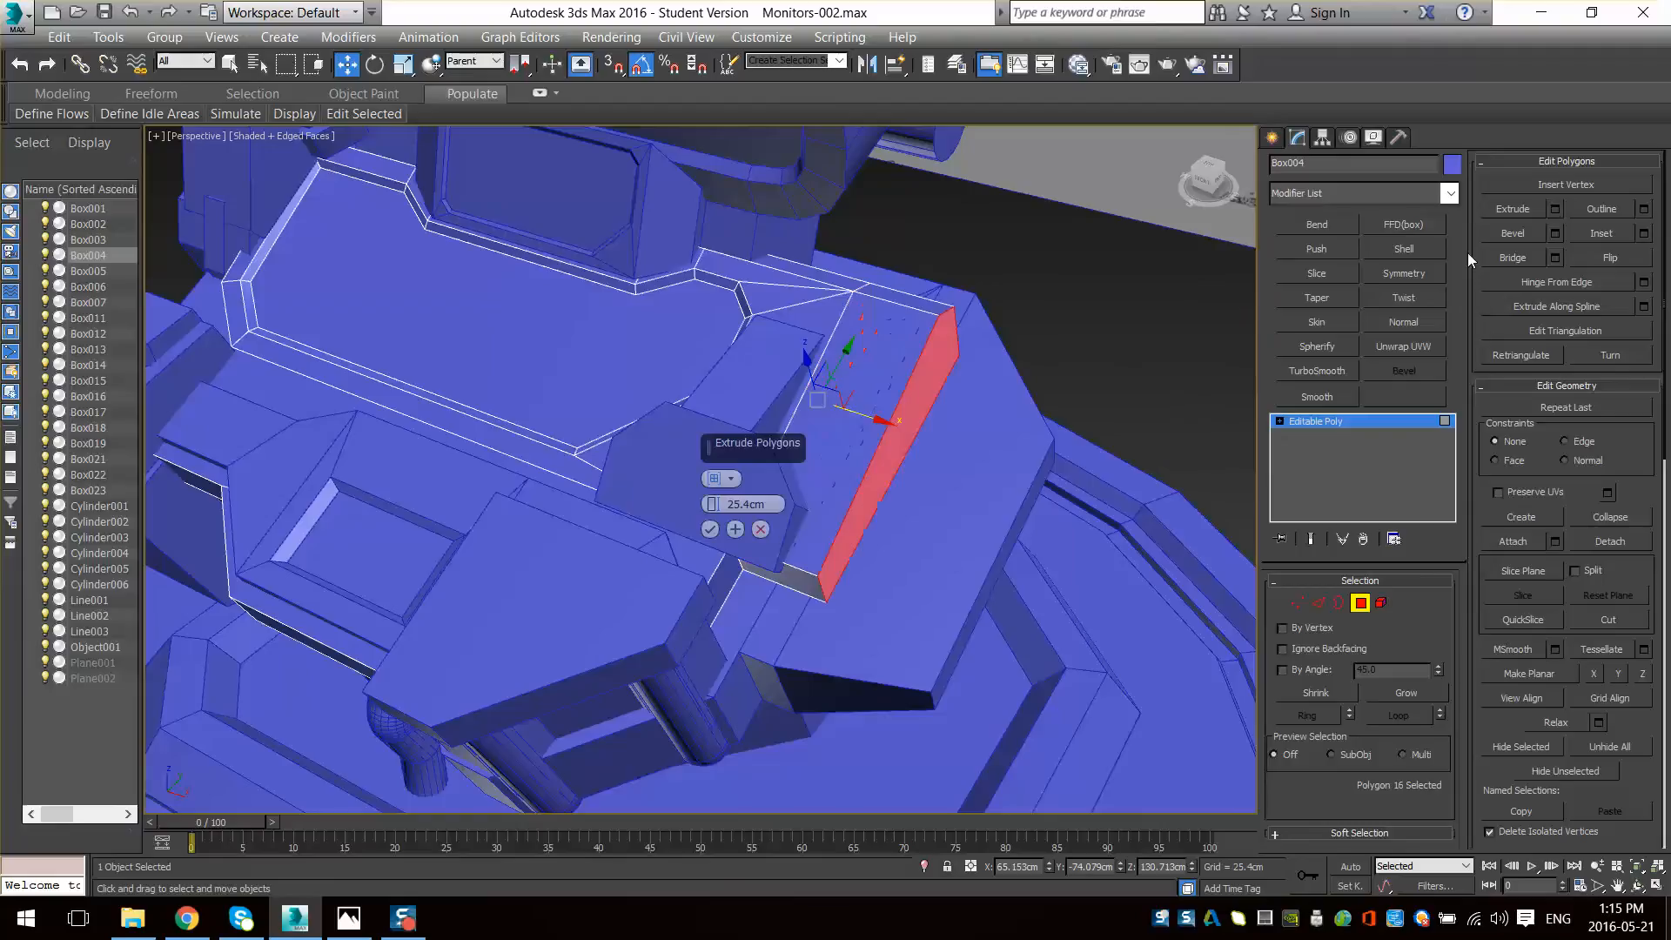
{"action": "middle_click_drag", "start_coordinate": [897, 484], "coordinate": [824, 567], "text": "alt"}
- Move the extruded section's front vertical edge back along Y to angle the corner, leave sub-object editing and hide edged faces
{"action": "key", "text": "2"}
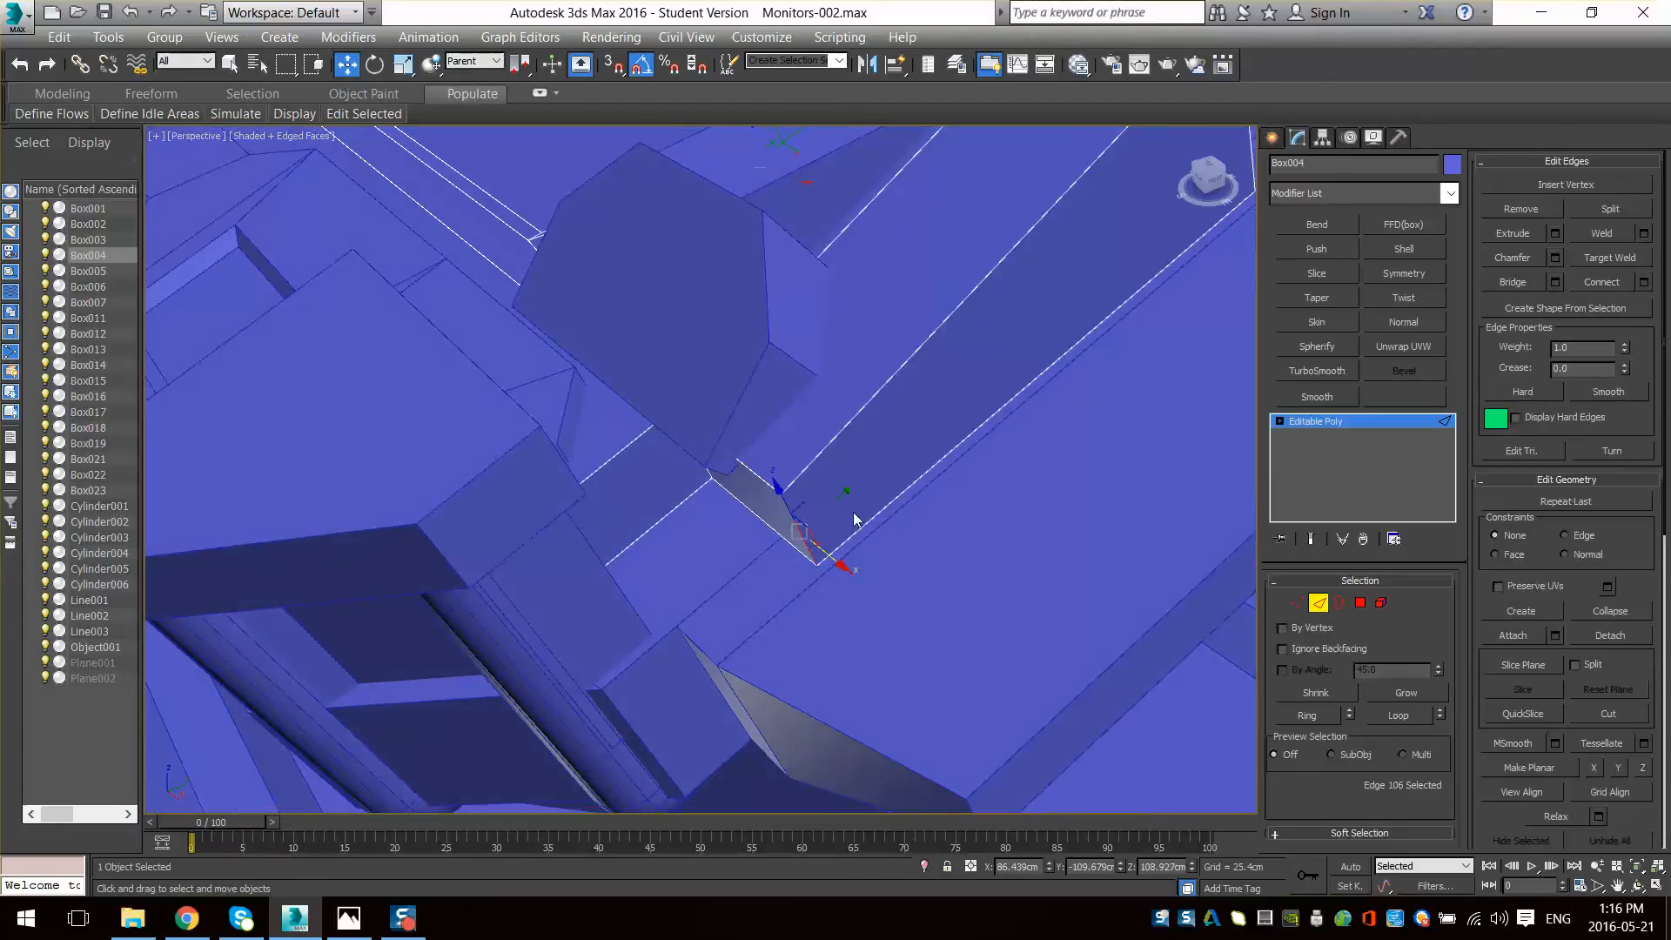
{"action": "middle_click_drag", "start_coordinate": [837, 505], "coordinate": [938, 443], "text": "alt"}
{"action": "scroll", "coordinate": [1044, 429], "scroll_direction": "down", "scroll_amount": 5}
{"action": "scroll", "coordinate": [937, 443], "scroll_direction": "up", "scroll_amount": 3}
{"action": "middle_click_drag", "start_coordinate": [1033, 514], "coordinate": [1080, 452], "text": "alt"}
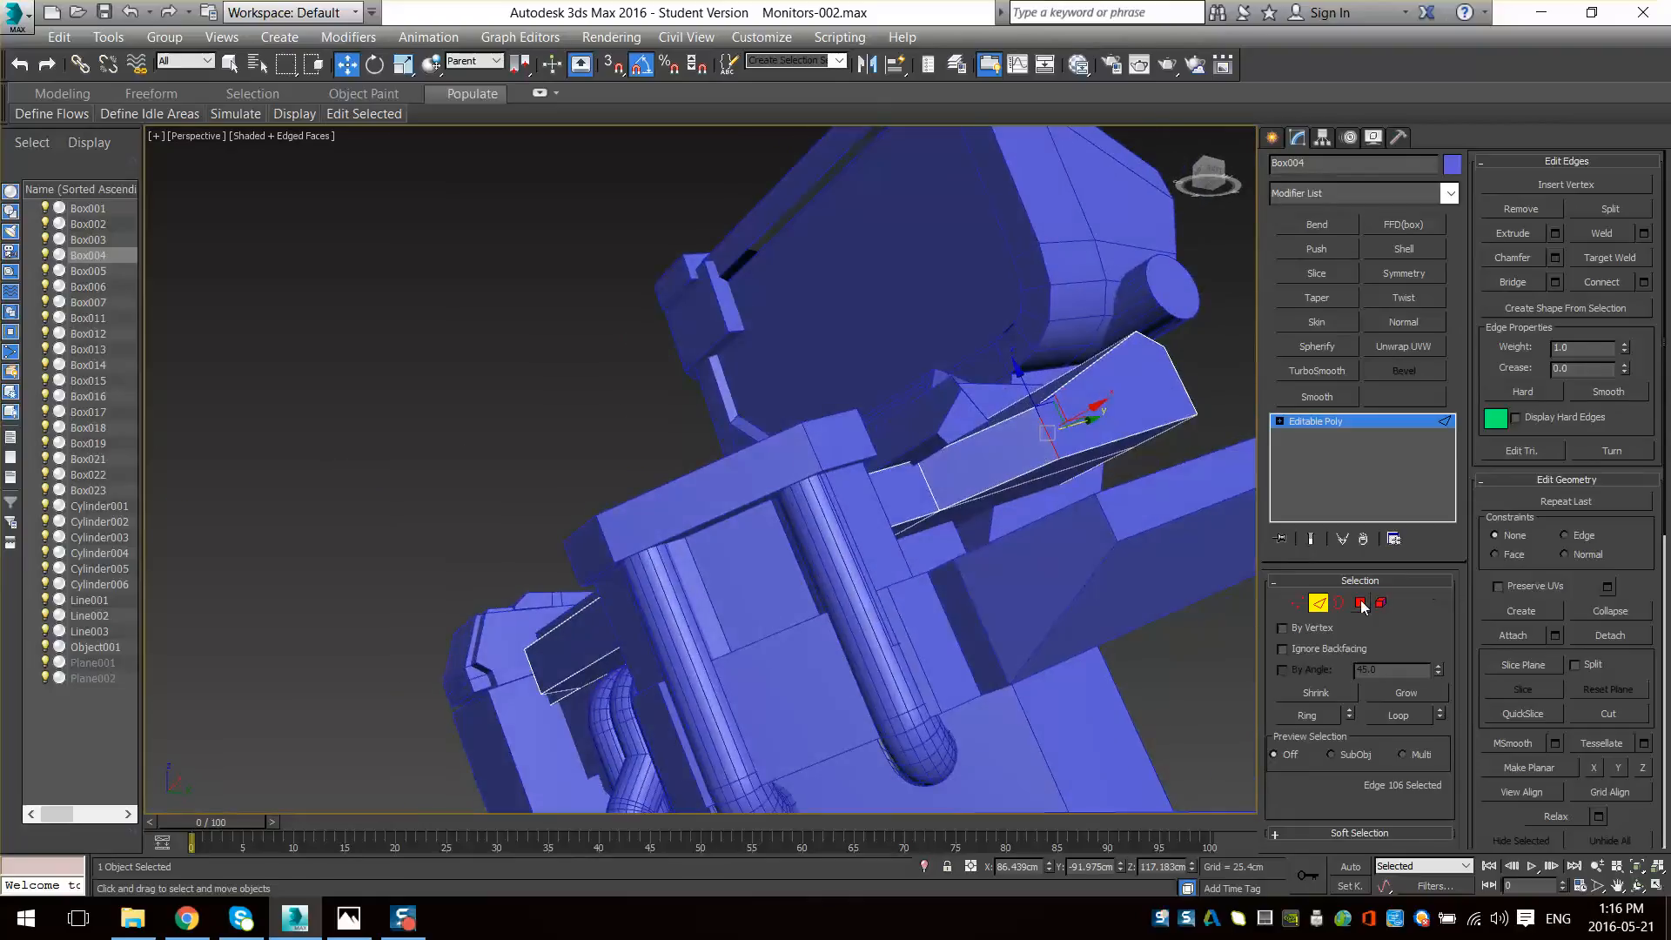
{"action": "left_click", "coordinate": [1362, 603]}
{"action": "mouse_move", "coordinate": [884, 550]}
{"action": "middle_mouse_down", "text": "alt"}
{"action": "mouse_move", "coordinate": [905, 540]}
{"action": "mouse_move", "coordinate": [861, 520]}
{"action": "mouse_move", "coordinate": [954, 646]}
{"action": "mouse_move", "coordinate": [933, 573]}
{"action": "mouse_move", "coordinate": [926, 590]}
{"action": "mouse_move", "coordinate": [859, 586]}
{"action": "mouse_move", "coordinate": [817, 623]}
{"action": "mouse_move", "coordinate": [765, 633]}
{"action": "mouse_move", "coordinate": [993, 588]}
{"action": "mouse_move", "coordinate": [944, 576]}
{"action": "mouse_move", "coordinate": [1010, 566]}
{"action": "mouse_move", "coordinate": [1039, 594]}
{"action": "mouse_move", "coordinate": [922, 702]}
{"action": "mouse_move", "coordinate": [881, 659]}
{"action": "mouse_move", "coordinate": [980, 604]}
{"action": "mouse_move", "coordinate": [854, 679]}
{"action": "mouse_move", "coordinate": [851, 703]}
{"action": "middle_mouse_up", "text": "alt"}
{"action": "key", "text": "F3"}
{"action": "key", "text": "F3"}
{"action": "left_click", "coordinate": [1361, 602]}
{"action": "key", "text": "F4"}
- Compare the widened panel and the whole model with the reference sketches
{"action": "scroll", "coordinate": [981, 604], "scroll_direction": "up", "scroll_amount": 3}
{"action": "middle_click_drag", "start_coordinate": [799, 385], "coordinate": [790, 586]}
{"action": "scroll", "coordinate": [781, 518], "scroll_direction": "down", "scroll_amount": 3}
{"action": "scroll", "coordinate": [819, 575], "scroll_direction": "up", "scroll_amount": 3}
{"action": "scroll", "coordinate": [817, 529], "scroll_direction": "down", "scroll_amount": 5}
{"action": "scroll", "coordinate": [841, 660], "scroll_direction": "up", "scroll_amount": 5}
{"action": "scroll", "coordinate": [790, 586], "scroll_direction": "down", "scroll_amount": 4}
{"action": "mouse_move", "coordinate": [810, 455]}
{"action": "middle_mouse_down", "text": "alt"}
{"action": "mouse_move", "coordinate": [858, 455]}
{"action": "mouse_move", "coordinate": [610, 531]}
{"action": "mouse_move", "coordinate": [499, 149]}
{"action": "middle_mouse_up", "text": "alt"}
{"action": "scroll", "coordinate": [717, 336], "scroll_direction": "up", "scroll_amount": 3}
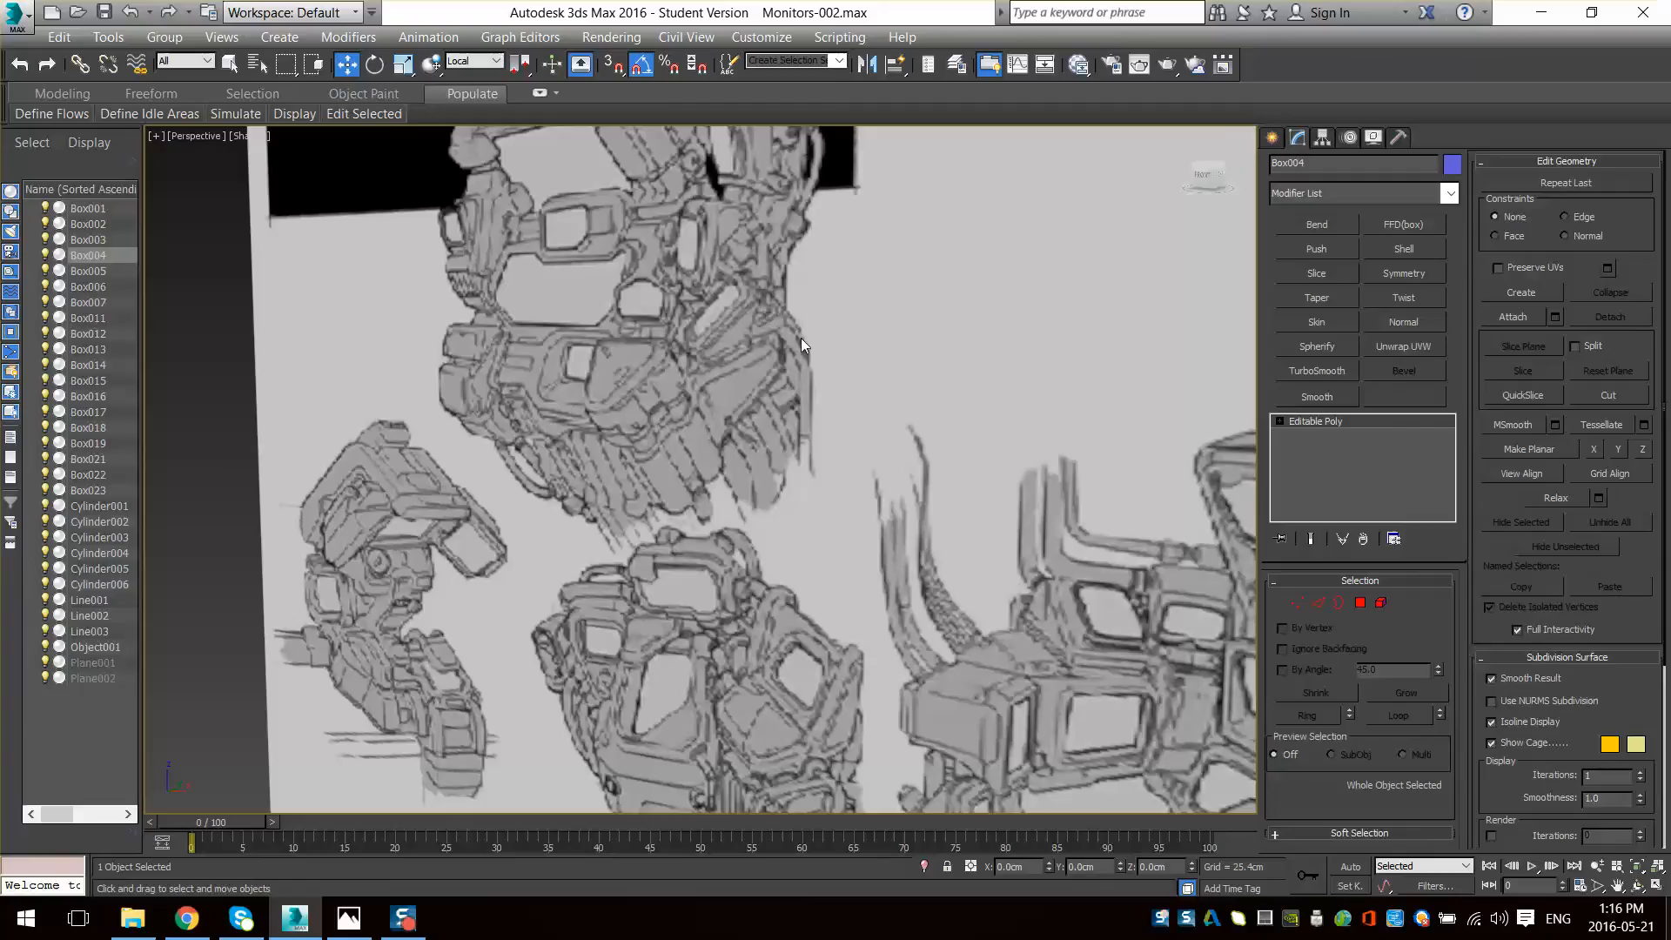
{"action": "middle_click_drag", "start_coordinate": [819, 271], "coordinate": [824, 250]}
{"action": "scroll", "coordinate": [824, 250], "scroll_direction": "down", "scroll_amount": 8}
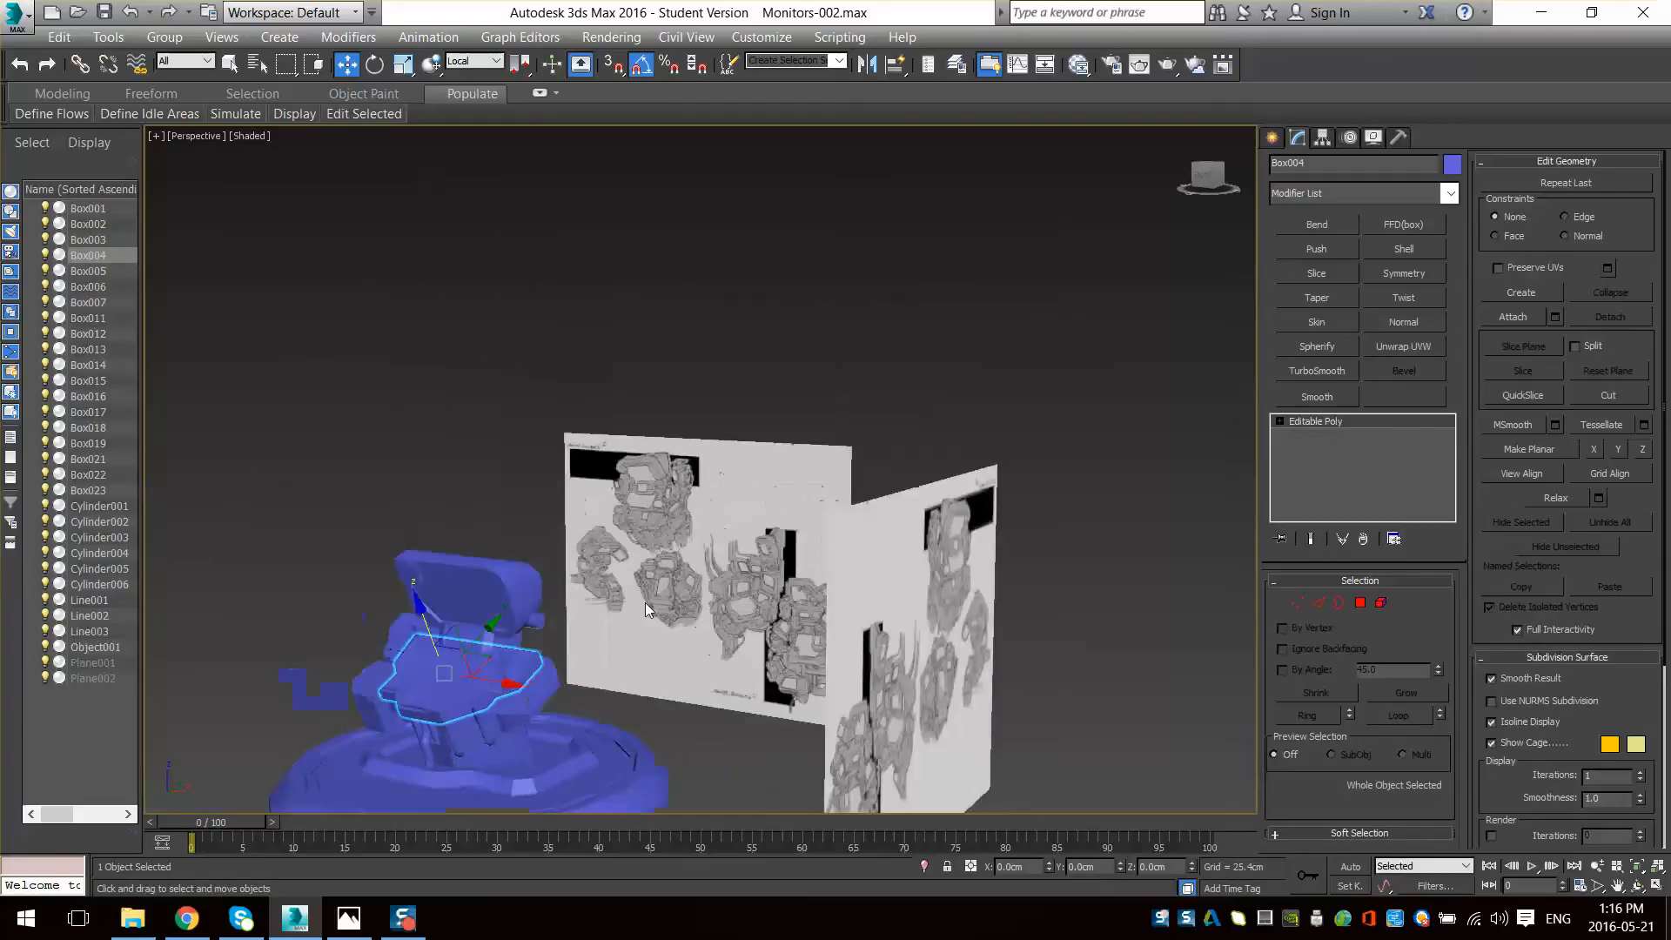
{"action": "scroll", "coordinate": [783, 470], "scroll_direction": "up", "scroll_amount": 3}
{"action": "mouse_move", "coordinate": [662, 566]}
{"action": "middle_mouse_down"}
{"action": "mouse_move", "coordinate": [818, 296]}
{"action": "mouse_move", "coordinate": [801, 526]}
{"action": "mouse_move", "coordinate": [763, 592]}
{"action": "mouse_move", "coordinate": [789, 656]}
{"action": "mouse_move", "coordinate": [766, 583]}
{"action": "middle_mouse_up"}
{"action": "scroll", "coordinate": [801, 526], "scroll_direction": "down", "scroll_amount": 3}
{"action": "scroll", "coordinate": [762, 593], "scroll_direction": "up", "scroll_amount": 3}
{"action": "middle_click_drag", "start_coordinate": [978, 441], "coordinate": [804, 702]}
{"action": "middle_click_drag", "start_coordinate": [681, 627], "coordinate": [871, 322]}
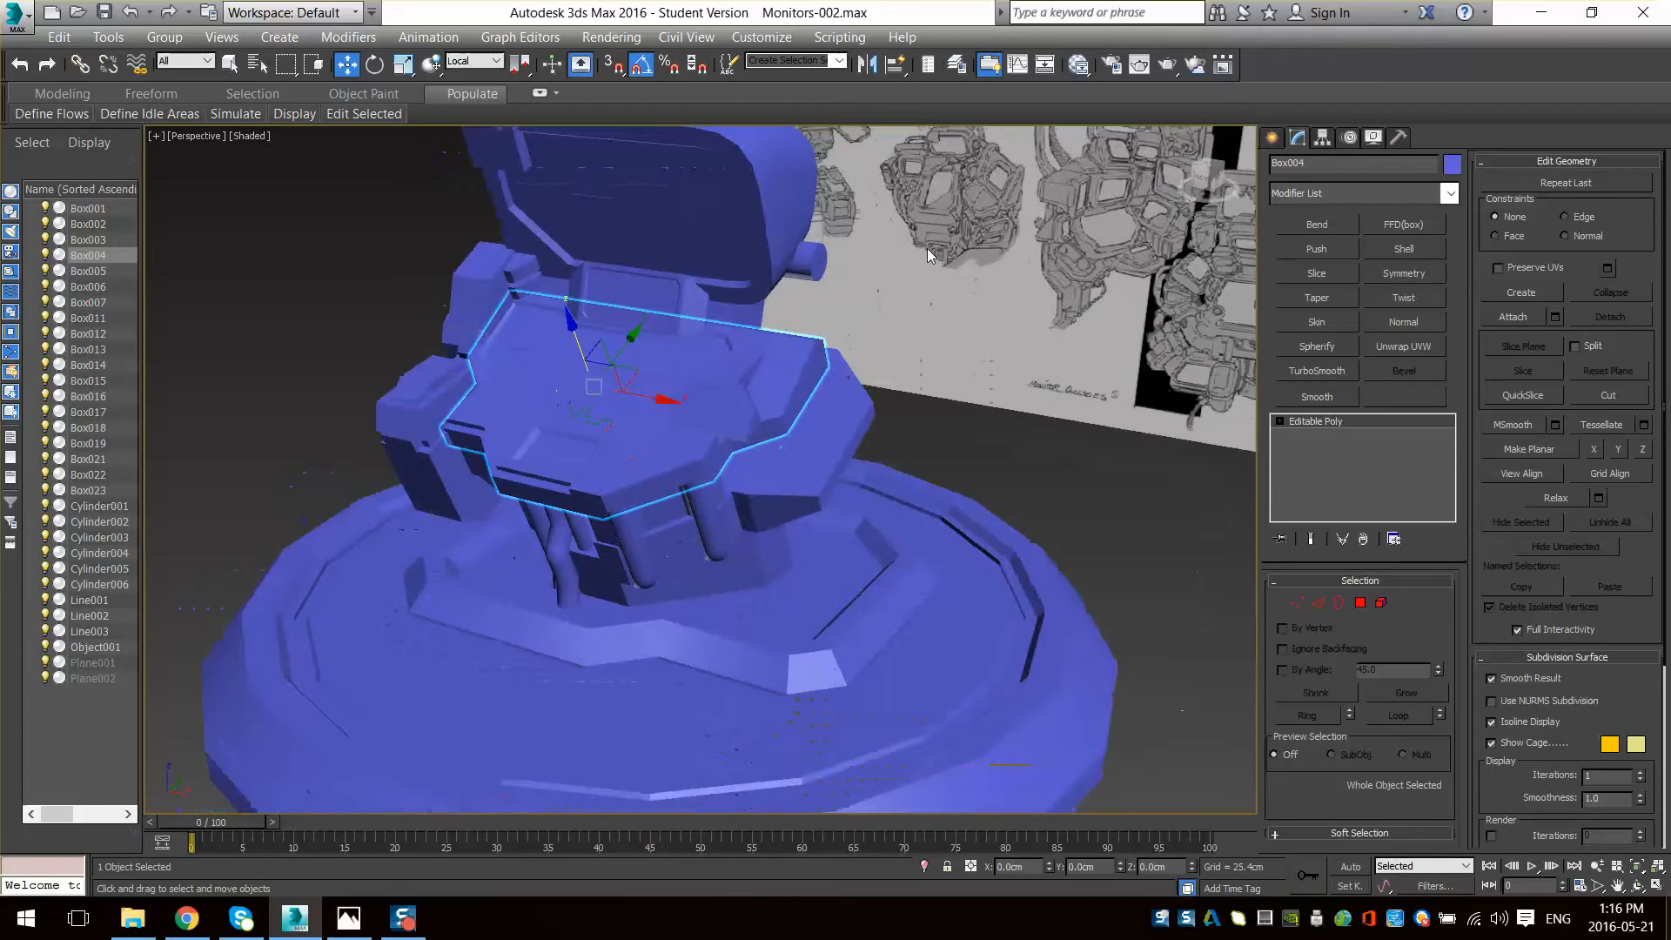
{"action": "middle_click_drag", "start_coordinate": [788, 492], "coordinate": [814, 581], "text": "alt"}
{"action": "scroll", "coordinate": [775, 557], "scroll_direction": "up", "scroll_amount": 5}
{"action": "middle_click_drag", "start_coordinate": [902, 323], "coordinate": [880, 507]}
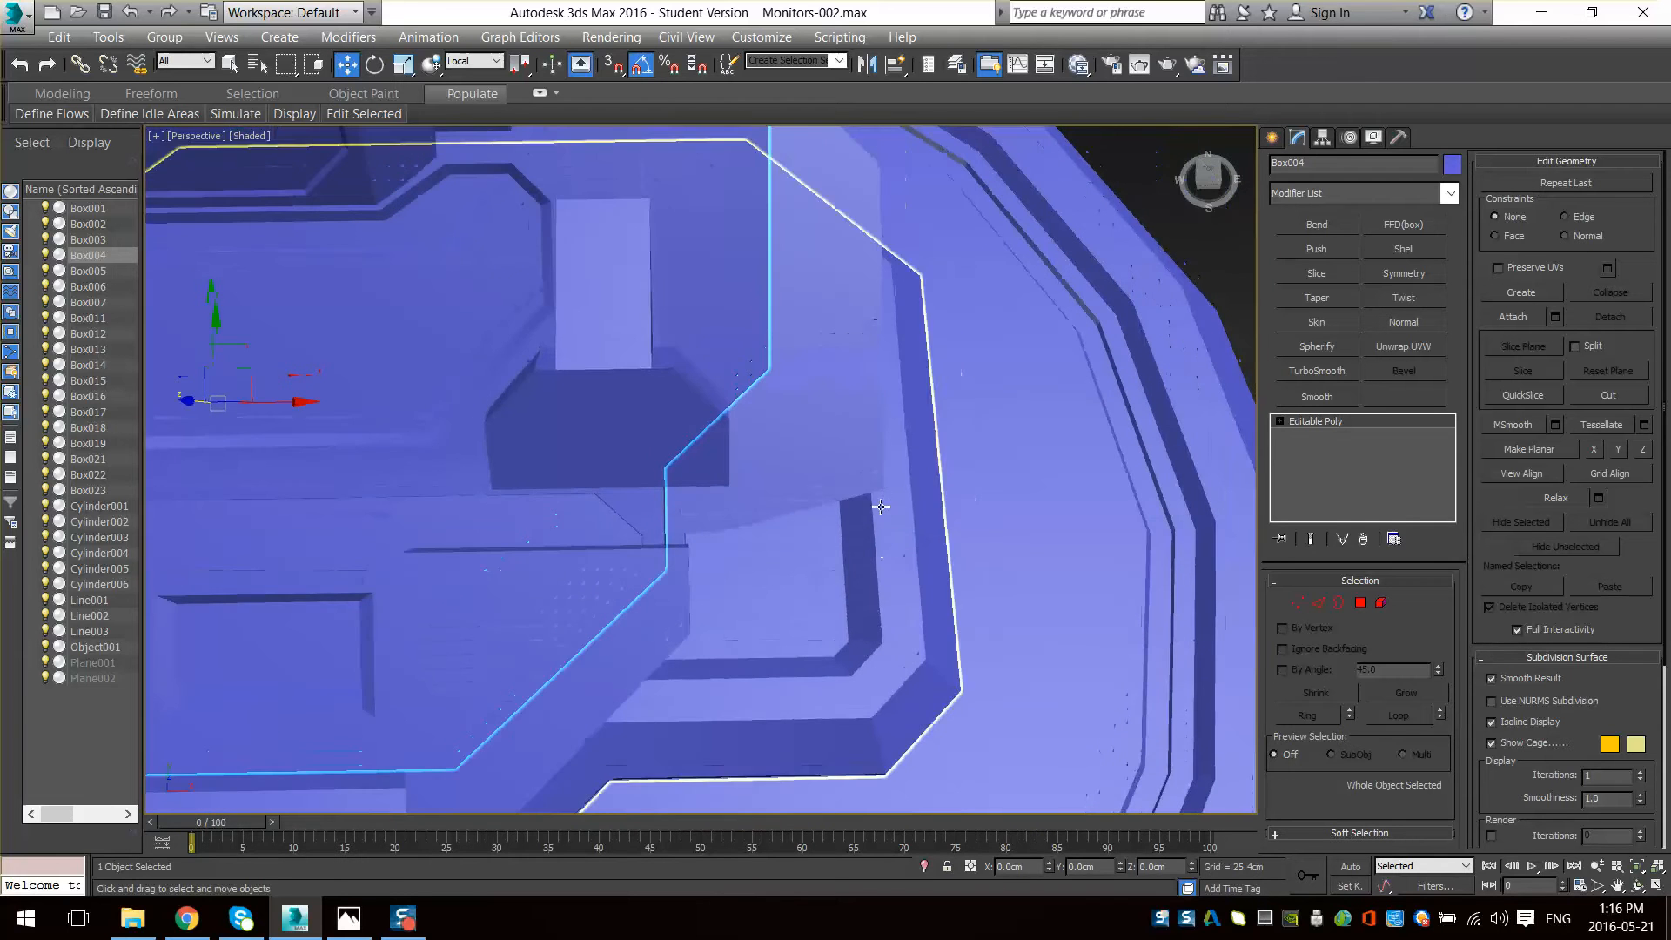
- Select the supporting panel Box012 and pick its two outer front corner vertices in a top view
{"action": "left_click", "coordinate": [850, 480]}
{"action": "key", "text": "1"}
{"action": "key", "text": "t"}
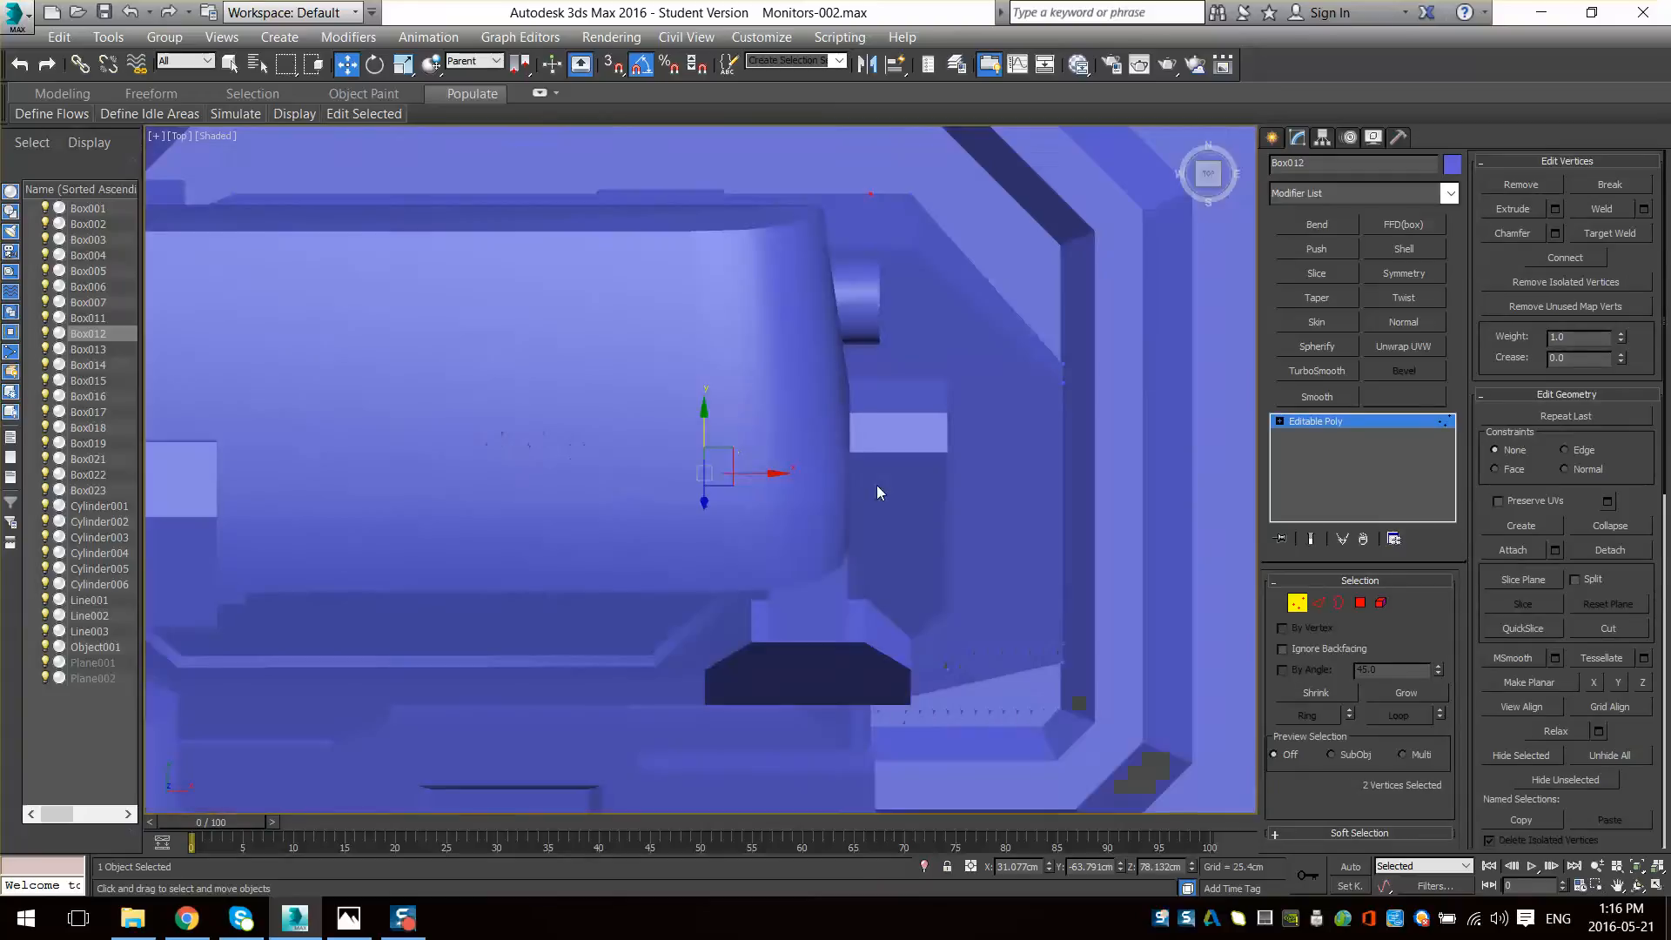
{"action": "scroll", "coordinate": [1028, 490], "scroll_direction": "down", "scroll_amount": 4}
{"action": "middle_click_drag", "start_coordinate": [1028, 490], "coordinate": [712, 346]}
{"action": "key", "text": "1"}
{"action": "scroll", "coordinate": [706, 343], "scroll_direction": "up", "scroll_amount": 4}
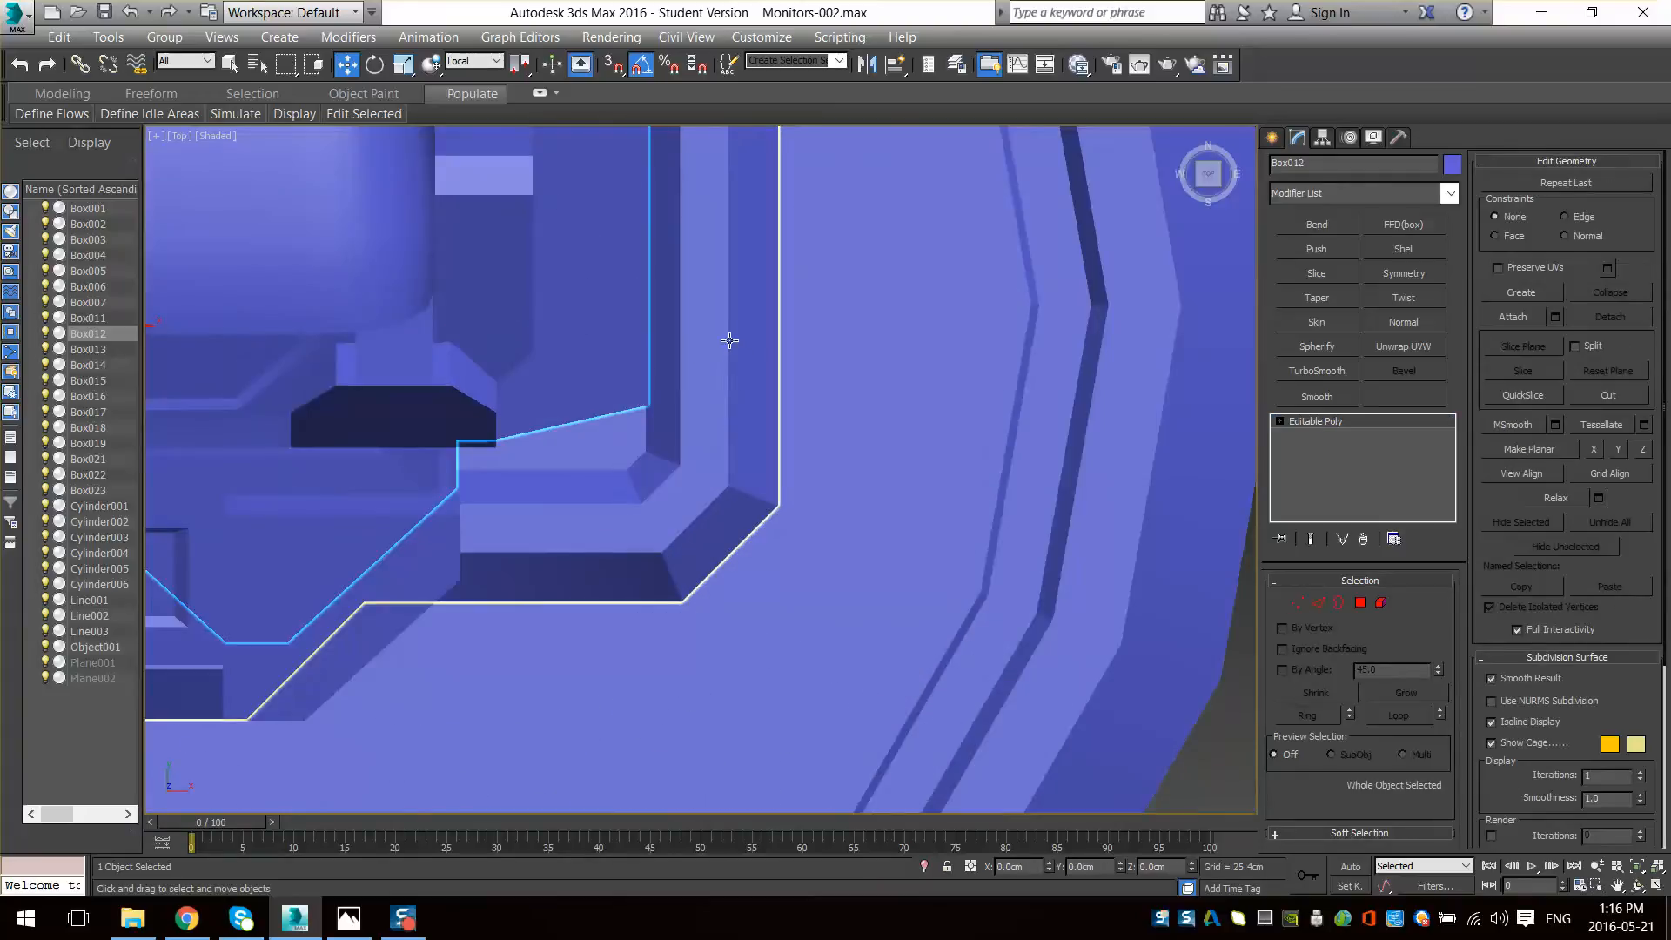
{"action": "key", "text": "1"}
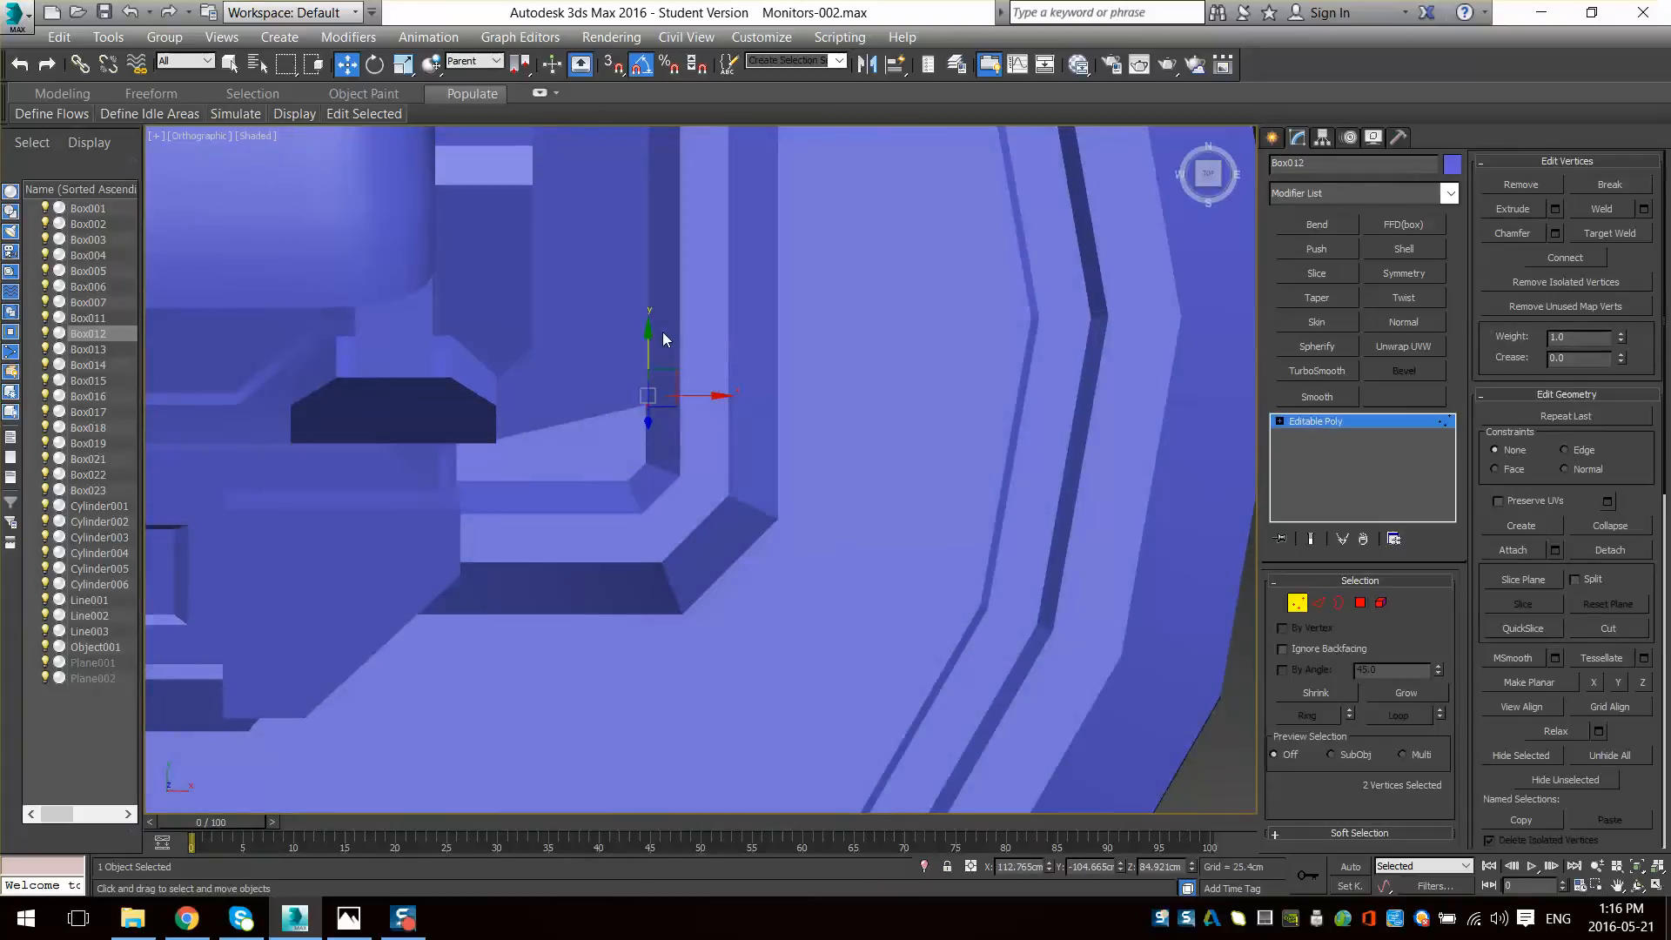
- Try to move Box012's two outer front corner vertices back along Y to about Y -77.6 cm
{"action": "key", "text": "shift+z"}
{"action": "key", "text": "z"}
{"action": "key", "text": "F3"}
{"action": "middle_click_drag", "start_coordinate": [711, 360], "coordinate": [771, 451]}
{"action": "scroll", "coordinate": [766, 482], "scroll_direction": "down", "scroll_amount": 4}
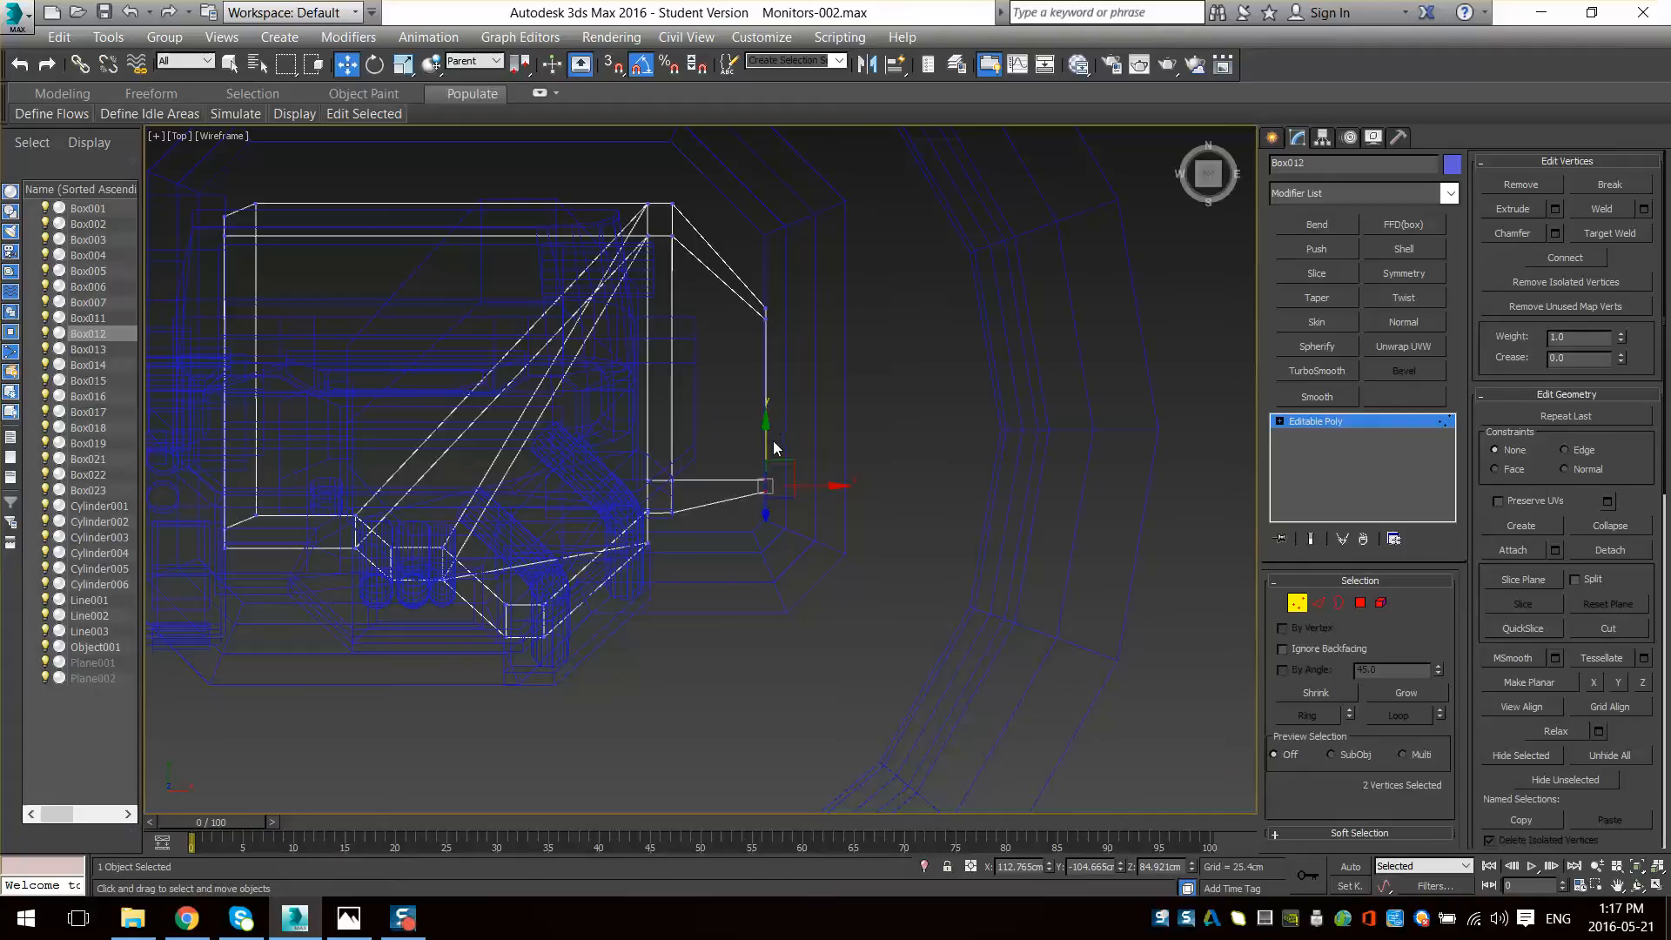
{"action": "key", "text": "F3"}
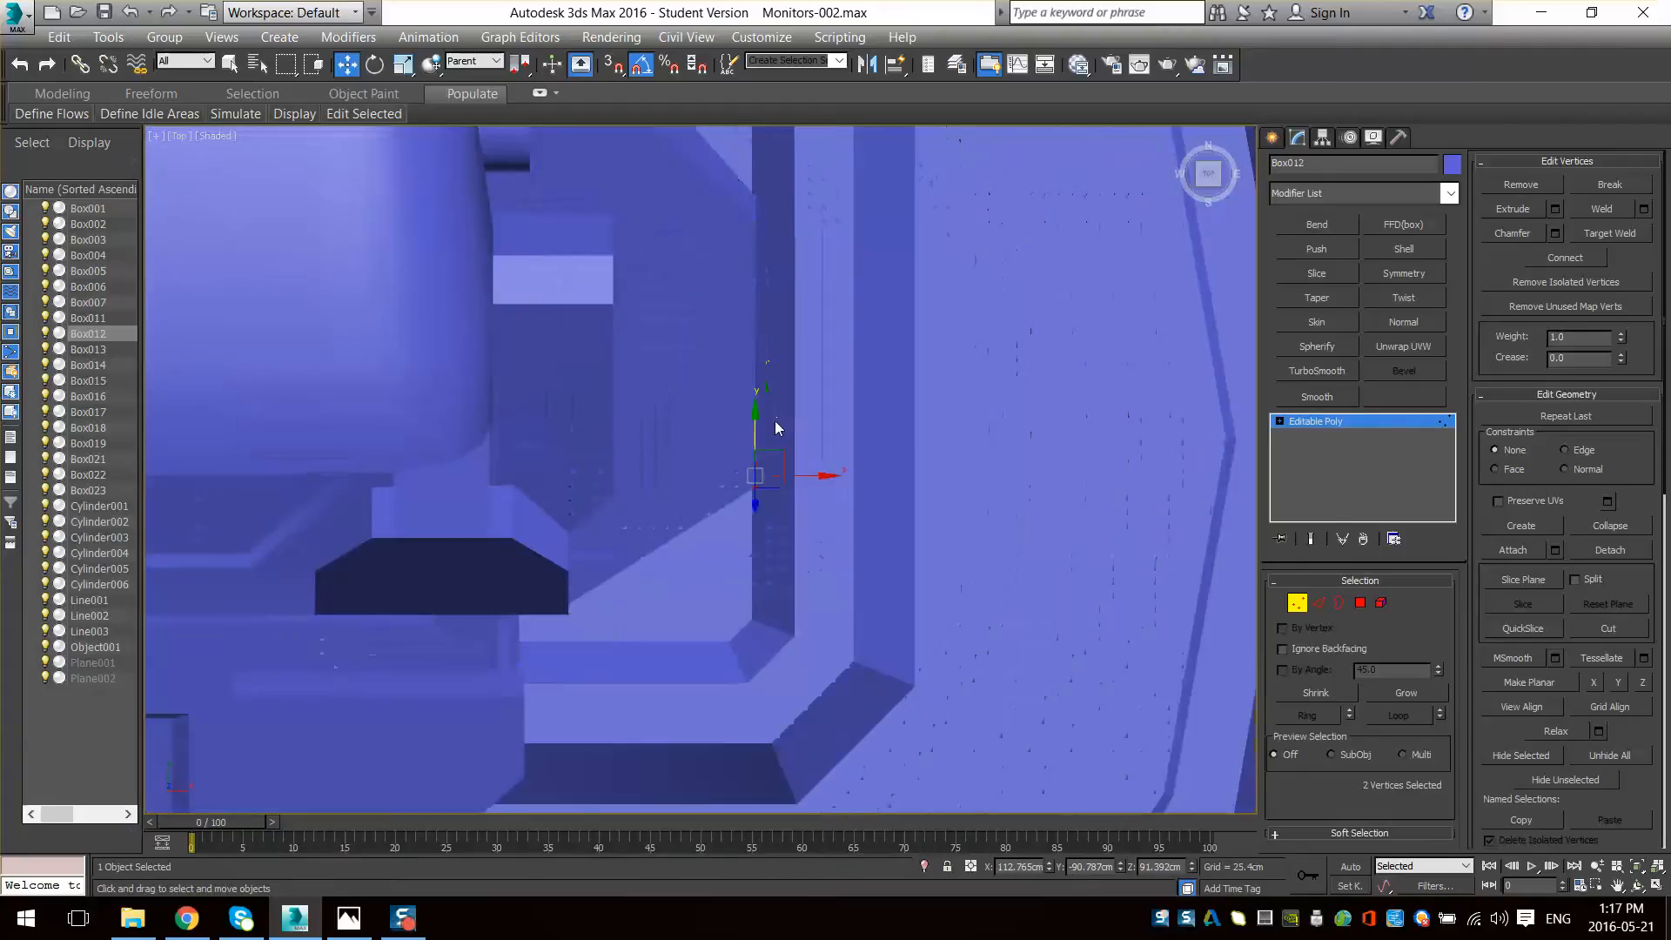
{"action": "left_click_drag", "start_coordinate": [759, 411], "coordinate": [759, 408]}
{"action": "key", "text": "F3"}
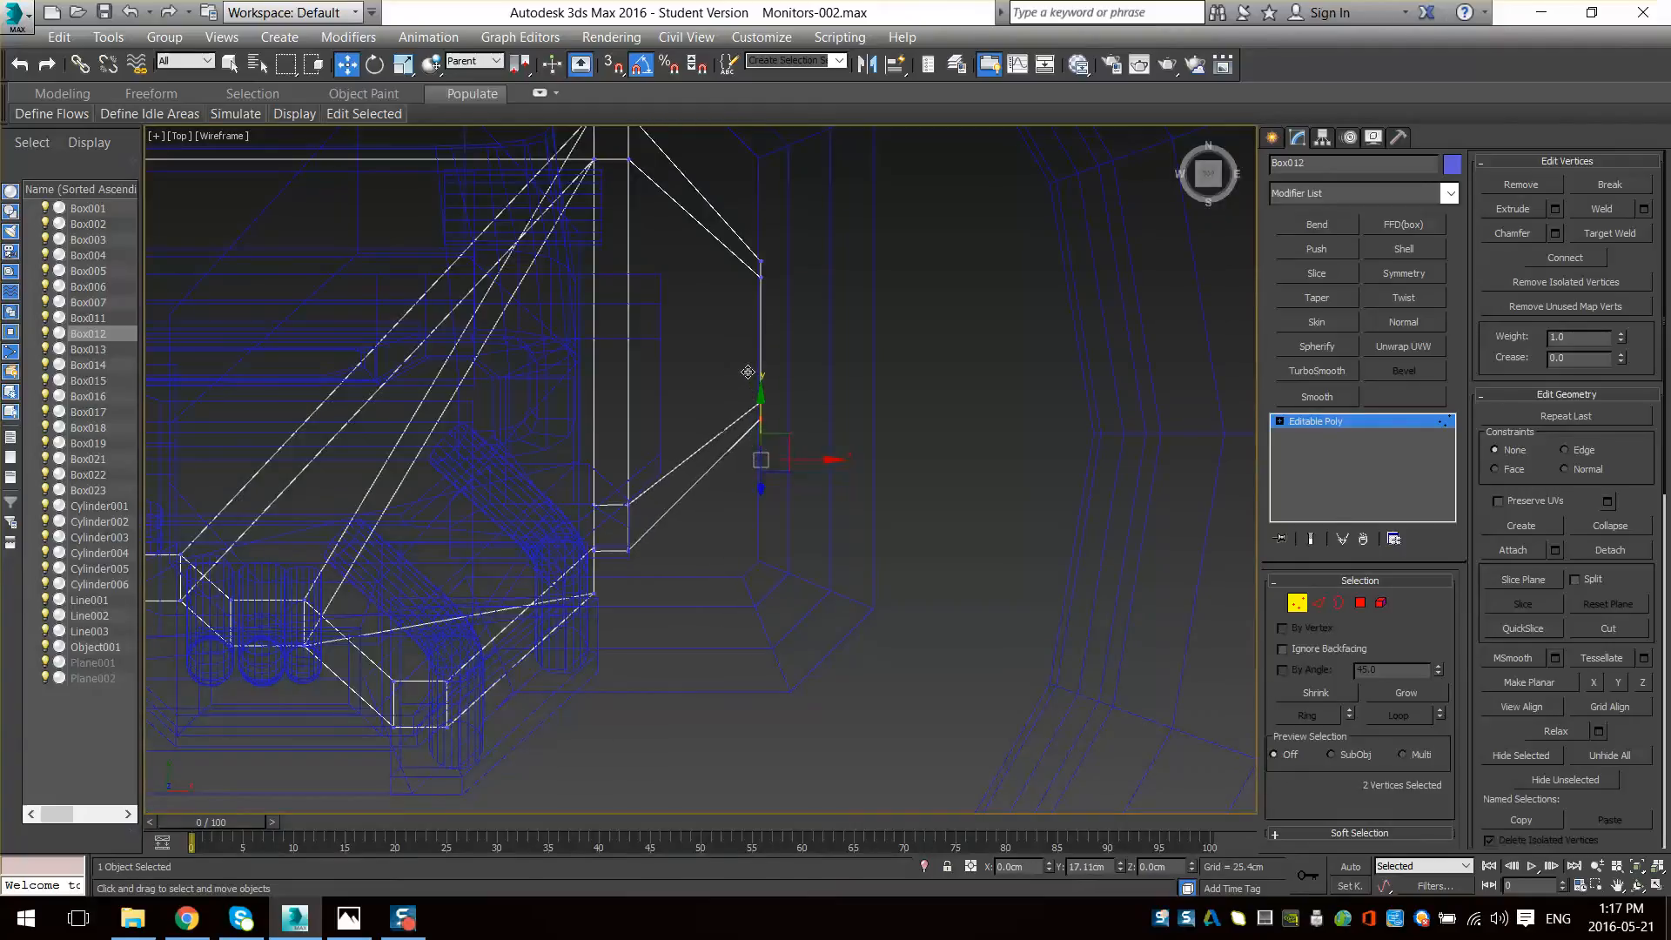
{"action": "scroll", "coordinate": [746, 371], "scroll_direction": "up", "scroll_amount": 5}
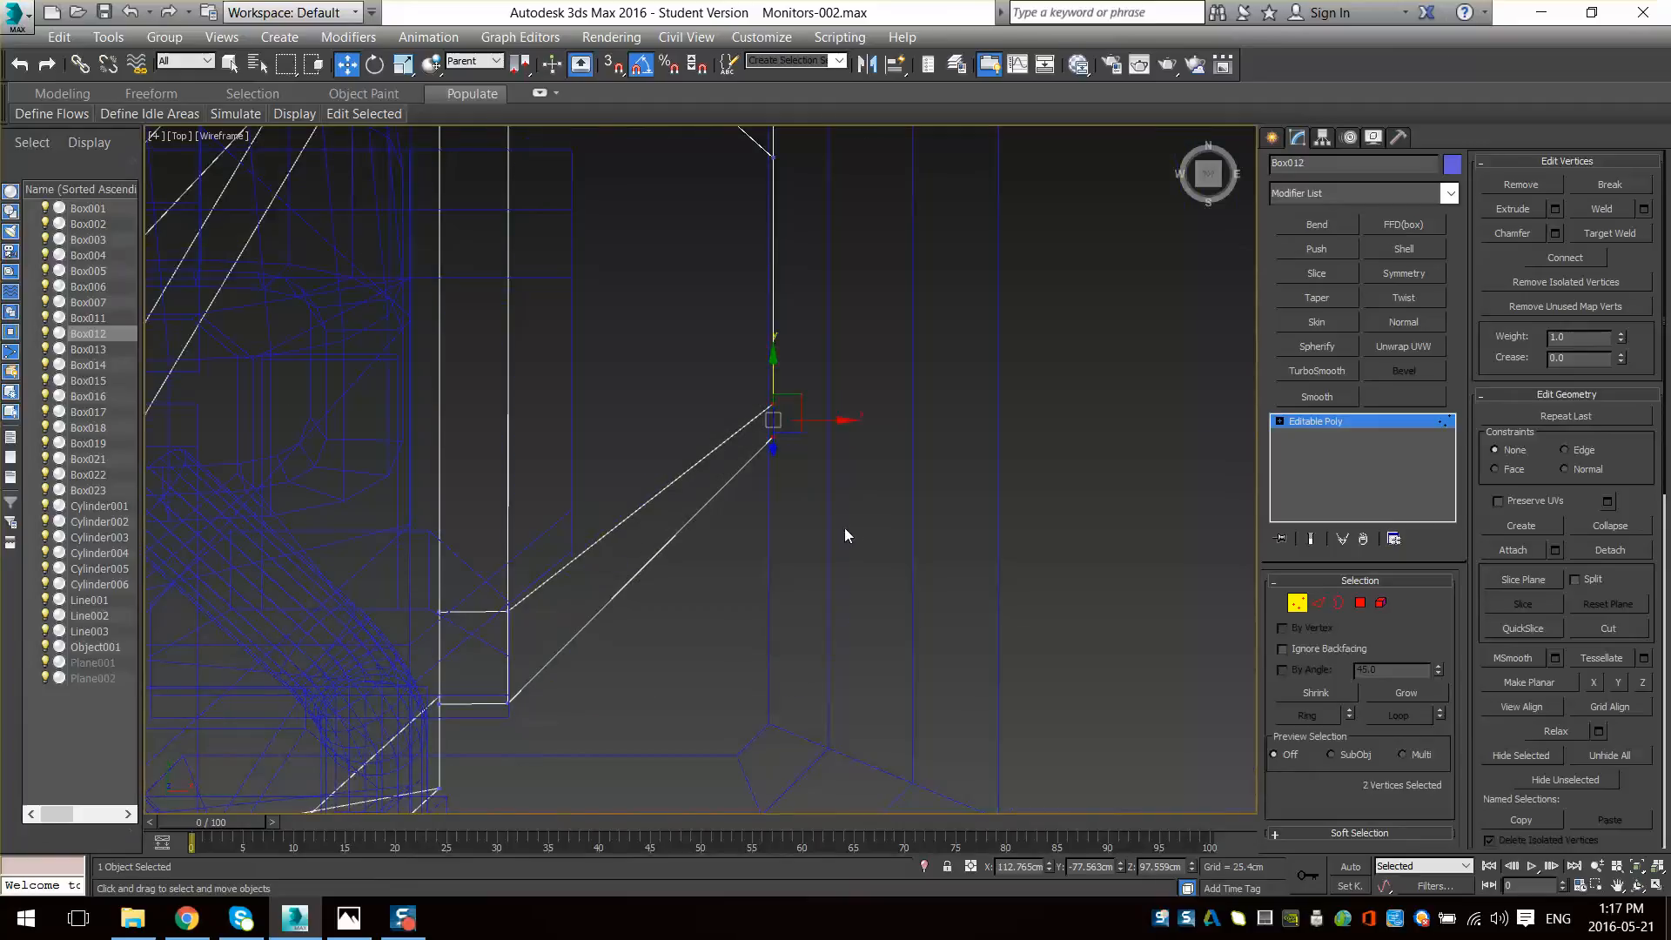
- Try to move only one vertex of Box012's outer front corner farther back along Y and inspect the side face
{"action": "left_click_drag", "start_coordinate": [708, 392], "coordinate": [786, 409]}
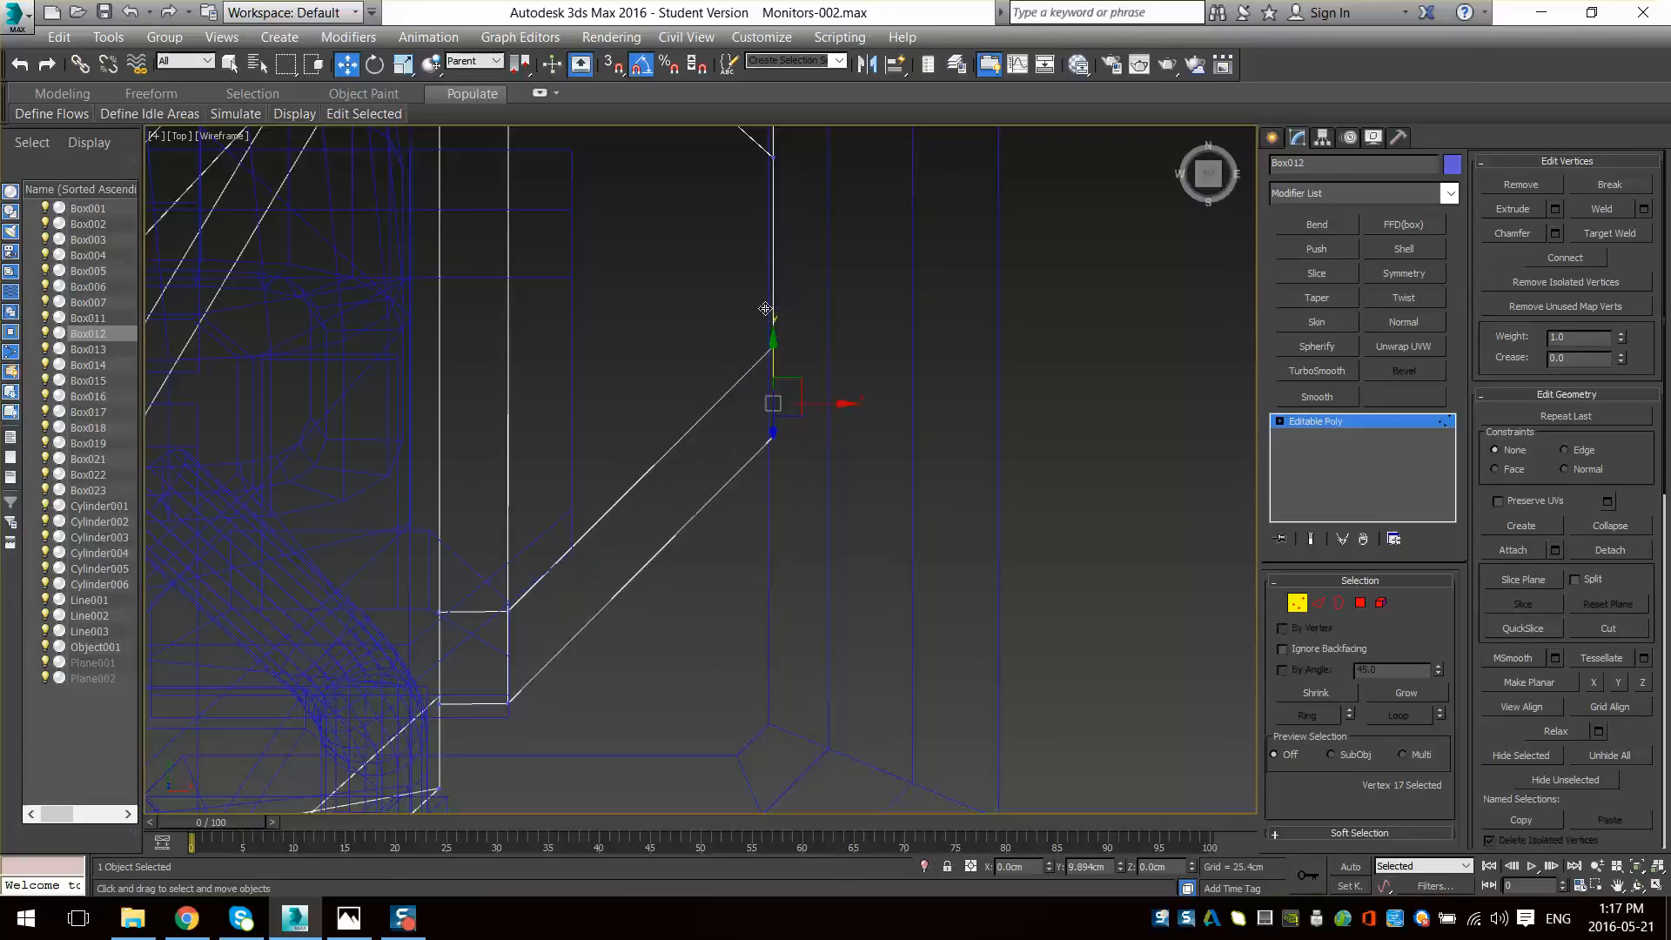
{"action": "left_click_drag", "start_coordinate": [764, 308], "coordinate": [764, 250]}
{"action": "key", "text": "F3"}
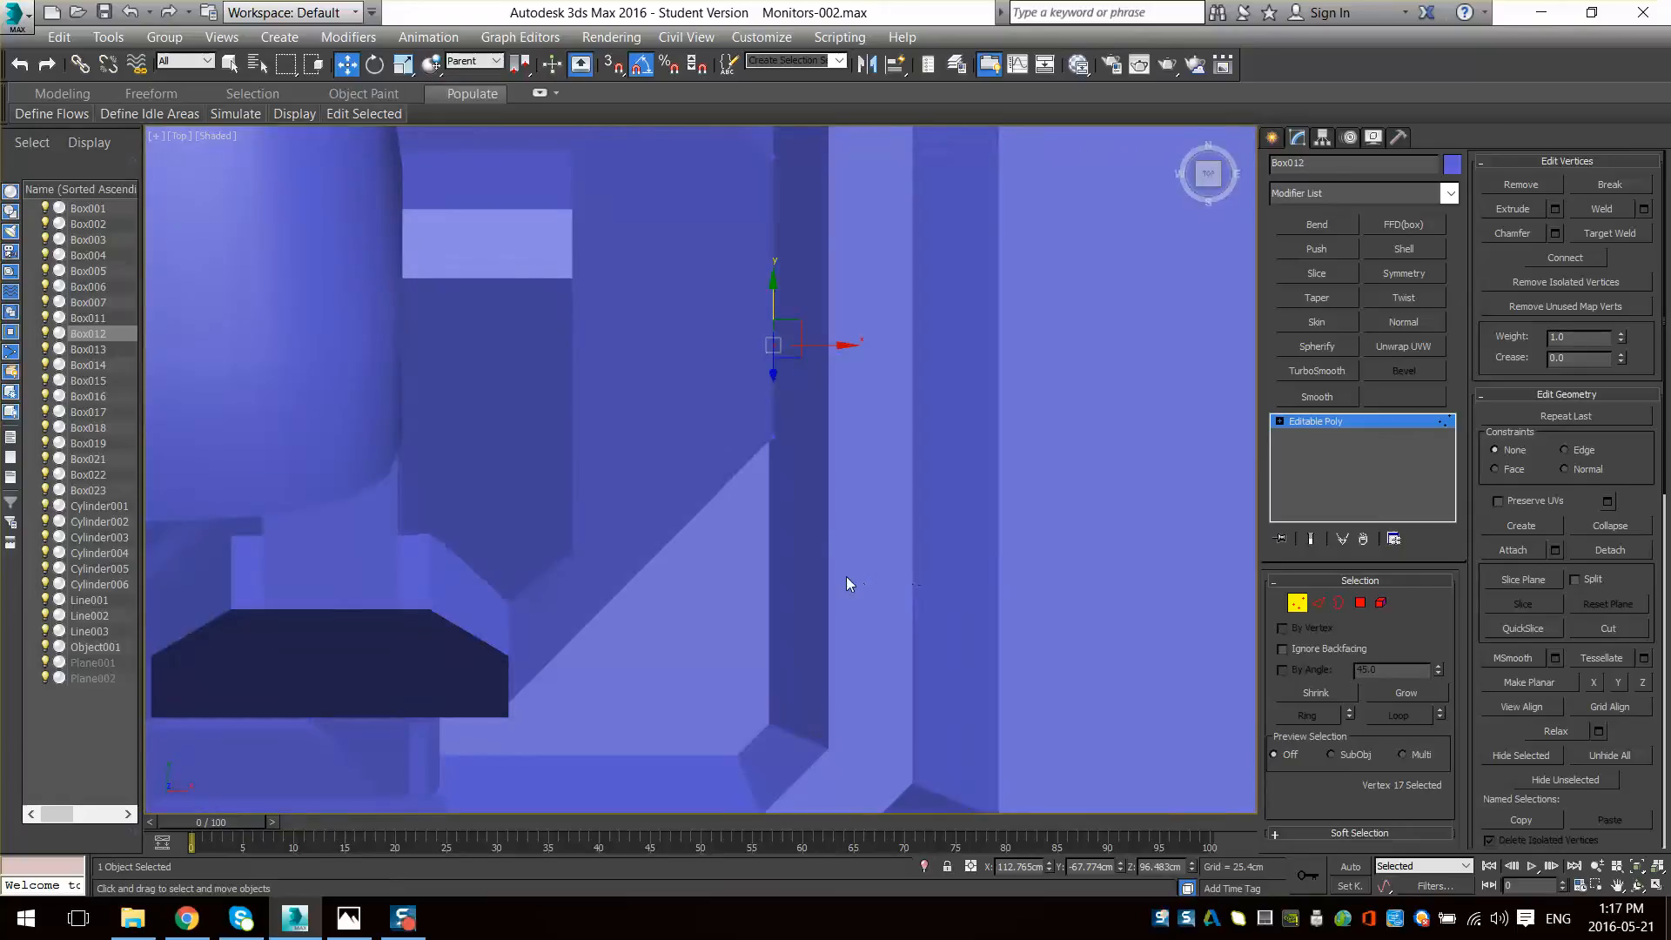
{"action": "middle_click_drag", "start_coordinate": [846, 576], "coordinate": [731, 461], "text": "alt"}
{"action": "scroll", "coordinate": [640, 550], "scroll_direction": "up", "scroll_amount": 4}
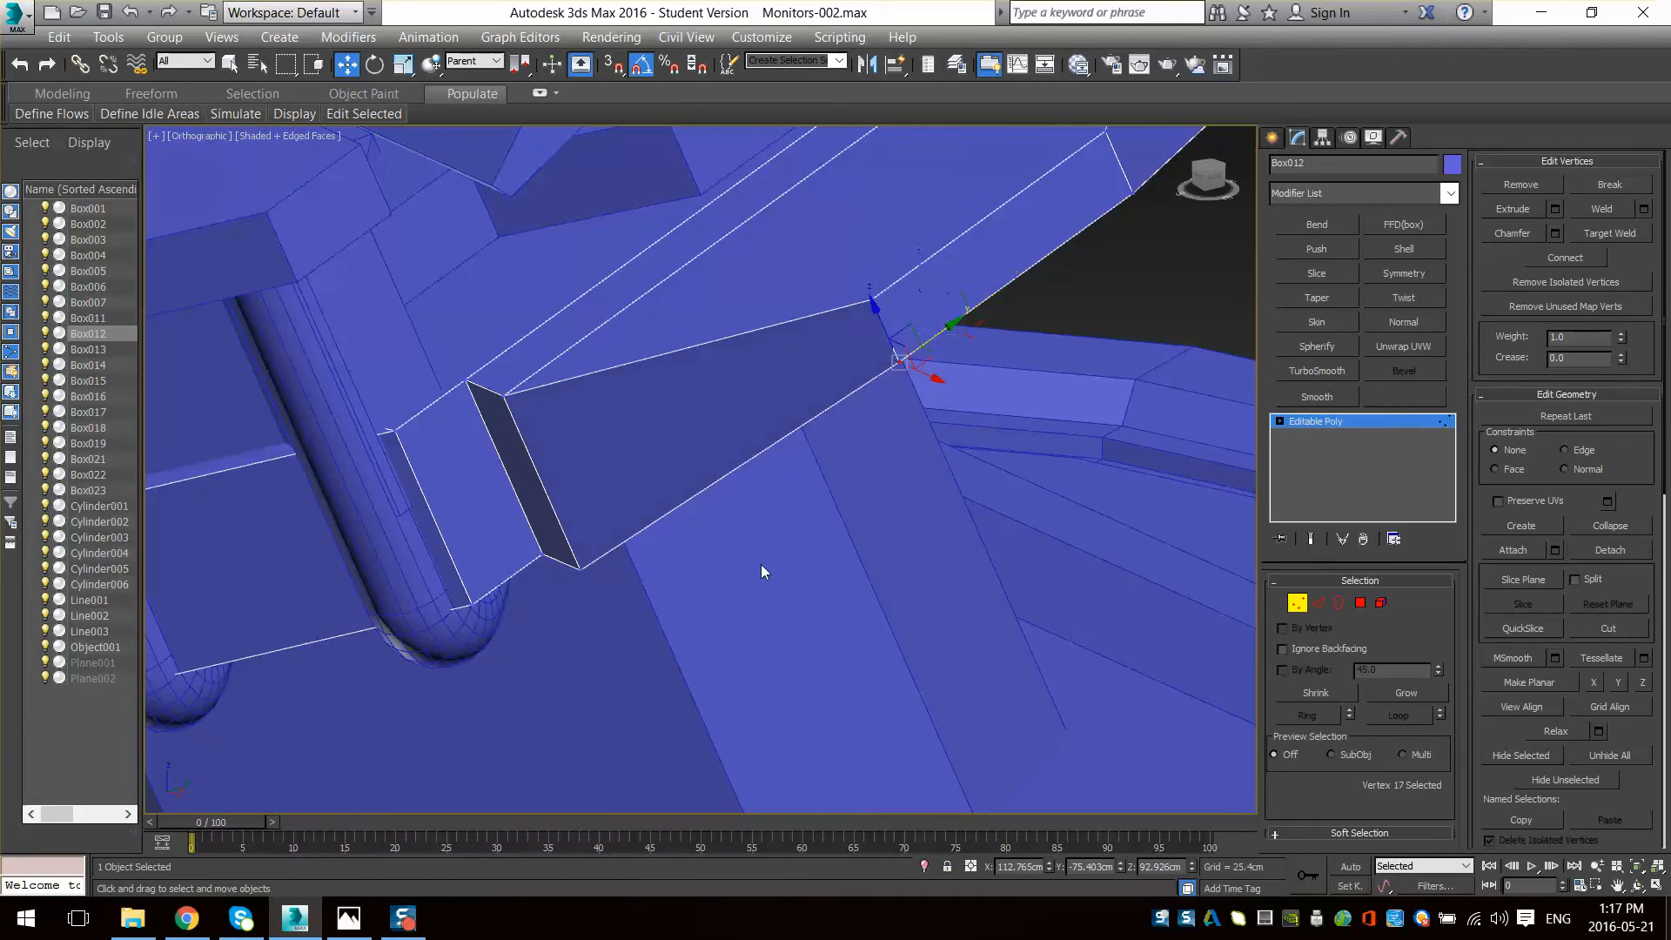
{"action": "middle_click_drag", "start_coordinate": [762, 570], "coordinate": [989, 484], "text": "alt"}
{"action": "mouse_move", "coordinate": [708, 477]}
{"action": "middle_mouse_down", "text": "alt"}
{"action": "mouse_move", "coordinate": [686, 500]}
{"action": "mouse_move", "coordinate": [704, 489]}
{"action": "middle_mouse_up", "text": "alt"}
- Undo the vertex moves on Box012's outer corner and try shifting the vertex pair slightly forward along Y
{"action": "key", "text": "ctrl+z"}
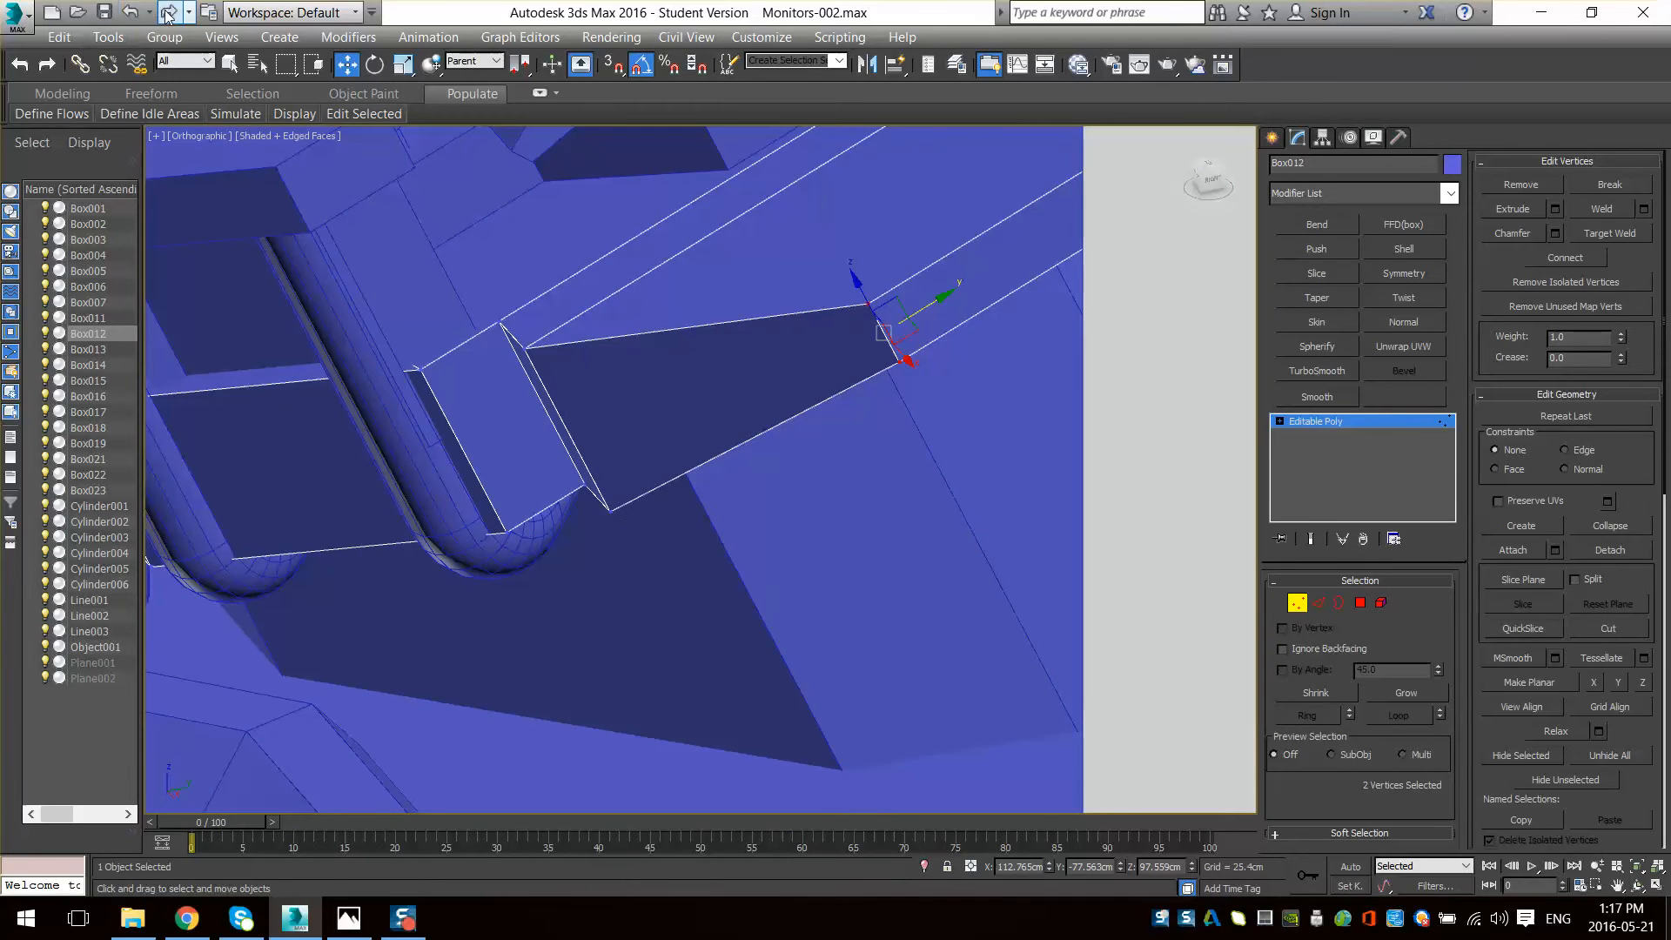
{"action": "middle_click_drag", "start_coordinate": [554, 554], "coordinate": [822, 545], "text": "alt"}
{"action": "key", "text": "ctrl+z"}
{"action": "key", "text": "ctrl+z"}
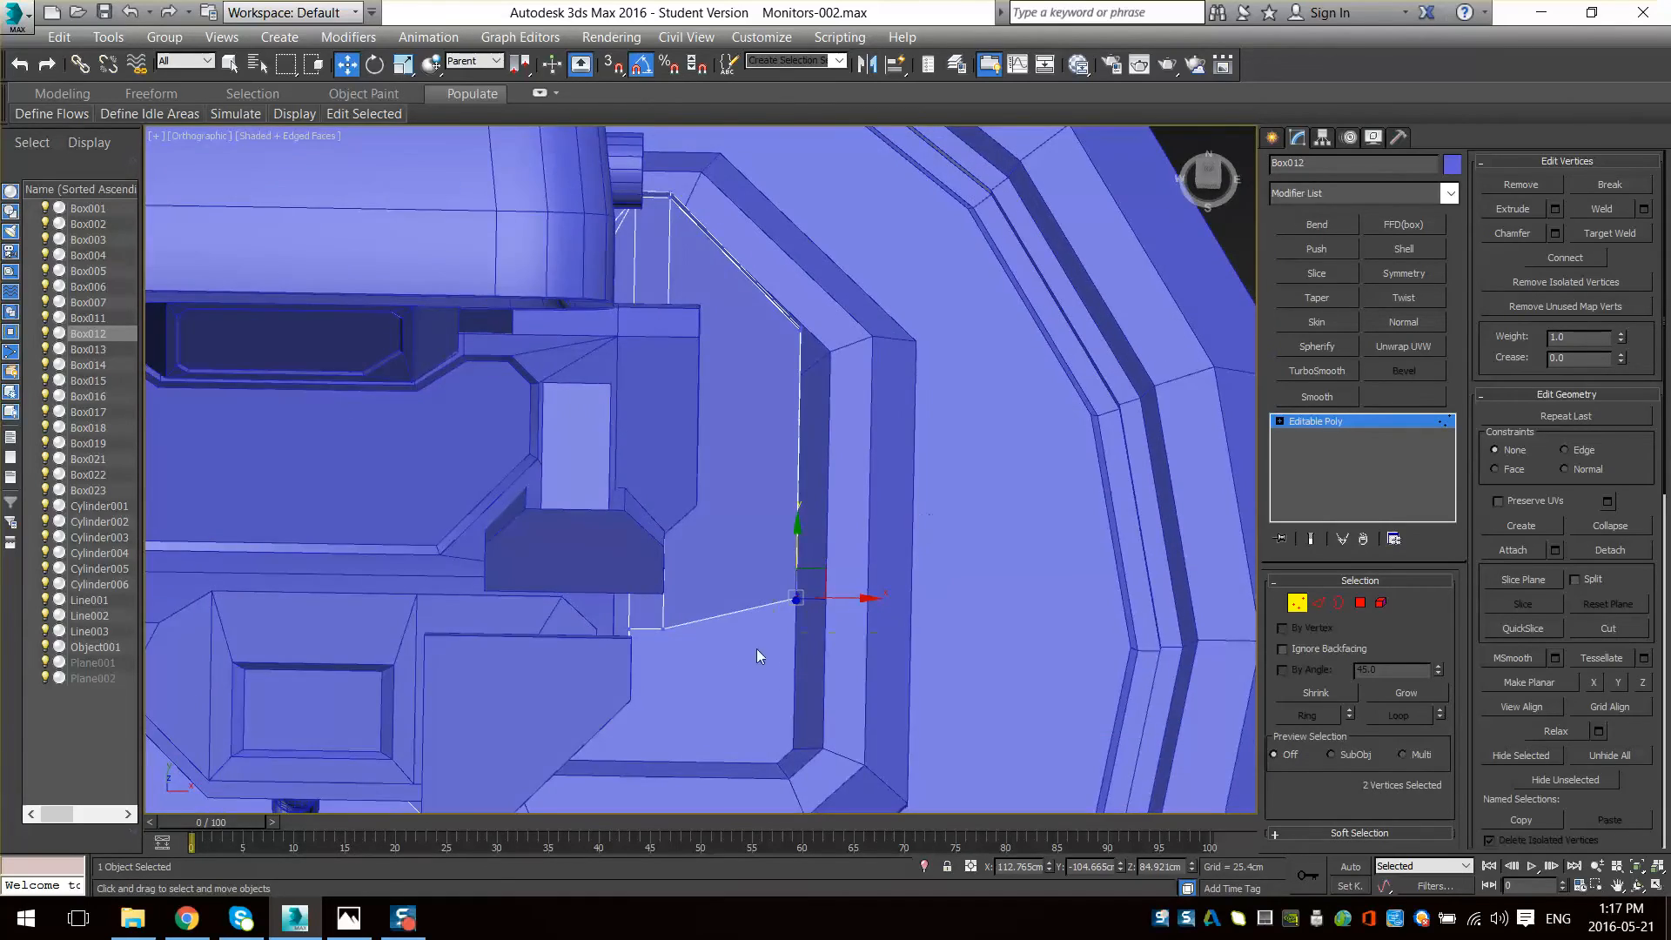
{"action": "left_click_drag", "start_coordinate": [794, 554], "coordinate": [792, 573]}
{"action": "mouse_move", "coordinate": [787, 584]}
{"action": "middle_mouse_down", "text": "alt"}
{"action": "mouse_move", "coordinate": [765, 597]}
{"action": "mouse_move", "coordinate": [828, 504]}
{"action": "mouse_move", "coordinate": [772, 578]}
{"action": "mouse_move", "coordinate": [766, 557]}
{"action": "mouse_move", "coordinate": [795, 641]}
{"action": "mouse_move", "coordinate": [658, 542]}
{"action": "mouse_move", "coordinate": [775, 617]}
{"action": "mouse_move", "coordinate": [832, 511]}
{"action": "mouse_move", "coordinate": [802, 440]}
{"action": "mouse_move", "coordinate": [847, 373]}
{"action": "mouse_move", "coordinate": [754, 634]}
{"action": "mouse_move", "coordinate": [771, 599]}
{"action": "middle_mouse_up", "text": "alt"}
- Examine the reference sketches for the shape of the side section beside the main screen
{"action": "scroll", "coordinate": [766, 611], "scroll_direction": "down", "scroll_amount": 5}
{"action": "scroll", "coordinate": [774, 618], "scroll_direction": "up", "scroll_amount": 4}
{"action": "scroll", "coordinate": [802, 441], "scroll_direction": "down", "scroll_amount": 5}
{"action": "scroll", "coordinate": [754, 634], "scroll_direction": "up", "scroll_amount": 6}
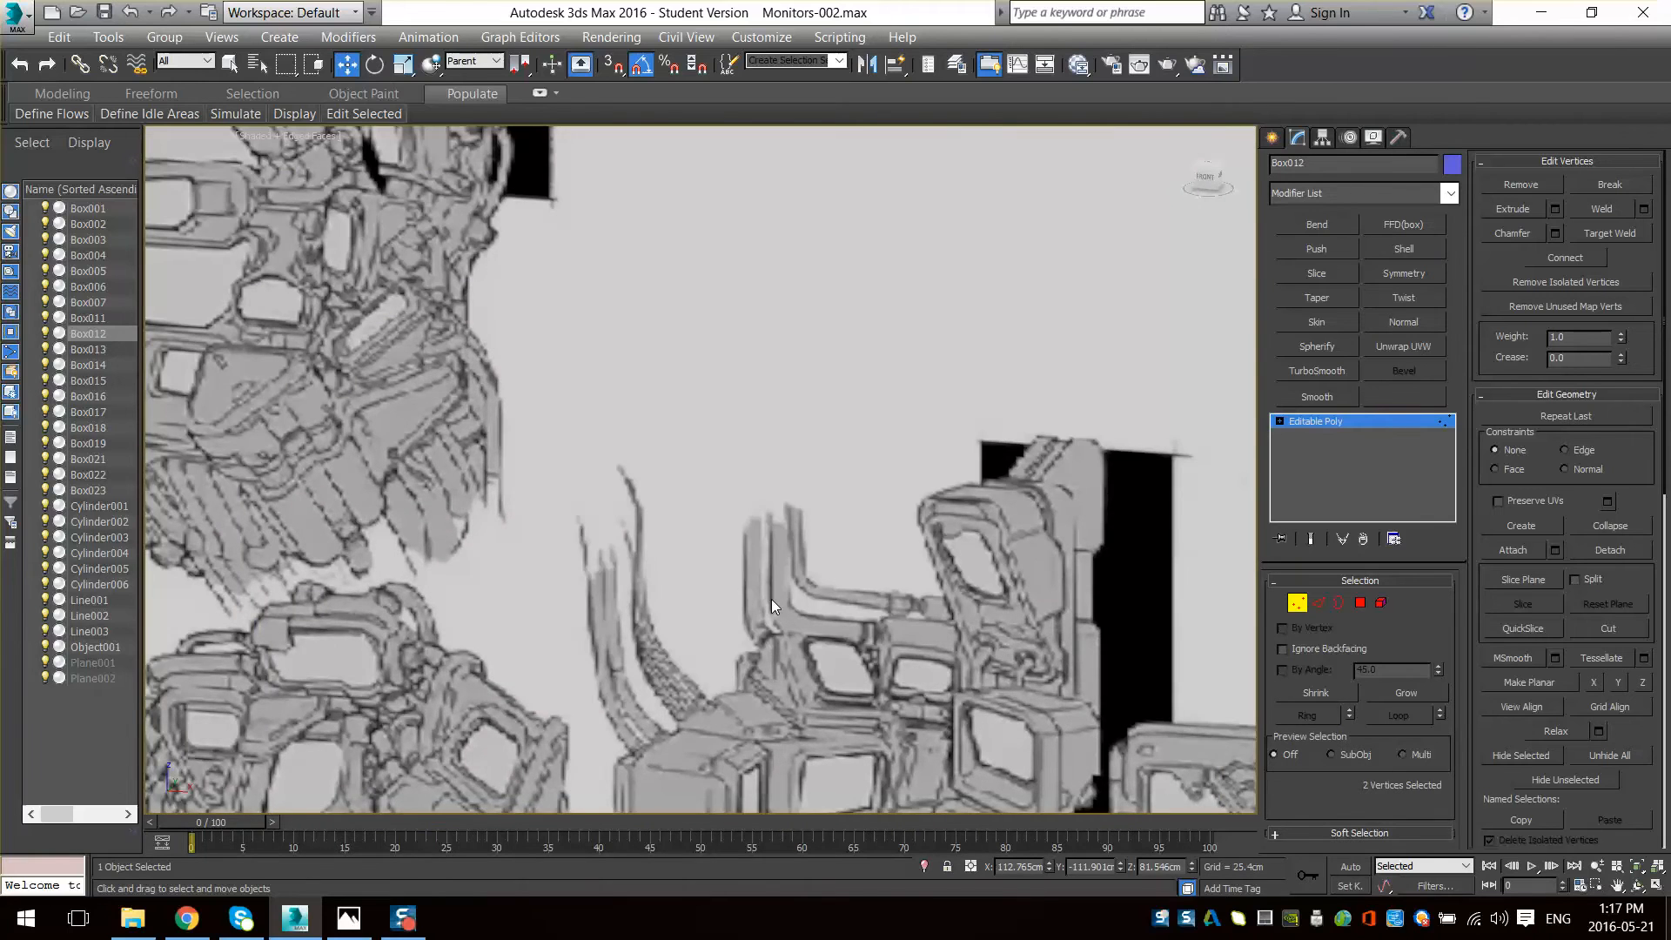
{"action": "scroll", "coordinate": [772, 599], "scroll_direction": "down", "scroll_amount": 3}
{"action": "key", "text": "z"}
{"action": "scroll", "coordinate": [759, 619], "scroll_direction": "down", "scroll_amount": 8}
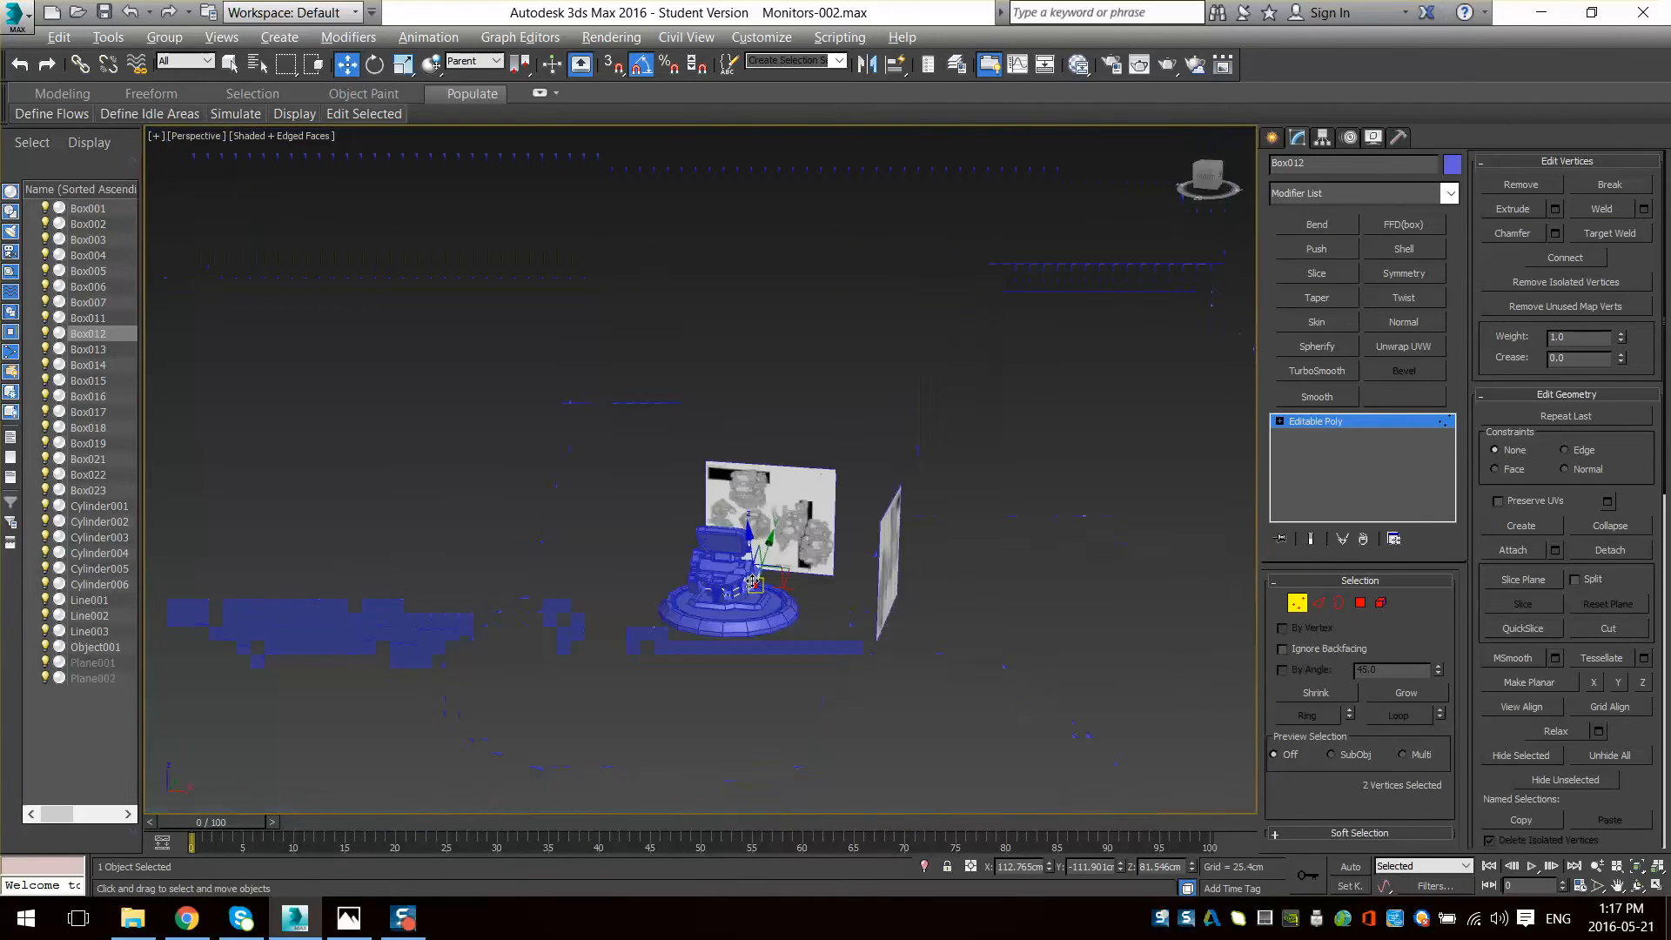
{"action": "scroll", "coordinate": [753, 582], "scroll_direction": "up", "scroll_amount": 8}
{"action": "mouse_move", "coordinate": [752, 581]}
{"action": "middle_mouse_down", "text": "alt"}
{"action": "mouse_move", "coordinate": [774, 446]}
{"action": "mouse_move", "coordinate": [849, 676]}
{"action": "mouse_move", "coordinate": [925, 403]}
{"action": "mouse_move", "coordinate": [933, 423]}
{"action": "middle_mouse_up", "text": "alt"}
{"action": "scroll", "coordinate": [855, 655], "scroll_direction": "up", "scroll_amount": 3}
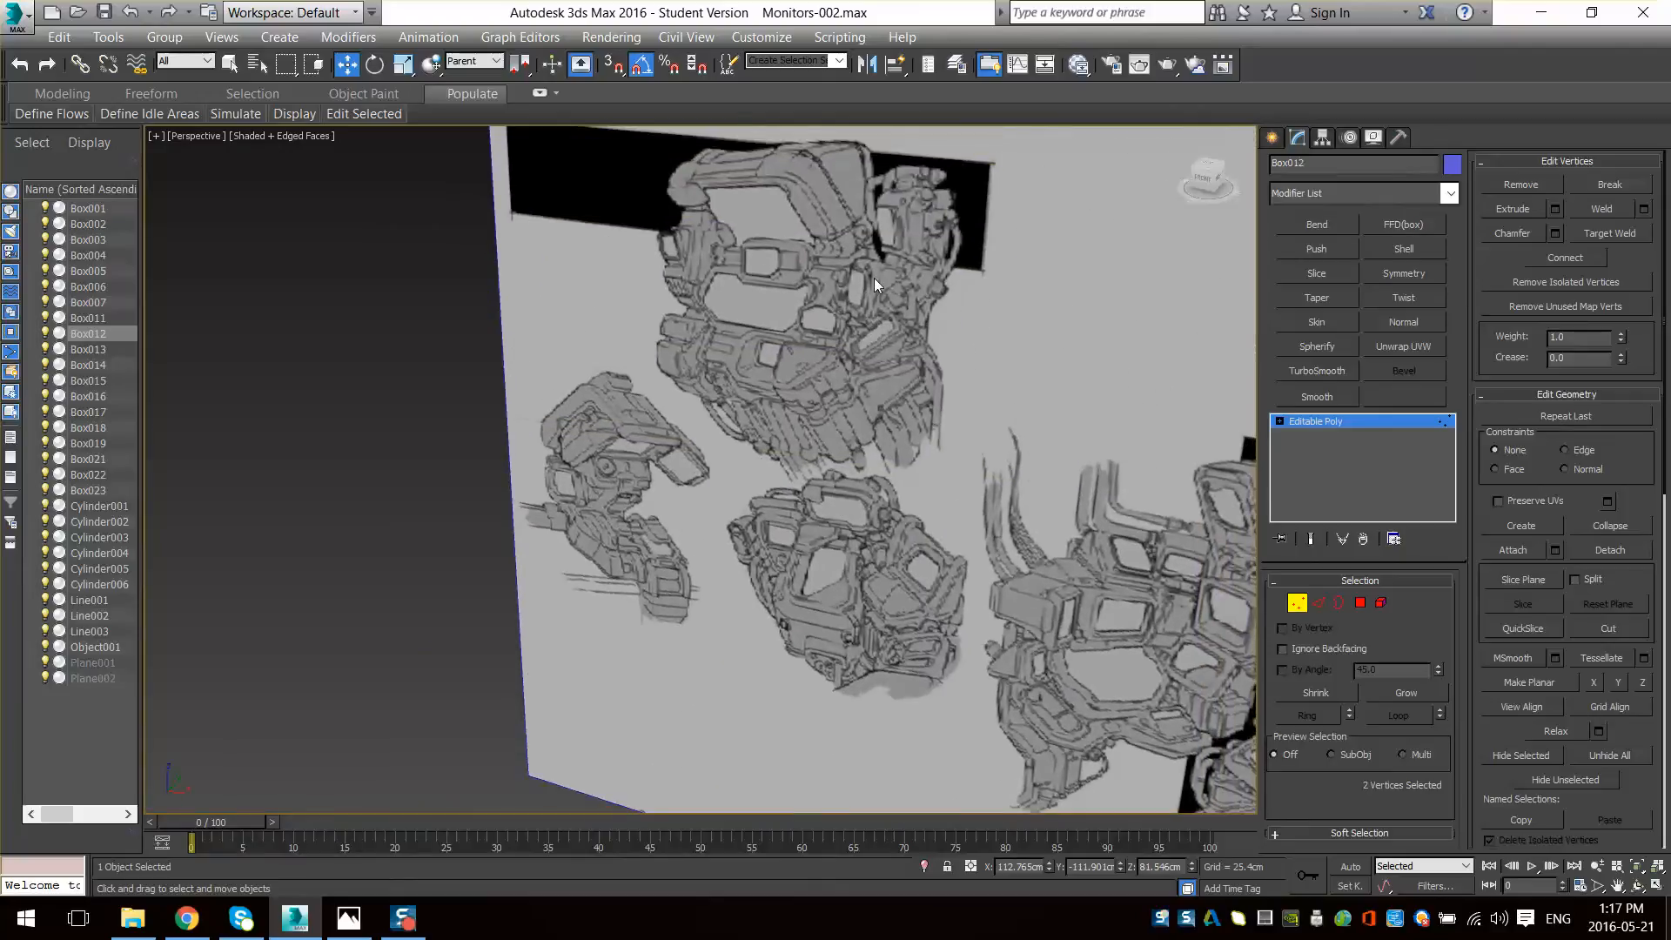
{"action": "scroll", "coordinate": [874, 470], "scroll_direction": "down", "scroll_amount": 8}
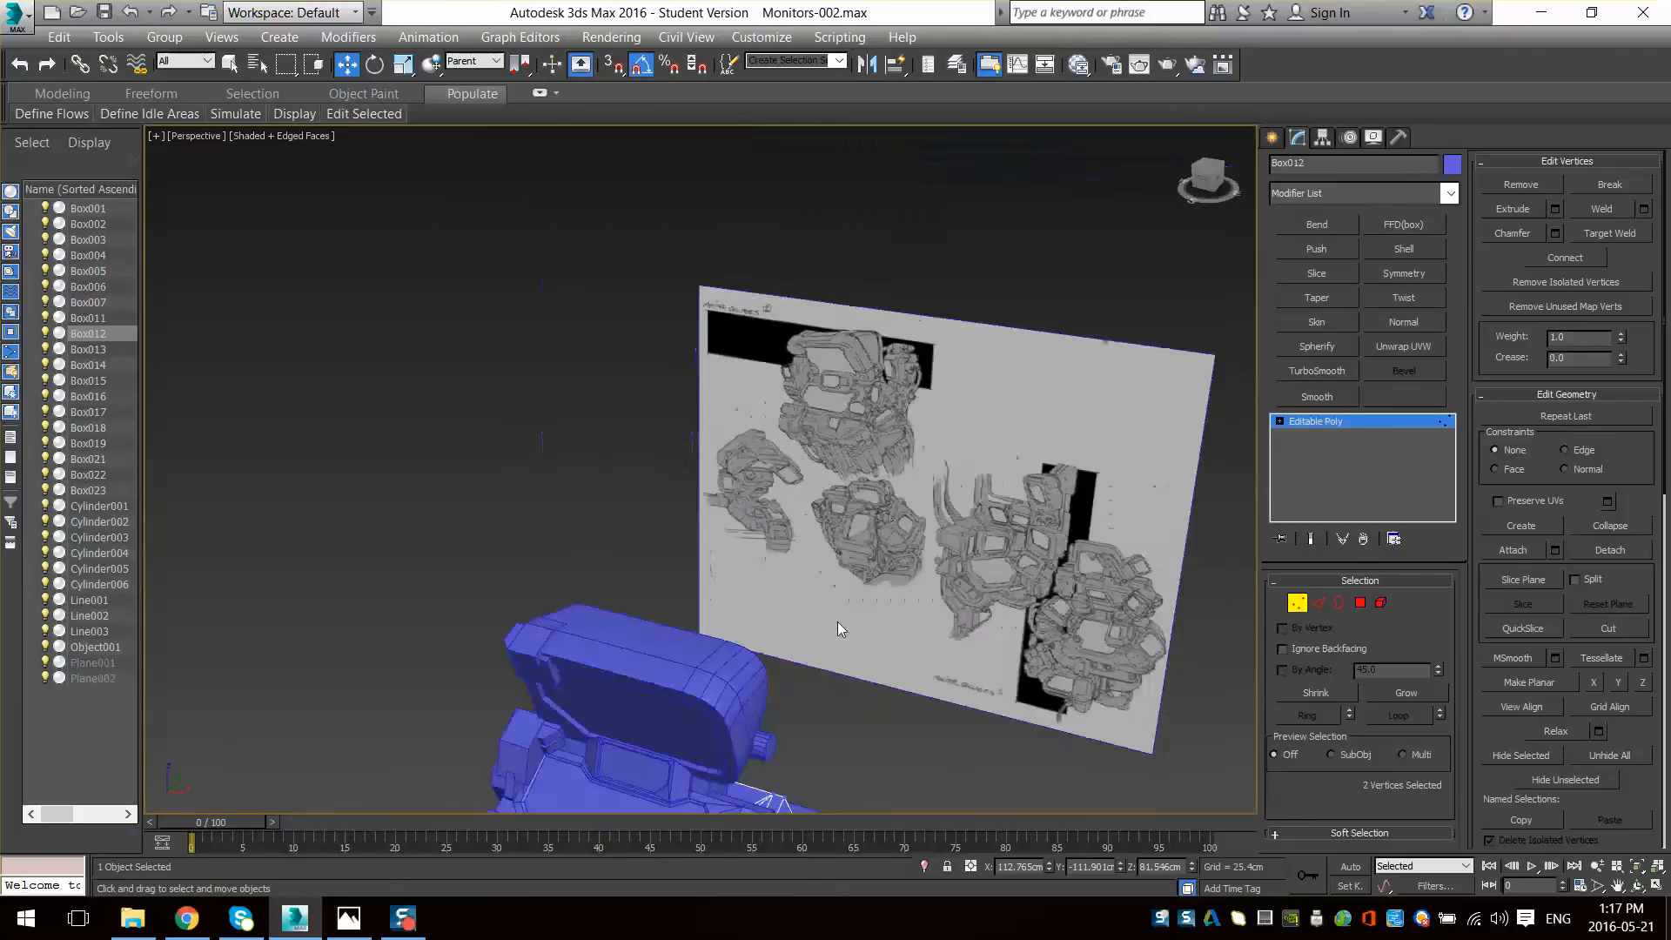
{"action": "scroll", "coordinate": [854, 592], "scroll_direction": "up", "scroll_amount": 5}
- Try to move Box012's outer front corner vertices about 10.5 cm inward in X and 45 cm back in Y
{"action": "middle_click_drag", "start_coordinate": [844, 679], "coordinate": [862, 435]}
{"action": "middle_click_drag", "start_coordinate": [861, 435], "coordinate": [986, 575], "text": "alt"}
{"action": "scroll", "coordinate": [916, 483], "scroll_direction": "up", "scroll_amount": 5}
{"action": "scroll", "coordinate": [854, 526], "scroll_direction": "down", "scroll_amount": 2}
{"action": "middle_click_drag", "start_coordinate": [986, 574], "coordinate": [966, 519], "text": "alt"}
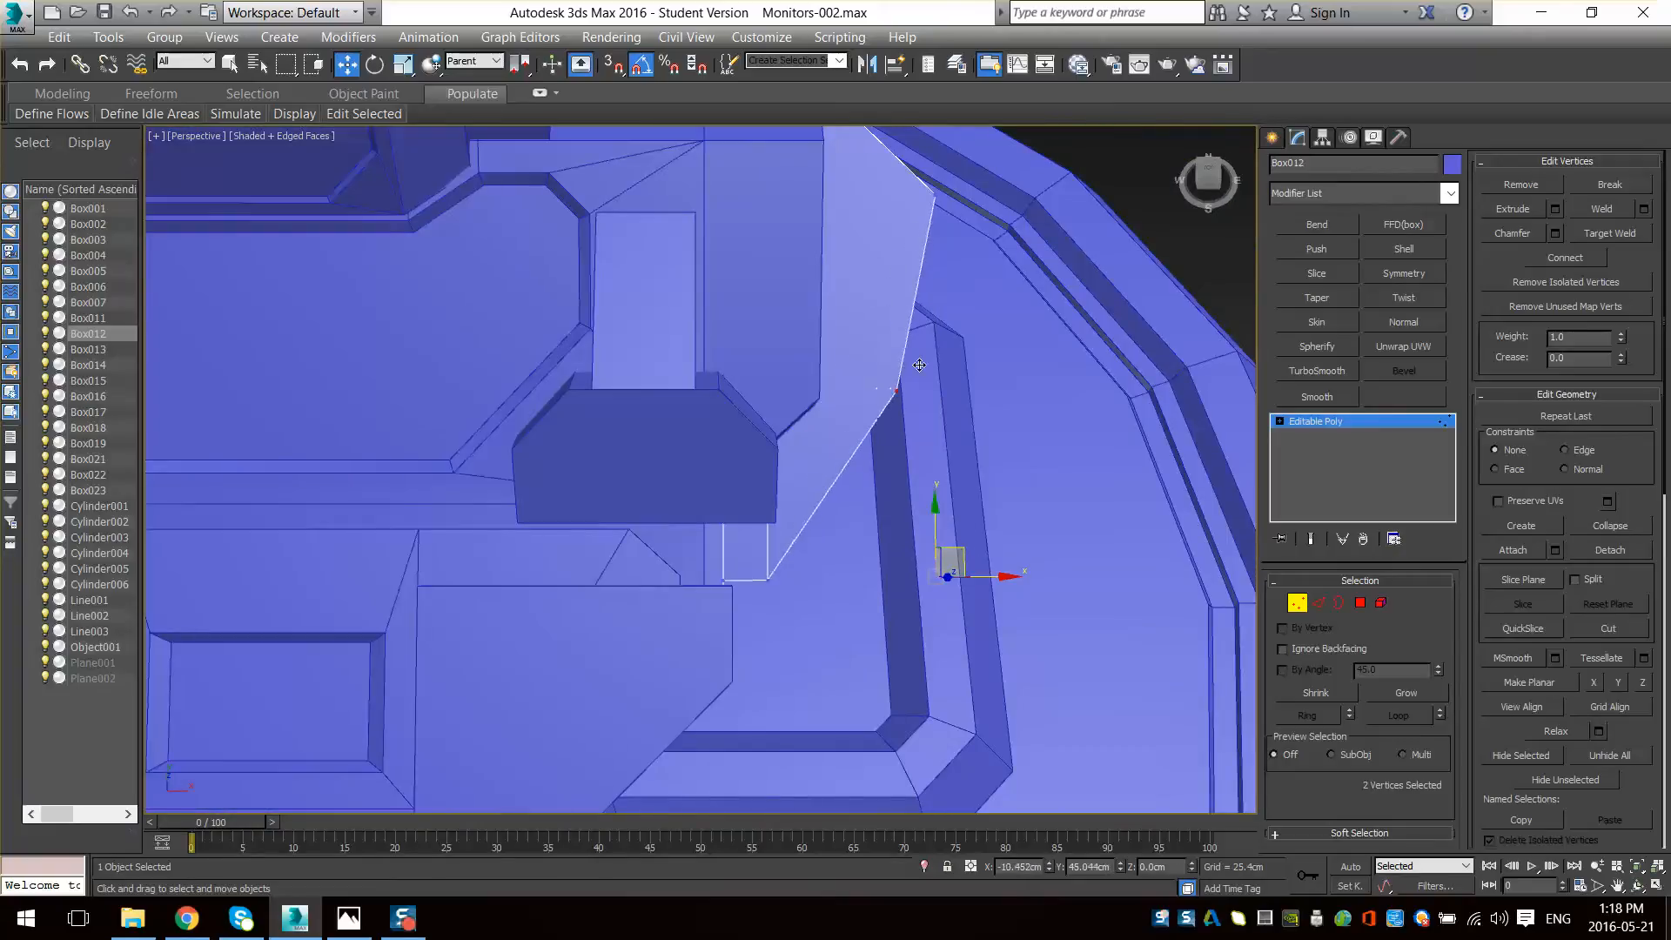
{"action": "left_click_drag", "start_coordinate": [919, 365], "coordinate": [937, 362]}
{"action": "middle_click_drag", "start_coordinate": [937, 362], "coordinate": [998, 516], "text": "alt"}
{"action": "key", "text": "ctrl+z"}
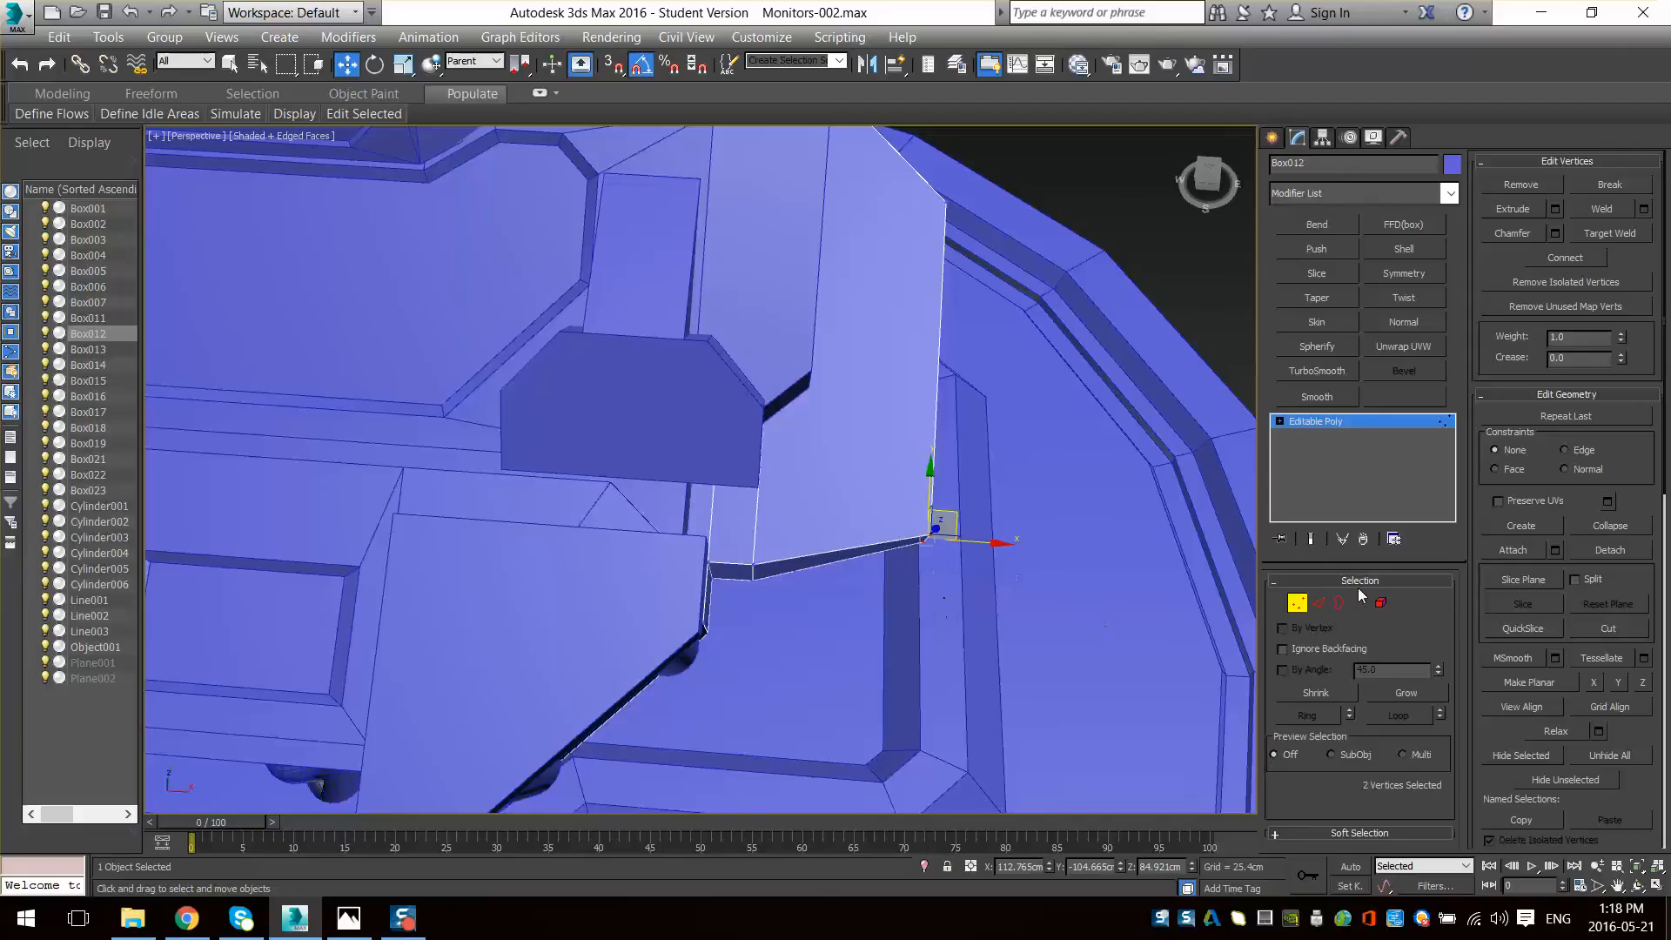
- Delete the six edges forming Box012's protruding outer side section
{"action": "middle_click_drag", "start_coordinate": [1106, 609], "coordinate": [1070, 487], "text": "alt"}
{"action": "left_click", "coordinate": [1323, 606]}
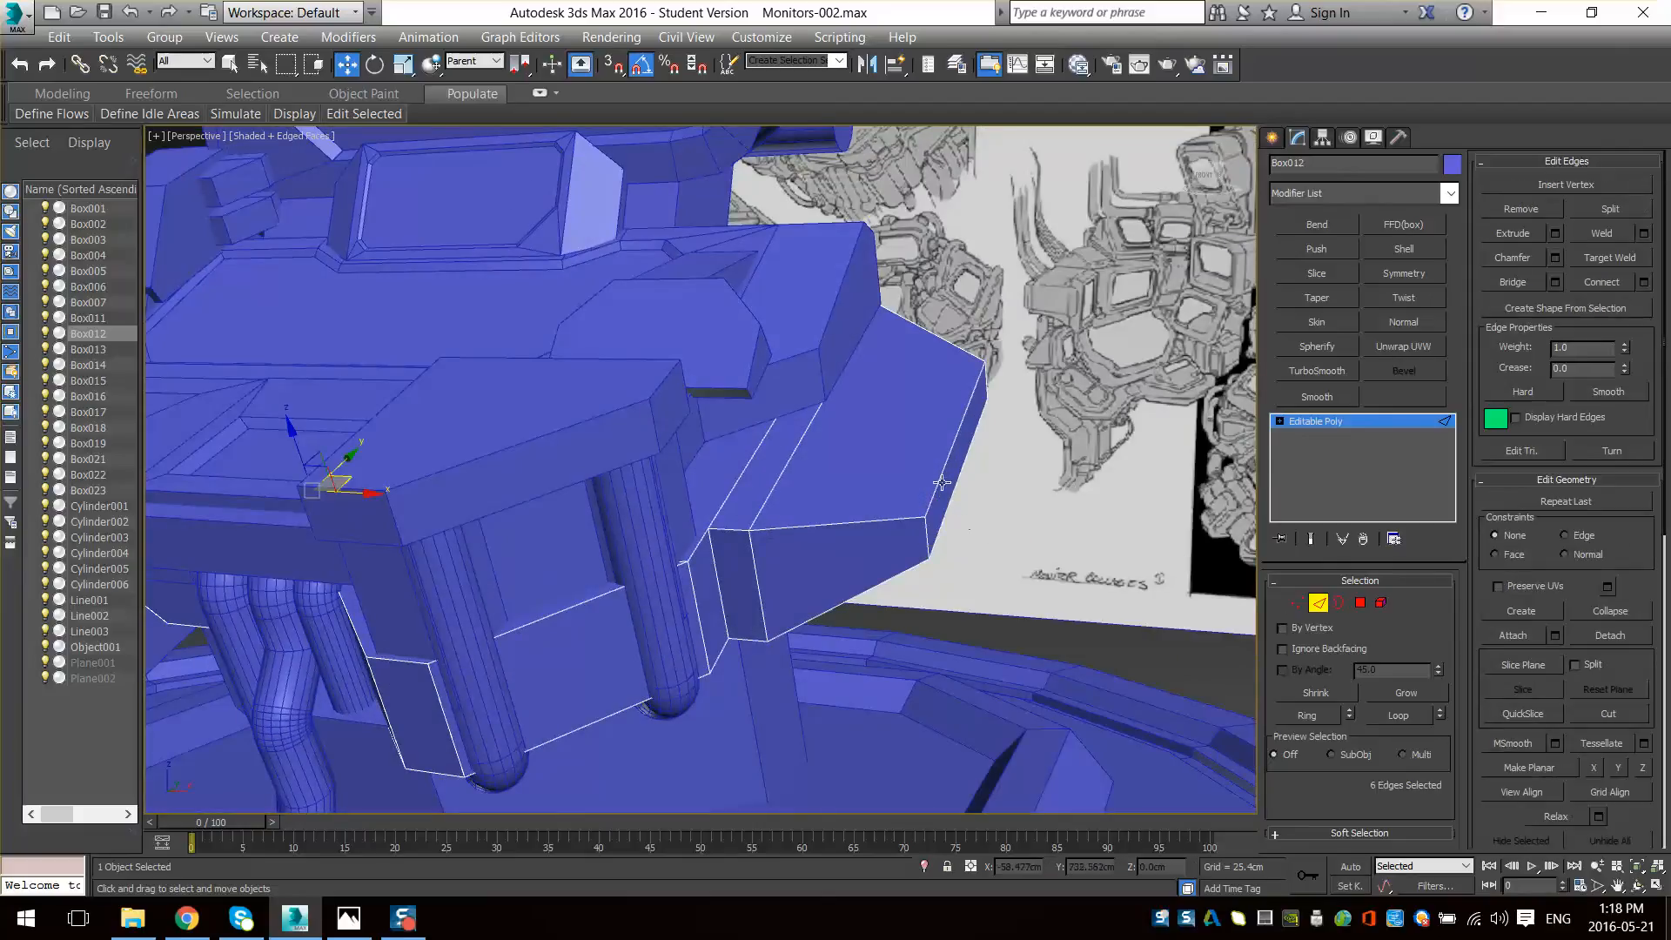
{"action": "key", "text": "Delete"}
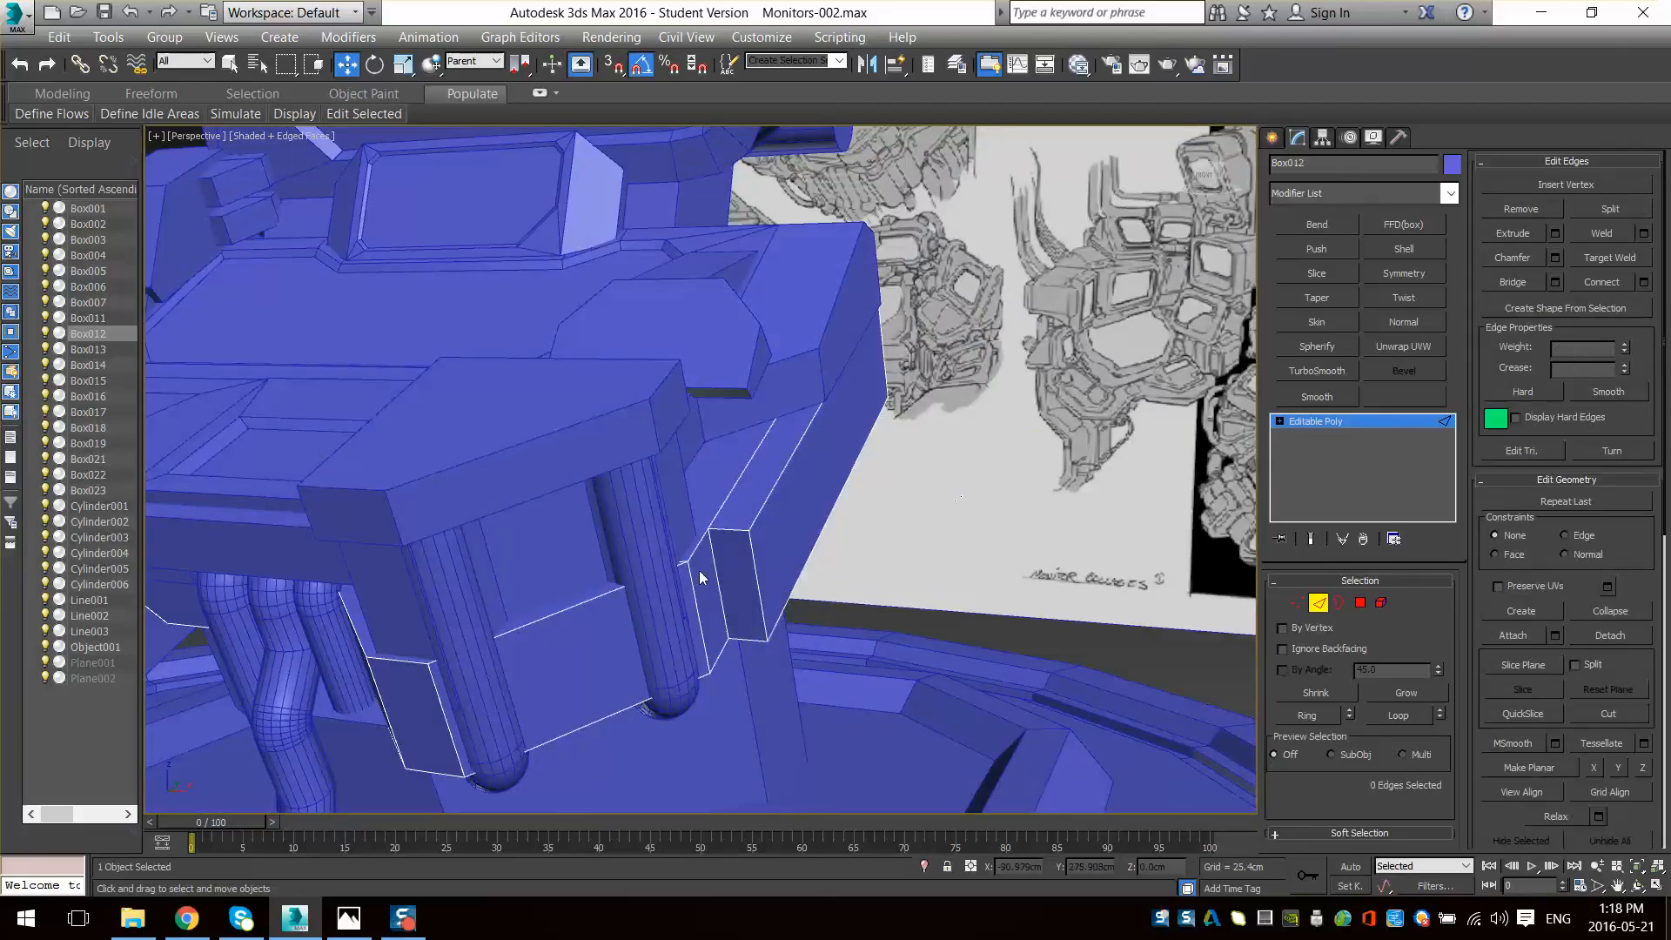
- Move Box012's remaining outer front vertical edge back along Y to angle the corner, then leave edge editing and hide edged faces
{"action": "middle_click_drag", "start_coordinate": [757, 585], "coordinate": [805, 547], "text": "alt"}
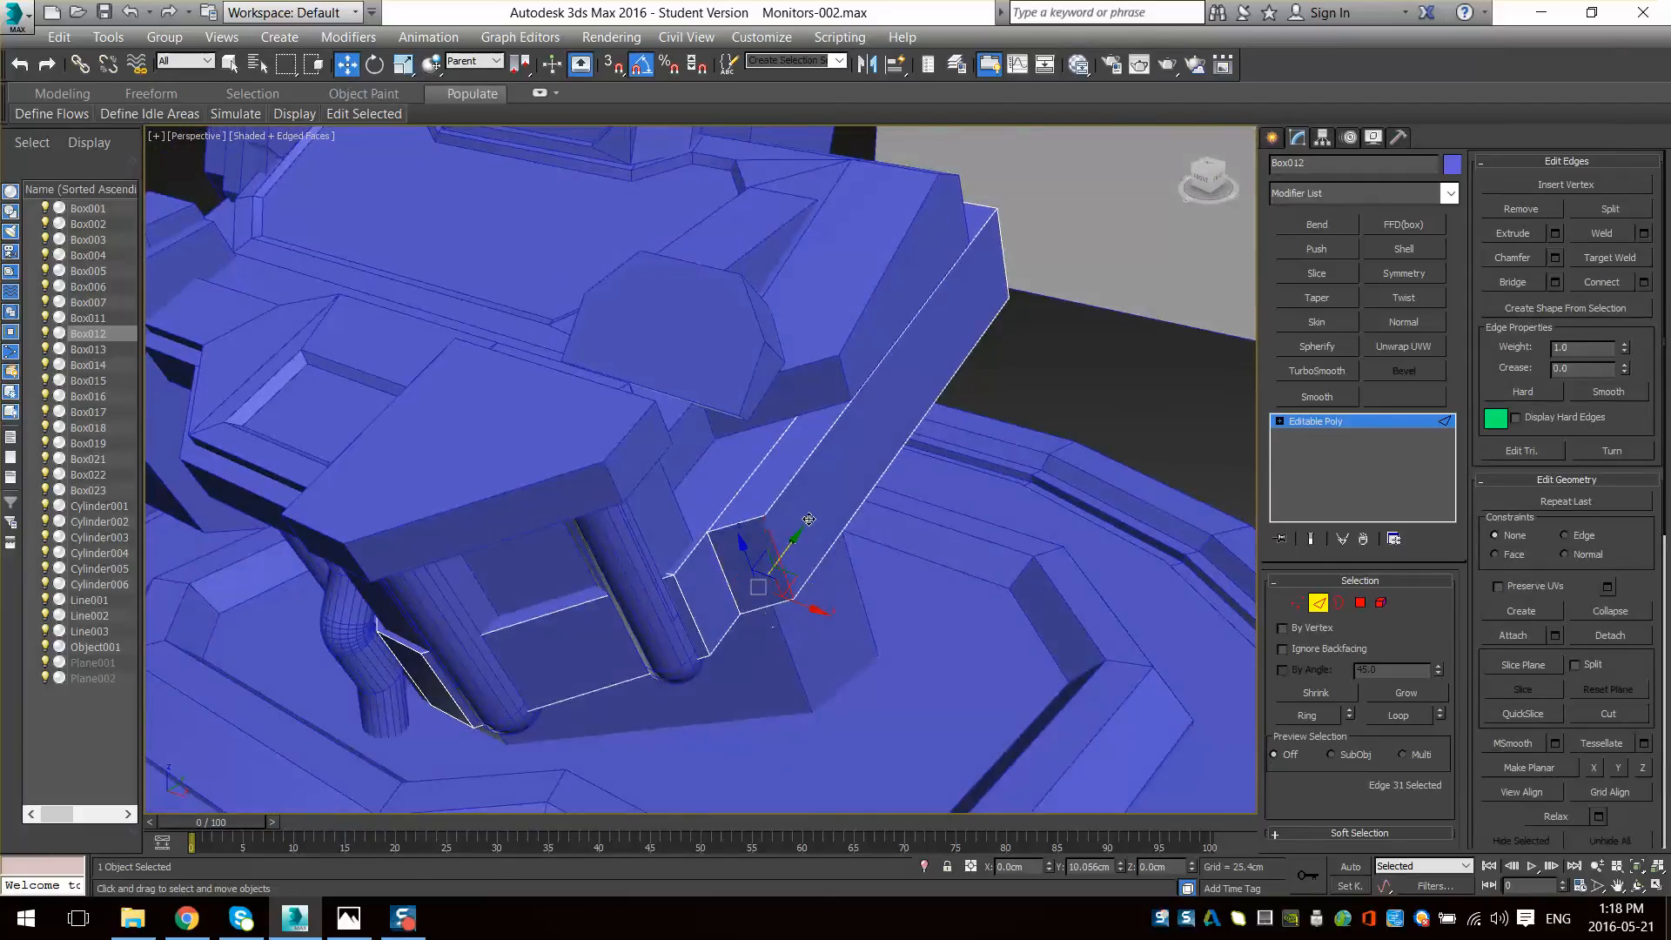
{"action": "key", "text": "t"}
{"action": "key", "text": "z"}
{"action": "scroll", "coordinate": [789, 499], "scroll_direction": "down", "scroll_amount": 5}
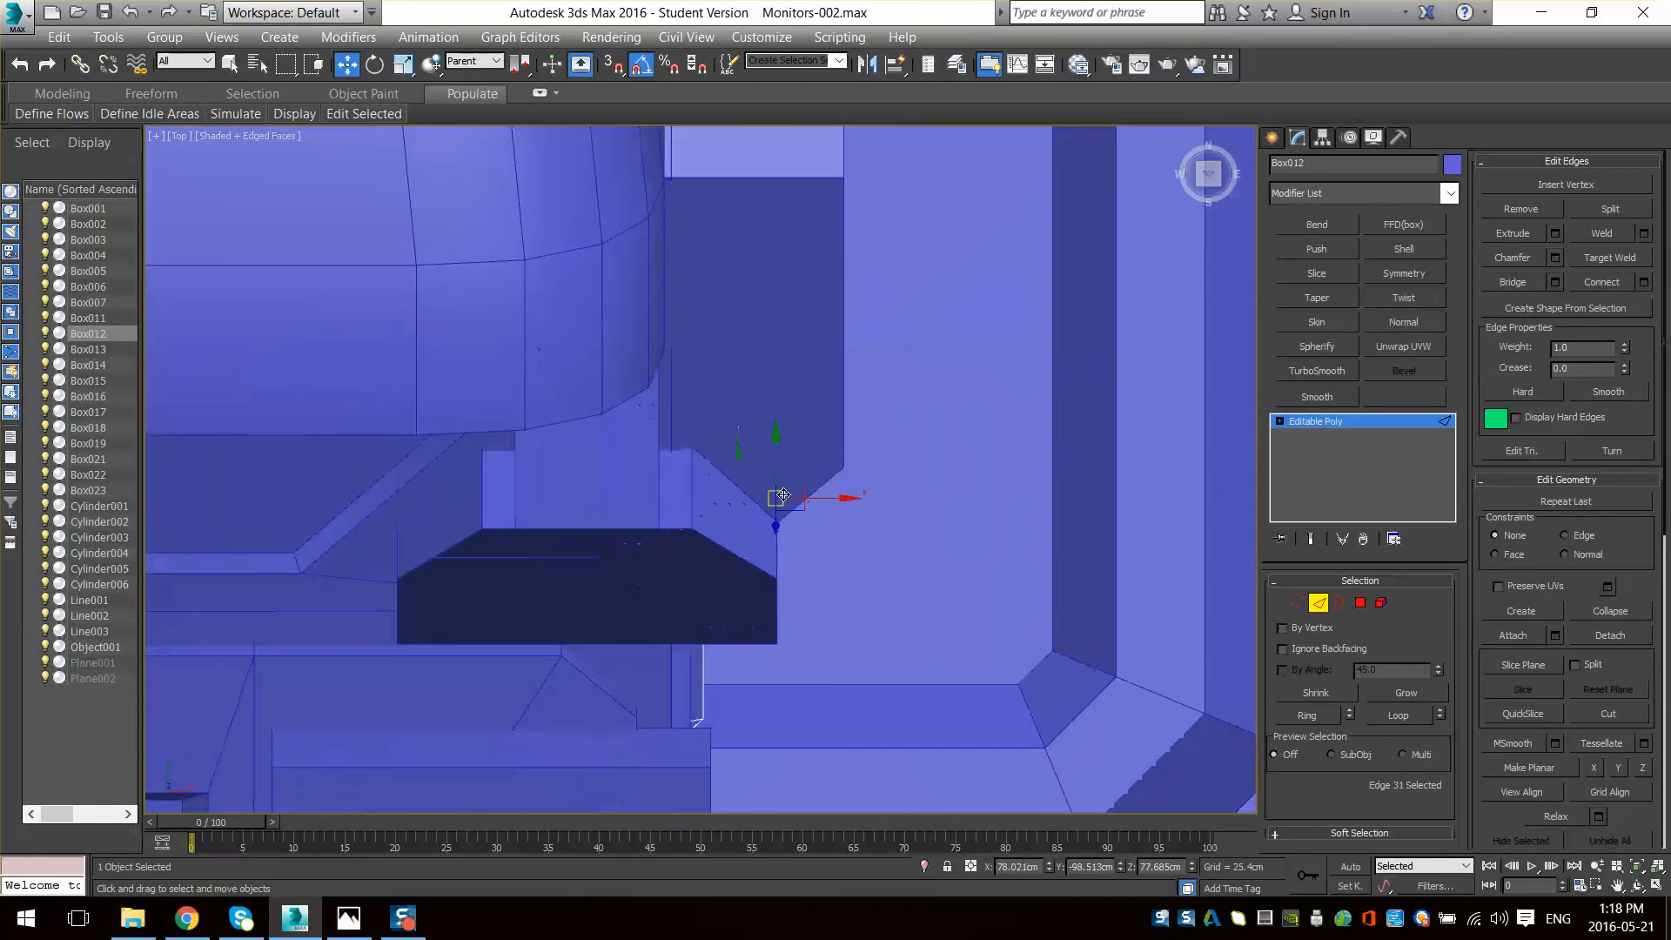
{"action": "key", "text": "F3"}
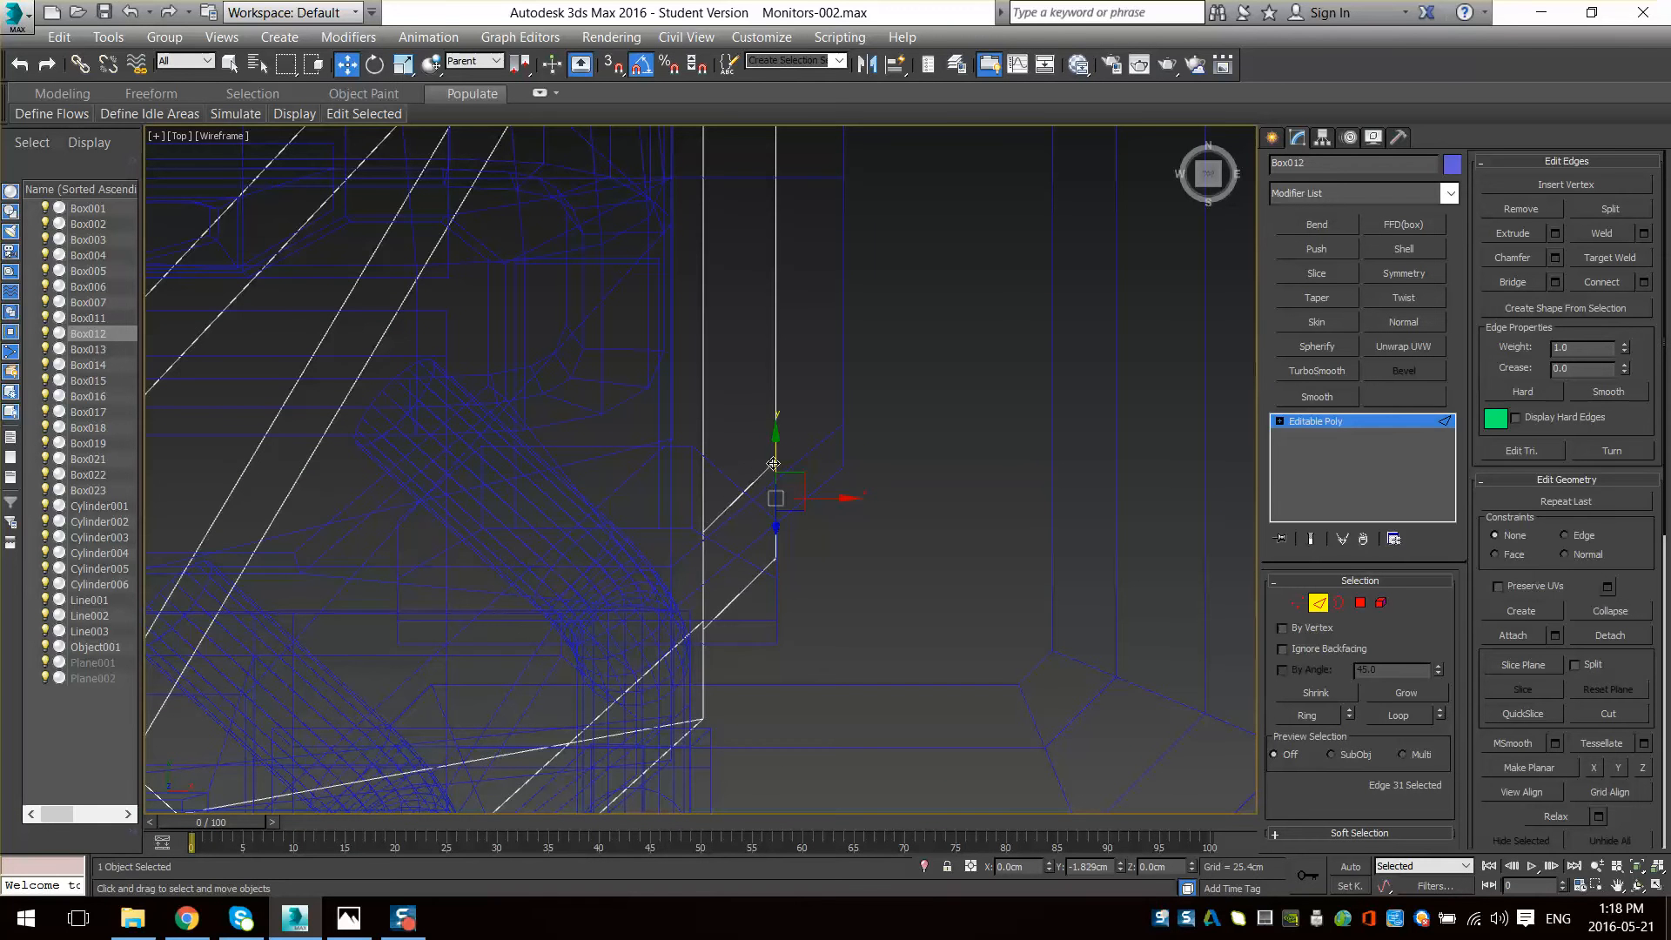
{"action": "key", "text": "F3"}
{"action": "mouse_move", "coordinate": [842, 571]}
{"action": "middle_mouse_down", "text": "alt"}
{"action": "mouse_move", "coordinate": [834, 605]}
{"action": "mouse_move", "coordinate": [754, 468]}
{"action": "mouse_move", "coordinate": [841, 484]}
{"action": "mouse_move", "coordinate": [936, 557]}
{"action": "mouse_move", "coordinate": [897, 624]}
{"action": "mouse_move", "coordinate": [862, 610]}
{"action": "mouse_move", "coordinate": [753, 646]}
{"action": "mouse_move", "coordinate": [809, 583]}
{"action": "mouse_move", "coordinate": [783, 548]}
{"action": "mouse_move", "coordinate": [879, 614]}
{"action": "middle_mouse_up", "text": "alt"}
{"action": "left_click", "coordinate": [1318, 603]}
{"action": "key", "text": "F4"}
- Clone one bent tube element of Line003 as a separate object beside the panel's outer end and leave element editing
{"action": "scroll", "coordinate": [896, 623], "scroll_direction": "down", "scroll_amount": 3}
{"action": "scroll", "coordinate": [879, 614], "scroll_direction": "up", "scroll_amount": 2}
{"action": "middle_click_drag", "start_coordinate": [889, 514], "coordinate": [623, 425], "text": "alt"}
{"action": "scroll", "coordinate": [932, 571], "scroll_direction": "down", "scroll_amount": 3}
{"action": "scroll", "coordinate": [938, 524], "scroll_direction": "up", "scroll_amount": 4}
{"action": "scroll", "coordinate": [937, 524], "scroll_direction": "down", "scroll_amount": 3}
{"action": "scroll", "coordinate": [739, 515], "scroll_direction": "up", "scroll_amount": 3}
{"action": "left_click", "coordinate": [725, 438]}
{"action": "middle_click_drag", "start_coordinate": [725, 438], "coordinate": [707, 535], "text": "alt"}
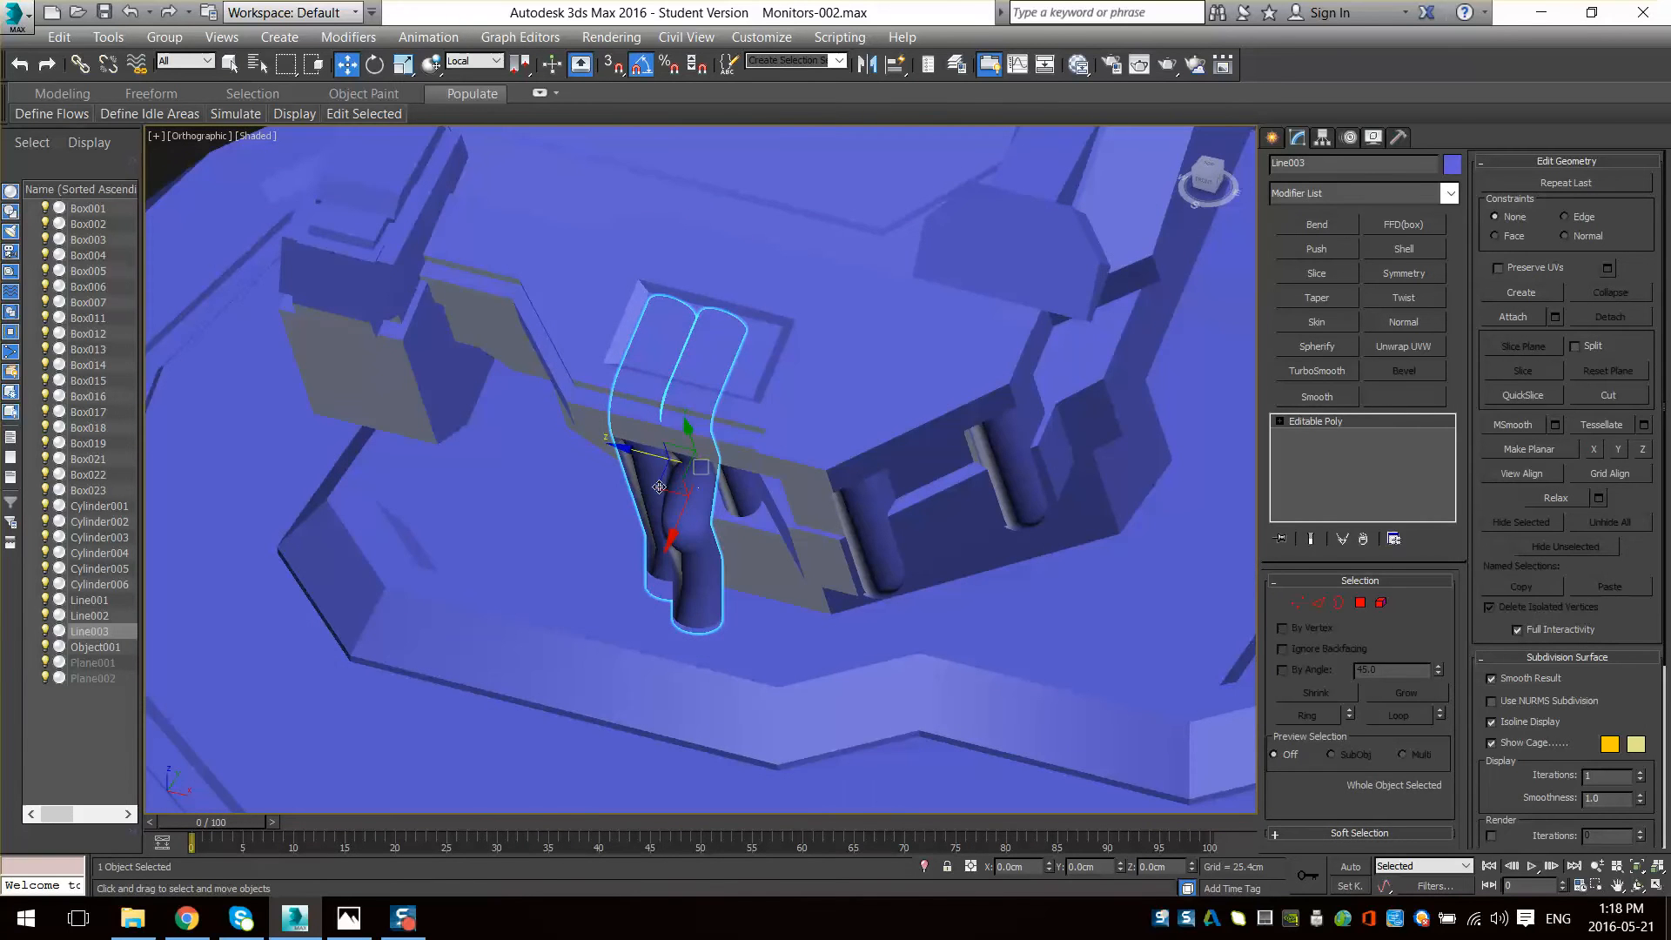
{"action": "left_click", "coordinate": [1381, 601]}
{"action": "left_click", "coordinate": [658, 470]}
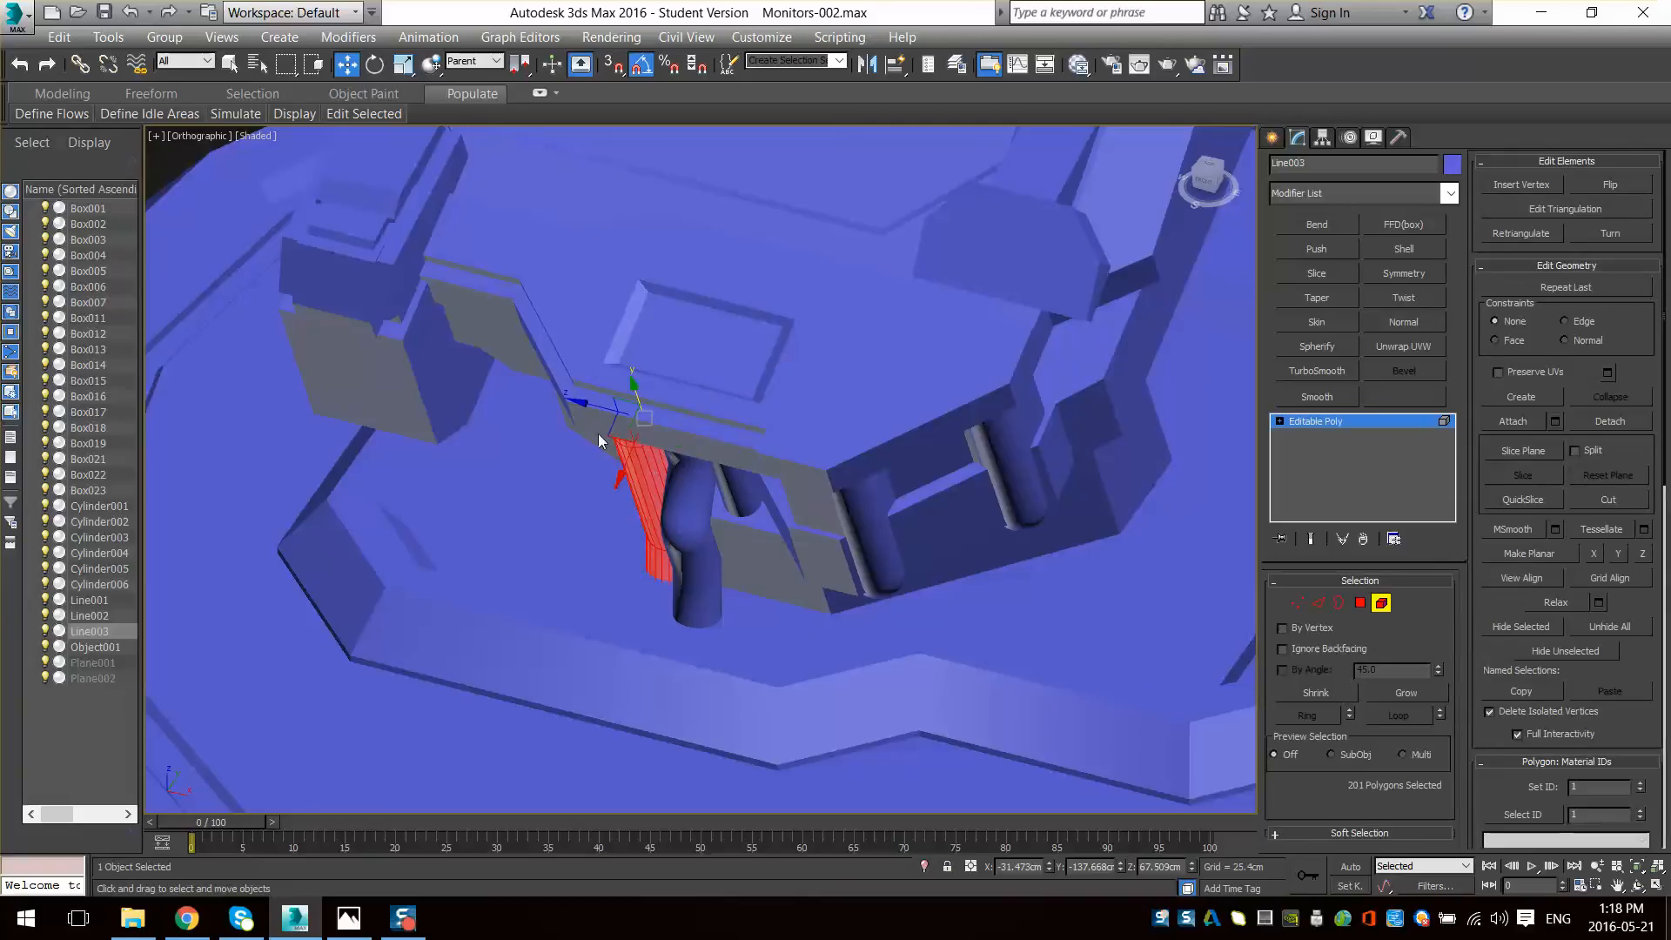
{"action": "left_click_drag", "start_coordinate": [1092, 517], "coordinate": [1086, 508], "text": "shift"}
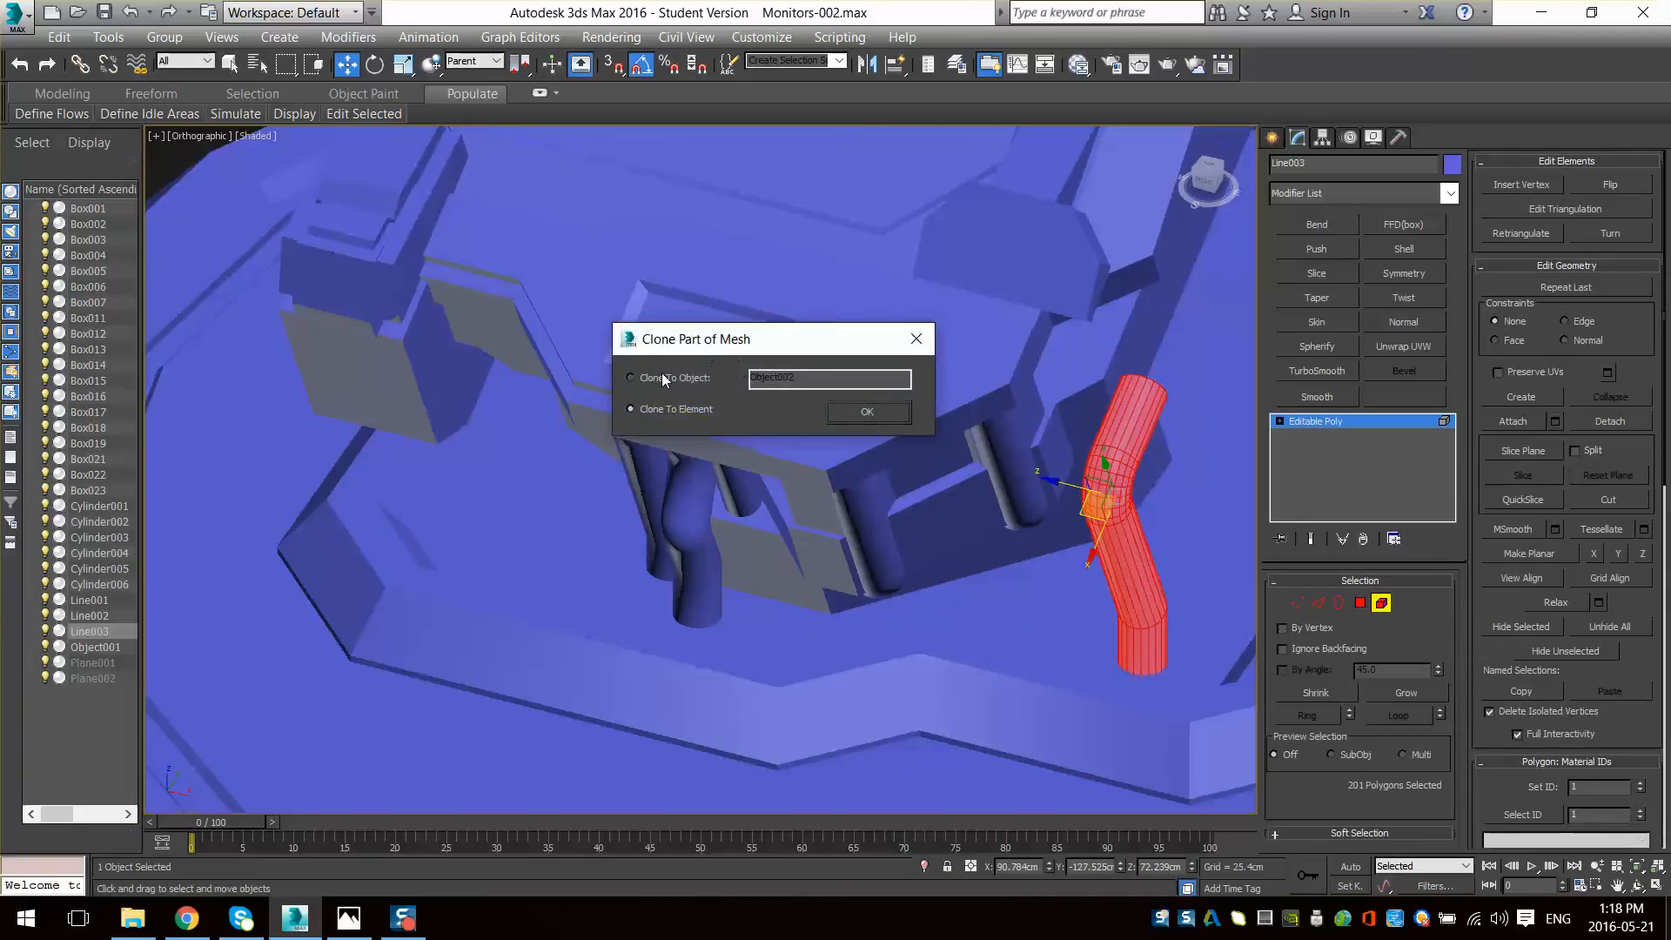
{"action": "left_click", "coordinate": [875, 418]}
{"action": "left_click", "coordinate": [1380, 602]}
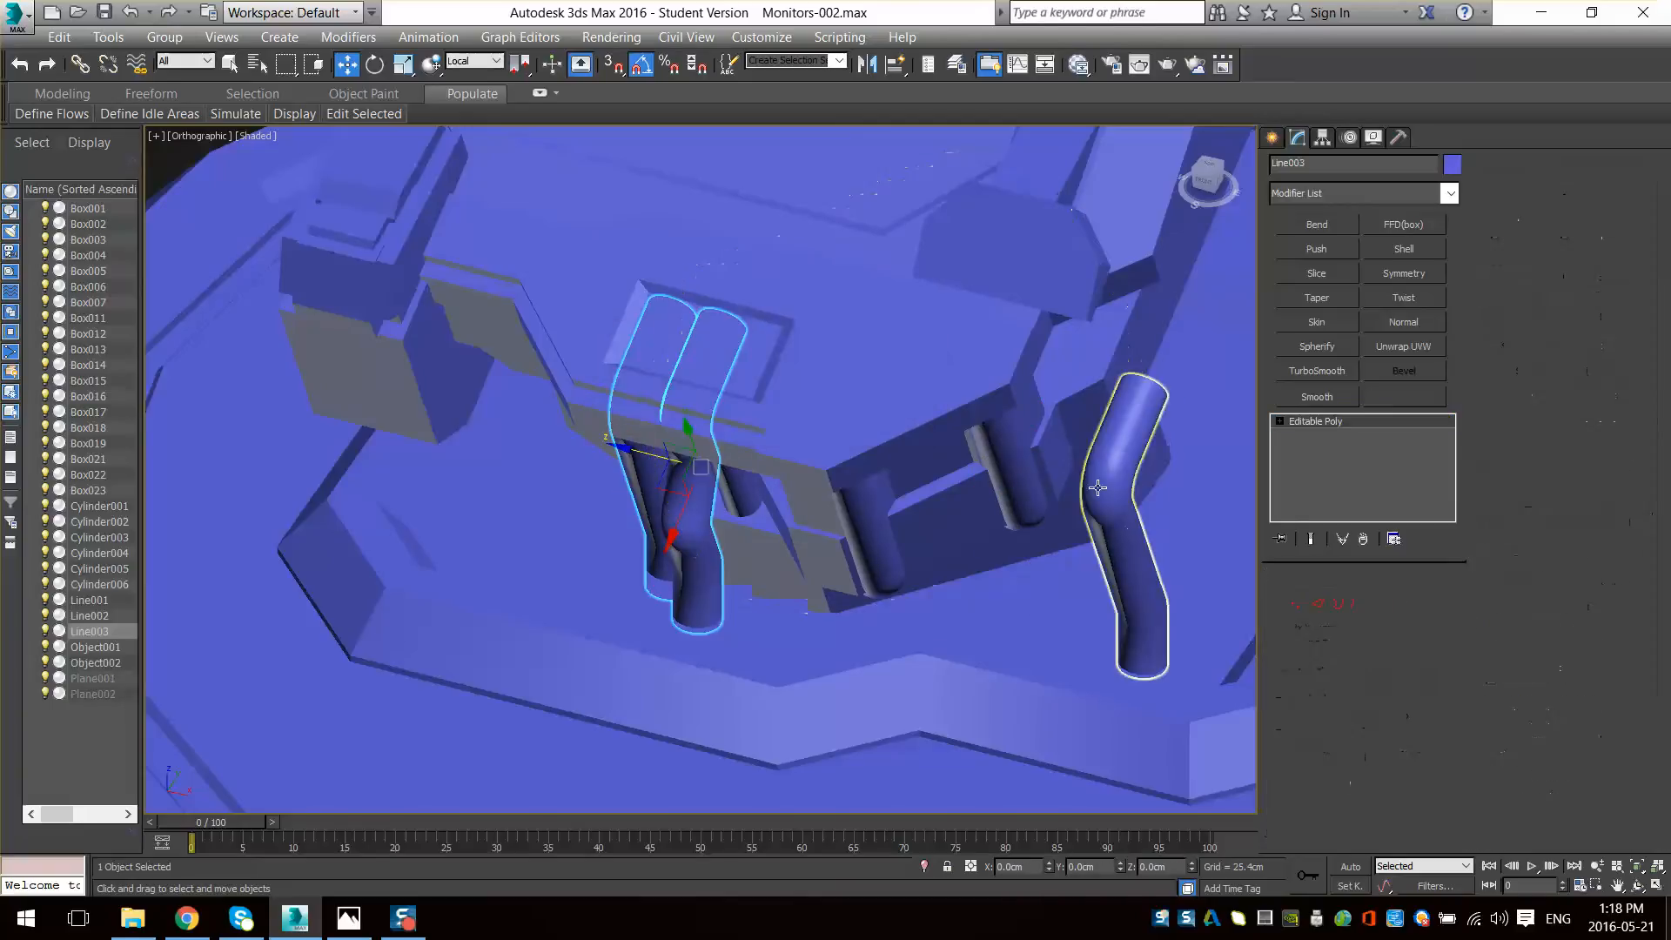
- Center the detached bent tube's pivot on the object and convert the tube to Editable Poly
{"action": "left_click", "coordinate": [1130, 509]}
{"action": "left_click", "coordinate": [1322, 137]}
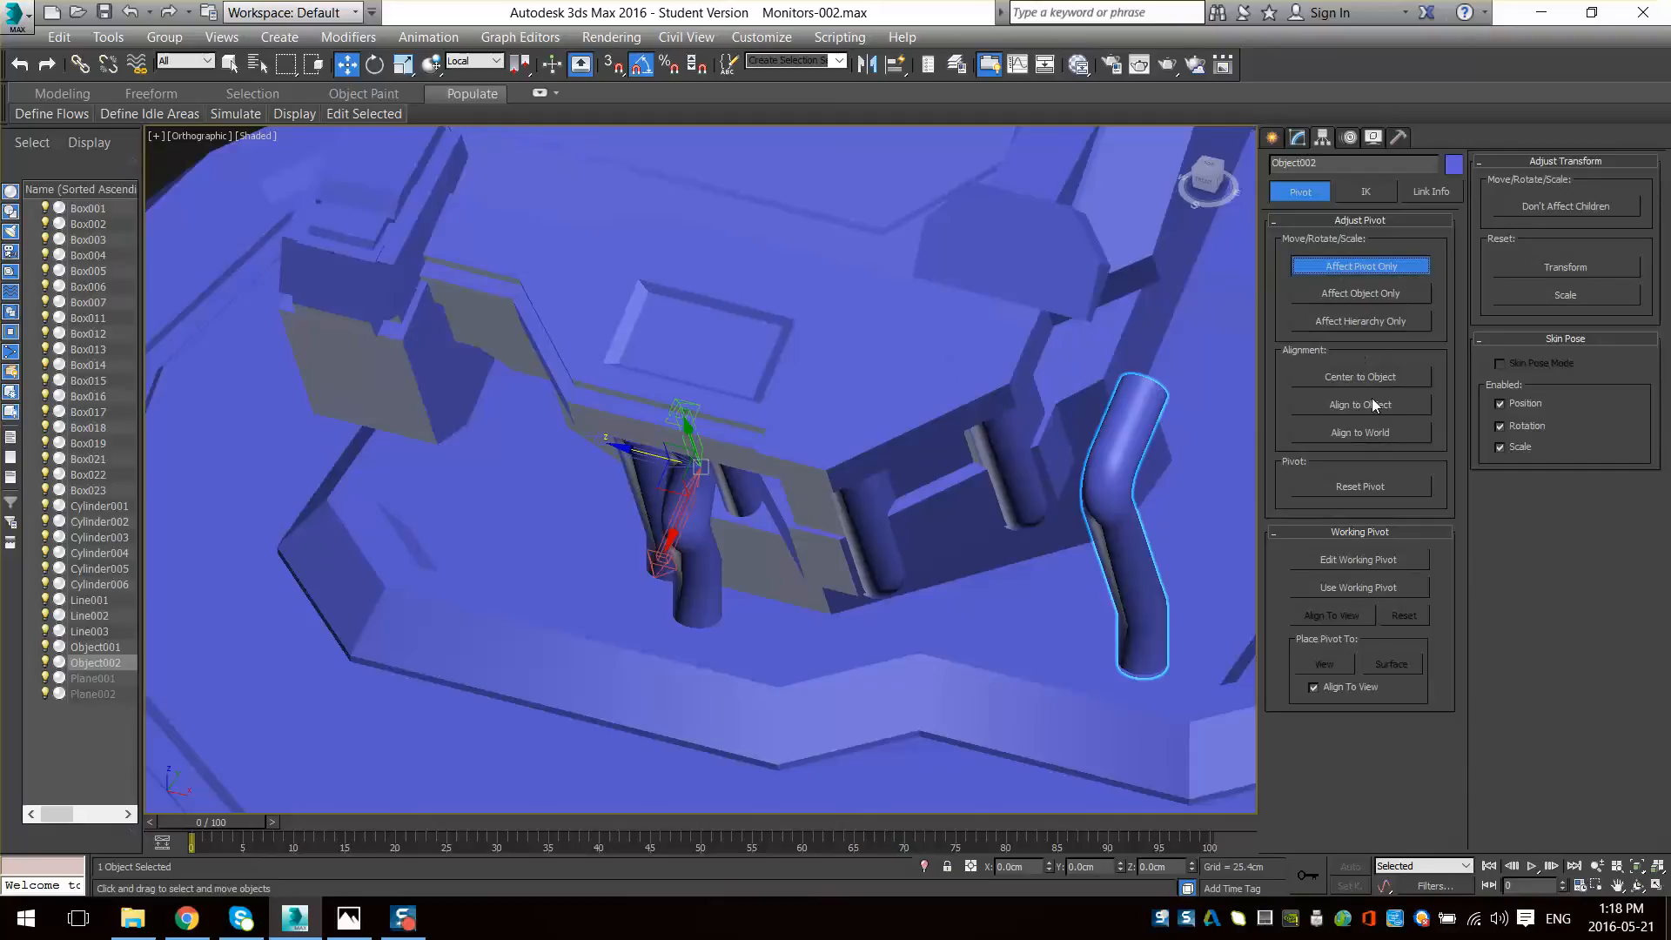
{"action": "middle_click_drag", "start_coordinate": [1184, 522], "coordinate": [1013, 539]}
{"action": "right_click", "coordinate": [1027, 364]}
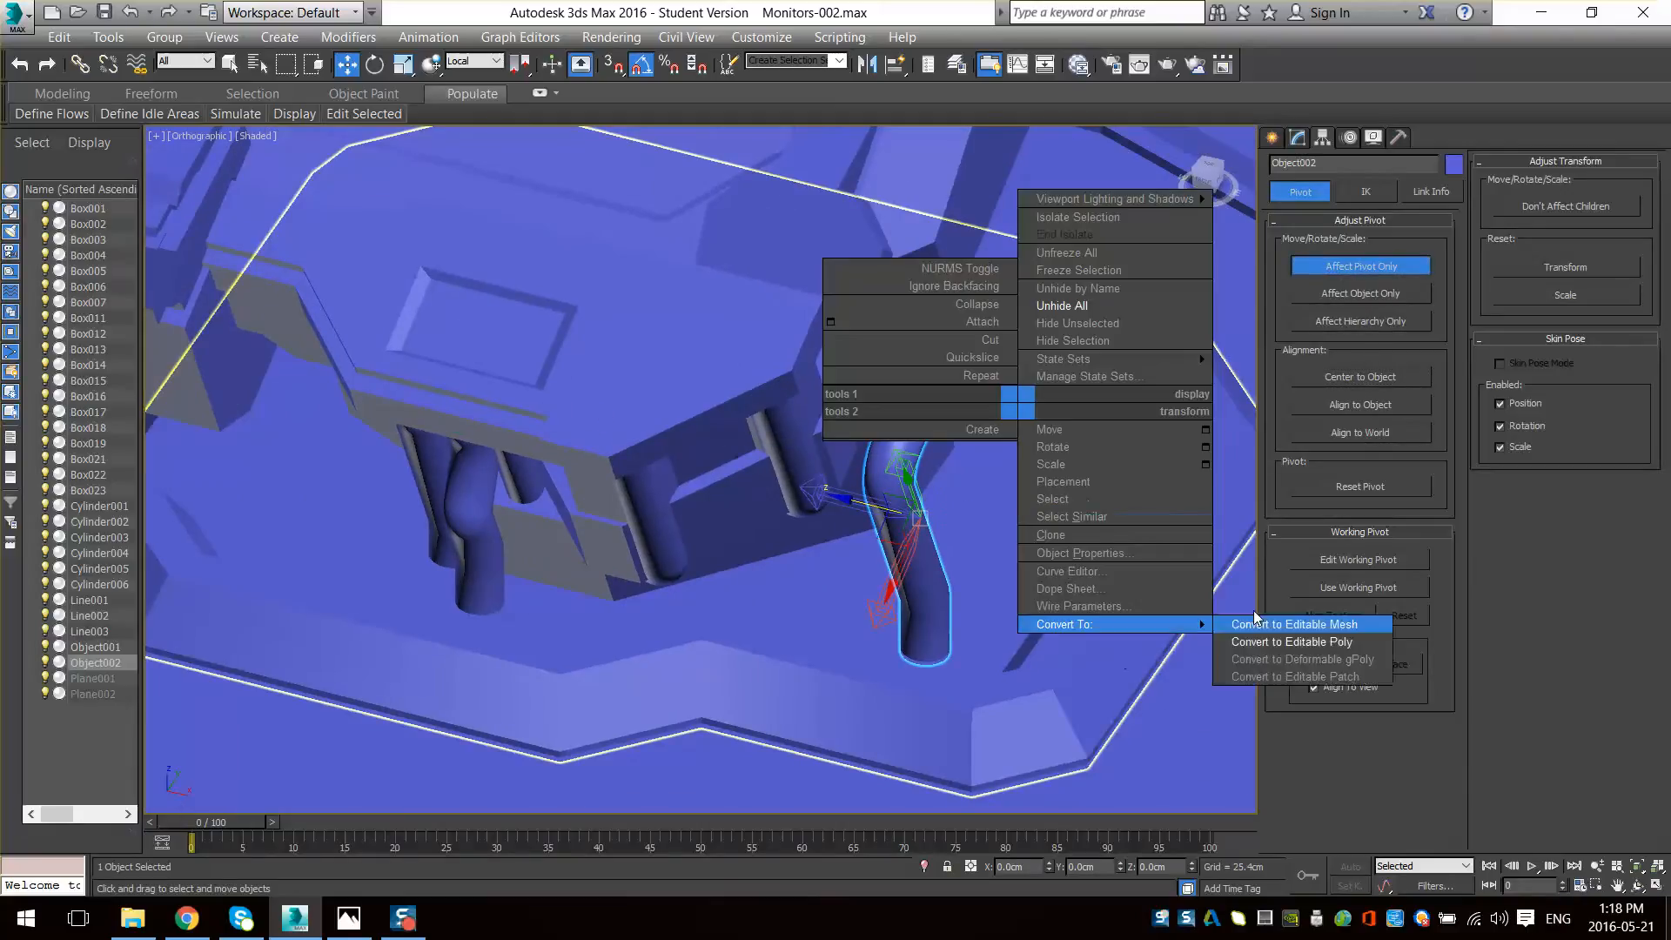
{"action": "left_click", "coordinate": [1271, 640]}
- Rotate the detached bent tube 90 degrees about Z so its upper bend points toward the panel
{"action": "key", "text": "e"}
{"action": "middle_click_drag", "start_coordinate": [996, 551], "coordinate": [887, 542], "text": "alt"}
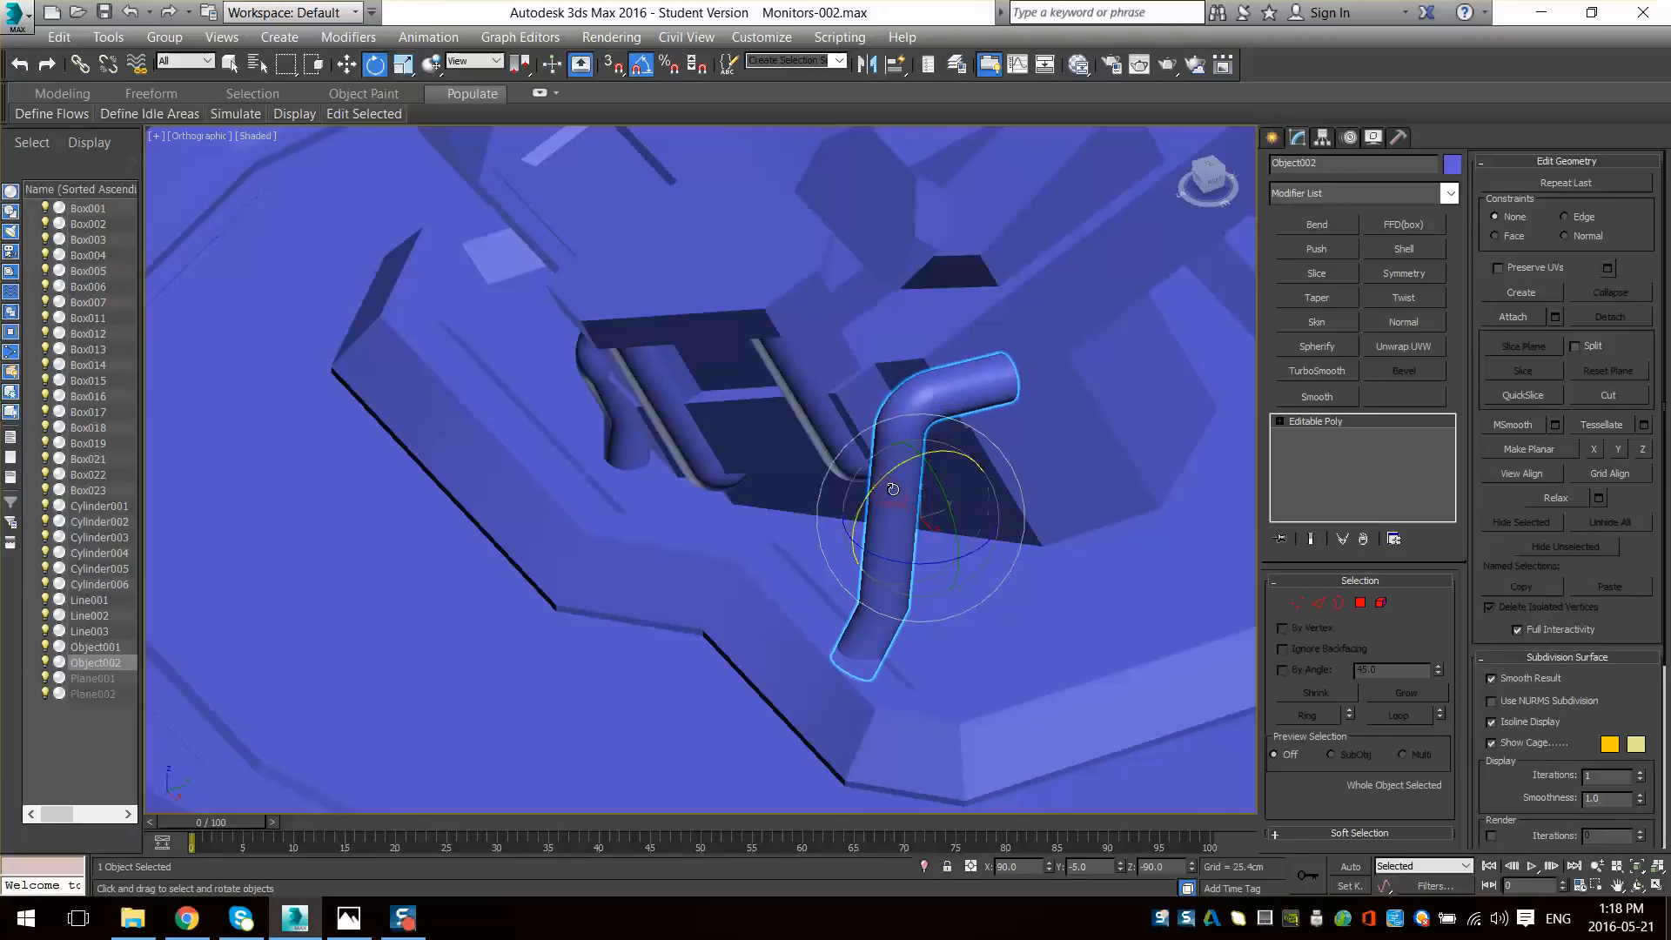
{"action": "middle_click_drag", "start_coordinate": [893, 489], "coordinate": [931, 550], "text": "alt"}
{"action": "left_click_drag", "start_coordinate": [948, 567], "coordinate": [999, 562]}
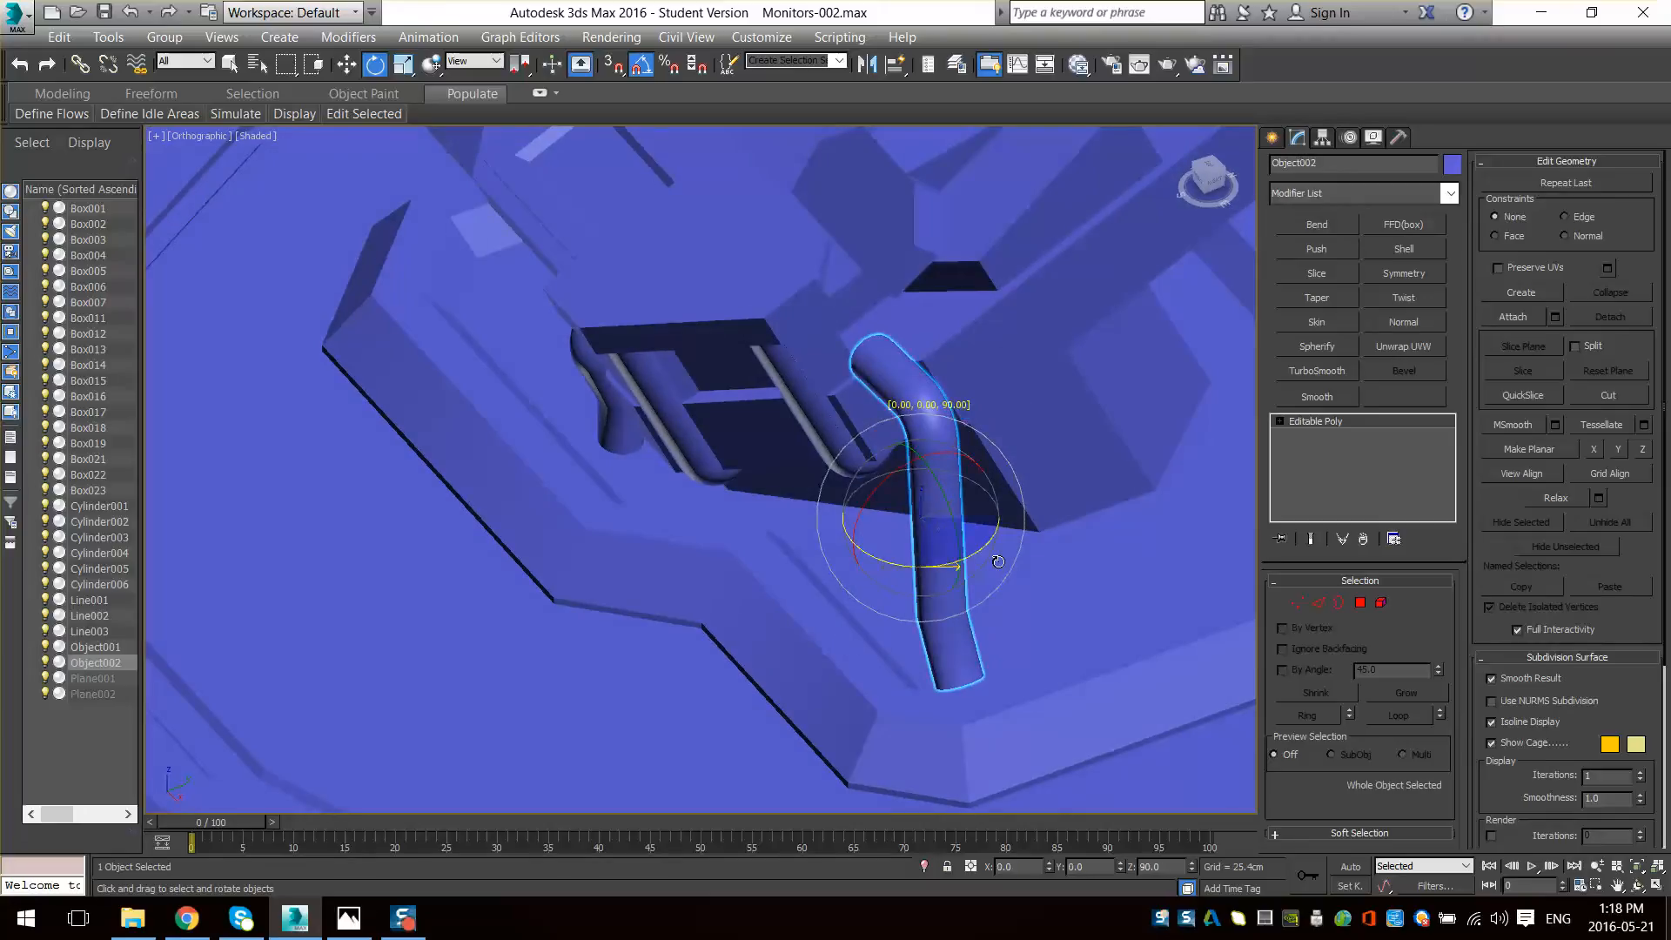
{"action": "mouse_move", "coordinate": [998, 562]}
{"action": "middle_mouse_down", "text": "alt"}
{"action": "mouse_move", "coordinate": [1033, 541]}
{"action": "mouse_move", "coordinate": [995, 468]}
{"action": "mouse_move", "coordinate": [930, 531]}
{"action": "mouse_move", "coordinate": [920, 490]}
{"action": "mouse_move", "coordinate": [1055, 451]}
{"action": "mouse_move", "coordinate": [951, 455]}
{"action": "mouse_move", "coordinate": [902, 482]}
{"action": "middle_mouse_up", "text": "alt"}
{"action": "left_click", "coordinate": [996, 470]}
{"action": "left_click", "coordinate": [994, 470]}
- In the left view, tilt the bent tube 25 degrees to follow the slope of the panel
{"action": "key", "text": "w"}
{"action": "key", "text": "F4"}
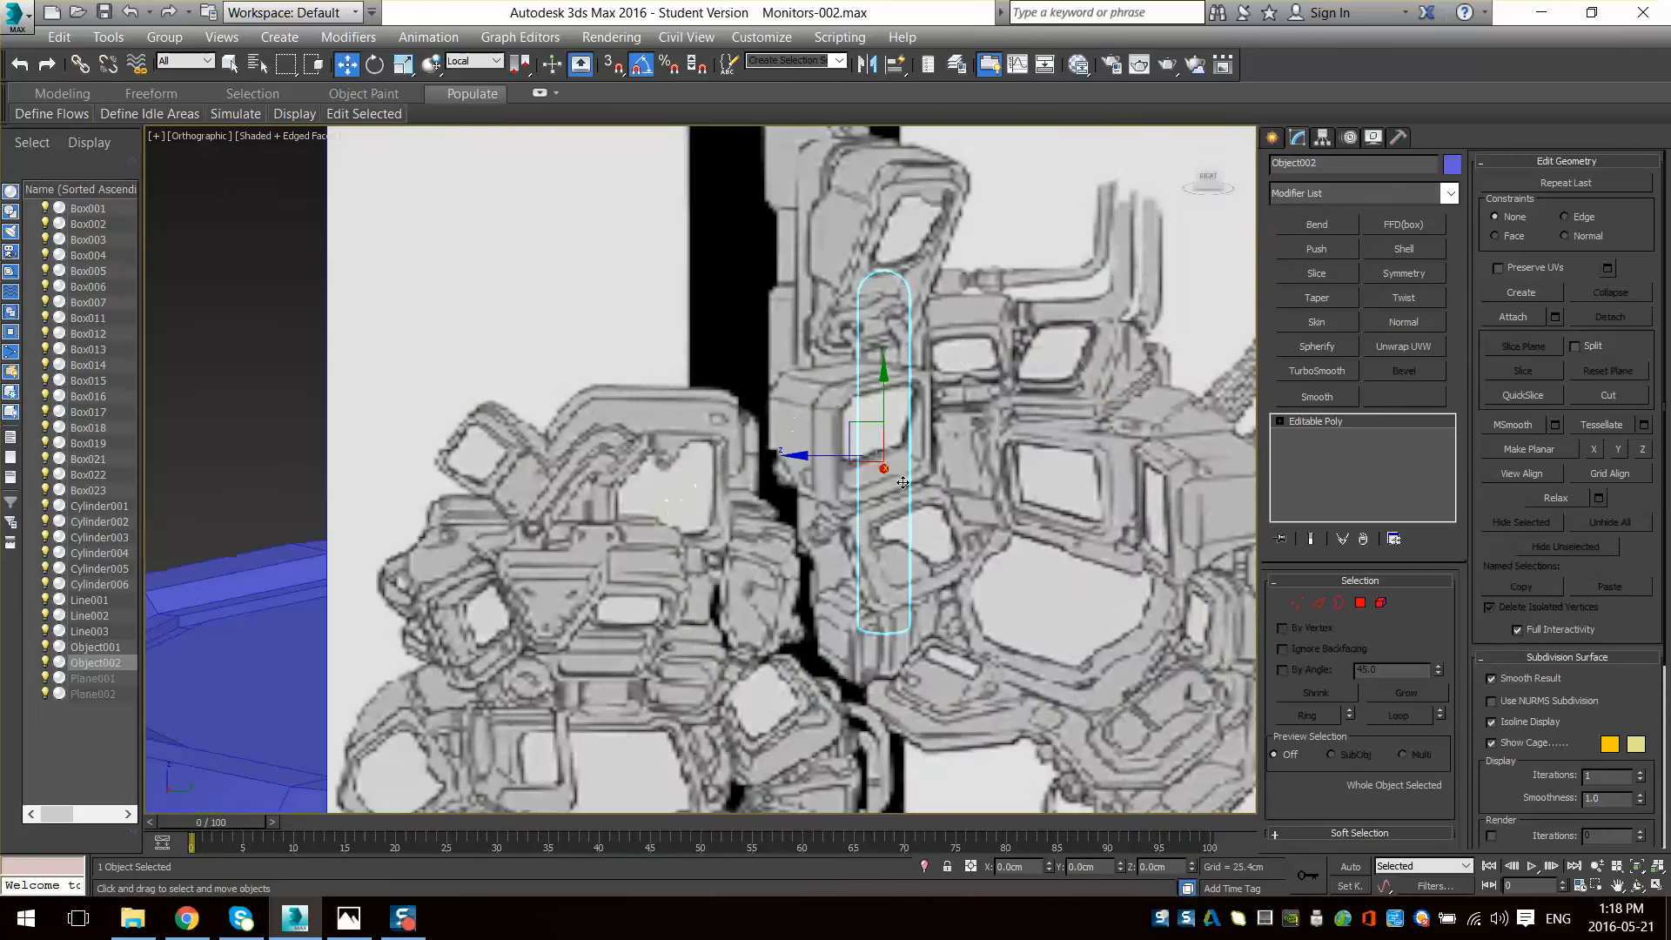
{"action": "key", "text": "p"}
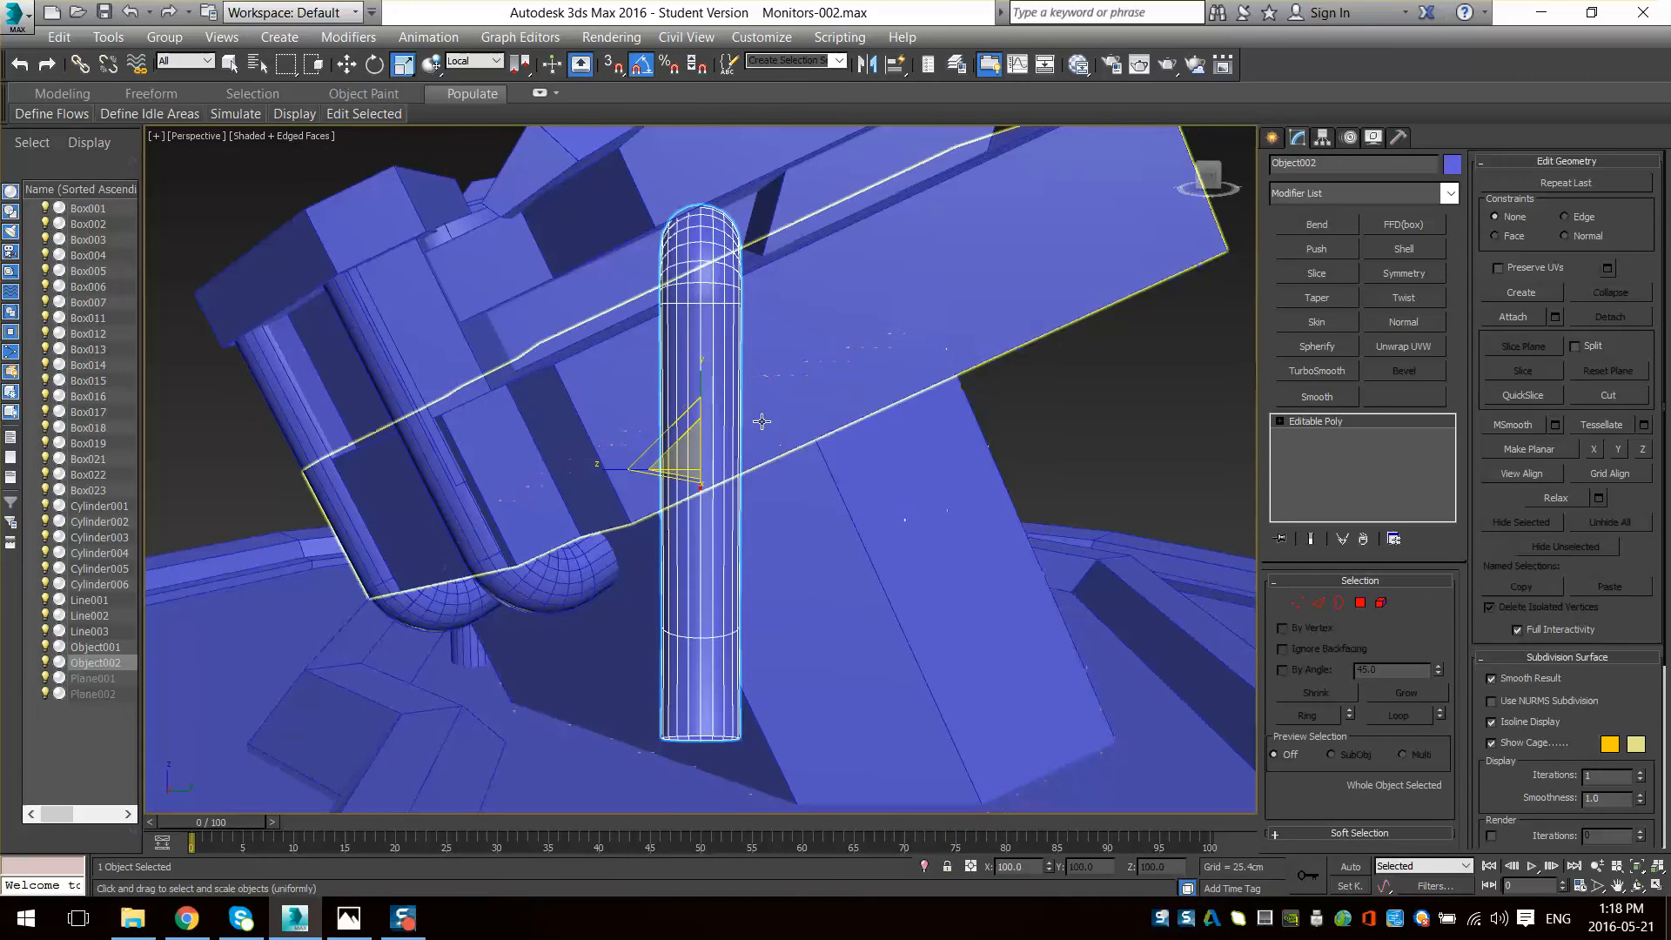
{"action": "key", "text": "l"}
{"action": "key", "text": "F3"}
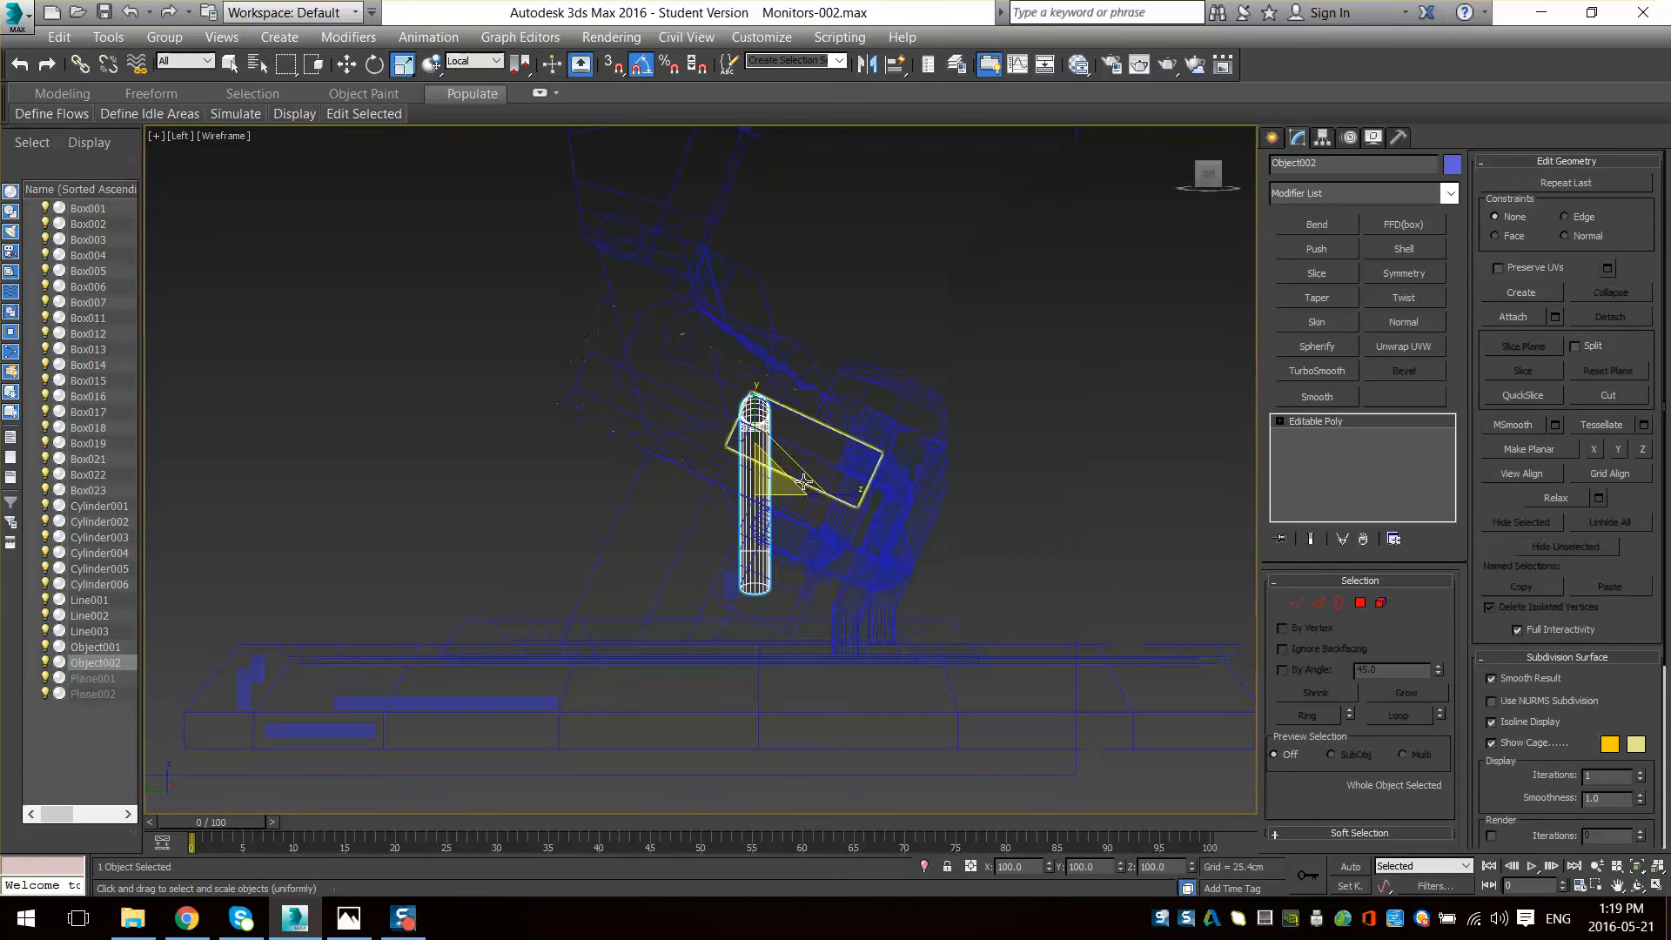
{"action": "key", "text": "e"}
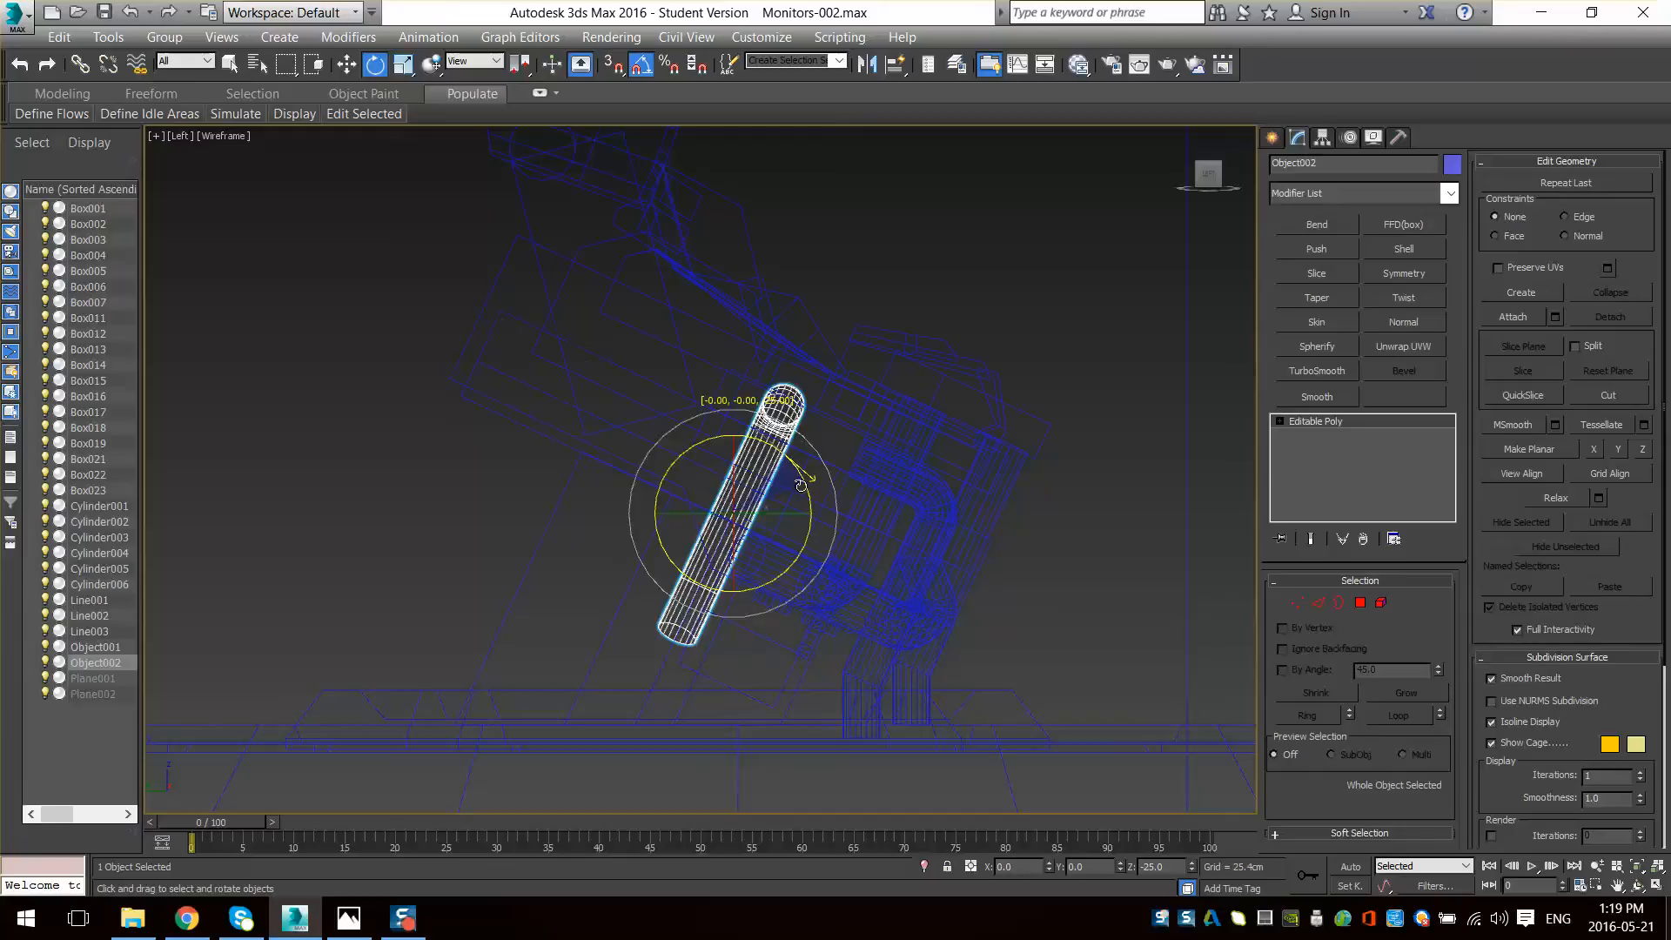
{"action": "key", "text": "F3"}
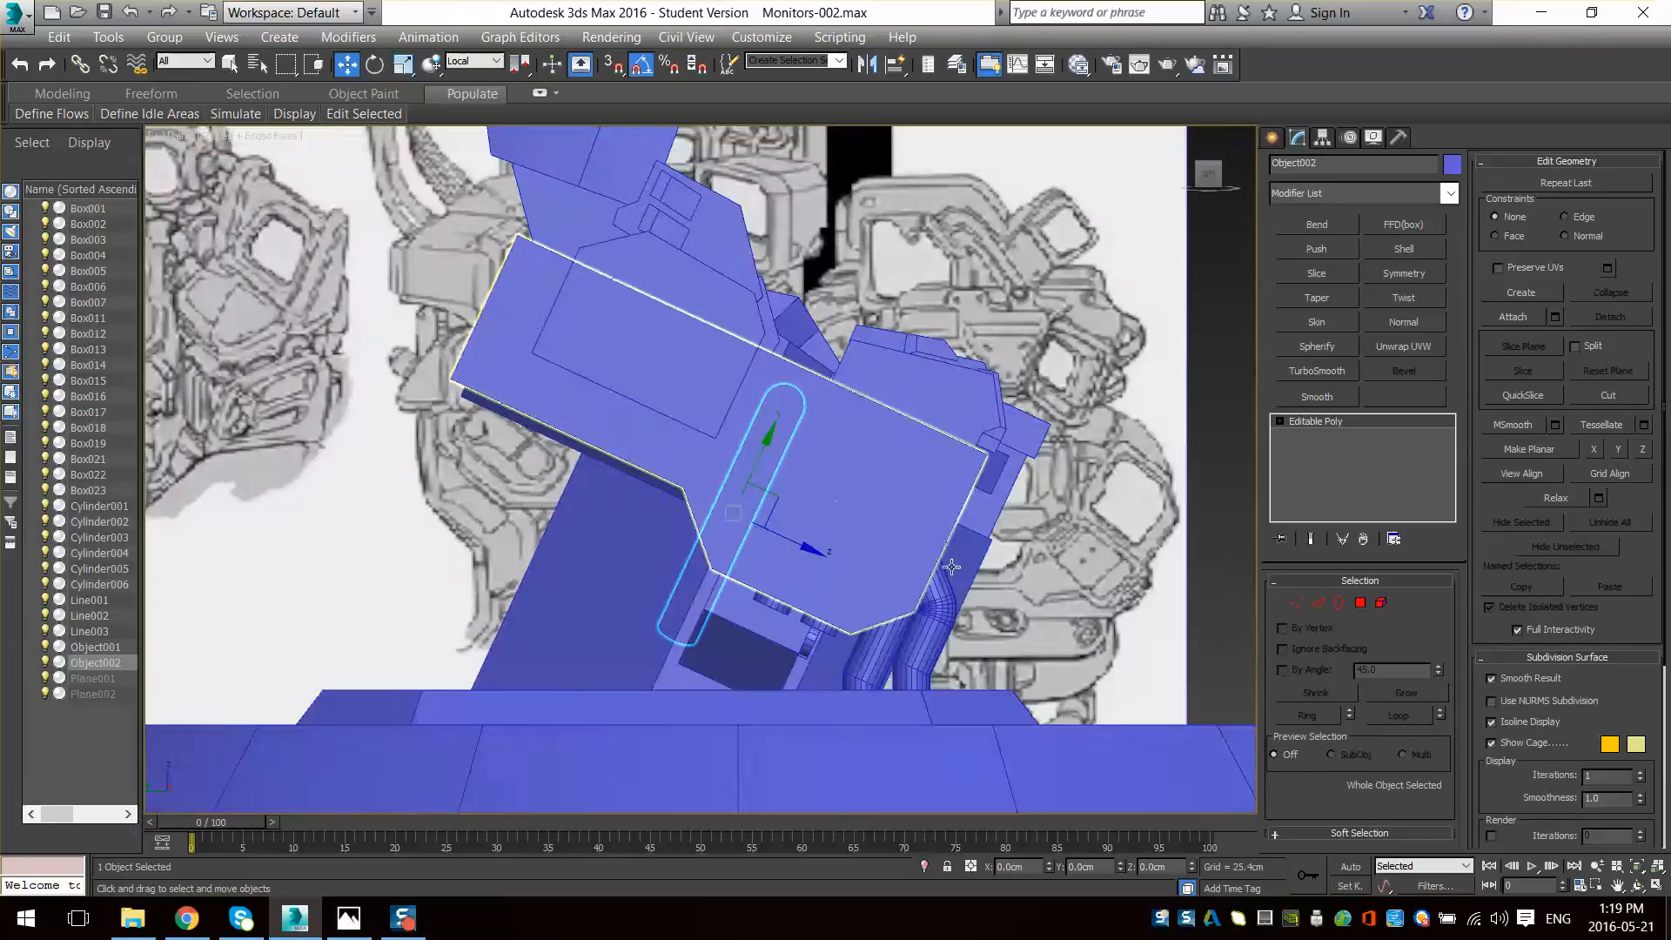
- Scale the bent tube uniformly and reposition it beside the panel's outer end
{"action": "mouse_move", "coordinate": [745, 493]}
{"action": "middle_mouse_down", "text": "alt"}
{"action": "mouse_move", "coordinate": [652, 534]}
{"action": "mouse_move", "coordinate": [743, 434]}
{"action": "mouse_move", "coordinate": [814, 415]}
{"action": "middle_mouse_up", "text": "alt"}
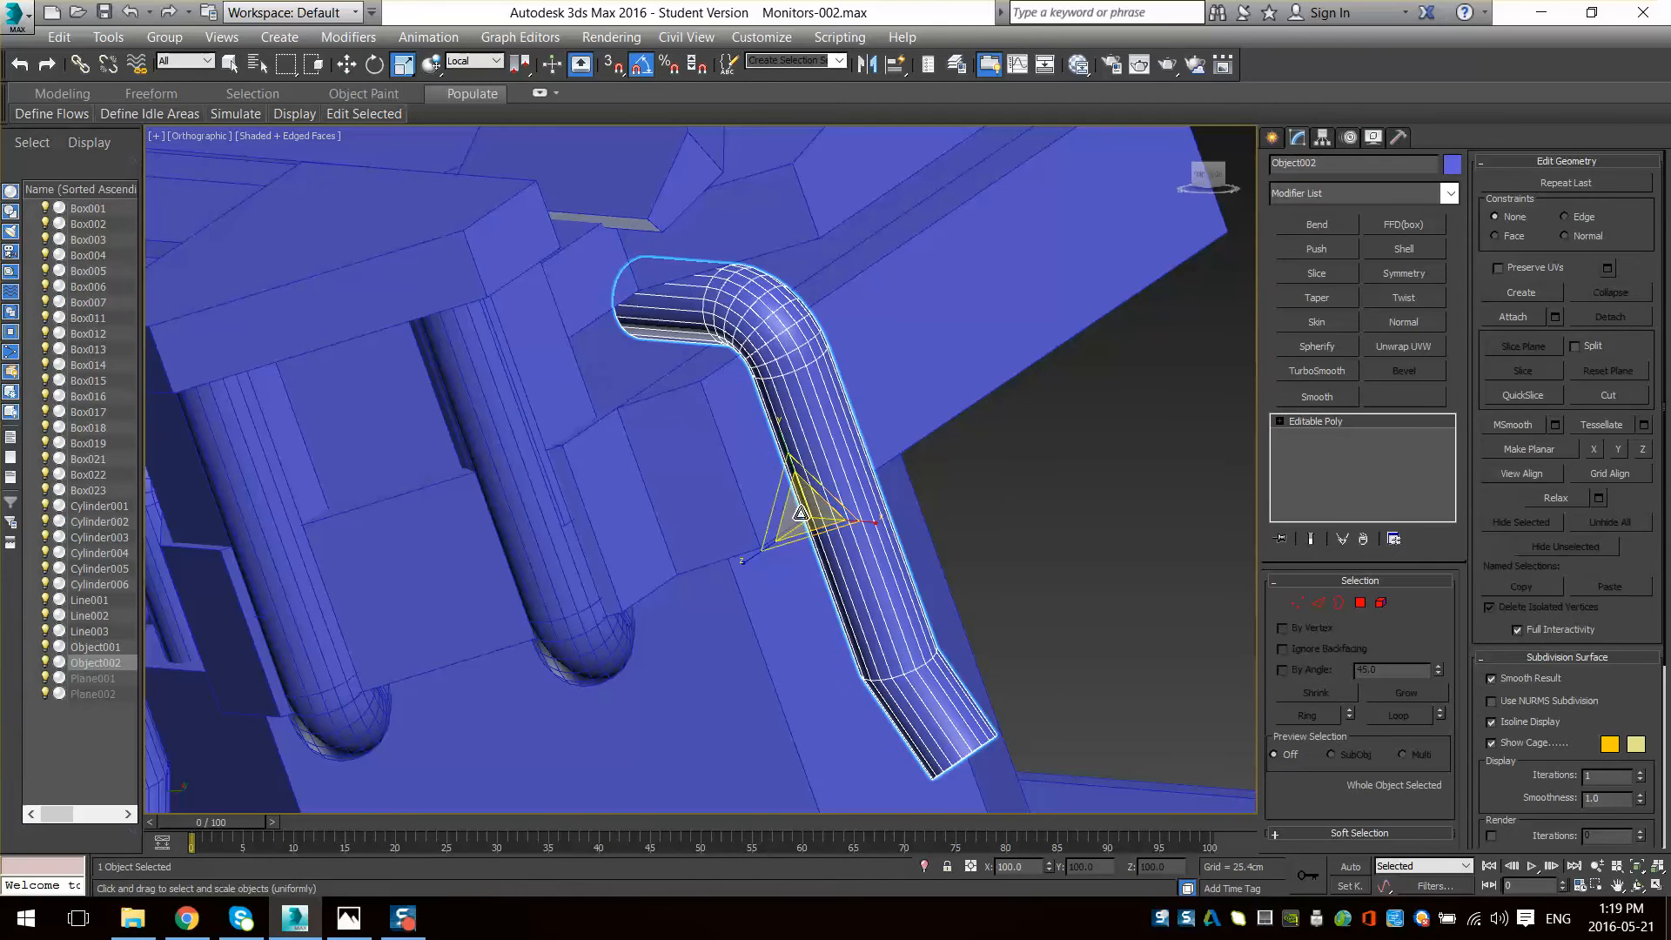
{"action": "left_click_drag", "start_coordinate": [801, 512], "coordinate": [797, 486]}
{"action": "middle_click_drag", "start_coordinate": [787, 453], "coordinate": [783, 501], "text": "alt"}
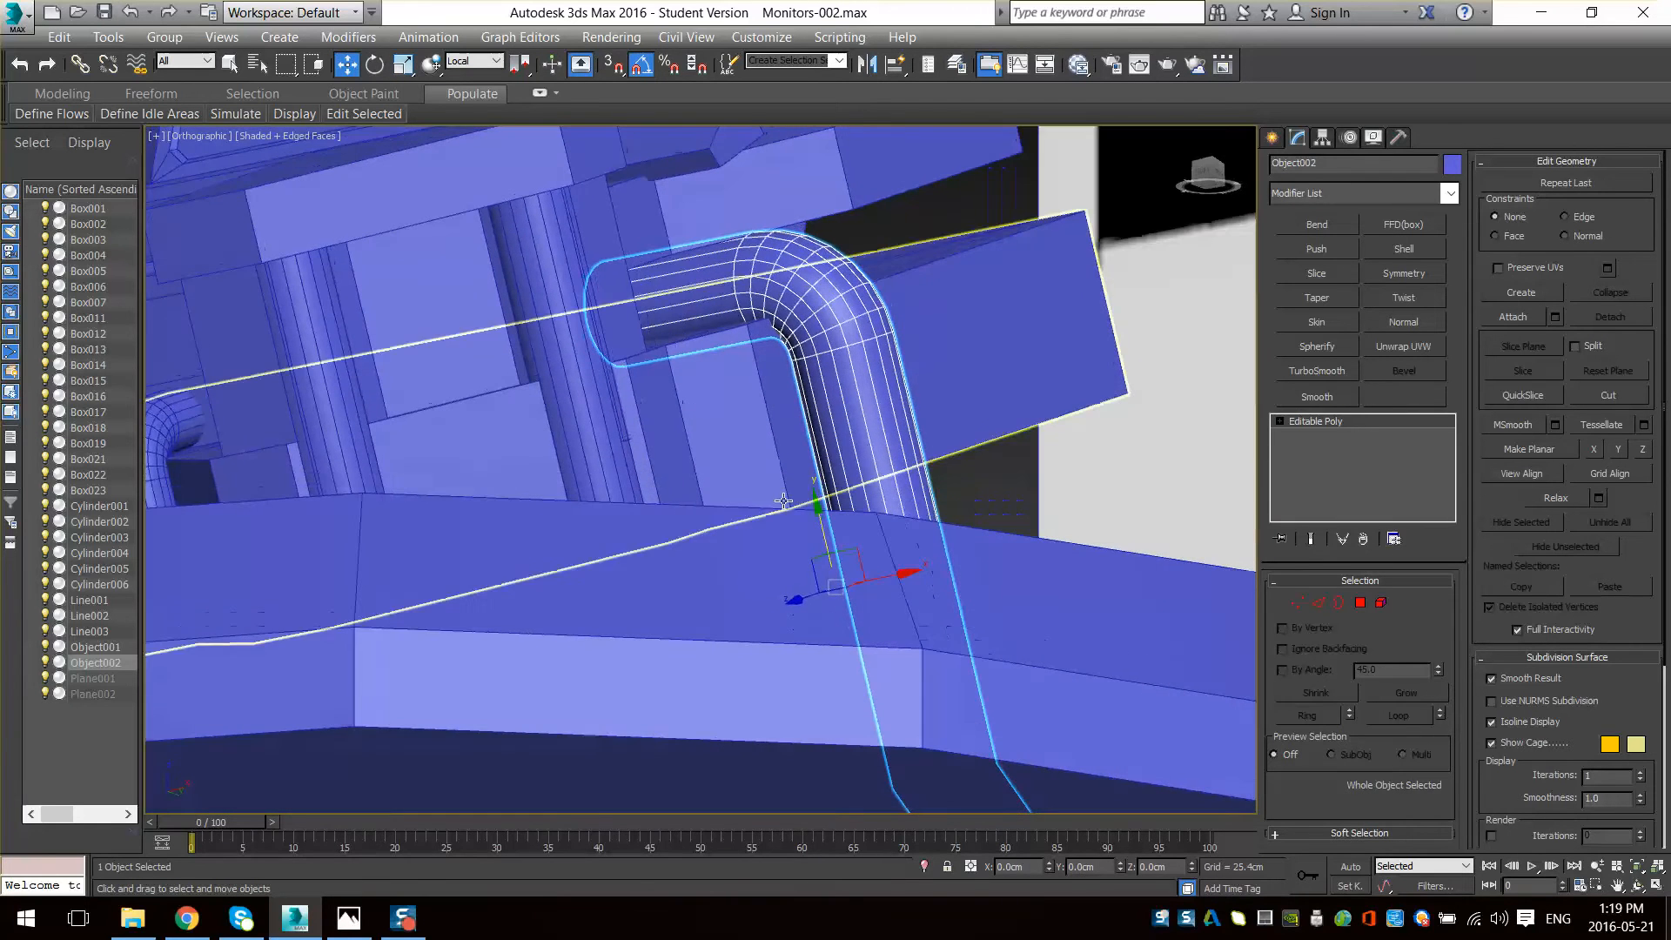
{"action": "middle_click_drag", "start_coordinate": [871, 552], "coordinate": [841, 558], "text": "alt"}
- Adjust the tube's lower vertices, extend its upper end ring about 17.5 cm inward in X into the panel, and leave vertex editing
{"action": "key", "text": "1"}
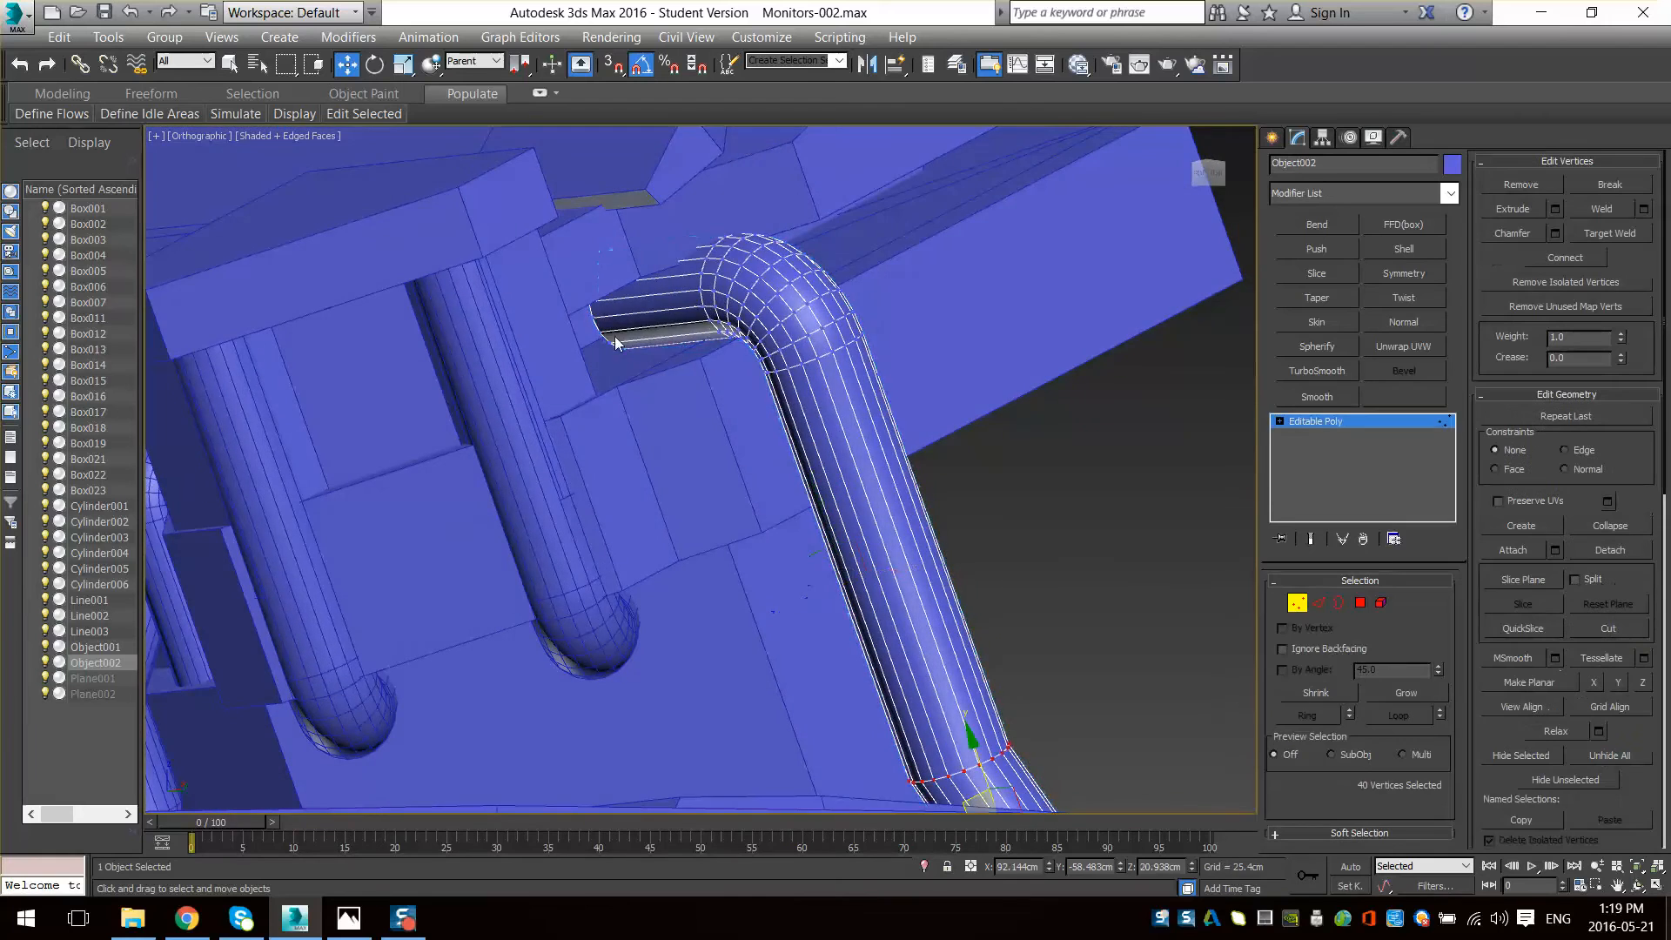
{"action": "key", "text": "F3"}
{"action": "left_click_drag", "start_coordinate": [708, 150], "coordinate": [454, 503]}
{"action": "key", "text": "F3"}
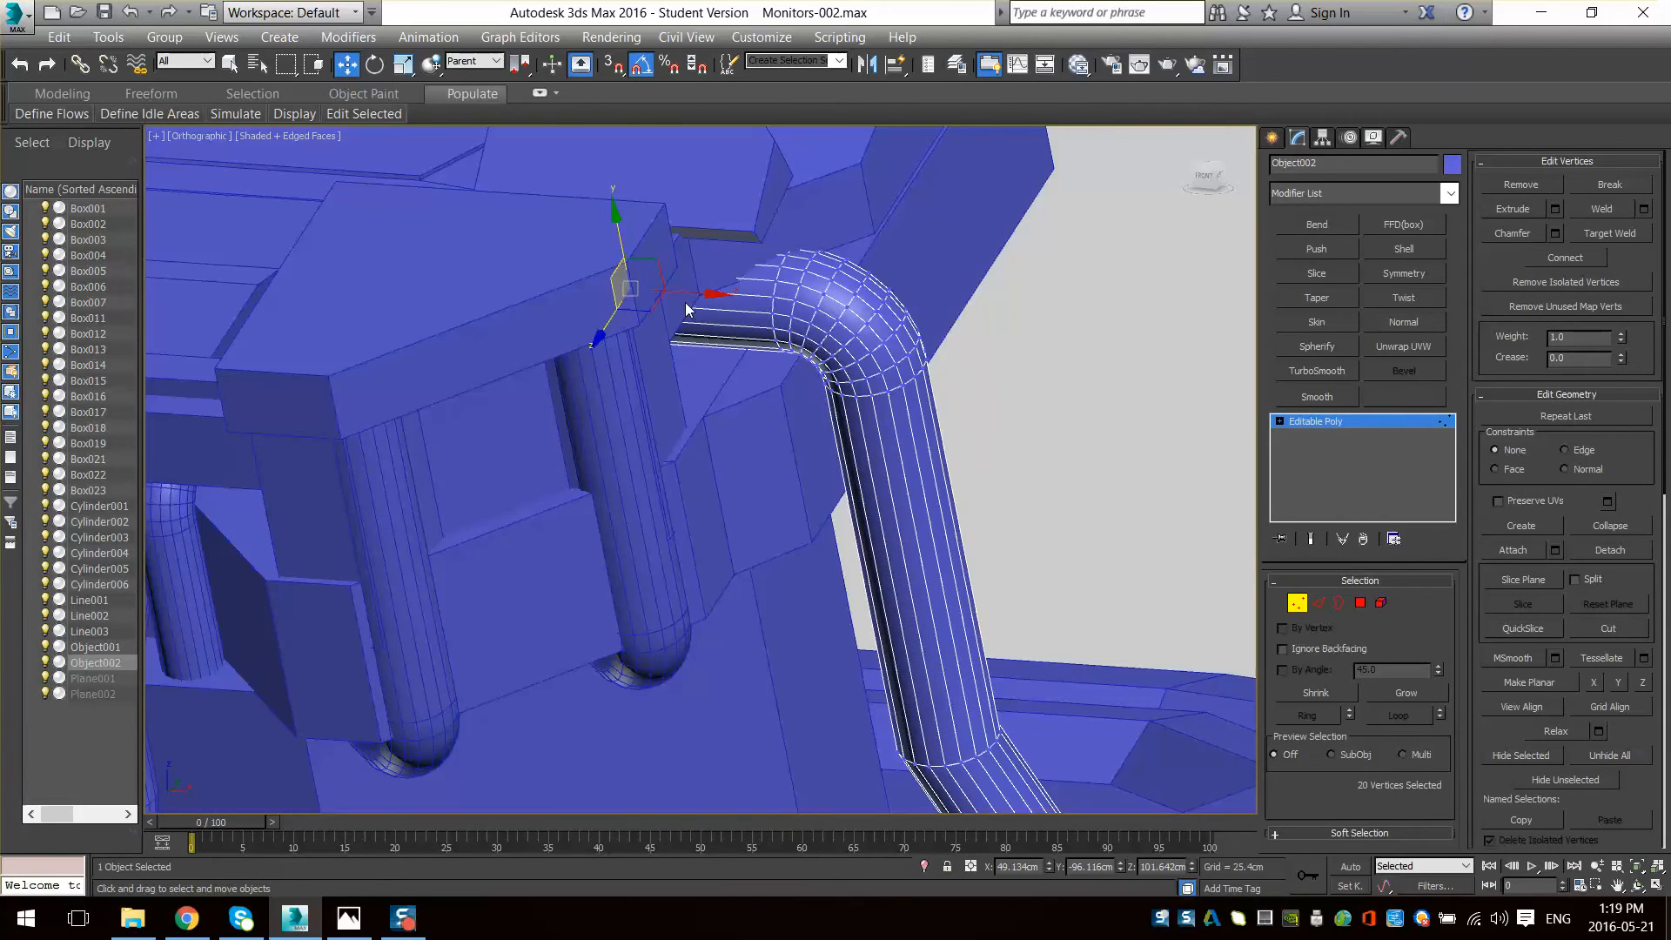
{"action": "middle_click_drag", "start_coordinate": [600, 326], "coordinate": [670, 407], "text": "alt"}
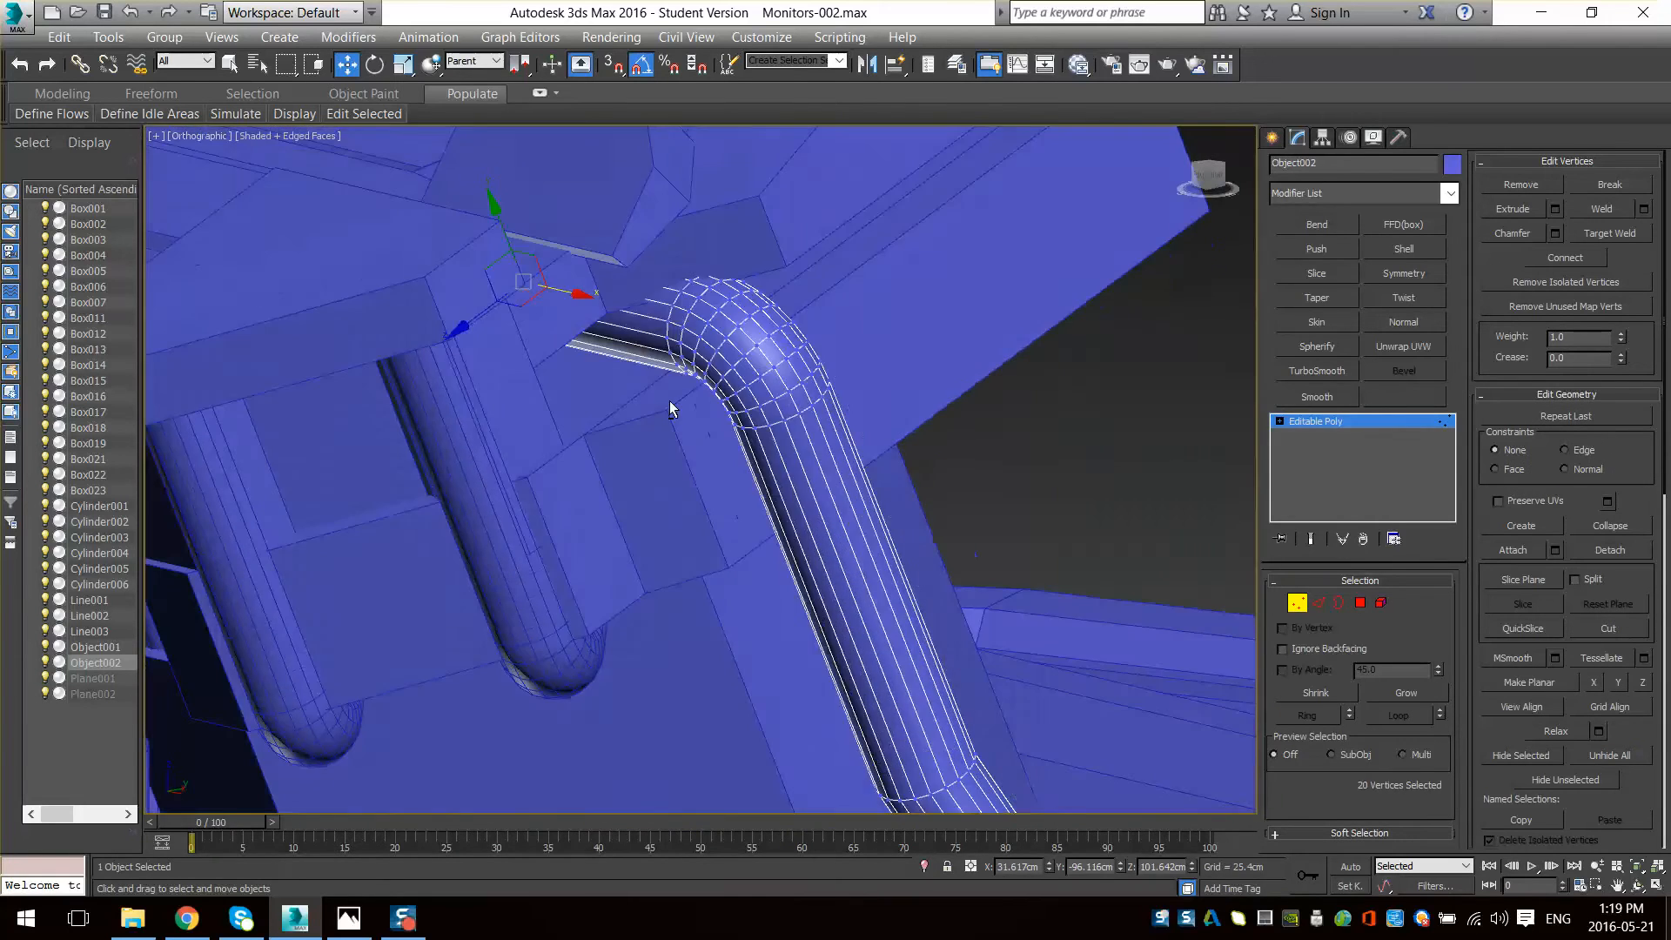
{"action": "left_click", "coordinate": [1298, 604]}
- Delete the end vertices of the tube's lower bent section, keeping only the straight shaft below the upper bend
{"action": "scroll", "coordinate": [936, 609], "scroll_direction": "down", "scroll_amount": 5}
{"action": "scroll", "coordinate": [966, 585], "scroll_direction": "up", "scroll_amount": 3}
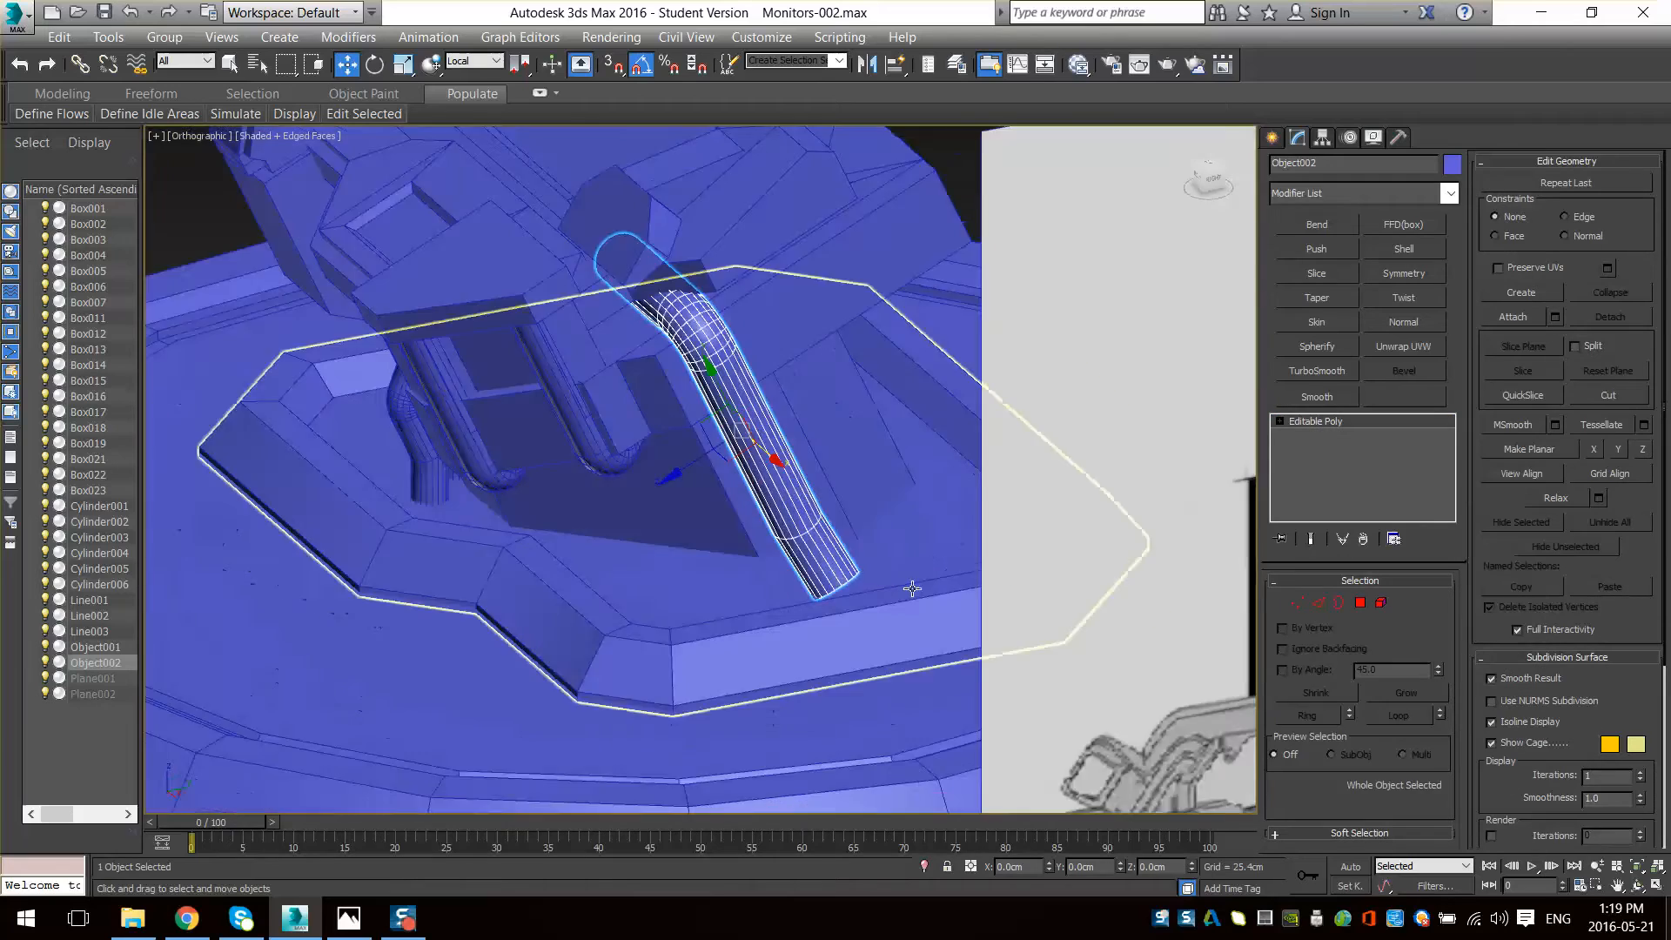
{"action": "middle_click_drag", "start_coordinate": [912, 589], "coordinate": [840, 554], "text": "alt"}
{"action": "scroll", "coordinate": [864, 613], "scroll_direction": "down", "scroll_amount": 4}
{"action": "scroll", "coordinate": [899, 589], "scroll_direction": "up", "scroll_amount": 4}
{"action": "left_click", "coordinate": [1297, 610]}
{"action": "key", "text": "F3"}
{"action": "left_click_drag", "start_coordinate": [850, 552], "coordinate": [737, 655]}
{"action": "key", "text": "Delete"}
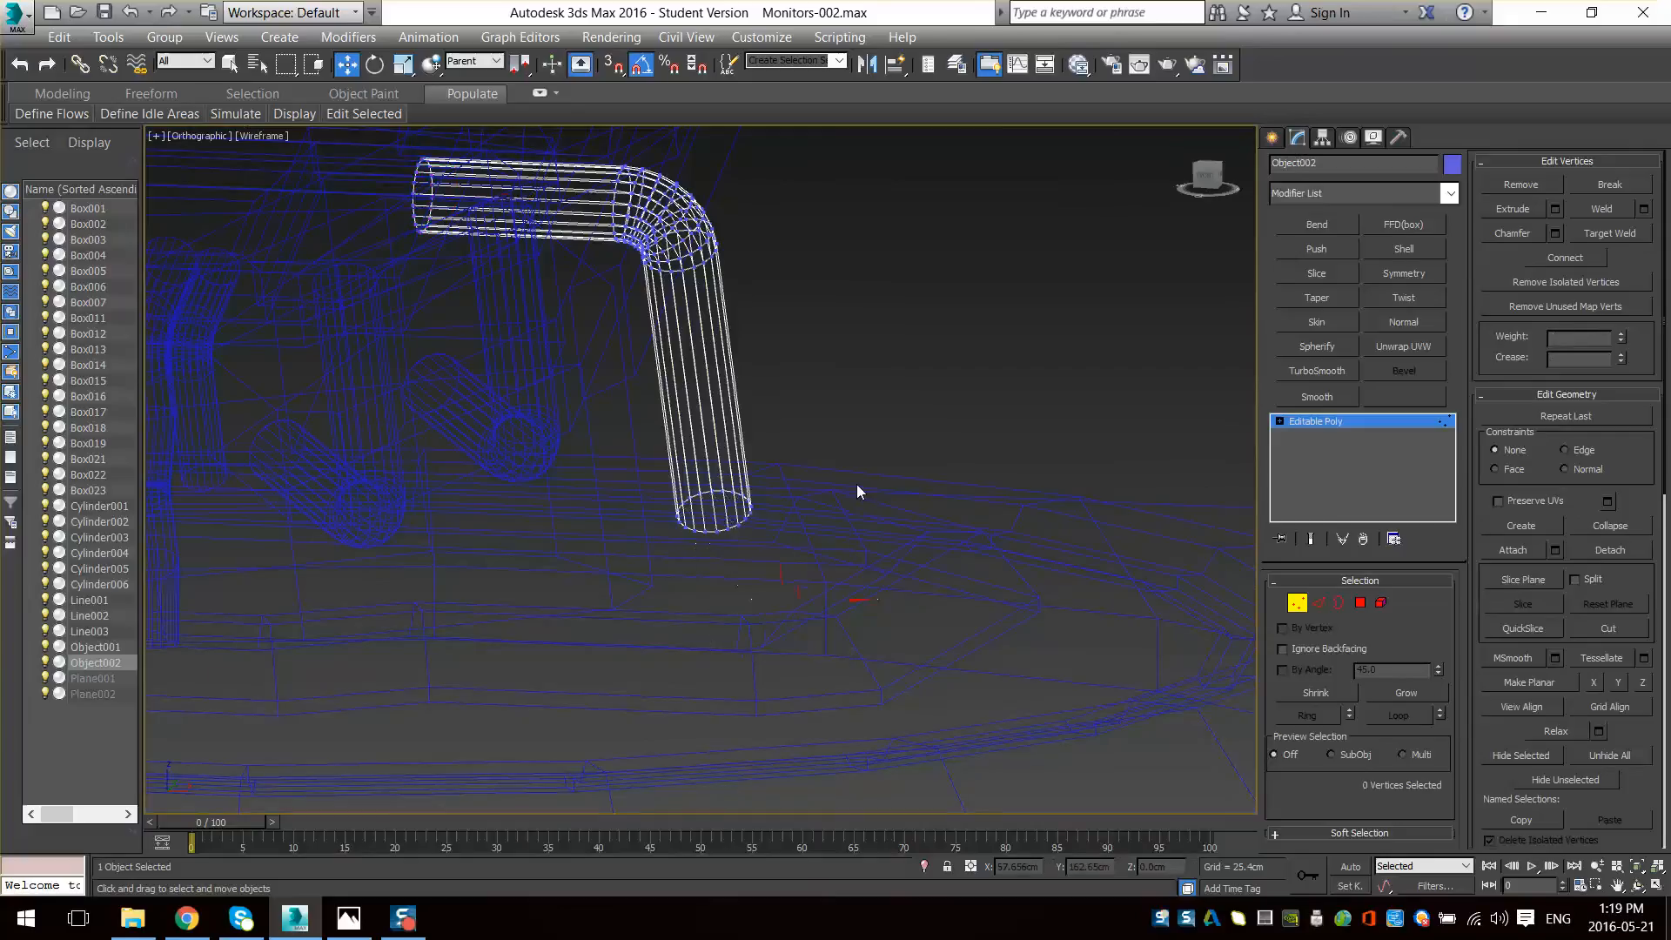
- Move the shortened tube's lower end ring down to the base and leave vertex editing
{"action": "key", "text": "F3"}
{"action": "middle_click_drag", "start_coordinate": [839, 604], "coordinate": [680, 499], "text": "alt"}
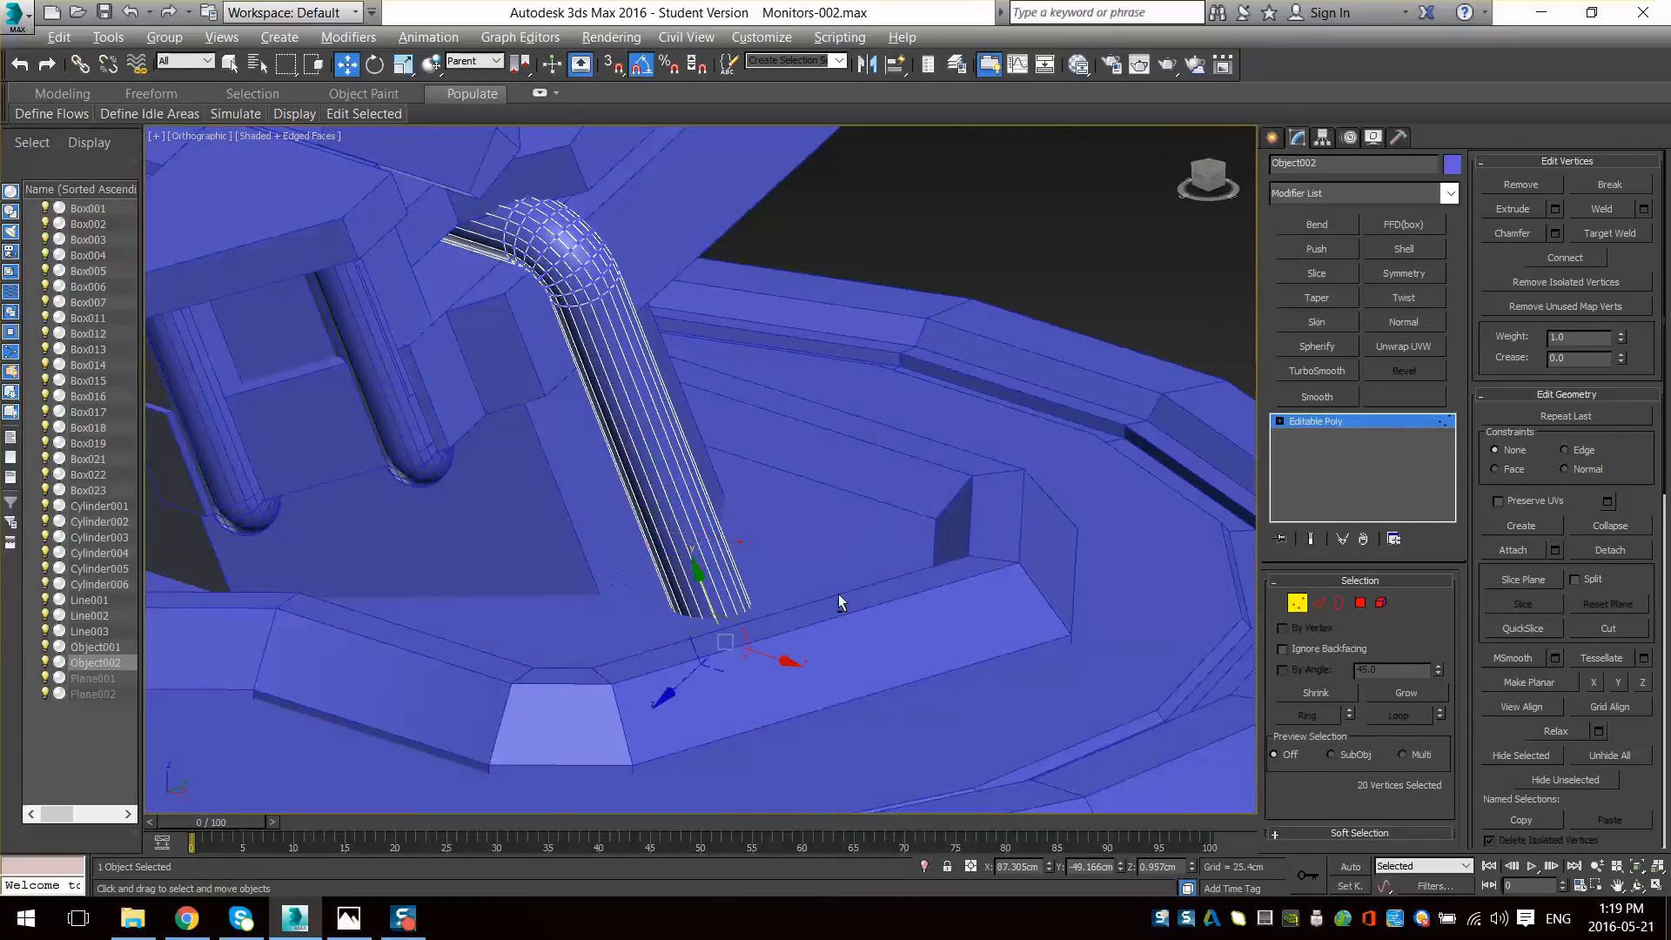
{"action": "middle_click_drag", "start_coordinate": [839, 594], "coordinate": [957, 614], "text": "alt"}
{"action": "left_click", "coordinate": [1296, 603]}
- Try placing a parallel clone of the slanted tube next to the original
{"action": "middle_click_drag", "start_coordinate": [649, 418], "coordinate": [556, 541]}
{"action": "left_click_drag", "start_coordinate": [549, 528], "coordinate": [628, 471], "text": "shift"}
{"action": "key", "text": "Return"}
{"action": "mouse_move", "coordinate": [628, 474]}
{"action": "middle_mouse_down", "text": "alt"}
{"action": "mouse_move", "coordinate": [691, 542]}
{"action": "mouse_move", "coordinate": [634, 520]}
{"action": "mouse_move", "coordinate": [692, 597]}
{"action": "mouse_move", "coordinate": [926, 457]}
{"action": "middle_mouse_up", "text": "alt"}
{"action": "scroll", "coordinate": [740, 576], "scroll_direction": "down", "scroll_amount": 5}
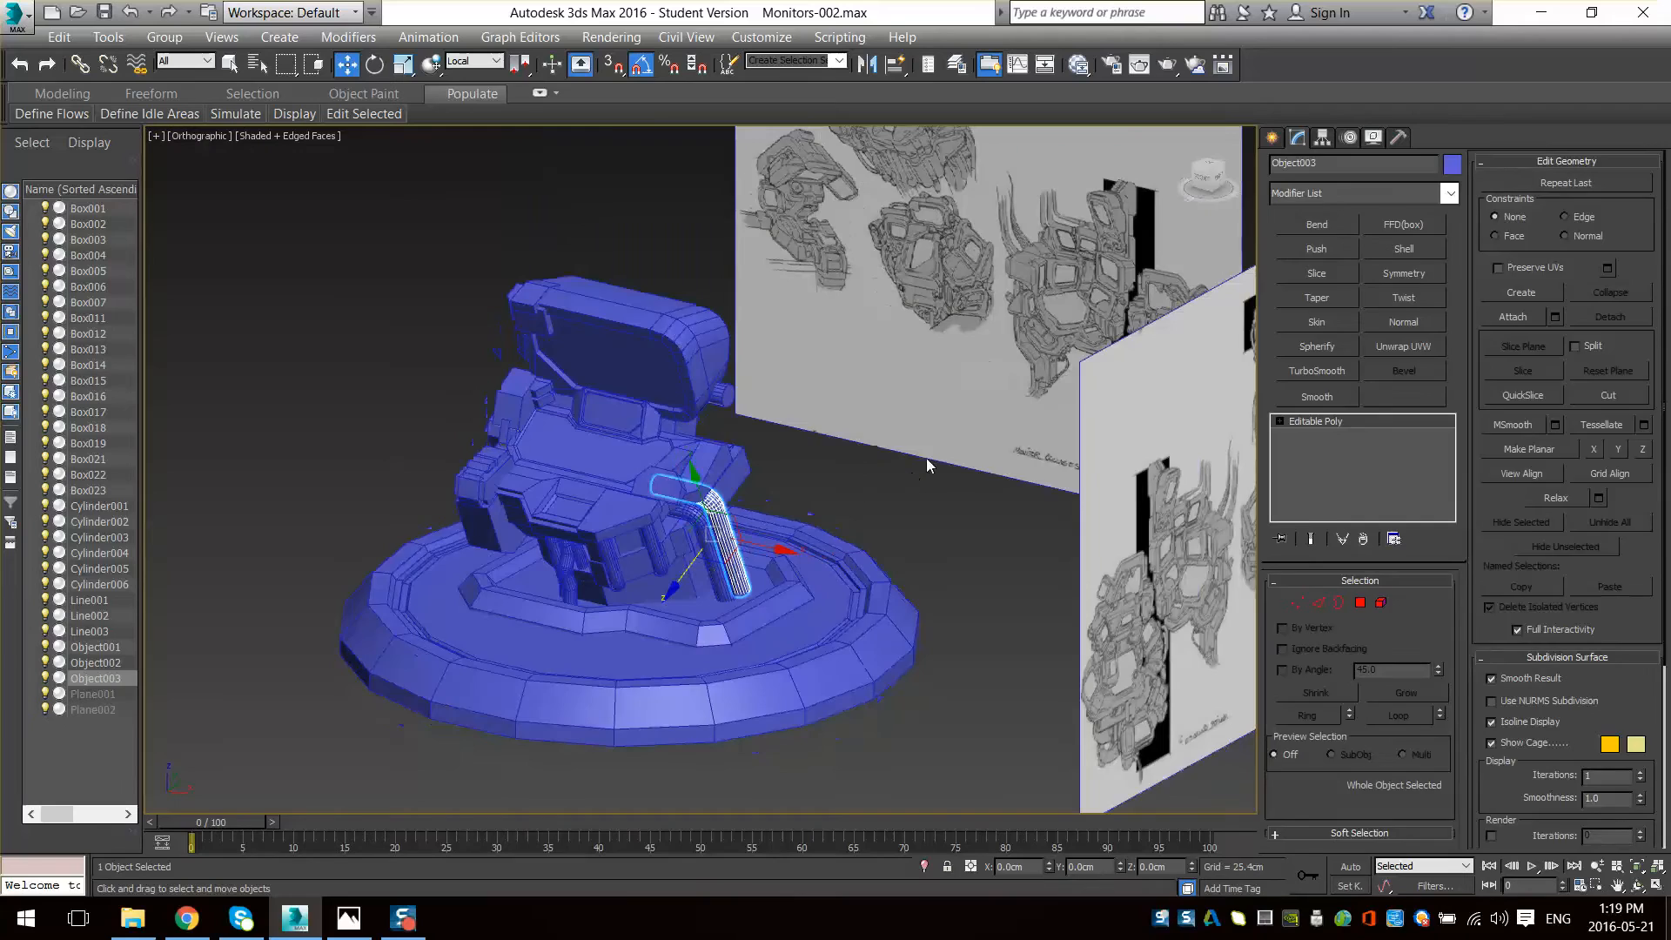
- Hide edged faces and compare the slanted tubes with the reference sketches
{"action": "left_click", "coordinate": [865, 504]}
{"action": "scroll", "coordinate": [865, 504], "scroll_direction": "up", "scroll_amount": 4}
{"action": "key", "text": "F4"}
{"action": "scroll", "coordinate": [787, 585], "scroll_direction": "down", "scroll_amount": 2}
{"action": "middle_click_drag", "start_coordinate": [787, 586], "coordinate": [805, 484], "text": "alt"}
{"action": "scroll", "coordinate": [731, 513], "scroll_direction": "up", "scroll_amount": 5}
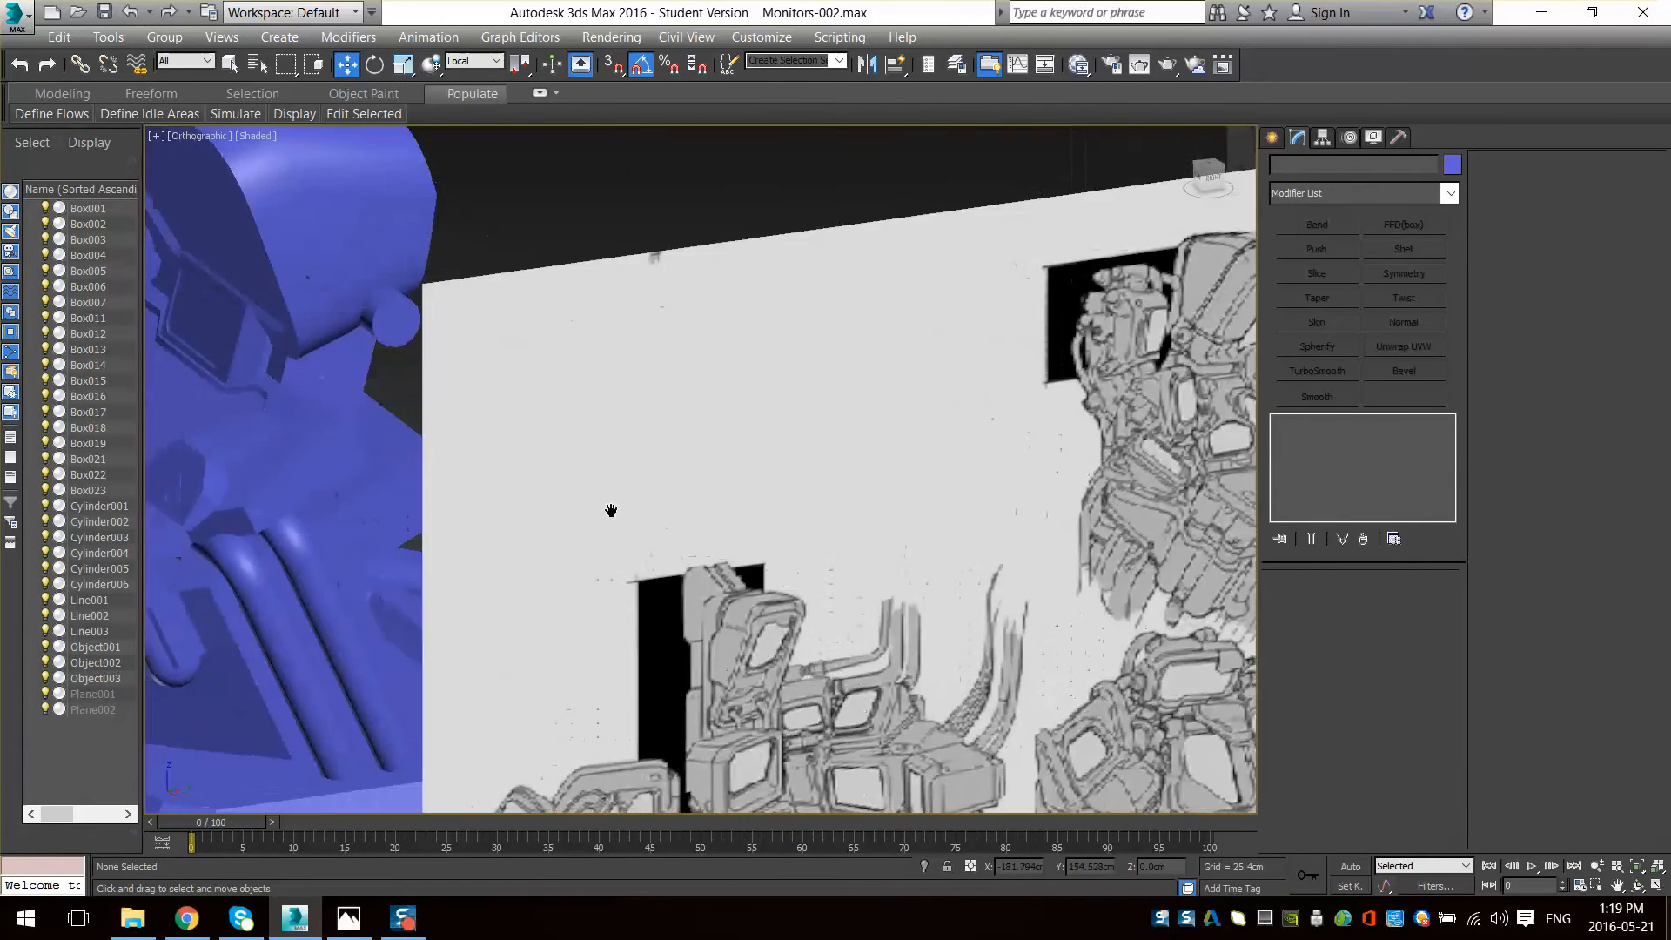
{"action": "middle_click_drag", "start_coordinate": [612, 511], "coordinate": [1088, 354]}
{"action": "scroll", "coordinate": [775, 410], "scroll_direction": "up", "scroll_amount": 2}
- Rotate the original slanted tube -25 degrees about X so its shaft stands upright
{"action": "left_click", "coordinate": [687, 429]}
{"action": "key", "text": "e"}
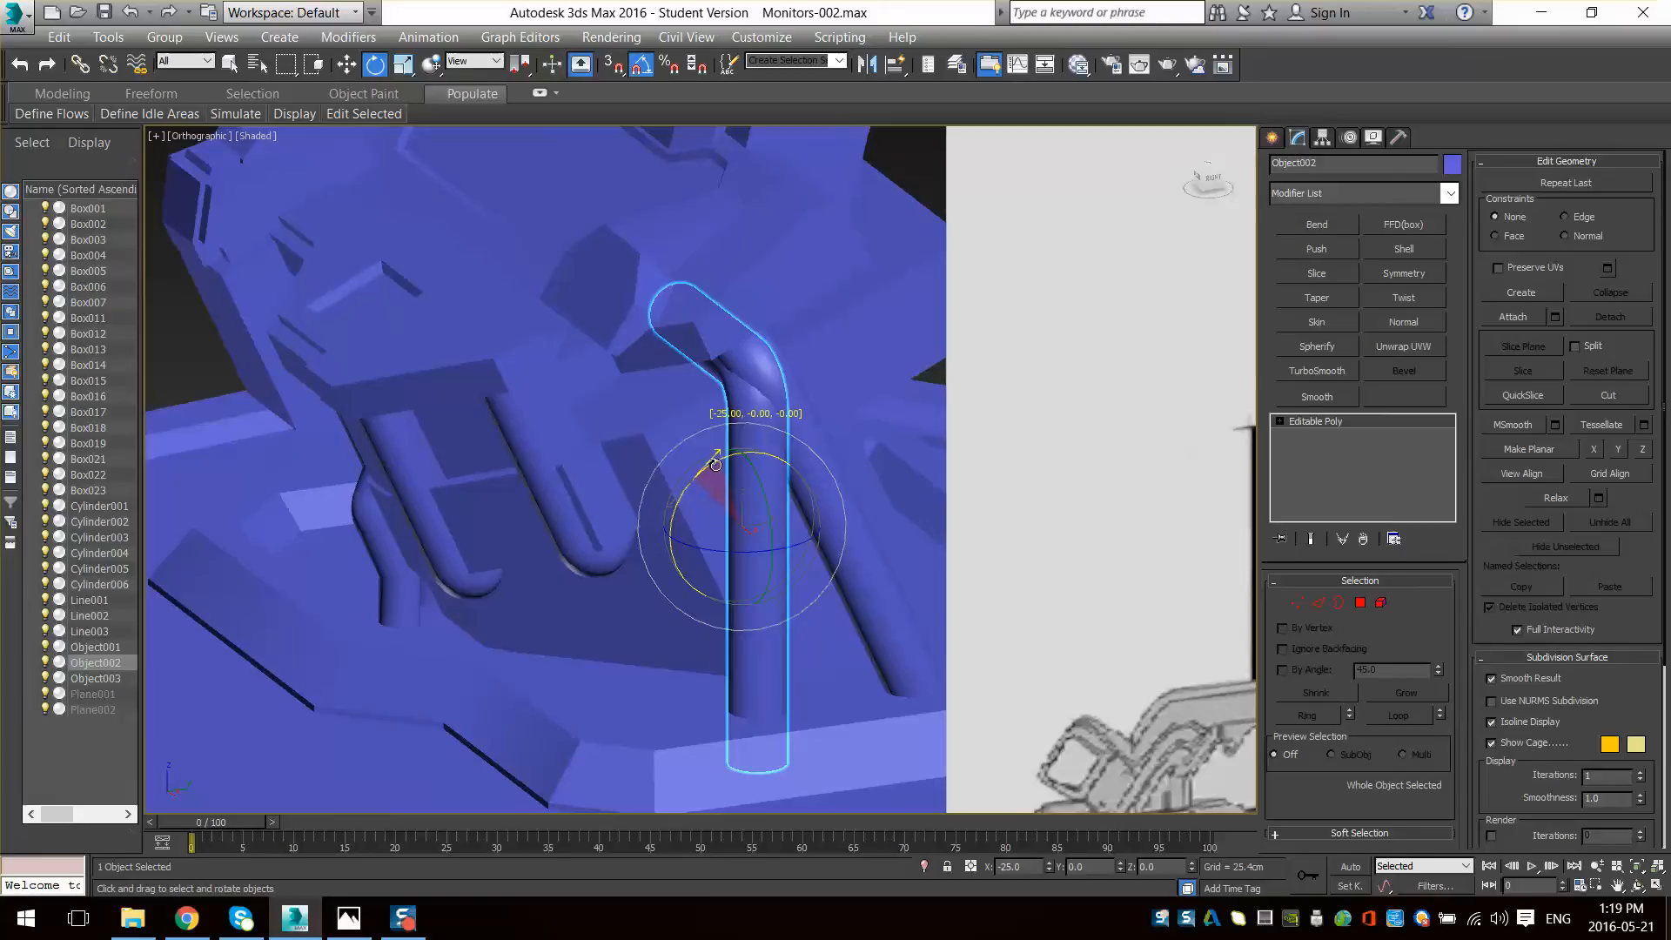
{"action": "middle_click_drag", "start_coordinate": [729, 472], "coordinate": [707, 518], "text": "alt"}
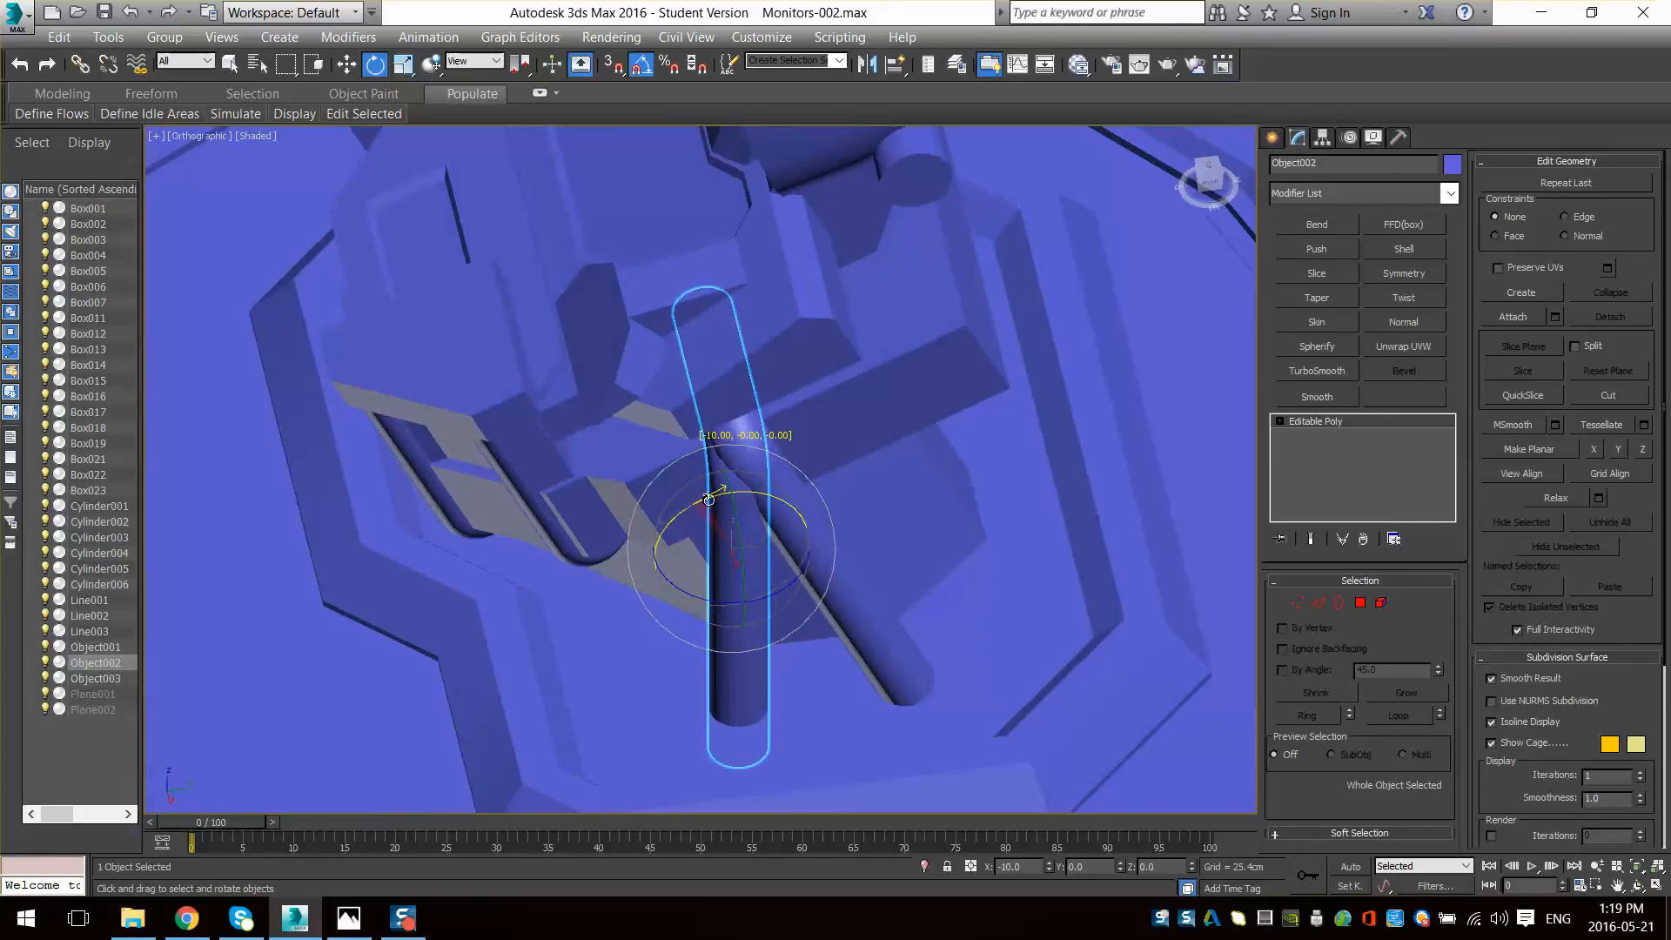
{"action": "mouse_move", "coordinate": [744, 552]}
{"action": "middle_mouse_down", "text": "alt"}
{"action": "mouse_move", "coordinate": [775, 534]}
{"action": "mouse_move", "coordinate": [713, 492]}
{"action": "mouse_move", "coordinate": [749, 443]}
{"action": "mouse_move", "coordinate": [723, 562]}
{"action": "middle_mouse_up", "text": "alt"}
- Replace the slanted clone with a copy of the upright tube placed beside it, and raise the copy about 3.3 cm in Y
{"action": "left_click", "coordinate": [827, 515]}
{"action": "key", "text": "Delete"}
{"action": "left_click", "coordinate": [762, 491]}
{"action": "mouse_move", "coordinate": [657, 552]}
{"action": "left_mouse_down", "text": "shift"}
{"action": "mouse_move", "coordinate": [711, 544]}
{"action": "mouse_move", "coordinate": [701, 530]}
{"action": "left_mouse_up", "text": "shift"}
{"action": "middle_click_drag", "start_coordinate": [701, 530], "coordinate": [790, 459], "text": "alt"}
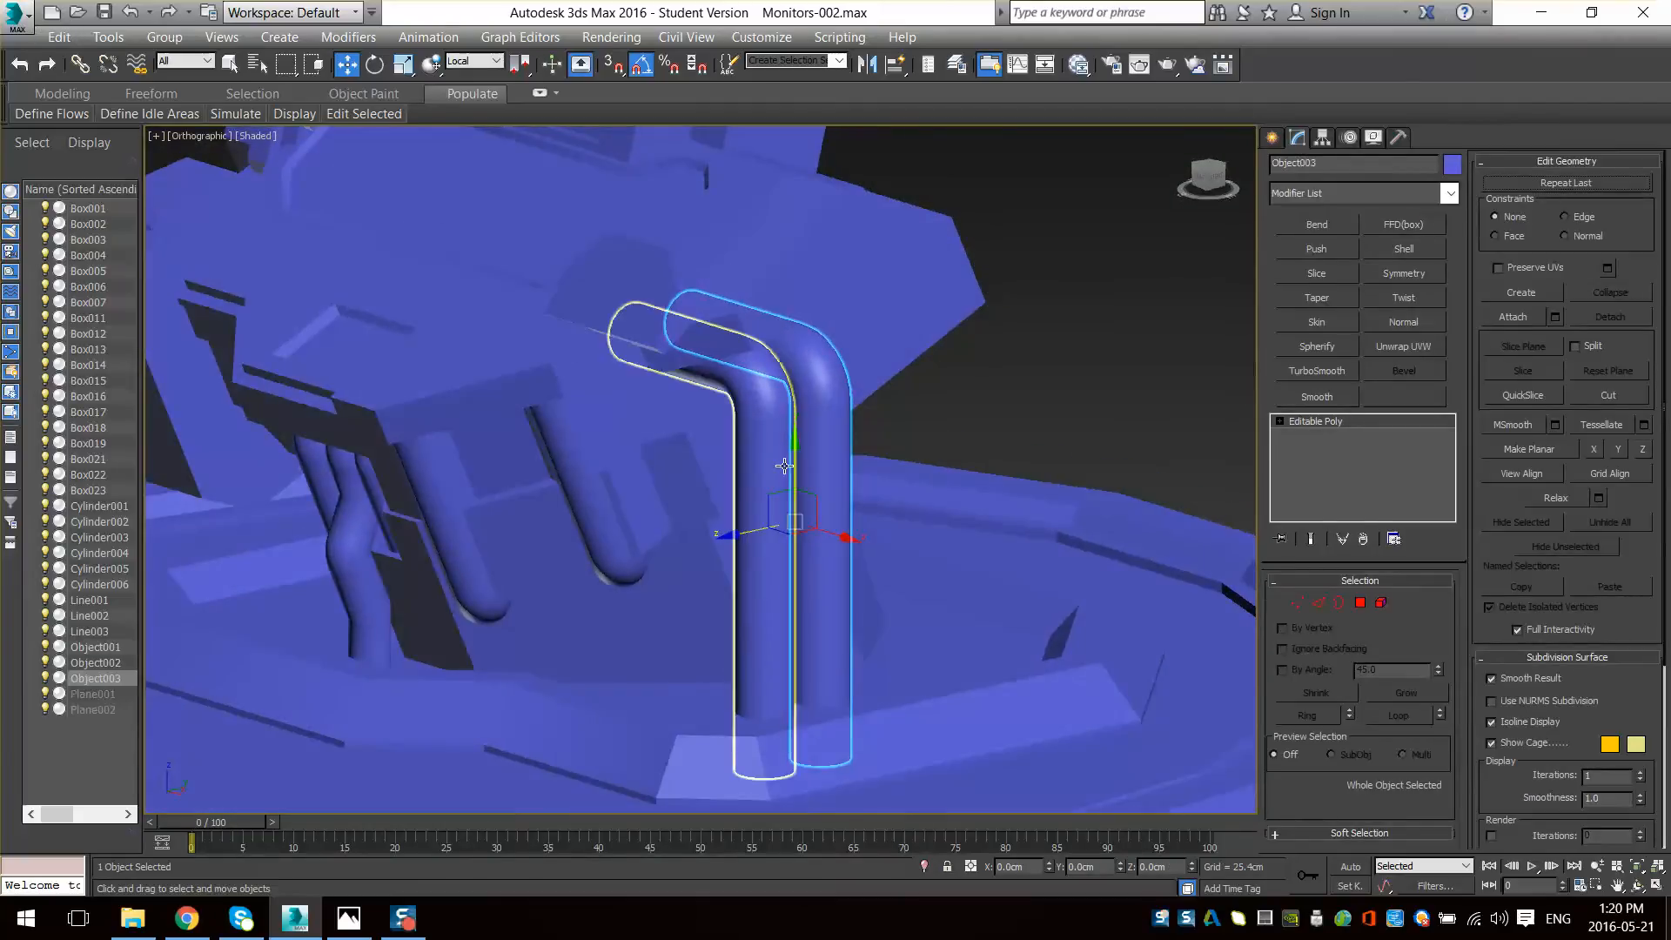
{"action": "key", "text": "F4"}
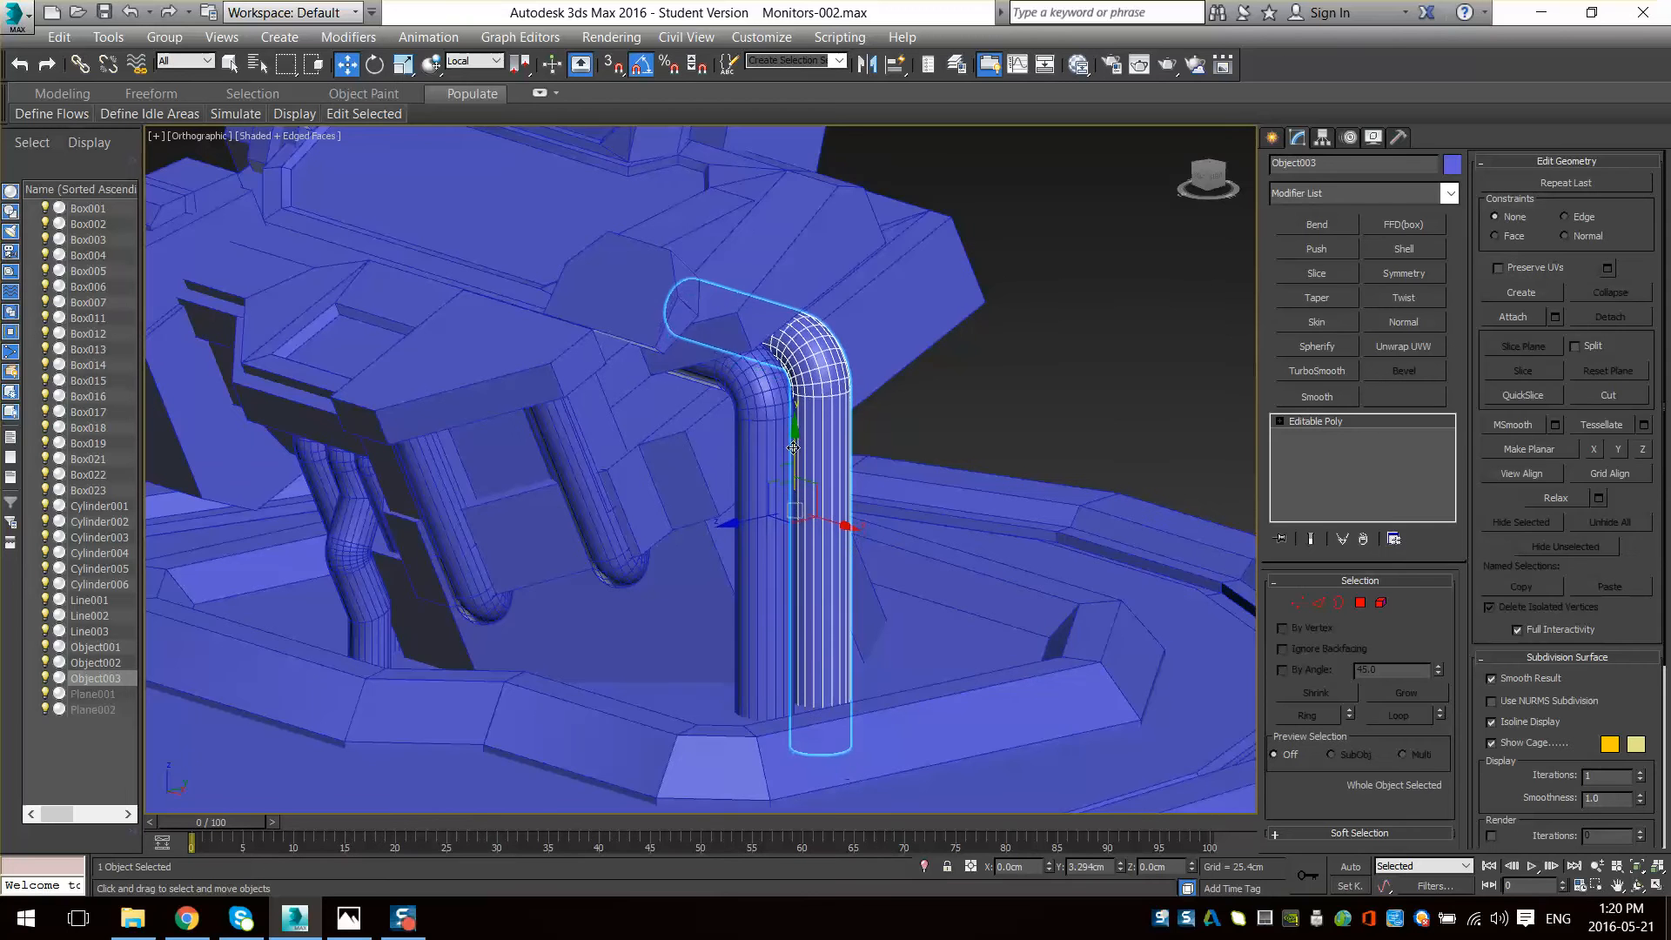
{"action": "left_click", "coordinate": [1082, 302]}
{"action": "key", "text": "F4"}
- Inspect the paired upright tubes from several angles, checking the outer tube's vertices and how the pair meets the base and panel
{"action": "scroll", "coordinate": [839, 496], "scroll_direction": "down", "scroll_amount": 7}
{"action": "mouse_move", "coordinate": [839, 501]}
{"action": "middle_mouse_down", "text": "alt"}
{"action": "mouse_move", "coordinate": [813, 549]}
{"action": "mouse_move", "coordinate": [919, 487]}
{"action": "mouse_move", "coordinate": [839, 496]}
{"action": "mouse_move", "coordinate": [879, 488]}
{"action": "mouse_move", "coordinate": [835, 539]}
{"action": "mouse_move", "coordinate": [964, 485]}
{"action": "mouse_move", "coordinate": [827, 504]}
{"action": "mouse_move", "coordinate": [895, 554]}
{"action": "mouse_move", "coordinate": [854, 561]}
{"action": "mouse_move", "coordinate": [924, 543]}
{"action": "middle_mouse_up", "text": "alt"}
{"action": "scroll", "coordinate": [875, 523], "scroll_direction": "up", "scroll_amount": 4}
{"action": "left_click", "coordinate": [848, 506]}
{"action": "scroll", "coordinate": [930, 544], "scroll_direction": "up", "scroll_amount": 7}
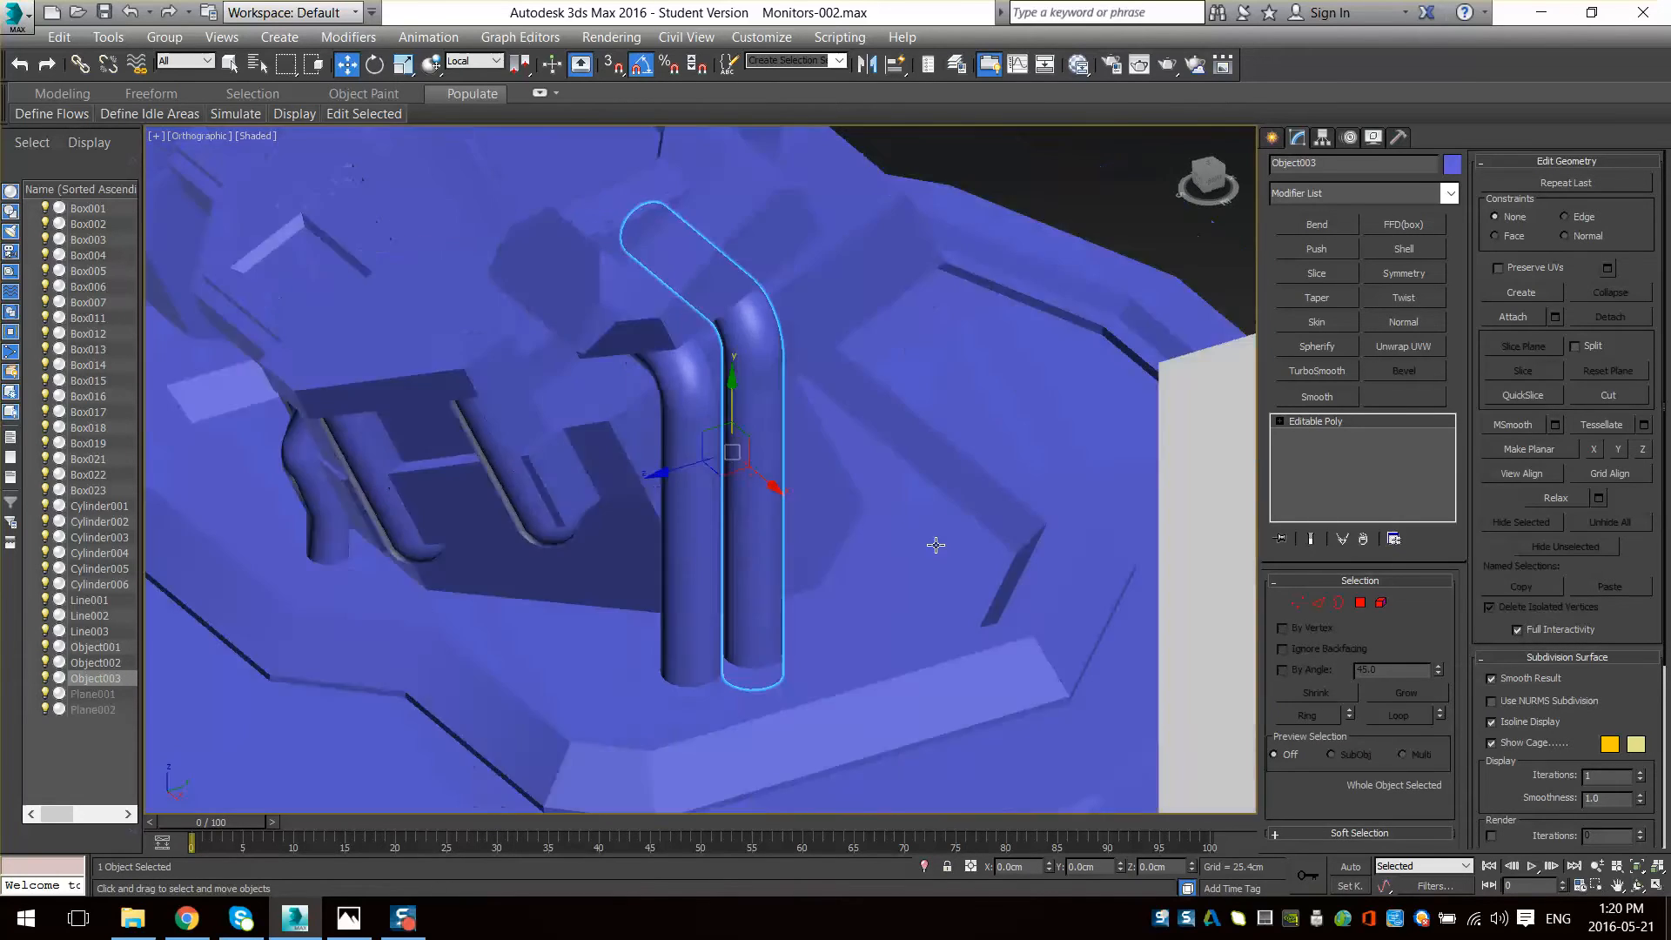
{"action": "key", "text": "1"}
{"action": "scroll", "coordinate": [843, 608], "scroll_direction": "down", "scroll_amount": 4}
{"action": "middle_click_drag", "start_coordinate": [818, 640], "coordinate": [812, 679]}
{"action": "left_click", "coordinate": [1292, 603]}
{"action": "scroll", "coordinate": [661, 562], "scroll_direction": "down", "scroll_amount": 6}
{"action": "middle_click_drag", "start_coordinate": [662, 561], "coordinate": [870, 523], "text": "alt"}
{"action": "middle_click_drag", "start_coordinate": [722, 579], "coordinate": [772, 545]}
{"action": "scroll", "coordinate": [715, 542], "scroll_direction": "up", "scroll_amount": 4}
- In the left view, try to slide Box013's rear upper vertices outward along the slope and move its rear lower vertices about 9.9 cm inward
{"action": "left_click", "coordinate": [755, 468]}
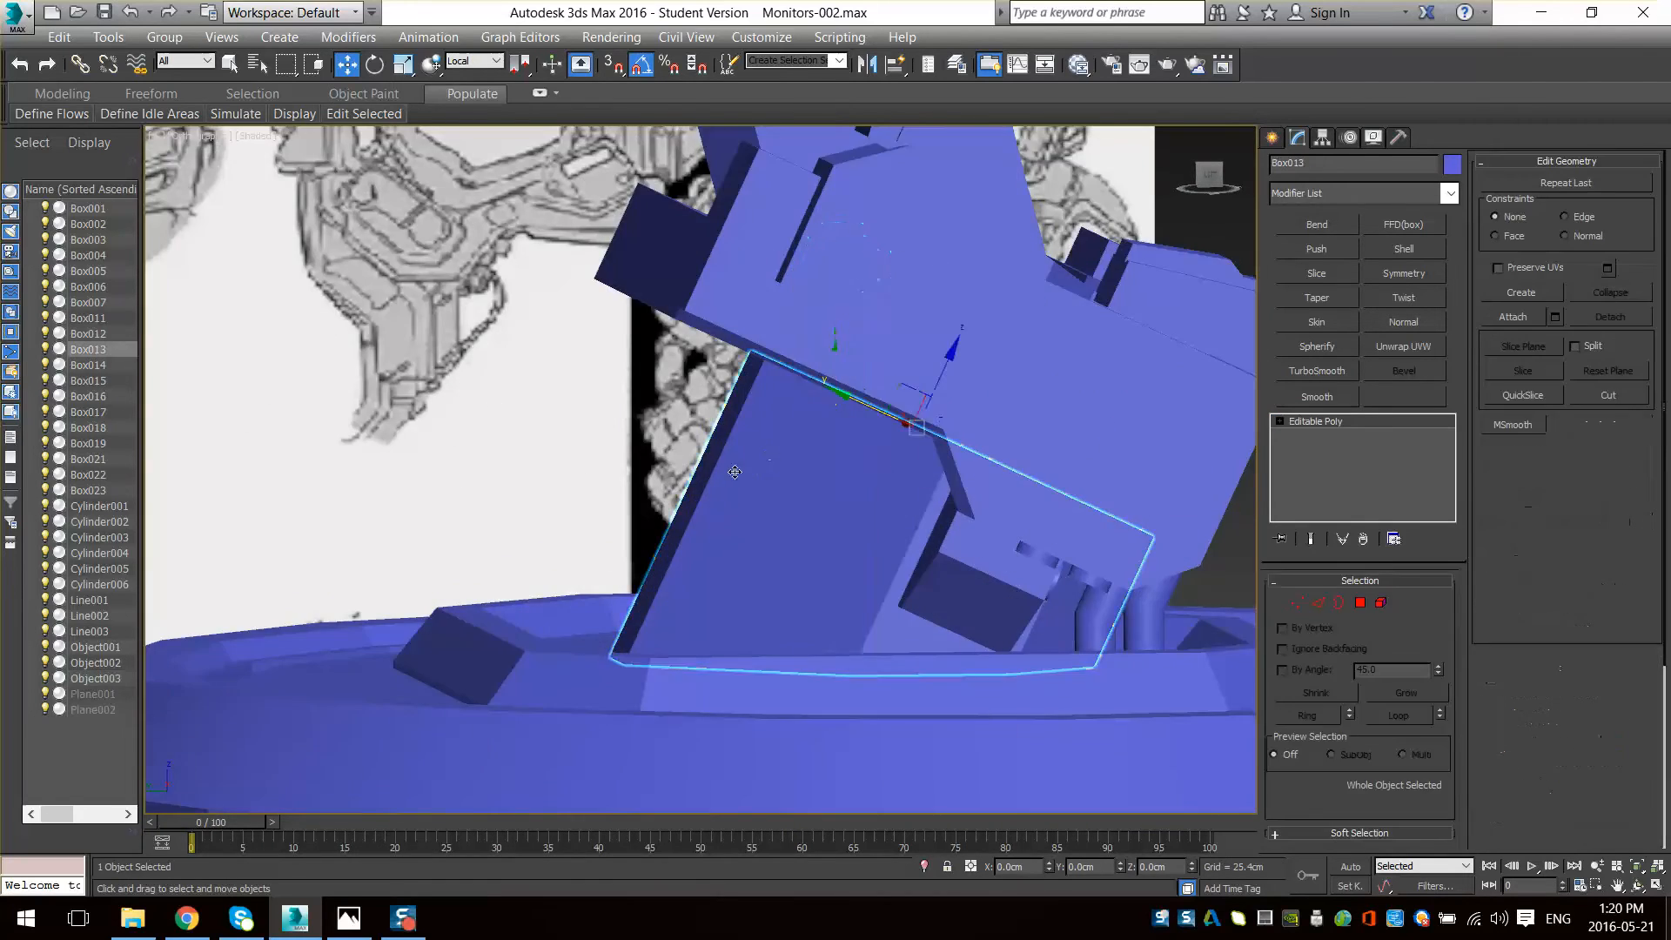
{"action": "middle_click_drag", "start_coordinate": [735, 470], "coordinate": [1018, 496], "text": "alt"}
{"action": "key", "text": "l"}
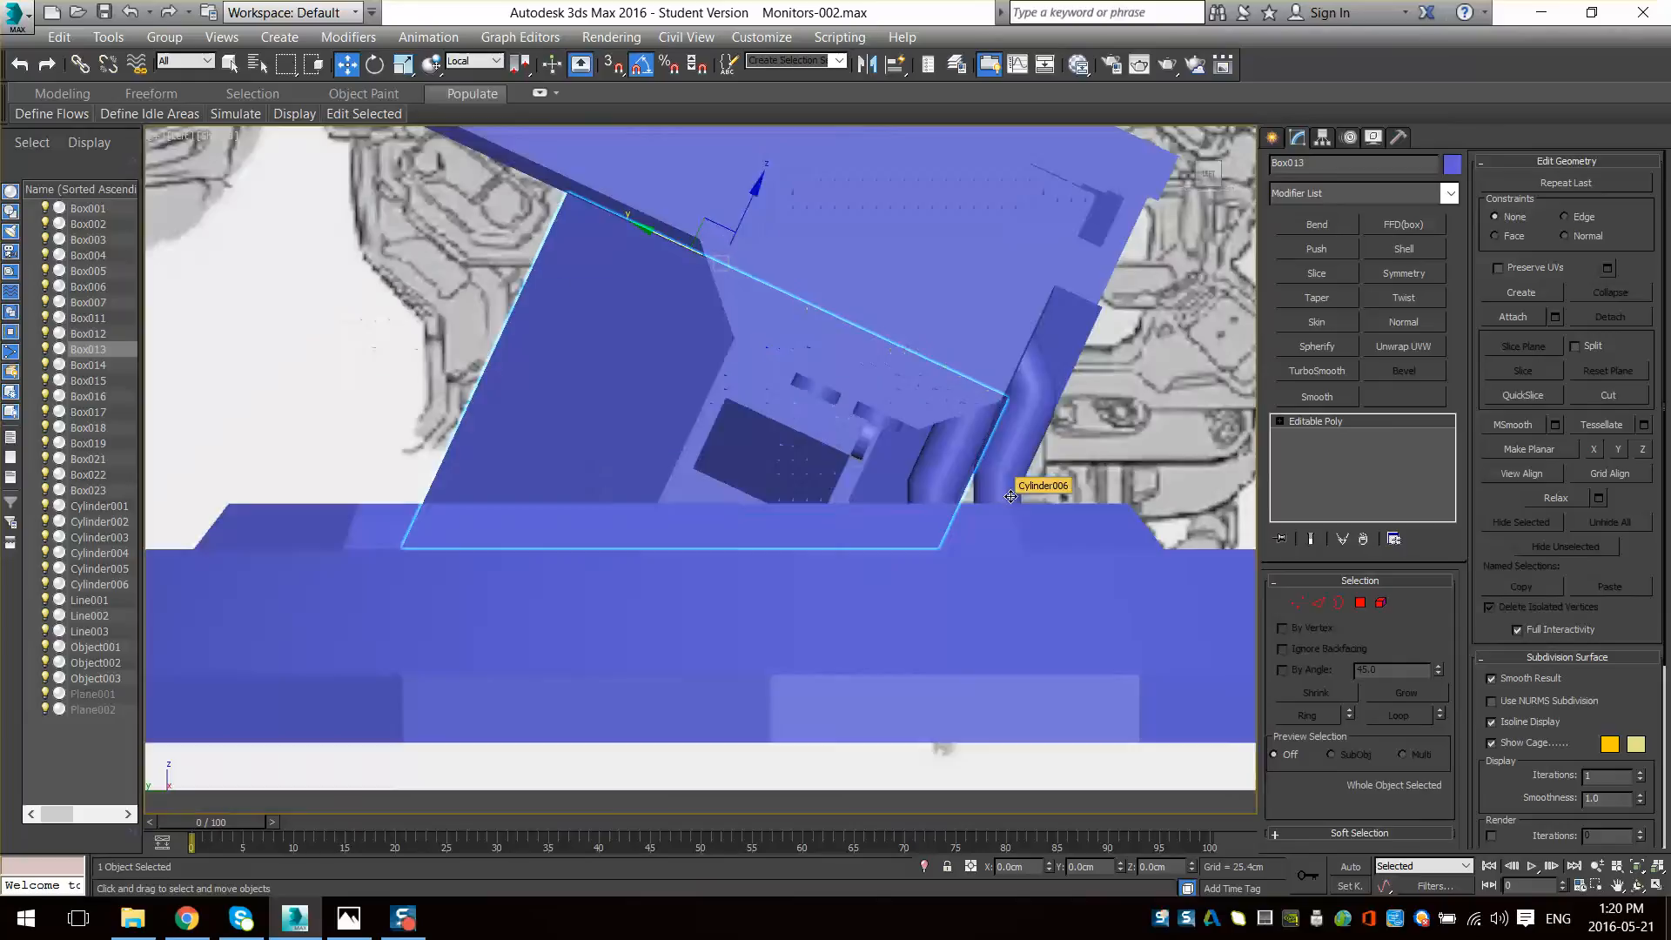
{"action": "key", "text": "F3"}
{"action": "middle_click_drag", "start_coordinate": [697, 395], "coordinate": [850, 585]}
{"action": "key", "text": "1"}
{"action": "left_click_drag", "start_coordinate": [660, 340], "coordinate": [752, 421]}
{"action": "middle_click_drag", "start_coordinate": [754, 421], "coordinate": [820, 464], "text": "alt"}
{"action": "key", "text": "l"}
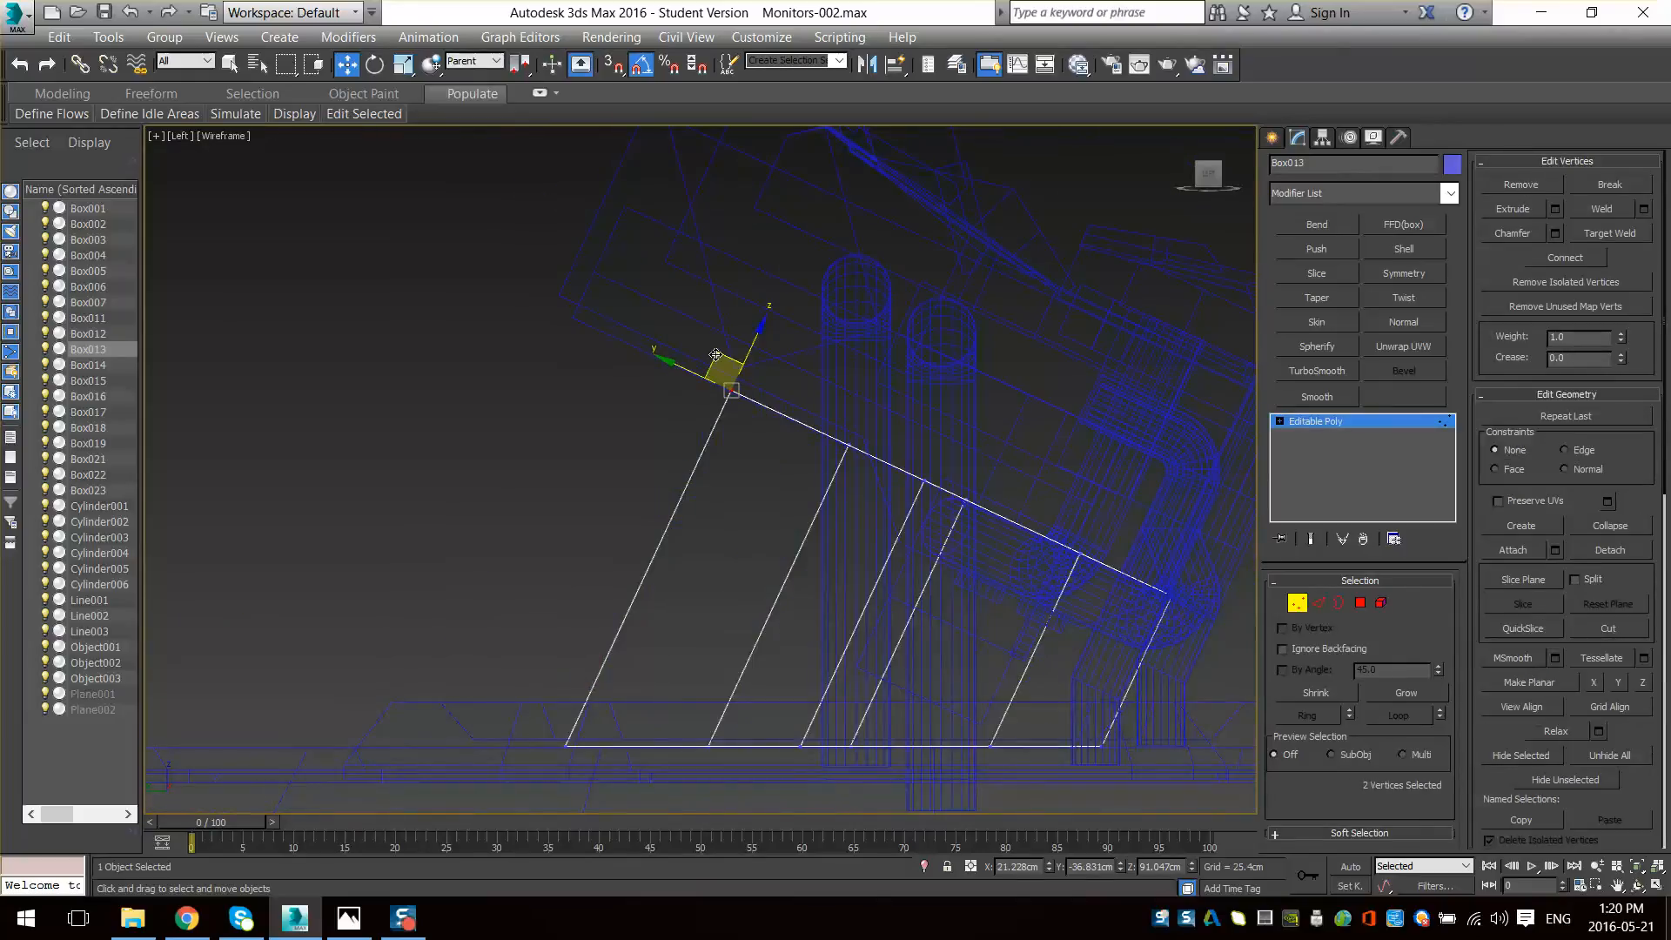
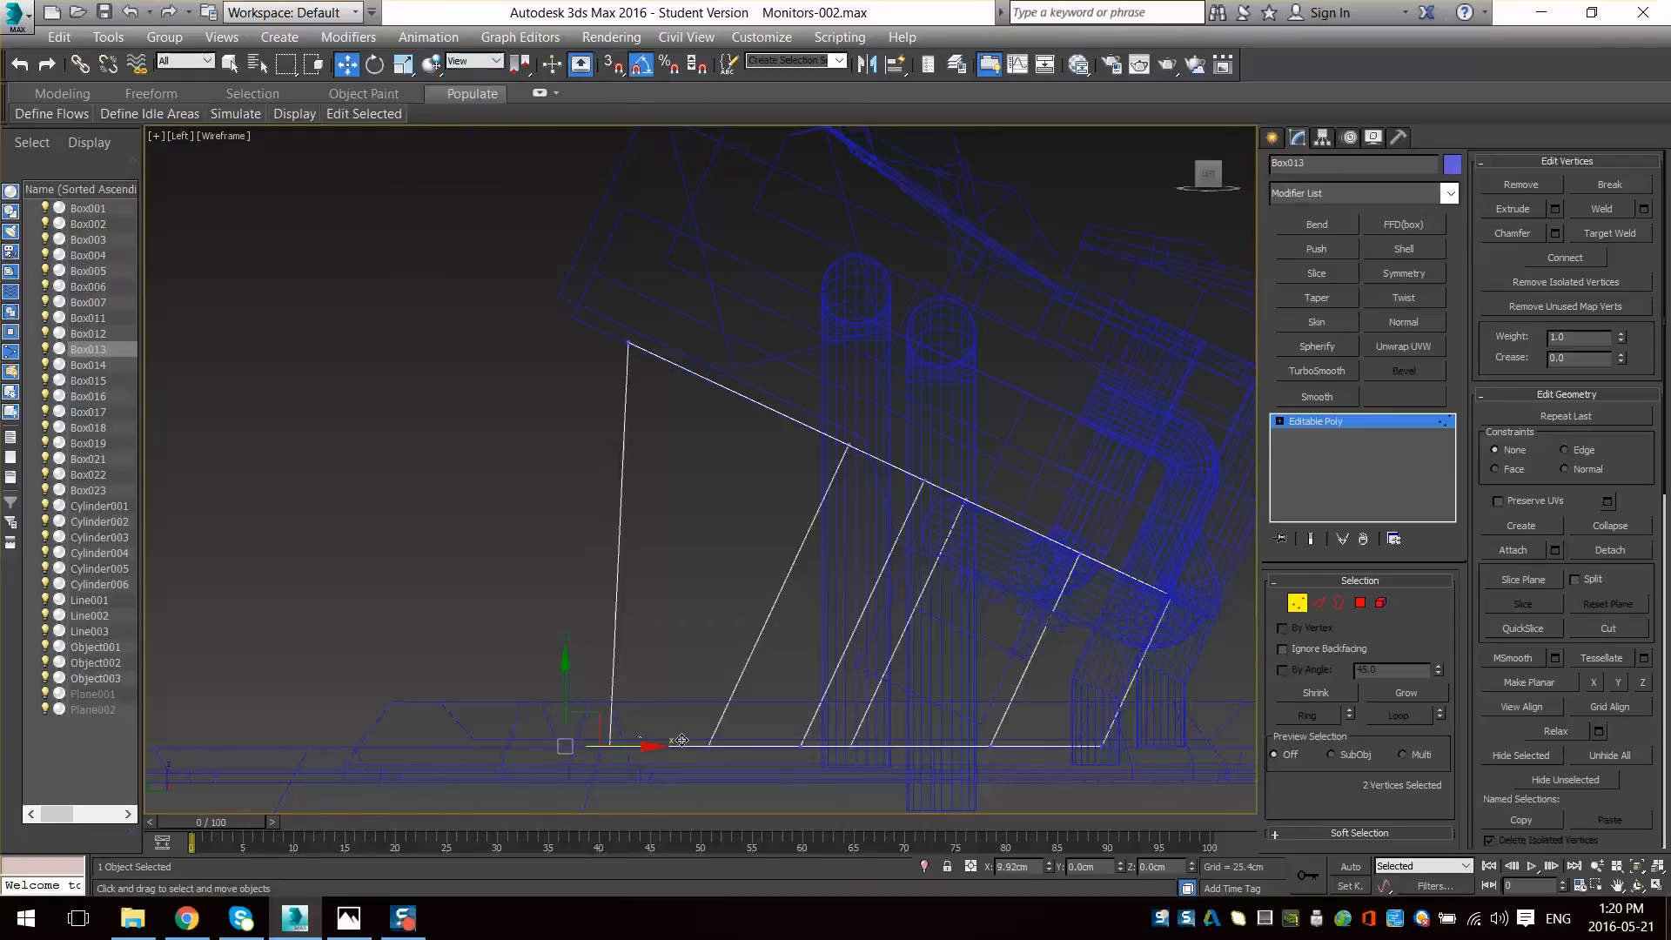
- Undo the moves of Box013's rear vertices and leave vertex editing
{"action": "mouse_move", "coordinate": [724, 743]}
{"action": "middle_mouse_down", "text": "alt"}
{"action": "mouse_move", "coordinate": [874, 728]}
{"action": "mouse_move", "coordinate": [891, 707]}
{"action": "middle_mouse_up", "text": "alt"}
{"action": "key", "text": "F3"}
{"action": "mouse_move", "coordinate": [1015, 730]}
{"action": "middle_mouse_down", "text": "alt"}
{"action": "mouse_move", "coordinate": [896, 728]}
{"action": "mouse_move", "coordinate": [759, 666]}
{"action": "mouse_move", "coordinate": [762, 614]}
{"action": "mouse_move", "coordinate": [810, 634]}
{"action": "mouse_move", "coordinate": [1027, 639]}
{"action": "mouse_move", "coordinate": [1080, 682]}
{"action": "mouse_move", "coordinate": [819, 687]}
{"action": "mouse_move", "coordinate": [747, 646]}
{"action": "mouse_move", "coordinate": [761, 623]}
{"action": "mouse_move", "coordinate": [857, 649]}
{"action": "mouse_move", "coordinate": [801, 599]}
{"action": "middle_mouse_up", "text": "alt"}
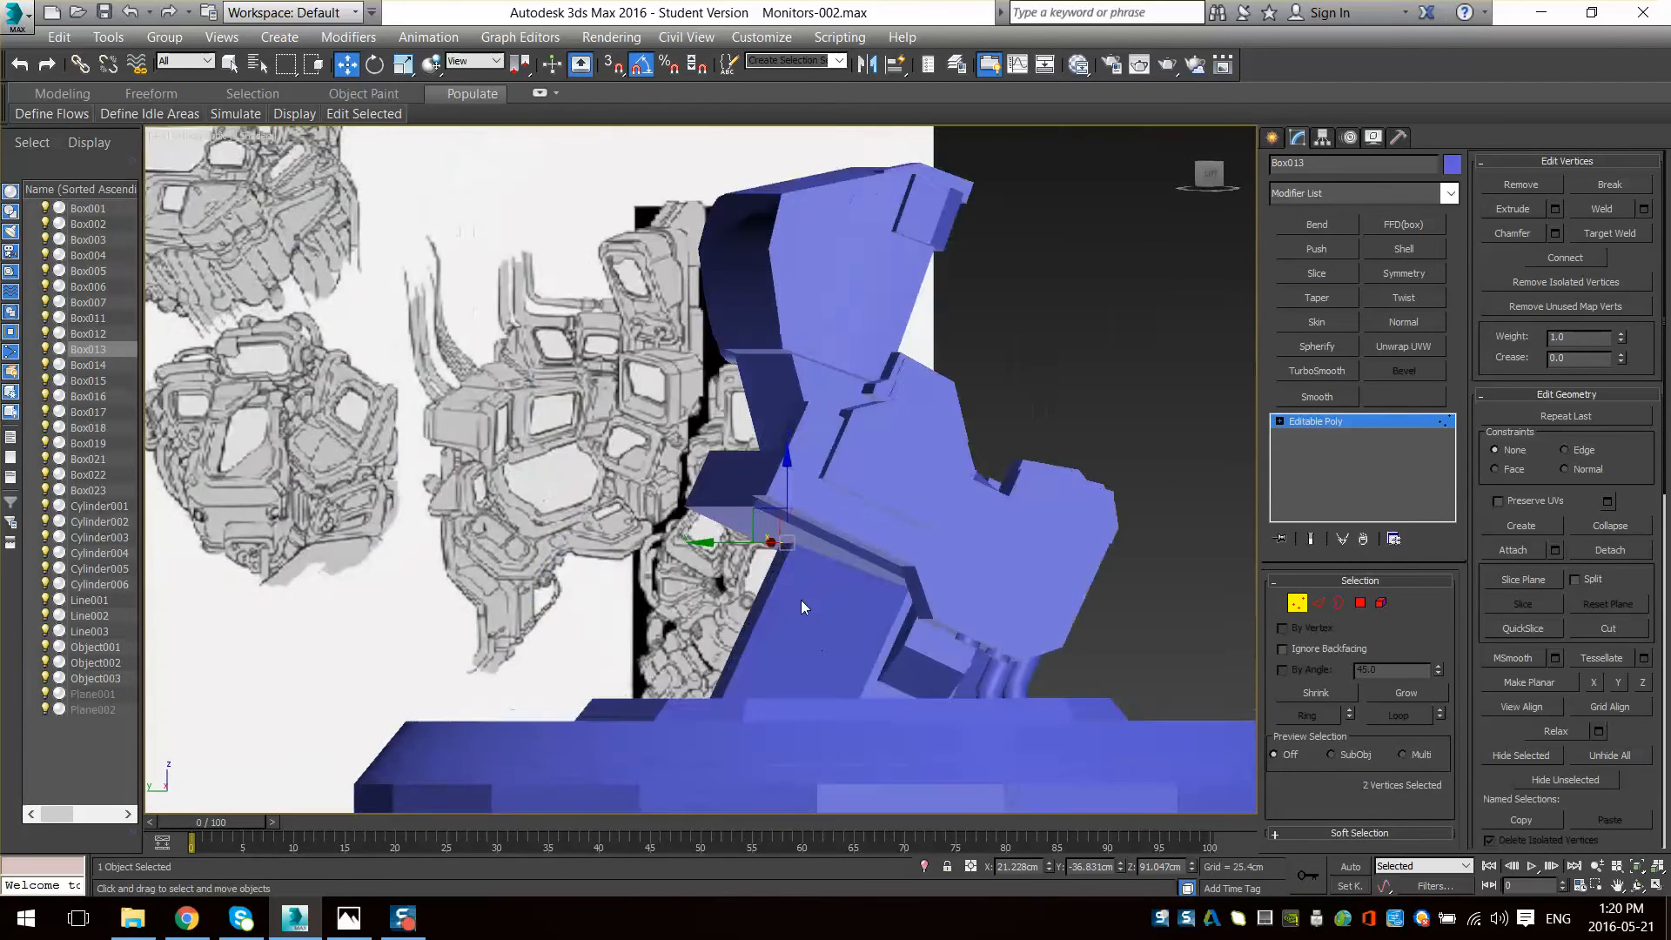
{"action": "scroll", "coordinate": [801, 599], "scroll_direction": "up", "scroll_amount": 4}
{"action": "left_click", "coordinate": [1297, 603]}
- Create a box on the base about 49 cm long, 88 cm wide and 70 cm high
{"action": "scroll", "coordinate": [731, 540], "scroll_direction": "down", "scroll_amount": 5}
{"action": "scroll", "coordinate": [836, 609], "scroll_direction": "up", "scroll_amount": 3}
{"action": "middle_click_drag", "start_coordinate": [731, 539], "coordinate": [978, 444], "text": "alt"}
{"action": "left_click", "coordinate": [1278, 139]}
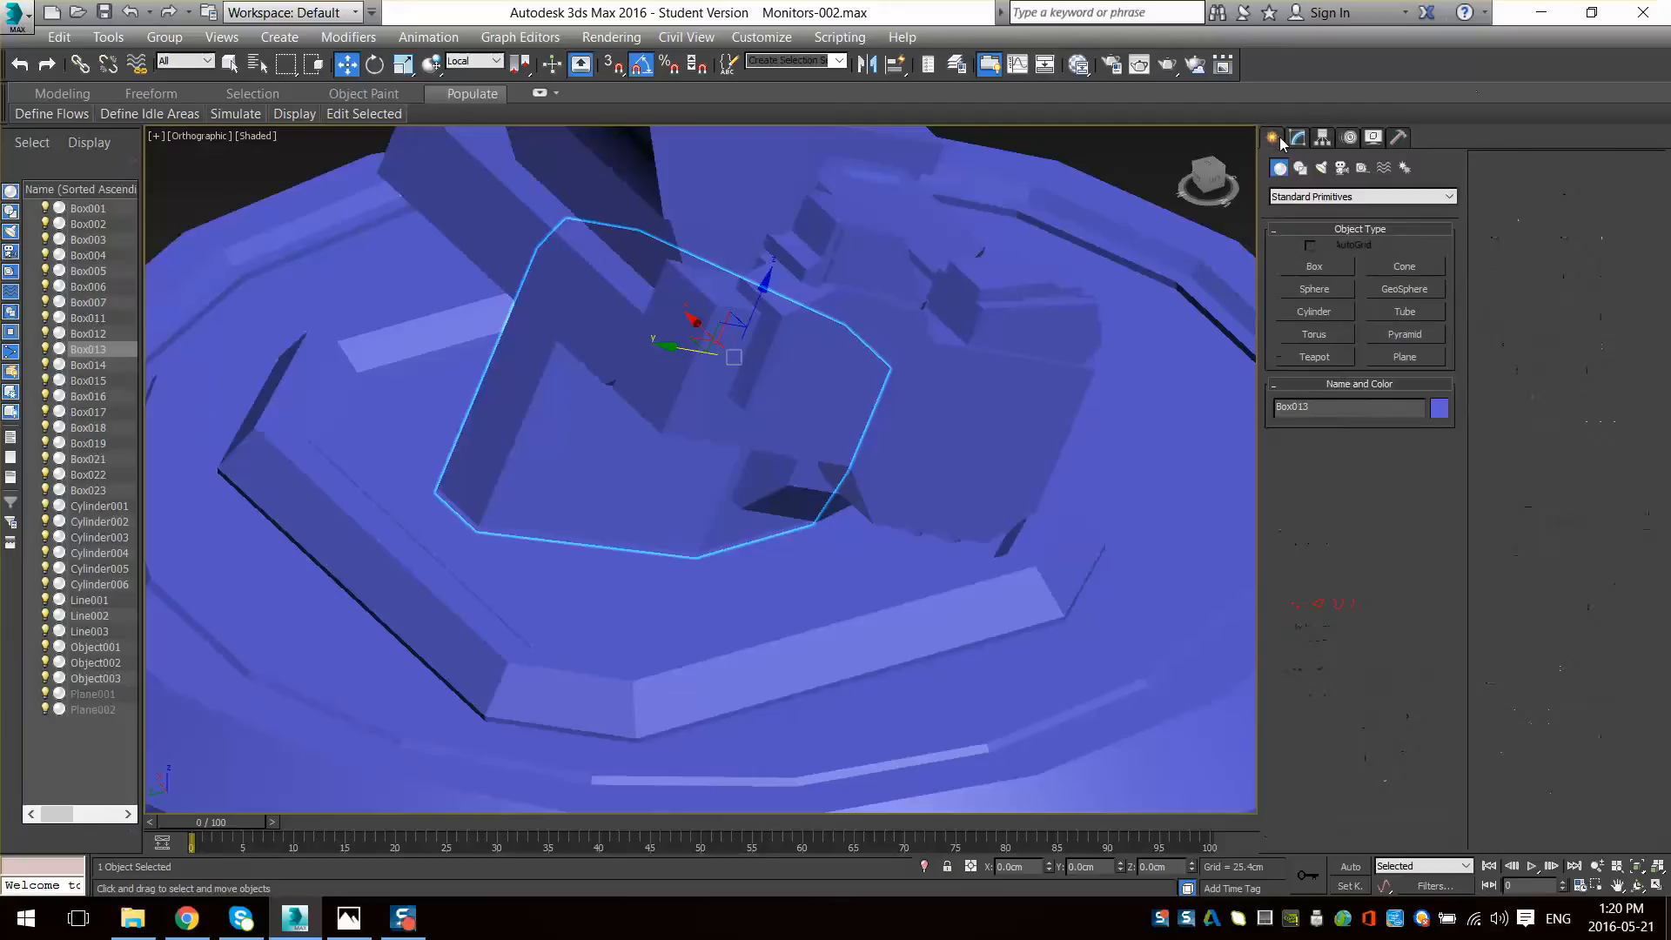
{"action": "left_click", "coordinate": [1332, 270]}
{"action": "left_click_drag", "start_coordinate": [859, 761], "coordinate": [871, 766]}
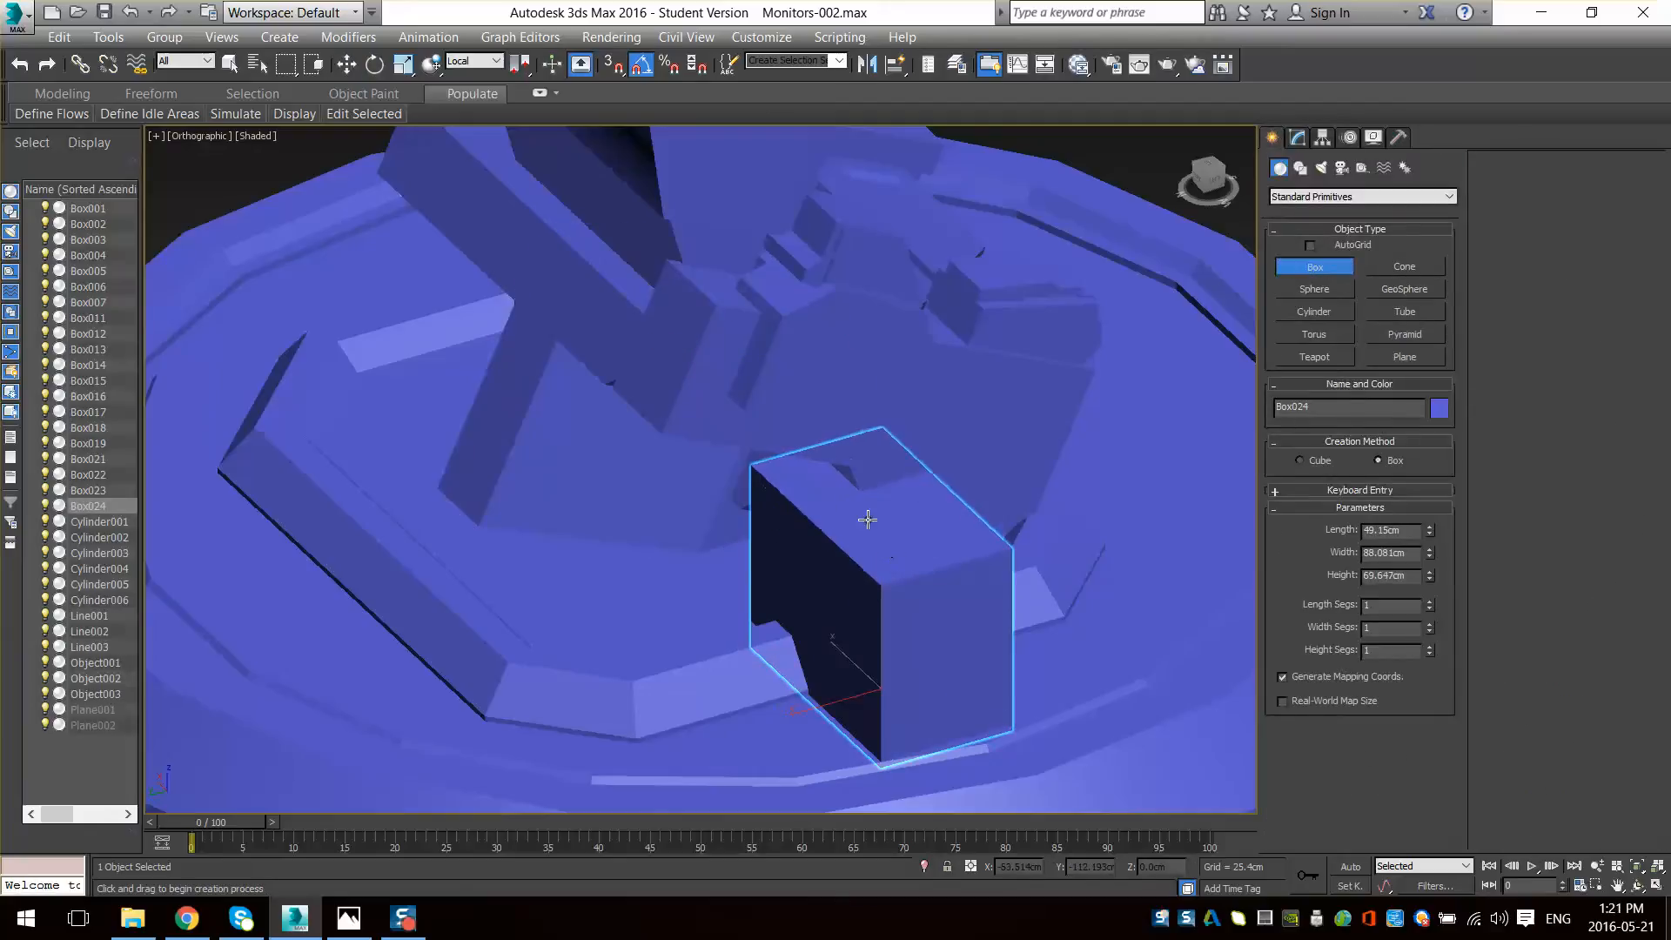
- Align the new box to Box013, then move it outward and down onto the base
{"action": "left_click", "coordinate": [552, 412]}
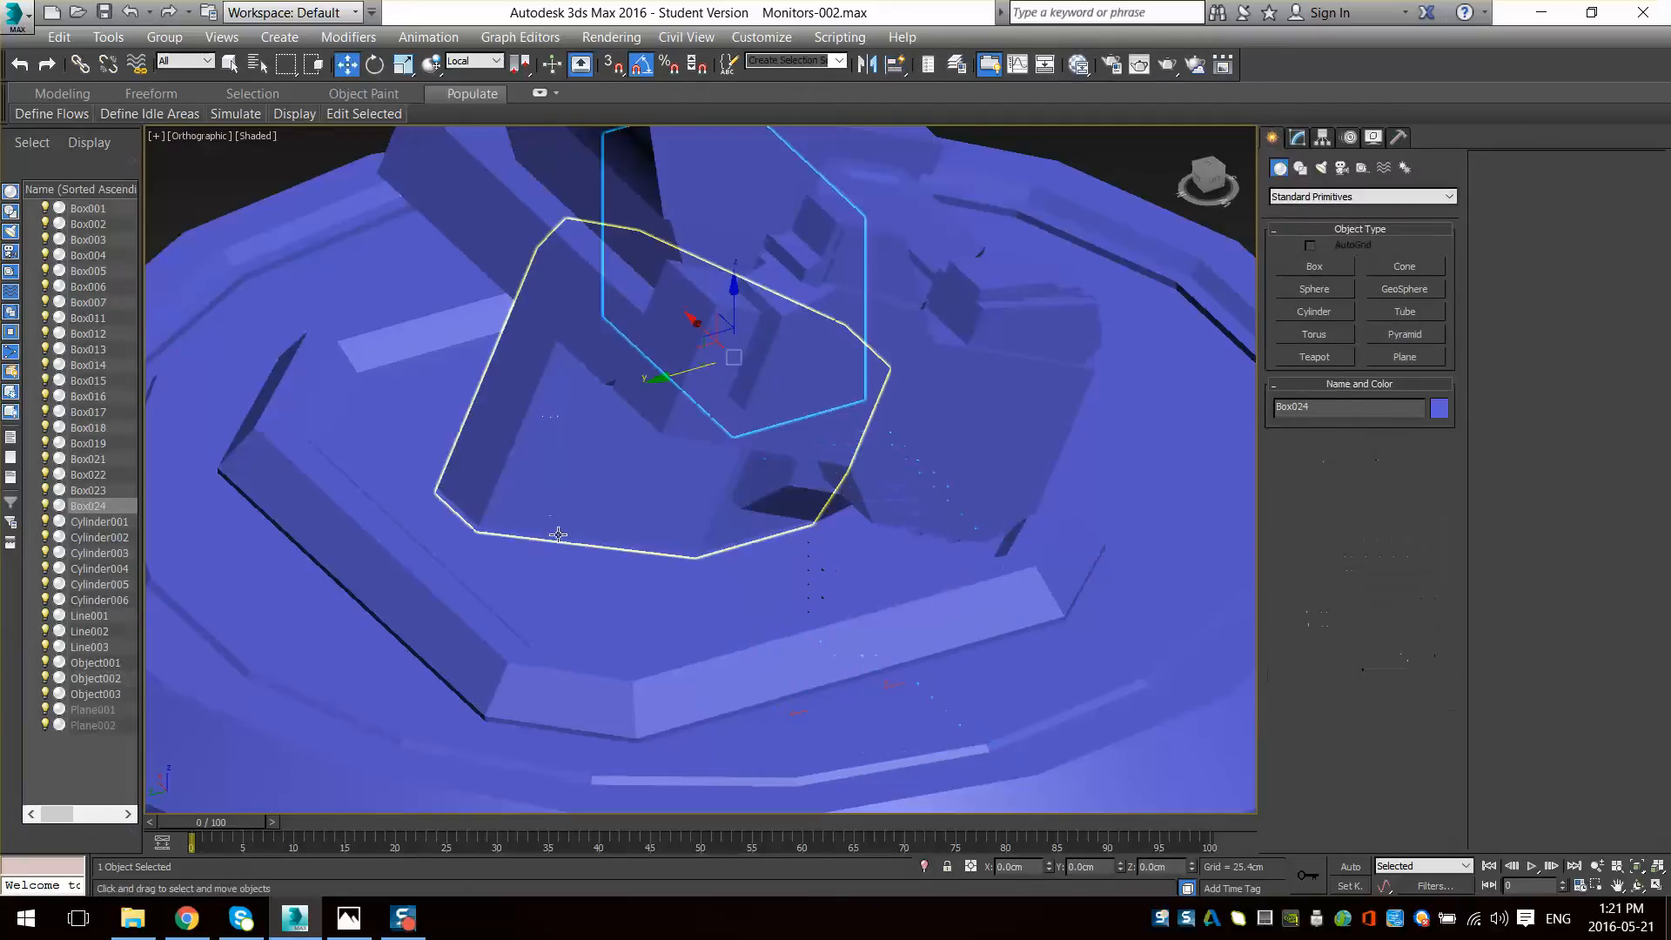
{"action": "middle_click_drag", "start_coordinate": [556, 533], "coordinate": [601, 529], "text": "alt"}
{"action": "left_click_drag", "start_coordinate": [679, 388], "coordinate": [535, 450]}
{"action": "left_click_drag", "start_coordinate": [602, 342], "coordinate": [586, 560]}
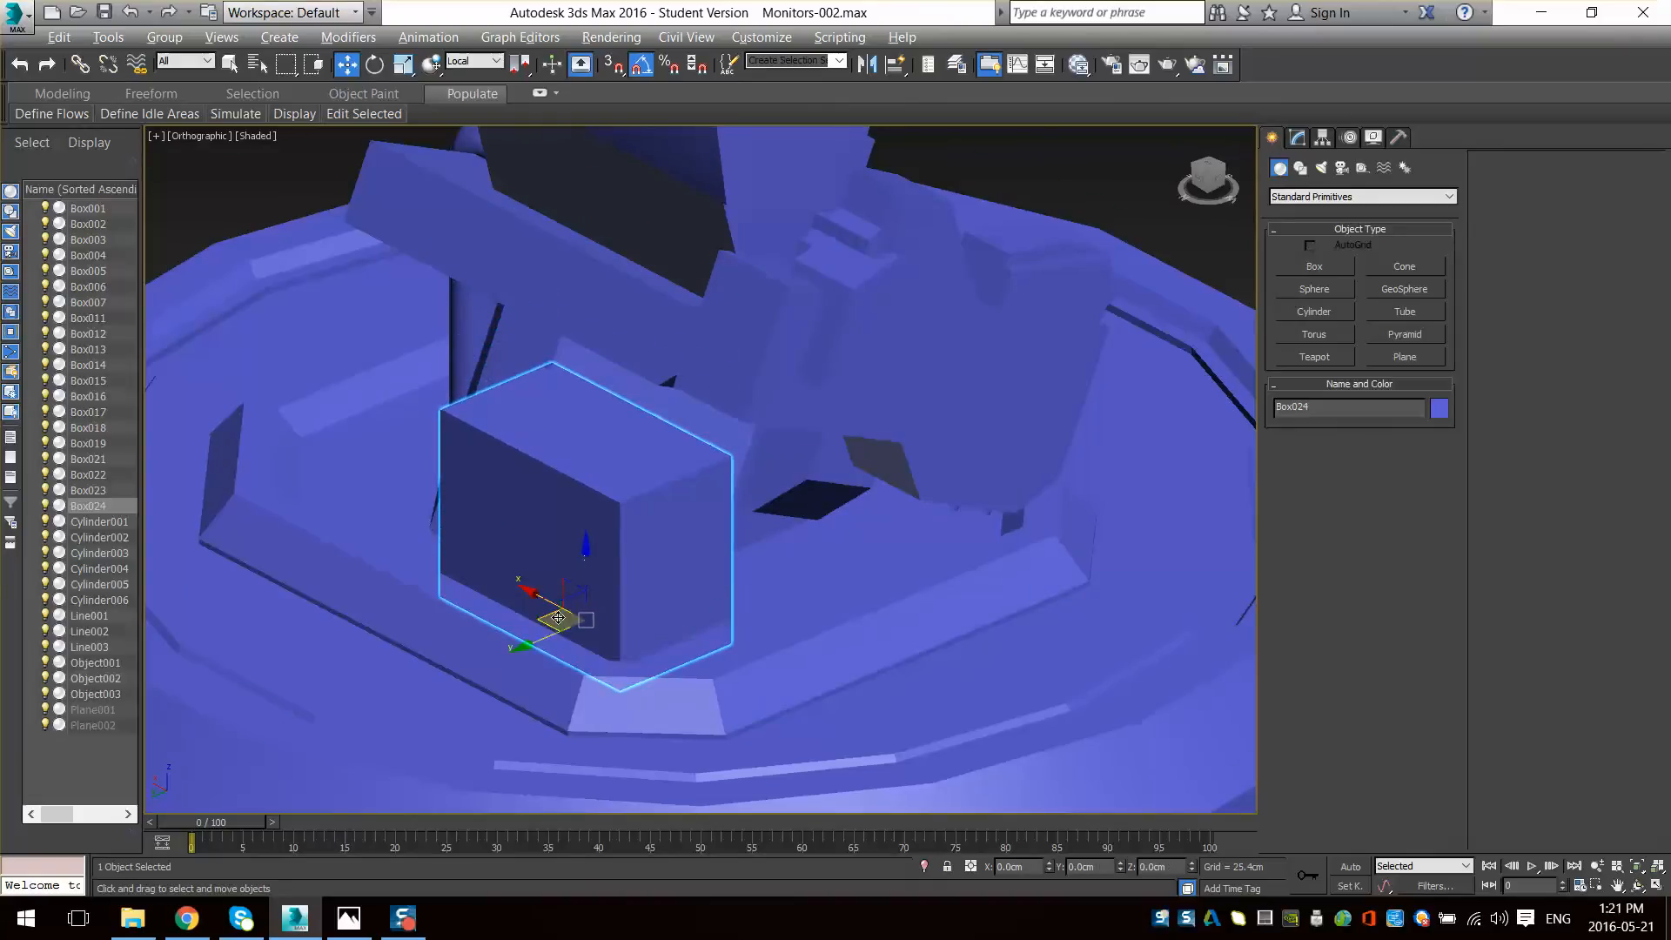
{"action": "mouse_move", "coordinate": [558, 617]}
{"action": "middle_mouse_down", "text": "alt"}
{"action": "mouse_move", "coordinate": [600, 645]}
{"action": "mouse_move", "coordinate": [524, 621]}
{"action": "middle_mouse_up", "text": "alt"}
- In perspective with edged faces shown, slide the new box horizontally across the base until it overlaps the rear support block
{"action": "key", "text": "p"}
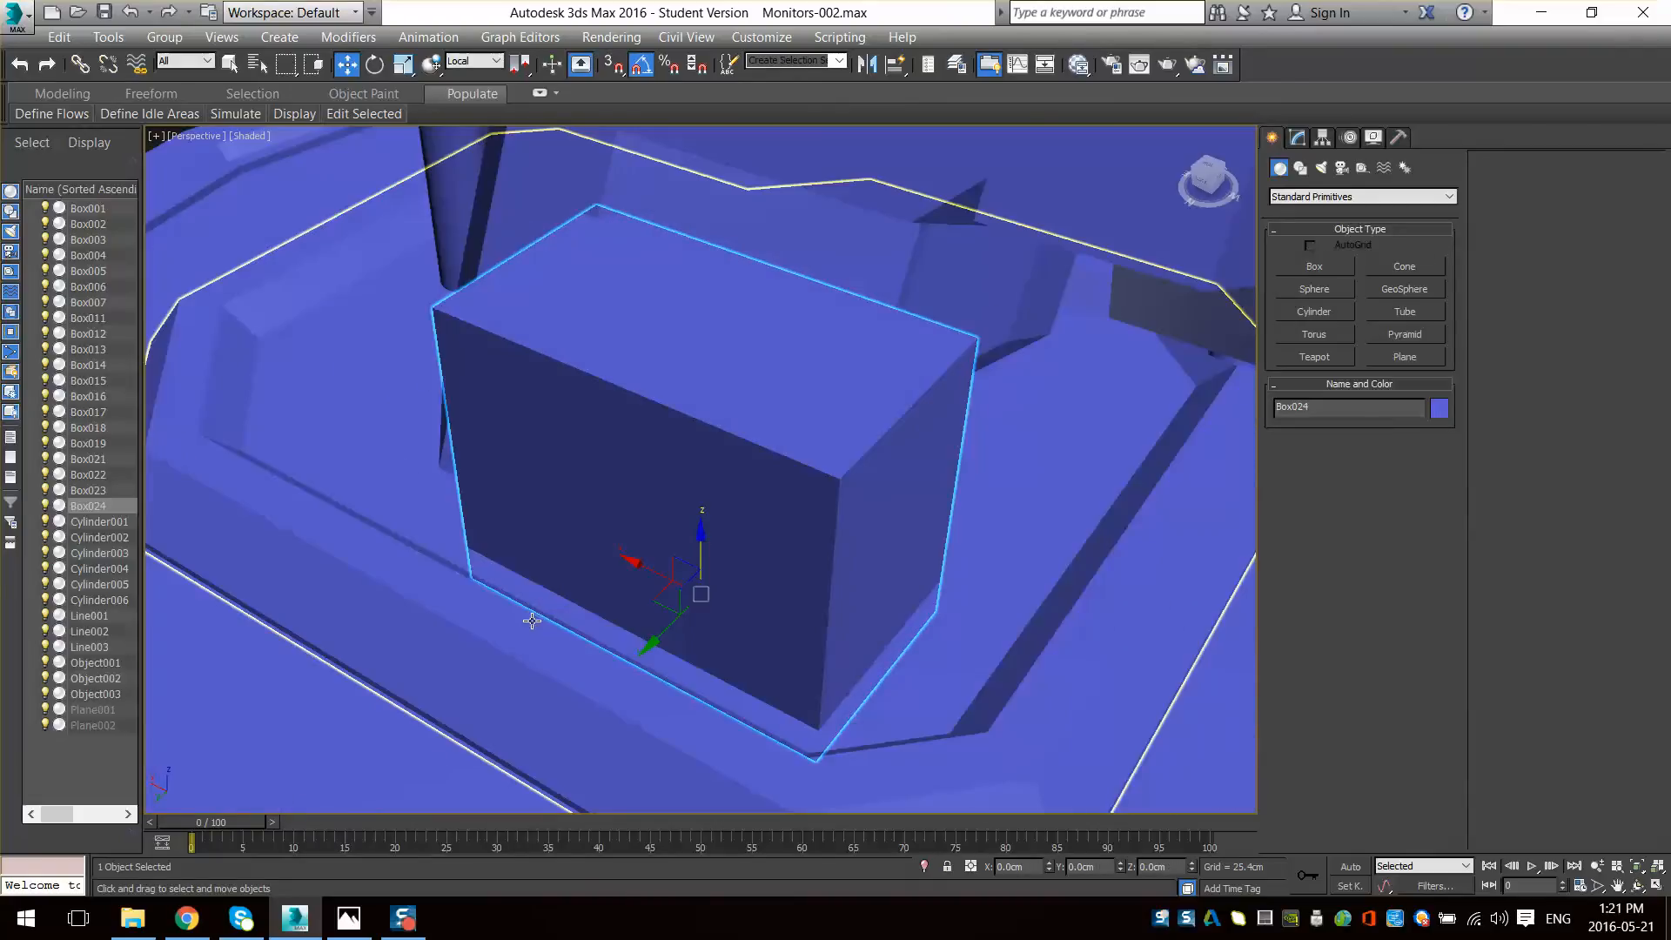
{"action": "key", "text": "F4"}
{"action": "left_click_drag", "start_coordinate": [653, 610], "coordinate": [555, 471]}
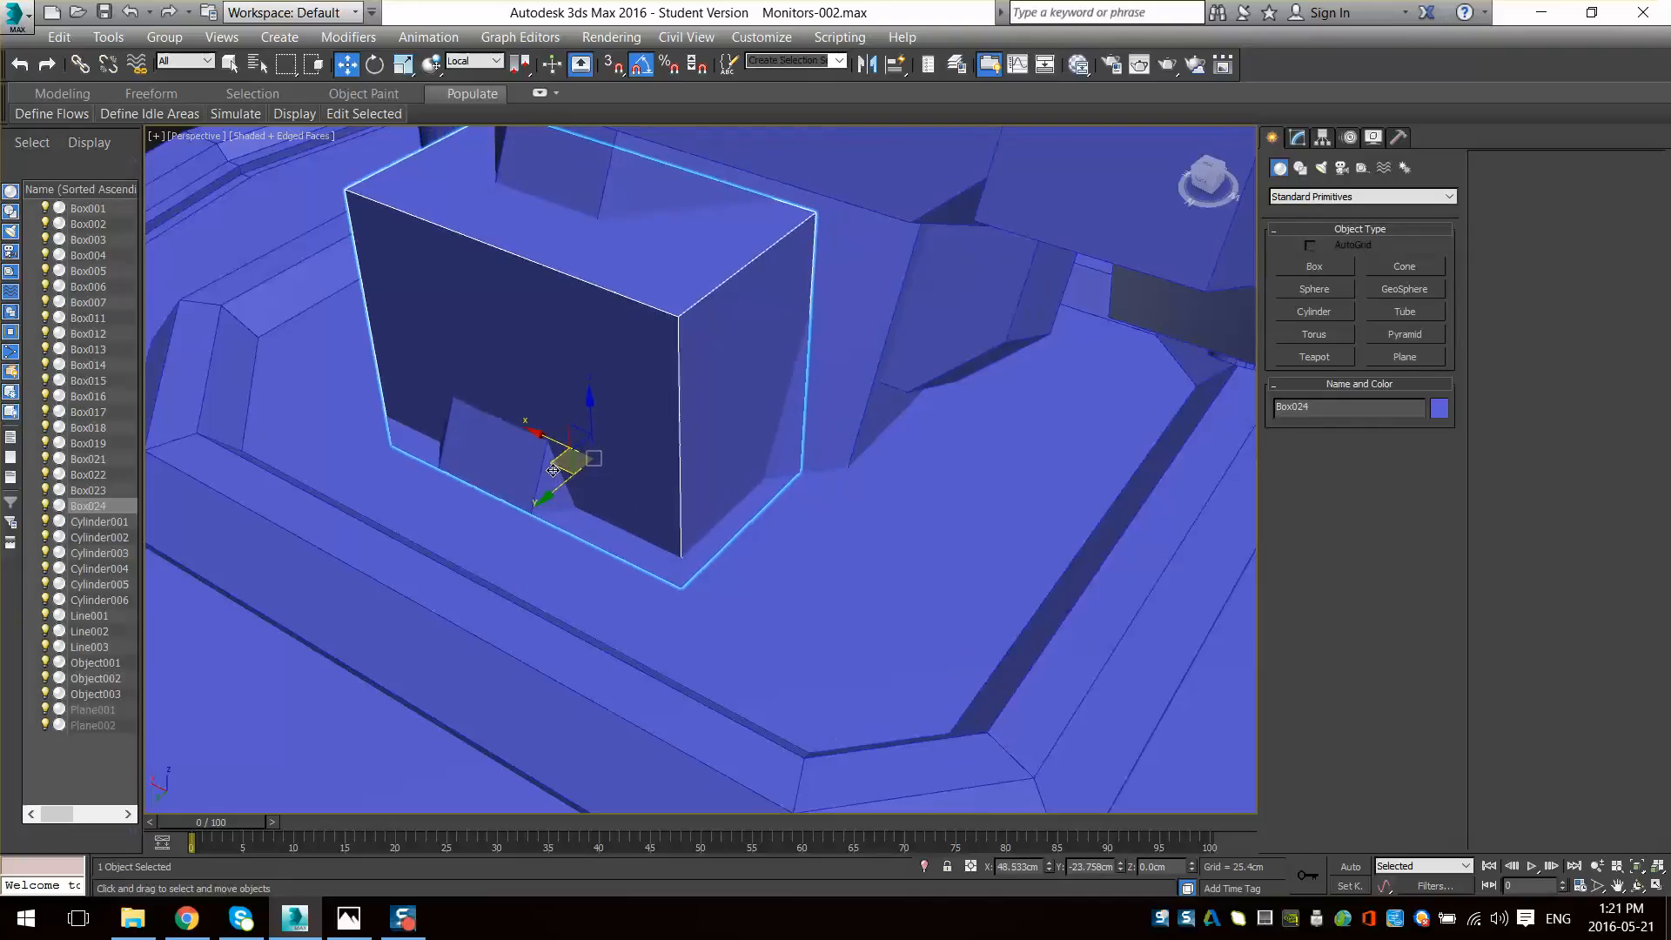
- Convert the new block to an editable poly and raise its four top vertices to a height of about 112 cm
{"action": "mouse_move", "coordinate": [766, 461]}
{"action": "middle_mouse_down", "text": "alt"}
{"action": "mouse_move", "coordinate": [728, 484]}
{"action": "mouse_move", "coordinate": [788, 452]}
{"action": "middle_mouse_up", "text": "alt"}
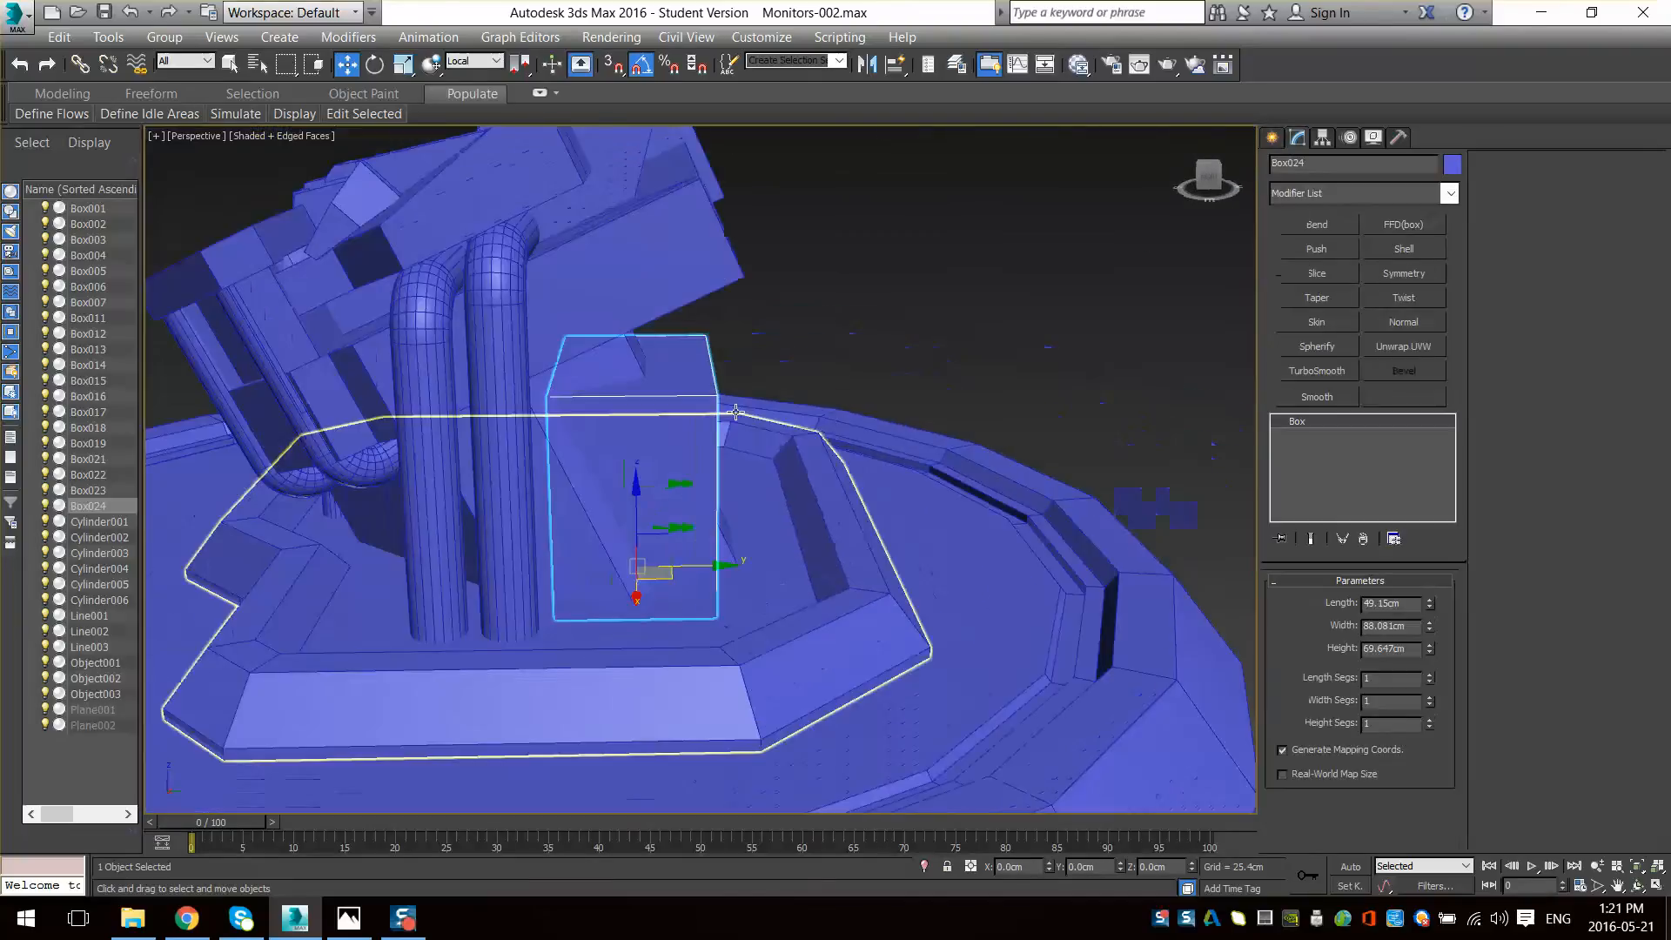
{"action": "right_click", "coordinate": [853, 318]}
{"action": "left_click", "coordinate": [919, 612]}
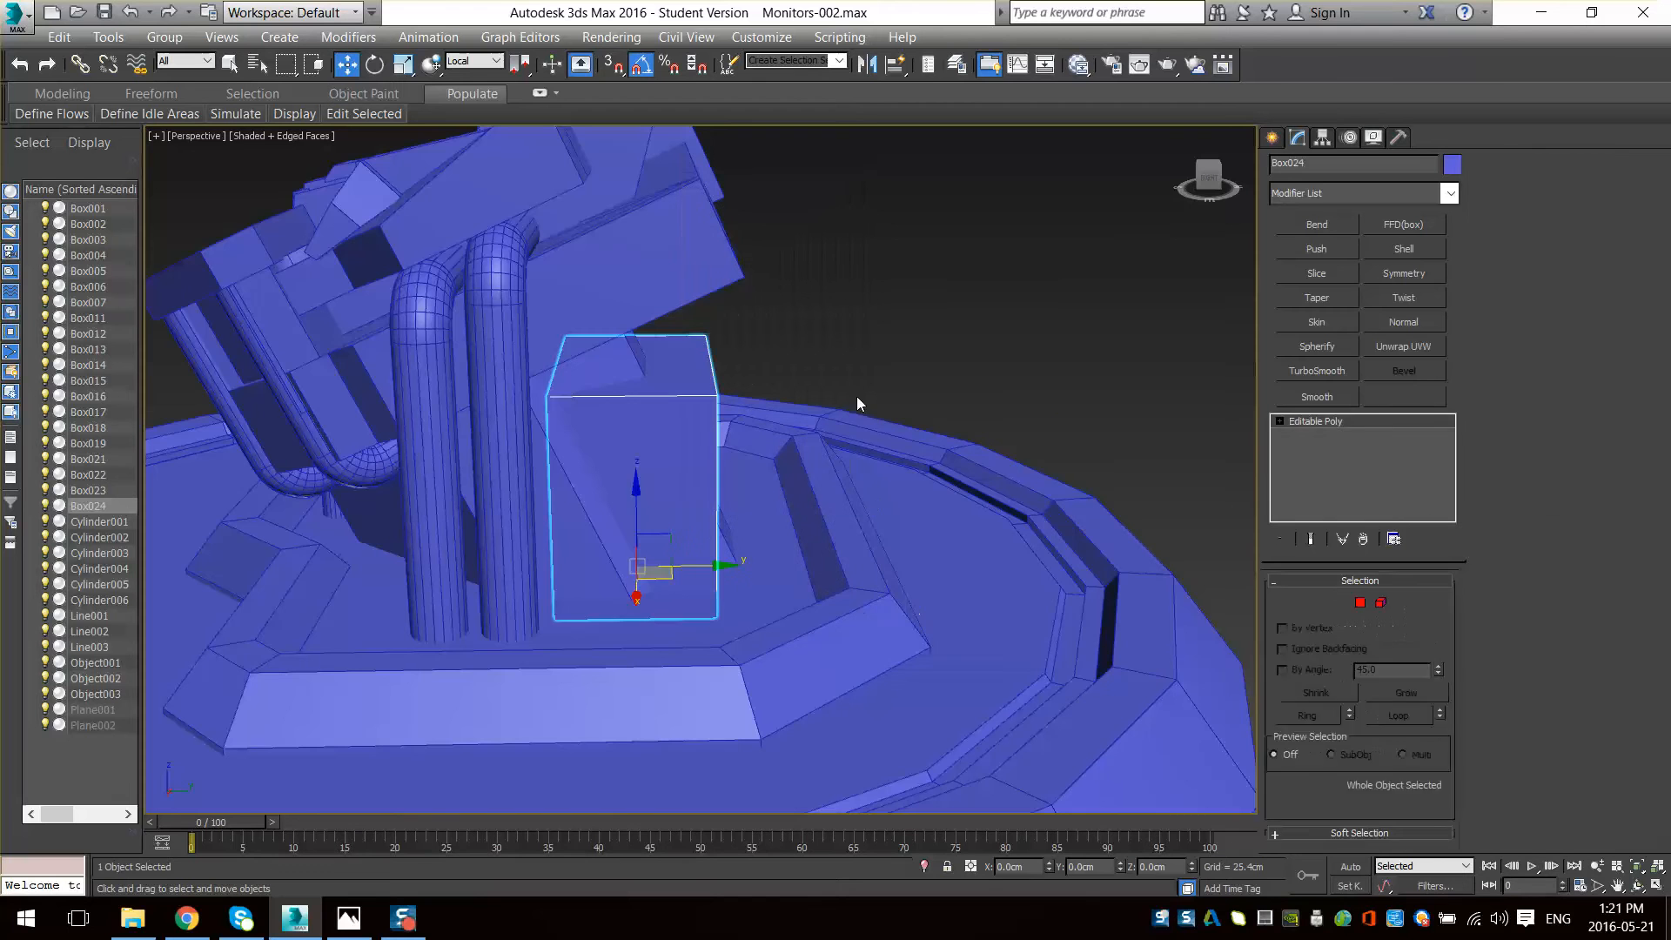
{"action": "key", "text": "1"}
{"action": "middle_click_drag", "start_coordinate": [410, 430], "coordinate": [672, 472], "text": "alt"}
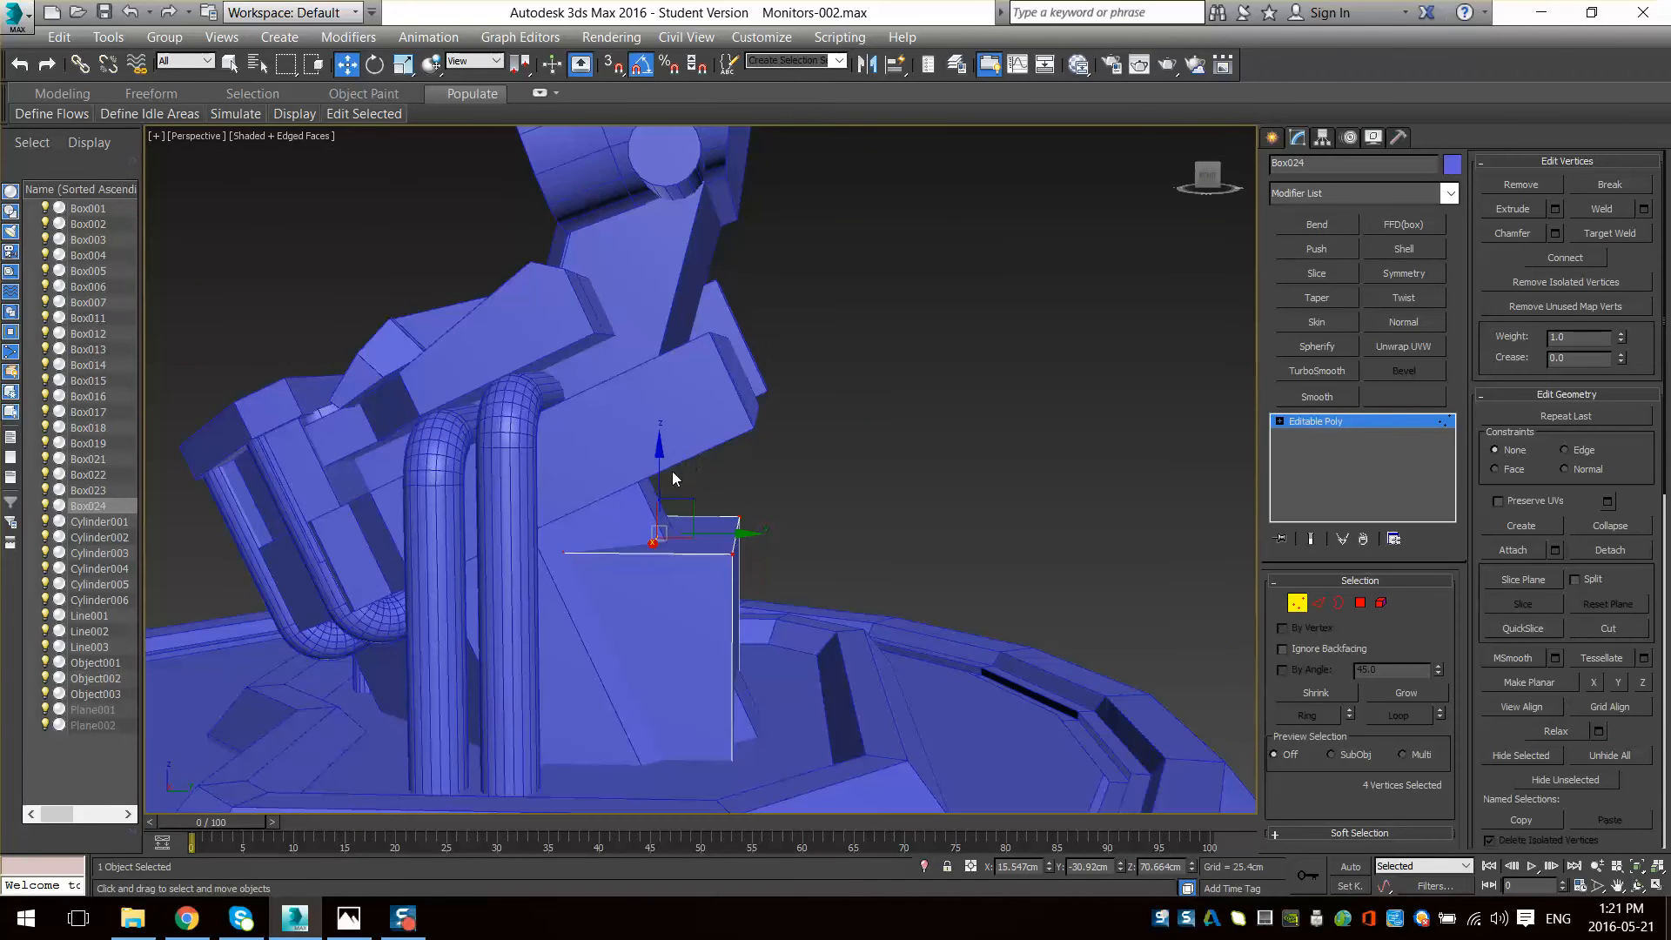
{"action": "left_click_drag", "start_coordinate": [634, 355], "coordinate": [634, 355]}
- Move the four vertices of the block's tube-side face along Y to about -74 cm, extending it beneath the main body
{"action": "middle_click_drag", "start_coordinate": [740, 418], "coordinate": [870, 586], "text": "alt"}
{"action": "key", "text": "F3"}
{"action": "middle_click_drag", "start_coordinate": [846, 524], "coordinate": [827, 419], "text": "alt"}
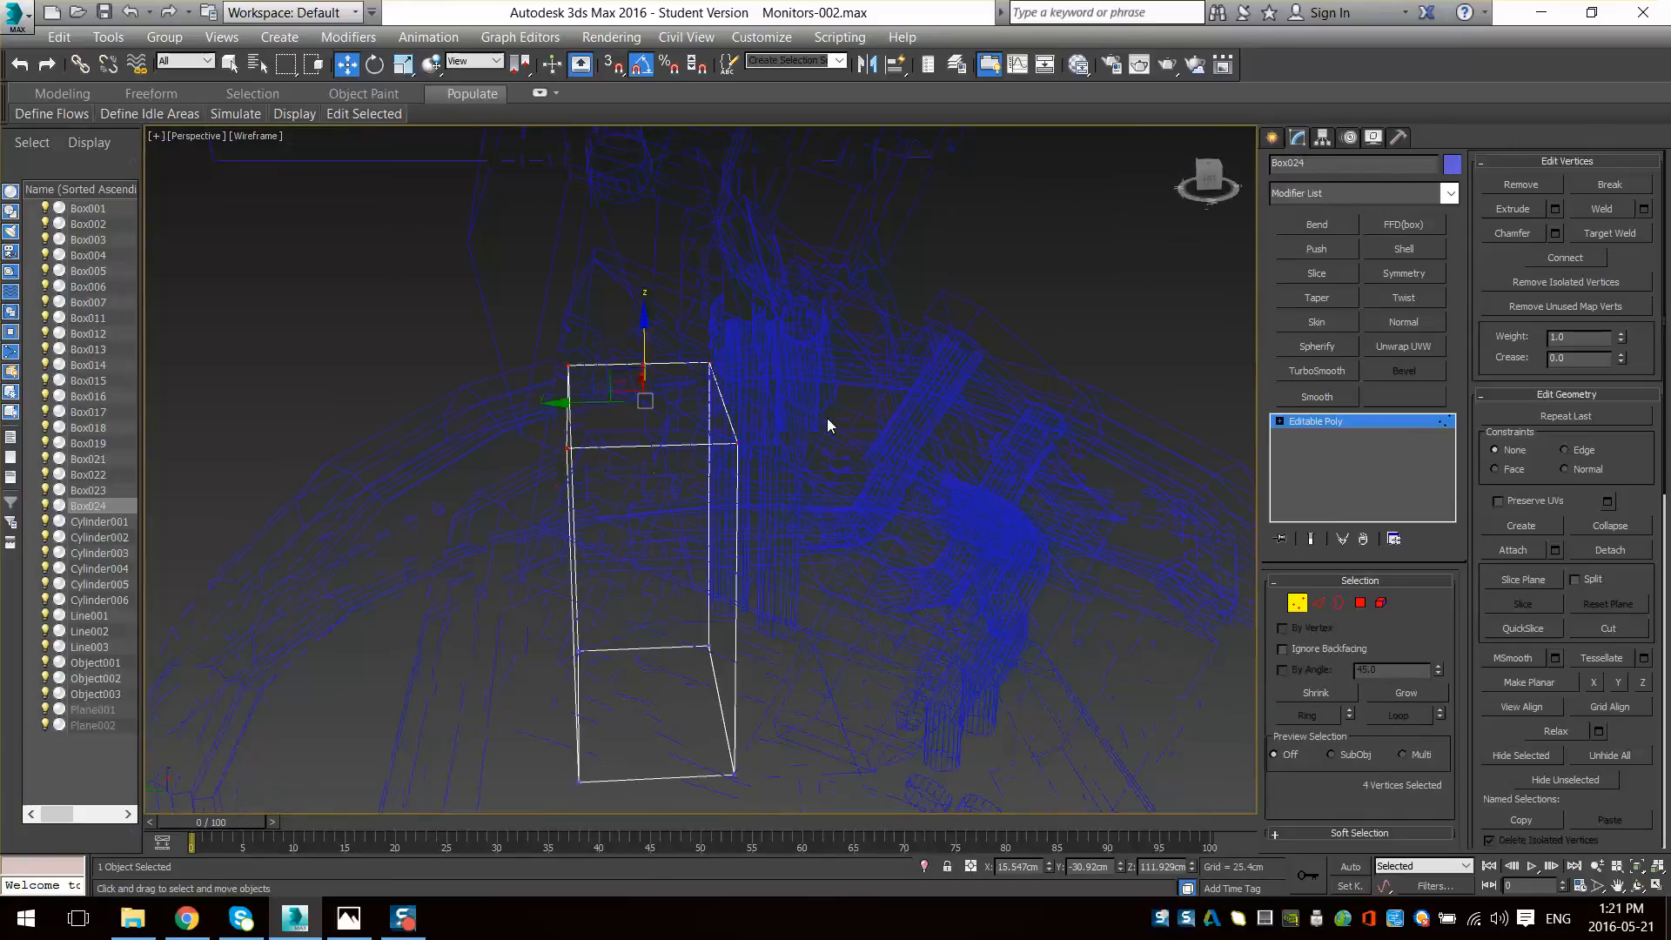
{"action": "key", "text": "F3"}
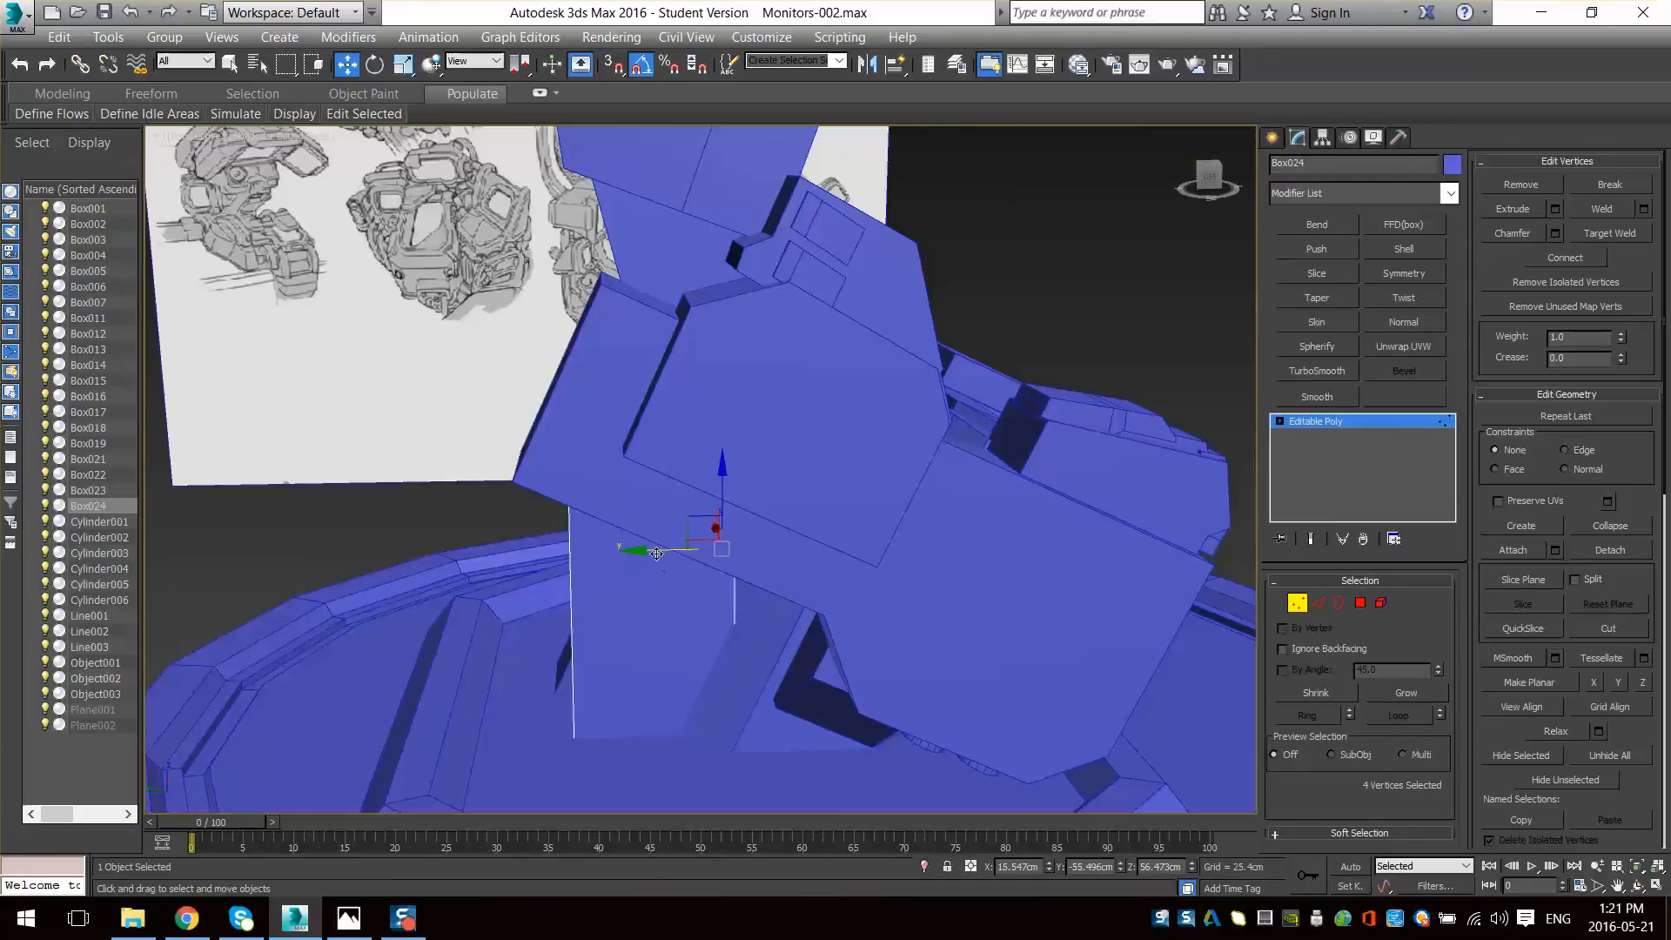
{"action": "middle_click_drag", "start_coordinate": [694, 556], "coordinate": [813, 583], "text": "alt"}
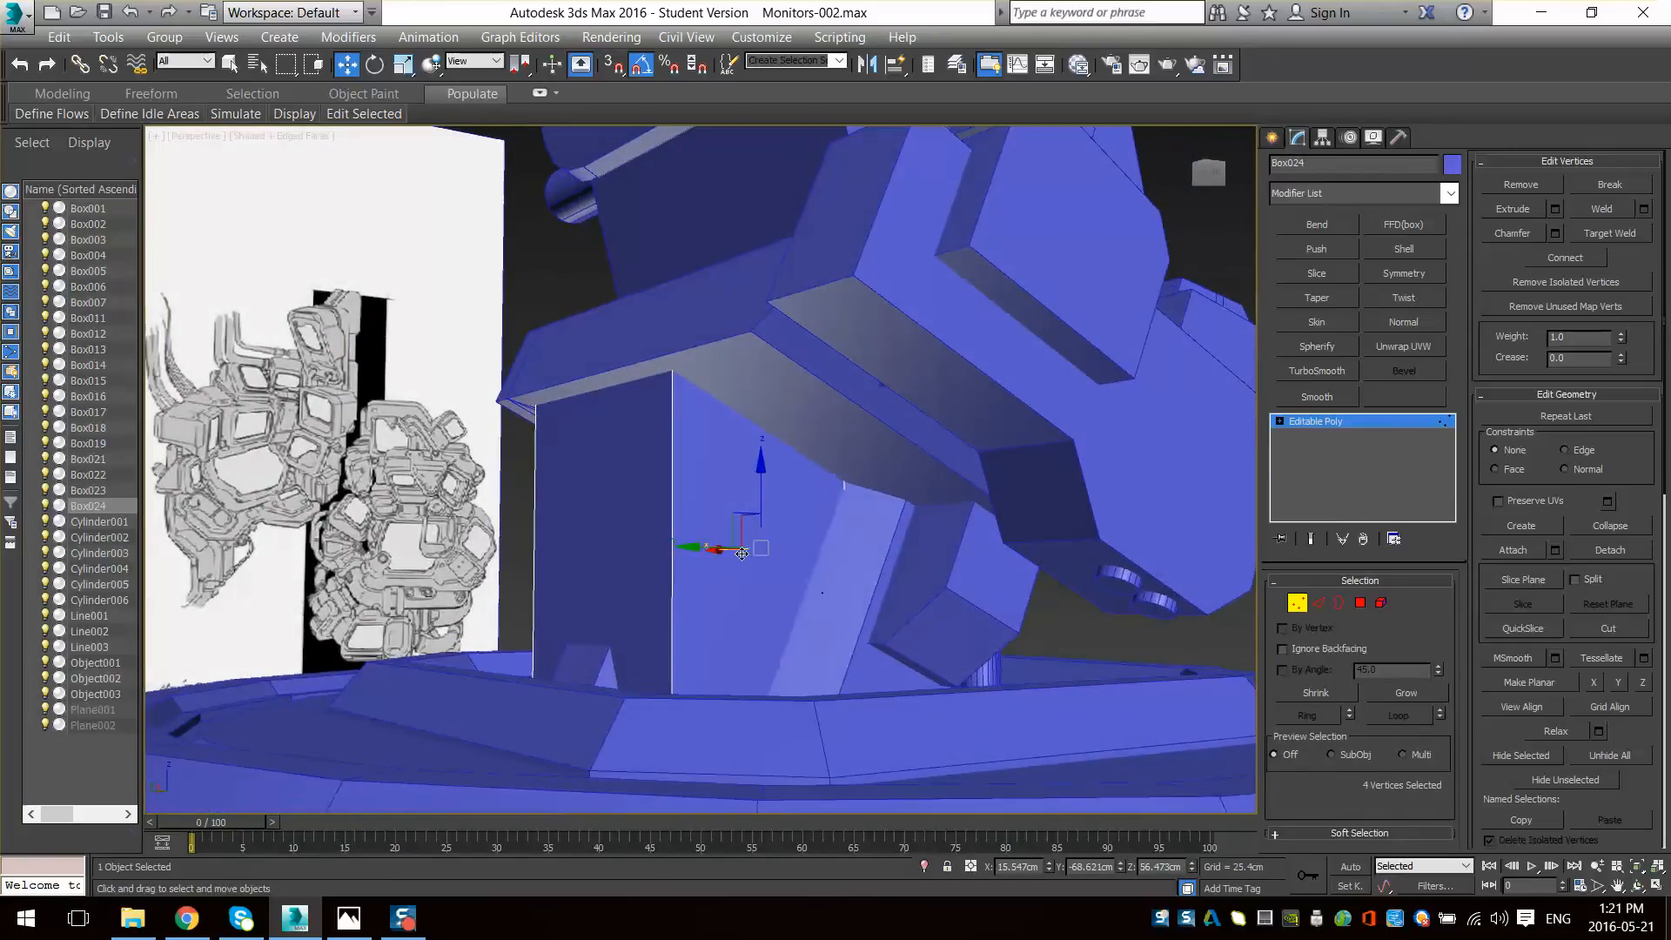
{"action": "middle_click_drag", "start_coordinate": [715, 550], "coordinate": [1047, 655], "text": "alt"}
- Chamfer the block's two vertical edges on the face nearest the tubes
{"action": "key", "text": "F3"}
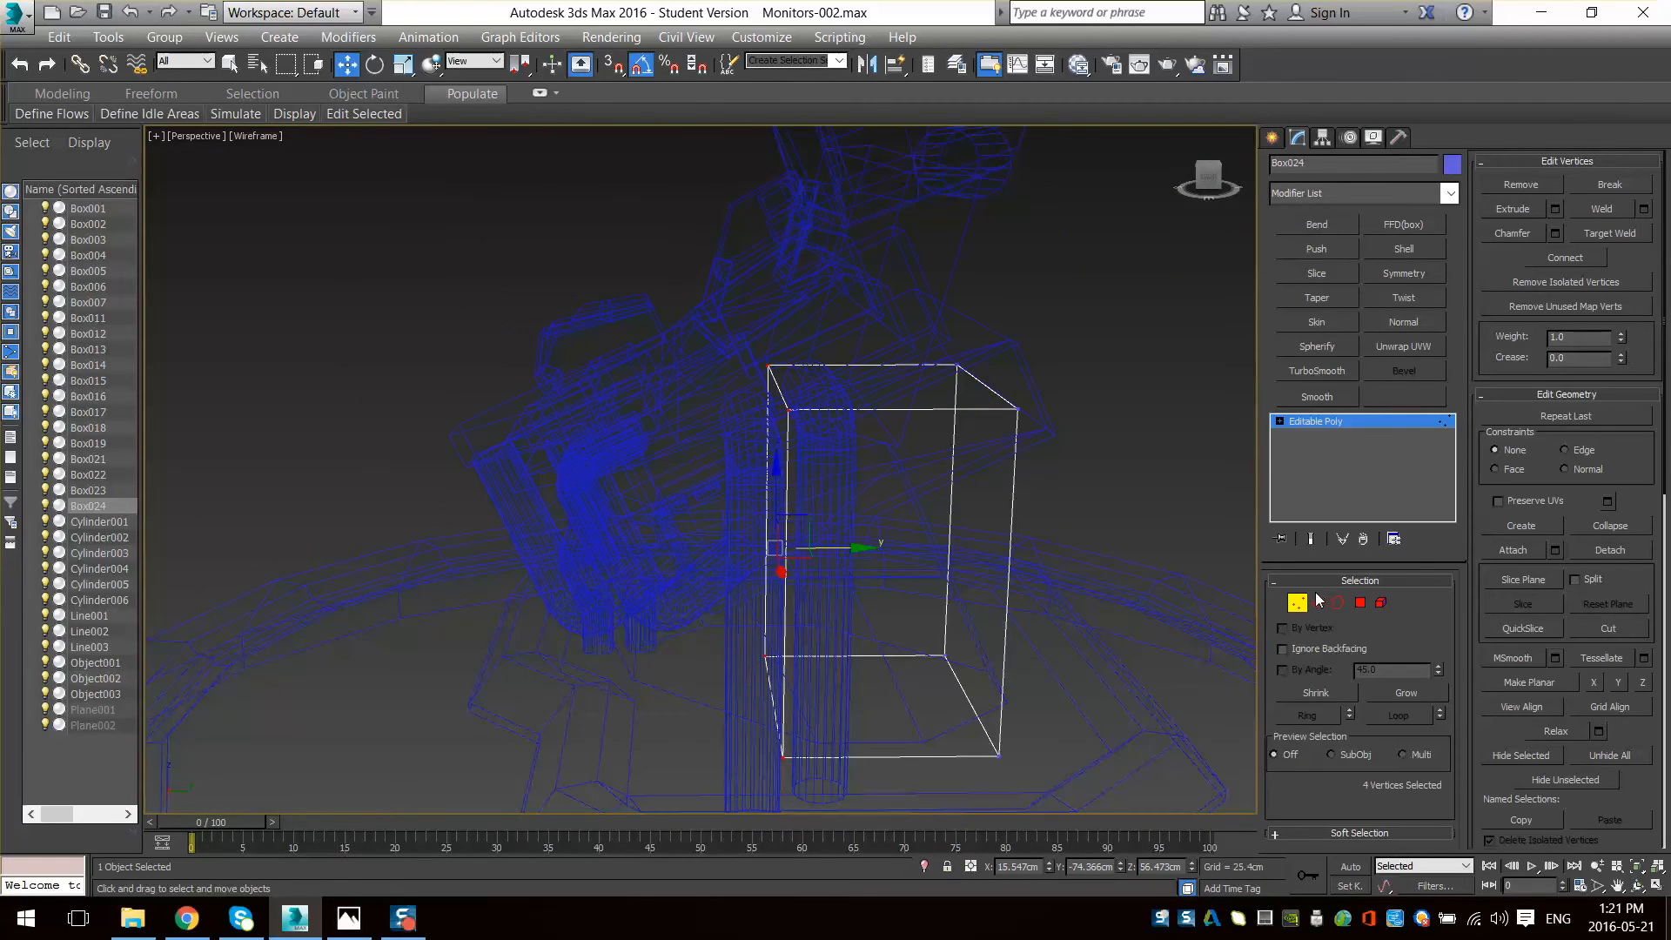
{"action": "left_click", "coordinate": [1319, 602]}
{"action": "middle_click_drag", "start_coordinate": [798, 553], "coordinate": [818, 592], "text": "alt"}
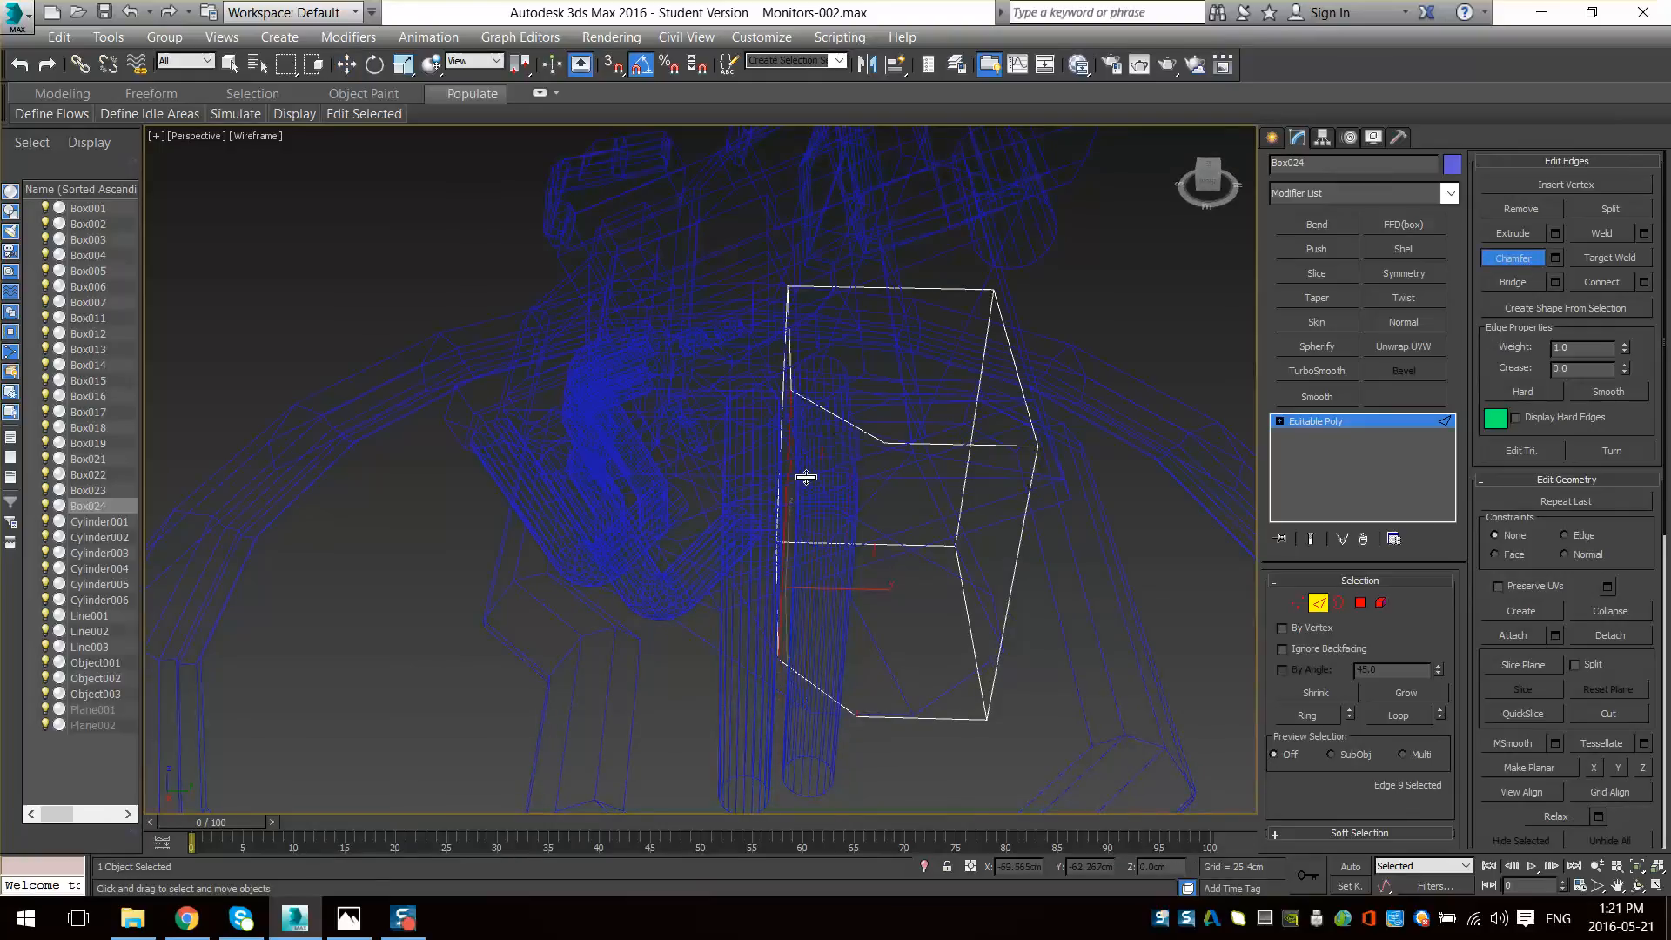
{"action": "key", "text": "F3"}
{"action": "middle_click_drag", "start_coordinate": [951, 597], "coordinate": [818, 541], "text": "alt"}
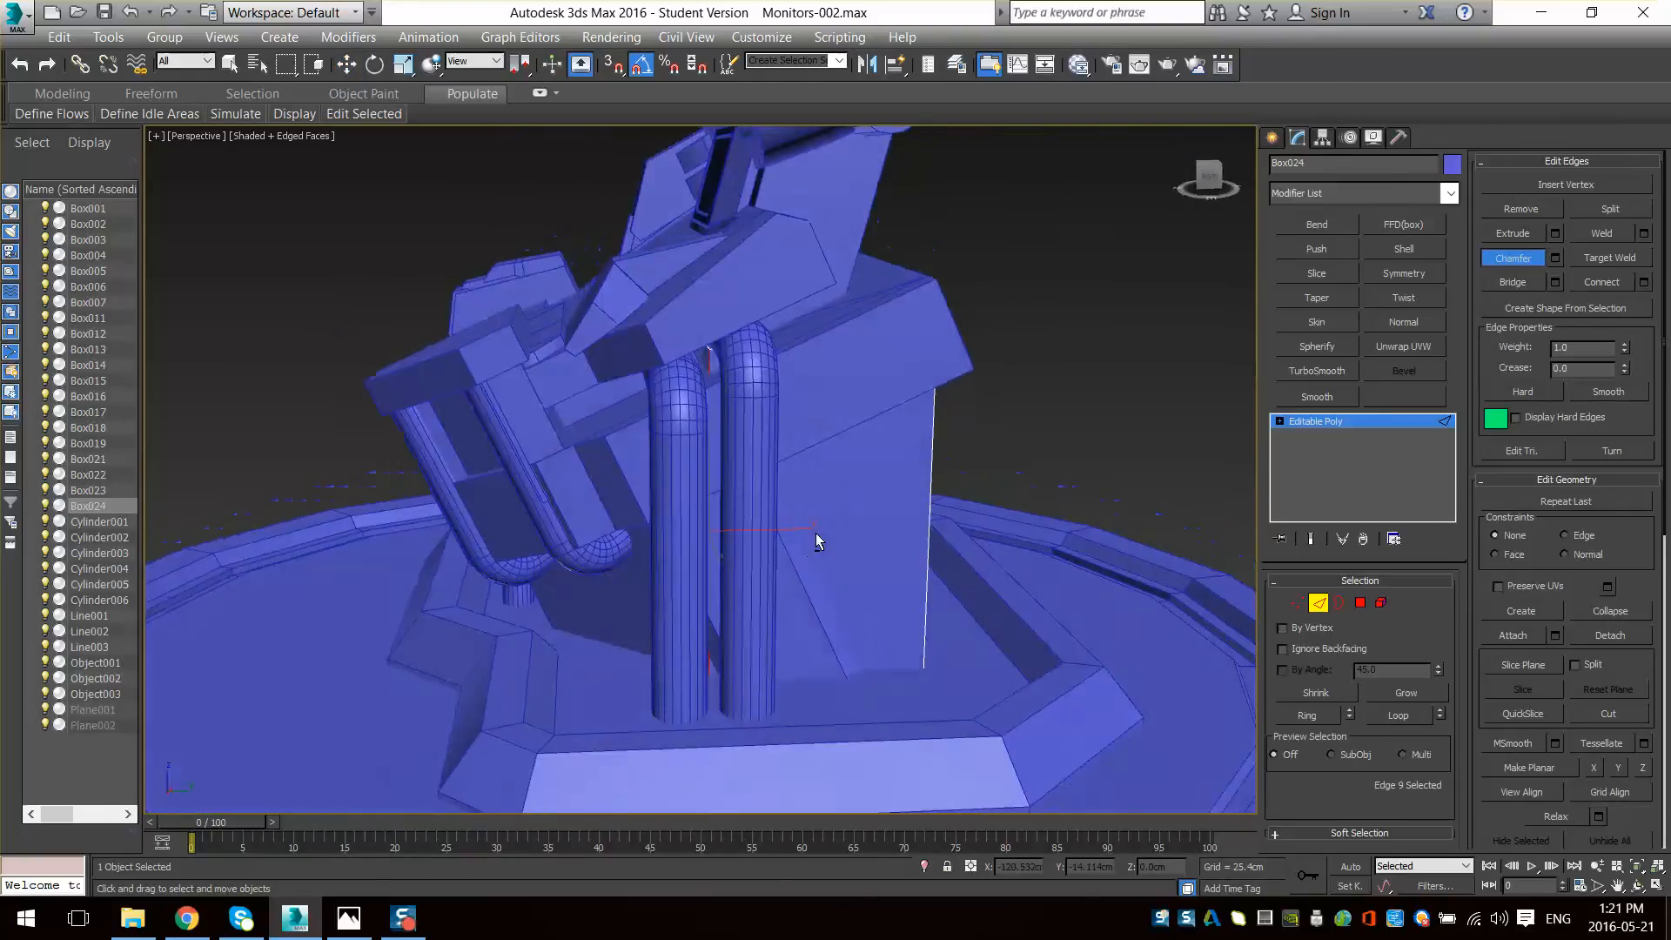
{"action": "key", "text": "F3"}
{"action": "key", "text": "F3"}
{"action": "left_click_drag", "start_coordinate": [714, 588], "coordinate": [715, 587]}
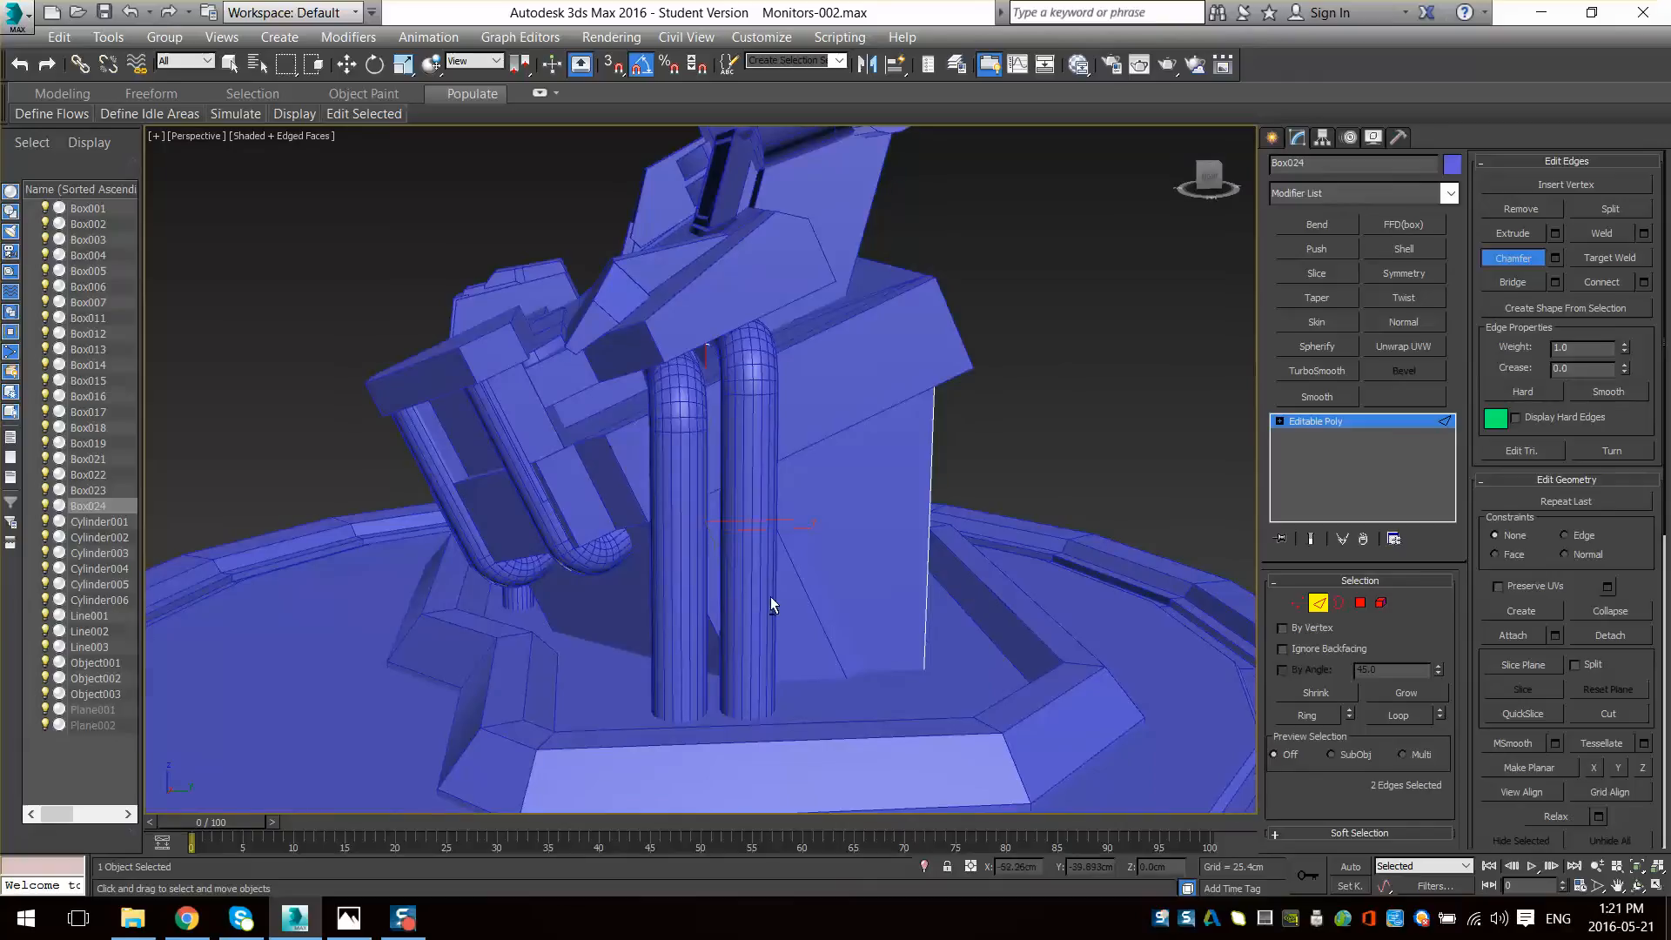
{"action": "middle_click_drag", "start_coordinate": [770, 597], "coordinate": [755, 586], "text": "alt"}
- Lower the block's top vertices on the chamfered side so its top slopes along the underside of the main body
{"action": "key", "text": "F3"}
{"action": "key", "text": "1"}
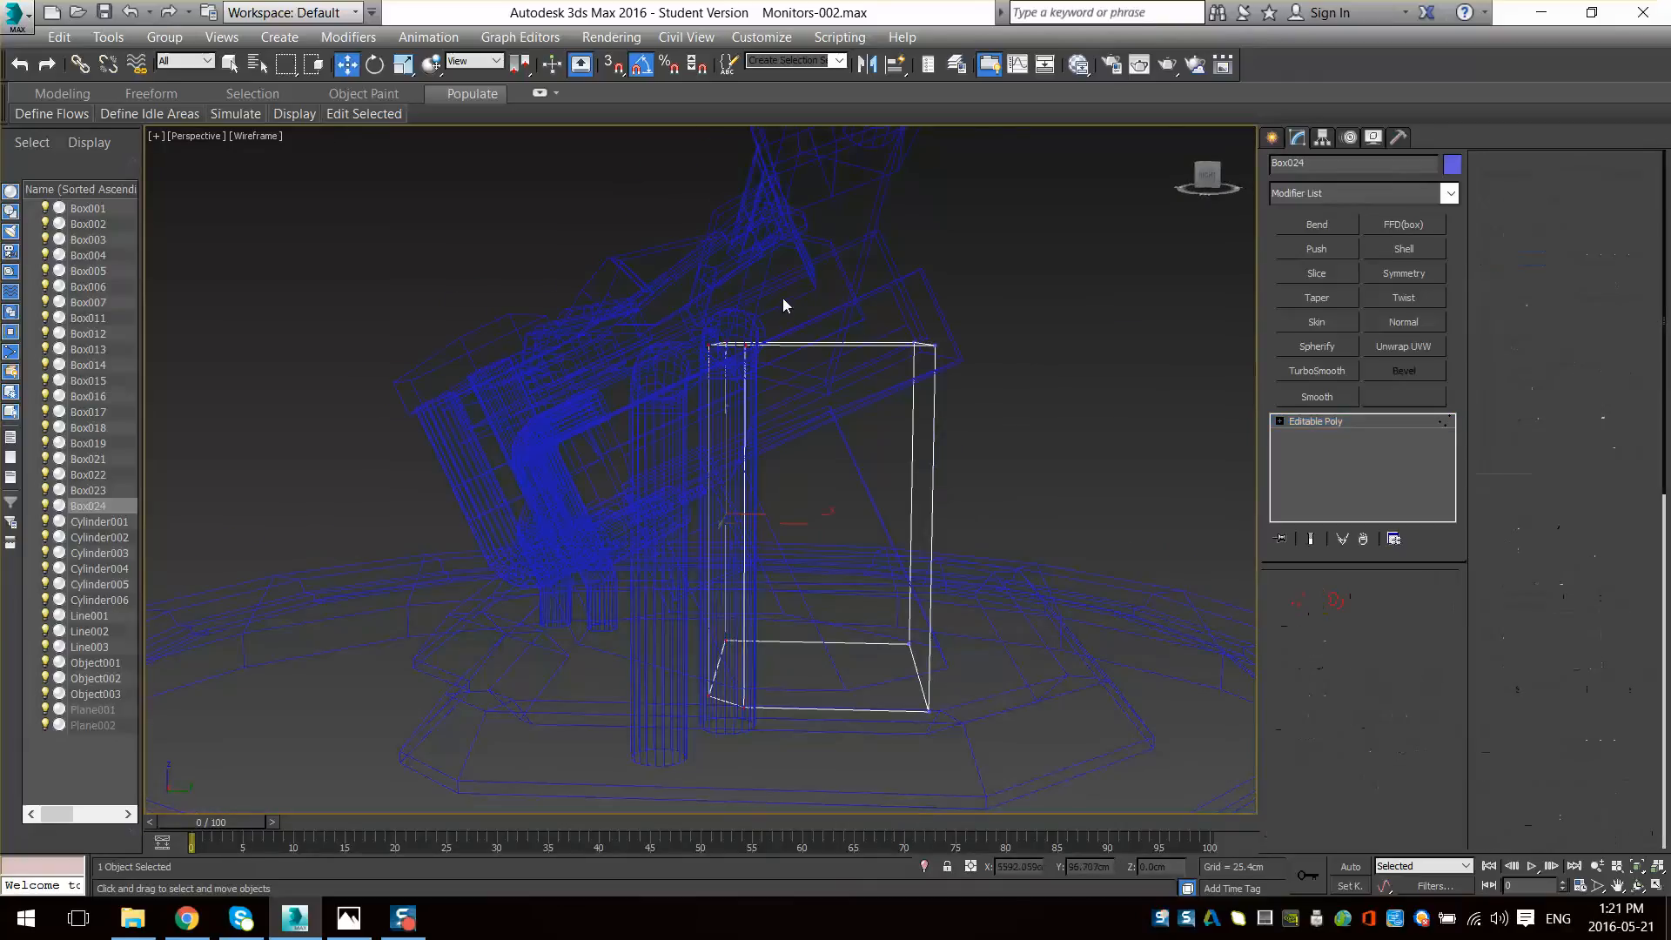
{"action": "left_click_drag", "start_coordinate": [784, 304], "coordinate": [696, 382]}
{"action": "middle_click_drag", "start_coordinate": [718, 378], "coordinate": [723, 378], "text": "alt"}
{"action": "key", "text": "w"}
{"action": "left_click_drag", "start_coordinate": [726, 276], "coordinate": [727, 367]}
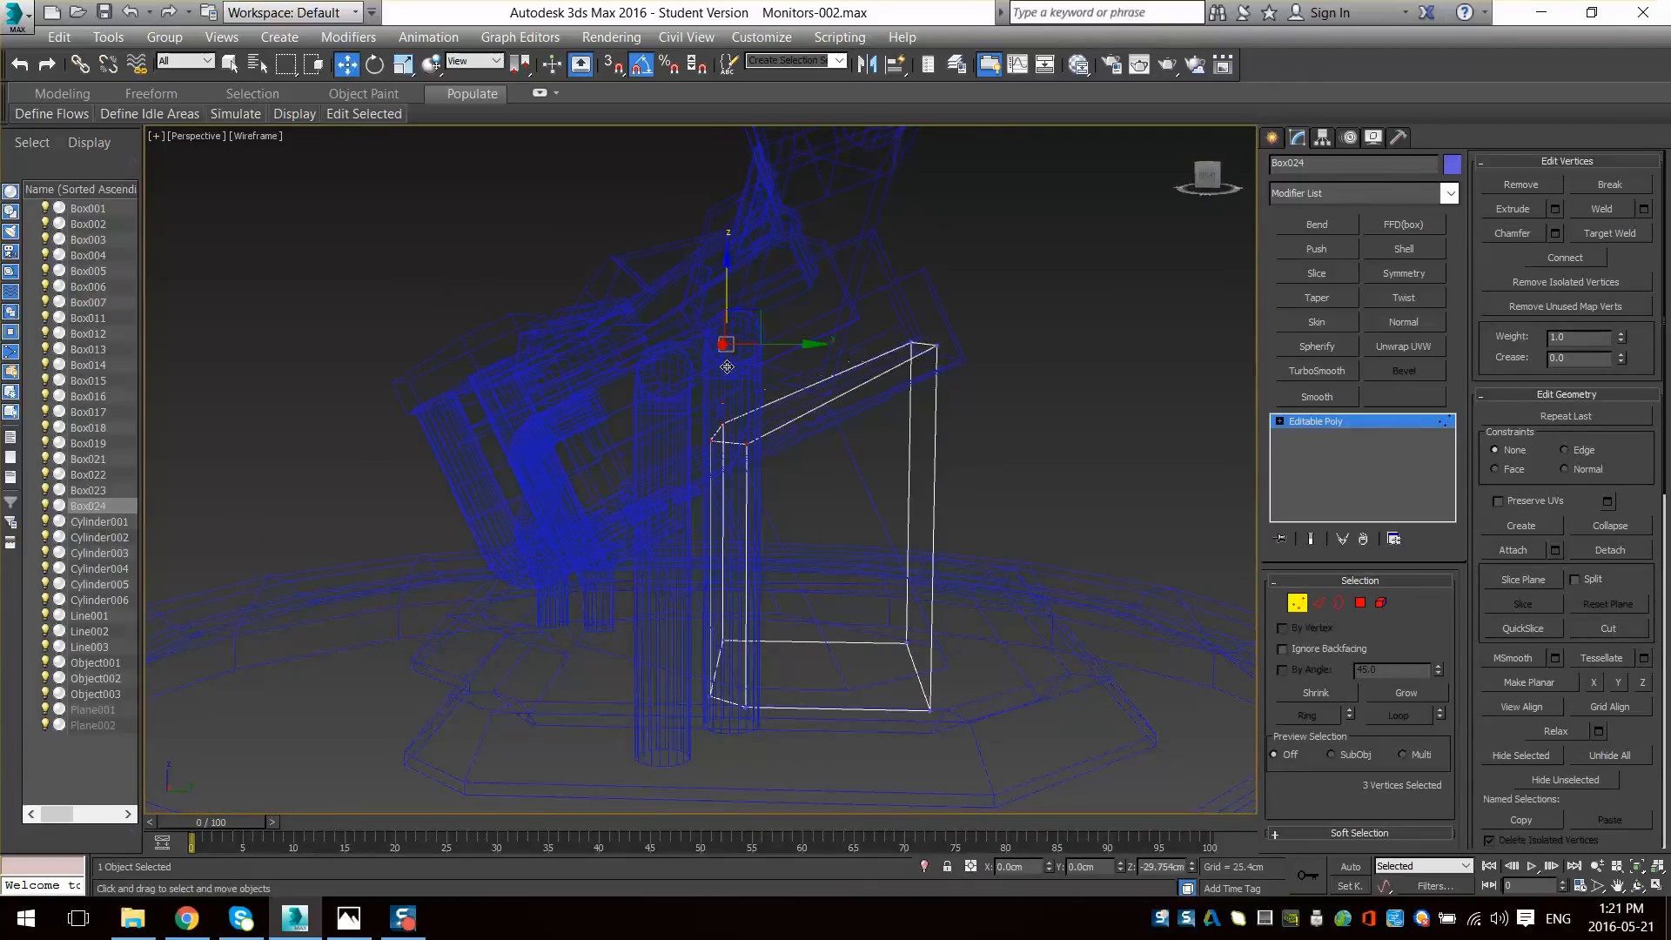
{"action": "key", "text": "F3"}
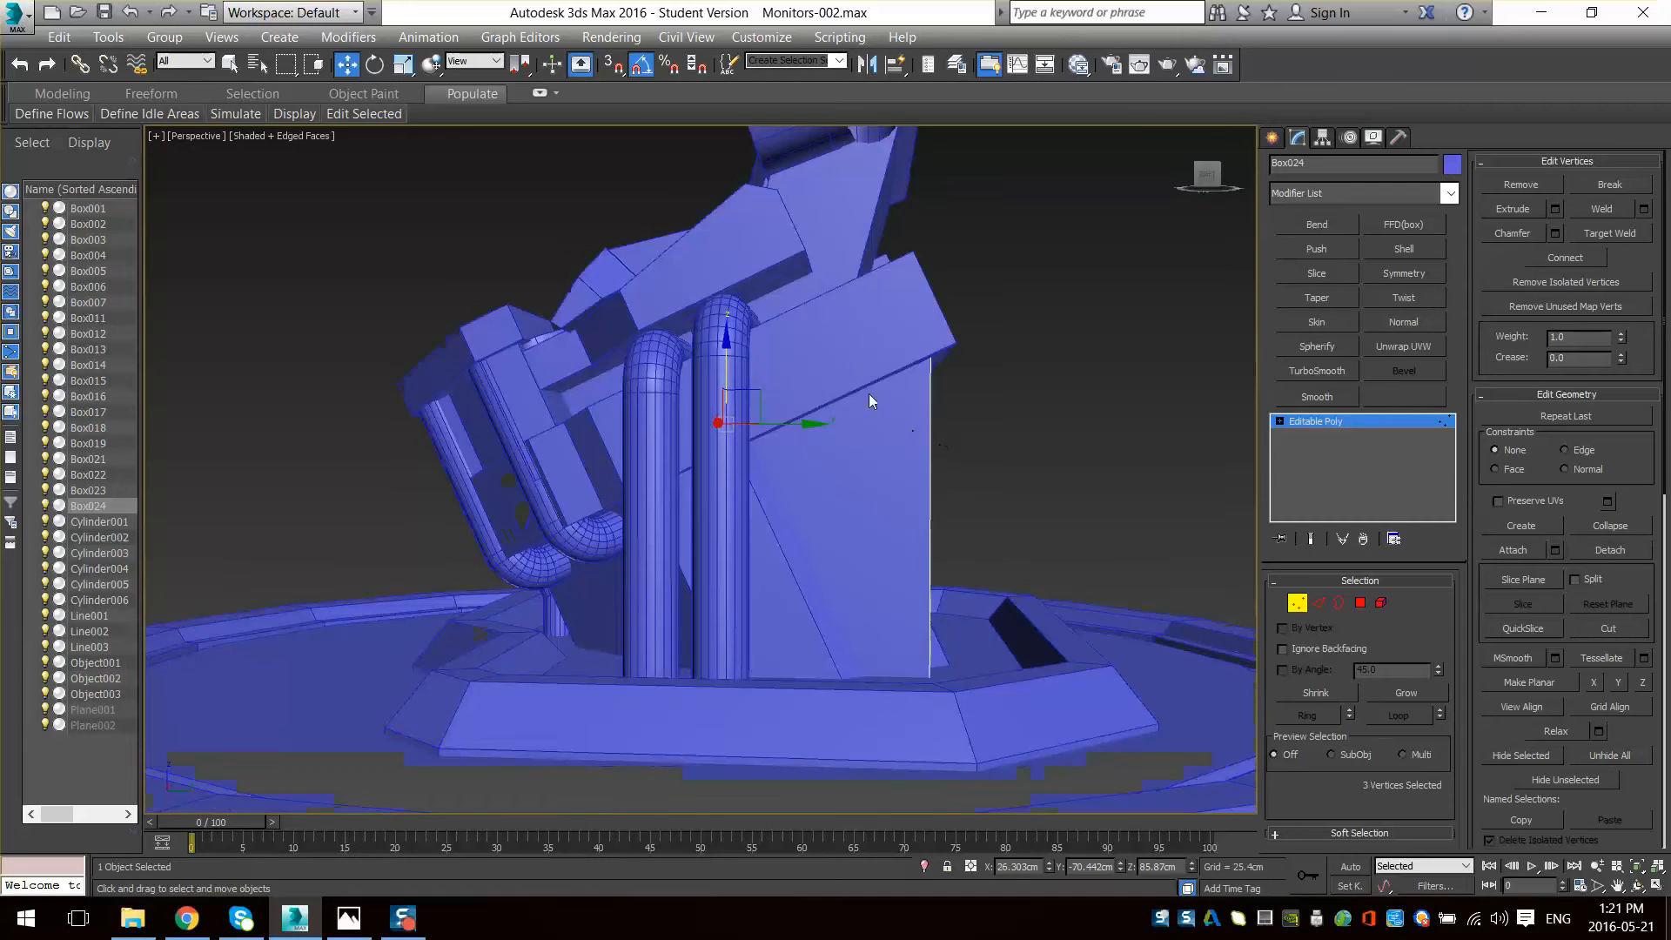
- Try to chamfer the rear vertical edge of the block on the side of the bent tubes
{"action": "scroll", "coordinate": [867, 418], "scroll_direction": "up", "scroll_amount": 5}
{"action": "middle_click_drag", "start_coordinate": [865, 435], "coordinate": [806, 418], "text": "alt"}
{"action": "scroll", "coordinate": [801, 534], "scroll_direction": "up", "scroll_amount": 2}
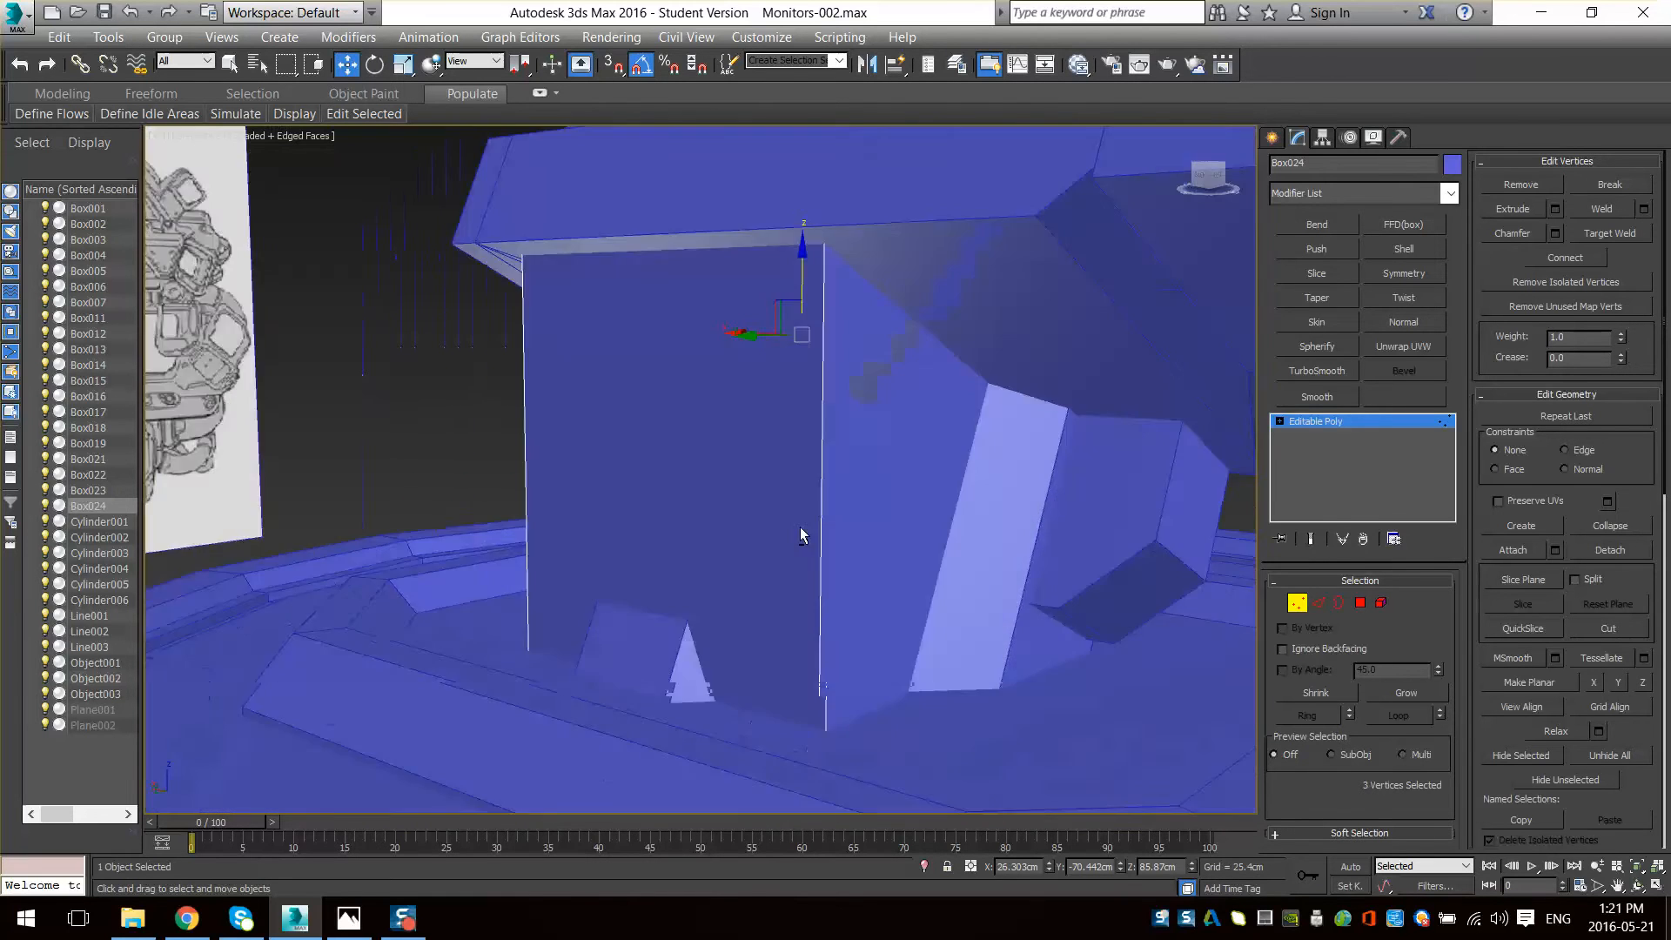
{"action": "middle_click_drag", "start_coordinate": [802, 533], "coordinate": [846, 620], "text": "alt"}
{"action": "scroll", "coordinate": [846, 620], "scroll_direction": "up", "scroll_amount": 2}
{"action": "scroll", "coordinate": [846, 620], "scroll_direction": "down", "scroll_amount": 5}
{"action": "middle_click_drag", "start_coordinate": [754, 566], "coordinate": [916, 607], "text": "alt"}
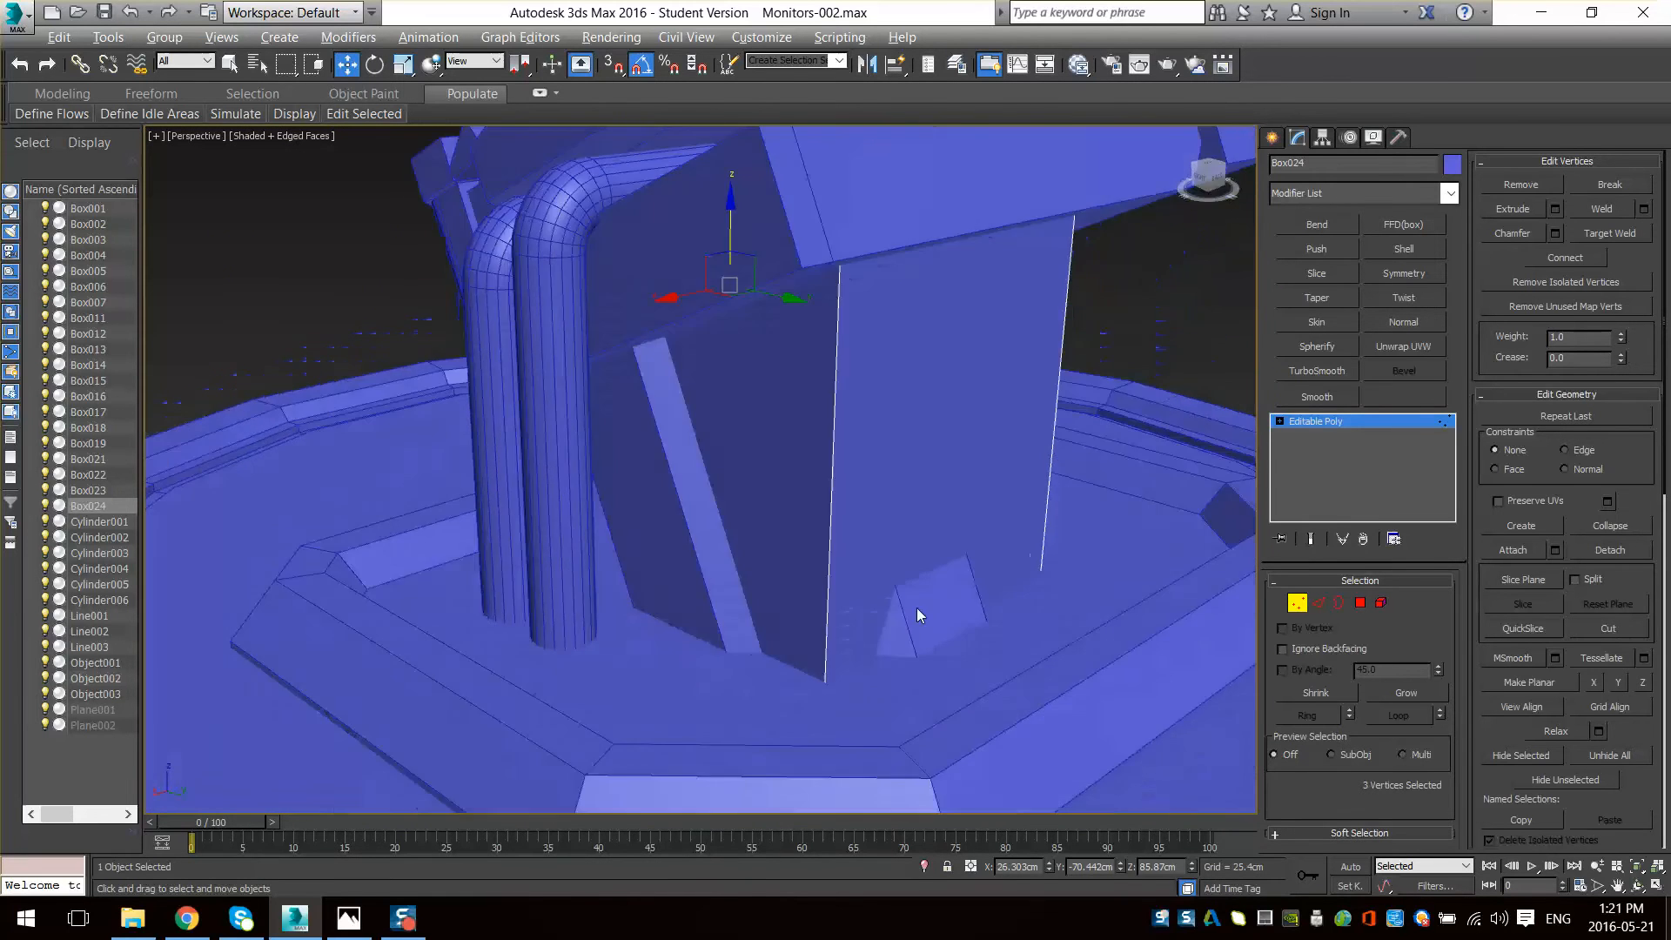
{"action": "scroll", "coordinate": [916, 607], "scroll_direction": "up", "scroll_amount": 3}
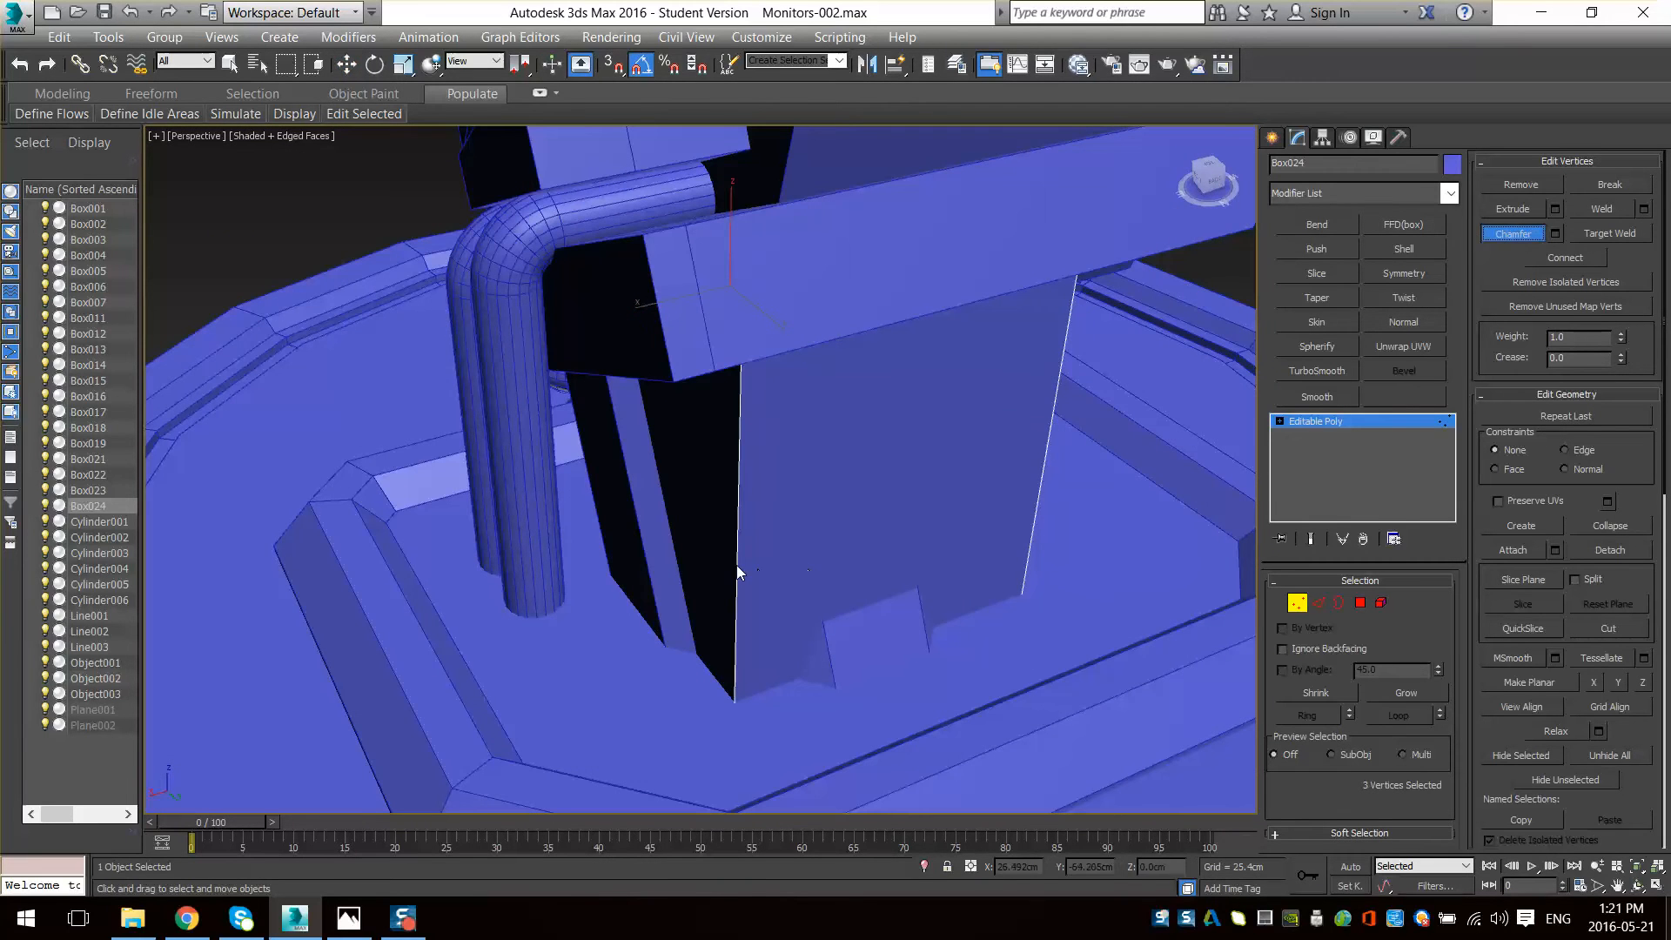
{"action": "key", "text": "2"}
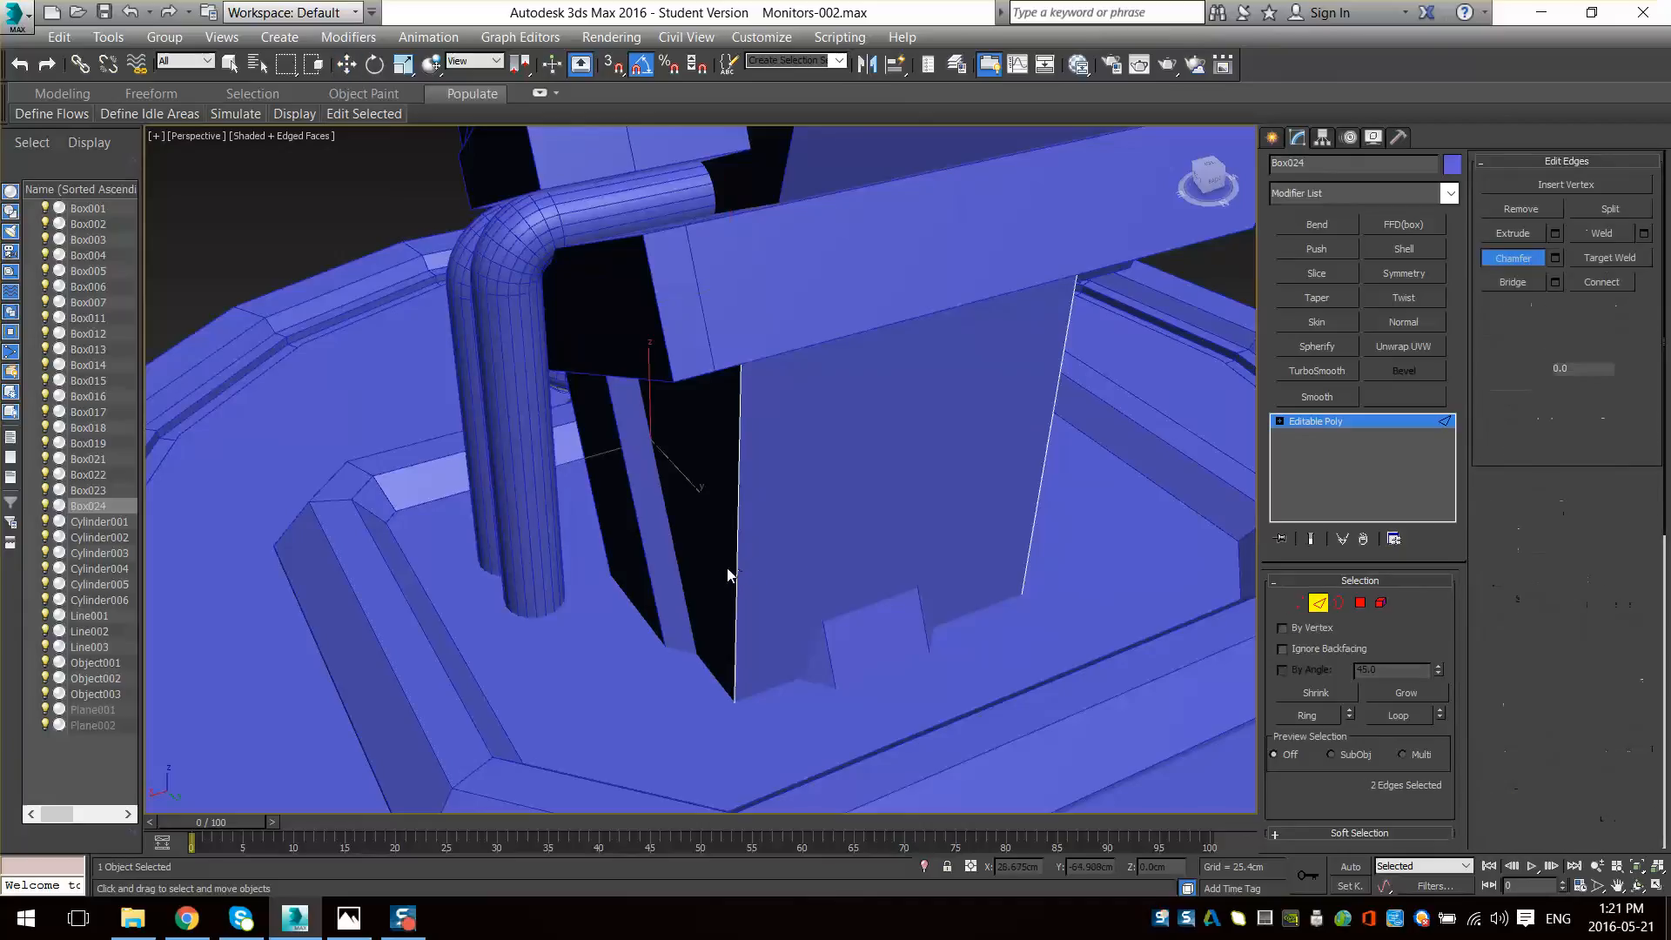
{"action": "left_click_drag", "start_coordinate": [737, 551], "coordinate": [739, 519]}
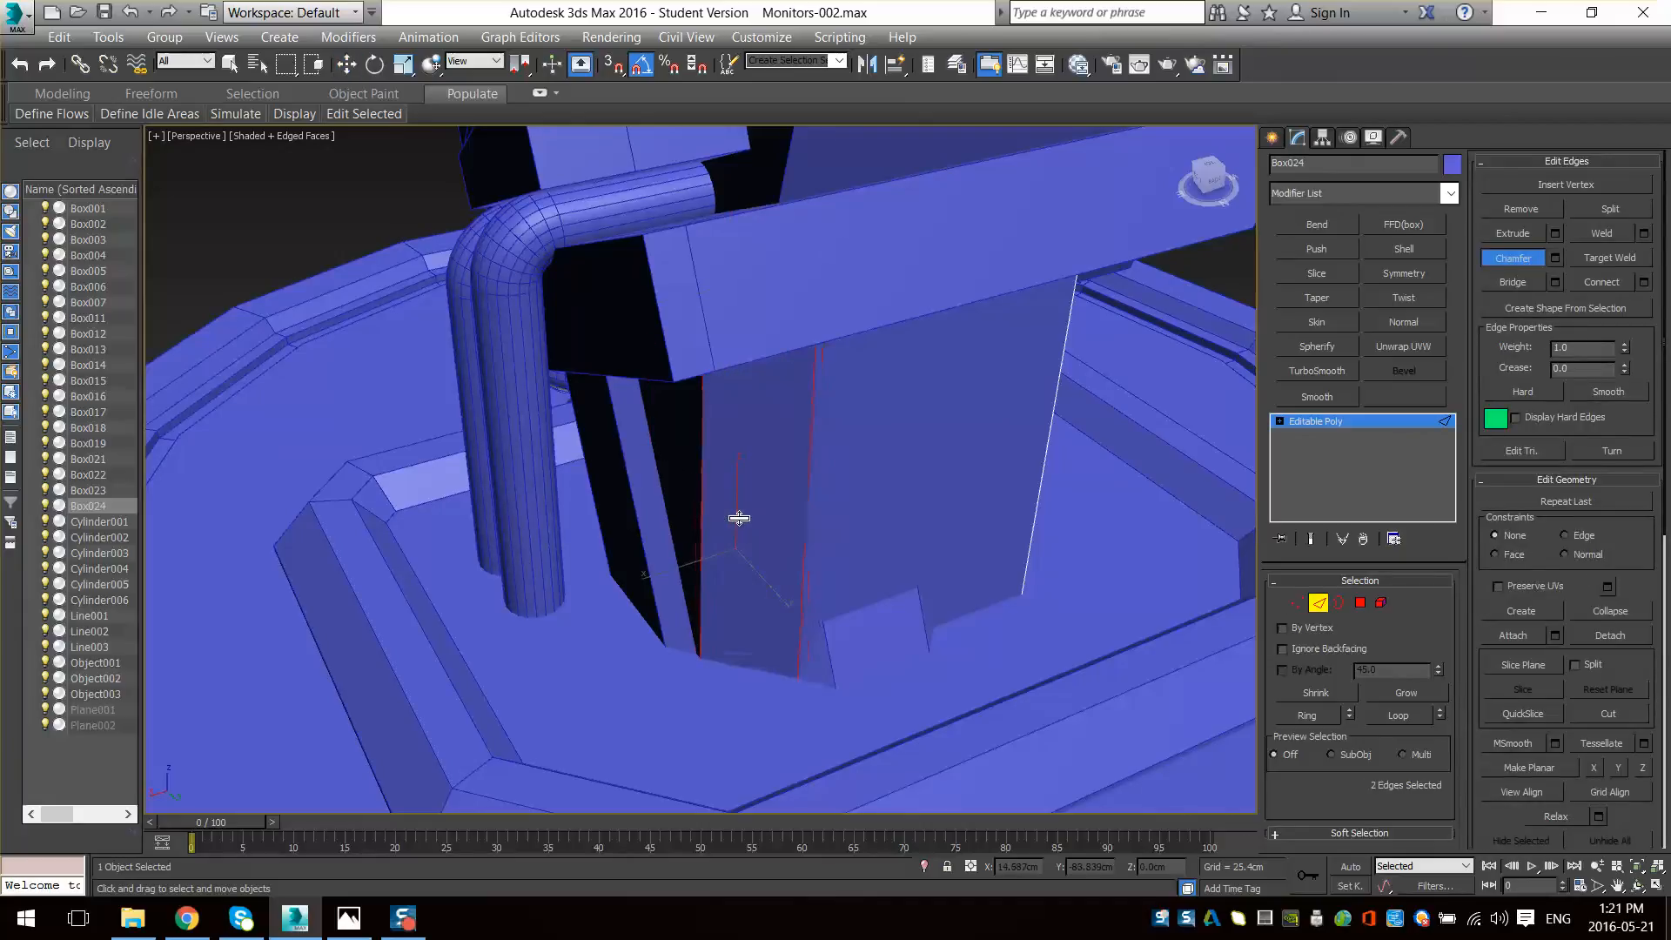
{"action": "middle_click_drag", "start_coordinate": [738, 527], "coordinate": [738, 603], "text": "alt"}
- Chamfer both rear vertical edges of the support block by similar amounts
{"action": "left_click", "coordinate": [589, 596]}
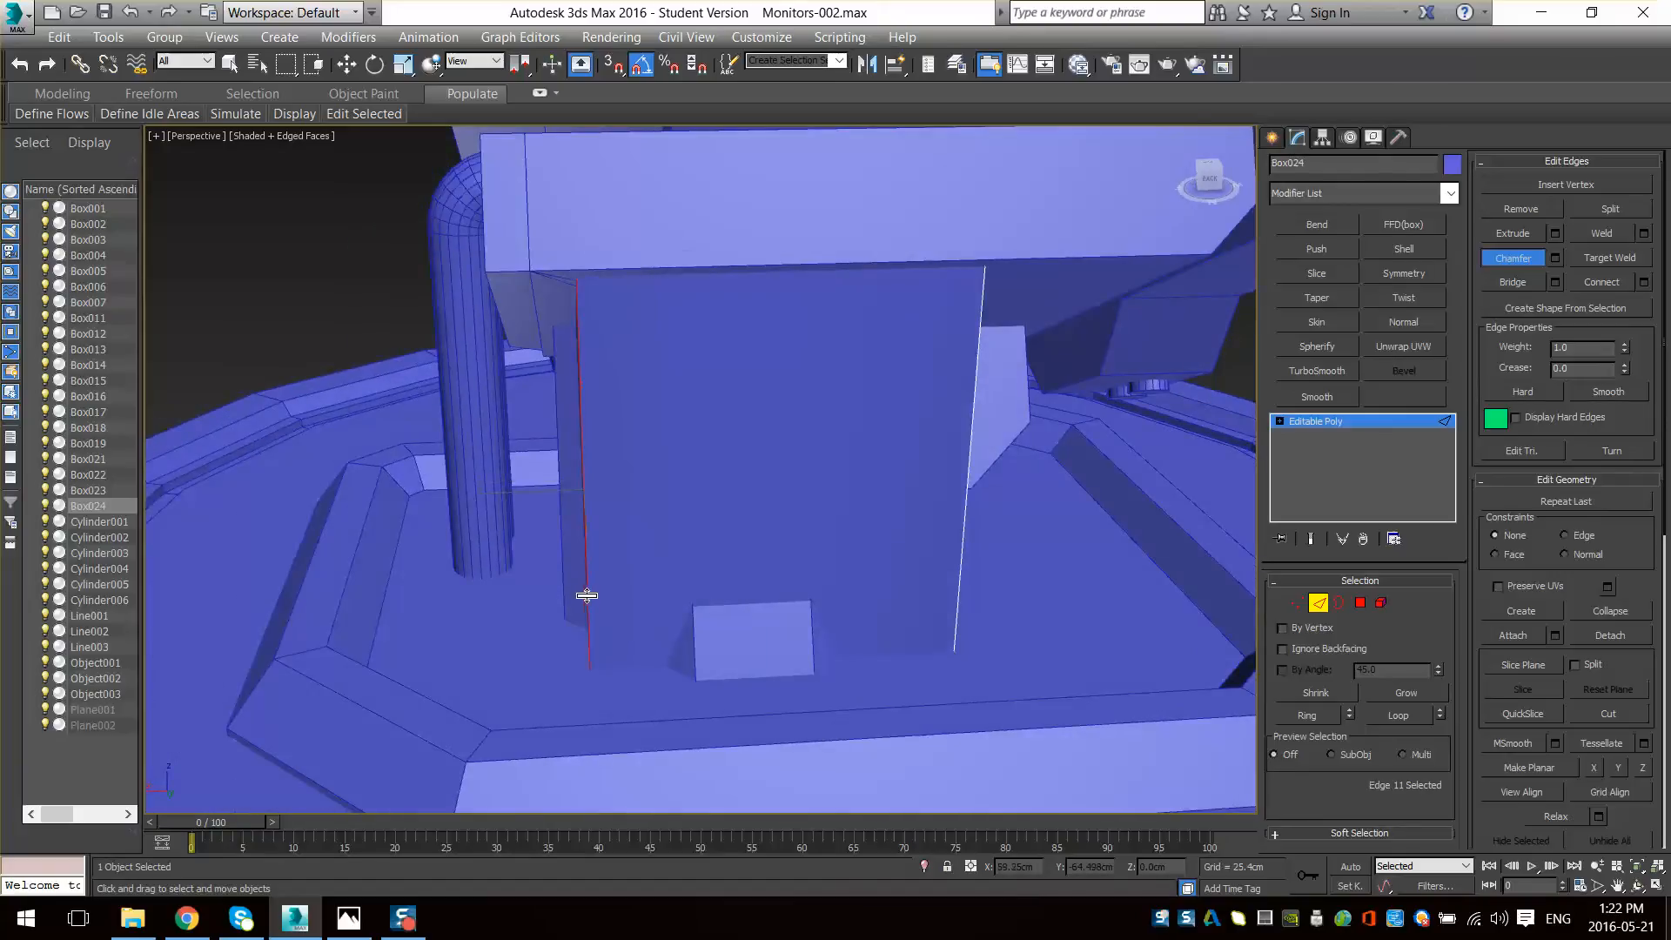
{"action": "left_click_drag", "start_coordinate": [587, 596], "coordinate": [595, 559]}
{"action": "middle_click_drag", "start_coordinate": [592, 573], "coordinate": [750, 642], "text": "alt"}
{"action": "scroll", "coordinate": [766, 654], "scroll_direction": "up", "scroll_amount": 3}
{"action": "scroll", "coordinate": [778, 665], "scroll_direction": "down", "scroll_amount": 1}
{"action": "middle_click_drag", "start_coordinate": [833, 686], "coordinate": [914, 701], "text": "alt"}
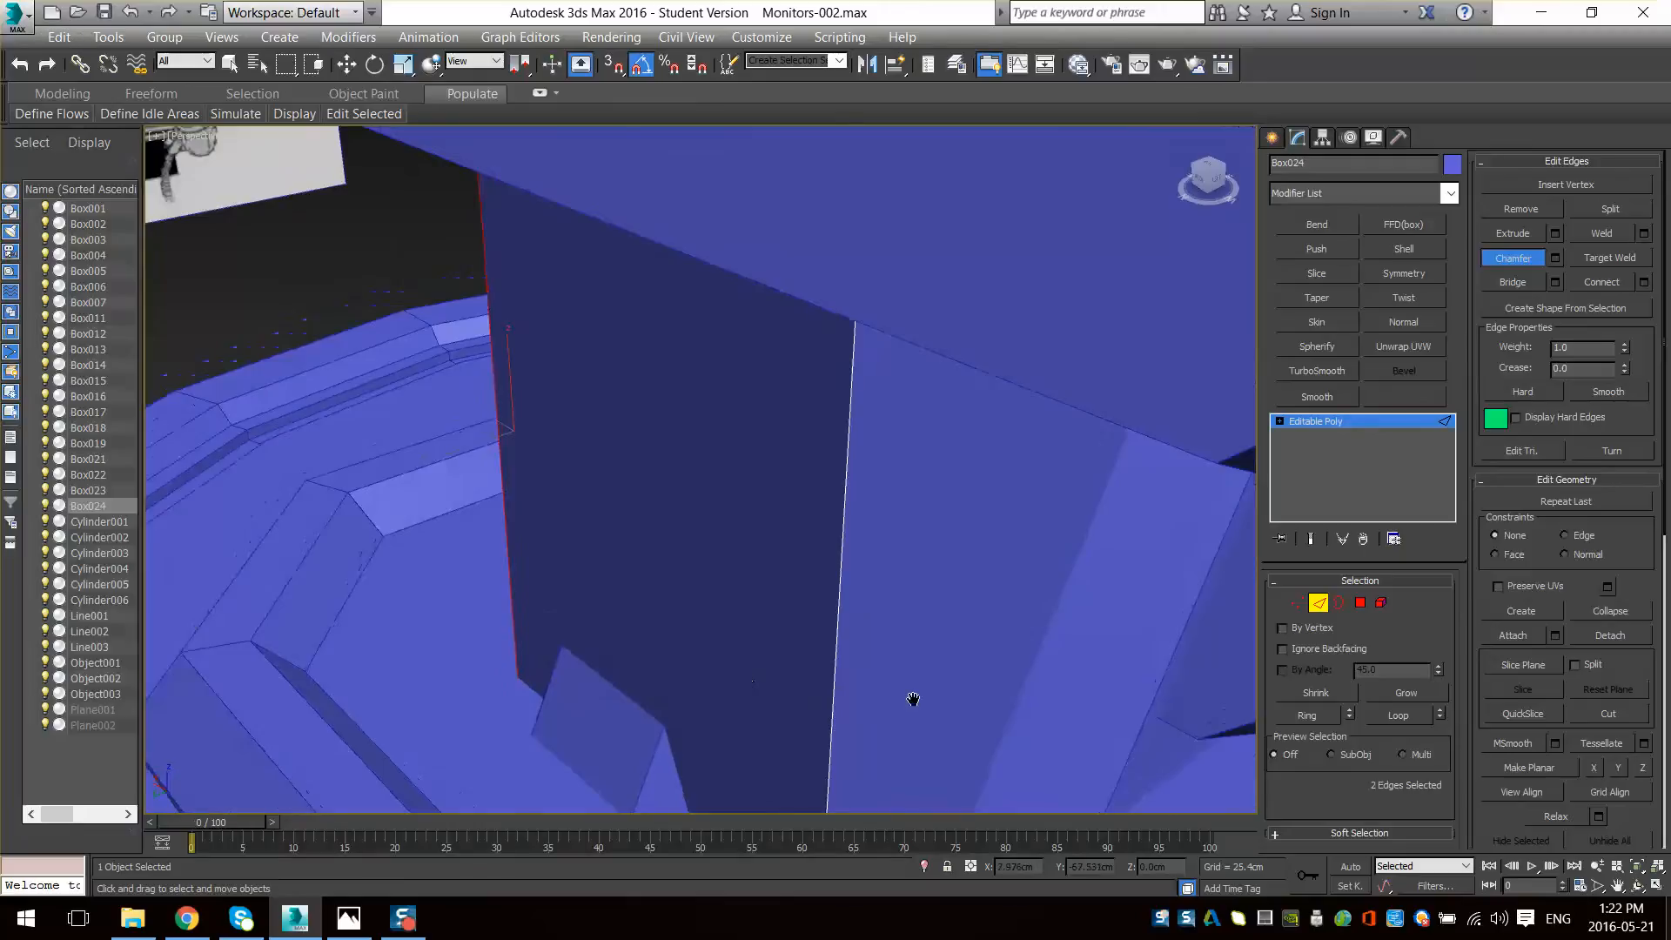
{"action": "scroll", "coordinate": [914, 700], "scroll_direction": "down", "scroll_amount": 2}
{"action": "left_click_drag", "start_coordinate": [816, 600], "coordinate": [821, 568]}
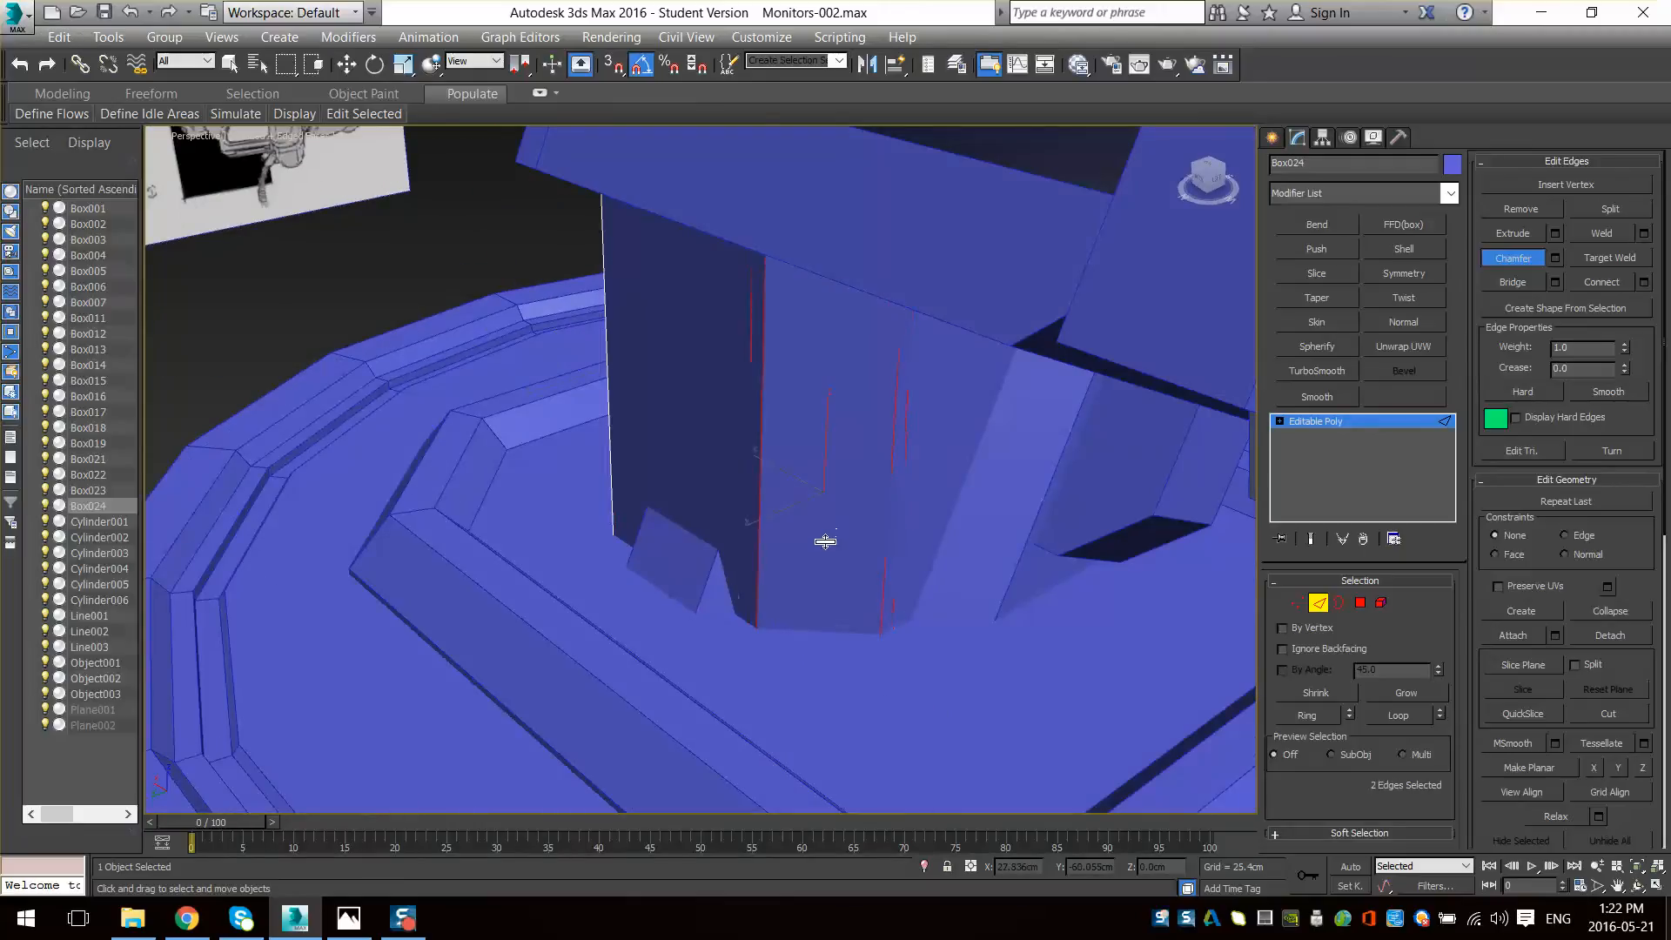
{"action": "middle_click_drag", "start_coordinate": [825, 541], "coordinate": [966, 544], "text": "alt"}
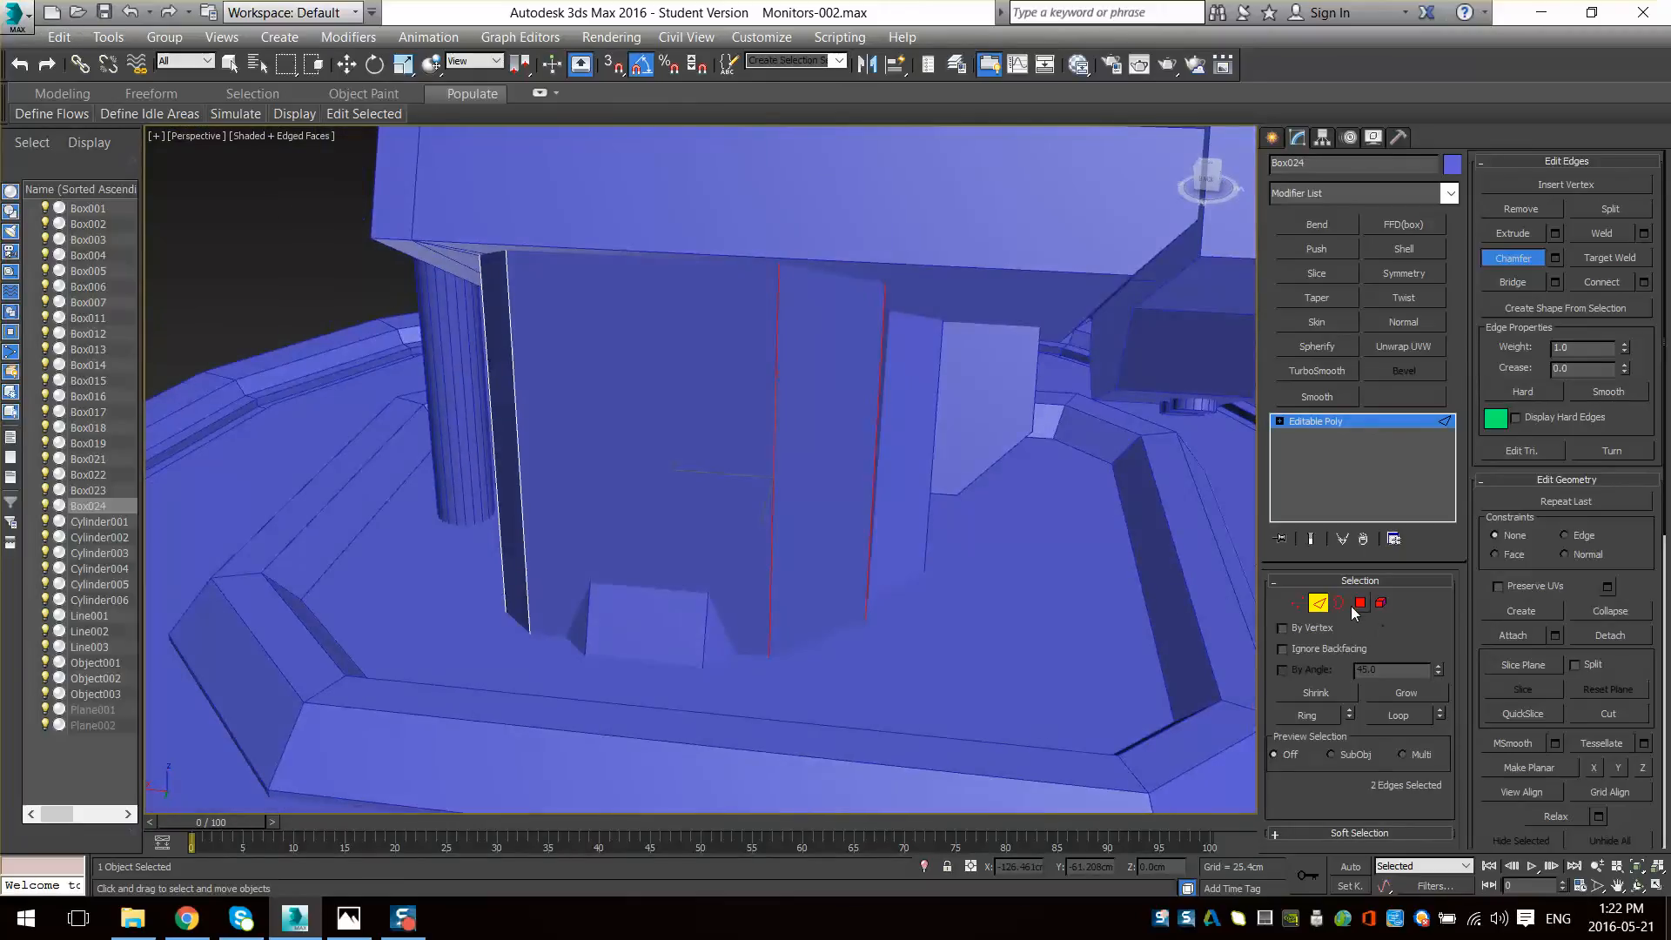
- Inset the large rear polygon of the support block
{"action": "left_click", "coordinate": [1359, 602]}
{"action": "left_click", "coordinate": [734, 572]}
{"action": "middle_click_drag", "start_coordinate": [734, 574], "coordinate": [765, 545], "text": "alt"}
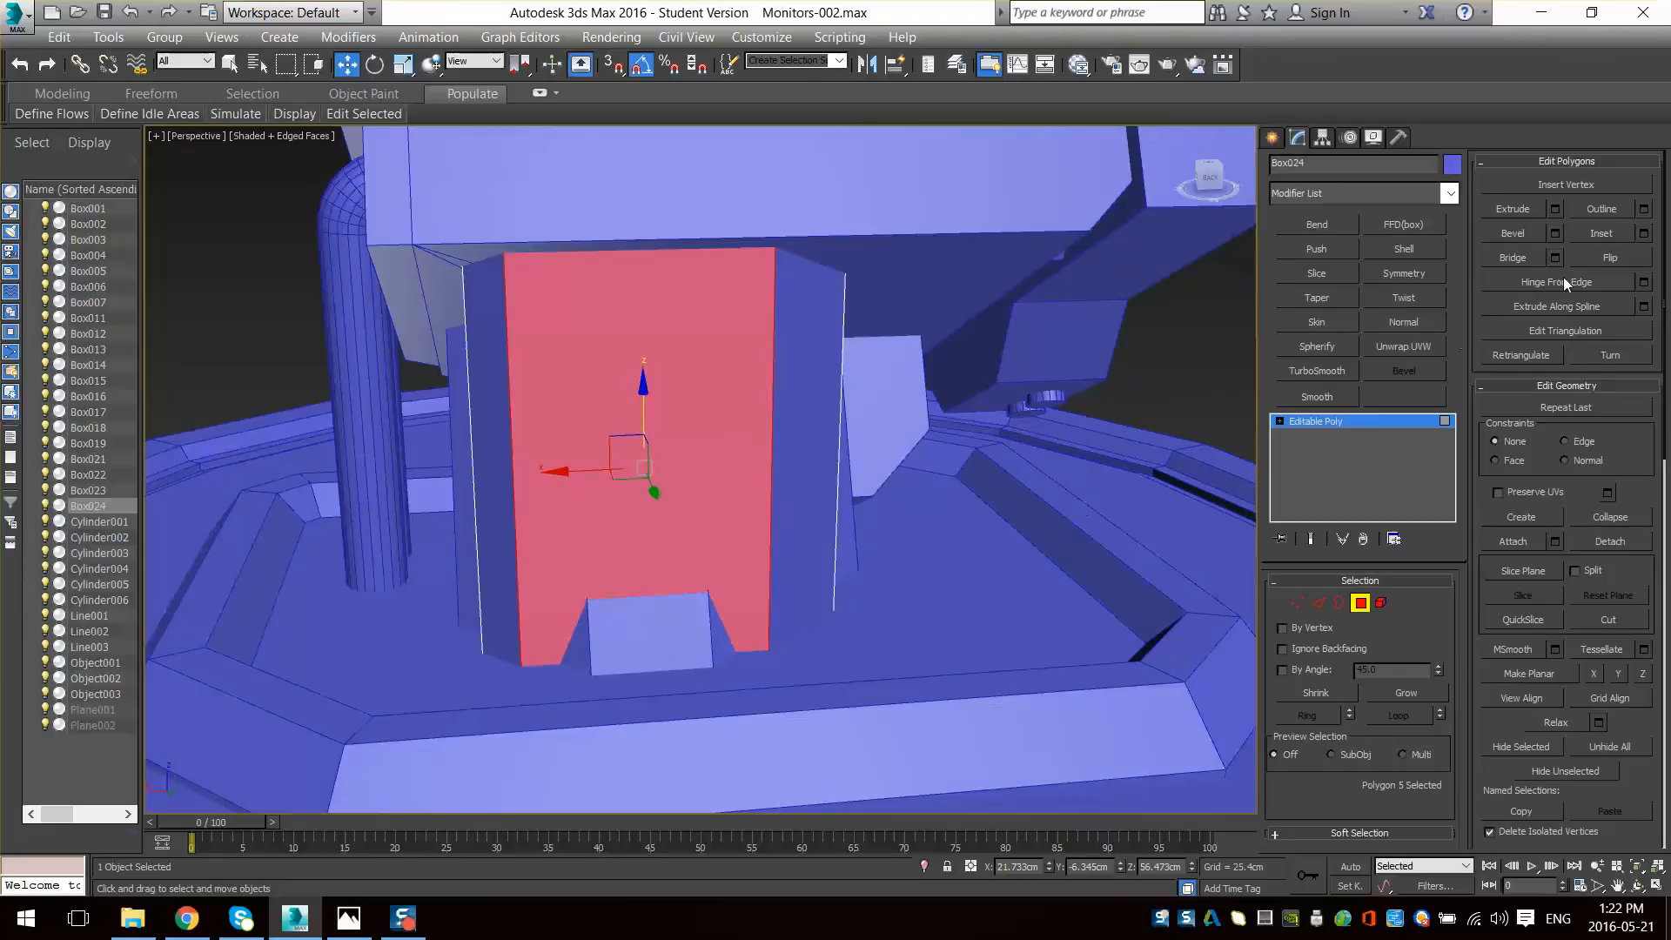
{"action": "left_click_drag", "start_coordinate": [648, 527], "coordinate": [648, 509]}
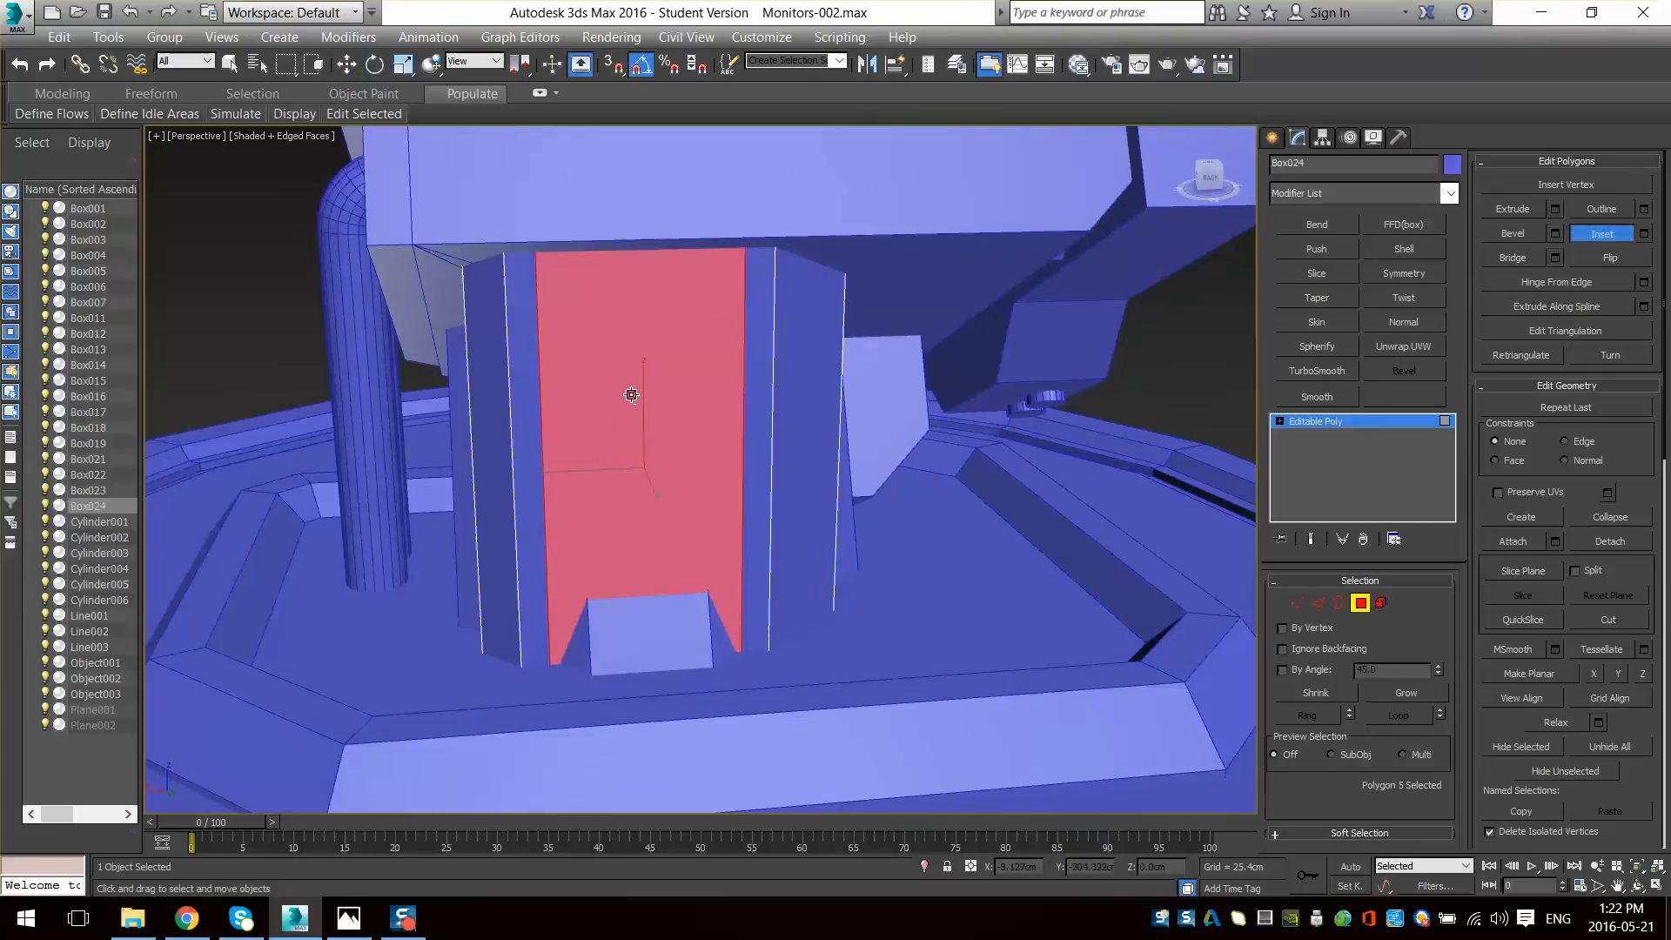
- Lower the top edge of the inset rear face to a height of about 76 cm
{"action": "key", "text": "2"}
{"action": "key", "text": "F3"}
{"action": "key", "text": "w"}
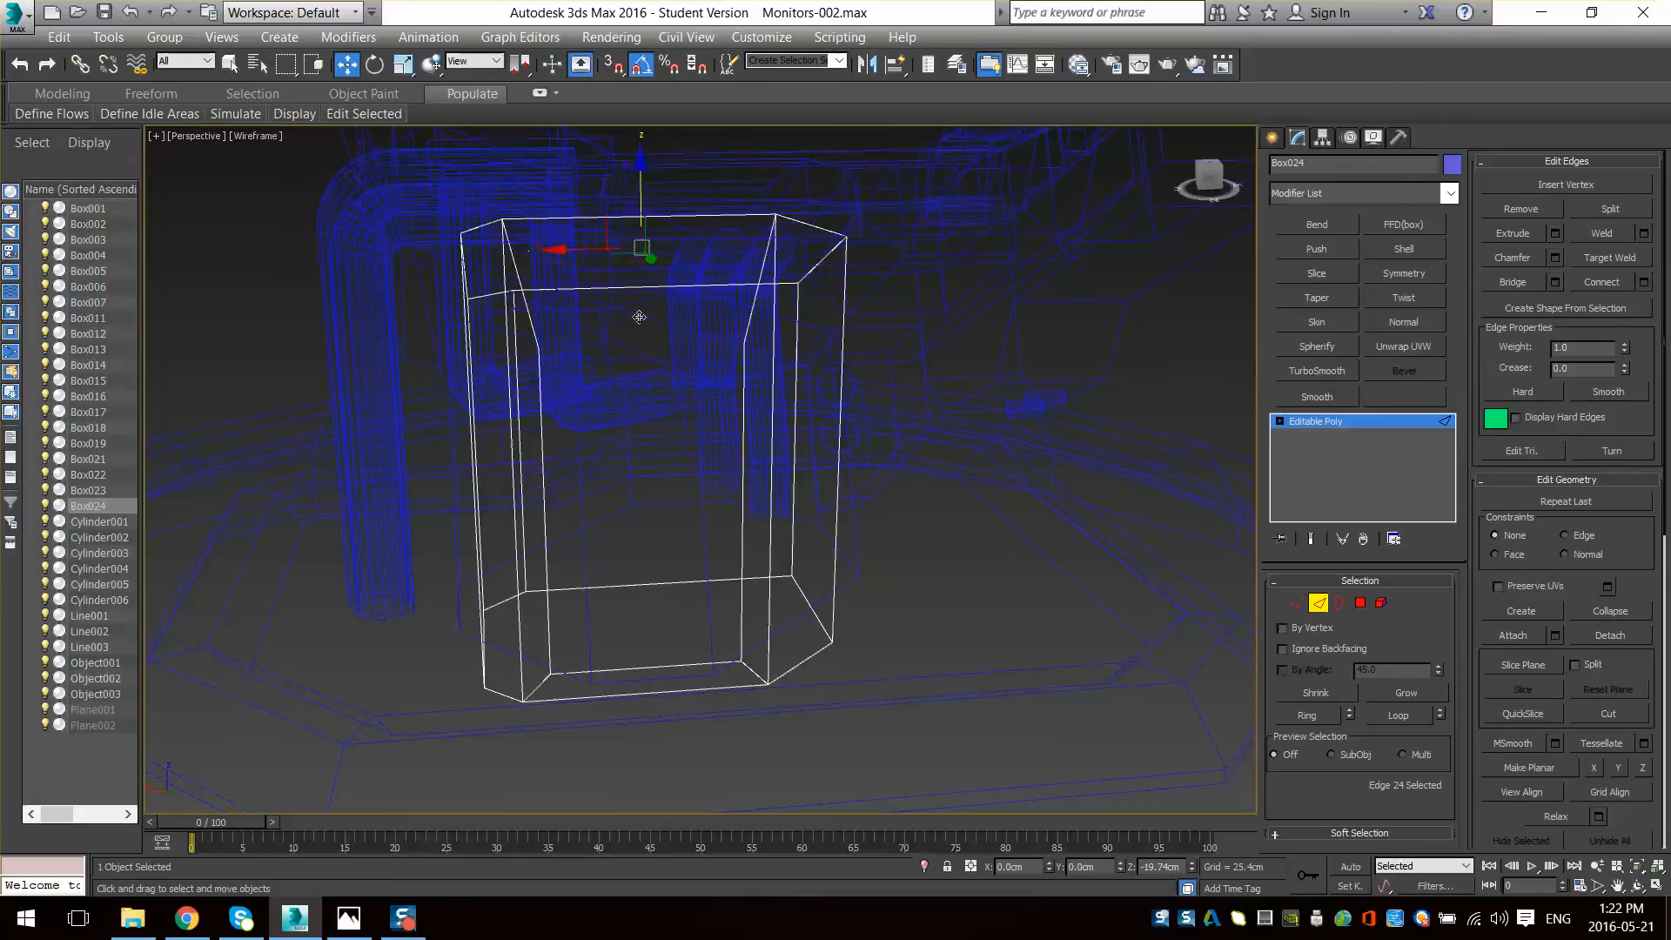
{"action": "left_click_drag", "start_coordinate": [640, 316], "coordinate": [639, 398]}
{"action": "key", "text": "F3"}
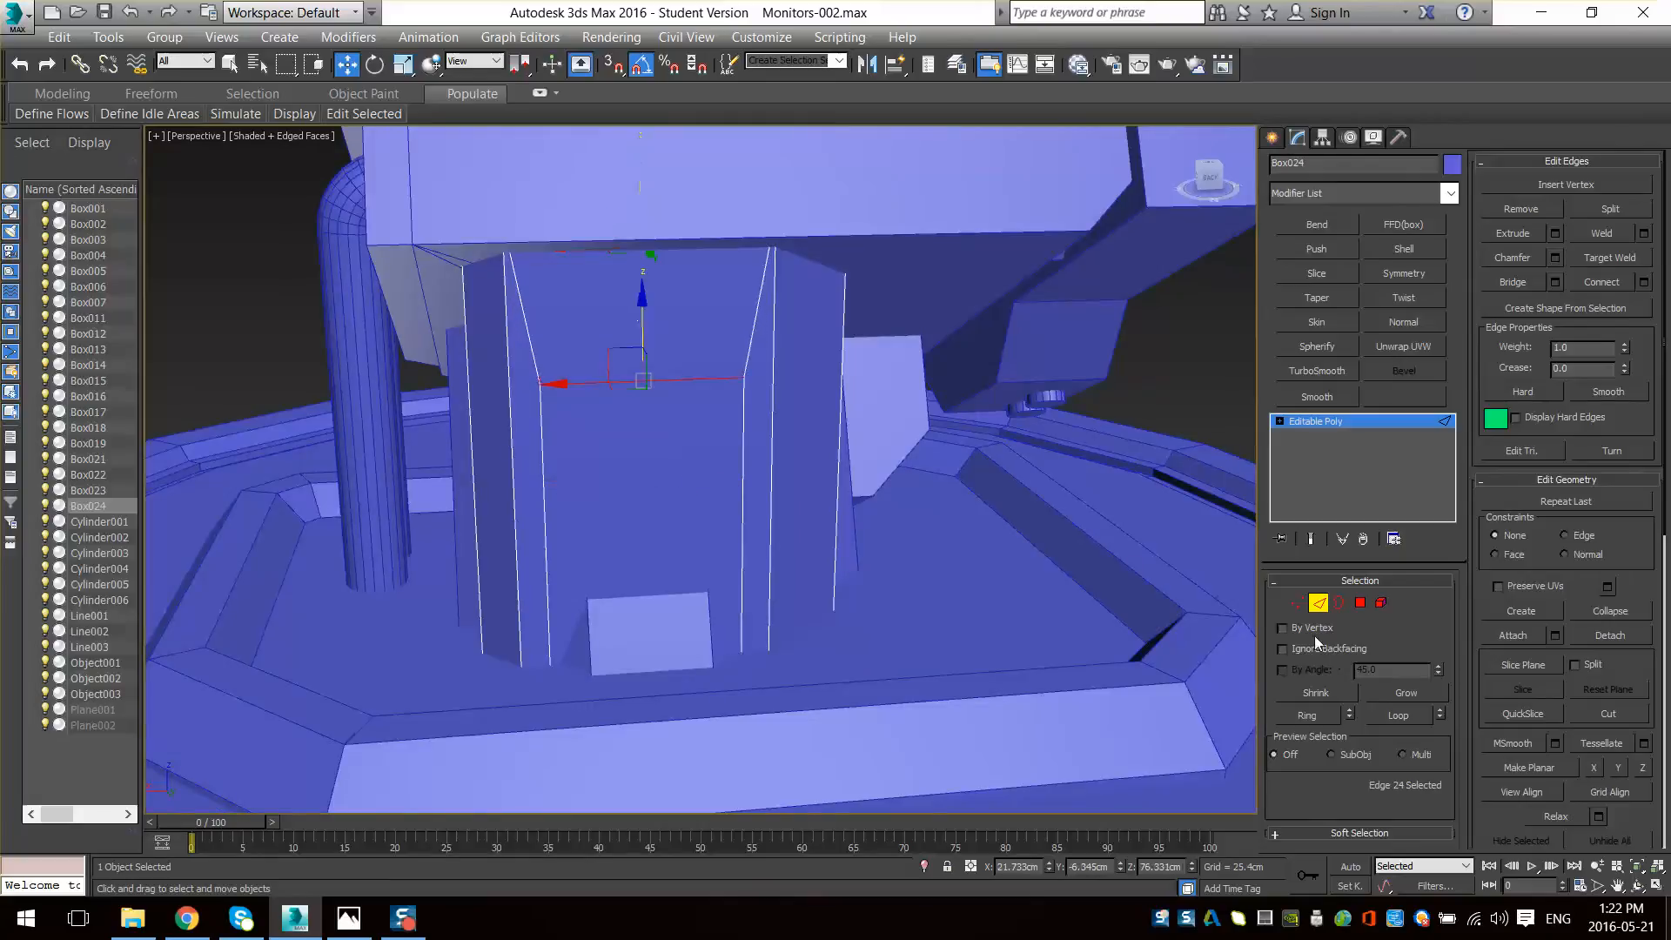
- Extrude the inset rear face inward, narrow its width by scaling, and view the block without edged faces
{"action": "left_click", "coordinate": [1361, 603]}
{"action": "left_click", "coordinate": [1525, 215]}
{"action": "middle_click_drag", "start_coordinate": [661, 440], "coordinate": [653, 487], "text": "alt"}
{"action": "left_click_drag", "start_coordinate": [653, 488], "coordinate": [646, 510]}
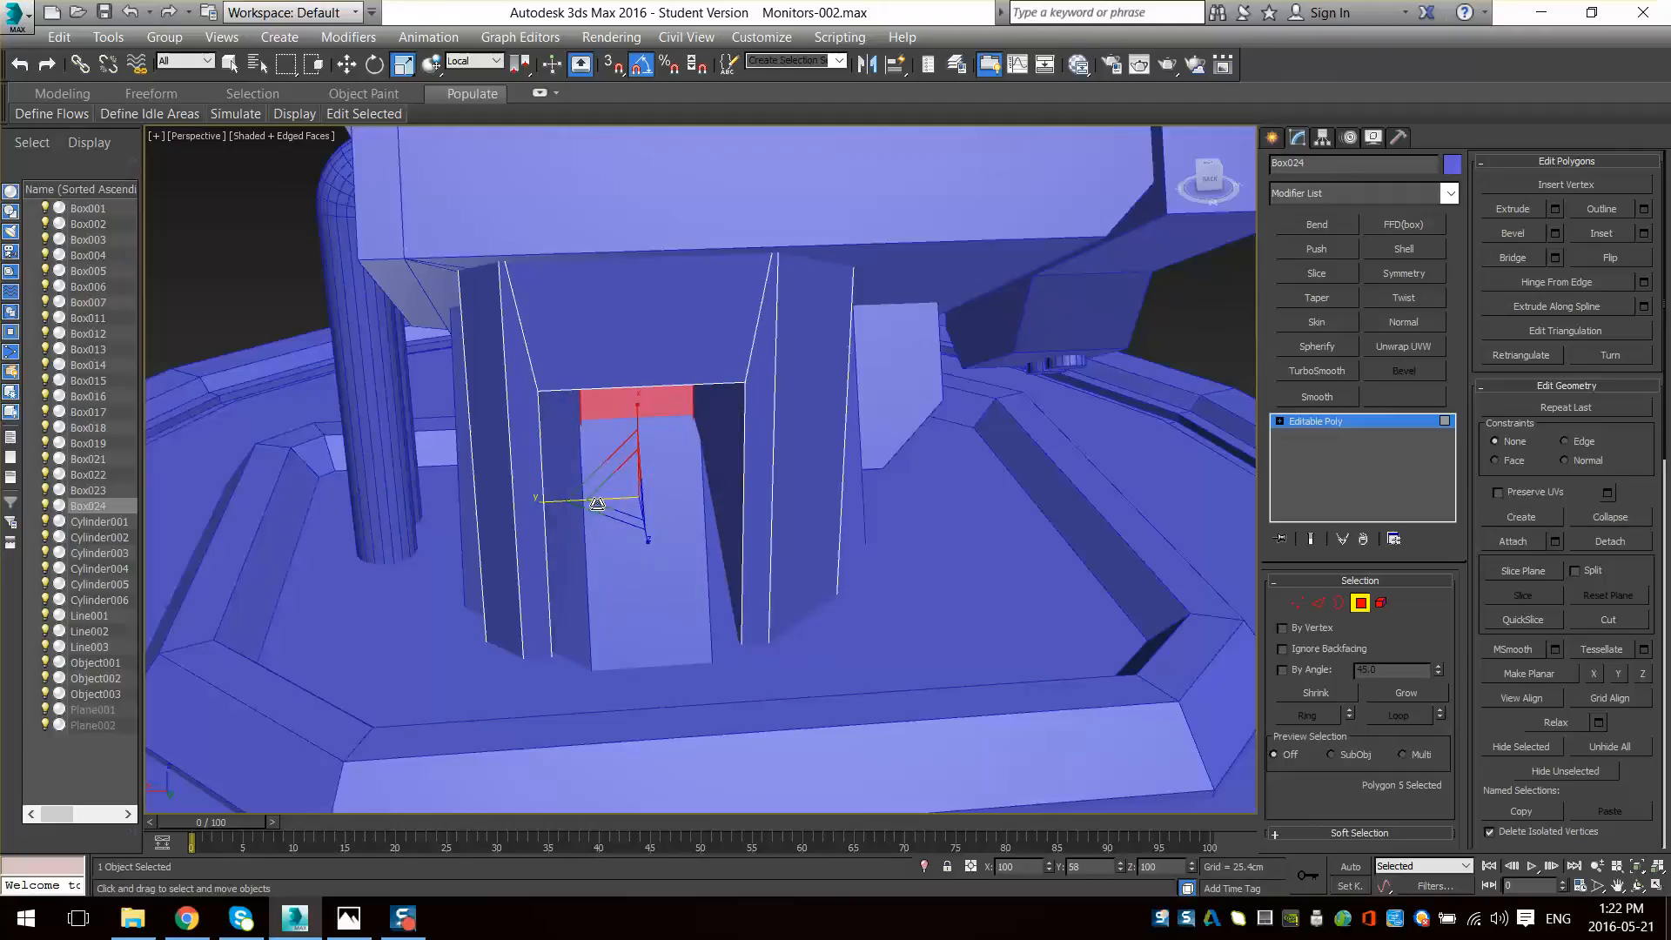
{"action": "middle_click_drag", "start_coordinate": [614, 533], "coordinate": [1253, 610], "text": "alt"}
{"action": "key", "text": "w"}
{"action": "left_click", "coordinate": [1359, 609]}
{"action": "key", "text": "F4"}
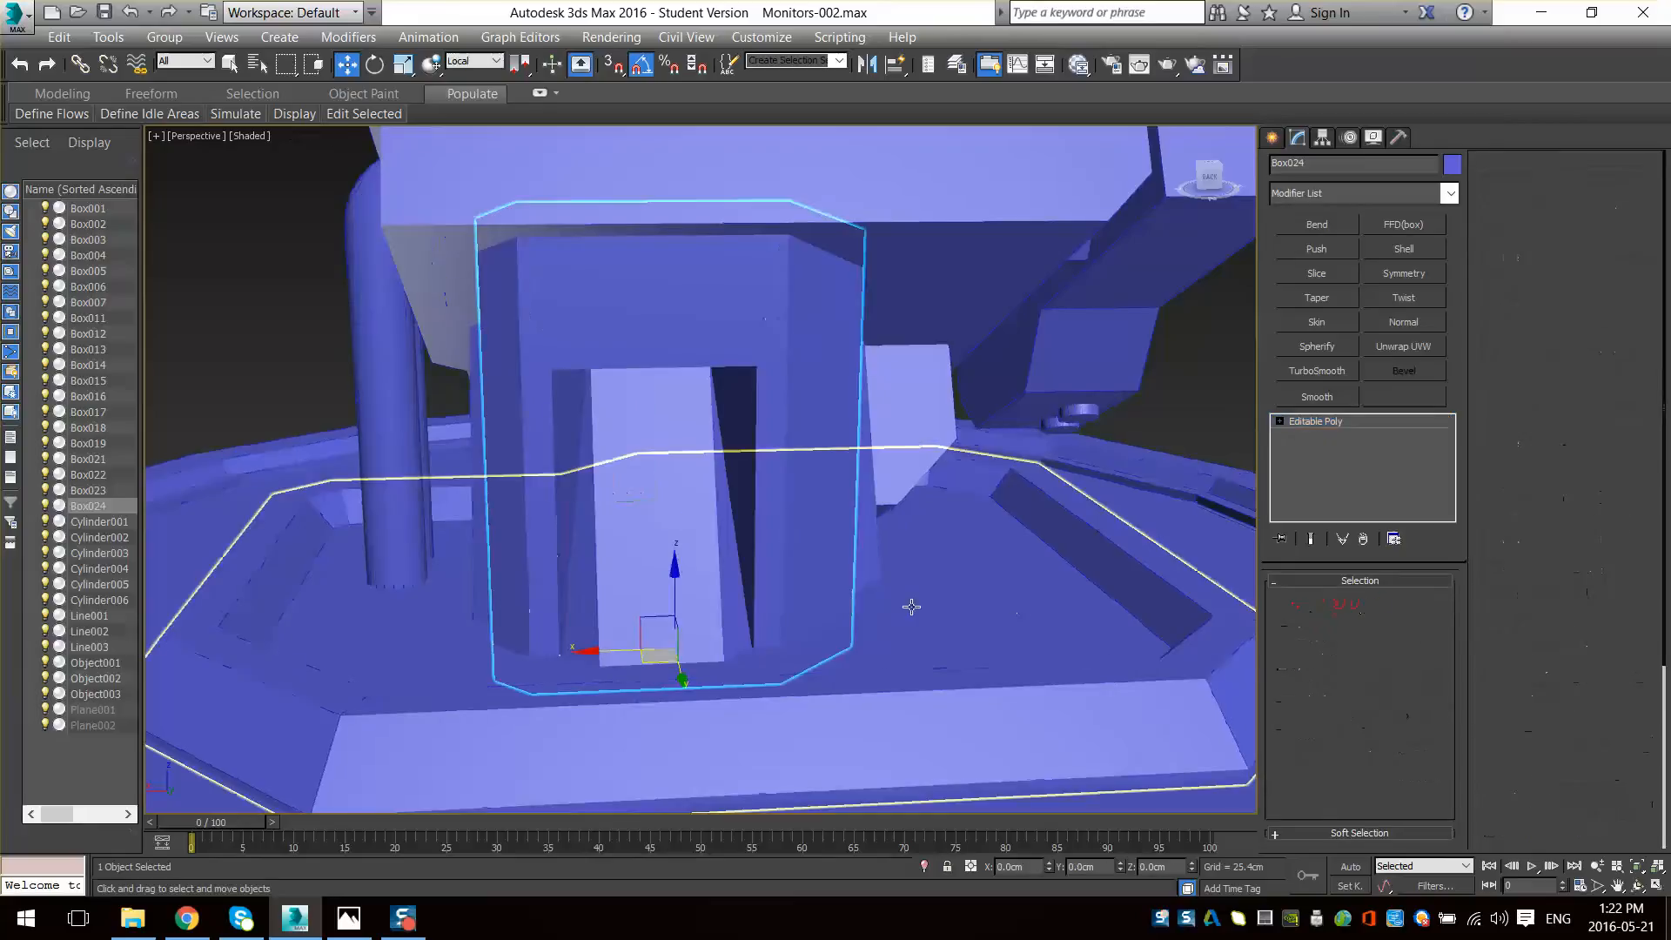
- Lower the top edge of the recess's inner face to about 48 cm so the recess ceiling slopes
{"action": "scroll", "coordinate": [911, 609], "scroll_direction": "down", "scroll_amount": 2}
{"action": "middle_click_drag", "start_coordinate": [911, 608], "coordinate": [825, 526], "text": "alt"}
{"action": "scroll", "coordinate": [824, 526], "scroll_direction": "up", "scroll_amount": 4}
{"action": "key", "text": "2"}
{"action": "key", "text": "F3"}
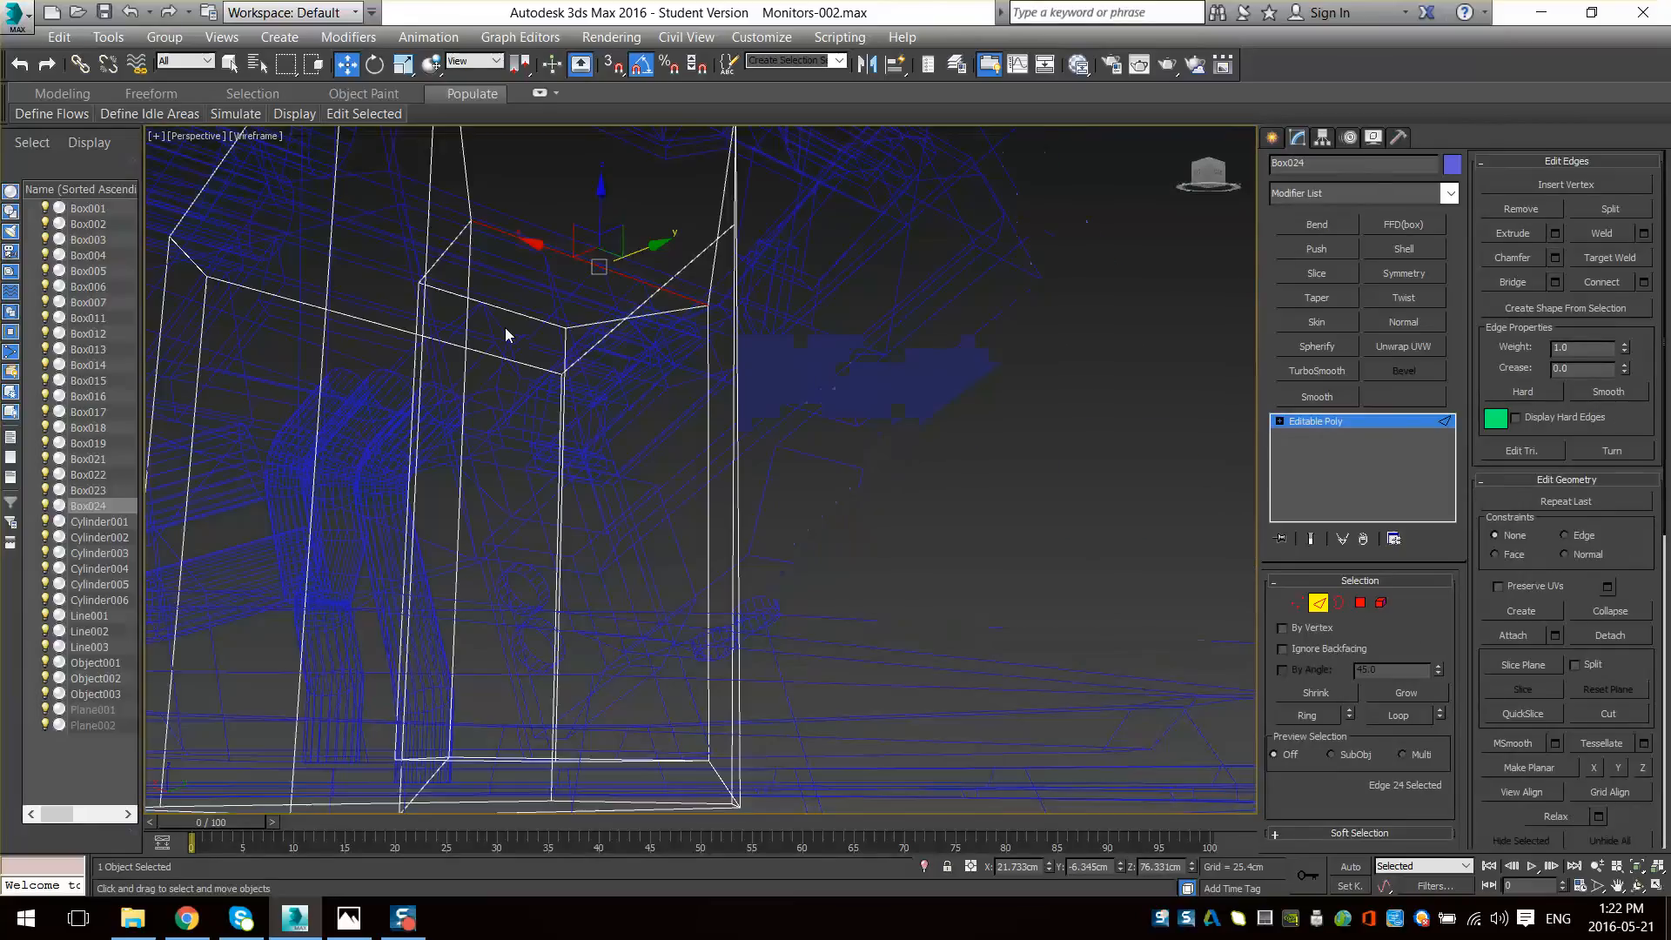
{"action": "key", "text": "F3"}
{"action": "left_click_drag", "start_coordinate": [496, 306], "coordinate": [502, 437]}
{"action": "middle_click_drag", "start_coordinate": [502, 435], "coordinate": [524, 524], "text": "alt"}
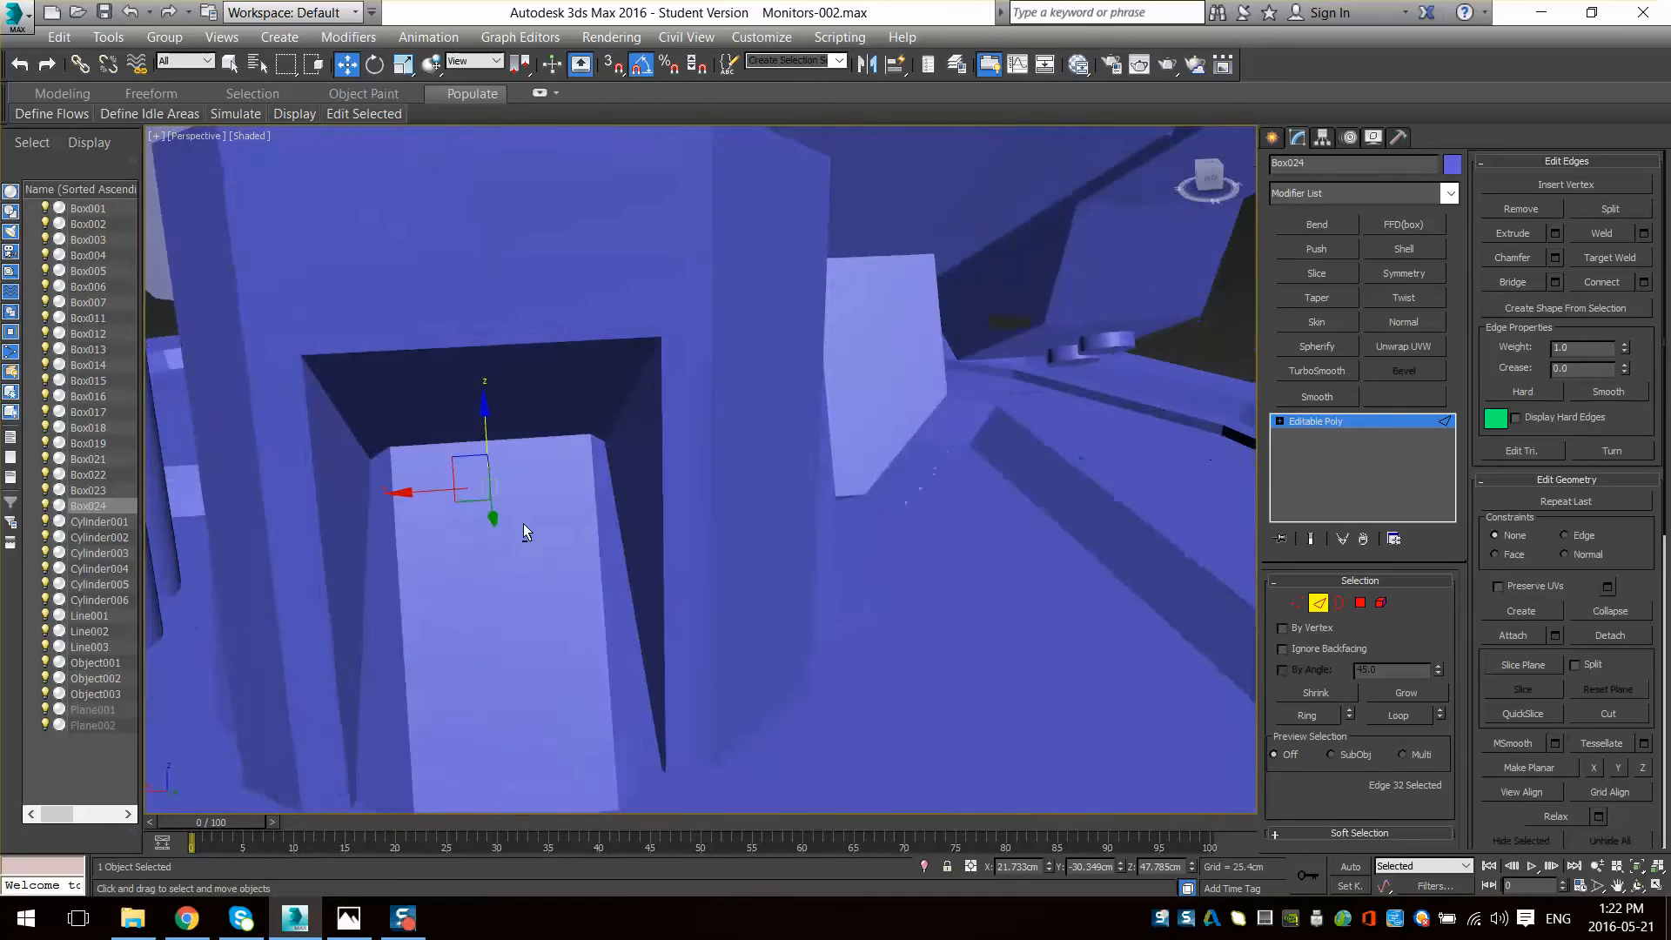
- Try to narrow the recess's outer and inner top edges together by scaling, and undo it
{"action": "scroll", "coordinate": [693, 561], "scroll_direction": "down", "scroll_amount": 3}
{"action": "middle_click_drag", "start_coordinate": [694, 564], "coordinate": [547, 480], "text": "alt"}
{"action": "scroll", "coordinate": [674, 564], "scroll_direction": "up", "scroll_amount": 3}
{"action": "middle_click_drag", "start_coordinate": [547, 479], "coordinate": [530, 546]}
{"action": "key", "text": "F3"}
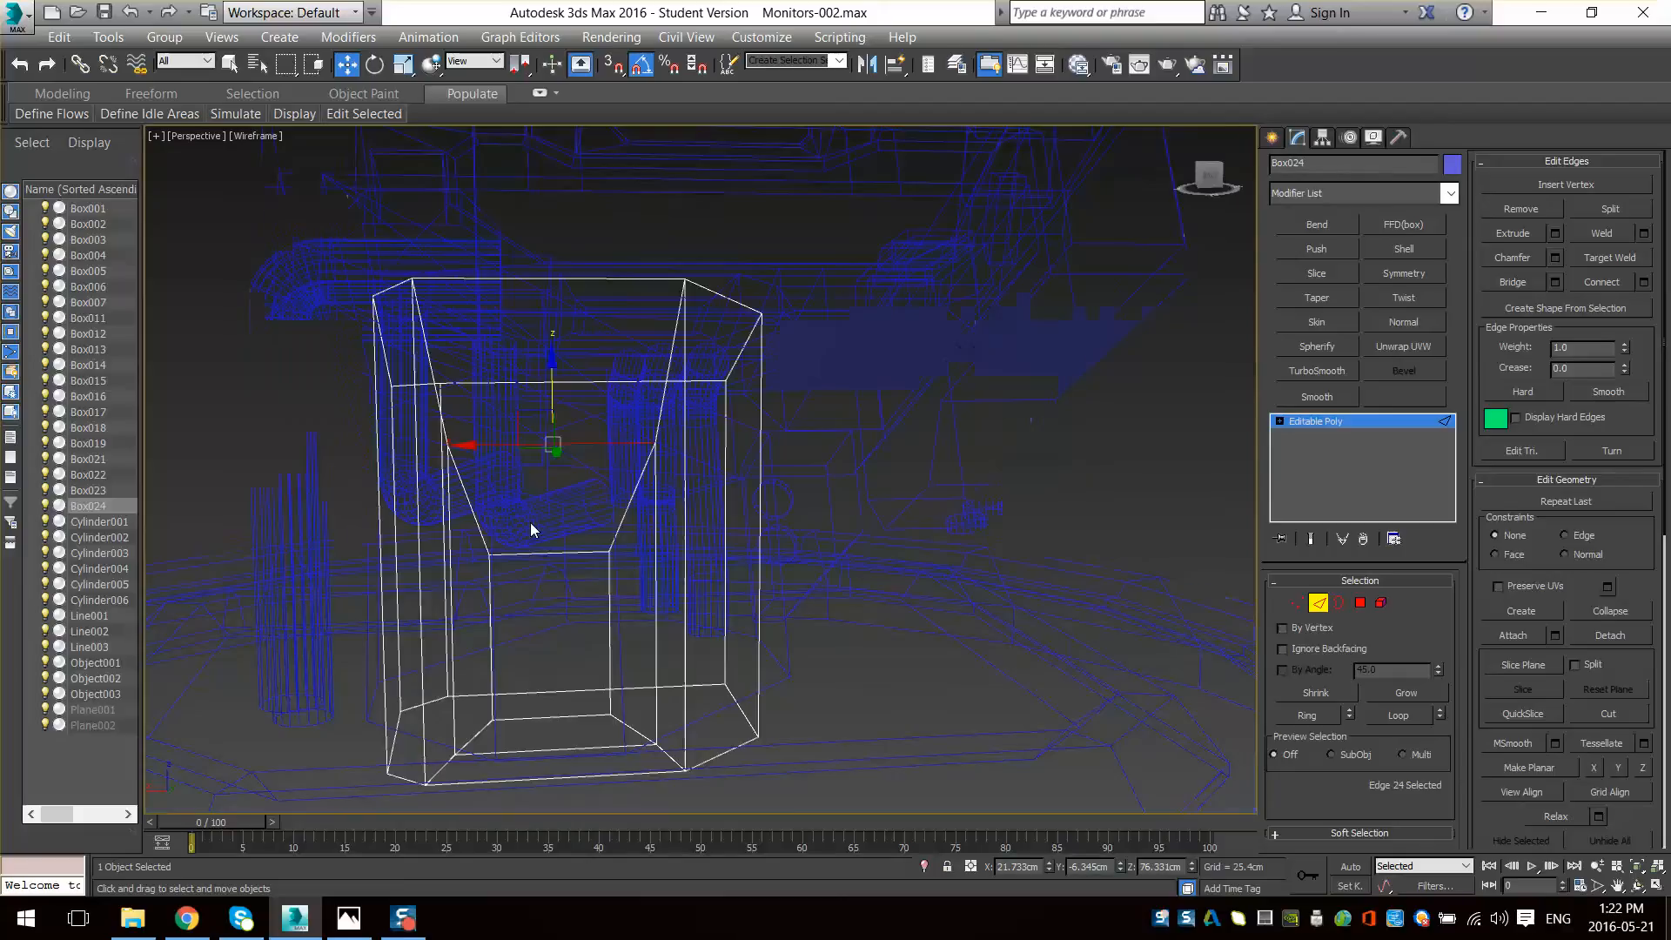
{"action": "left_click", "coordinate": [530, 552], "text": "ctrl"}
{"action": "key", "text": "F3"}
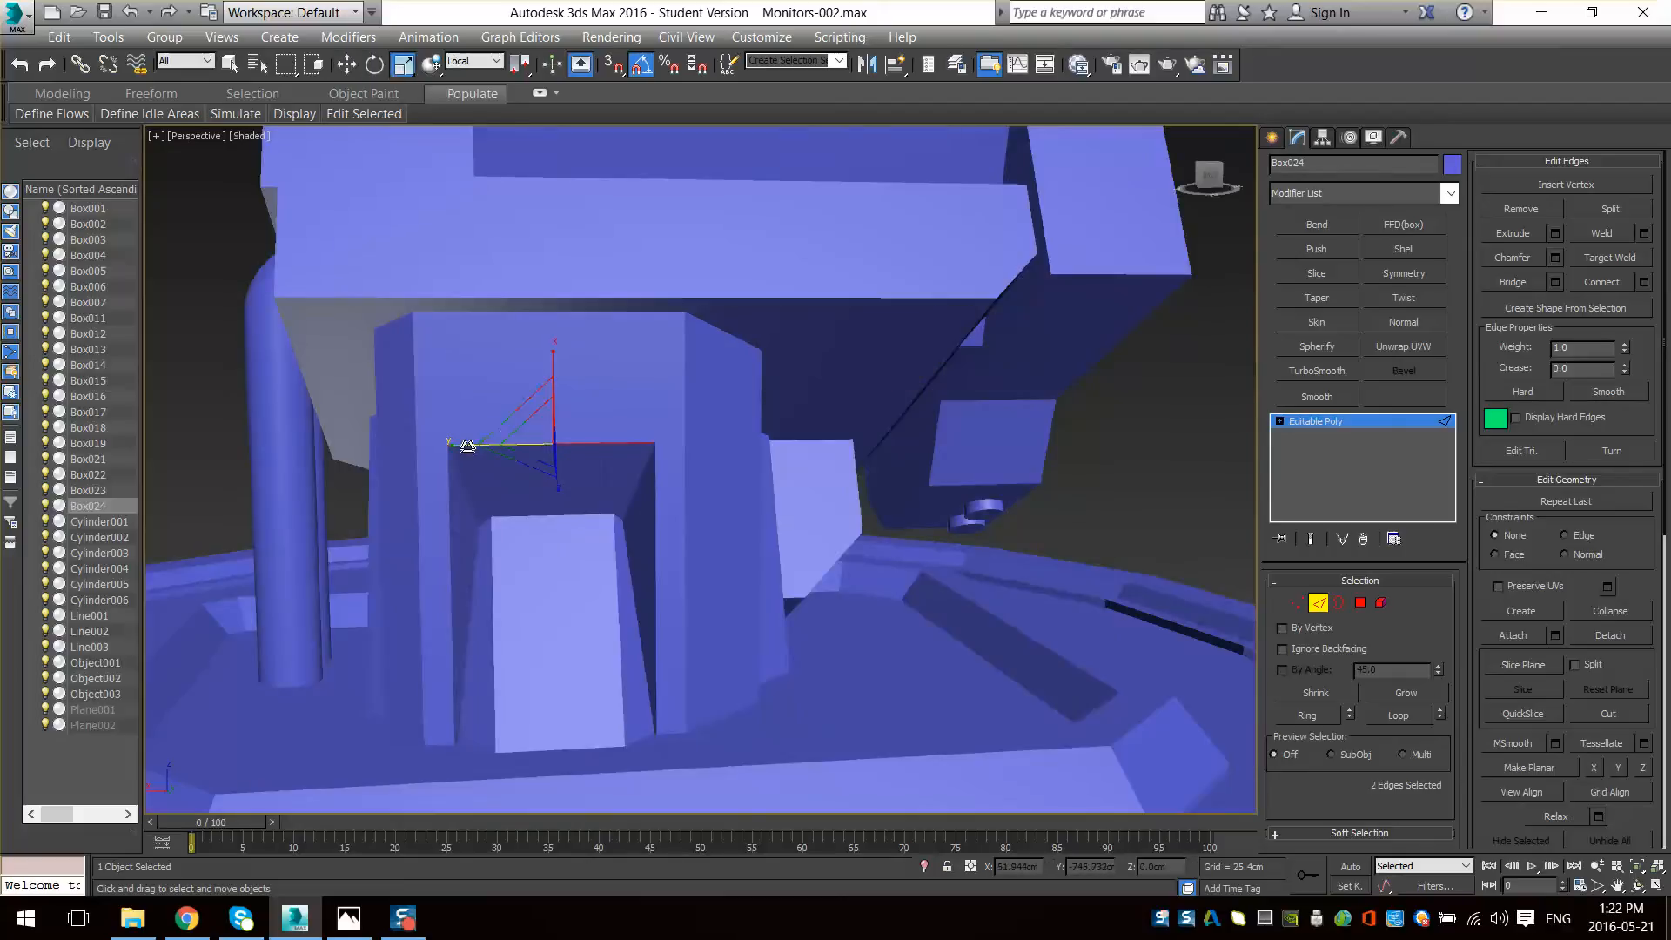
{"action": "left_click_drag", "start_coordinate": [468, 445], "coordinate": [528, 459]}
{"action": "middle_click_drag", "start_coordinate": [531, 466], "coordinate": [488, 592], "text": "alt"}
{"action": "key", "text": "ctrl+z"}
{"action": "key", "text": "ctrl+z"}
- Raise the recess opening's outer top edge to about 107 cm, show edged faces and leave edge editing
{"action": "middle_click_drag", "start_coordinate": [659, 629], "coordinate": [499, 389], "text": "alt"}
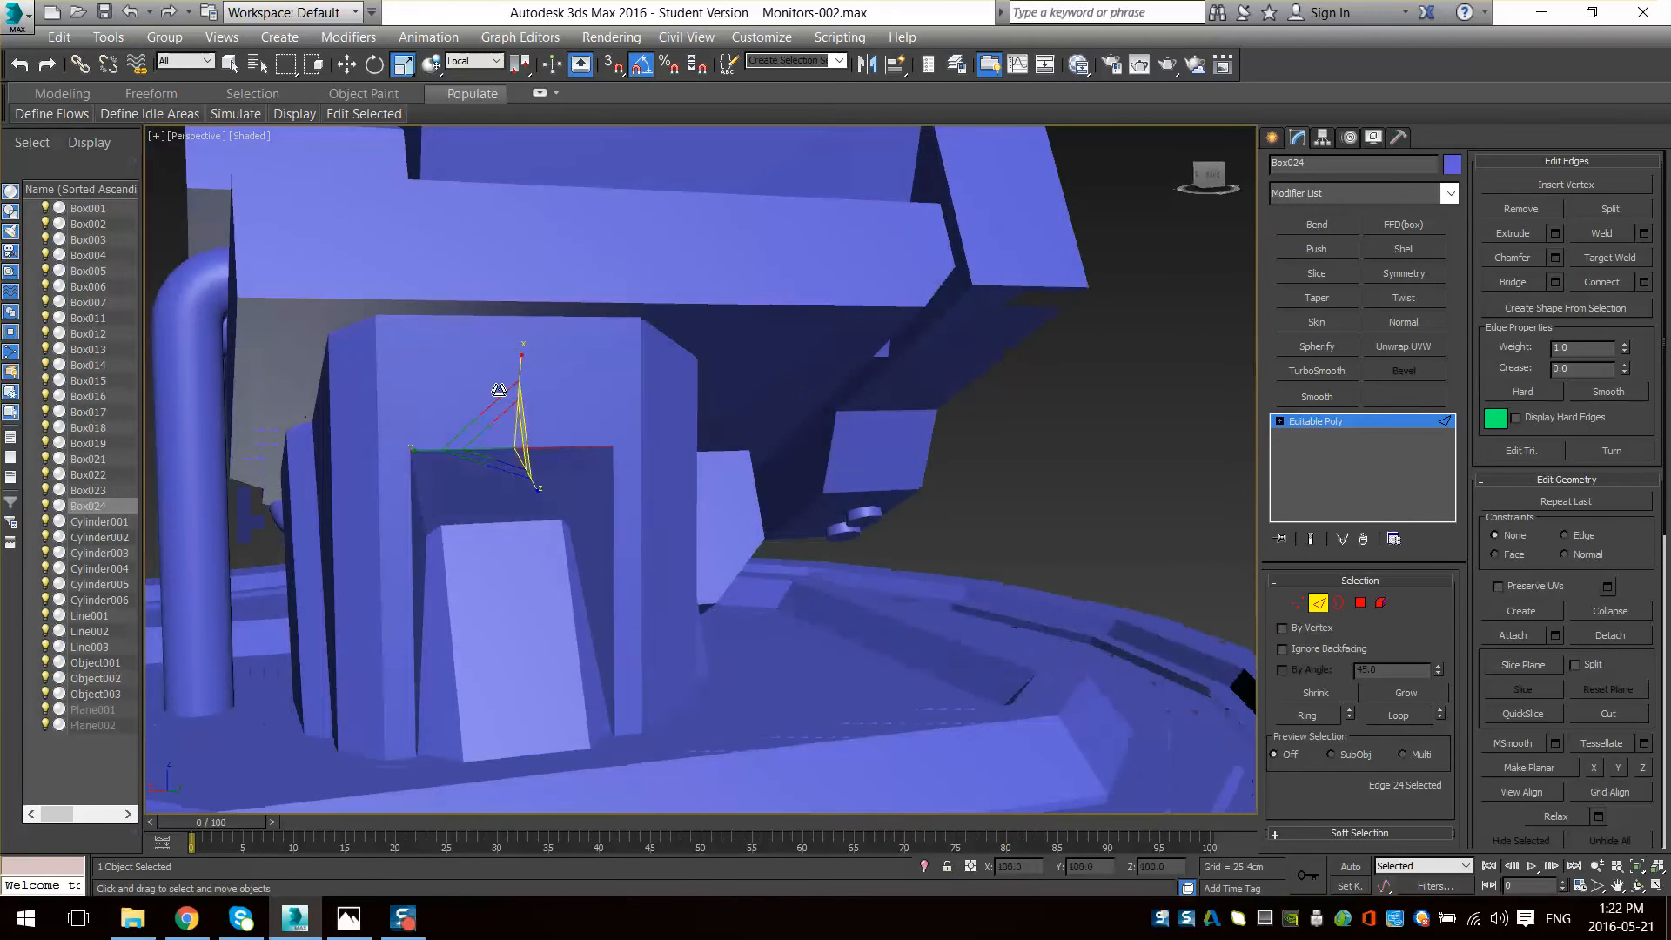
{"action": "left_click_drag", "start_coordinate": [522, 387], "coordinate": [514, 280]}
{"action": "mouse_move", "coordinate": [512, 244]}
{"action": "middle_mouse_down", "text": "alt"}
{"action": "mouse_move", "coordinate": [562, 414]}
{"action": "mouse_move", "coordinate": [448, 406]}
{"action": "mouse_move", "coordinate": [578, 401]}
{"action": "mouse_move", "coordinate": [655, 439]}
{"action": "mouse_move", "coordinate": [509, 418]}
{"action": "mouse_move", "coordinate": [477, 439]}
{"action": "mouse_move", "coordinate": [603, 447]}
{"action": "mouse_move", "coordinate": [417, 422]}
{"action": "mouse_move", "coordinate": [672, 503]}
{"action": "mouse_move", "coordinate": [547, 503]}
{"action": "mouse_move", "coordinate": [802, 600]}
{"action": "mouse_move", "coordinate": [757, 530]}
{"action": "mouse_move", "coordinate": [741, 533]}
{"action": "mouse_move", "coordinate": [758, 597]}
{"action": "mouse_move", "coordinate": [646, 541]}
{"action": "mouse_move", "coordinate": [855, 643]}
{"action": "mouse_move", "coordinate": [969, 654]}
{"action": "mouse_move", "coordinate": [843, 514]}
{"action": "mouse_move", "coordinate": [860, 455]}
{"action": "mouse_move", "coordinate": [836, 512]}
{"action": "mouse_move", "coordinate": [779, 487]}
{"action": "mouse_move", "coordinate": [843, 463]}
{"action": "middle_mouse_up", "text": "alt"}
{"action": "key", "text": "z"}
{"action": "scroll", "coordinate": [797, 487], "scroll_direction": "up", "scroll_amount": 5}
{"action": "key", "text": "F4"}
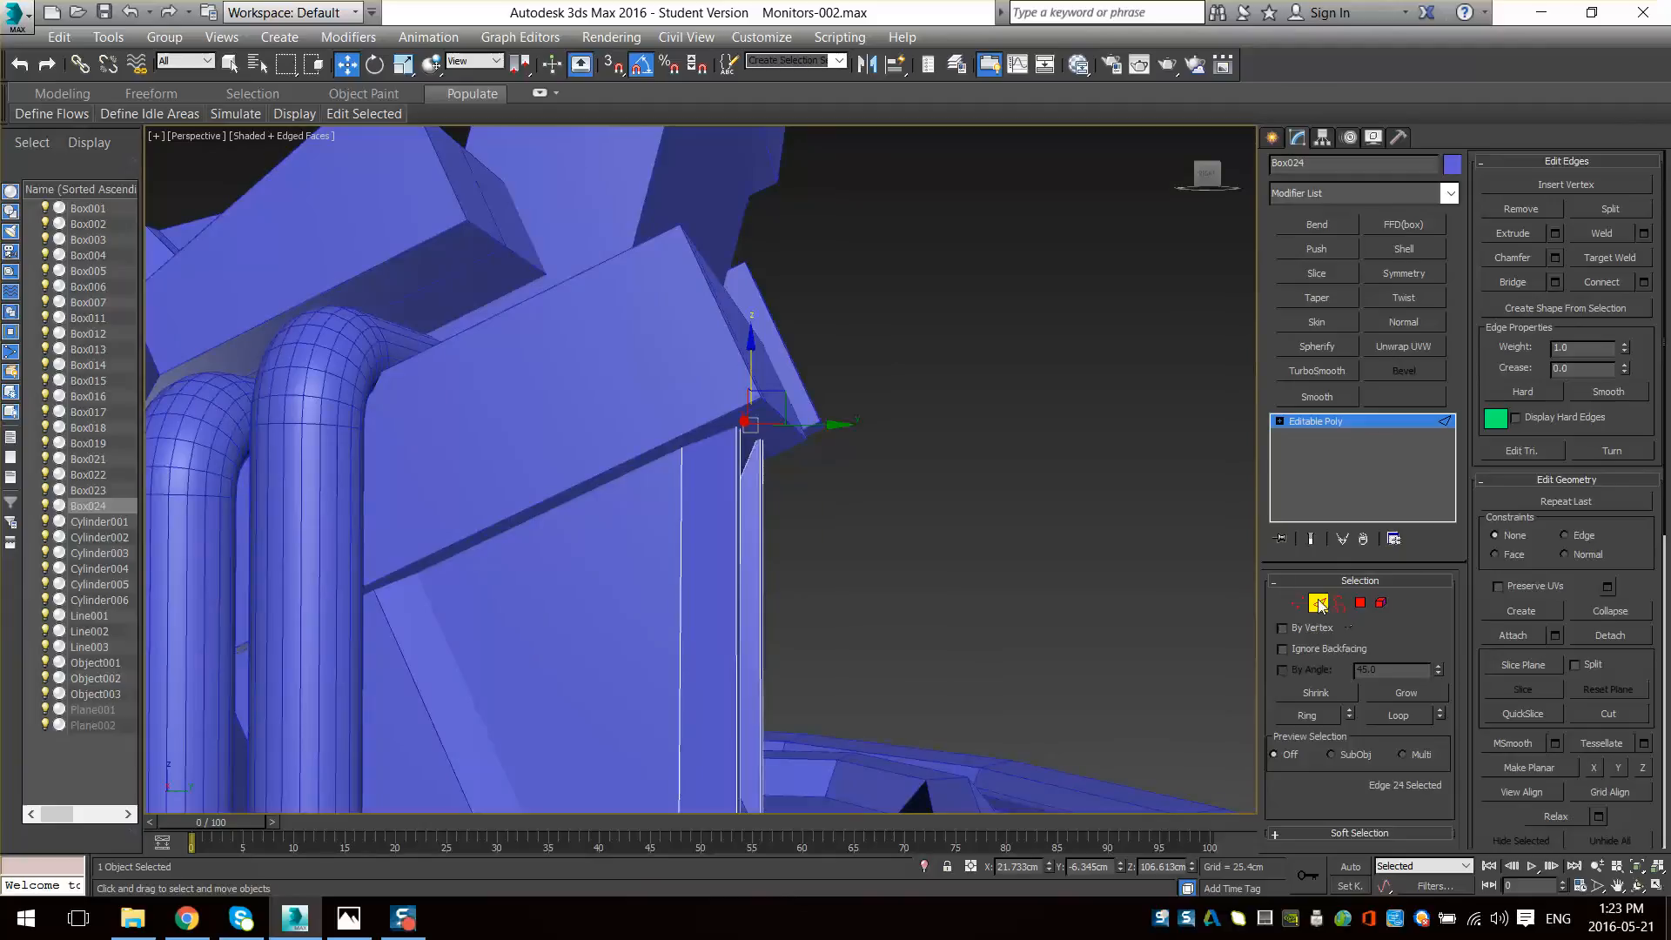
{"action": "left_click", "coordinate": [1319, 606]}
- Select the two lower rear edges of the sloped block resting on the central support for edge editing
{"action": "left_click", "coordinate": [671, 310]}
{"action": "scroll", "coordinate": [760, 444], "scroll_direction": "down", "scroll_amount": 5}
{"action": "scroll", "coordinate": [766, 462], "scroll_direction": "up", "scroll_amount": 4}
{"action": "middle_click_drag", "start_coordinate": [768, 478], "coordinate": [795, 504], "text": "alt"}
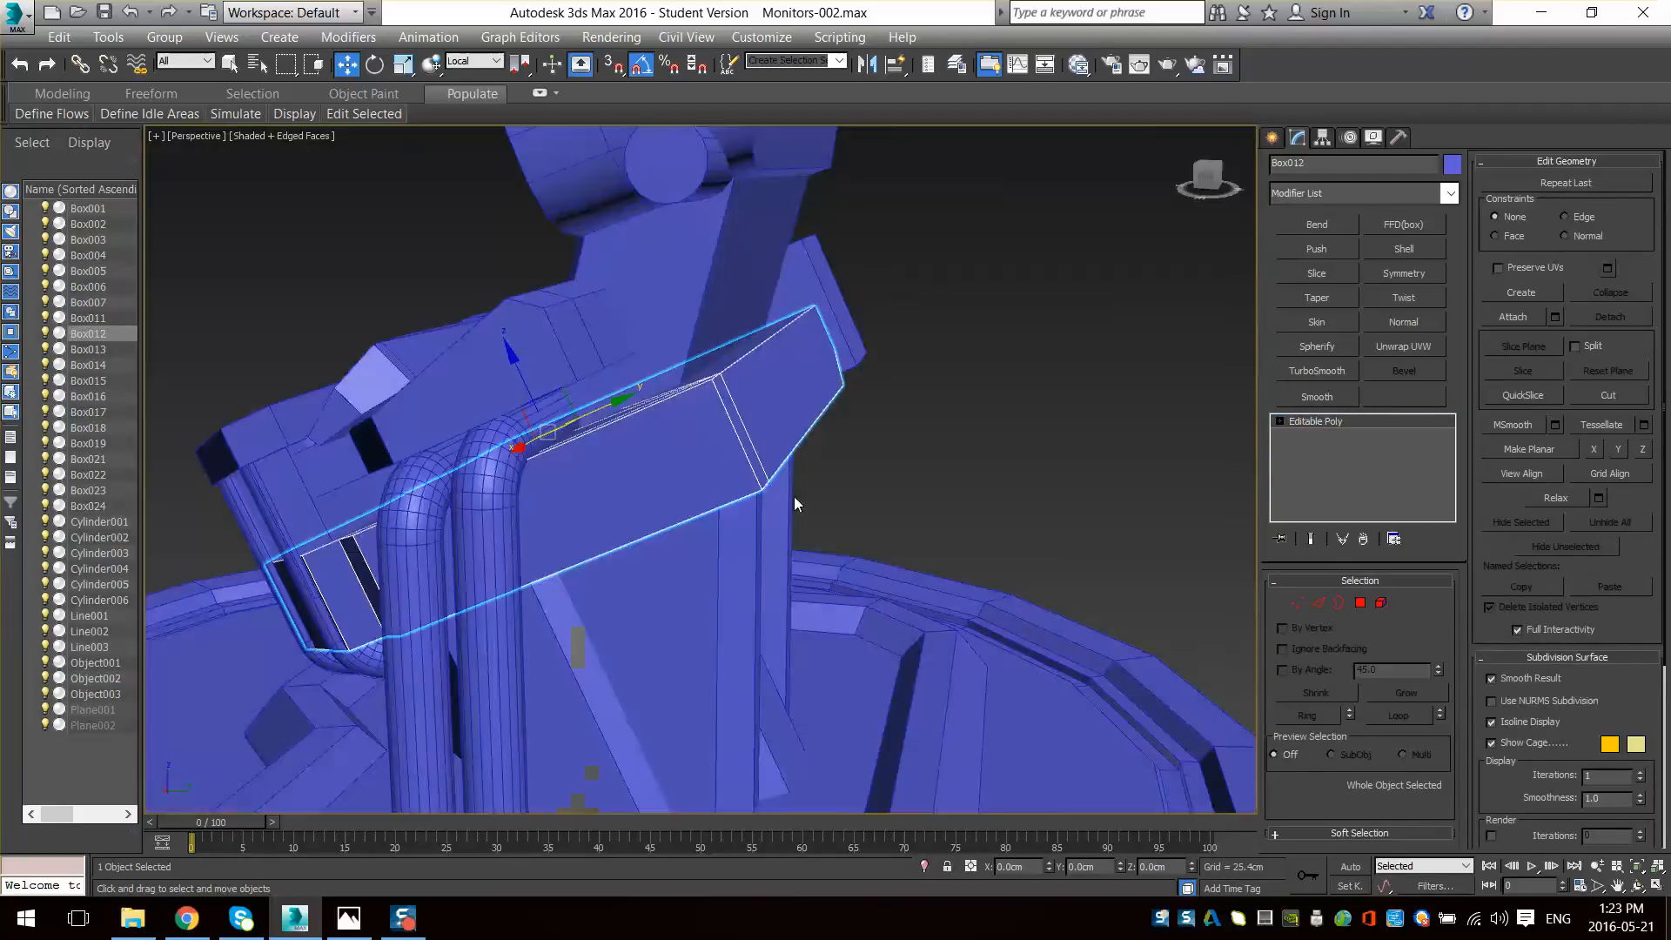
{"action": "scroll", "coordinate": [795, 503], "scroll_direction": "up", "scroll_amount": 6}
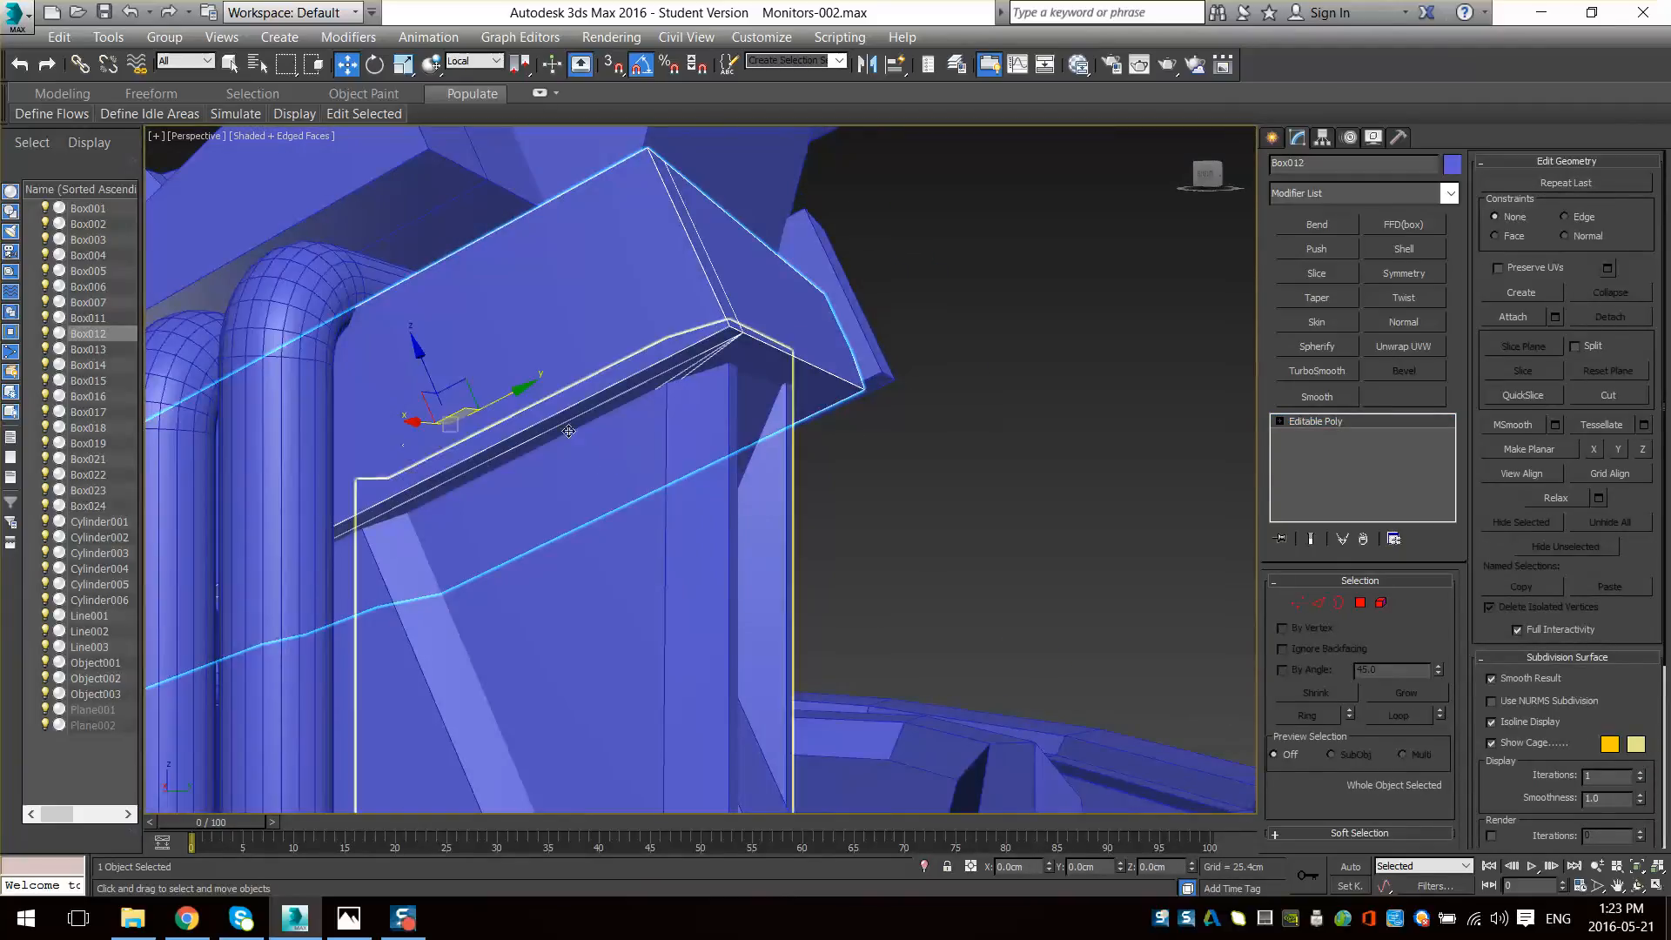
{"action": "left_click", "coordinate": [1318, 602]}
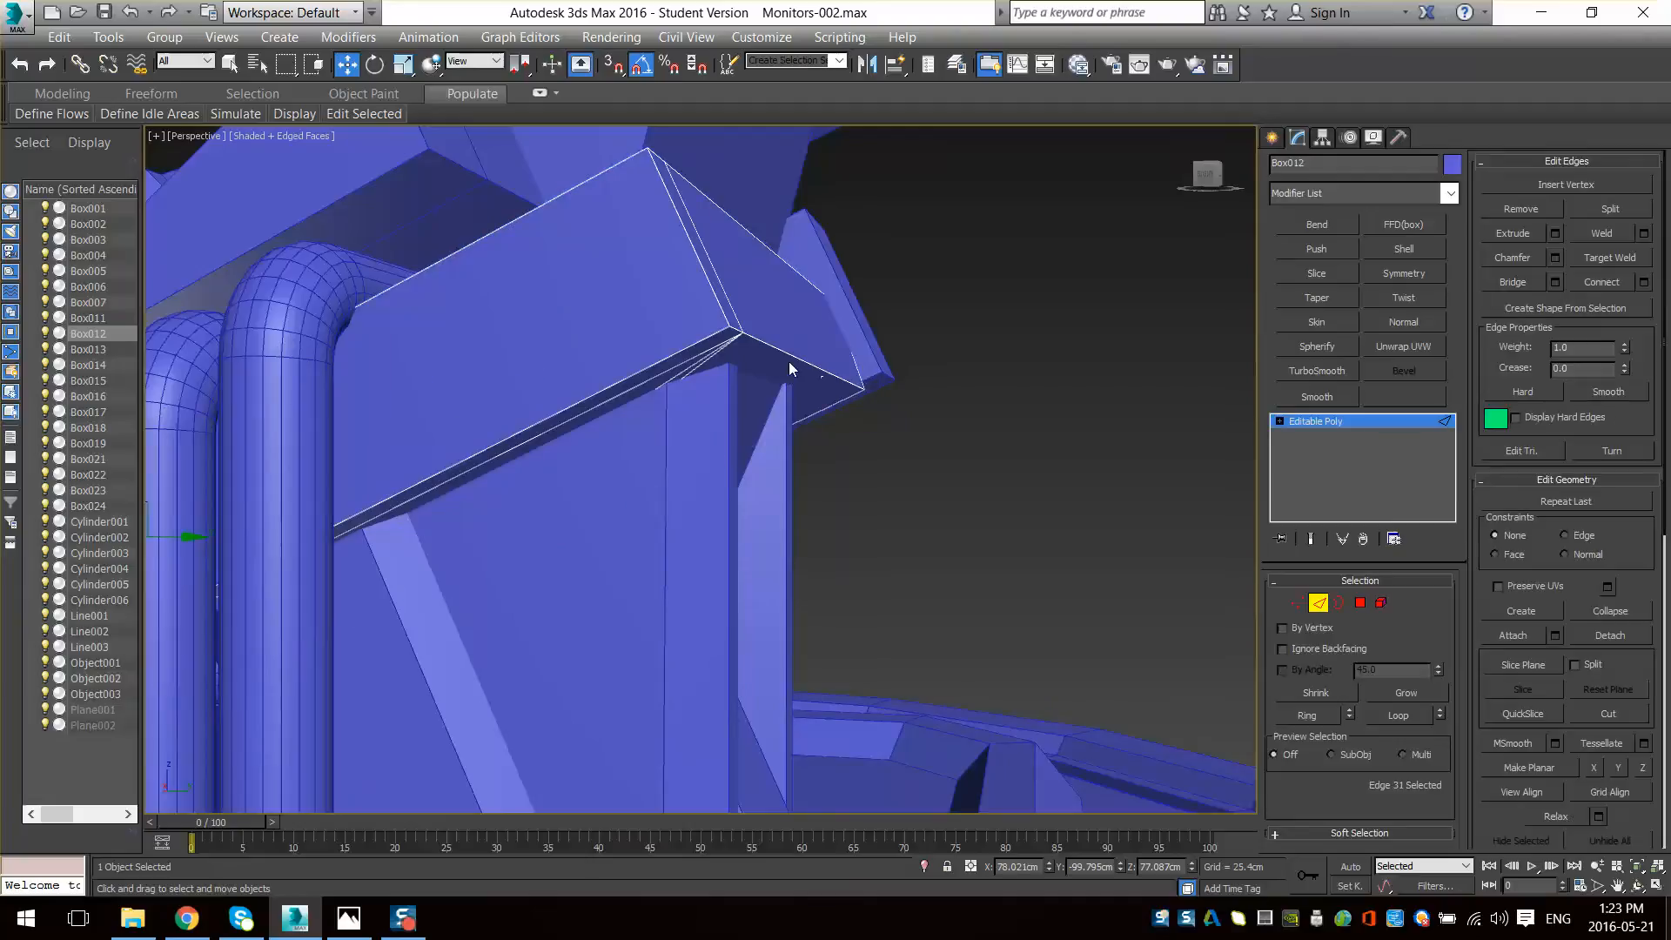
{"action": "scroll", "coordinate": [794, 374], "scroll_direction": "up", "scroll_amount": 5}
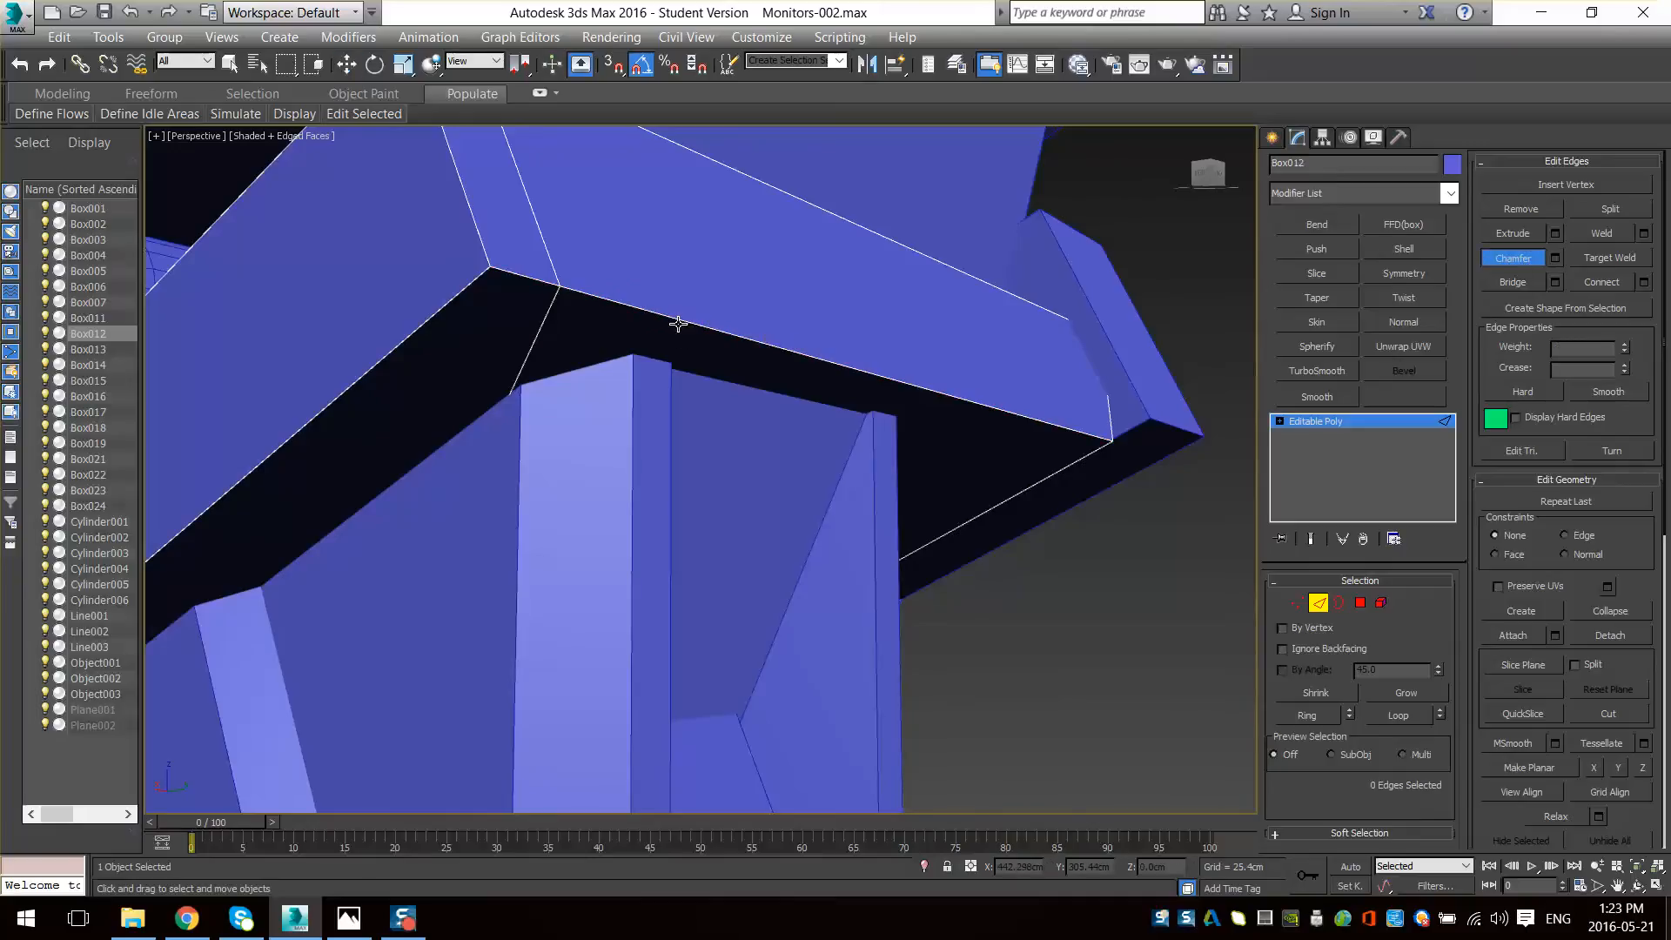
{"action": "left_click_drag", "start_coordinate": [673, 317], "coordinate": [775, 383]}
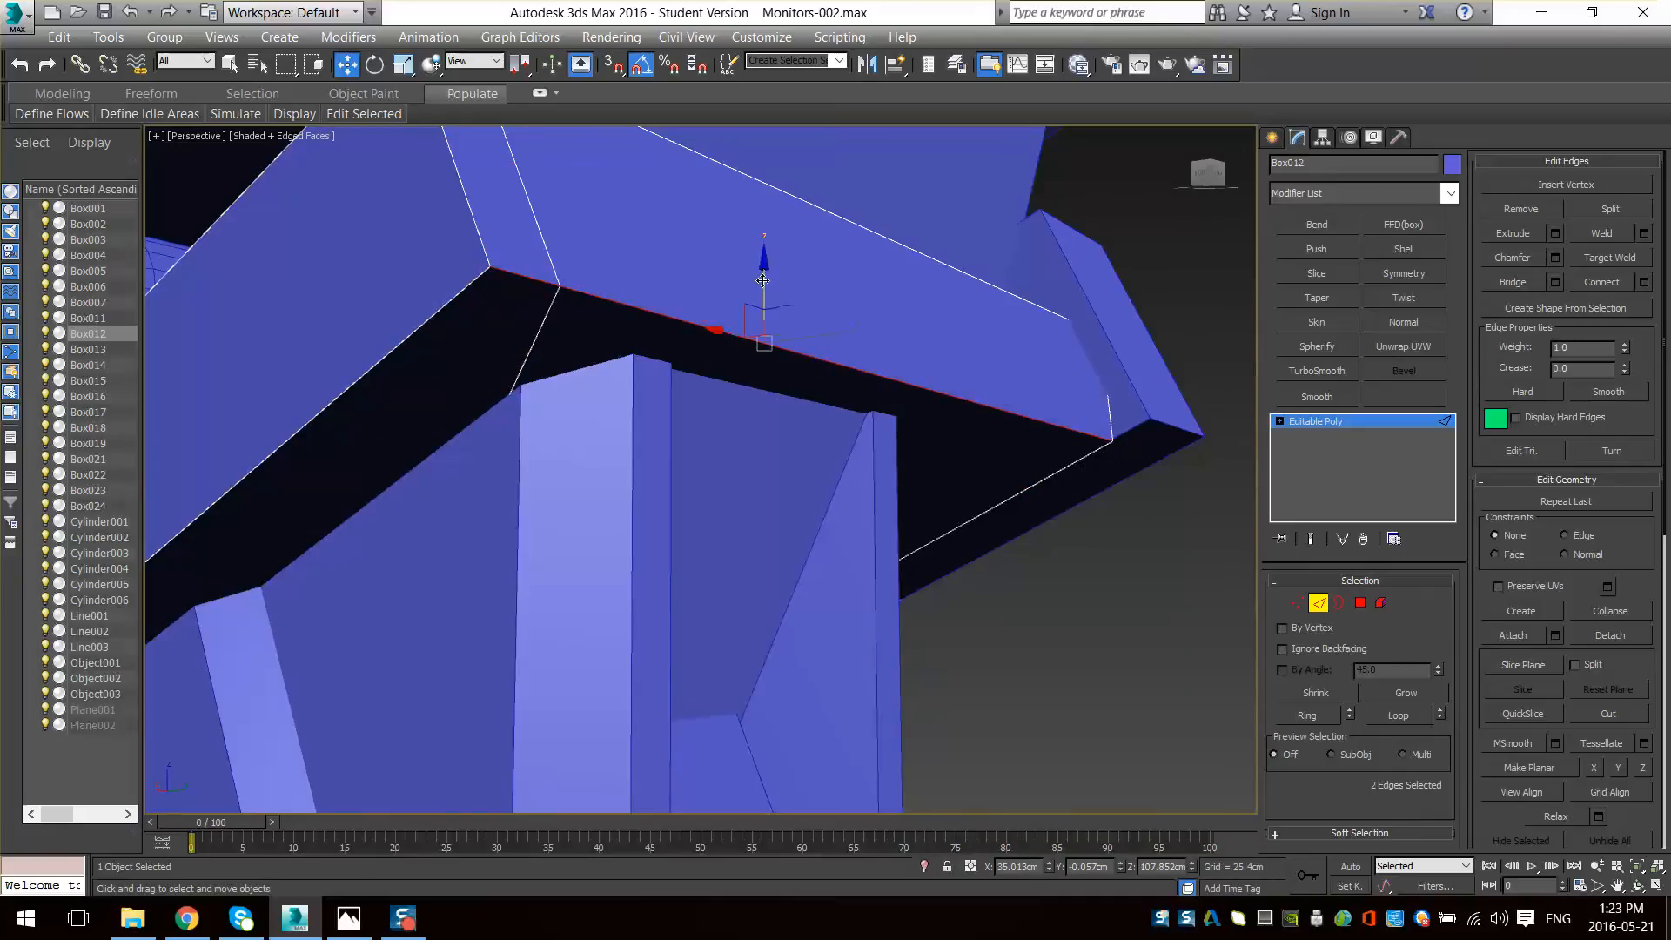
- Try lowering the sloped block's two lower rear edges to a height of about 72 cm, and undo the move
{"action": "middle_click_drag", "start_coordinate": [763, 280], "coordinate": [779, 610], "text": "alt"}
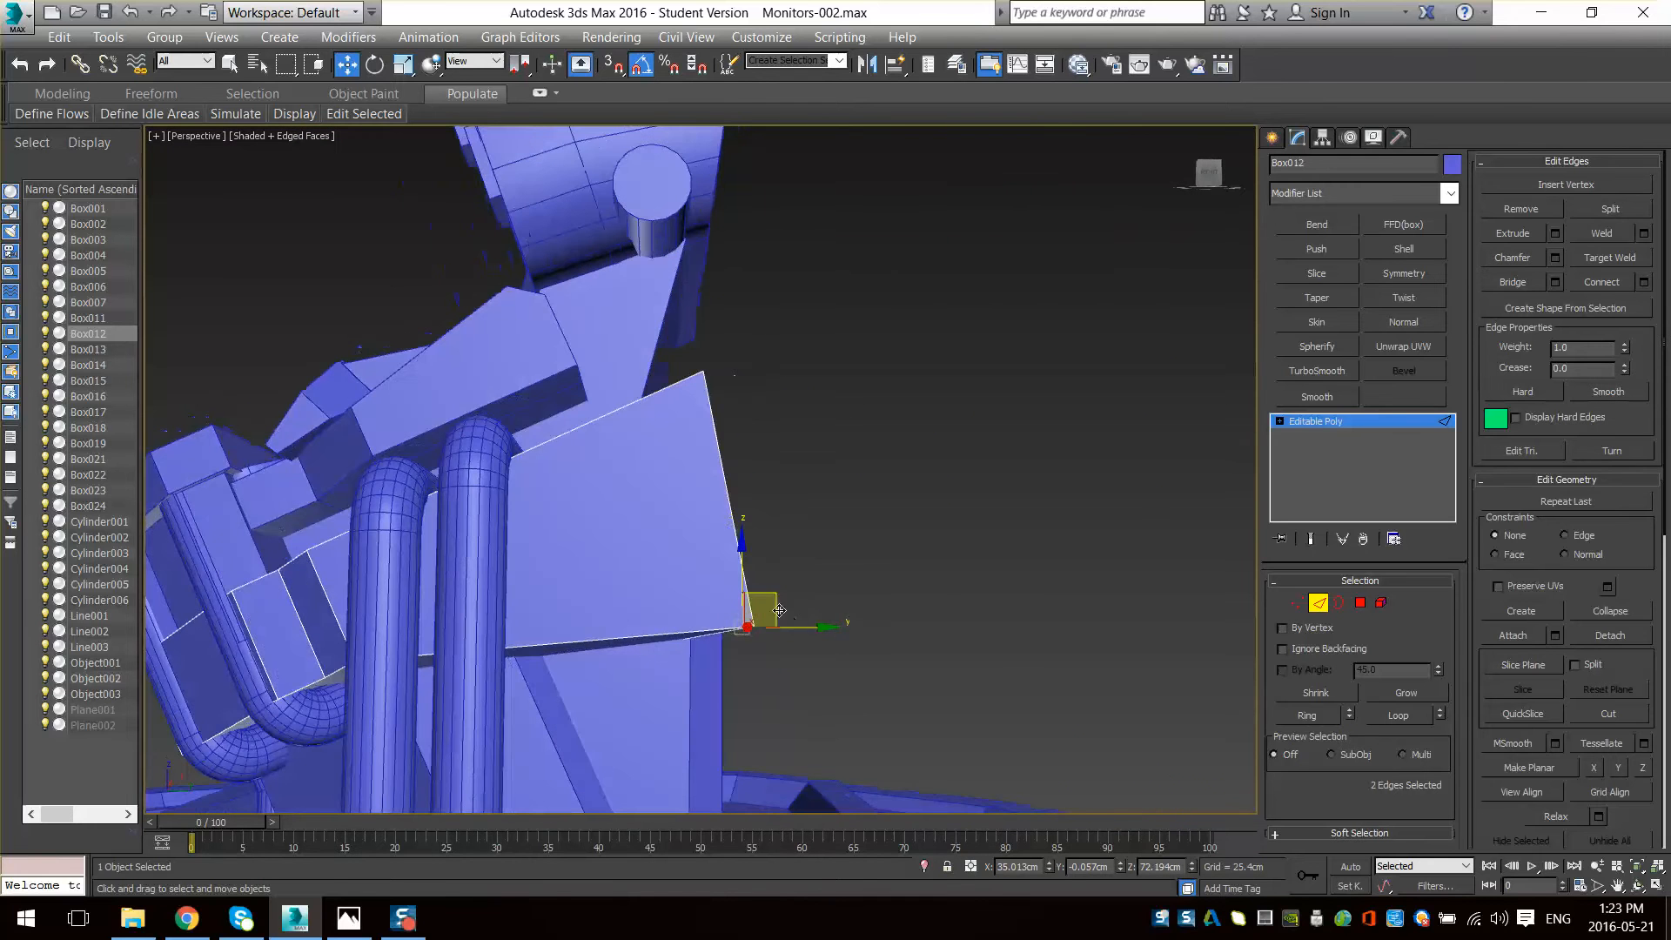
{"action": "left_click_drag", "start_coordinate": [742, 562], "coordinate": [737, 624]}
{"action": "middle_click_drag", "start_coordinate": [792, 630], "coordinate": [807, 594], "text": "alt"}
{"action": "scroll", "coordinate": [808, 597], "scroll_direction": "up", "scroll_amount": 4}
{"action": "key", "text": "ctrl+z"}
{"action": "middle_click_drag", "start_coordinate": [780, 536], "coordinate": [1068, 616], "text": "alt"}
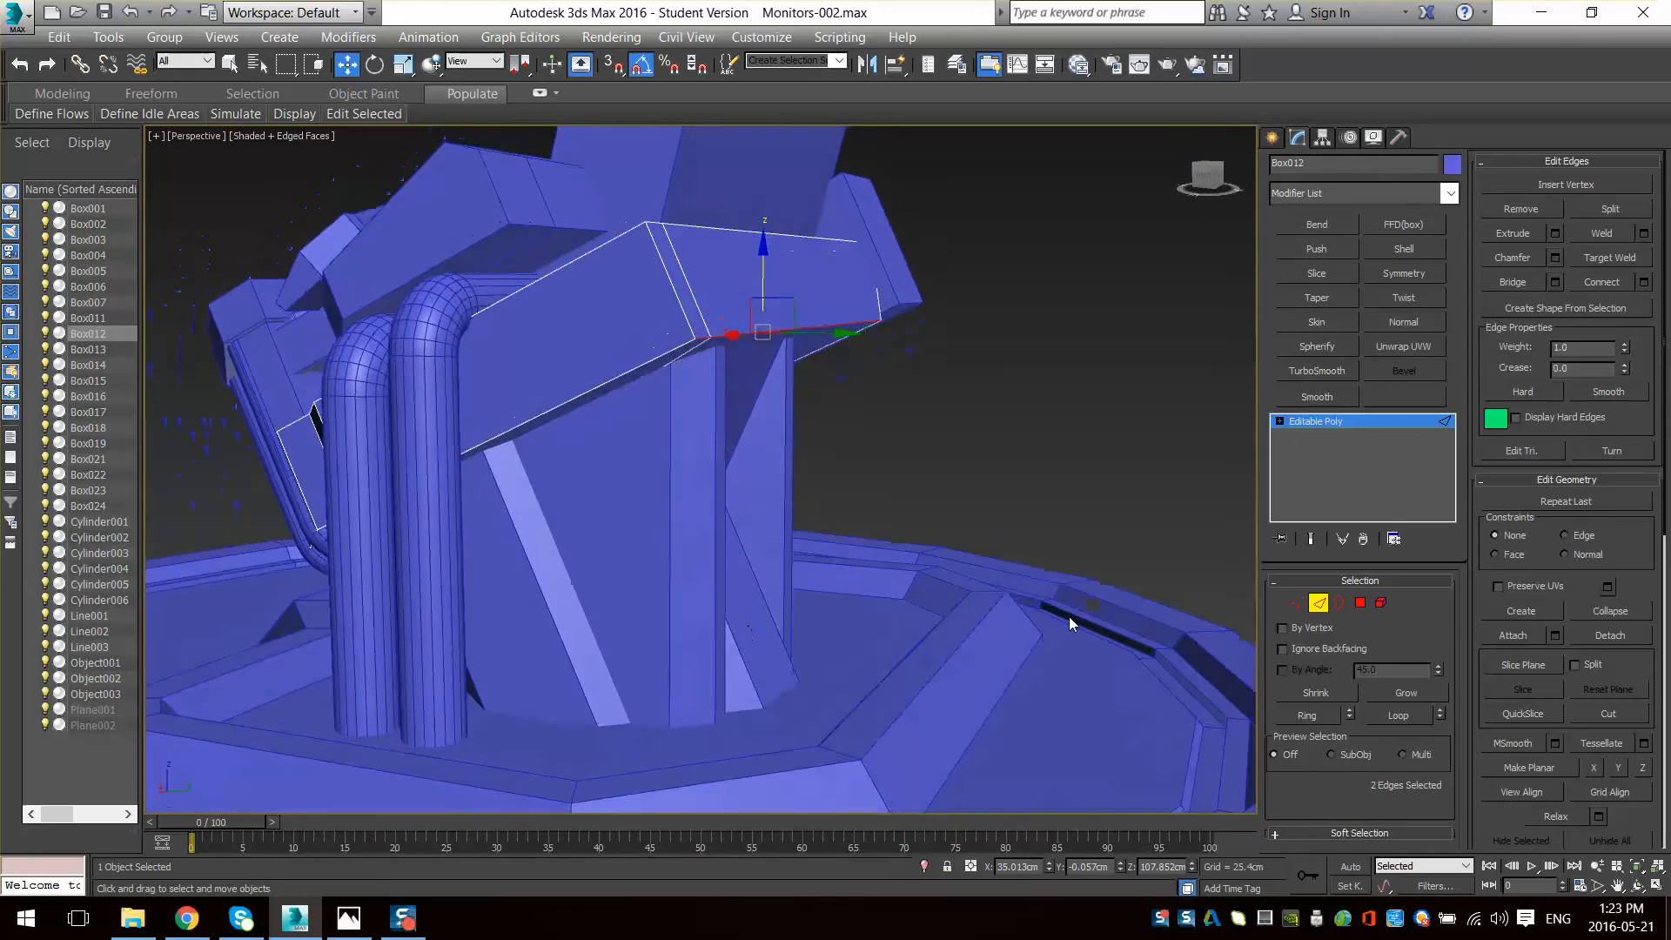
- Slide the end edge of Box012 along its adjoining edges with the Edge constraint and Parent coordinate system, and leave edge editing
{"action": "left_click", "coordinate": [1318, 603]}
{"action": "middle_click_drag", "start_coordinate": [784, 609], "coordinate": [949, 522], "text": "alt"}
{"action": "key", "text": "2"}
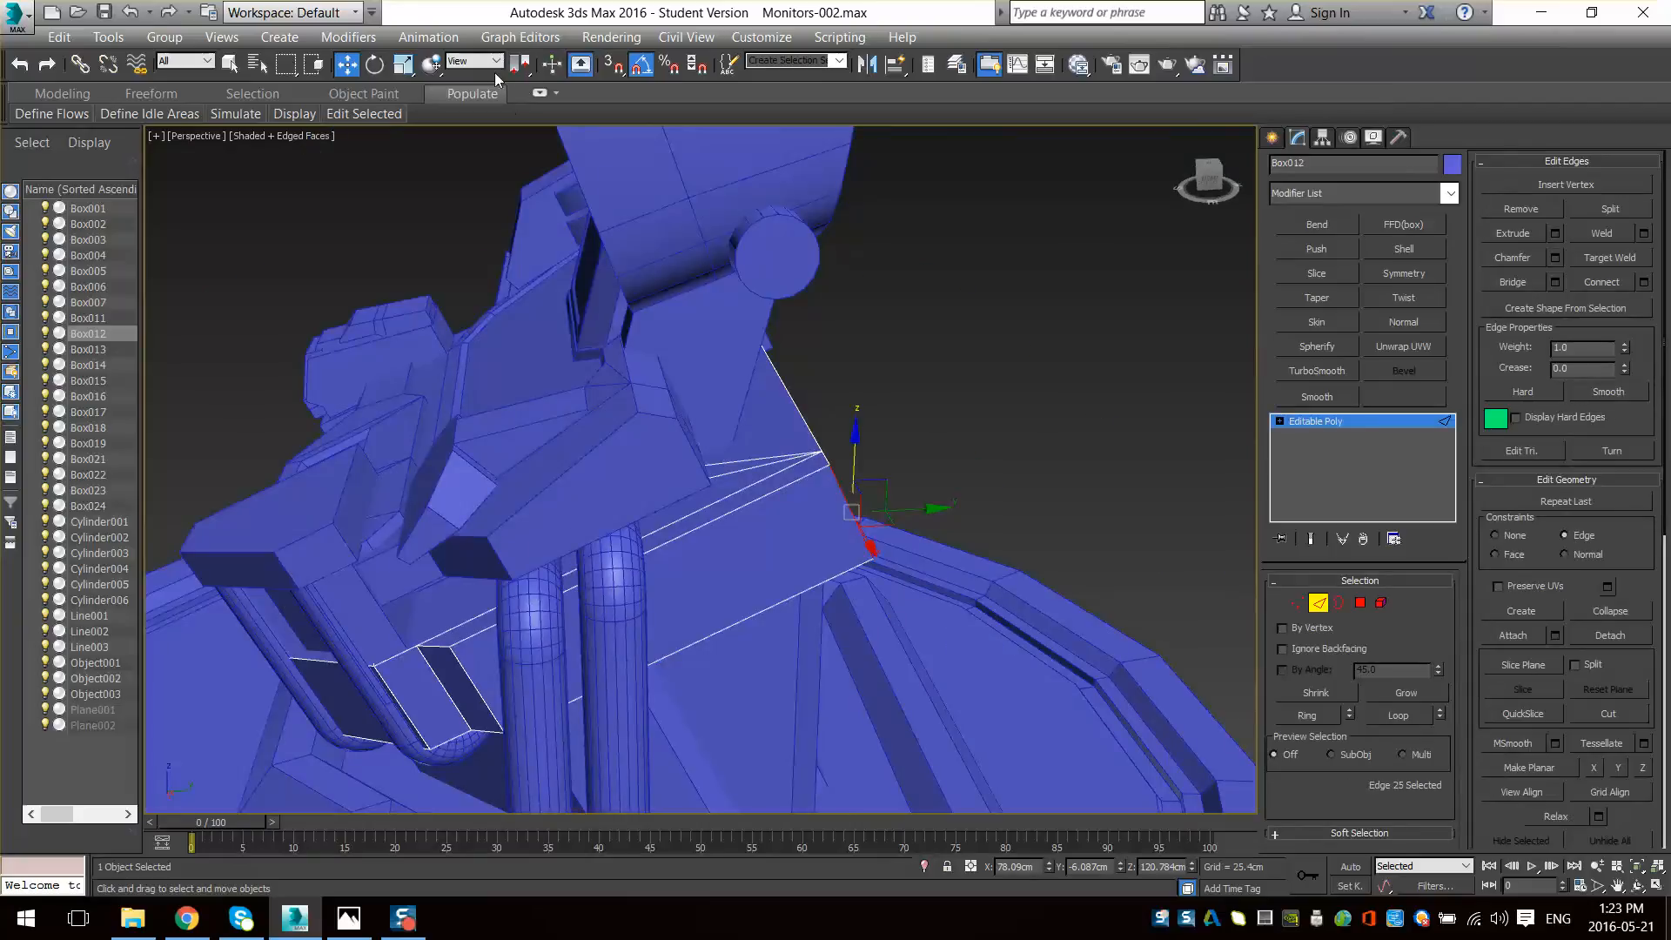
{"action": "left_click", "coordinate": [488, 65]}
{"action": "left_click", "coordinate": [475, 114]}
{"action": "middle_click_drag", "start_coordinate": [852, 518], "coordinate": [964, 566], "text": "alt"}
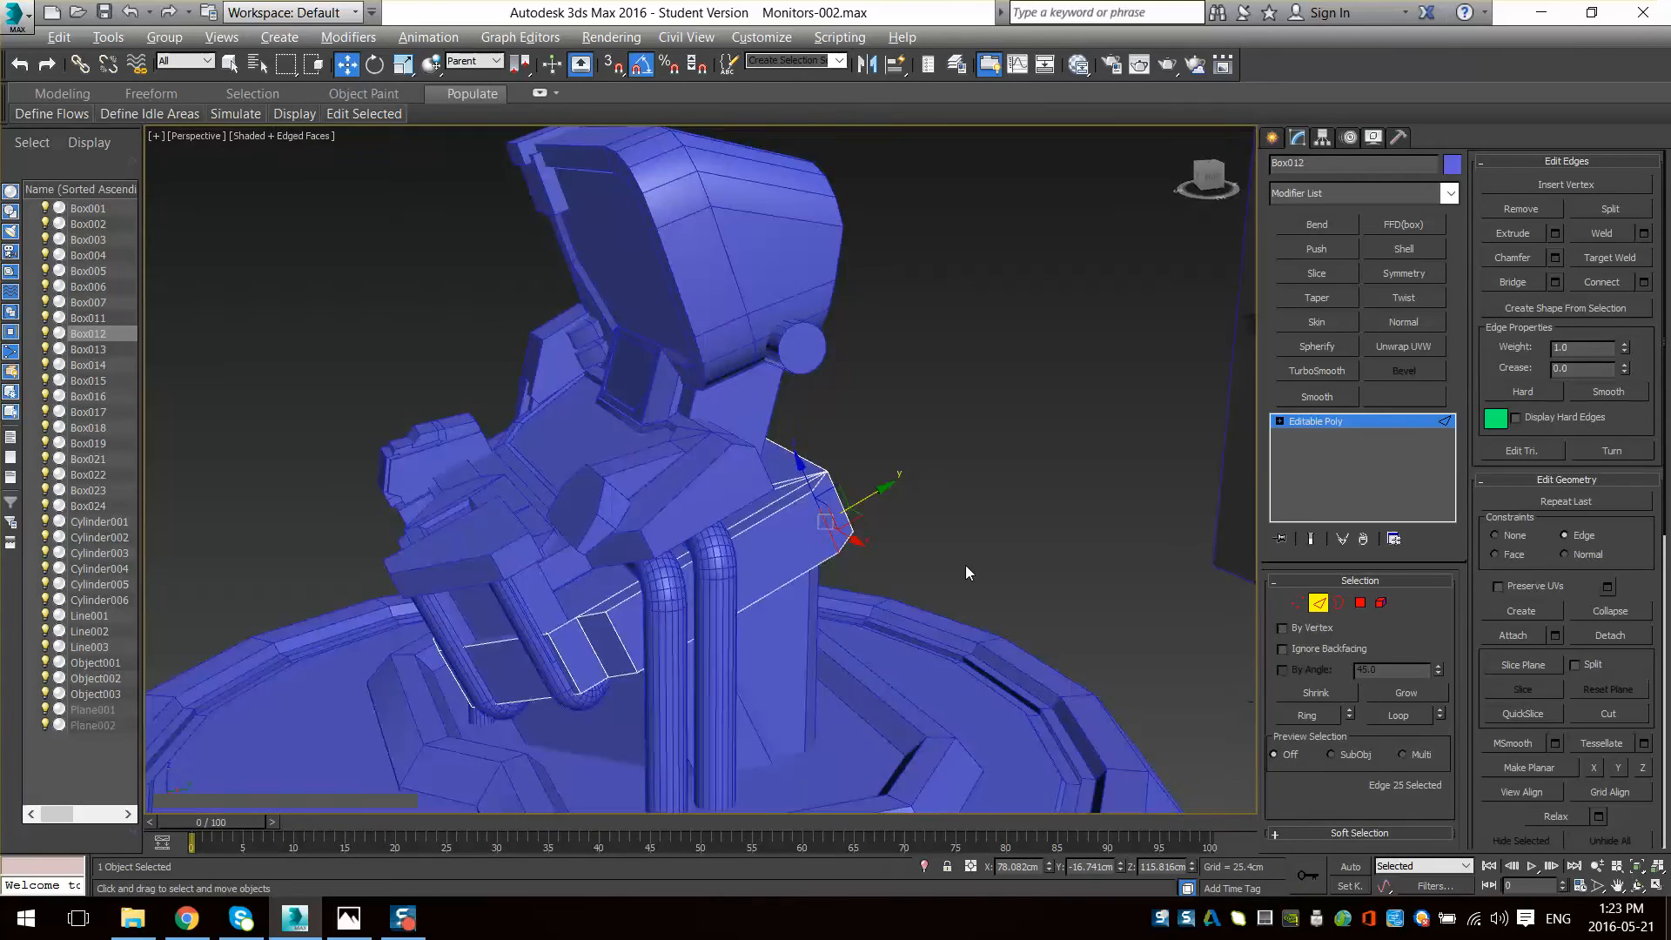
{"action": "left_click", "coordinate": [1318, 602]}
{"action": "middle_click_drag", "start_coordinate": [923, 366], "coordinate": [834, 502], "text": "alt"}
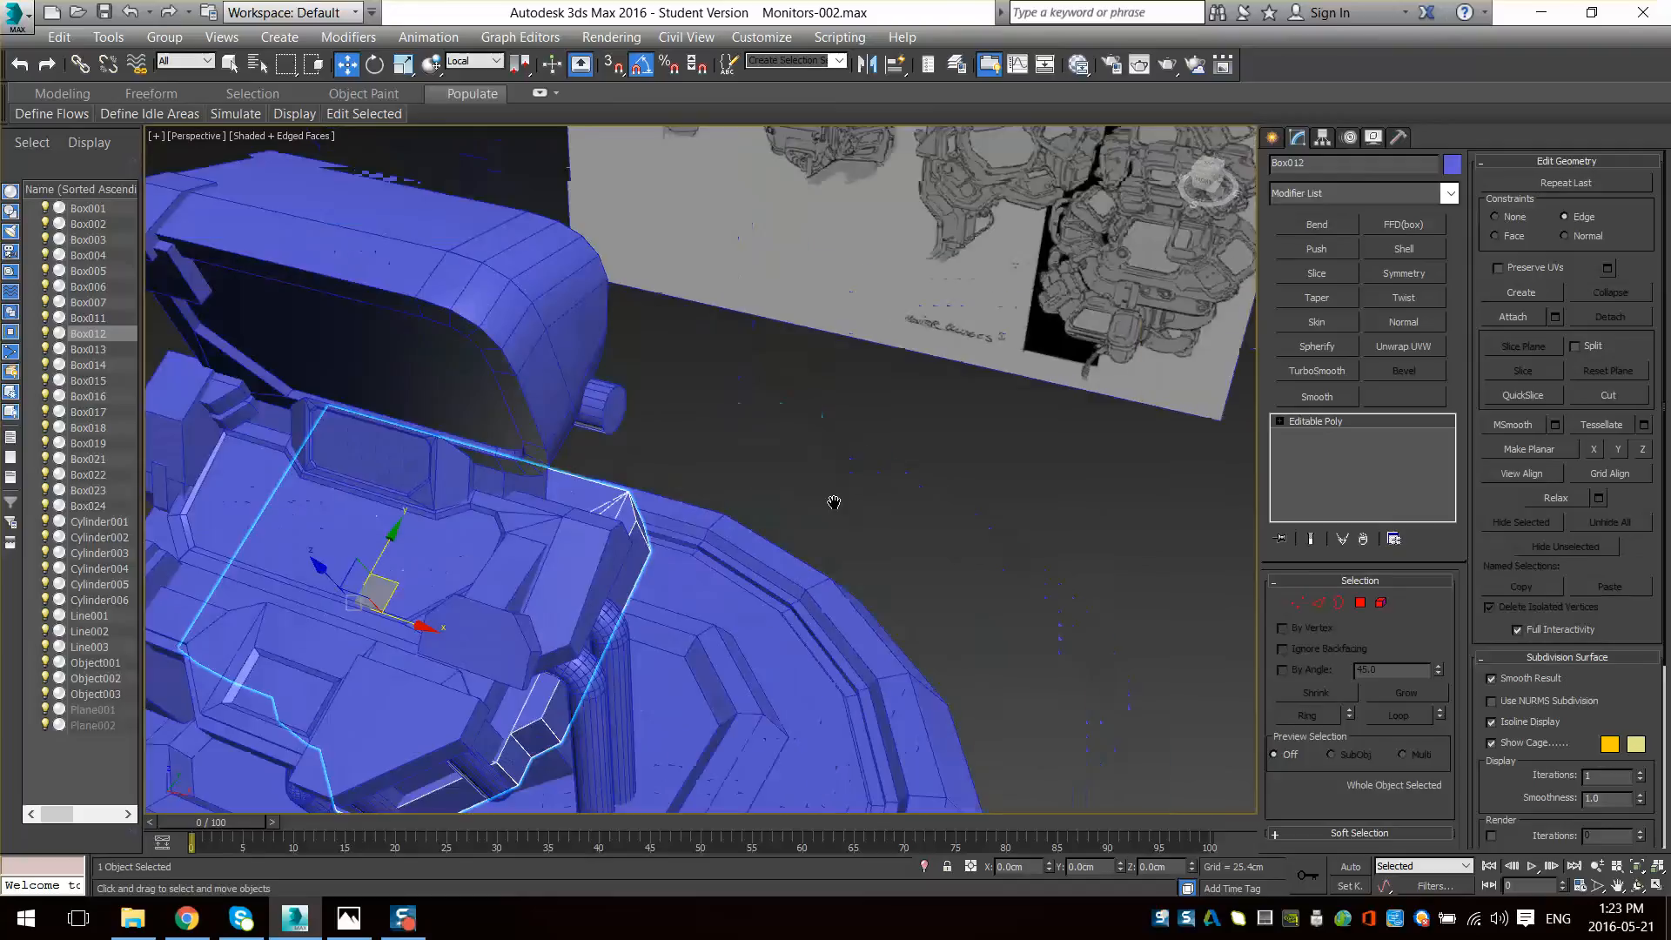
- Examine the individual monitor collage sketches on the reference plane behind the model
{"action": "scroll", "coordinate": [834, 503], "scroll_direction": "down", "scroll_amount": 5}
{"action": "scroll", "coordinate": [613, 308], "scroll_direction": "up", "scroll_amount": 10}
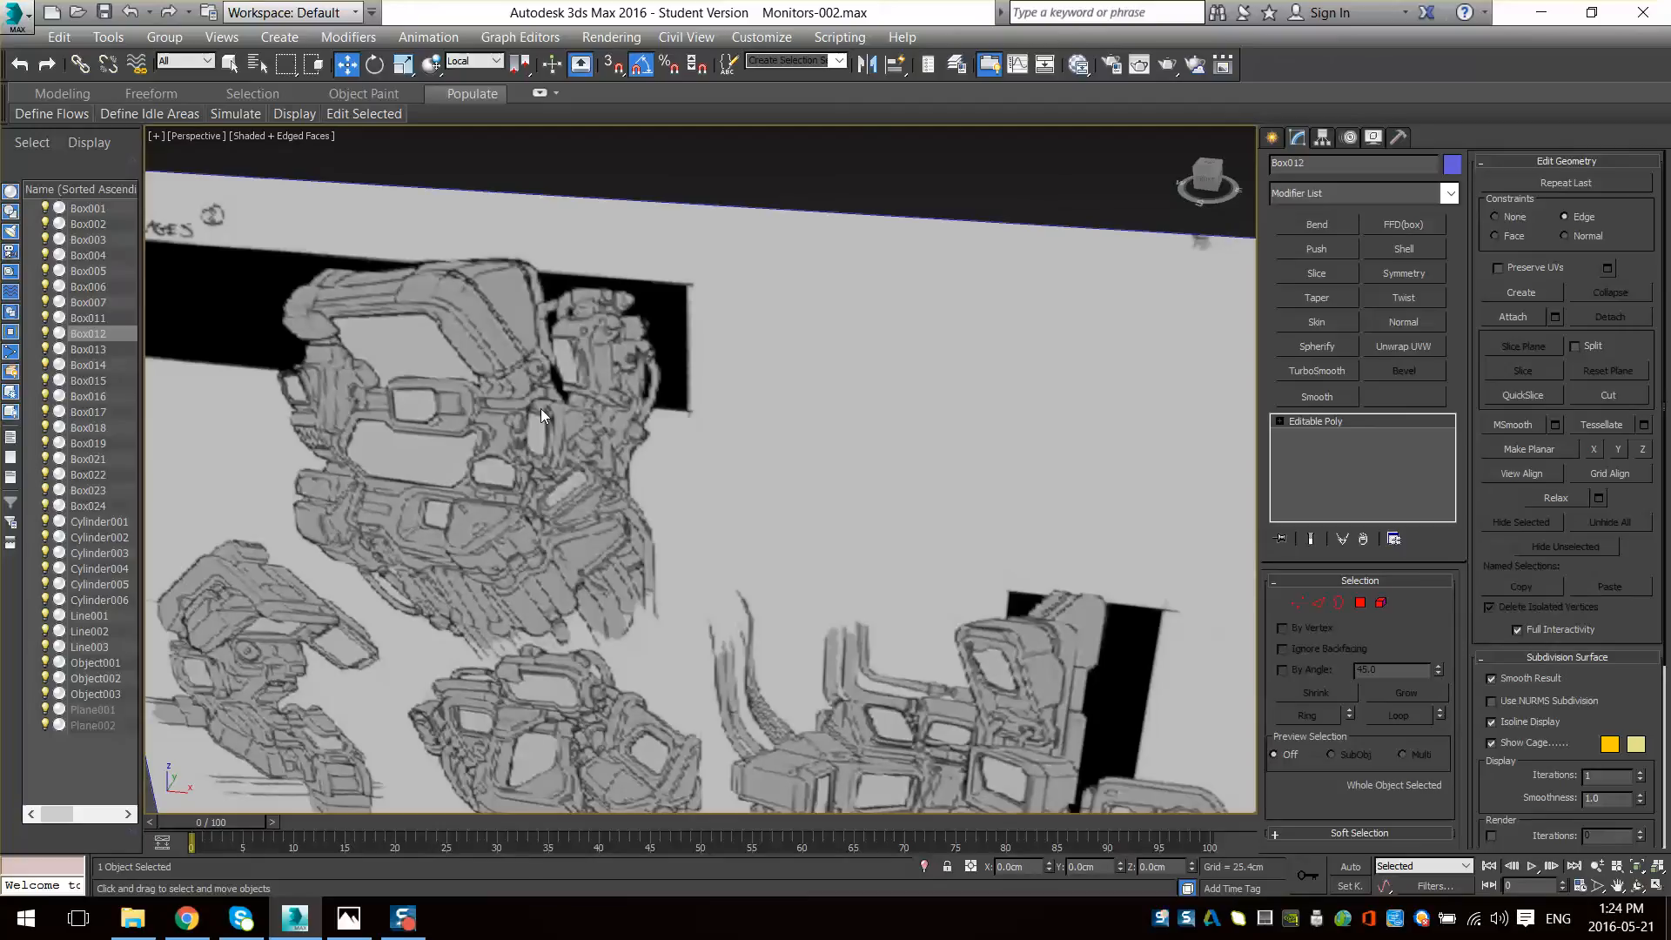
{"action": "scroll", "coordinate": [636, 506], "scroll_direction": "down", "scroll_amount": 5}
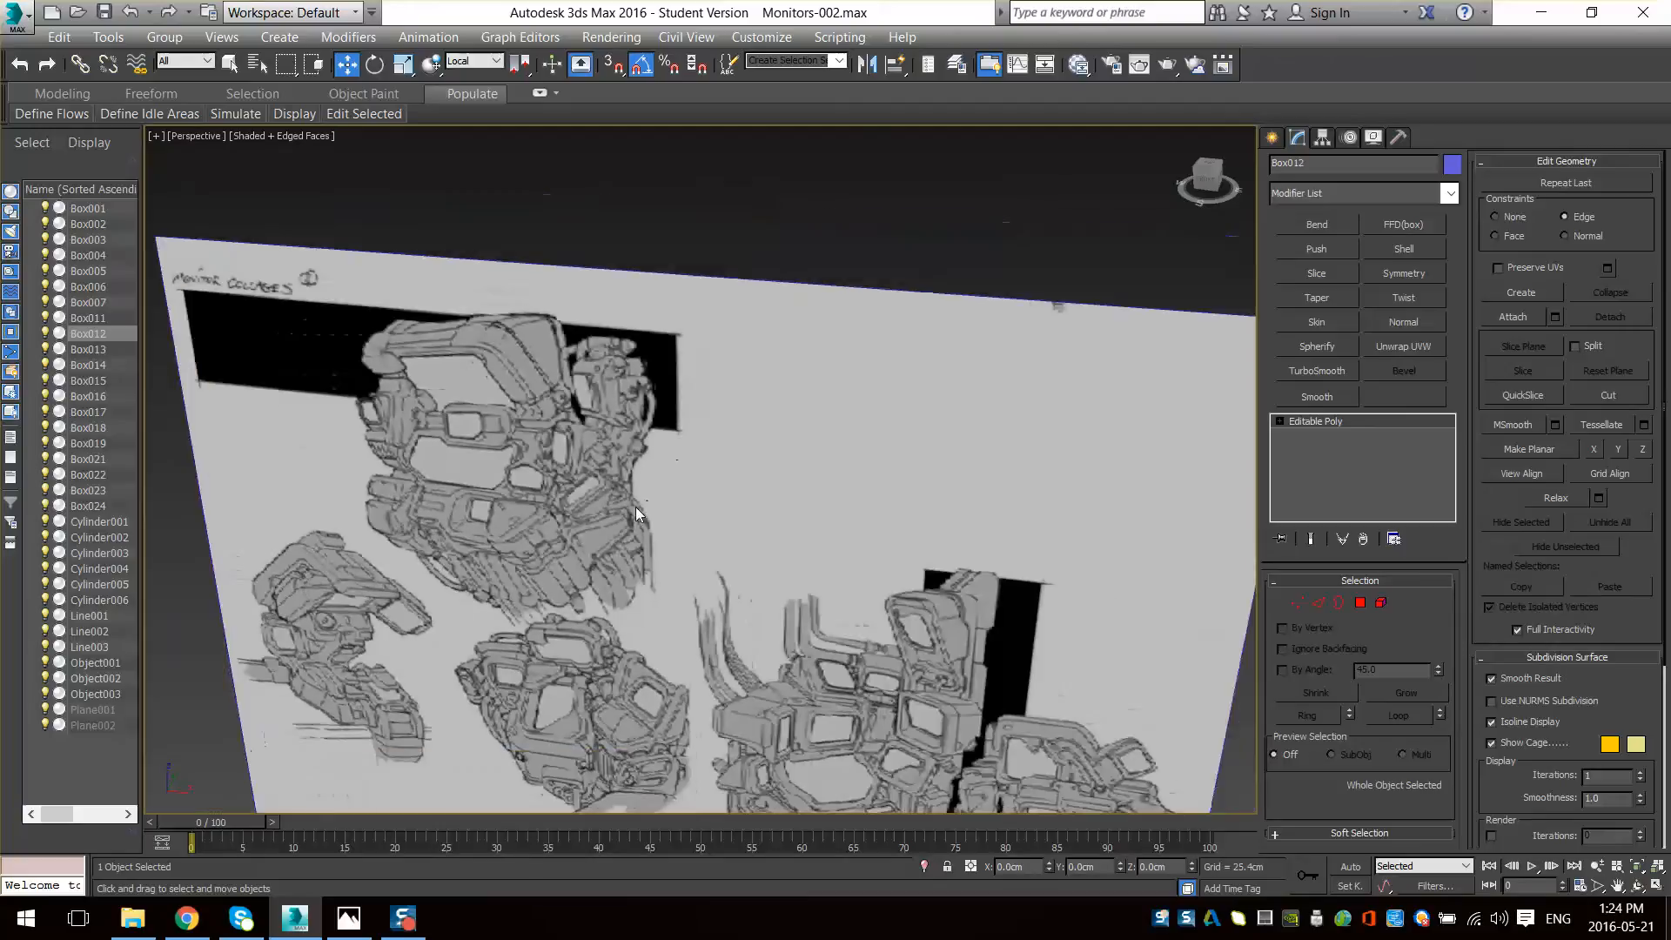
{"action": "scroll", "coordinate": [665, 526], "scroll_direction": "up", "scroll_amount": 5}
{"action": "middle_click_drag", "start_coordinate": [665, 526], "coordinate": [607, 491], "text": "alt"}
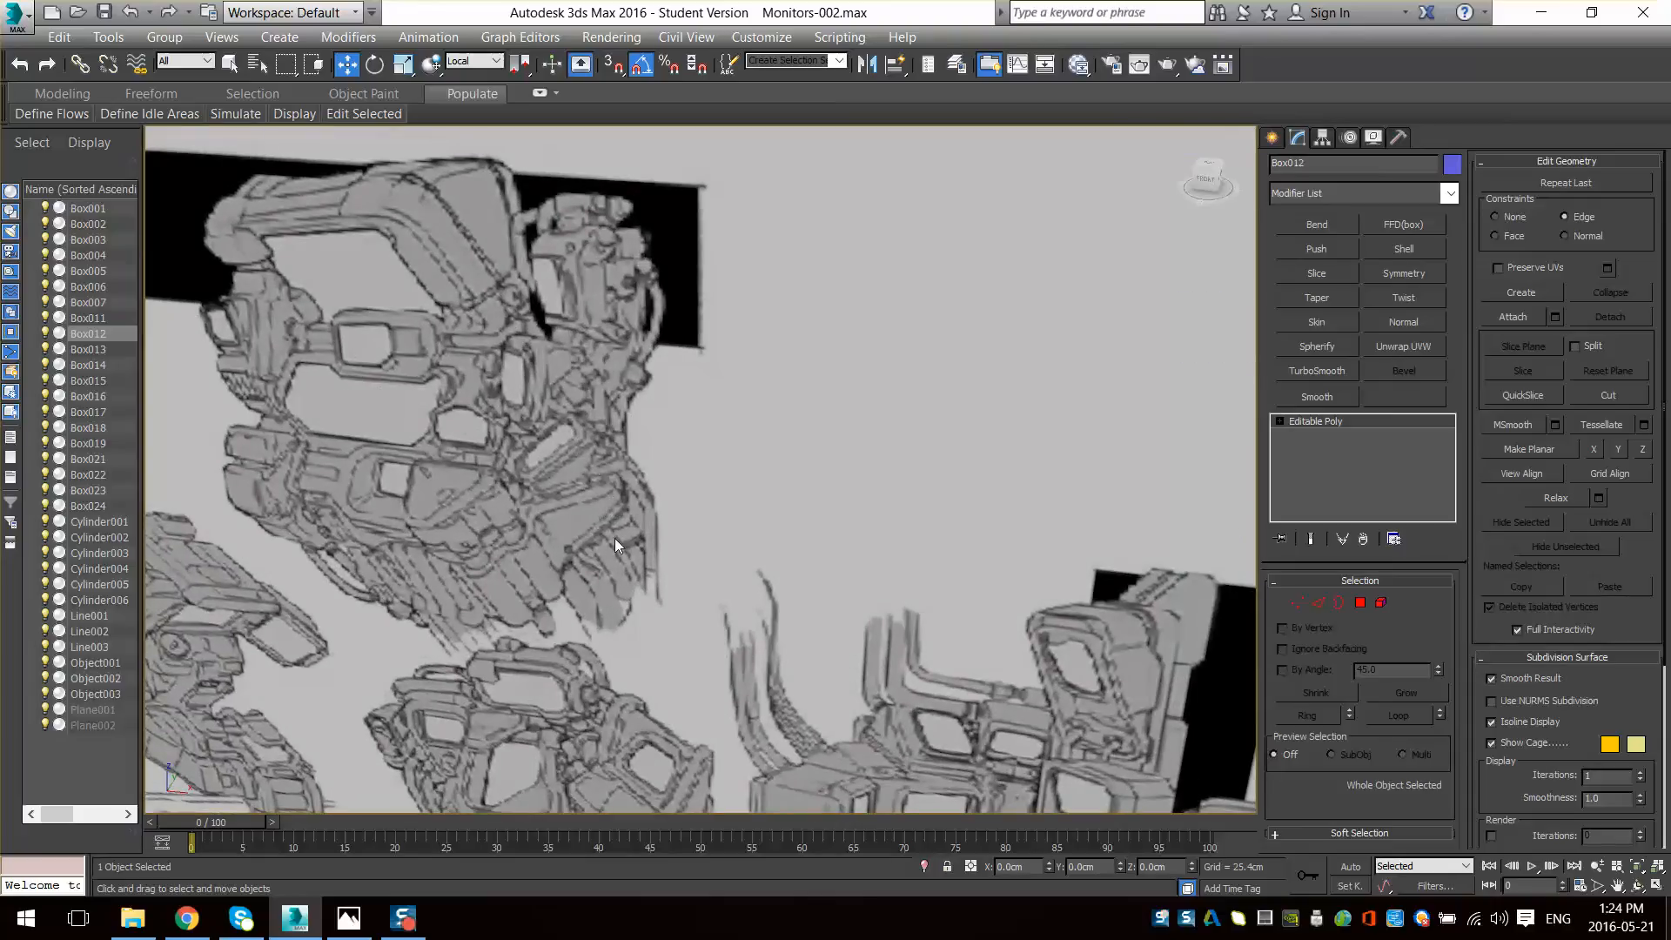
{"action": "scroll", "coordinate": [573, 494], "scroll_direction": "down", "scroll_amount": 1}
{"action": "middle_click_drag", "start_coordinate": [720, 361], "coordinate": [618, 228]}
{"action": "left_click", "coordinate": [779, 515]}
{"action": "scroll", "coordinate": [778, 515], "scroll_direction": "down", "scroll_amount": 8}
{"action": "scroll", "coordinate": [818, 571], "scroll_direction": "up", "scroll_amount": 10}
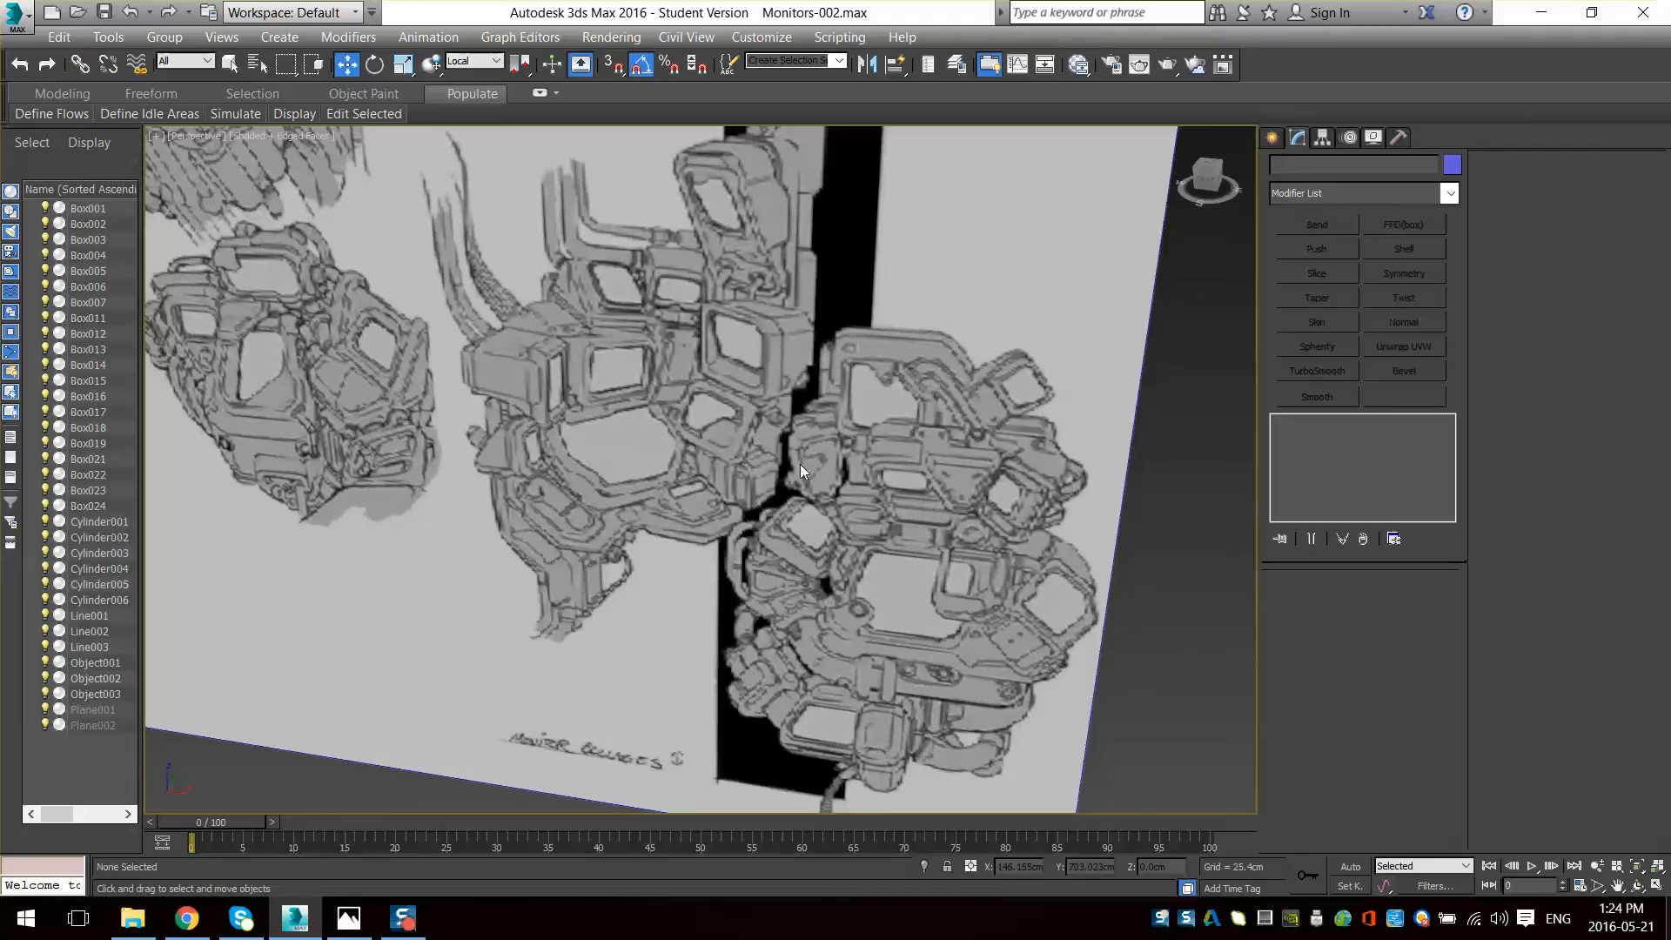
{"action": "mouse_move", "coordinate": [803, 473]}
{"action": "middle_mouse_down", "text": "alt"}
{"action": "mouse_move", "coordinate": [955, 646]}
{"action": "mouse_move", "coordinate": [796, 535]}
{"action": "mouse_move", "coordinate": [813, 473]}
{"action": "mouse_move", "coordinate": [920, 520]}
{"action": "middle_mouse_up", "text": "alt"}
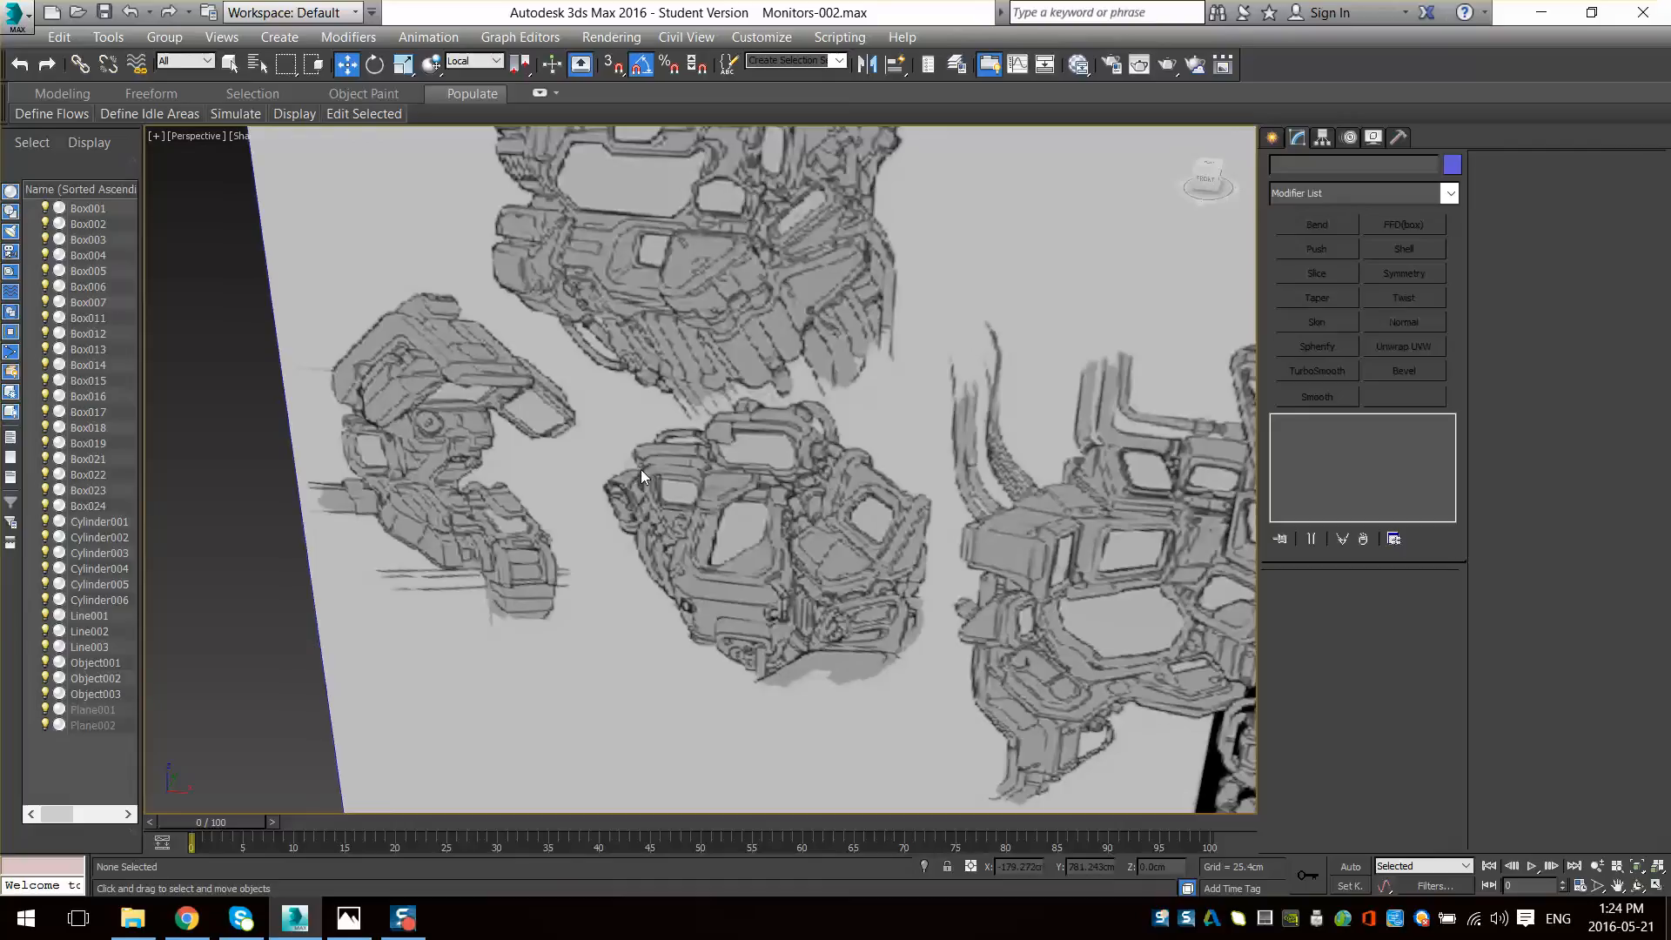
{"action": "middle_click_drag", "start_coordinate": [640, 468], "coordinate": [689, 600]}
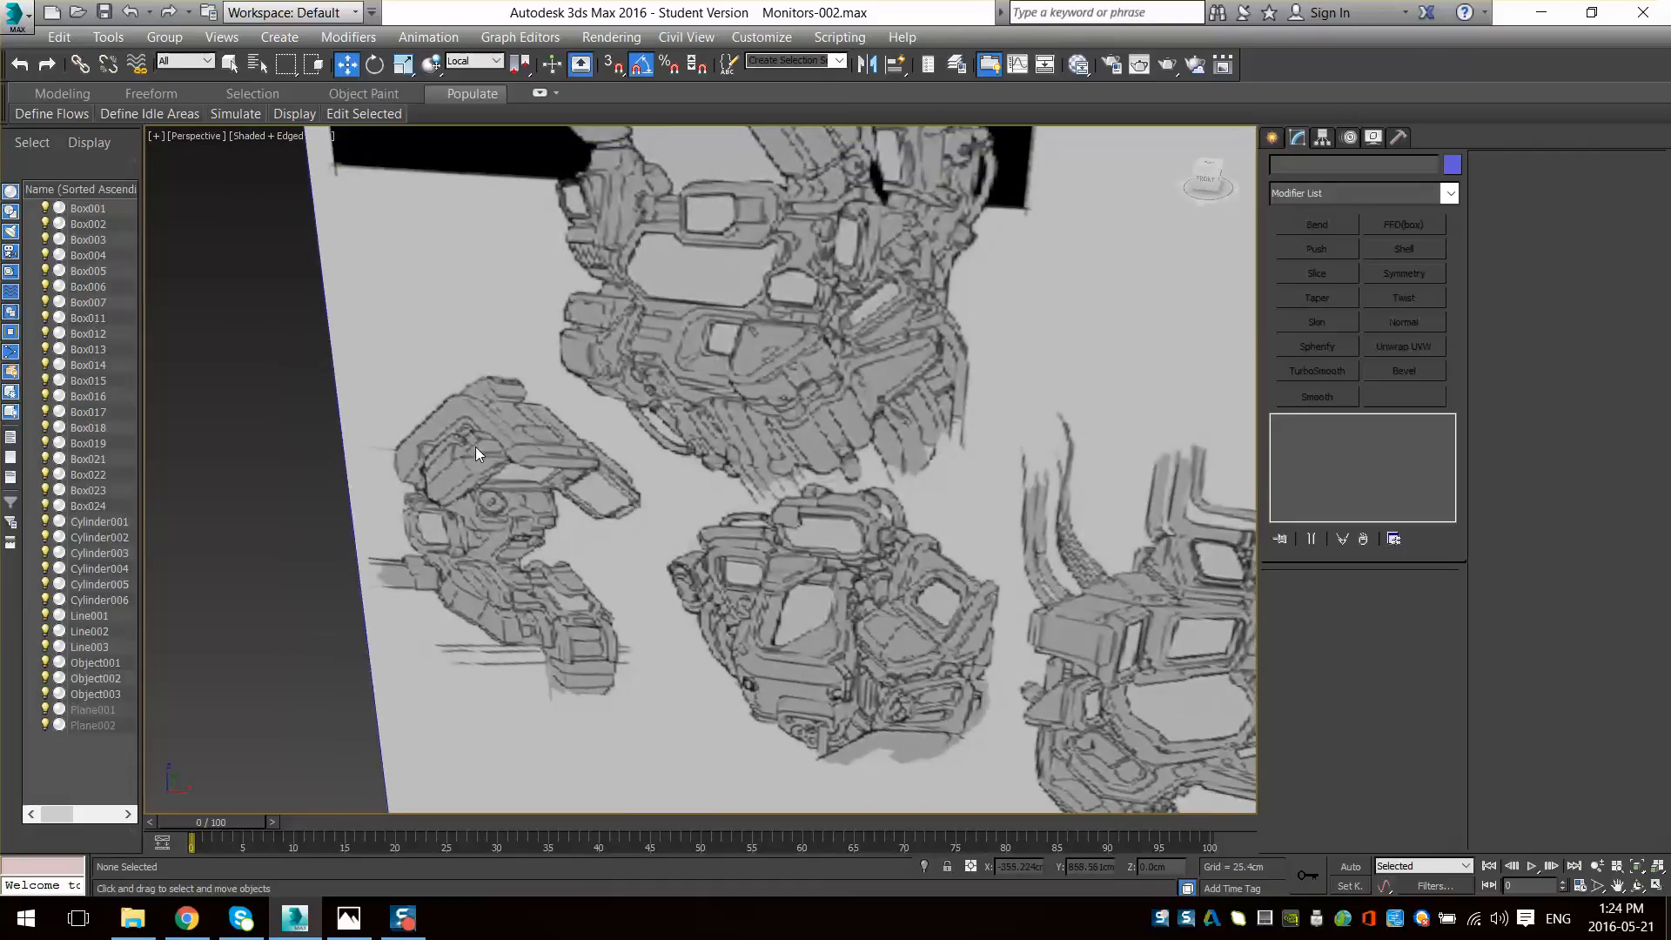
{"action": "mouse_move", "coordinate": [544, 530]}
{"action": "middle_mouse_down", "text": "alt"}
{"action": "mouse_move", "coordinate": [586, 585]}
{"action": "mouse_move", "coordinate": [739, 457]}
{"action": "middle_mouse_up", "text": "alt"}
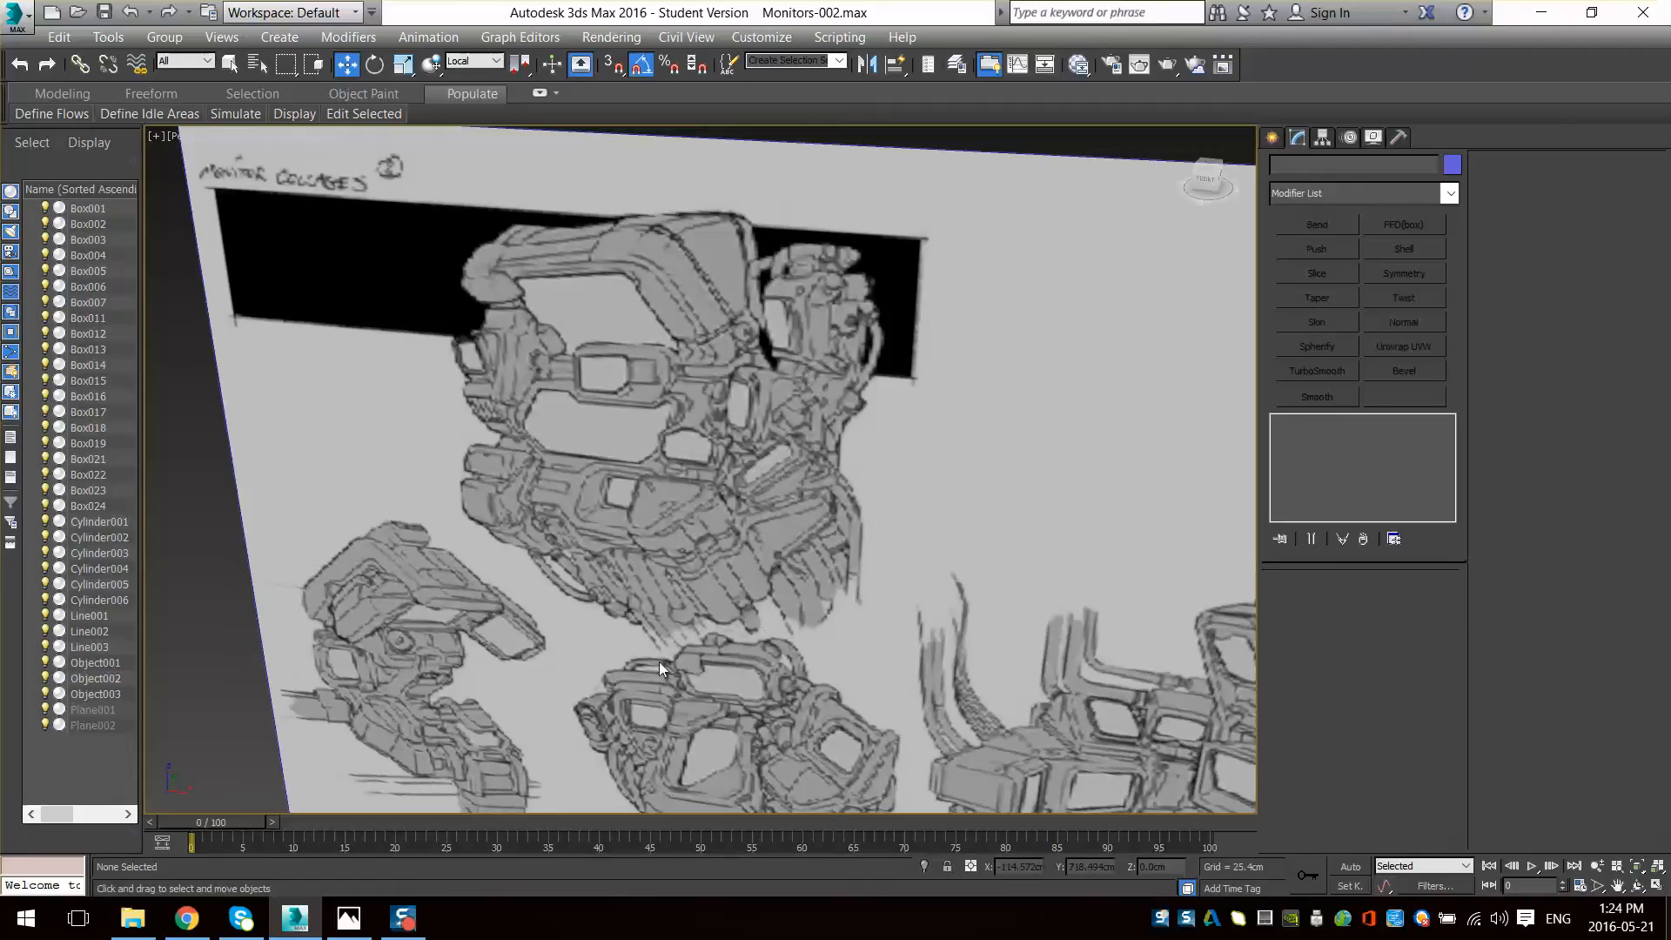
{"action": "scroll", "coordinate": [526, 522], "scroll_direction": "down", "scroll_amount": 10}
{"action": "scroll", "coordinate": [575, 587], "scroll_direction": "up", "scroll_amount": 8}
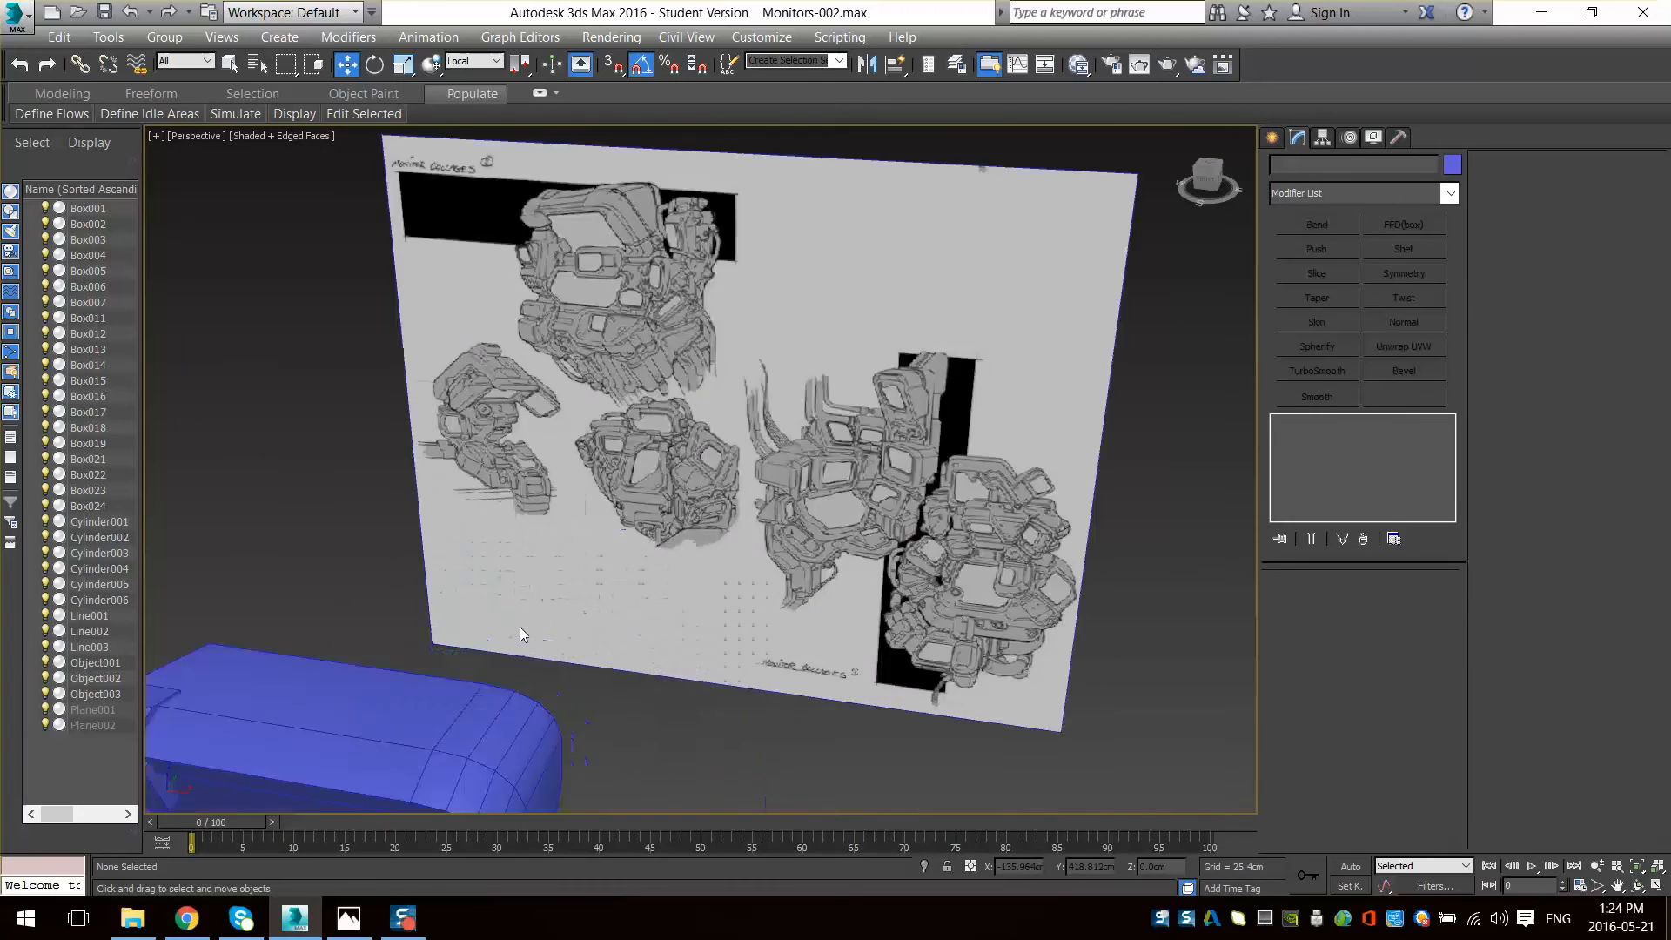
- Select the large screen housing and inspect the console and its round base from several angles
{"action": "middle_click_drag", "start_coordinate": [520, 627], "coordinate": [712, 343]}
{"action": "left_click", "coordinate": [712, 343]}
{"action": "key", "text": "z"}
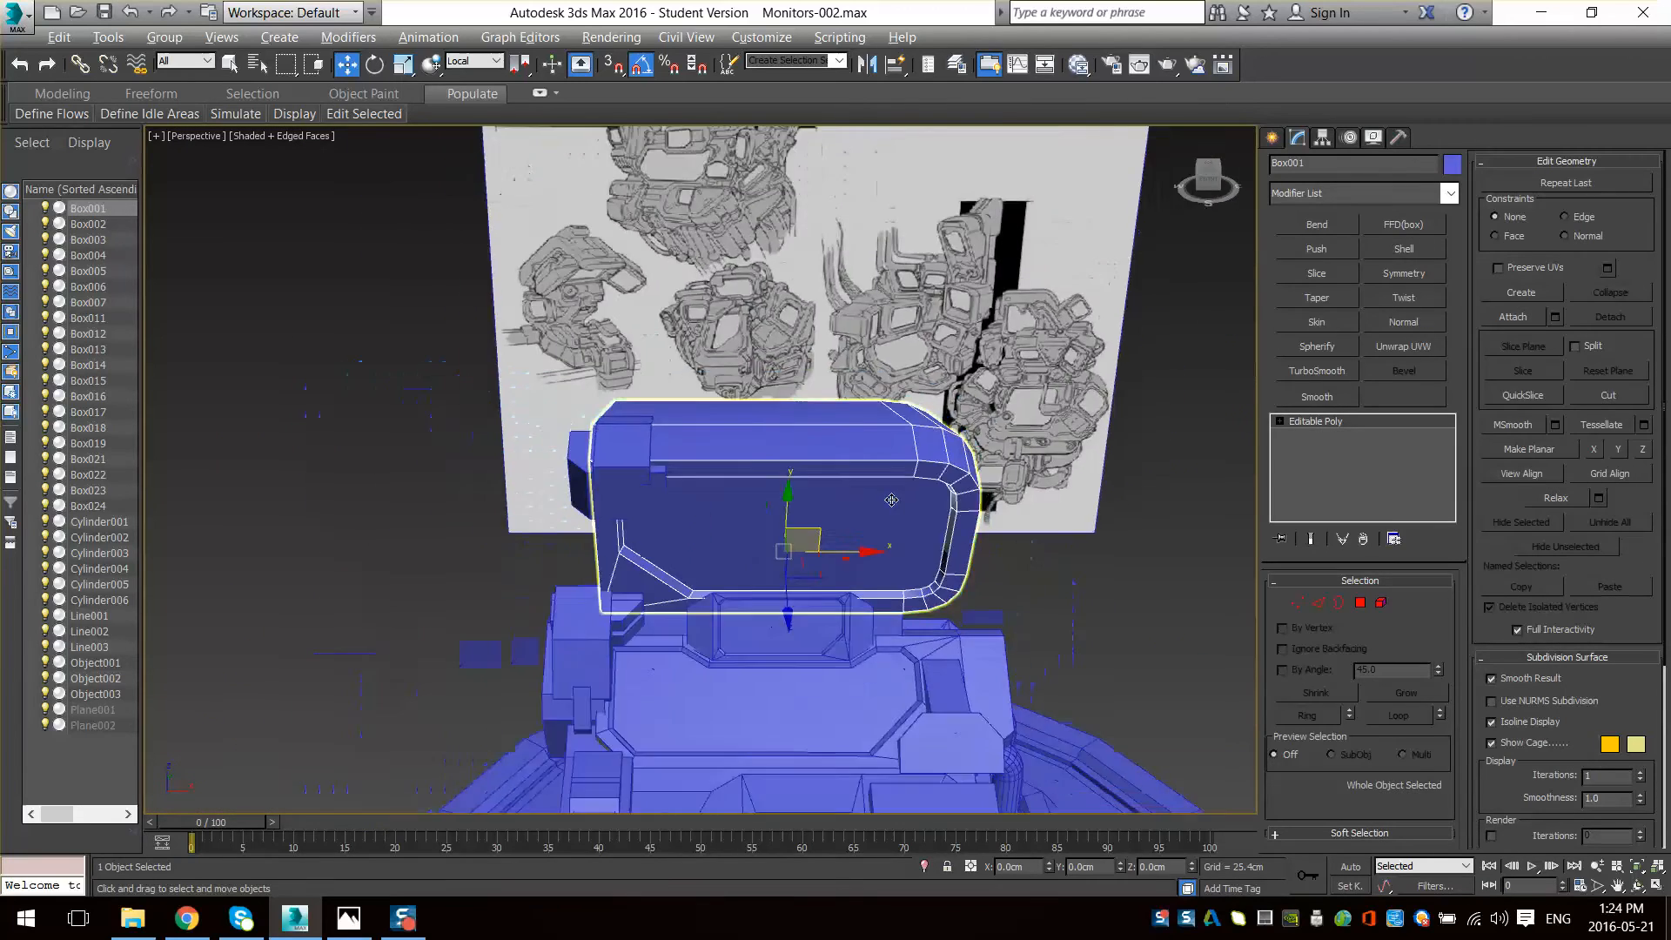
{"action": "middle_click_drag", "start_coordinate": [891, 500], "coordinate": [780, 488], "text": "alt"}
{"action": "scroll", "coordinate": [855, 525], "scroll_direction": "up", "scroll_amount": 3}
{"action": "scroll", "coordinate": [779, 488], "scroll_direction": "down", "scroll_amount": 5}
{"action": "middle_click_drag", "start_coordinate": [679, 470], "coordinate": [725, 514], "text": "alt"}
{"action": "scroll", "coordinate": [725, 514], "scroll_direction": "up", "scroll_amount": 2}
{"action": "scroll", "coordinate": [725, 515], "scroll_direction": "up", "scroll_amount": 3}
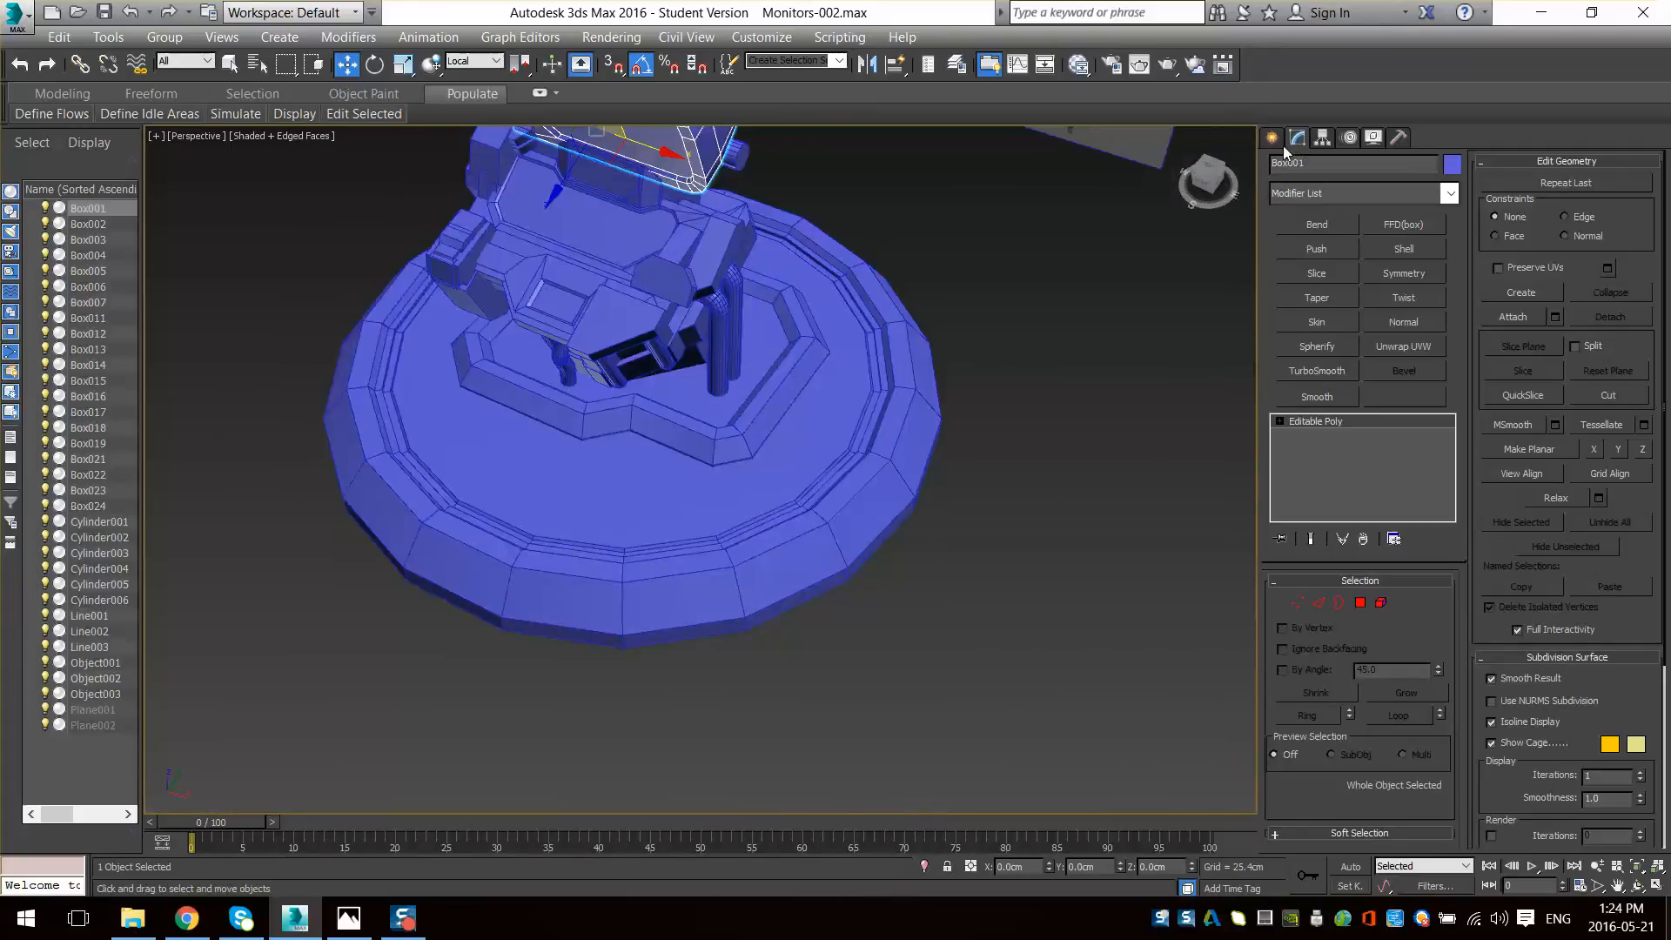
- Create an upright box primitive beside the round base
{"action": "left_click", "coordinate": [1274, 140]}
{"action": "left_click", "coordinate": [1314, 266]}
{"action": "left_click_drag", "start_coordinate": [1003, 424], "coordinate": [909, 488]}
{"action": "left_click", "coordinate": [920, 324]}
{"action": "middle_click_drag", "start_coordinate": [920, 323], "coordinate": [948, 540], "text": "alt"}
{"action": "key", "text": "w"}
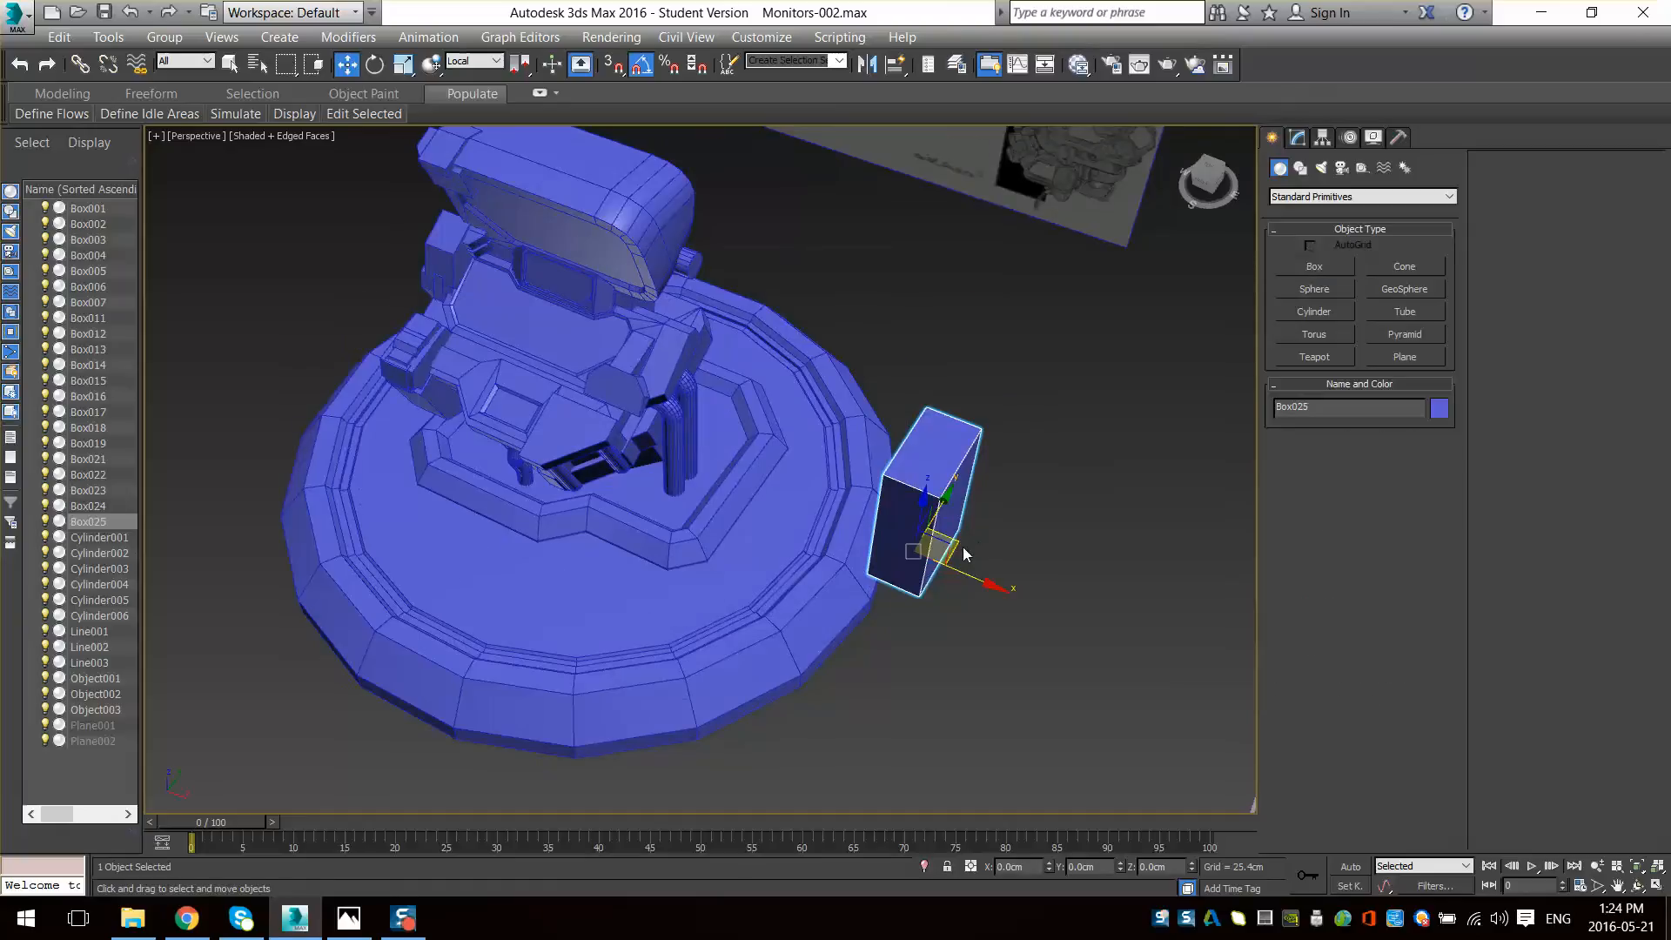
- Move the new box onto the raised platform, next to the pipes and behind the console
{"action": "left_click_drag", "start_coordinate": [954, 553], "coordinate": [765, 393]}
{"action": "scroll", "coordinate": [796, 399], "scroll_direction": "up", "scroll_amount": 5}
{"action": "middle_click_drag", "start_coordinate": [796, 399], "coordinate": [648, 500], "text": "alt"}
{"action": "scroll", "coordinate": [805, 505], "scroll_direction": "down", "scroll_amount": 2}
{"action": "mouse_move", "coordinate": [582, 560]}
{"action": "left_mouse_down"}
{"action": "mouse_move", "coordinate": [493, 544]}
{"action": "mouse_move", "coordinate": [585, 532]}
{"action": "left_mouse_up"}
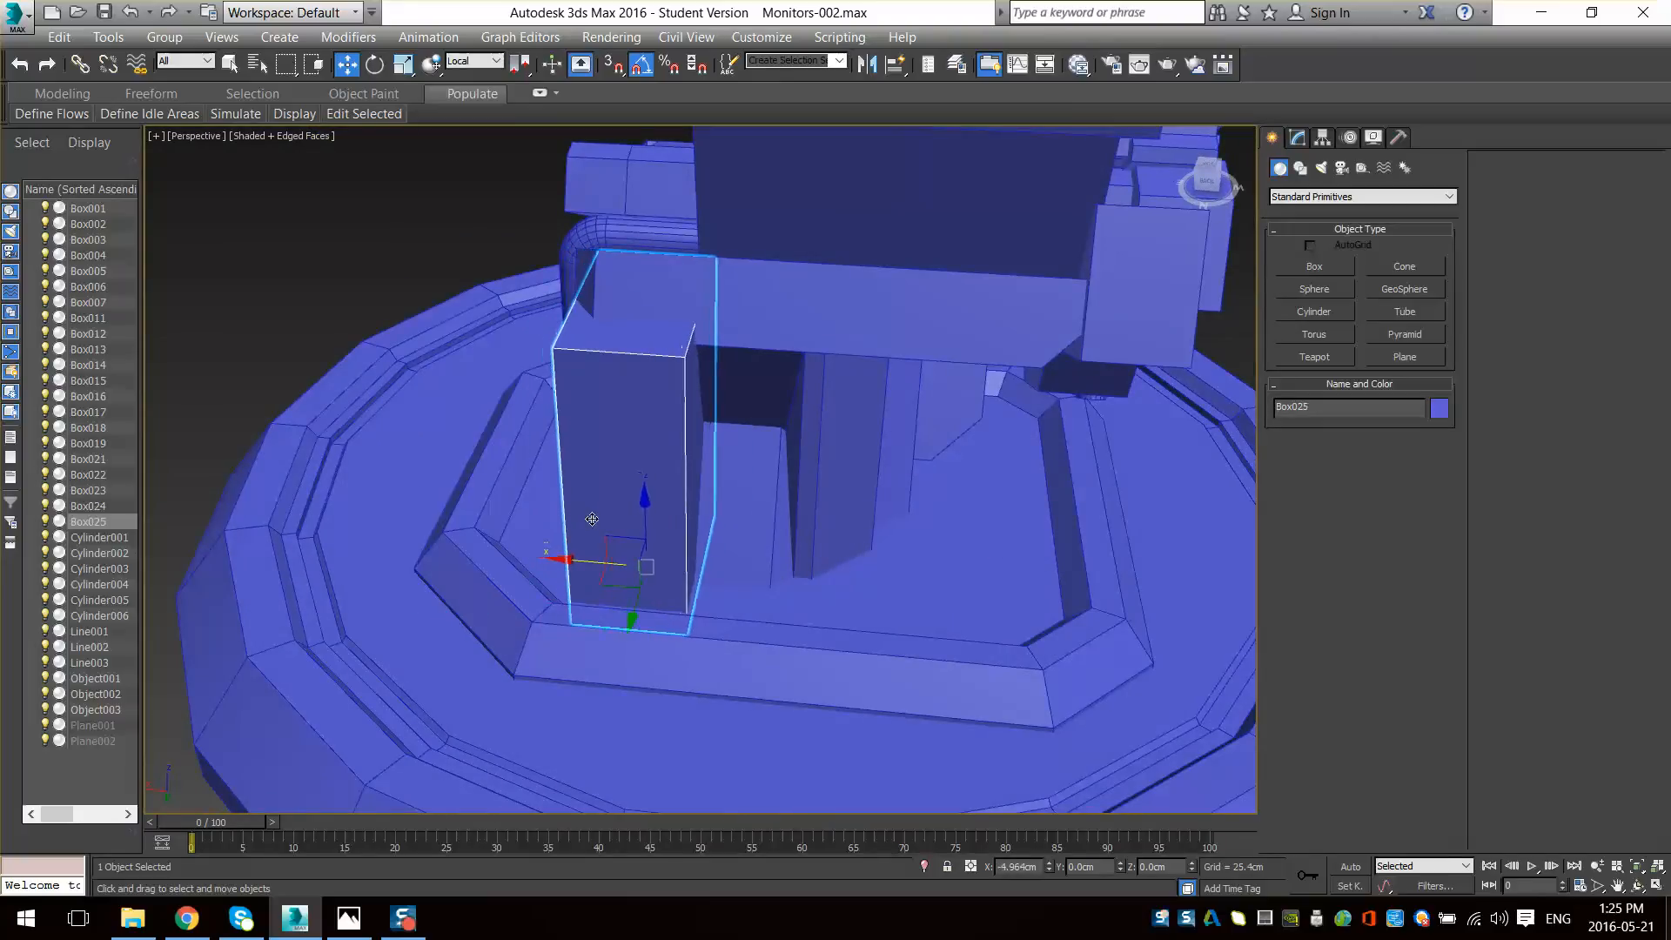
- Convert the box behind the console to an editable poly and select its side face for polygon editing
{"action": "middle_click_drag", "start_coordinate": [593, 520], "coordinate": [777, 556], "text": "alt"}
{"action": "right_click", "coordinate": [714, 433]}
{"action": "mouse_move", "coordinate": [746, 657]}
{"action": "left_click", "coordinate": [1001, 676]}
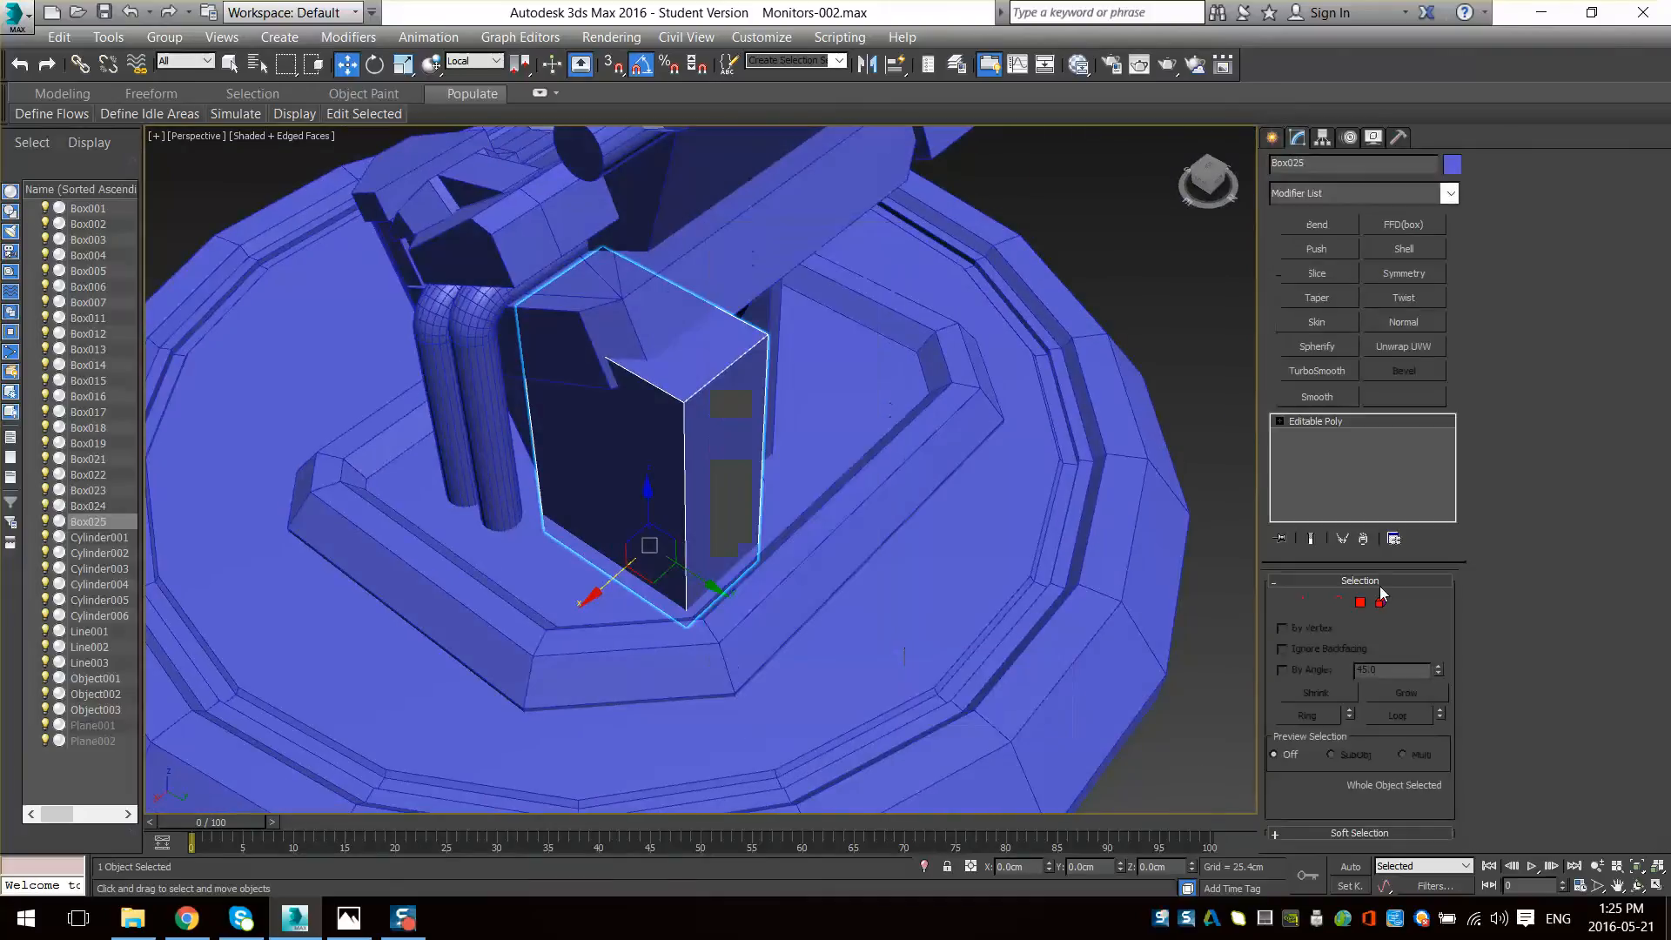
{"action": "left_click", "coordinate": [1359, 602]}
{"action": "left_click", "coordinate": [616, 489]}
{"action": "middle_click_drag", "start_coordinate": [616, 488], "coordinate": [661, 548], "text": "alt"}
- Chamfer the outer vertical edge of the box into a wide angled corner
{"action": "left_click", "coordinate": [1319, 602]}
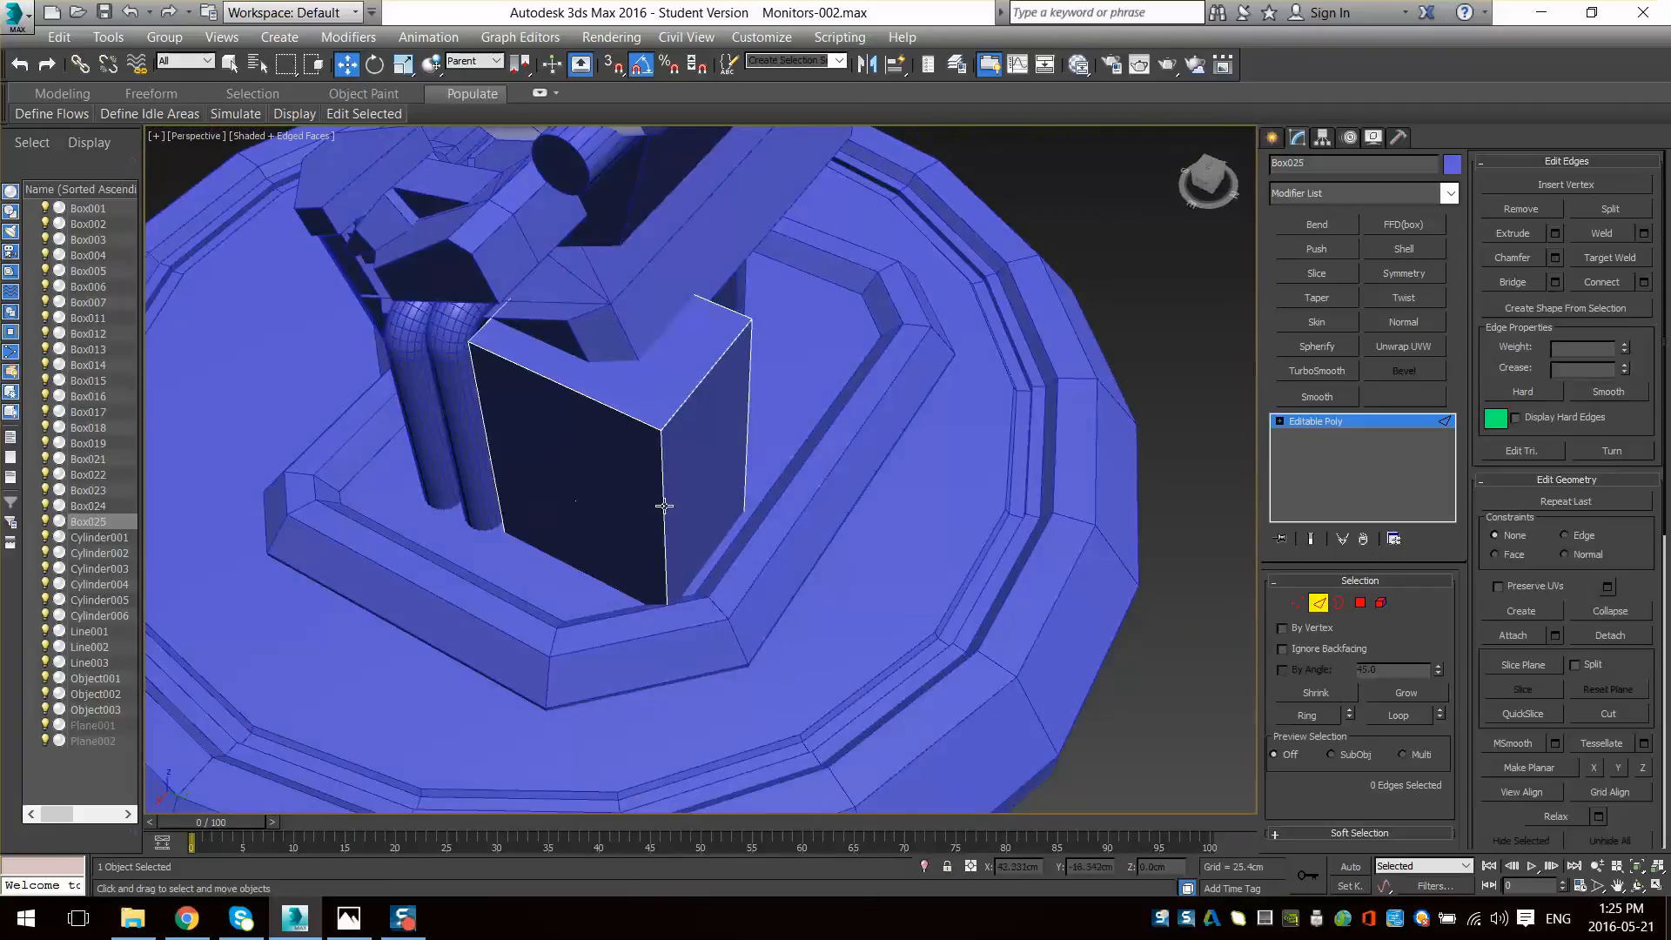
{"action": "left_click", "coordinate": [1512, 261]}
{"action": "mouse_move", "coordinate": [670, 498]}
{"action": "left_mouse_down"}
{"action": "mouse_move", "coordinate": [664, 384]}
{"action": "mouse_move", "coordinate": [644, 432]}
{"action": "left_mouse_up"}
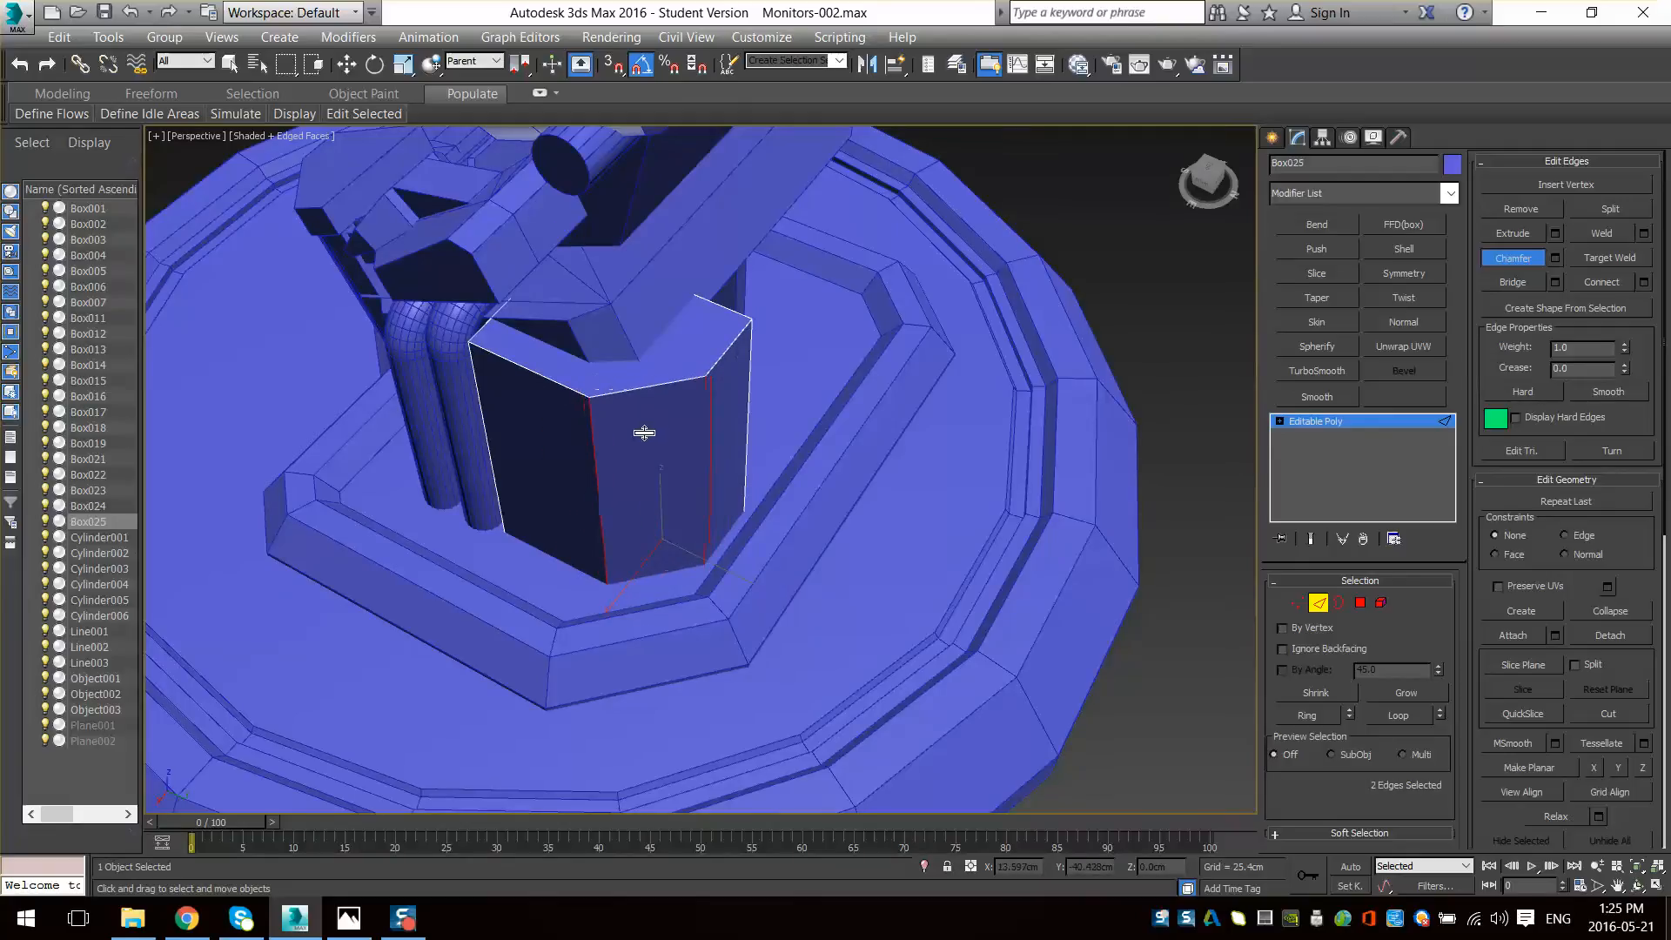
{"action": "middle_click_drag", "start_coordinate": [406, 479], "coordinate": [478, 463], "text": "alt"}
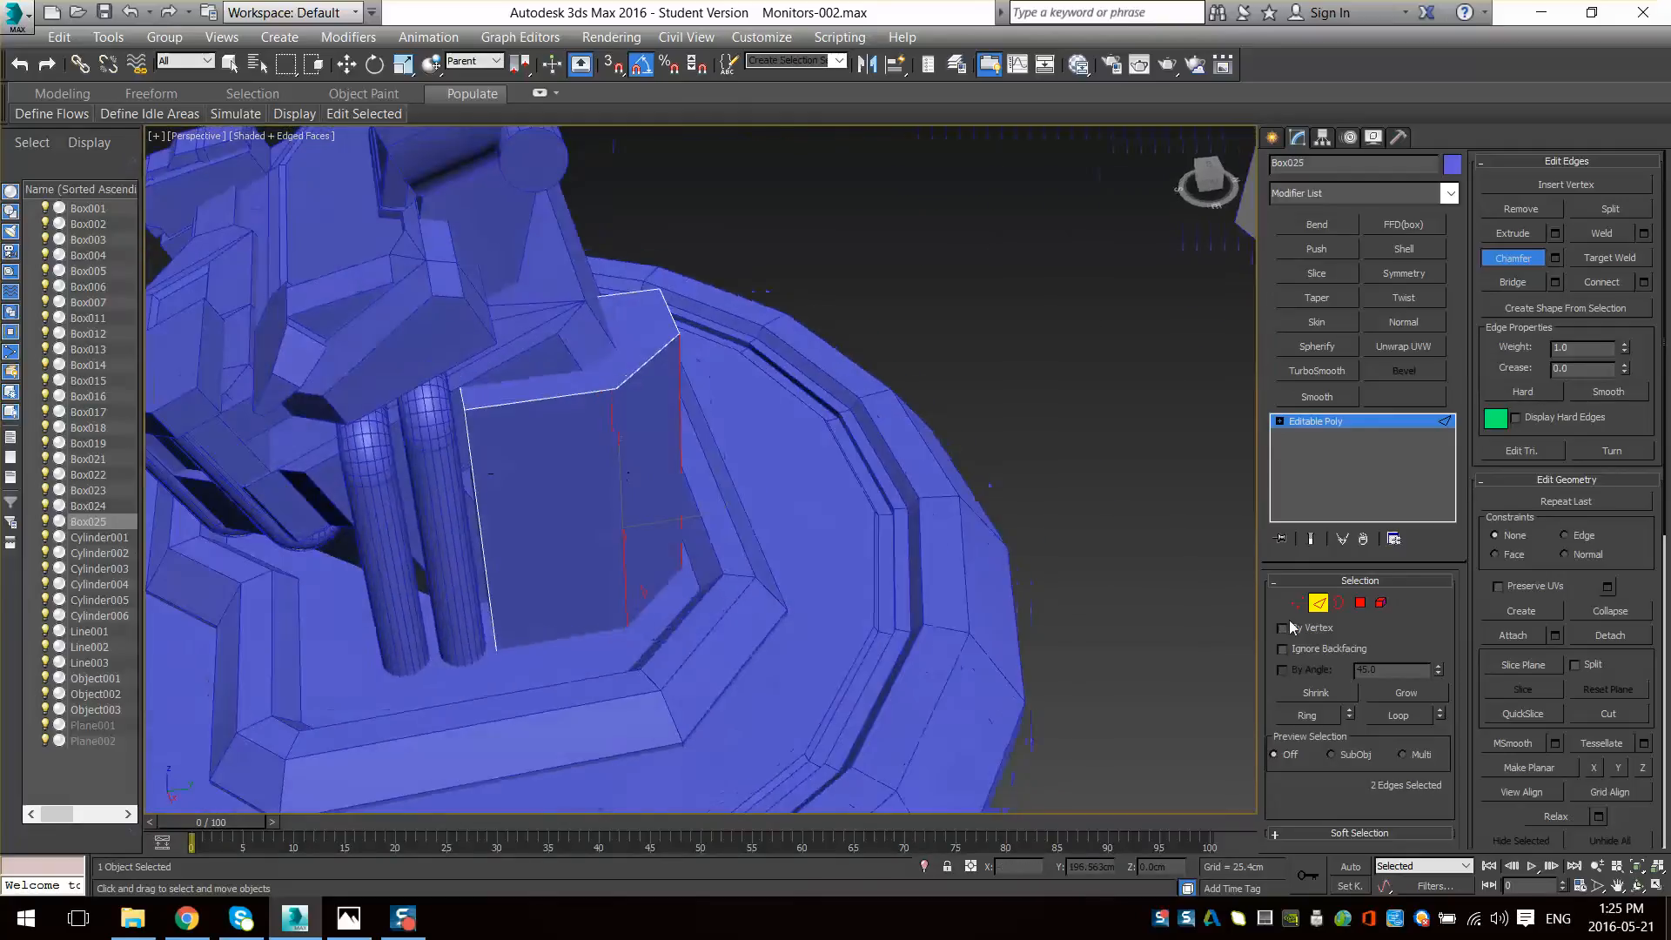
- Raise the top face of the chamfered box to a height of about 155.6 cm to form a tall column
{"action": "left_click", "coordinate": [1361, 603]}
{"action": "key", "text": "w"}
{"action": "left_click", "coordinate": [576, 372]}
{"action": "left_click_drag", "start_coordinate": [575, 302], "coordinate": [574, 160]}
{"action": "middle_click_drag", "start_coordinate": [550, 287], "coordinate": [612, 455], "text": "alt"}
{"action": "left_click_drag", "start_coordinate": [684, 450], "coordinate": [678, 463]}
{"action": "middle_click_drag", "start_coordinate": [731, 526], "coordinate": [689, 467], "text": "alt"}
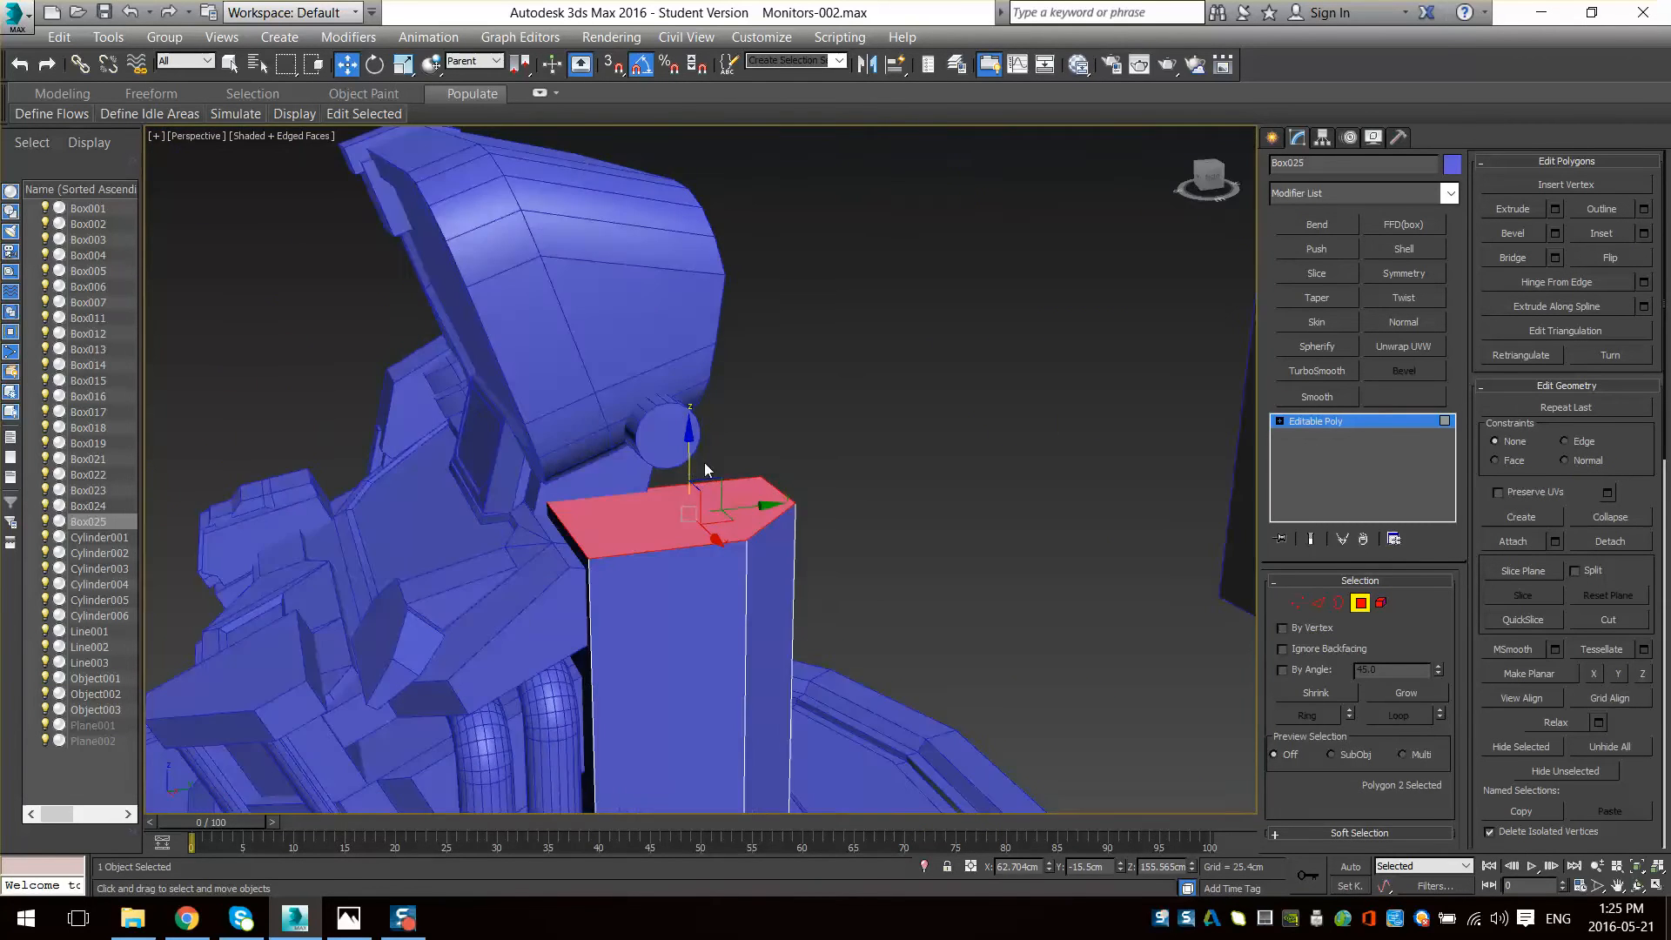
- Compare the tall column beside the screen housing with the monitor collage reference sketches
{"action": "scroll", "coordinate": [703, 467], "scroll_direction": "down", "scroll_amount": 3}
{"action": "middle_click_drag", "start_coordinate": [686, 540], "coordinate": [762, 437]}
{"action": "scroll", "coordinate": [761, 430], "scroll_direction": "up", "scroll_amount": 4}
{"action": "middle_click_drag", "start_coordinate": [681, 305], "coordinate": [683, 344]}
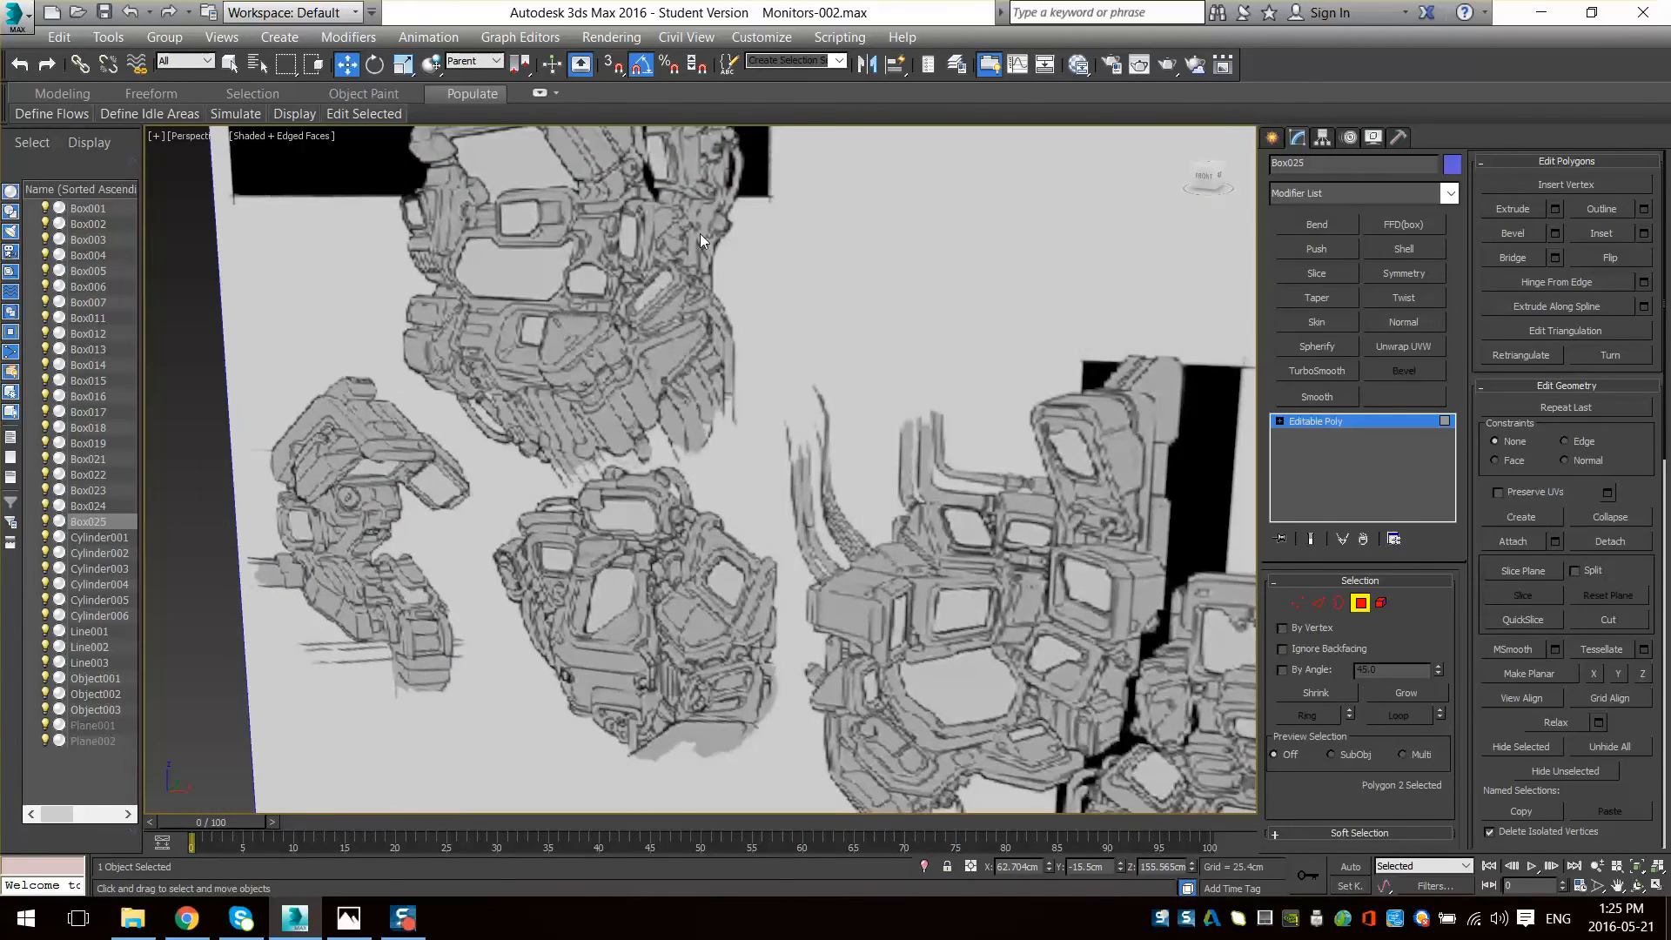
{"action": "scroll", "coordinate": [595, 556], "scroll_direction": "down", "scroll_amount": 4}
{"action": "middle_click_drag", "start_coordinate": [595, 556], "coordinate": [680, 449]}
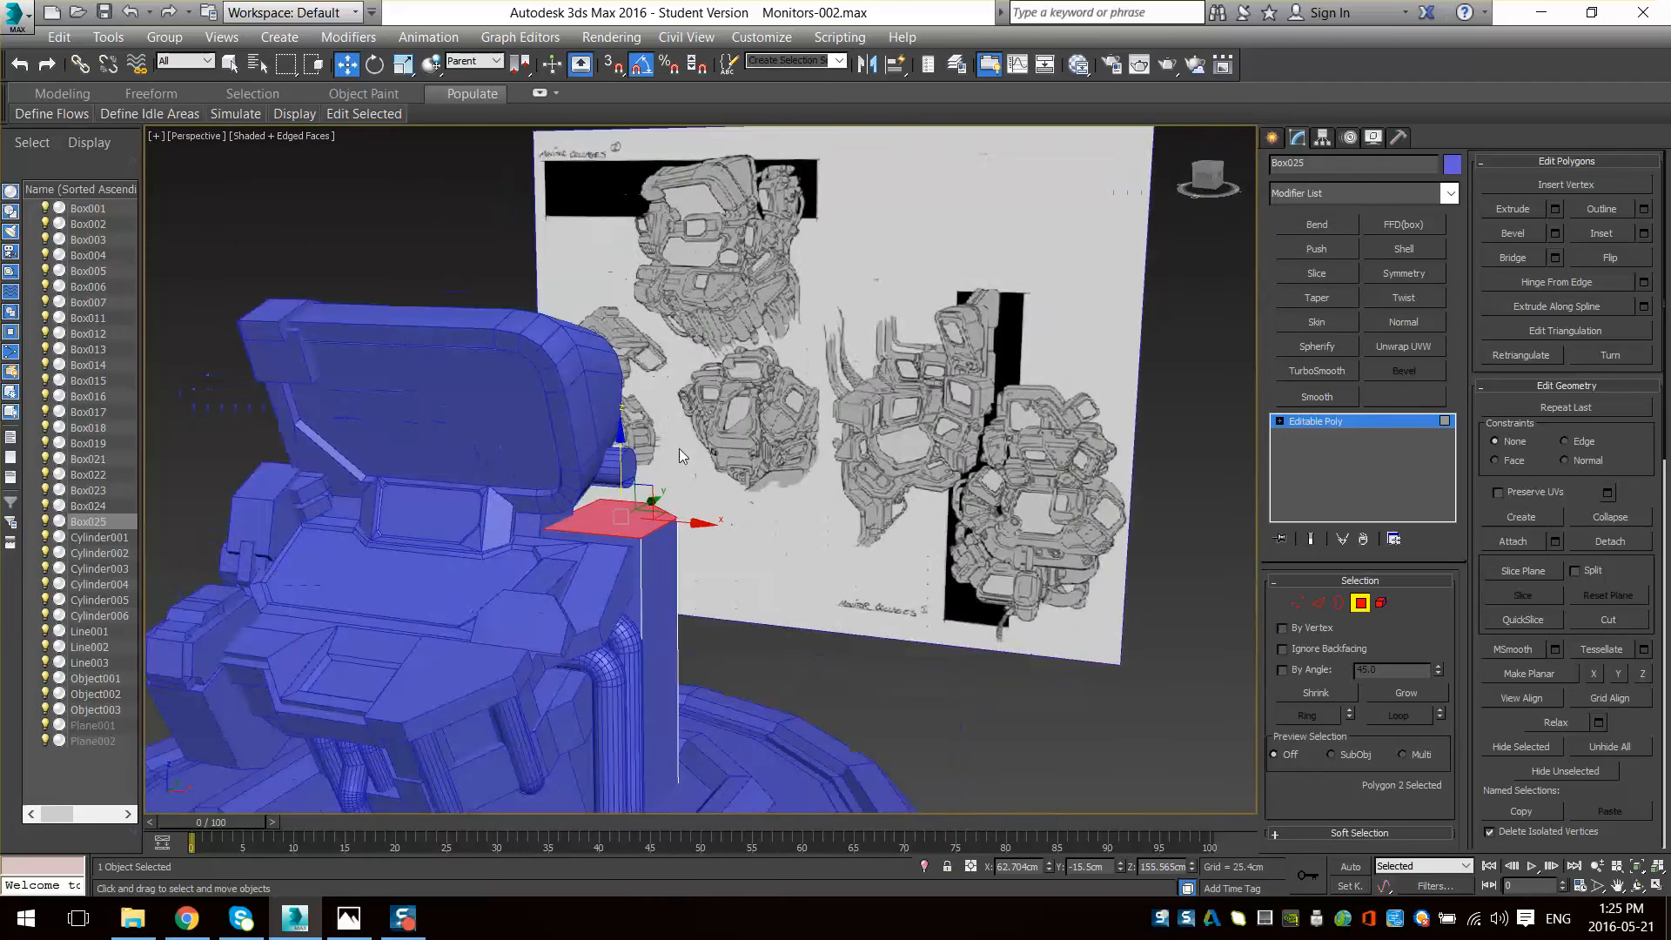
{"action": "mouse_move", "coordinate": [681, 515]}
{"action": "middle_mouse_down", "text": "alt"}
{"action": "mouse_move", "coordinate": [600, 522]}
{"action": "mouse_move", "coordinate": [674, 492]}
{"action": "mouse_move", "coordinate": [661, 566]}
{"action": "mouse_move", "coordinate": [797, 591]}
{"action": "middle_mouse_up", "text": "alt"}
{"action": "scroll", "coordinate": [653, 557], "scroll_direction": "up", "scroll_amount": 6}
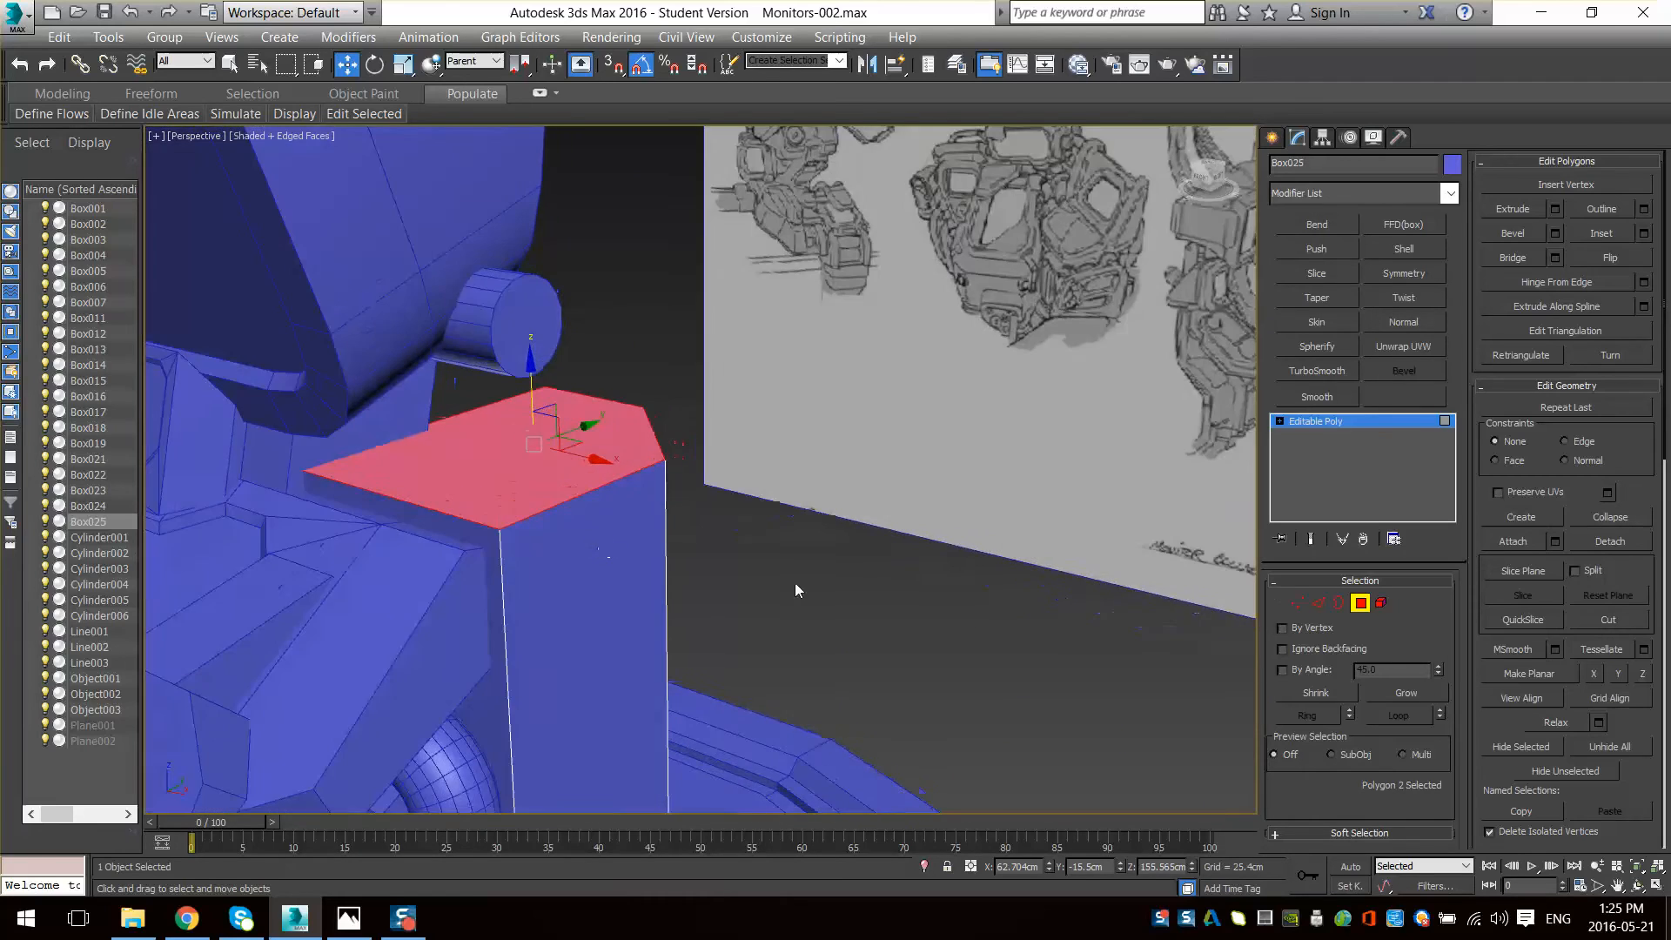
- Leave polygon editing and create a box of about 51 × 80 × 72 cm beside the round base
{"action": "left_click", "coordinate": [1357, 606]}
{"action": "scroll", "coordinate": [679, 544], "scroll_direction": "down", "scroll_amount": 5}
{"action": "middle_click_drag", "start_coordinate": [636, 557], "coordinate": [601, 566], "text": "alt"}
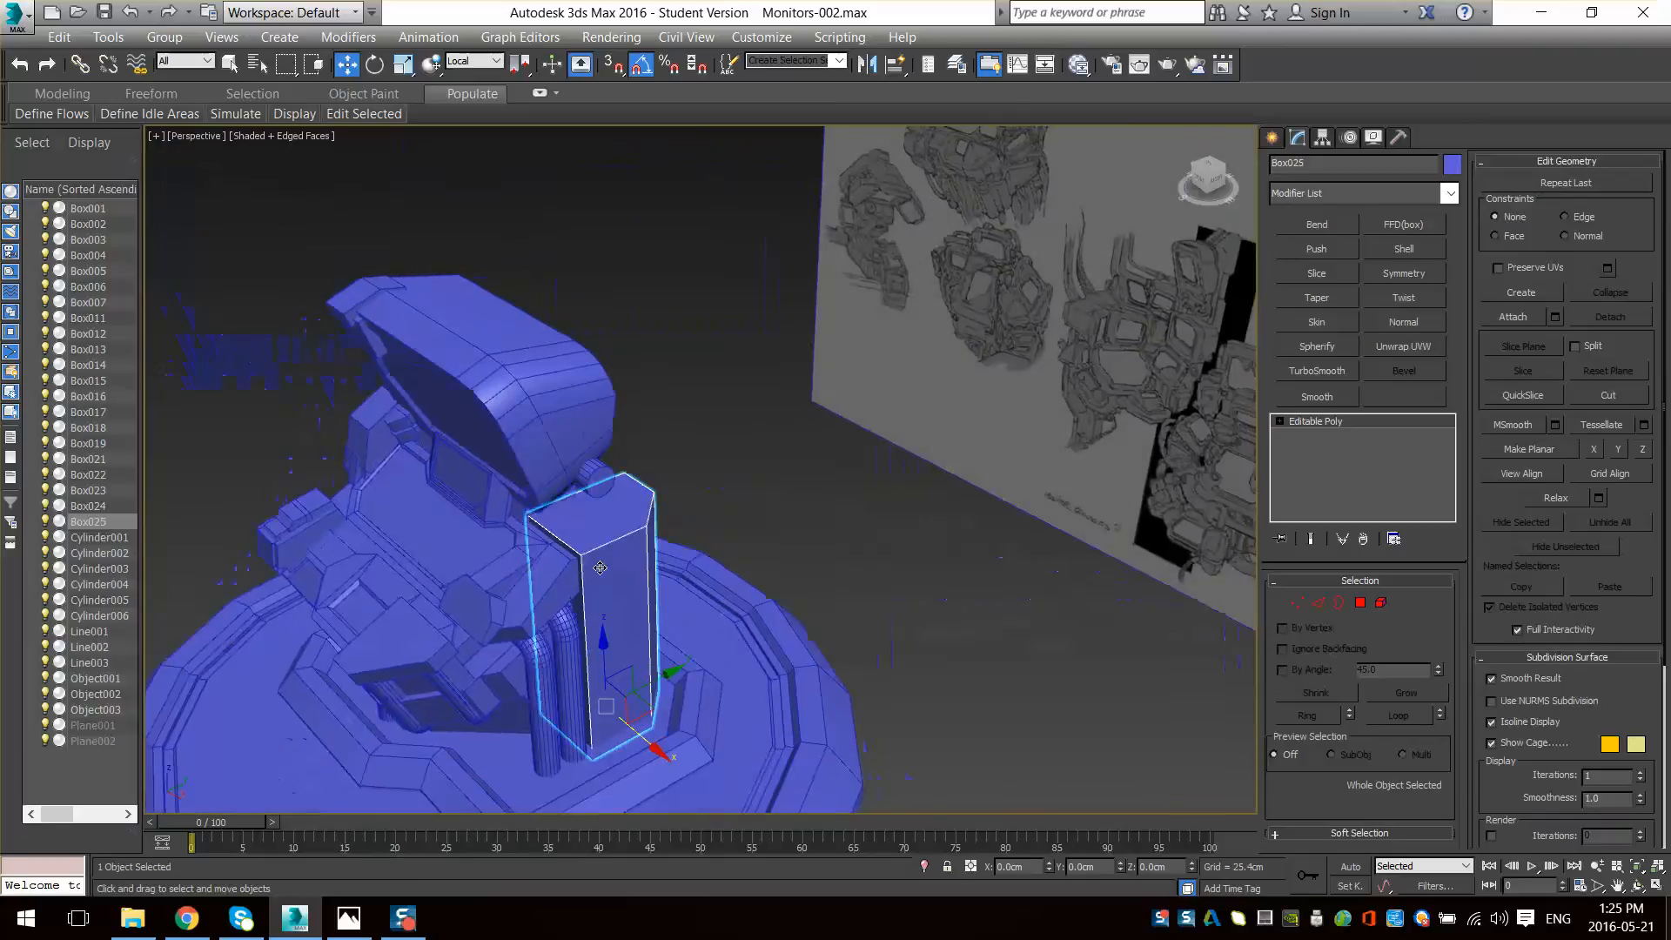
{"action": "left_click", "coordinate": [1272, 139]}
{"action": "middle_click_drag", "start_coordinate": [854, 552], "coordinate": [983, 609], "text": "alt"}
{"action": "left_click", "coordinate": [1306, 269]}
{"action": "mouse_move", "coordinate": [1010, 545]}
{"action": "left_mouse_down"}
{"action": "mouse_move", "coordinate": [936, 606]}
{"action": "mouse_move", "coordinate": [872, 577]}
{"action": "left_mouse_up"}
- Align the new box with the tall column, place it against the column's upper part, and convert it to an editable poly
{"action": "left_click", "coordinate": [889, 68]}
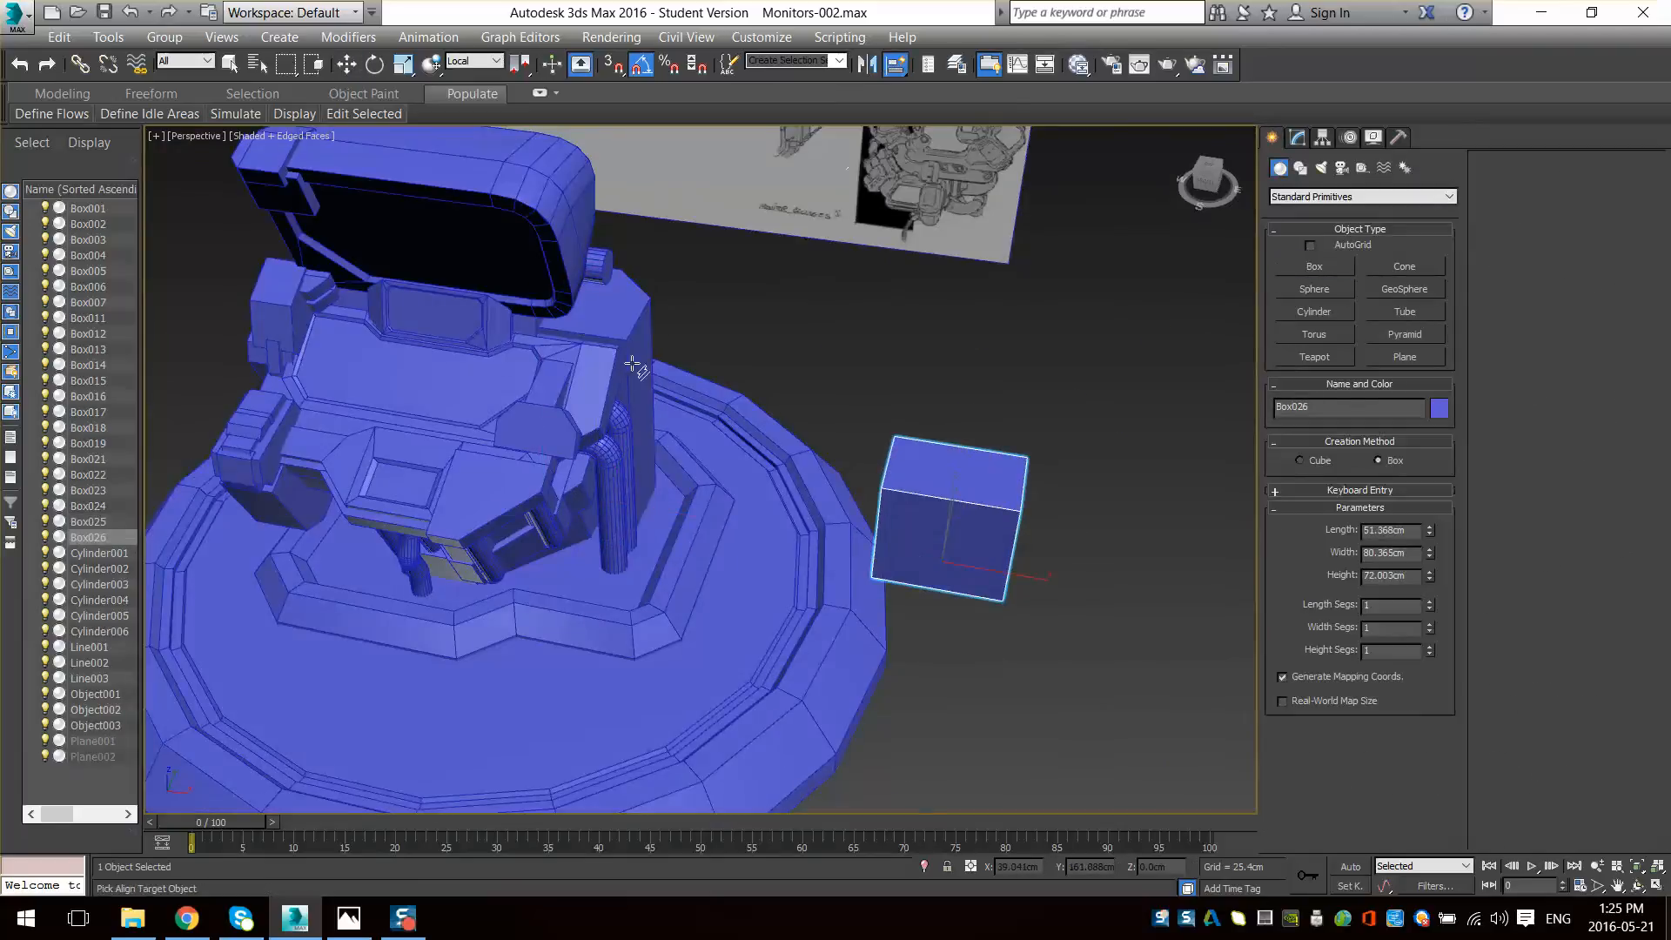
{"action": "left_click", "coordinate": [637, 373]}
{"action": "mouse_move", "coordinate": [656, 494]}
{"action": "middle_mouse_down"}
{"action": "mouse_move", "coordinate": [641, 547]}
{"action": "mouse_move", "coordinate": [571, 504]}
{"action": "mouse_move", "coordinate": [586, 417]}
{"action": "mouse_move", "coordinate": [629, 575]}
{"action": "mouse_move", "coordinate": [627, 536]}
{"action": "mouse_move", "coordinate": [648, 522]}
{"action": "middle_mouse_up"}
{"action": "scroll", "coordinate": [641, 547], "scroll_direction": "up", "scroll_amount": 5}
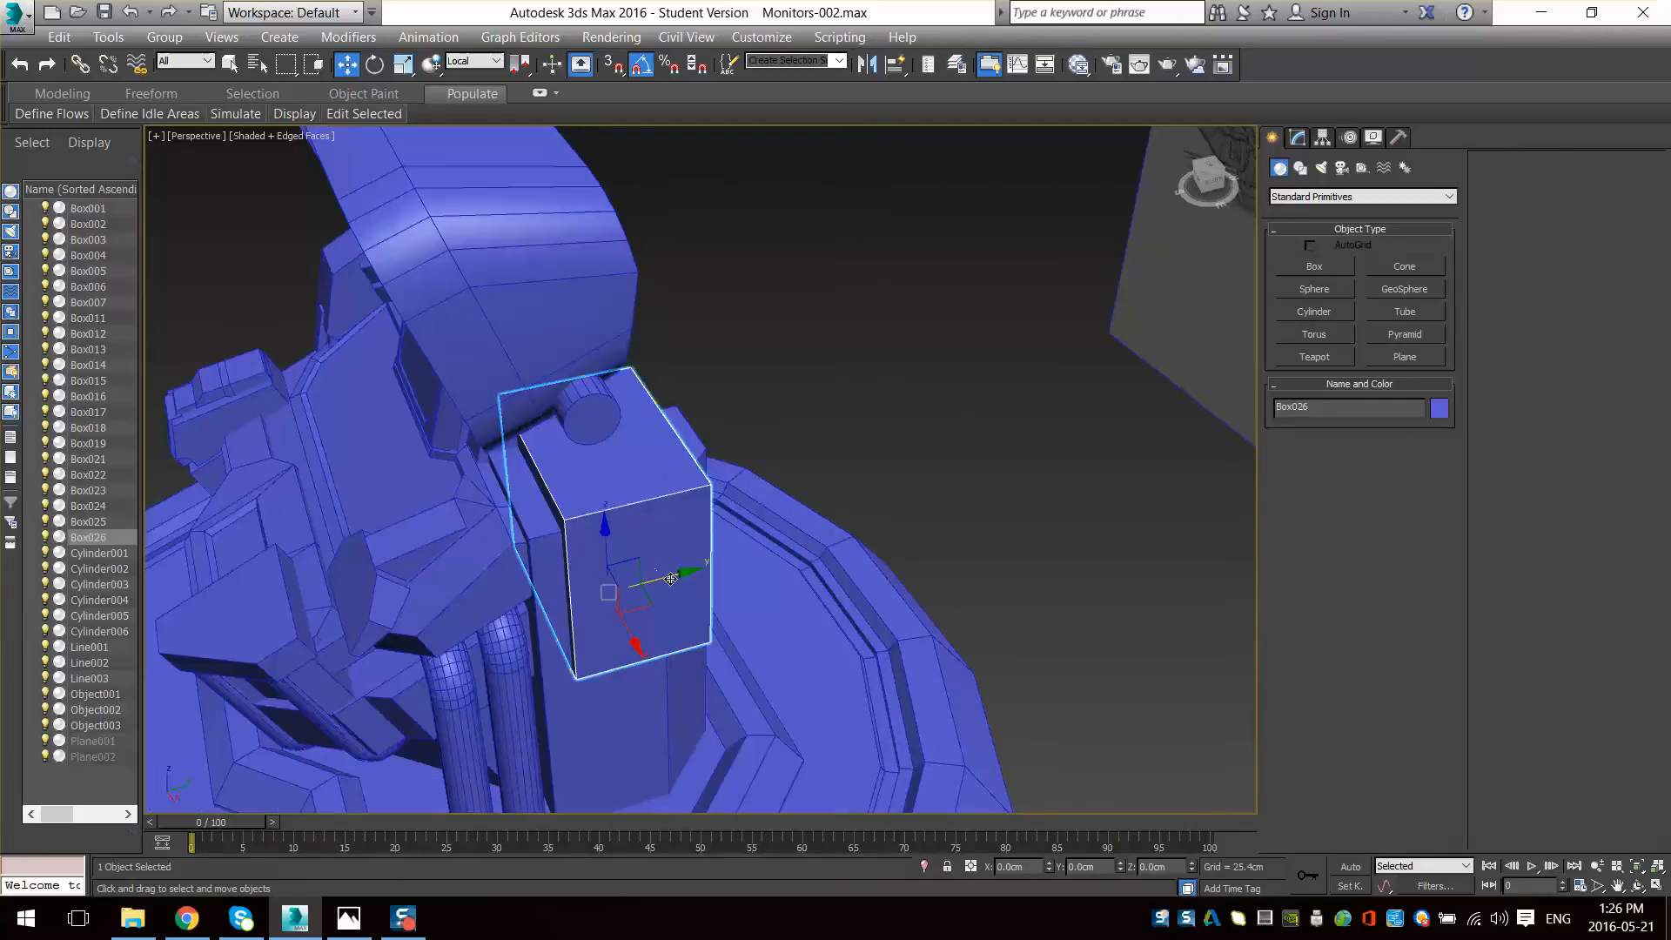
{"action": "right_click", "coordinate": [651, 521]}
{"action": "mouse_move", "coordinate": [749, 742]}
{"action": "left_click", "coordinate": [931, 759]}
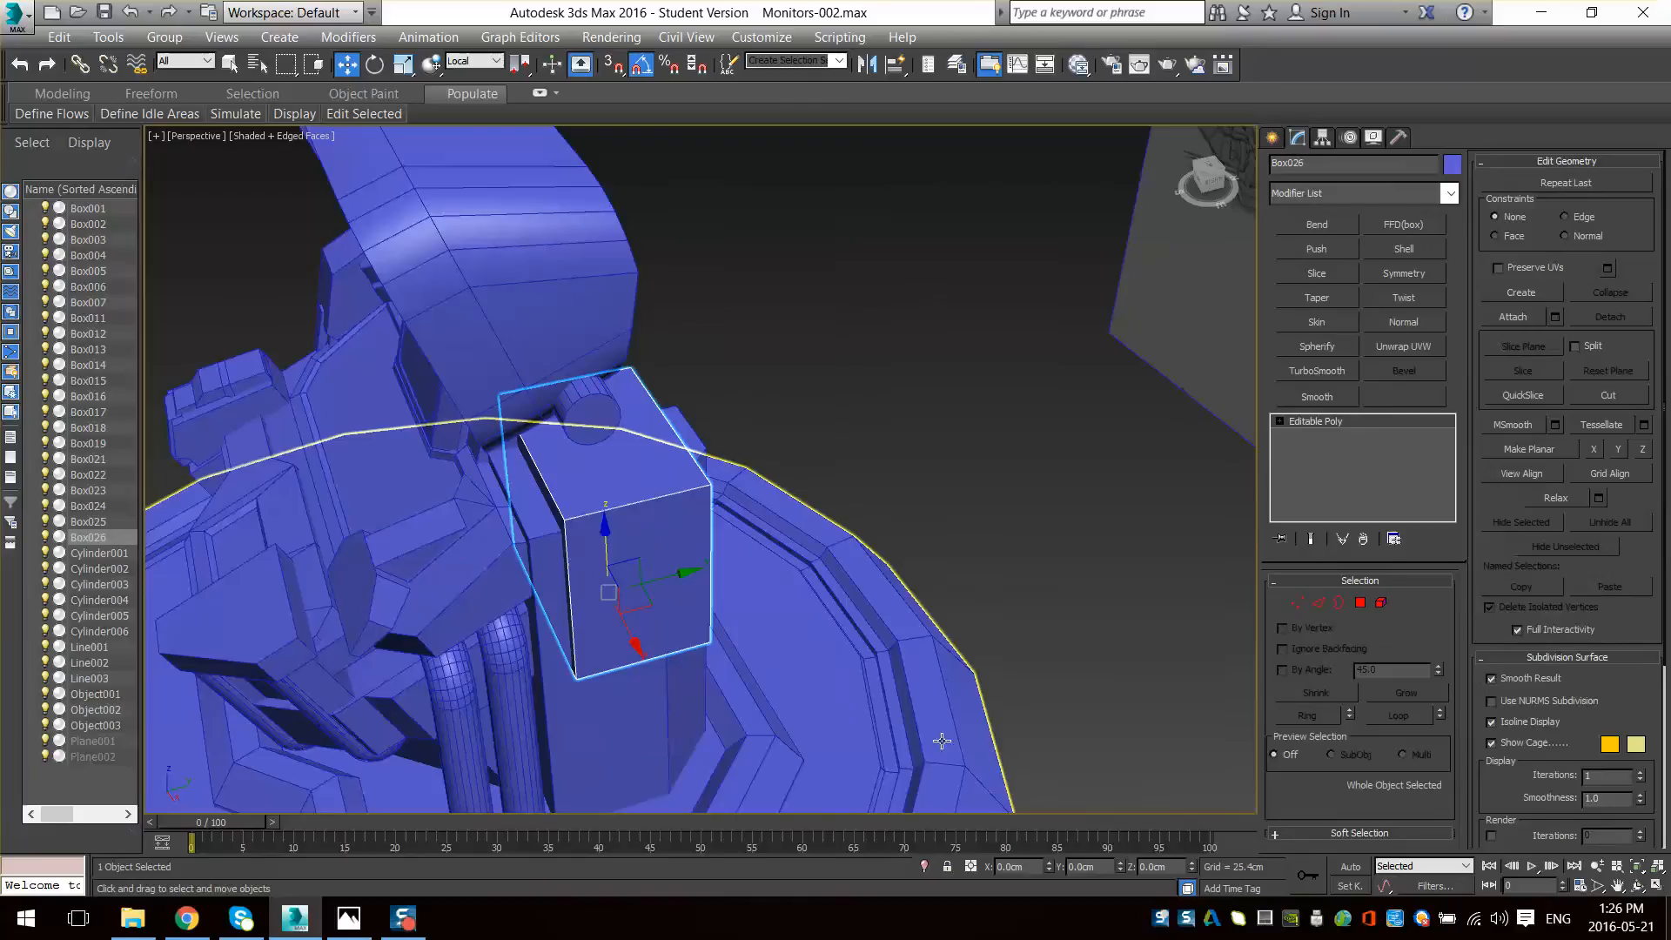
- Thin the upper box by moving its rear face to about Y -11.6 cm, and move its inner end face to about X 20.6 cm
{"action": "key", "text": "4"}
{"action": "middle_click_drag", "start_coordinate": [804, 658], "coordinate": [561, 588], "text": "alt"}
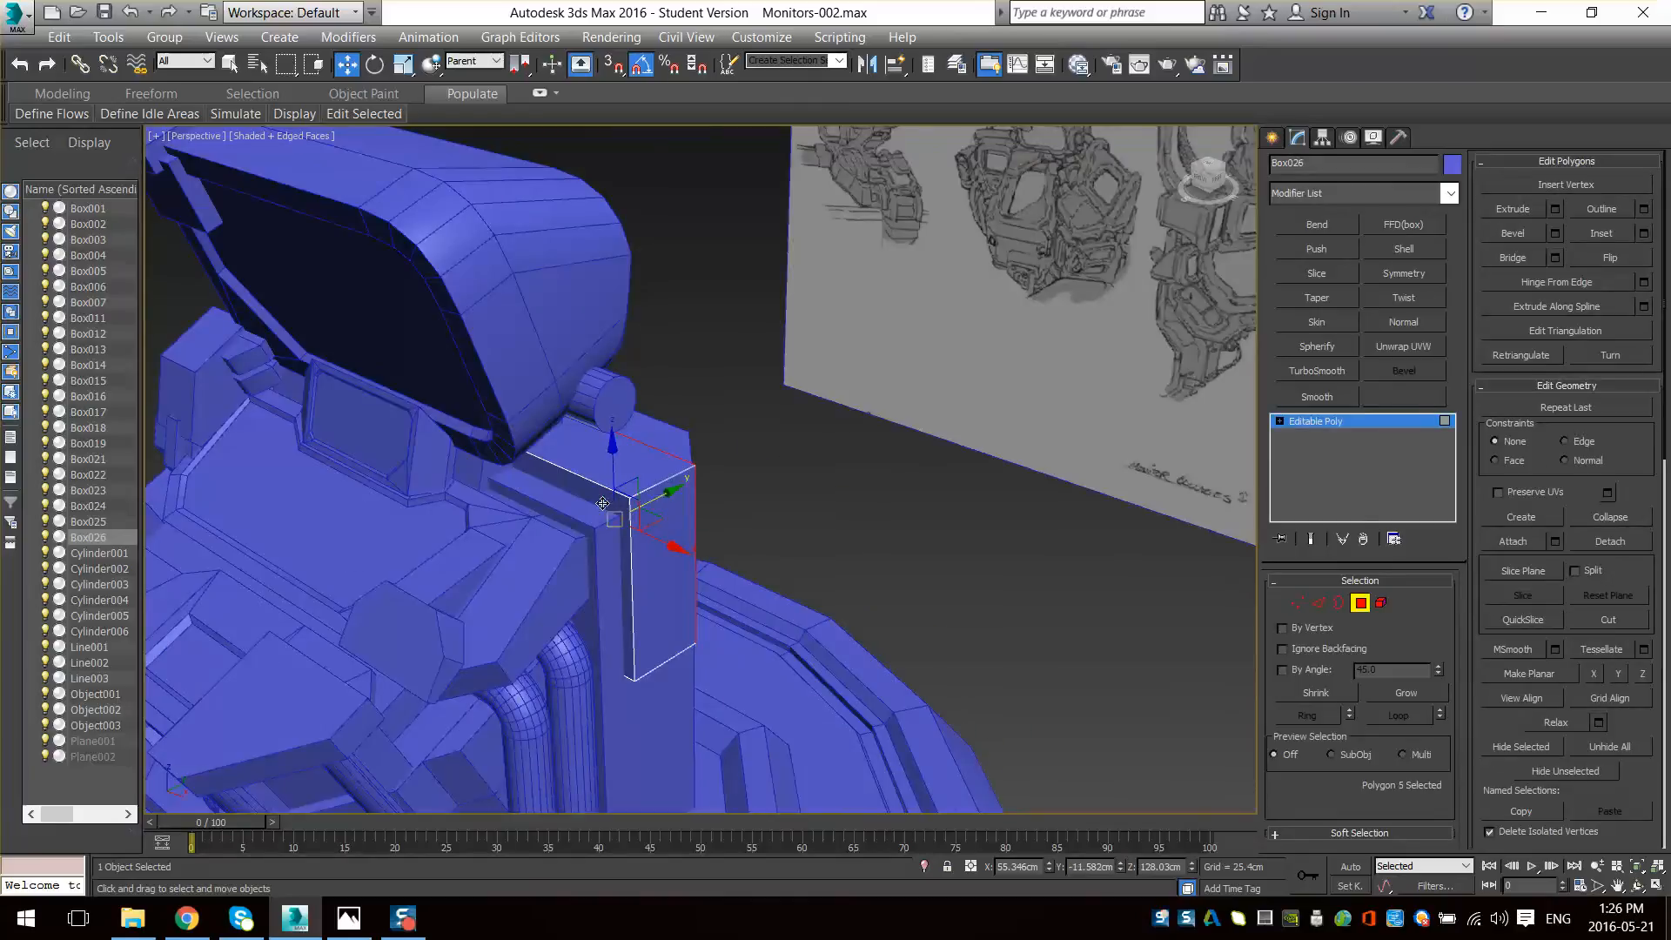
{"action": "mouse_move", "coordinate": [602, 503]}
{"action": "left_mouse_down"}
{"action": "mouse_move", "coordinate": [566, 526]}
{"action": "mouse_move", "coordinate": [593, 531]}
{"action": "left_mouse_up"}
{"action": "middle_click_drag", "start_coordinate": [602, 512], "coordinate": [612, 546], "text": "alt"}
{"action": "left_click", "coordinate": [630, 554], "text": "ctrl"}
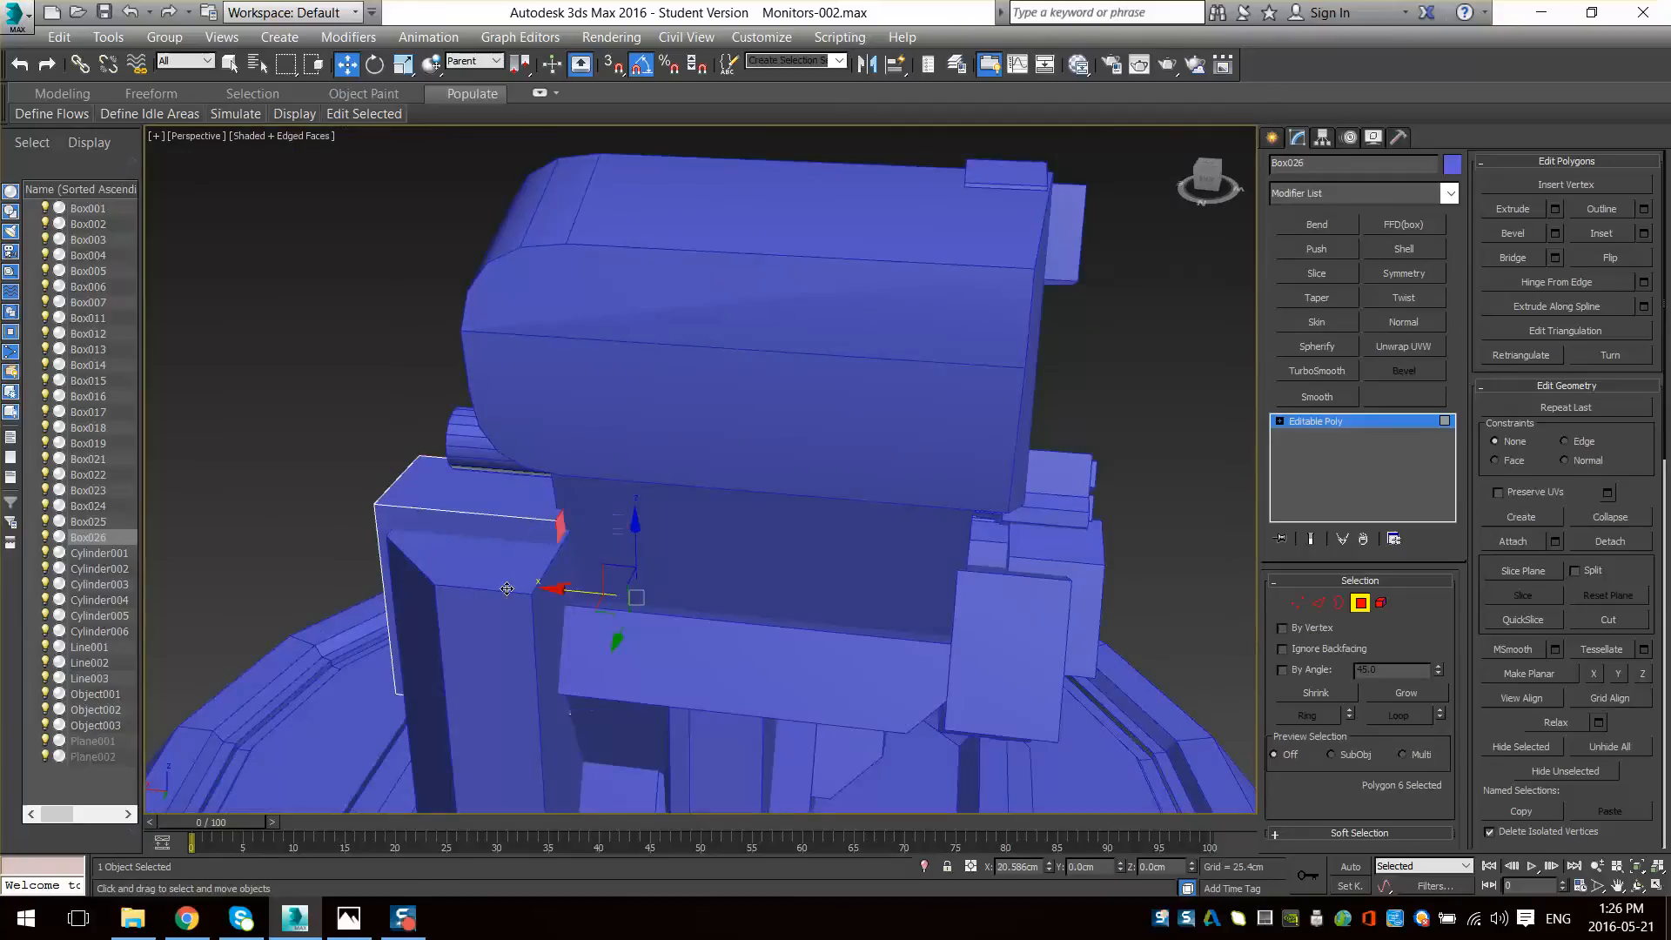
- Extend the outer end face of the upper box outward to about X 106 cm
{"action": "middle_click_drag", "start_coordinate": [498, 584], "coordinate": [471, 616], "text": "alt"}
{"action": "left_click", "coordinate": [471, 616]}
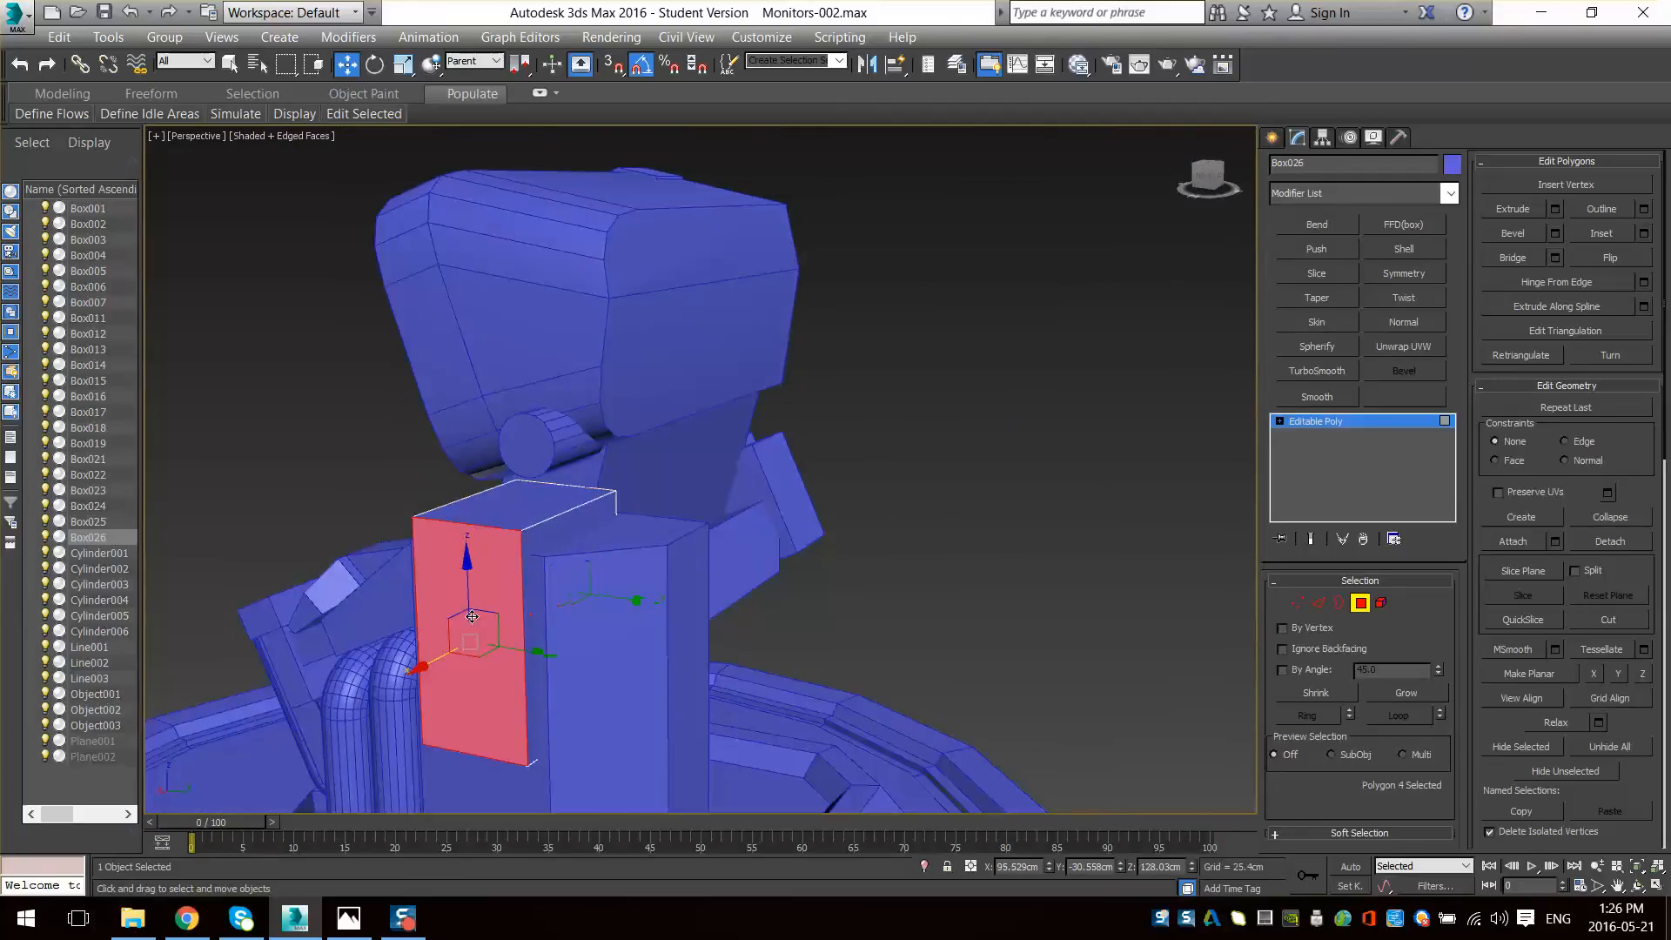
{"action": "left_click_drag", "start_coordinate": [435, 669], "coordinate": [410, 679]}
{"action": "middle_click_drag", "start_coordinate": [411, 679], "coordinate": [521, 643], "text": "alt"}
{"action": "scroll", "coordinate": [443, 535], "scroll_direction": "down", "scroll_amount": 3}
{"action": "scroll", "coordinate": [501, 529], "scroll_direction": "up", "scroll_amount": 3}
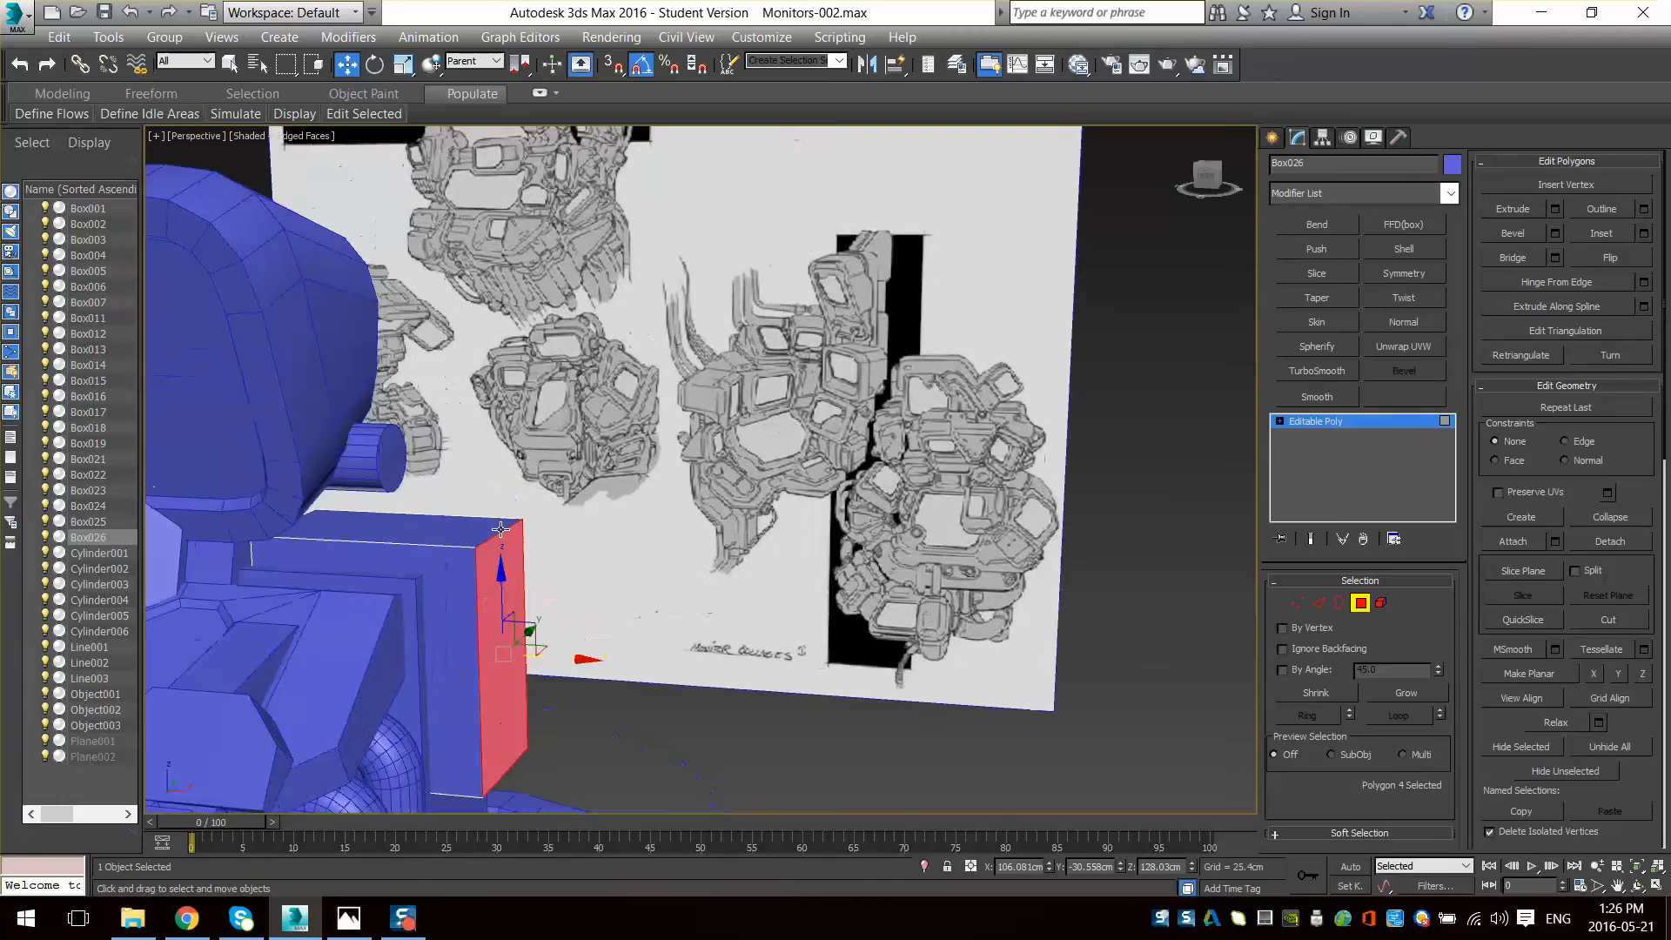
- Chamfer the lower outer edge of the upper box
{"action": "middle_click_drag", "start_coordinate": [431, 513], "coordinate": [565, 498]}
{"action": "left_click", "coordinate": [547, 510]}
{"action": "key", "text": "2"}
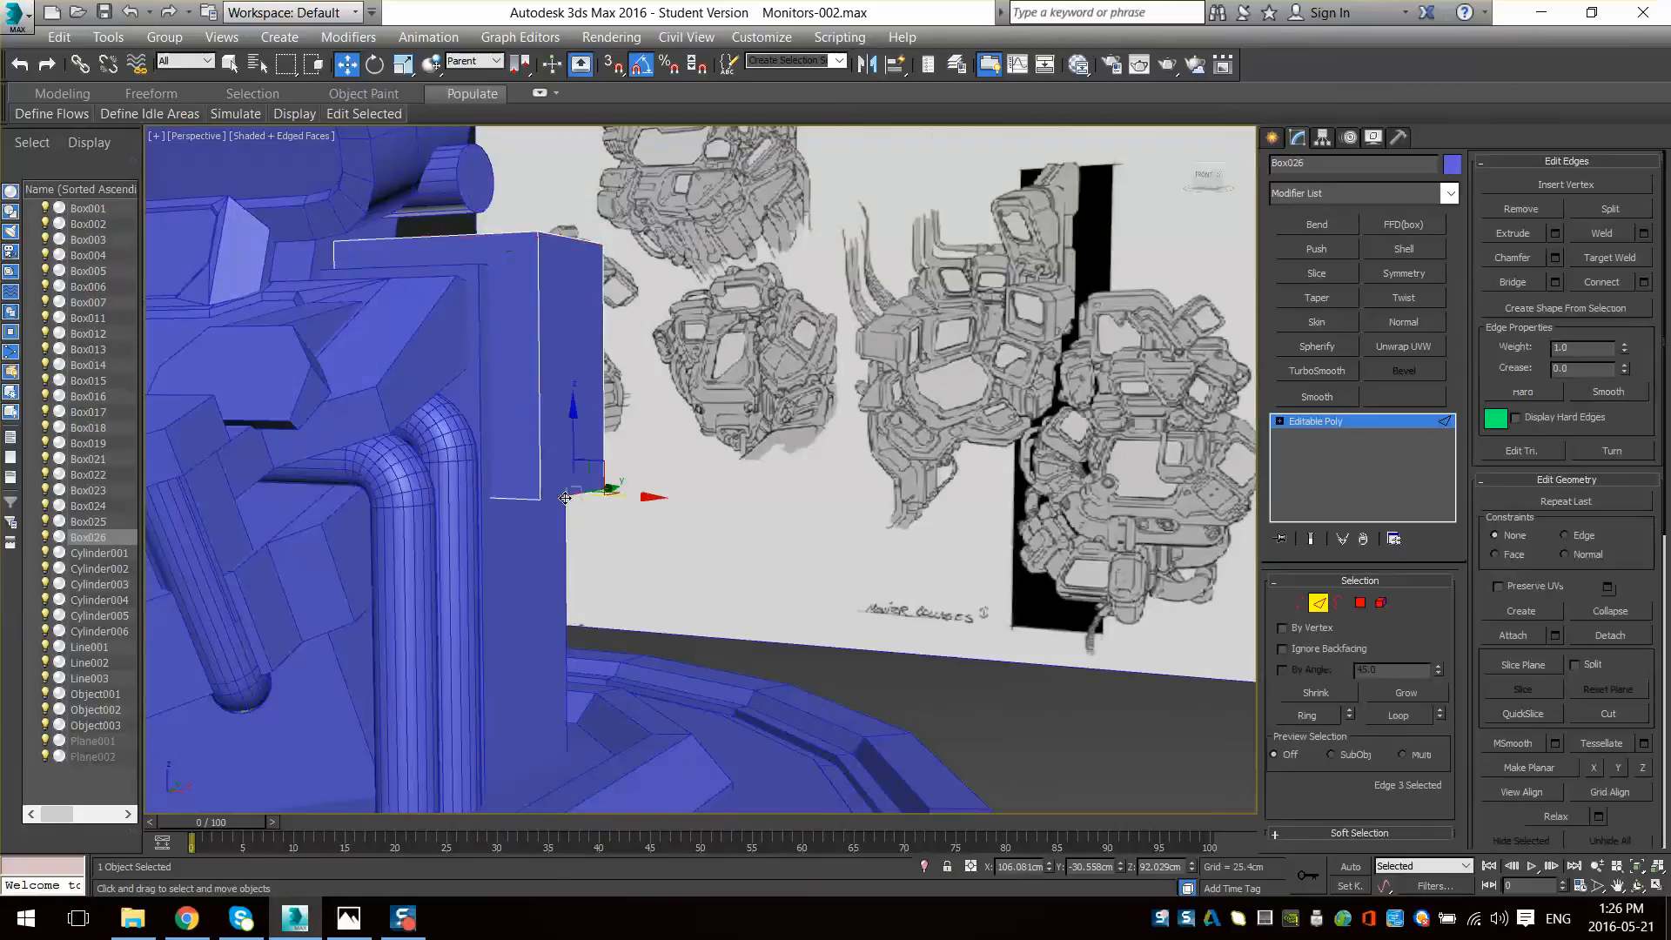
{"action": "left_click", "coordinate": [1511, 258]}
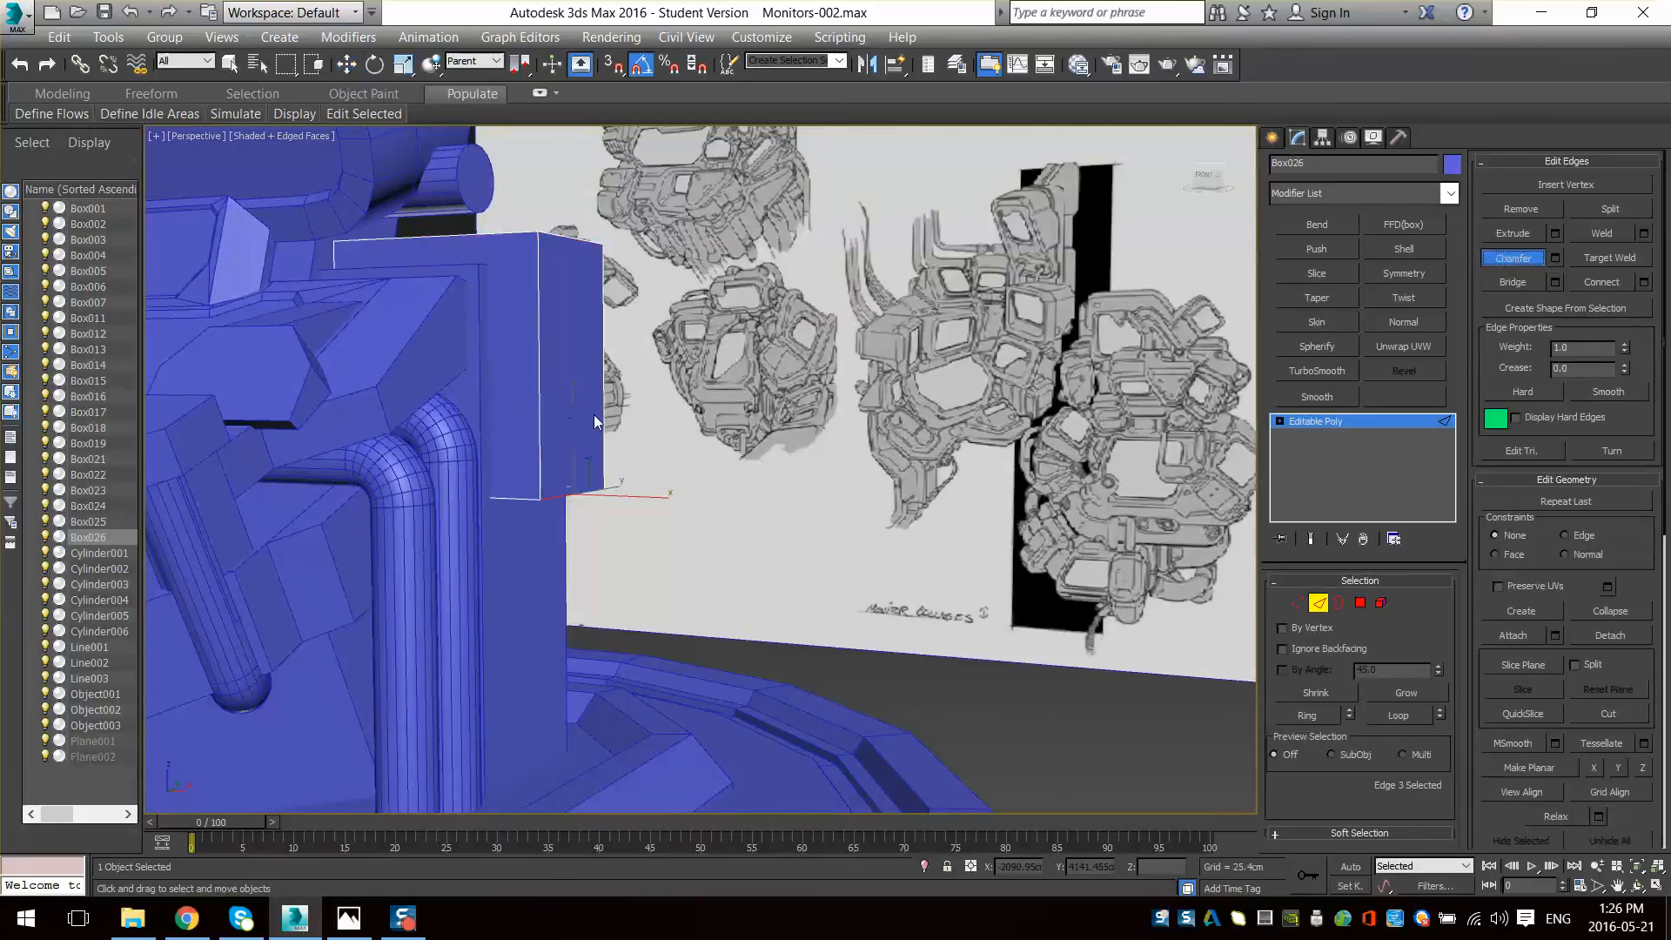
{"action": "middle_click_drag", "start_coordinate": [575, 500], "coordinate": [612, 495], "text": "alt"}
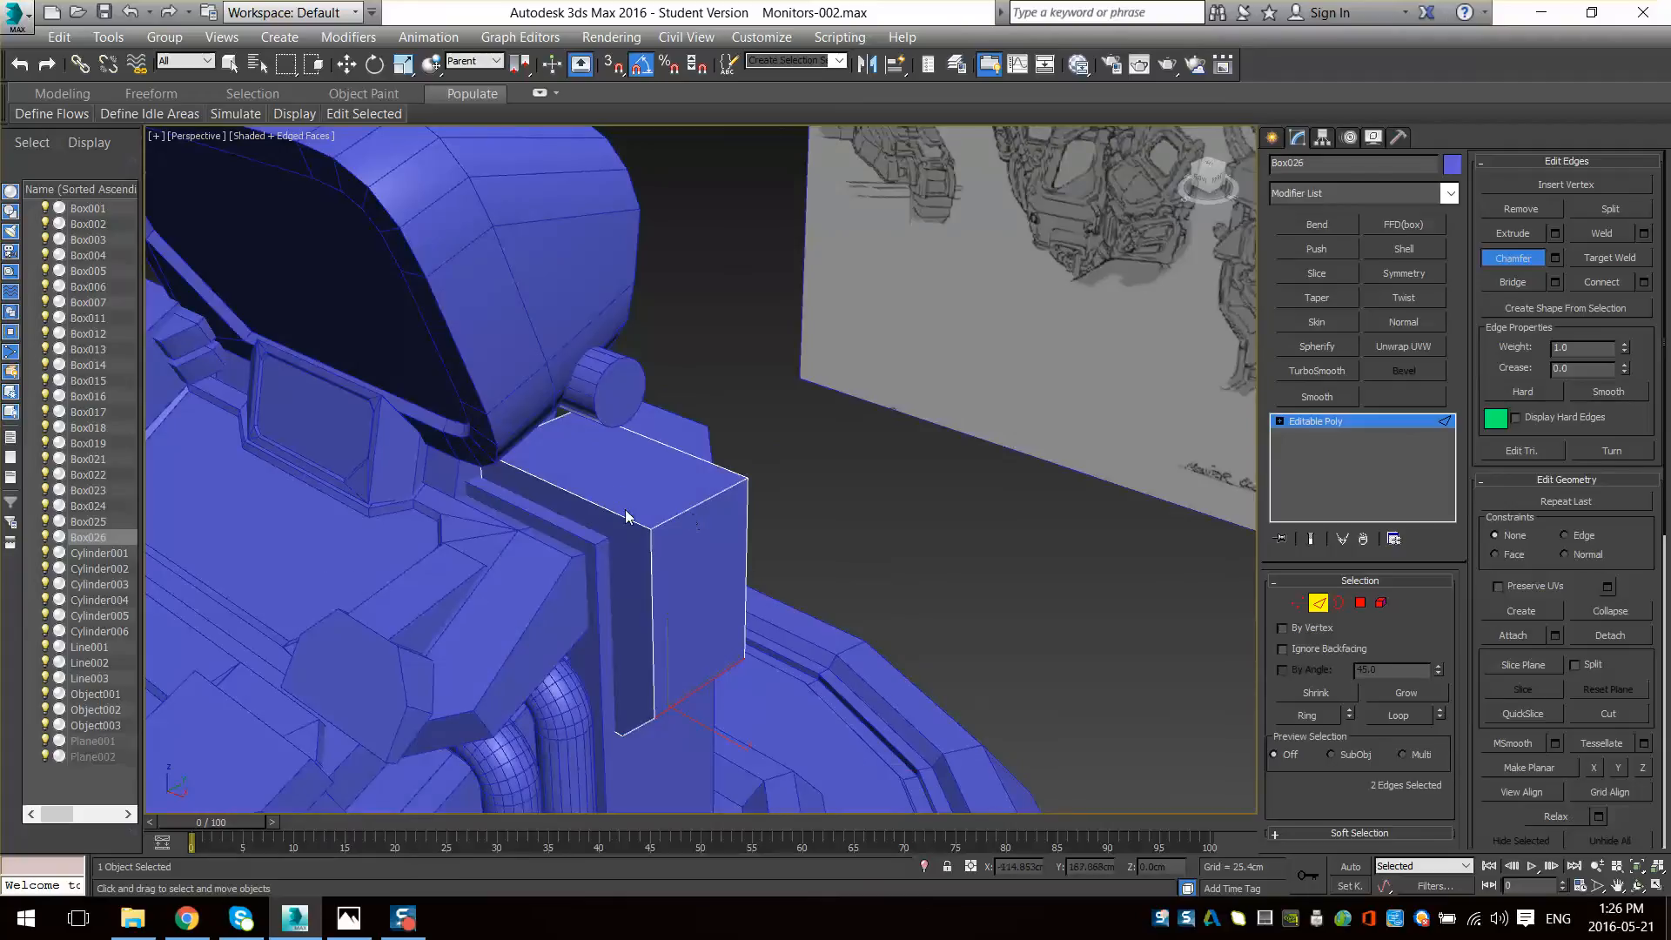
- Chamfer the upper inner edge of the upper box, beneath the monitor's hinge cylinder
{"action": "key", "text": "w"}
{"action": "left_click", "coordinate": [554, 421]}
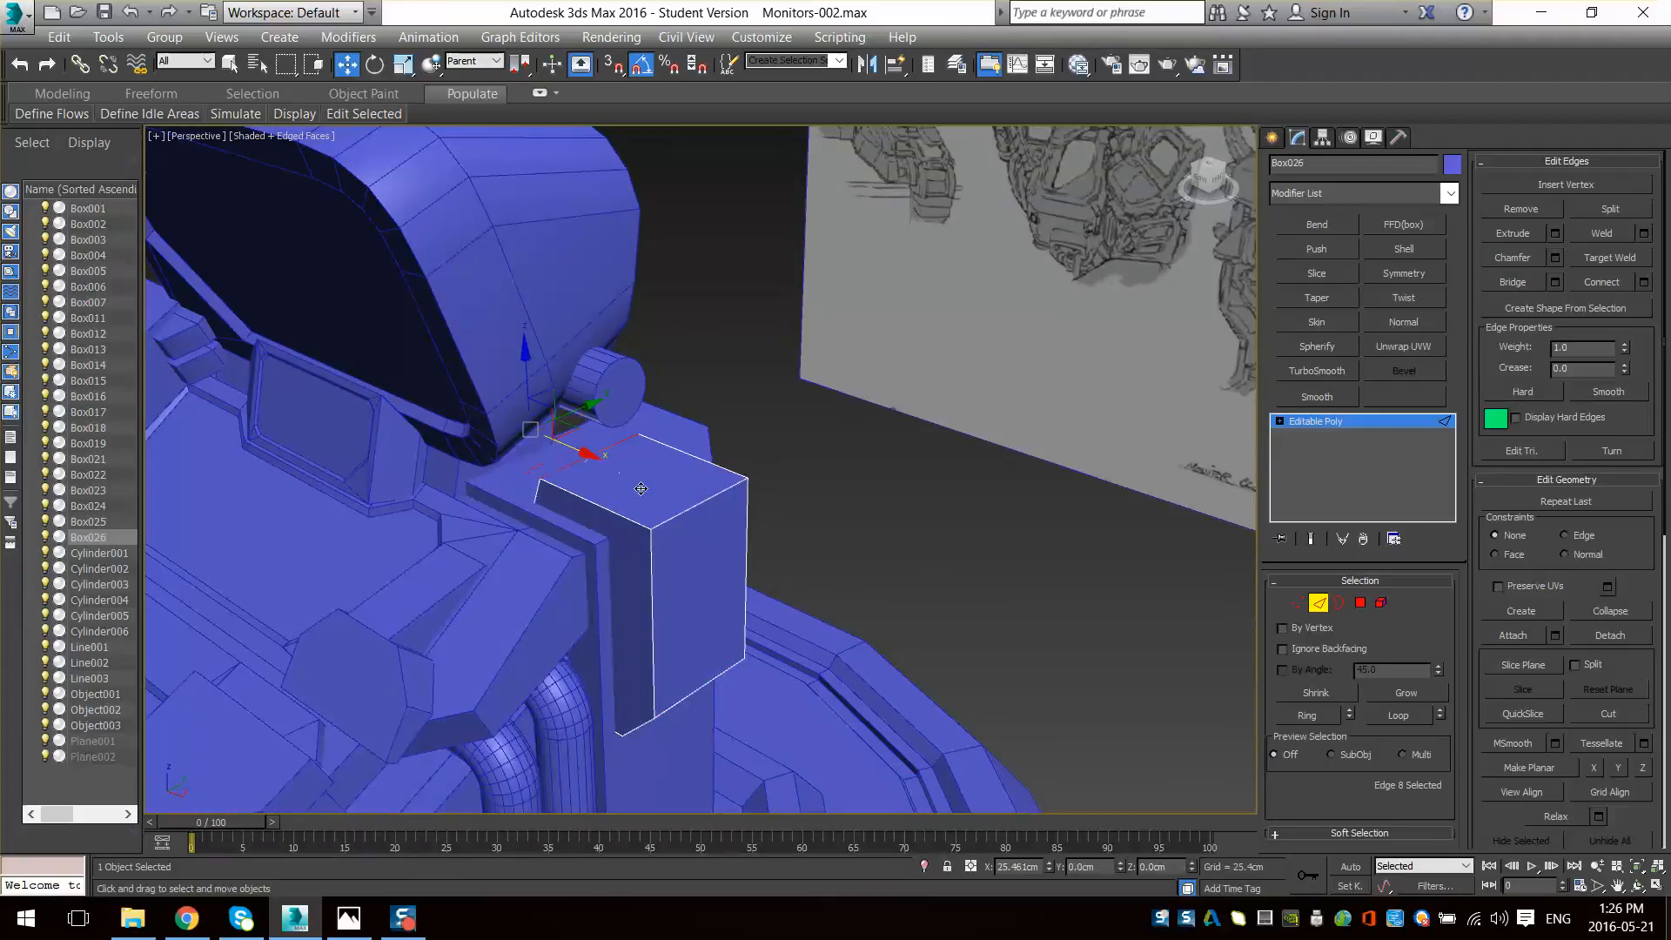
{"action": "middle_click_drag", "start_coordinate": [645, 490], "coordinate": [657, 563], "text": "alt"}
{"action": "key", "text": "F3"}
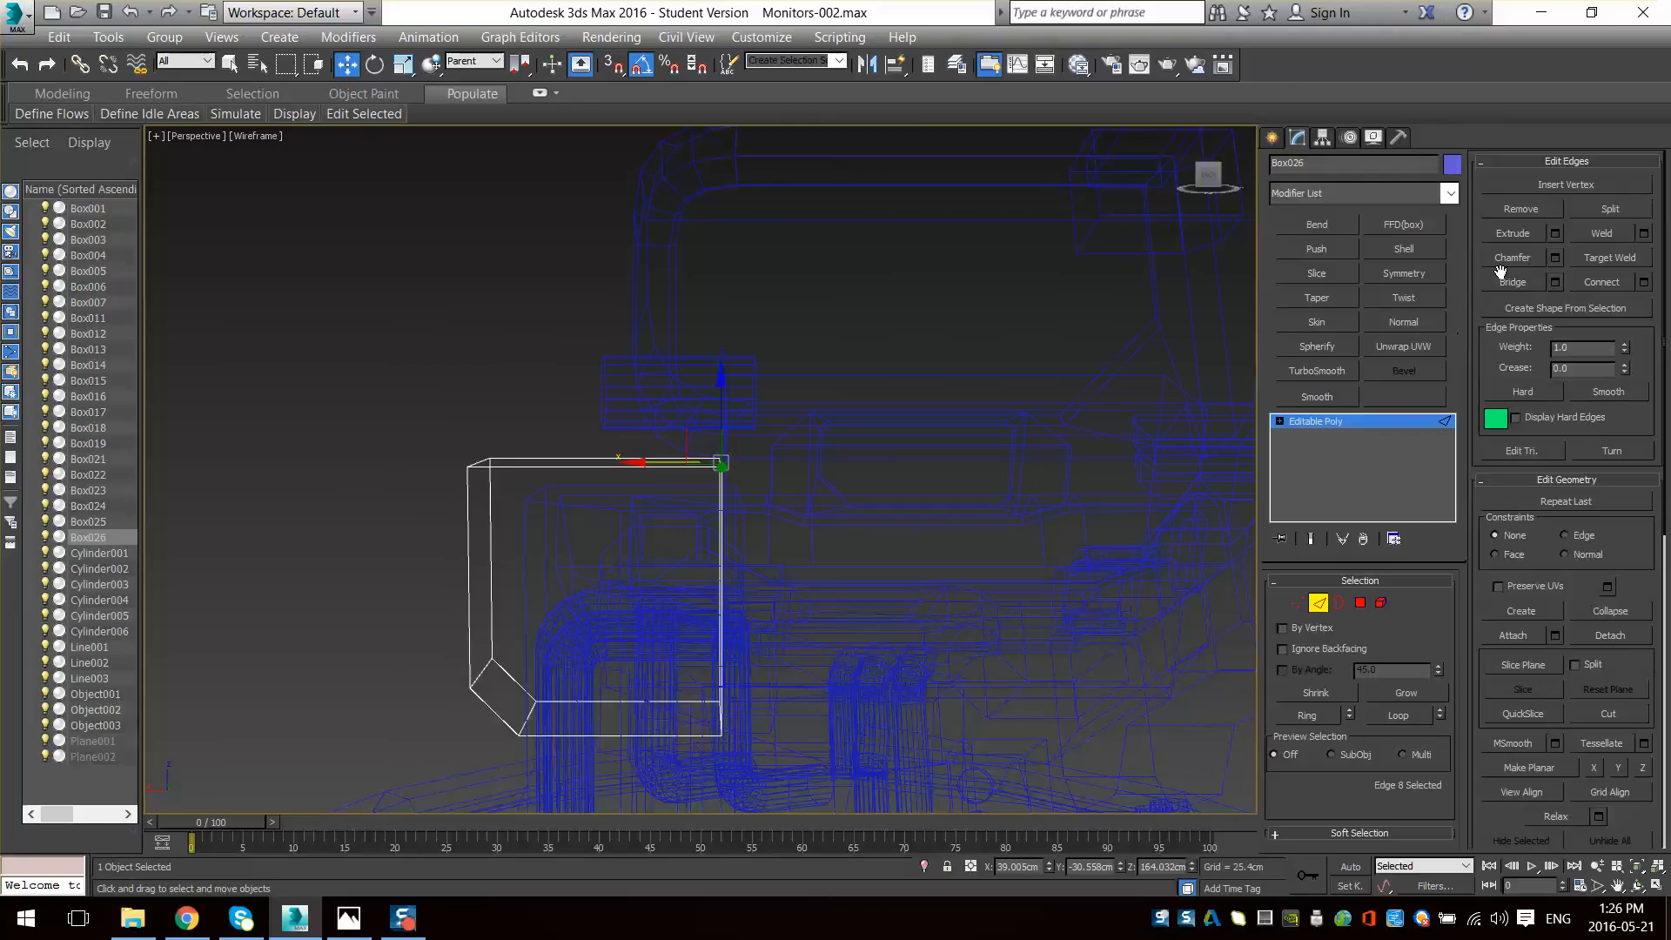
{"action": "left_click", "coordinate": [1515, 258]}
{"action": "key", "text": "F3"}
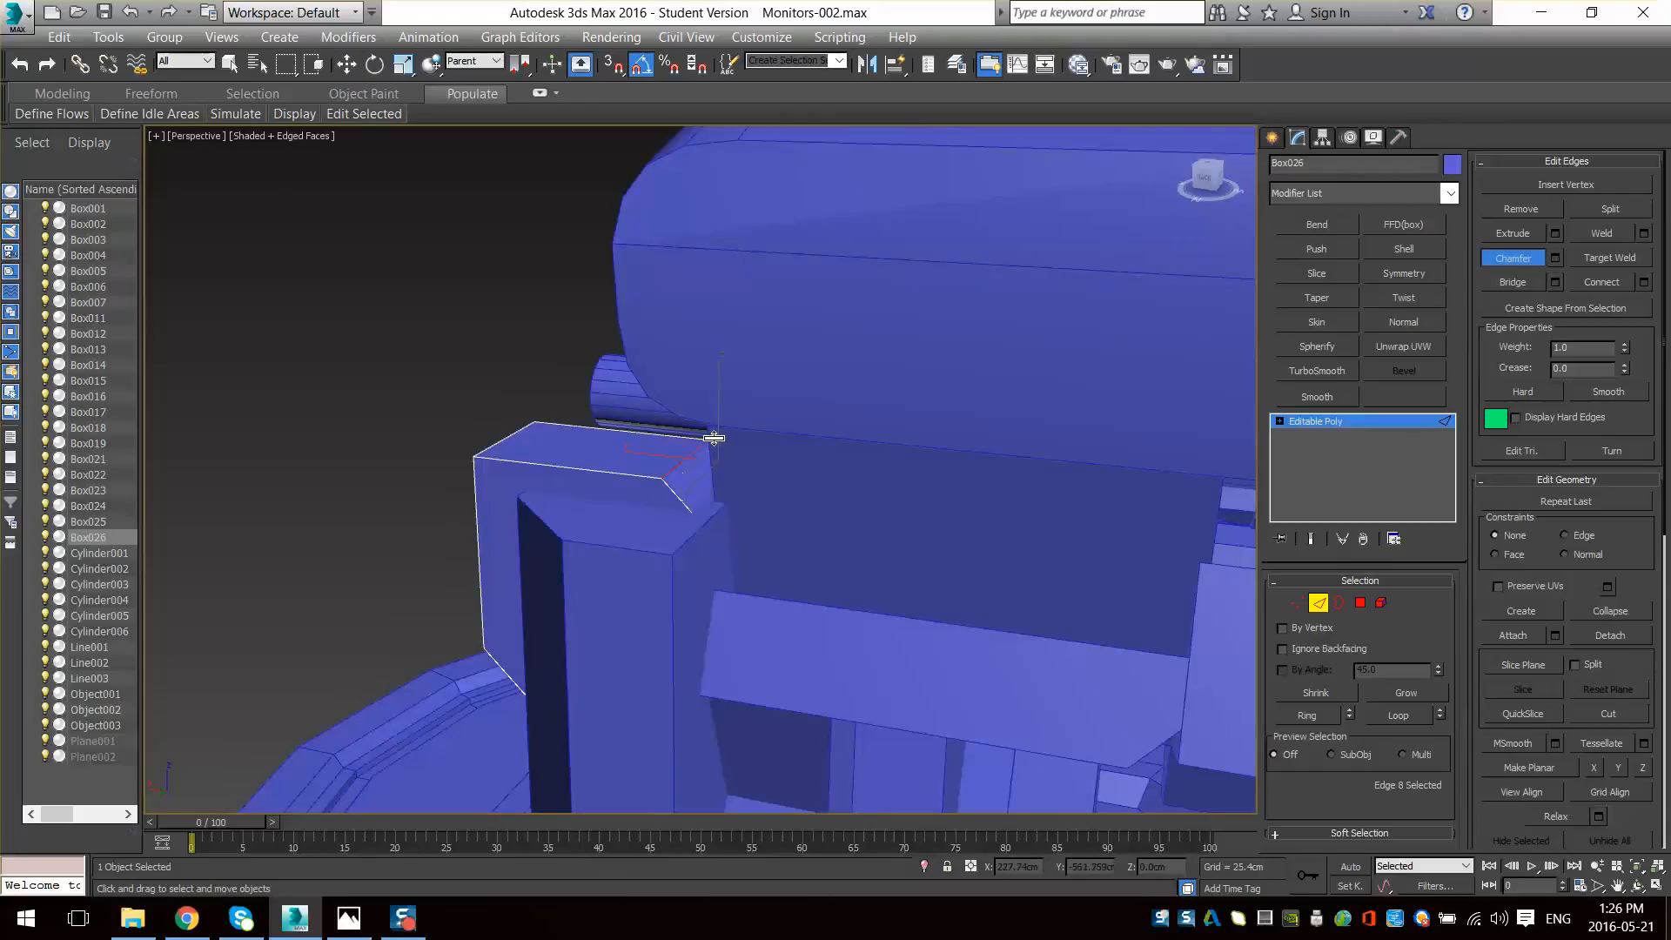
{"action": "middle_click_drag", "start_coordinate": [700, 494], "coordinate": [715, 484], "text": "alt"}
{"action": "key", "text": "F3"}
- Select the upper box's inner end face and adjoining chamfered face and shift them outward
{"action": "left_click", "coordinate": [1361, 602]}
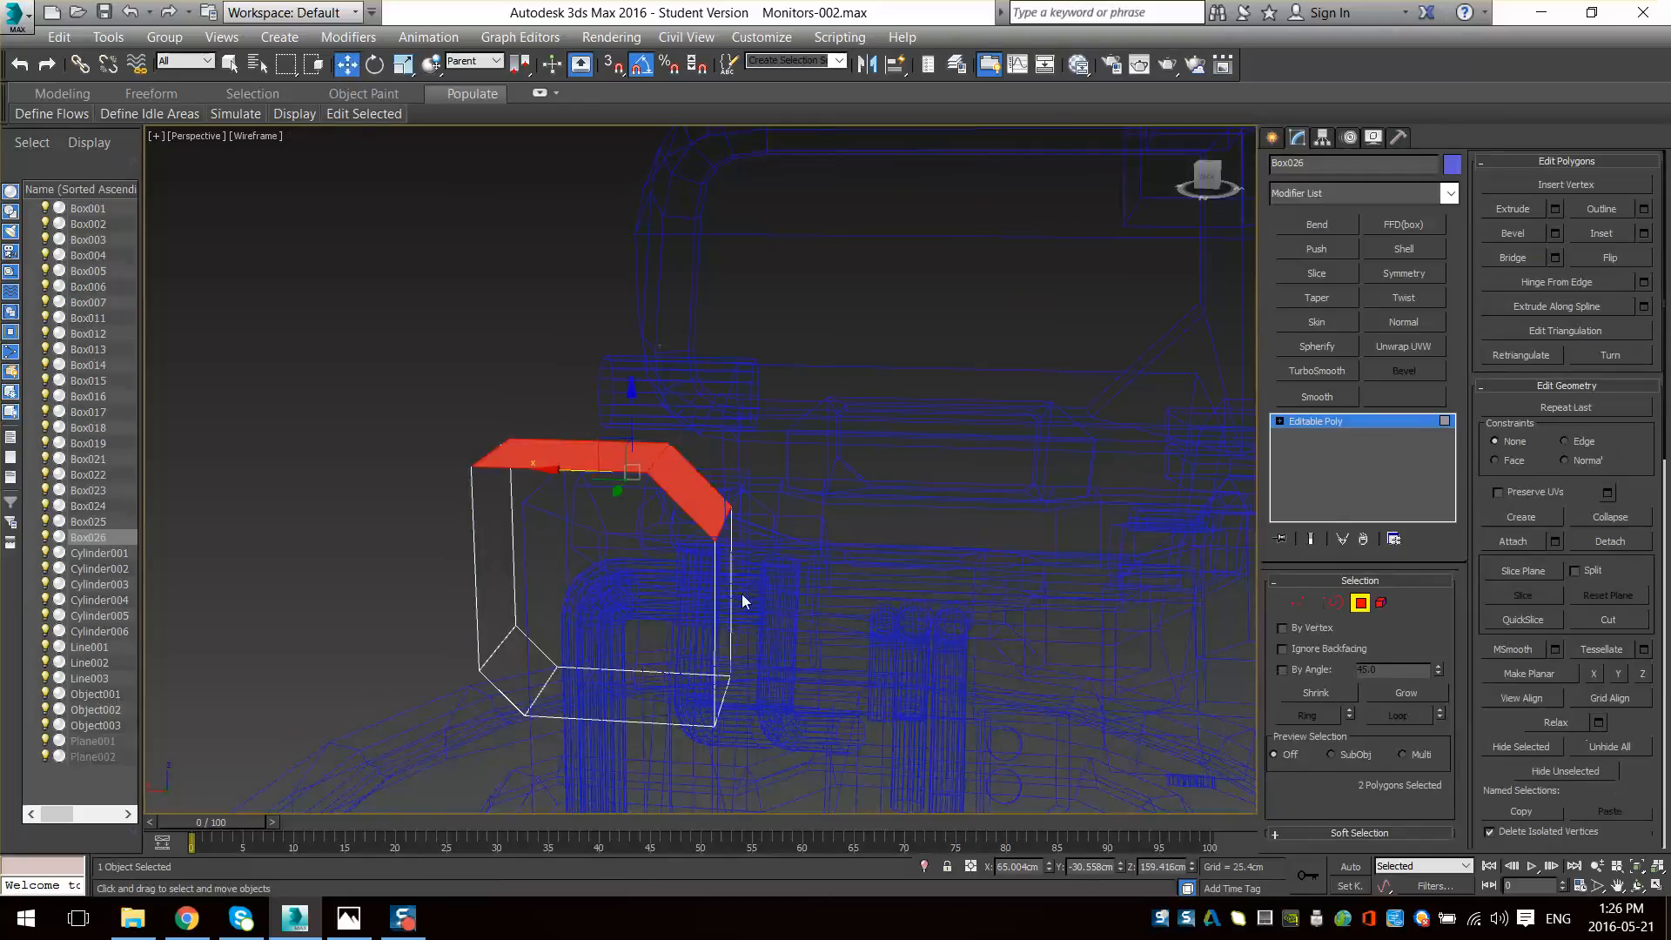
{"action": "key", "text": "w"}
{"action": "left_click", "coordinate": [724, 585]}
{"action": "left_click", "coordinate": [701, 502], "text": "ctrl"}
{"action": "mouse_move", "coordinate": [666, 561]}
{"action": "middle_mouse_down", "text": "alt"}
{"action": "mouse_move", "coordinate": [656, 601]}
{"action": "mouse_move", "coordinate": [697, 560]}
{"action": "mouse_move", "coordinate": [864, 553]}
{"action": "middle_mouse_up", "text": "alt"}
{"action": "key", "text": "F3"}
{"action": "scroll", "coordinate": [664, 566], "scroll_direction": "down", "scroll_amount": 5}
{"action": "mouse_move", "coordinate": [739, 570]}
{"action": "middle_mouse_down", "text": "alt"}
{"action": "mouse_move", "coordinate": [750, 556]}
{"action": "mouse_move", "coordinate": [739, 572]}
{"action": "middle_mouse_up", "text": "alt"}
{"action": "scroll", "coordinate": [740, 572], "scroll_direction": "up", "scroll_amount": 5}
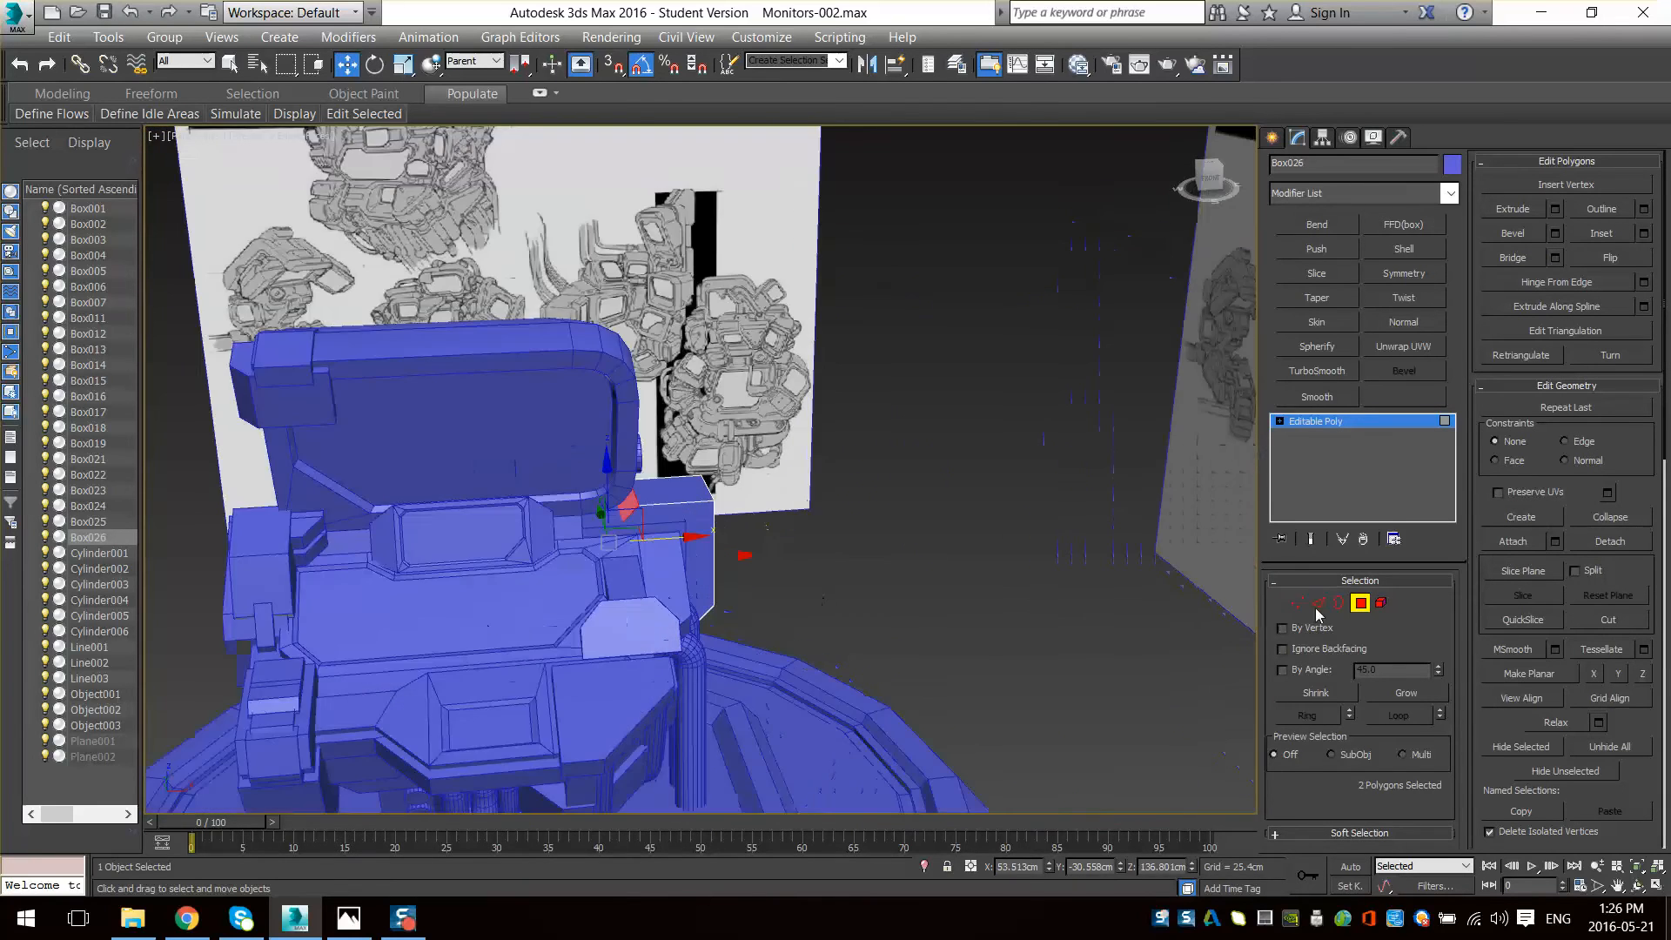
{"action": "left_click", "coordinate": [1361, 607]}
- Slide the hinge cylinder behind the monitor inward along its own axis
{"action": "middle_click_drag", "start_coordinate": [731, 457], "coordinate": [587, 660], "text": "alt"}
{"action": "scroll", "coordinate": [588, 660], "scroll_direction": "up", "scroll_amount": 5}
{"action": "middle_click_drag", "start_coordinate": [623, 575], "coordinate": [548, 566], "text": "alt"}
{"action": "middle_click_drag", "start_coordinate": [522, 653], "coordinate": [687, 646]}
{"action": "left_click", "coordinate": [635, 253]}
{"action": "left_click_drag", "start_coordinate": [701, 662], "coordinate": [660, 656]}
{"action": "scroll", "coordinate": [659, 656], "scroll_direction": "down", "scroll_amount": 5}
{"action": "middle_click_drag", "start_coordinate": [567, 623], "coordinate": [619, 588], "text": "alt"}
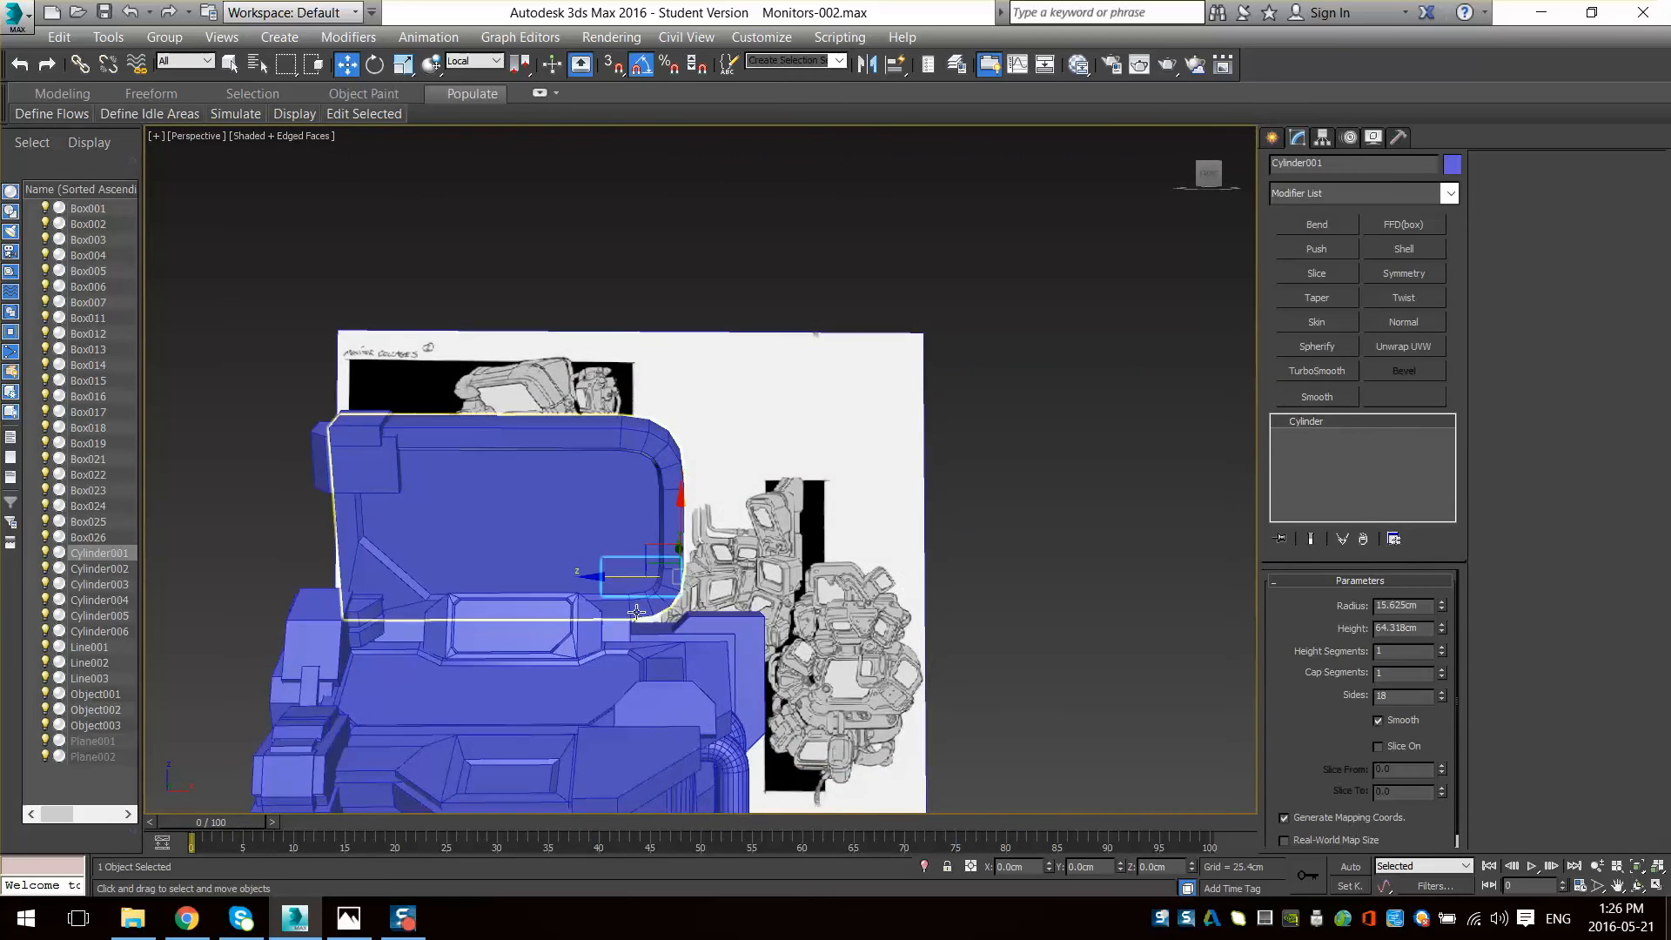
- Turn off the edged-faces display, examine the shaded console from several angles, and select the upper box
{"action": "key", "text": "F4"}
{"action": "scroll", "coordinate": [623, 600], "scroll_direction": "down", "scroll_amount": 4}
{"action": "scroll", "coordinate": [675, 629], "scroll_direction": "up", "scroll_amount": 8}
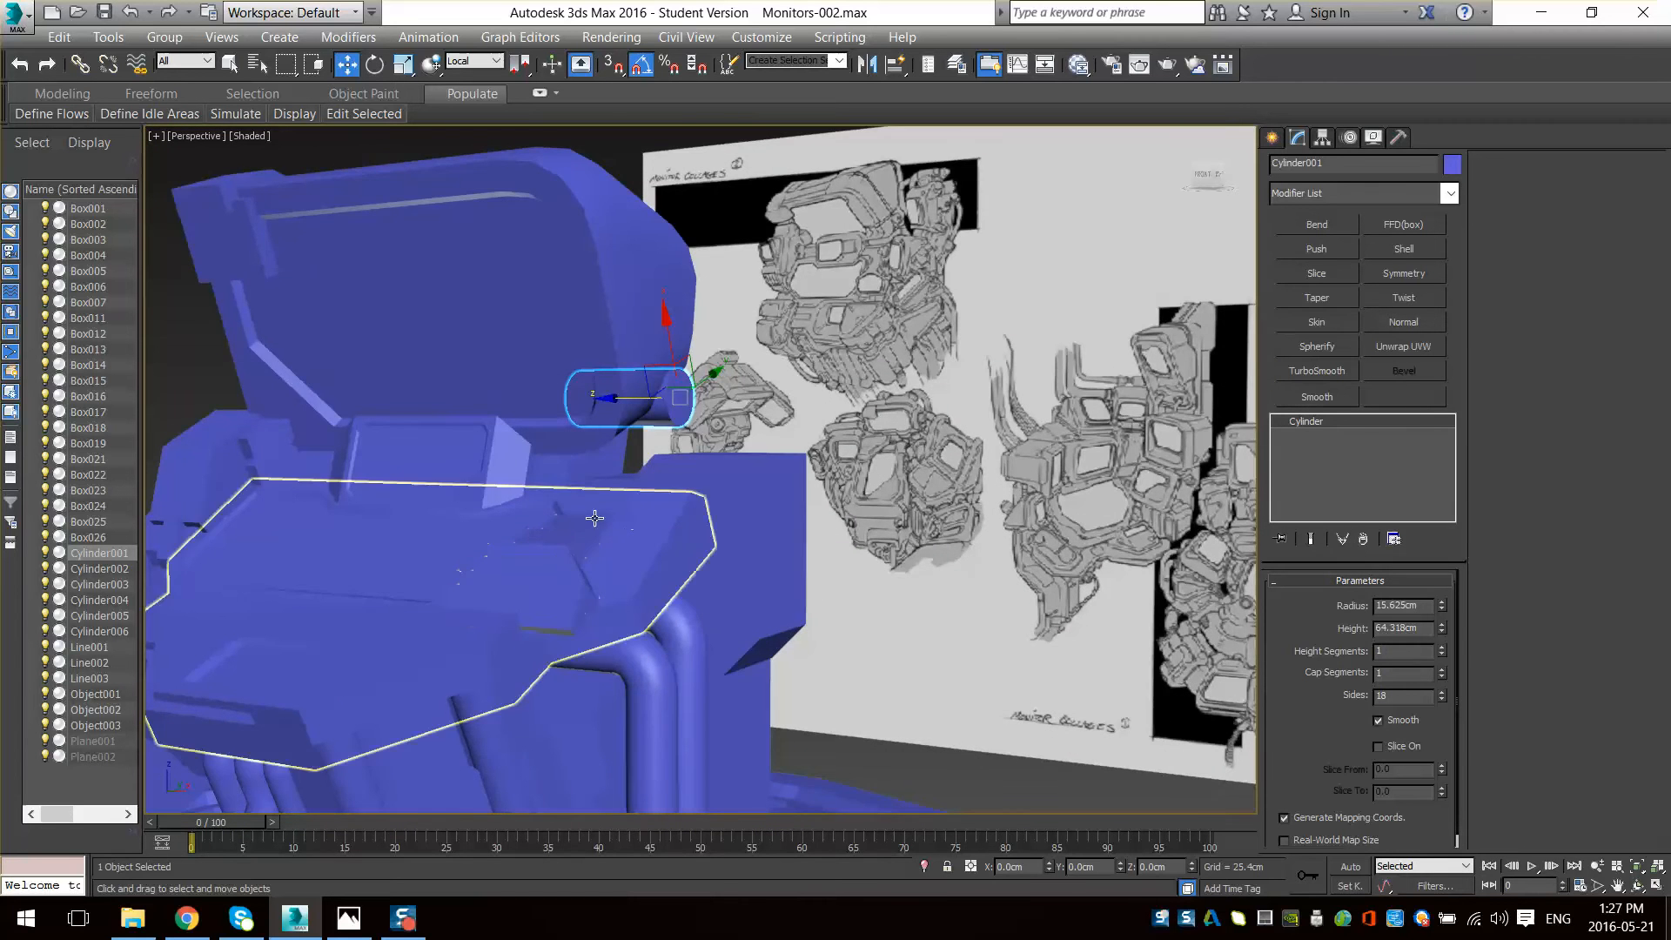
{"action": "mouse_move", "coordinate": [593, 519]}
{"action": "middle_mouse_down", "text": "alt"}
{"action": "mouse_move", "coordinate": [530, 435]}
{"action": "mouse_move", "coordinate": [612, 515]}
{"action": "middle_mouse_up", "text": "alt"}
{"action": "middle_click_drag", "start_coordinate": [429, 572], "coordinate": [562, 607]}
{"action": "middle_click_drag", "start_coordinate": [561, 607], "coordinate": [584, 644], "text": "alt"}
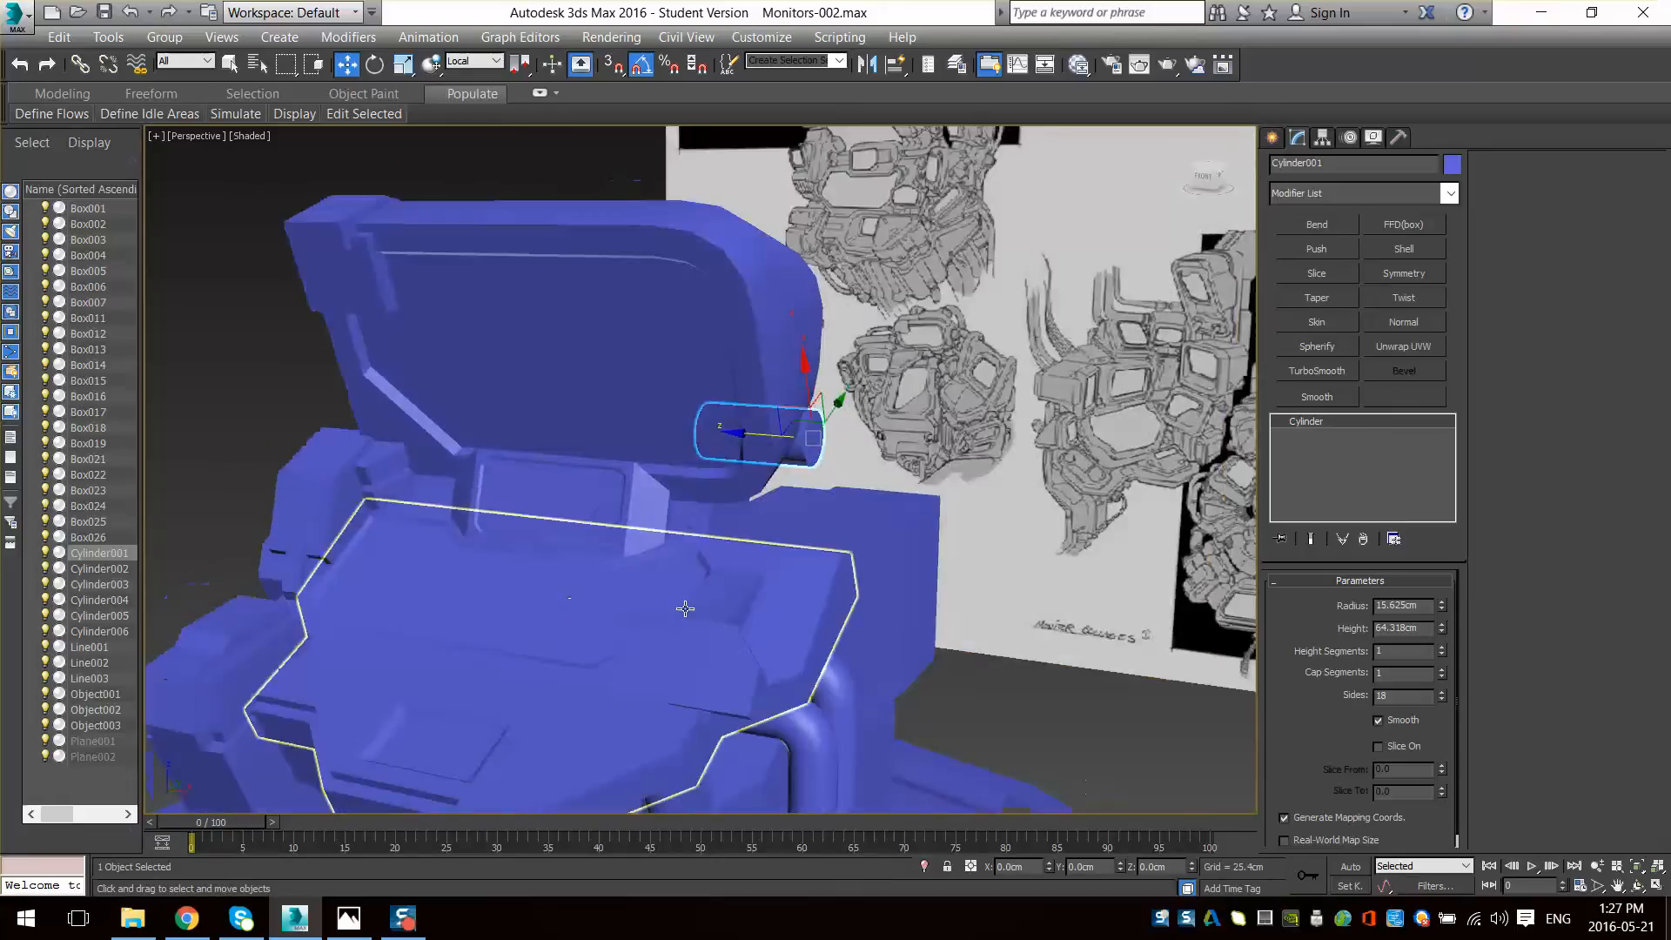
{"action": "scroll", "coordinate": [850, 581], "scroll_direction": "down", "scroll_amount": 5}
{"action": "middle_click_drag", "start_coordinate": [850, 581], "coordinate": [883, 590], "text": "alt"}
{"action": "scroll", "coordinate": [883, 590], "scroll_direction": "up", "scroll_amount": 3}
{"action": "scroll", "coordinate": [884, 590], "scroll_direction": "up", "scroll_amount": 3}
{"action": "left_click", "coordinate": [883, 590]}
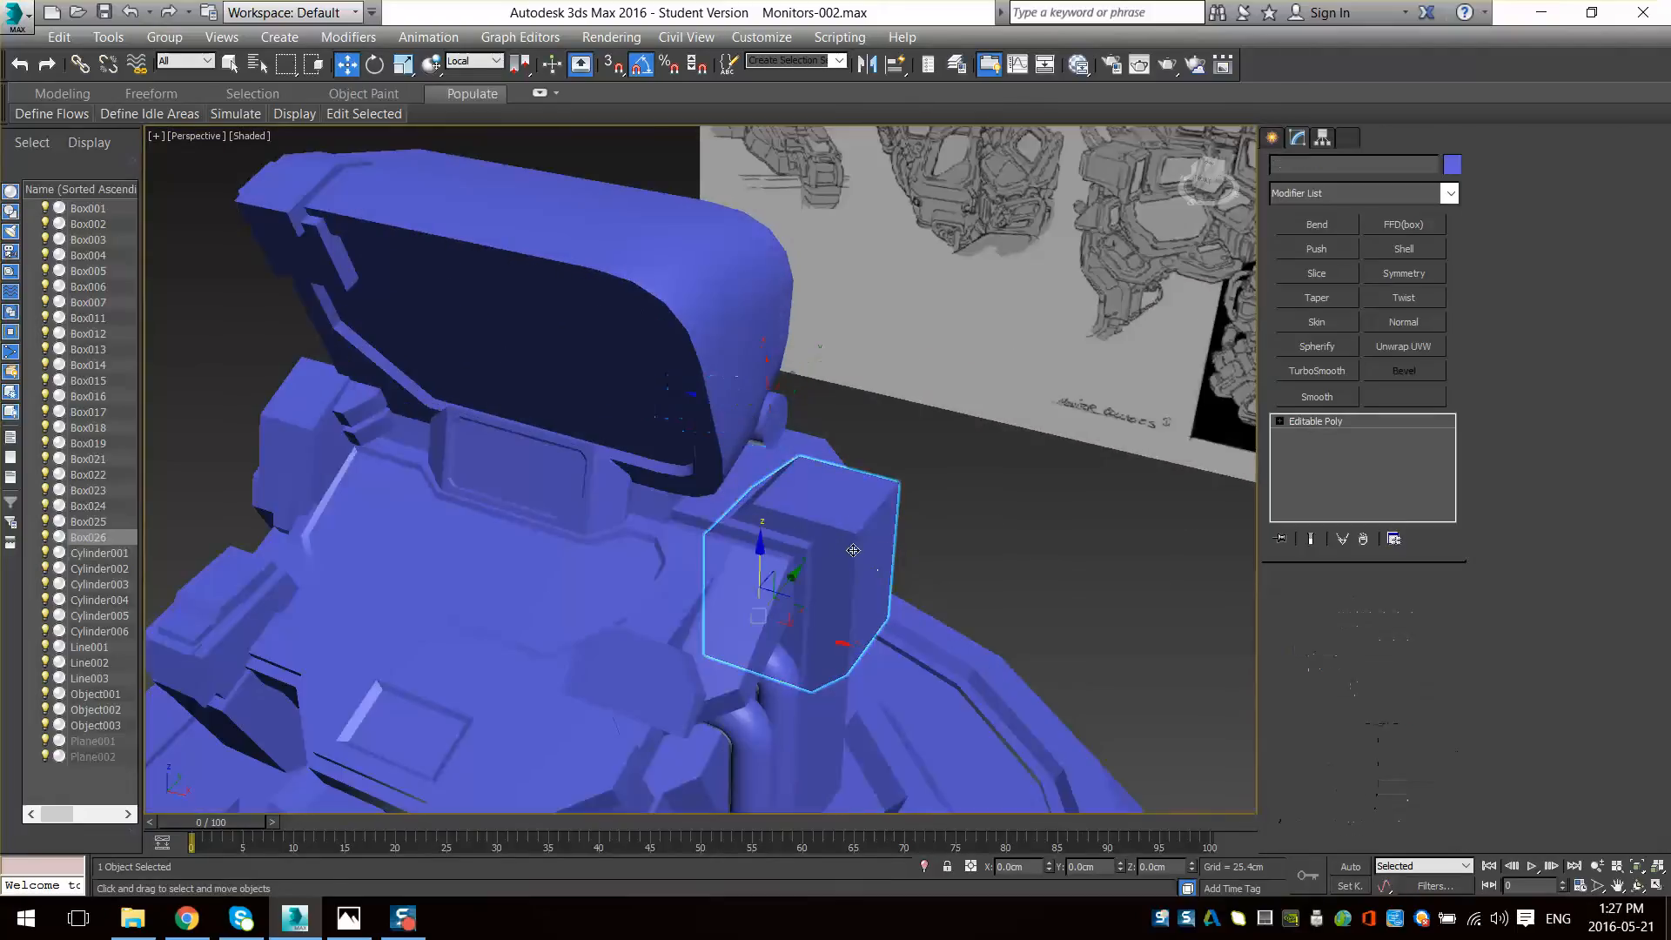
- Examine the upper box and its surroundings and compare them with the monitor collage sketches
{"action": "scroll", "coordinate": [880, 523], "scroll_direction": "down", "scroll_amount": 3}
{"action": "middle_click_drag", "start_coordinate": [877, 435], "coordinate": [857, 544]}
{"action": "scroll", "coordinate": [1028, 264], "scroll_direction": "up", "scroll_amount": 6}
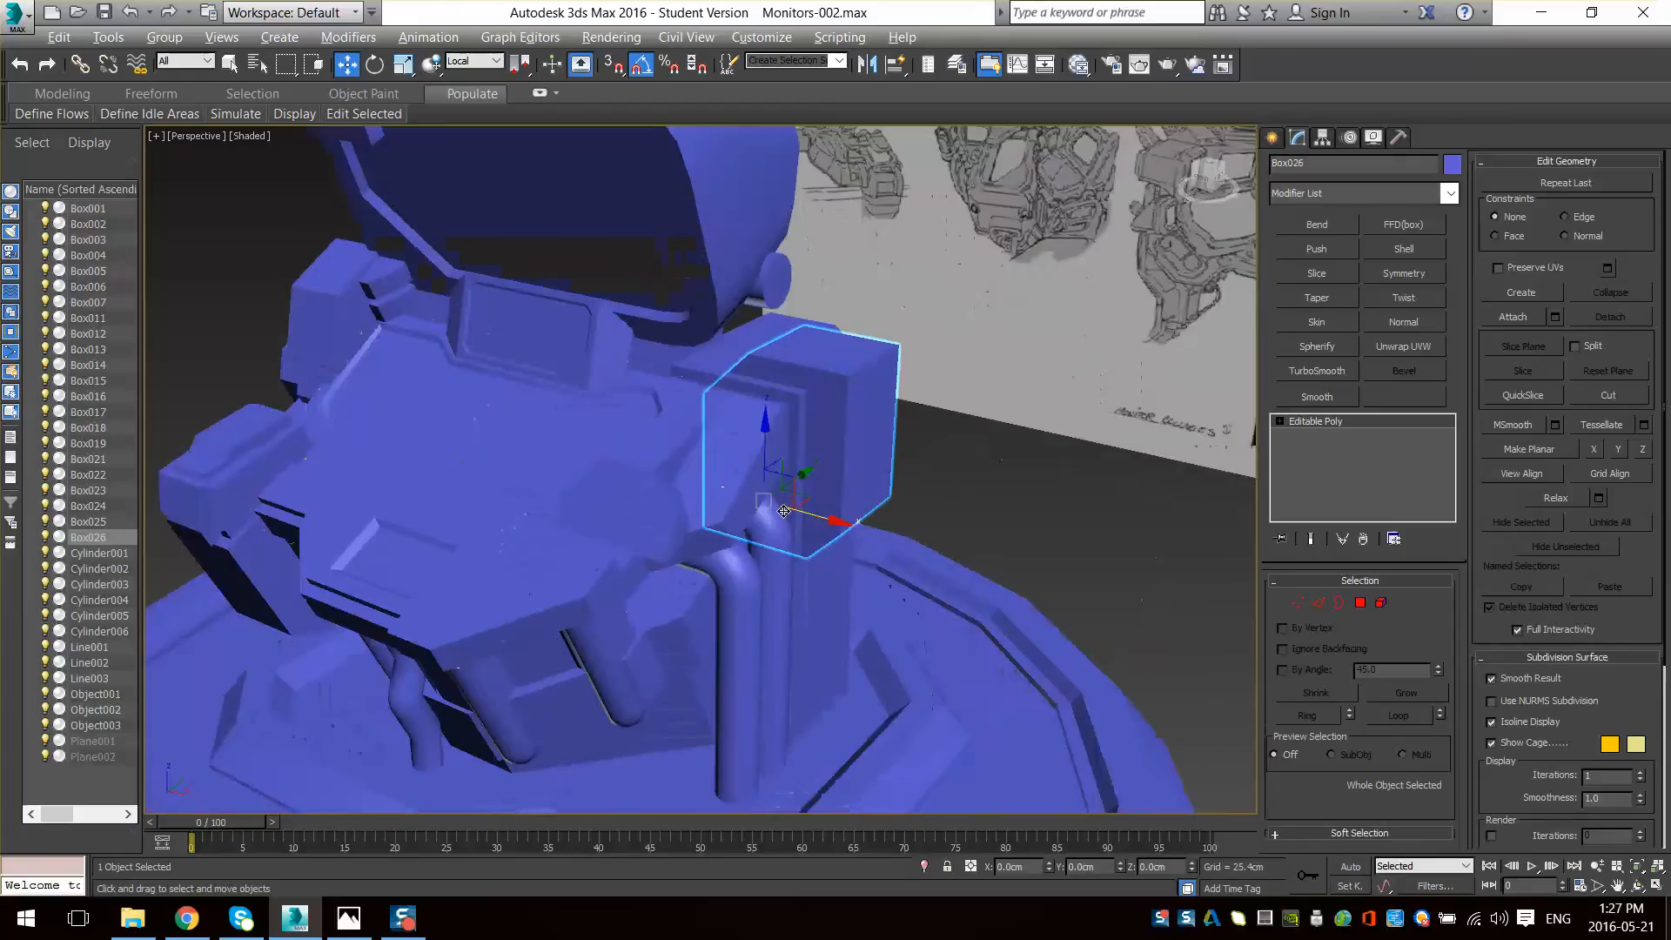
{"action": "middle_click_drag", "start_coordinate": [783, 511], "coordinate": [790, 500], "text": "alt"}
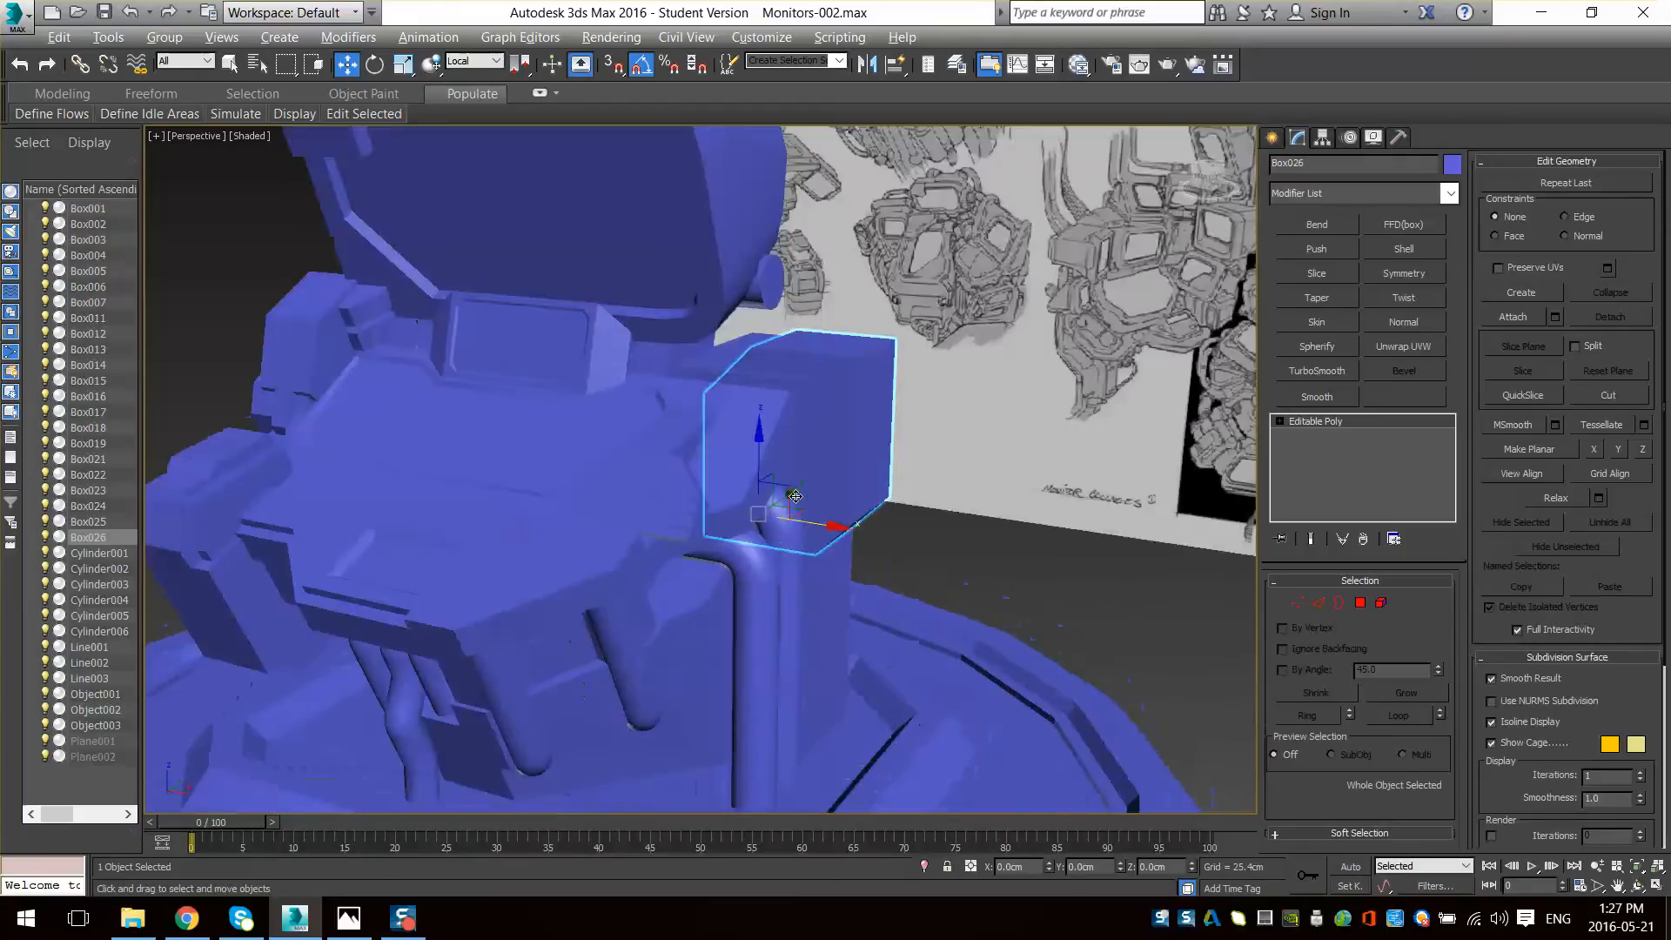
{"action": "mouse_move", "coordinate": [841, 449]}
{"action": "middle_mouse_down"}
{"action": "mouse_move", "coordinate": [765, 566]}
{"action": "mouse_move", "coordinate": [783, 661]}
{"action": "mouse_move", "coordinate": [806, 576]}
{"action": "mouse_move", "coordinate": [778, 519]}
{"action": "mouse_move", "coordinate": [718, 526]}
{"action": "mouse_move", "coordinate": [779, 485]}
{"action": "mouse_move", "coordinate": [738, 554]}
{"action": "middle_mouse_up"}
{"action": "scroll", "coordinate": [732, 529], "scroll_direction": "up", "scroll_amount": 3}
{"action": "scroll", "coordinate": [733, 530], "scroll_direction": "down", "scroll_amount": 3}
{"action": "mouse_move", "coordinate": [683, 348]}
{"action": "middle_mouse_down"}
{"action": "mouse_move", "coordinate": [694, 574]}
{"action": "mouse_move", "coordinate": [764, 368]}
{"action": "middle_mouse_up"}
{"action": "scroll", "coordinate": [687, 544], "scroll_direction": "up", "scroll_amount": 4}
{"action": "scroll", "coordinate": [745, 579], "scroll_direction": "down", "scroll_amount": 5}
{"action": "scroll", "coordinate": [765, 368], "scroll_direction": "up", "scroll_amount": 3}
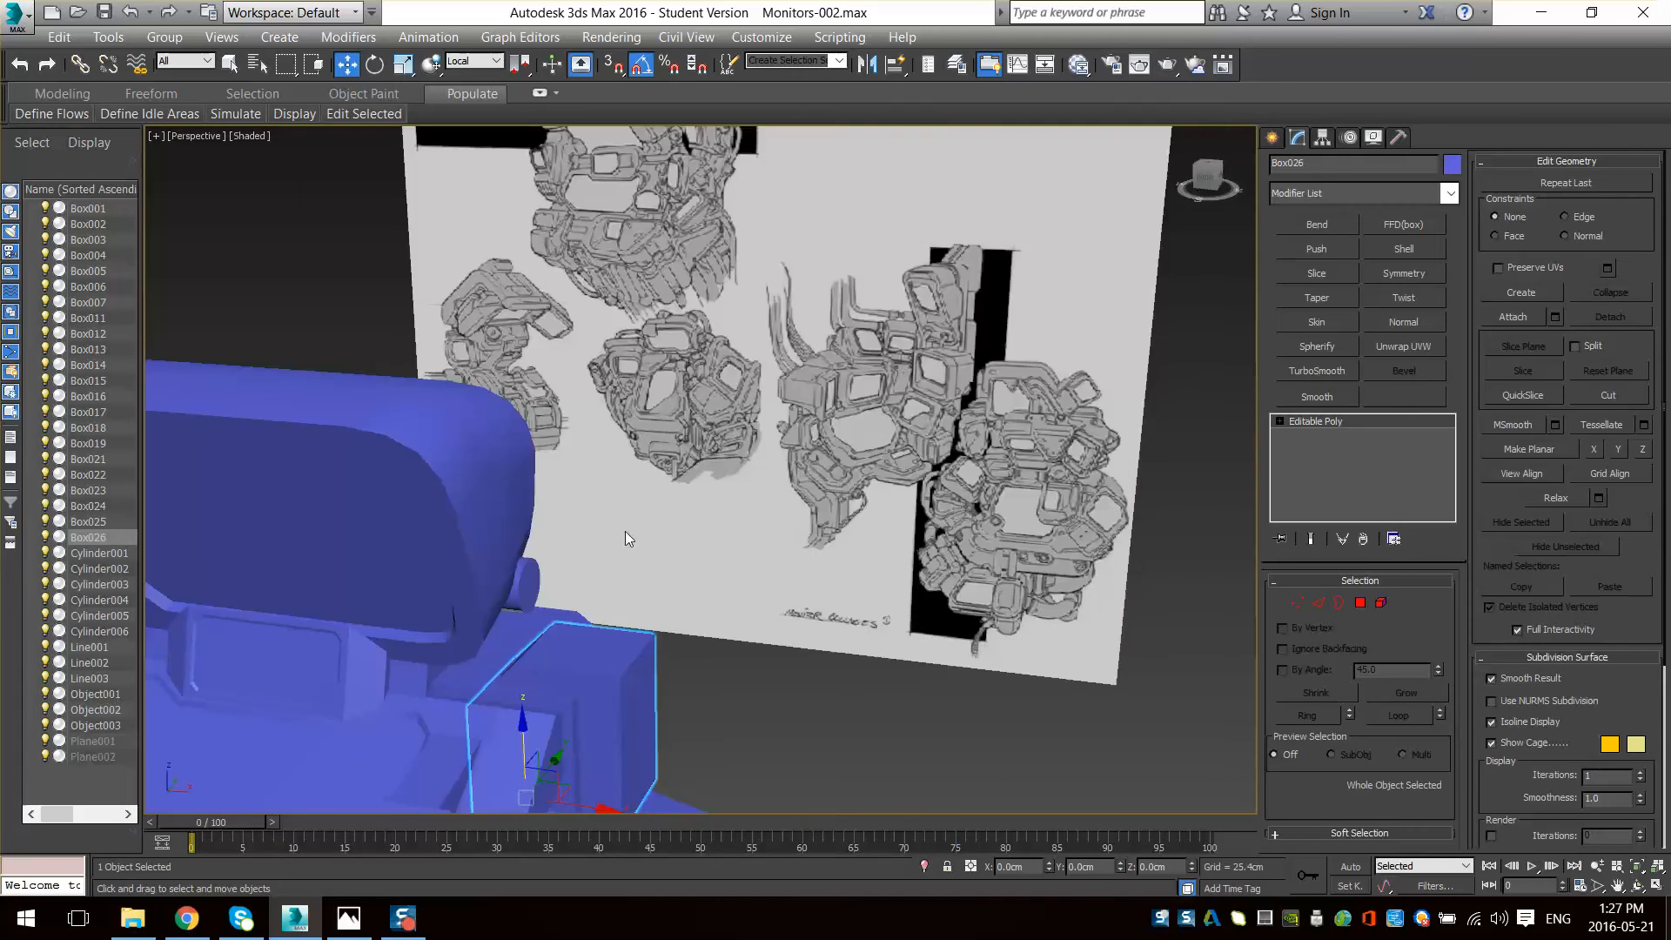
{"action": "scroll", "coordinate": [697, 469], "scroll_direction": "up", "scroll_amount": 2}
{"action": "mouse_move", "coordinate": [625, 531]}
{"action": "middle_mouse_down", "text": "alt"}
{"action": "mouse_move", "coordinate": [697, 469]}
{"action": "mouse_move", "coordinate": [668, 514]}
{"action": "mouse_move", "coordinate": [653, 610]}
{"action": "mouse_move", "coordinate": [629, 614]}
{"action": "mouse_move", "coordinate": [641, 520]}
{"action": "middle_mouse_up", "text": "alt"}
{"action": "left_click", "coordinate": [1316, 603]}
{"action": "scroll", "coordinate": [650, 505], "scroll_direction": "down", "scroll_amount": 6}
{"action": "middle_click_drag", "start_coordinate": [761, 335], "coordinate": [748, 540]}
{"action": "scroll", "coordinate": [748, 539], "scroll_direction": "up", "scroll_amount": 4}
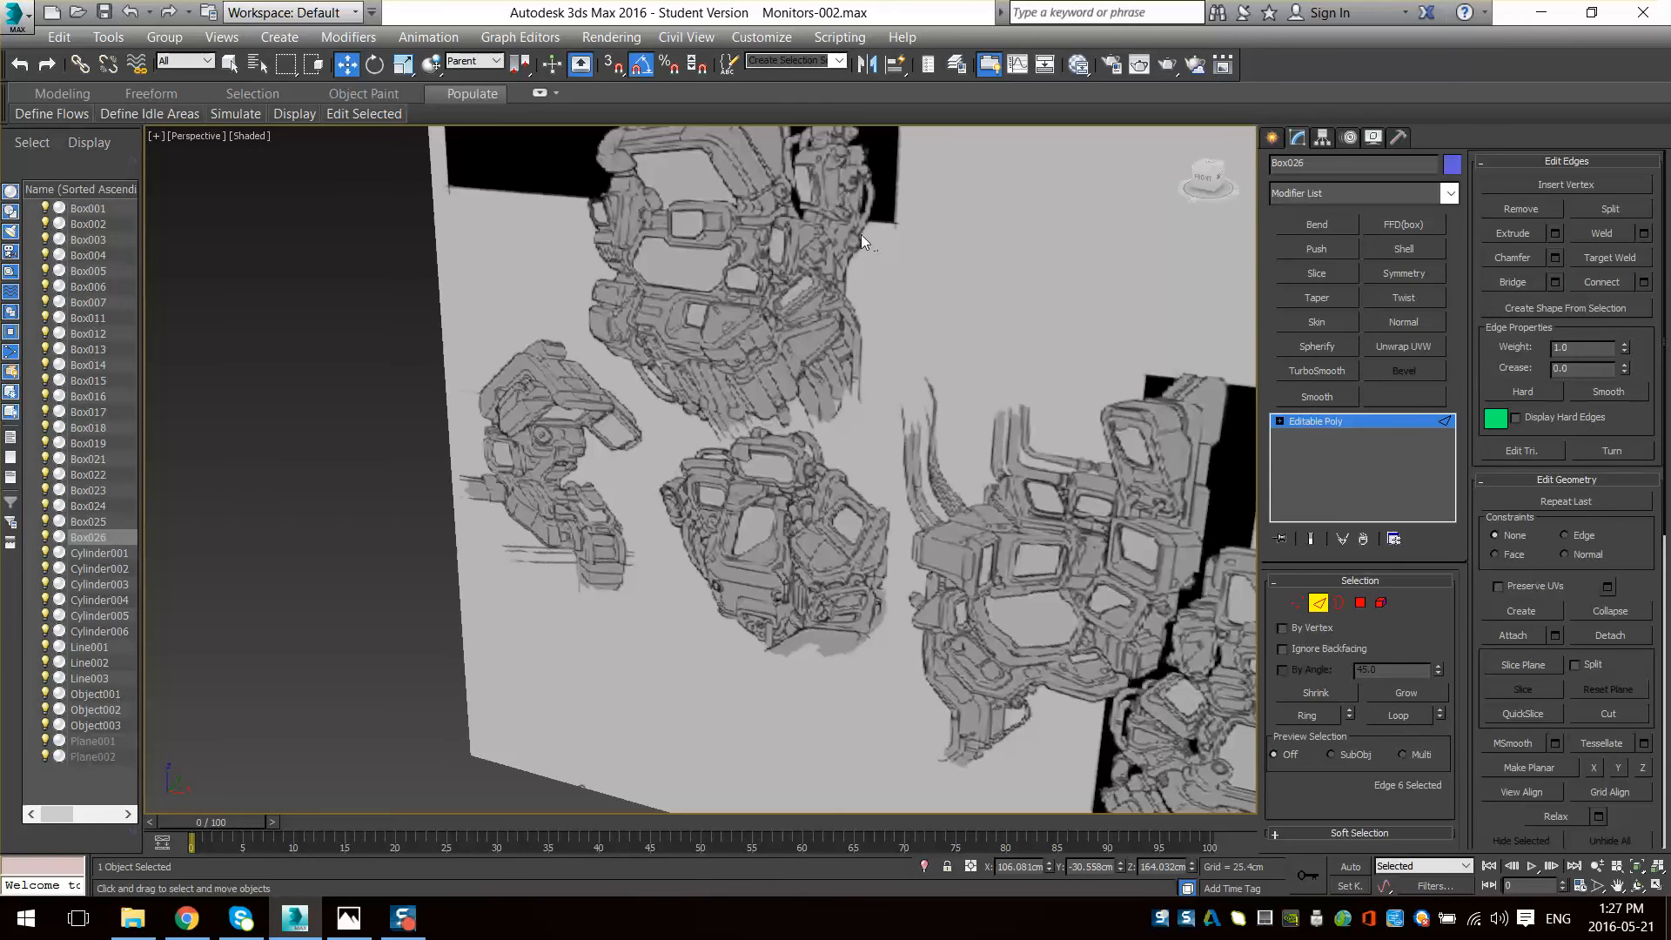
{"action": "scroll", "coordinate": [785, 266], "scroll_direction": "down", "scroll_amount": 4}
{"action": "mouse_move", "coordinate": [786, 266]}
{"action": "middle_mouse_down", "text": "alt"}
{"action": "mouse_move", "coordinate": [707, 513]}
{"action": "mouse_move", "coordinate": [805, 514]}
{"action": "middle_mouse_up", "text": "alt"}
{"action": "scroll", "coordinate": [805, 514], "scroll_direction": "up", "scroll_amount": 4}
{"action": "middle_click_drag", "start_coordinate": [805, 513], "coordinate": [737, 514], "text": "alt"}
{"action": "scroll", "coordinate": [861, 514], "scroll_direction": "down", "scroll_amount": 3}
{"action": "middle_click_drag", "start_coordinate": [861, 513], "coordinate": [910, 534], "text": "alt"}
{"action": "left_click", "coordinate": [1318, 603]}
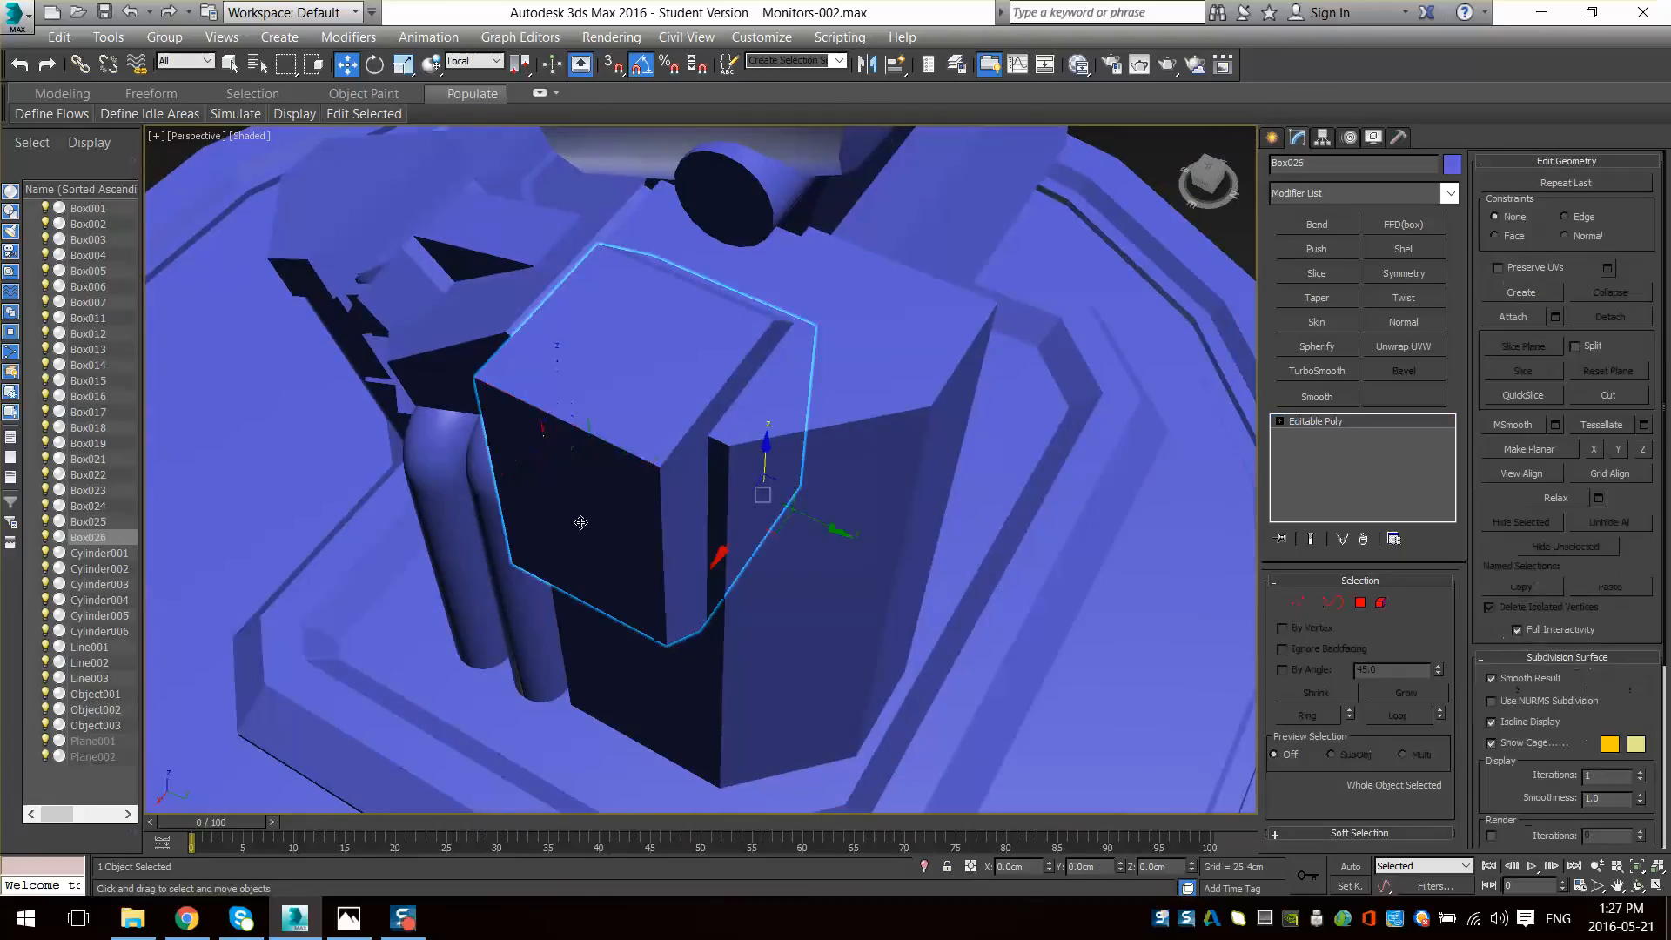
- Shift the upper box sideways along the tall column's outer face
{"action": "key", "text": "e"}
{"action": "left_click_drag", "start_coordinate": [781, 564], "coordinate": [820, 563]}
{"action": "middle_click_drag", "start_coordinate": [790, 546], "coordinate": [877, 477], "text": "alt"}
- Select the tall column's outer face and adjoining corner face and move them to about Y -4.3 cm
{"action": "left_click", "coordinate": [694, 469]}
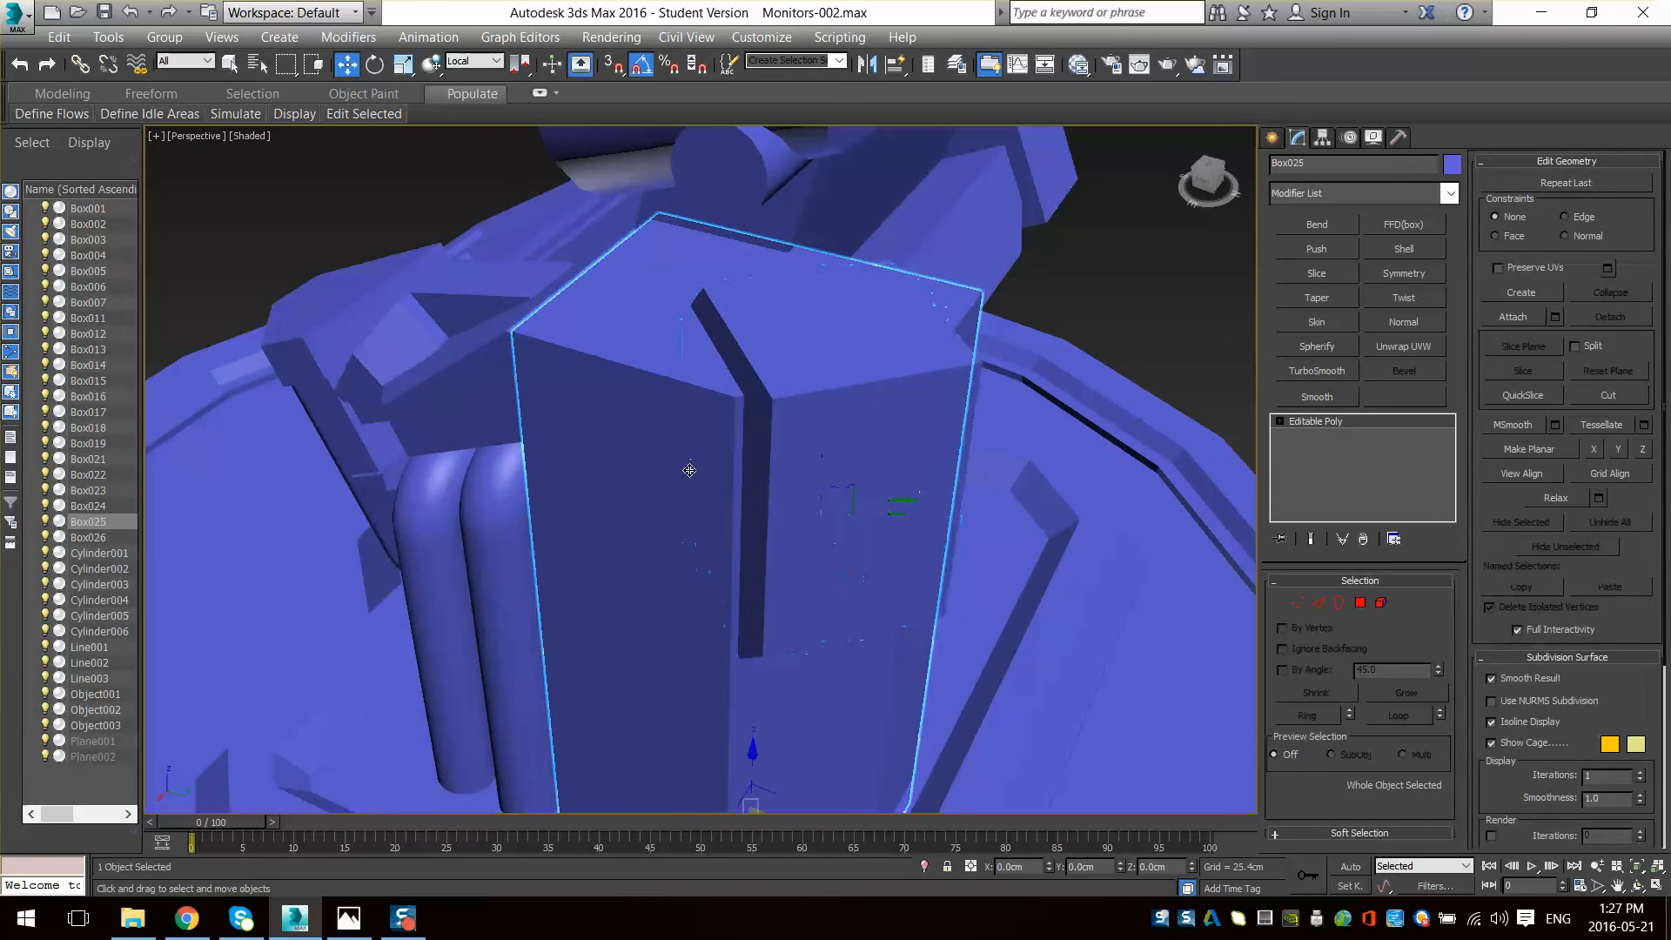
{"action": "middle_click_drag", "start_coordinate": [692, 470], "coordinate": [716, 539], "text": "alt"}
{"action": "scroll", "coordinate": [802, 557], "scroll_direction": "down", "scroll_amount": 5}
{"action": "middle_click_drag", "start_coordinate": [805, 601], "coordinate": [899, 576], "text": "alt"}
{"action": "scroll", "coordinate": [899, 576], "scroll_direction": "up", "scroll_amount": 3}
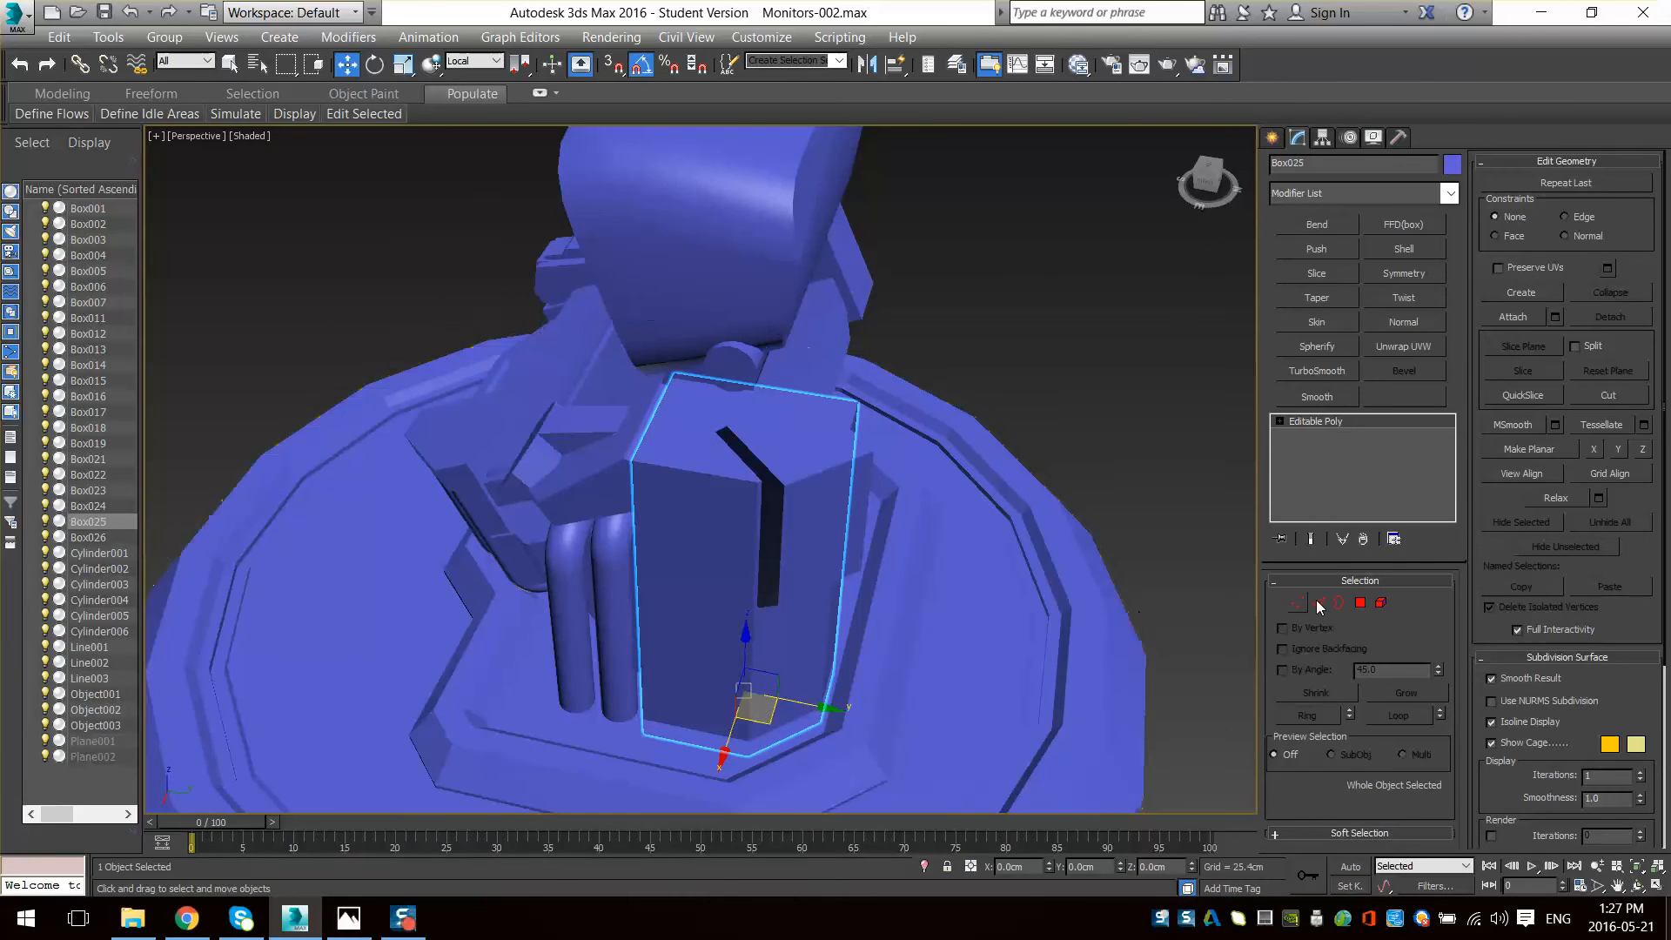
{"action": "left_click", "coordinate": [802, 633]}
{"action": "middle_click_drag", "start_coordinate": [813, 633], "coordinate": [784, 623], "text": "alt"}
{"action": "left_click", "coordinate": [859, 528], "text": "ctrl"}
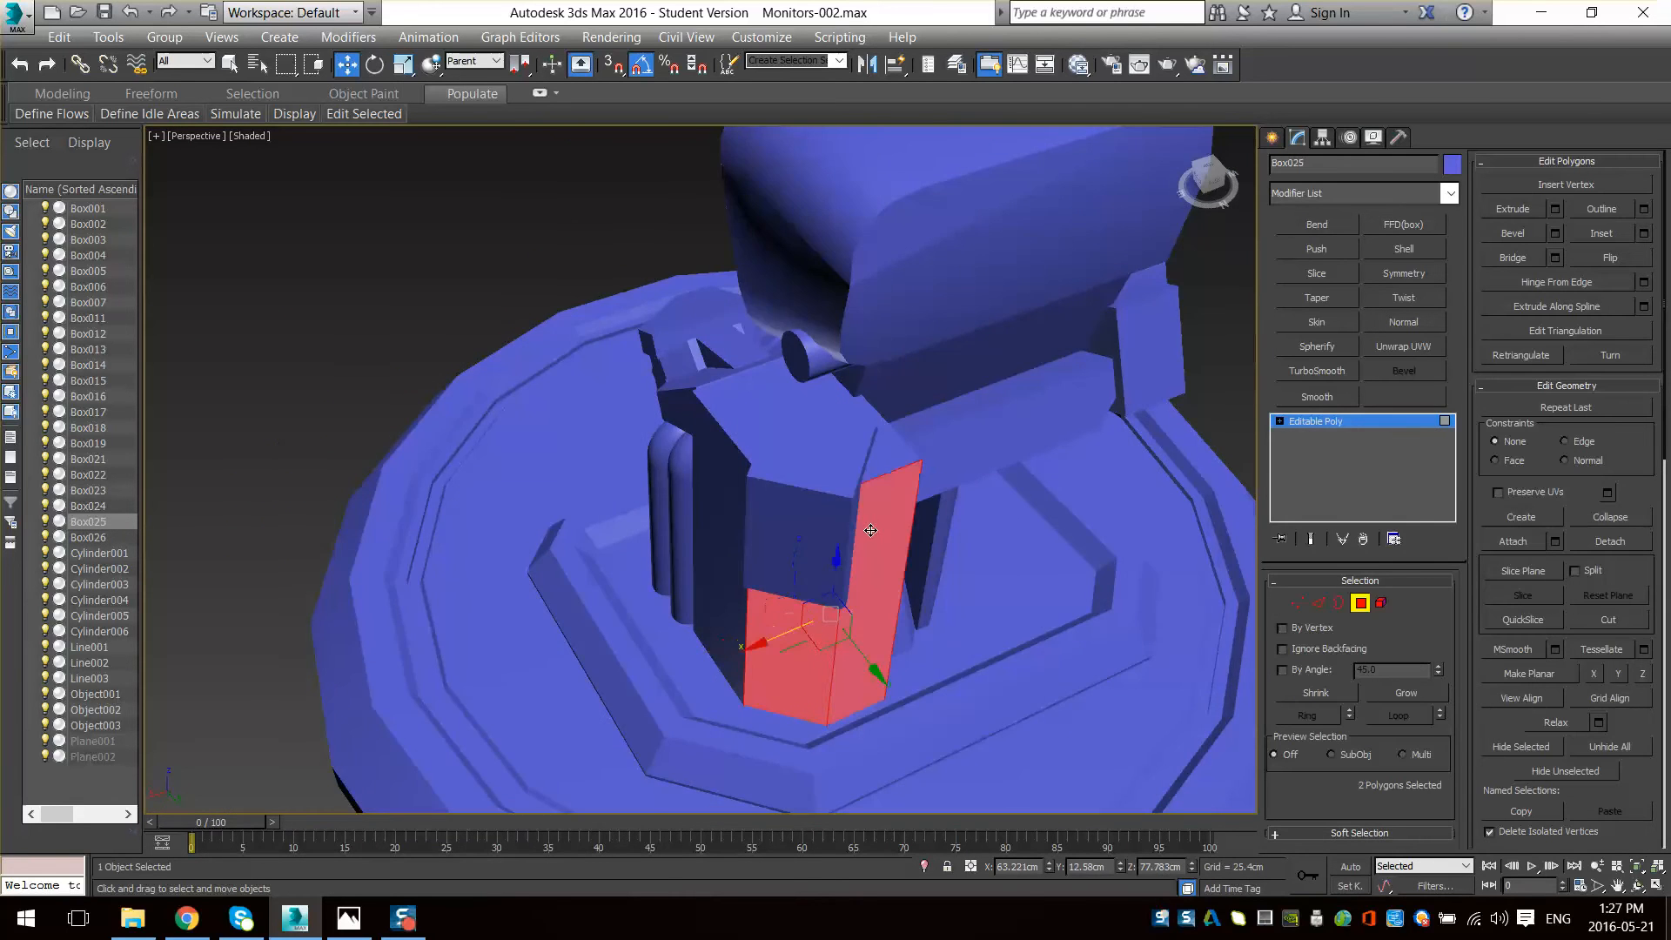
{"action": "middle_click_drag", "start_coordinate": [859, 539], "coordinate": [746, 577], "text": "alt"}
{"action": "left_click_drag", "start_coordinate": [747, 577], "coordinate": [803, 568]}
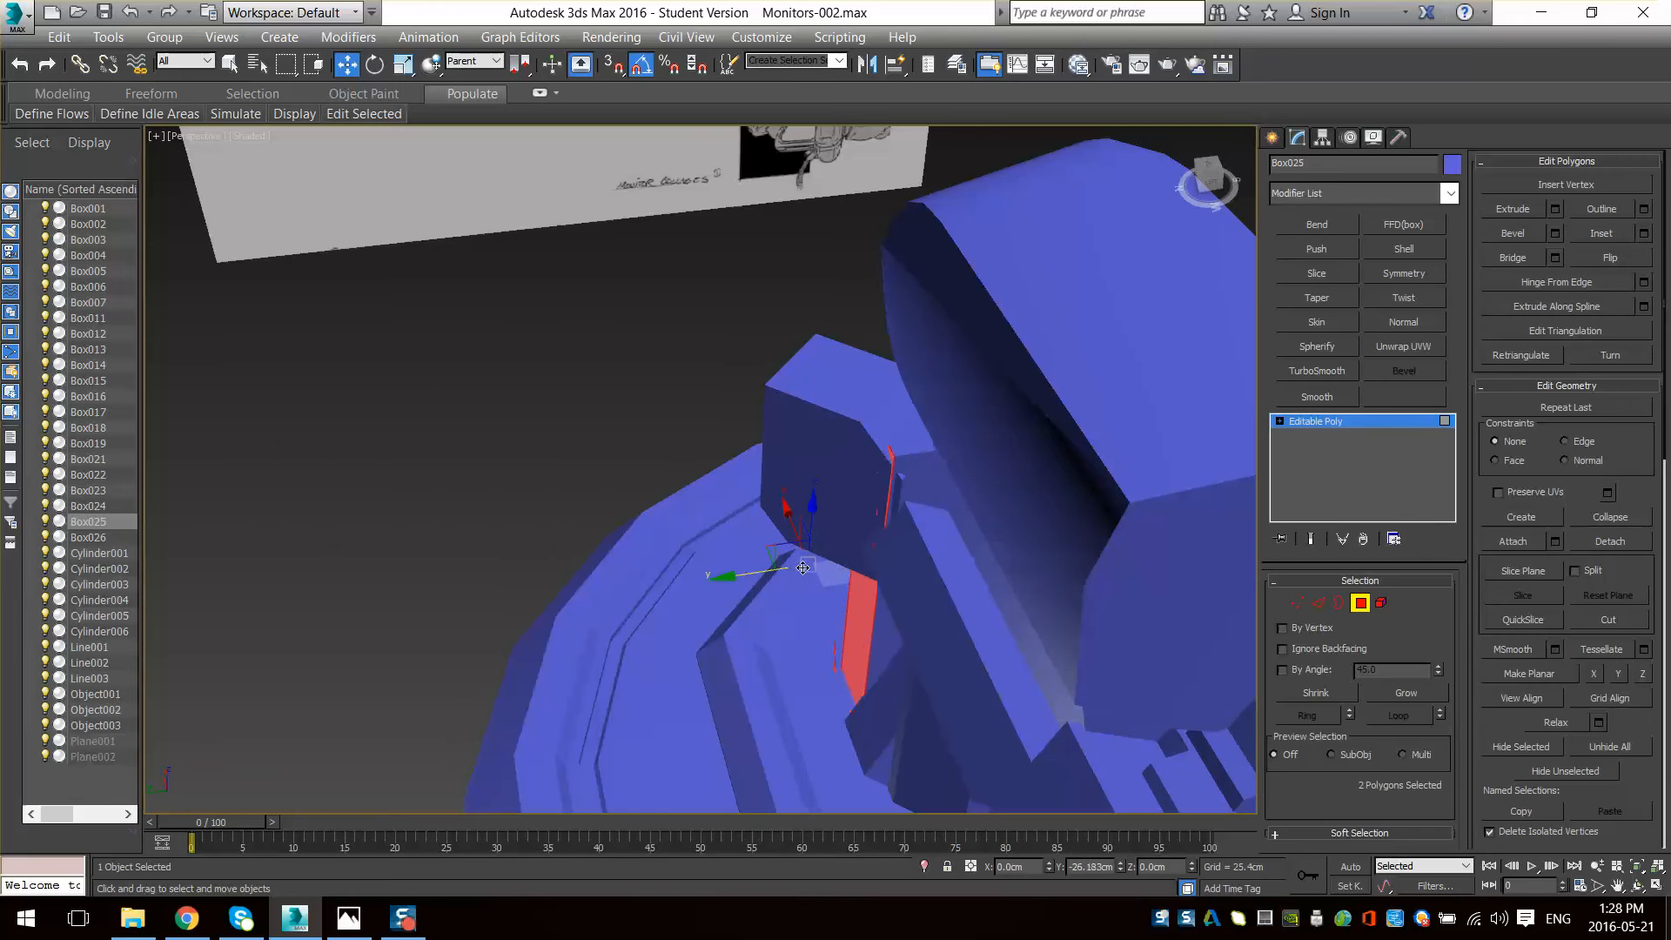
{"action": "mouse_move", "coordinate": [786, 567]}
{"action": "middle_mouse_down", "text": "alt"}
{"action": "mouse_move", "coordinate": [766, 561]}
{"action": "mouse_move", "coordinate": [905, 552]}
{"action": "mouse_move", "coordinate": [947, 508]}
{"action": "middle_mouse_up", "text": "alt"}
{"action": "left_click", "coordinate": [1363, 602]}
- Move the upper box back along Y to follow the tall column's shifted outer face
{"action": "left_click", "coordinate": [908, 537]}
{"action": "scroll", "coordinate": [947, 507], "scroll_direction": "up", "scroll_amount": 3}
{"action": "left_click_drag", "start_coordinate": [877, 466], "coordinate": [811, 474]}
{"action": "middle_click_drag", "start_coordinate": [826, 475], "coordinate": [802, 477], "text": "alt"}
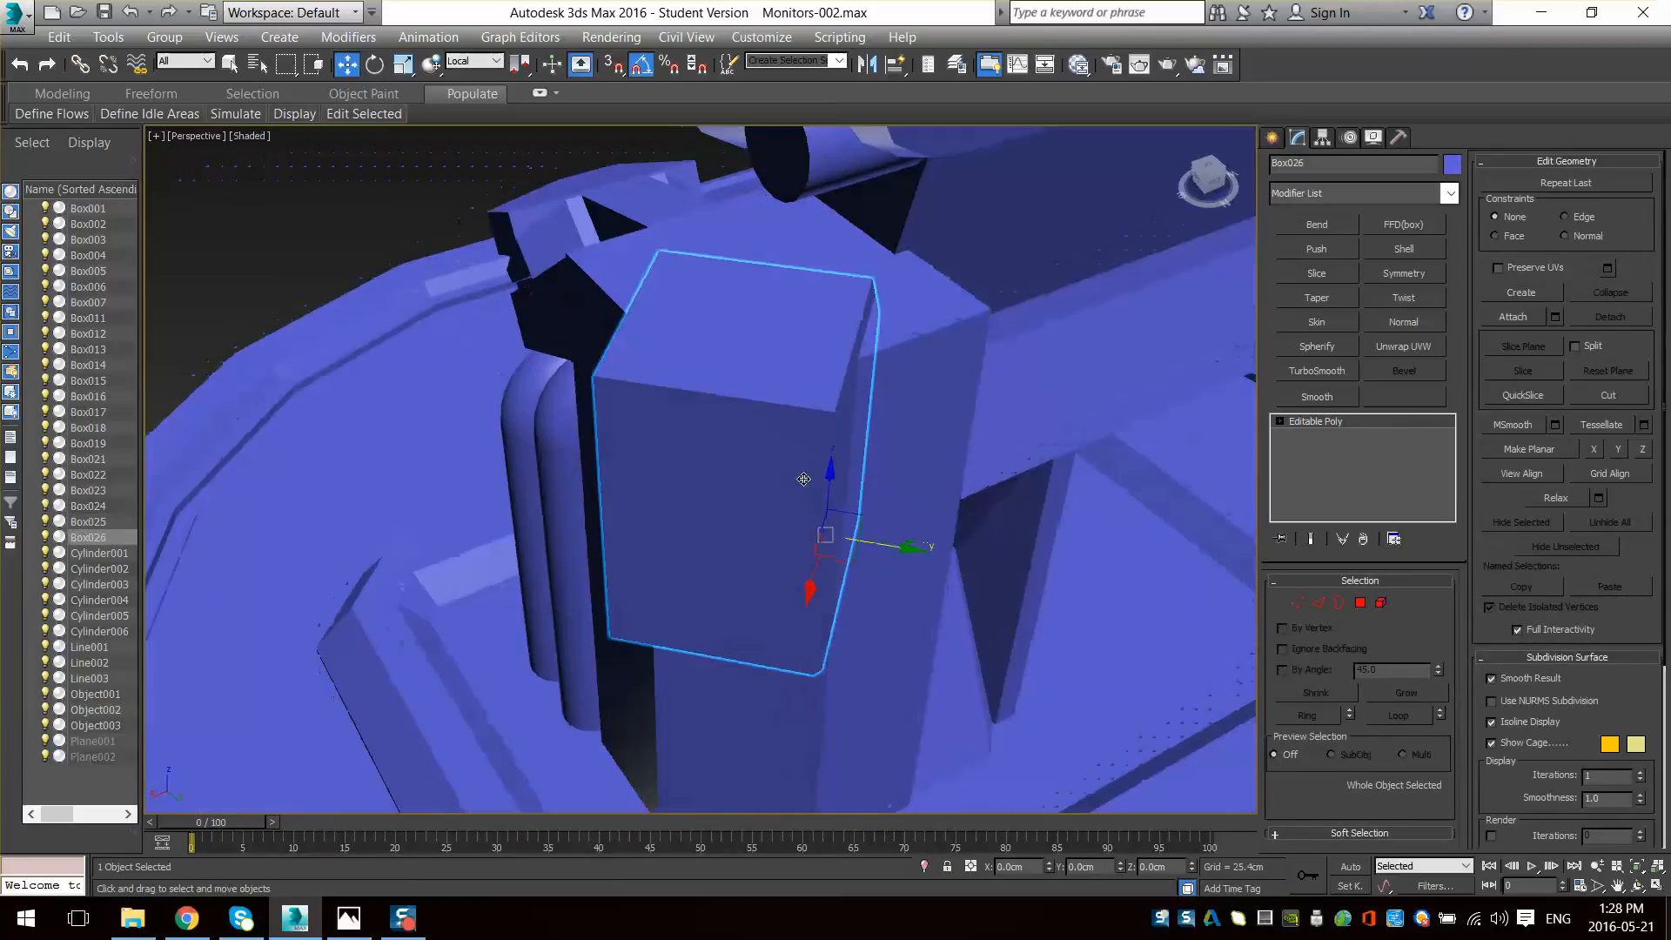
- Widen the tall column's outer face by scaling it to 150% along Y with the Edge constraint
{"action": "left_click", "coordinate": [914, 403]}
{"action": "left_click", "coordinate": [1361, 603]}
{"action": "left_click", "coordinate": [753, 698]}
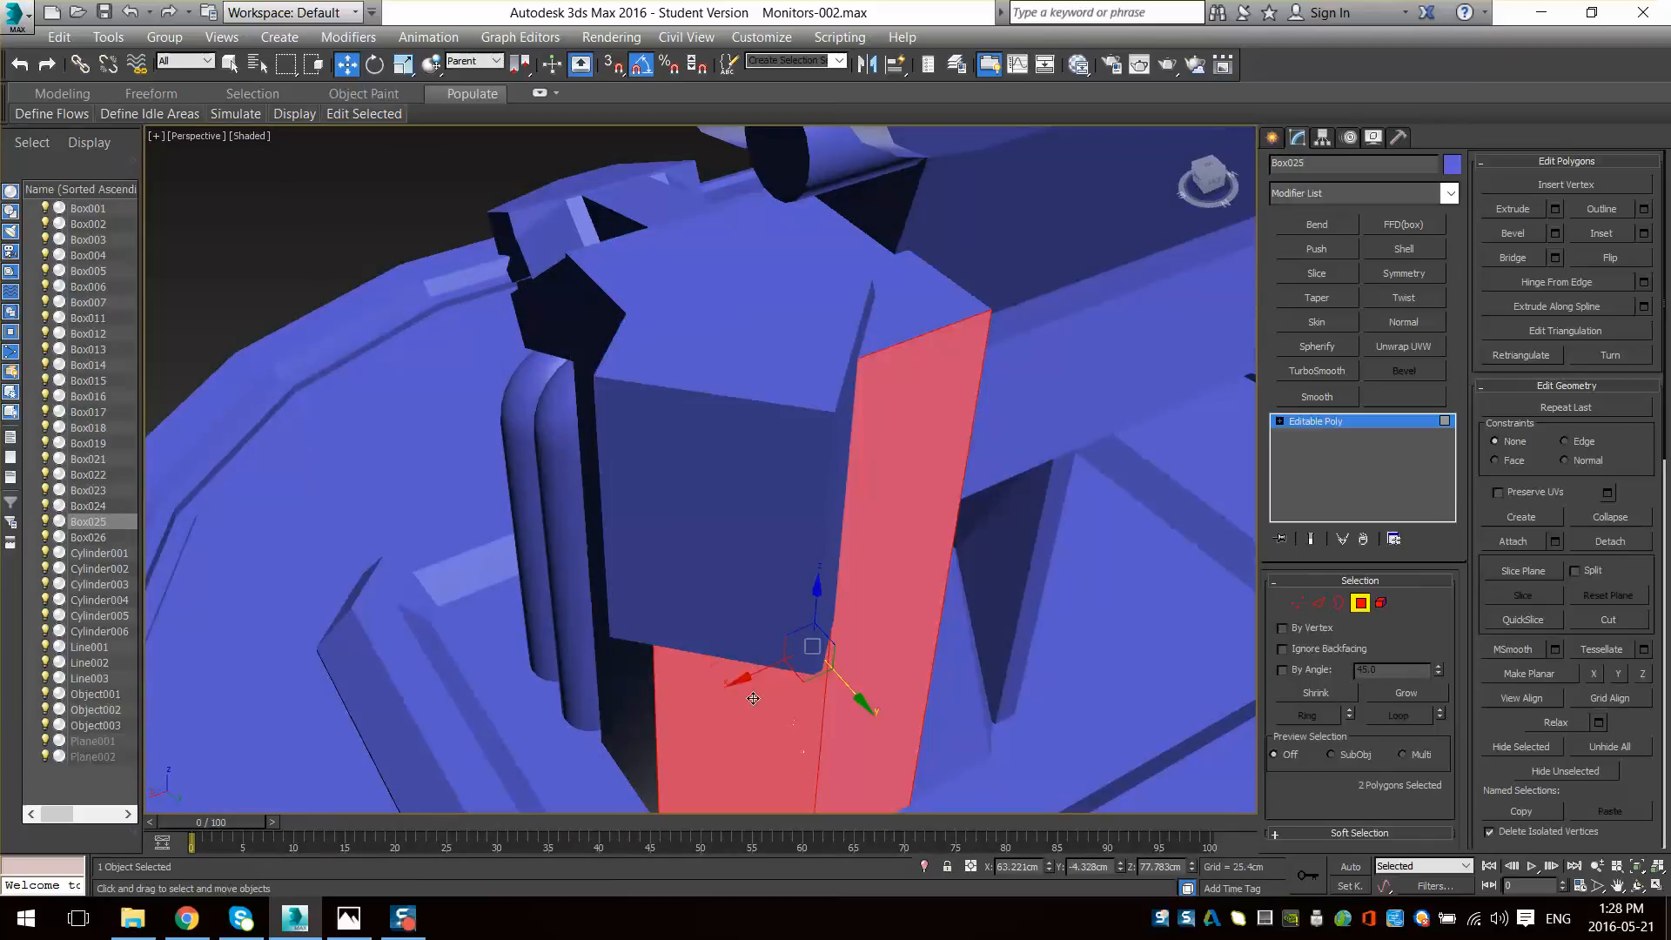
{"action": "key", "text": "r"}
{"action": "left_click_drag", "start_coordinate": [841, 669], "coordinate": [855, 668]}
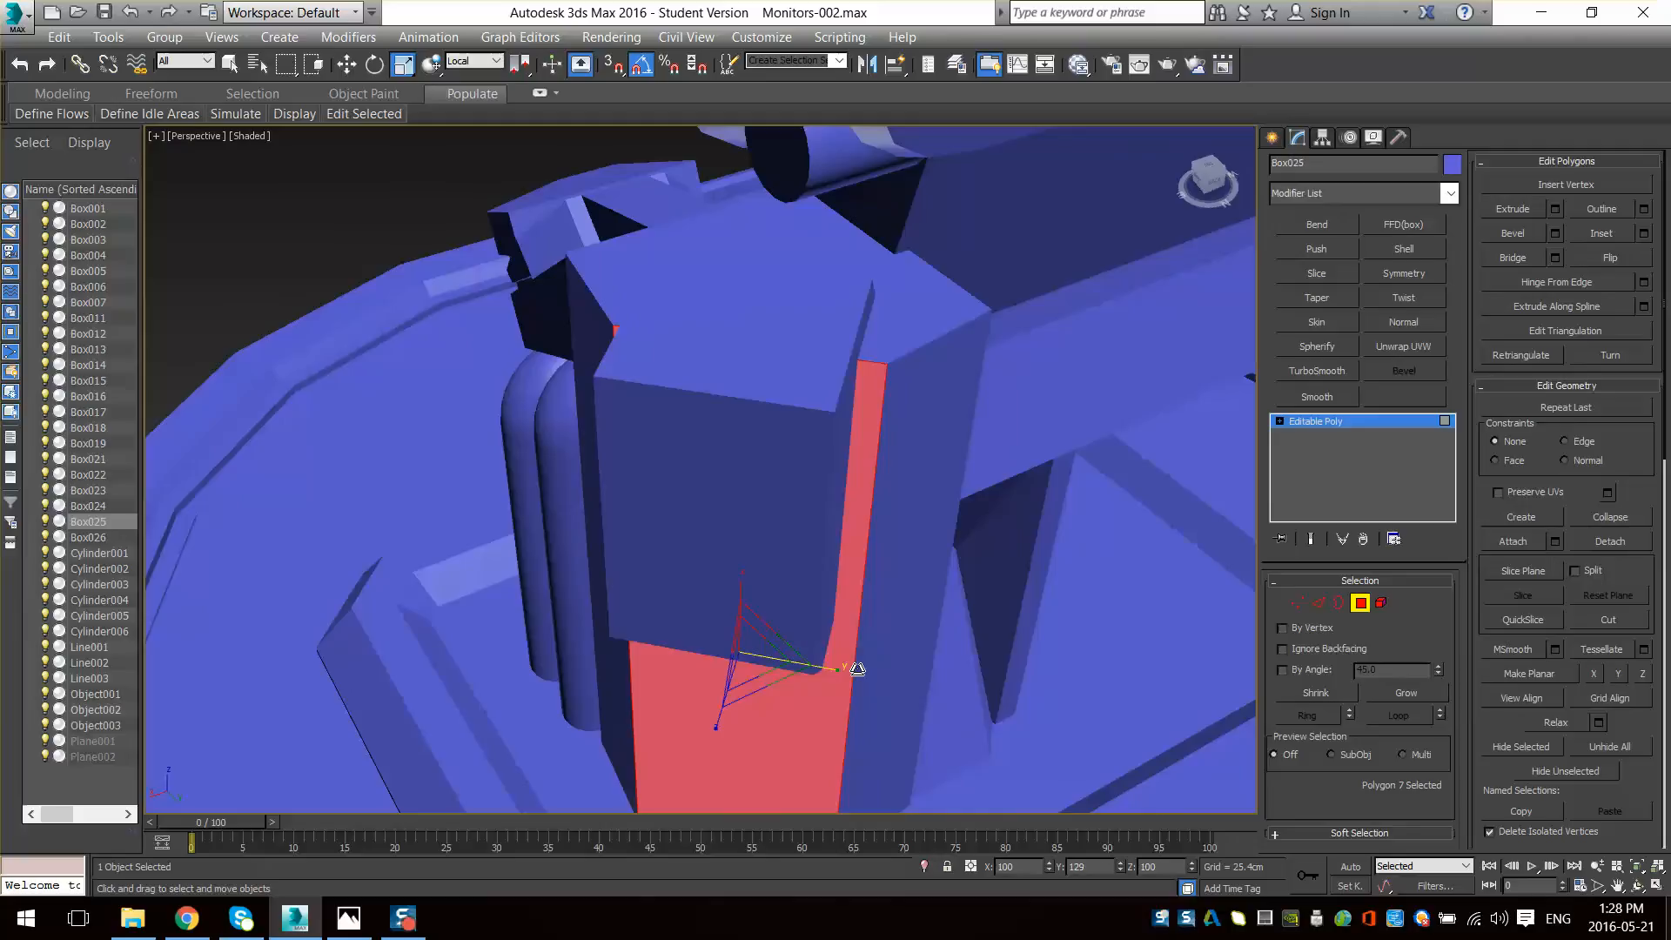
{"action": "key", "text": "ctrl+z"}
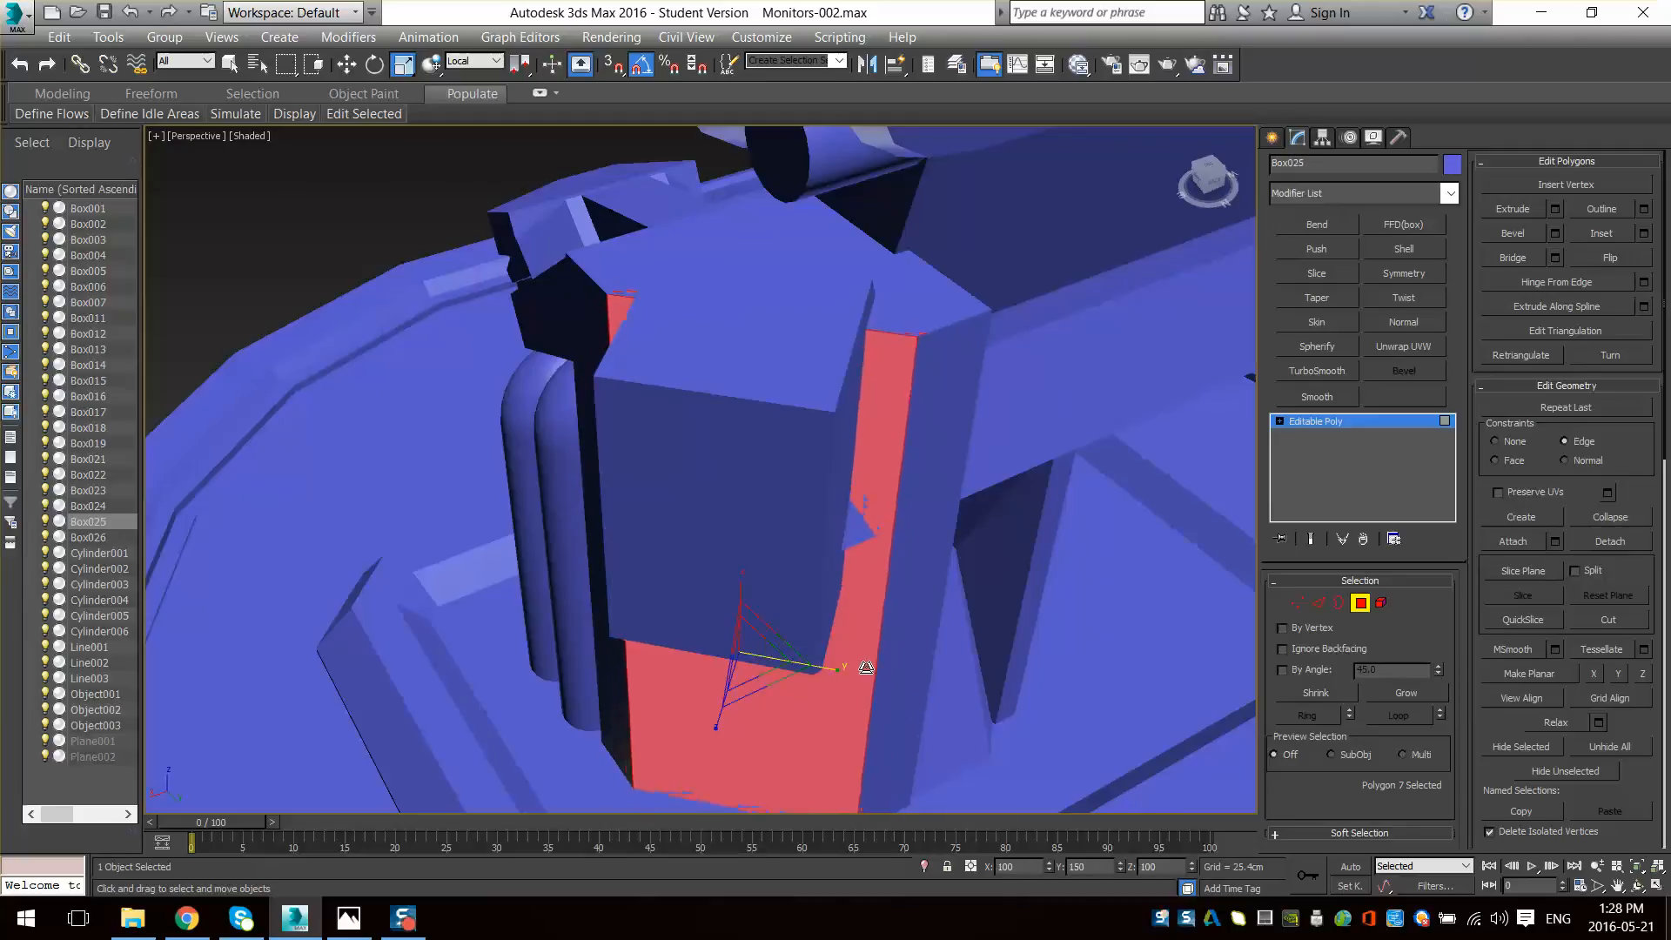
{"action": "middle_click_drag", "start_coordinate": [868, 668], "coordinate": [919, 433], "text": "alt"}
{"action": "left_click", "coordinate": [1361, 602]}
- Reposition the upper box against the tall column's widened outer face
{"action": "left_click", "coordinate": [764, 385]}
{"action": "key", "text": "w"}
{"action": "left_click_drag", "start_coordinate": [895, 399], "coordinate": [871, 398]}
{"action": "key", "text": "r"}
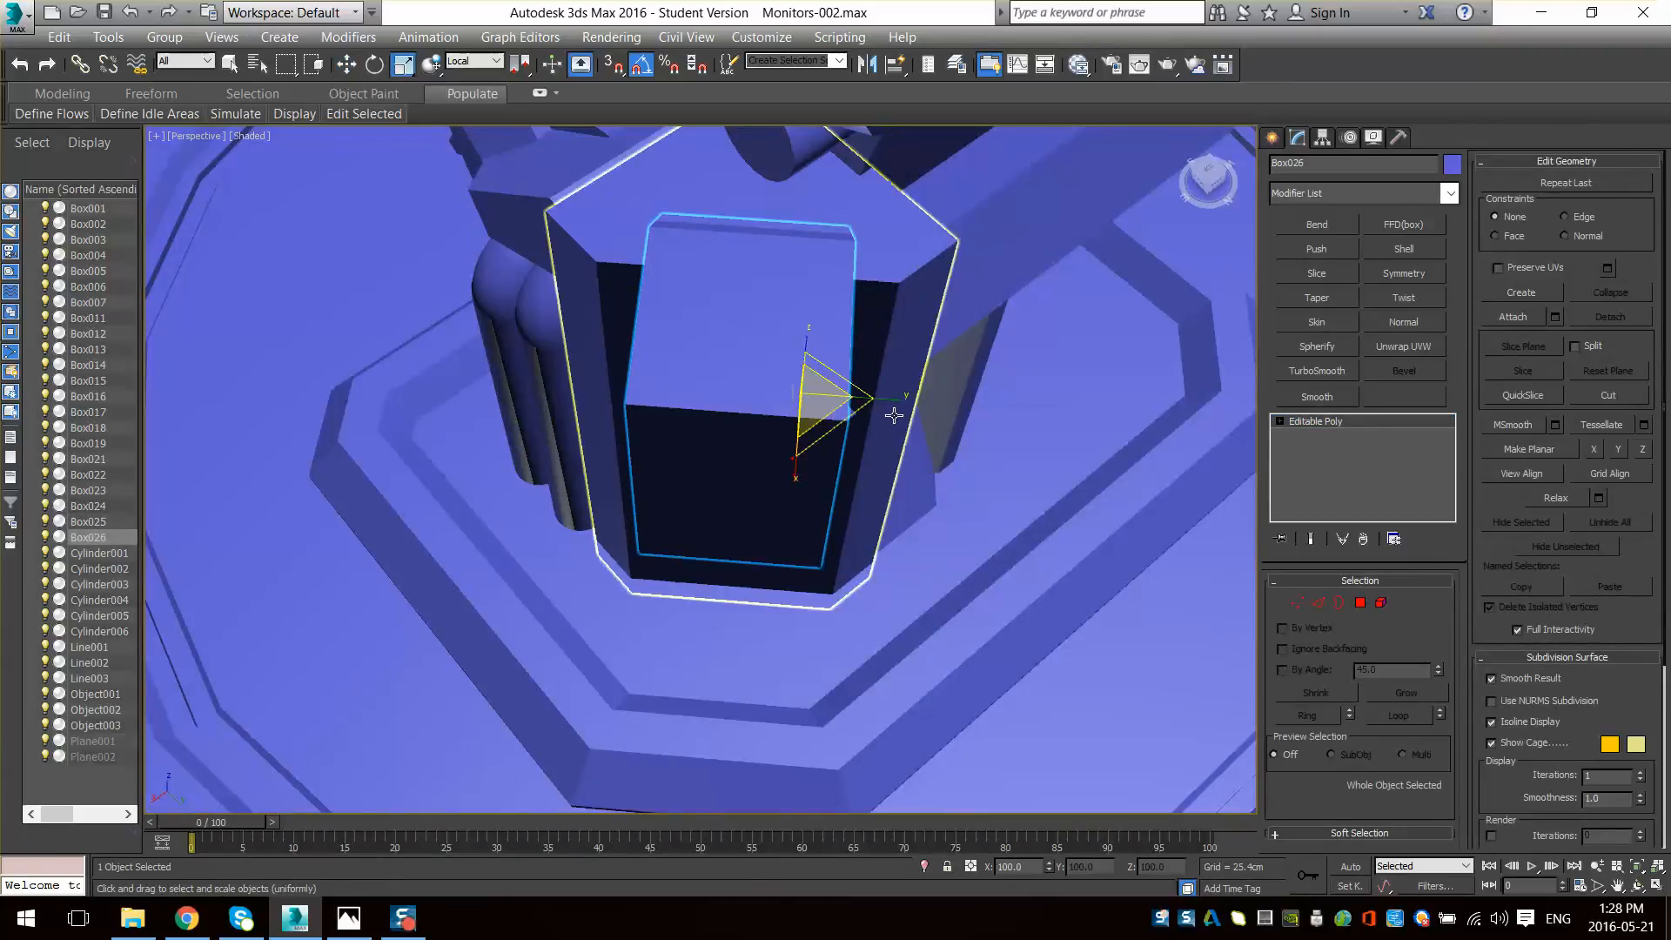
{"action": "middle_click_drag", "start_coordinate": [749, 350], "coordinate": [844, 545], "text": "alt"}
{"action": "key", "text": "w"}
{"action": "left_click_drag", "start_coordinate": [890, 506], "coordinate": [918, 514]}
{"action": "middle_click_drag", "start_coordinate": [918, 514], "coordinate": [853, 506], "text": "alt"}
{"action": "left_click_drag", "start_coordinate": [837, 564], "coordinate": [850, 564]}
{"action": "middle_click_drag", "start_coordinate": [851, 563], "coordinate": [931, 601], "text": "alt"}
- Widen the upper box by moving its side face nearest the pipes about 11 cm in negative Y
{"action": "left_click", "coordinate": [1360, 603]}
{"action": "left_click", "coordinate": [765, 398]}
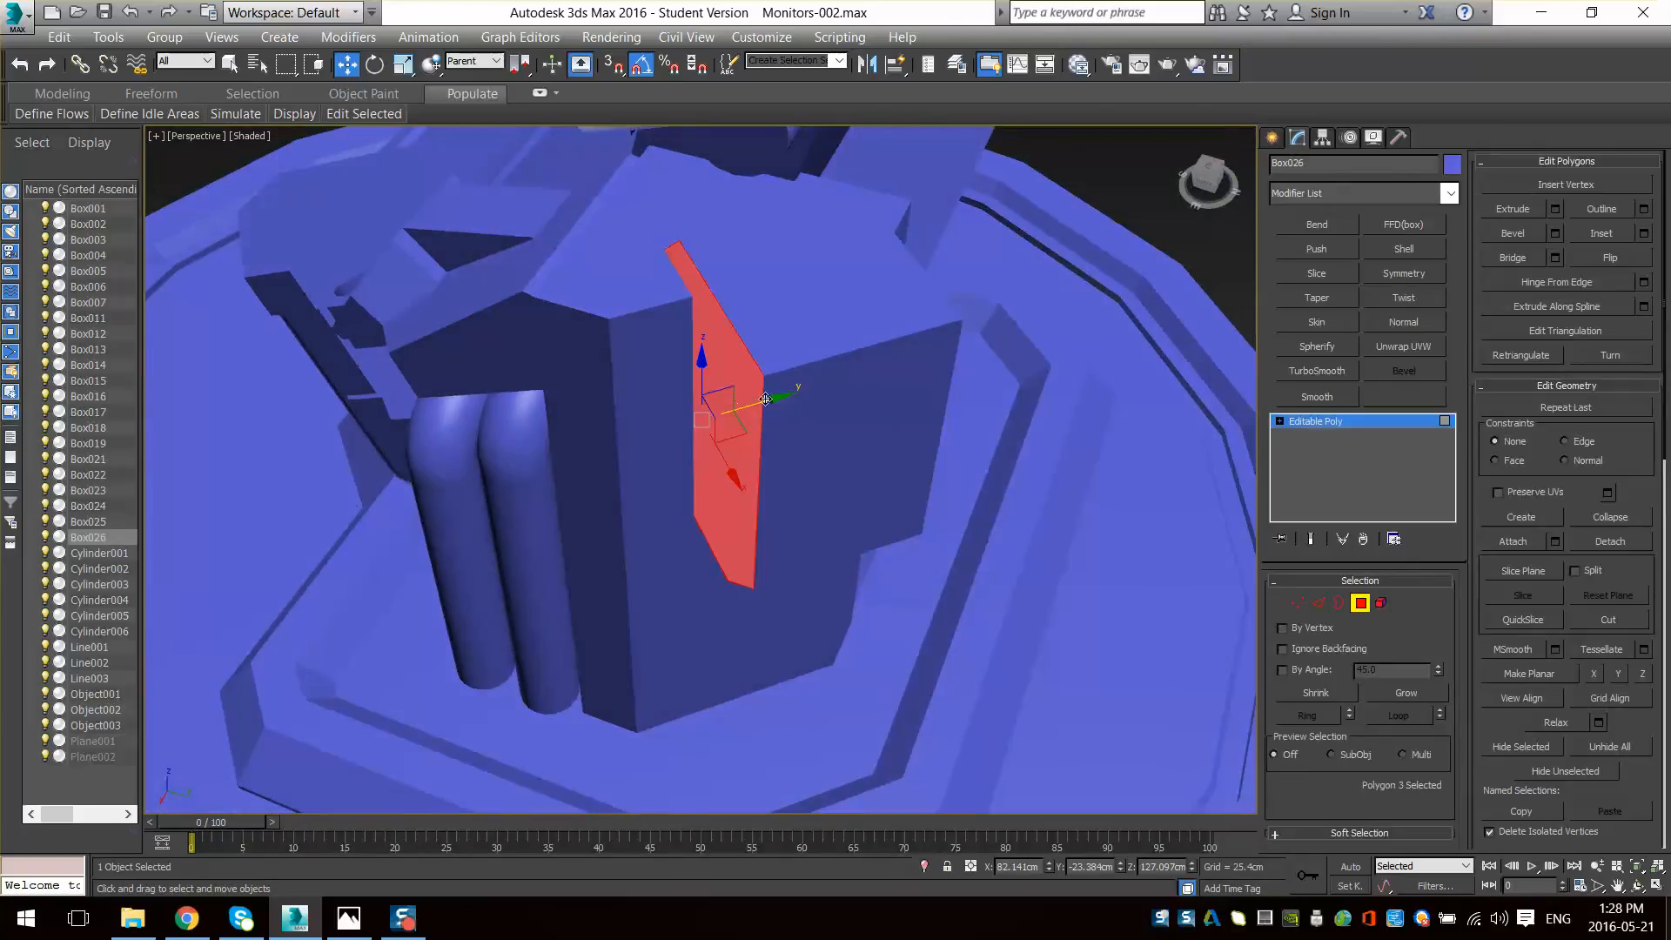
{"action": "left_click_drag", "start_coordinate": [740, 401], "coordinate": [702, 409]}
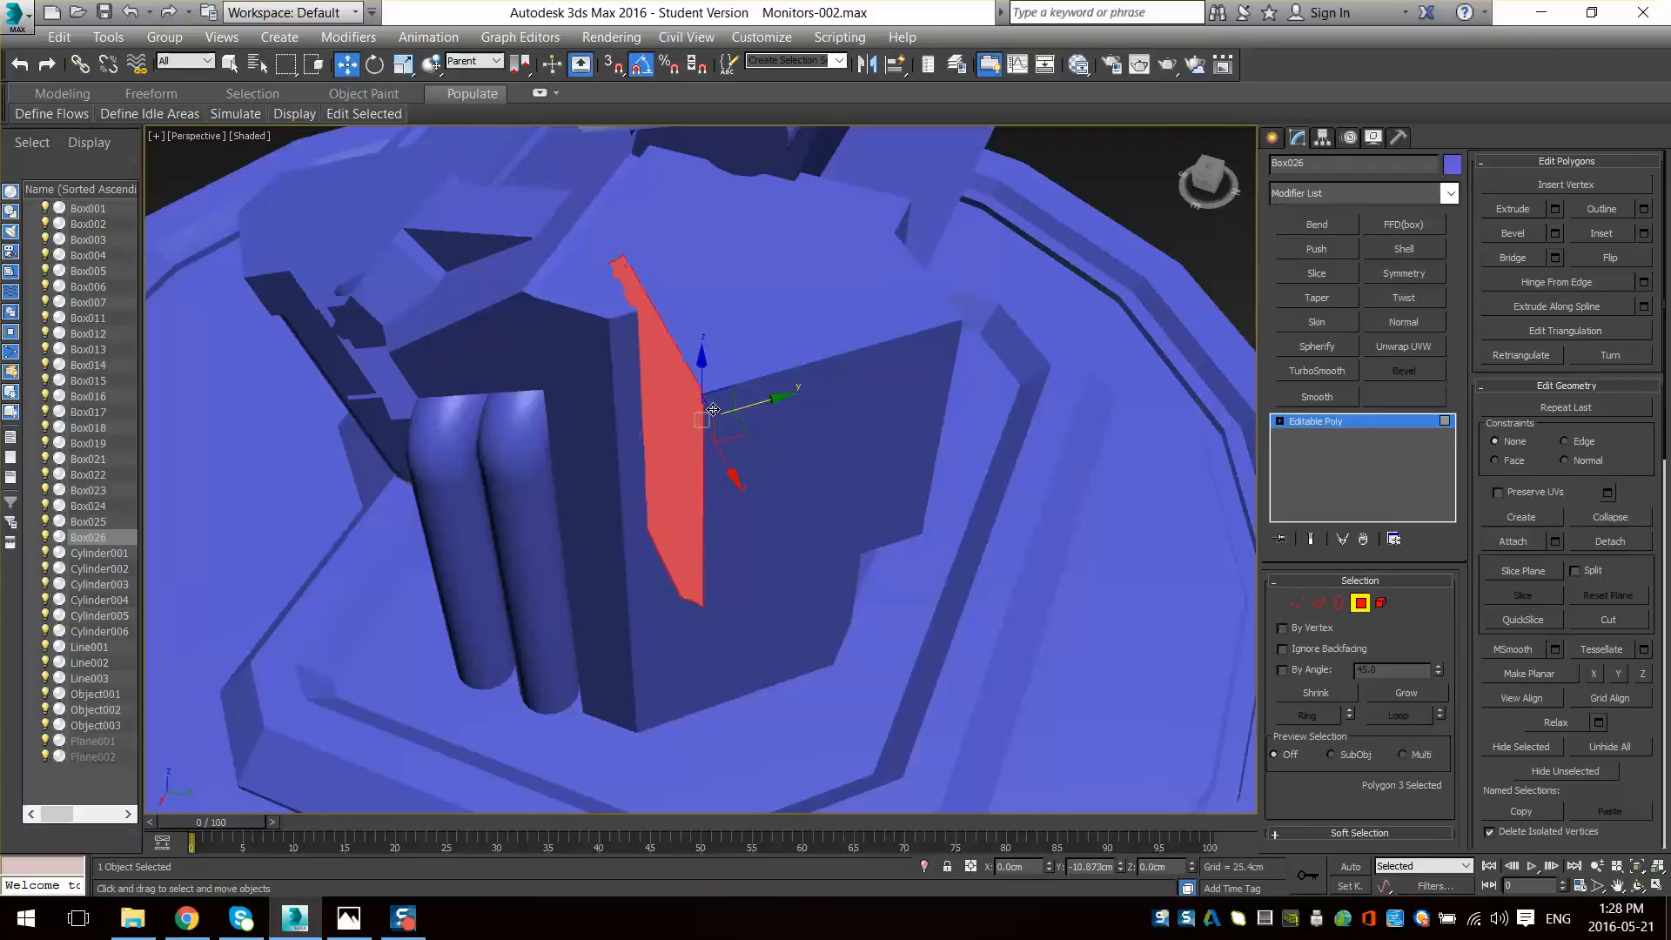
- Extend the upper box downward by lowering its bottom face and lower chamfered face
{"action": "middle_click_drag", "start_coordinate": [713, 409], "coordinate": [784, 495], "text": "alt"}
{"action": "left_click", "coordinate": [824, 455]}
{"action": "scroll", "coordinate": [816, 482], "scroll_direction": "down", "scroll_amount": 5}
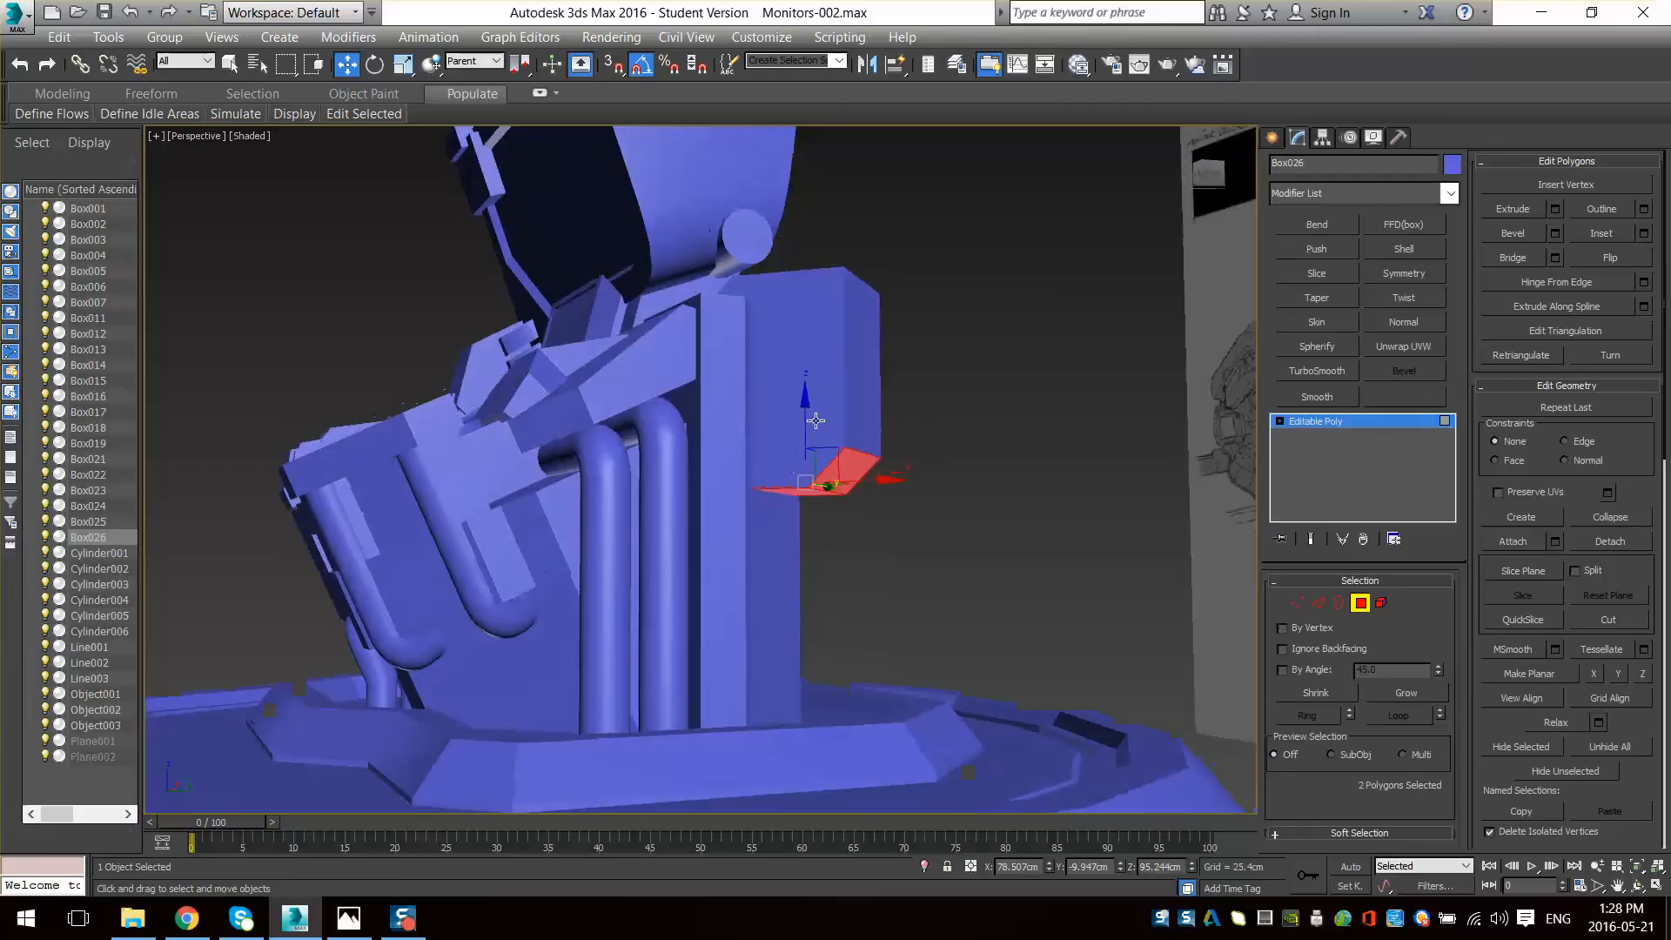
{"action": "left_click_drag", "start_coordinate": [808, 426], "coordinate": [806, 531]}
- Try to raise the upper box's top face and inner chamfered face, and undo the move
{"action": "scroll", "coordinate": [792, 532], "scroll_direction": "up", "scroll_amount": 2}
{"action": "mouse_move", "coordinate": [772, 426]}
{"action": "middle_mouse_down", "text": "alt"}
{"action": "mouse_move", "coordinate": [791, 532]}
{"action": "mouse_move", "coordinate": [799, 480]}
{"action": "middle_mouse_up", "text": "alt"}
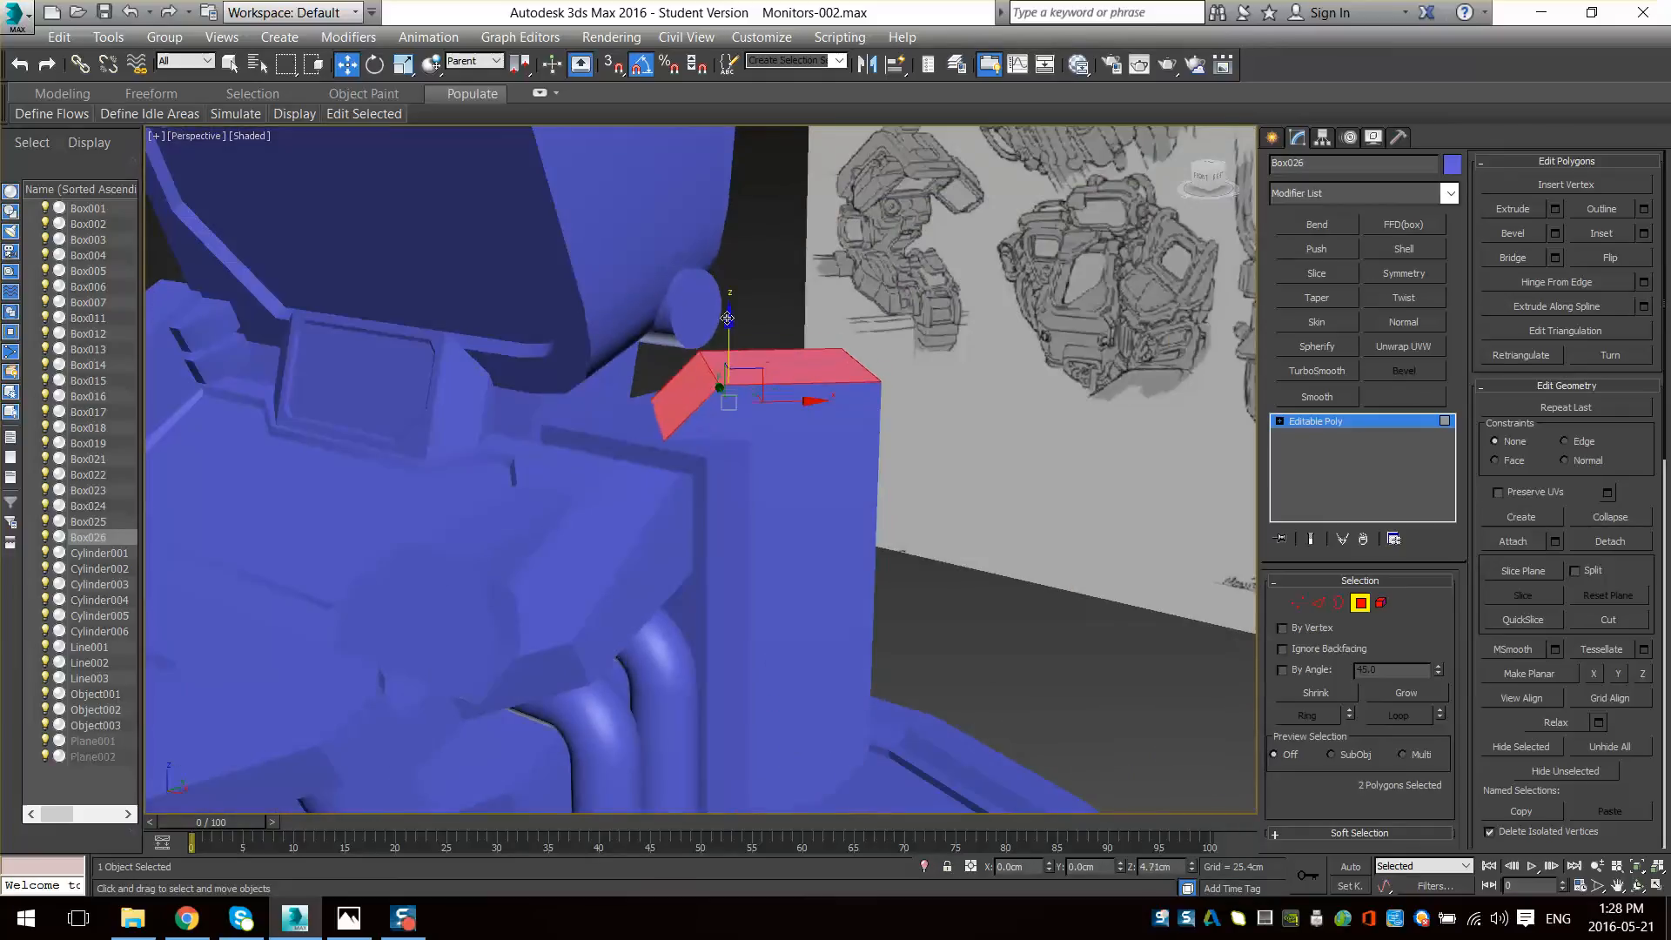
{"action": "left_click_drag", "start_coordinate": [726, 318], "coordinate": [721, 274]}
{"action": "middle_click_drag", "start_coordinate": [717, 285], "coordinate": [745, 320], "text": "alt"}
{"action": "key", "text": "ctrl+z"}
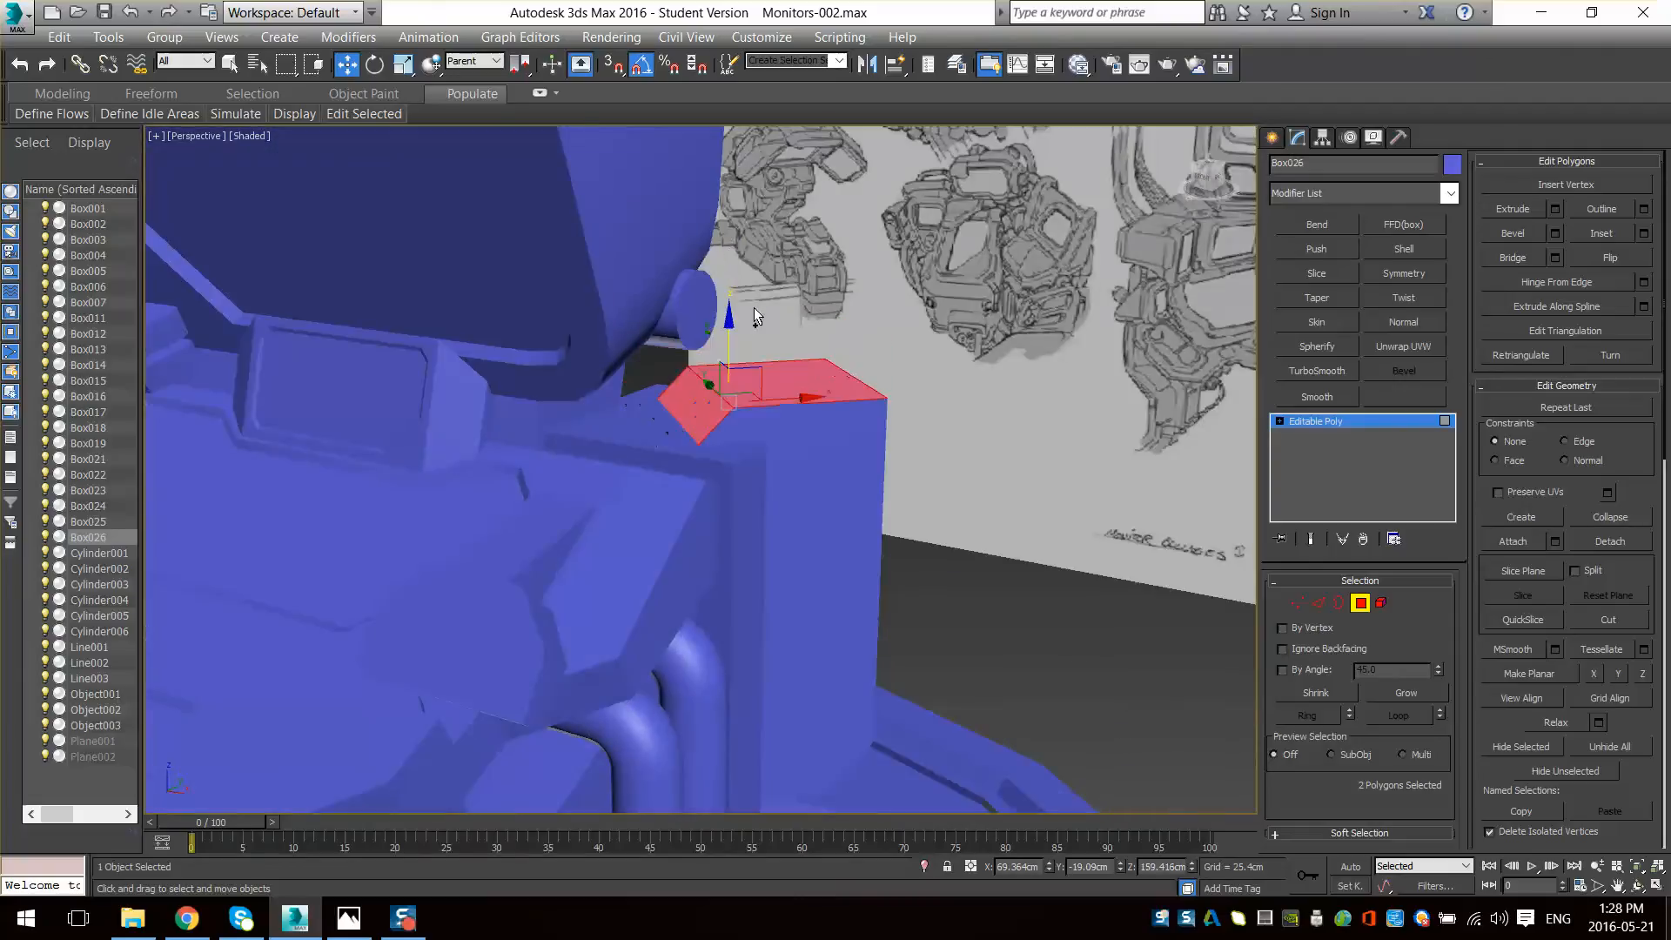
{"action": "mouse_move", "coordinate": [728, 379]}
{"action": "middle_mouse_down", "text": "alt"}
{"action": "mouse_move", "coordinate": [1009, 523]}
{"action": "mouse_move", "coordinate": [957, 635]}
{"action": "middle_mouse_up", "text": "alt"}
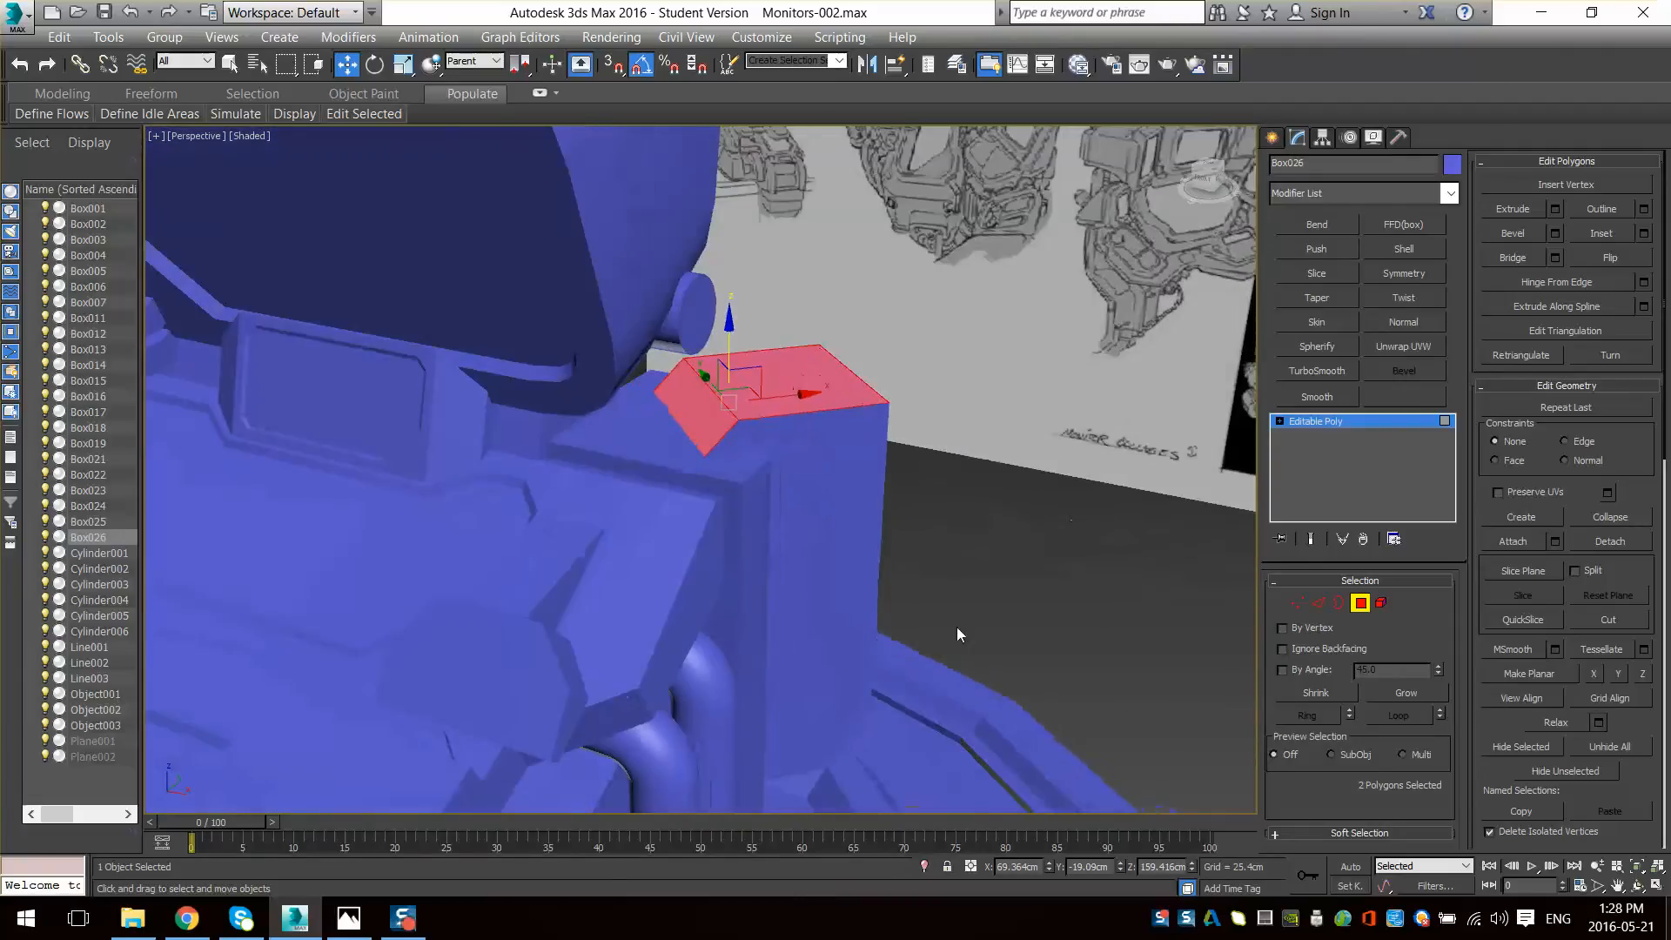
- Chamfer the inner vertical edge of the tall column beside the console panel
{"action": "left_click", "coordinate": [1345, 603]}
{"action": "left_click", "coordinate": [646, 449]}
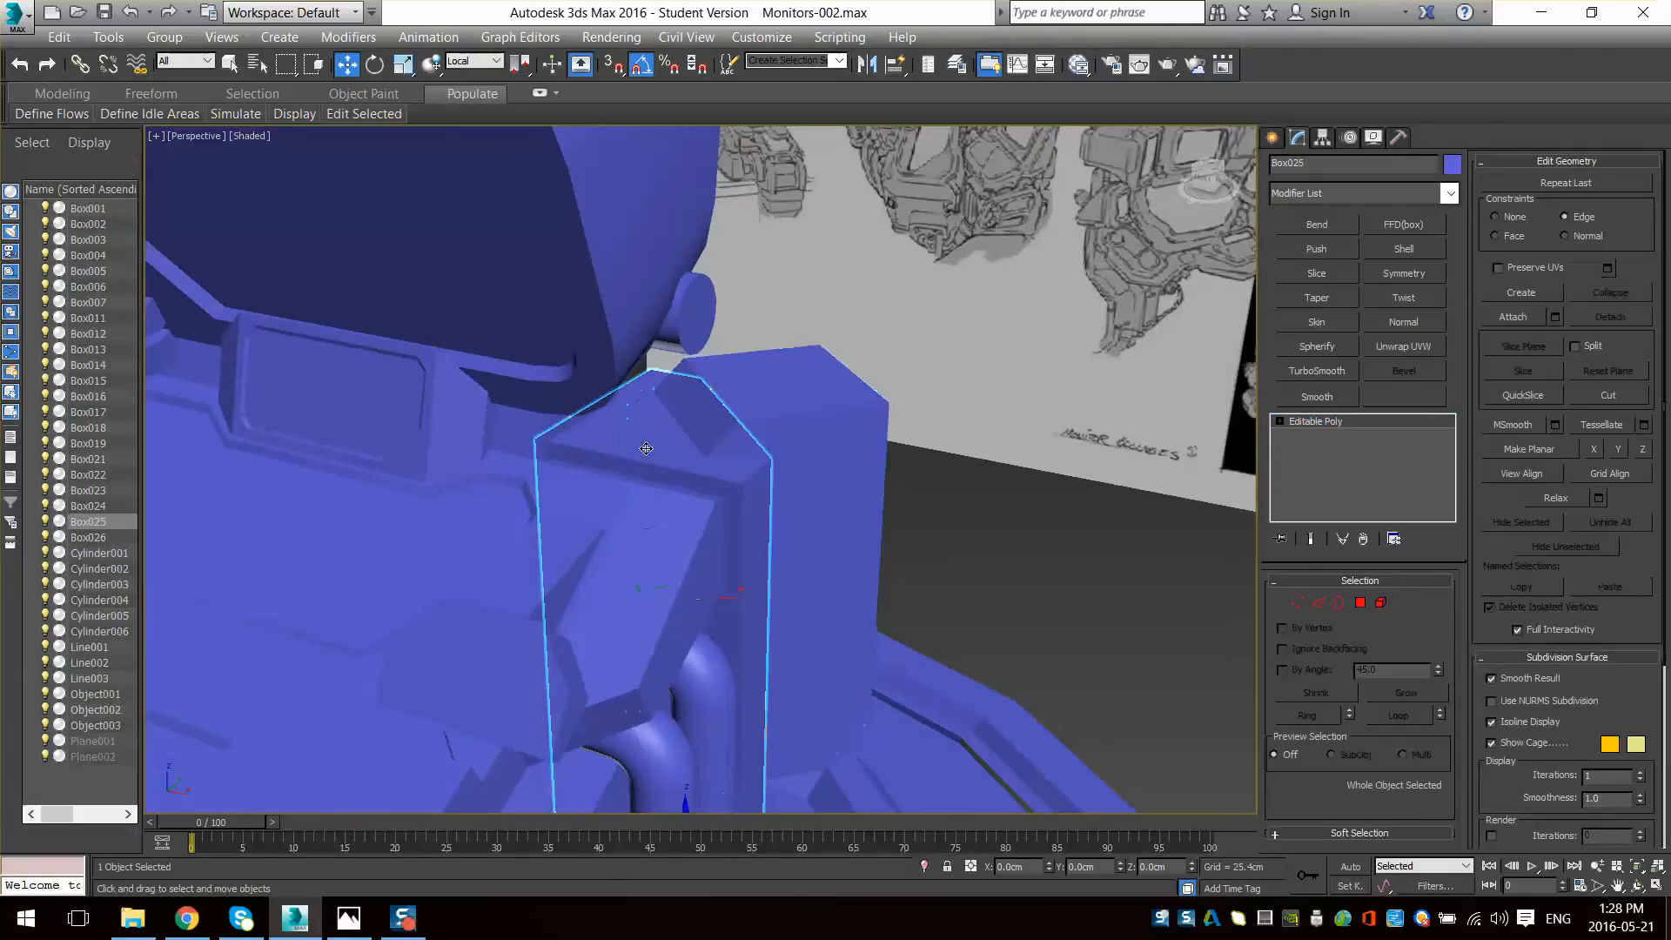
{"action": "left_click", "coordinate": [1318, 603]}
{"action": "key", "text": "F3"}
{"action": "key", "text": "F3"}
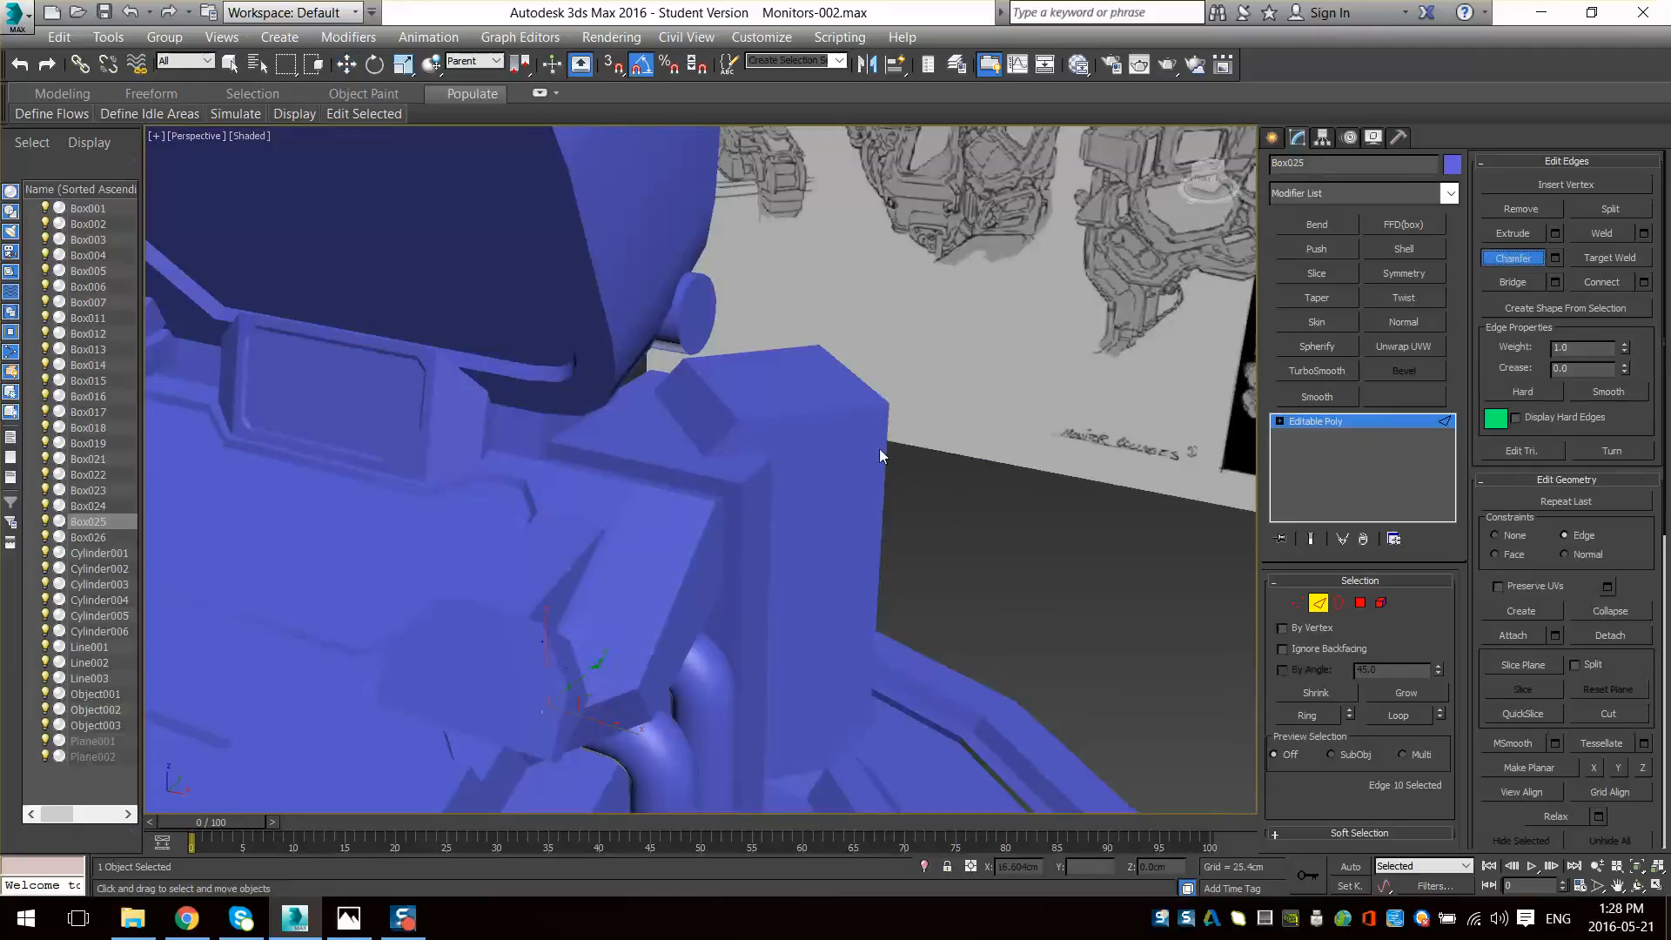
{"action": "key", "text": "z"}
{"action": "scroll", "coordinate": [662, 372], "scroll_direction": "down", "scroll_amount": 5}
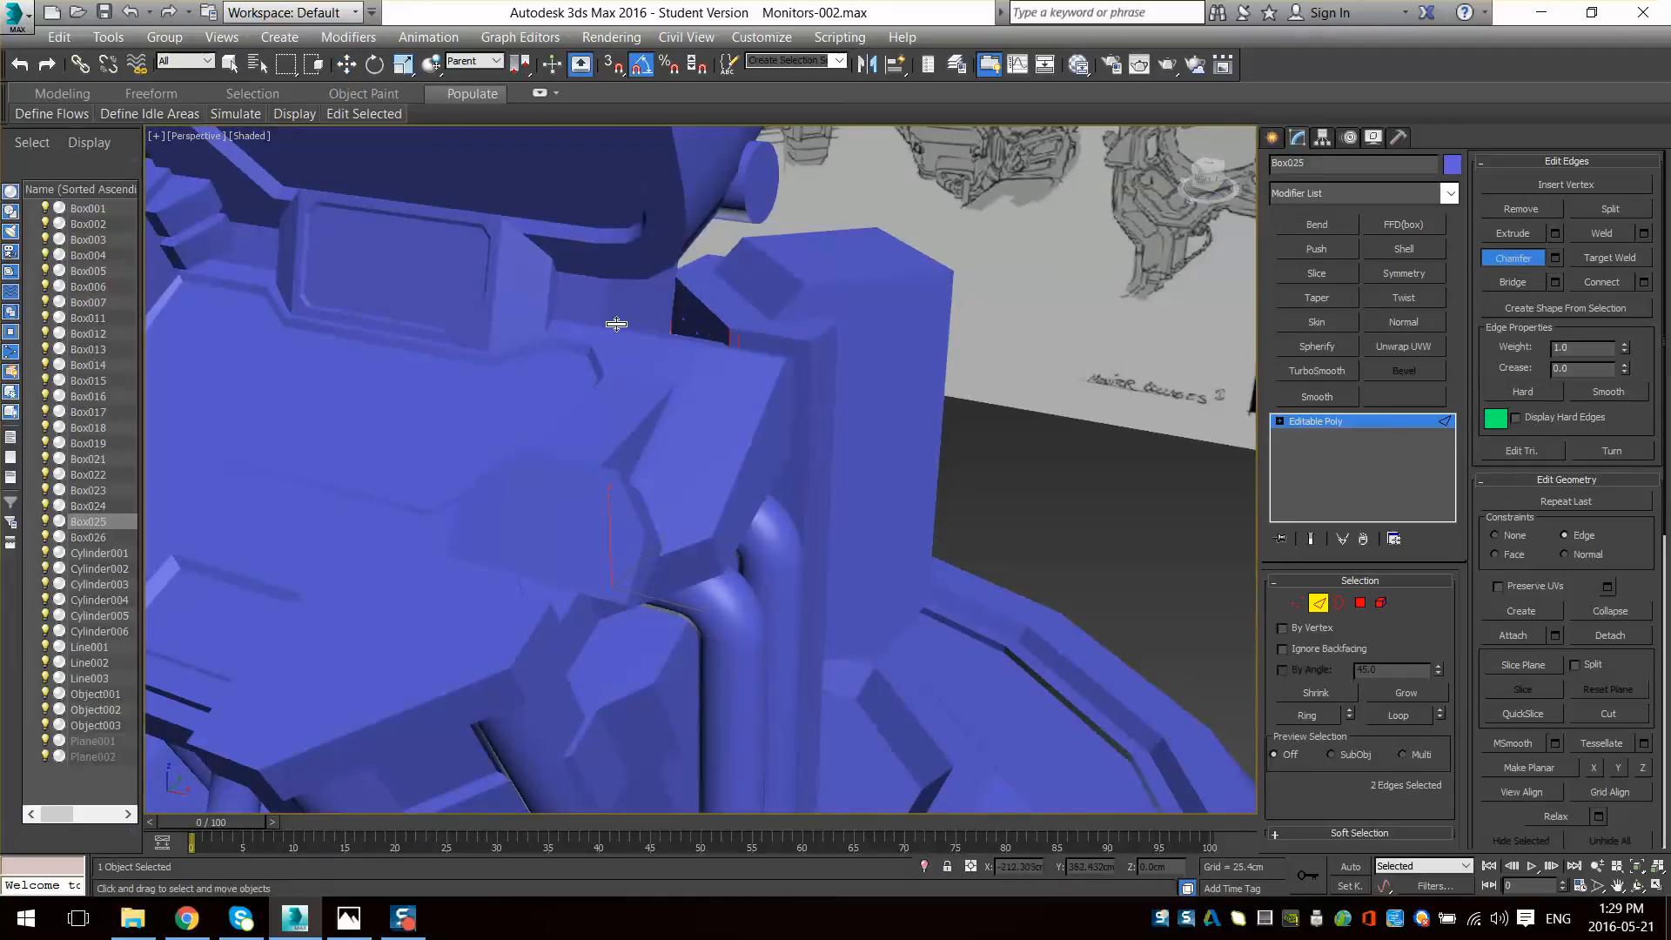
{"action": "middle_click_drag", "start_coordinate": [601, 365], "coordinate": [863, 462], "text": "alt"}
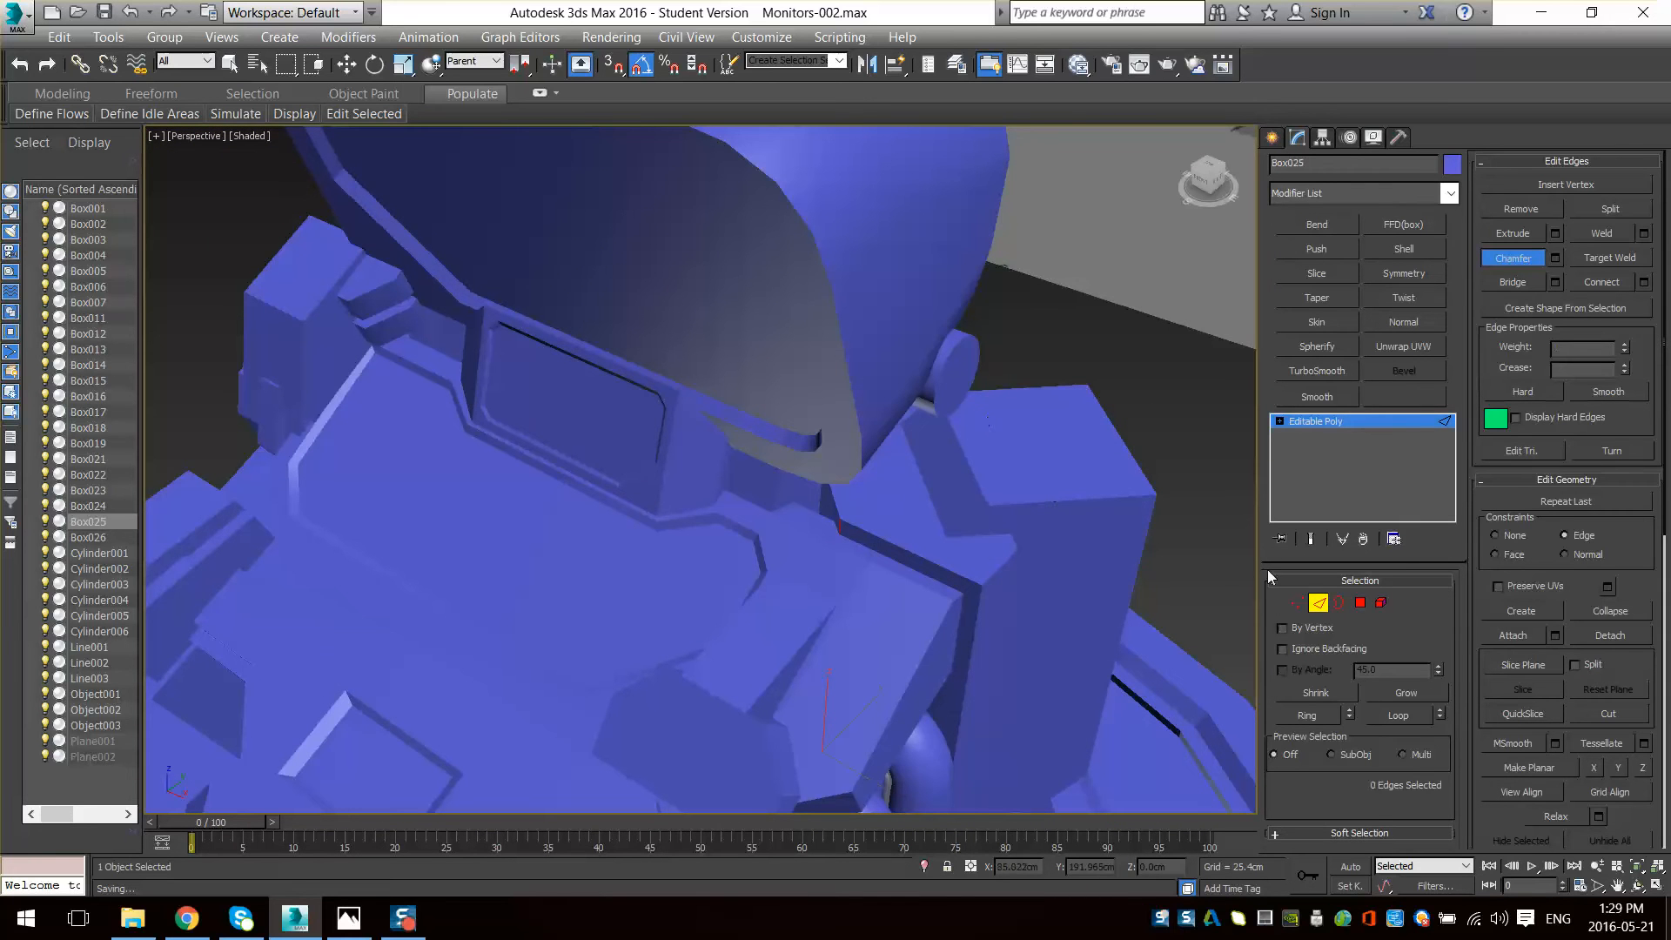
{"action": "left_click", "coordinate": [1319, 603]}
- Duplicate the upper box beside the tall column upward and scale the copy to about 41% along its local Y axis
{"action": "left_click", "coordinate": [1041, 462]}
{"action": "middle_click_drag", "start_coordinate": [1041, 462], "coordinate": [1051, 514], "text": "alt"}
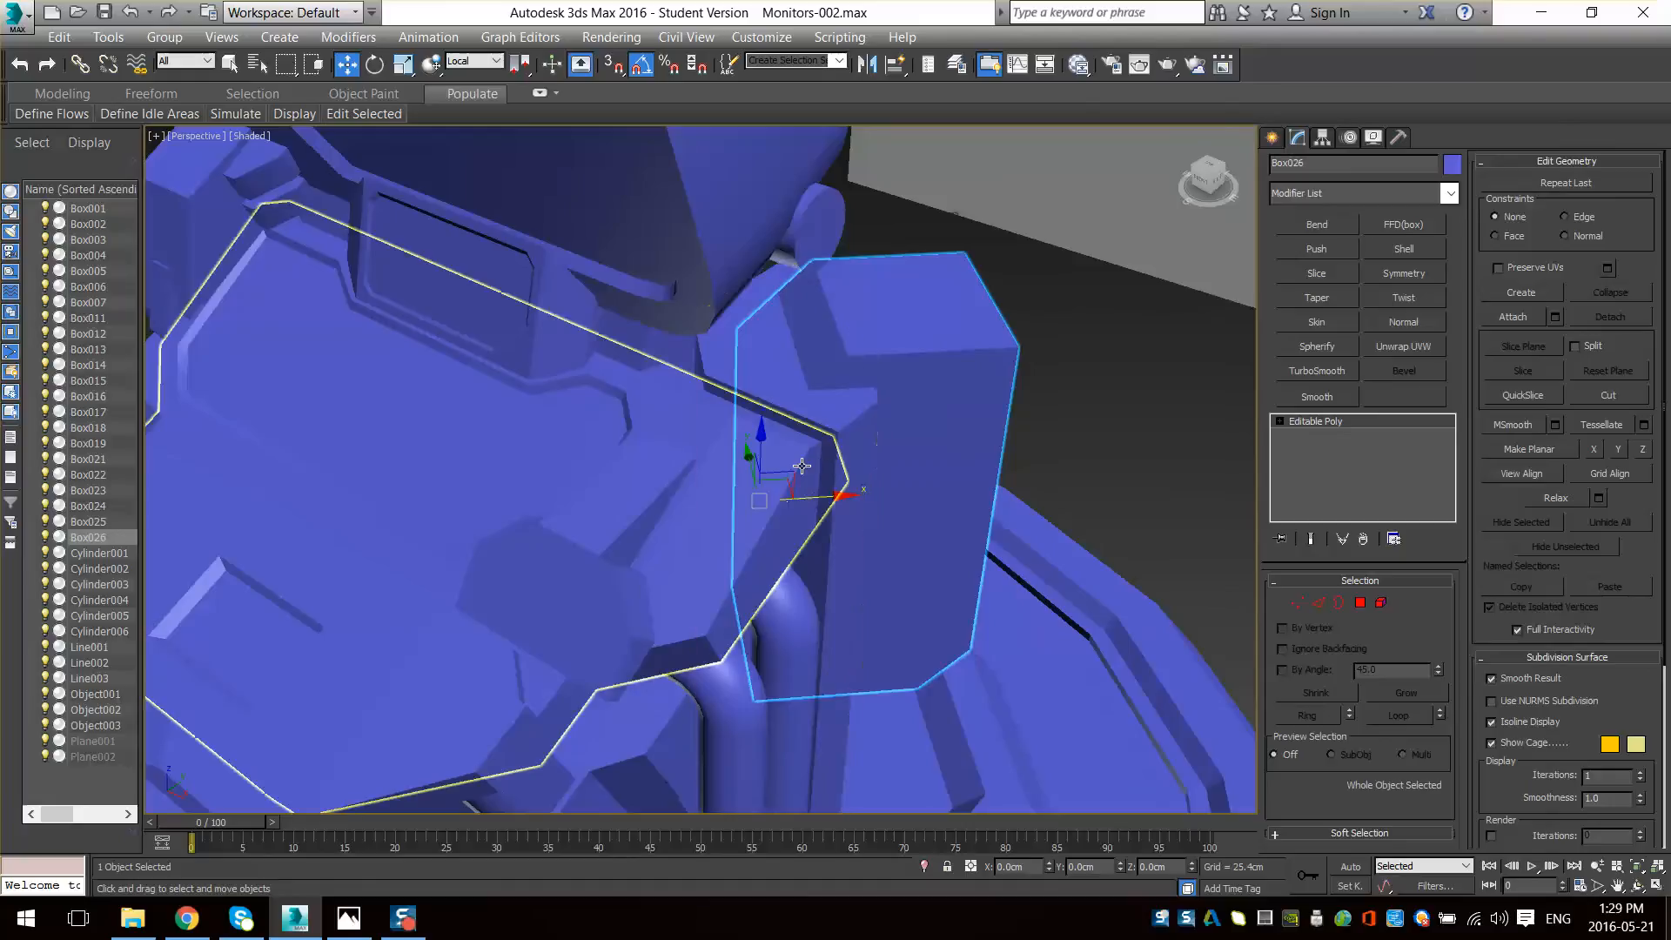
{"action": "left_click_drag", "start_coordinate": [761, 452], "coordinate": [761, 398]}
{"action": "key", "text": "r"}
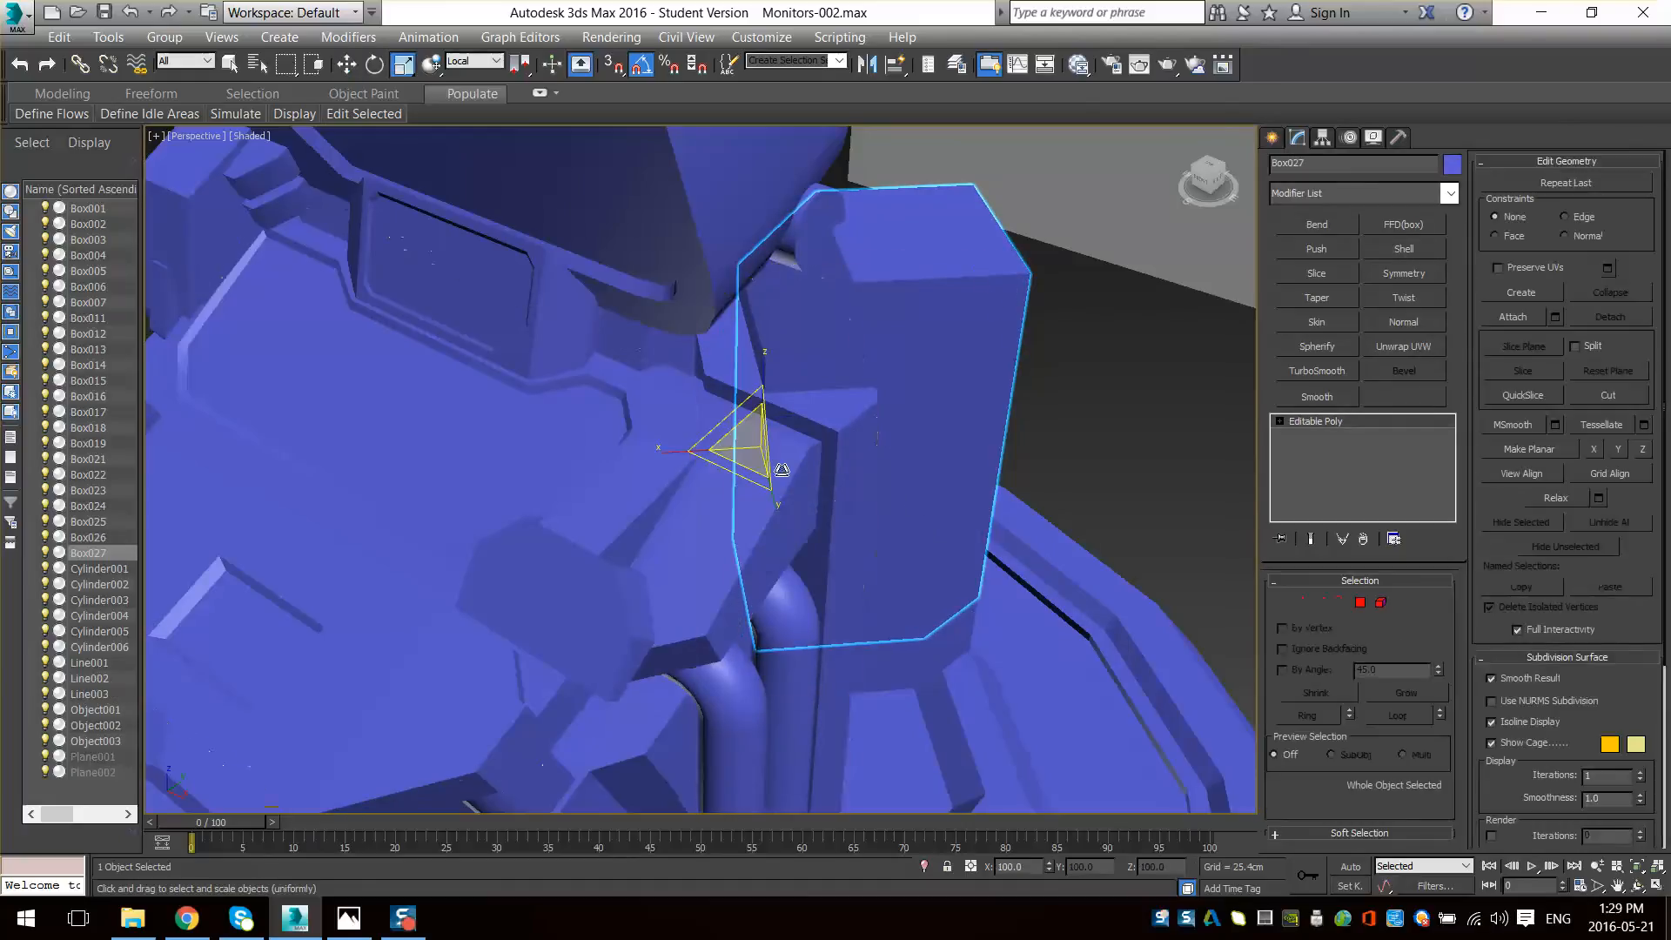
{"action": "middle_click_drag", "start_coordinate": [886, 446], "coordinate": [822, 461], "text": "alt"}
{"action": "left_click_drag", "start_coordinate": [771, 462], "coordinate": [796, 431]}
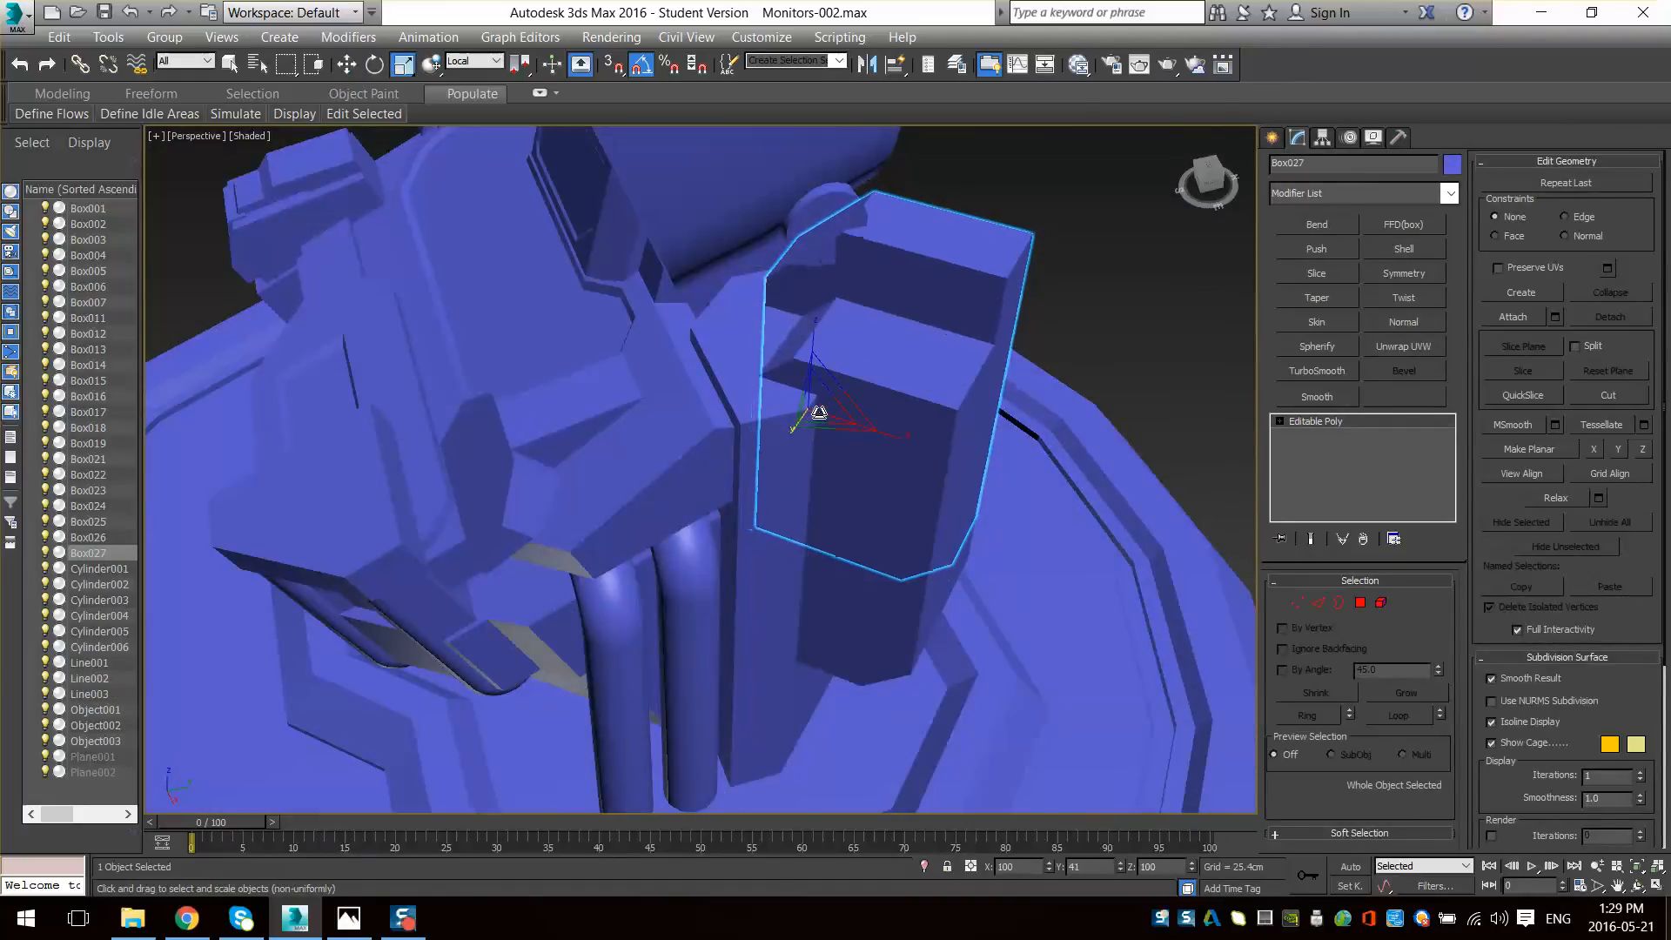
- Lower the thinned box copy slightly along its local Z axis against the upper box
{"action": "middle_click_drag", "start_coordinate": [818, 412], "coordinate": [801, 385], "text": "alt"}
{"action": "middle_click_drag", "start_coordinate": [912, 395], "coordinate": [979, 418], "text": "alt"}
{"action": "middle_click_drag", "start_coordinate": [824, 387], "coordinate": [836, 363], "text": "alt"}
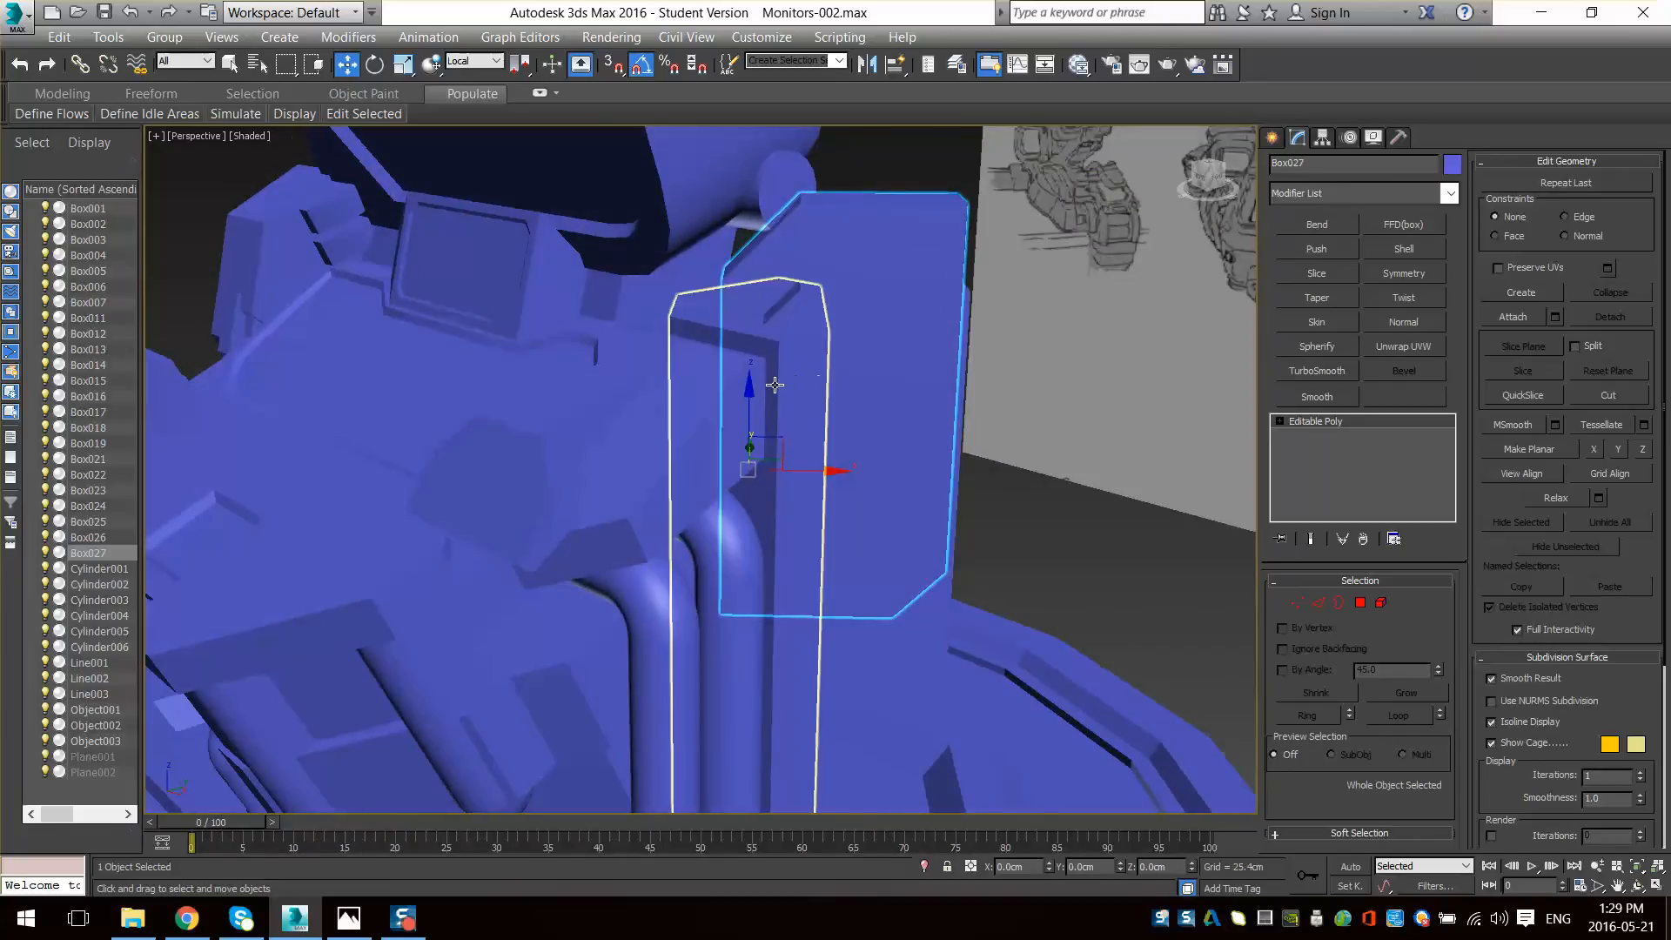
{"action": "left_click_drag", "start_coordinate": [751, 417], "coordinate": [750, 447]}
- Move the thin box's outer vertices about 6.6 cm outward in X and raise its bottom vertices about 52 cm
{"action": "middle_click_drag", "start_coordinate": [749, 454], "coordinate": [965, 470], "text": "alt"}
{"action": "key", "text": "1"}
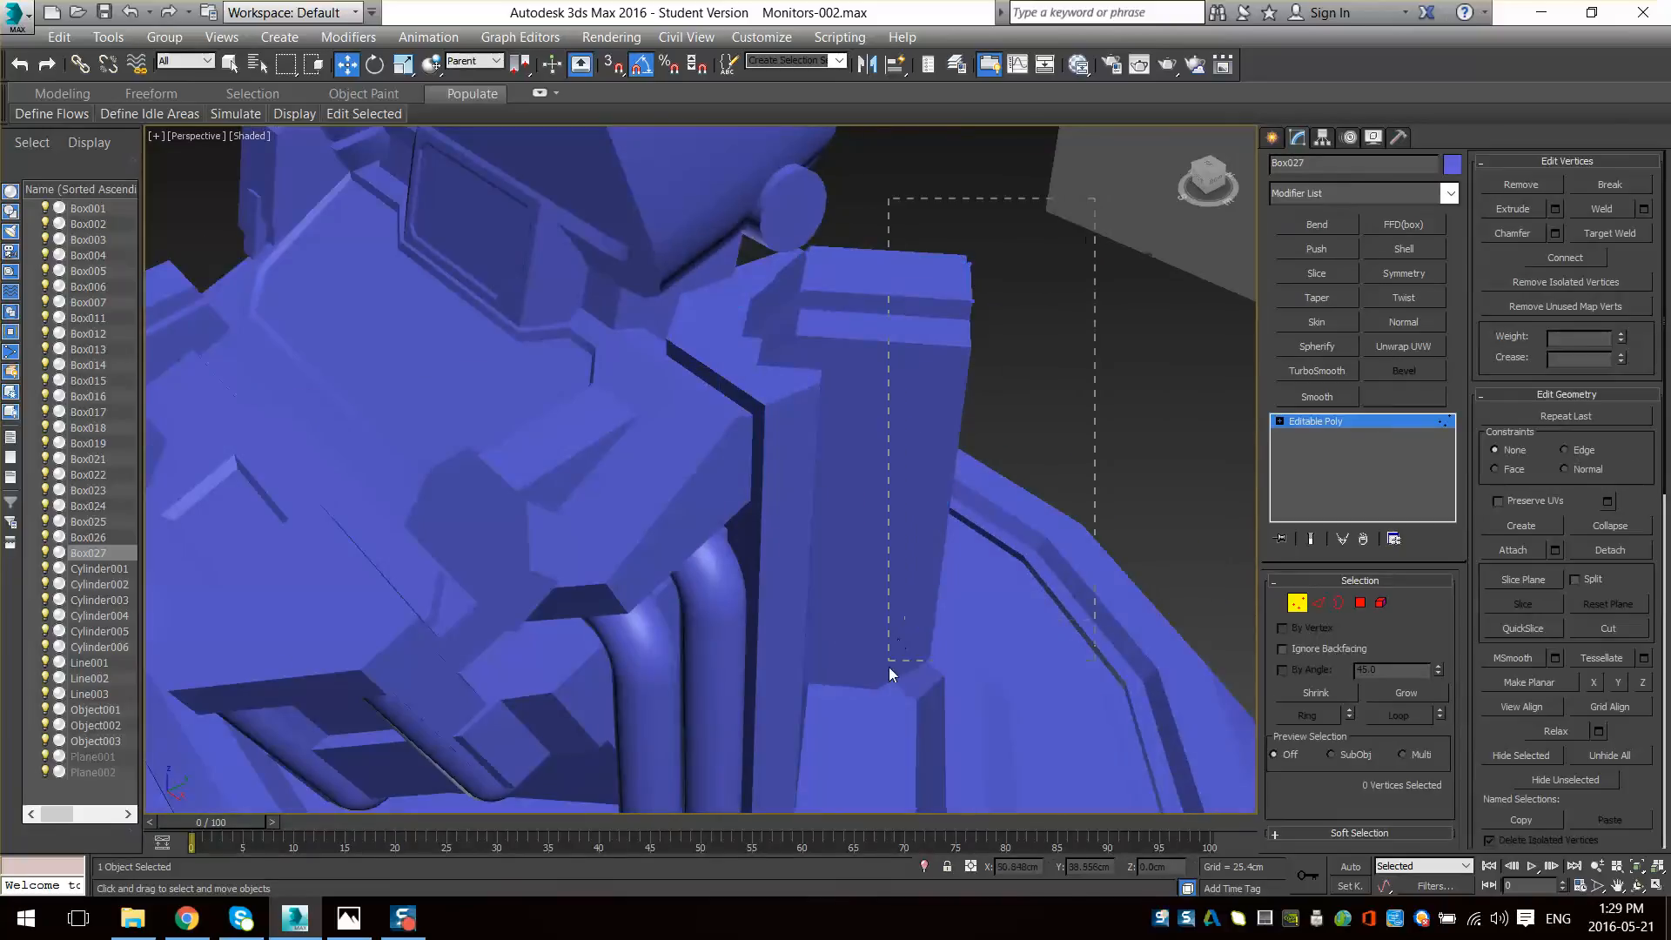
{"action": "left_click_drag", "start_coordinate": [890, 667], "coordinate": [875, 723]}
{"action": "key", "text": "F3"}
{"action": "key", "text": "F3"}
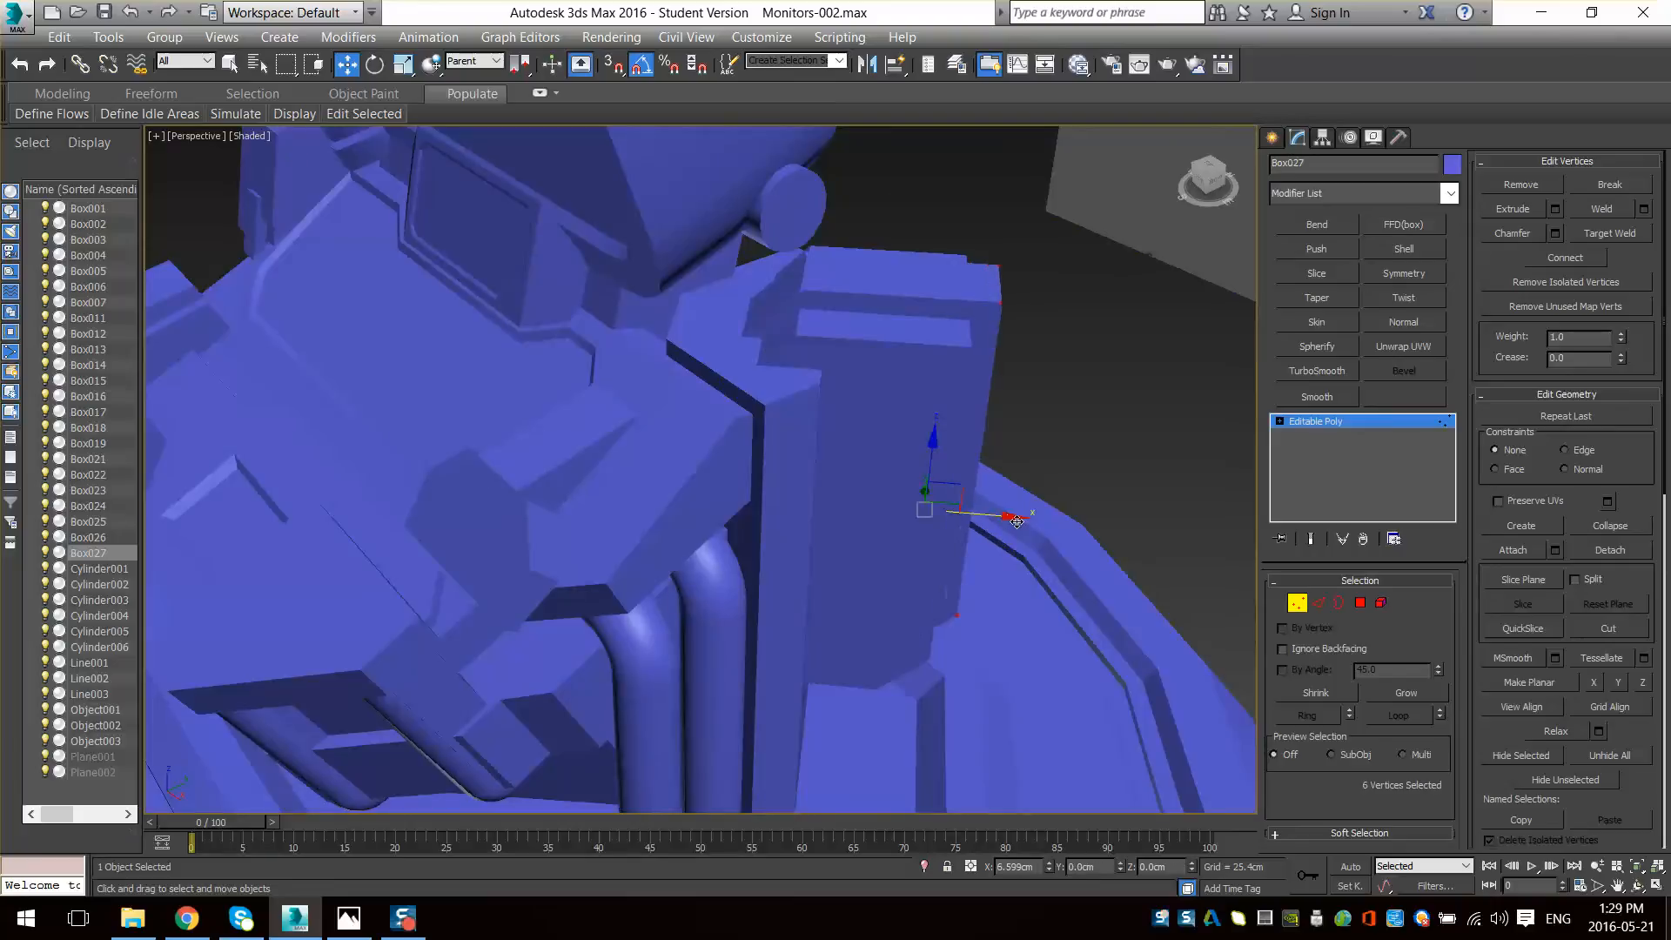
{"action": "left_click_drag", "start_coordinate": [1017, 521], "coordinate": [1018, 551]}
{"action": "key", "text": "F3"}
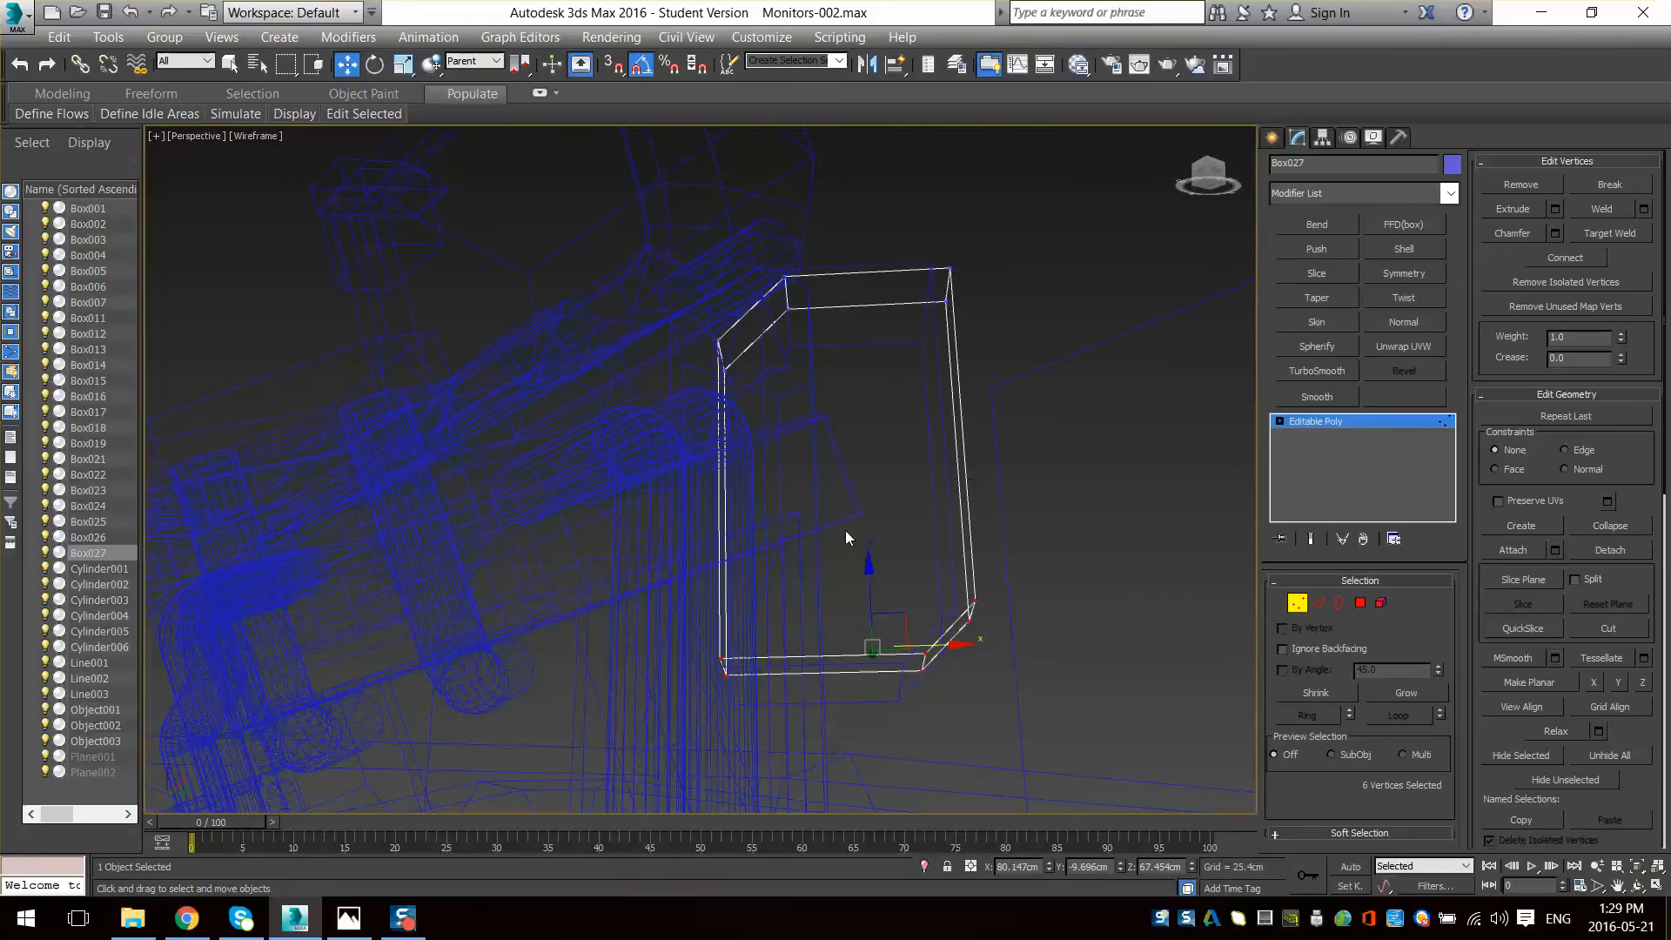
{"action": "key", "text": "F3"}
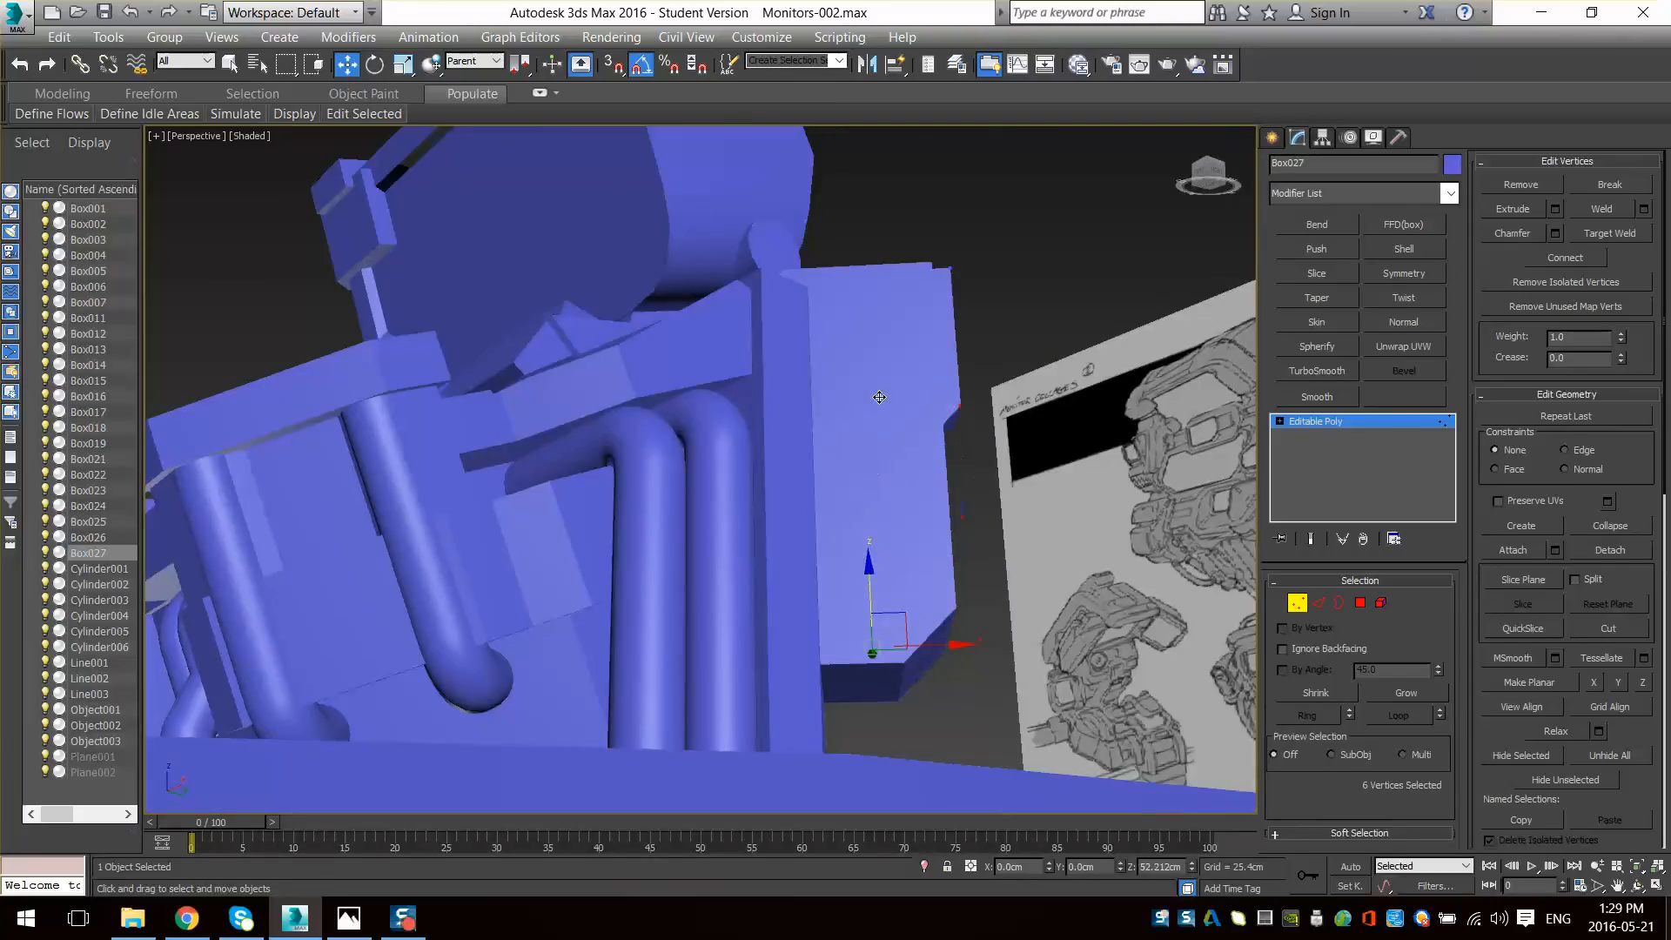
- Examine the monitor collage sketches and compare them with the console's side supports
{"action": "mouse_move", "coordinate": [879, 397]}
{"action": "middle_mouse_down", "text": "alt"}
{"action": "mouse_move", "coordinate": [877, 530]}
{"action": "mouse_move", "coordinate": [1003, 567]}
{"action": "mouse_move", "coordinate": [1006, 523]}
{"action": "mouse_move", "coordinate": [870, 406]}
{"action": "mouse_move", "coordinate": [928, 334]}
{"action": "mouse_move", "coordinate": [794, 623]}
{"action": "mouse_move", "coordinate": [782, 602]}
{"action": "middle_mouse_up", "text": "alt"}
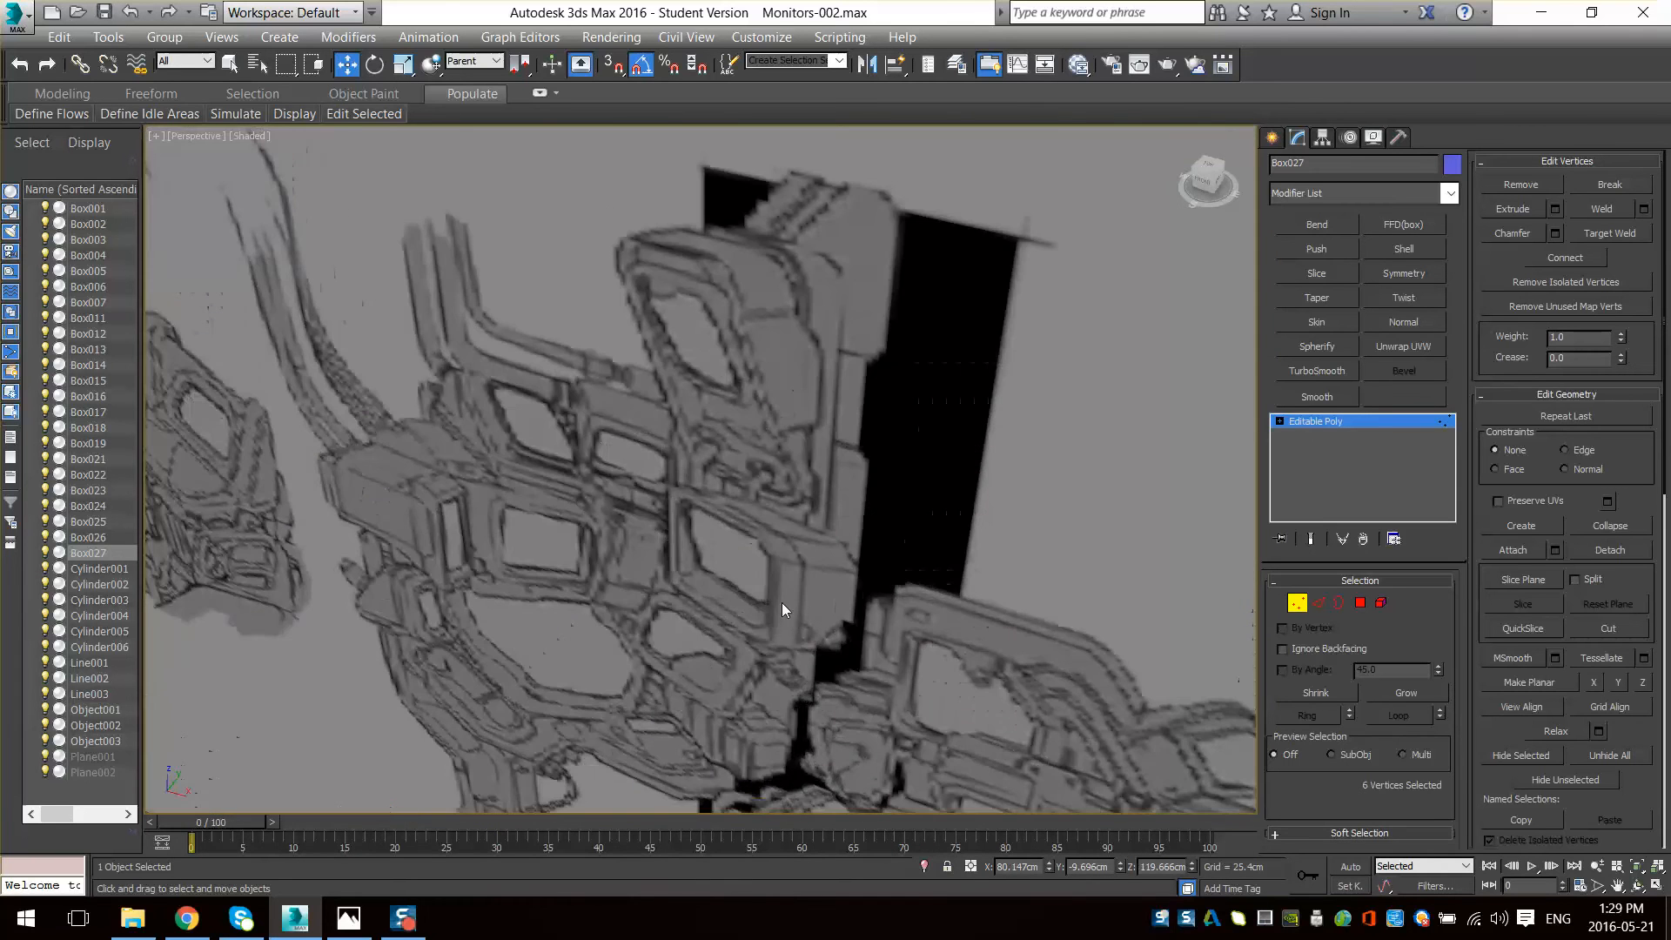
{"action": "scroll", "coordinate": [782, 603], "scroll_direction": "down", "scroll_amount": 8}
{"action": "scroll", "coordinate": [636, 435], "scroll_direction": "up", "scroll_amount": 8}
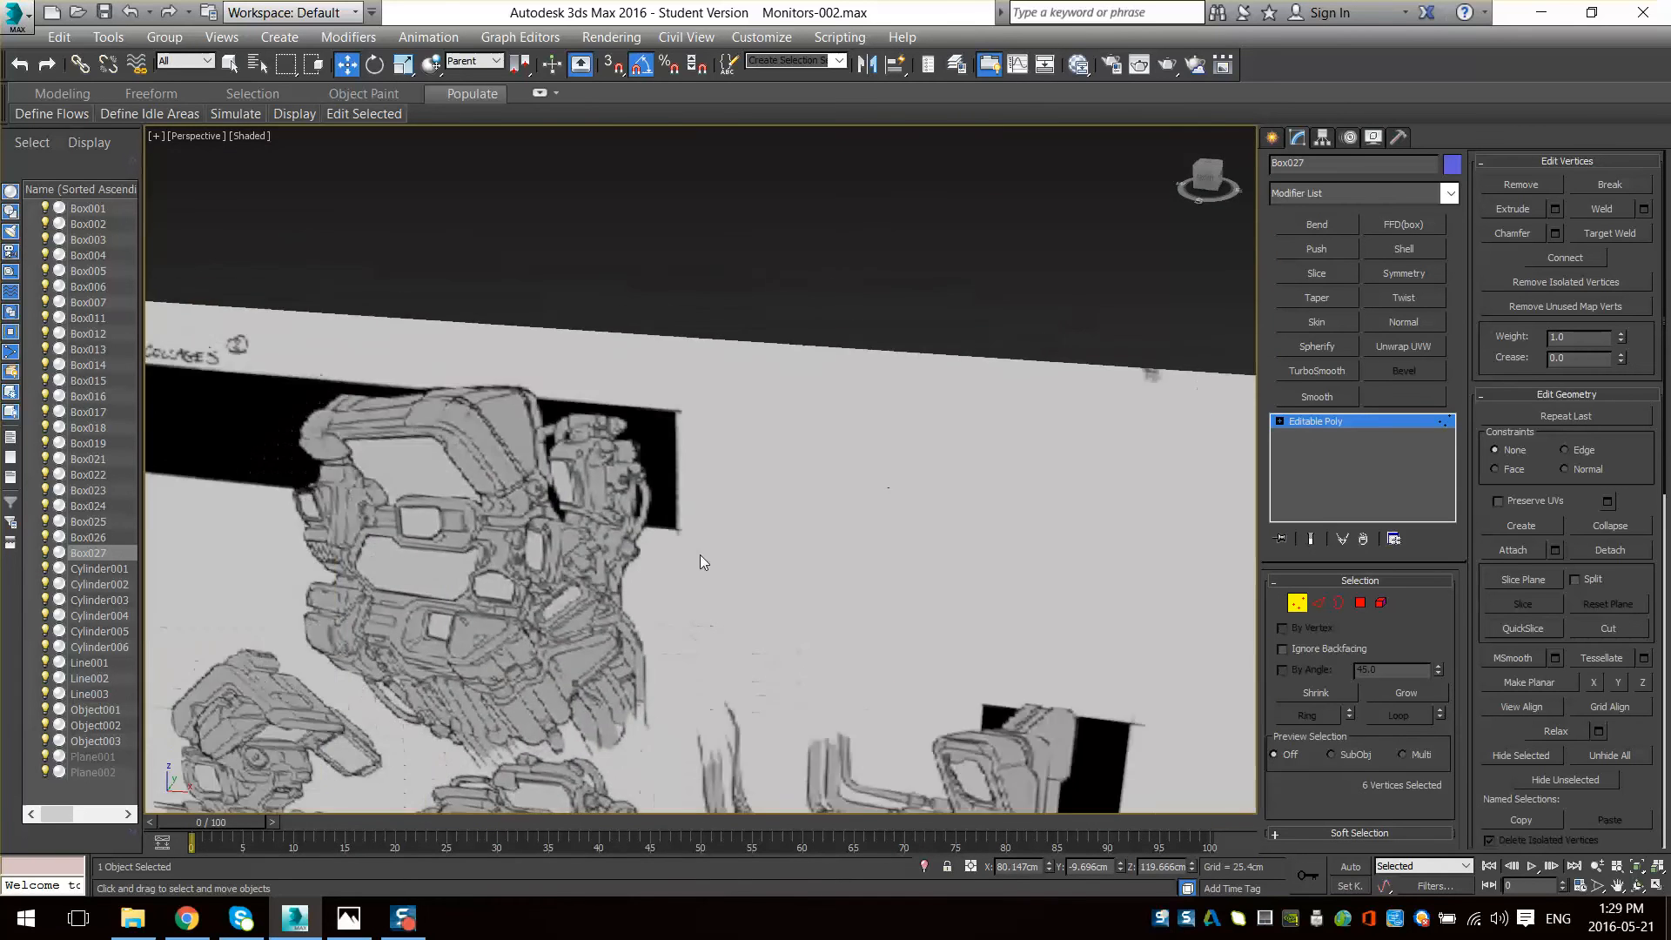
{"action": "scroll", "coordinate": [699, 557], "scroll_direction": "up", "scroll_amount": 2}
{"action": "scroll", "coordinate": [618, 544], "scroll_direction": "down", "scroll_amount": 1}
{"action": "scroll", "coordinate": [511, 543], "scroll_direction": "up", "scroll_amount": 1}
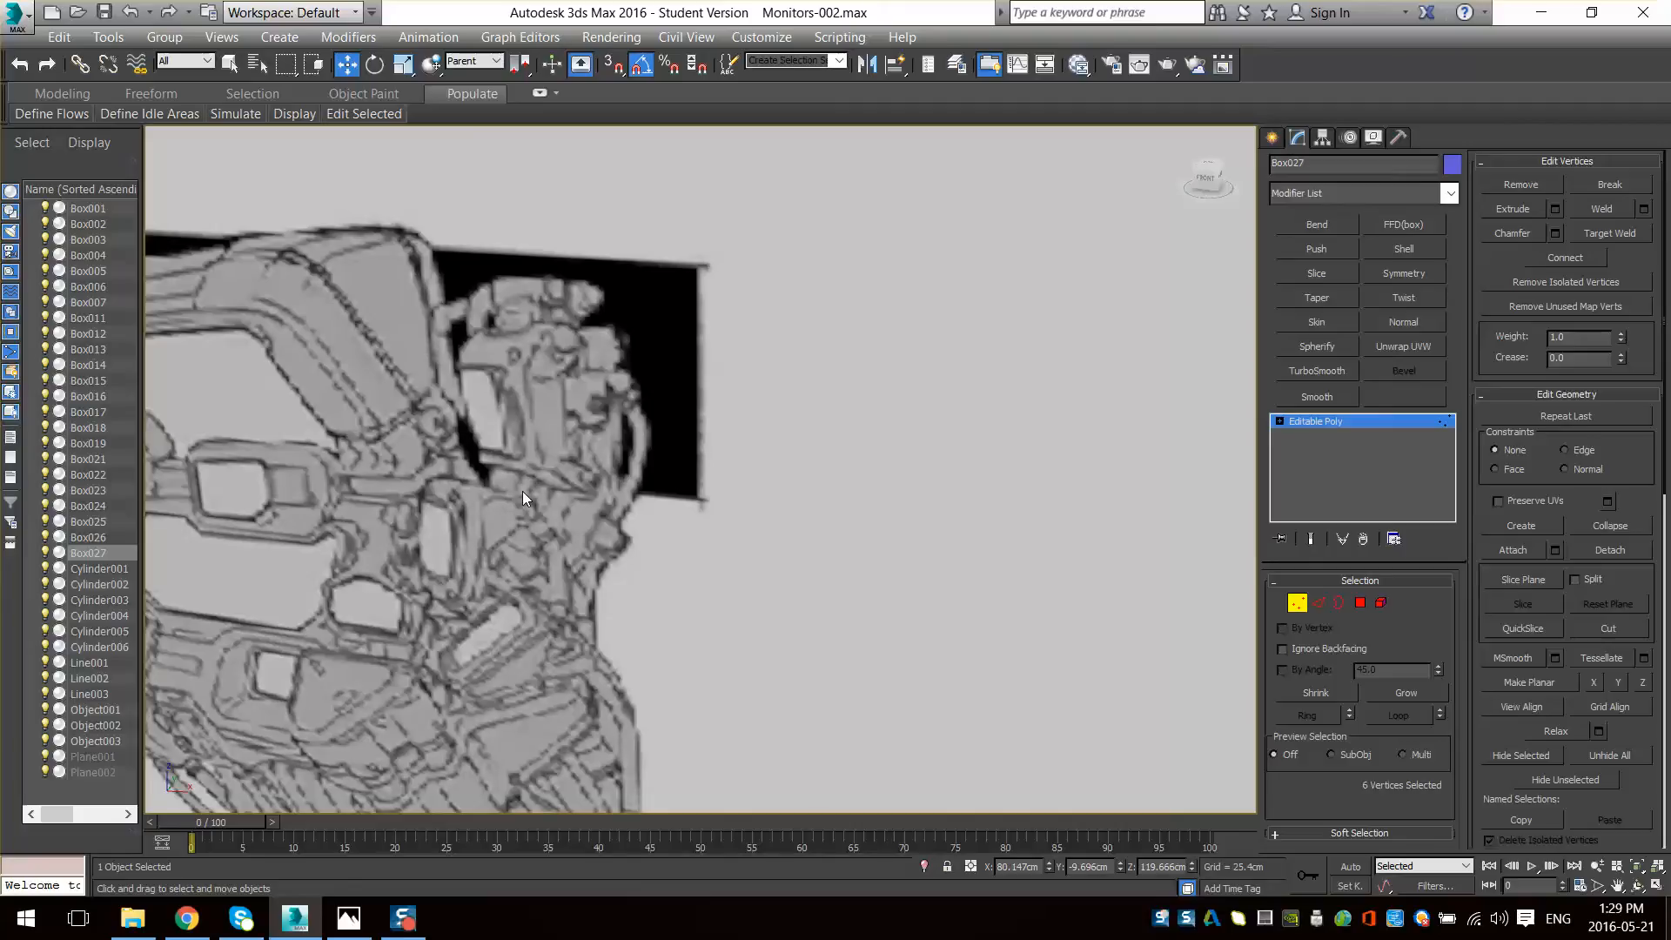
{"action": "scroll", "coordinate": [613, 604], "scroll_direction": "down", "scroll_amount": 5}
{"action": "key", "text": "z"}
{"action": "scroll", "coordinate": [624, 538], "scroll_direction": "down", "scroll_amount": 6}
{"action": "mouse_move", "coordinate": [624, 538]}
{"action": "middle_mouse_down", "text": "alt"}
{"action": "mouse_move", "coordinate": [787, 478]}
{"action": "mouse_move", "coordinate": [795, 609]}
{"action": "mouse_move", "coordinate": [619, 530]}
{"action": "mouse_move", "coordinate": [816, 593]}
{"action": "mouse_move", "coordinate": [848, 452]}
{"action": "mouse_move", "coordinate": [757, 511]}
{"action": "mouse_move", "coordinate": [810, 552]}
{"action": "mouse_move", "coordinate": [752, 520]}
{"action": "middle_mouse_up", "text": "alt"}
{"action": "scroll", "coordinate": [796, 609], "scroll_direction": "up", "scroll_amount": 5}
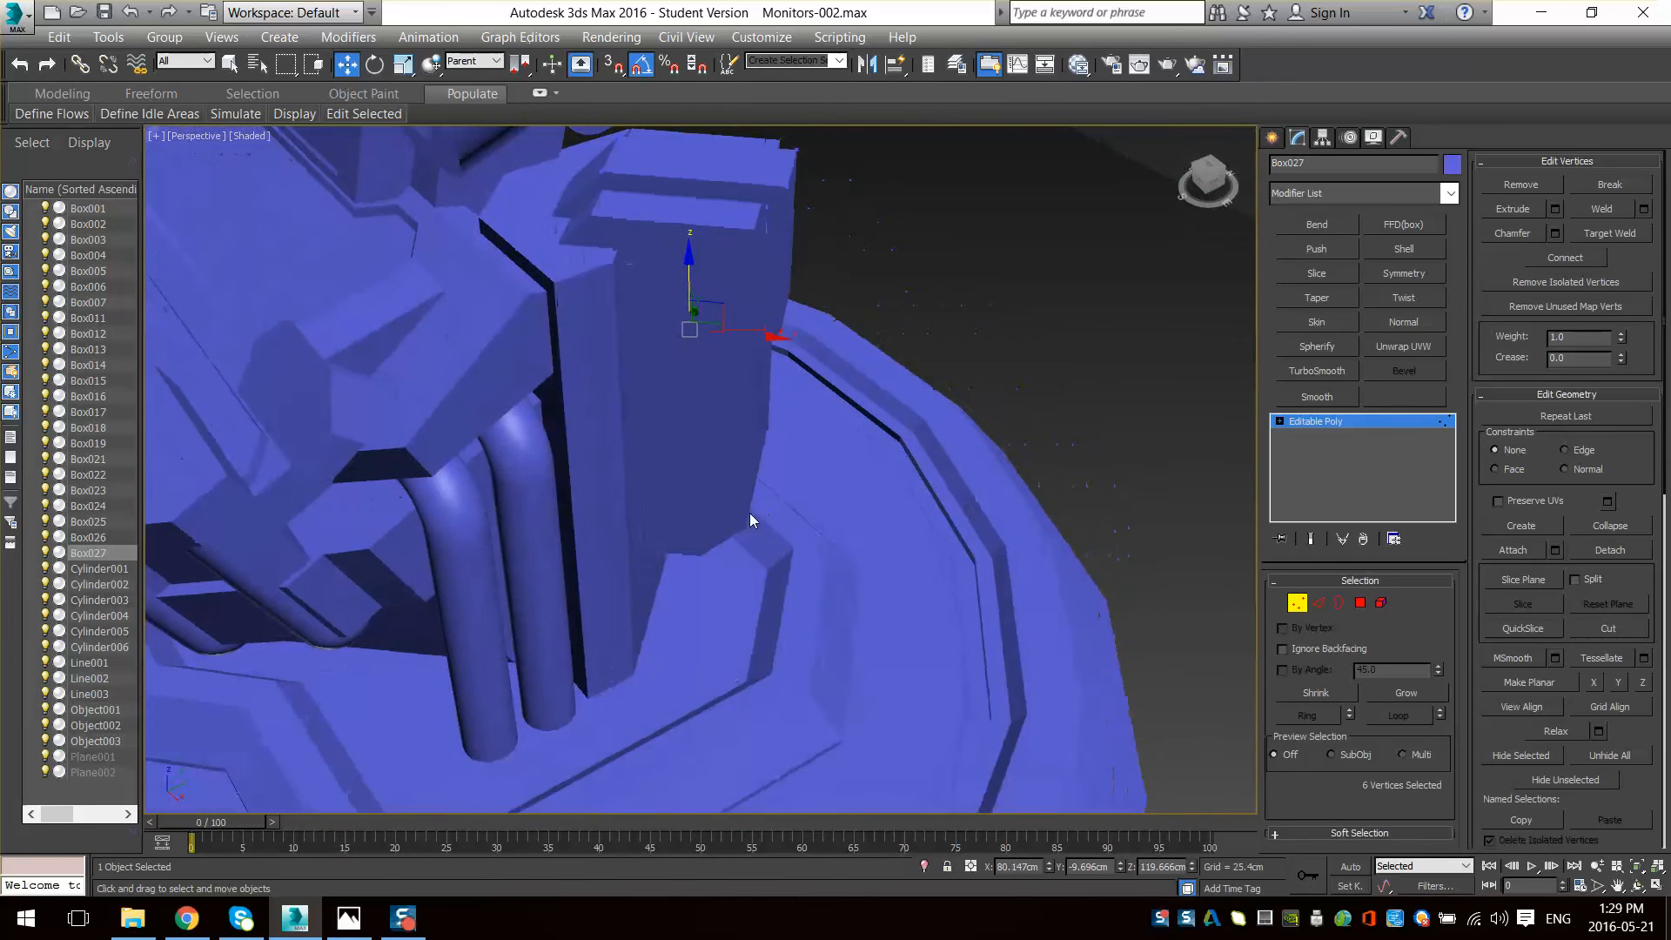
{"action": "left_click", "coordinate": [1296, 607]}
{"action": "middle_click_drag", "start_coordinate": [768, 406], "coordinate": [944, 530]}
{"action": "scroll", "coordinate": [855, 507], "scroll_direction": "down", "scroll_amount": 4}
{"action": "scroll", "coordinate": [944, 529], "scroll_direction": "up", "scroll_amount": 4}
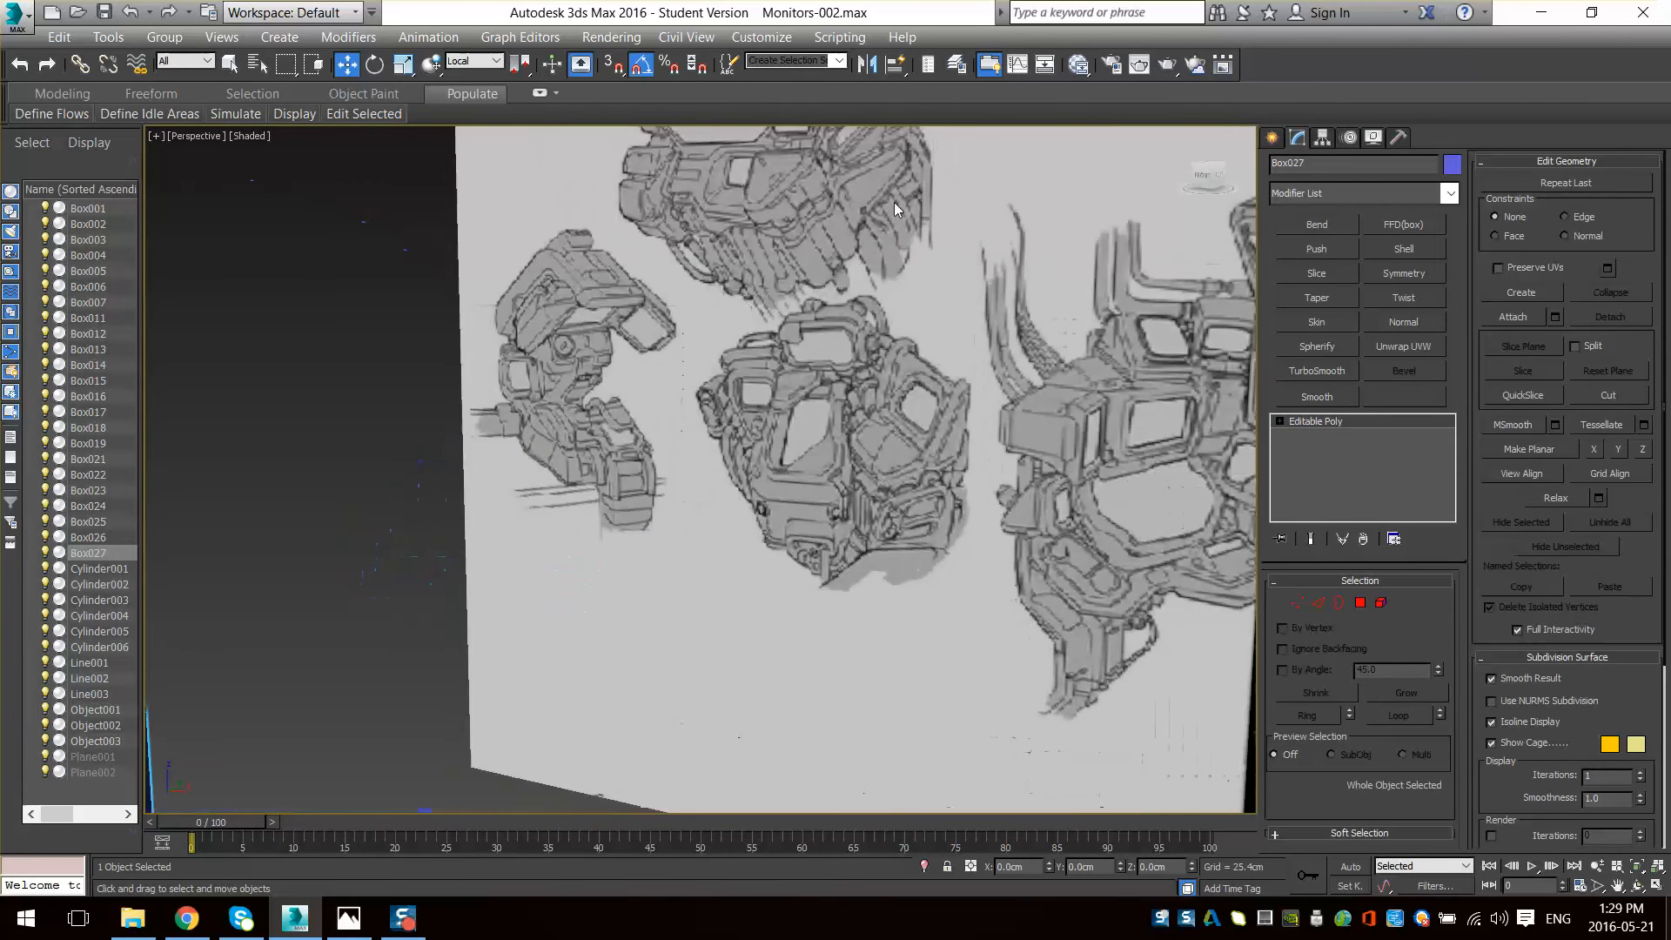
{"action": "middle_click_drag", "start_coordinate": [895, 202], "coordinate": [893, 293], "text": "alt"}
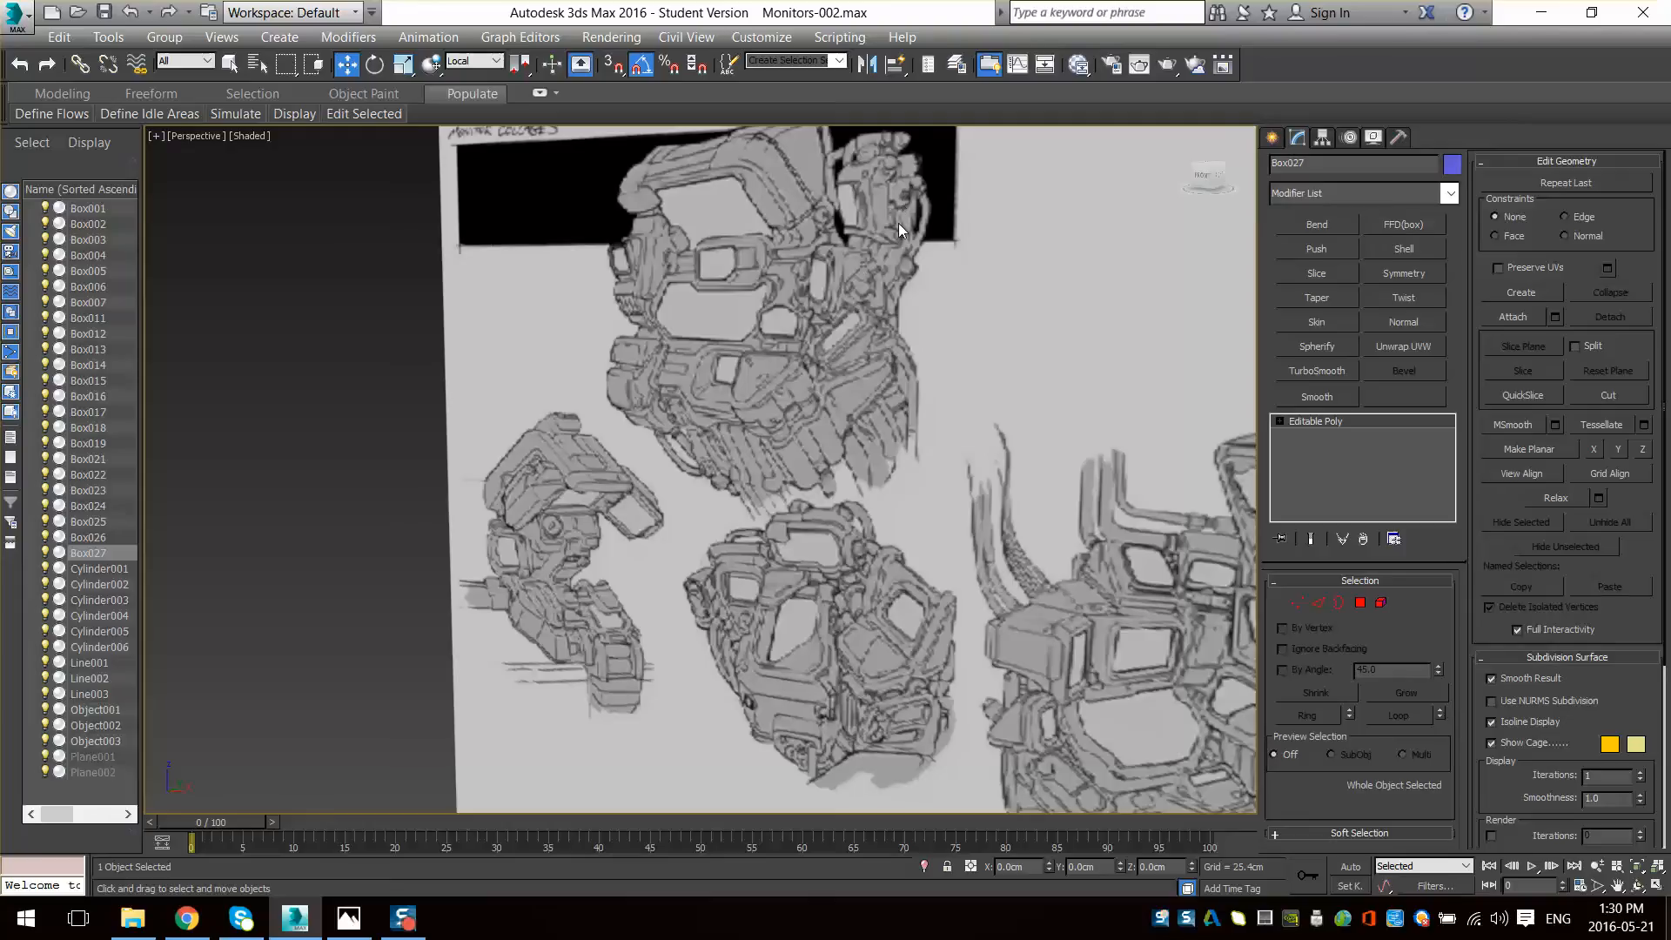
{"action": "key", "text": "z"}
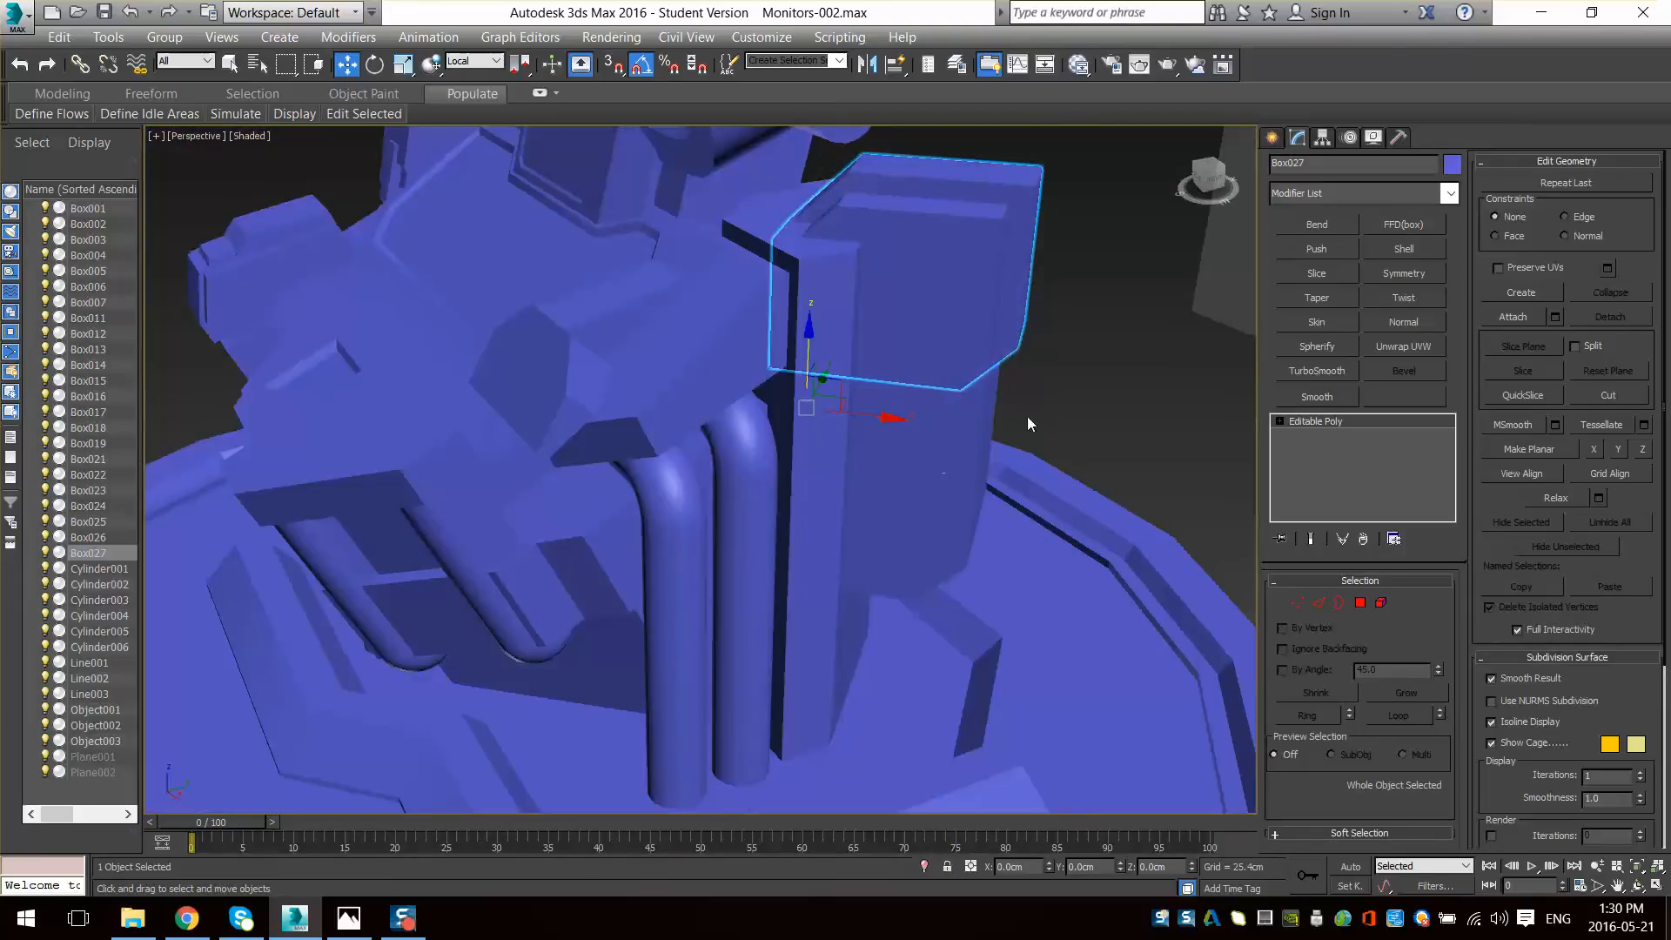
{"action": "scroll", "coordinate": [1027, 416], "scroll_direction": "down", "scroll_amount": 5}
{"action": "mouse_move", "coordinate": [1027, 416]}
{"action": "middle_mouse_down", "text": "alt"}
{"action": "mouse_move", "coordinate": [905, 439]}
{"action": "mouse_move", "coordinate": [757, 574]}
{"action": "mouse_move", "coordinate": [784, 527]}
{"action": "mouse_move", "coordinate": [921, 485]}
{"action": "mouse_move", "coordinate": [826, 482]}
{"action": "mouse_move", "coordinate": [775, 540]}
{"action": "mouse_move", "coordinate": [944, 448]}
{"action": "mouse_move", "coordinate": [1023, 499]}
{"action": "mouse_move", "coordinate": [1100, 485]}
{"action": "mouse_move", "coordinate": [1031, 417]}
{"action": "mouse_move", "coordinate": [768, 471]}
{"action": "mouse_move", "coordinate": [886, 549]}
{"action": "middle_mouse_up", "text": "alt"}
{"action": "scroll", "coordinate": [935, 496], "scroll_direction": "up", "scroll_amount": 3}
{"action": "scroll", "coordinate": [872, 479], "scroll_direction": "down", "scroll_amount": 3}
- Duplicate the bent pipe across to beneath the console and rotate the copy -185 degrees about the Z axis
{"action": "left_click", "coordinate": [886, 549]}
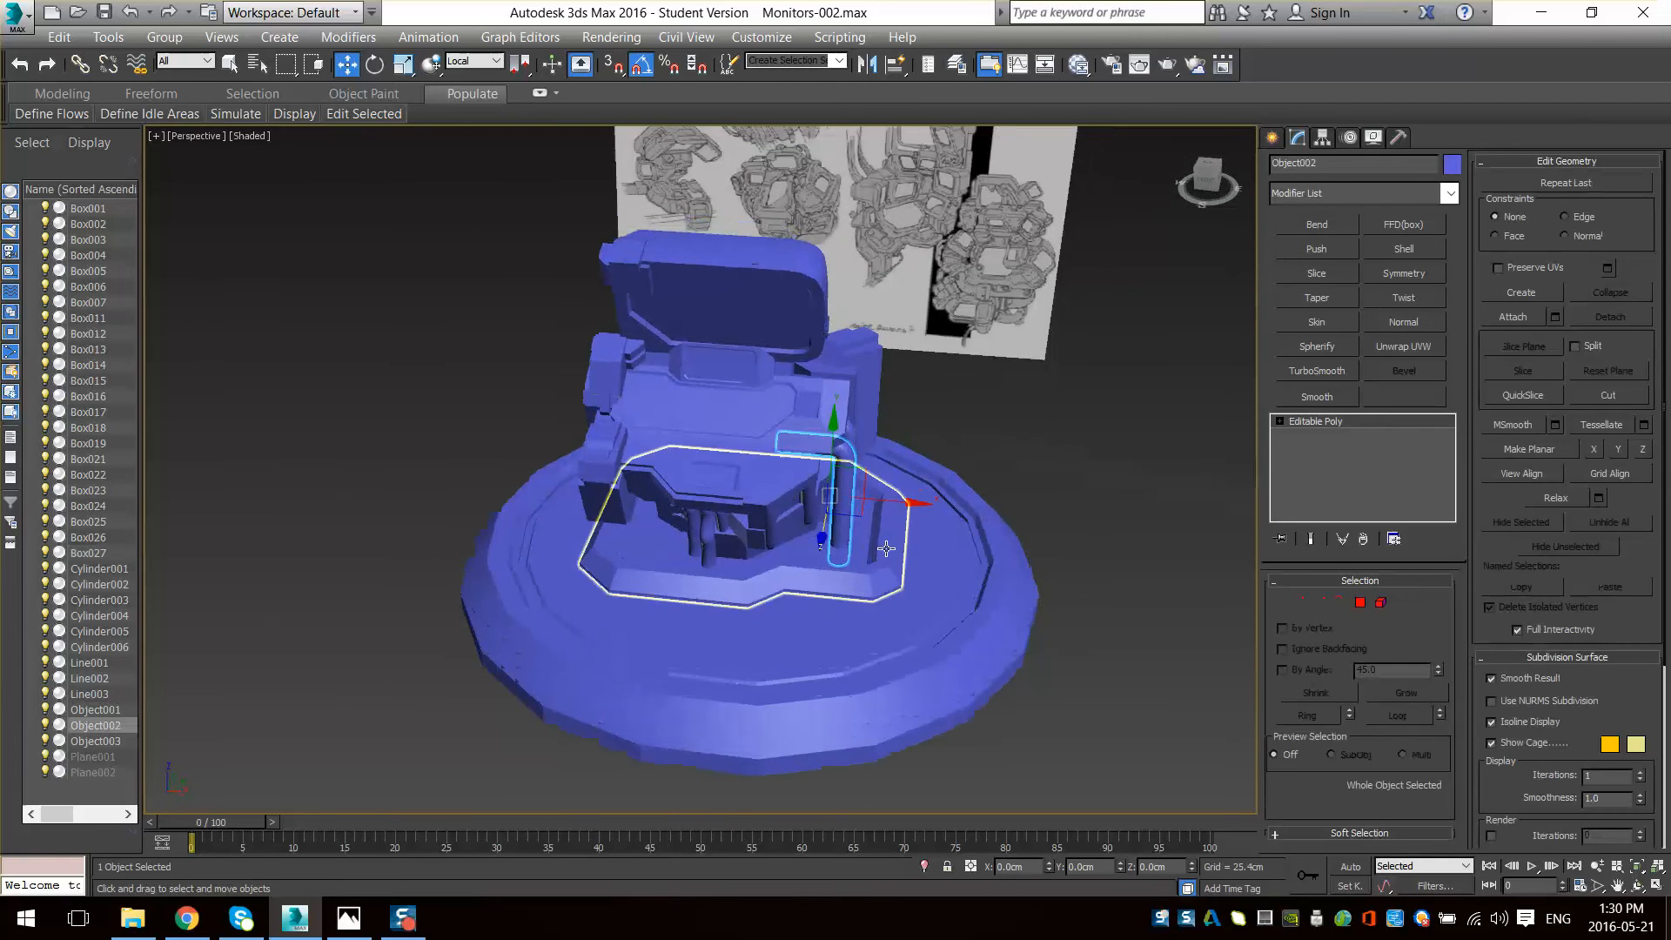
{"action": "left_click_drag", "start_coordinate": [890, 498], "coordinate": [702, 487], "text": "shift"}
{"action": "key", "text": "Return"}
{"action": "middle_click_drag", "start_coordinate": [546, 570], "coordinate": [1013, 593], "text": "alt"}
{"action": "scroll", "coordinate": [716, 581], "scroll_direction": "up", "scroll_amount": 5}
{"action": "left_click_drag", "start_coordinate": [940, 514], "coordinate": [752, 549]}
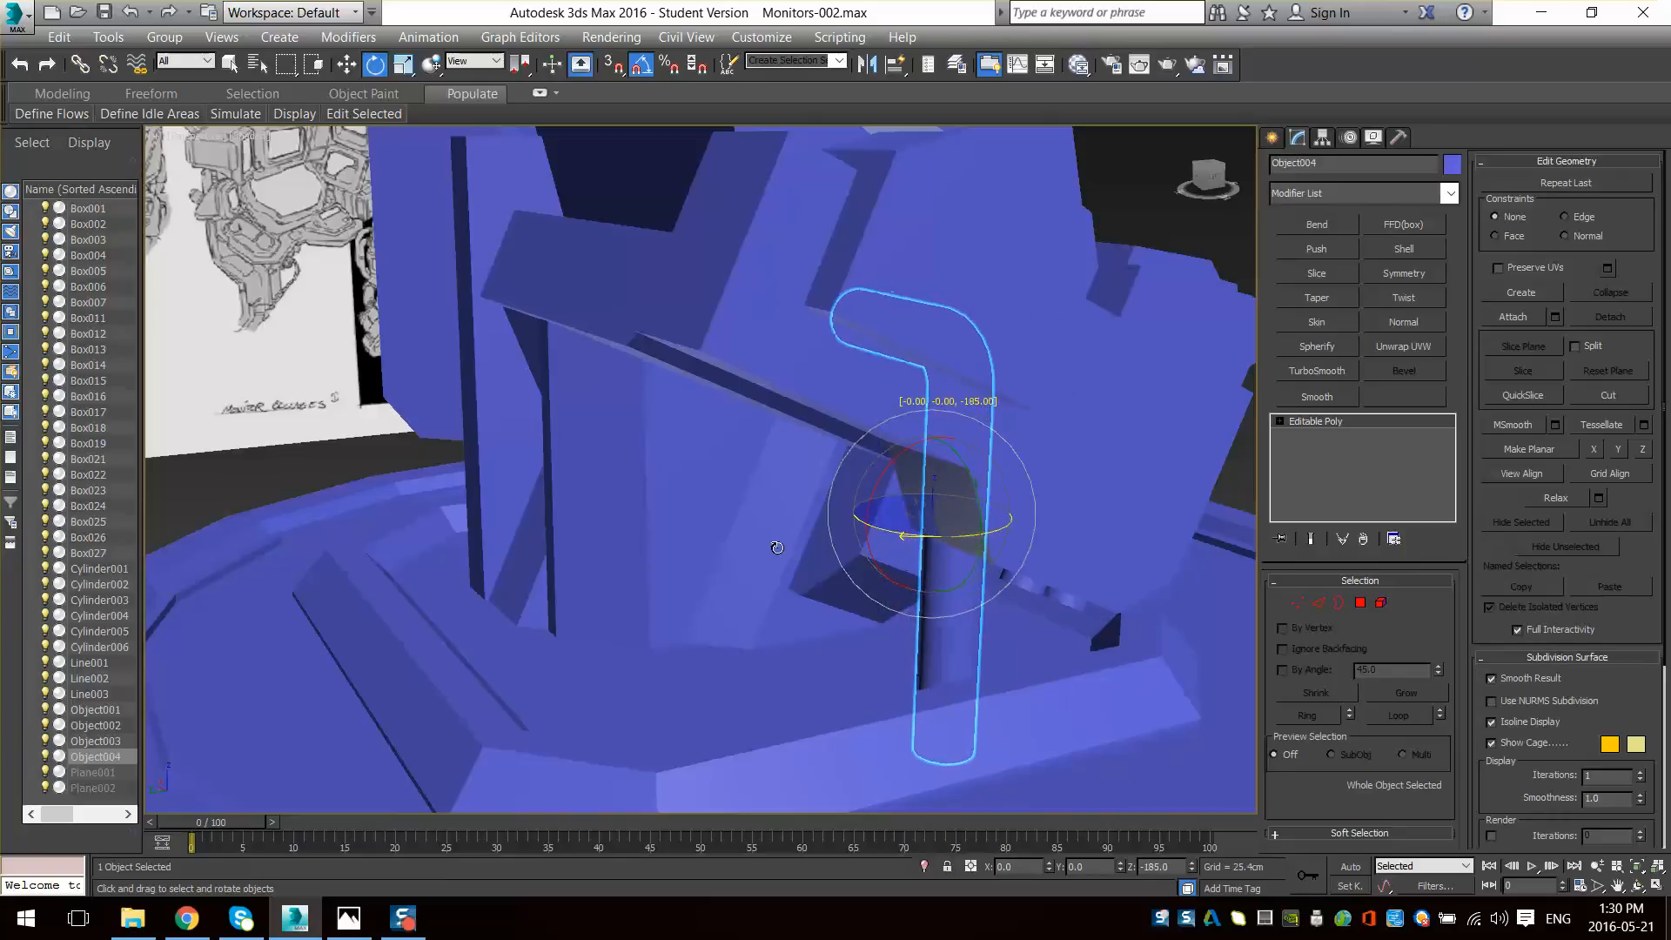
- Shift the pipe copy about 32 cm along its local Z axis and lower it beneath the console's underside
{"action": "key", "text": "w"}
{"action": "left_click_drag", "start_coordinate": [876, 525], "coordinate": [772, 540]}
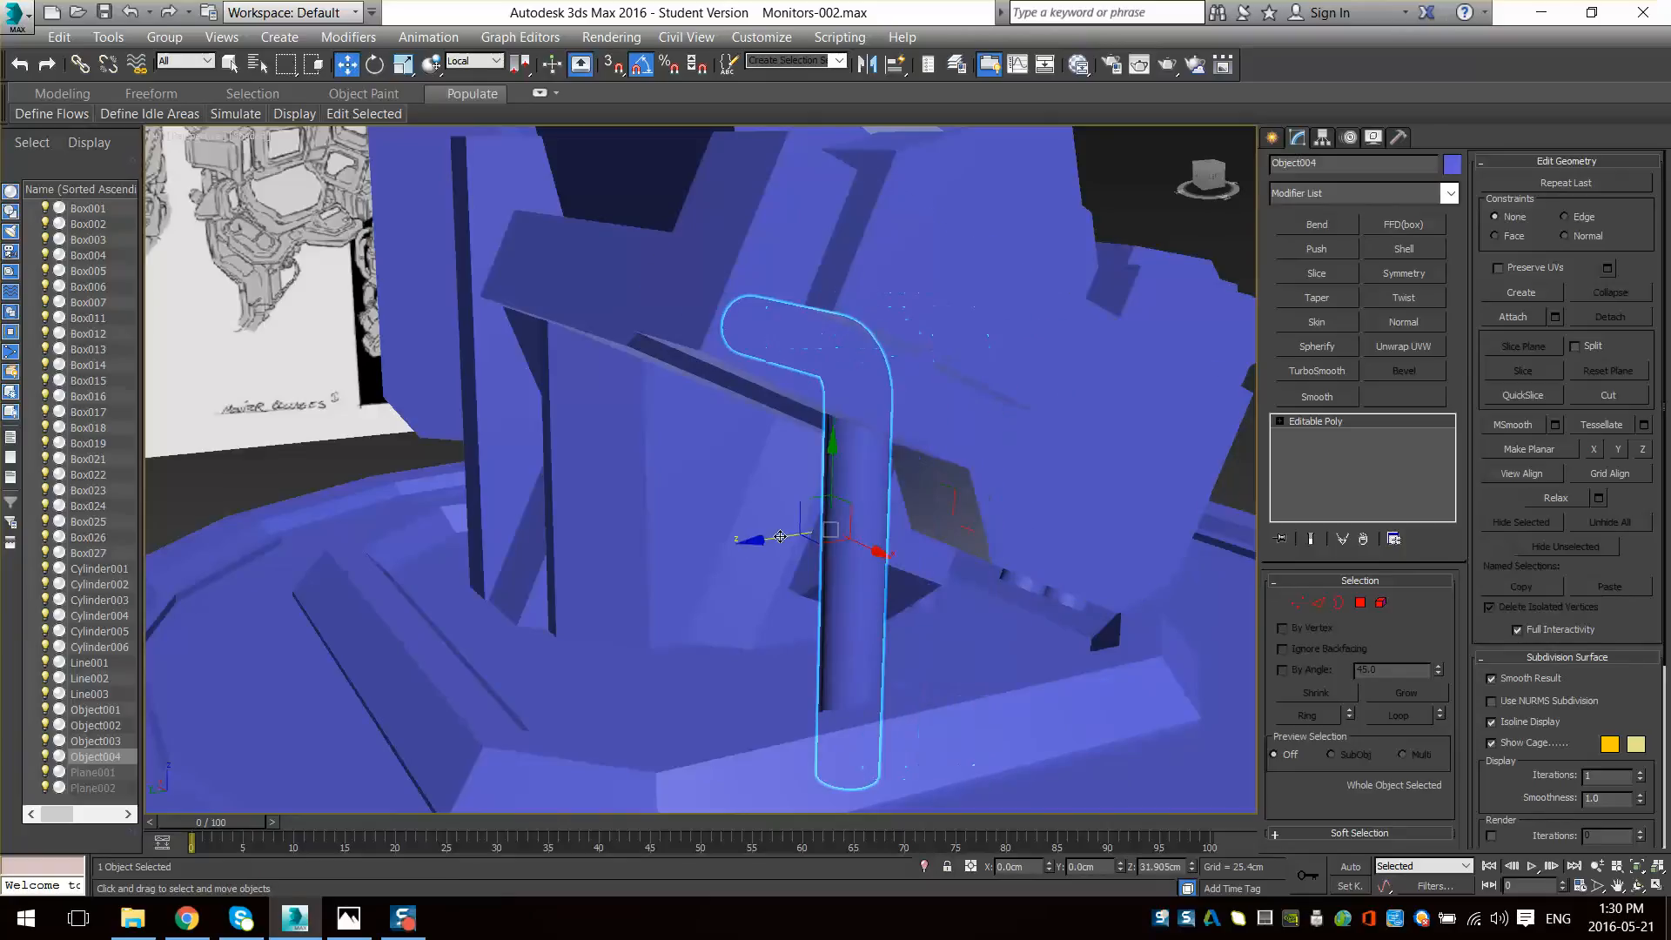
{"action": "middle_click_drag", "start_coordinate": [772, 540], "coordinate": [703, 486], "text": "alt"}
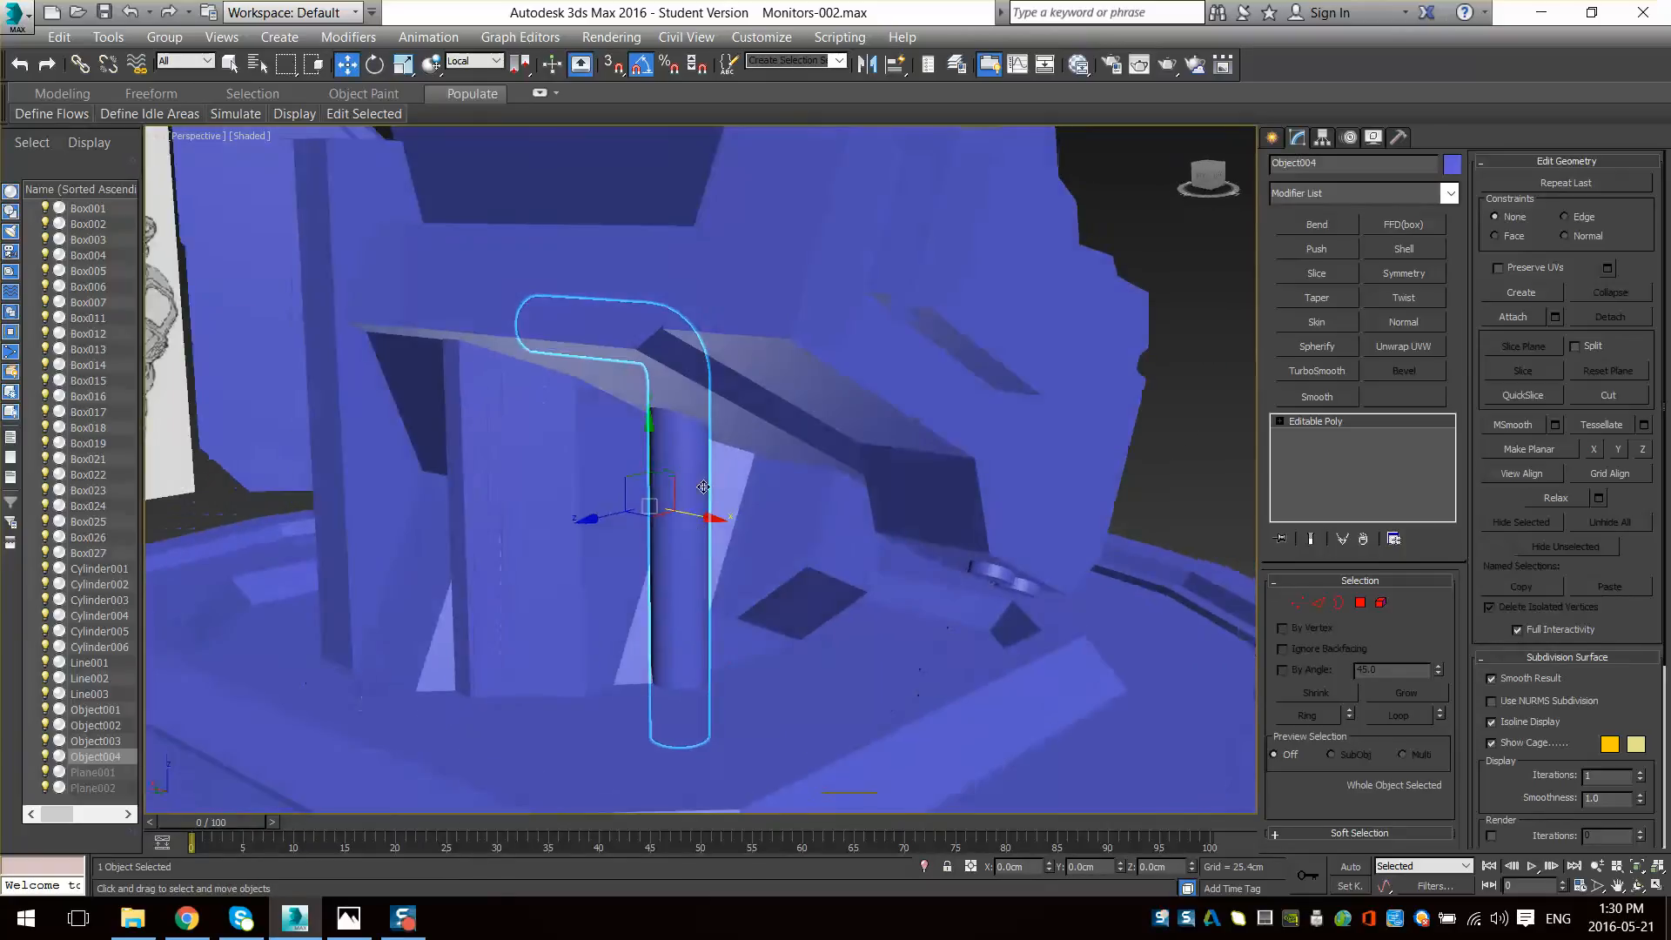
{"action": "left_click_drag", "start_coordinate": [653, 446], "coordinate": [669, 569]}
- Duplicate the lowered pipe along its local Z axis, placing the second copy right beside it
{"action": "middle_click_drag", "start_coordinate": [670, 568], "coordinate": [715, 572], "text": "alt"}
{"action": "middle_click_drag", "start_coordinate": [707, 634], "coordinate": [636, 633], "text": "alt"}
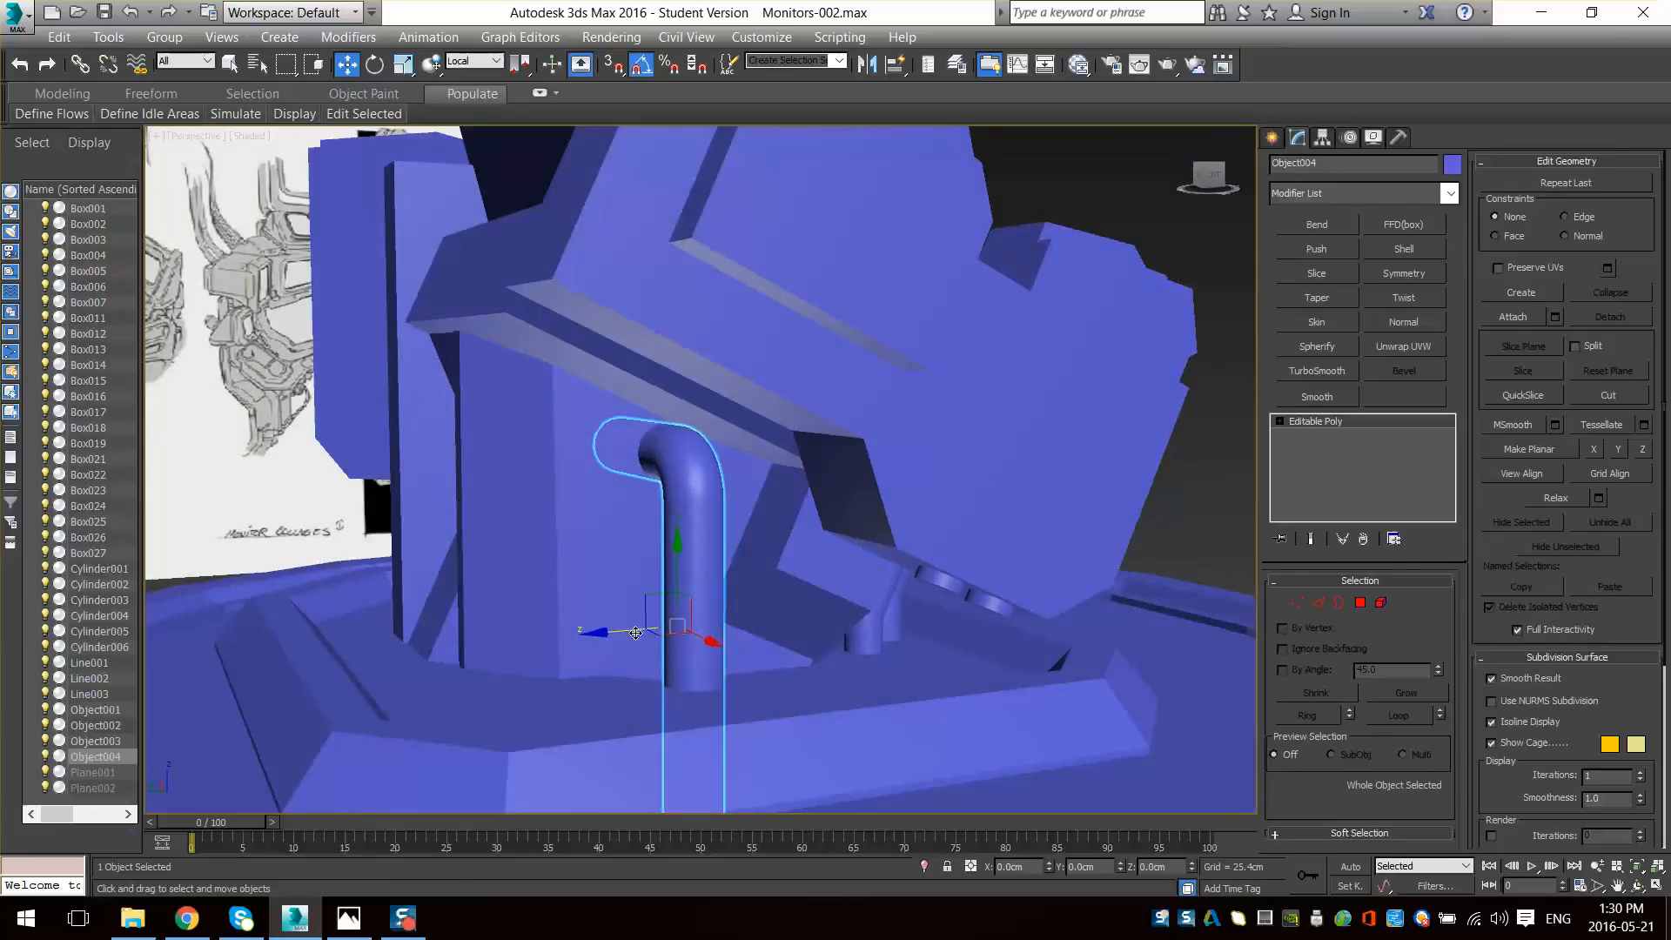
{"action": "left_click_drag", "start_coordinate": [635, 633], "coordinate": [572, 645], "text": "shift"}
{"action": "key", "text": "Return"}
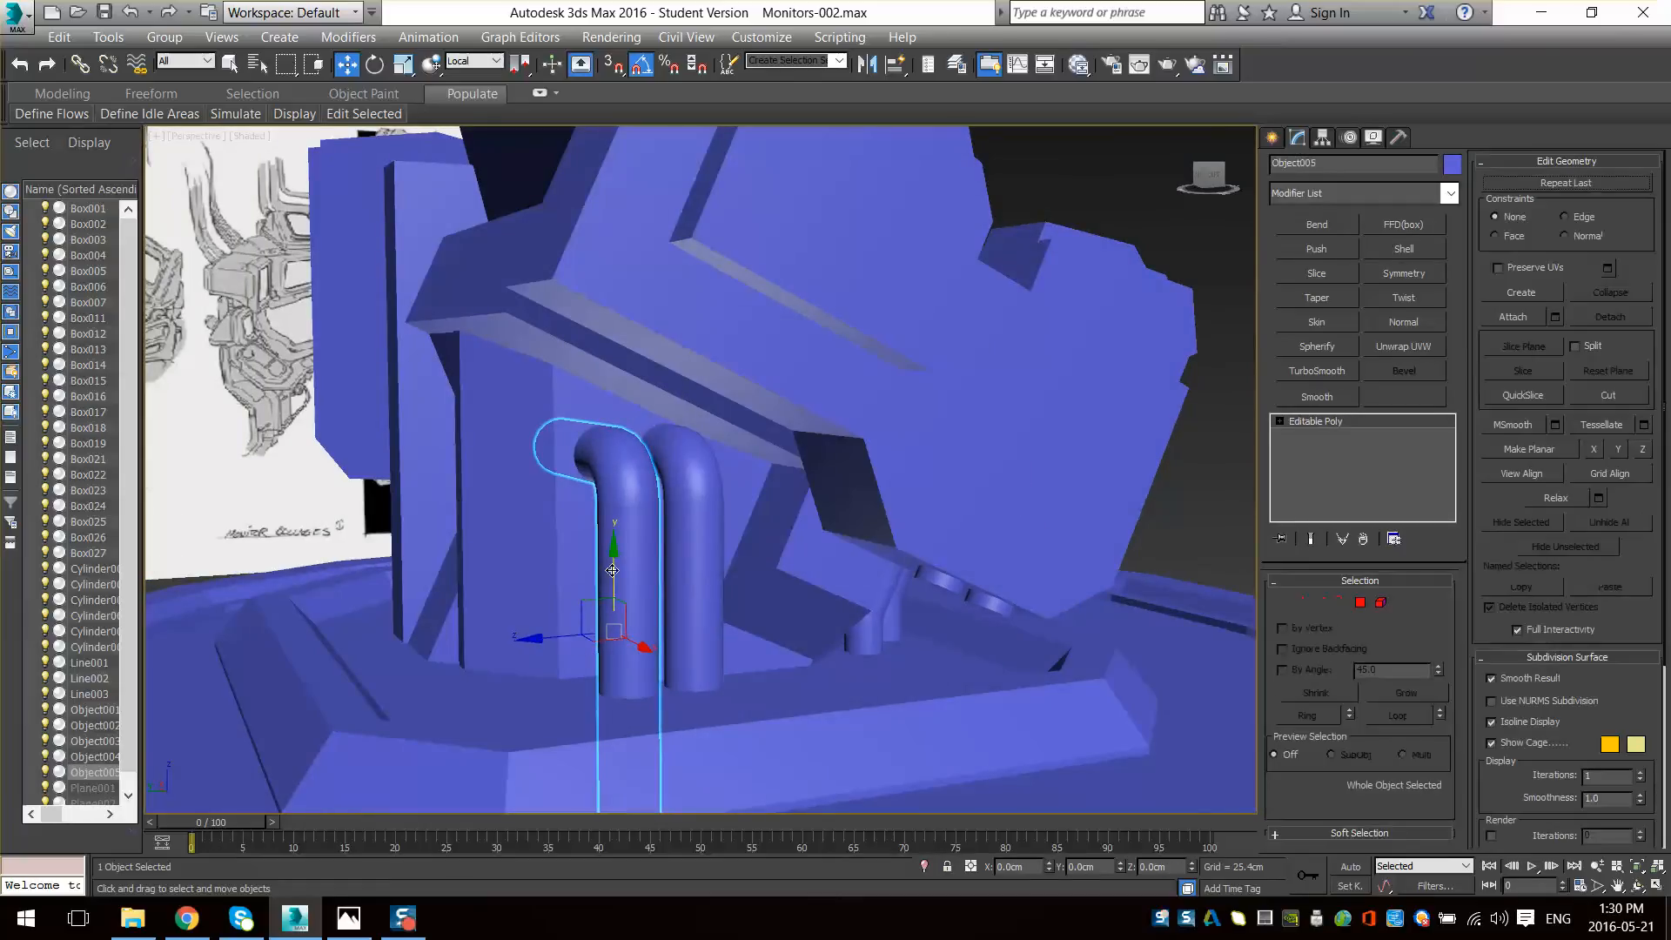
- Shorten the second pipe copy's horizontal arm by moving its end vertices about 39.5 cm in X
{"action": "middle_click_drag", "start_coordinate": [626, 557], "coordinate": [714, 583], "text": "alt"}
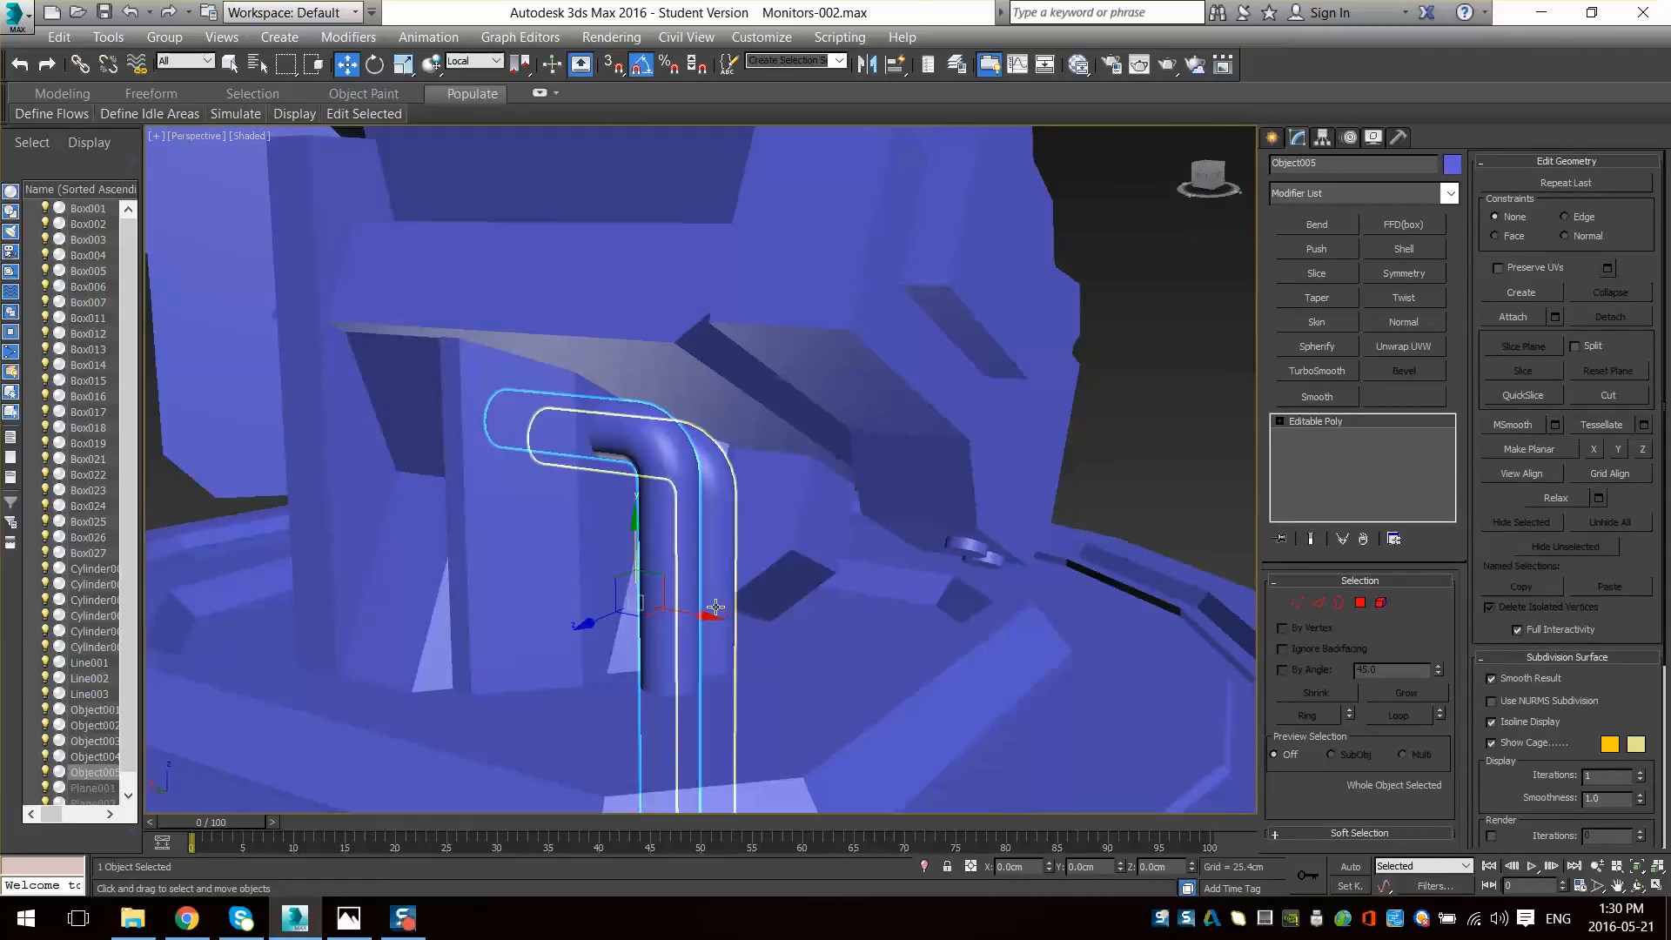
{"action": "key", "text": "1"}
{"action": "middle_click_drag", "start_coordinate": [524, 381], "coordinate": [575, 400], "text": "alt"}
{"action": "left_click_drag", "start_coordinate": [574, 406], "coordinate": [560, 447]}
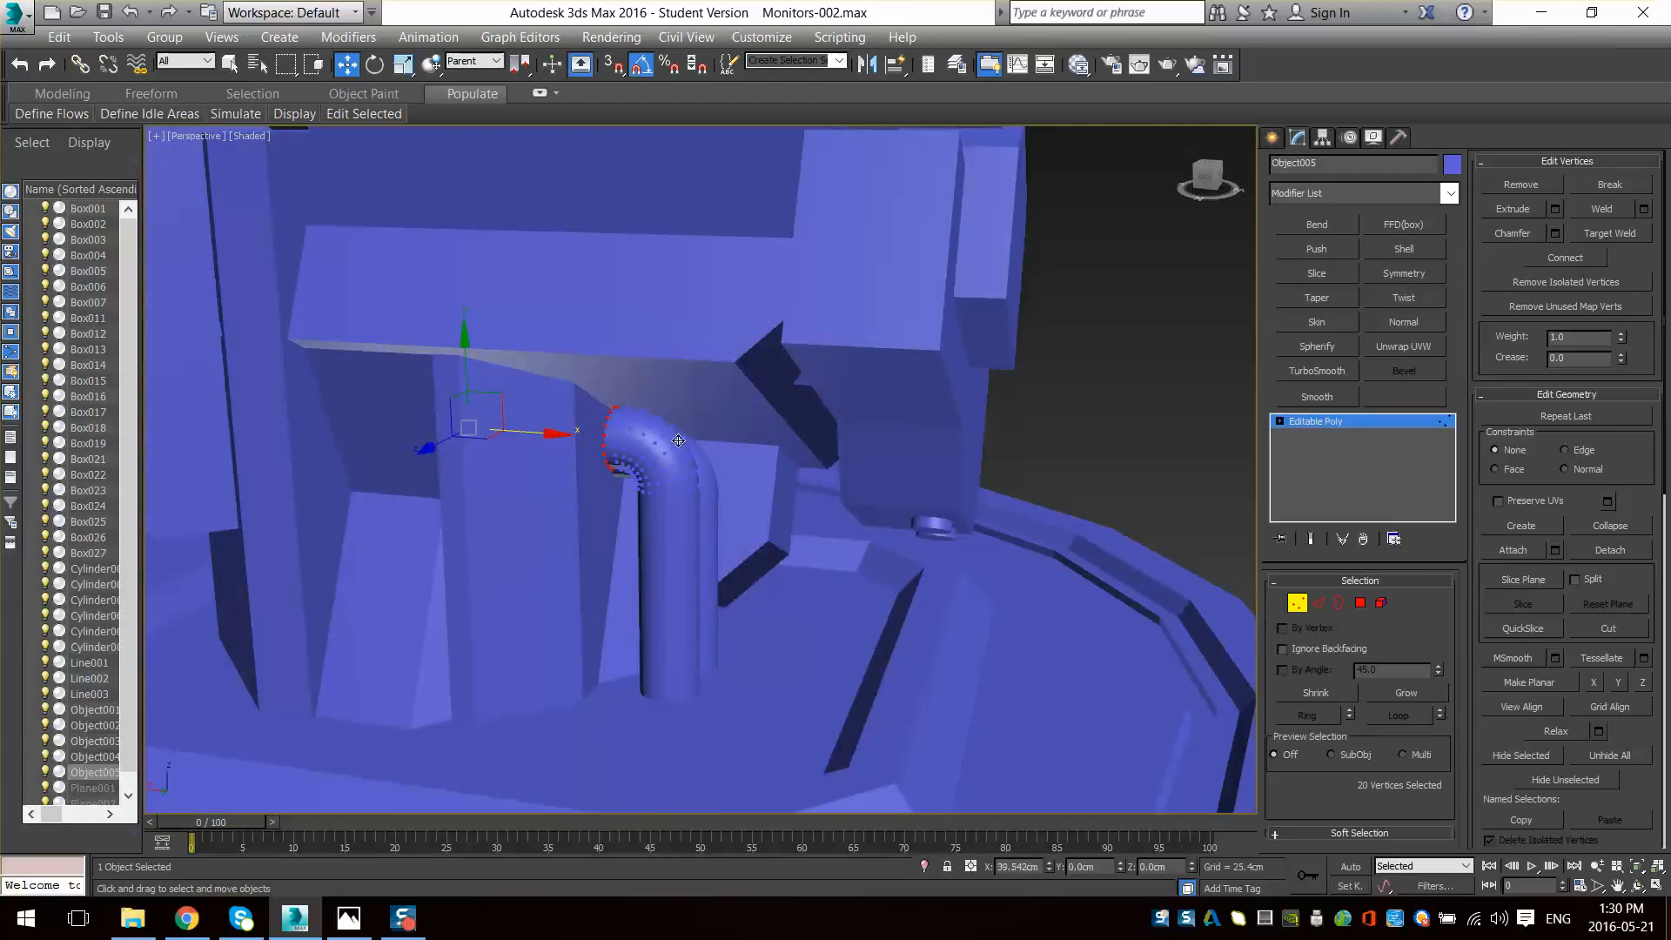
- Shorten the second pipe copy's vertical leg by raising its bottom vertices, and finish vertex editing
{"action": "middle_click_drag", "start_coordinate": [654, 442], "coordinate": [777, 560], "text": "alt"}
{"action": "left_click_drag", "start_coordinate": [813, 485], "coordinate": [544, 740]}
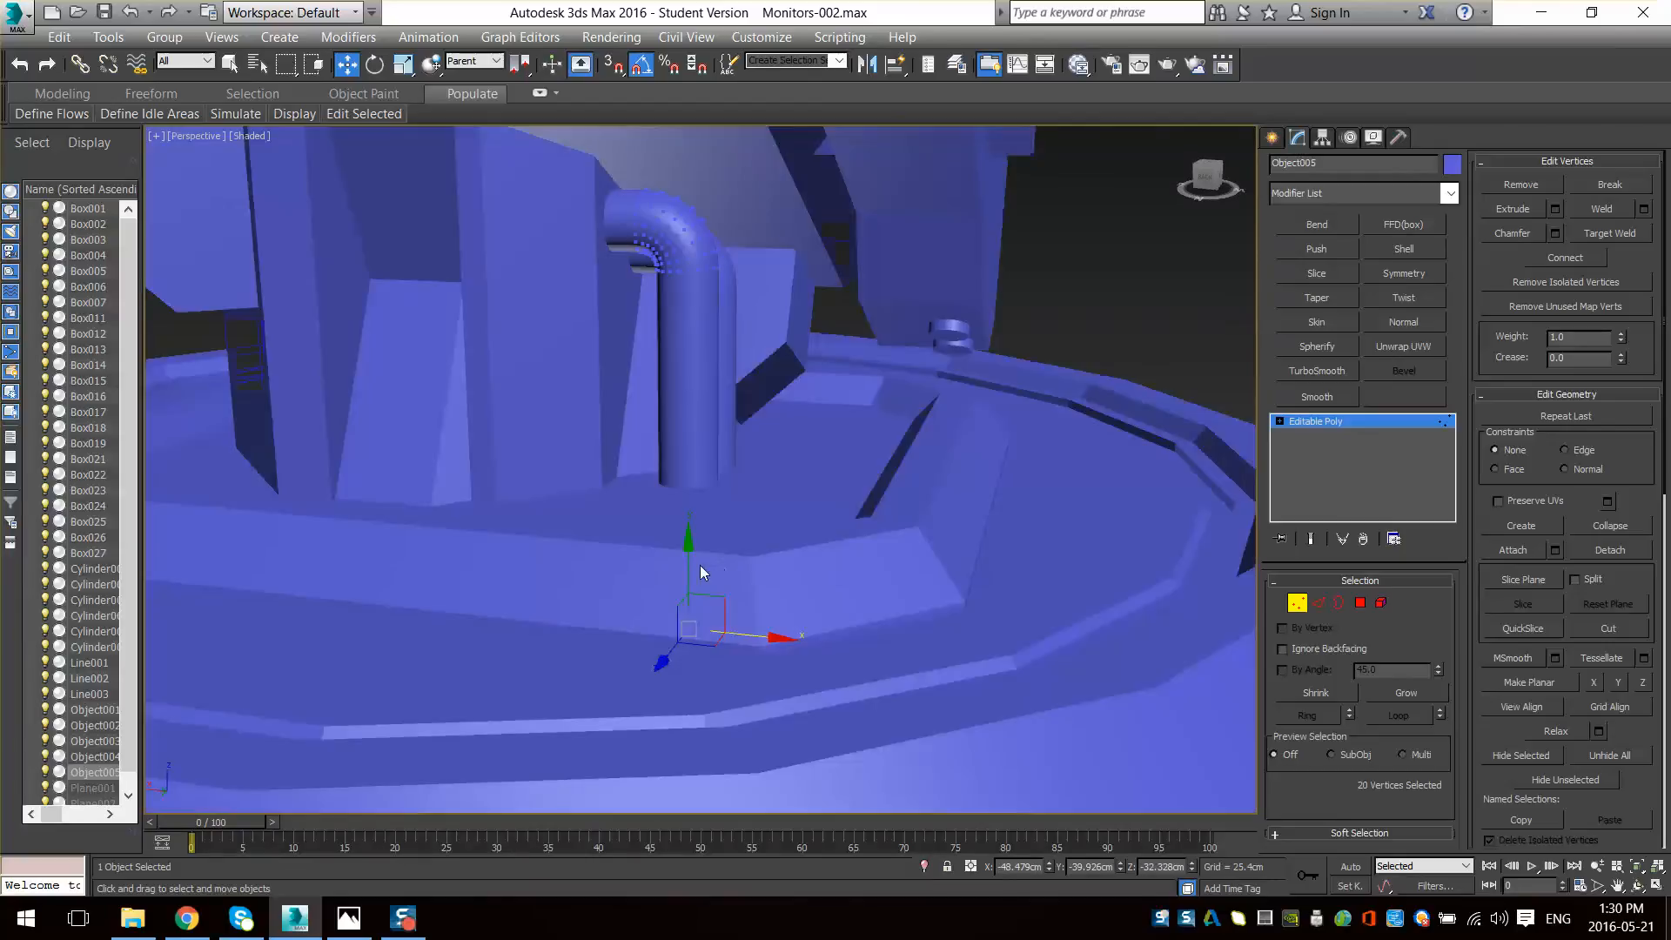
{"action": "left_click_drag", "start_coordinate": [679, 445], "coordinate": [681, 470]}
{"action": "middle_click_drag", "start_coordinate": [697, 487], "coordinate": [794, 657], "text": "alt"}
{"action": "scroll", "coordinate": [791, 574], "scroll_direction": "down", "scroll_amount": 3}
{"action": "key", "text": "1"}
- Inspect the copied pipes and the console's supports from several sides
{"action": "scroll", "coordinate": [801, 653], "scroll_direction": "up", "scroll_amount": 5}
{"action": "middle_click_drag", "start_coordinate": [645, 664], "coordinate": [862, 705], "text": "alt"}
{"action": "scroll", "coordinate": [861, 705], "scroll_direction": "down", "scroll_amount": 6}
{"action": "scroll", "coordinate": [810, 633], "scroll_direction": "up", "scroll_amount": 6}
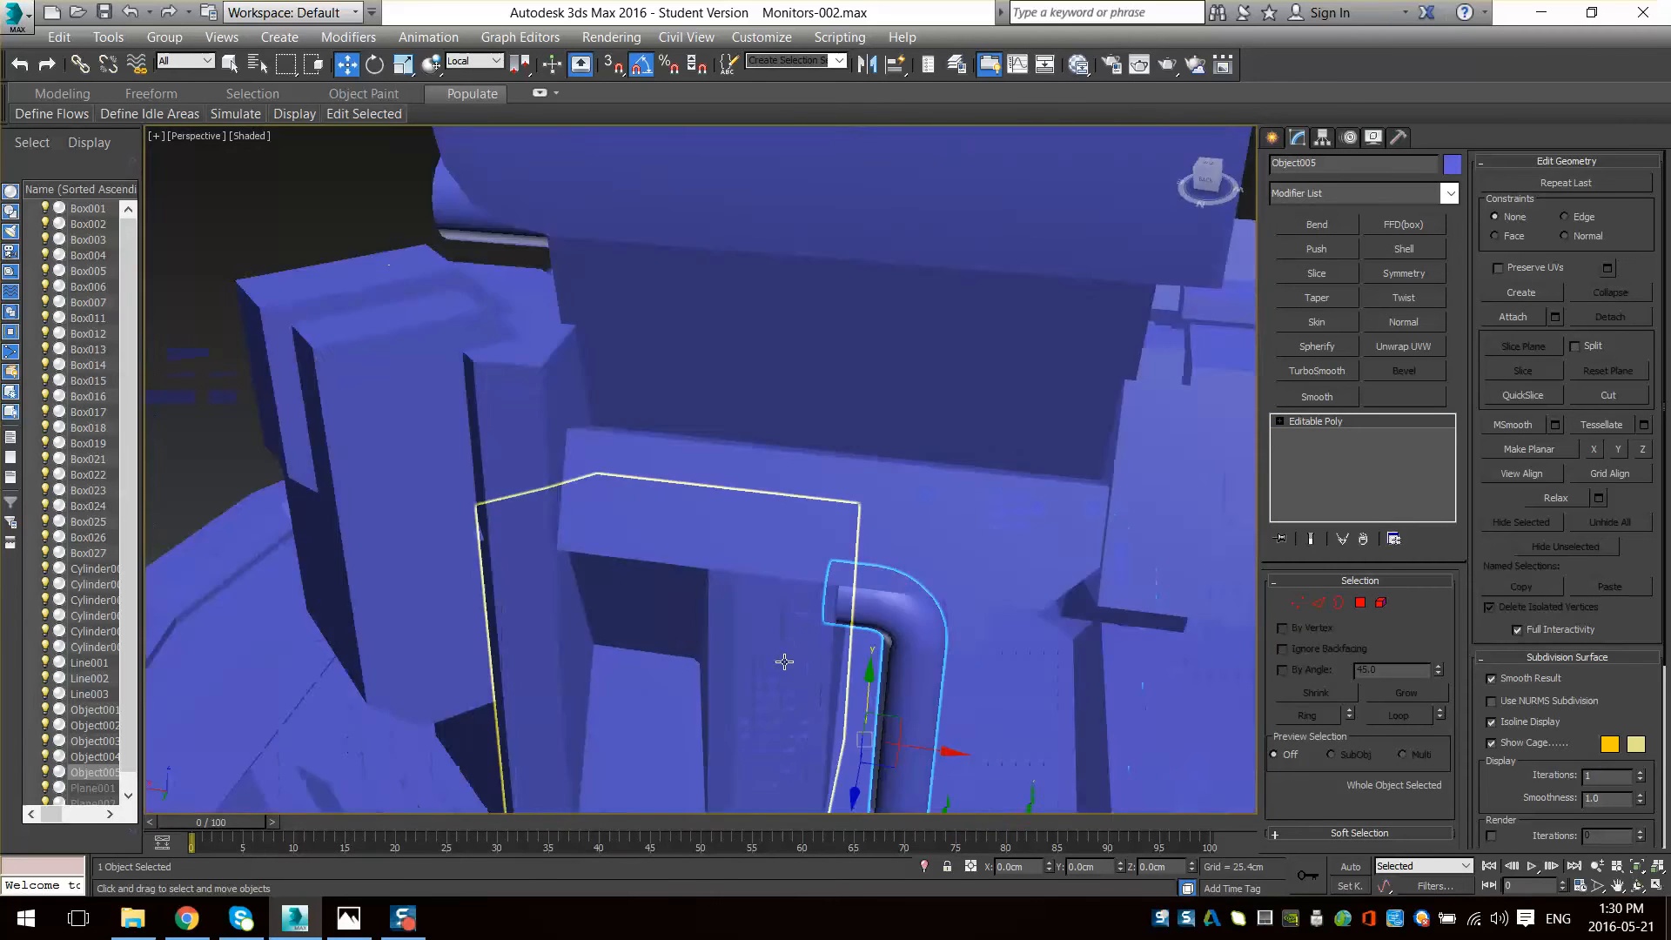
{"action": "middle_click_drag", "start_coordinate": [783, 661], "coordinate": [896, 559], "text": "alt"}
{"action": "scroll", "coordinate": [1157, 432], "scroll_direction": "up", "scroll_amount": 4}
{"action": "mouse_move", "coordinate": [1157, 433]}
{"action": "middle_mouse_down"}
{"action": "mouse_move", "coordinate": [980, 651]}
{"action": "mouse_move", "coordinate": [1010, 670]}
{"action": "mouse_move", "coordinate": [889, 557]}
{"action": "mouse_move", "coordinate": [756, 586]}
{"action": "mouse_move", "coordinate": [955, 586]}
{"action": "mouse_move", "coordinate": [871, 588]}
{"action": "mouse_move", "coordinate": [857, 554]}
{"action": "middle_mouse_up"}
{"action": "scroll", "coordinate": [1001, 662], "scroll_direction": "down", "scroll_amount": 5}
{"action": "middle_click_drag", "start_coordinate": [967, 554], "coordinate": [952, 462], "text": "alt"}
{"action": "scroll", "coordinate": [754, 527], "scroll_direction": "up", "scroll_amount": 4}
{"action": "scroll", "coordinate": [885, 448], "scroll_direction": "down", "scroll_amount": 4}
- Study the monitor clusters in both collage sketches as reference for further parts
{"action": "scroll", "coordinate": [897, 374], "scroll_direction": "up", "scroll_amount": 3}
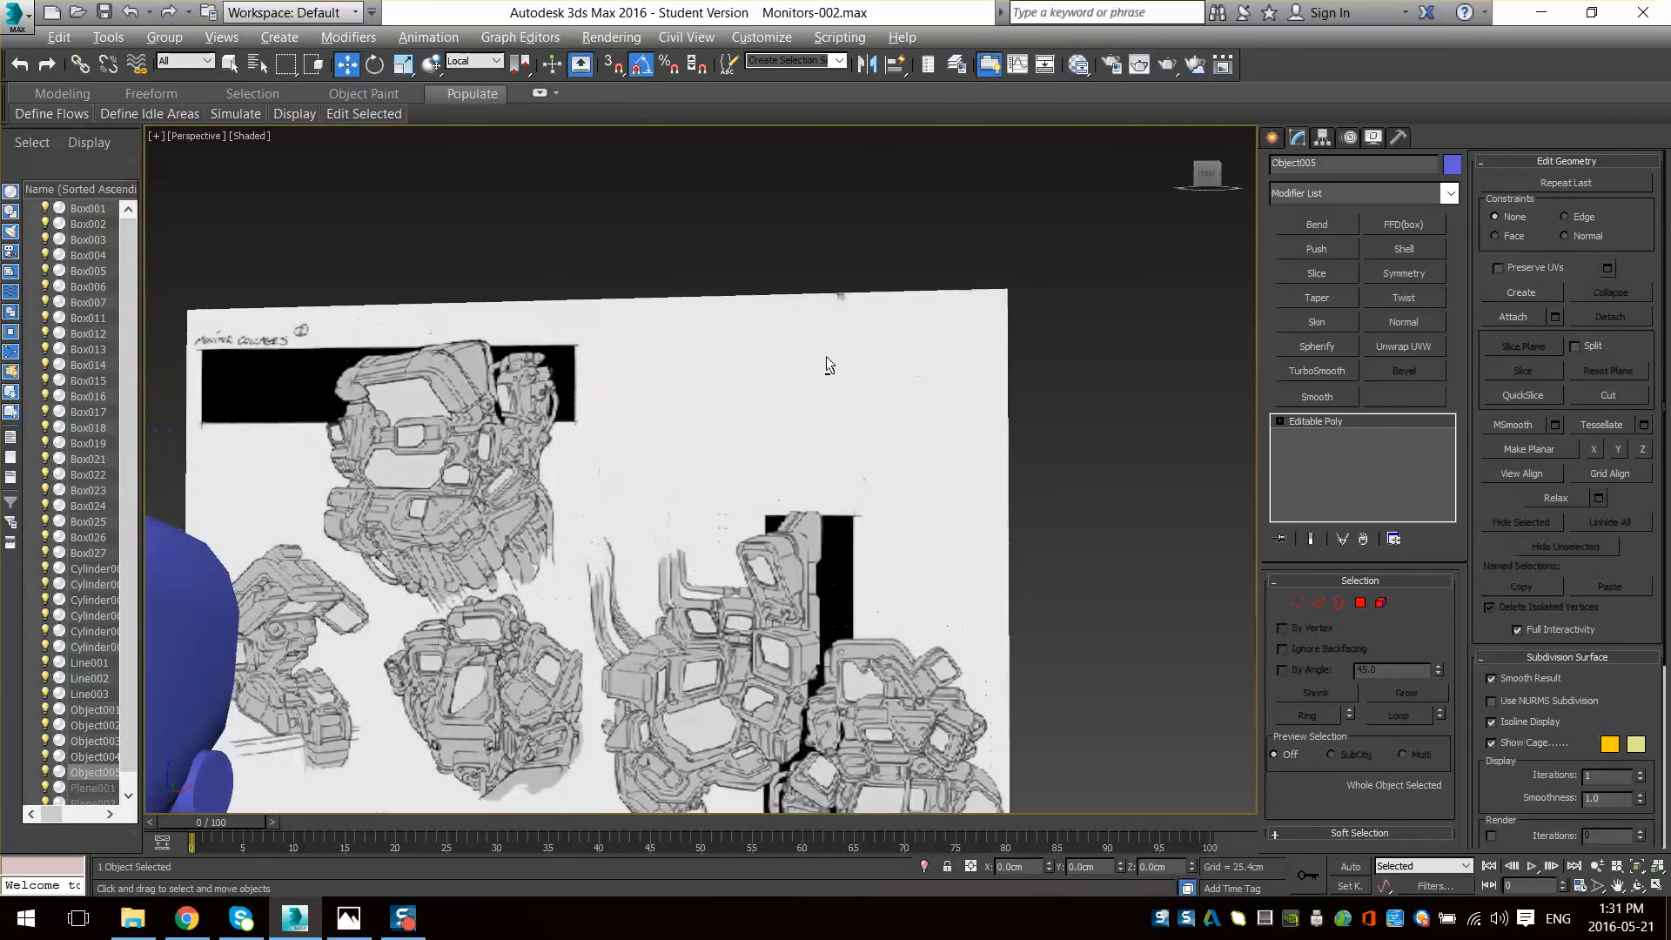
{"action": "middle_click_drag", "start_coordinate": [827, 357], "coordinate": [799, 449], "text": "alt"}
{"action": "middle_click_drag", "start_coordinate": [798, 449], "coordinate": [879, 556]}
{"action": "scroll", "coordinate": [875, 544], "scroll_direction": "up", "scroll_amount": 4}
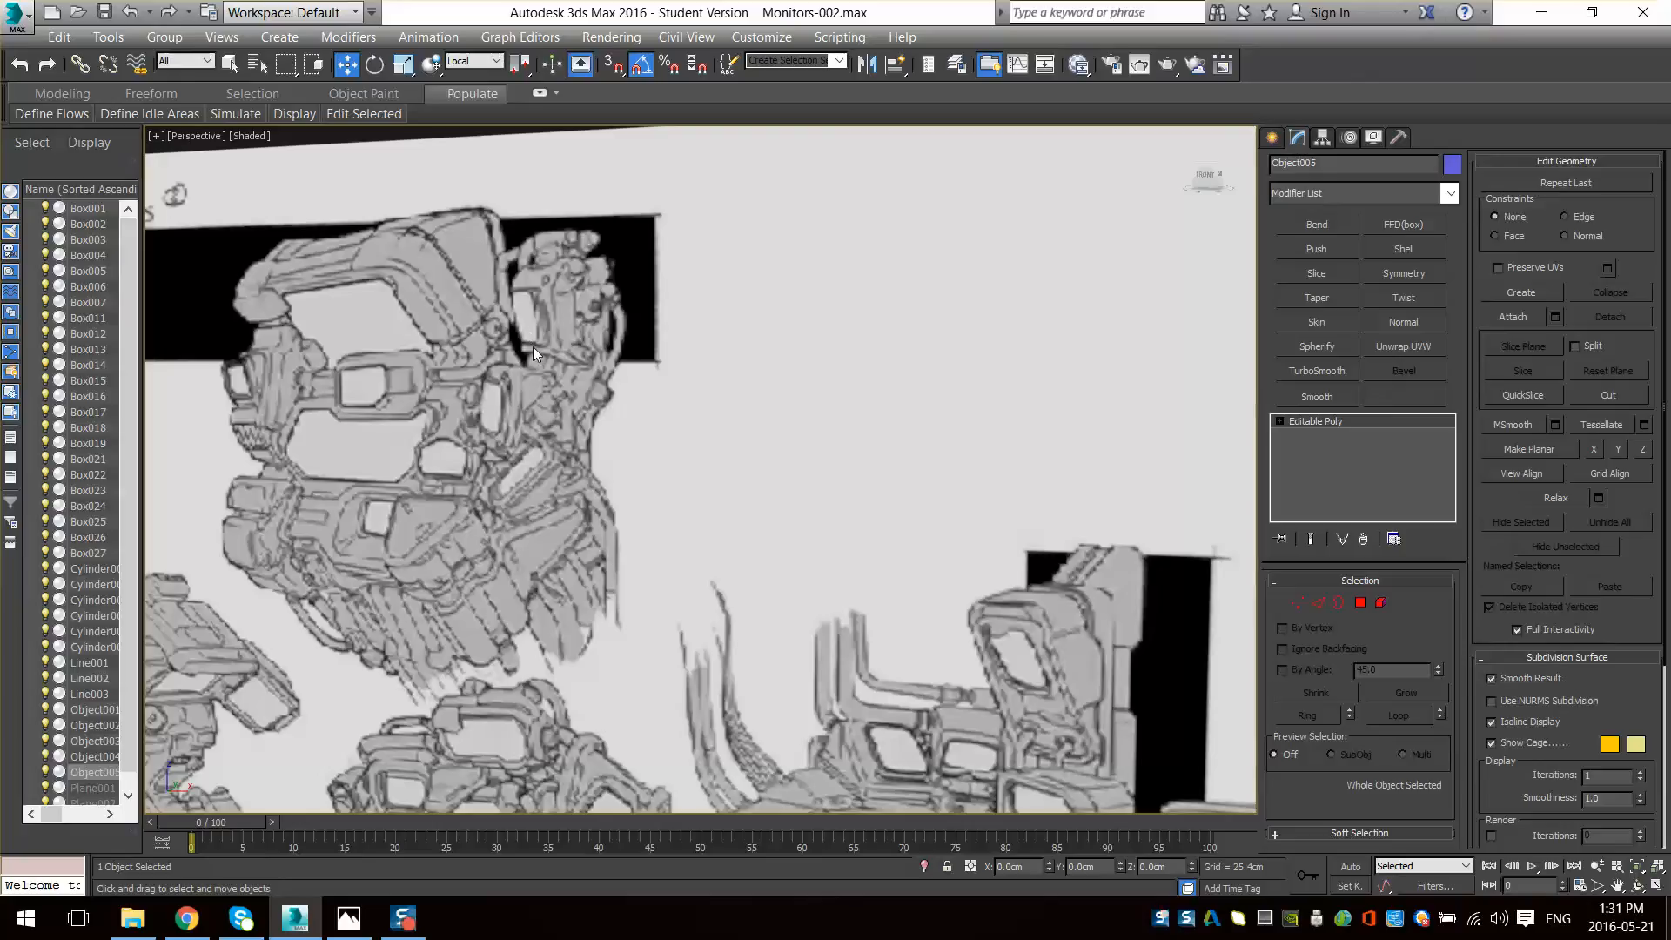
{"action": "scroll", "coordinate": [608, 442], "scroll_direction": "down", "scroll_amount": 1}
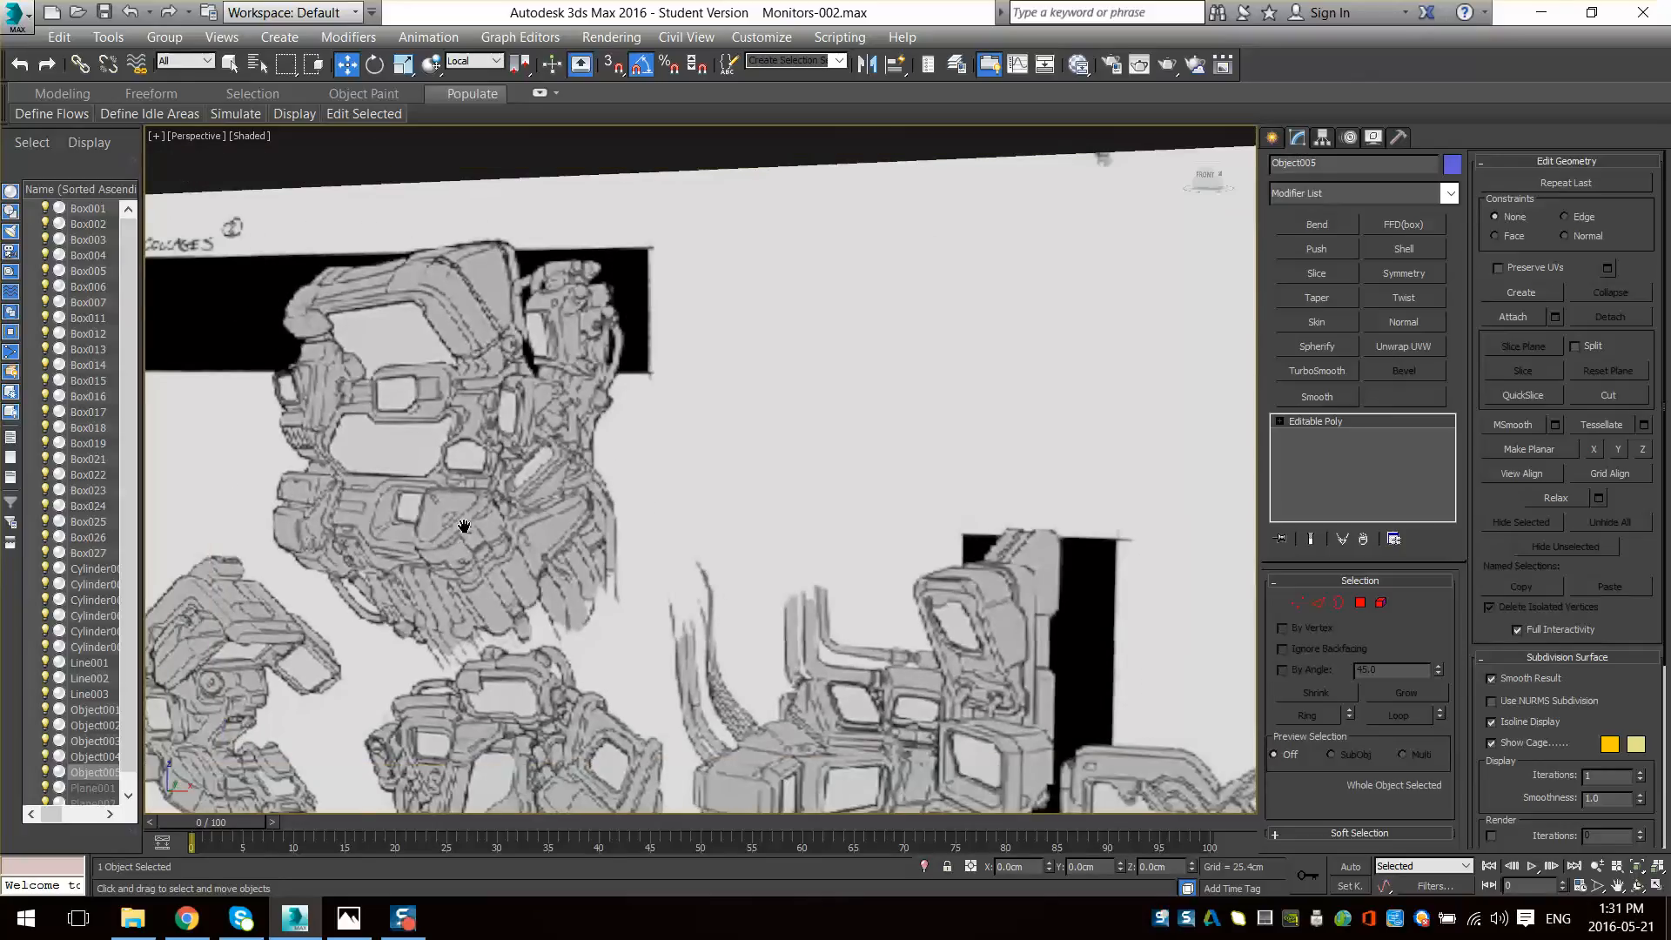
{"action": "mouse_move", "coordinate": [360, 656]}
{"action": "middle_mouse_down"}
{"action": "mouse_move", "coordinate": [467, 575]}
{"action": "mouse_move", "coordinate": [645, 488]}
{"action": "mouse_move", "coordinate": [479, 475]}
{"action": "middle_mouse_up"}
{"action": "scroll", "coordinate": [644, 379], "scroll_direction": "down", "scroll_amount": 1}
{"action": "scroll", "coordinate": [764, 588], "scroll_direction": "up", "scroll_amount": 2}
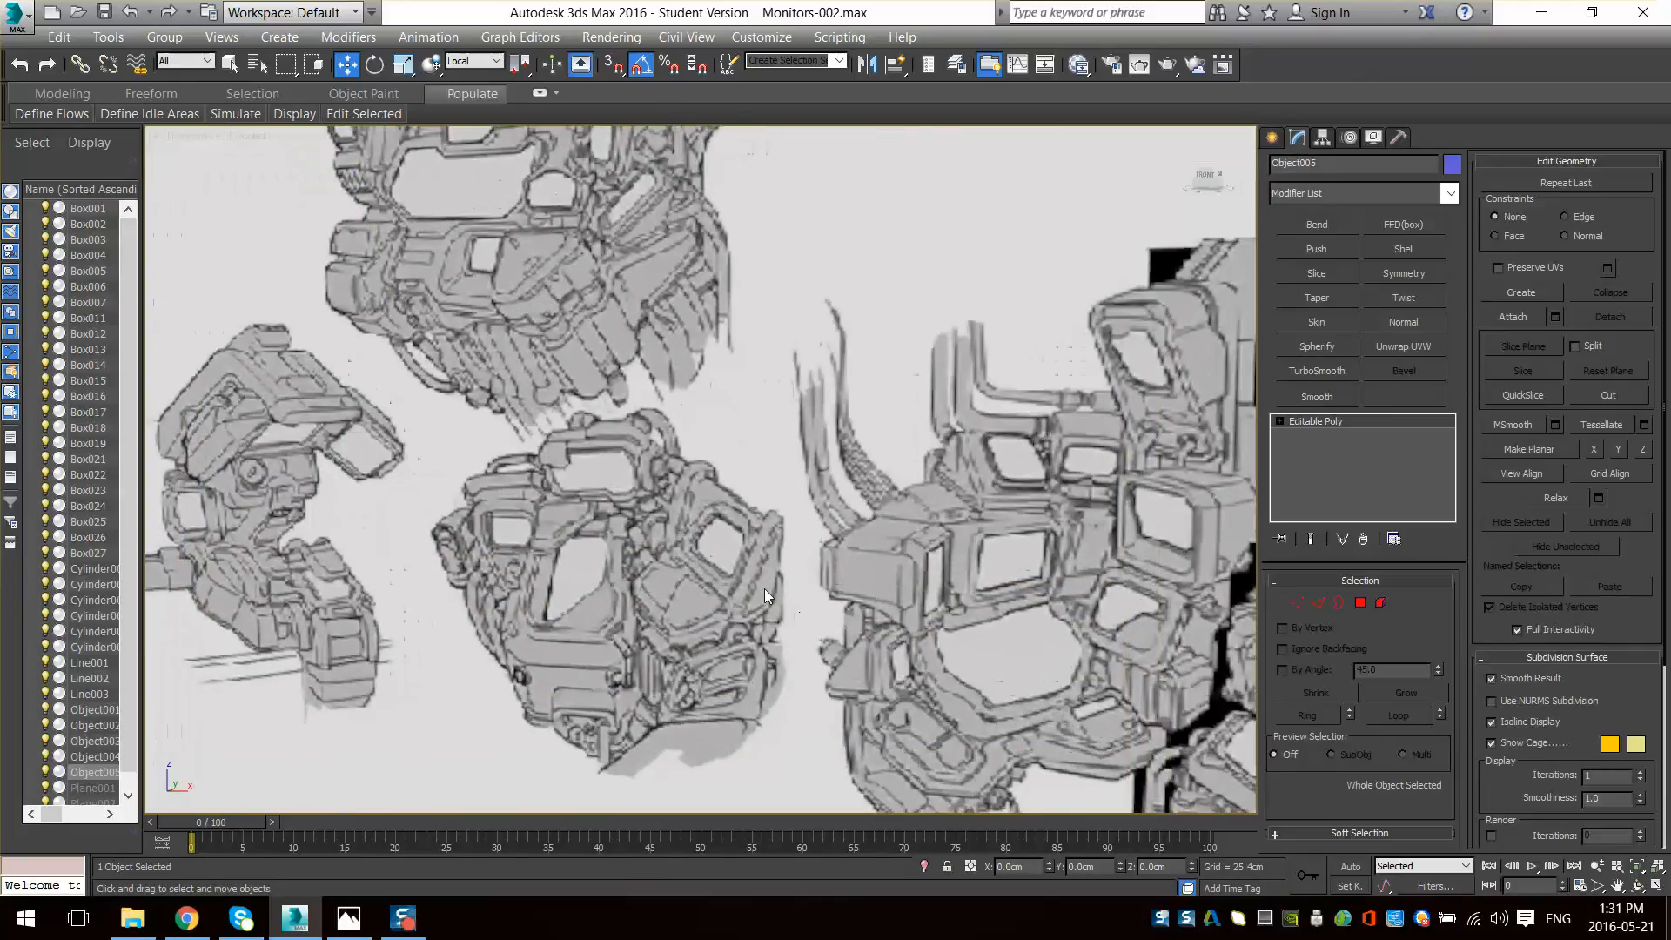
{"action": "middle_click_drag", "start_coordinate": [691, 615], "coordinate": [692, 685]}
{"action": "scroll", "coordinate": [692, 685], "scroll_direction": "down", "scroll_amount": 4}
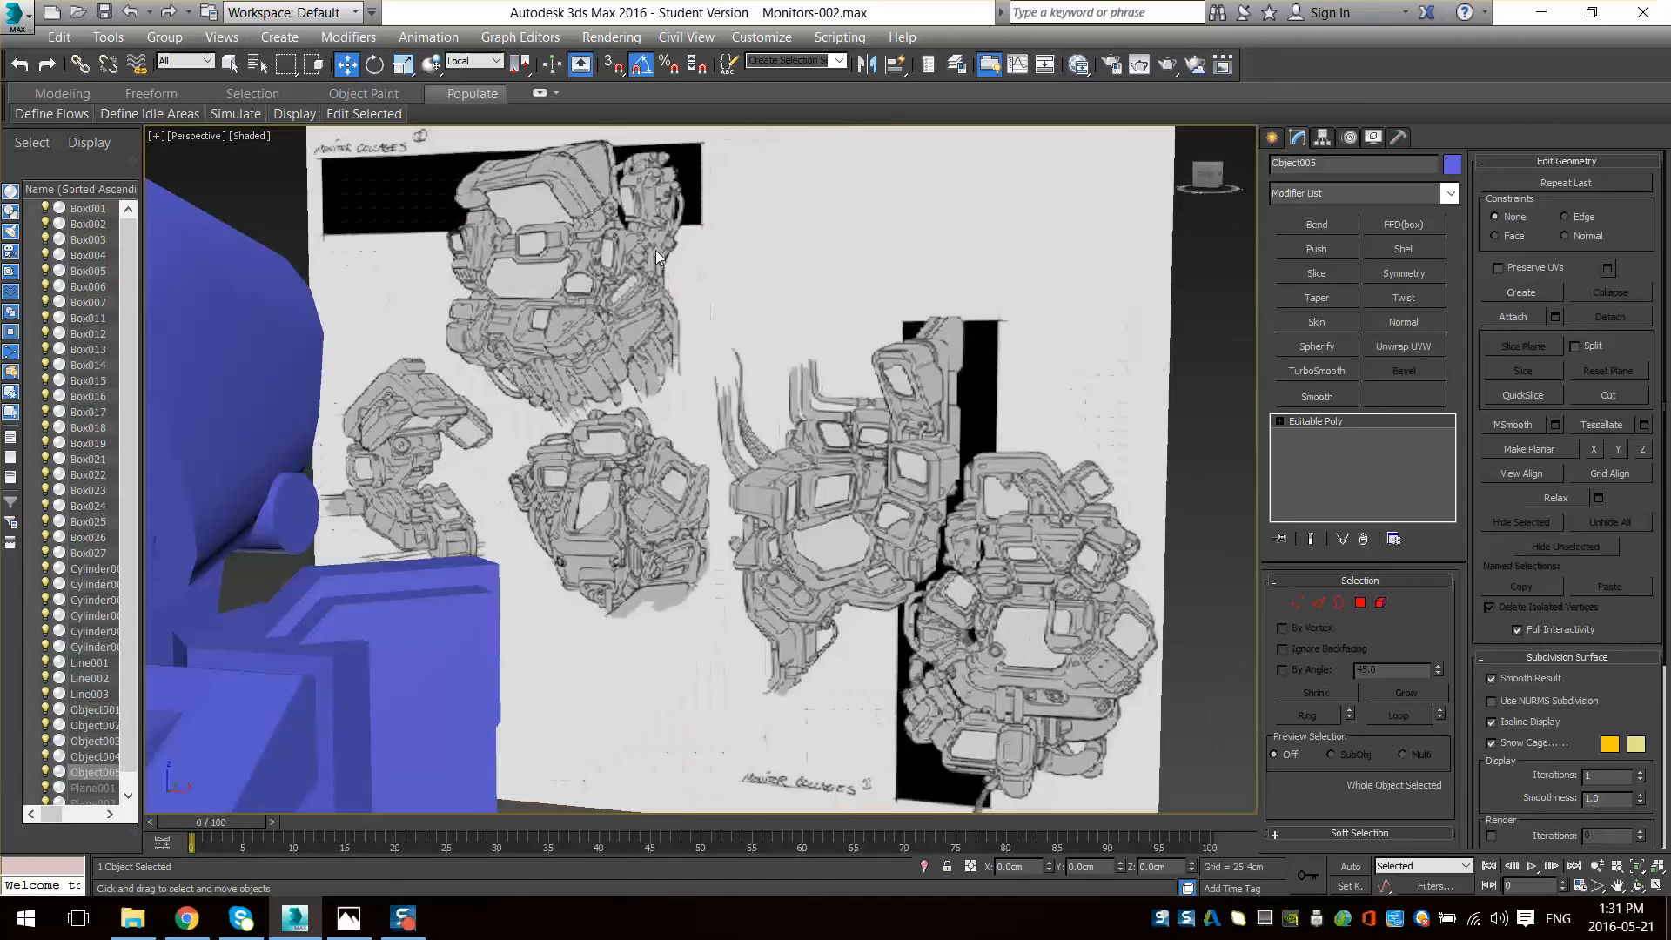
{"action": "scroll", "coordinate": [661, 250], "scroll_direction": "up", "scroll_amount": 5}
{"action": "middle_click_drag", "start_coordinate": [791, 452], "coordinate": [465, 294]}
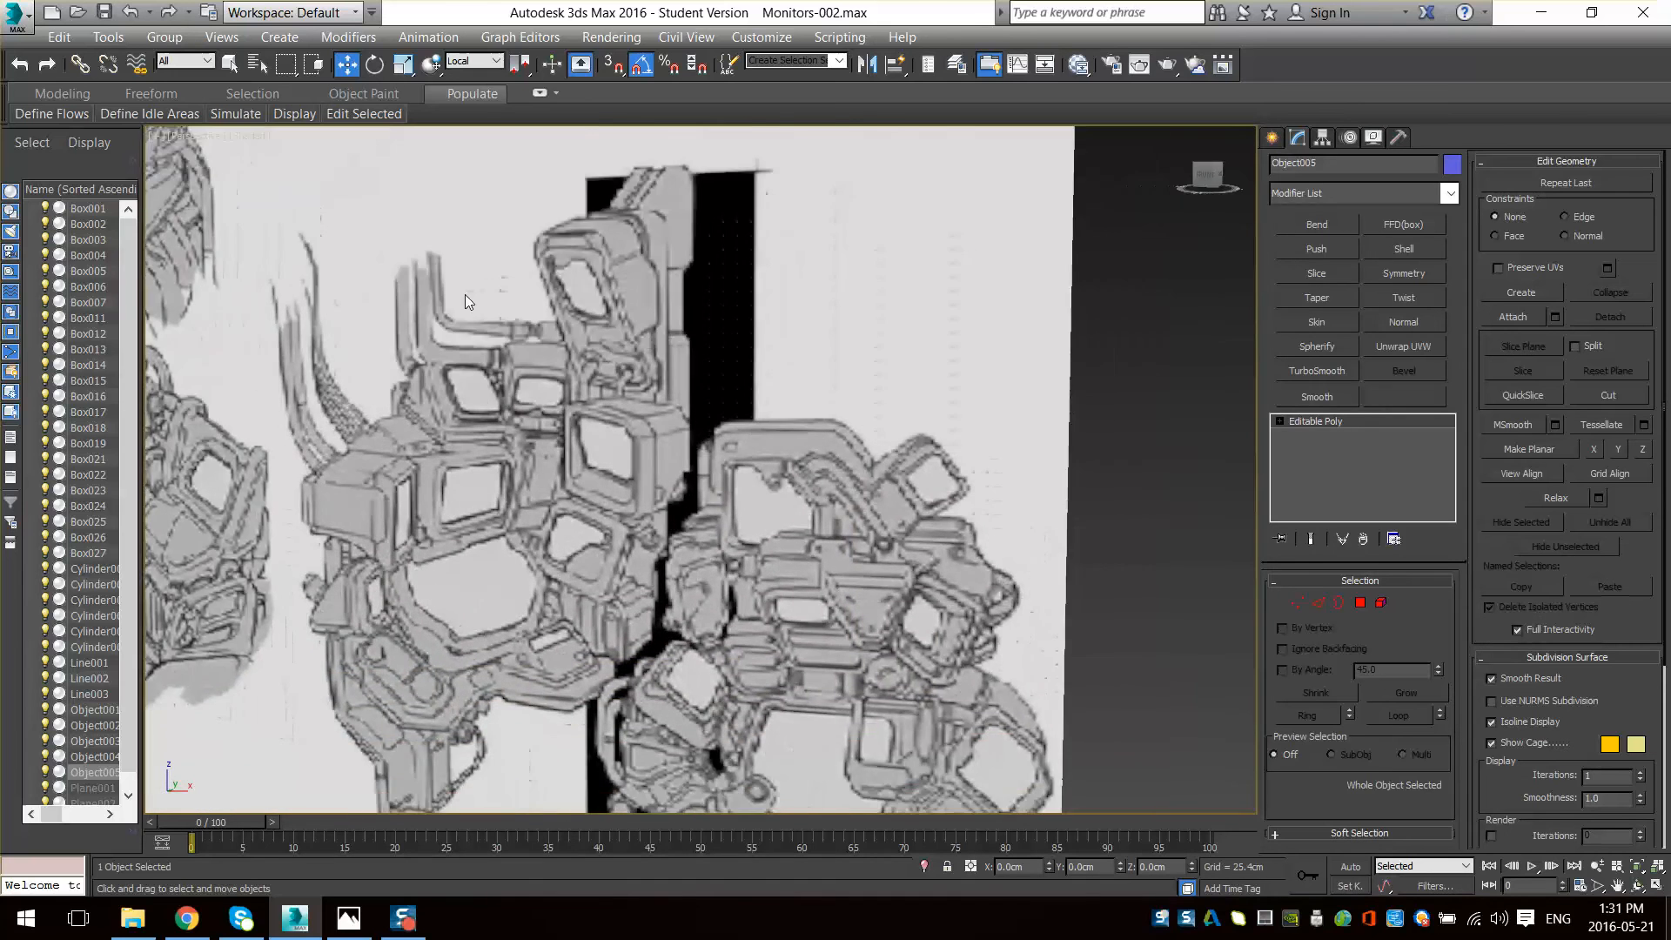
{"action": "middle_click_drag", "start_coordinate": [872, 512], "coordinate": [822, 437]}
{"action": "middle_click_drag", "start_coordinate": [863, 621], "coordinate": [808, 509]}
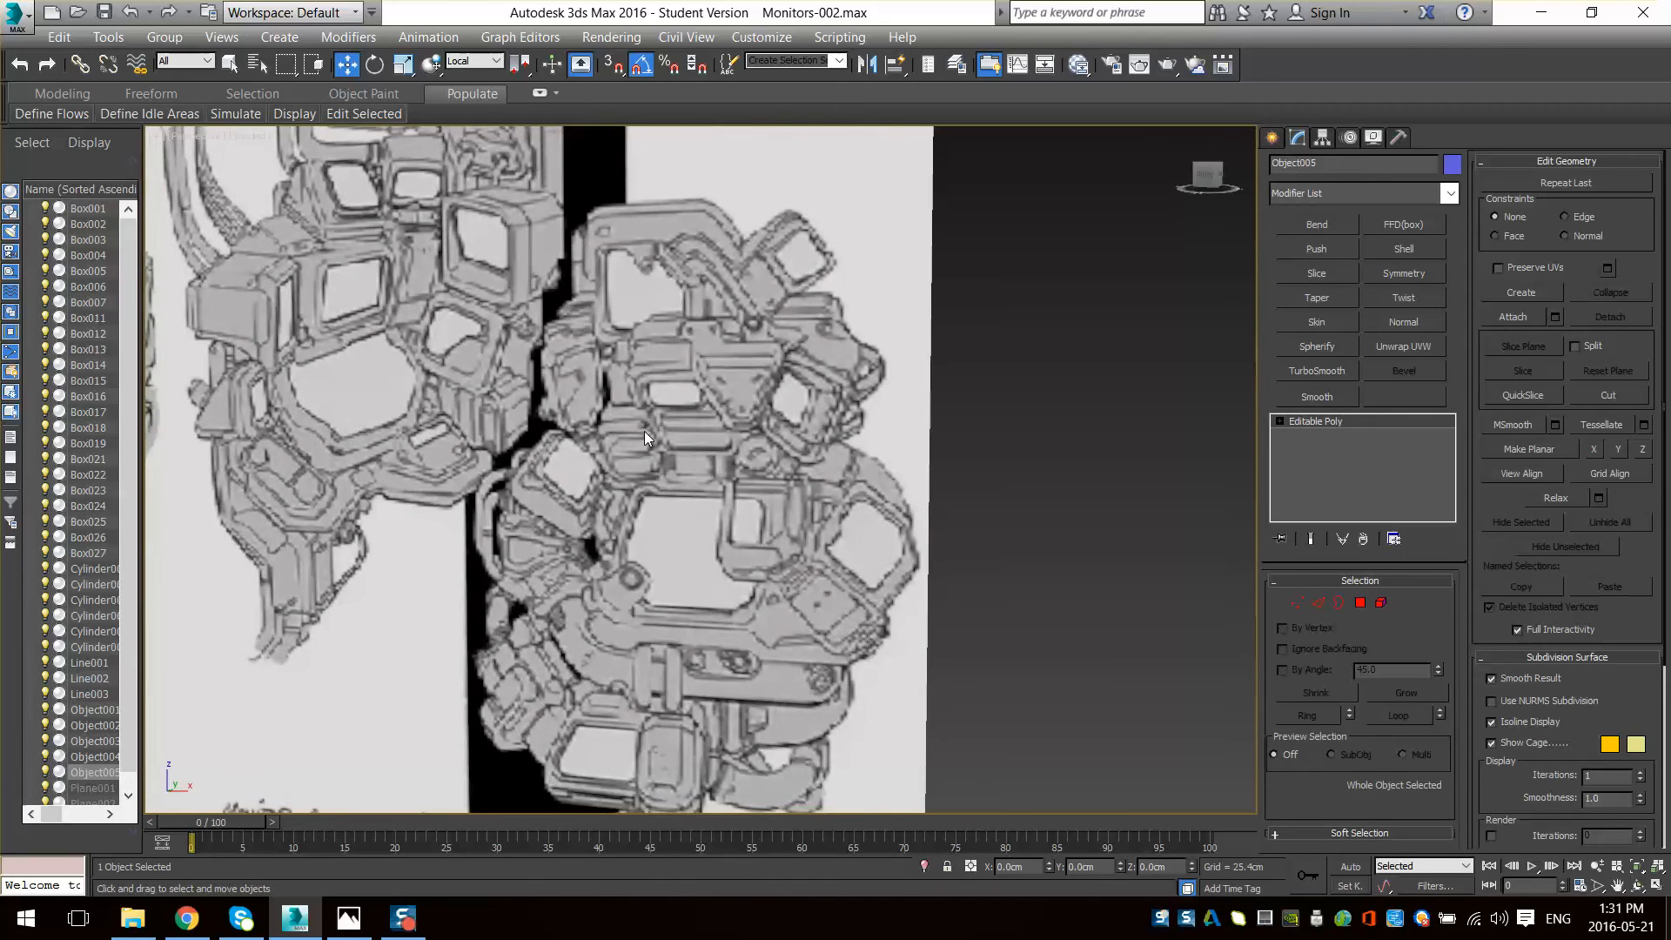
{"action": "middle_click_drag", "start_coordinate": [644, 431], "coordinate": [905, 609]}
{"action": "middle_click_drag", "start_coordinate": [454, 150], "coordinate": [666, 366]}
{"action": "scroll", "coordinate": [696, 401], "scroll_direction": "up", "scroll_amount": 4}
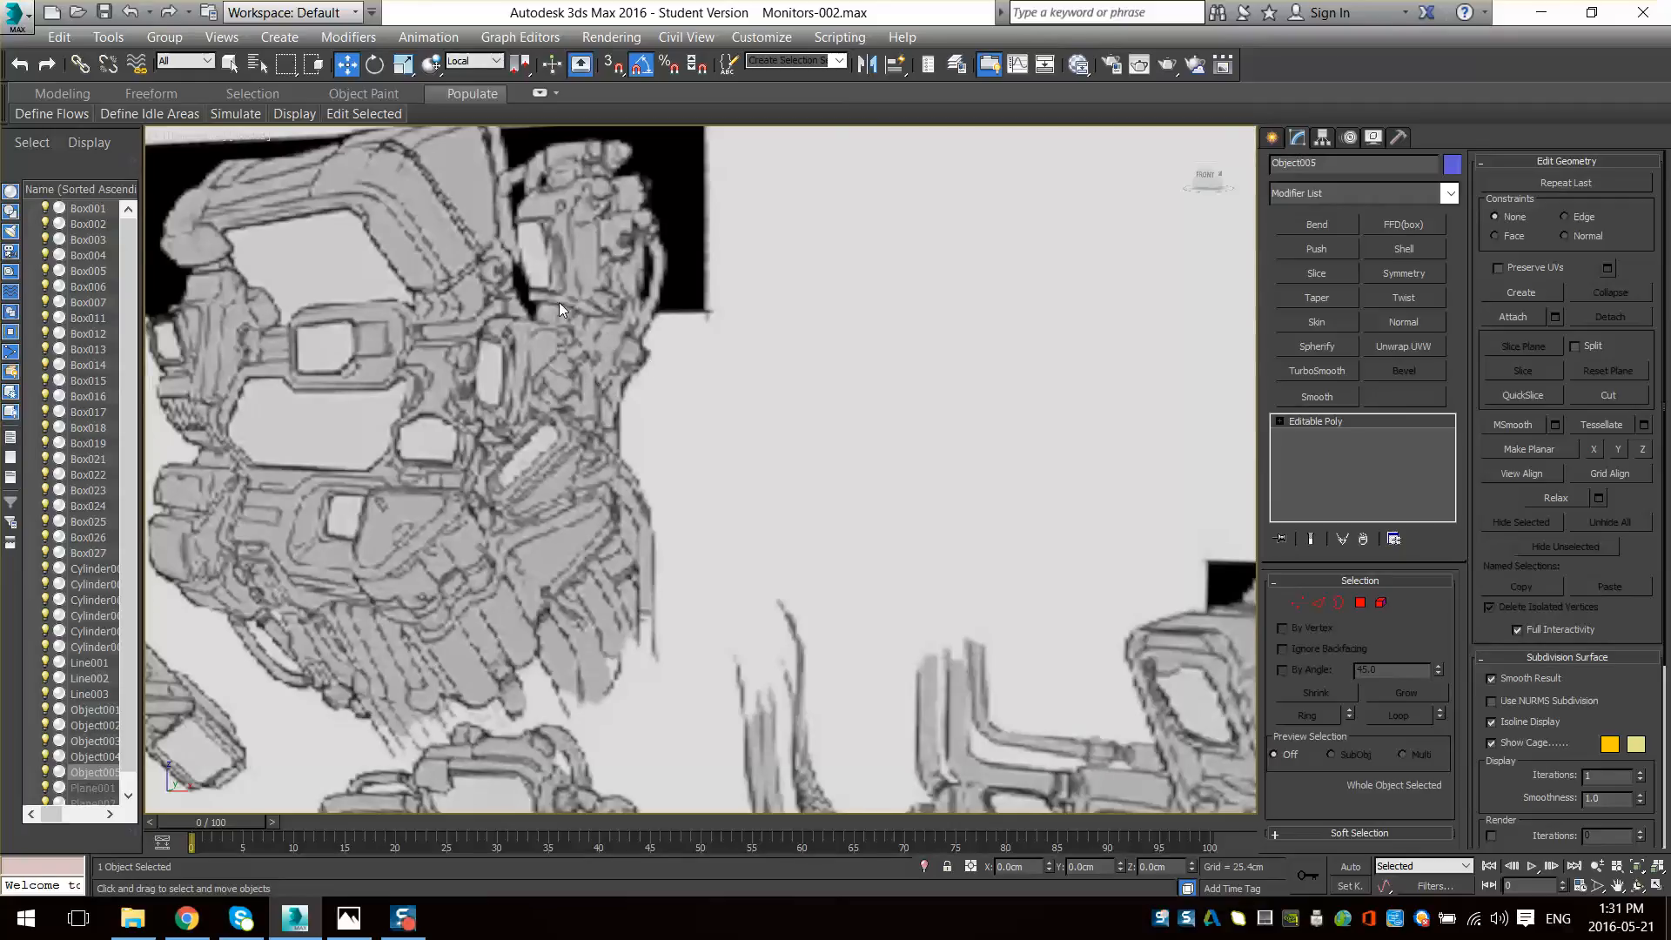
- Examine the console and the monitor clusters in both collage sketches for the next part to model
{"action": "scroll", "coordinate": [513, 605], "scroll_direction": "down", "scroll_amount": 6}
{"action": "mouse_move", "coordinate": [619, 508]}
{"action": "middle_mouse_down"}
{"action": "mouse_move", "coordinate": [692, 437]}
{"action": "mouse_move", "coordinate": [754, 148]}
{"action": "middle_mouse_up"}
{"action": "middle_click_drag", "start_coordinate": [698, 322], "coordinate": [764, 477], "text": "alt"}
{"action": "scroll", "coordinate": [728, 351], "scroll_direction": "down", "scroll_amount": 5}
{"action": "middle_click_drag", "start_coordinate": [905, 582], "coordinate": [758, 442]}
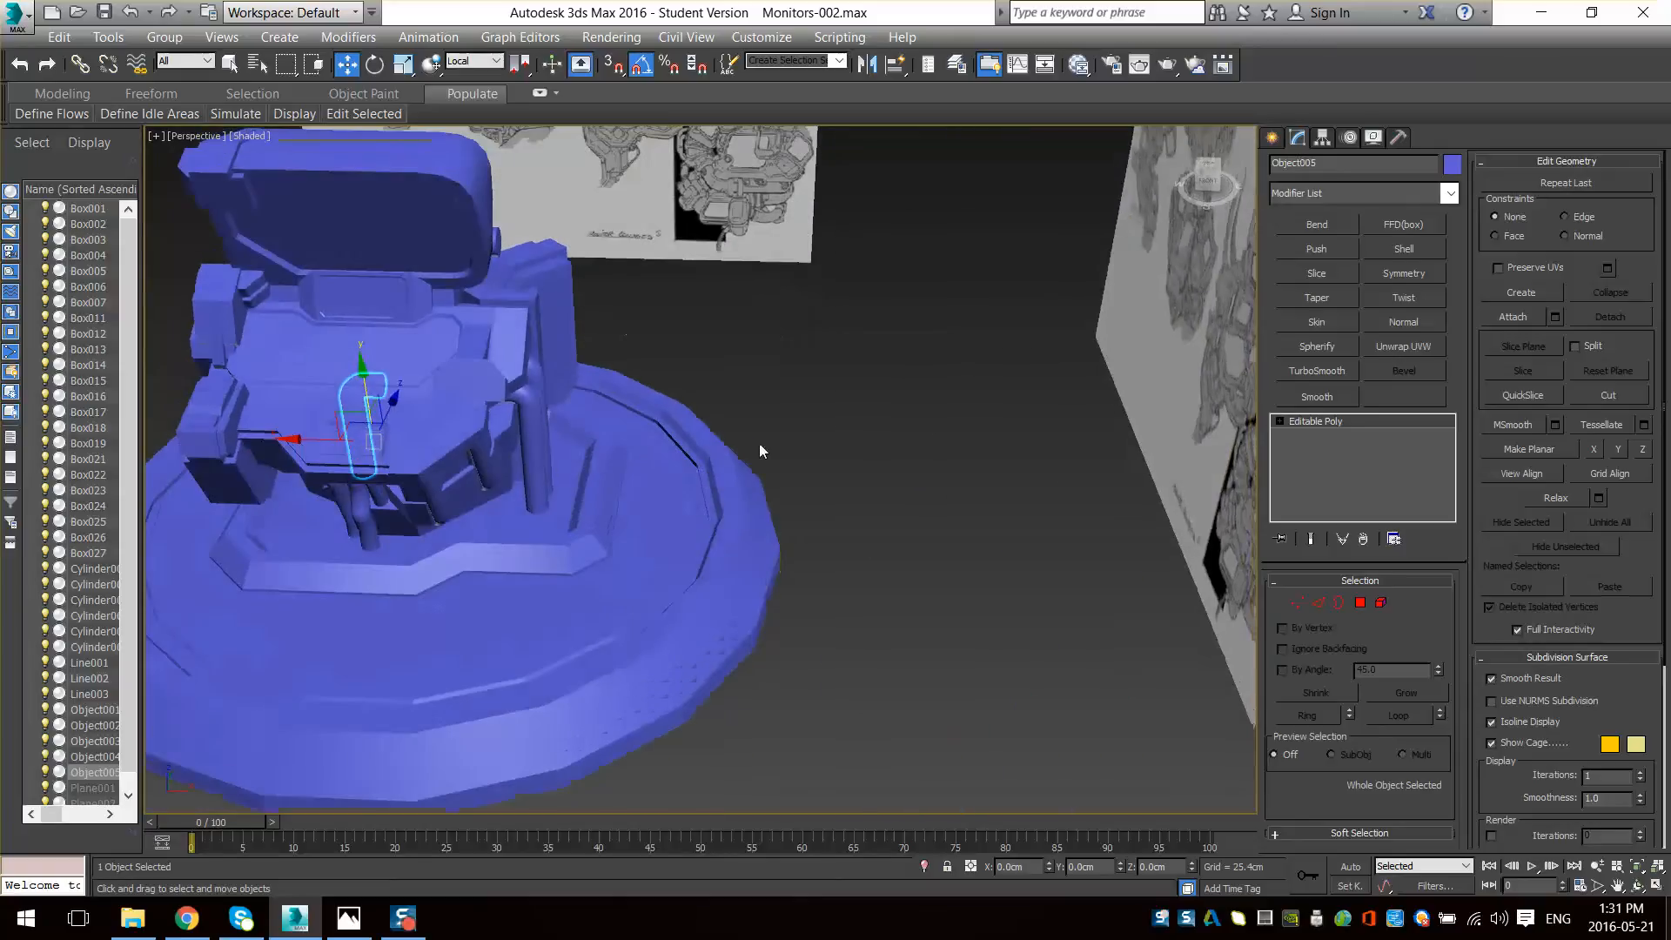
{"action": "middle_click_drag", "start_coordinate": [961, 513], "coordinate": [1310, 172]}
{"action": "left_click", "coordinate": [1272, 138]}
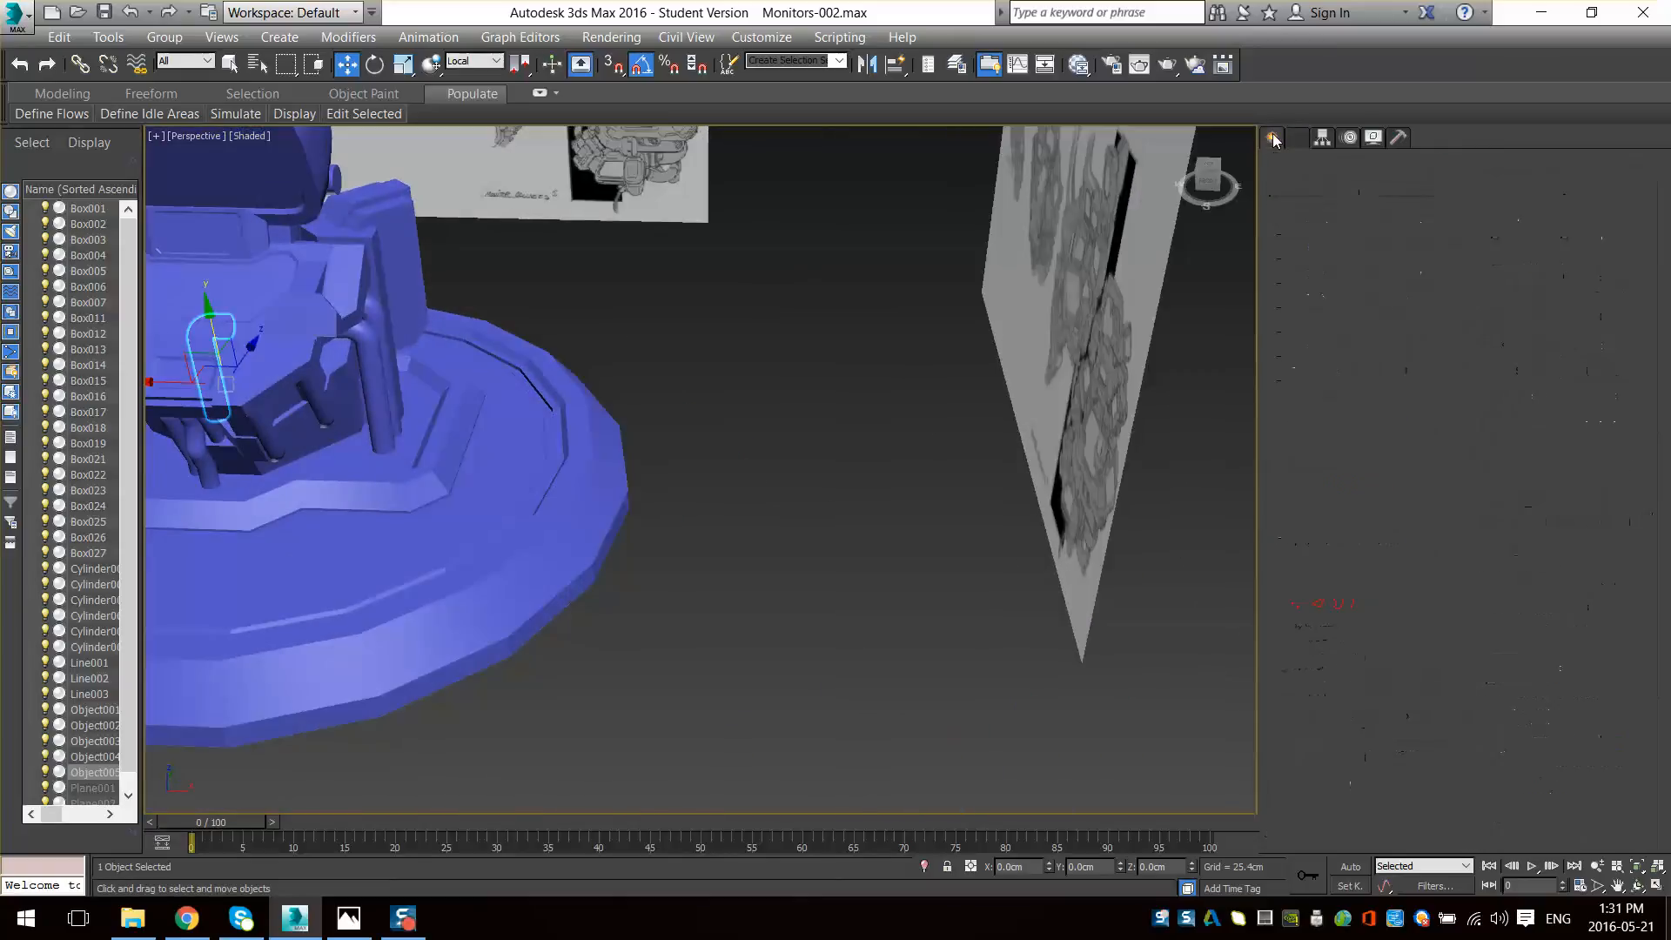
{"action": "scroll", "coordinate": [732, 366], "scroll_direction": "down", "scroll_amount": 3}
{"action": "middle_click_drag", "start_coordinate": [731, 365], "coordinate": [758, 520]}
{"action": "scroll", "coordinate": [756, 519], "scroll_direction": "up", "scroll_amount": 5}
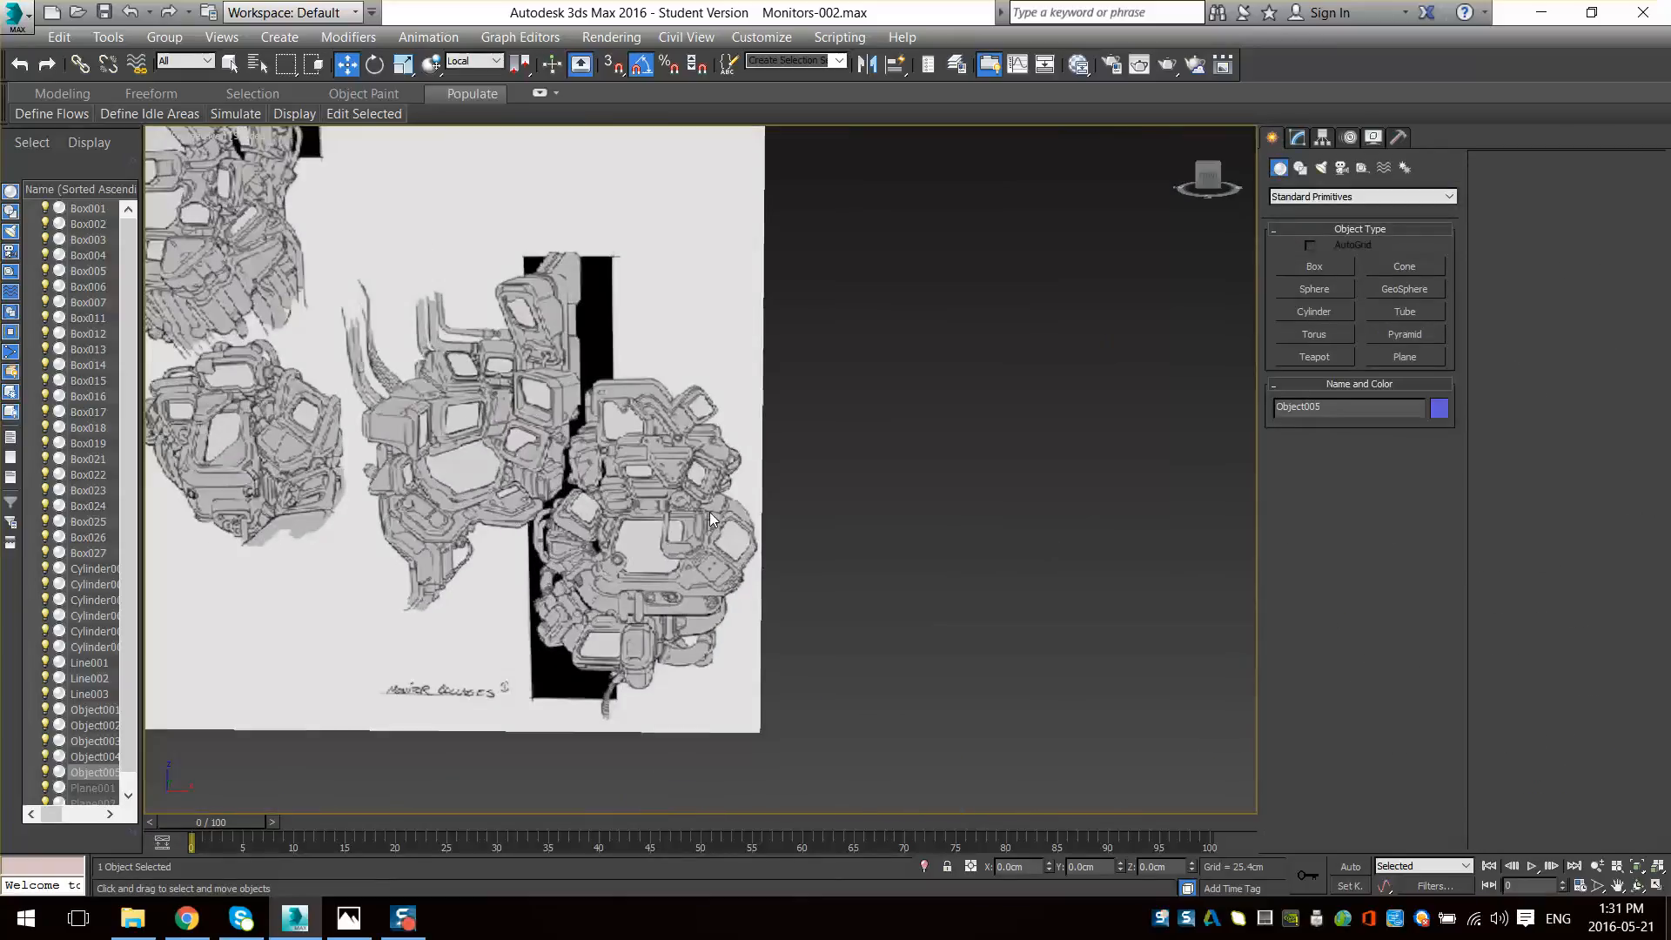
{"action": "scroll", "coordinate": [394, 249], "scroll_direction": "up", "scroll_amount": 2}
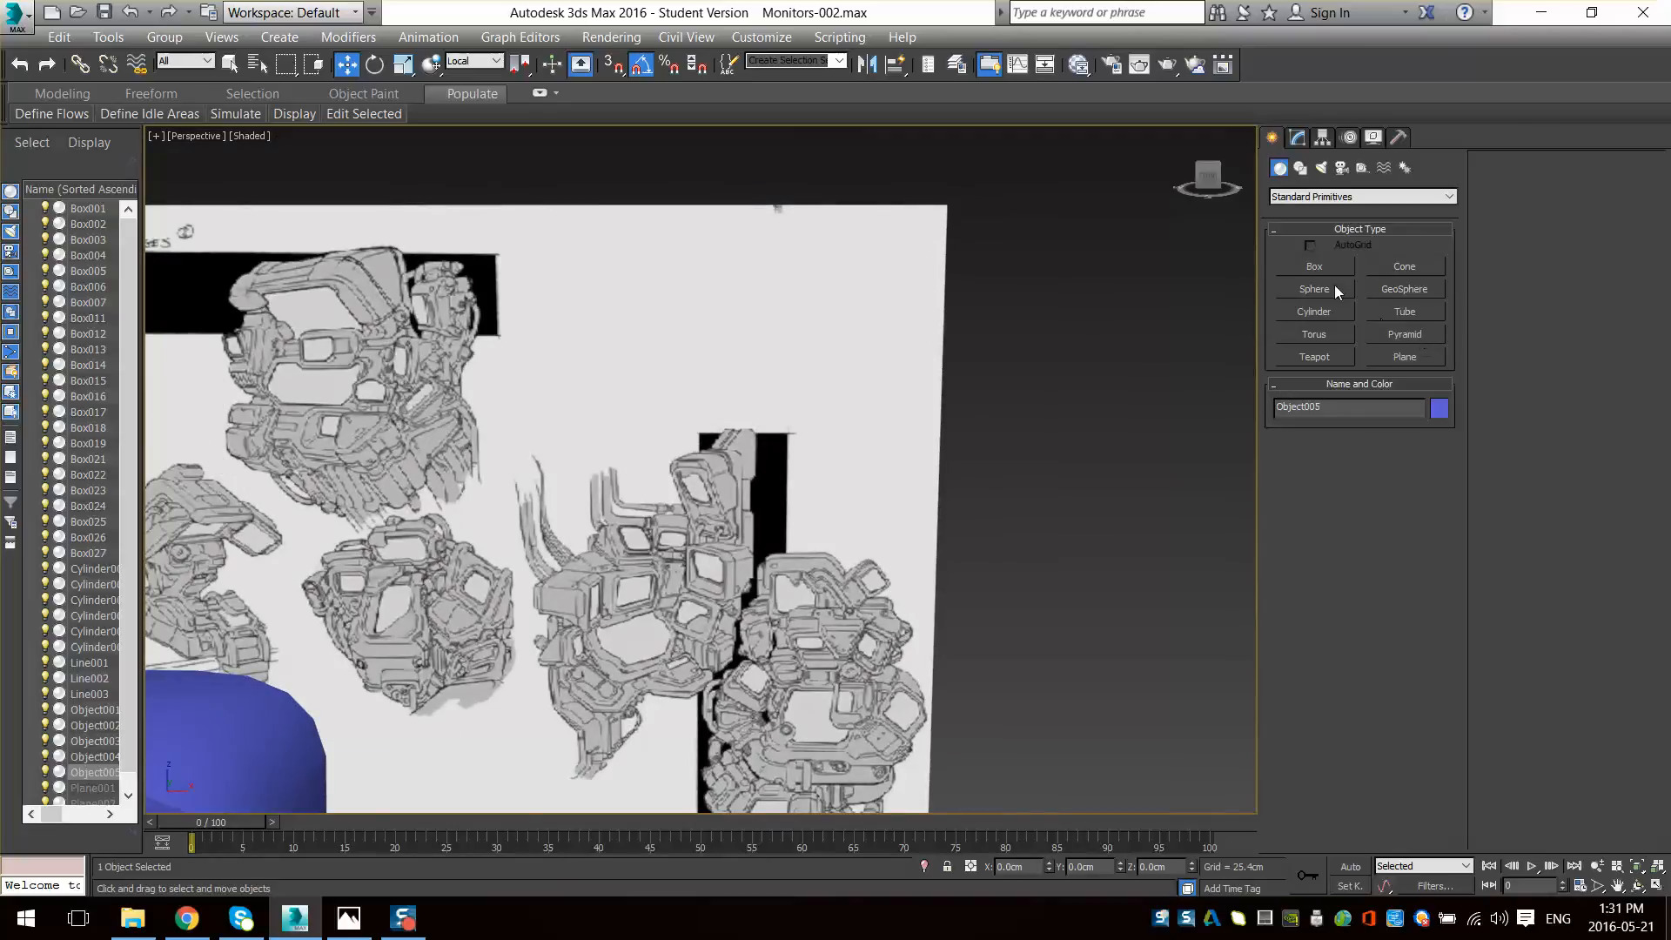
- Create a cylinder about 21.7 cm in radius and 9.7 cm thick in the front view beside the console, and convert it to Editable Poly
{"action": "left_click", "coordinate": [1317, 315]}
{"action": "scroll", "coordinate": [855, 365], "scroll_direction": "down", "scroll_amount": 5}
{"action": "middle_click_drag", "start_coordinate": [858, 552], "coordinate": [851, 519]}
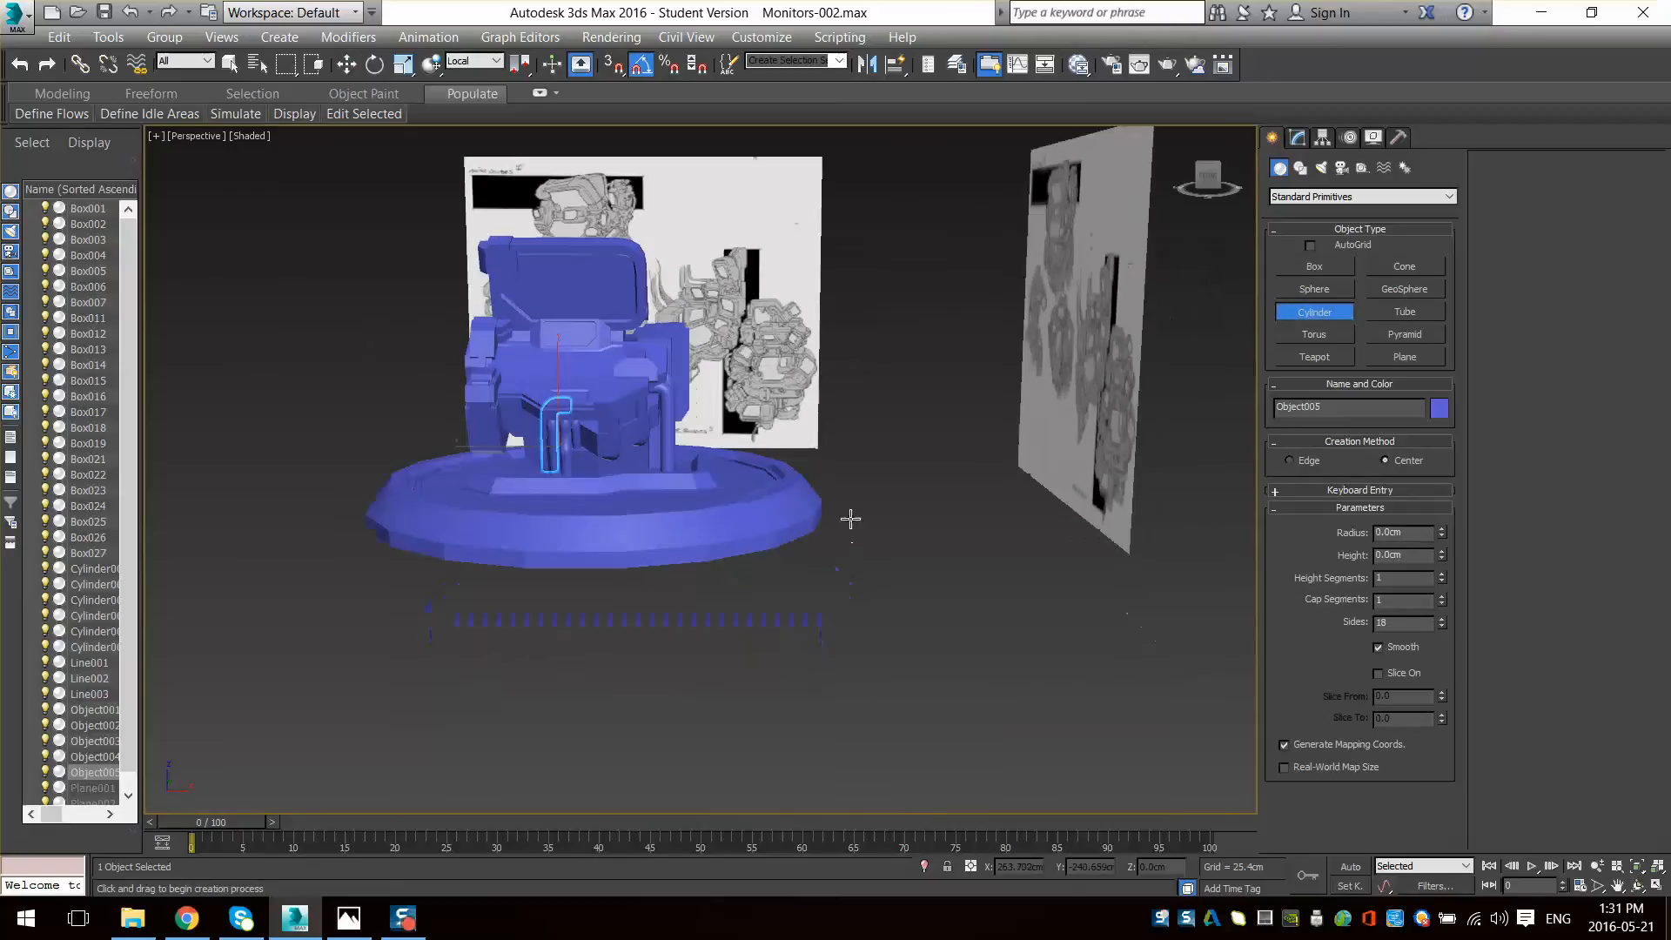
{"action": "key", "text": "f"}
{"action": "key", "text": "z"}
{"action": "scroll", "coordinate": [911, 582], "scroll_direction": "down", "scroll_amount": 3}
{"action": "middle_click_drag", "start_coordinate": [911, 582], "coordinate": [355, 563]}
{"action": "left_click_drag", "start_coordinate": [780, 586], "coordinate": [783, 635]}
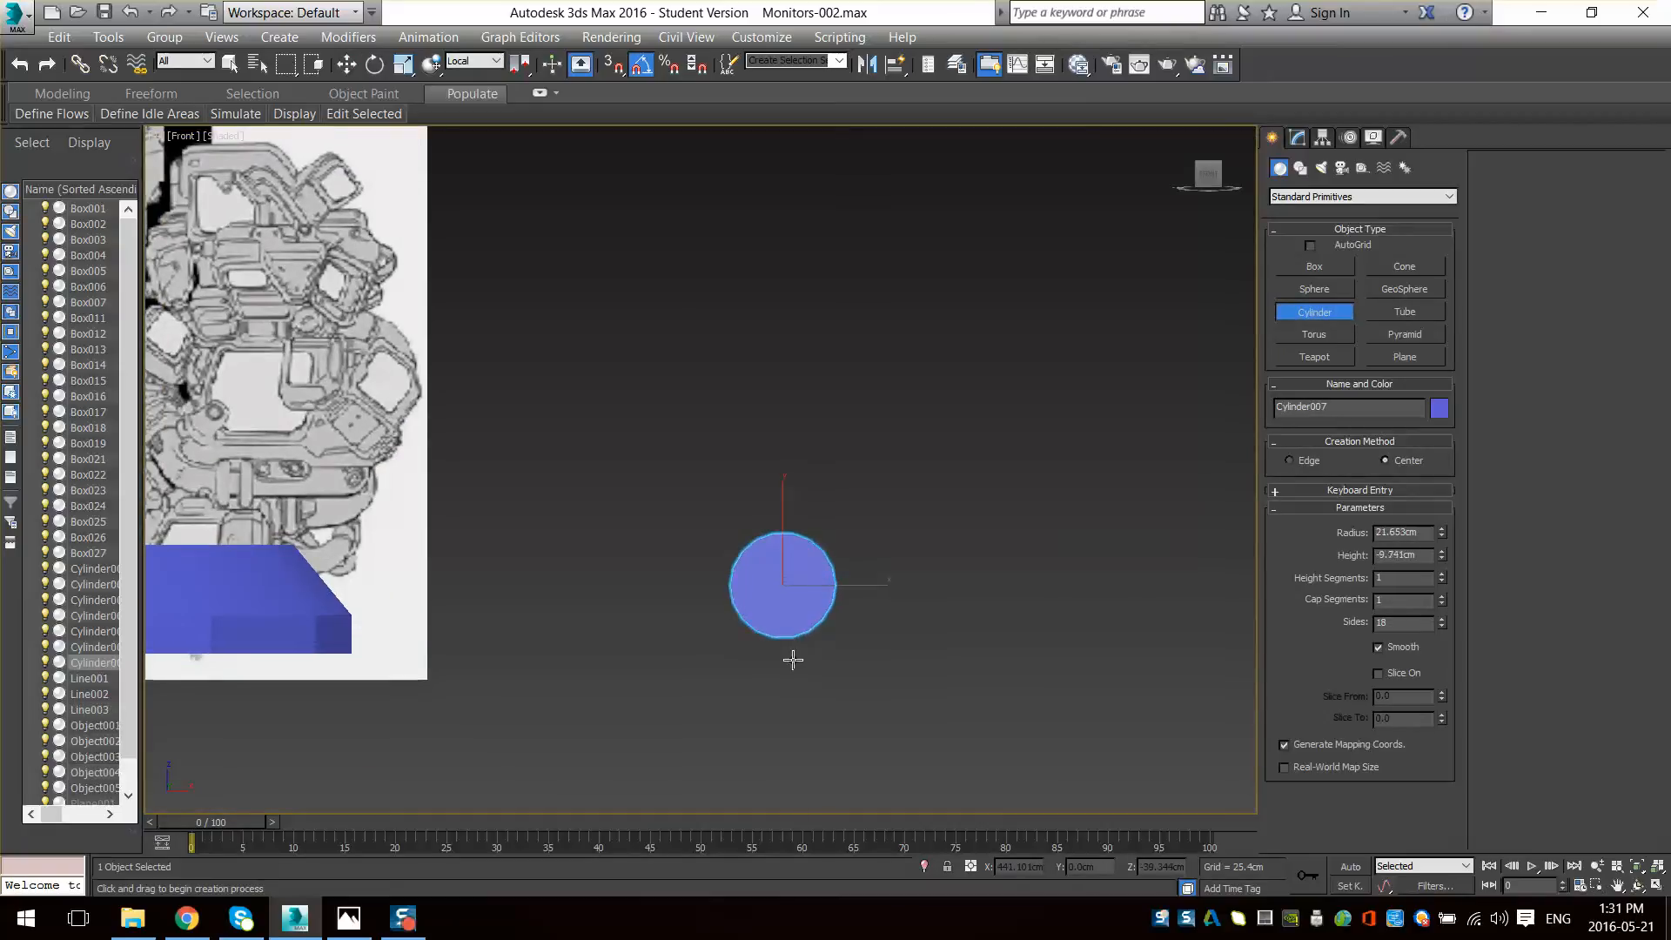
{"action": "left_click", "coordinate": [791, 657]}
{"action": "key", "text": "w"}
{"action": "right_click", "coordinate": [822, 577]}
{"action": "mouse_move", "coordinate": [913, 821]}
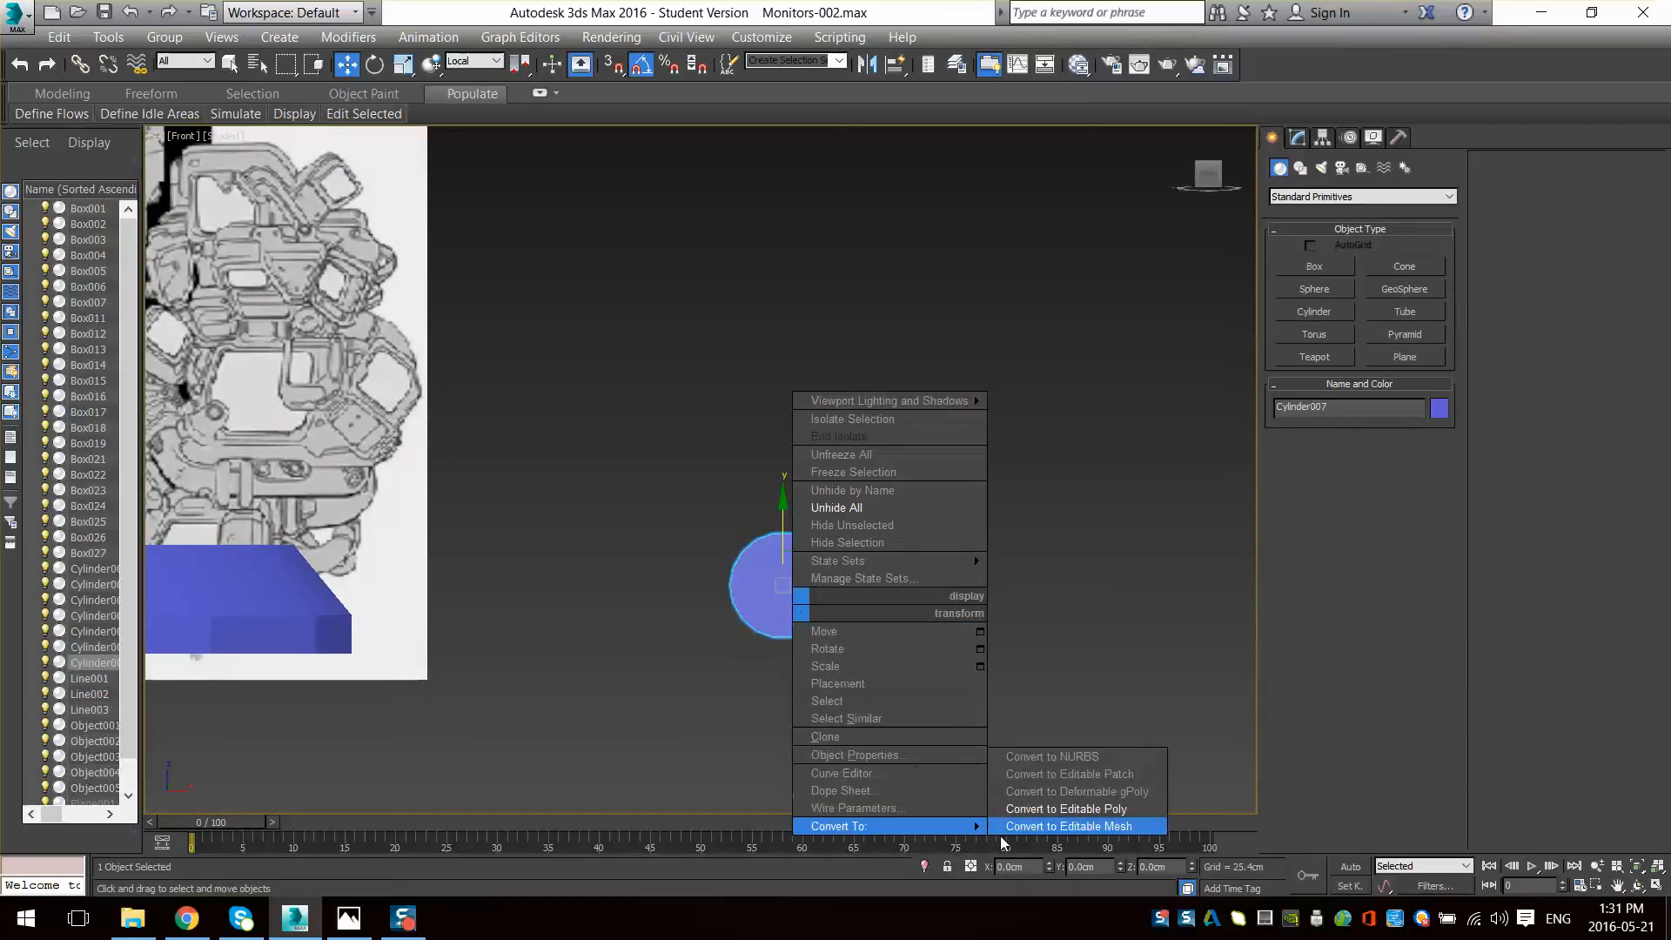
{"action": "left_click", "coordinate": [1088, 792]}
- Delete the vertices of the cylinder's upper half to leave a half disc with an open flat side
{"action": "middle_click_drag", "start_coordinate": [1151, 769], "coordinate": [960, 707]}
{"action": "scroll", "coordinate": [948, 691], "scroll_direction": "up", "scroll_amount": 3}
{"action": "middle_click_drag", "start_coordinate": [694, 566], "coordinate": [1045, 714]}
{"action": "scroll", "coordinate": [1041, 705], "scroll_direction": "down", "scroll_amount": 1}
{"action": "mouse_move", "coordinate": [713, 540]}
{"action": "middle_mouse_down"}
{"action": "mouse_move", "coordinate": [739, 577]}
{"action": "mouse_move", "coordinate": [711, 556]}
{"action": "middle_mouse_up"}
{"action": "scroll", "coordinate": [733, 560], "scroll_direction": "up", "scroll_amount": 2}
{"action": "left_click", "coordinate": [1297, 602]}
{"action": "left_click_drag", "start_coordinate": [849, 248], "coordinate": [218, 454]}
{"action": "left_click_drag", "start_coordinate": [682, 494], "coordinate": [177, 543]}
{"action": "left_click_drag", "start_coordinate": [78, 471], "coordinate": [77, 457]}
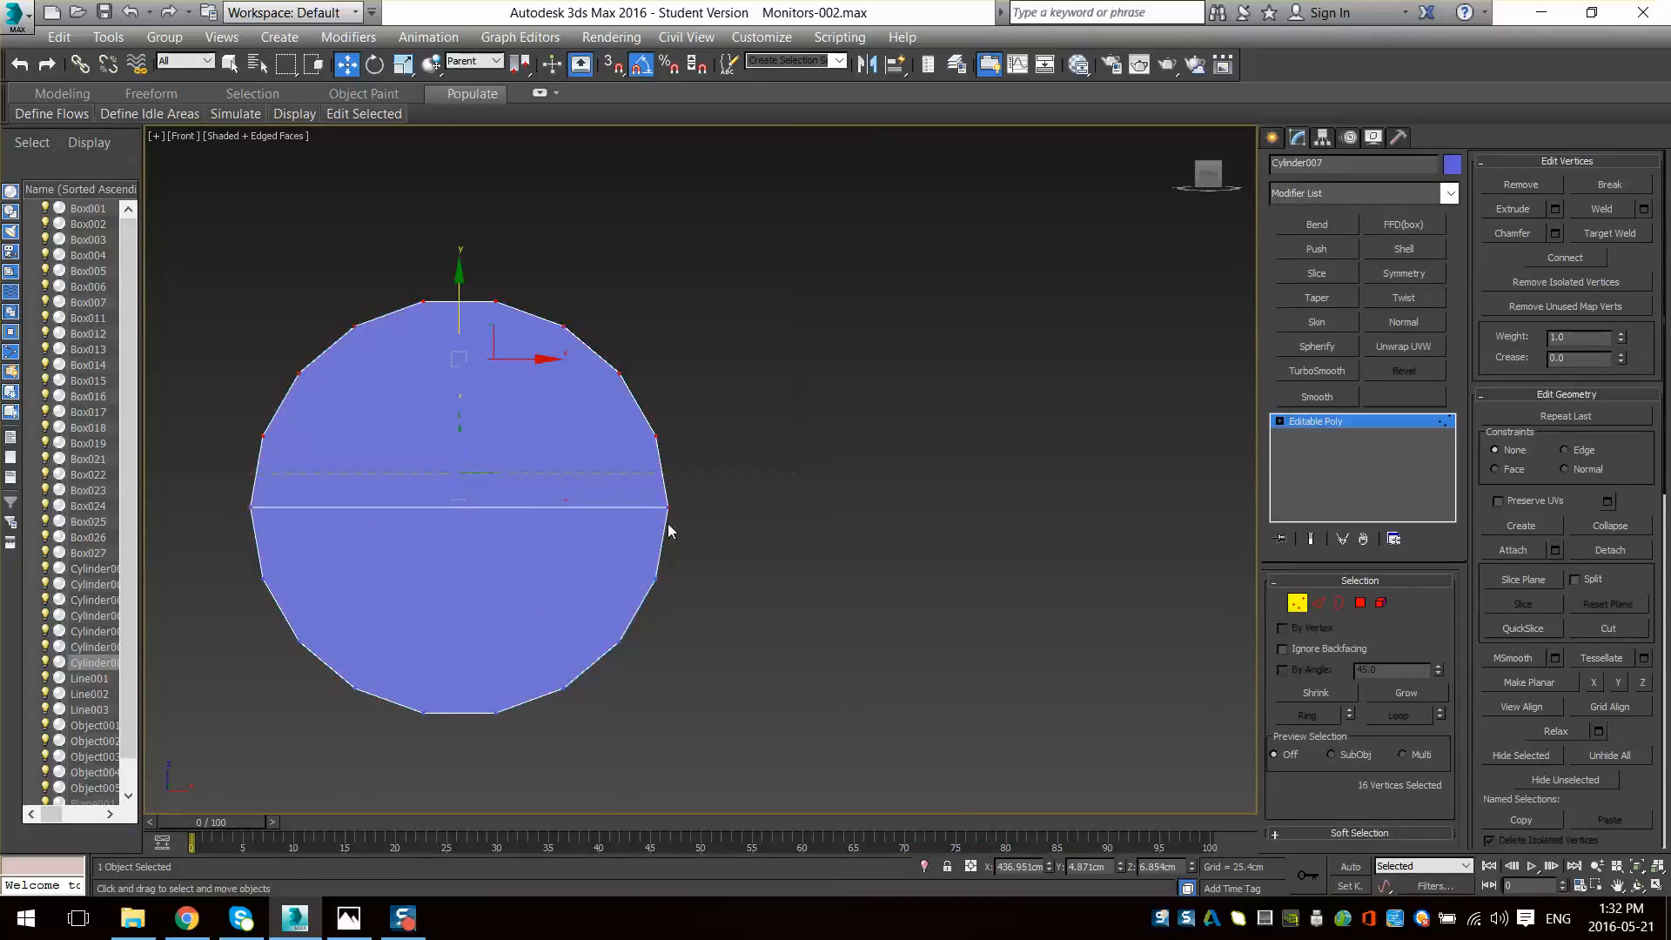
{"action": "middle_click_drag", "start_coordinate": [750, 534], "coordinate": [844, 551]}
{"action": "key", "text": "Delete"}
- Extend the half disc's open border straight up into a long round-ended tab, and finish border editing
{"action": "left_click", "coordinate": [1340, 604]}
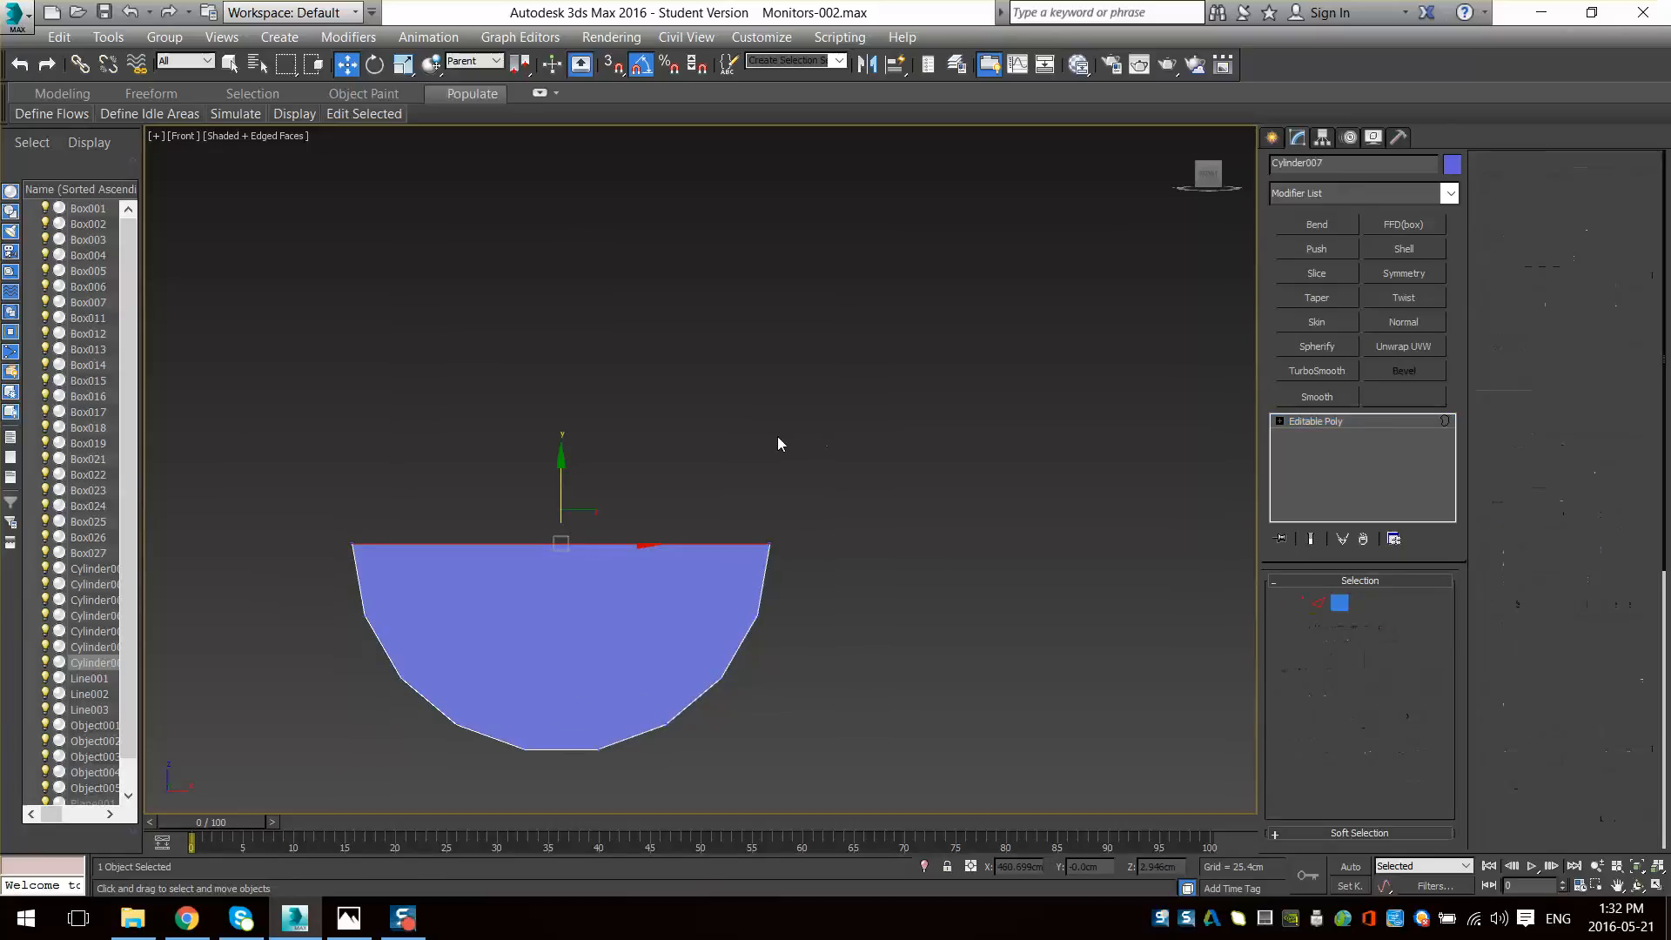
{"action": "middle_click_drag", "start_coordinate": [541, 537], "coordinate": [565, 584]}
{"action": "scroll", "coordinate": [565, 584], "scroll_direction": "down", "scroll_amount": 2}
{"action": "left_click_drag", "start_coordinate": [579, 523], "coordinate": [566, 101], "text": "shift"}
{"action": "scroll", "coordinate": [720, 483], "scroll_direction": "down", "scroll_amount": 3}
{"action": "middle_click_drag", "start_coordinate": [720, 483], "coordinate": [734, 518]}
{"action": "left_click", "coordinate": [1337, 604]}
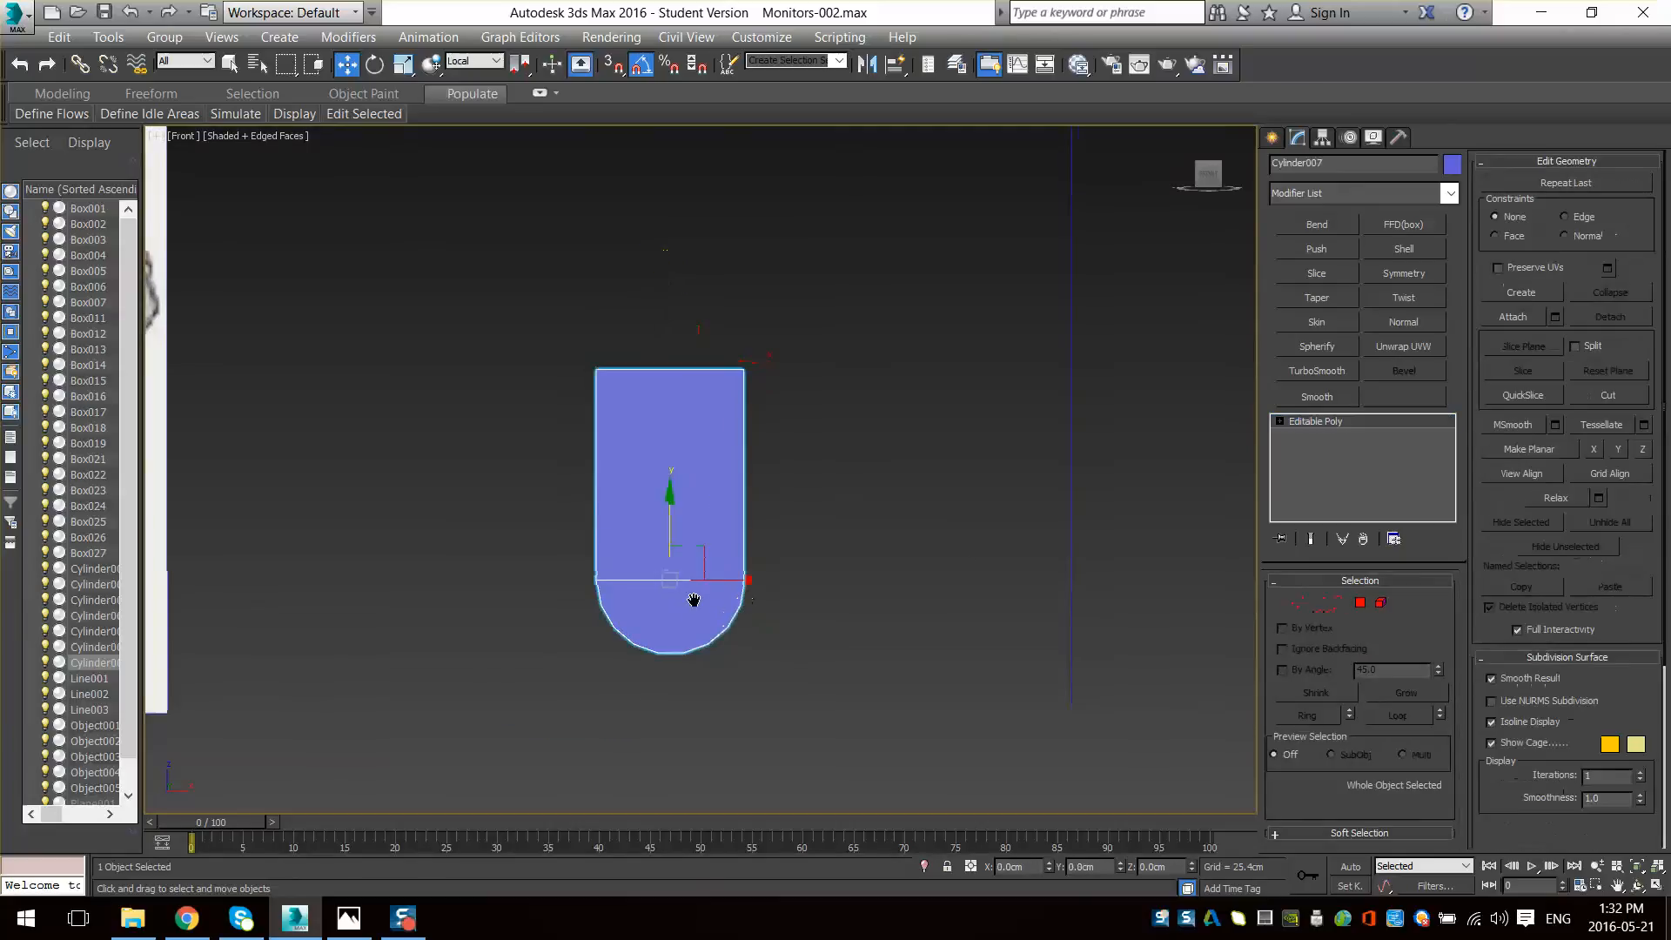
- Rotate the round-ended tab 45 degrees in the front view so its open end tilts toward the console
{"action": "scroll", "coordinate": [734, 643], "scroll_direction": "down", "scroll_amount": 2}
{"action": "key", "text": "e"}
{"action": "left_click_drag", "start_coordinate": [755, 555], "coordinate": [739, 517]}
- Extend the tilted tab's open border vertically using the View coordinate system to form an upright section
{"action": "scroll", "coordinate": [628, 421], "scroll_direction": "down", "scroll_amount": 2}
{"action": "mouse_move", "coordinate": [409, 140]}
{"action": "middle_mouse_down"}
{"action": "mouse_move", "coordinate": [694, 493]}
{"action": "mouse_move", "coordinate": [791, 719]}
{"action": "middle_mouse_up"}
{"action": "scroll", "coordinate": [675, 757], "scroll_direction": "up", "scroll_amount": 4}
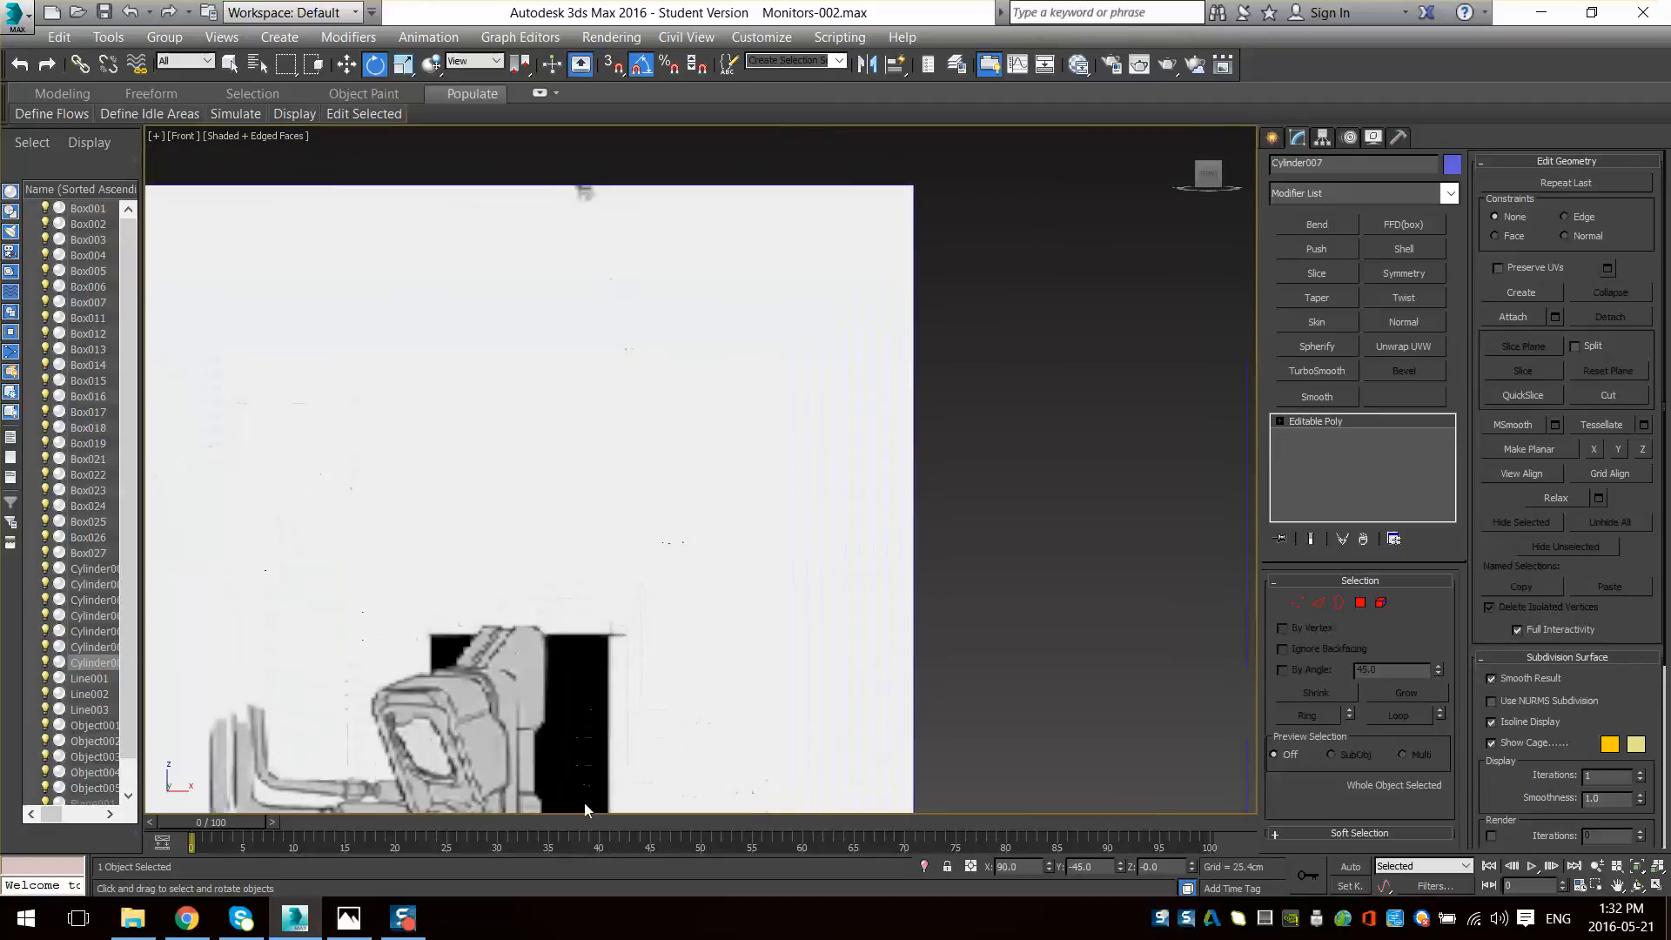
{"action": "mouse_move", "coordinate": [484, 771]}
{"action": "middle_mouse_down"}
{"action": "mouse_move", "coordinate": [577, 524]}
{"action": "mouse_move", "coordinate": [1166, 802]}
{"action": "middle_mouse_up"}
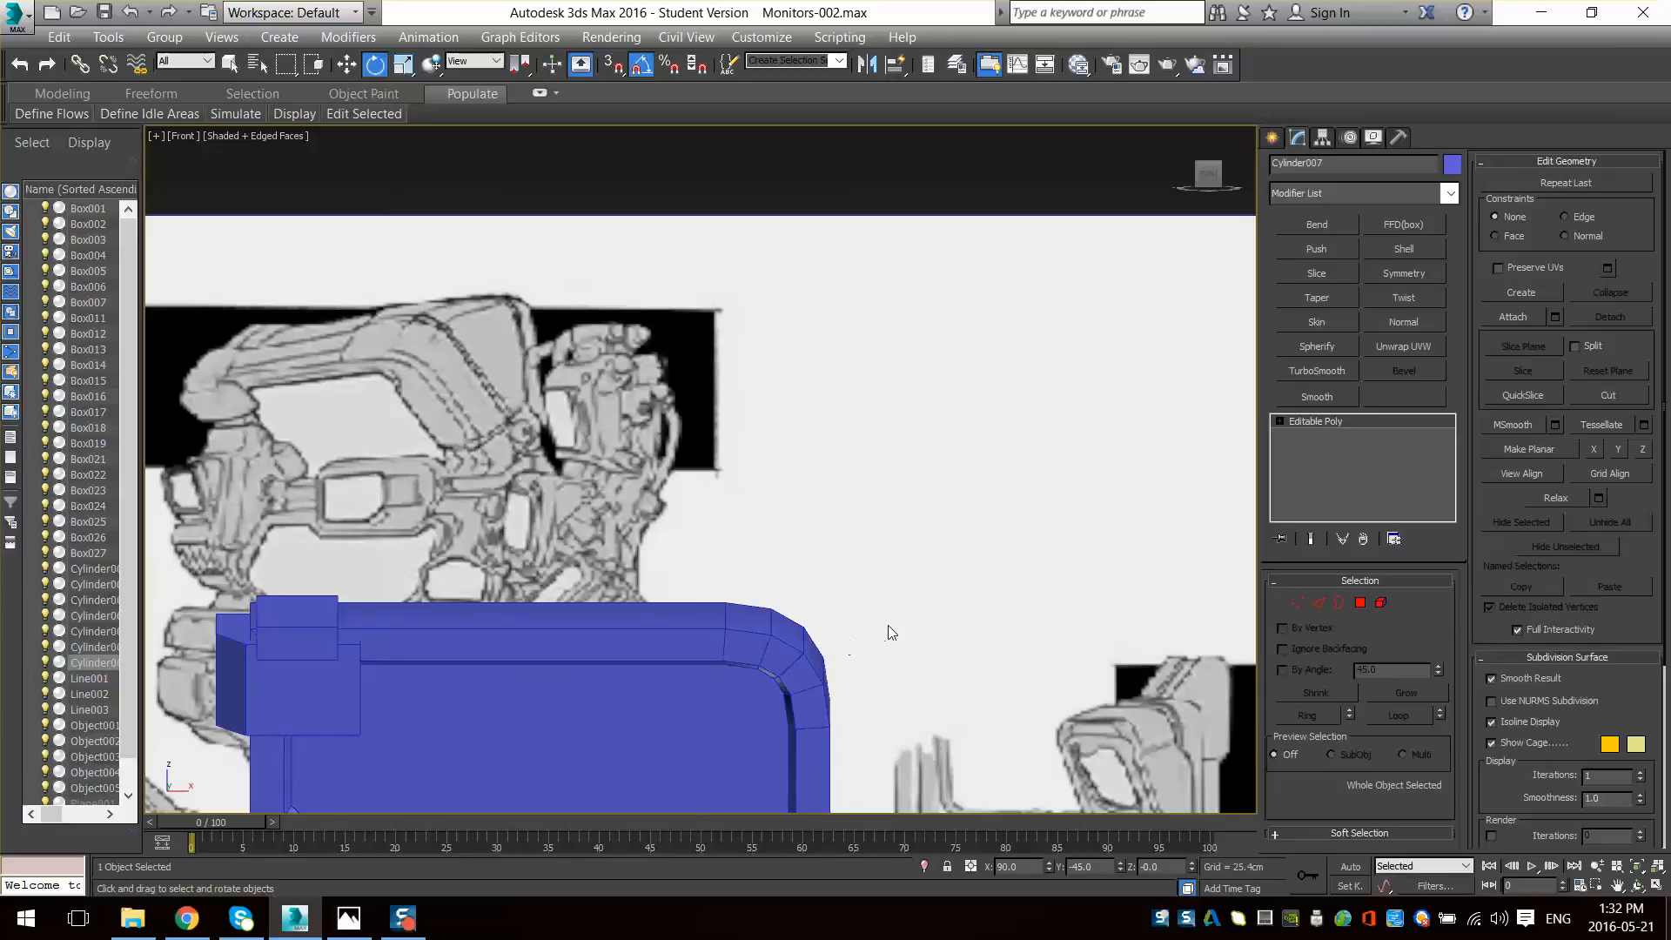
{"action": "key", "text": "z"}
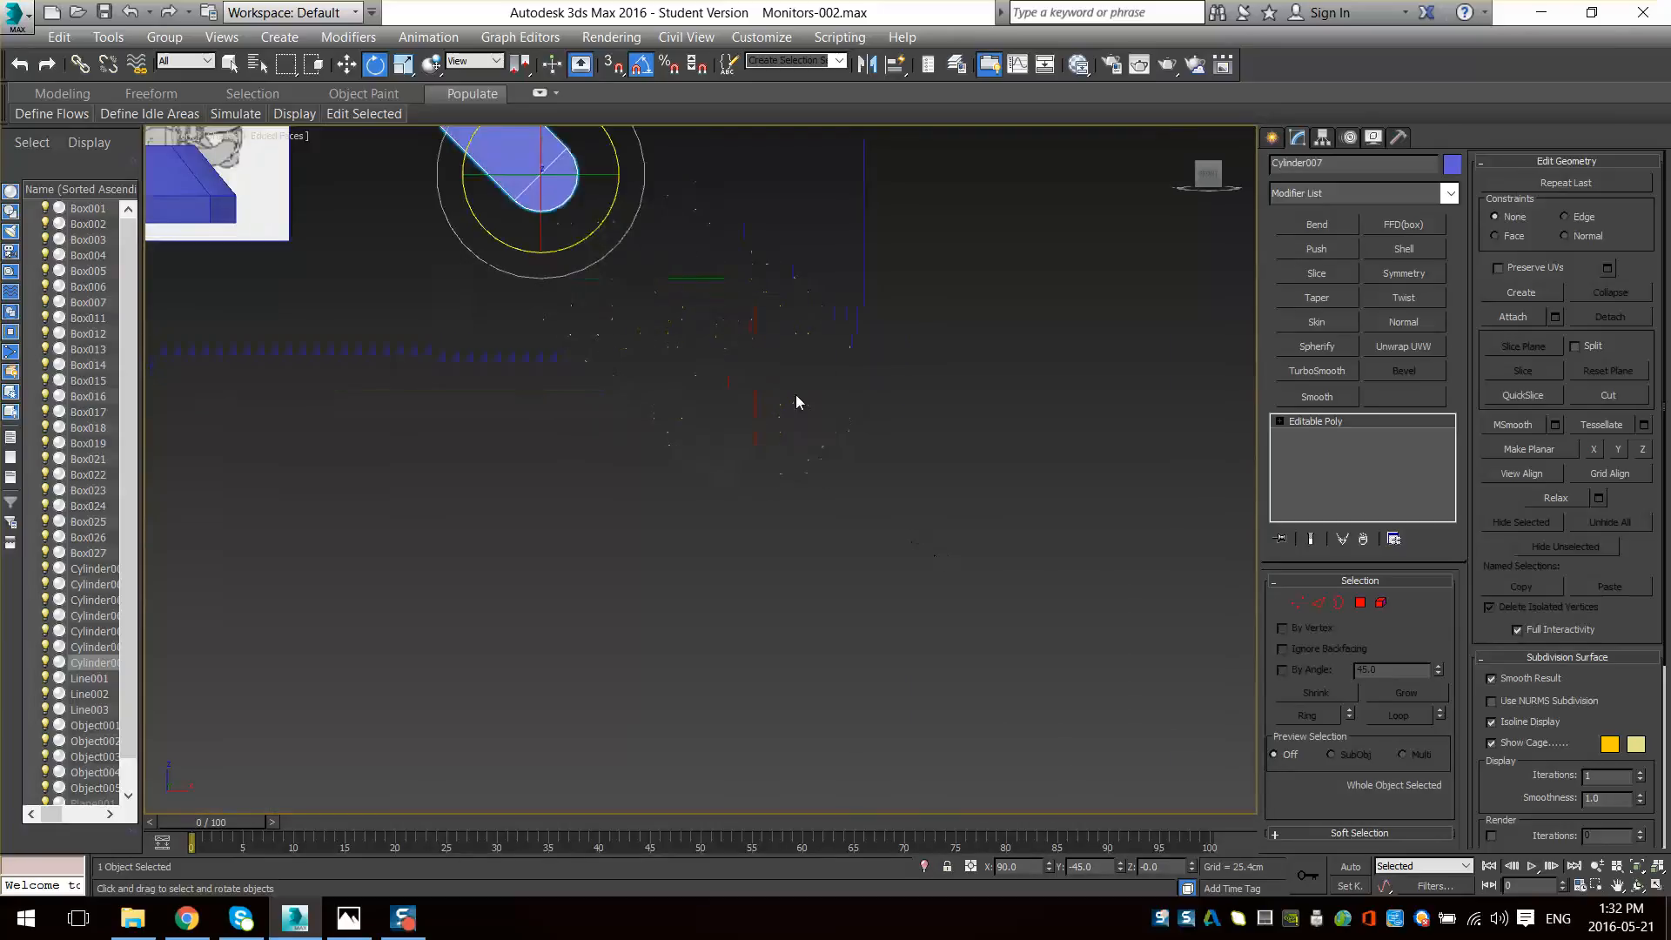
{"action": "left_click", "coordinate": [1324, 601]}
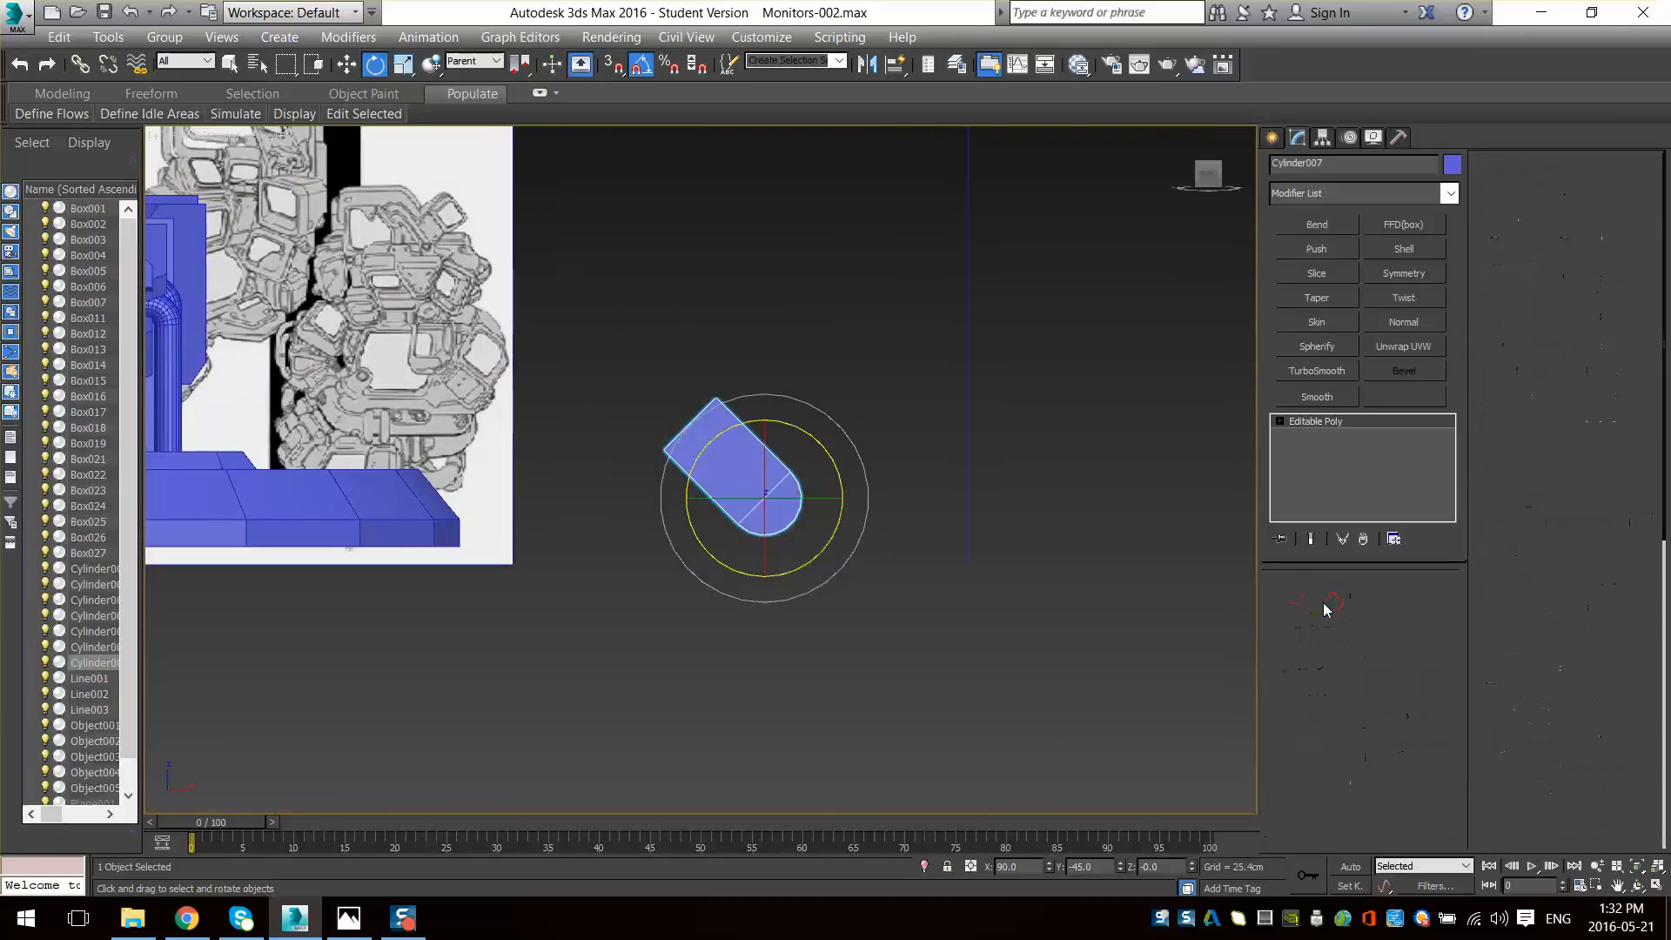
{"action": "key", "text": "3"}
{"action": "middle_click_drag", "start_coordinate": [688, 424], "coordinate": [697, 472]}
{"action": "key", "text": "w"}
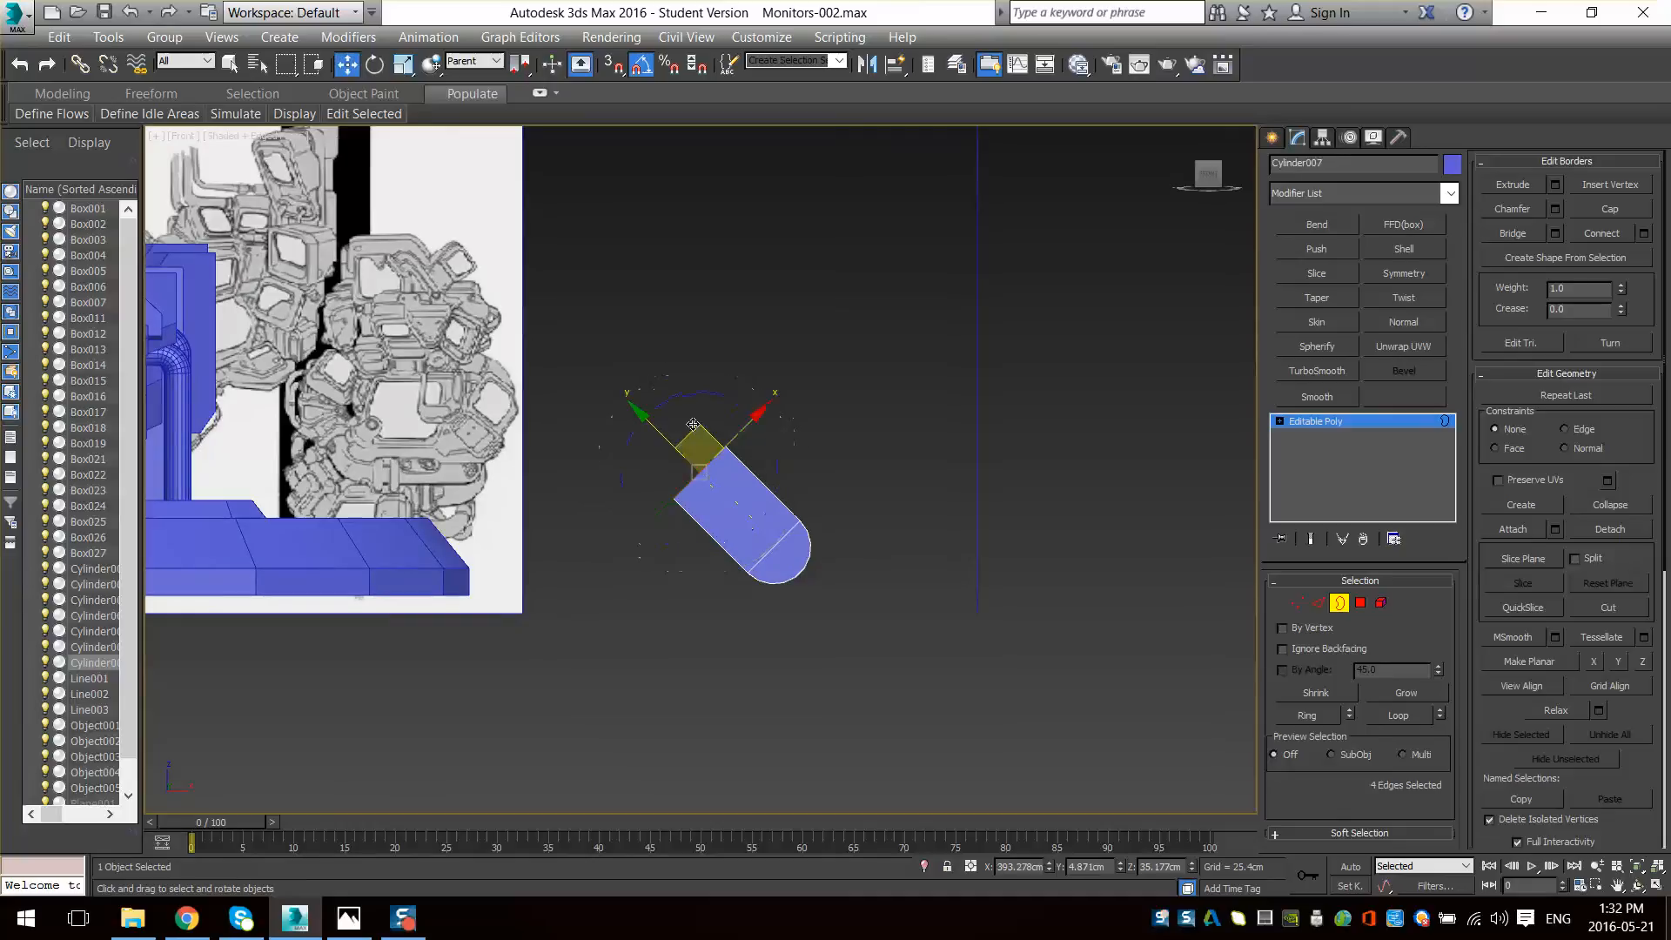
{"action": "left_click", "coordinate": [497, 61]}
{"action": "left_click", "coordinate": [474, 76]}
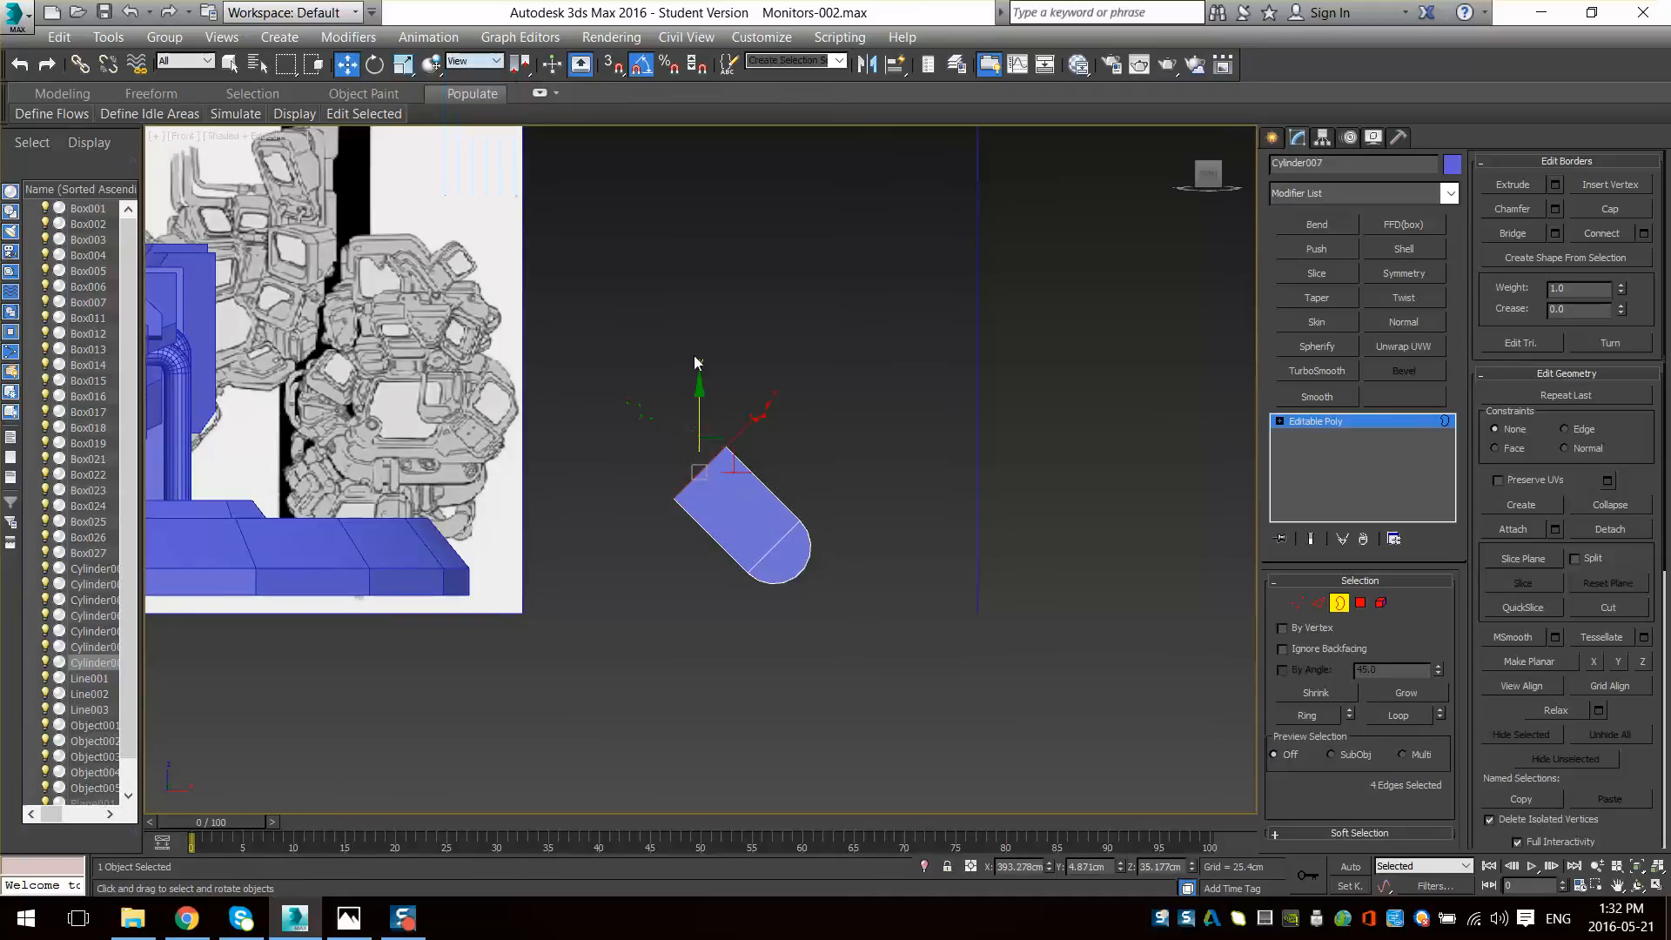
{"action": "left_click_drag", "start_coordinate": [699, 414], "coordinate": [671, 237], "text": "shift"}
{"action": "middle_click_drag", "start_coordinate": [746, 575], "coordinate": [777, 557], "text": "alt"}
- Turn on the Edge constraint and widen the upright section by shifting its inner vertical edges outward along X
{"action": "scroll", "coordinate": [724, 471], "scroll_direction": "up", "scroll_amount": 2}
{"action": "key", "text": "1"}
{"action": "left_click_drag", "start_coordinate": [764, 406], "coordinate": [717, 449]}
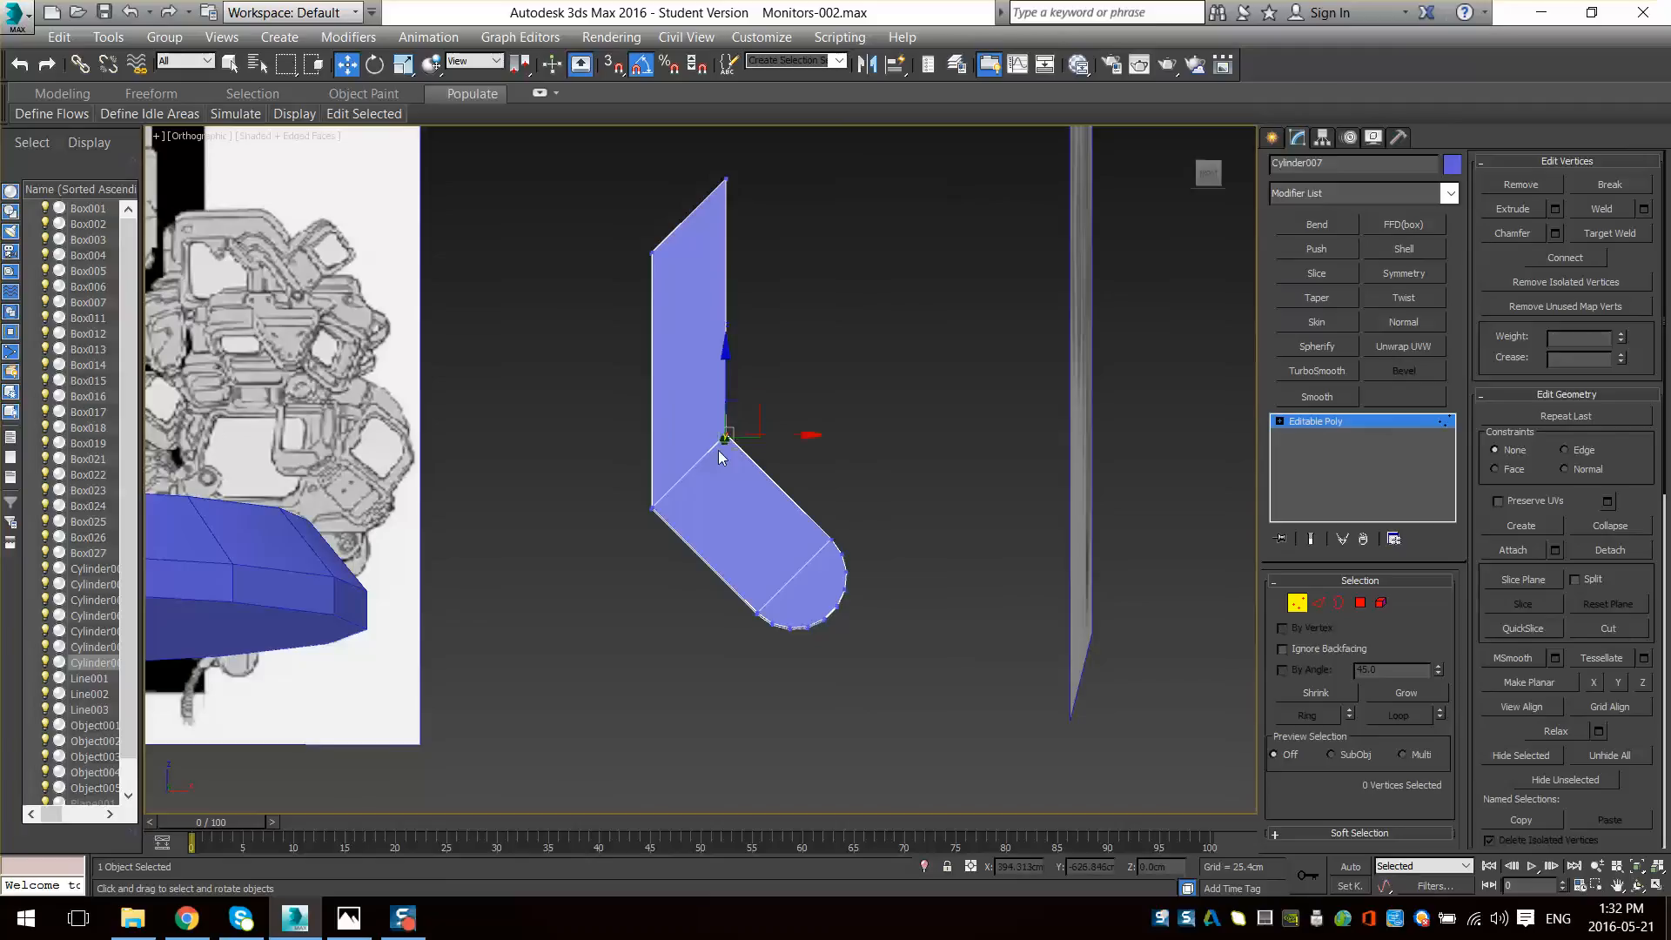
{"action": "left_click", "coordinate": [1582, 451]}
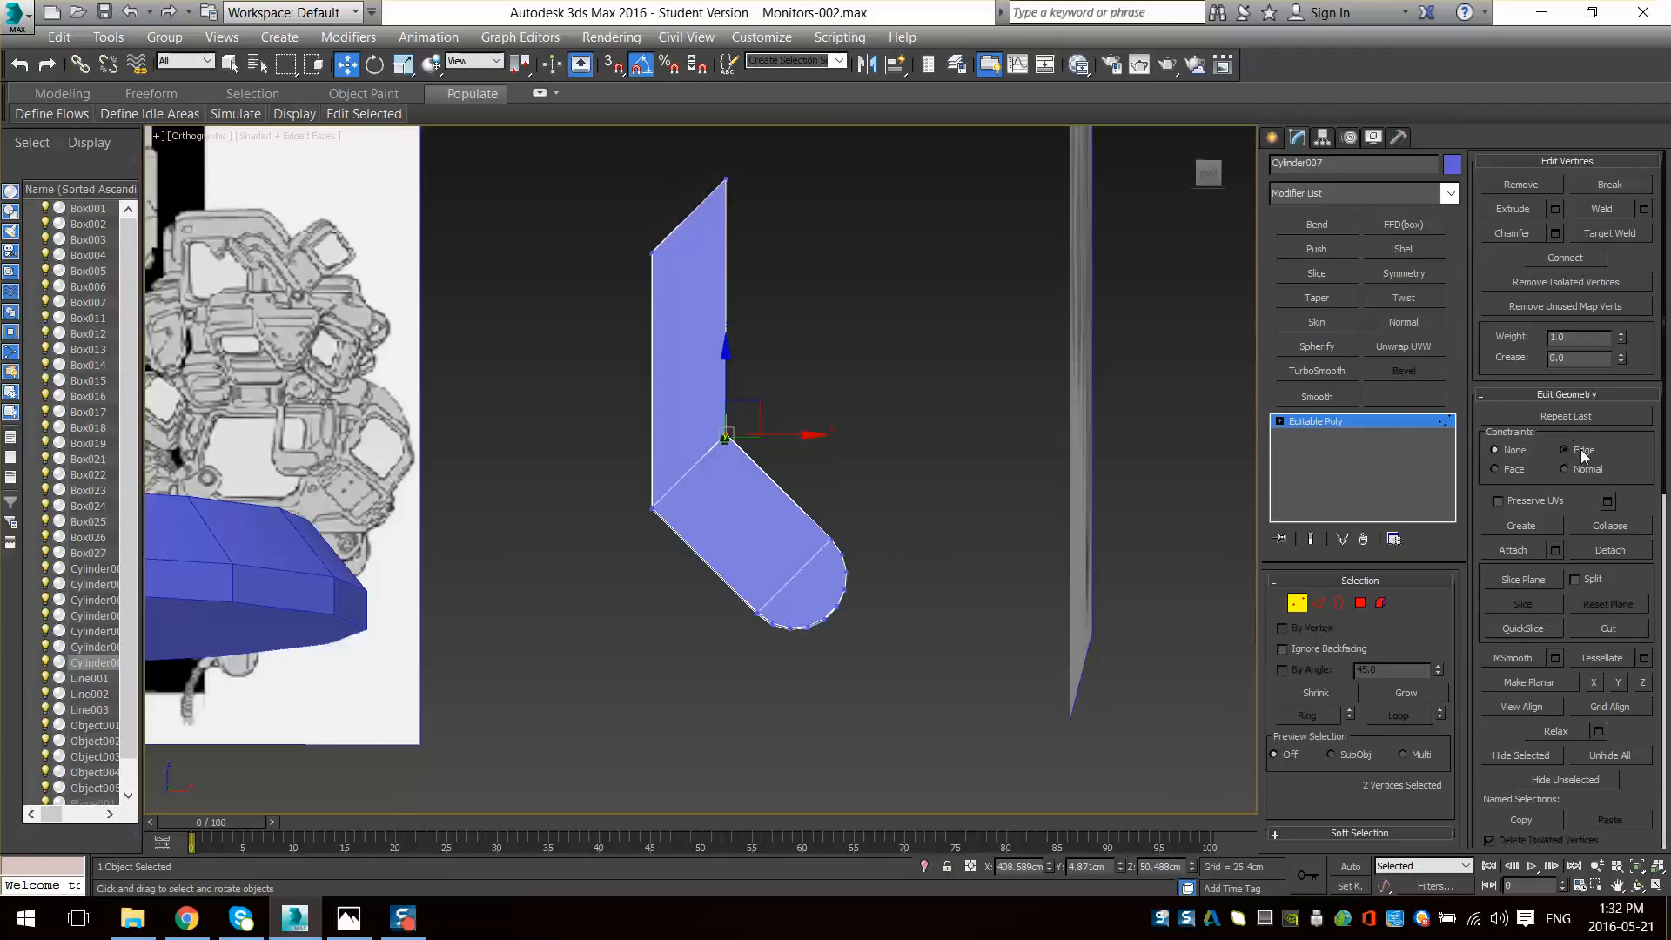
{"action": "left_click_drag", "start_coordinate": [764, 176], "coordinate": [737, 290], "text": "ctrl"}
{"action": "key", "text": "ctrl+z"}
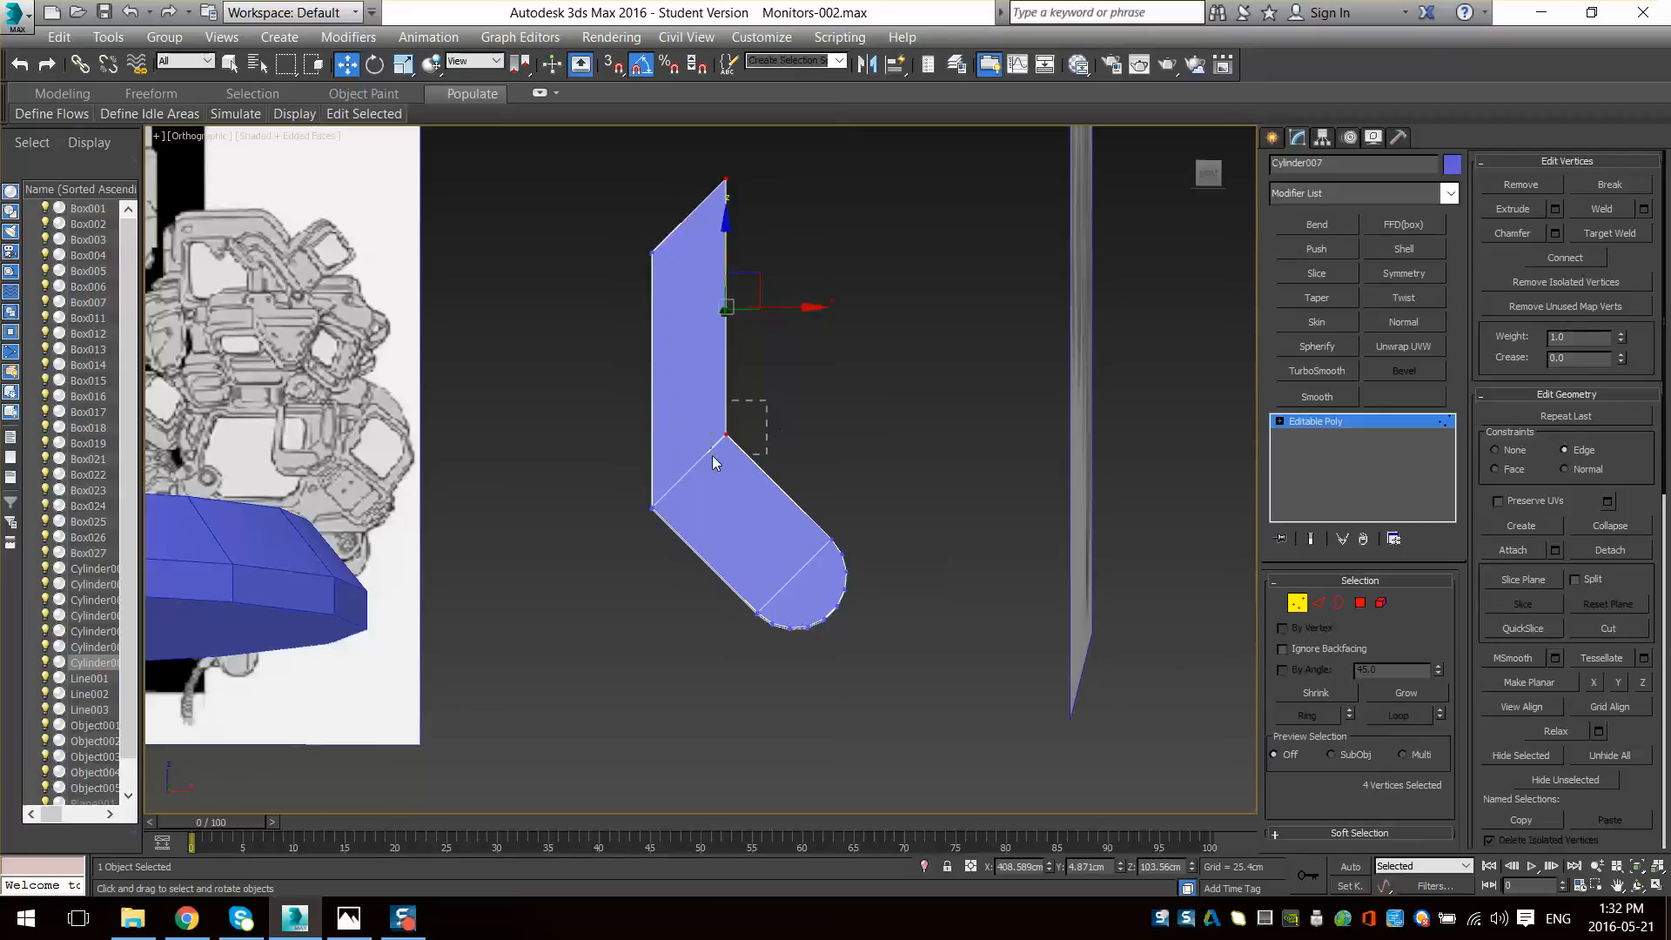
{"action": "key", "text": "2"}
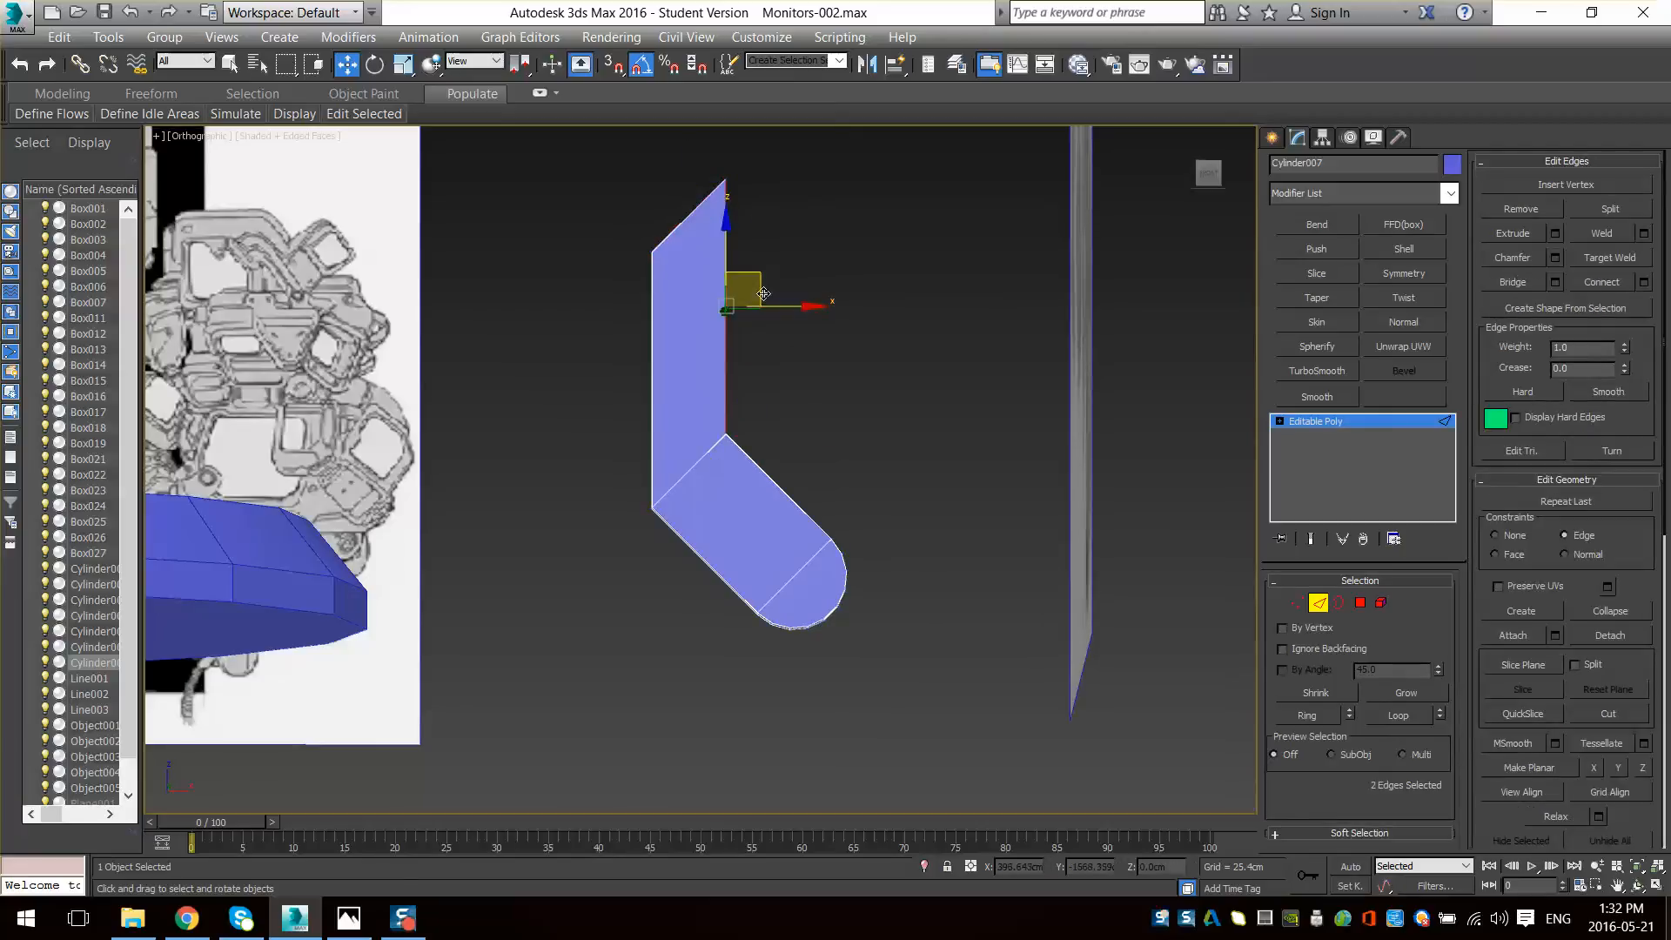
{"action": "left_click_drag", "start_coordinate": [782, 308], "coordinate": [822, 309]}
{"action": "key", "text": "ctrl+z"}
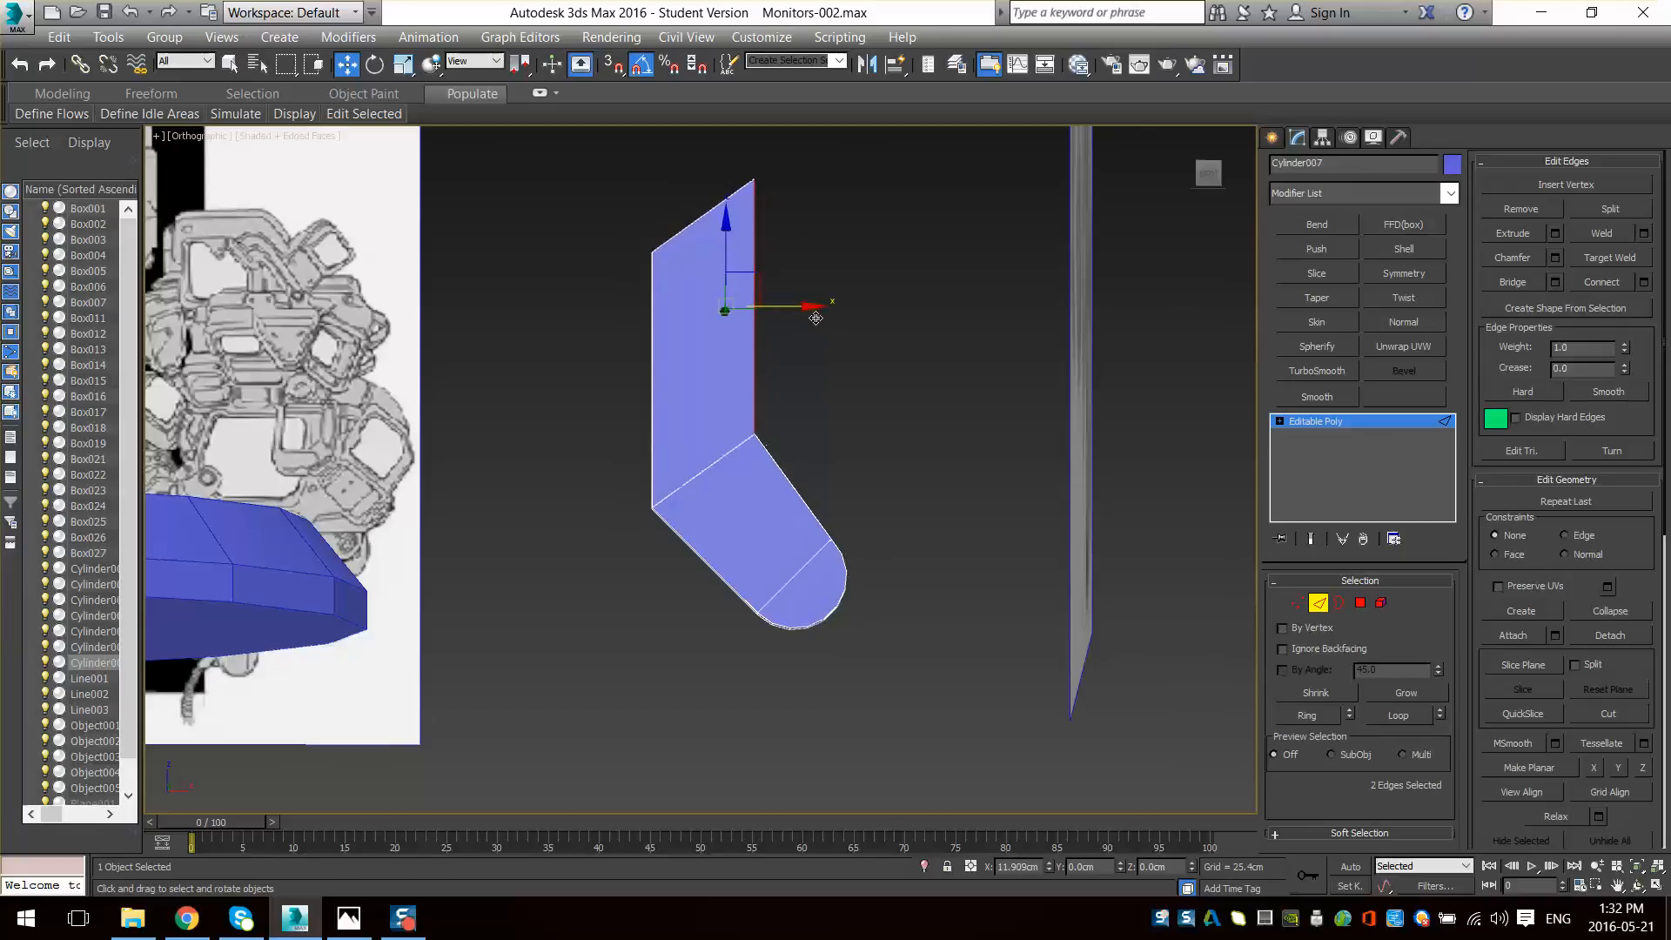
{"action": "left_click_drag", "start_coordinate": [787, 311], "coordinate": [755, 299]}
- Study the upper monitor cluster in the collage sketch, and return to framing the new part
{"action": "mouse_move", "coordinate": [798, 388]}
{"action": "middle_mouse_down", "text": "alt"}
{"action": "mouse_move", "coordinate": [844, 470]}
{"action": "mouse_move", "coordinate": [840, 422]}
{"action": "mouse_move", "coordinate": [961, 528]}
{"action": "mouse_move", "coordinate": [903, 596]}
{"action": "mouse_move", "coordinate": [795, 631]}
{"action": "mouse_move", "coordinate": [728, 578]}
{"action": "middle_mouse_up", "text": "alt"}
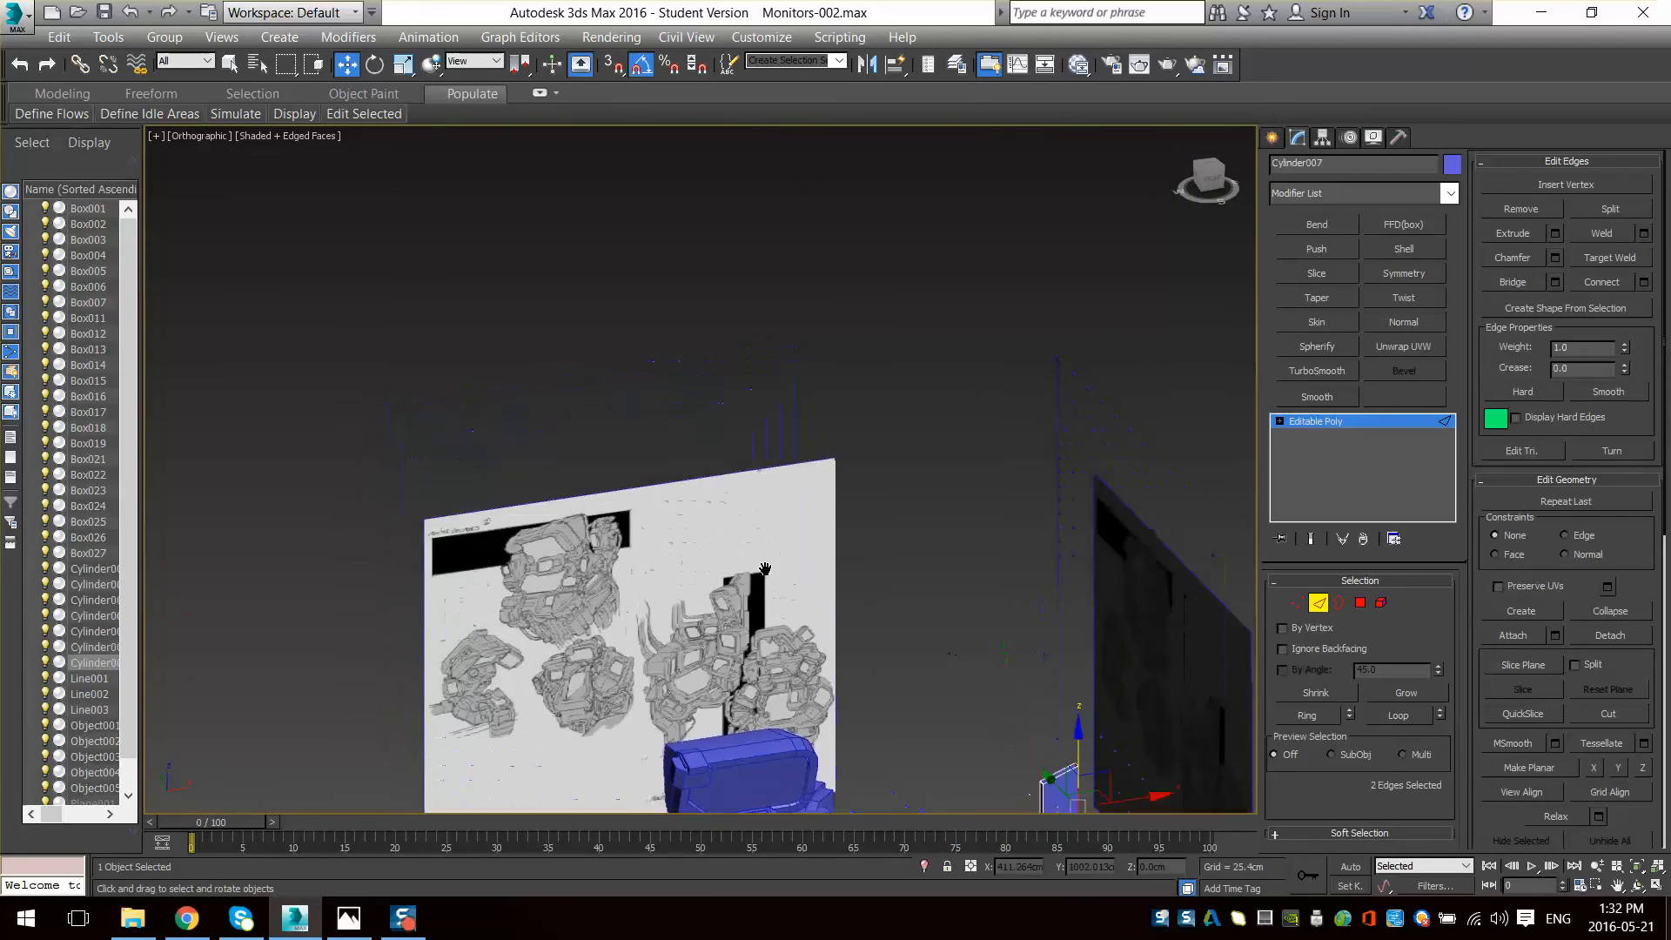
{"action": "scroll", "coordinate": [727, 577], "scroll_direction": "up", "scroll_amount": 8}
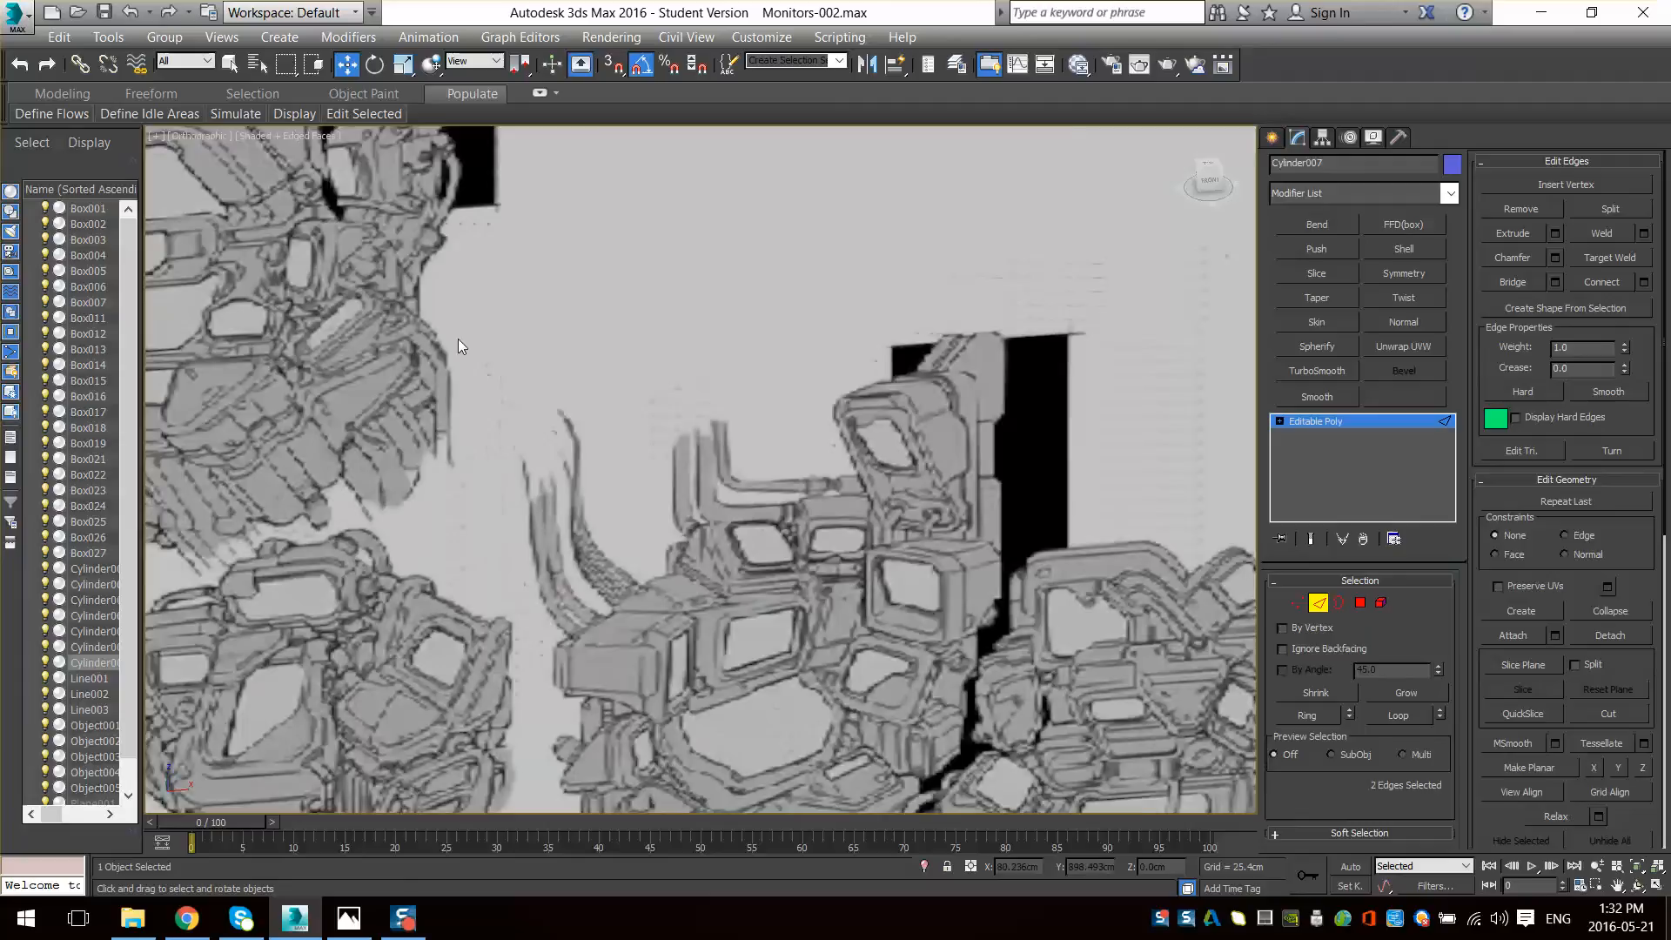
{"action": "middle_click_drag", "start_coordinate": [458, 340], "coordinate": [662, 386], "text": "alt"}
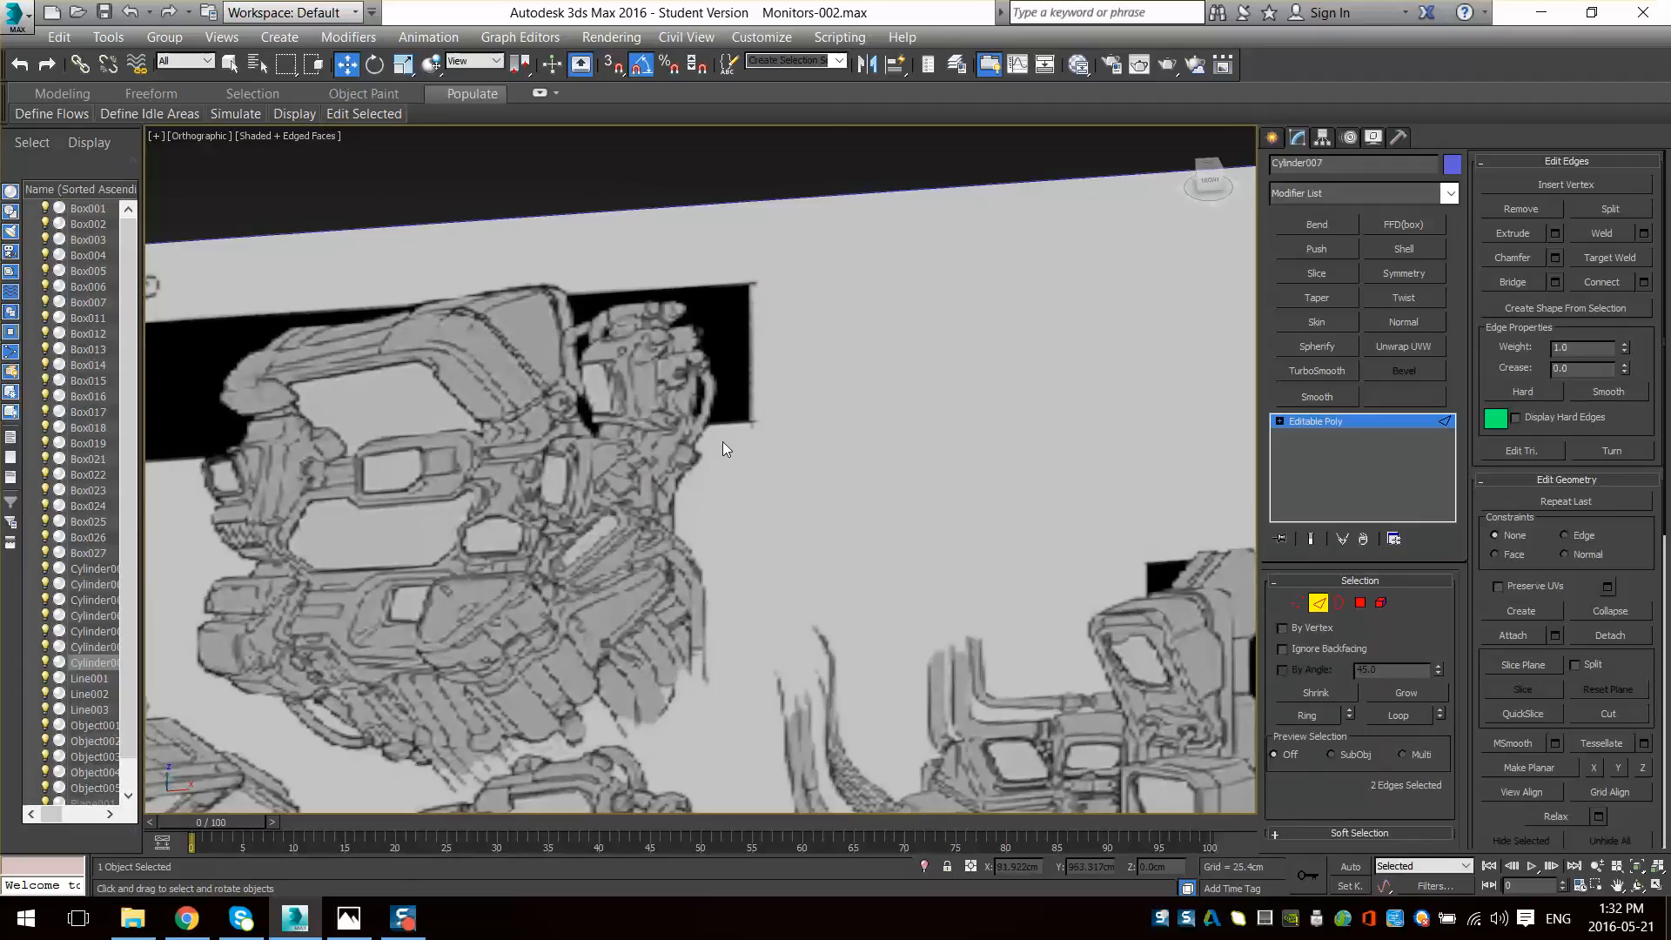
{"action": "scroll", "coordinate": [756, 470], "scroll_direction": "down", "scroll_amount": 3}
{"action": "scroll", "coordinate": [638, 383], "scroll_direction": "up", "scroll_amount": 5}
{"action": "scroll", "coordinate": [639, 383], "scroll_direction": "down", "scroll_amount": 2}
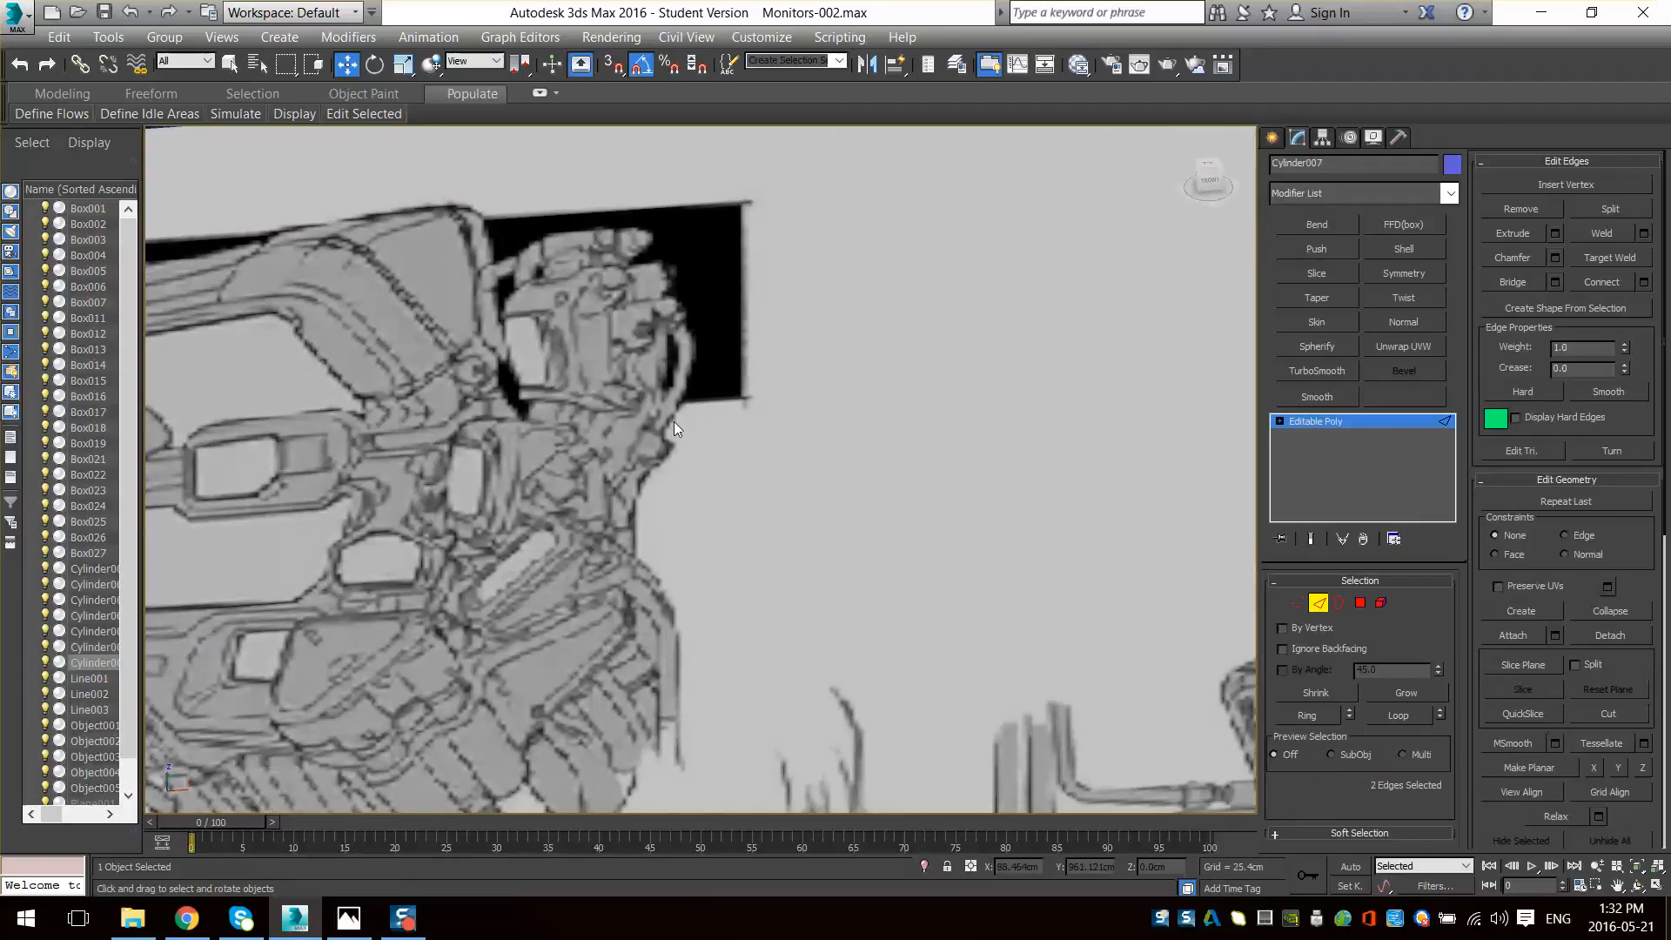
{"action": "key", "text": "z"}
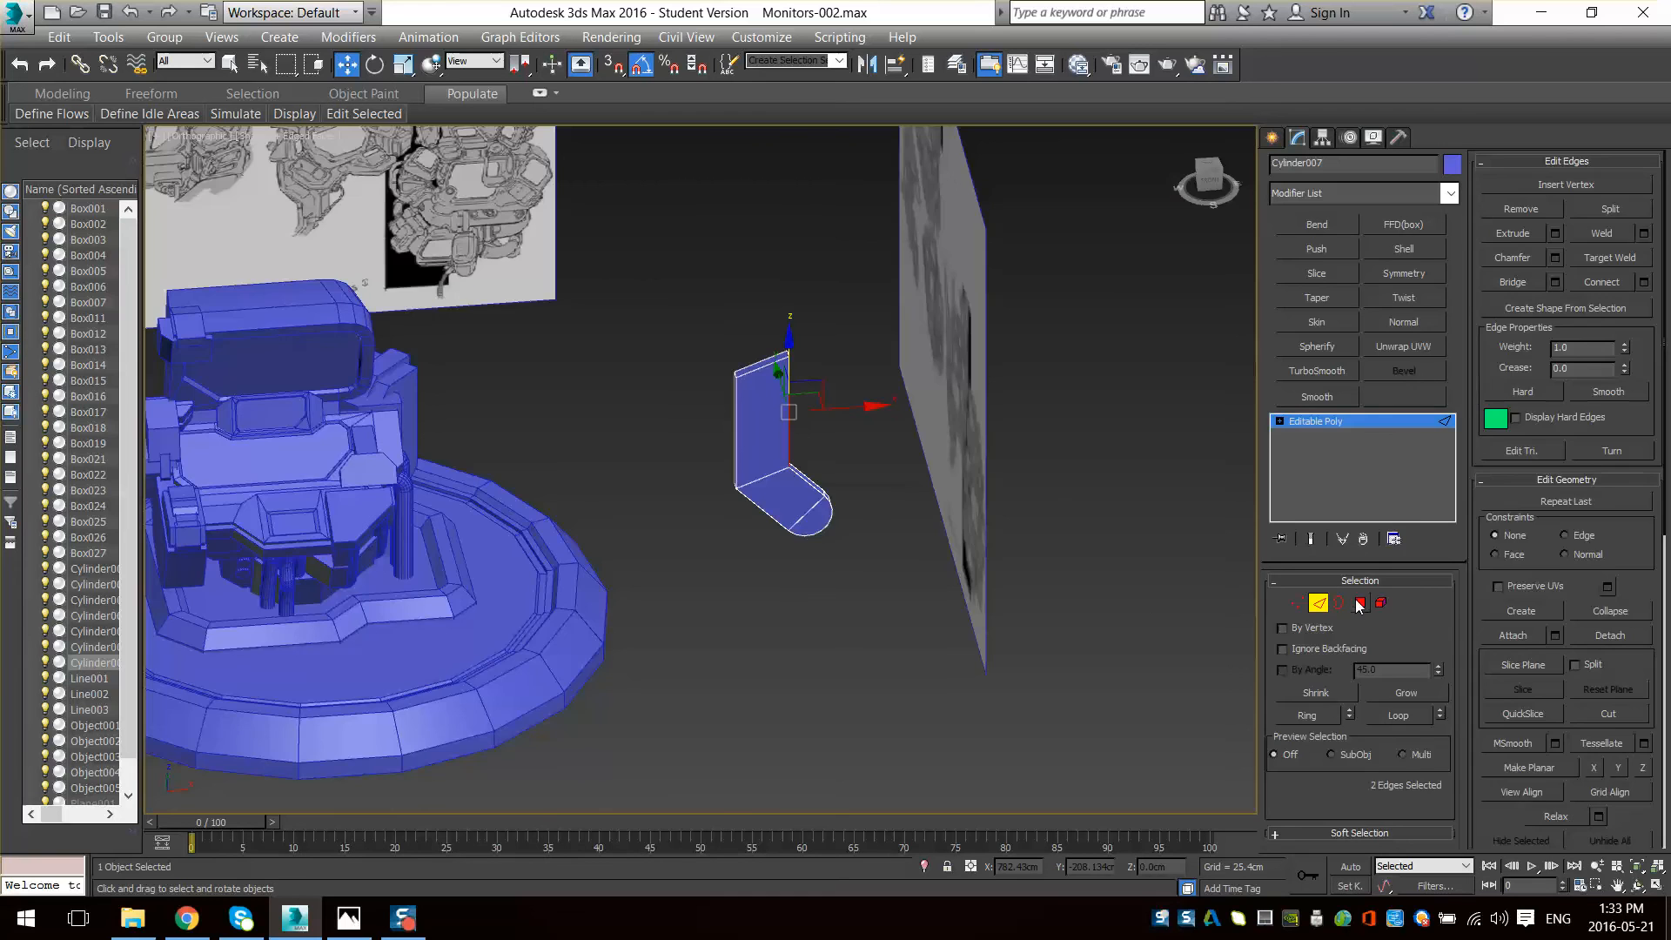
- Extrude the upright's large rear polygon and move it about 89.1 cm along Y to deepen the section
{"action": "left_click", "coordinate": [1360, 602]}
{"action": "middle_click_drag", "start_coordinate": [552, 456], "coordinate": [775, 444], "text": "alt"}
{"action": "left_click", "coordinate": [824, 453]}
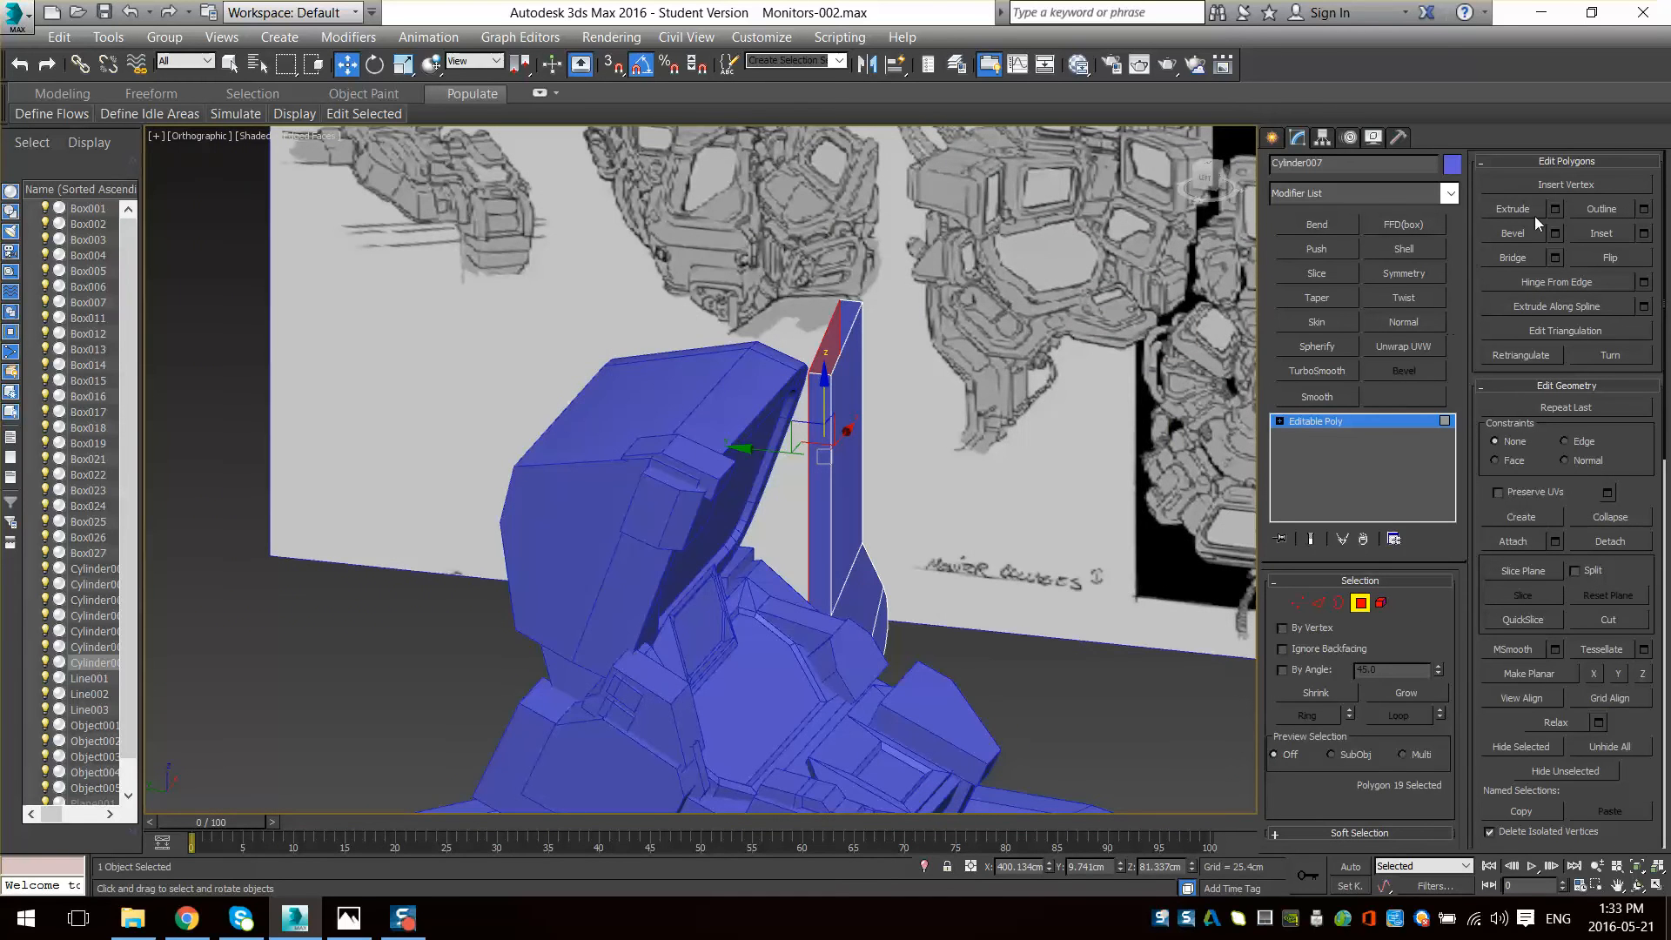
{"action": "left_click", "coordinate": [1557, 210]}
{"action": "left_click", "coordinate": [709, 530]}
{"action": "middle_click_drag", "start_coordinate": [745, 531], "coordinate": [814, 427], "text": "alt"}
{"action": "left_click_drag", "start_coordinate": [701, 418], "coordinate": [501, 359]}
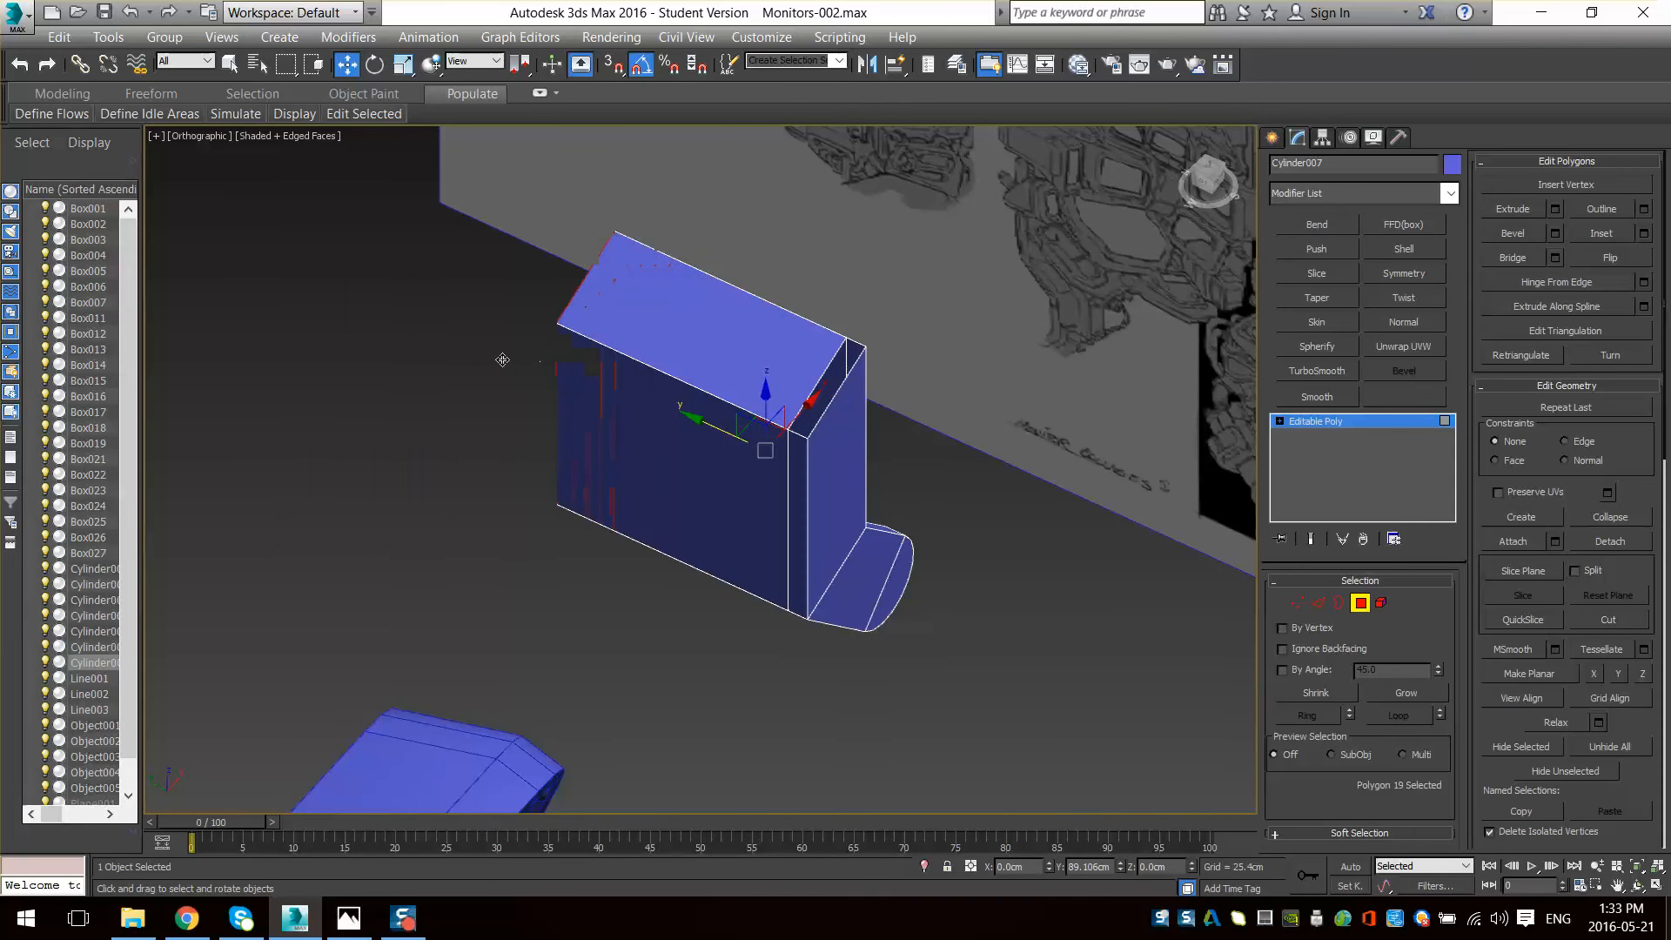
- Delete the top polygon of the deepened upright section to leave it open
{"action": "middle_click_drag", "start_coordinate": [646, 357], "coordinate": [709, 342], "text": "alt"}
{"action": "left_click", "coordinate": [709, 339]}
{"action": "key", "text": "Delete"}
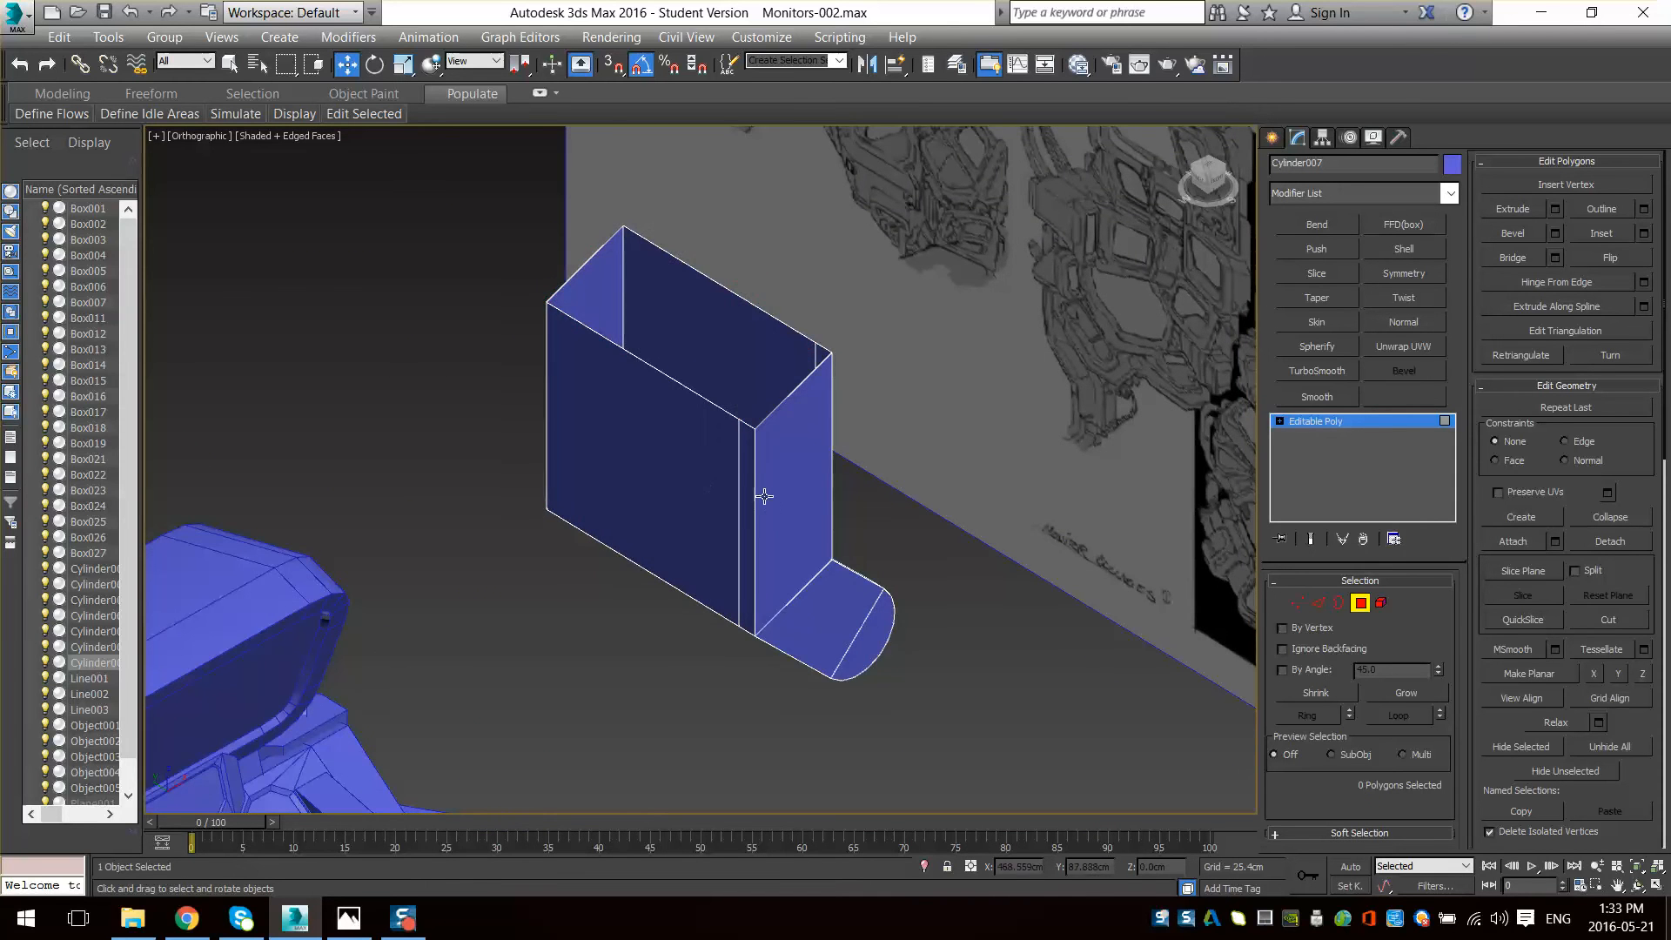
- Examine the upper monitor cluster in the collage sketch against the new part, and leave polygon editing
{"action": "mouse_move", "coordinate": [765, 496]}
{"action": "middle_mouse_down", "text": "alt"}
{"action": "mouse_move", "coordinate": [761, 410]}
{"action": "mouse_move", "coordinate": [835, 417]}
{"action": "mouse_move", "coordinate": [739, 485]}
{"action": "mouse_move", "coordinate": [769, 455]}
{"action": "mouse_move", "coordinate": [888, 535]}
{"action": "middle_mouse_up", "text": "alt"}
{"action": "scroll", "coordinate": [768, 455], "scroll_direction": "down", "scroll_amount": 4}
{"action": "mouse_move", "coordinate": [888, 534]}
{"action": "middle_mouse_down", "text": "alt"}
{"action": "mouse_move", "coordinate": [813, 537]}
{"action": "mouse_move", "coordinate": [914, 479]}
{"action": "mouse_move", "coordinate": [866, 471]}
{"action": "mouse_move", "coordinate": [771, 339]}
{"action": "middle_mouse_up", "text": "alt"}
{"action": "middle_click_drag", "start_coordinate": [771, 339], "coordinate": [828, 614]}
{"action": "scroll", "coordinate": [826, 570], "scroll_direction": "up", "scroll_amount": 5}
{"action": "middle_click_drag", "start_coordinate": [694, 401], "coordinate": [599, 420]}
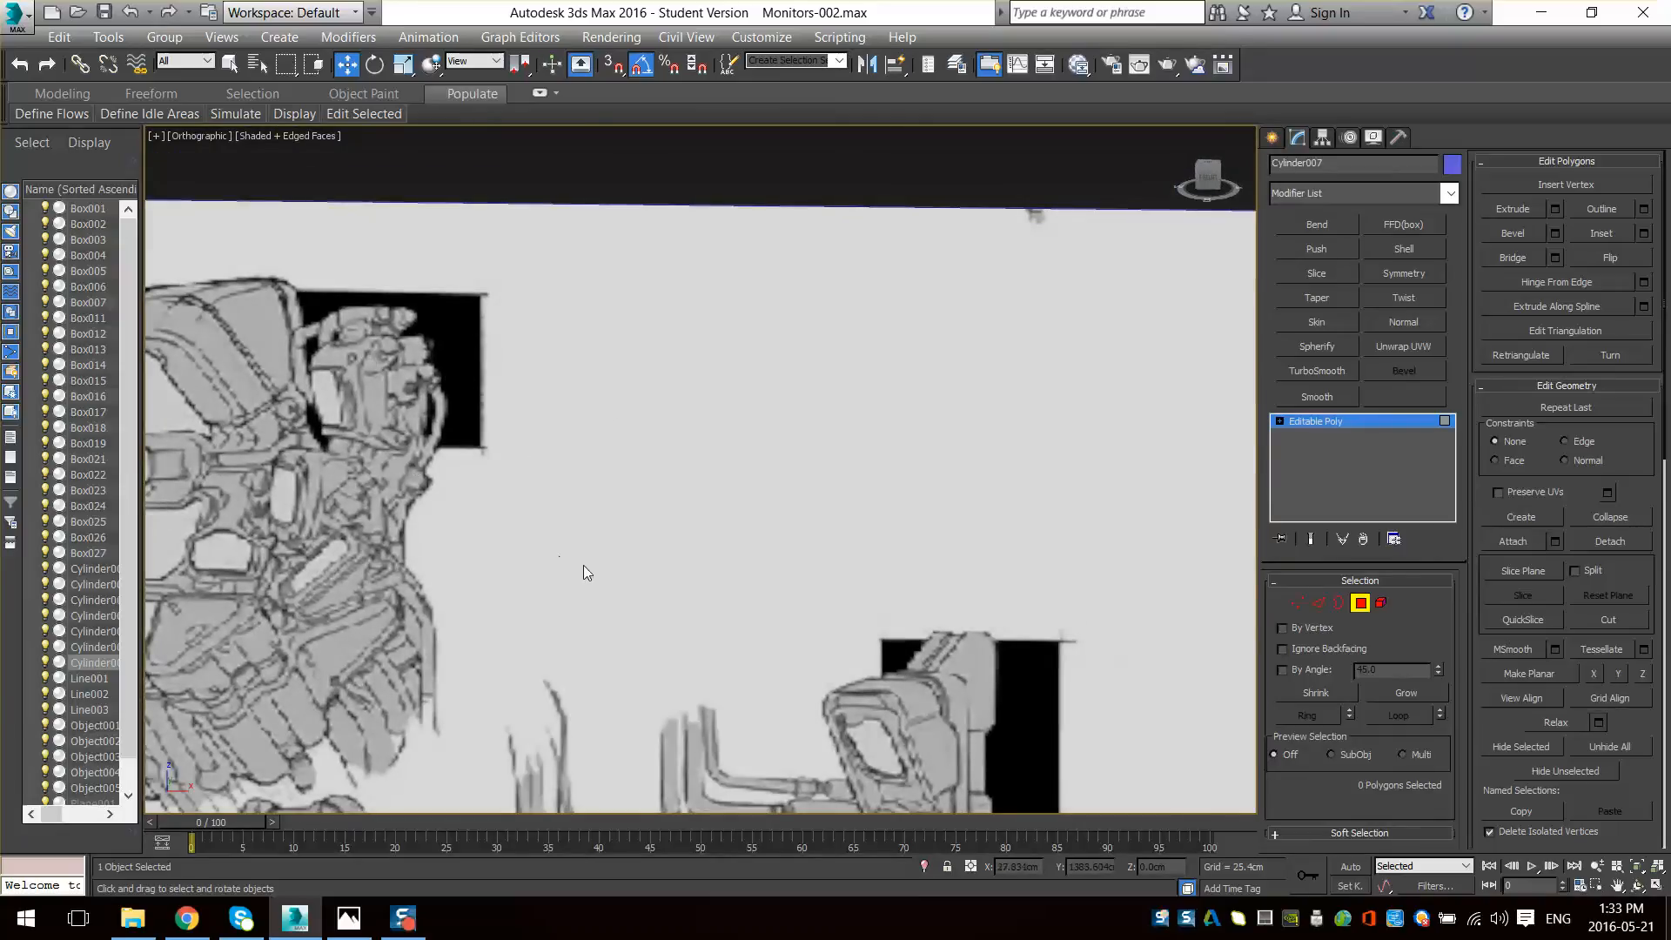
{"action": "scroll", "coordinate": [697, 612], "scroll_direction": "down", "scroll_amount": 5}
{"action": "middle_click_drag", "start_coordinate": [696, 612], "coordinate": [948, 490], "text": "alt"}
{"action": "left_click", "coordinate": [1370, 606]}
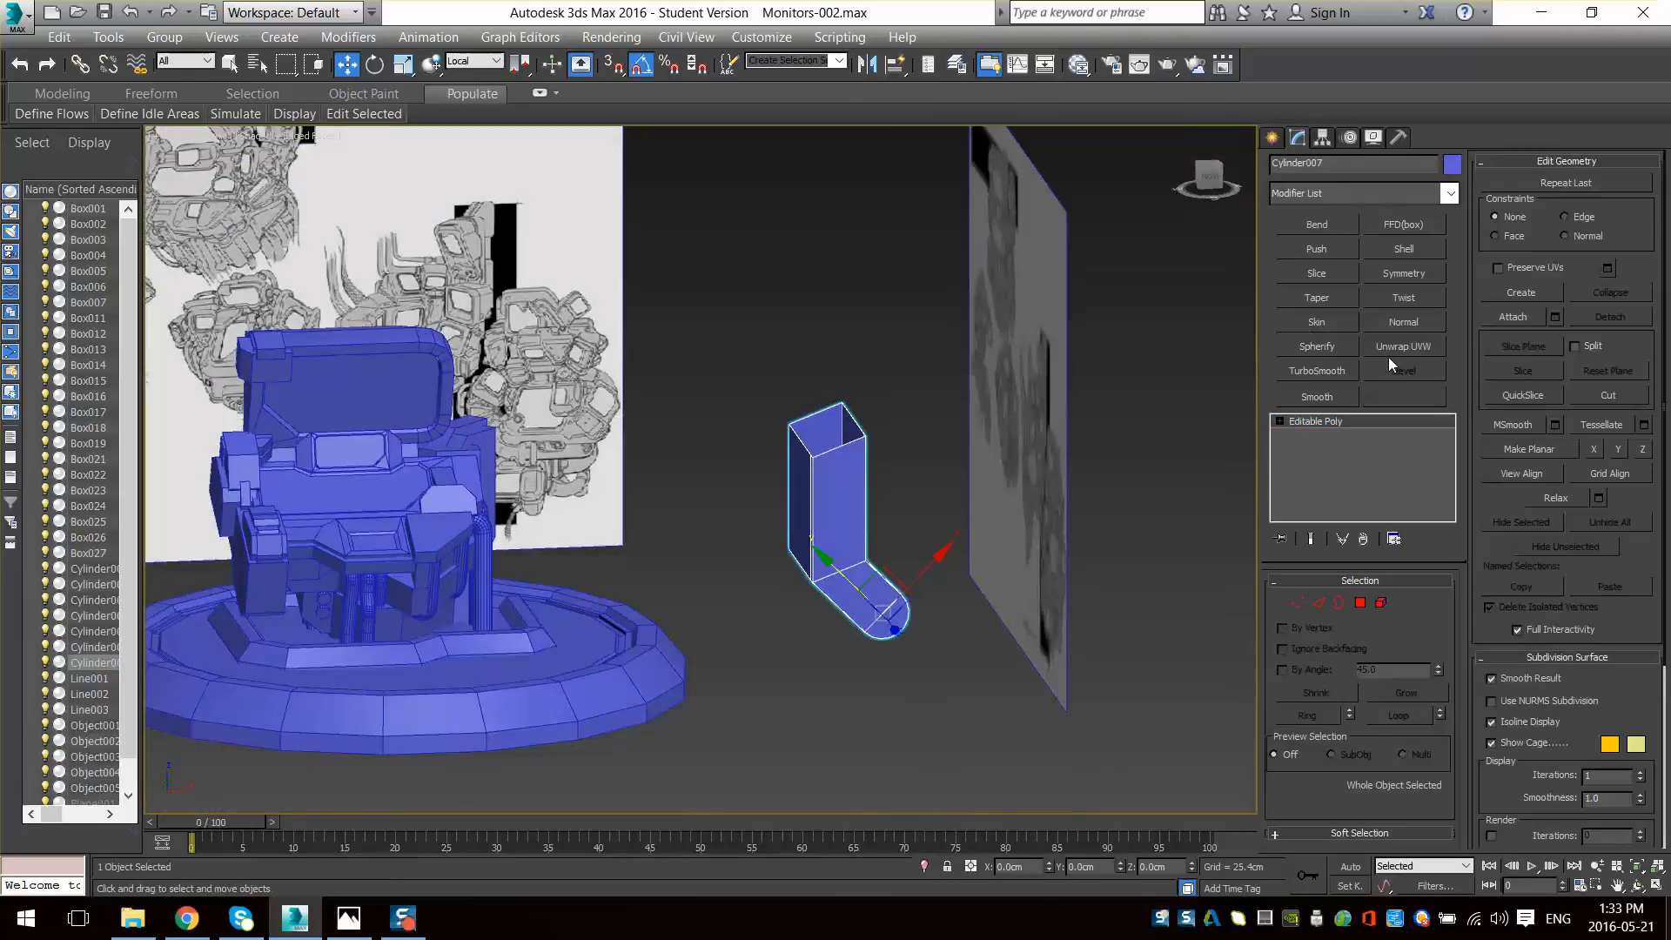
- Try mirroring the new part across X with a Symmetry modifier, and remove the modifier
{"action": "left_click", "coordinate": [1404, 275]}
{"action": "key", "text": "z"}
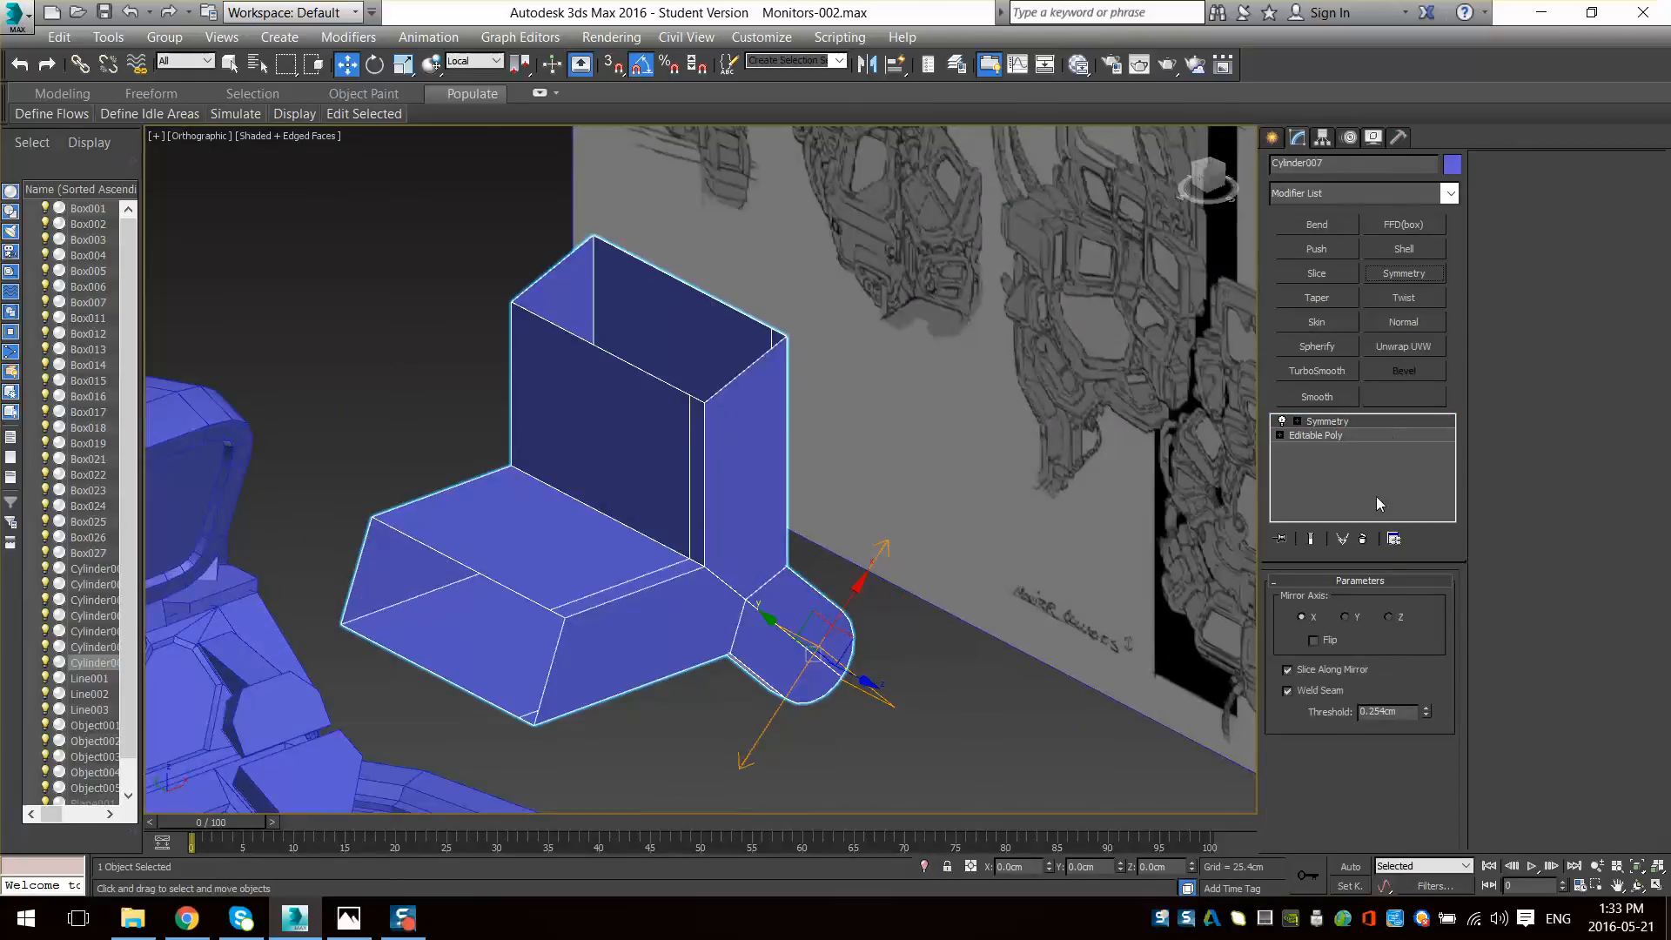
{"action": "left_click", "coordinate": [1363, 537]}
- Reset the part's transform with Reset XForm and convert it back to Editable Poly
{"action": "middle_click_drag", "start_coordinate": [950, 641], "coordinate": [895, 641], "text": "alt"}
{"action": "left_click", "coordinate": [1398, 137]}
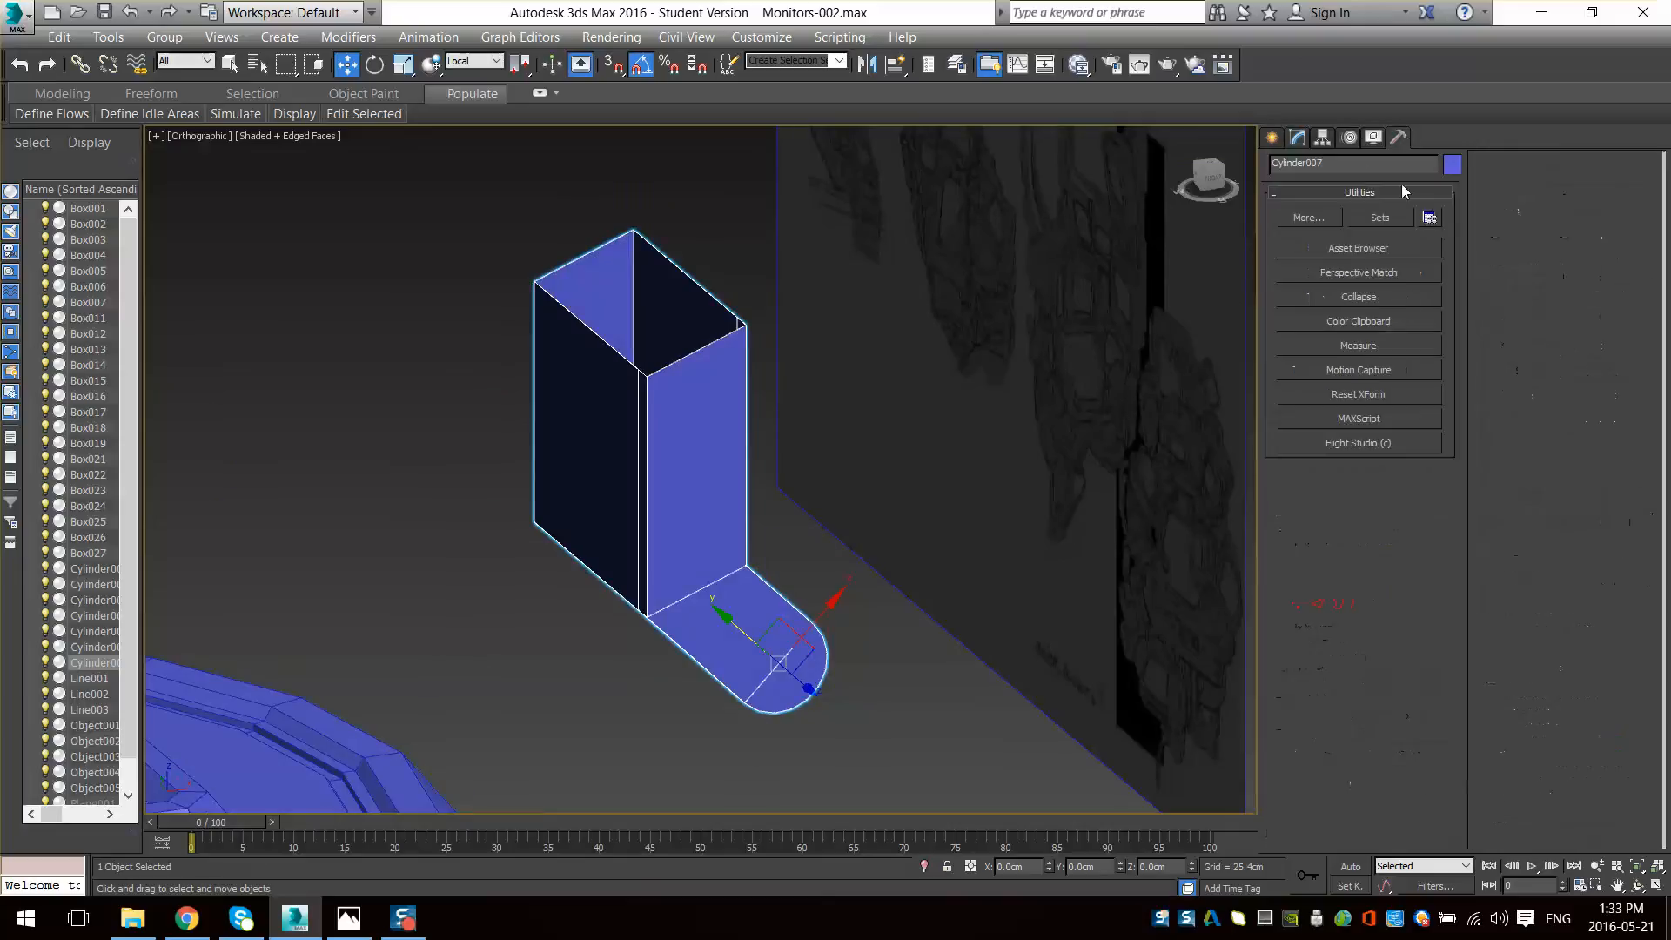
{"action": "left_click", "coordinate": [1366, 395]}
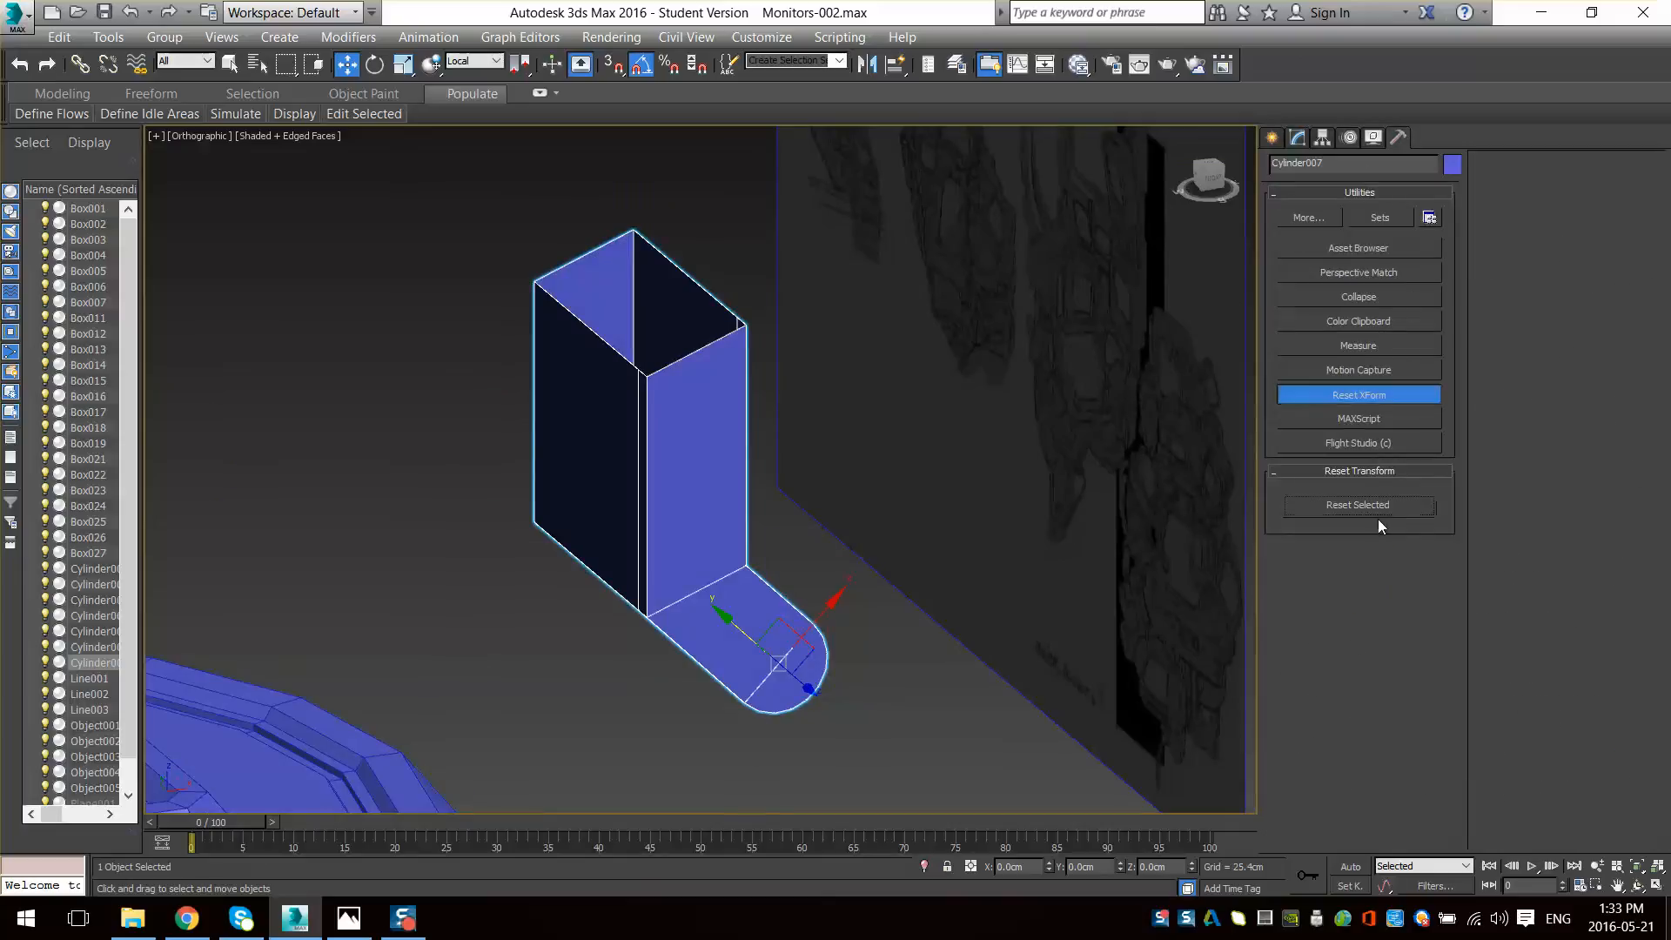
{"action": "right_click", "coordinate": [994, 547]}
{"action": "mouse_move", "coordinate": [896, 753]}
{"action": "left_click", "coordinate": [1123, 775]}
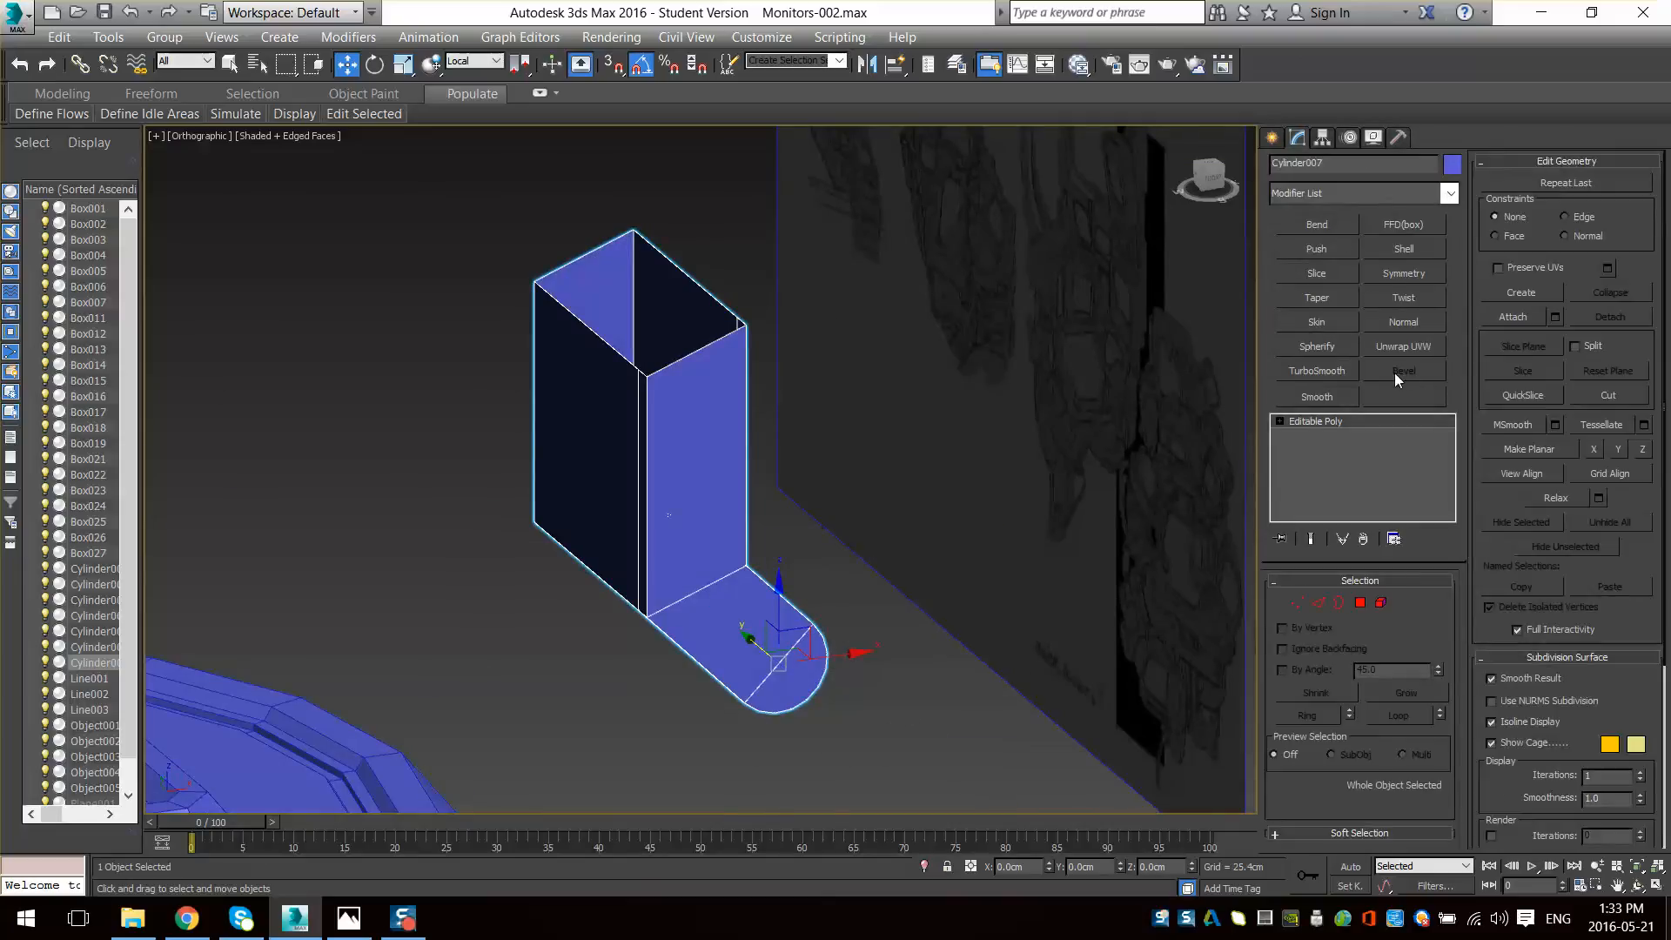
- Mirror the part vertically with a flipped Z-axis Symmetry modifier, raising its mirror plane to about Z 73 cm
{"action": "left_click", "coordinate": [1404, 273]}
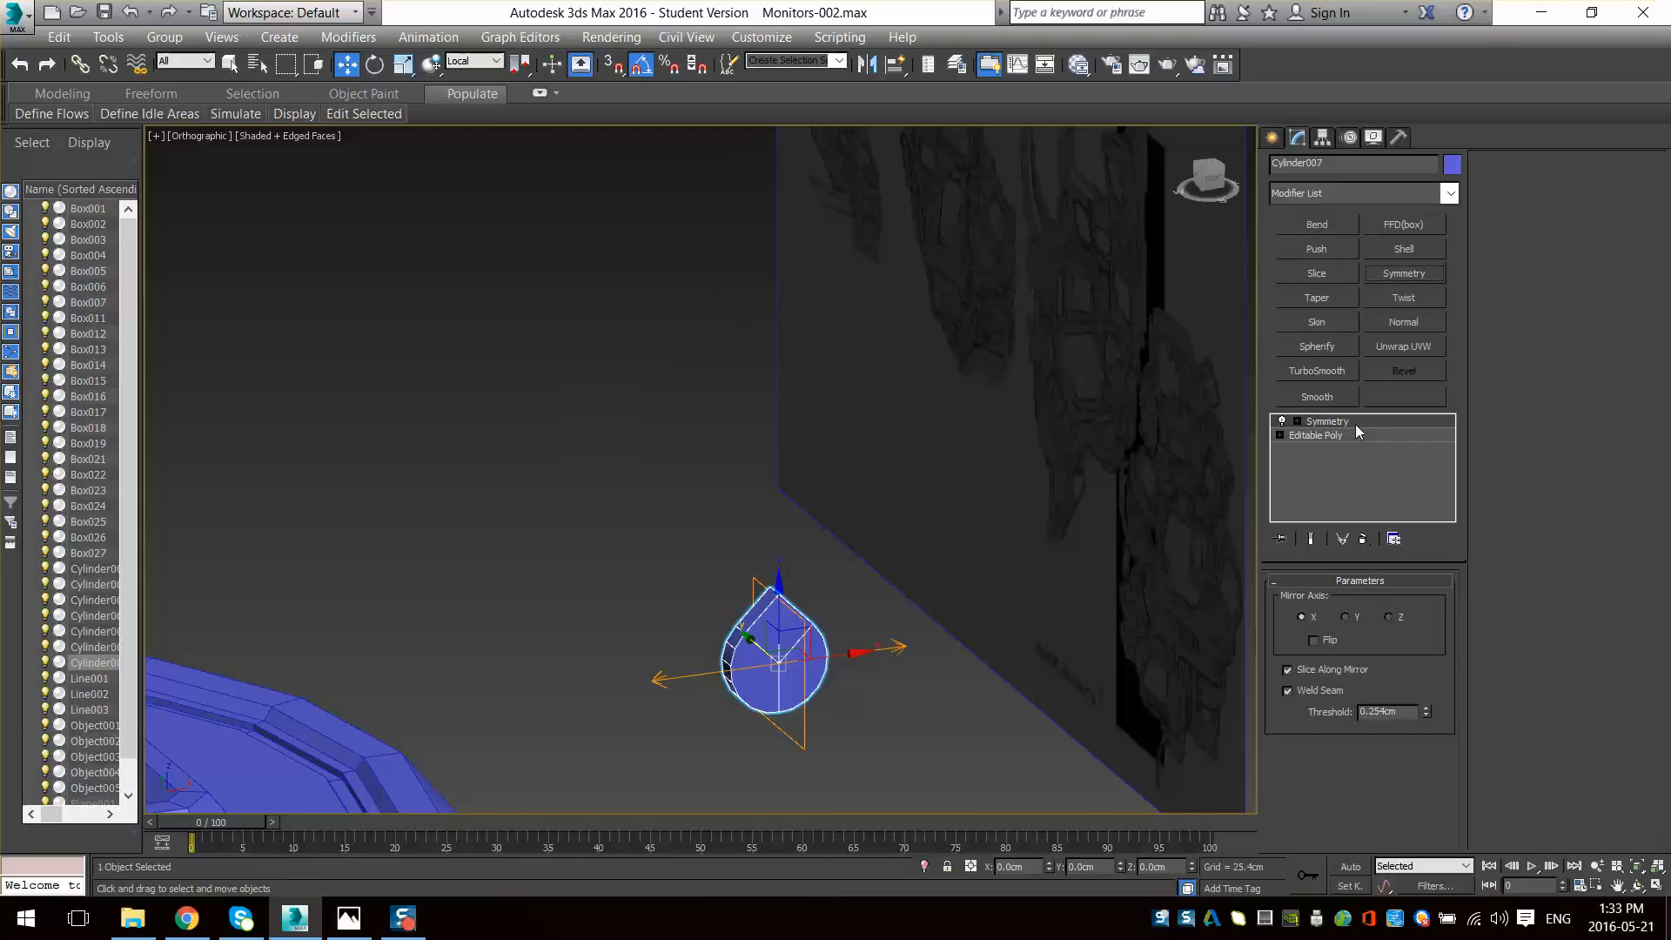
{"action": "left_click", "coordinate": [1314, 641]}
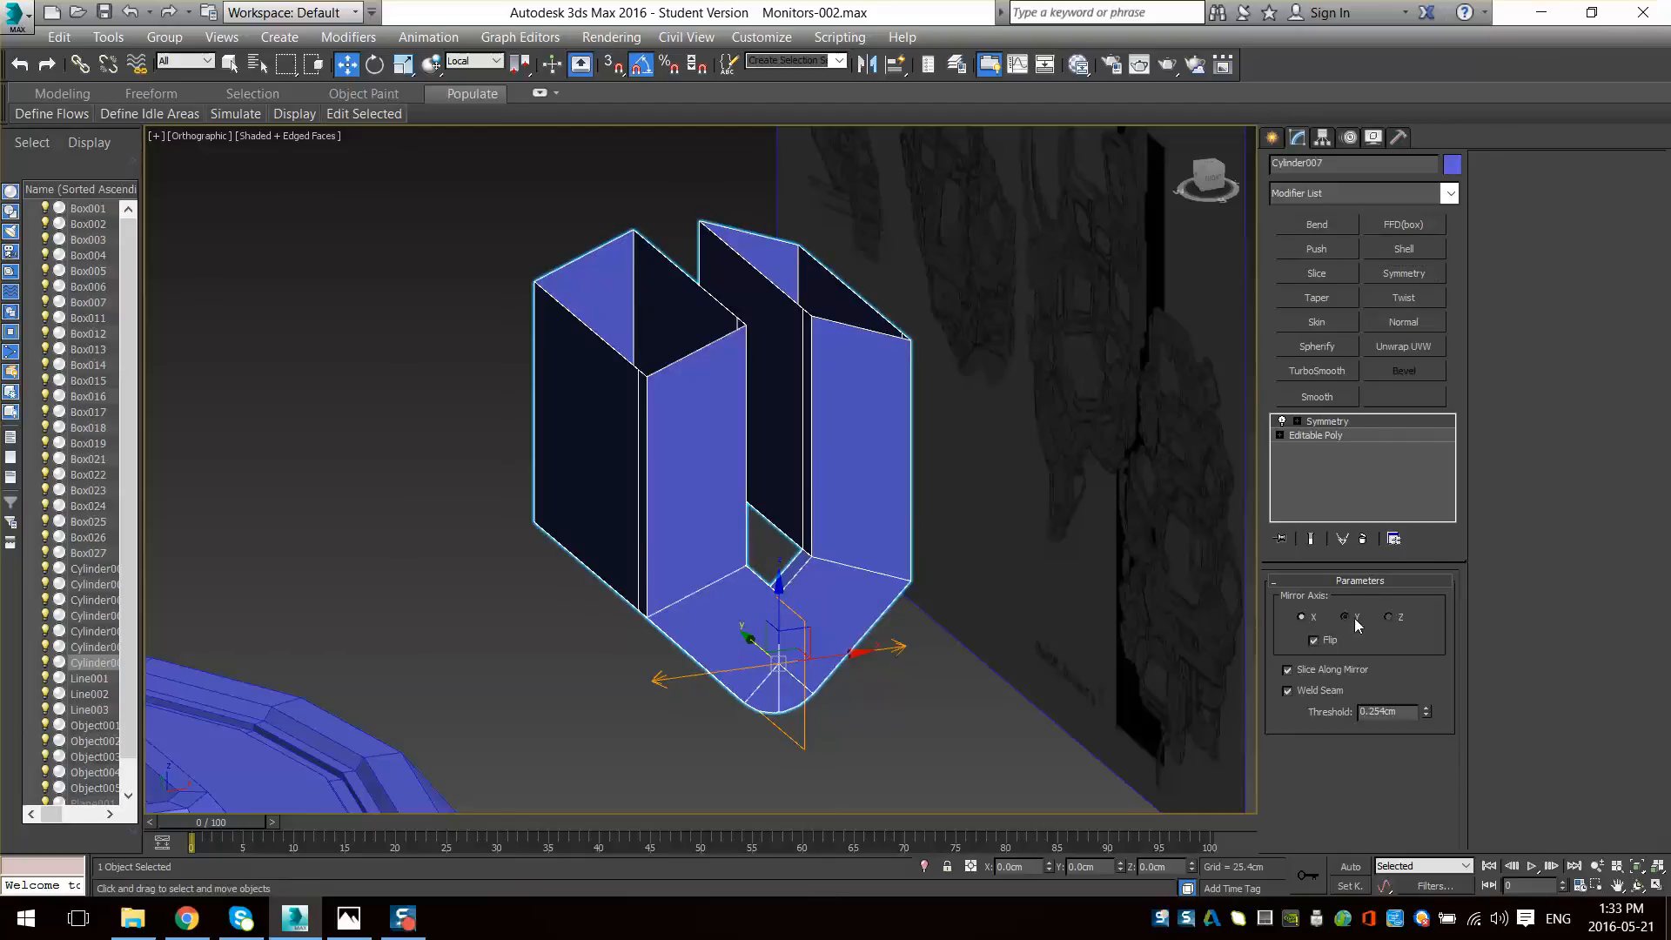
{"action": "left_click", "coordinate": [1355, 618]}
{"action": "left_click", "coordinate": [1403, 616]}
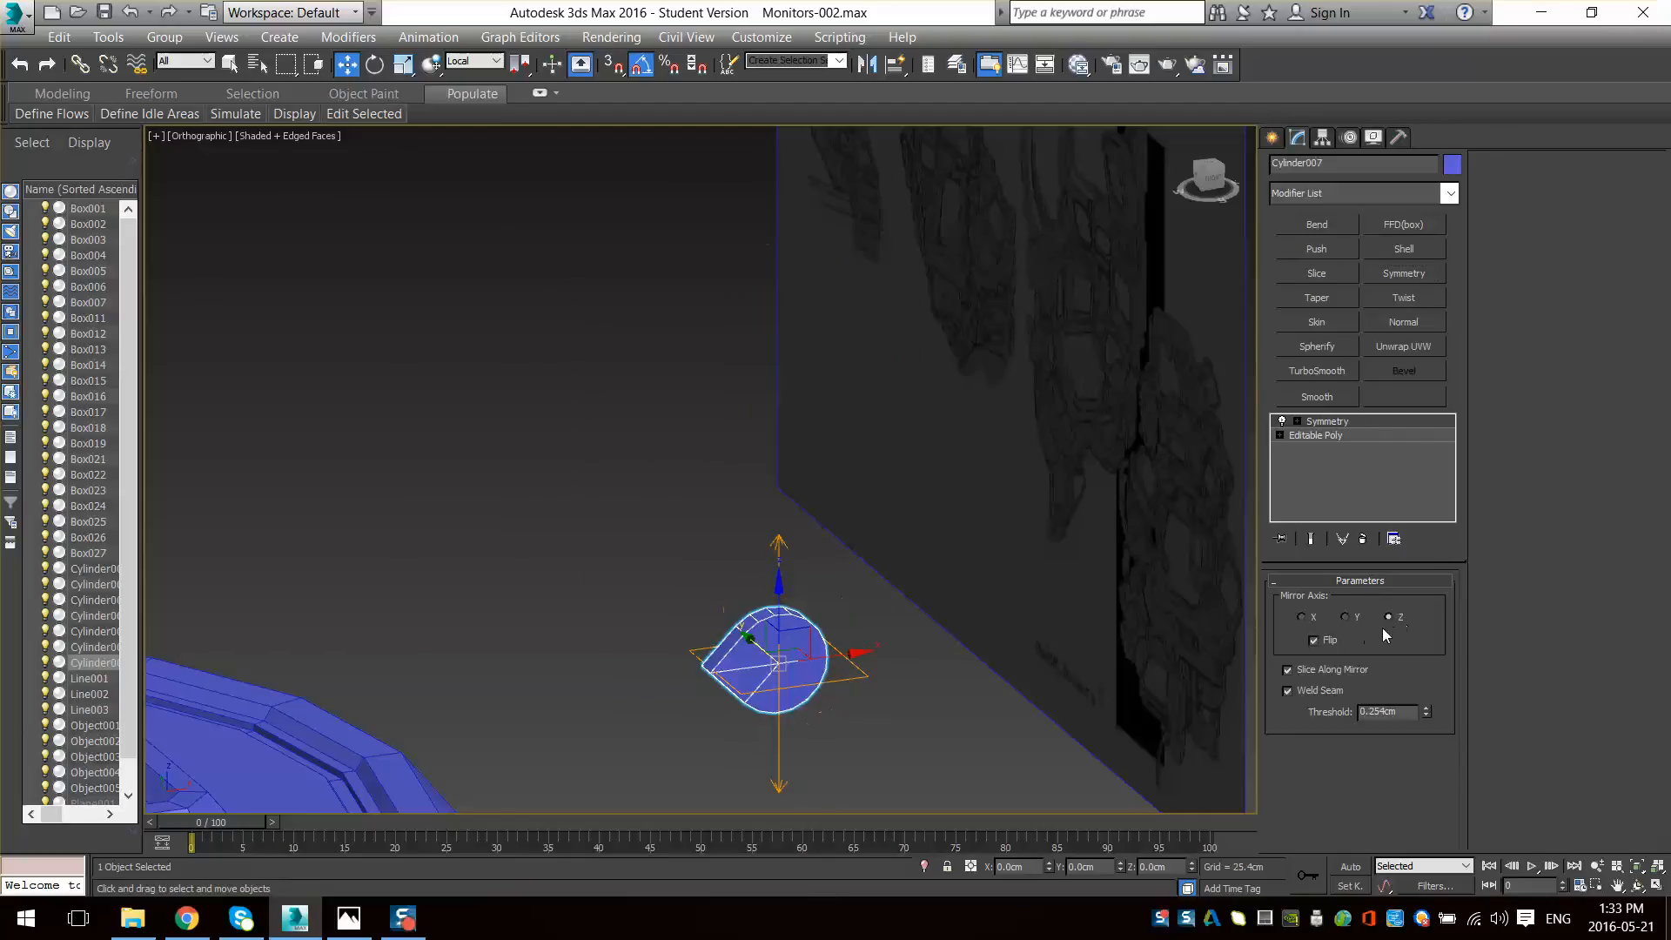
{"action": "left_click", "coordinate": [1354, 422]}
{"action": "left_click_drag", "start_coordinate": [778, 607], "coordinate": [734, 456]}
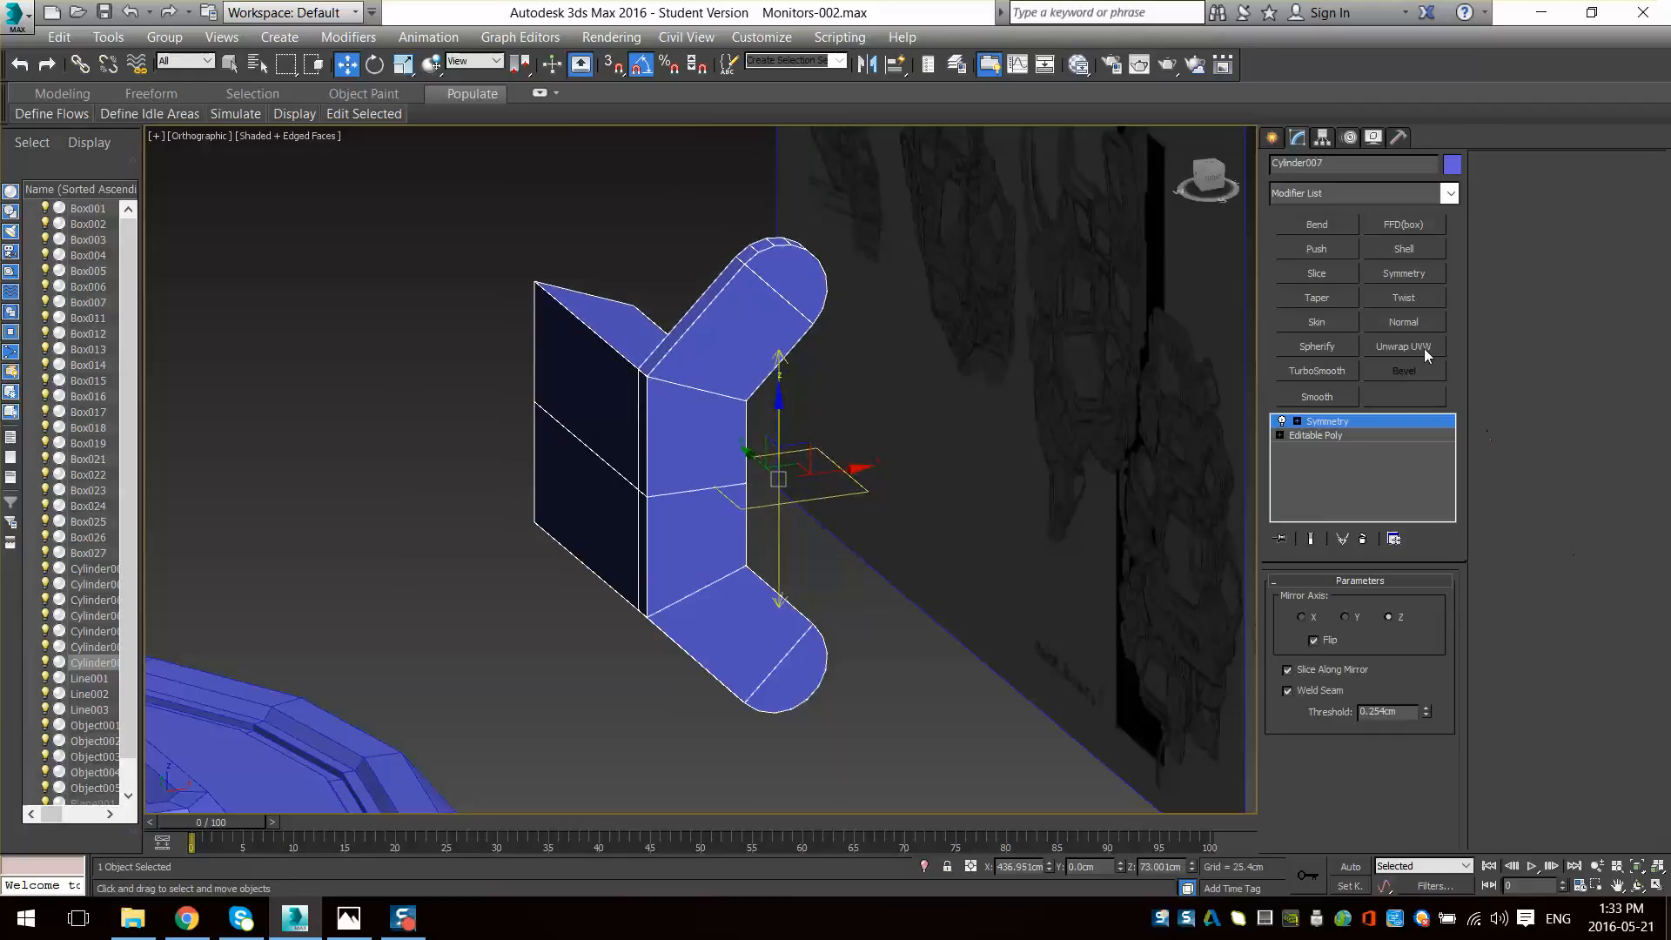
- Try mirroring the part sideways with a second, flipped Y-axis Symmetry modifier, moving its mirror plane to about Y 93 cm
{"action": "left_click", "coordinate": [1382, 273]}
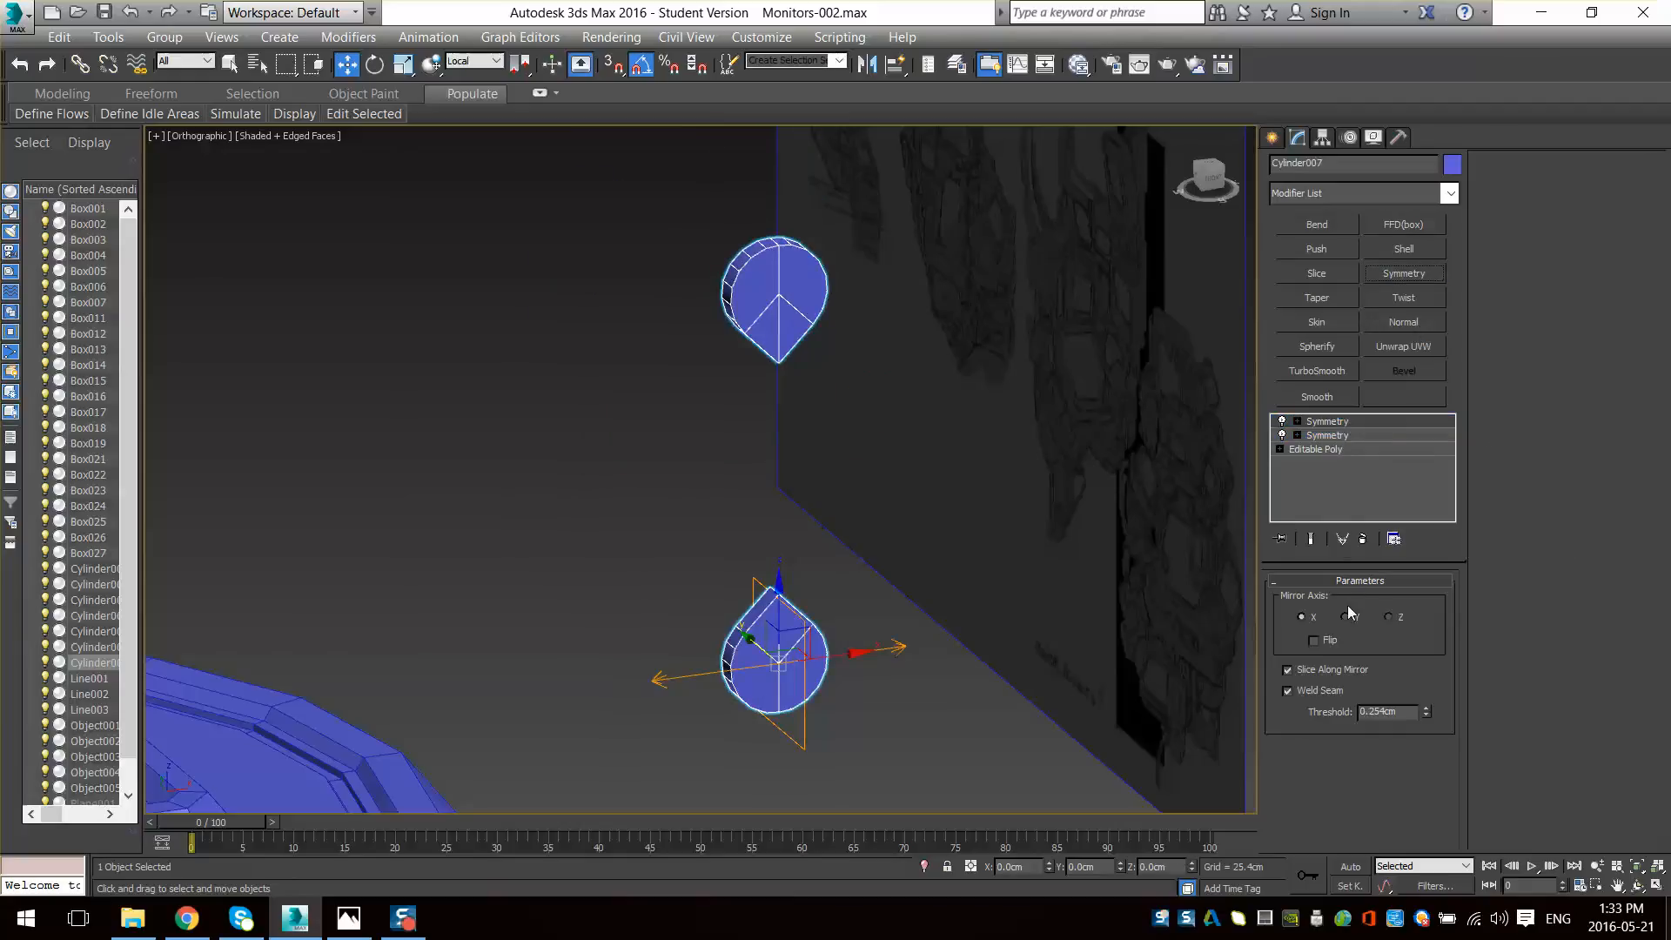
{"action": "left_click", "coordinate": [1327, 423]}
{"action": "middle_click_drag", "start_coordinate": [832, 592], "coordinate": [889, 646], "text": "alt"}
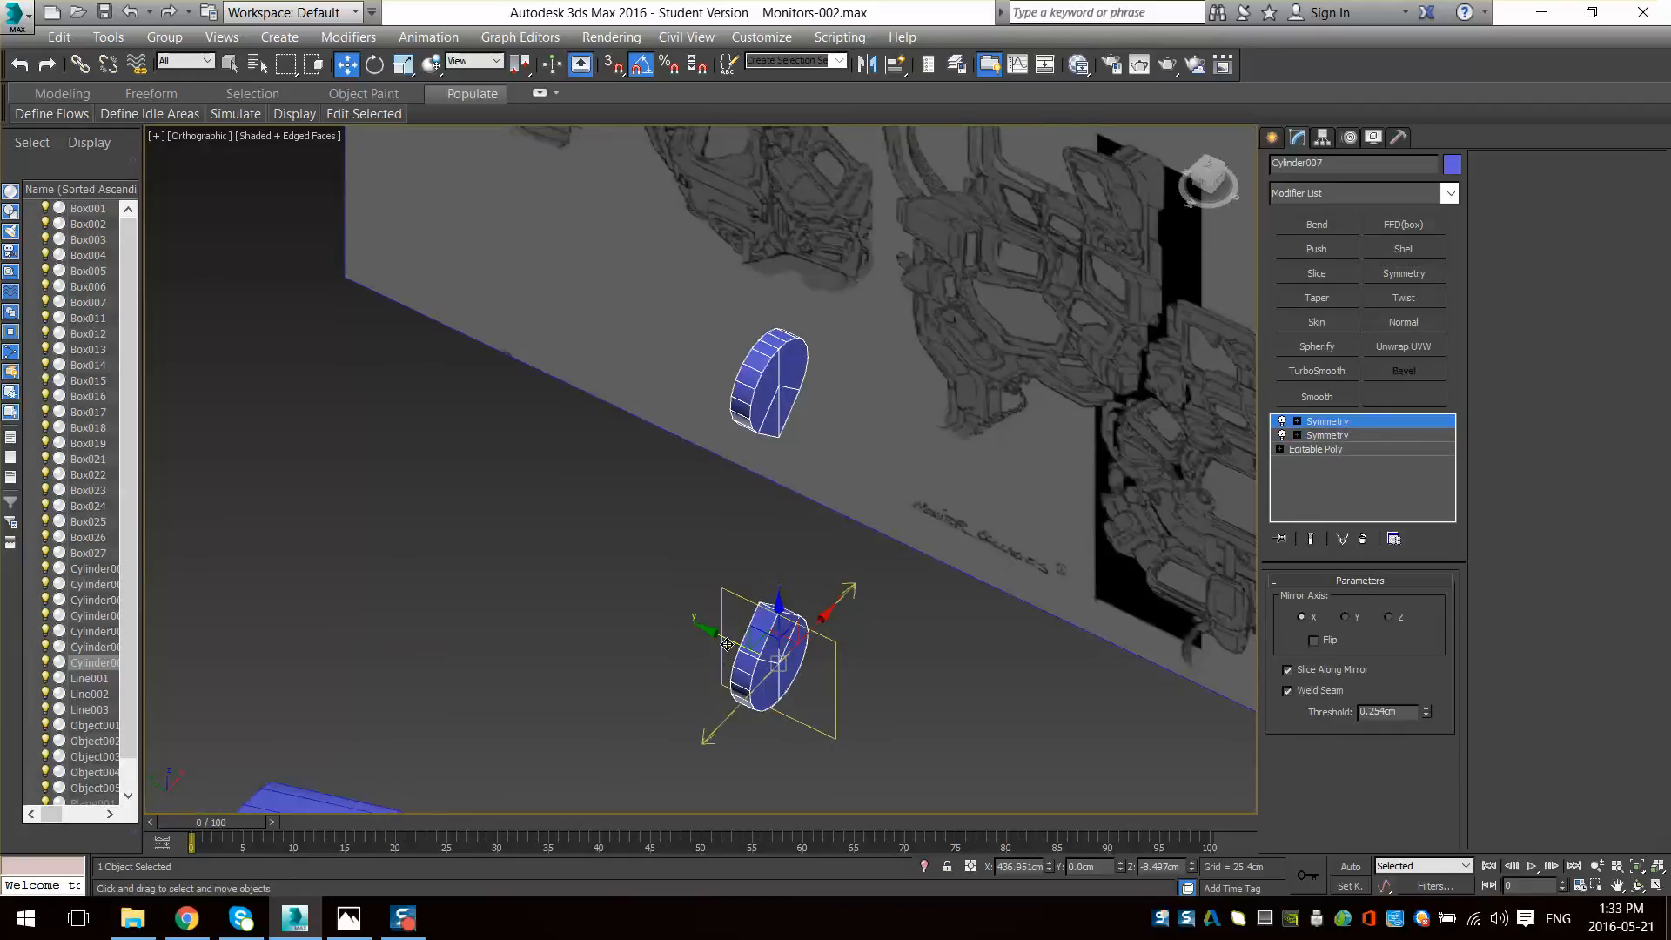
{"action": "left_click_drag", "start_coordinate": [727, 644], "coordinate": [604, 588]}
{"action": "left_click", "coordinate": [1347, 617]}
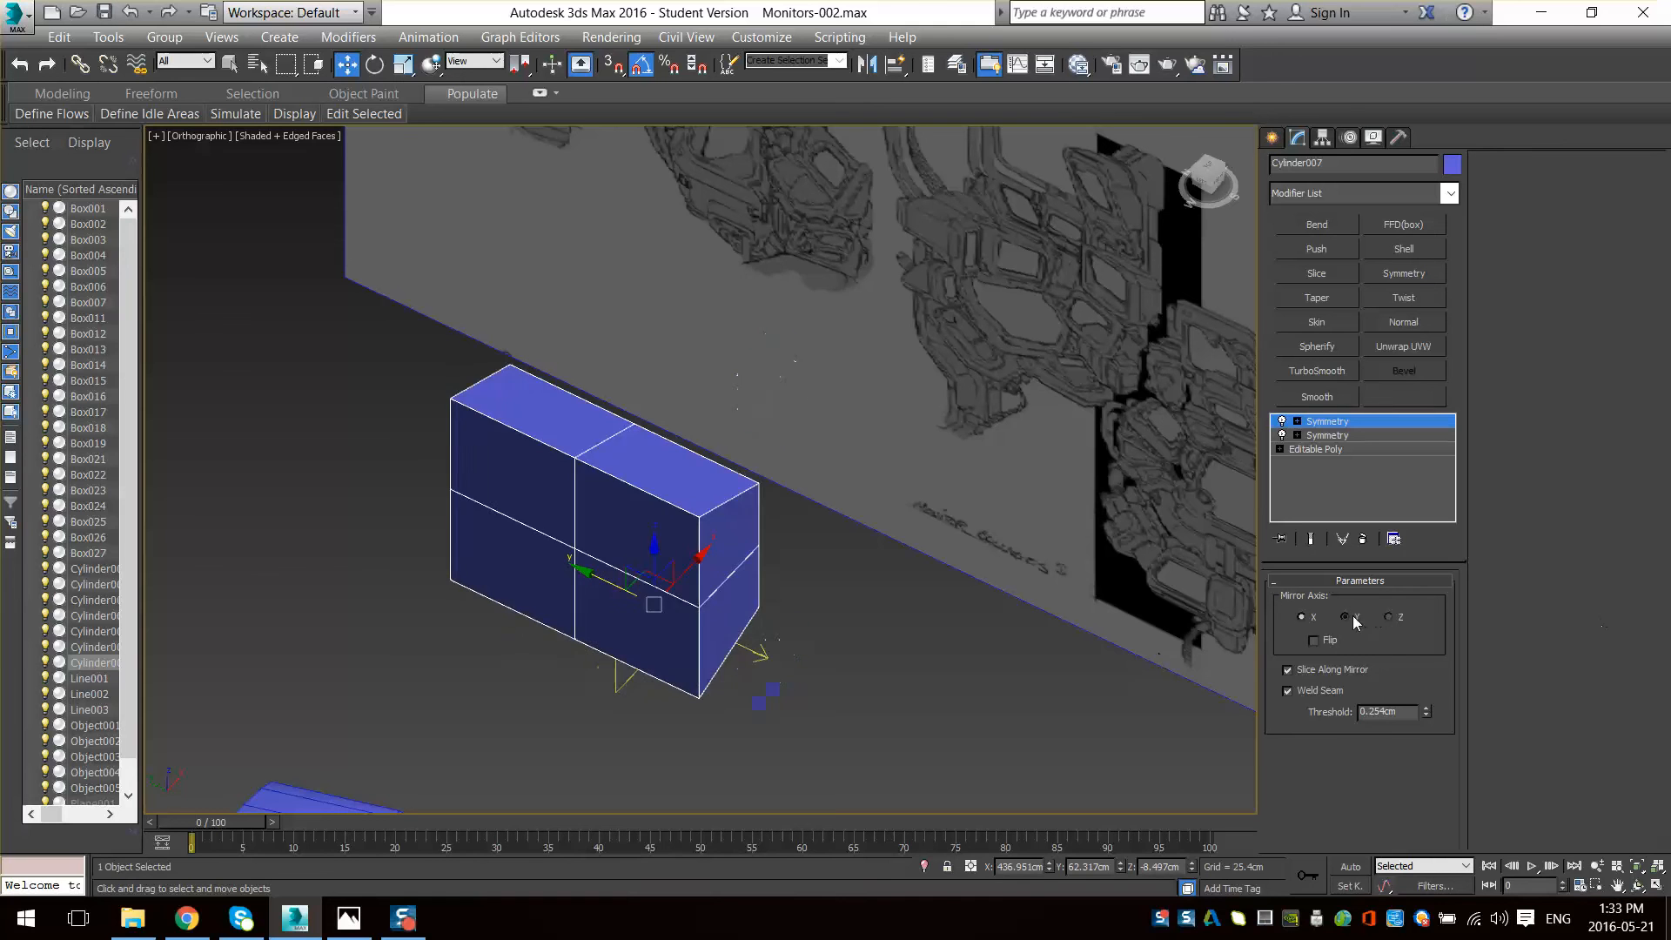
{"action": "left_click", "coordinate": [1313, 641]}
{"action": "middle_click_drag", "start_coordinate": [697, 610], "coordinate": [620, 622], "text": "alt"}
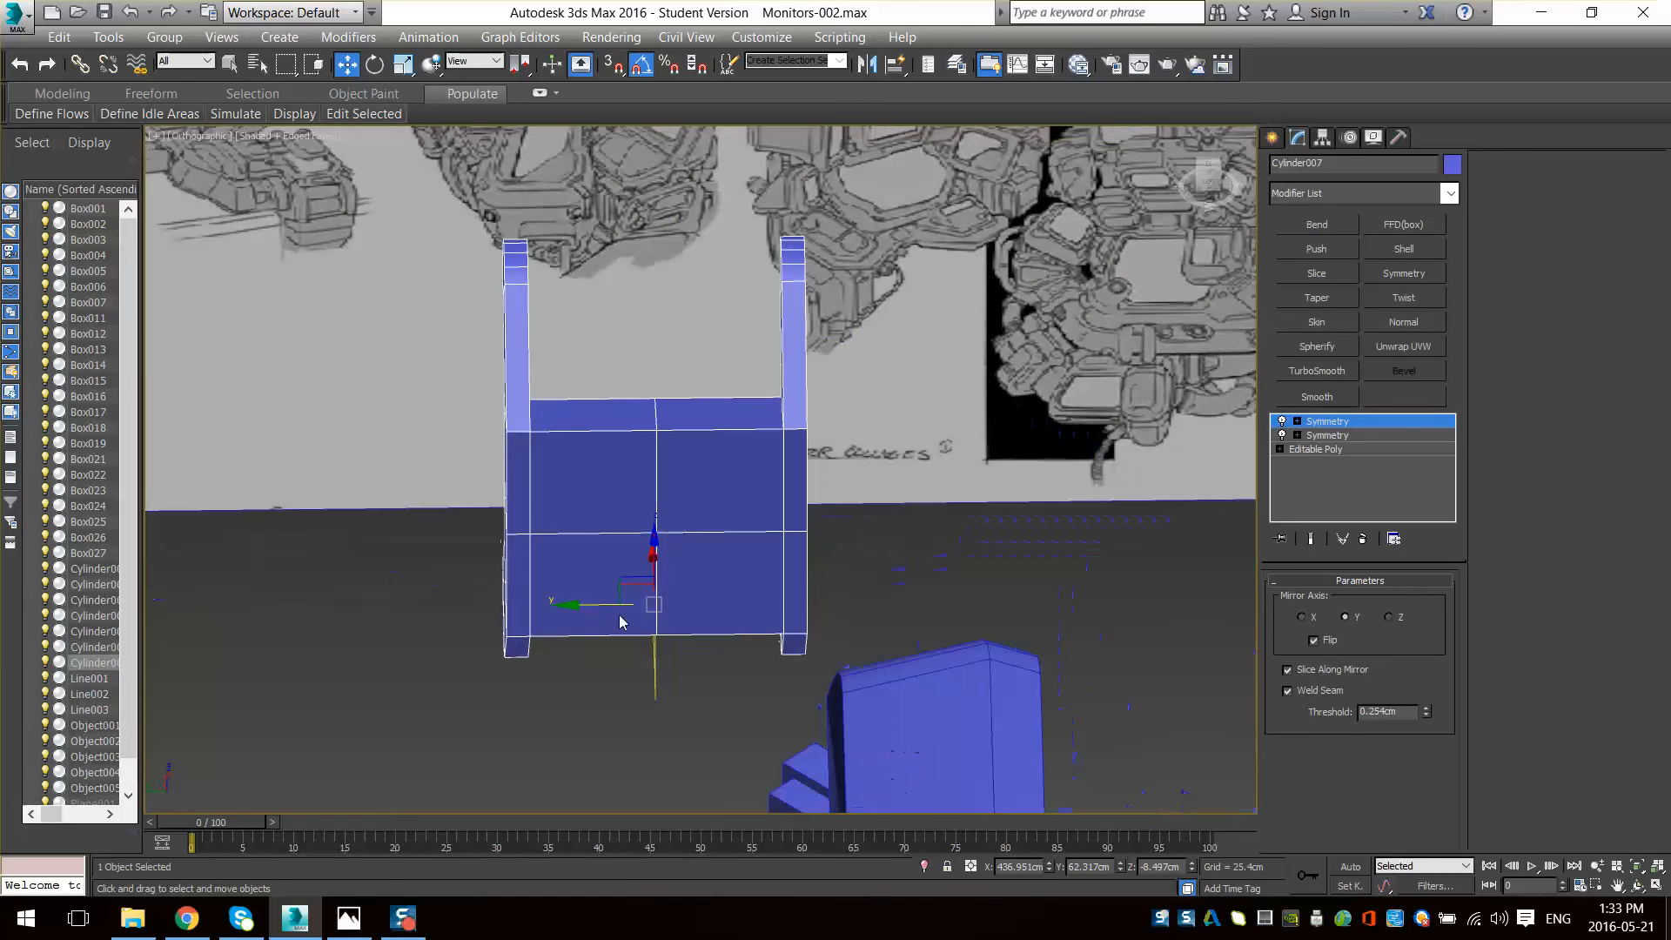
{"action": "left_click_drag", "start_coordinate": [620, 621], "coordinate": [540, 620]}
- Compare the doubled part with the collage sketches, and remove the second Symmetry modifier
{"action": "middle_click_drag", "start_coordinate": [539, 620], "coordinate": [655, 522], "text": "alt"}
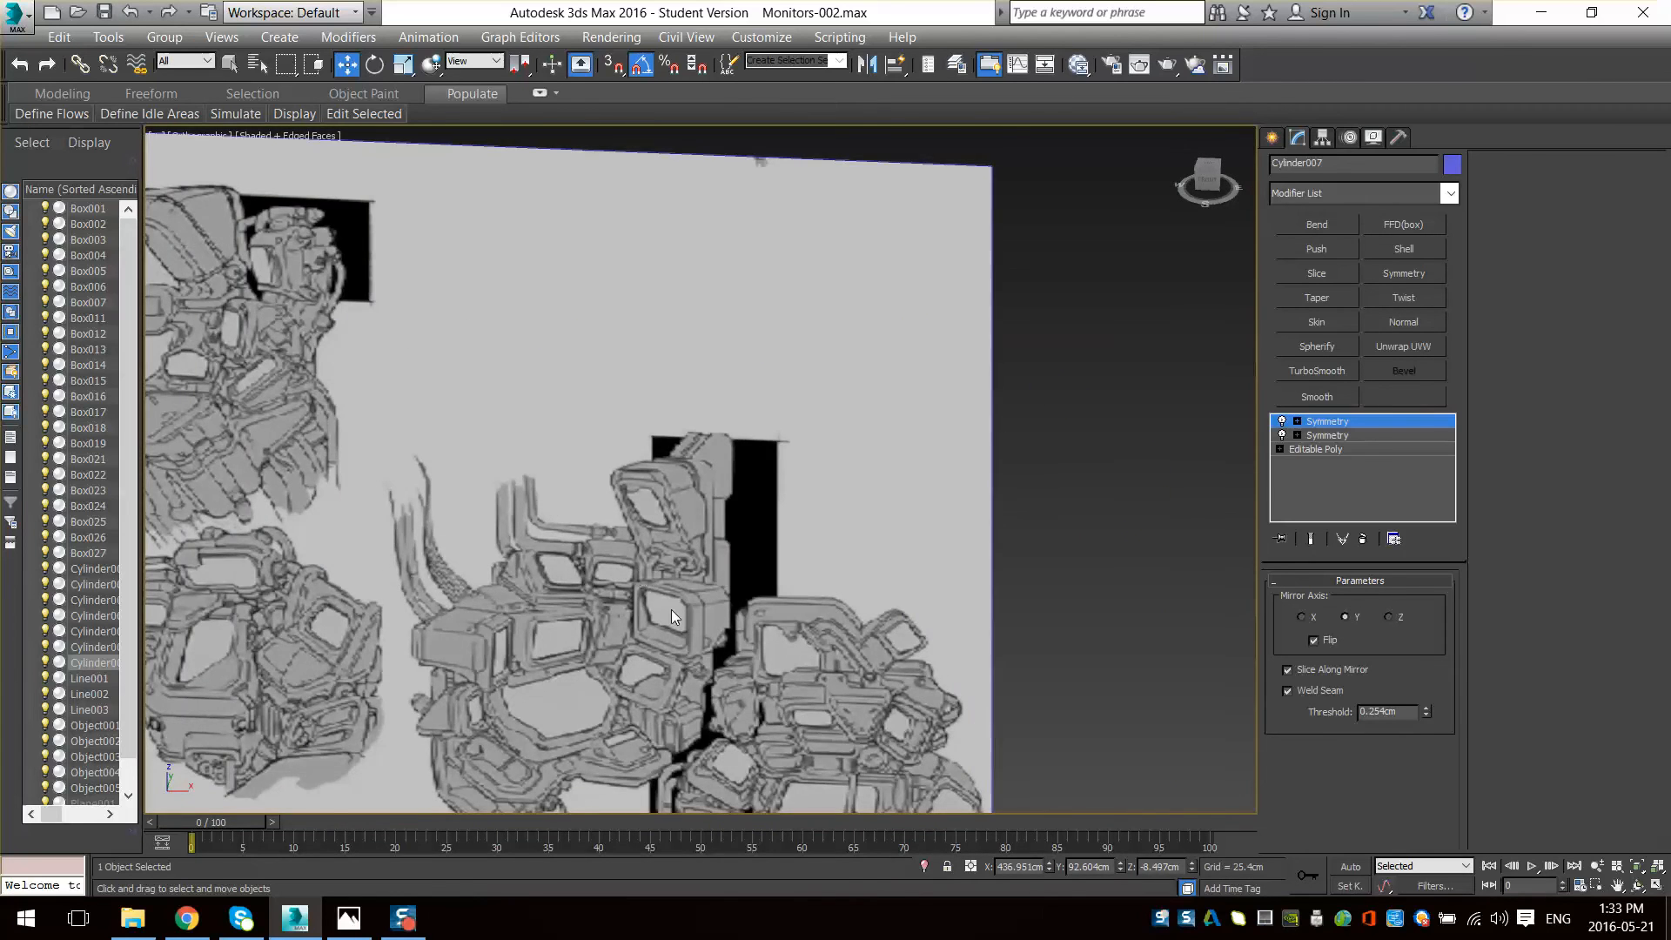
{"action": "scroll", "coordinate": [671, 609], "scroll_direction": "down", "scroll_amount": 5}
{"action": "scroll", "coordinate": [870, 483], "scroll_direction": "up", "scroll_amount": 3}
{"action": "middle_click_drag", "start_coordinate": [870, 483], "coordinate": [1471, 473], "text": "alt"}
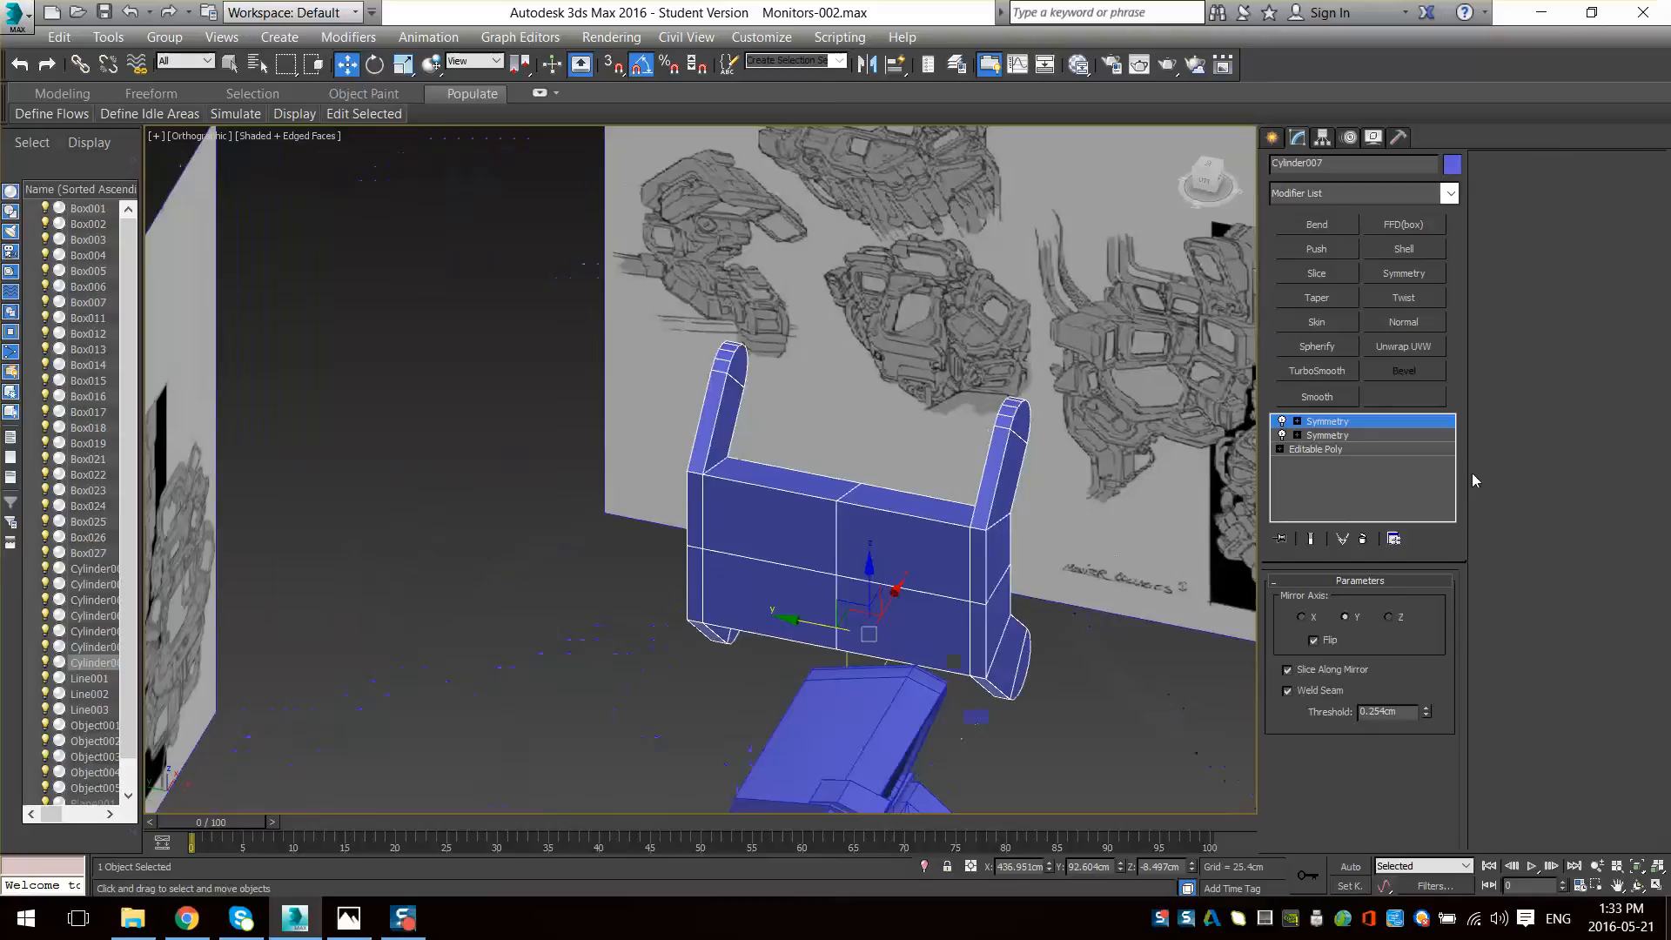
{"action": "left_click", "coordinate": [1363, 539]}
- Convert the vertically mirrored part to Editable Poly
{"action": "middle_click_drag", "start_coordinate": [1236, 544], "coordinate": [1465, 637], "text": "alt"}
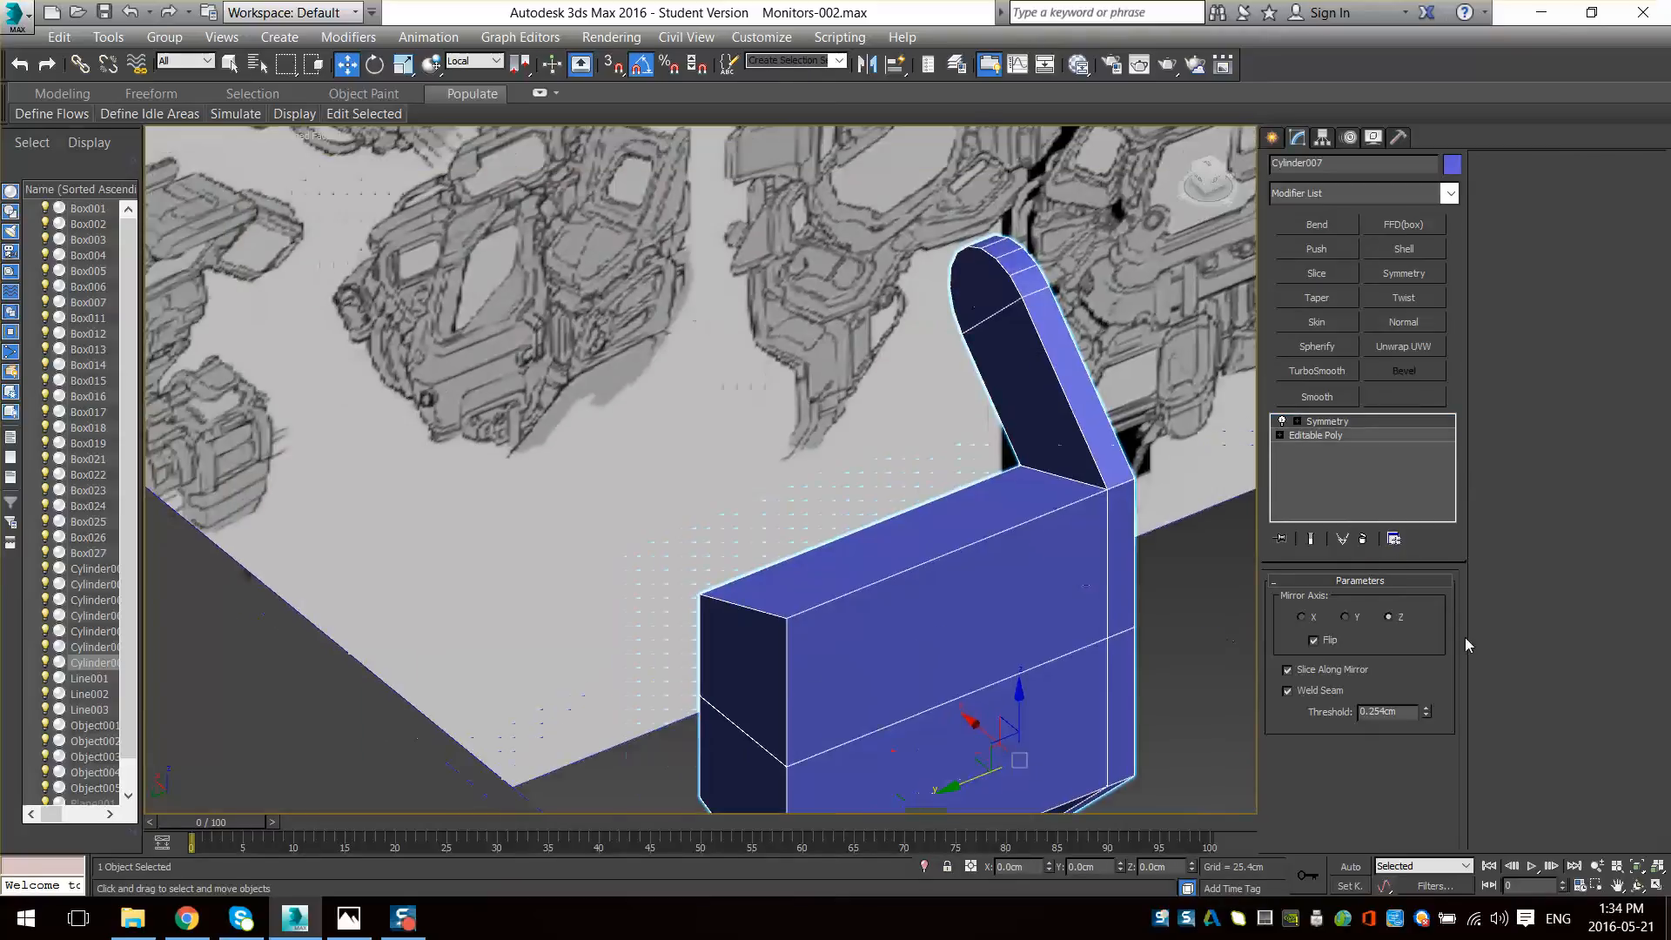
{"action": "left_click", "coordinate": [1343, 437]}
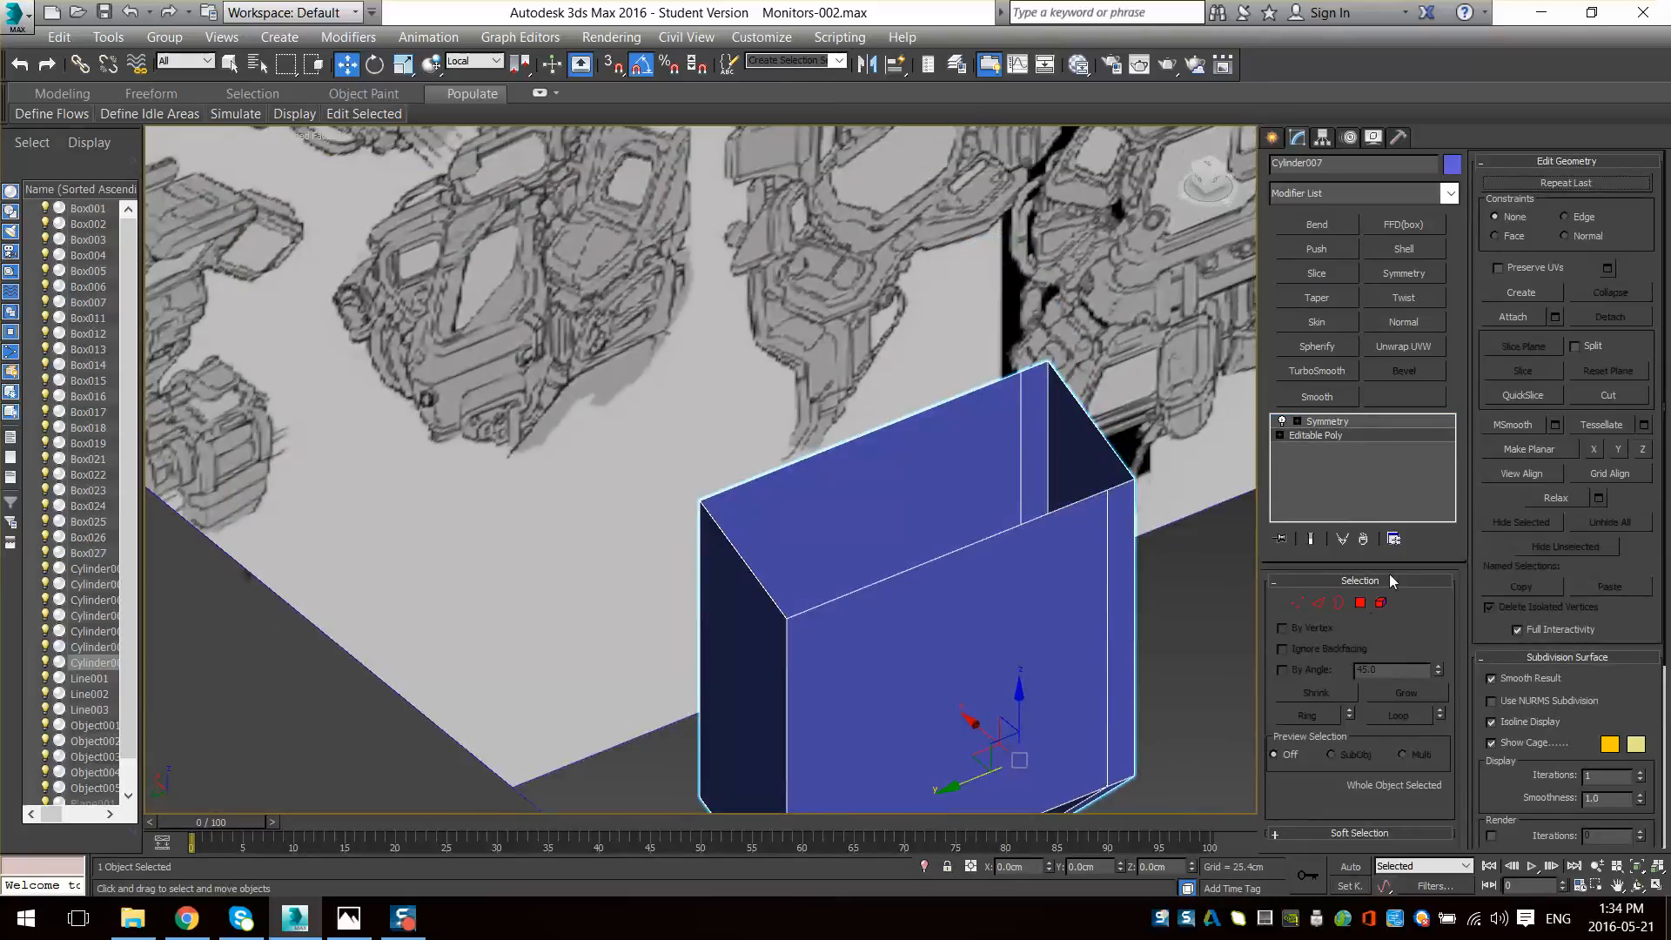
{"action": "left_click", "coordinate": [1362, 423]}
{"action": "right_click", "coordinate": [999, 396]}
{"action": "mouse_move", "coordinate": [1083, 615]}
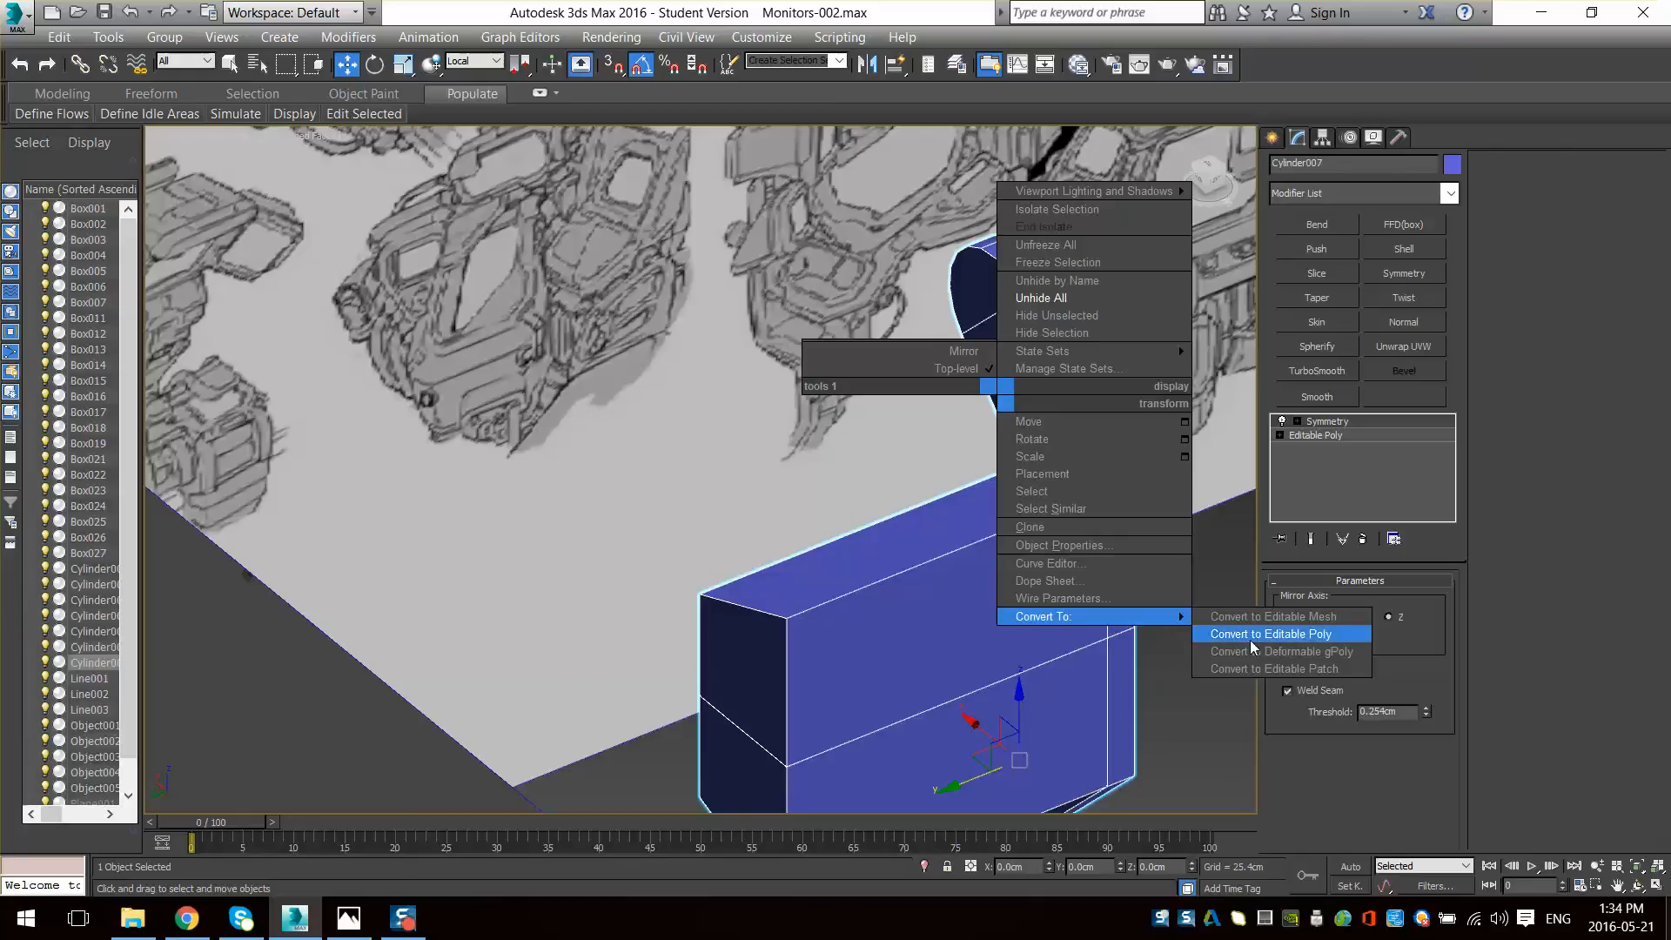
{"action": "left_click", "coordinate": [1270, 633]}
- Delete the box section's top polygon and the two polygons at its free end
{"action": "left_click", "coordinate": [1032, 401], "text": "ctrl"}
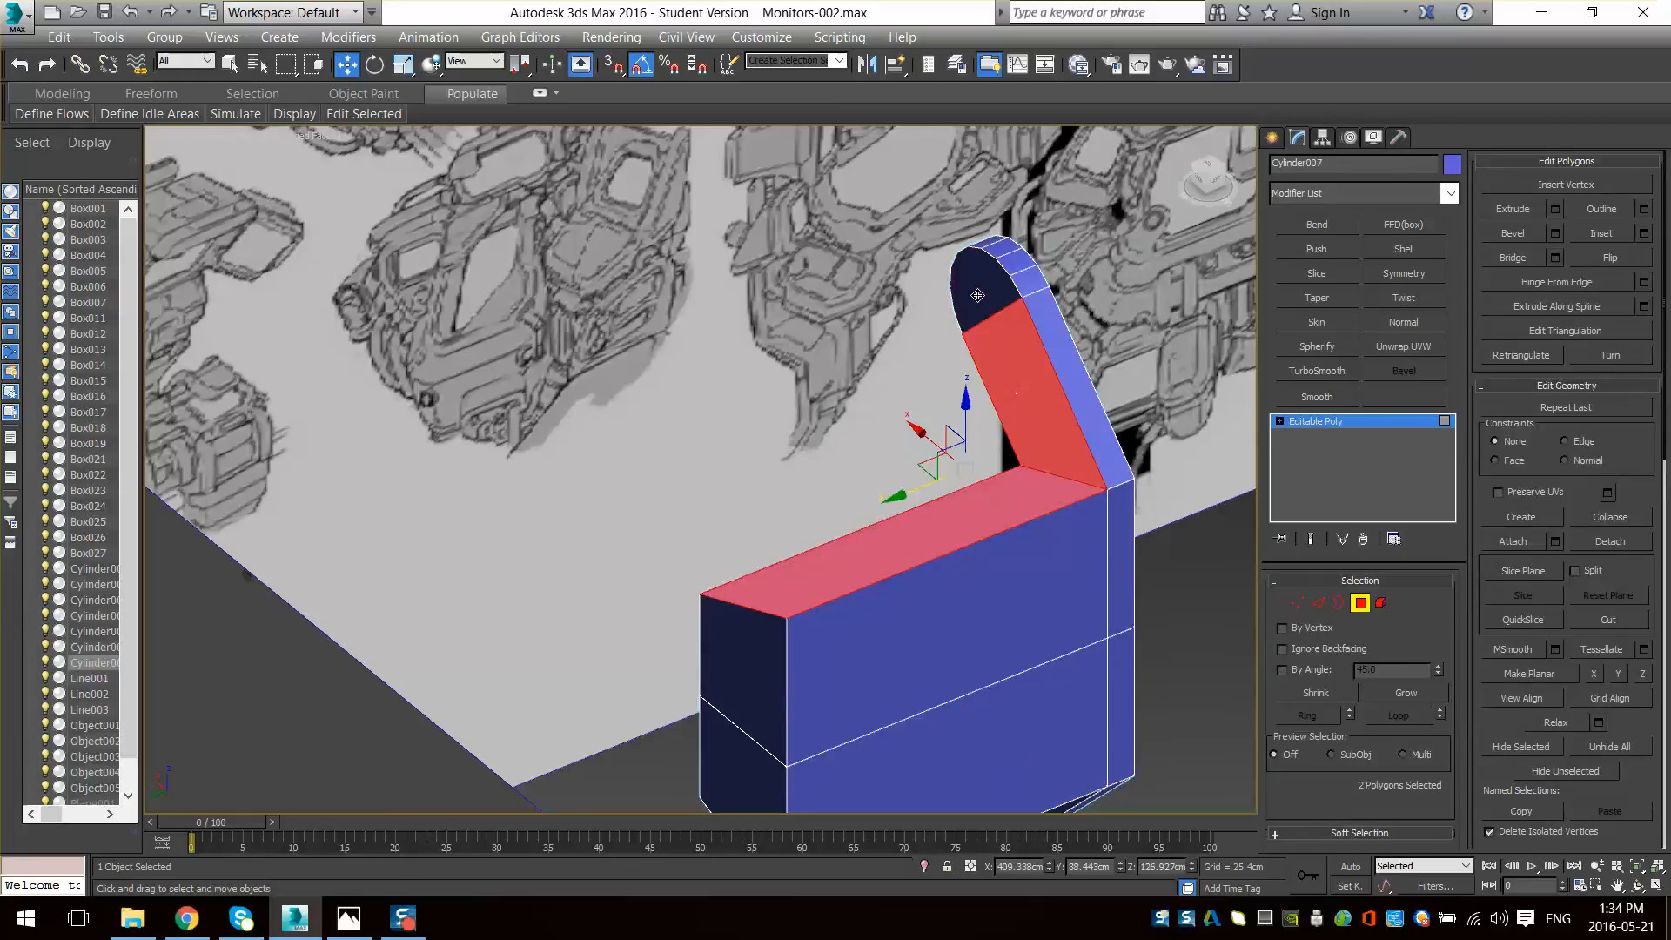
{"action": "left_click", "coordinate": [977, 296], "text": "ctrl"}
{"action": "left_click", "coordinate": [991, 499]}
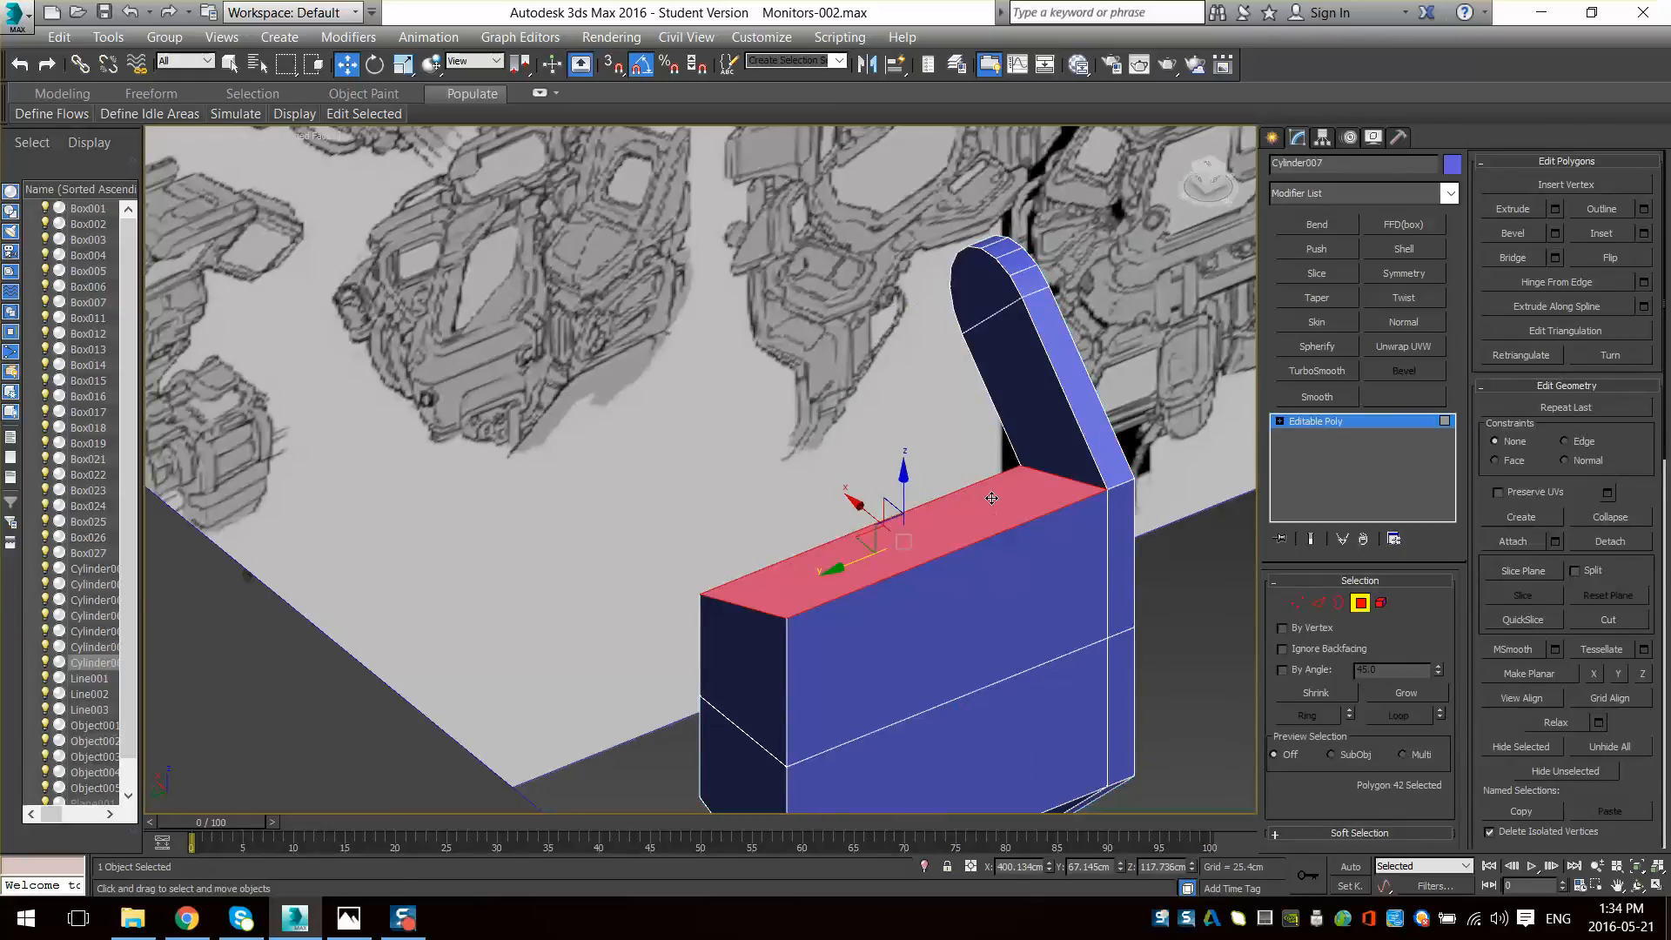
{"action": "left_click", "coordinate": [1034, 429]}
{"action": "middle_click_drag", "start_coordinate": [778, 628], "coordinate": [795, 526]}
{"action": "left_click", "coordinate": [775, 575]}
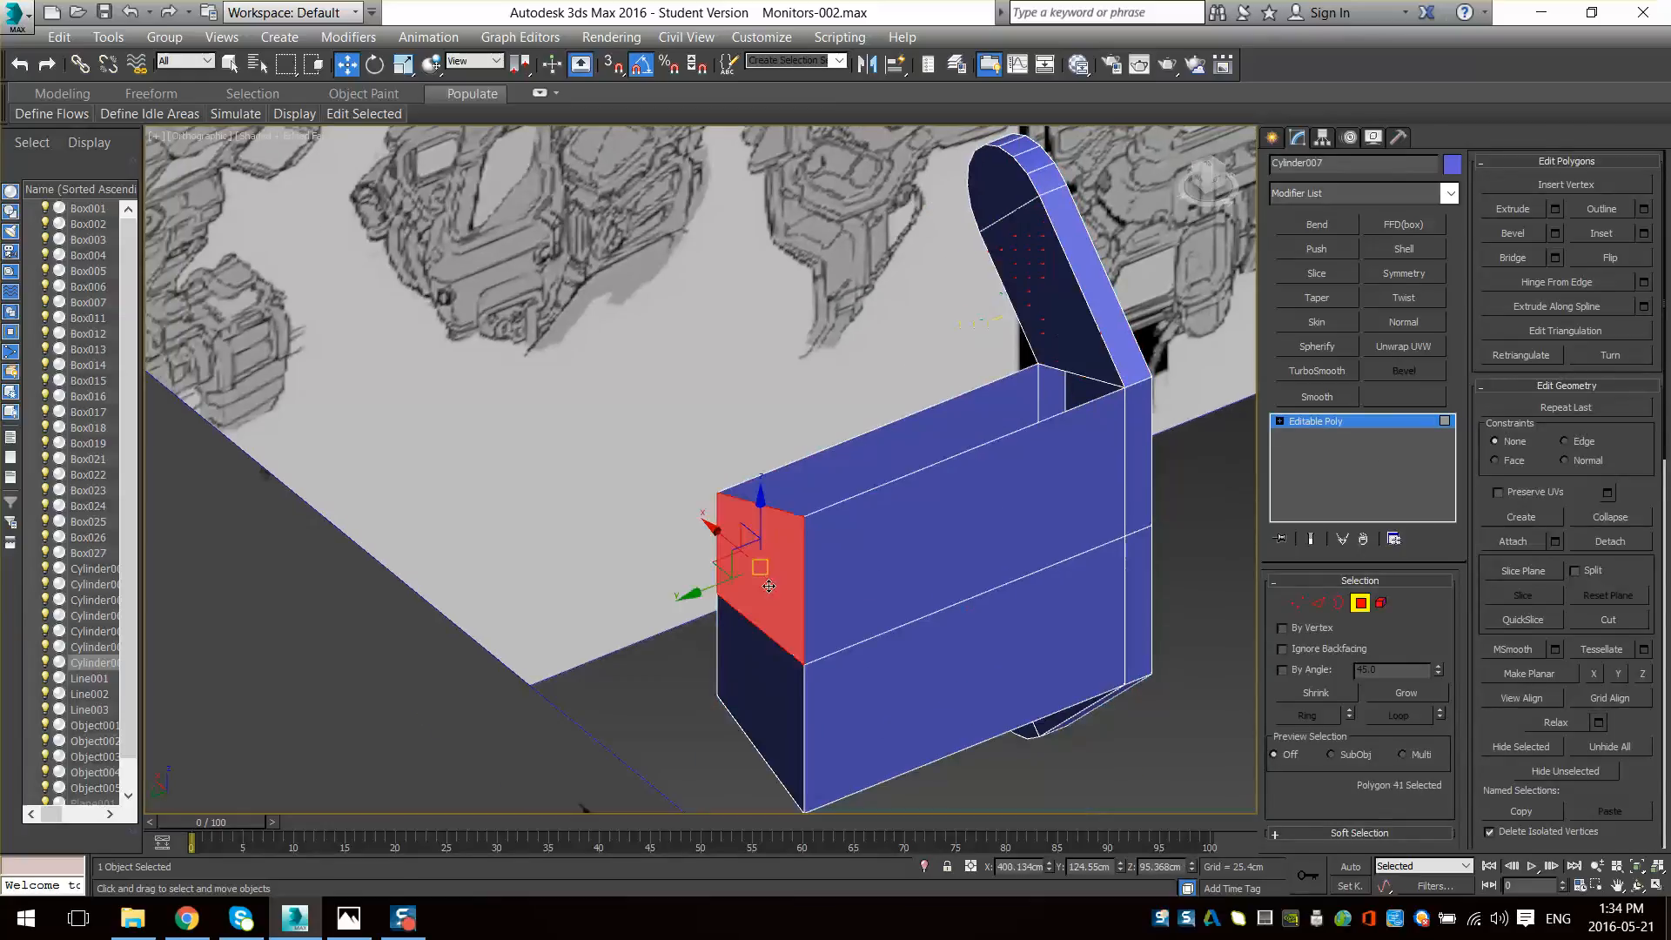
{"action": "left_click", "coordinate": [771, 698], "text": "ctrl"}
{"action": "key", "text": "Delete"}
- Extrude the upper arm's two inner polygons 25.4 cm, extend them to the box's open end, and delete these end polygons
{"action": "left_click", "coordinate": [1070, 322]}
{"action": "left_click", "coordinate": [1009, 189], "text": "ctrl"}
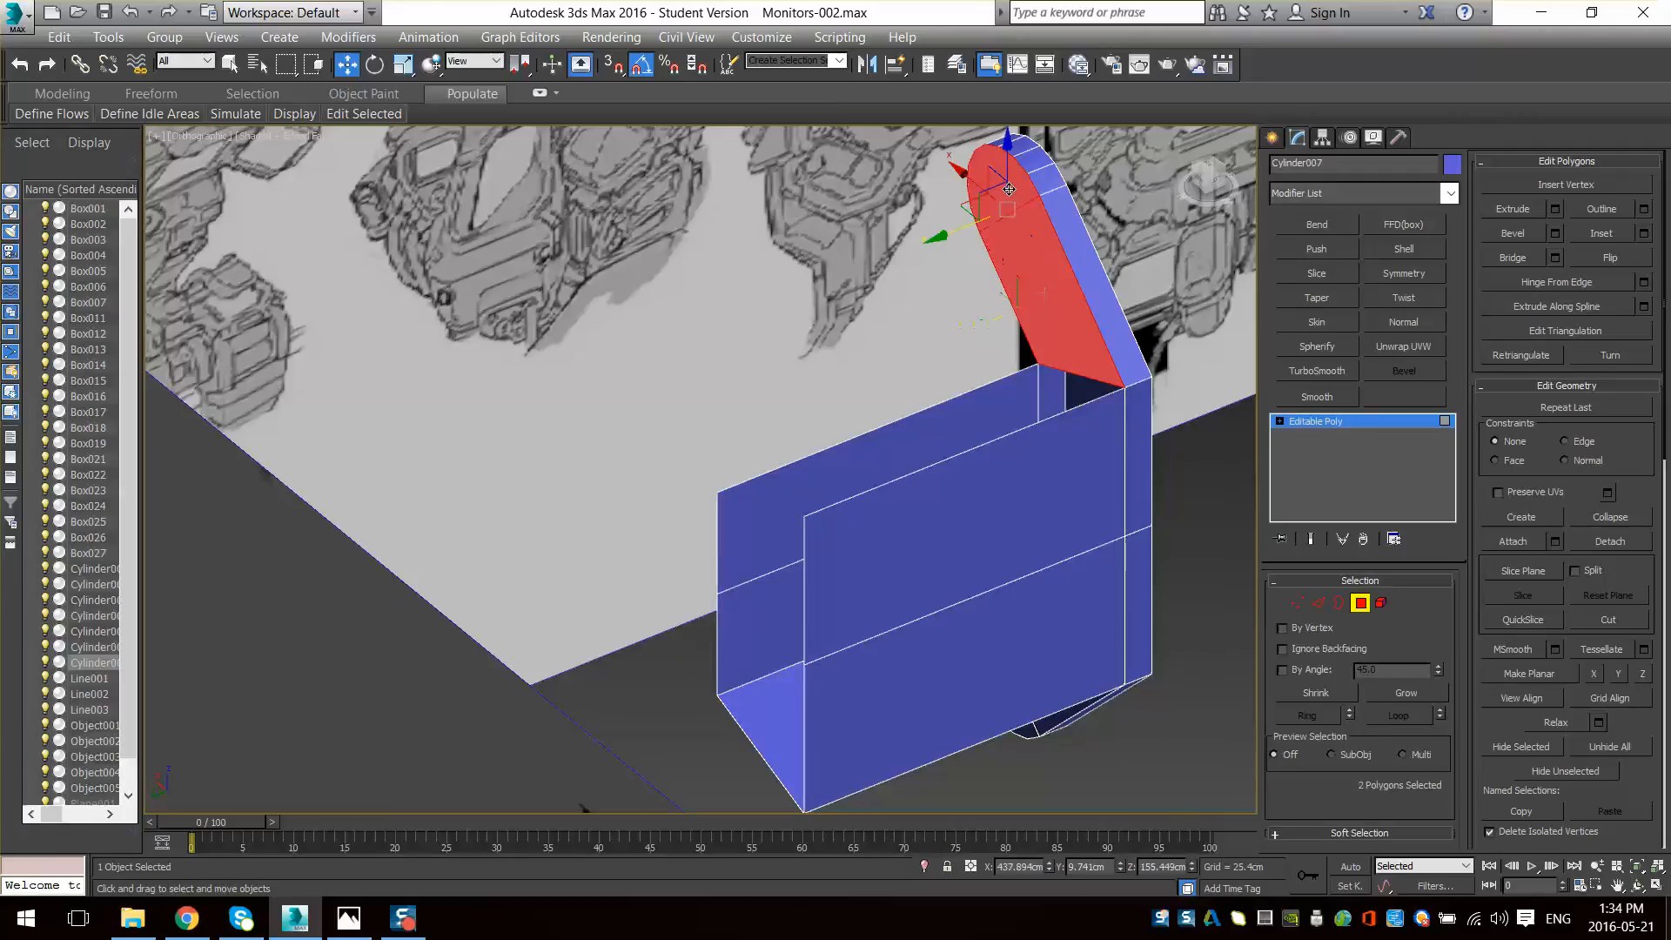
{"action": "left_click", "coordinate": [1554, 210]}
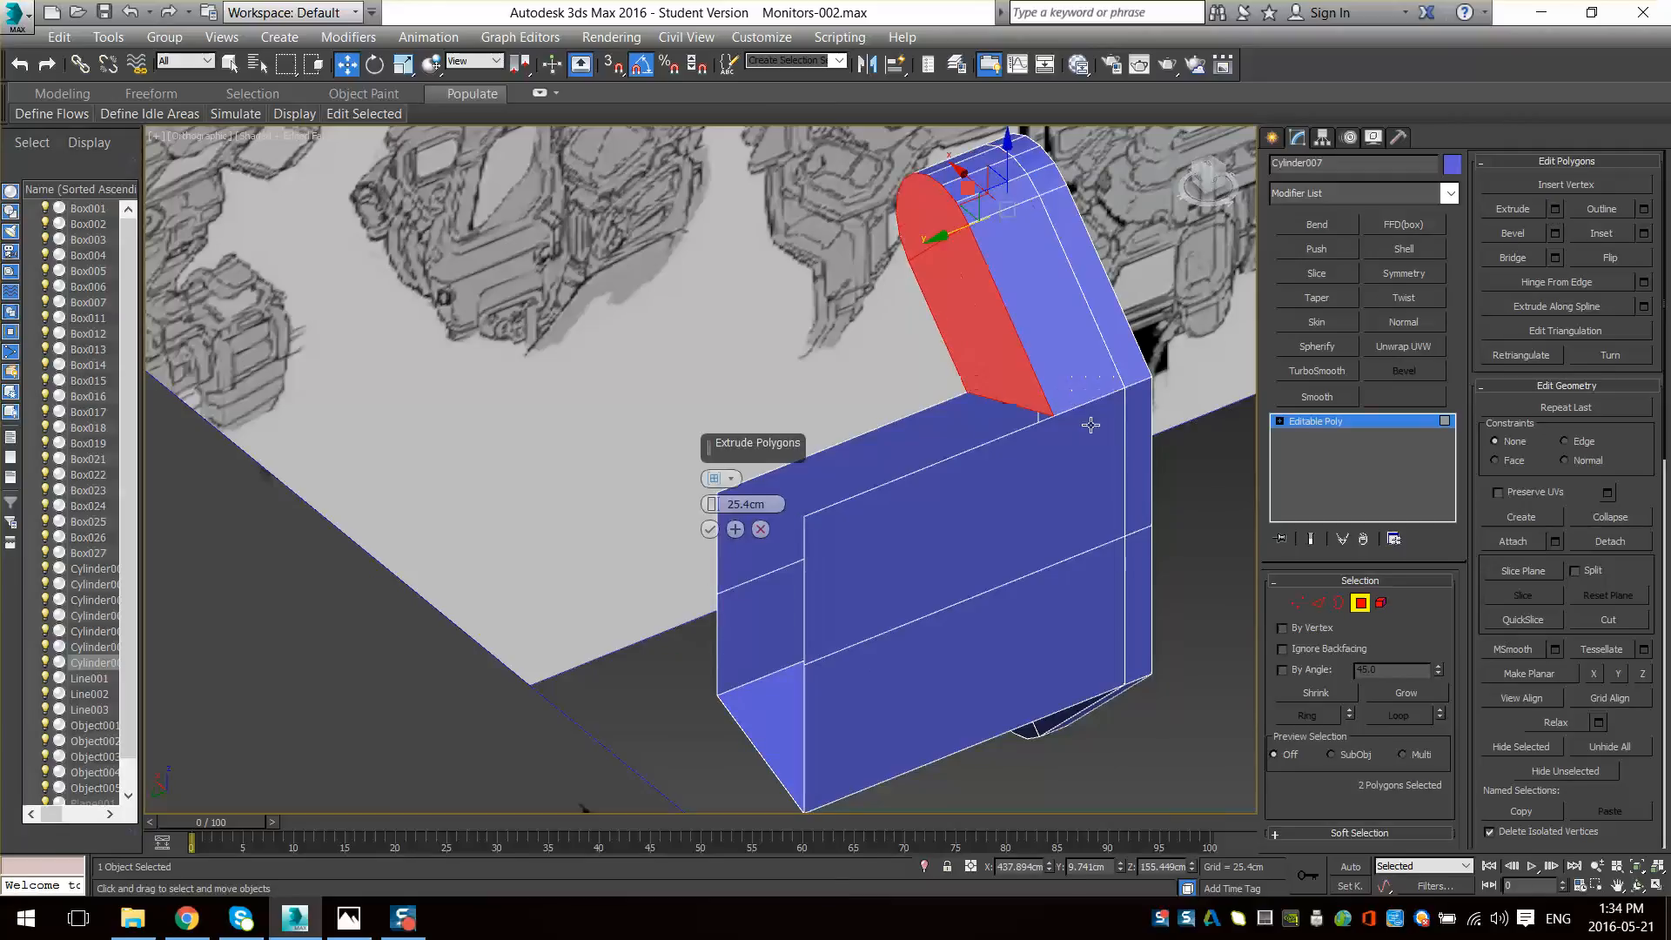
{"action": "left_click", "coordinate": [710, 529]}
{"action": "middle_click_drag", "start_coordinate": [948, 444], "coordinate": [901, 428], "text": "alt"}
{"action": "left_click_drag", "start_coordinate": [882, 249], "coordinate": [602, 334]}
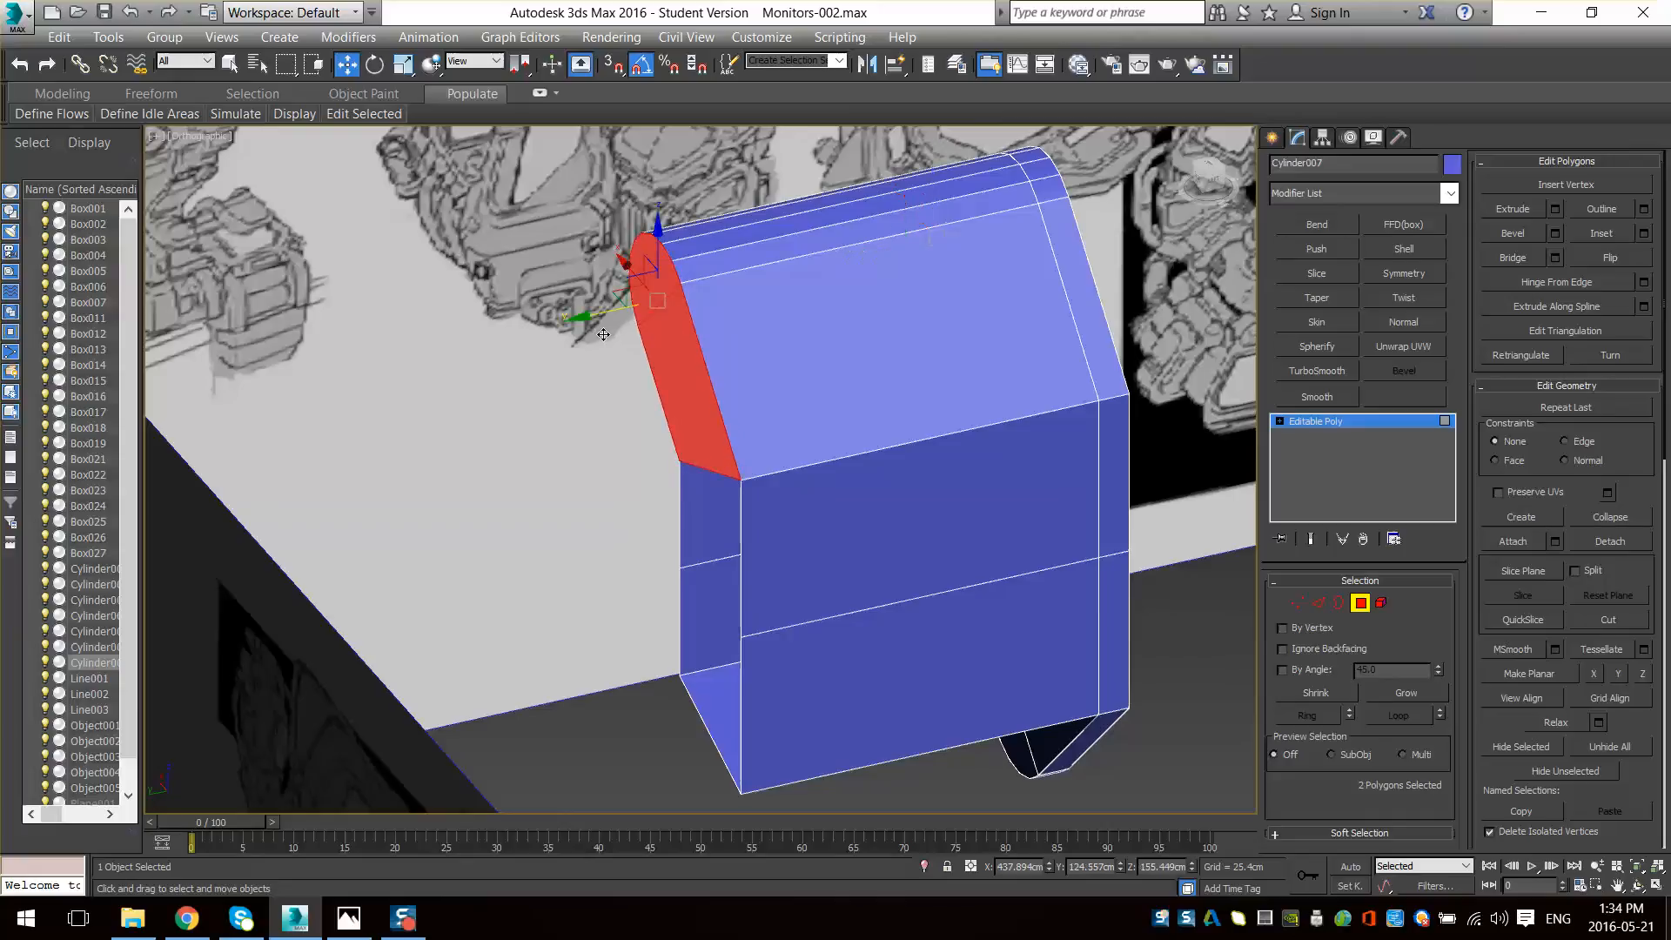
{"action": "key", "text": "Delete"}
- Delete the internal polygon between the rounded top section and the box section
{"action": "key", "text": "1"}
{"action": "left_click_drag", "start_coordinate": [820, 429], "coordinate": [628, 533]}
{"action": "middle_click_drag", "start_coordinate": [662, 524], "coordinate": [756, 541], "text": "alt"}
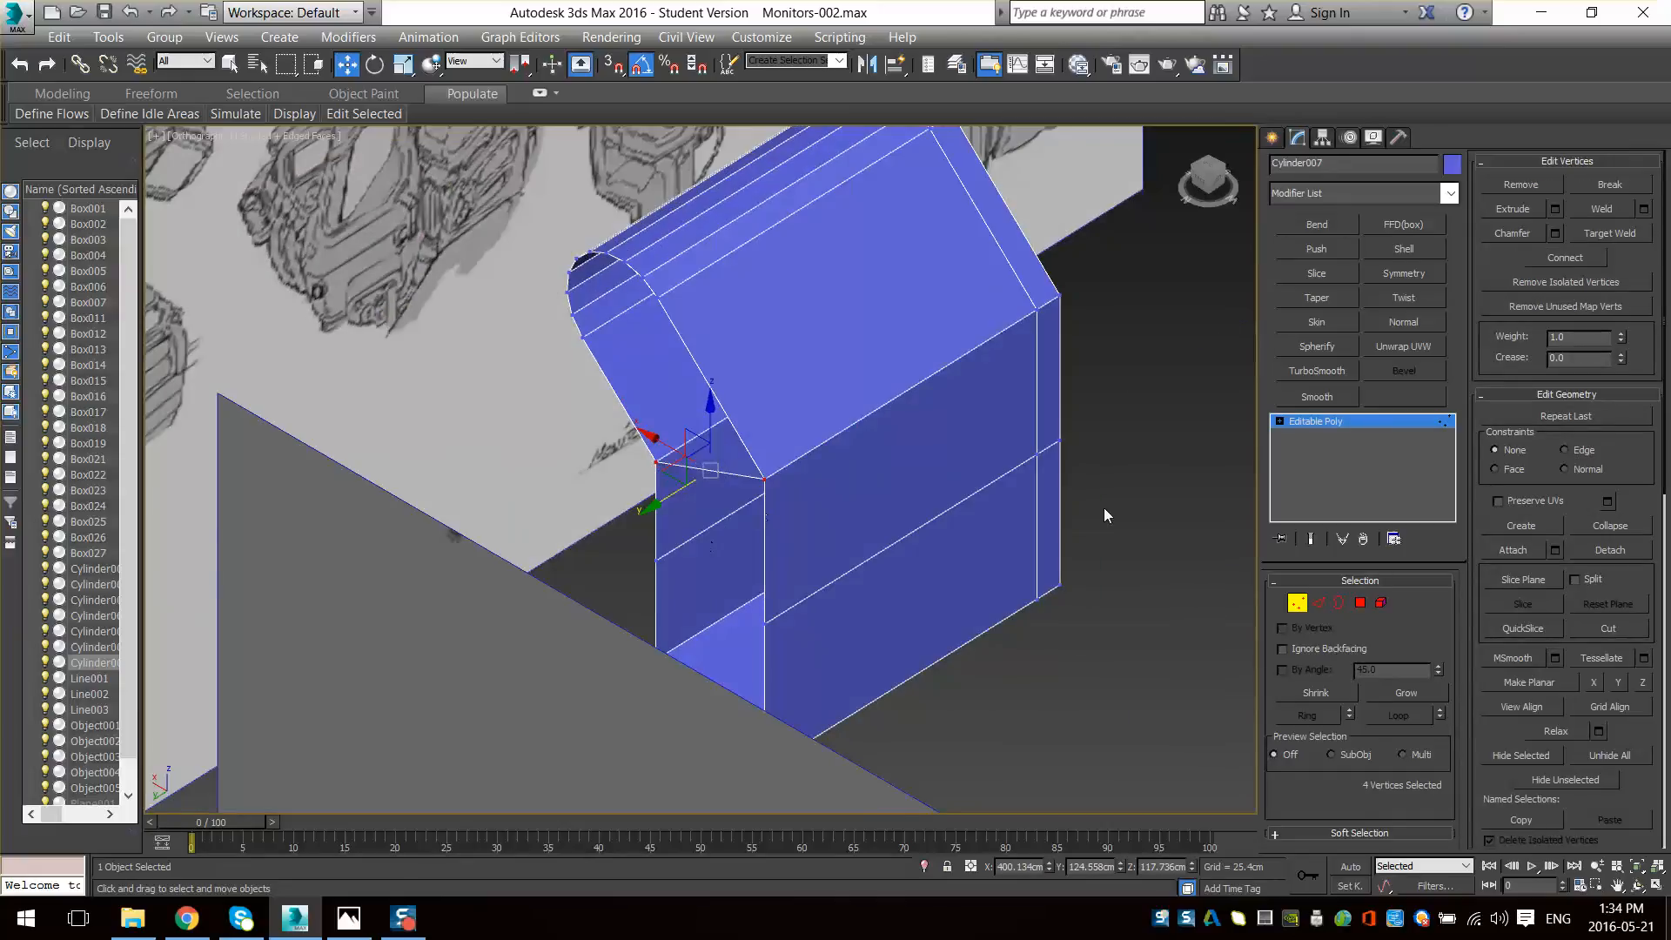
{"action": "scroll", "coordinate": [1104, 510], "scroll_direction": "up", "scroll_amount": 2}
{"action": "left_click", "coordinate": [1360, 602]}
{"action": "left_click", "coordinate": [575, 430]}
{"action": "middle_click_drag", "start_coordinate": [568, 512], "coordinate": [598, 515], "text": "alt"}
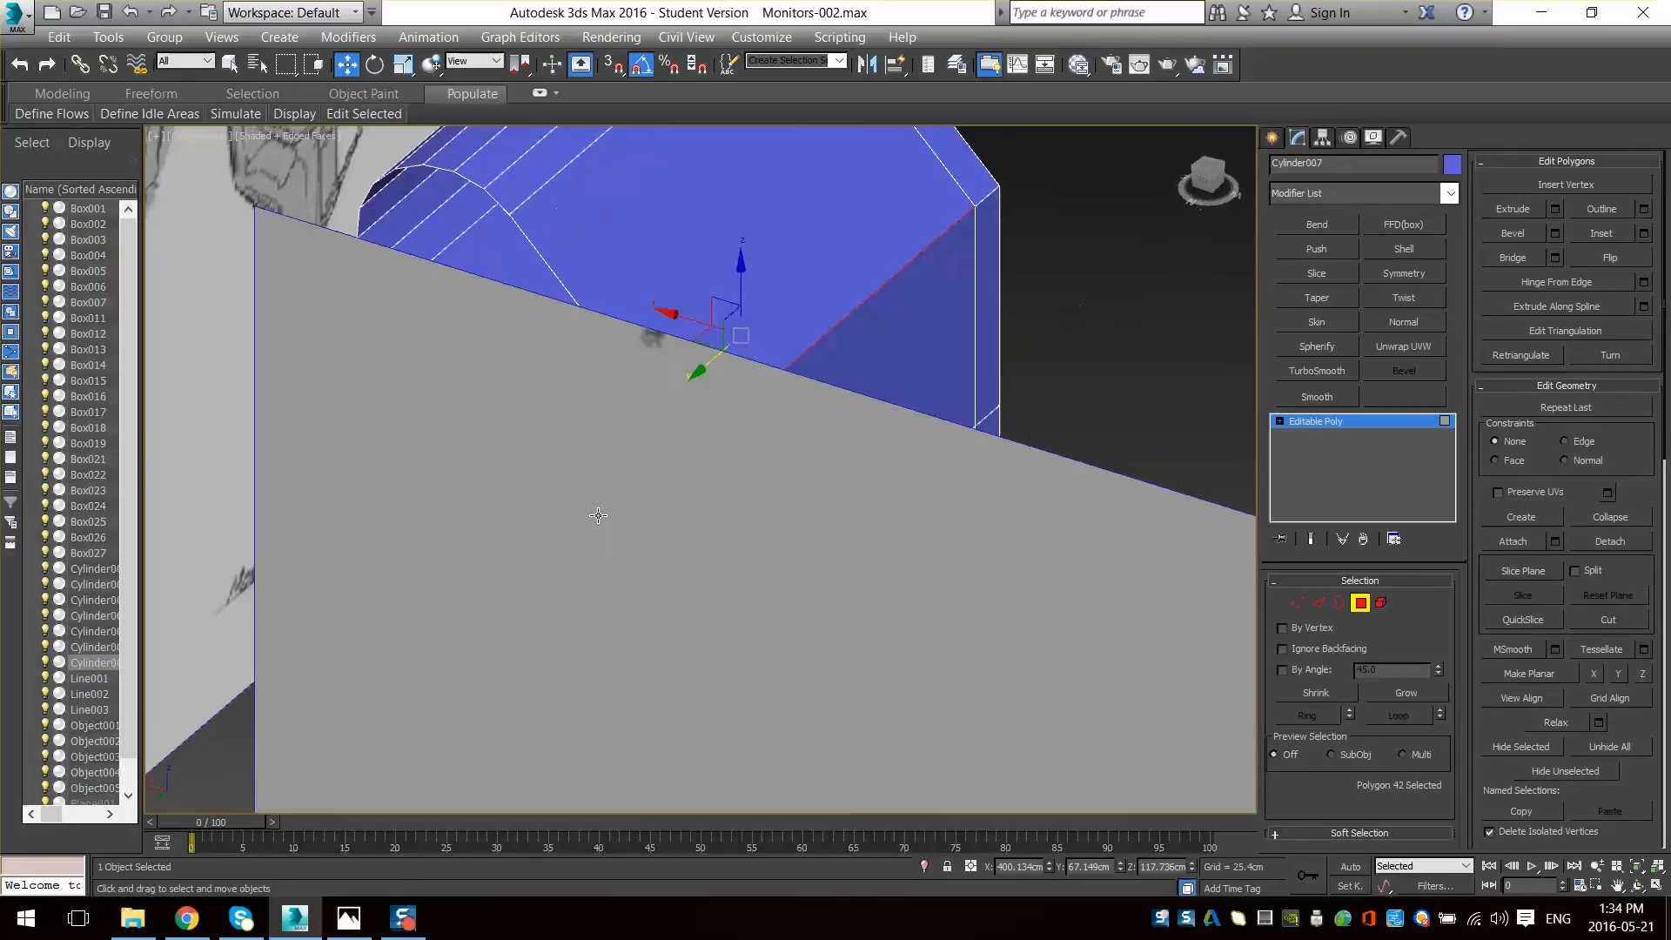
{"action": "key", "text": "Delete"}
- Weld the overlapping corner vertices where the rounded top meets the box's open end, and leave vertex editing
{"action": "middle_click_drag", "start_coordinate": [776, 436], "coordinate": [662, 408], "text": "alt"}
{"action": "key", "text": "1"}
{"action": "left_click_drag", "start_coordinate": [633, 373], "coordinate": [502, 457]}
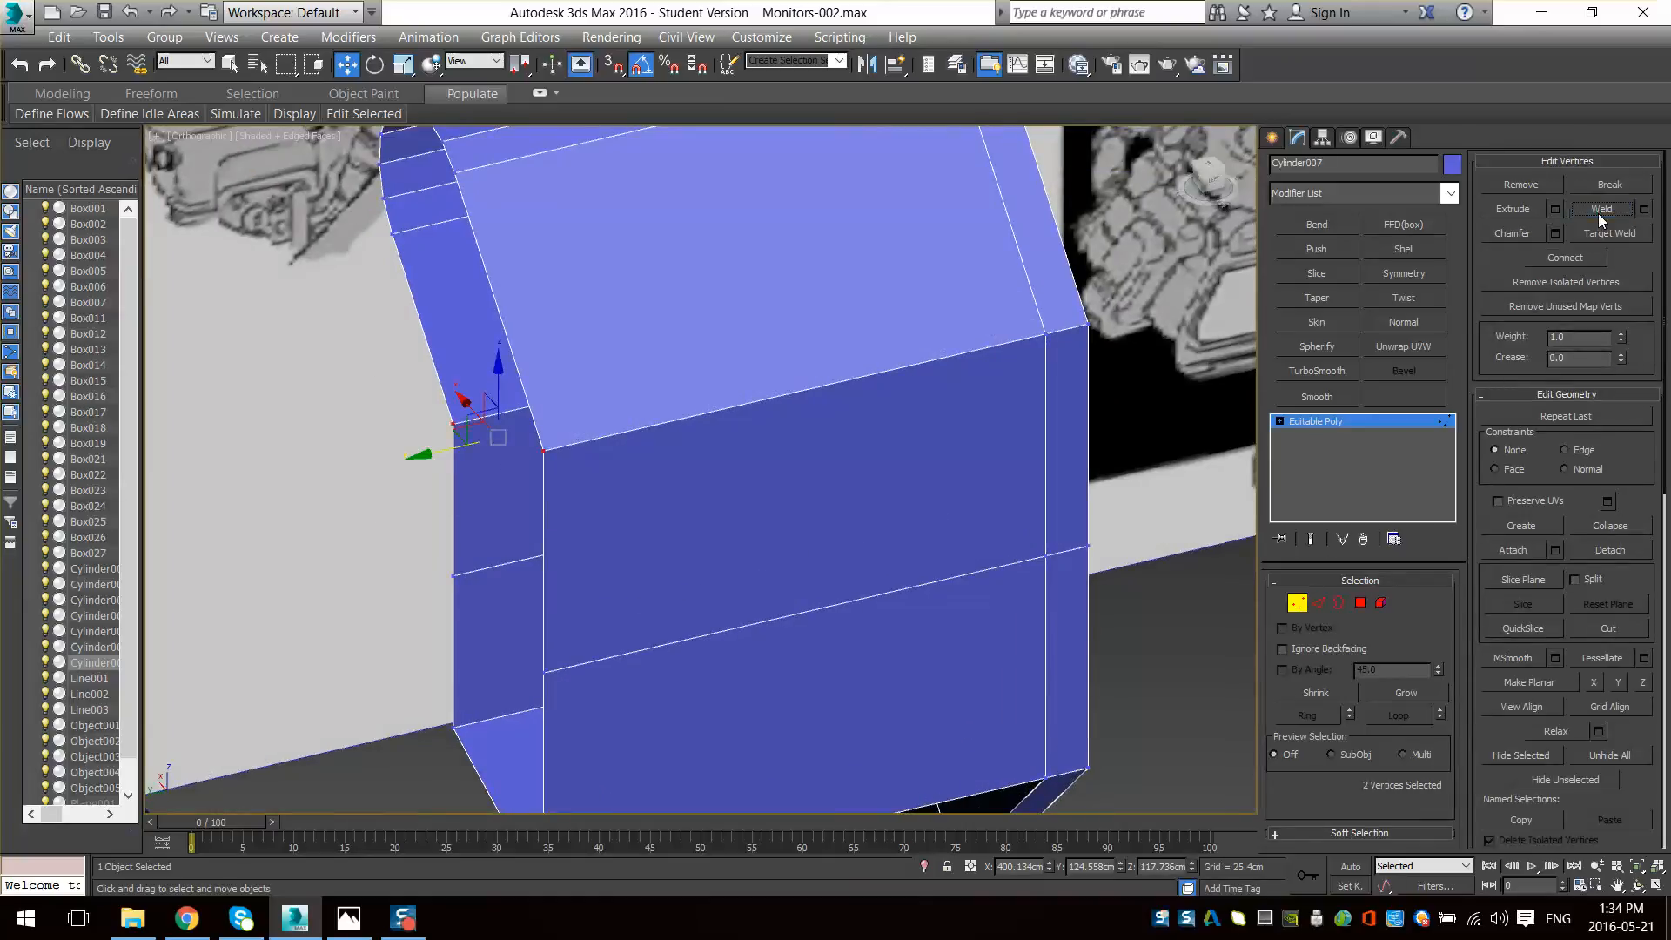
{"action": "middle_click_drag", "start_coordinate": [766, 470], "coordinate": [629, 440], "text": "alt"}
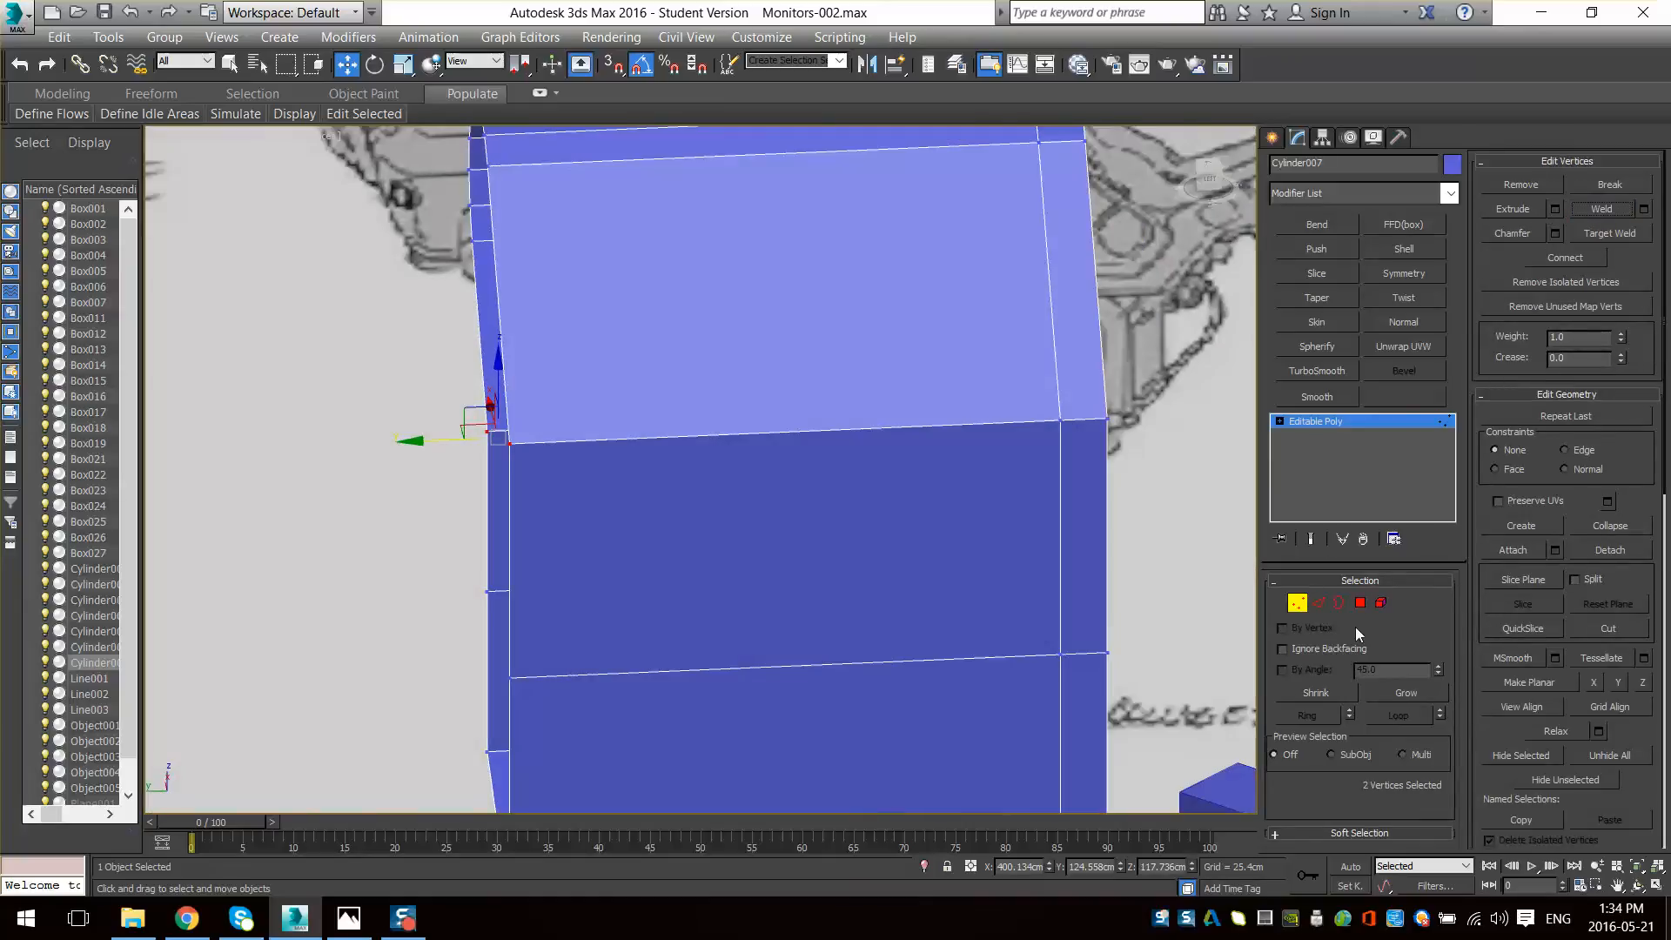
{"action": "left_click", "coordinate": [1306, 604]}
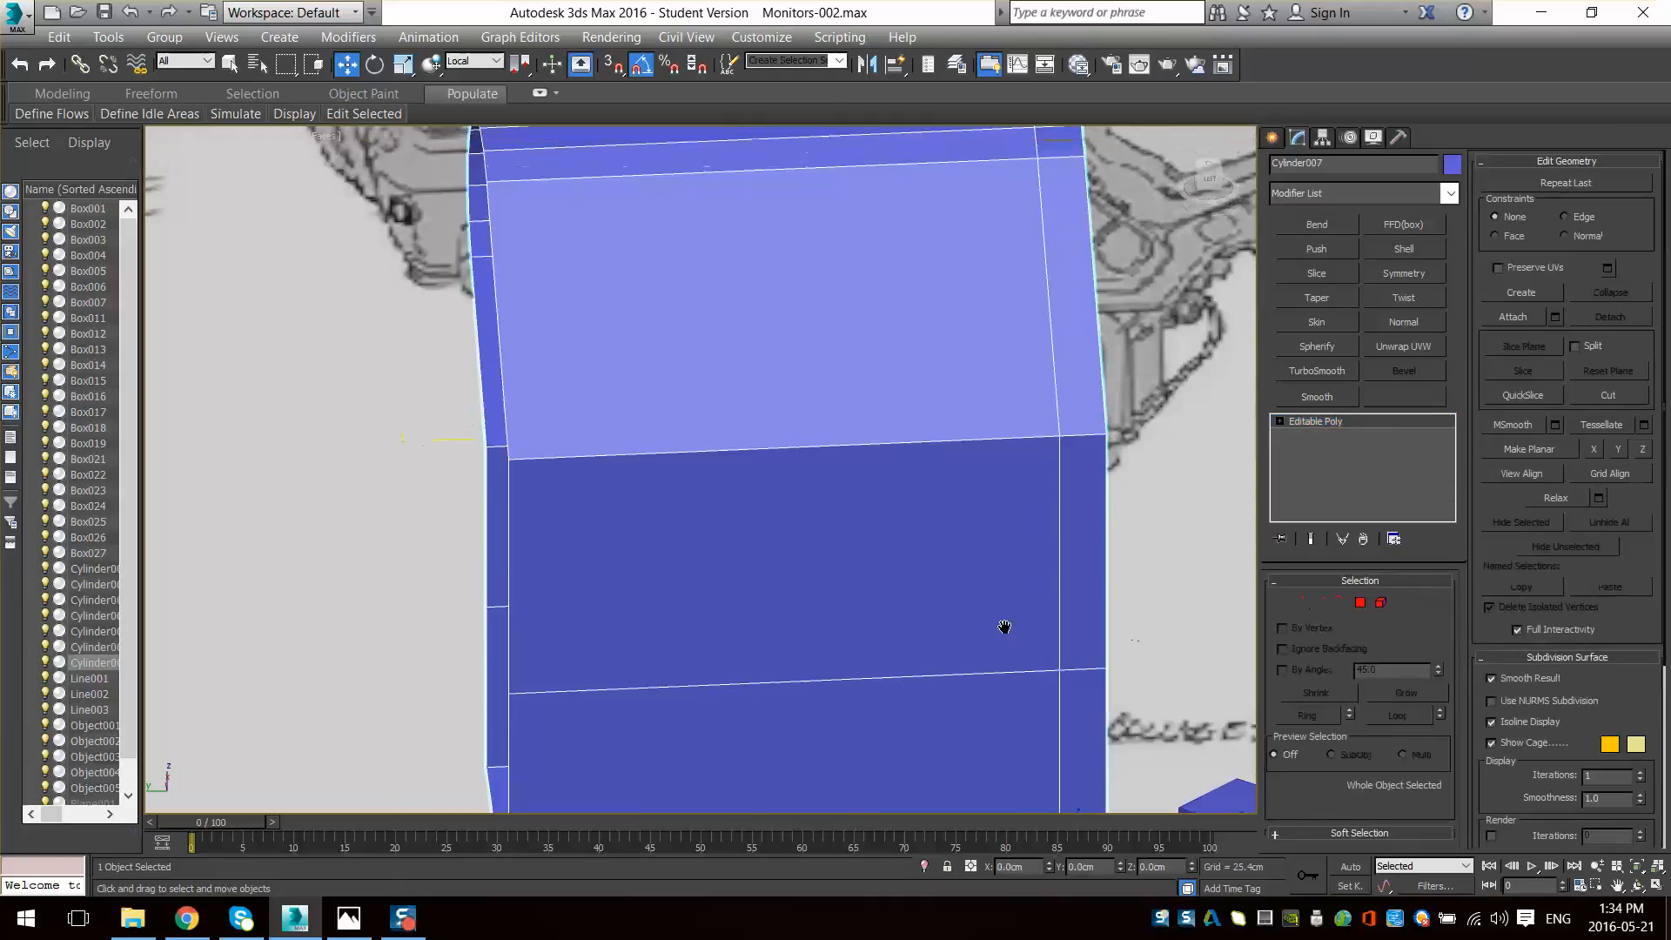
- Mirror the part sideways with a flipped Y-axis Symmetry modifier, moving its mirror plane to about Y 95 cm
{"action": "scroll", "coordinate": [958, 618], "scroll_direction": "down", "scroll_amount": 3}
{"action": "middle_click_drag", "start_coordinate": [922, 609], "coordinate": [983, 592], "text": "alt"}
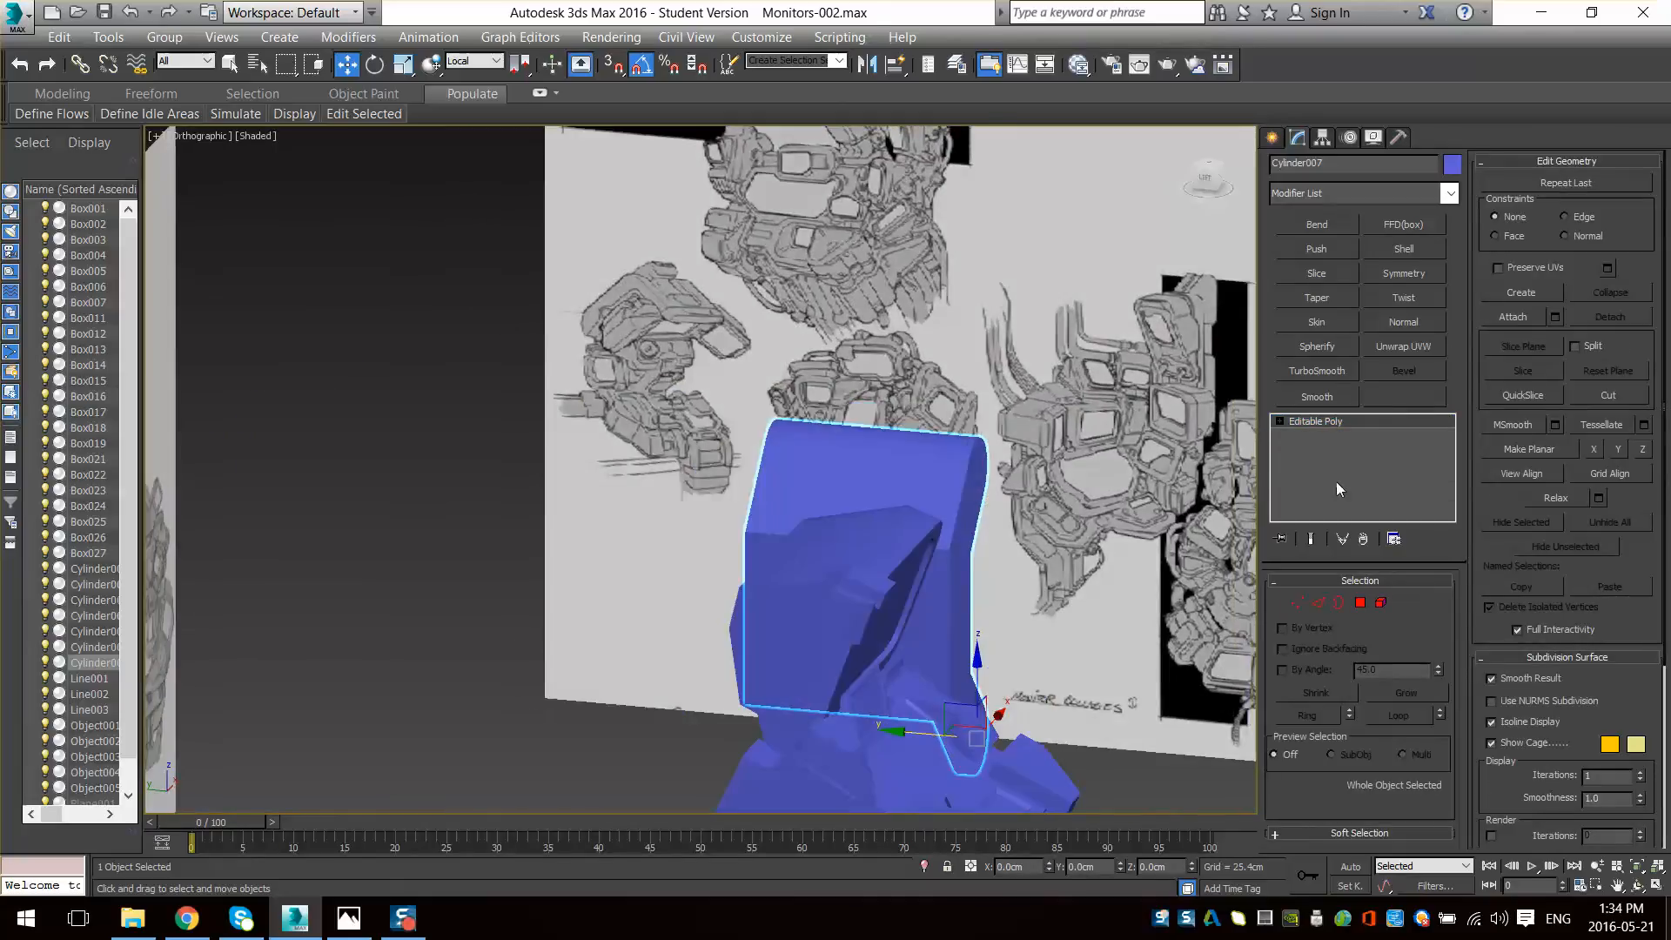
{"action": "left_click", "coordinate": [1406, 275]}
{"action": "middle_click_drag", "start_coordinate": [923, 496], "coordinate": [938, 501], "text": "alt"}
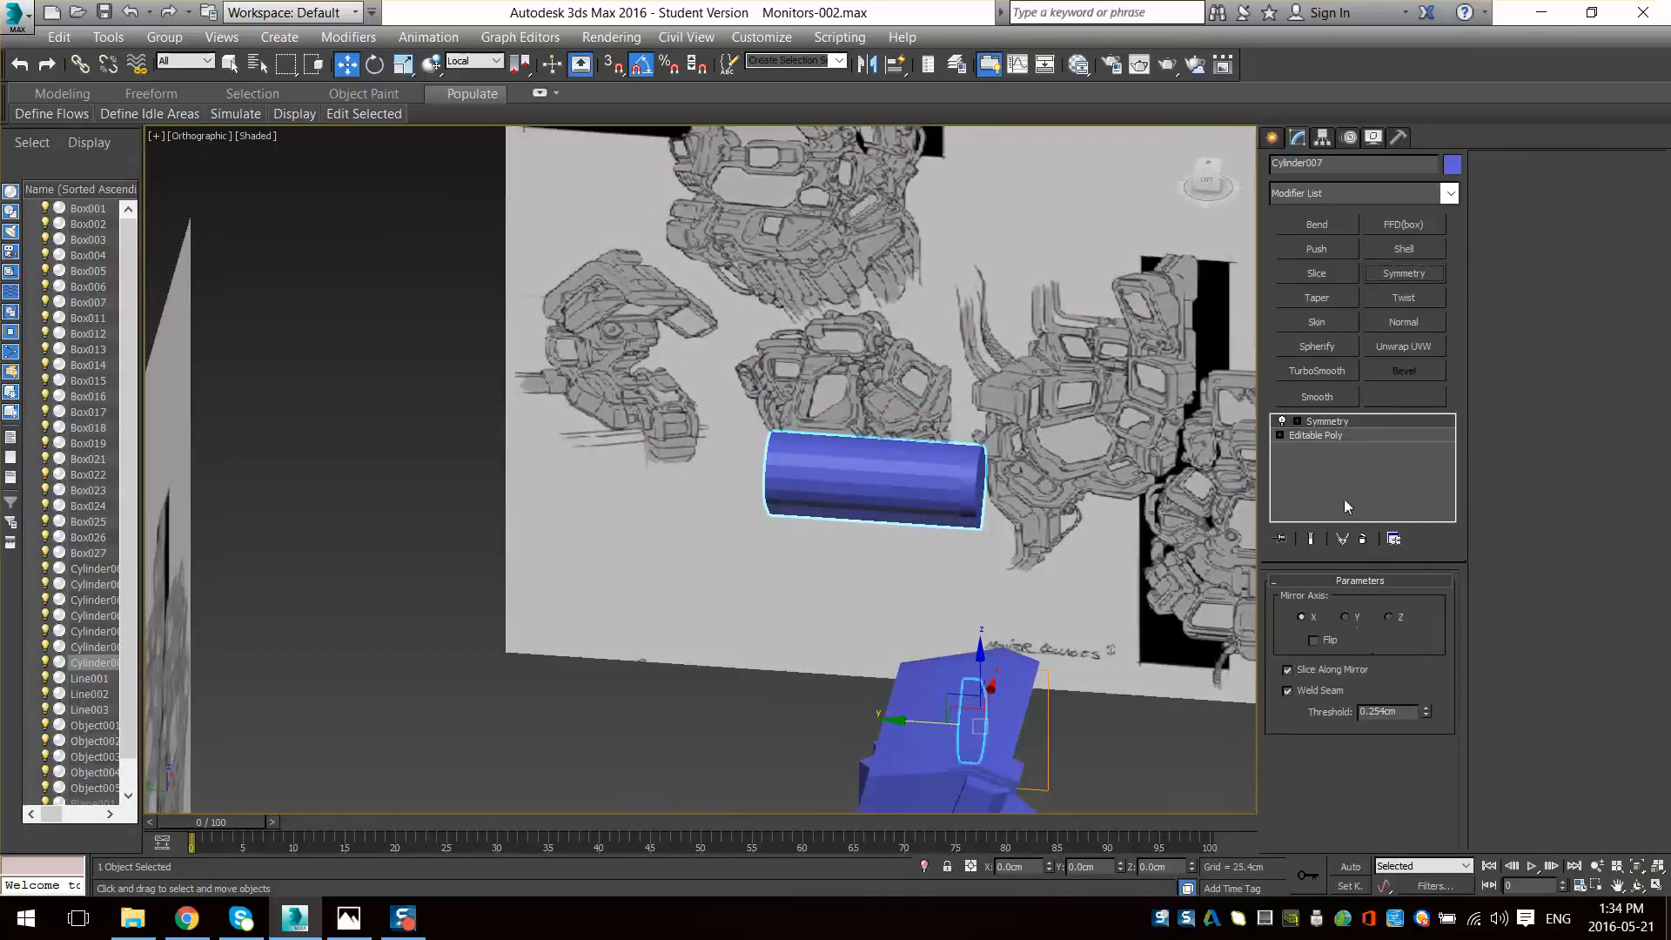
{"action": "left_click", "coordinate": [1346, 617]}
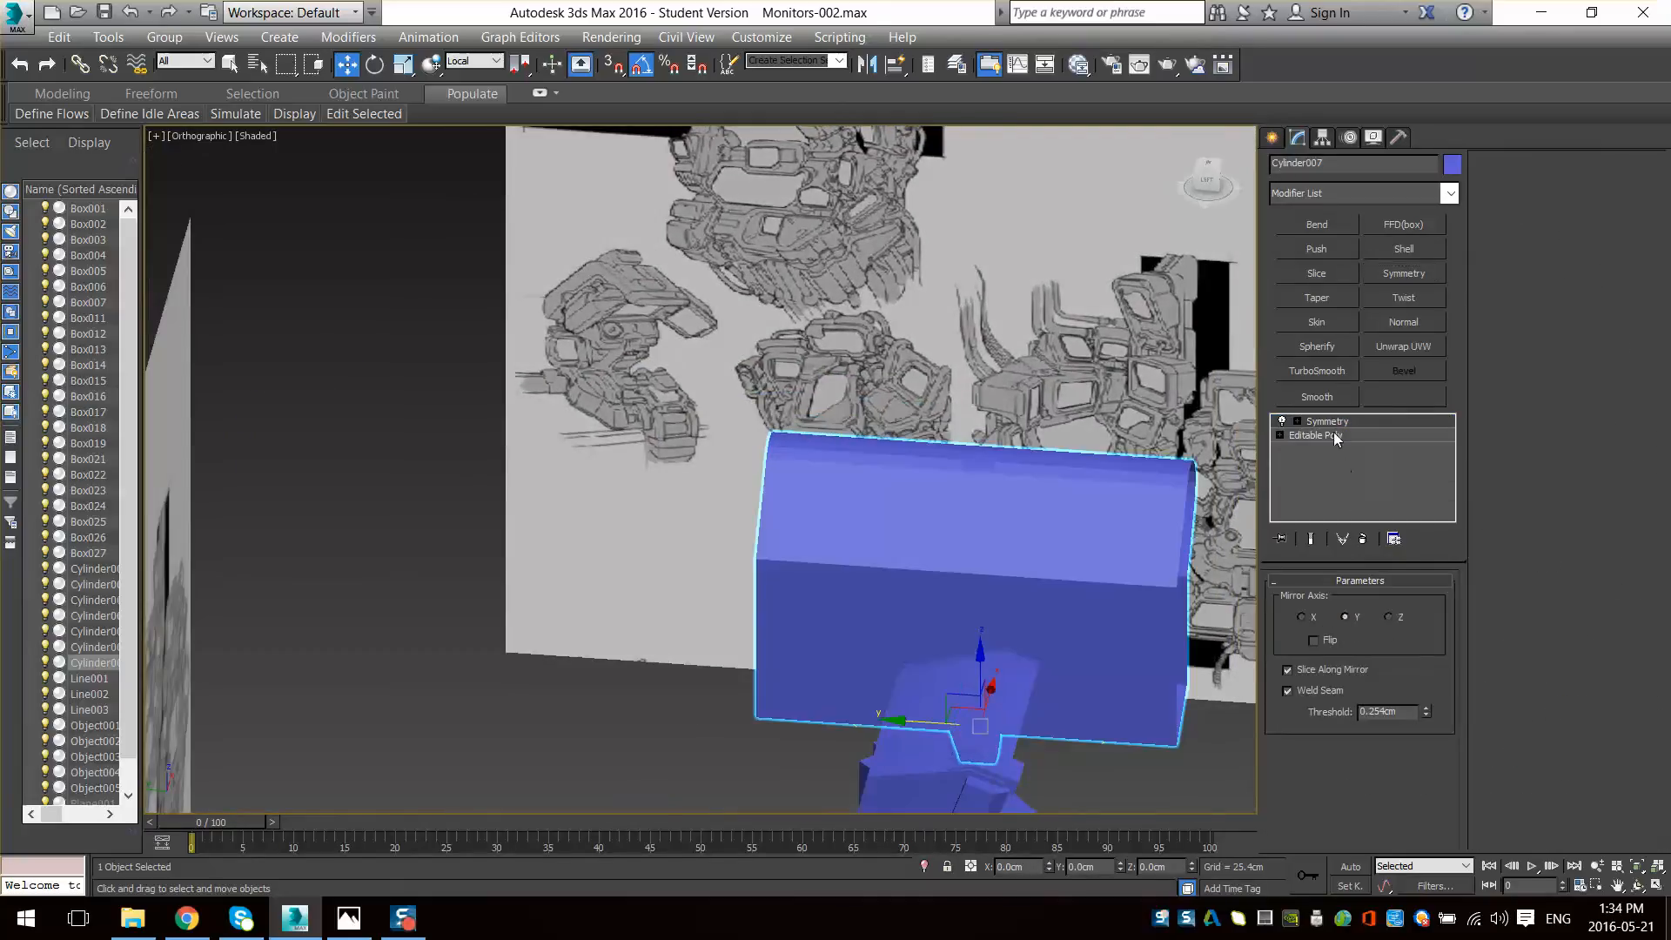
{"action": "left_click", "coordinate": [1312, 640]}
{"action": "left_click_drag", "start_coordinate": [909, 724], "coordinate": [749, 713]}
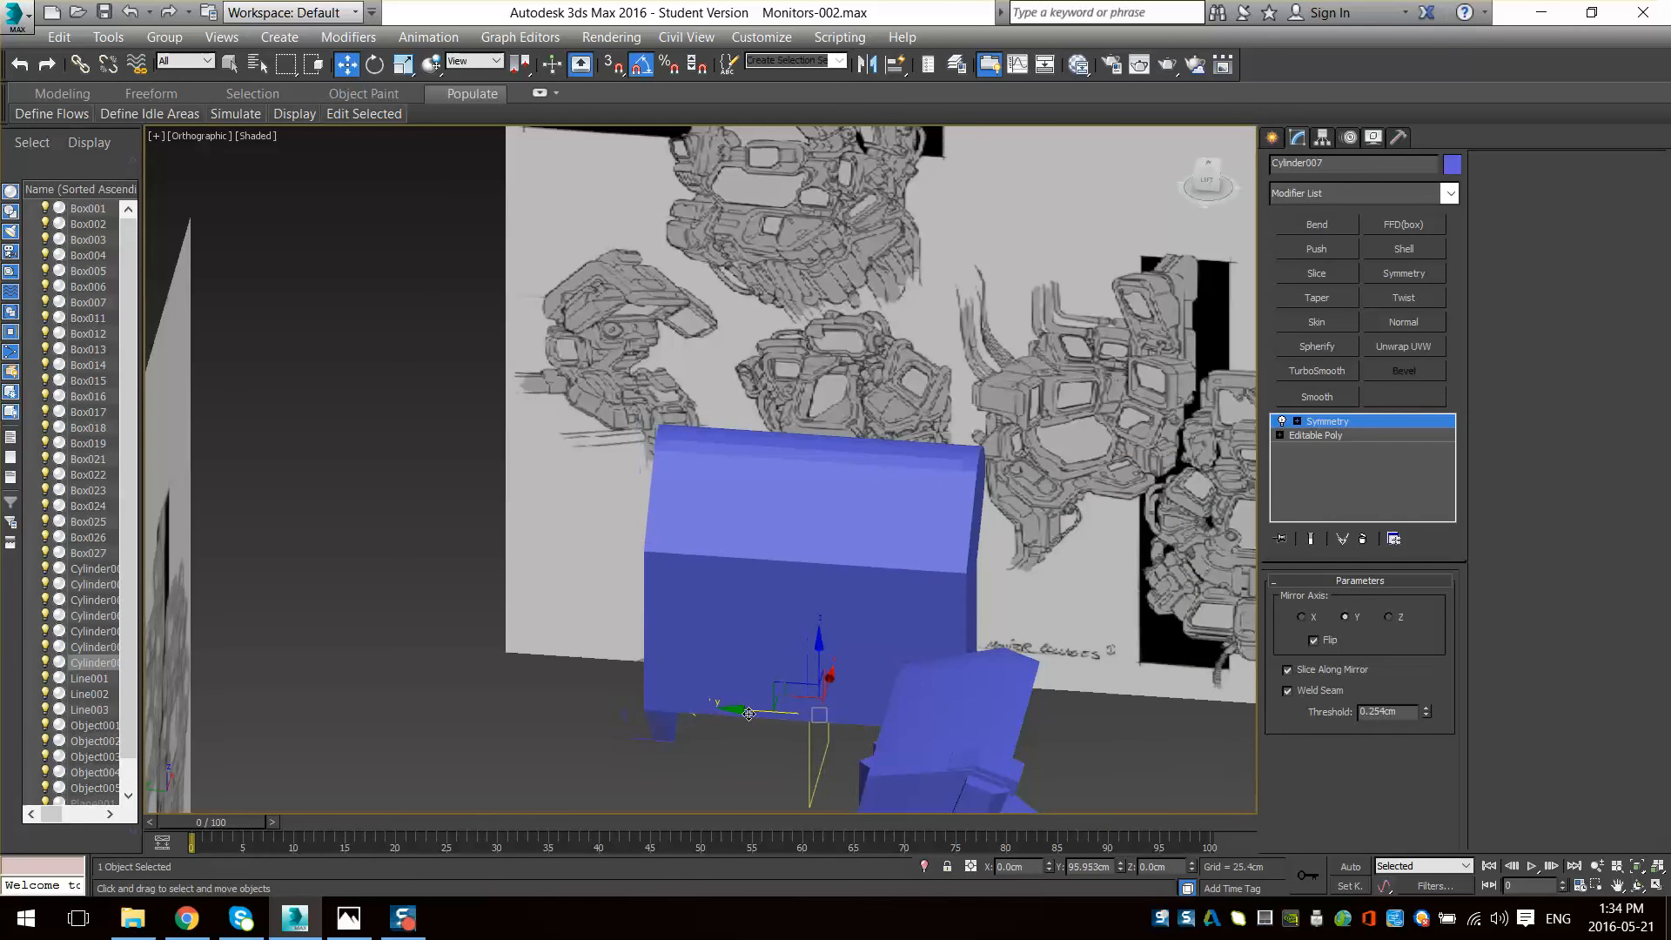
- Compare the mirrored part's shape with the console and the collage sketches
{"action": "middle_click_drag", "start_coordinate": [748, 714], "coordinate": [707, 661], "text": "alt"}
{"action": "scroll", "coordinate": [706, 662], "scroll_direction": "down", "scroll_amount": 2}
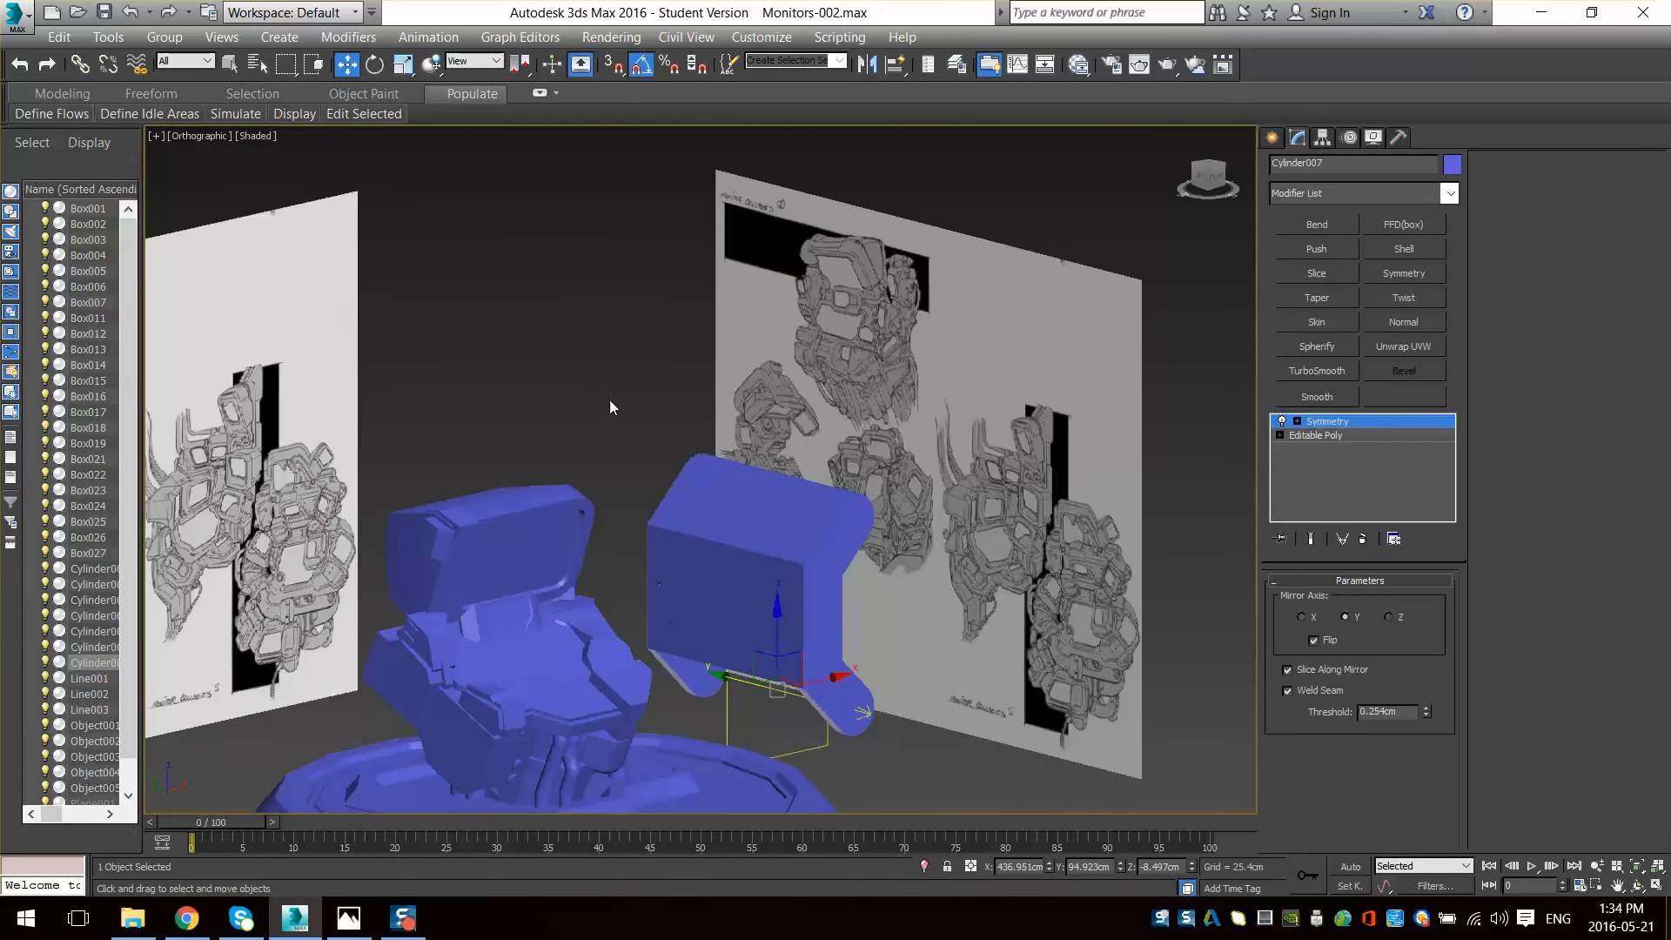
{"action": "mouse_move", "coordinate": [329, 403]}
{"action": "middle_mouse_down"}
{"action": "mouse_move", "coordinate": [756, 543]}
{"action": "mouse_move", "coordinate": [634, 484]}
{"action": "middle_mouse_up"}
{"action": "scroll", "coordinate": [633, 484], "scroll_direction": "up", "scroll_amount": 3}
{"action": "mouse_move", "coordinate": [739, 554]}
{"action": "middle_mouse_down", "text": "alt"}
{"action": "mouse_move", "coordinate": [722, 553]}
{"action": "mouse_move", "coordinate": [754, 485]}
{"action": "middle_mouse_up", "text": "alt"}
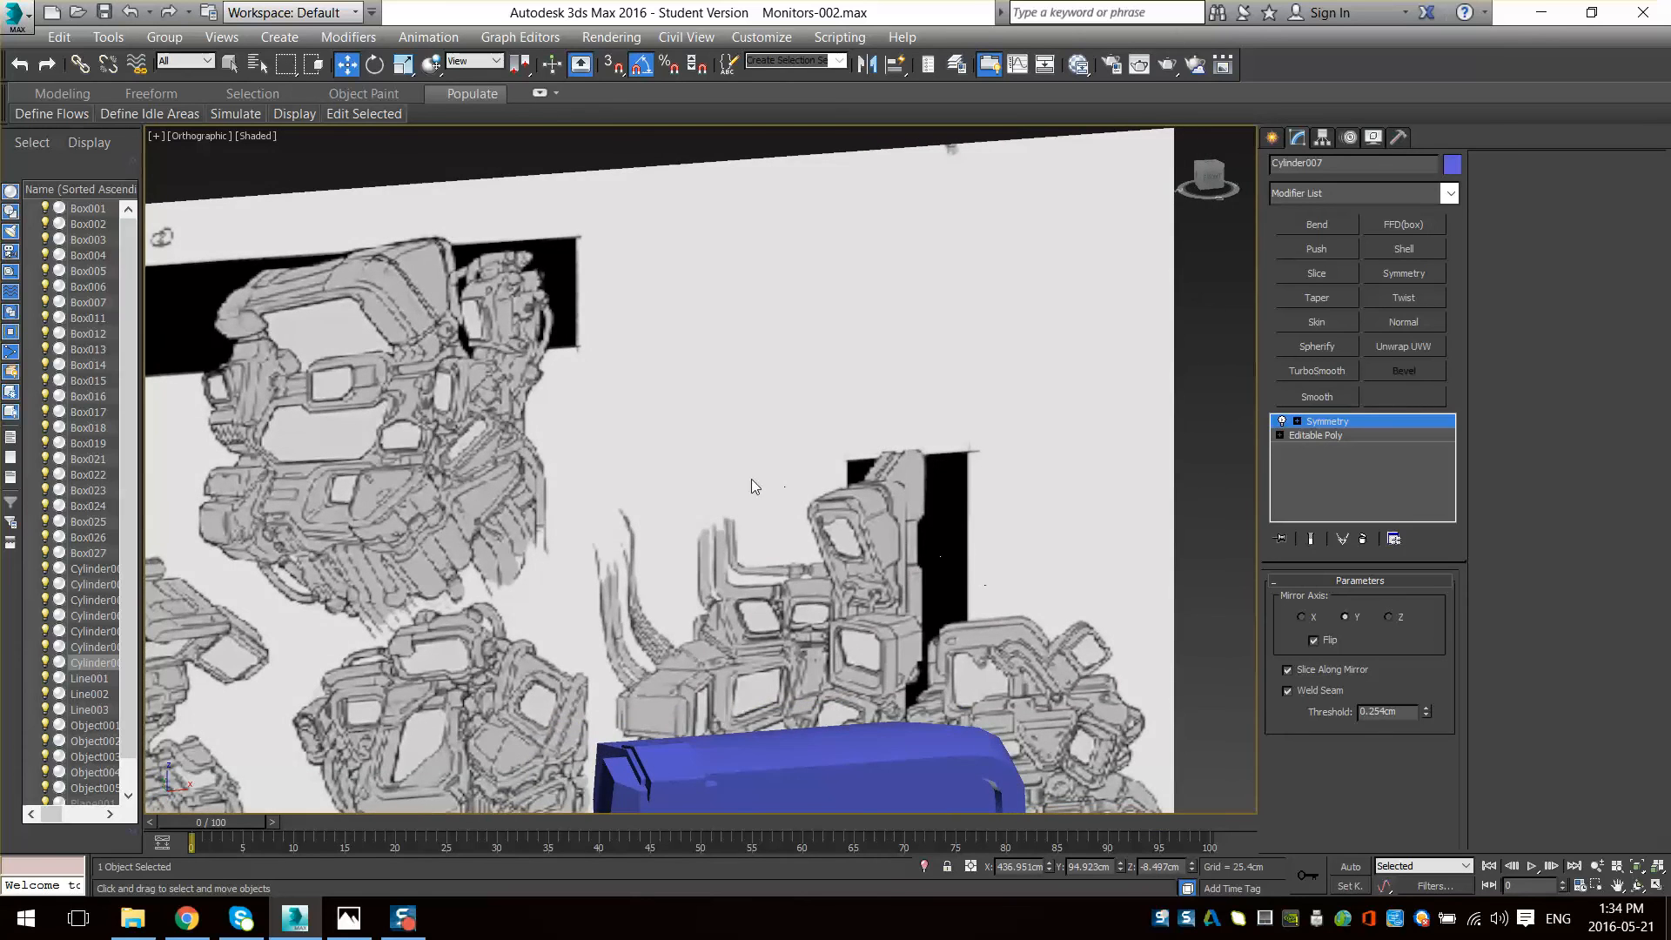
{"action": "middle_click_drag", "start_coordinate": [1013, 584], "coordinate": [719, 352]}
{"action": "scroll", "coordinate": [719, 352], "scroll_direction": "down", "scroll_amount": 5}
{"action": "mouse_move", "coordinate": [975, 557]}
{"action": "middle_mouse_down", "text": "alt"}
{"action": "mouse_move", "coordinate": [1001, 579]}
{"action": "mouse_move", "coordinate": [1092, 513]}
{"action": "mouse_move", "coordinate": [1017, 582]}
{"action": "mouse_move", "coordinate": [1009, 392]}
{"action": "mouse_move", "coordinate": [1088, 461]}
{"action": "mouse_move", "coordinate": [920, 495]}
{"action": "middle_mouse_up", "text": "alt"}
{"action": "scroll", "coordinate": [1016, 581], "scroll_direction": "up", "scroll_amount": 4}
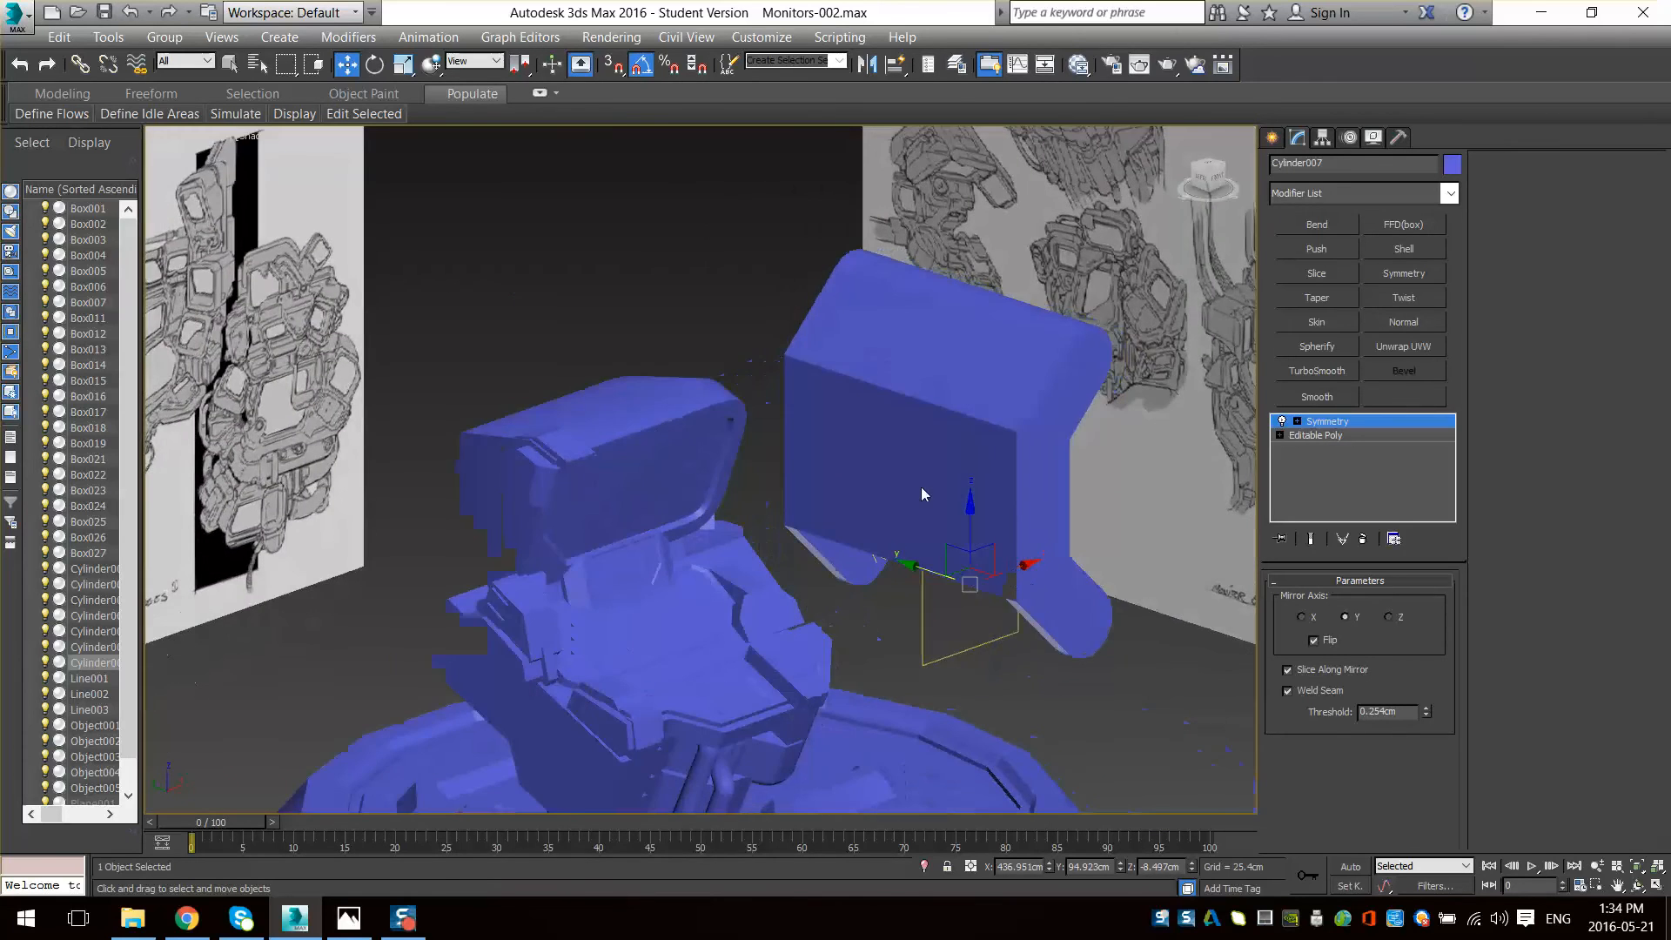
- Convert the mirrored part to Editable Poly, enter edge editing, and hide all other objects
{"action": "right_click", "coordinate": [924, 493]}
{"action": "left_click", "coordinate": [1174, 707]}
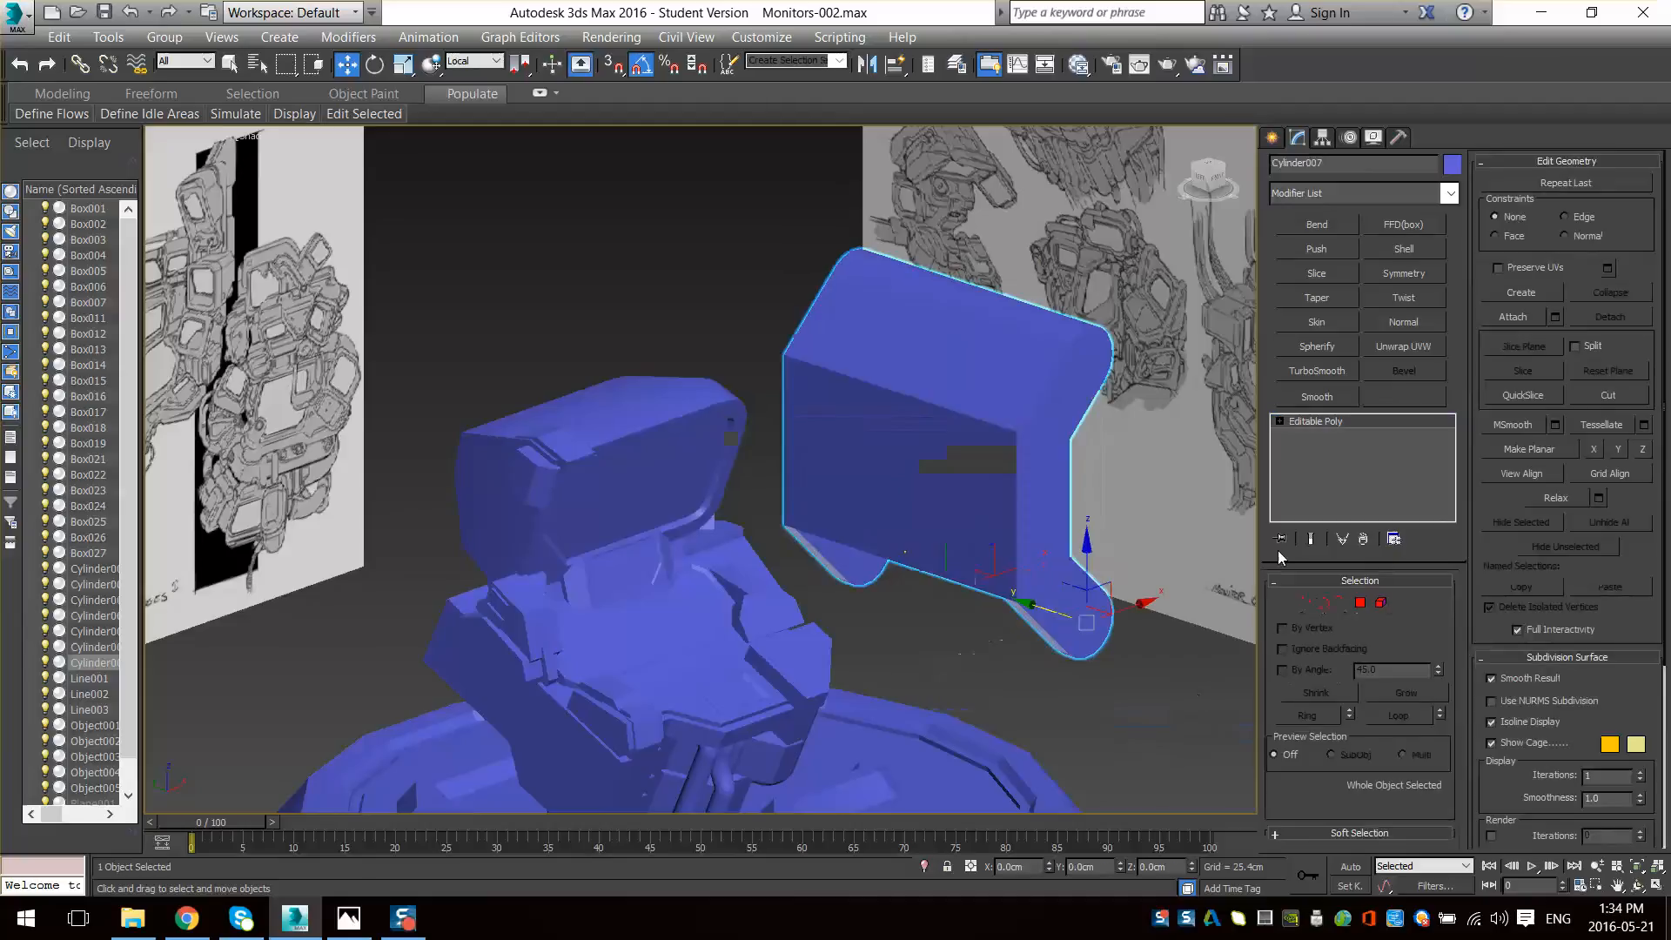
{"action": "left_click", "coordinate": [1318, 600]}
{"action": "middle_click_drag", "start_coordinate": [1132, 723], "coordinate": [1010, 653], "text": "alt"}
{"action": "scroll", "coordinate": [1020, 669], "scroll_direction": "up", "scroll_amount": 4}
{"action": "right_click", "coordinate": [1052, 572]}
{"action": "left_click", "coordinate": [1080, 488]}
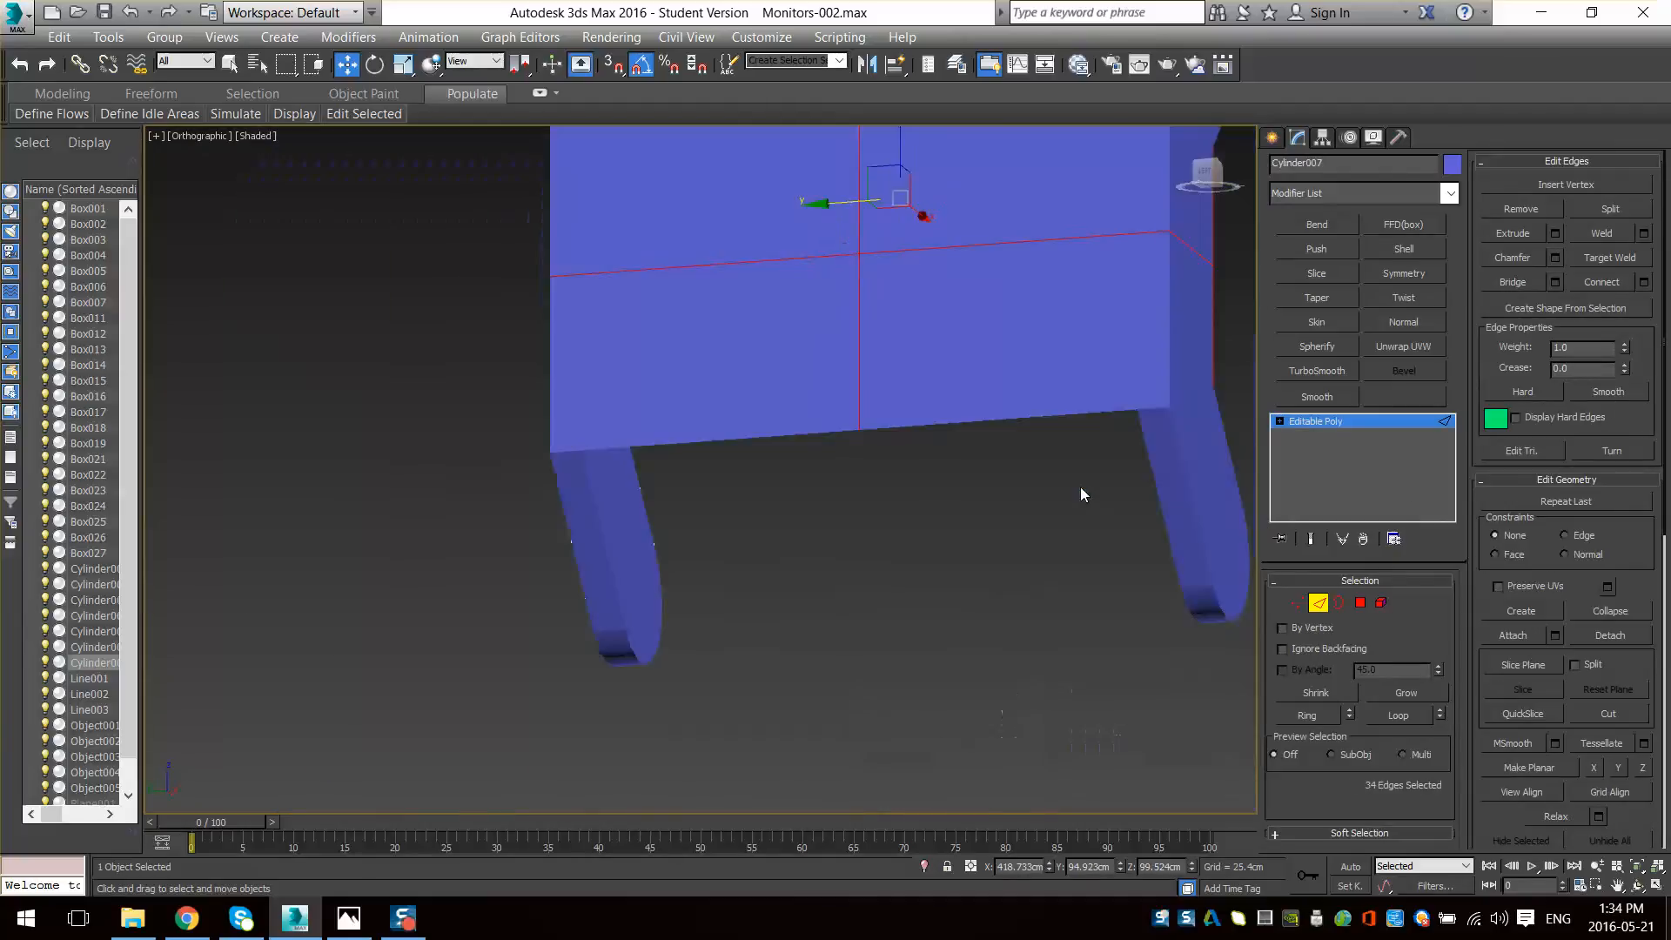
- Examine the part's selected edge loops in a wireframe display from the left and at an angle
{"action": "middle_click_drag", "start_coordinate": [1005, 537], "coordinate": [955, 625]}
{"action": "key", "text": "F4"}
{"action": "middle_click_drag", "start_coordinate": [1154, 624], "coordinate": [984, 640], "text": "alt"}
{"action": "key", "text": "l"}
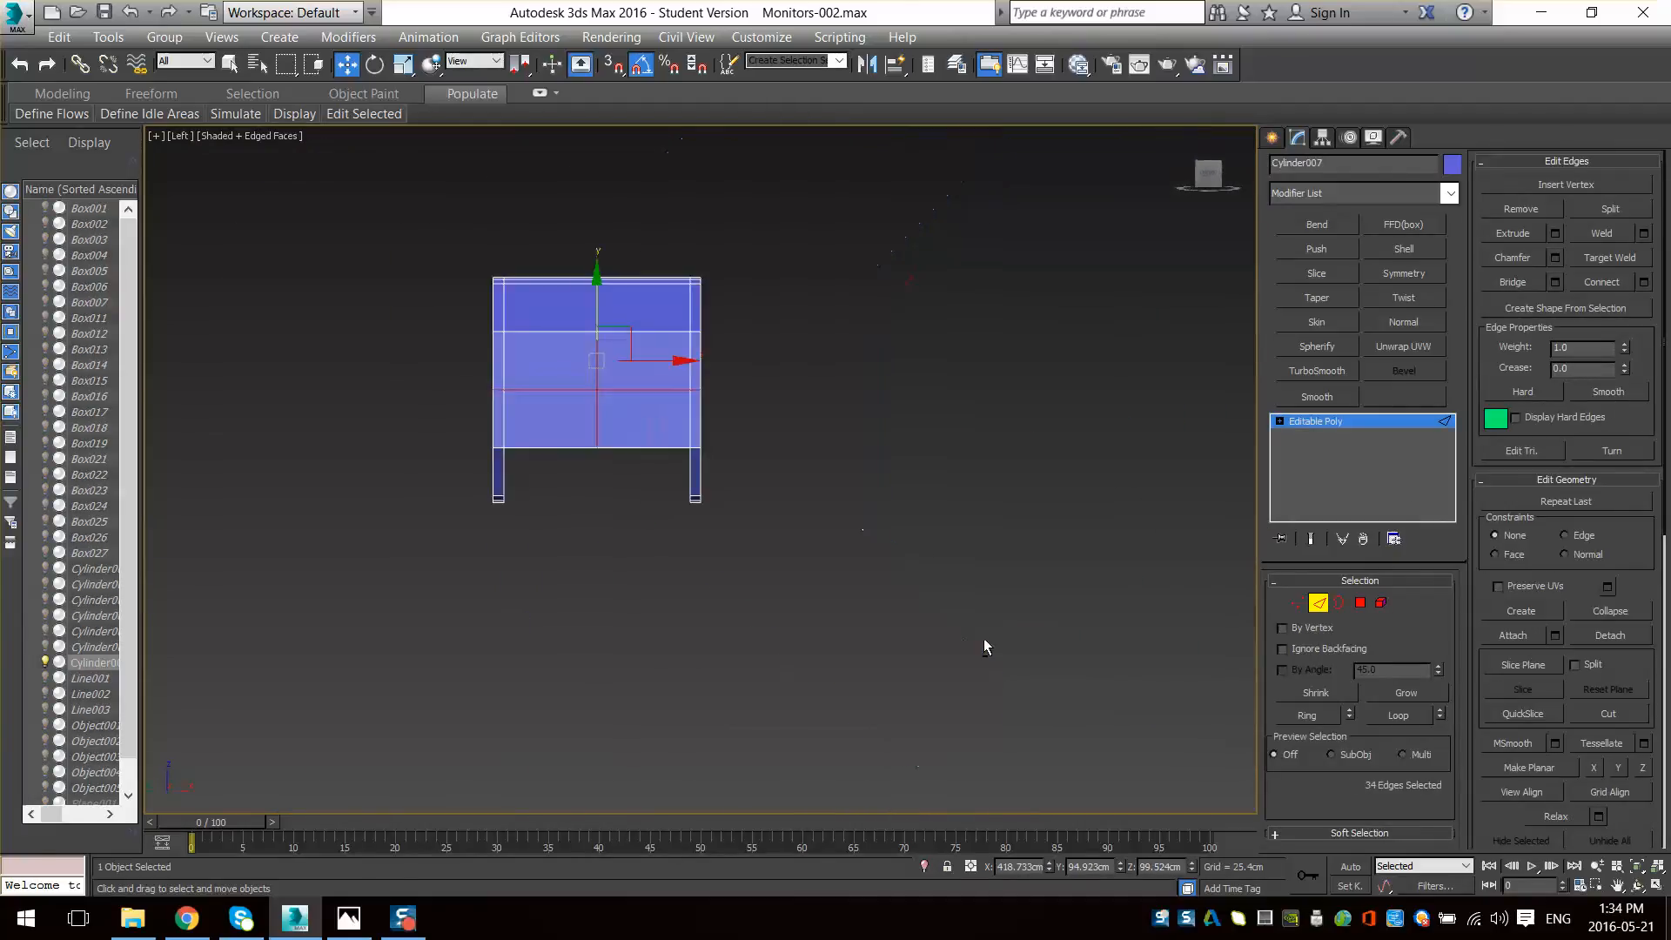
{"action": "key", "text": "z"}
{"action": "key", "text": "F3"}
{"action": "scroll", "coordinate": [869, 675], "scroll_direction": "down", "scroll_amount": 3}
{"action": "middle_click_drag", "start_coordinate": [868, 676], "coordinate": [918, 696], "text": "alt"}
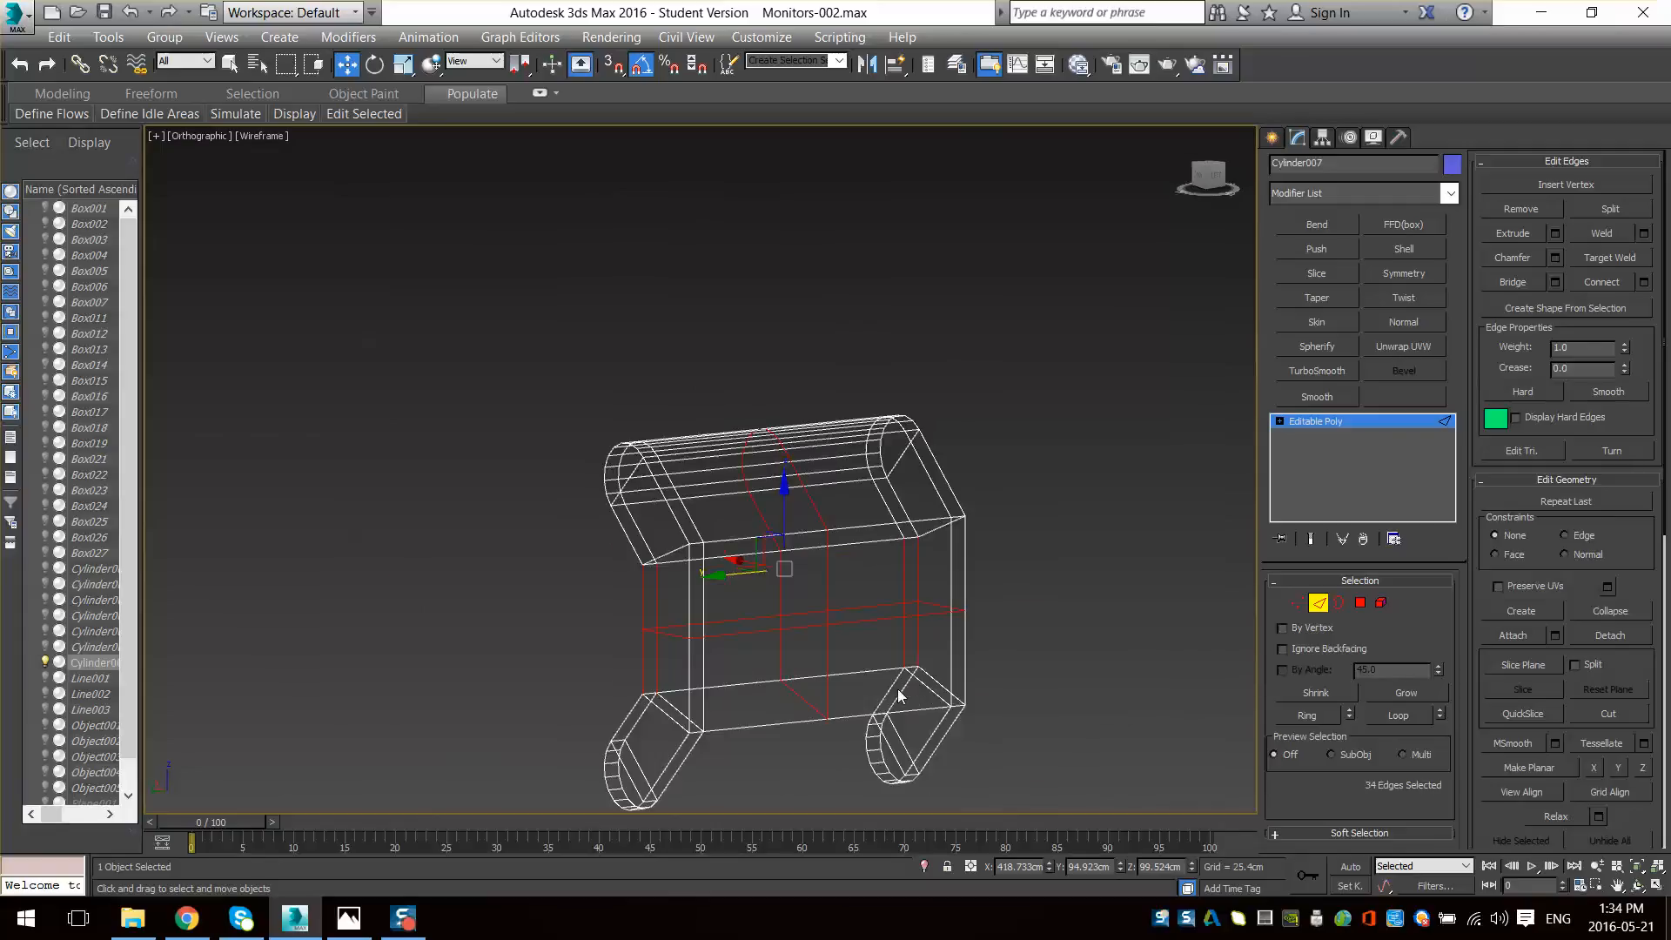
- In front view, lower the profile's lower inner corner vertices level with the outer corner and shift them outward about 16 cm
{"action": "key", "text": "f"}
{"action": "scroll", "coordinate": [833, 726], "scroll_direction": "down", "scroll_amount": 3}
{"action": "scroll", "coordinate": [799, 705], "scroll_direction": "up", "scroll_amount": 3}
{"action": "middle_click_drag", "start_coordinate": [797, 705], "coordinate": [777, 525]}
{"action": "key", "text": "1"}
{"action": "left_click_drag", "start_coordinate": [763, 493], "coordinate": [714, 582]}
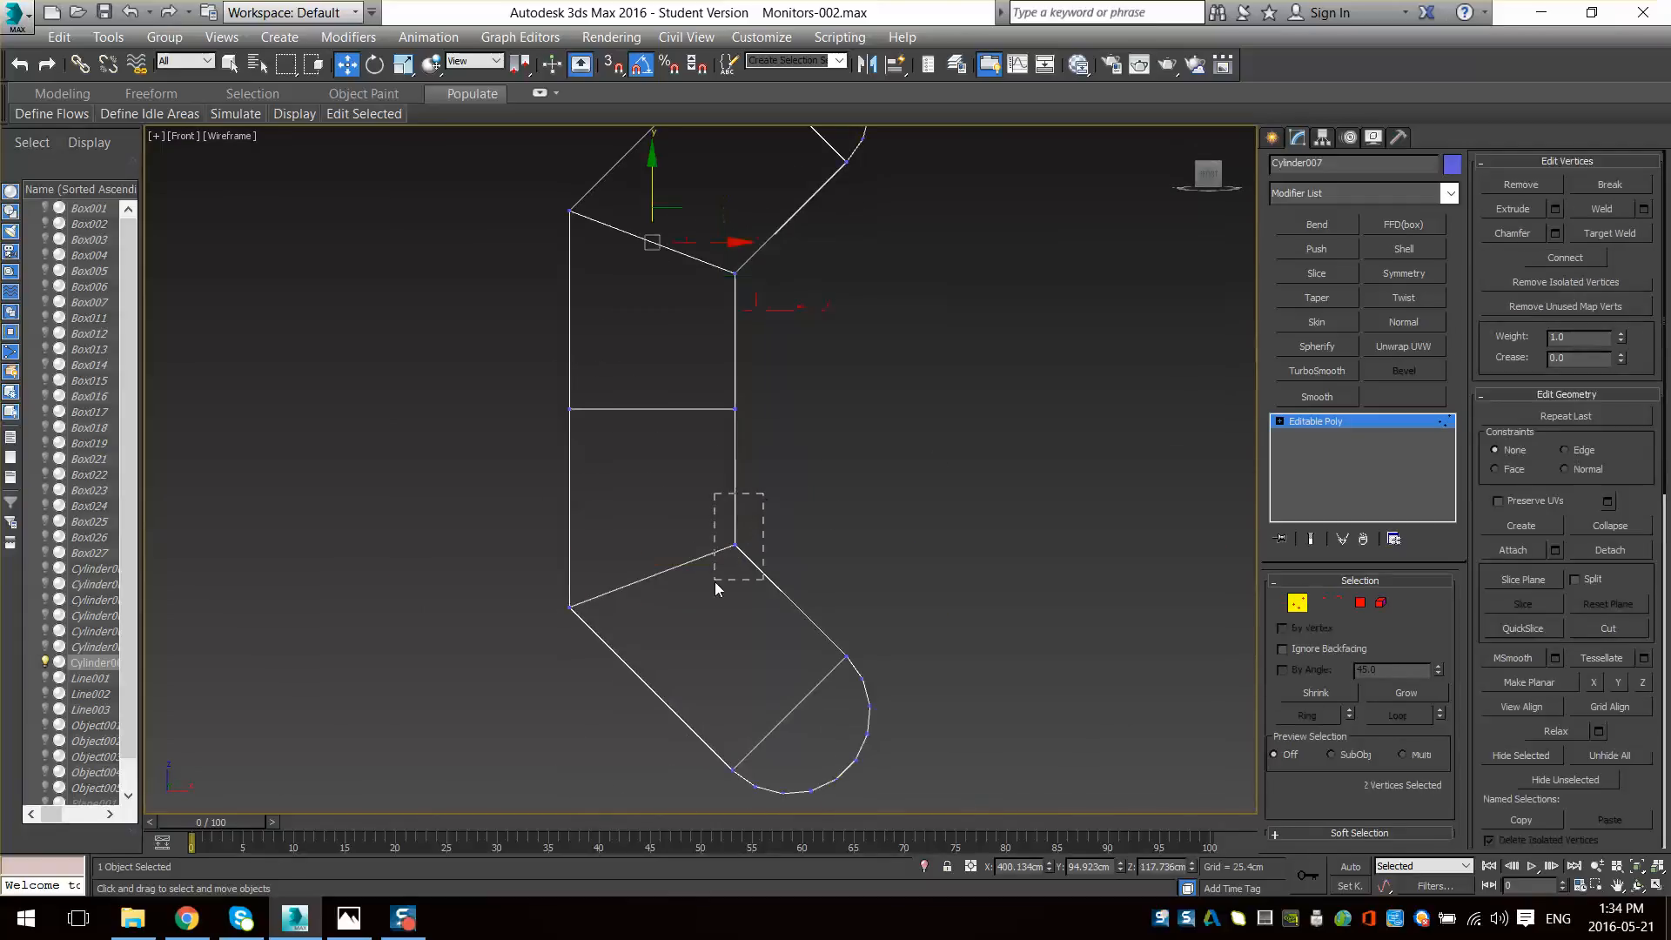
{"action": "left_click_drag", "start_coordinate": [728, 475], "coordinate": [730, 551]}
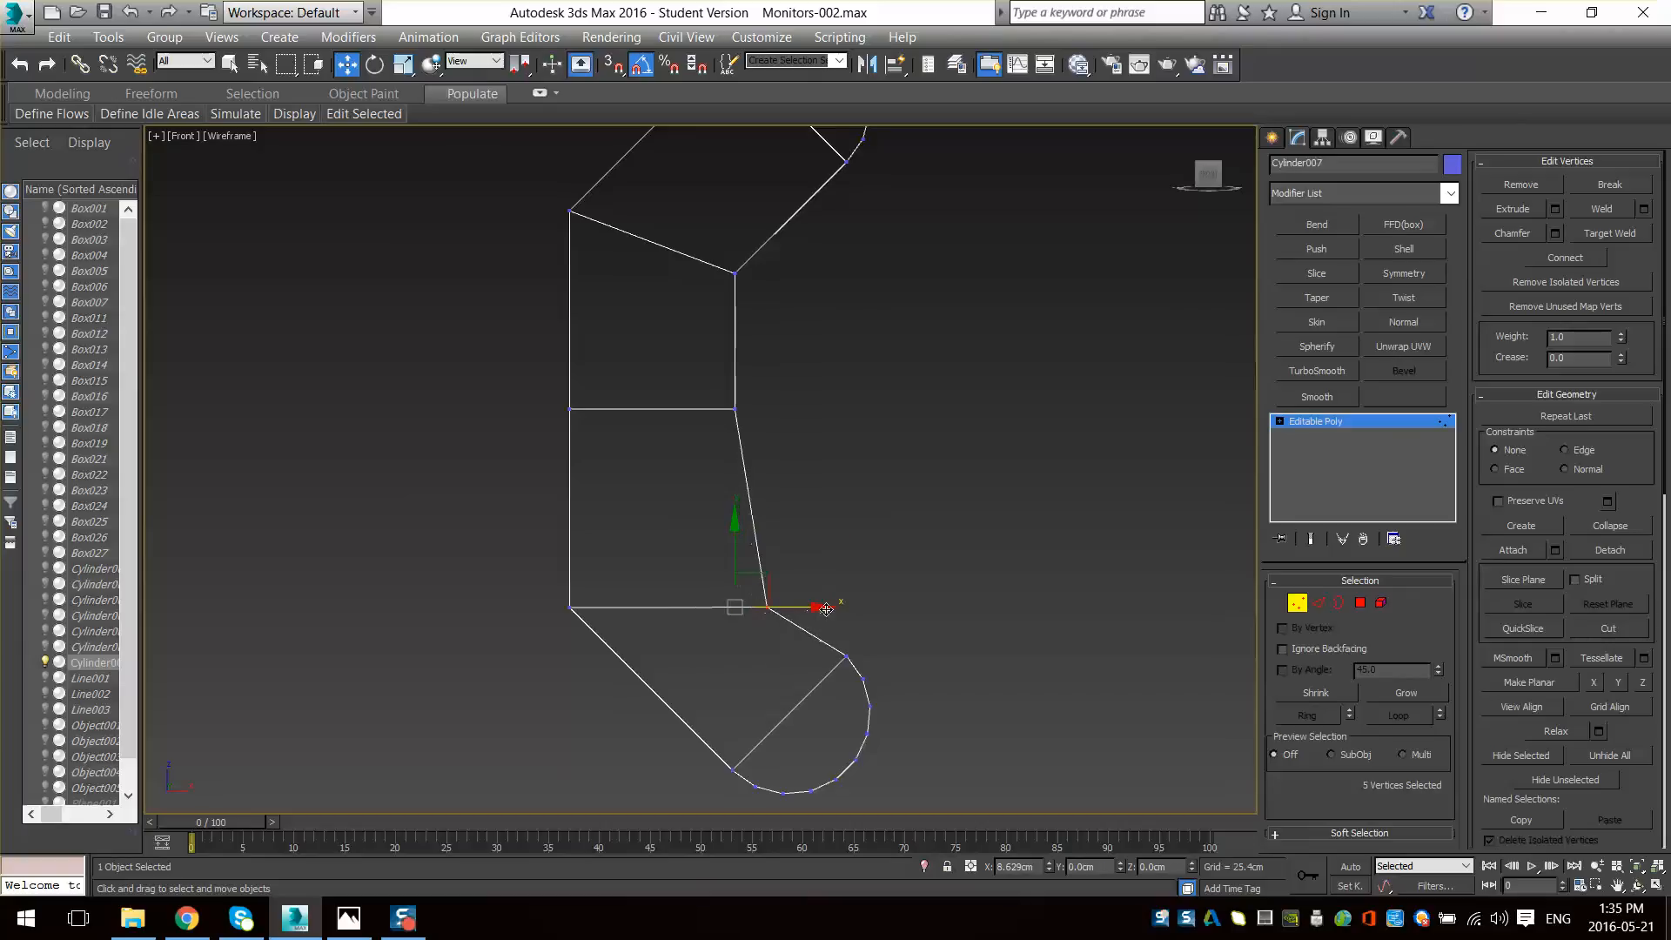
{"action": "scroll", "coordinate": [826, 609], "scroll_direction": "up", "scroll_amount": 3}
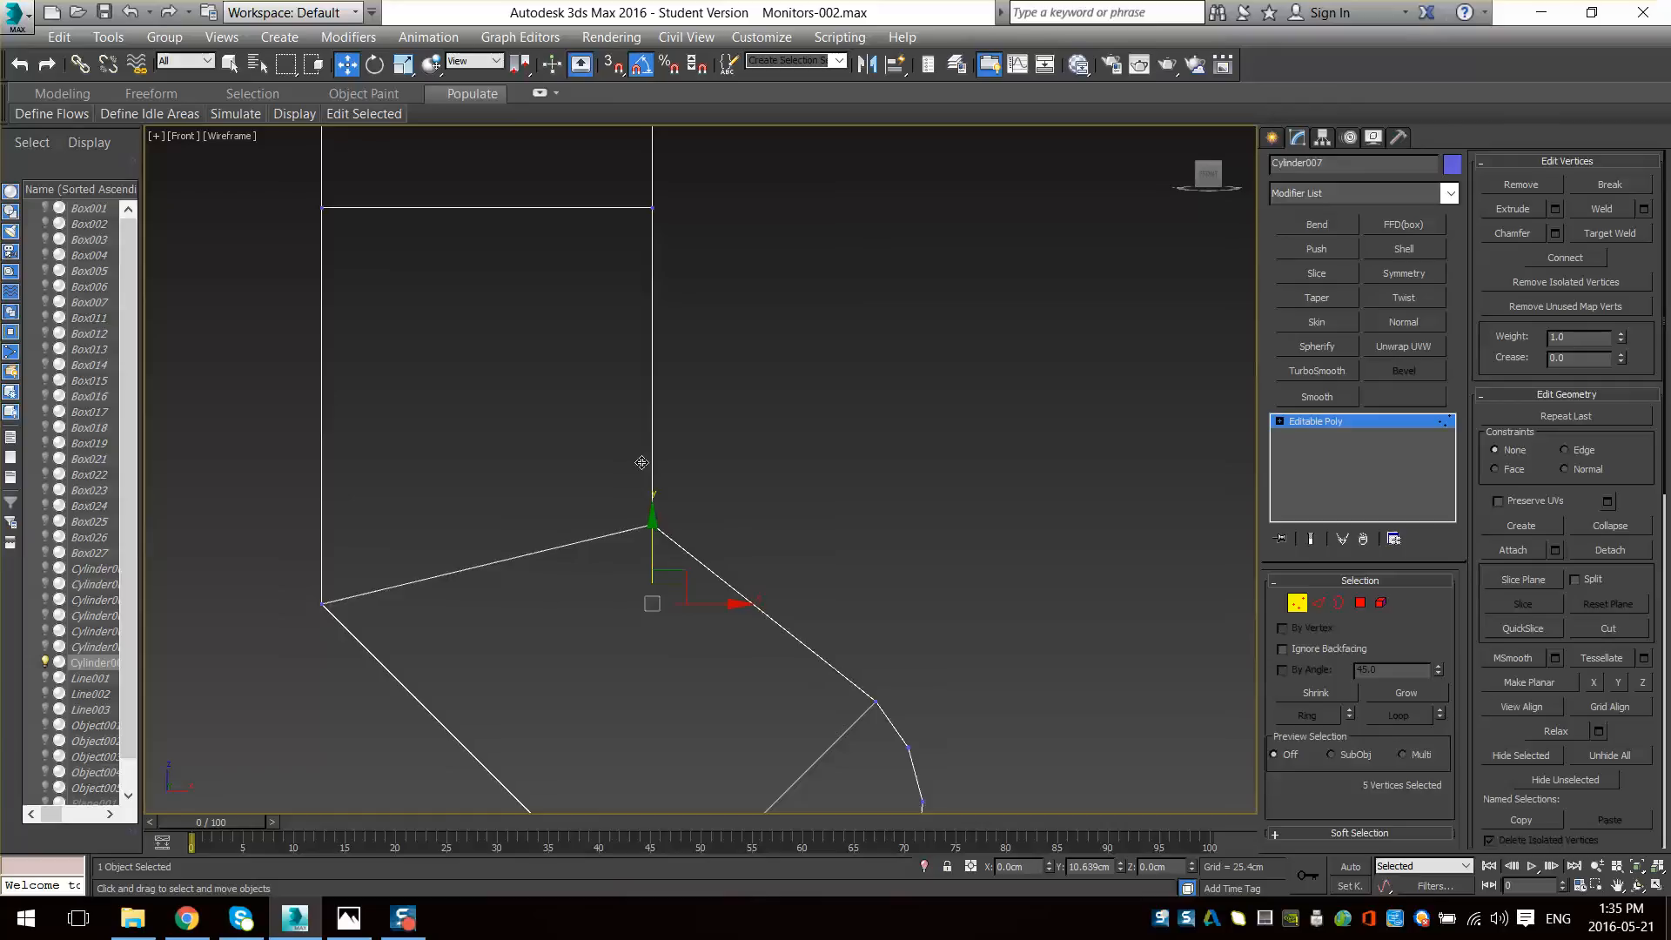
{"action": "left_click_drag", "start_coordinate": [715, 607], "coordinate": [842, 615]}
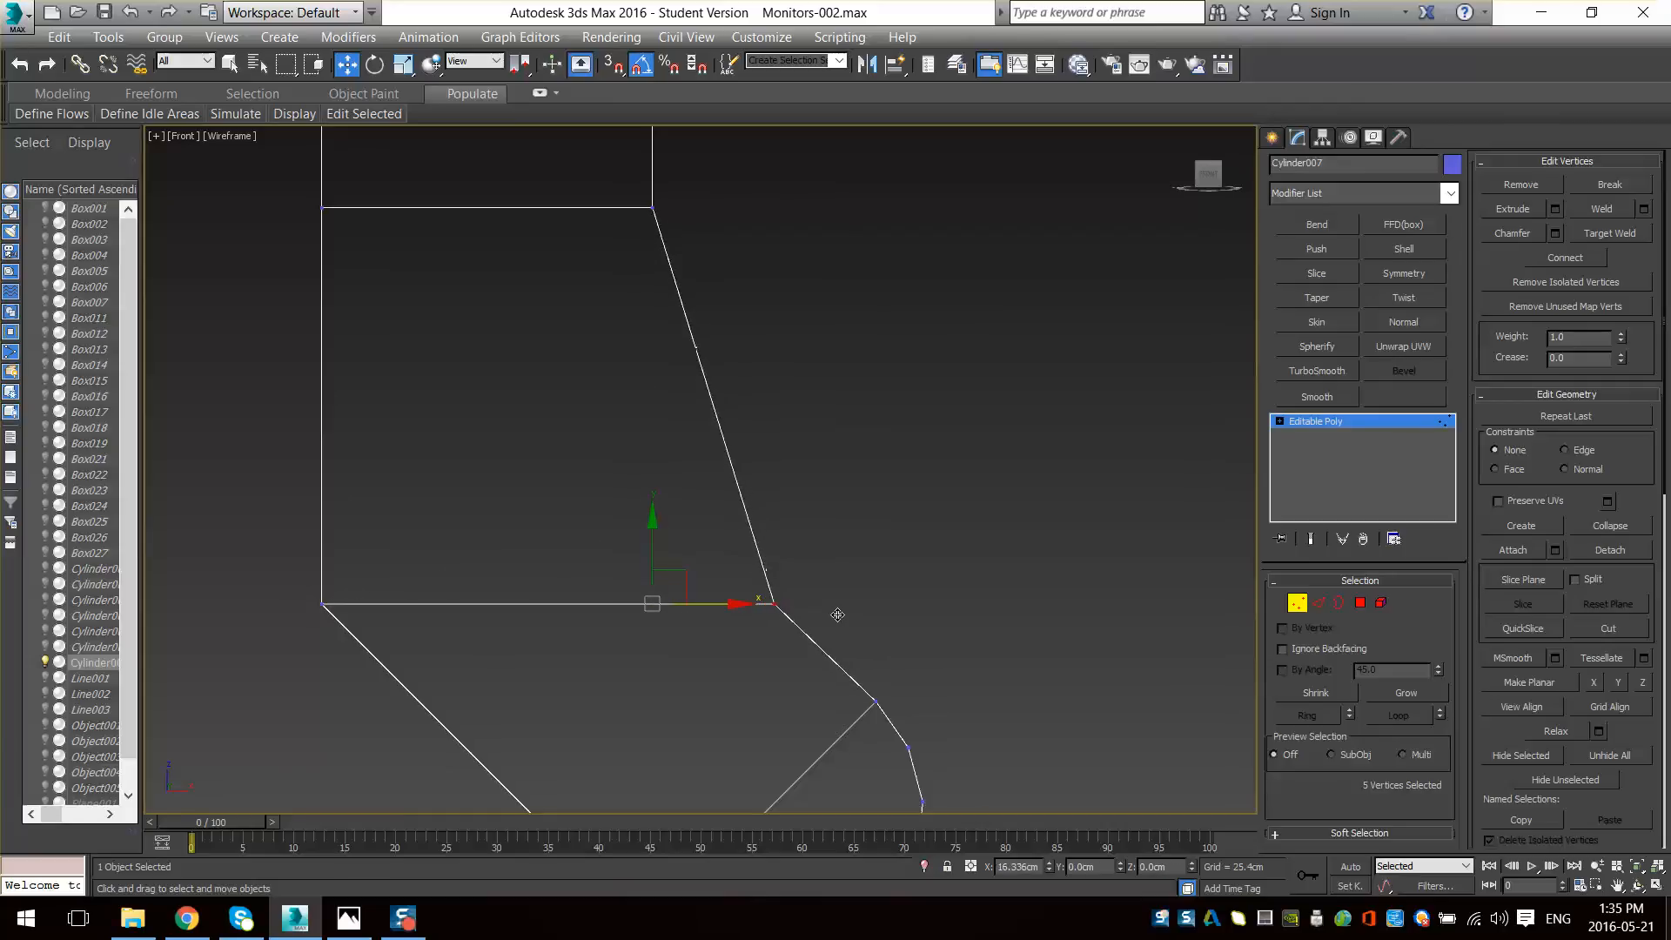
- Align the middle and upper inner vertices with the lower inner corner, and raise the upper ones level with the outer corner
{"action": "scroll", "coordinate": [802, 466], "scroll_direction": "down", "scroll_amount": 3}
{"action": "middle_click_drag", "start_coordinate": [779, 327], "coordinate": [750, 510]}
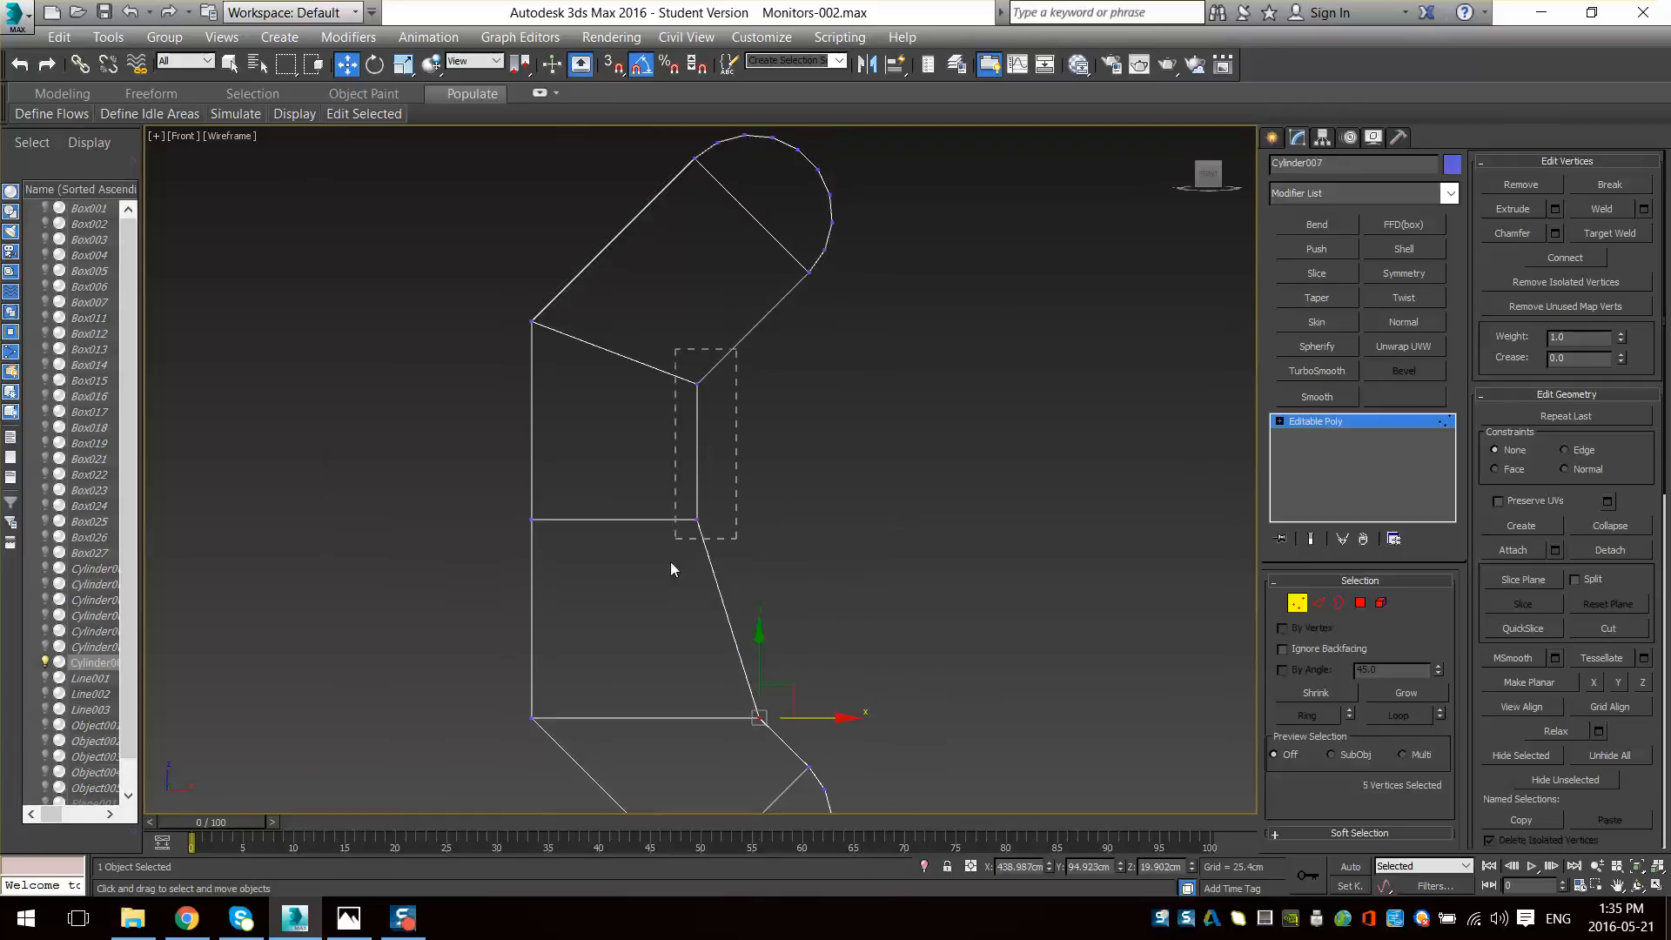
{"action": "left_click_drag", "start_coordinate": [767, 472], "coordinate": [826, 463]}
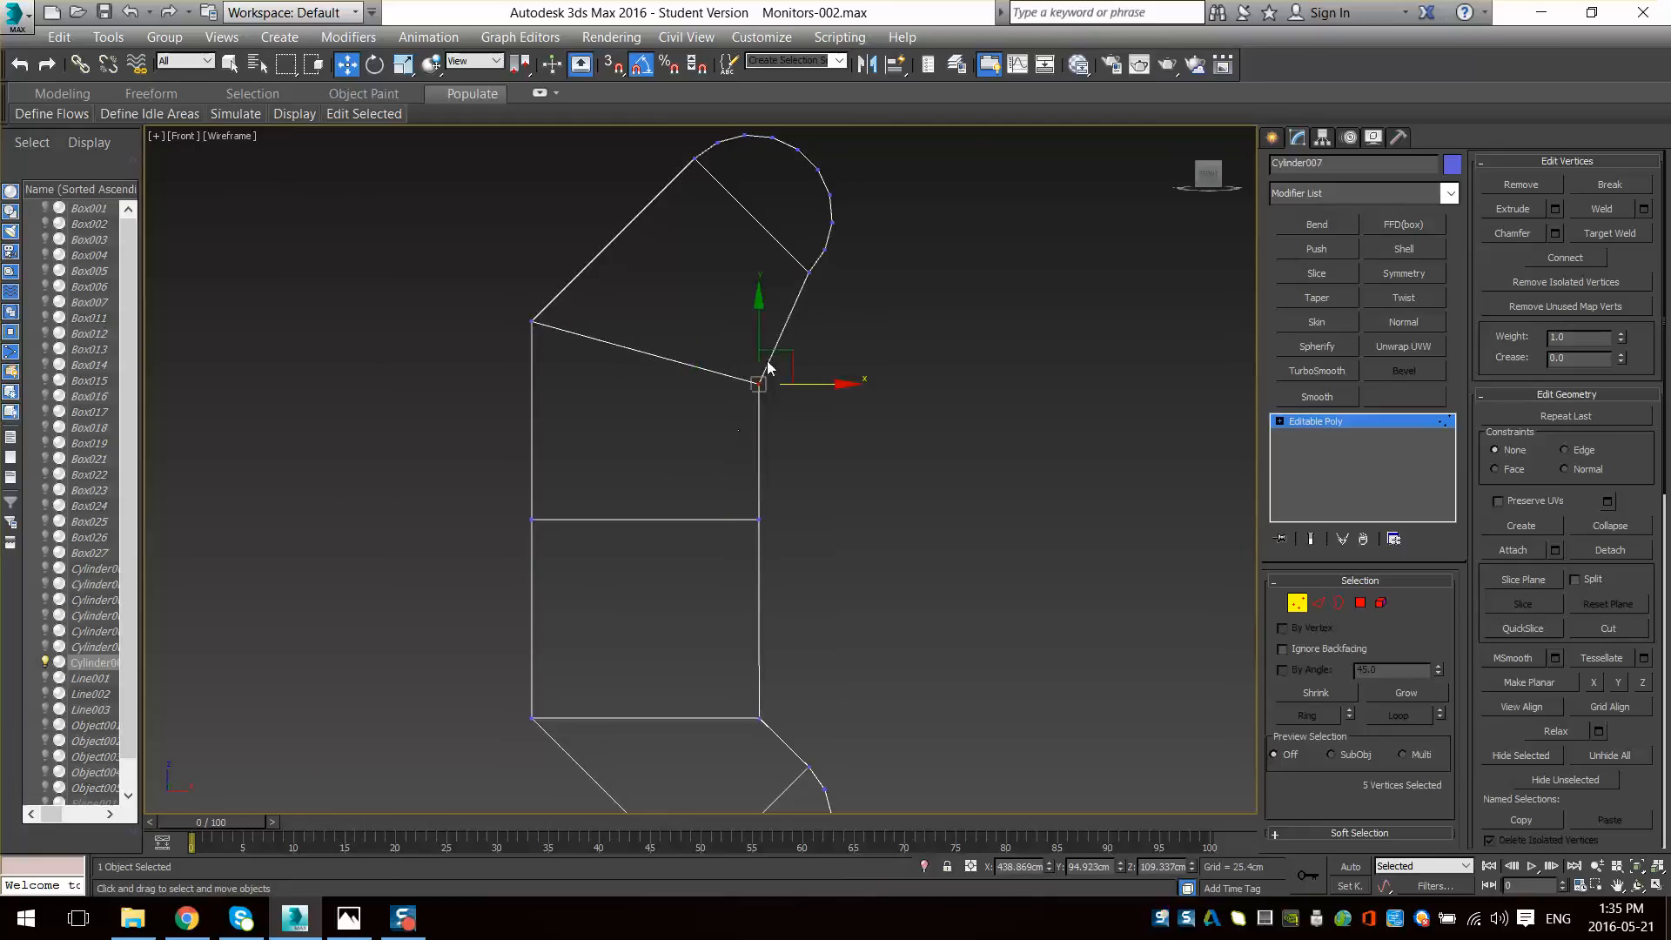
{"action": "scroll", "coordinate": [768, 368], "scroll_direction": "up", "scroll_amount": 3}
{"action": "scroll", "coordinate": [749, 380], "scroll_direction": "down", "scroll_amount": 1}
{"action": "middle_click_drag", "start_coordinate": [749, 374], "coordinate": [720, 464]}
{"action": "left_click_drag", "start_coordinate": [714, 450], "coordinate": [700, 330]}
- In shaded display, select the central vertical edge loop and chamfer it by about 65.5 cm with one segment
{"action": "scroll", "coordinate": [730, 458], "scroll_direction": "down", "scroll_amount": 7}
{"action": "mouse_move", "coordinate": [793, 600]}
{"action": "middle_mouse_down"}
{"action": "mouse_move", "coordinate": [741, 486]}
{"action": "mouse_move", "coordinate": [805, 470]}
{"action": "mouse_move", "coordinate": [879, 530]}
{"action": "mouse_move", "coordinate": [858, 553]}
{"action": "middle_mouse_up"}
{"action": "scroll", "coordinate": [742, 488], "scroll_direction": "up", "scroll_amount": 2}
{"action": "key", "text": "F3"}
{"action": "left_click", "coordinate": [1322, 602]}
{"action": "middle_click_drag", "start_coordinate": [696, 409], "coordinate": [642, 414], "text": "alt"}
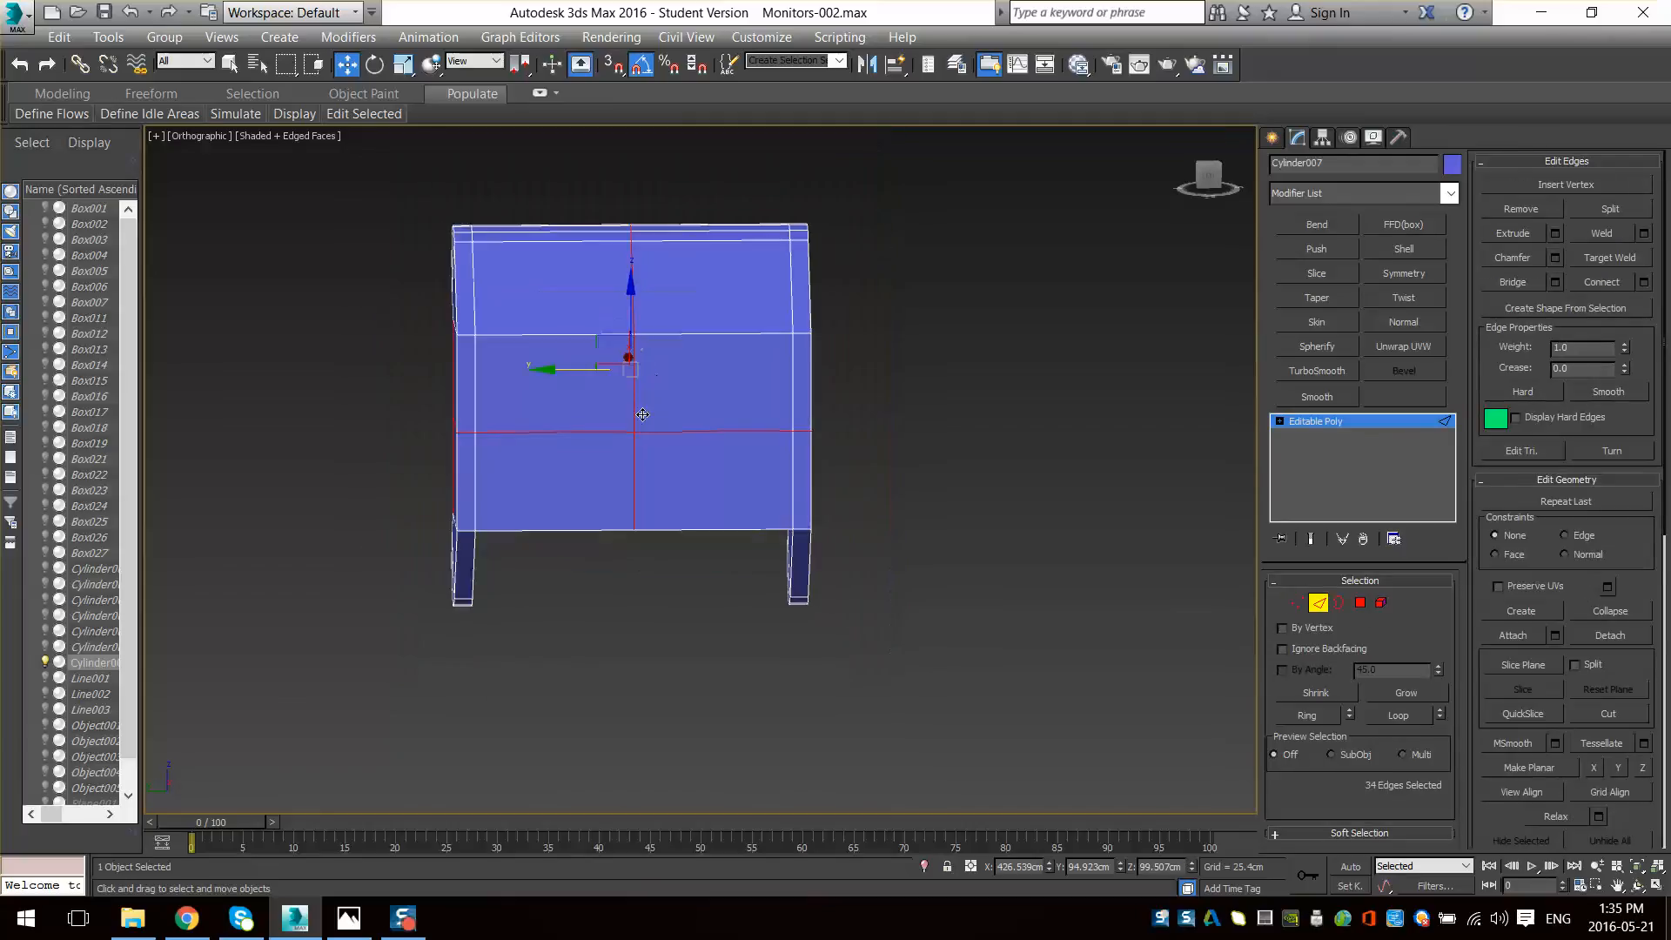
{"action": "double_click", "coordinate": [632, 396]}
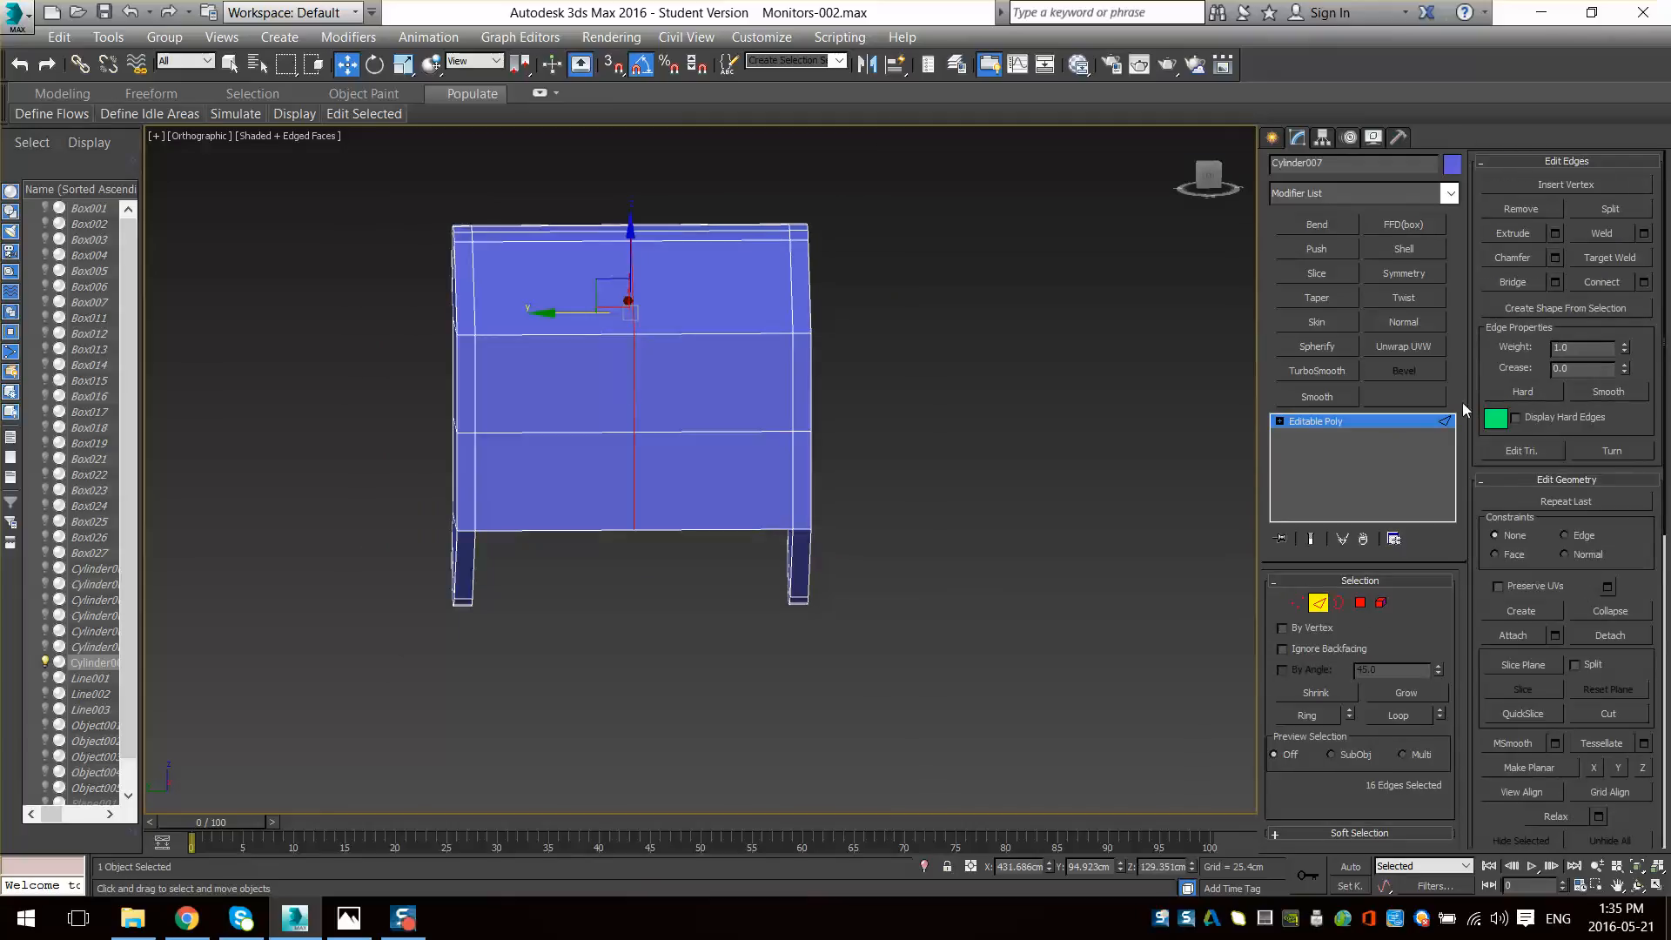
{"action": "left_click", "coordinate": [1556, 258]}
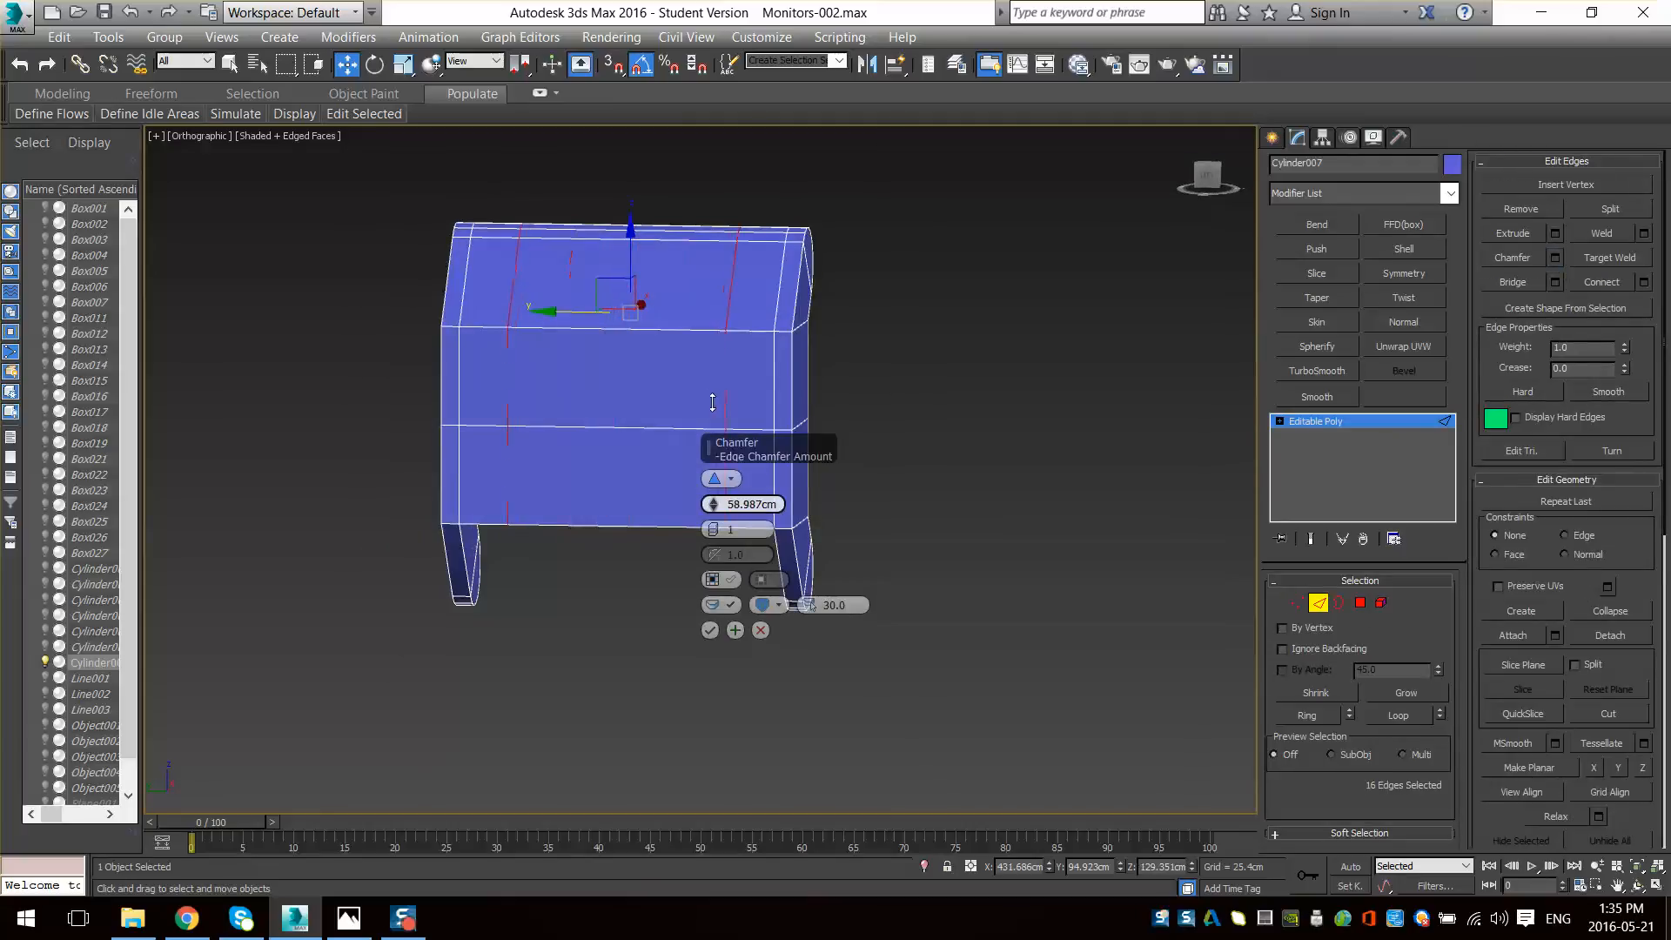
{"action": "left_click_drag", "start_coordinate": [710, 396], "coordinate": [710, 383]}
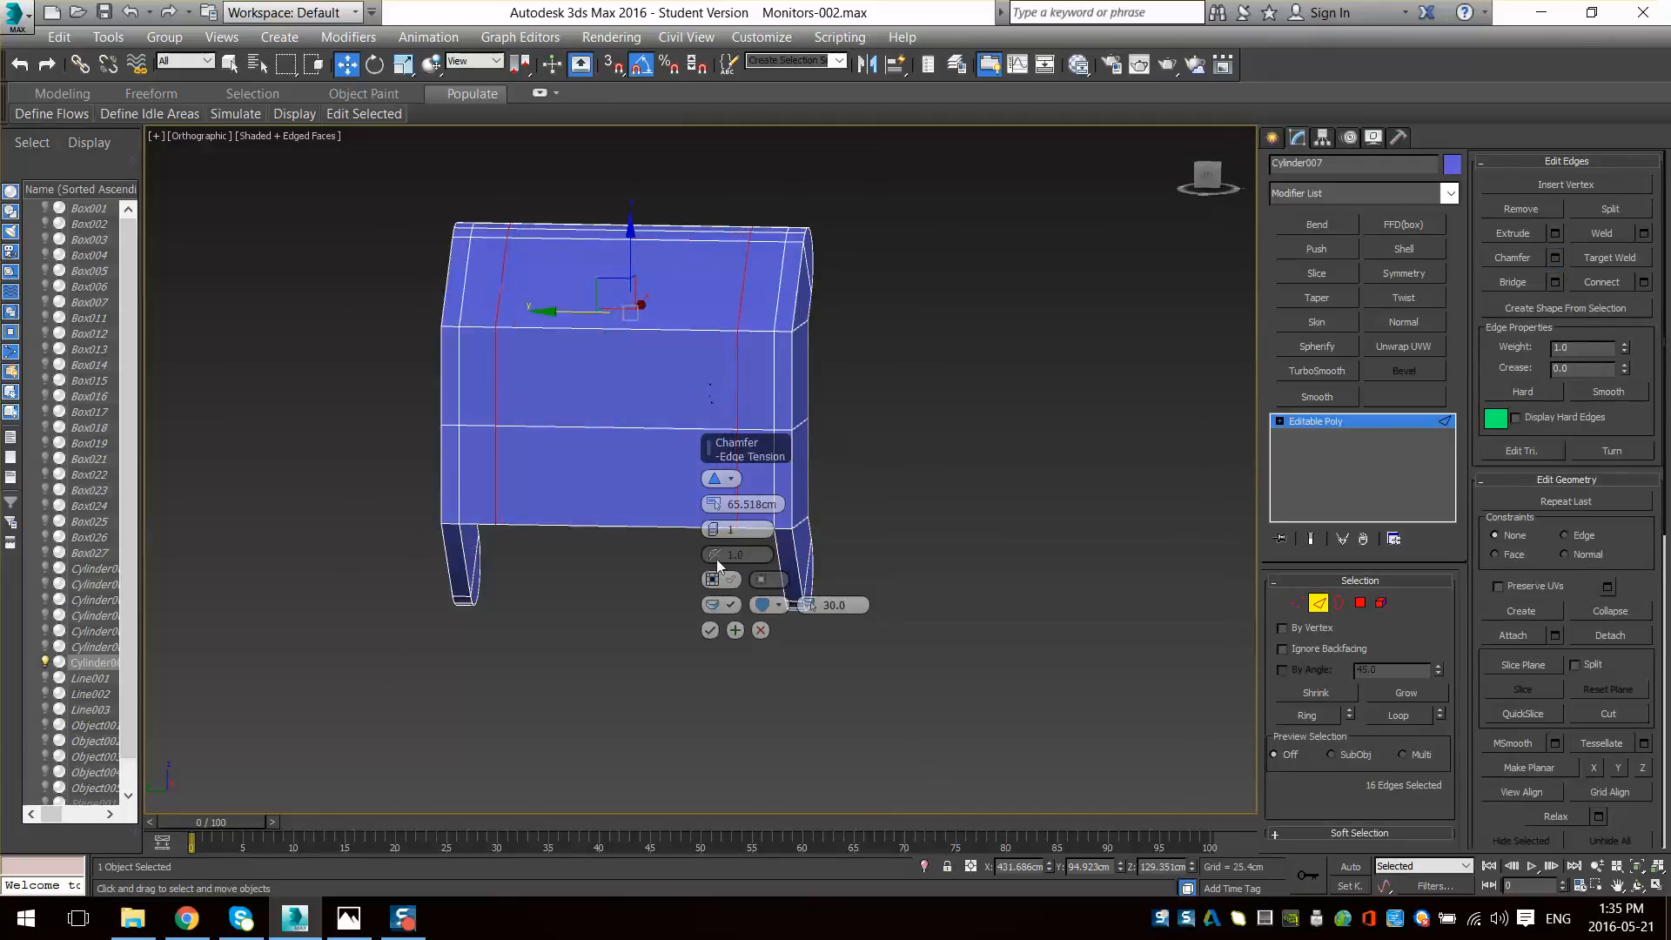
{"action": "left_click", "coordinate": [711, 631]}
{"action": "middle_click_drag", "start_coordinate": [668, 555], "coordinate": [687, 553], "text": "alt"}
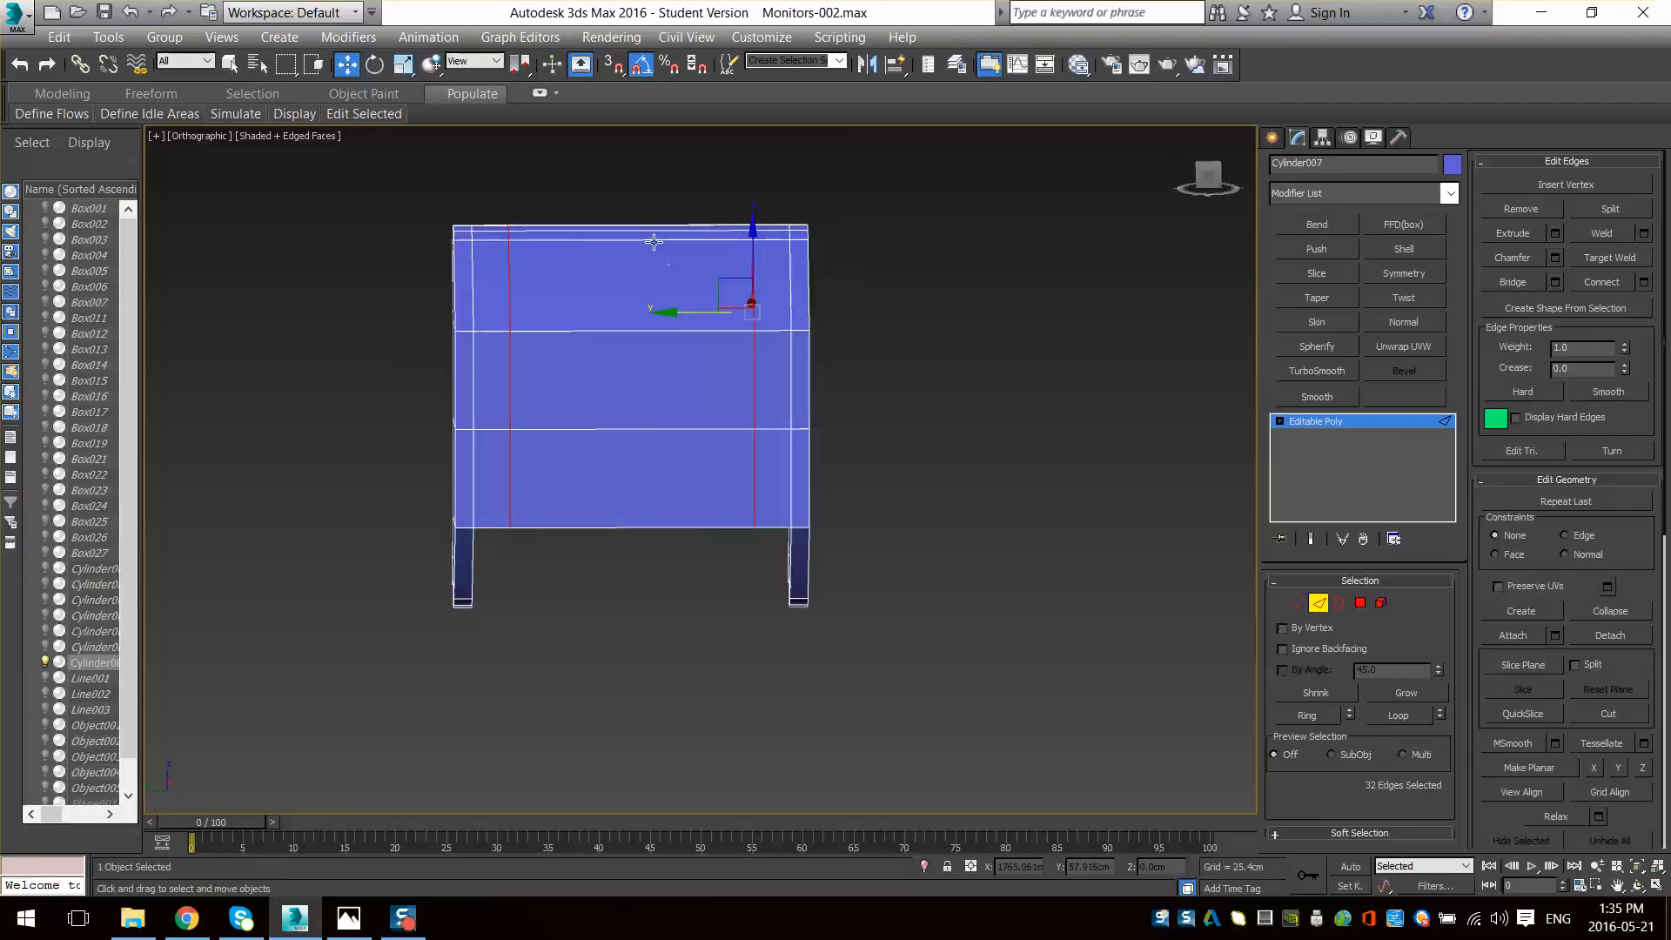
- Connect the edges between the two chamfered loops with two new vertical loops, pinched outward toward them
{"action": "left_click_drag", "start_coordinate": [646, 202], "coordinate": [618, 638]}
{"action": "left_click", "coordinate": [1644, 283]}
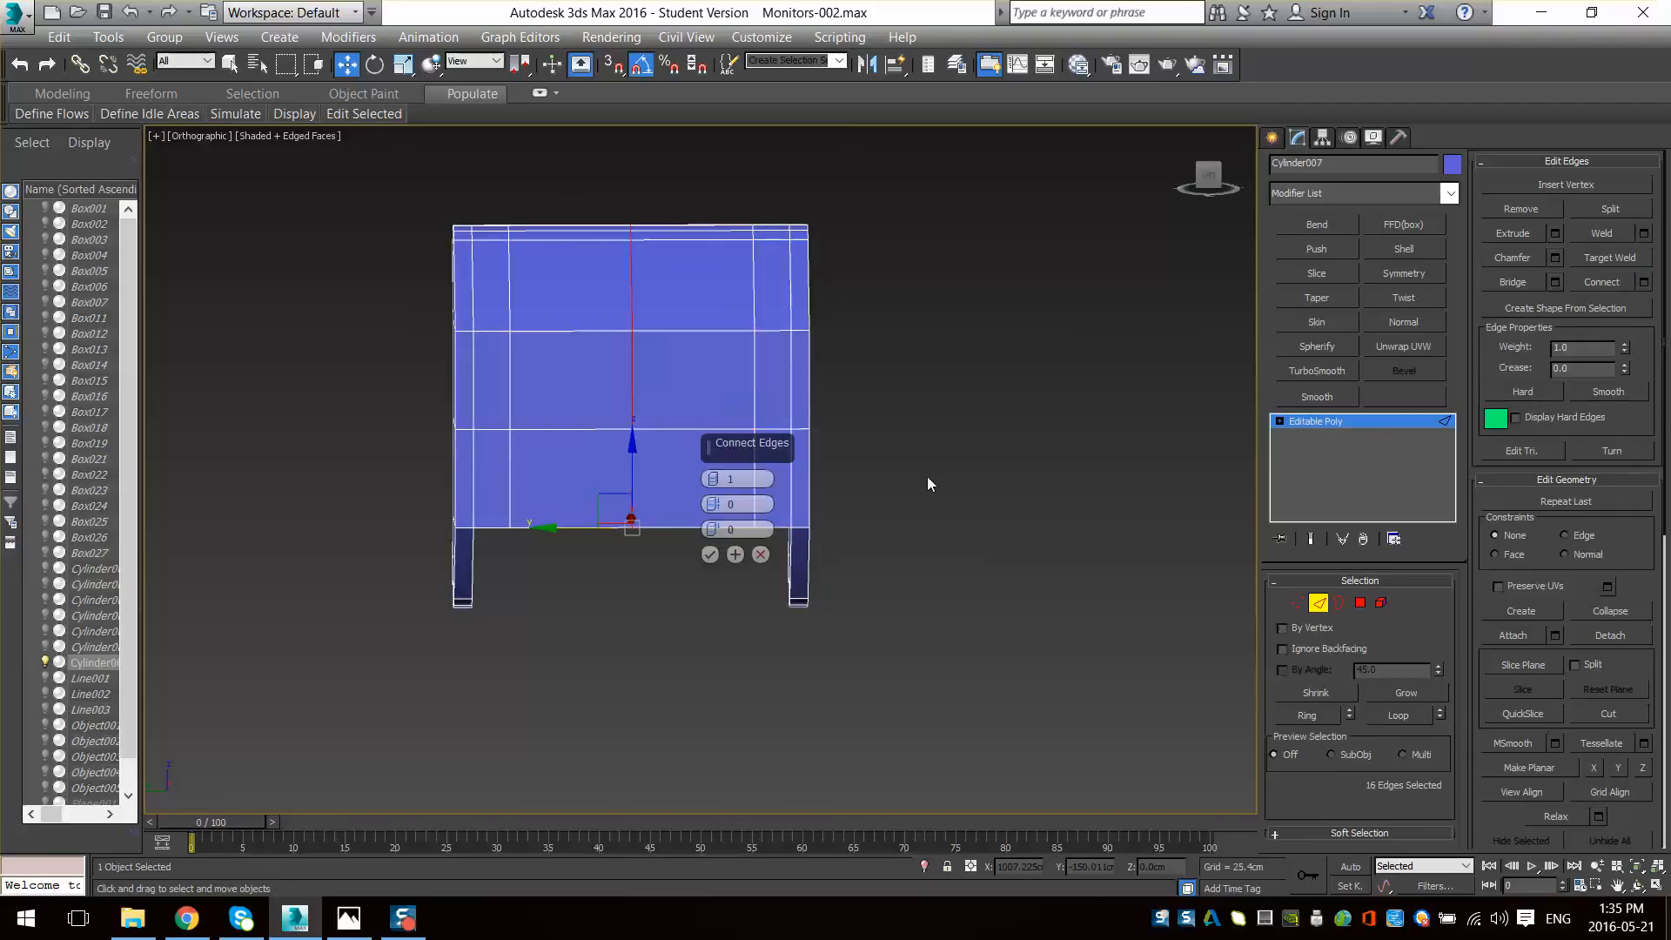
{"action": "left_click", "coordinate": [713, 475]}
{"action": "left_click_drag", "start_coordinate": [711, 501], "coordinate": [699, 261]}
{"action": "left_click", "coordinate": [712, 554]}
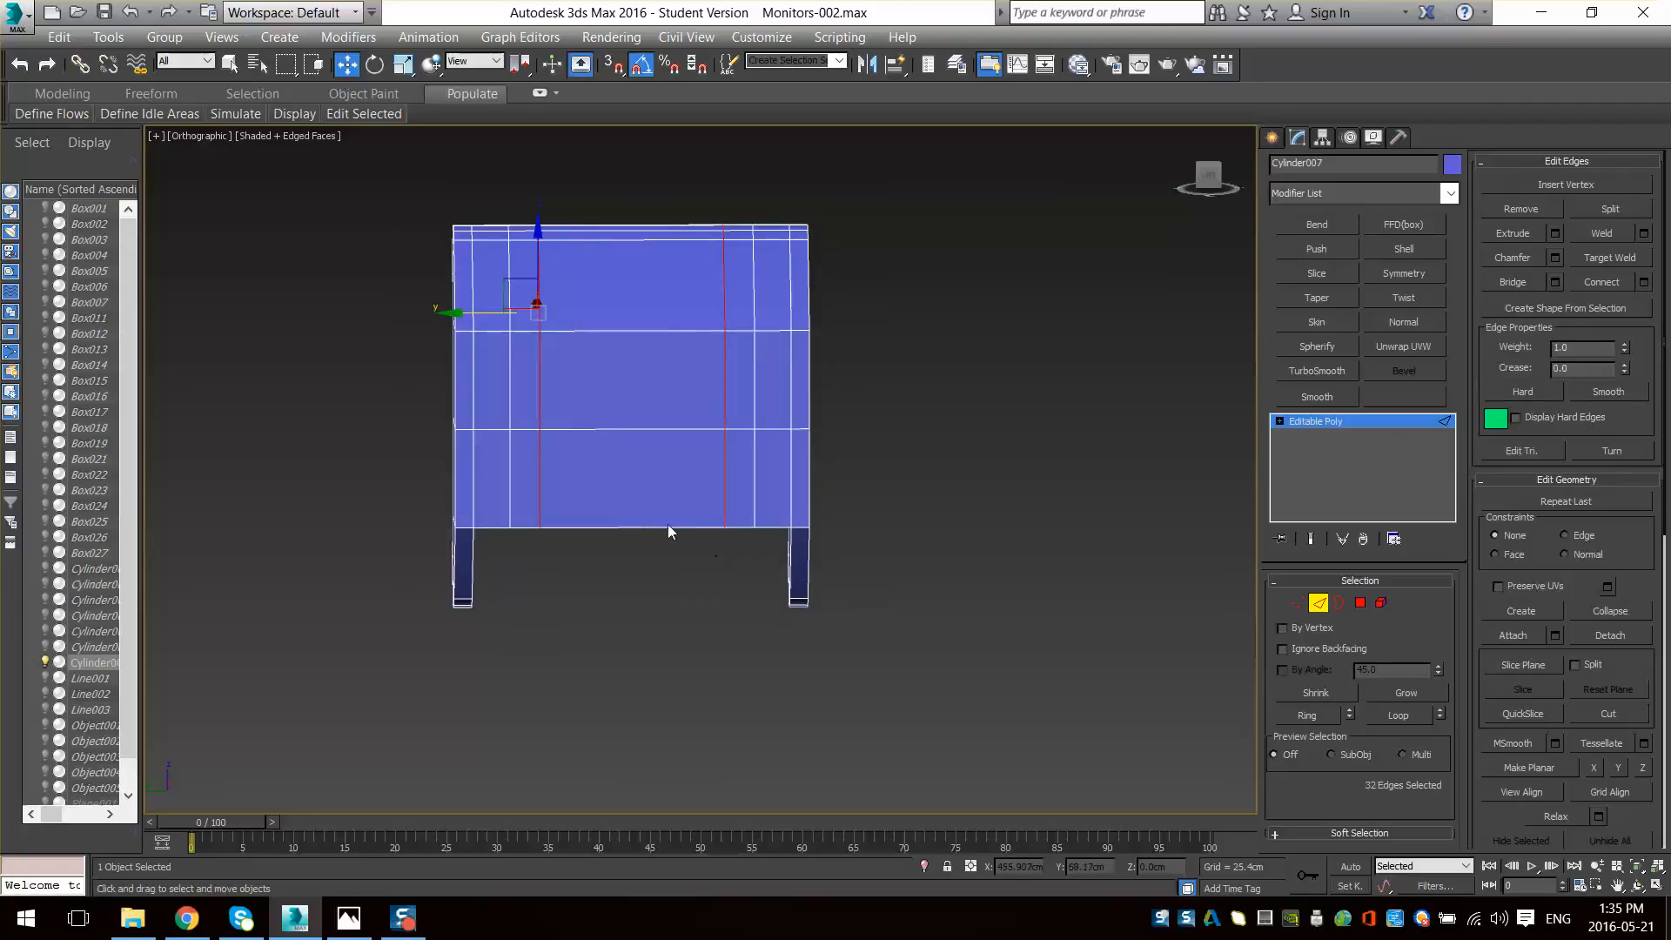
- Pull the two bottom centre edges down until short slopes of about 45 degrees join them to the sides
{"action": "left_click_drag", "start_coordinate": [627, 472], "coordinate": [627, 491]}
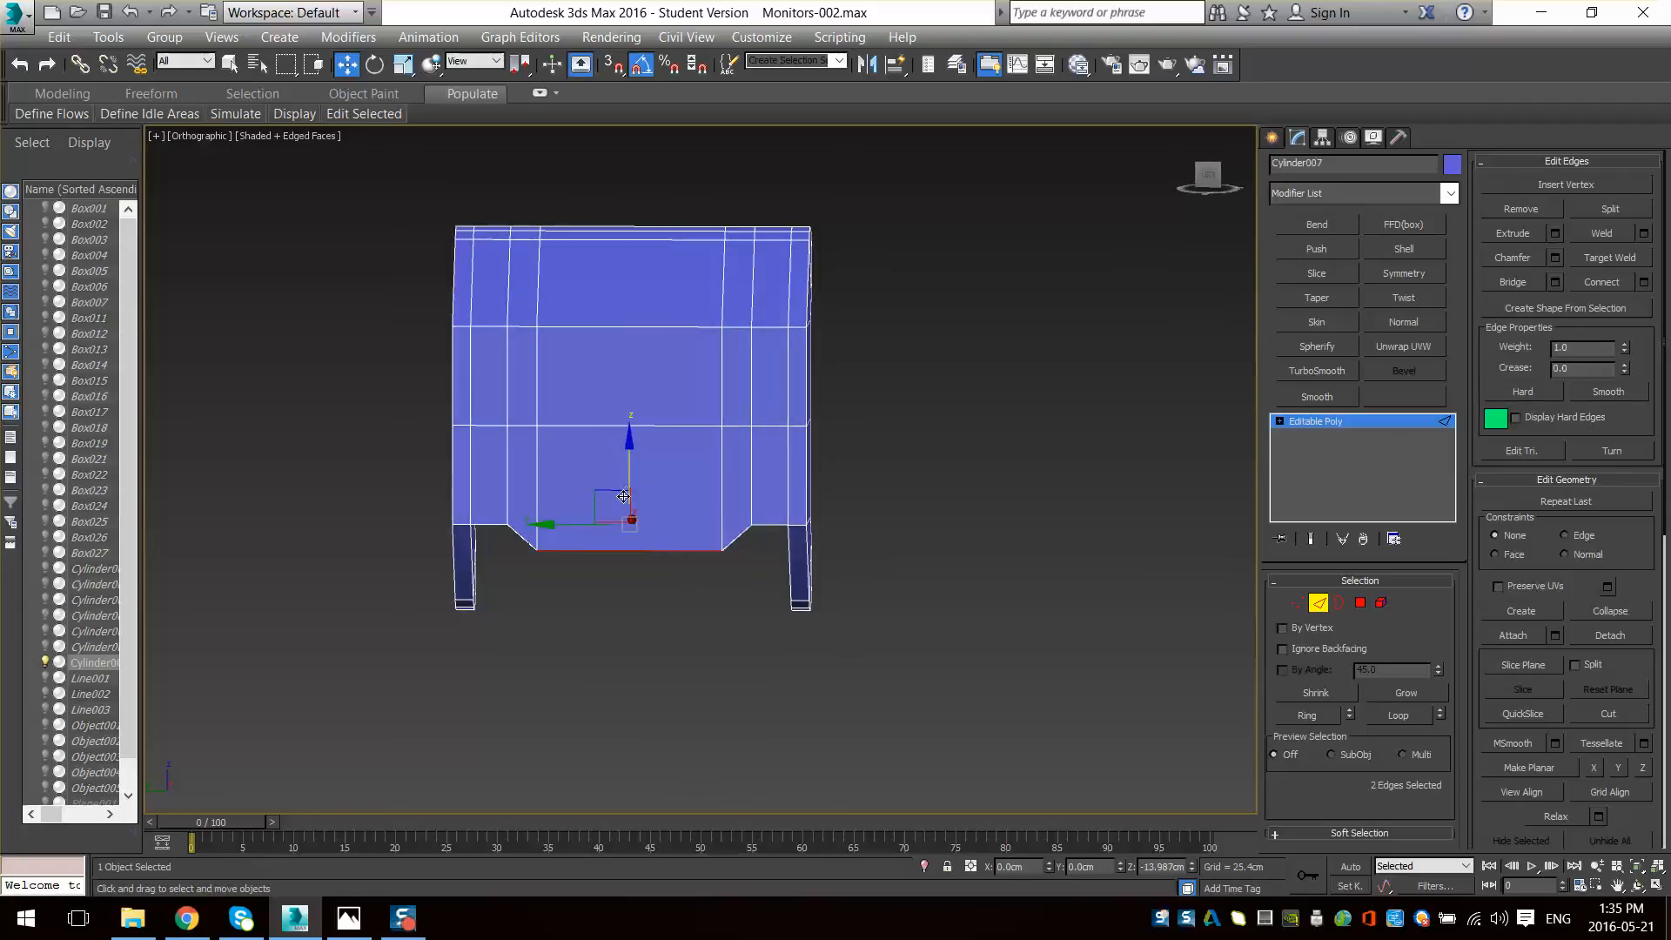
{"action": "middle_click_drag", "start_coordinate": [623, 496], "coordinate": [745, 503], "text": "alt"}
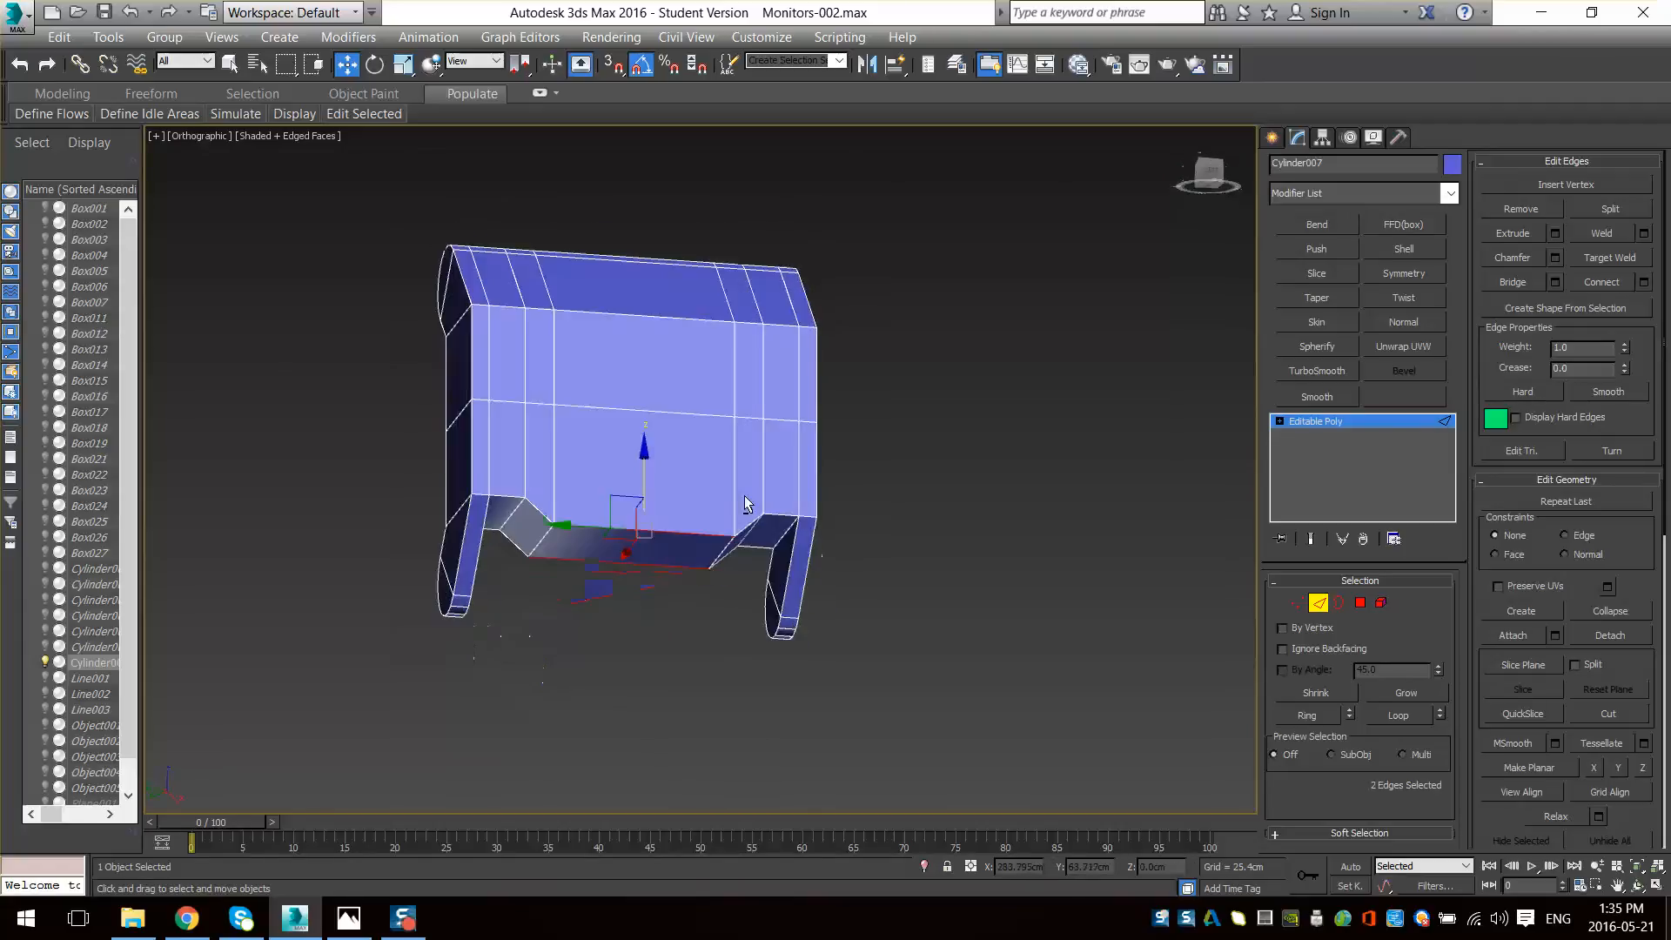
{"action": "key", "text": "f"}
{"action": "scroll", "coordinate": [712, 541], "scroll_direction": "up", "scroll_amount": 15}
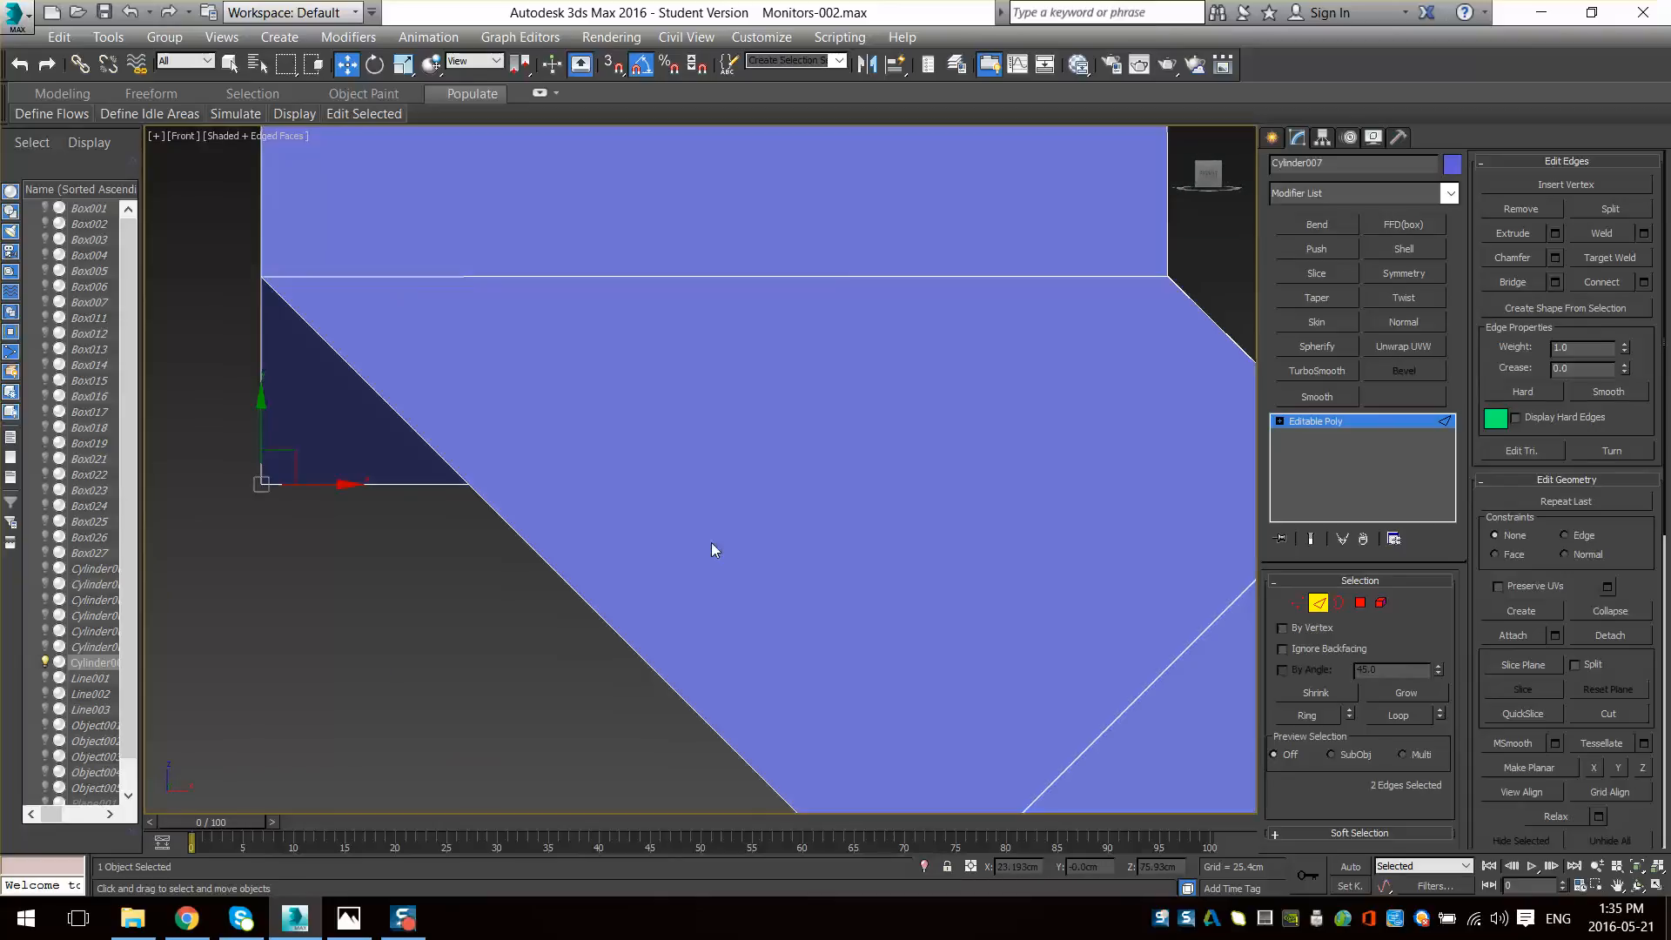
{"action": "scroll", "coordinate": [712, 550], "scroll_direction": "down", "scroll_amount": 10}
{"action": "key", "text": "l"}
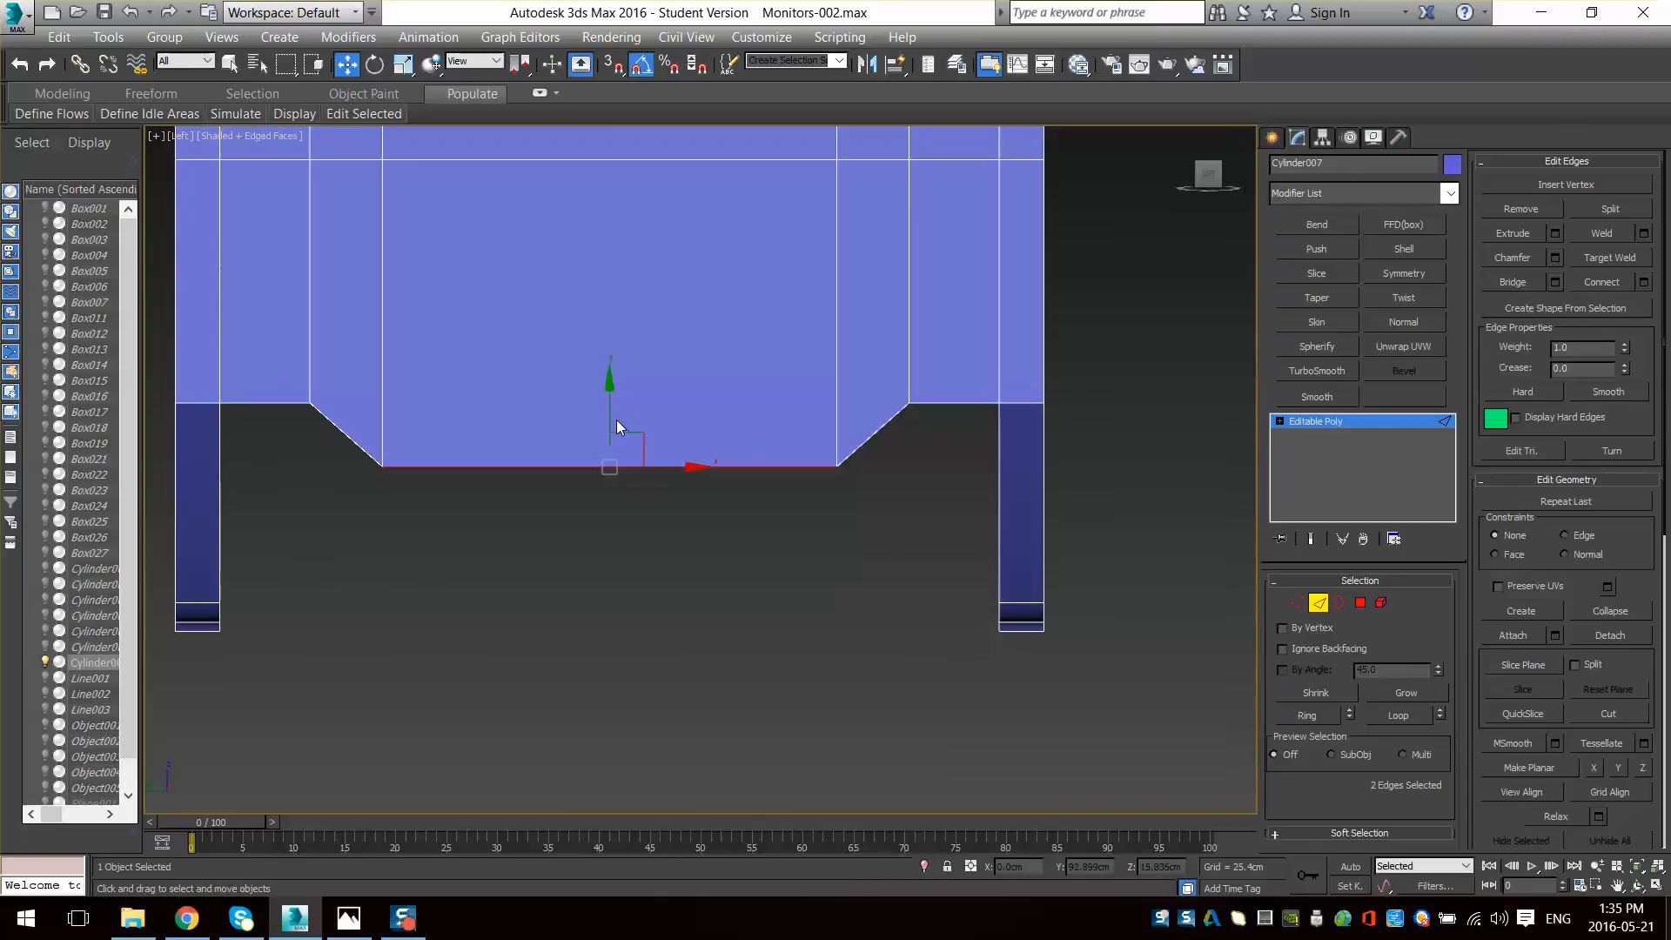
{"action": "left_click_drag", "start_coordinate": [609, 426], "coordinate": [602, 427]}
- Switch to polygon editing and select the two large central polygons of the broad flat face
{"action": "scroll", "coordinate": [608, 514], "scroll_direction": "down", "scroll_amount": 3}
{"action": "middle_click_drag", "start_coordinate": [615, 392], "coordinate": [610, 554]}
{"action": "scroll", "coordinate": [684, 607], "scroll_direction": "down", "scroll_amount": 4}
{"action": "middle_click_drag", "start_coordinate": [736, 618], "coordinate": [518, 440], "text": "alt"}
{"action": "scroll", "coordinate": [686, 607], "scroll_direction": "up", "scroll_amount": 2}
{"action": "left_click", "coordinate": [1360, 603]}
{"action": "left_click", "coordinate": [625, 567]}
{"action": "left_click", "coordinate": [599, 460], "text": "ctrl"}
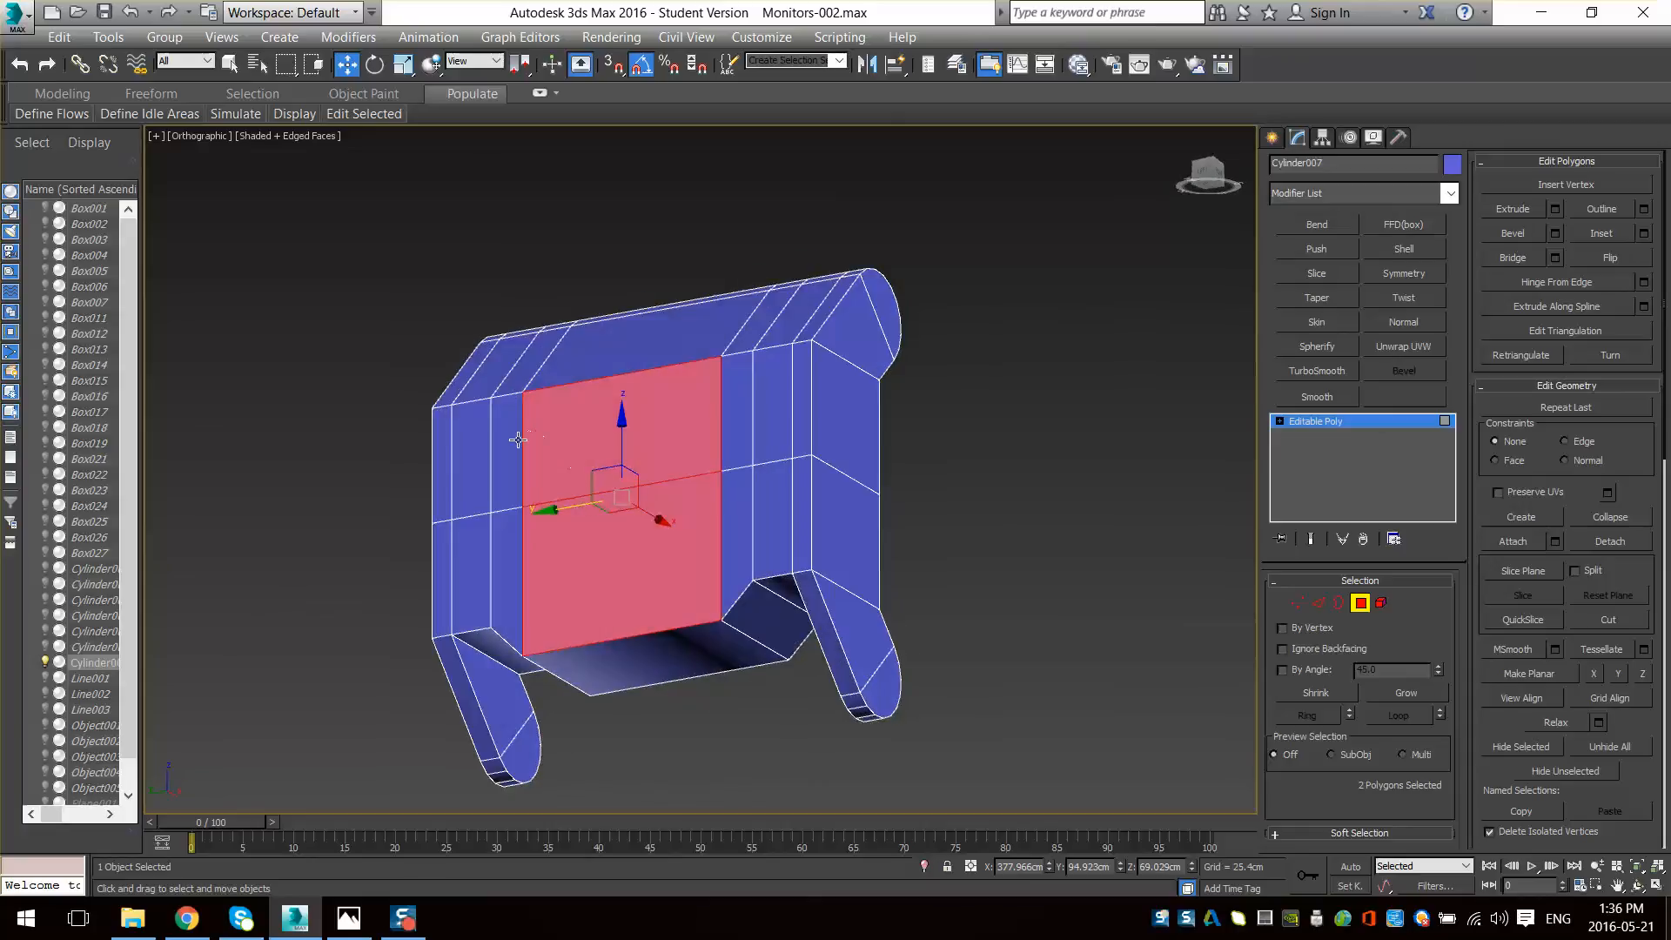
{"action": "left_click", "coordinate": [510, 448], "text": "ctrl"}
{"action": "left_click", "coordinate": [512, 562], "text": "ctrl"}
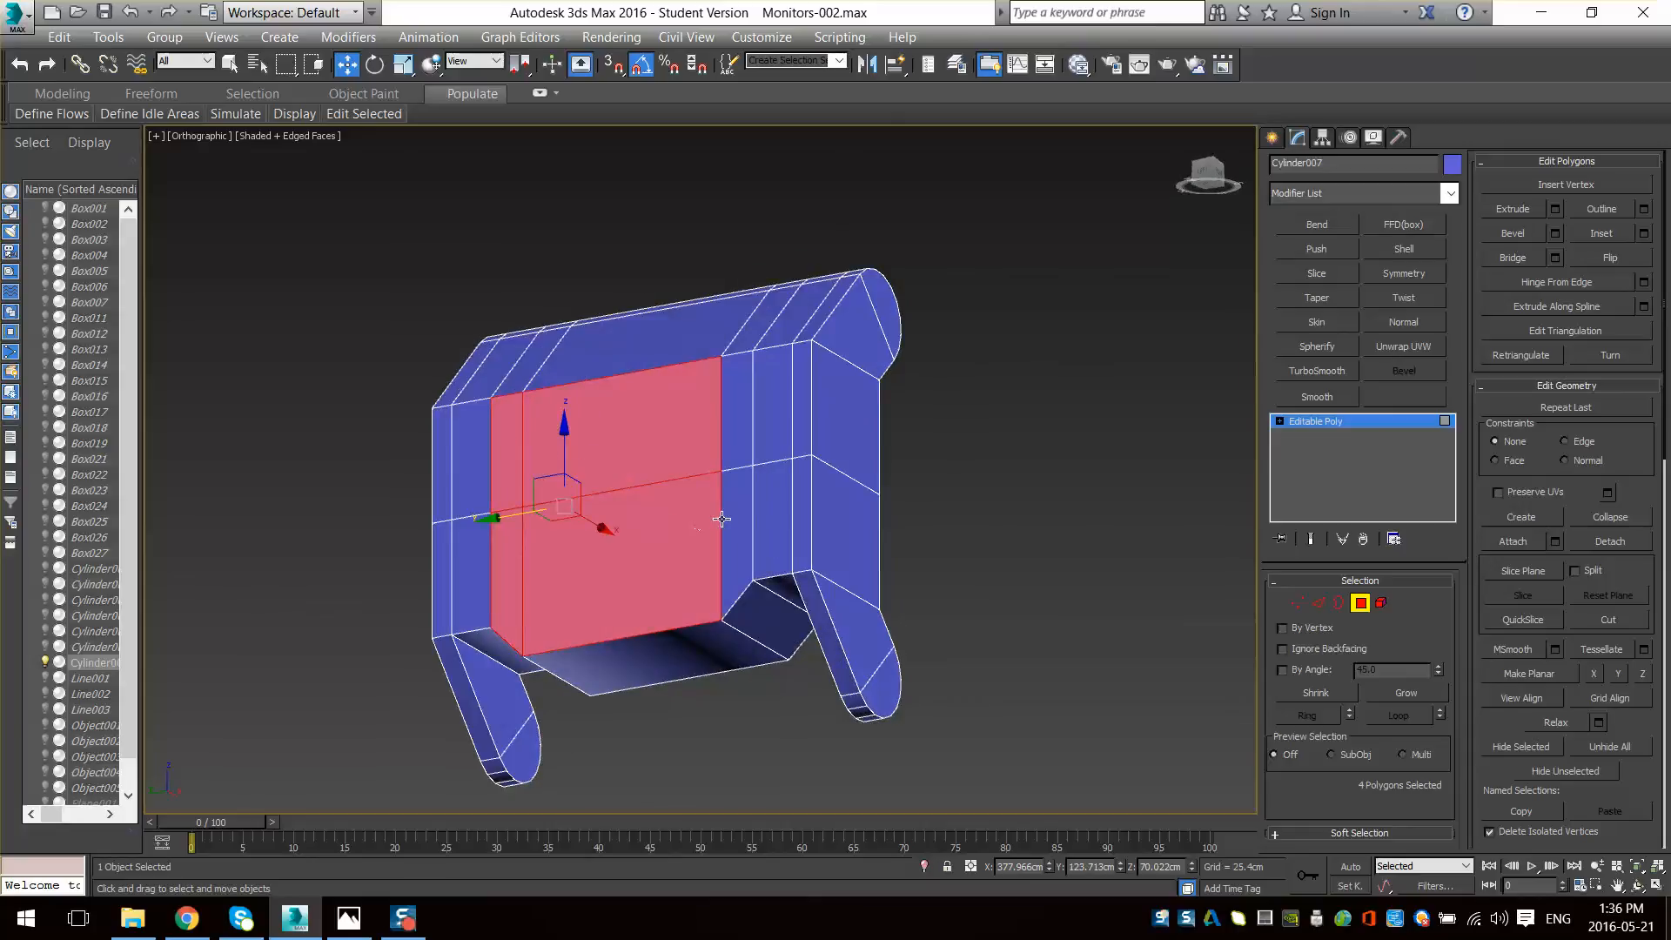
{"action": "key", "text": "ctrl+z"}
{"action": "key", "text": "ctrl+z"}
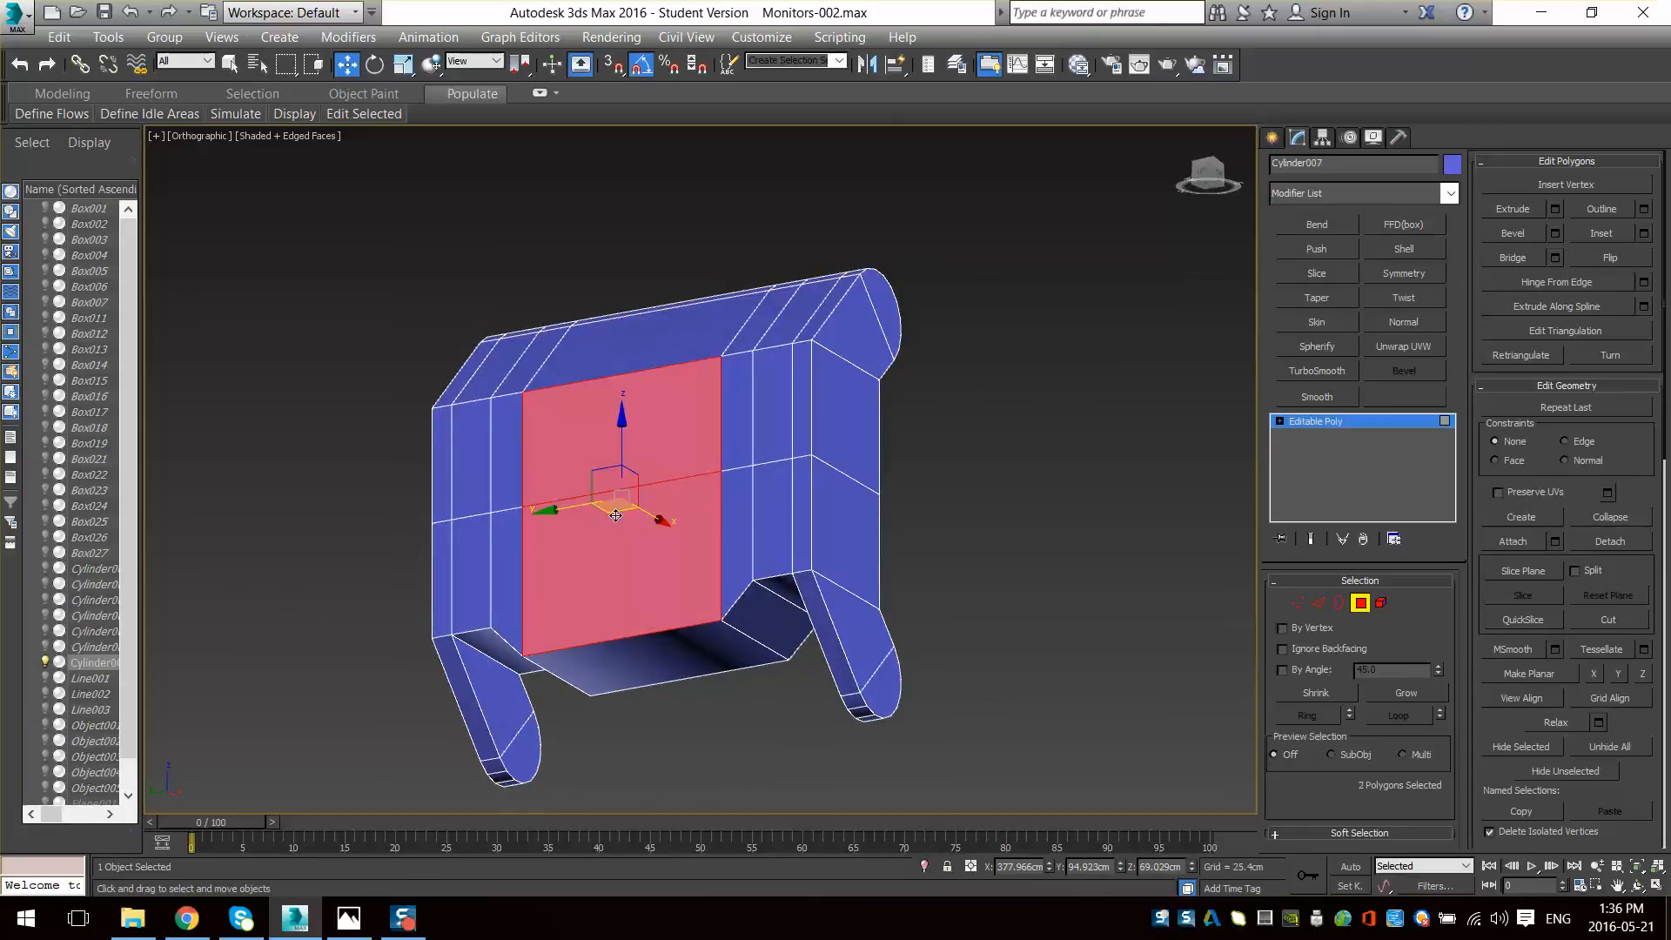
{"action": "middle_click_drag", "start_coordinate": [675, 497], "coordinate": [762, 589], "text": "alt"}
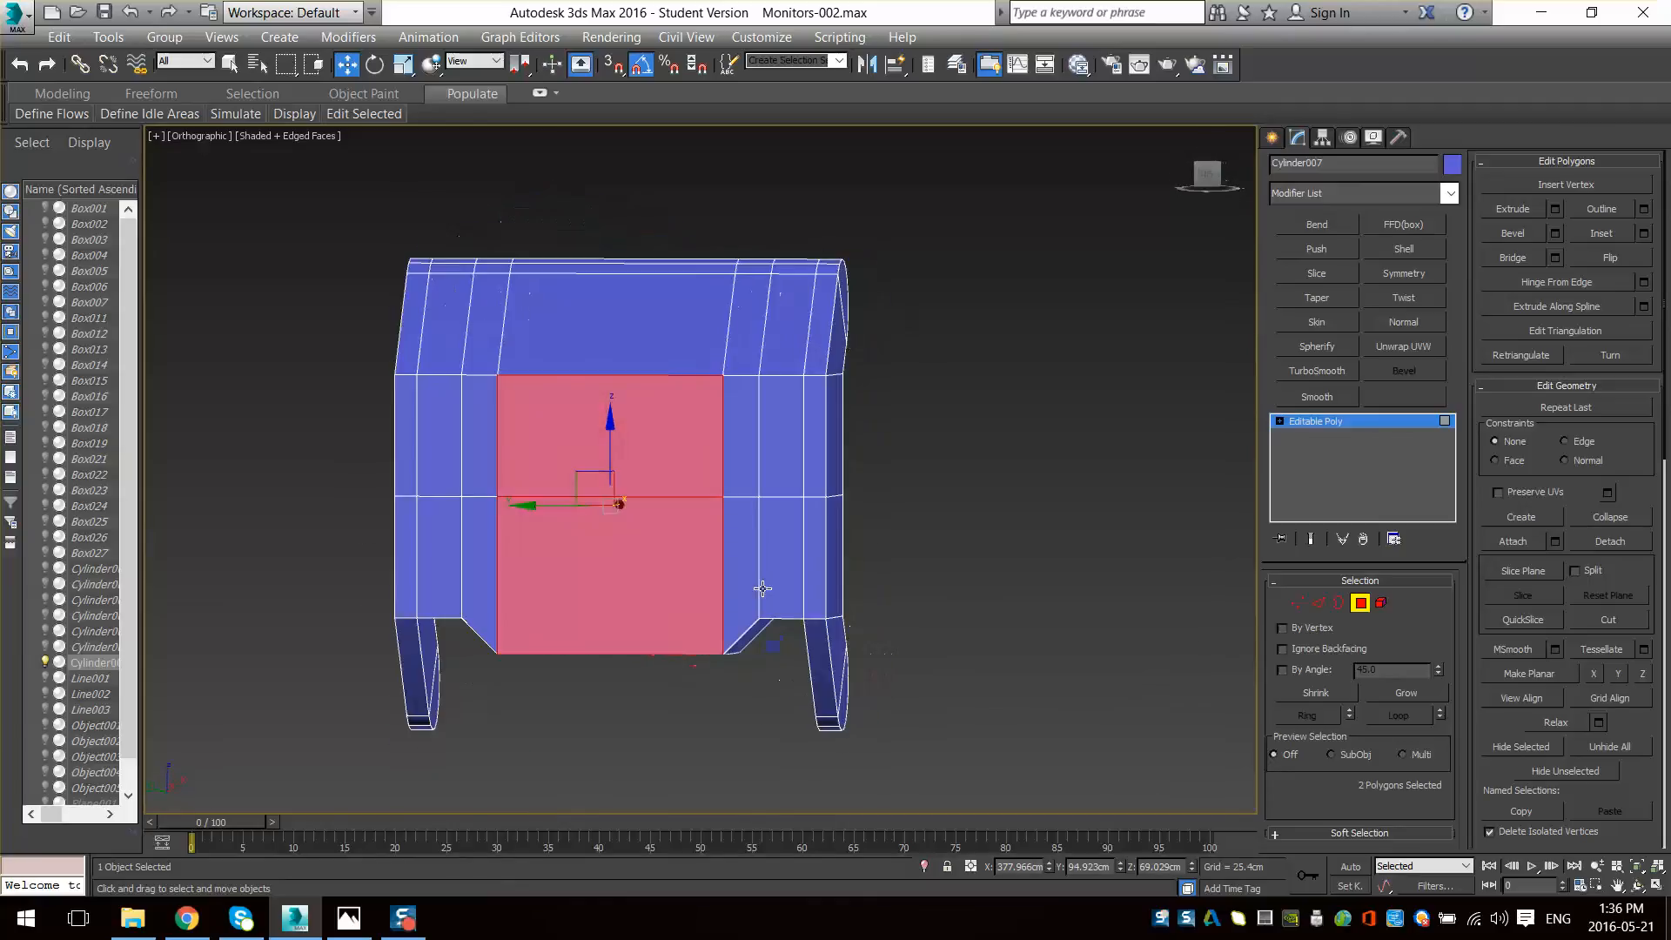
- Select all ten polygons of the broad flat face between its narrow outer side strips
{"action": "left_click", "coordinate": [745, 582]}
{"action": "left_click", "coordinate": [744, 475], "text": "ctrl"}
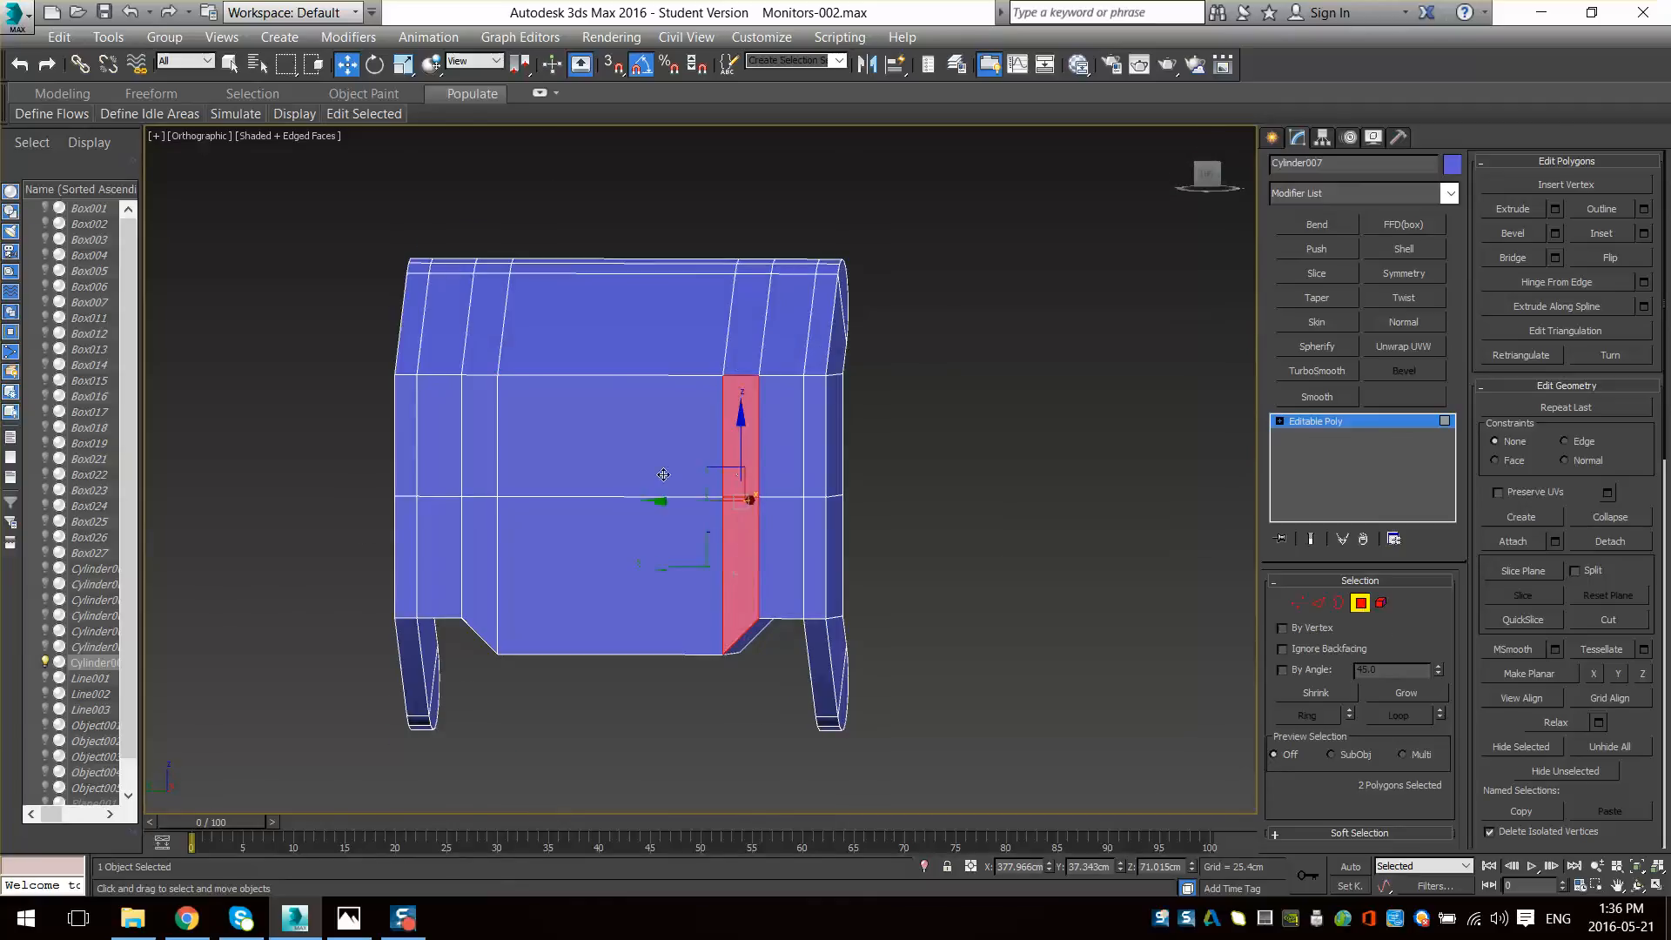
{"action": "left_click", "coordinate": [664, 462], "text": "ctrl"}
{"action": "left_click", "coordinate": [600, 544], "text": "ctrl"}
{"action": "left_click", "coordinate": [480, 552], "text": "ctrl"}
{"action": "left_click", "coordinate": [457, 552], "text": "ctrl"}
{"action": "left_click", "coordinate": [442, 435], "text": "ctrl"}
{"action": "left_click", "coordinate": [488, 447], "text": "ctrl"}
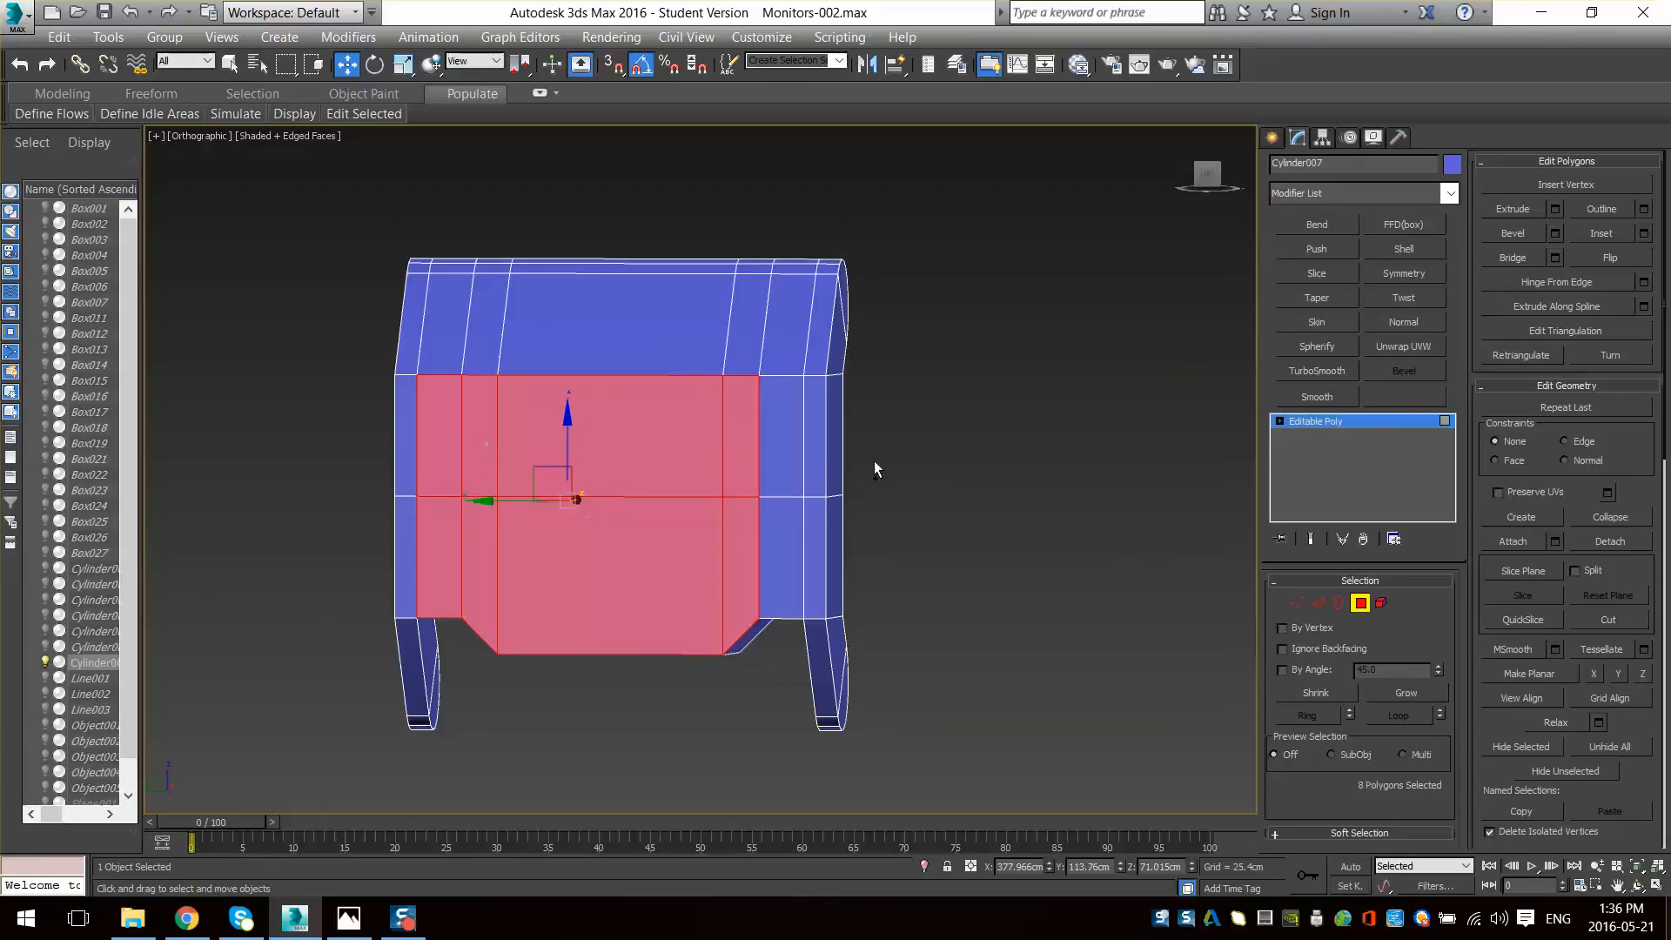
{"action": "left_click", "coordinate": [798, 458], "text": "ctrl"}
{"action": "left_click", "coordinate": [774, 547], "text": "ctrl"}
{"action": "middle_click_drag", "start_coordinate": [730, 447], "coordinate": [773, 538], "text": "alt"}
{"action": "scroll", "coordinate": [772, 538], "scroll_direction": "up", "scroll_amount": 2}
{"action": "middle_click_drag", "start_coordinate": [773, 538], "coordinate": [731, 448], "text": "alt"}
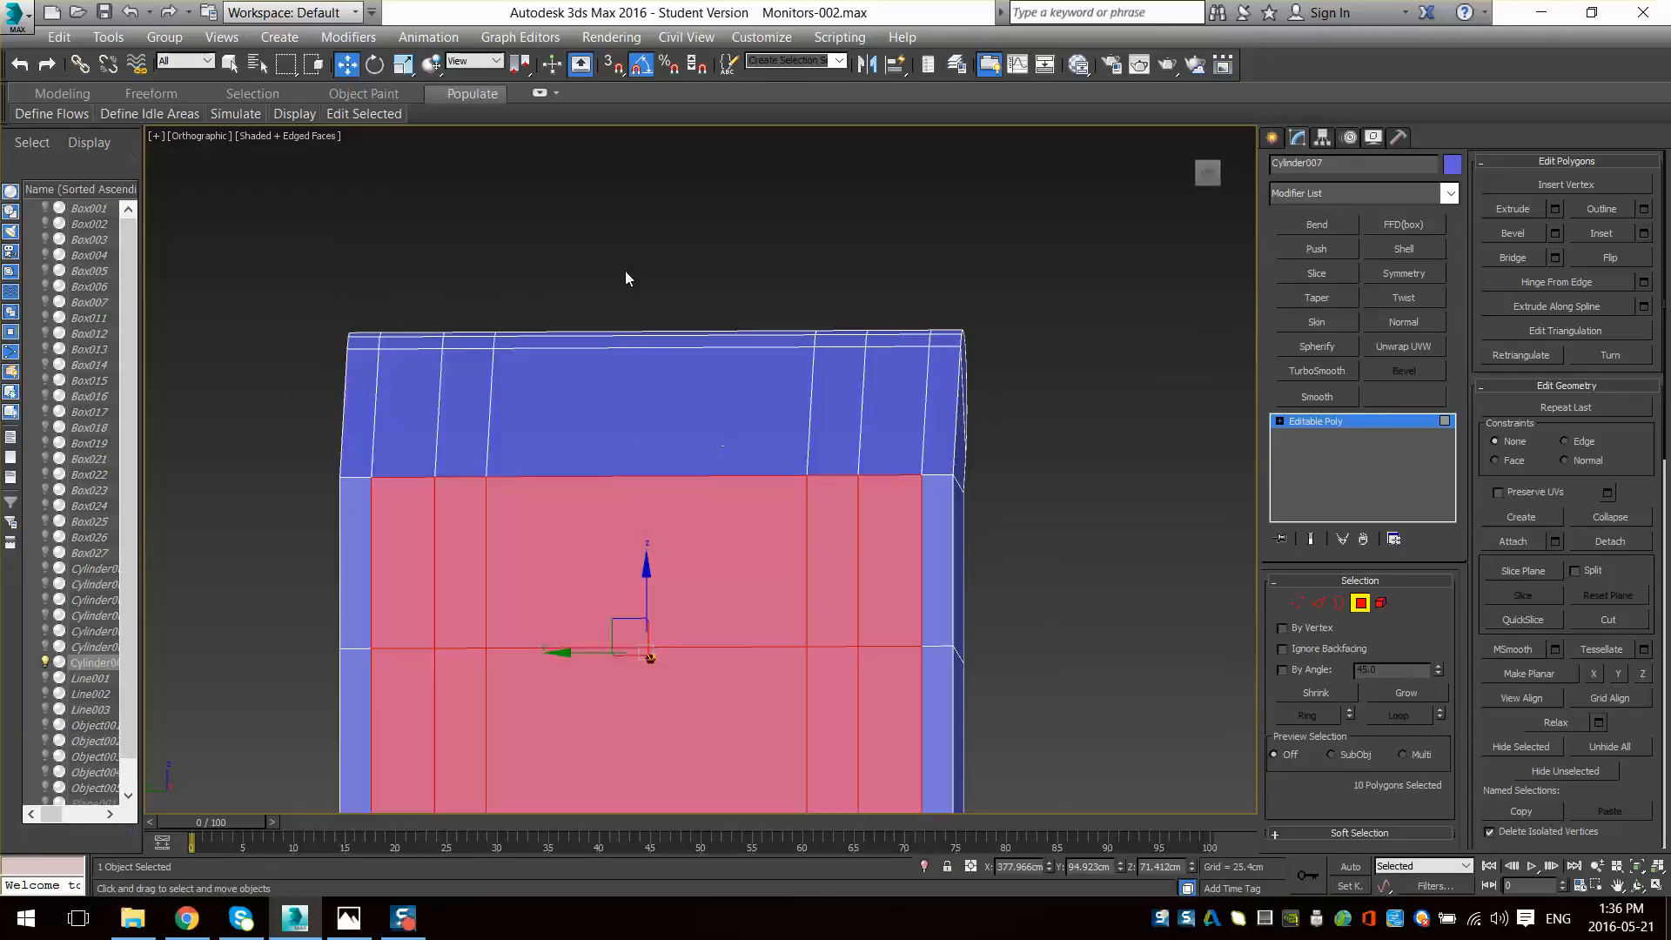
- Try raising the central polygons of the upper rounded section by about 9 cm
{"action": "left_click_drag", "start_coordinate": [625, 270], "coordinate": [688, 481]}
{"action": "middle_click_drag", "start_coordinate": [784, 519], "coordinate": [660, 377], "text": "alt"}
{"action": "left_click_drag", "start_coordinate": [652, 353], "coordinate": [653, 318]}
{"action": "middle_click_drag", "start_coordinate": [653, 319], "coordinate": [667, 461], "text": "alt"}
{"action": "scroll", "coordinate": [695, 364], "scroll_direction": "down", "scroll_amount": 6}
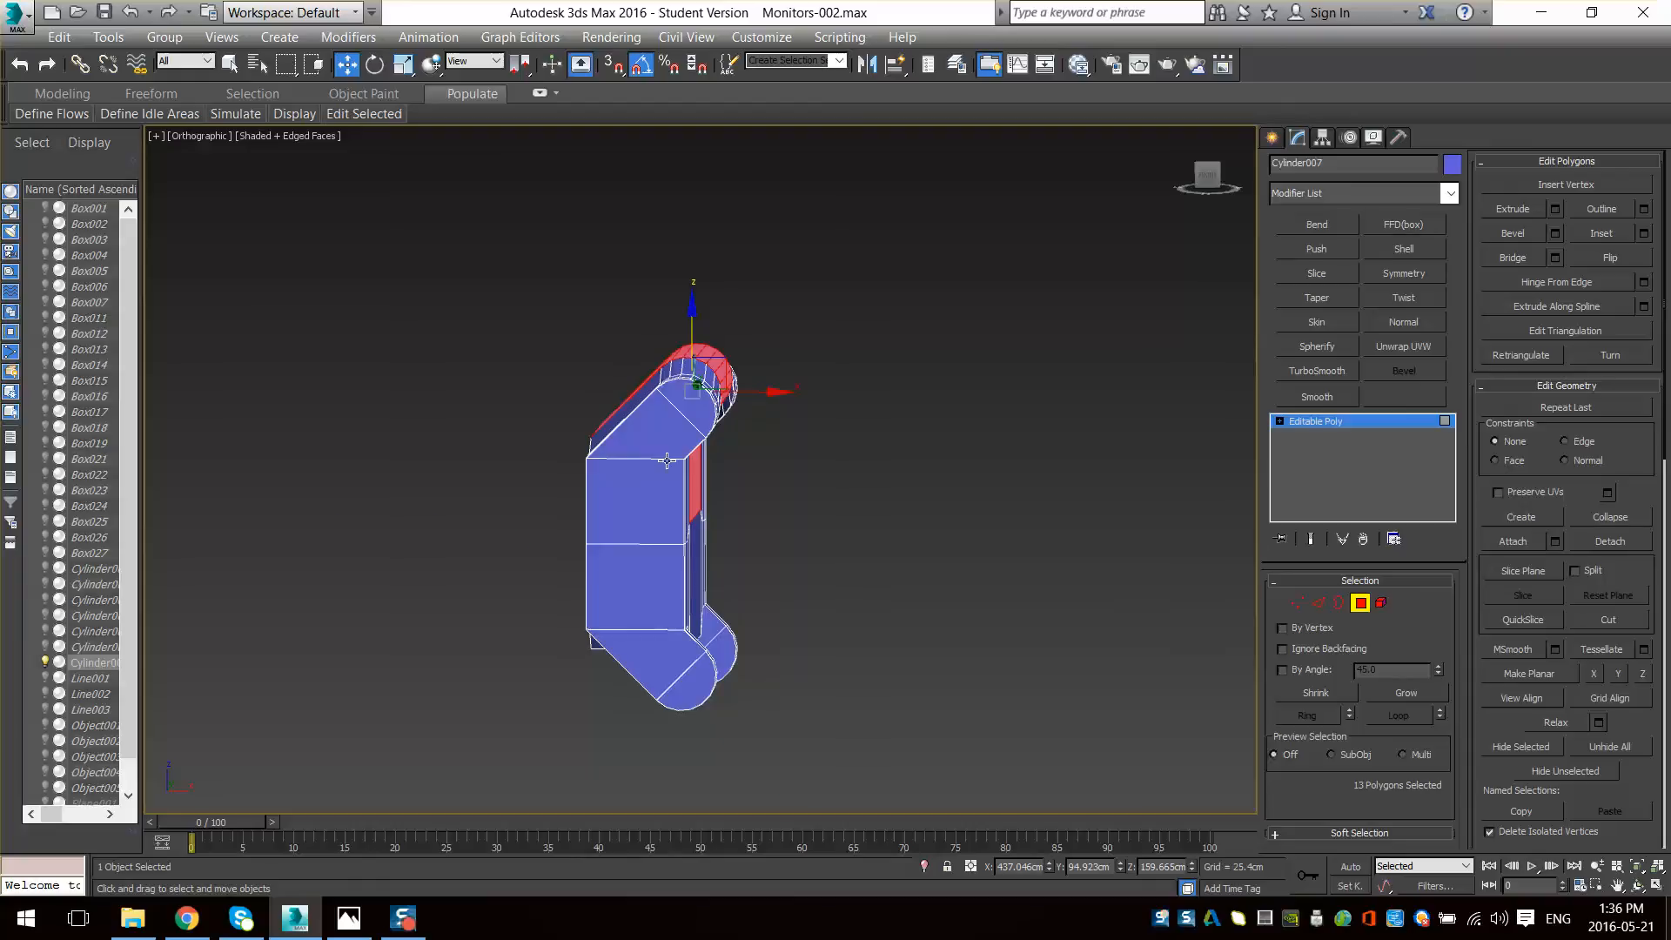
- Check the raised section from the front, try shifting it sideways, and undo both moves
{"action": "key", "text": "f"}
{"action": "scroll", "coordinate": [668, 461], "scroll_direction": "down", "scroll_amount": 7}
{"action": "scroll", "coordinate": [724, 440], "scroll_direction": "up", "scroll_amount": 3}
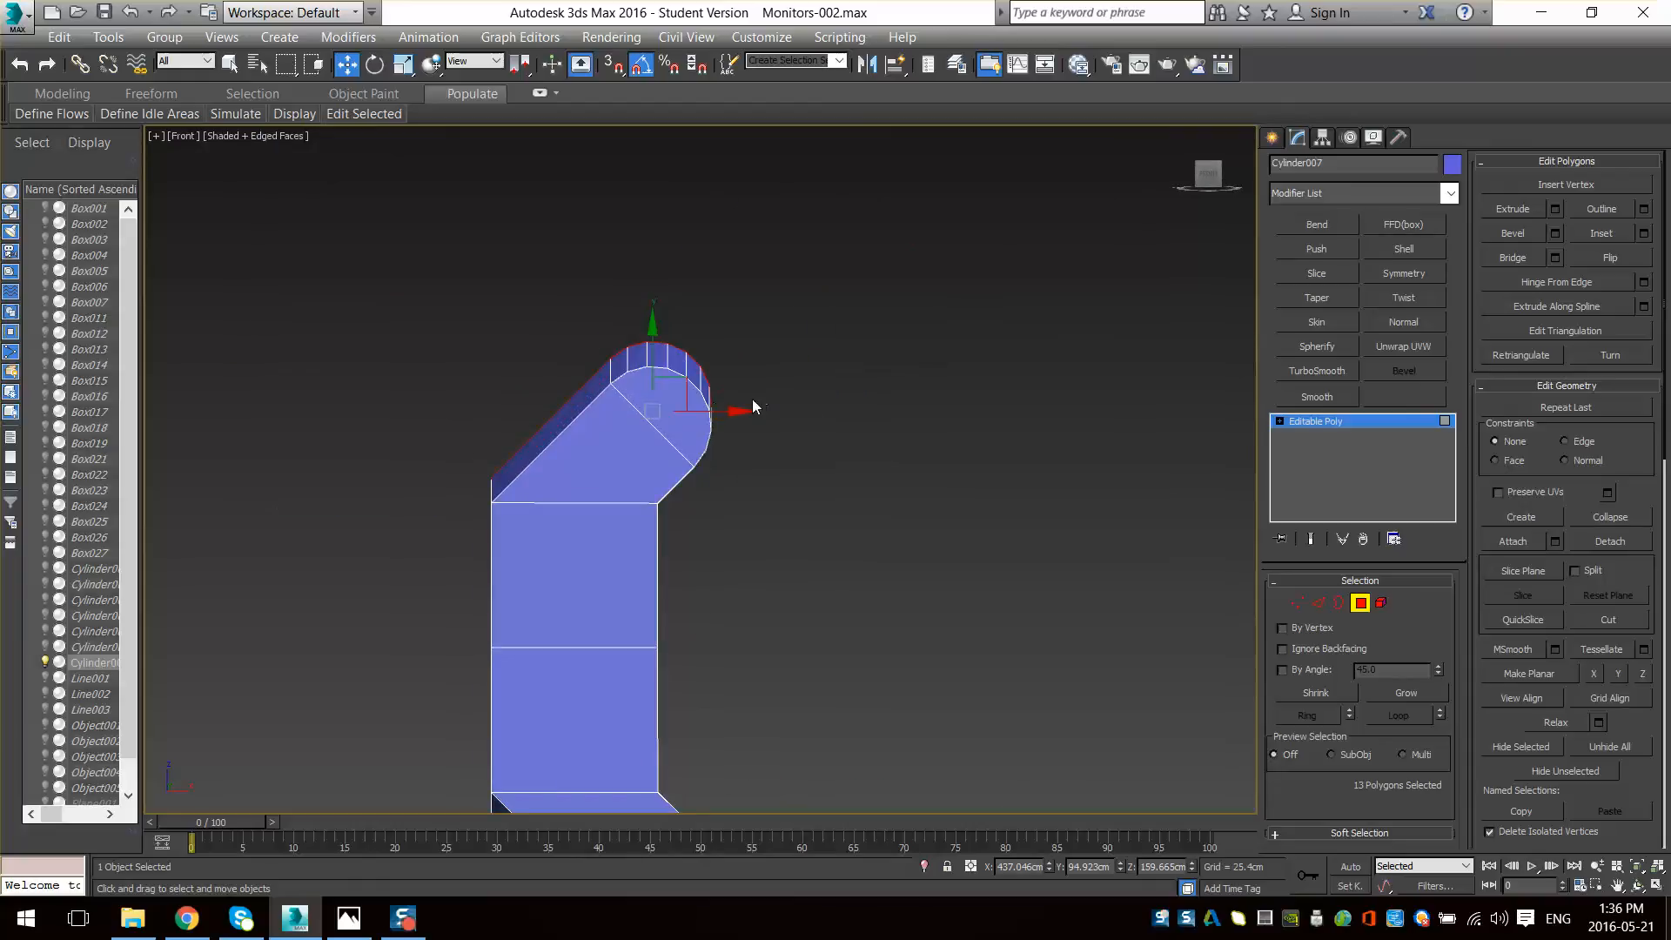
{"action": "middle_click_drag", "start_coordinate": [463, 407], "coordinate": [559, 453], "text": "alt"}
{"action": "key", "text": "shift+z"}
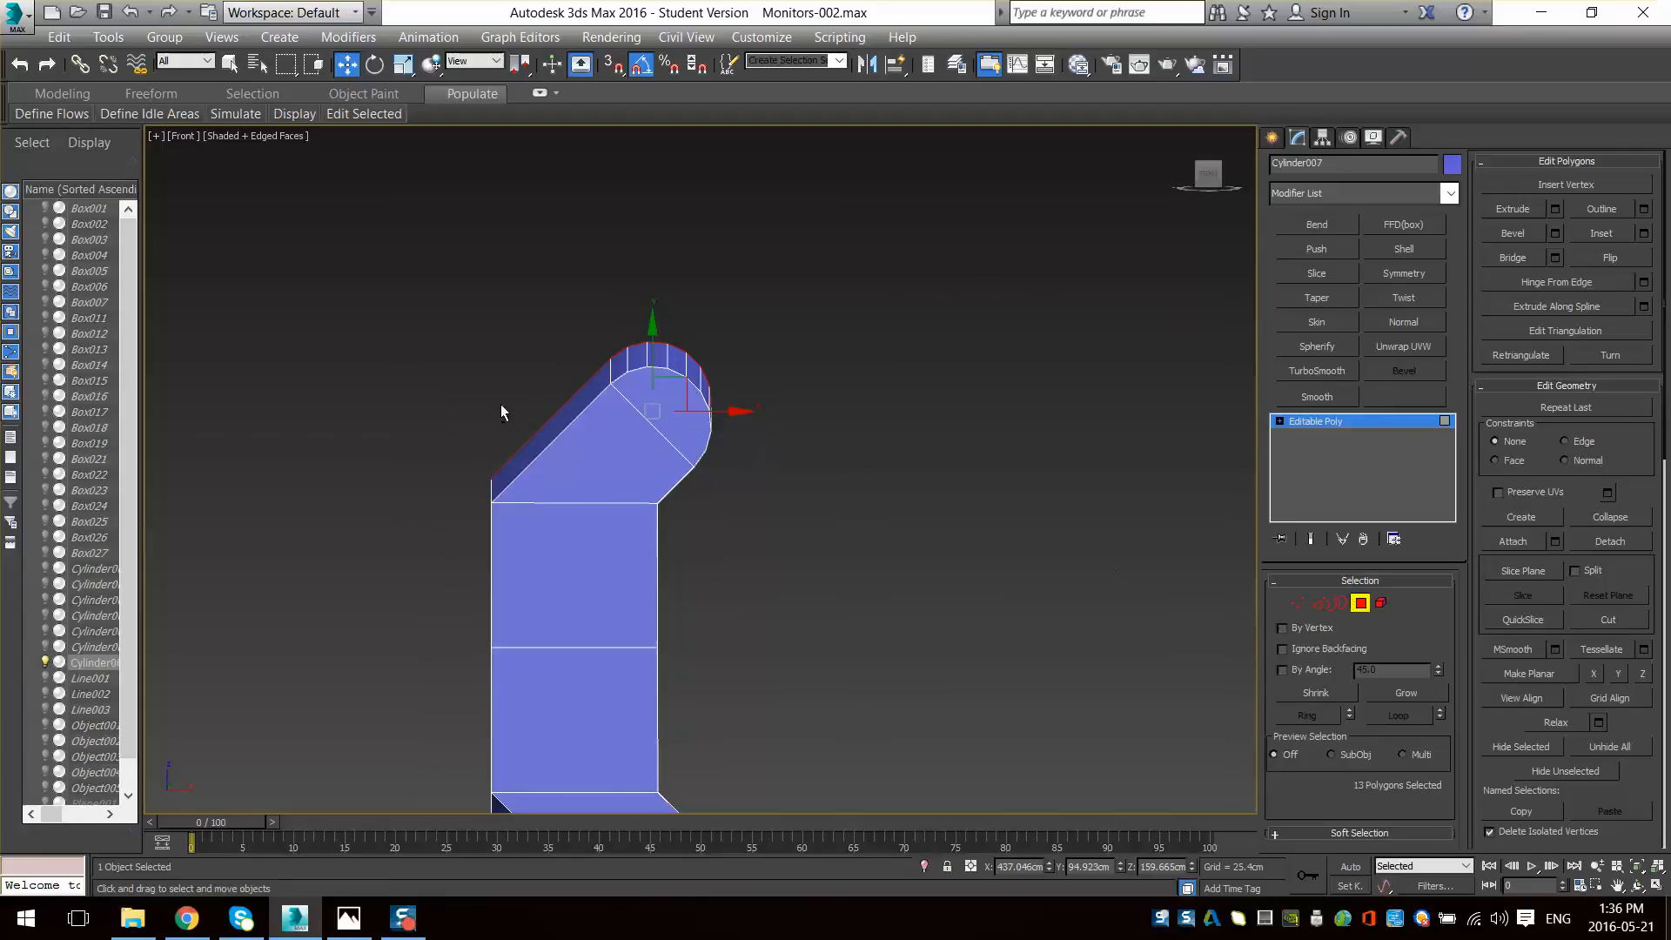
{"action": "scroll", "coordinate": [720, 398], "scroll_direction": "up", "scroll_amount": 2}
{"action": "left_click_drag", "start_coordinate": [730, 399], "coordinate": [746, 397]}
{"action": "key", "text": "ctrl+z"}
{"action": "key", "text": "ctrl+z"}
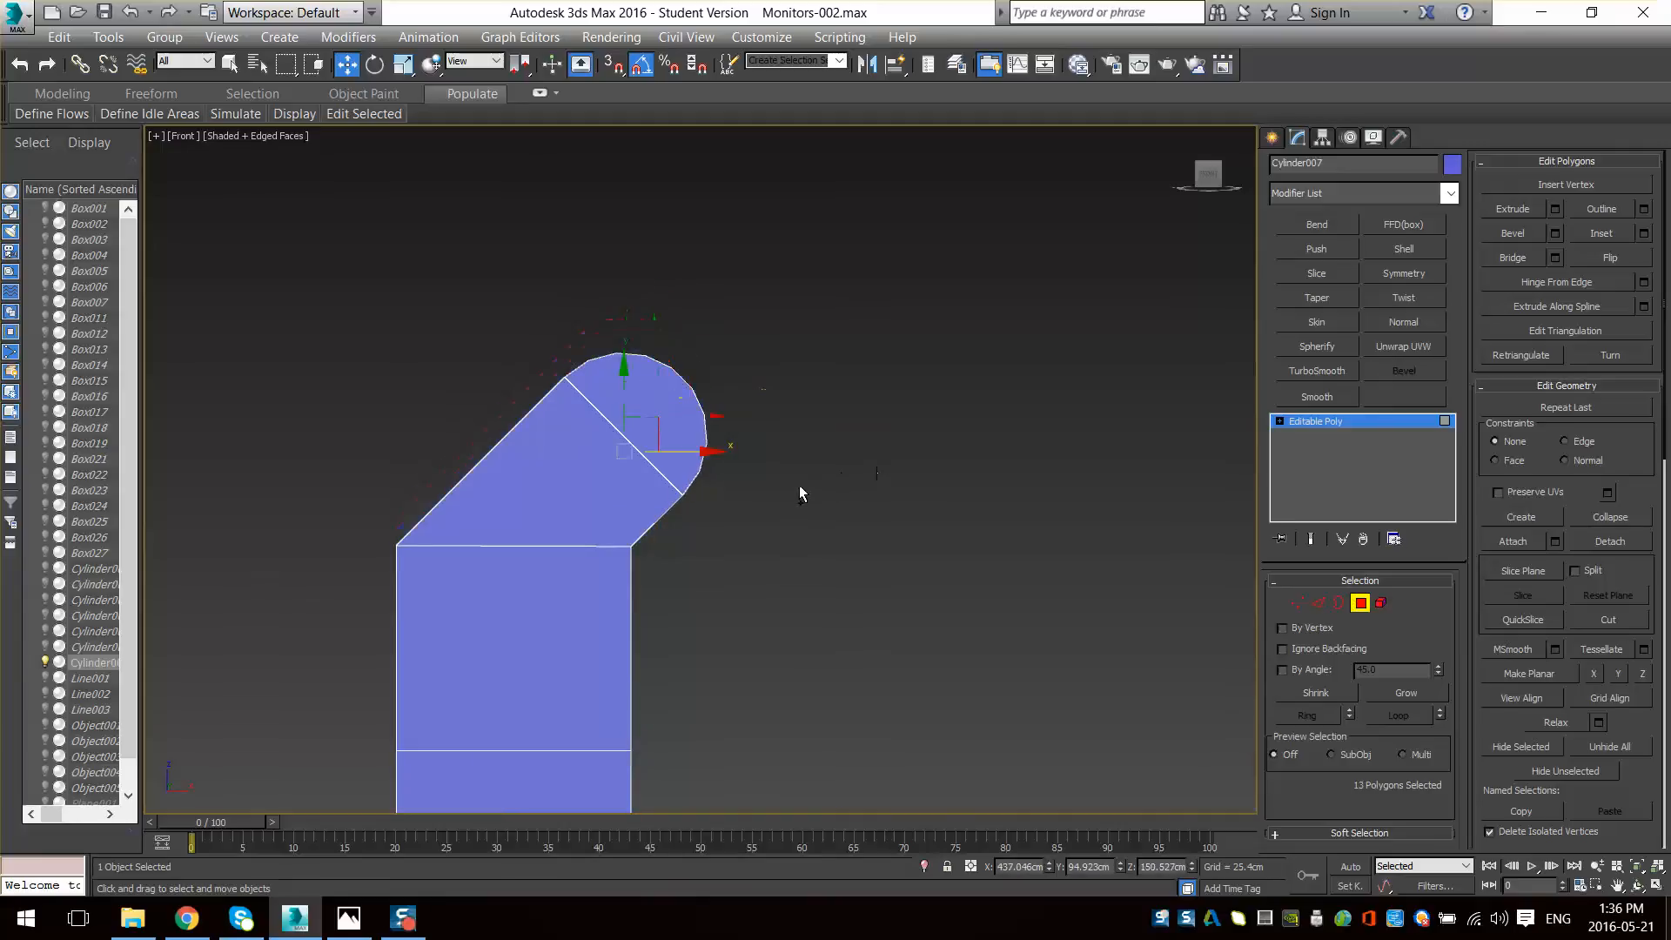
- Try raising the upper central polygons about 11 cm, check the profile from the side, and undo the move
{"action": "scroll", "coordinate": [697, 497], "scroll_direction": "down", "scroll_amount": 2}
{"action": "middle_click_drag", "start_coordinate": [697, 496], "coordinate": [696, 343]}
{"action": "left_click_drag", "start_coordinate": [715, 274], "coordinate": [715, 251]}
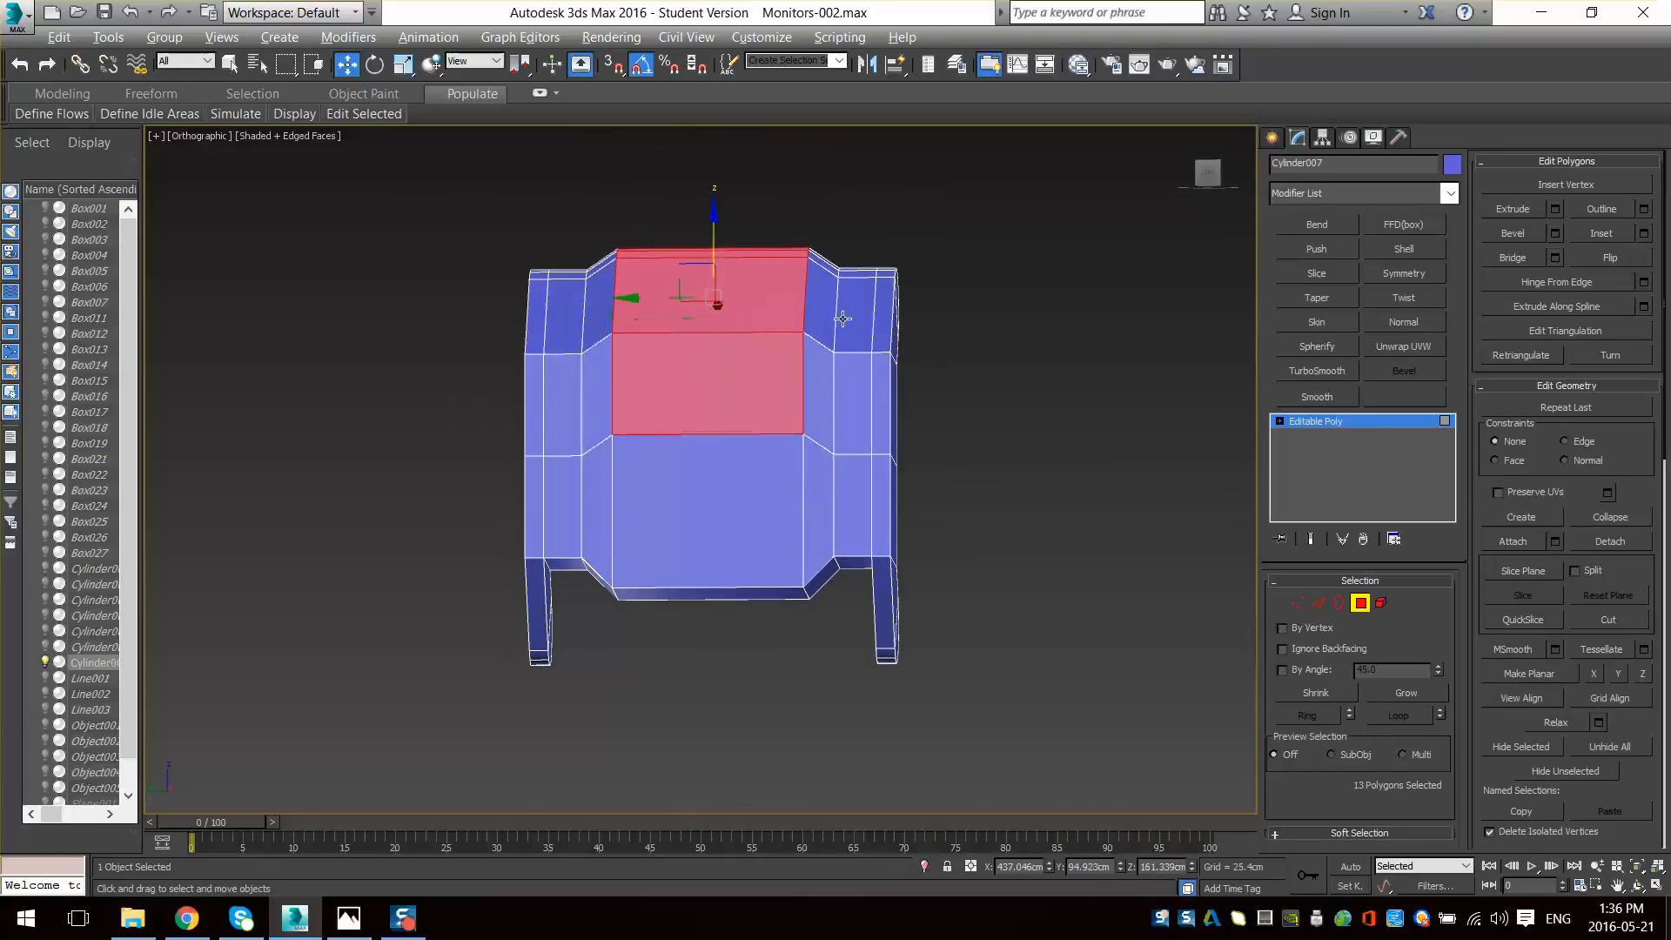
{"action": "middle_click_drag", "start_coordinate": [844, 318], "coordinate": [703, 344], "text": "alt"}
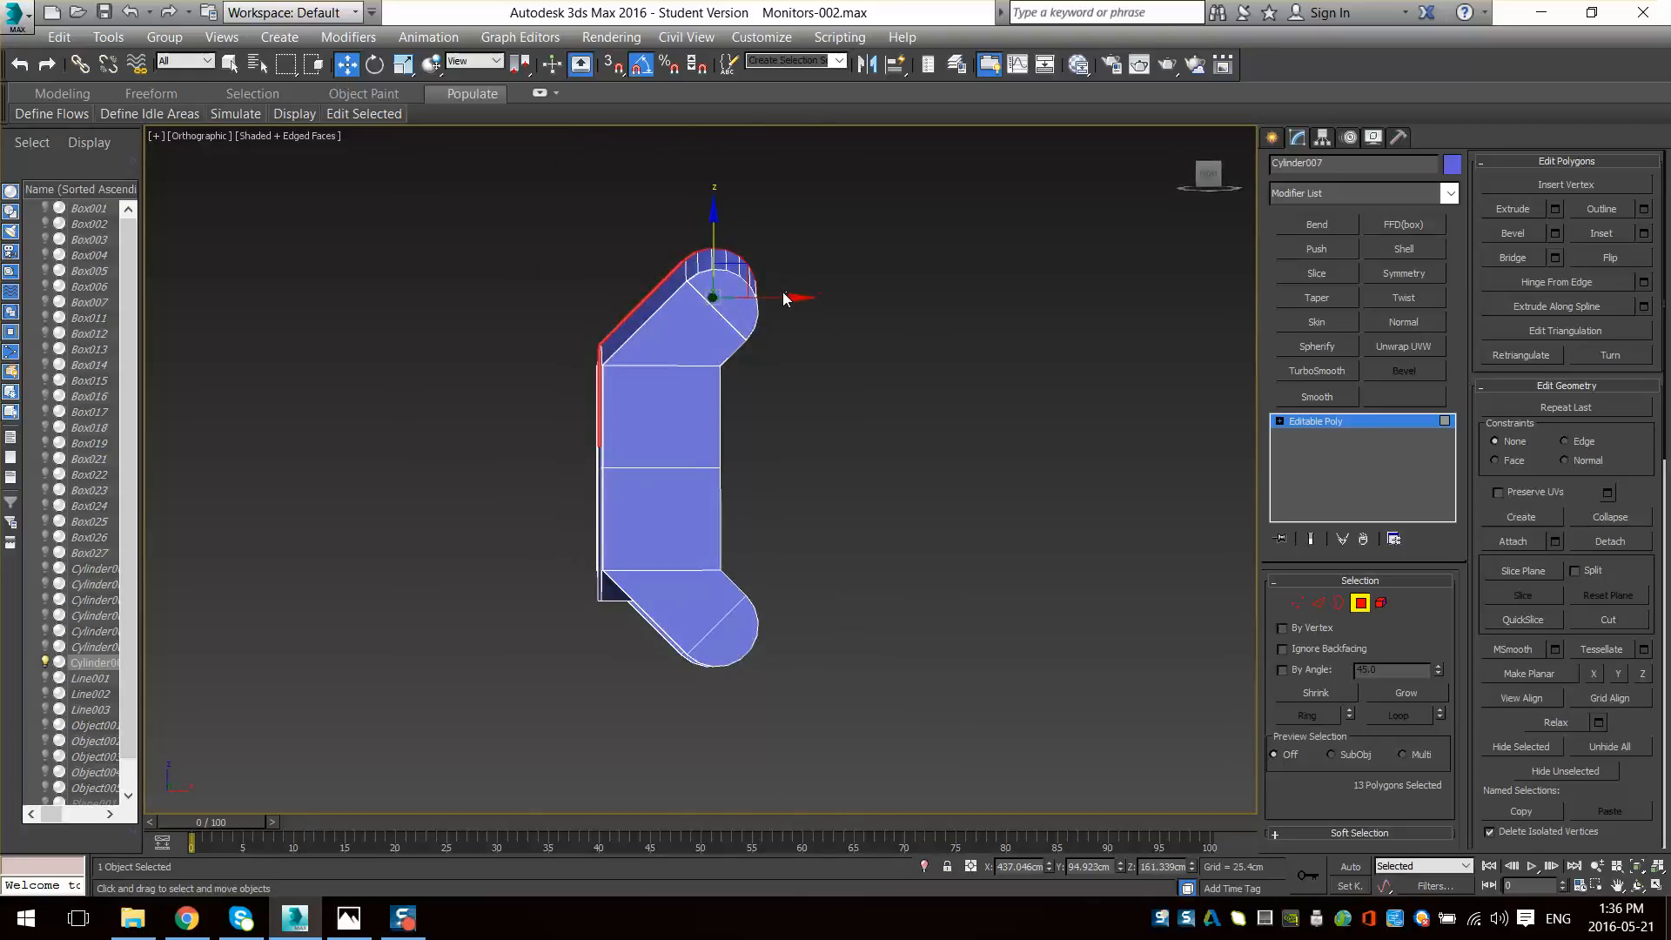
{"action": "middle_click_drag", "start_coordinate": [750, 276], "coordinate": [782, 294], "text": "alt"}
{"action": "key", "text": "ctrl+z"}
{"action": "key", "text": "ctrl+z"}
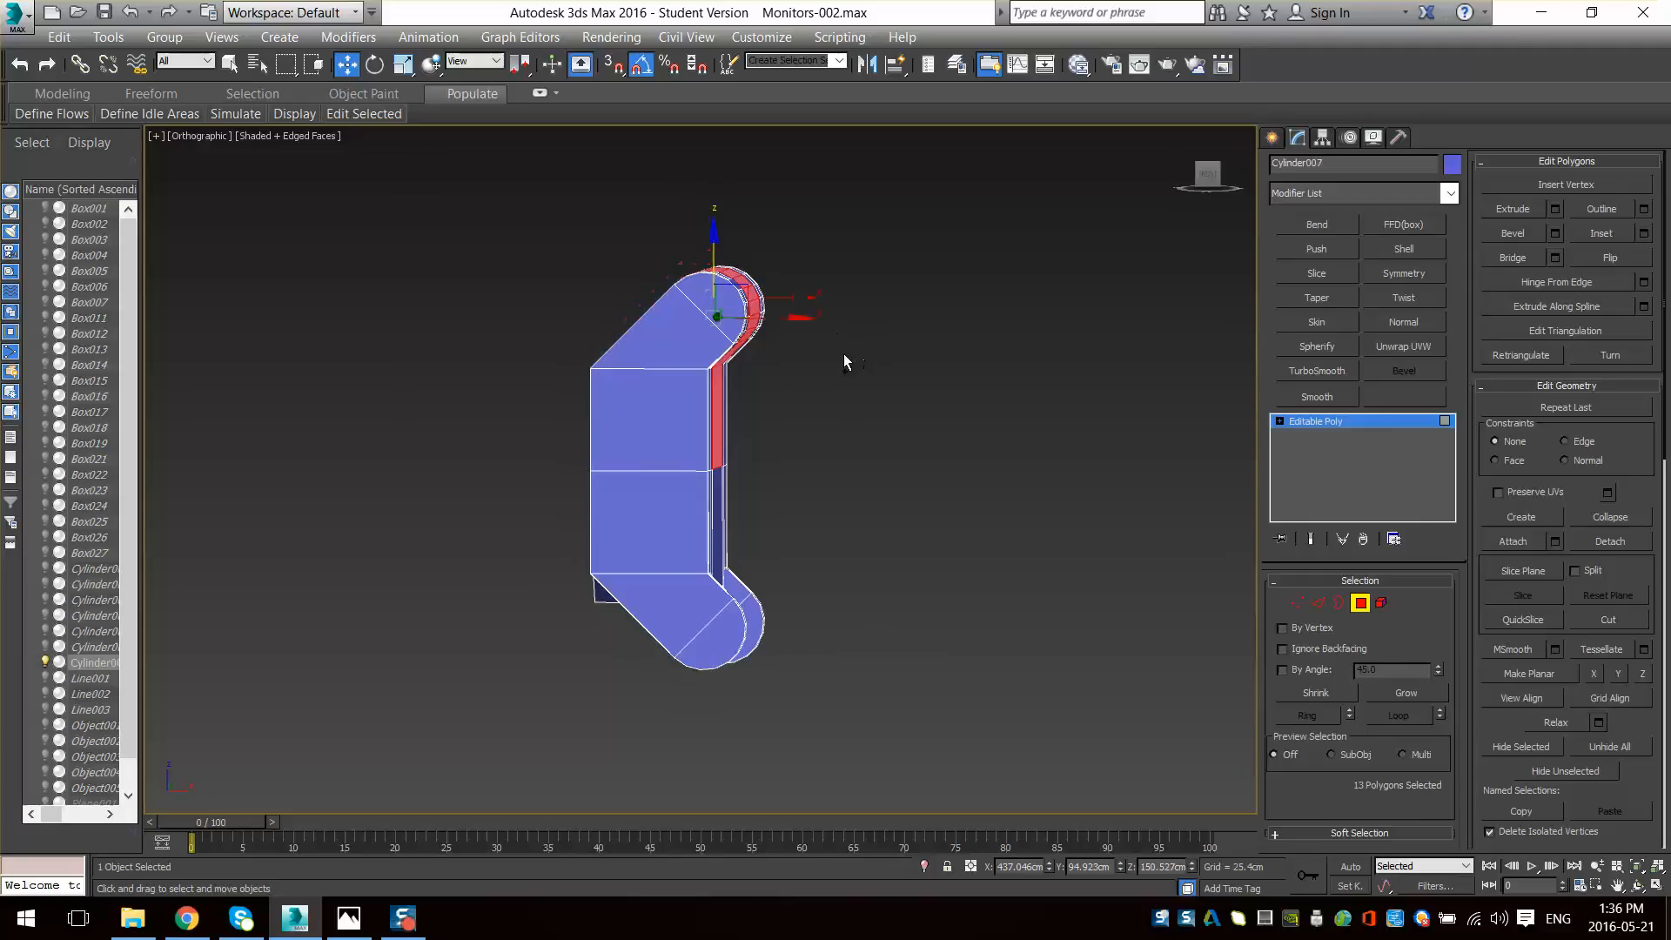
- Restore the ten-polygon selection on the broad flat face and inset it to form an inner screen panel
{"action": "middle_click_drag", "start_coordinate": [743, 380], "coordinate": [853, 374], "text": "alt"}
{"action": "left_click", "coordinate": [613, 550]}
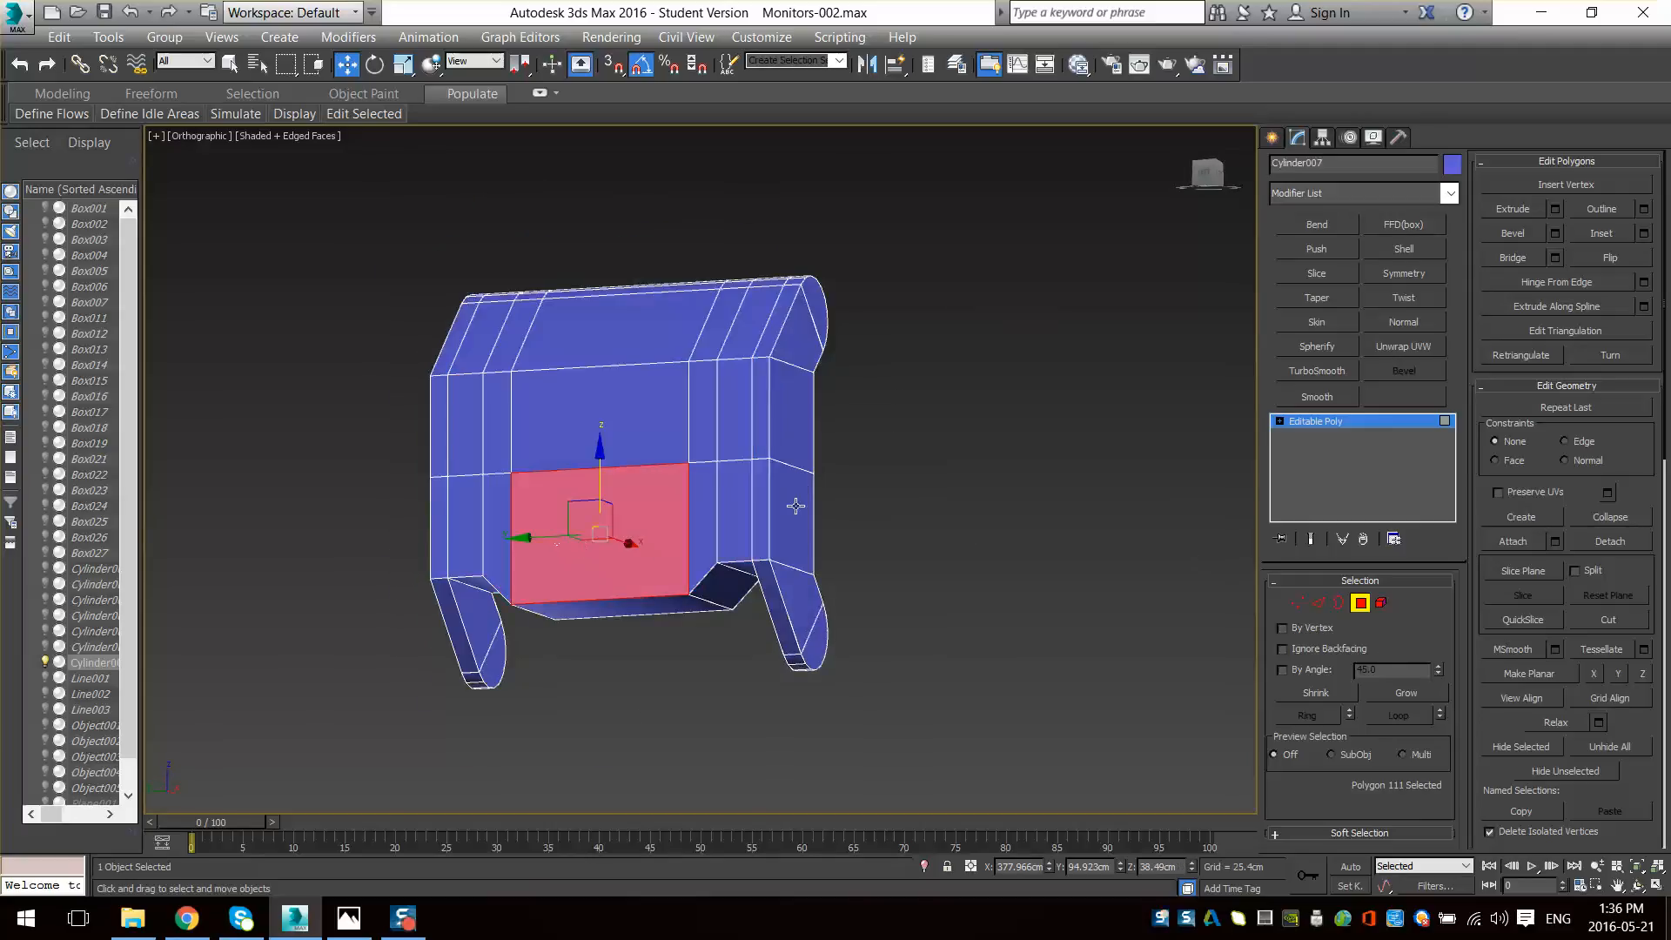
{"action": "key", "text": "ctrl+z"}
{"action": "left_click", "coordinate": [1606, 233]}
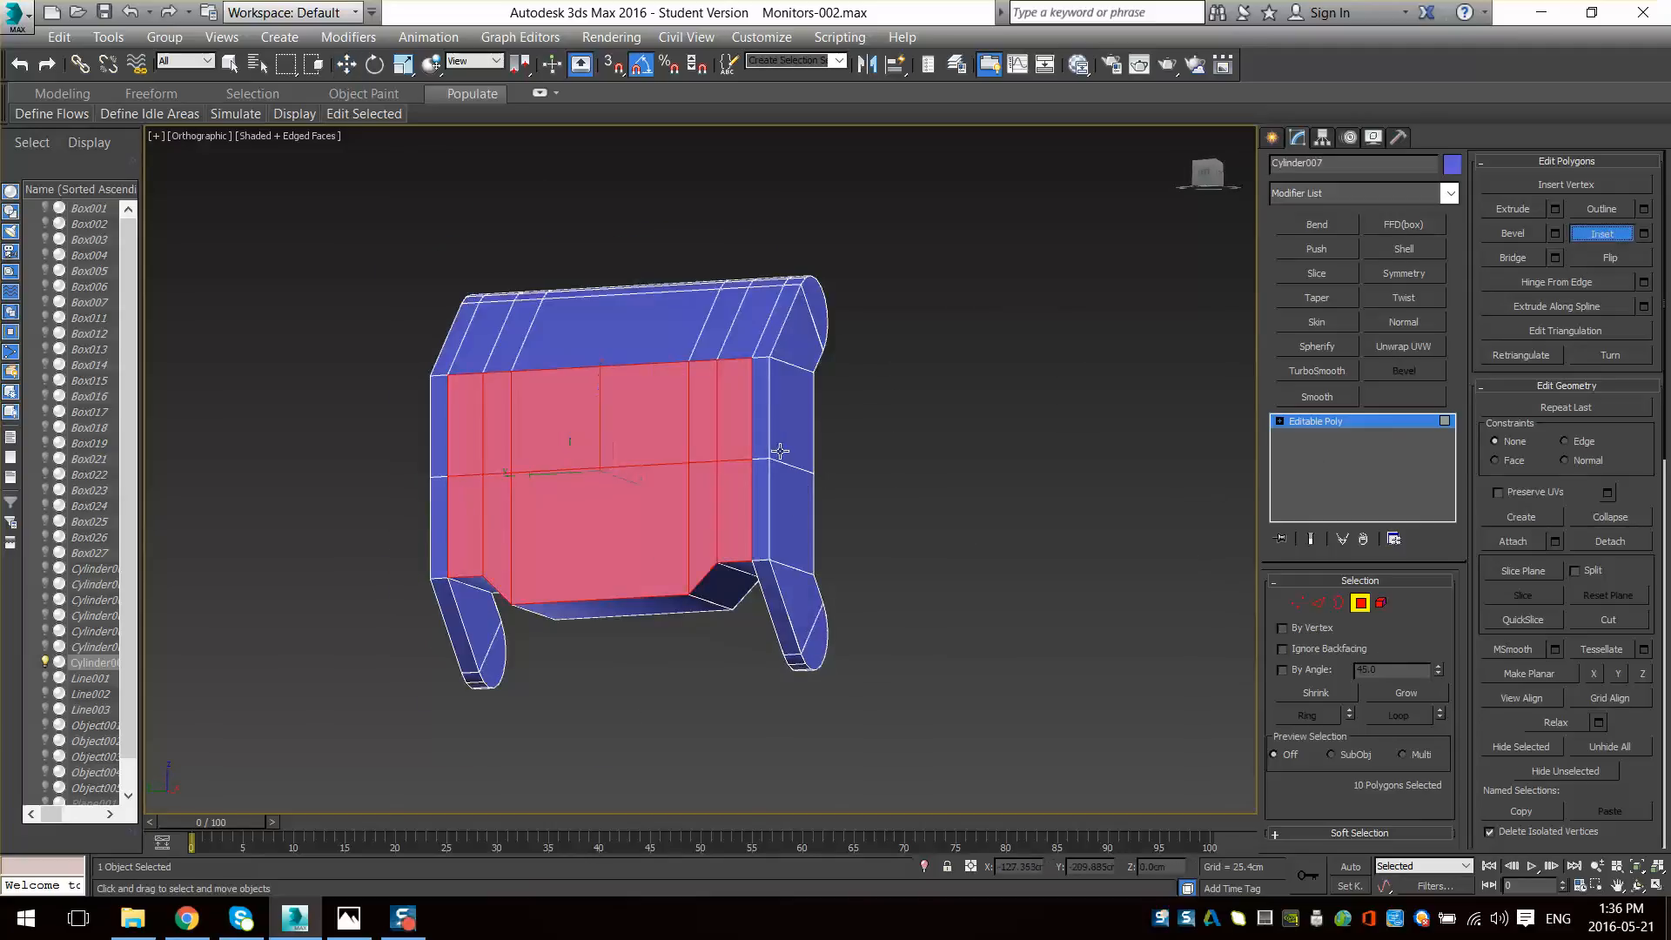
{"action": "left_click_drag", "start_coordinate": [698, 452], "coordinate": [608, 490]}
- Leave polygon editing, turn off the edge display, and examine the shaded housing from an angle and straight on
{"action": "key", "text": "r"}
{"action": "key", "text": "F4"}
{"action": "left_click", "coordinate": [1358, 608]}
{"action": "scroll", "coordinate": [809, 547], "scroll_direction": "down", "scroll_amount": 5}
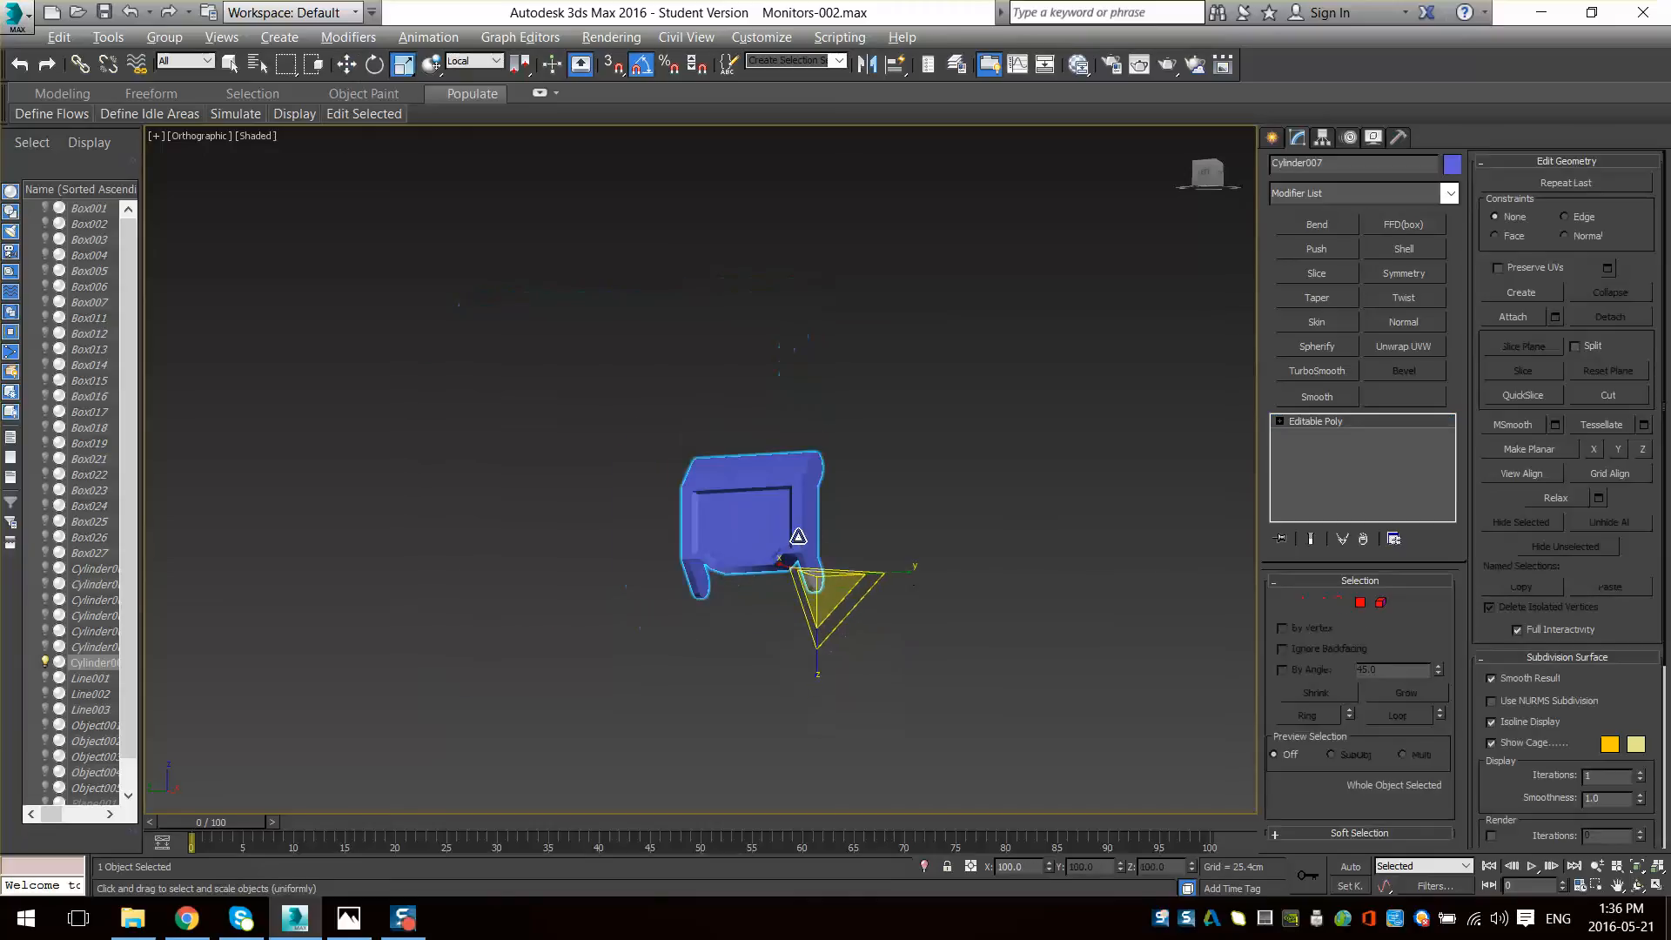
{"action": "middle_click_drag", "start_coordinate": [798, 540], "coordinate": [856, 533], "text": "alt"}
{"action": "scroll", "coordinate": [801, 564], "scroll_direction": "up", "scroll_amount": 5}
{"action": "scroll", "coordinate": [788, 524], "scroll_direction": "down", "scroll_amount": 6}
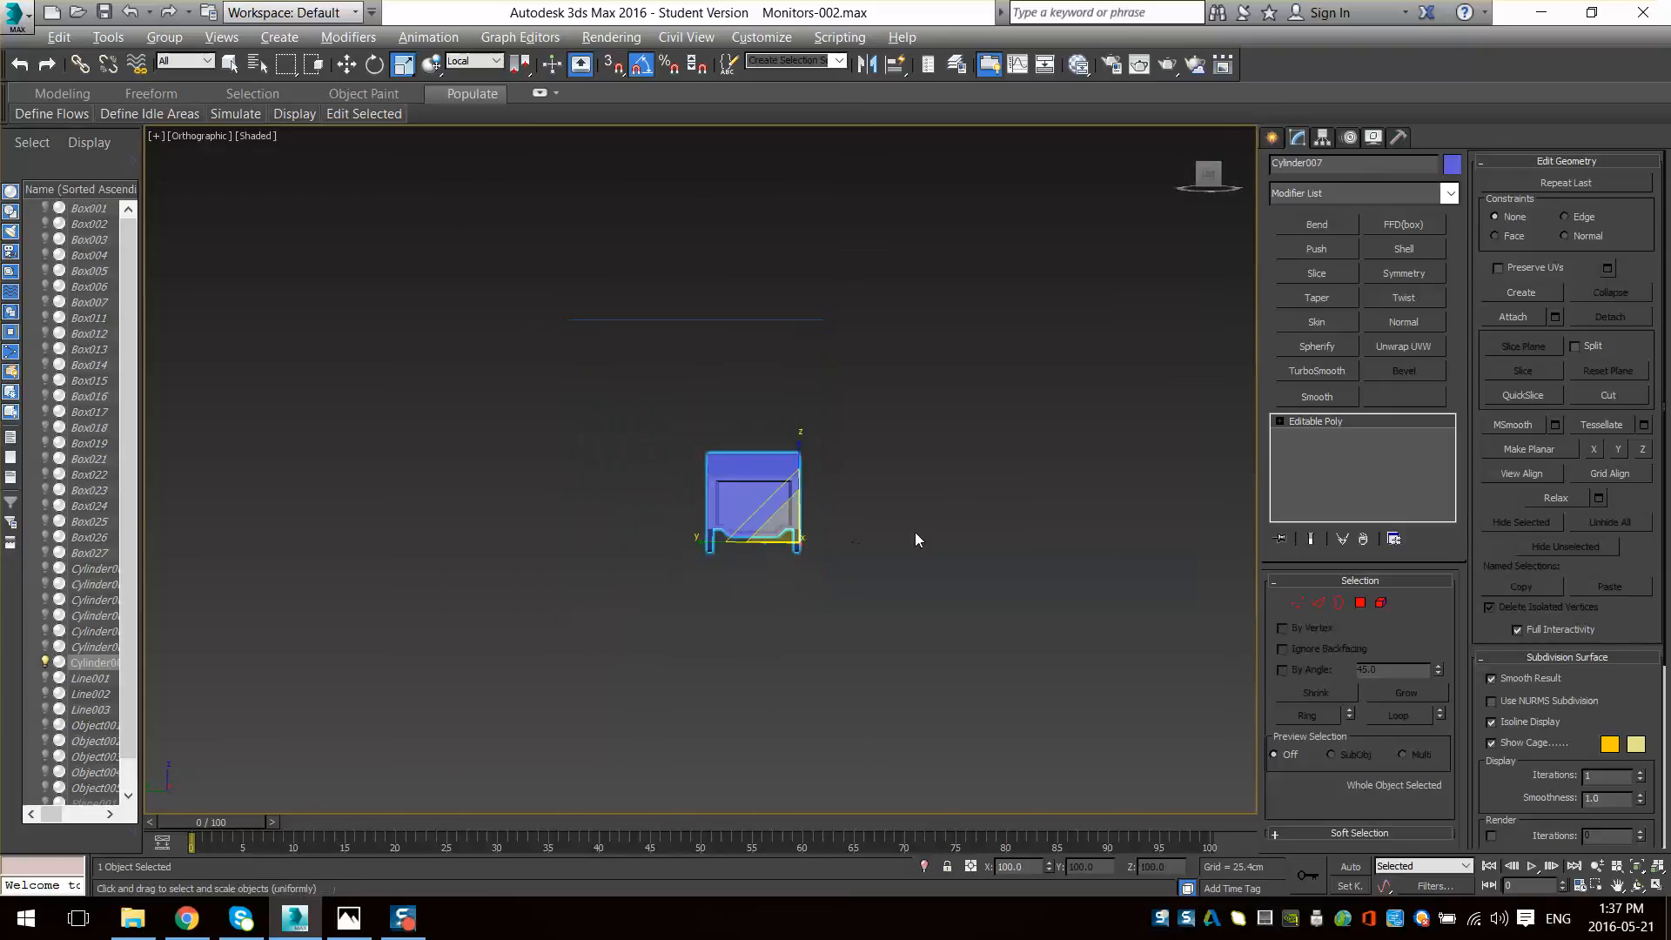
- Unhide all objects and study the monitor shapes in the reference sketches beside the console
{"action": "right_click", "coordinate": [906, 525], "text": "alt"}
{"action": "right_click", "coordinate": [760, 304]}
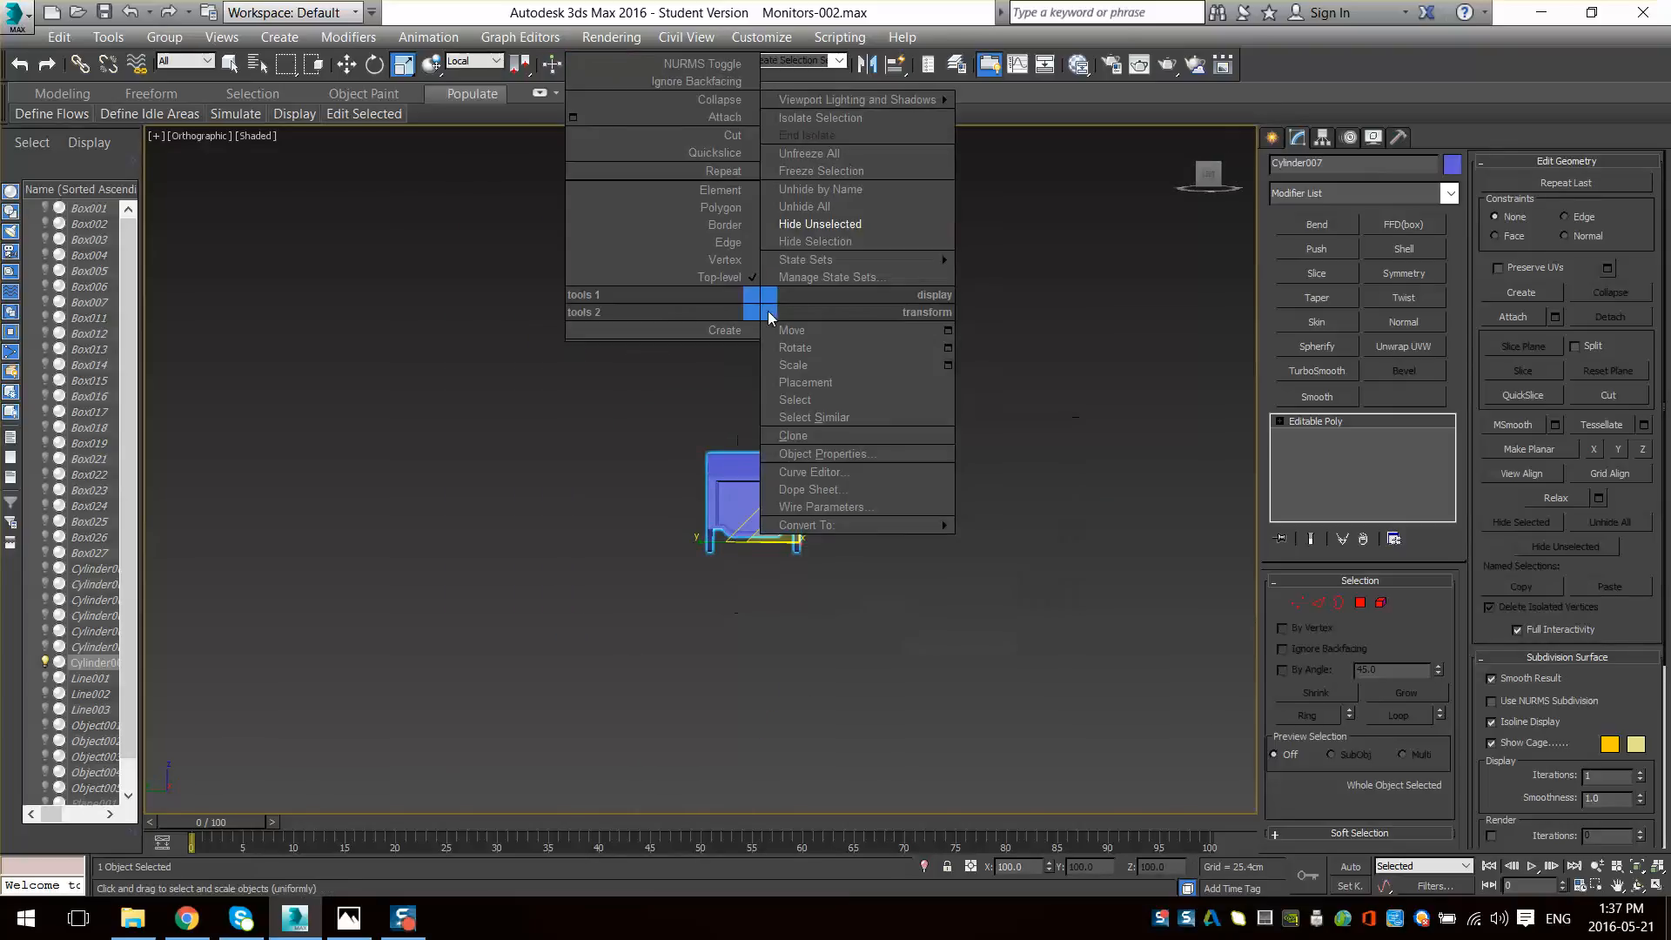
{"action": "left_click", "coordinate": [806, 206]}
{"action": "scroll", "coordinate": [954, 670], "scroll_direction": "up", "scroll_amount": 5}
{"action": "scroll", "coordinate": [936, 629], "scroll_direction": "up", "scroll_amount": 4}
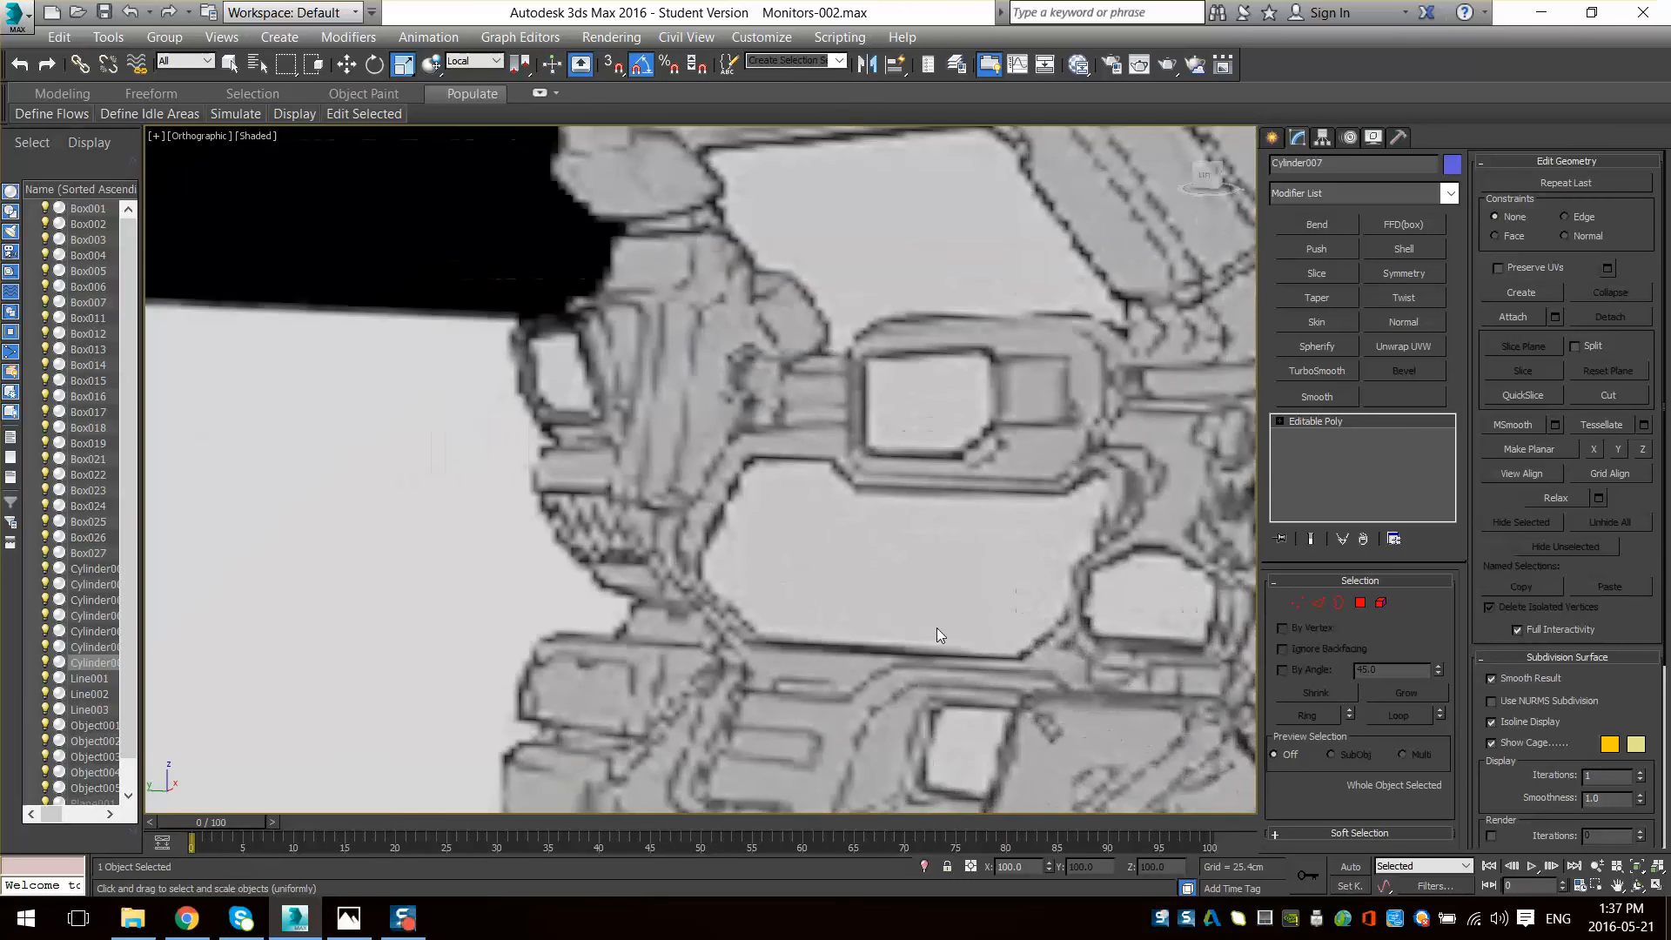
{"action": "scroll", "coordinate": [917, 624], "scroll_direction": "down", "scroll_amount": 4}
{"action": "scroll", "coordinate": [896, 498], "scroll_direction": "up", "scroll_amount": 5}
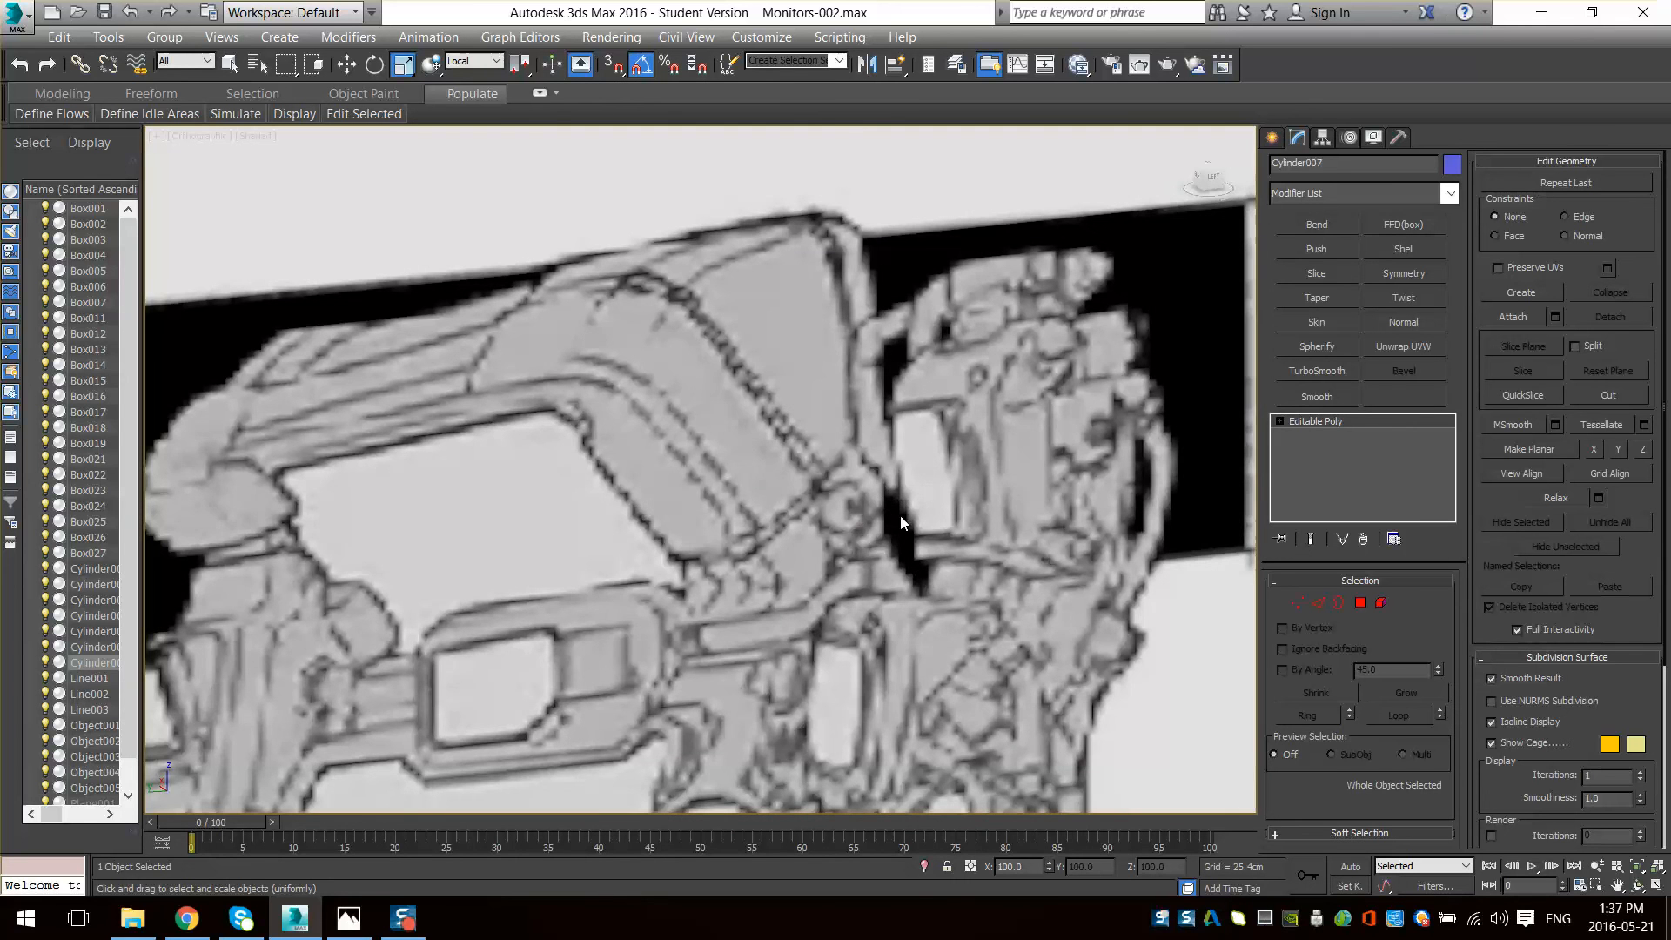
{"action": "scroll", "coordinate": [942, 480], "scroll_direction": "down", "scroll_amount": 4}
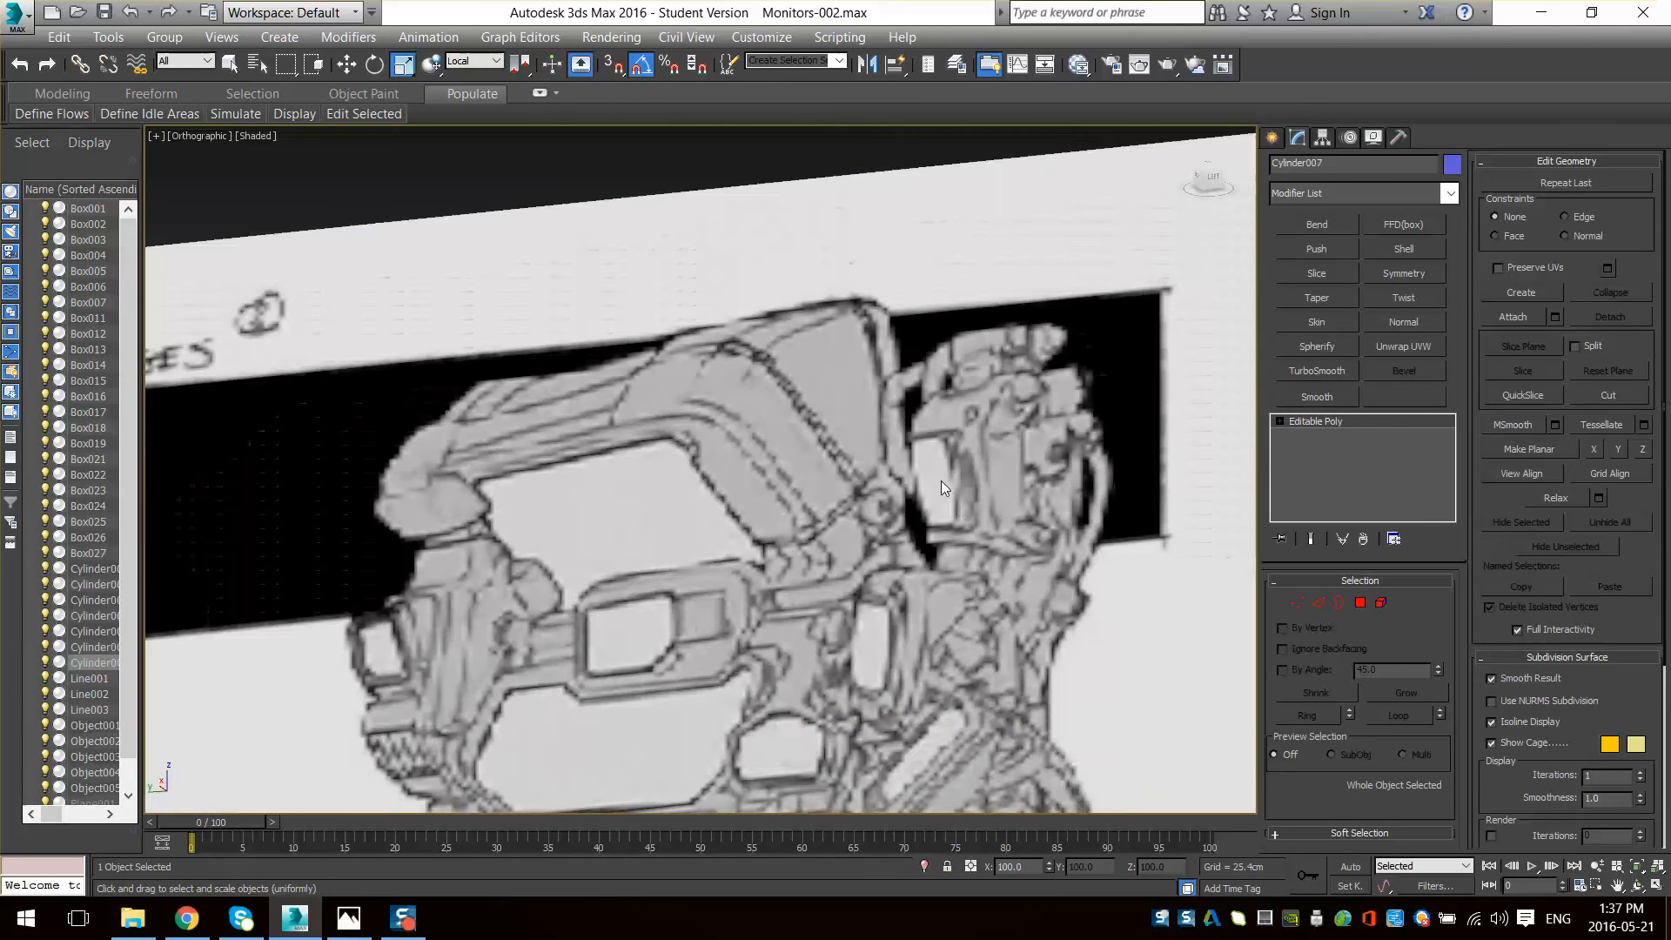
{"action": "scroll", "coordinate": [750, 169], "scroll_direction": "down", "scroll_amount": 6}
{"action": "scroll", "coordinate": [801, 261], "scroll_direction": "up", "scroll_amount": 8}
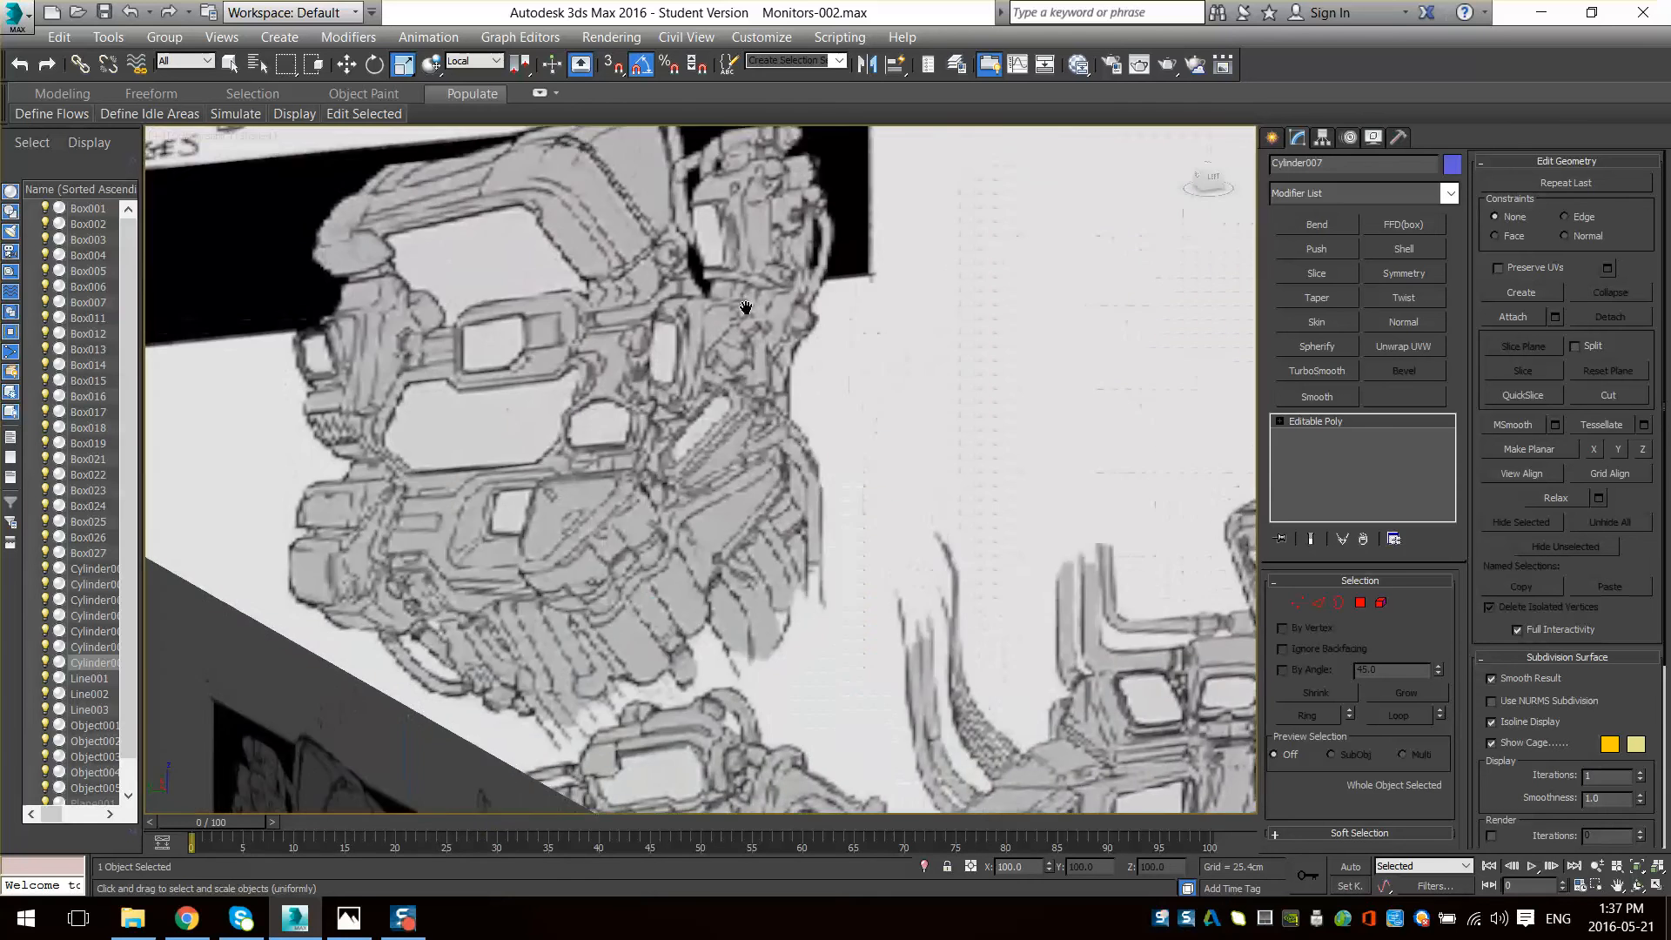
{"action": "scroll", "coordinate": [776, 420], "scroll_direction": "up", "scroll_amount": 2}
{"action": "mouse_move", "coordinate": [729, 246]}
{"action": "middle_mouse_down"}
{"action": "mouse_move", "coordinate": [775, 419]}
{"action": "mouse_move", "coordinate": [839, 440]}
{"action": "mouse_move", "coordinate": [667, 395]}
{"action": "middle_mouse_up"}
{"action": "scroll", "coordinate": [771, 387], "scroll_direction": "down", "scroll_amount": 6}
{"action": "scroll", "coordinate": [839, 441], "scroll_direction": "up", "scroll_amount": 2}
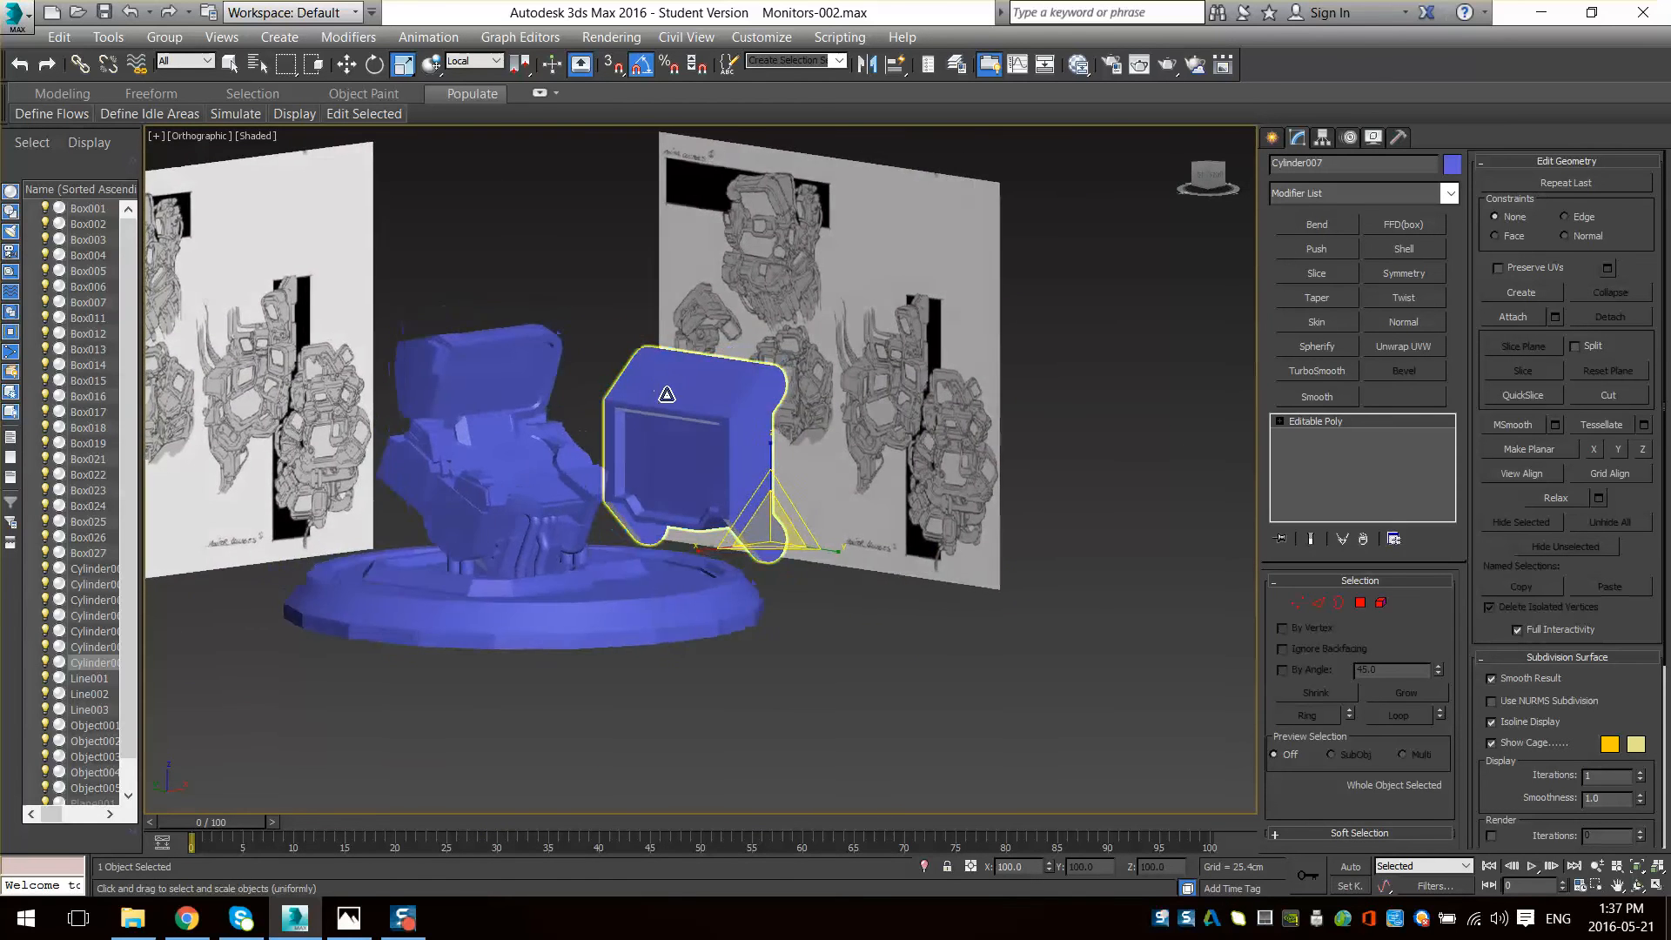
- Isolate the monitor housing and undo the screen panel inset on its broad flat face
{"action": "key", "text": "alt+q"}
{"action": "scroll", "coordinate": [664, 500], "scroll_direction": "up", "scroll_amount": 4}
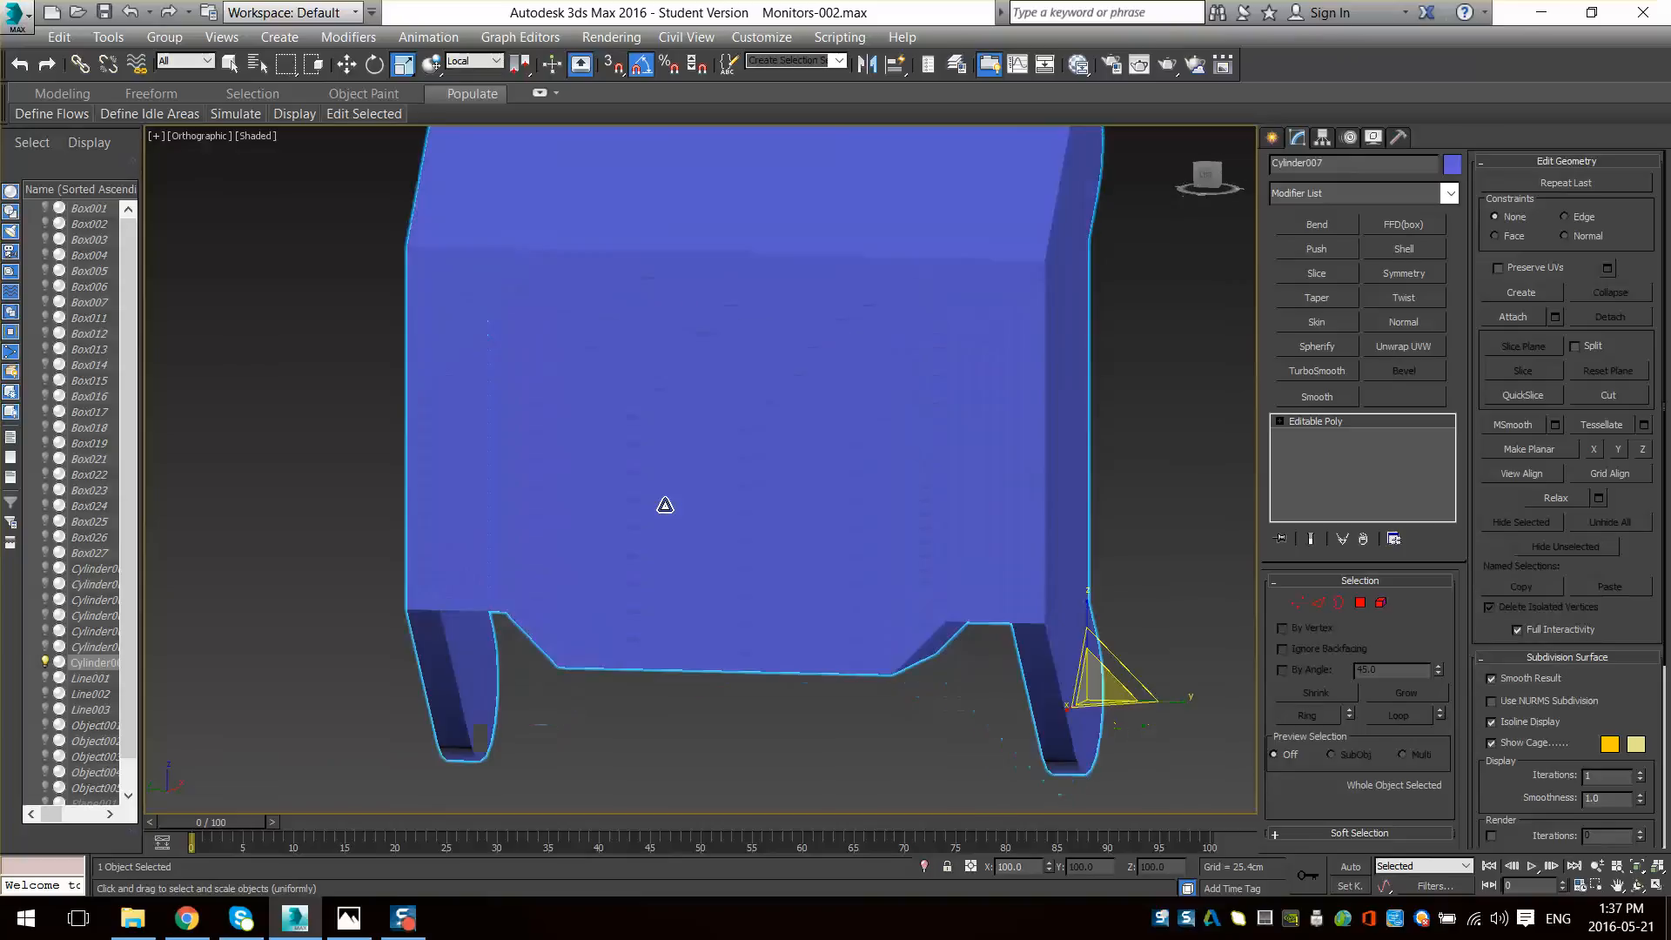
{"action": "scroll", "coordinate": [795, 478], "scroll_direction": "down", "scroll_amount": 3}
{"action": "scroll", "coordinate": [769, 480], "scroll_direction": "up", "scroll_amount": 2}
{"action": "scroll", "coordinate": [770, 479], "scroll_direction": "down", "scroll_amount": 2}
{"action": "scroll", "coordinate": [603, 489], "scroll_direction": "up", "scroll_amount": 2}
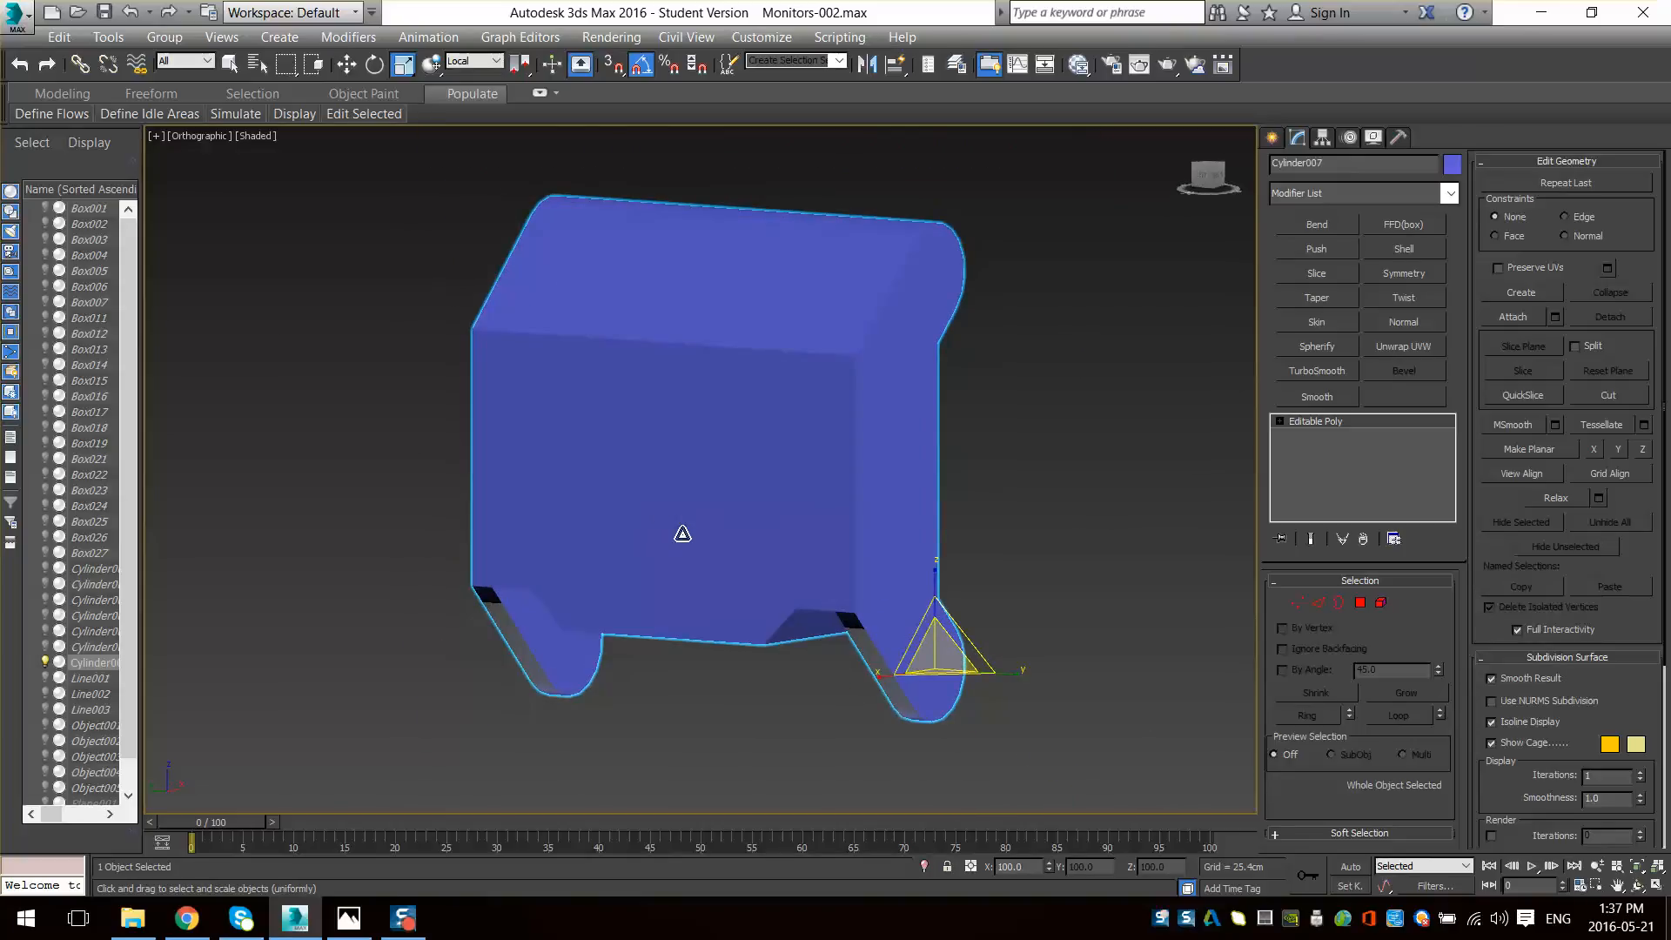
- Show the edges and select the upper central polygons of the housing, leaving out its side strips
{"action": "key", "text": "F4"}
{"action": "left_click", "coordinate": [1358, 604]}
{"action": "middle_click_drag", "start_coordinate": [714, 444], "coordinate": [601, 366], "text": "alt"}
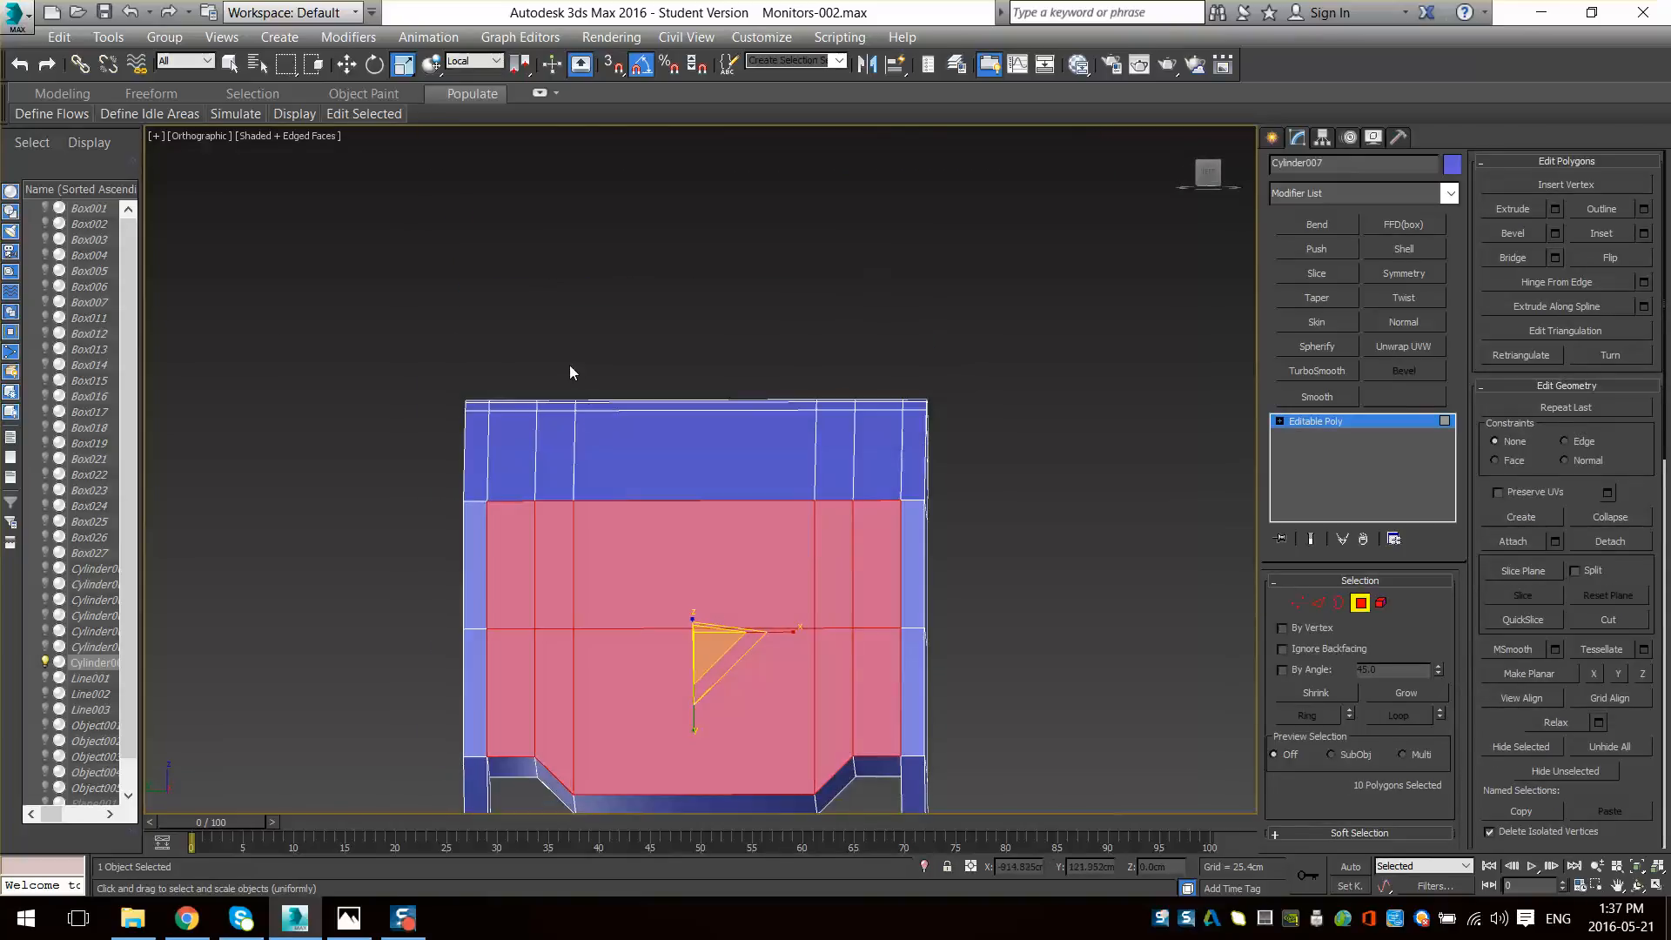
{"action": "left_click_drag", "start_coordinate": [564, 367], "coordinate": [831, 501]}
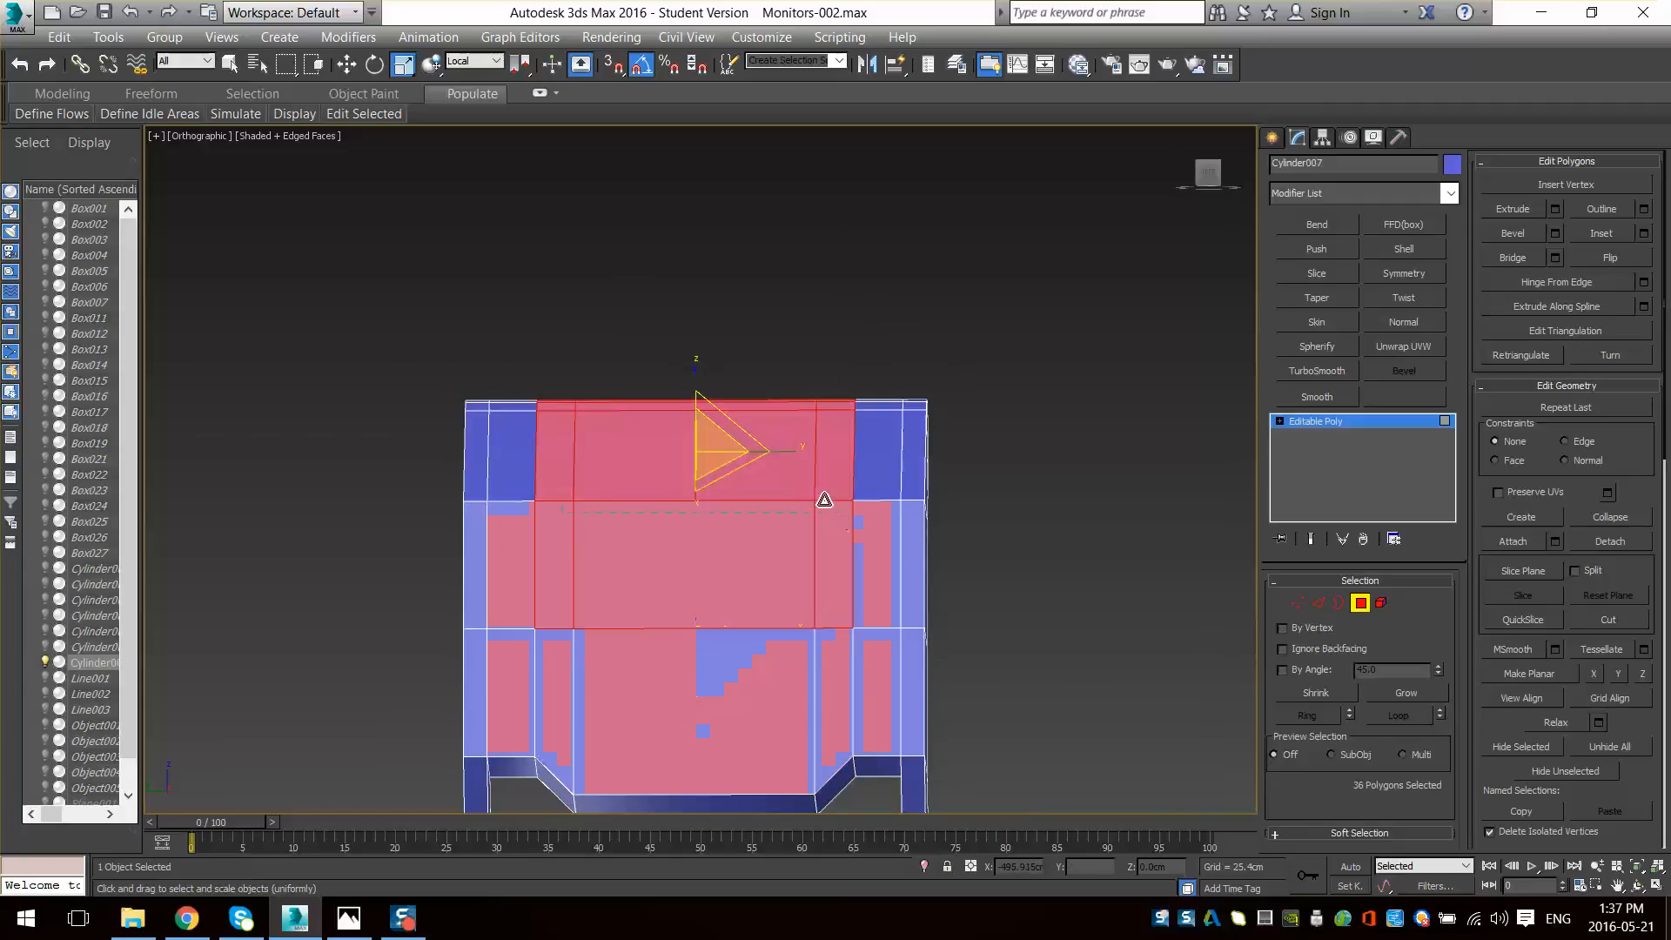
{"action": "middle_click_drag", "start_coordinate": [829, 497], "coordinate": [707, 418], "text": "alt"}
{"action": "middle_click_drag", "start_coordinate": [719, 448], "coordinate": [702, 390]}
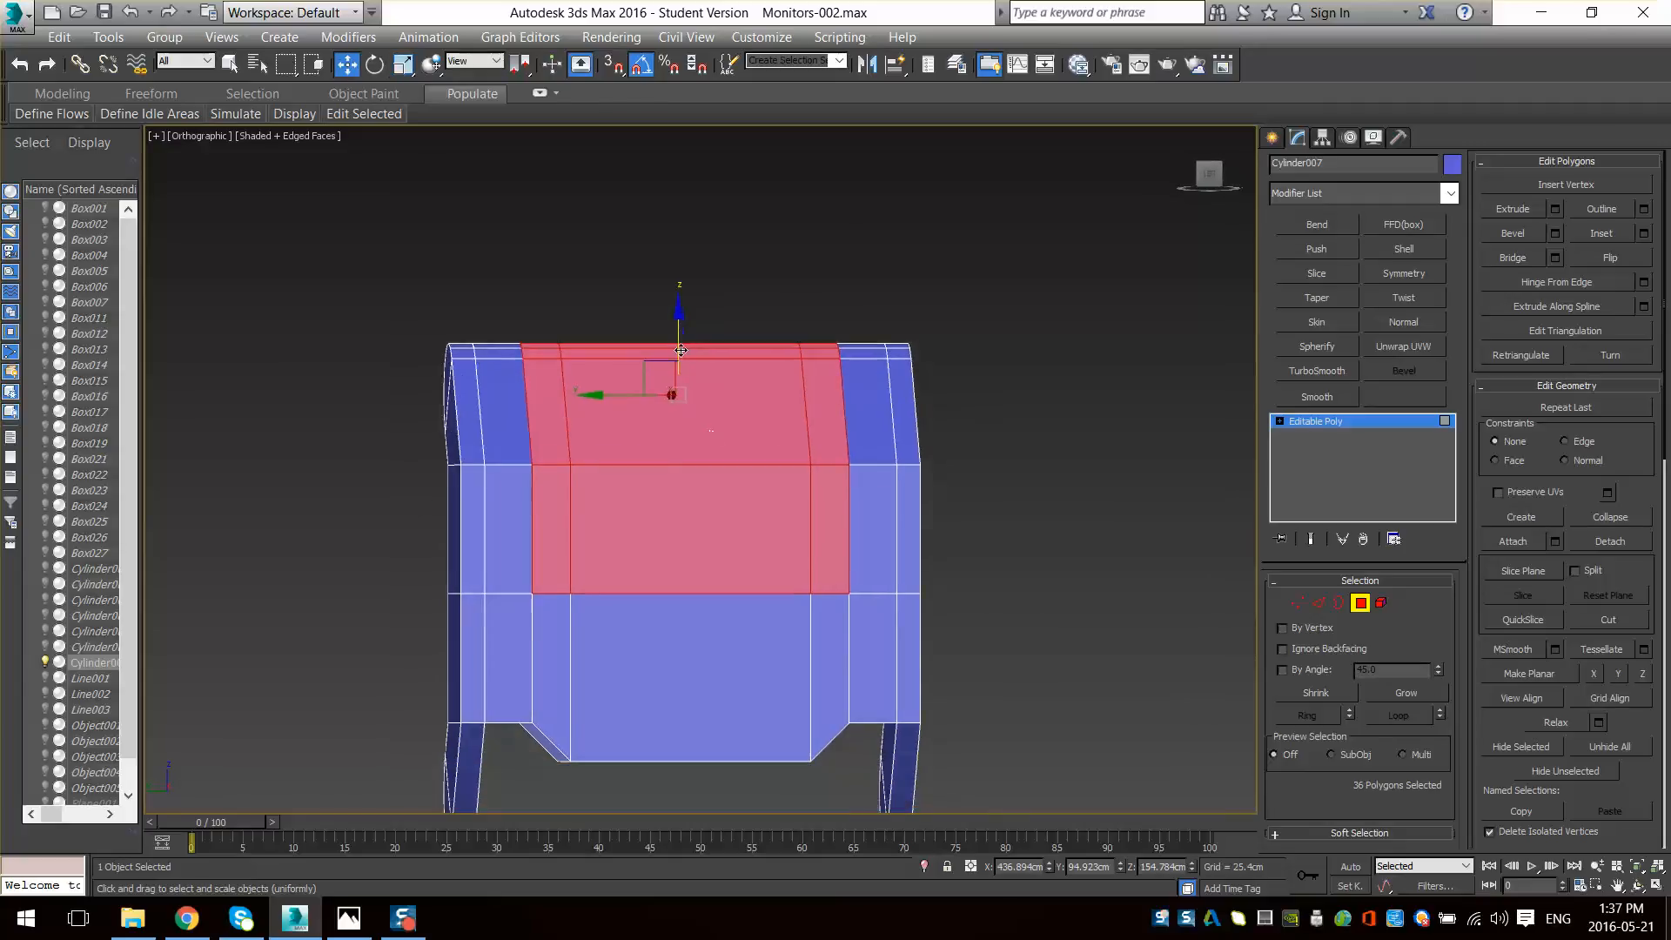
- Try raising the selected upper central polygons about 13.6 cm, and undo the move
{"action": "left_click_drag", "start_coordinate": [679, 348], "coordinate": [678, 319]}
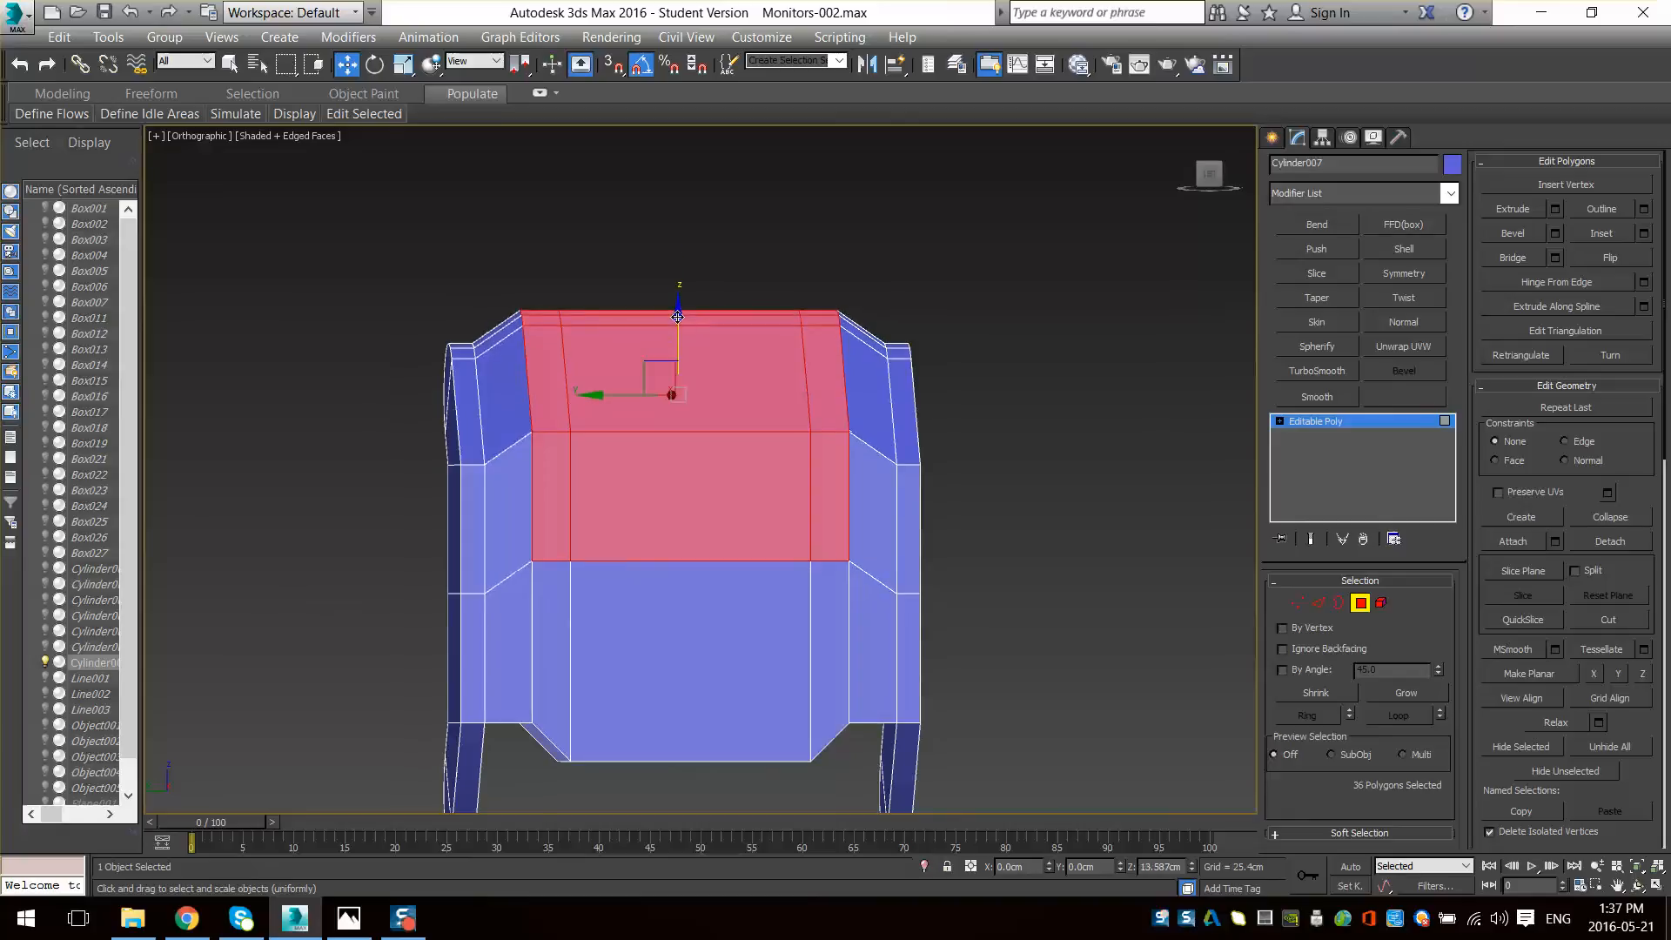
{"action": "middle_click_drag", "start_coordinate": [678, 319], "coordinate": [609, 372], "text": "alt"}
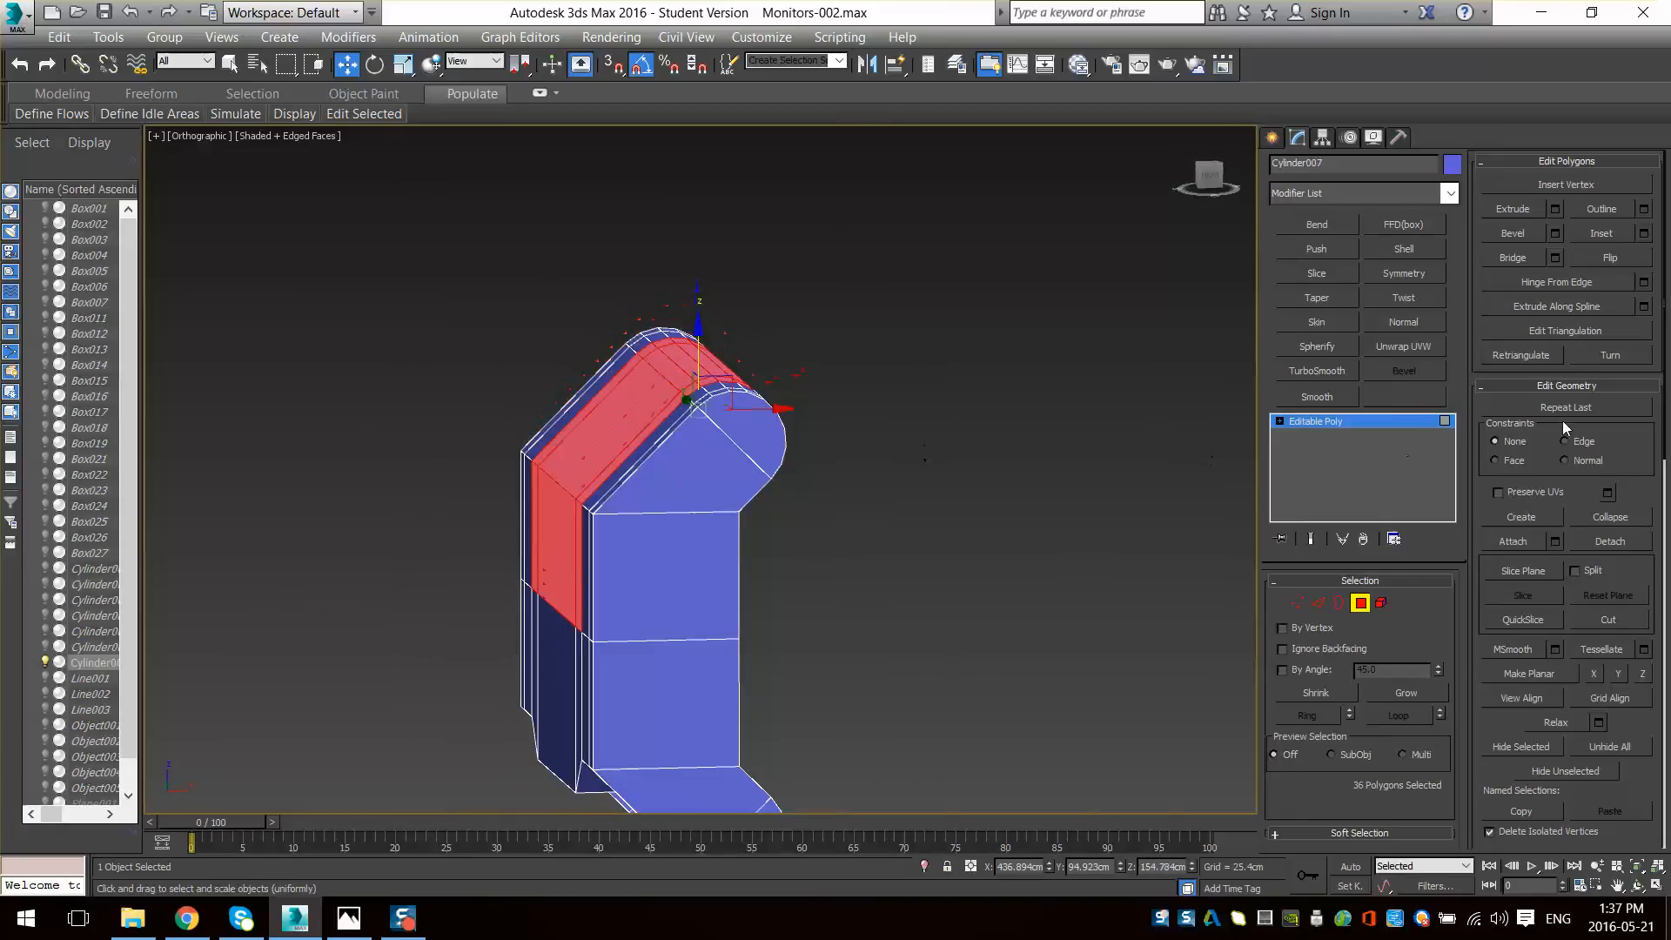
{"action": "middle_click_drag", "start_coordinate": [1005, 411], "coordinate": [651, 633], "text": "alt"}
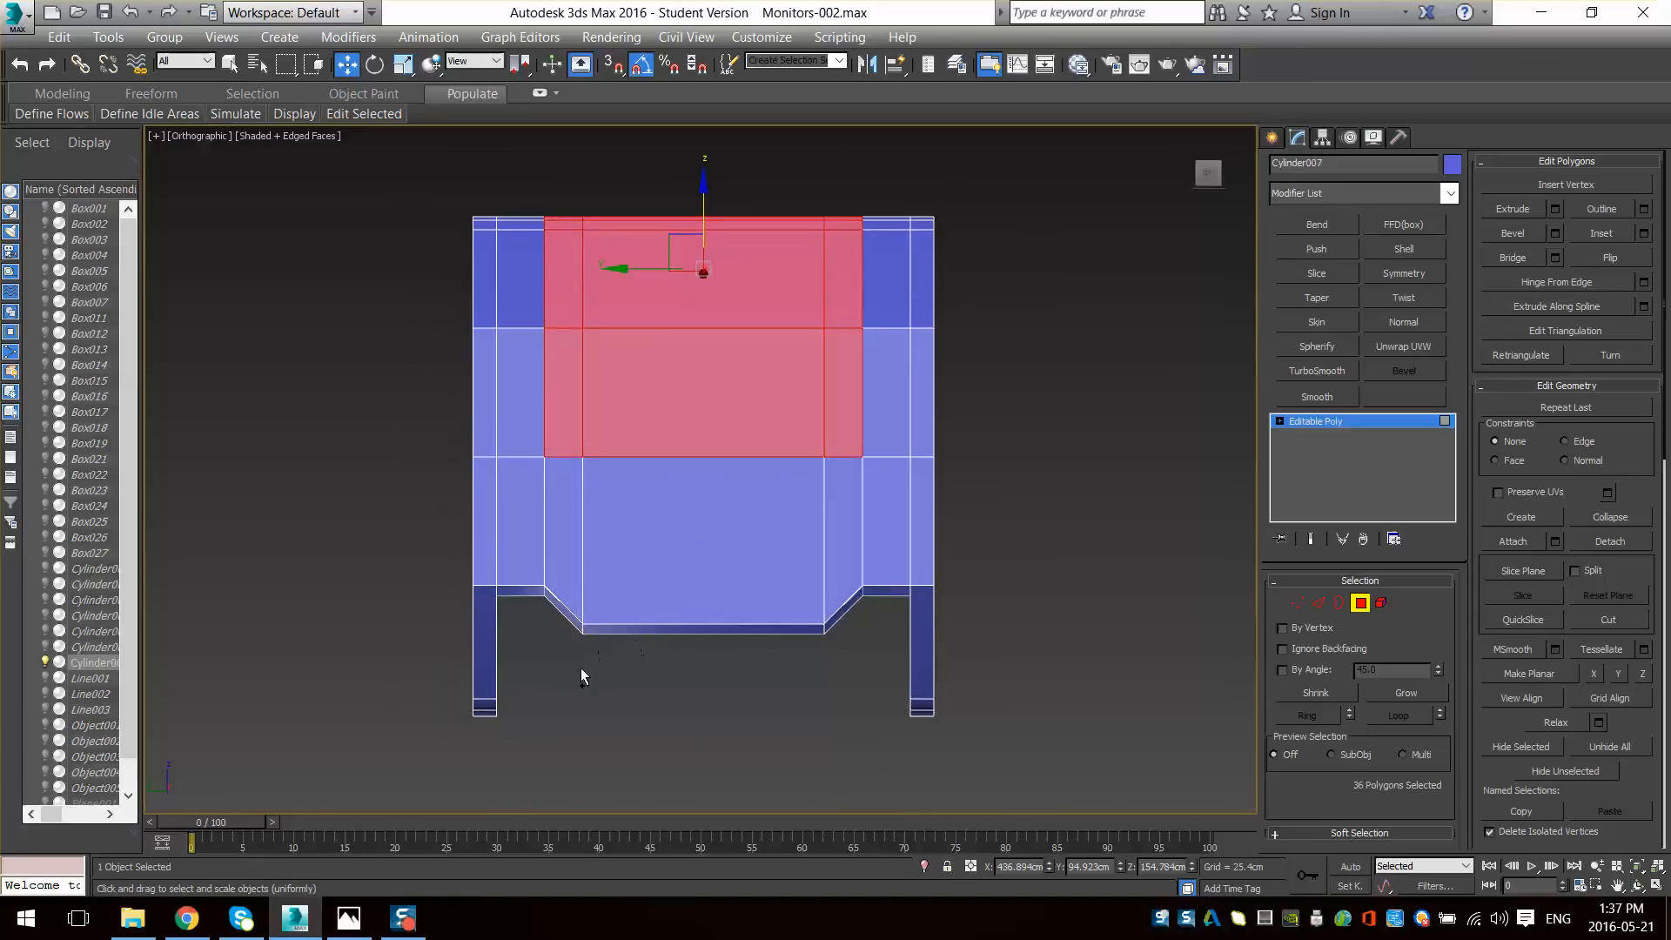
- Add the lower central polygons and the three remaining back polygons to the selection, and grow it once toward both sides
{"action": "left_click_drag", "start_coordinate": [792, 587], "coordinate": [886, 609], "text": "ctrl"}
{"action": "middle_click_drag", "start_coordinate": [886, 609], "coordinate": [654, 552], "text": "alt"}
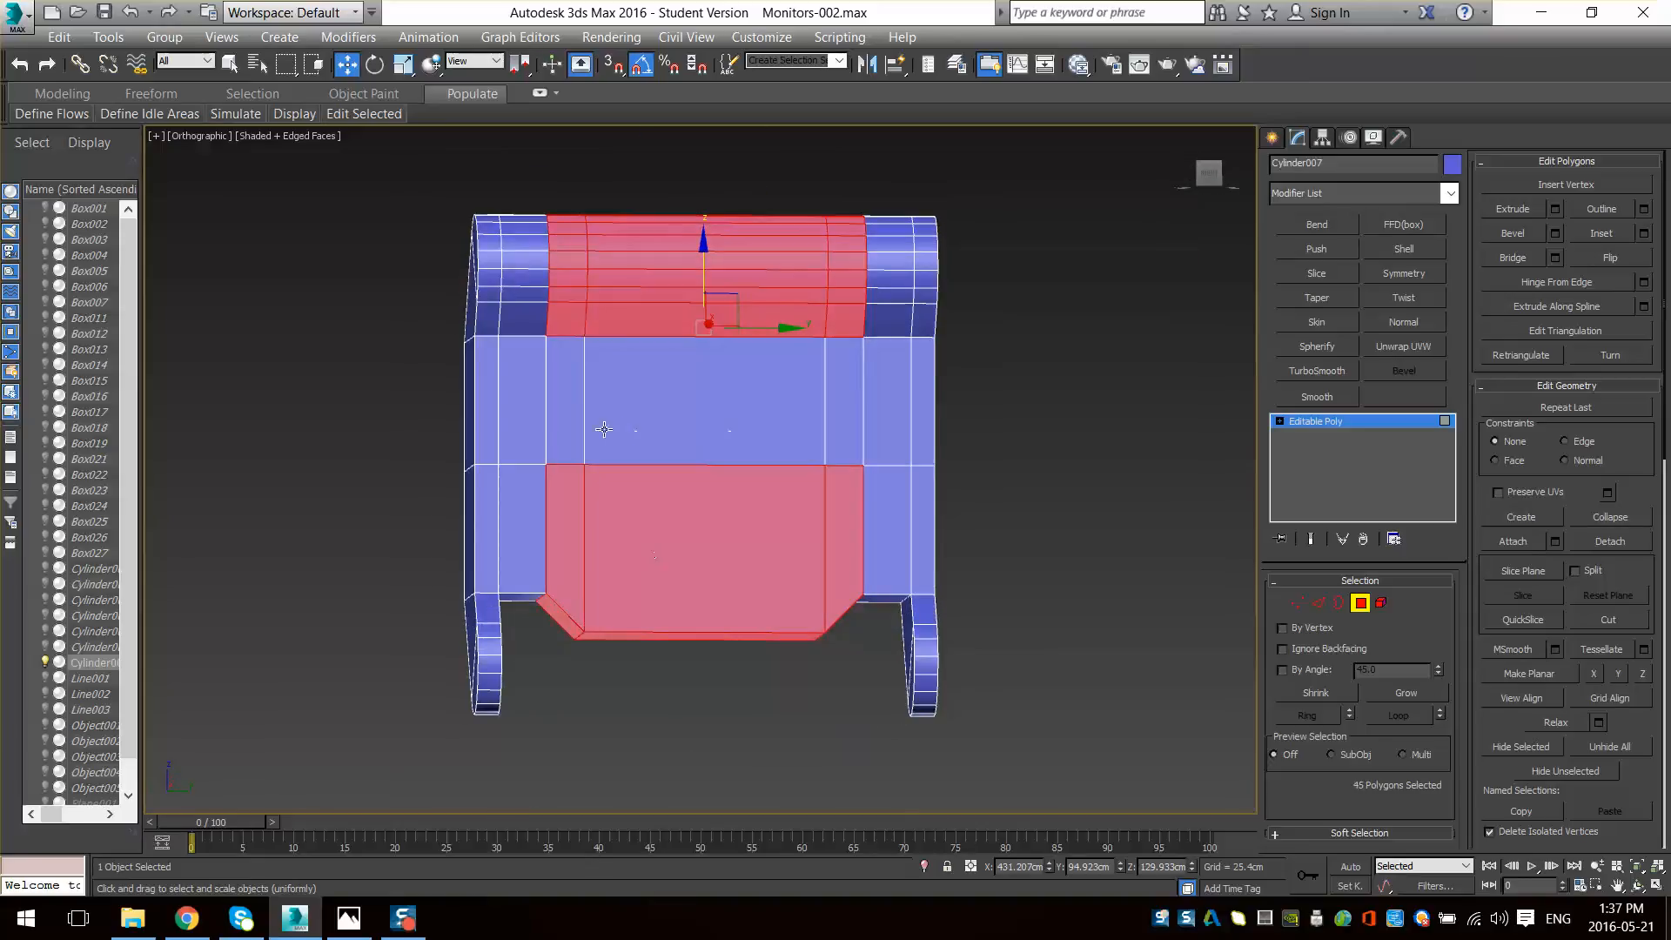
{"action": "left_click", "coordinate": [566, 409], "text": "ctrl"}
{"action": "left_click", "coordinate": [678, 410], "text": "ctrl"}
{"action": "left_click", "coordinate": [834, 398], "text": "ctrl"}
{"action": "middle_click_drag", "start_coordinate": [835, 399], "coordinate": [908, 530], "text": "alt"}
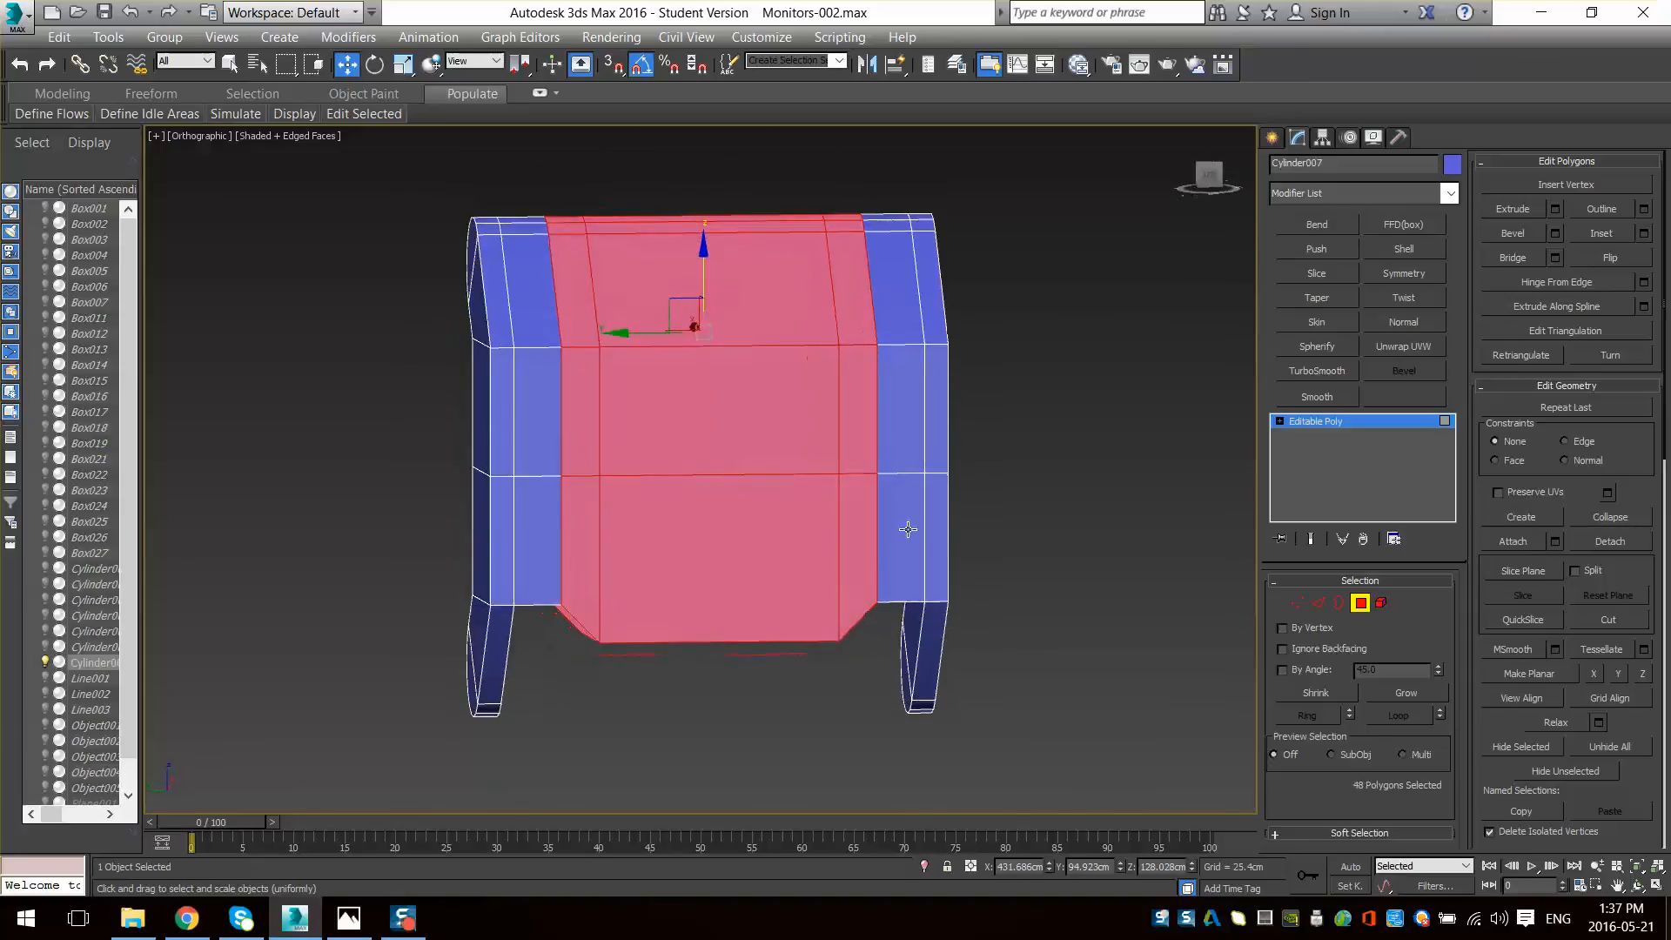
{"action": "middle_click_drag", "start_coordinate": [898, 347], "coordinate": [927, 335], "text": "alt"}
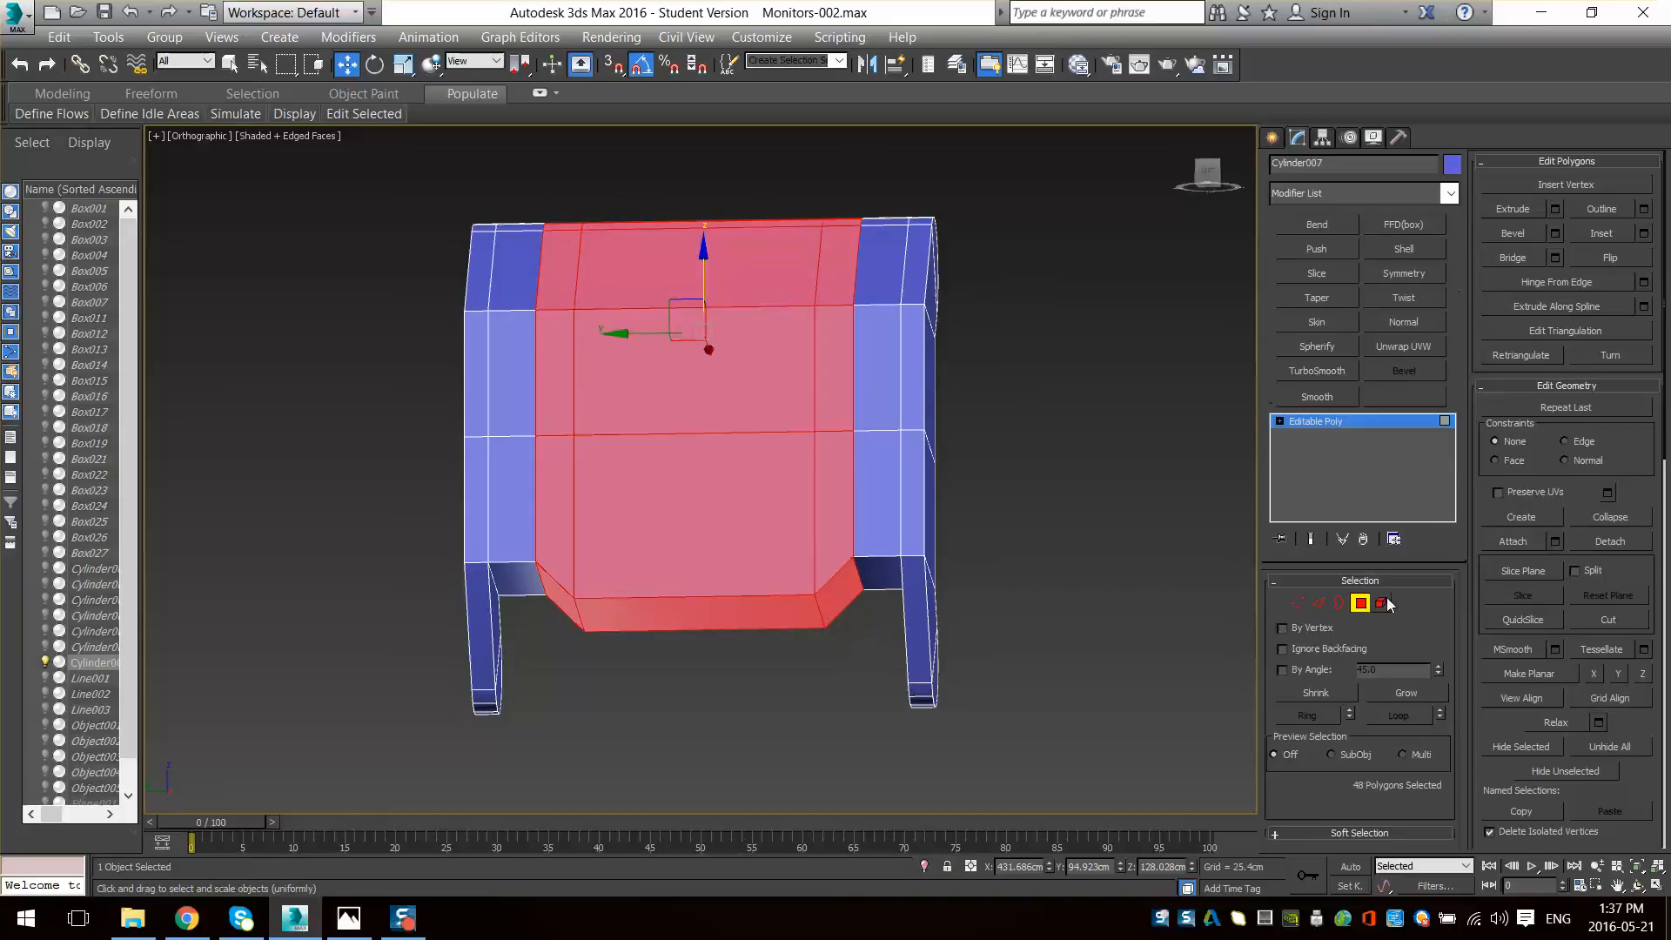
{"action": "left_click", "coordinate": [1403, 692]}
{"action": "middle_click_drag", "start_coordinate": [909, 526], "coordinate": [940, 531], "text": "alt"}
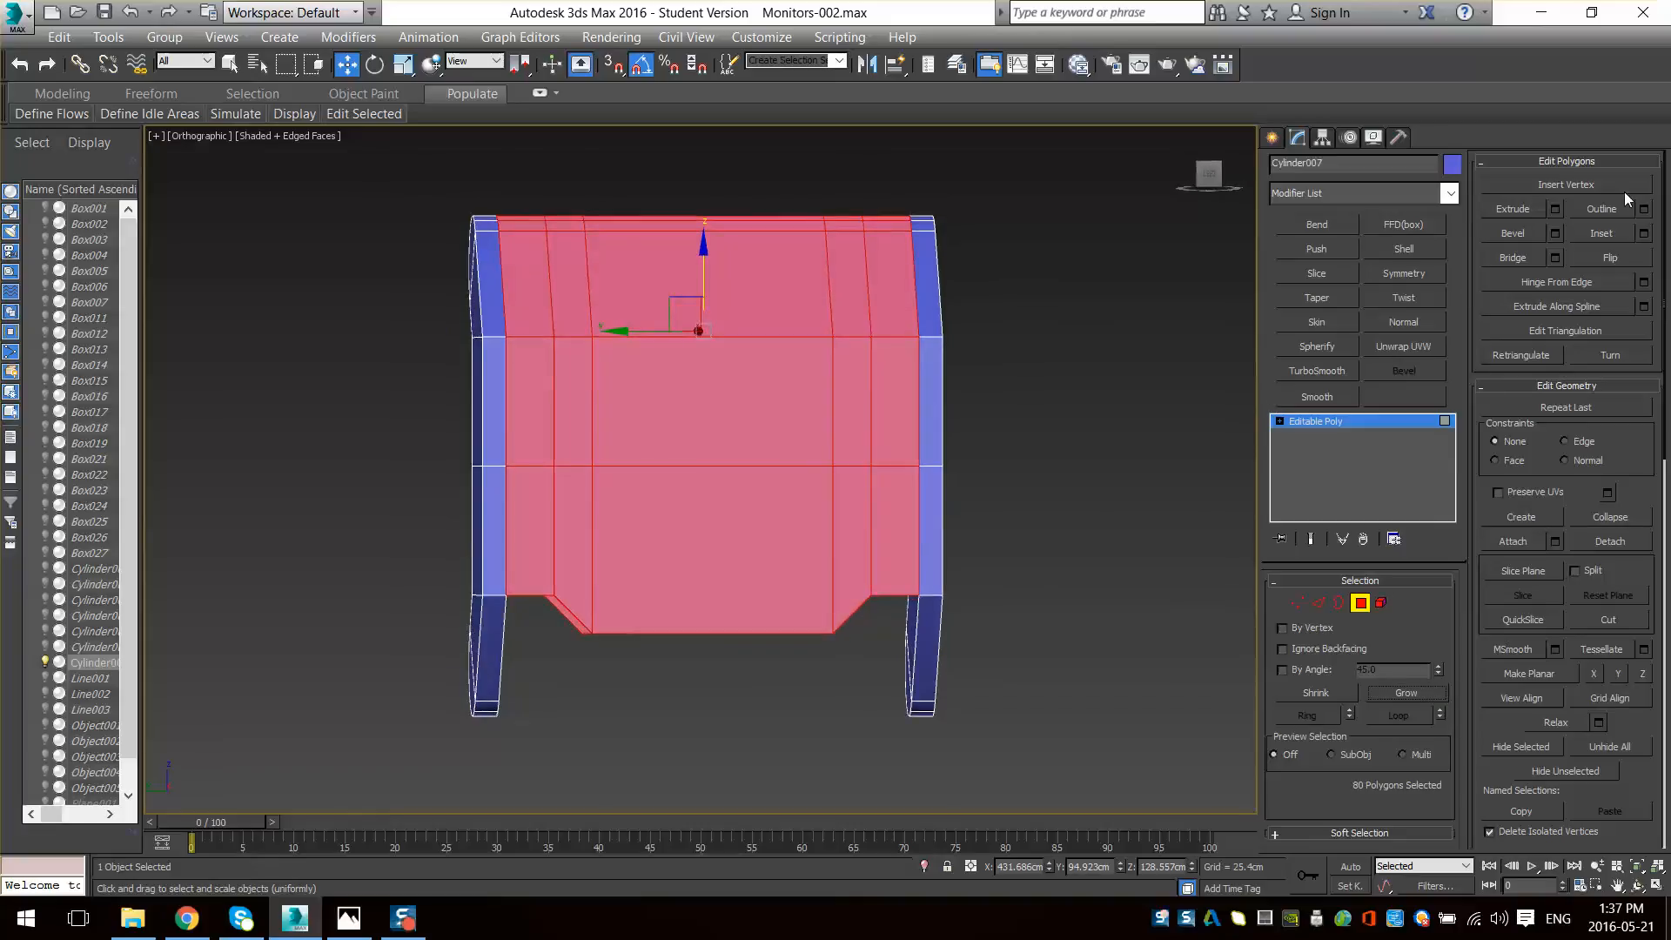
- Extrude the selected central band outward by 12.392 cm along local normals
{"action": "left_click", "coordinate": [1555, 209]}
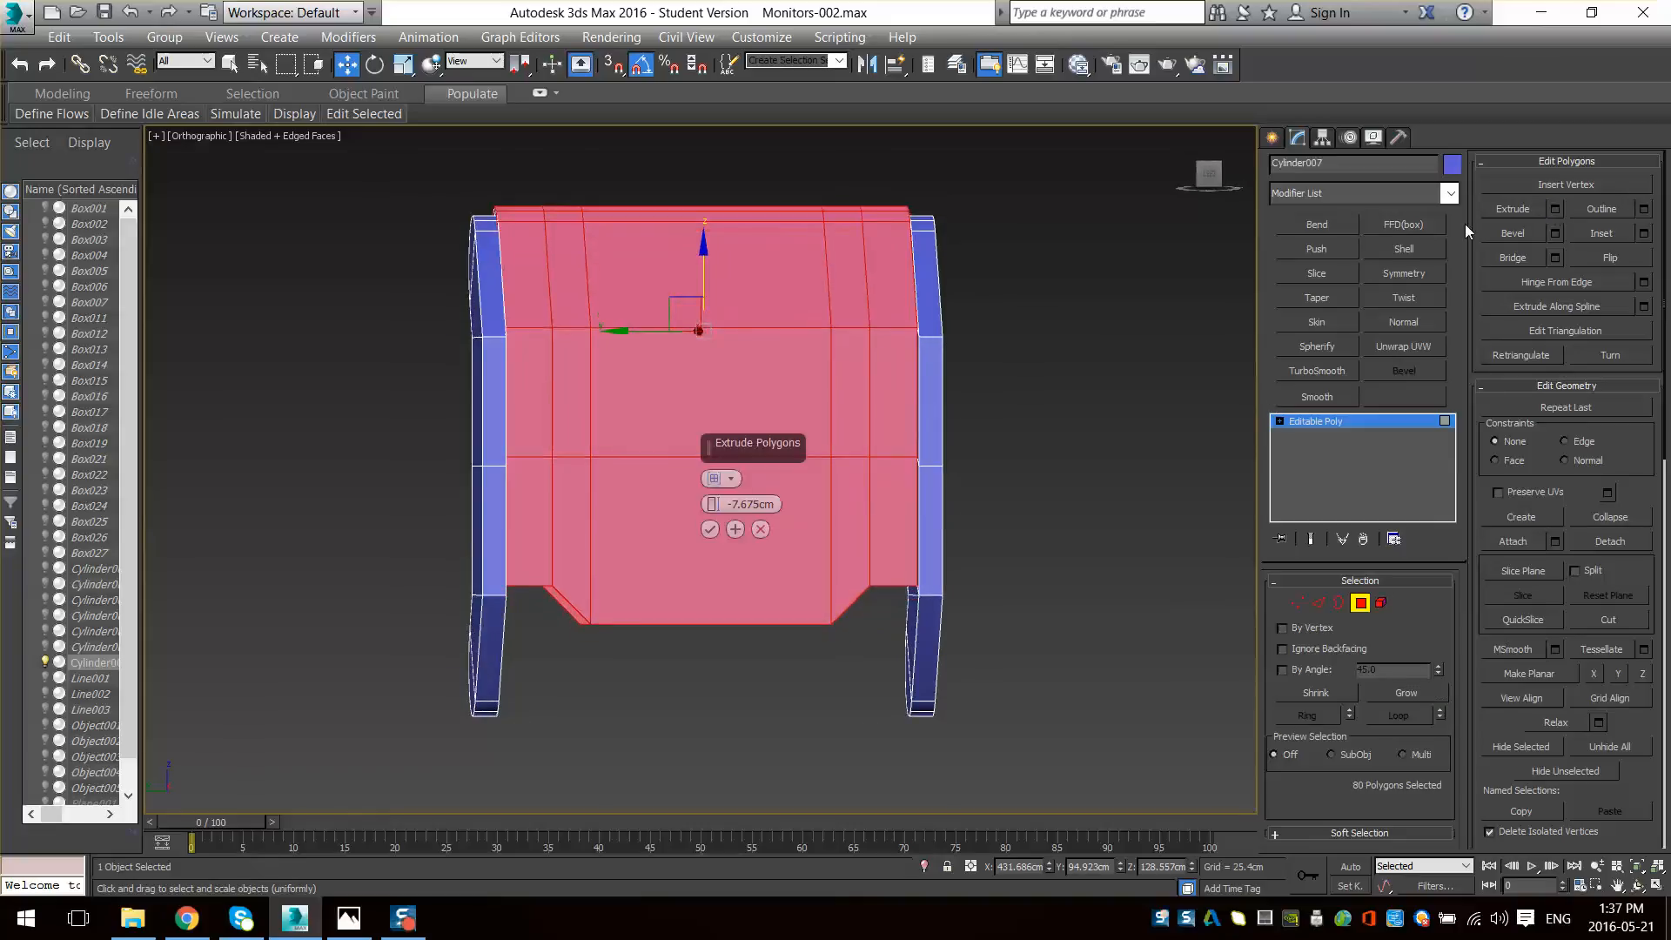
{"action": "left_click", "coordinate": [731, 479]}
{"action": "left_click", "coordinate": [749, 532]}
{"action": "middle_click_drag", "start_coordinate": [739, 529], "coordinate": [784, 528], "text": "alt"}
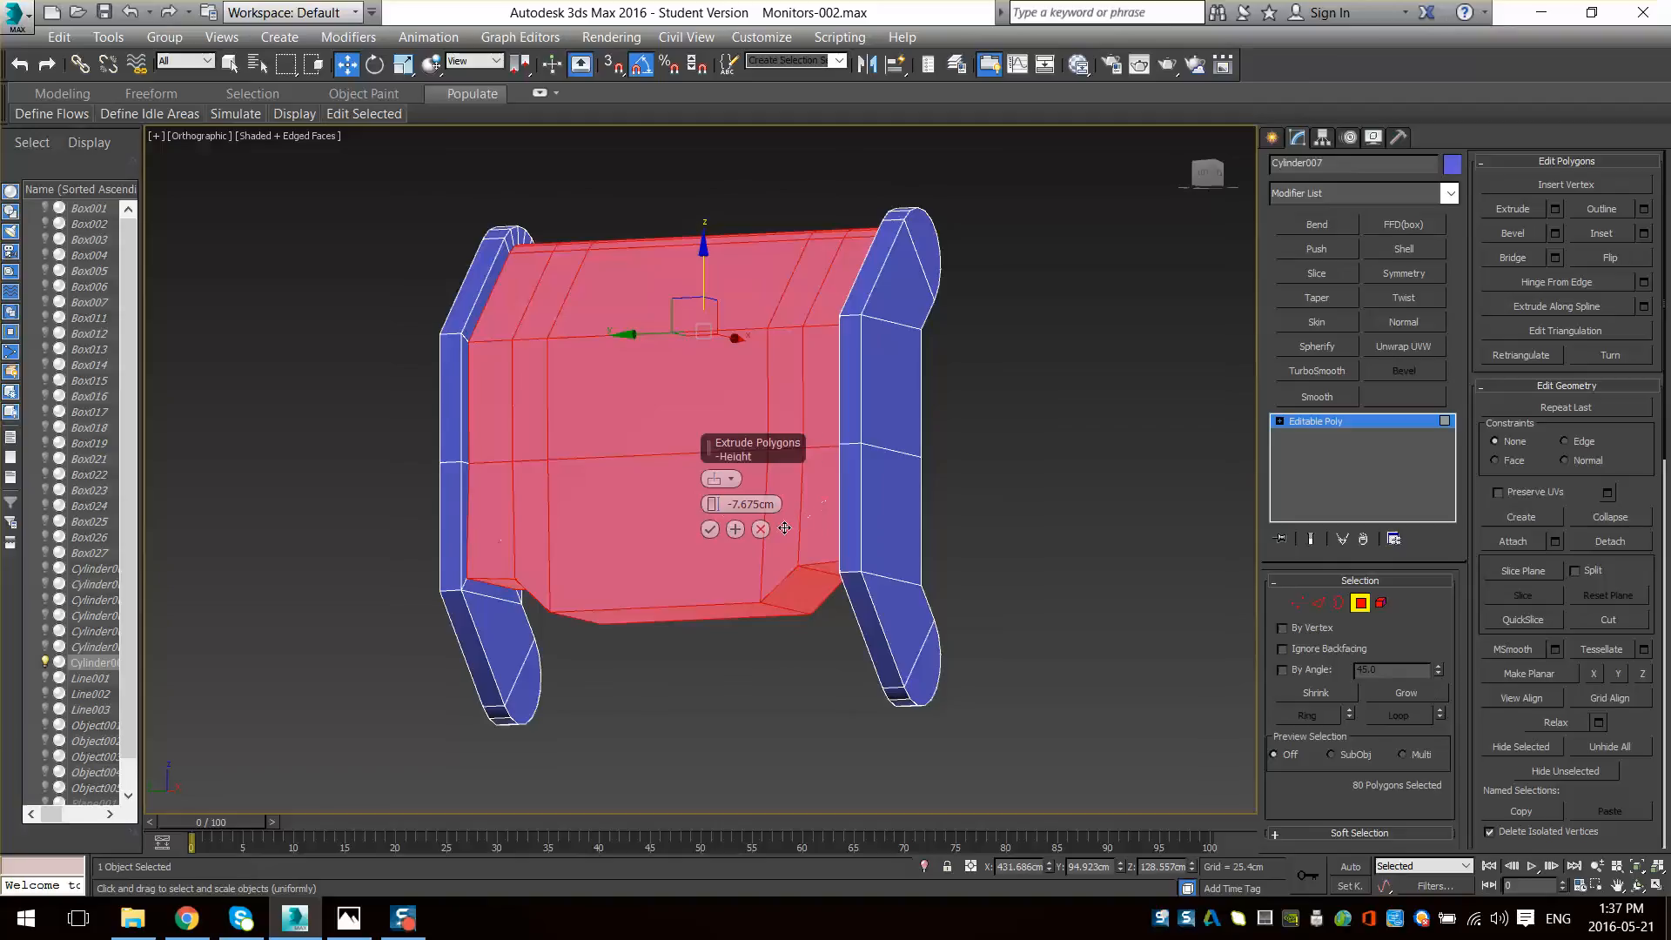
{"action": "left_click_drag", "start_coordinate": [712, 504], "coordinate": [706, 463]}
{"action": "middle_click_drag", "start_coordinate": [766, 435], "coordinate": [903, 470], "text": "alt"}
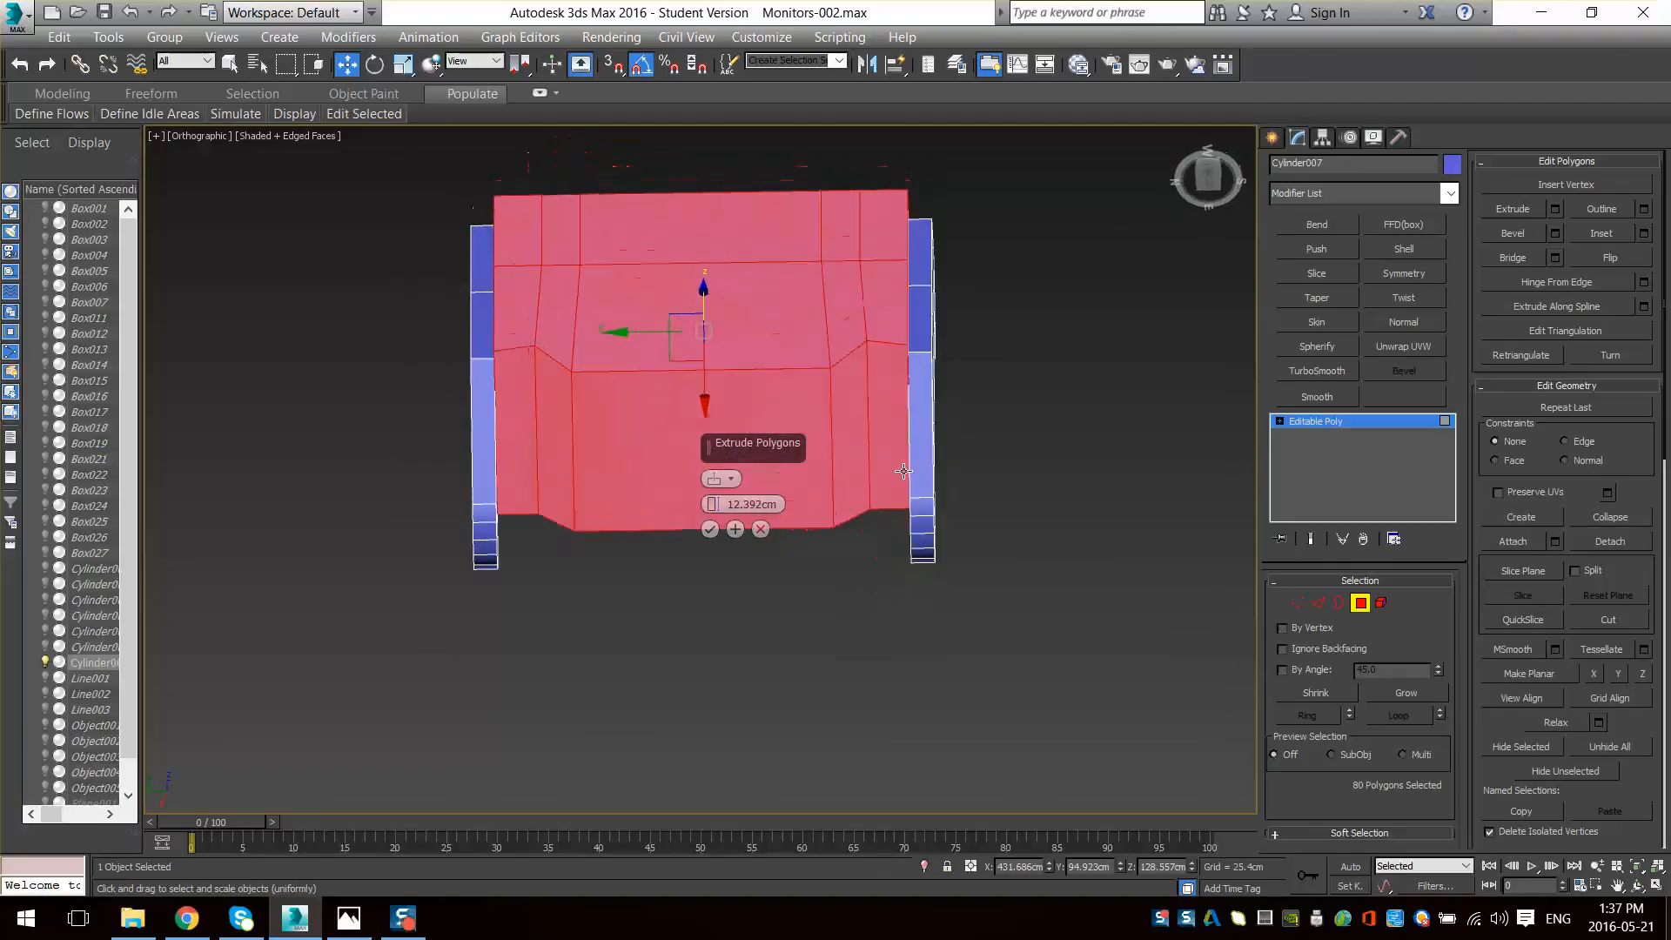
{"action": "left_click", "coordinate": [710, 530]}
- Scale the extruded band slightly narrower across its width in the View coordinate system, giving it sloped sides
{"action": "middle_click_drag", "start_coordinate": [764, 442], "coordinate": [786, 385], "text": "alt"}
{"action": "key", "text": "r"}
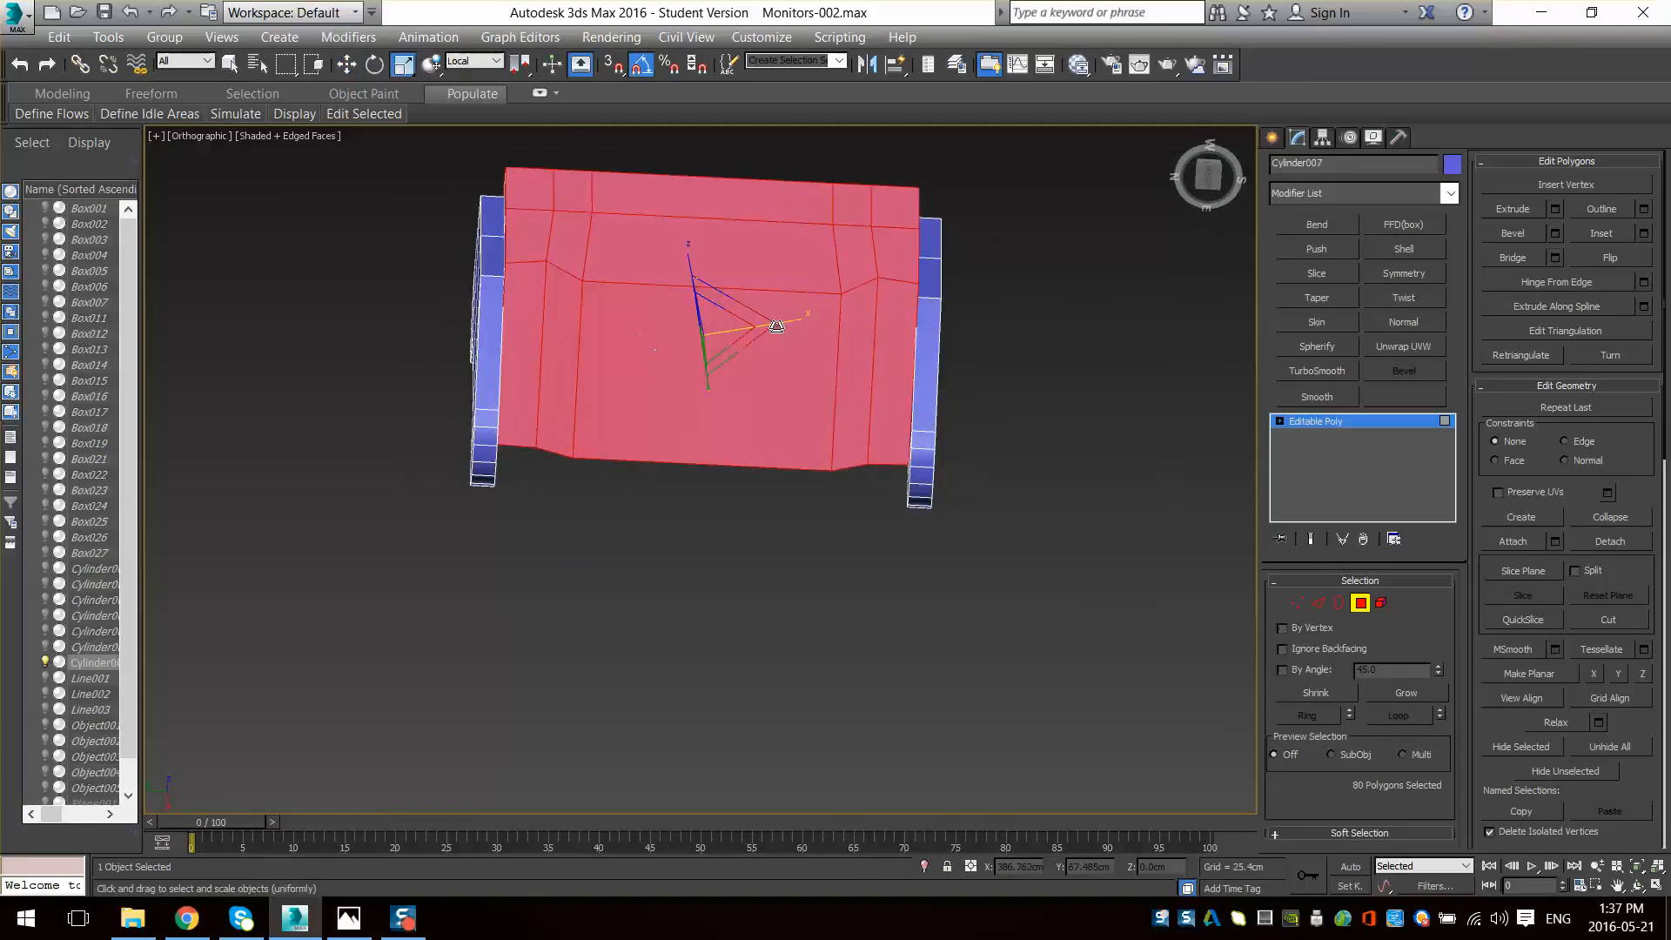
{"action": "left_click", "coordinate": [464, 71]}
{"action": "left_click", "coordinate": [462, 77]}
{"action": "left_click_drag", "start_coordinate": [609, 335], "coordinate": [616, 332]}
{"action": "middle_click_drag", "start_coordinate": [875, 383], "coordinate": [896, 483], "text": "alt"}
- In the Left view, lower the inner notch vertices on both sides until they are level with the adjacent outer corner vertices
{"action": "key", "text": "l"}
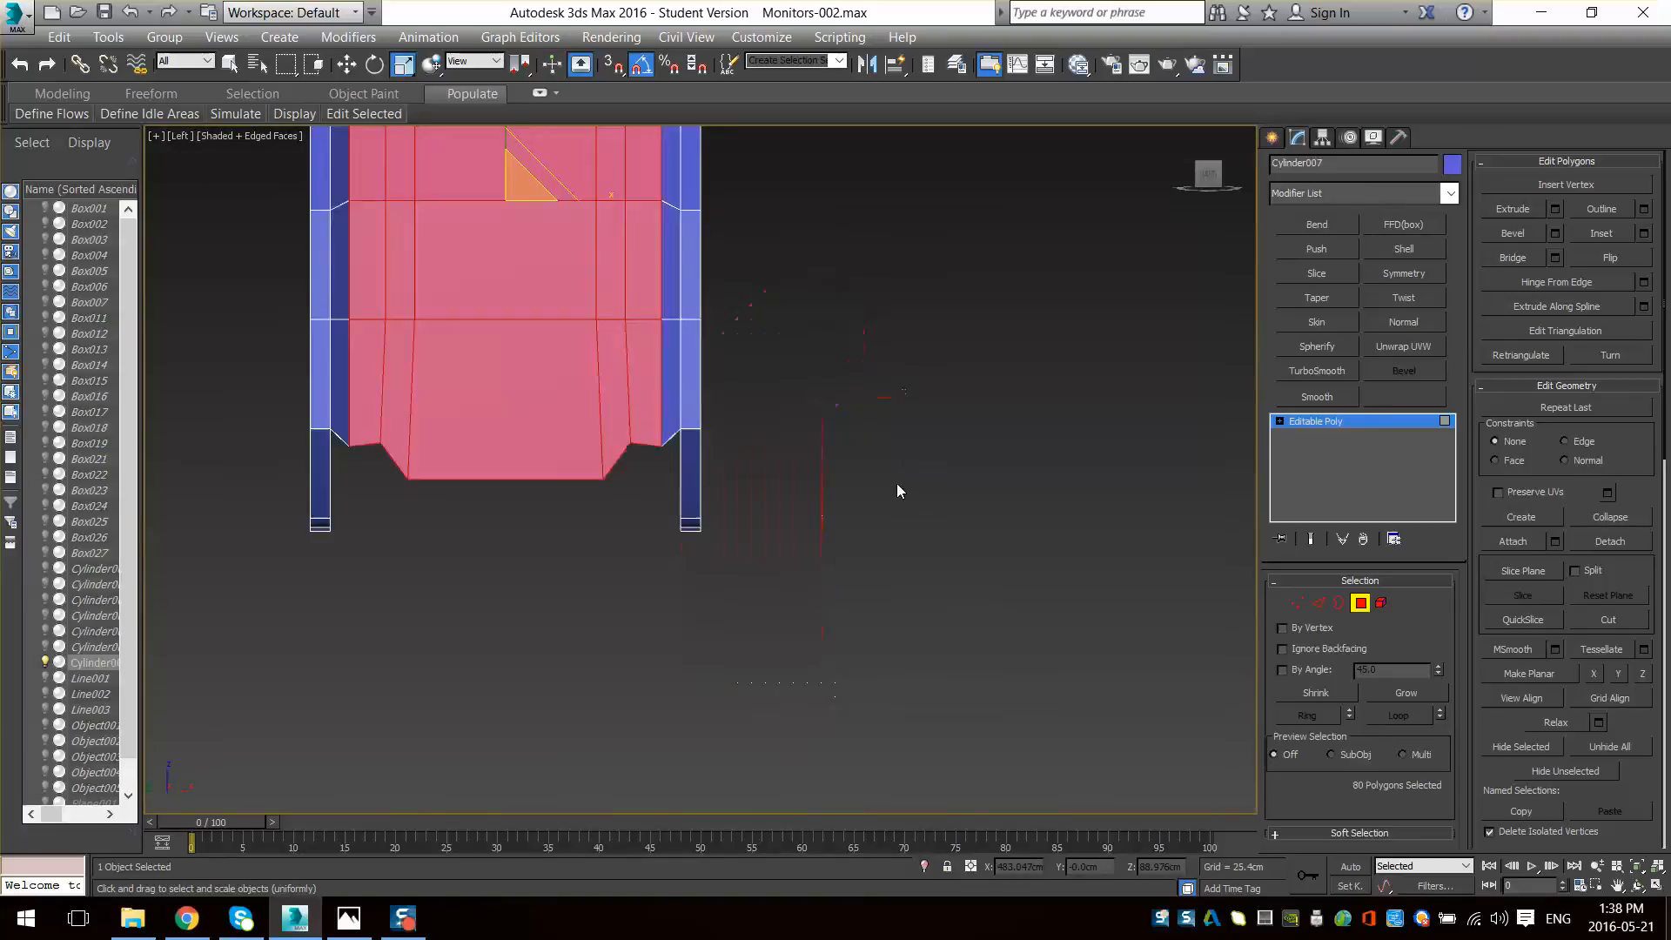
{"action": "key", "text": "1"}
{"action": "scroll", "coordinate": [608, 578], "scroll_direction": "up", "scroll_amount": 2}
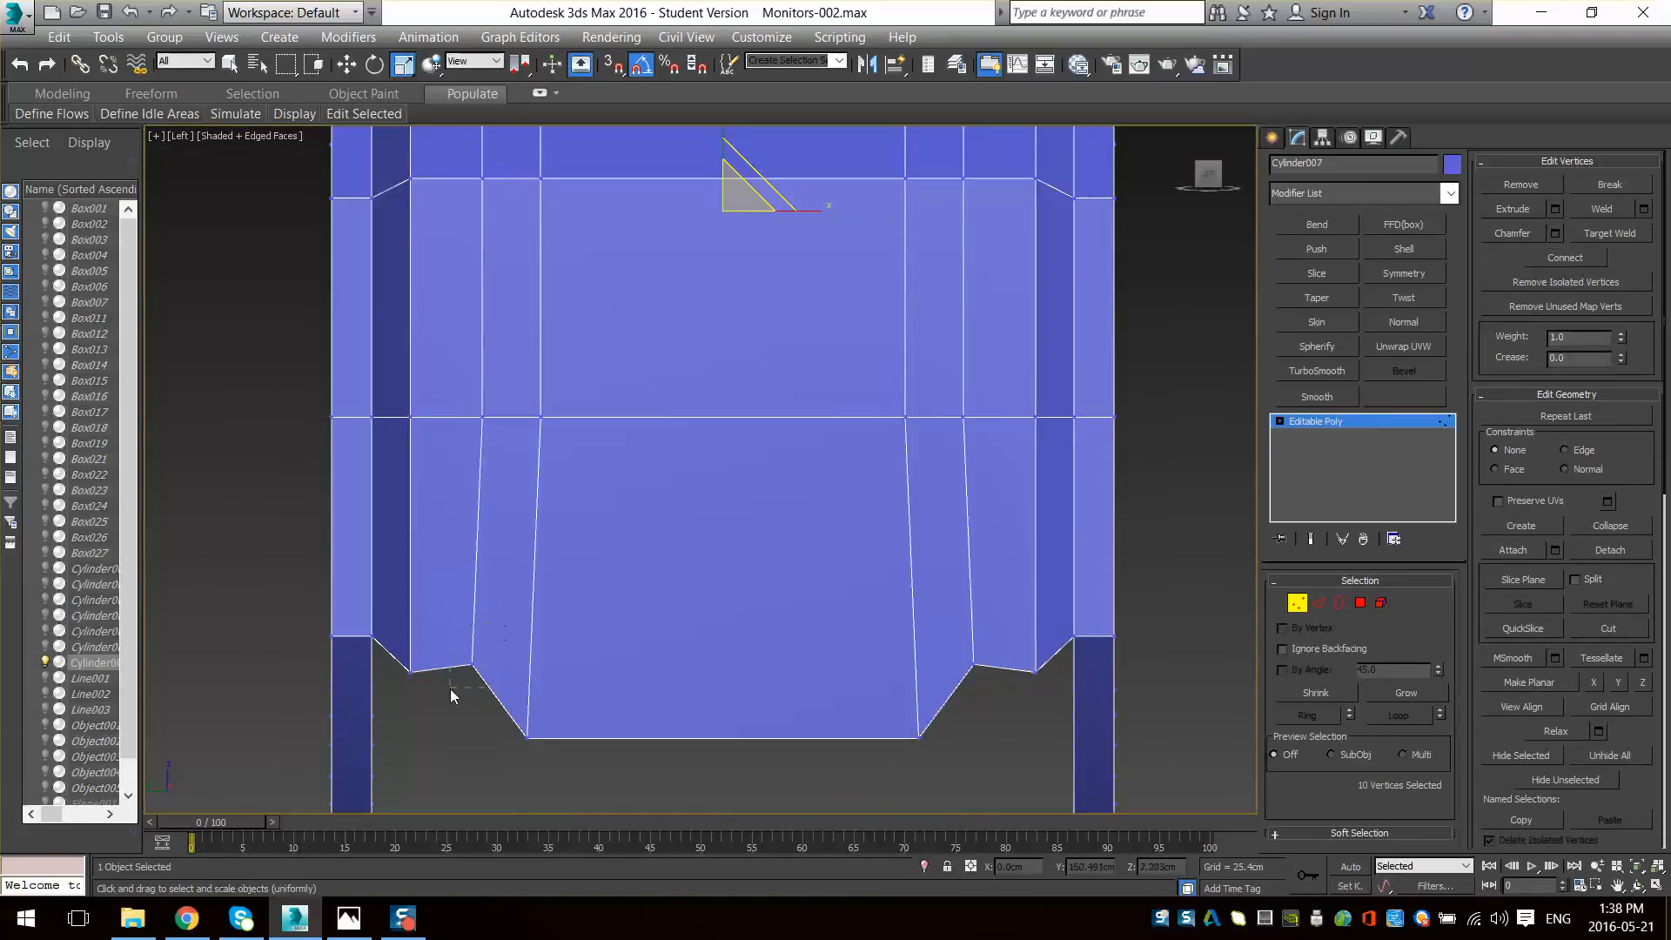
{"action": "left_click_drag", "start_coordinate": [451, 689], "coordinate": [450, 689]}
{"action": "left_click_drag", "start_coordinate": [986, 612], "coordinate": [937, 694], "text": "ctrl"}
{"action": "key", "text": "w"}
{"action": "left_click_drag", "start_coordinate": [727, 608], "coordinate": [722, 623]}
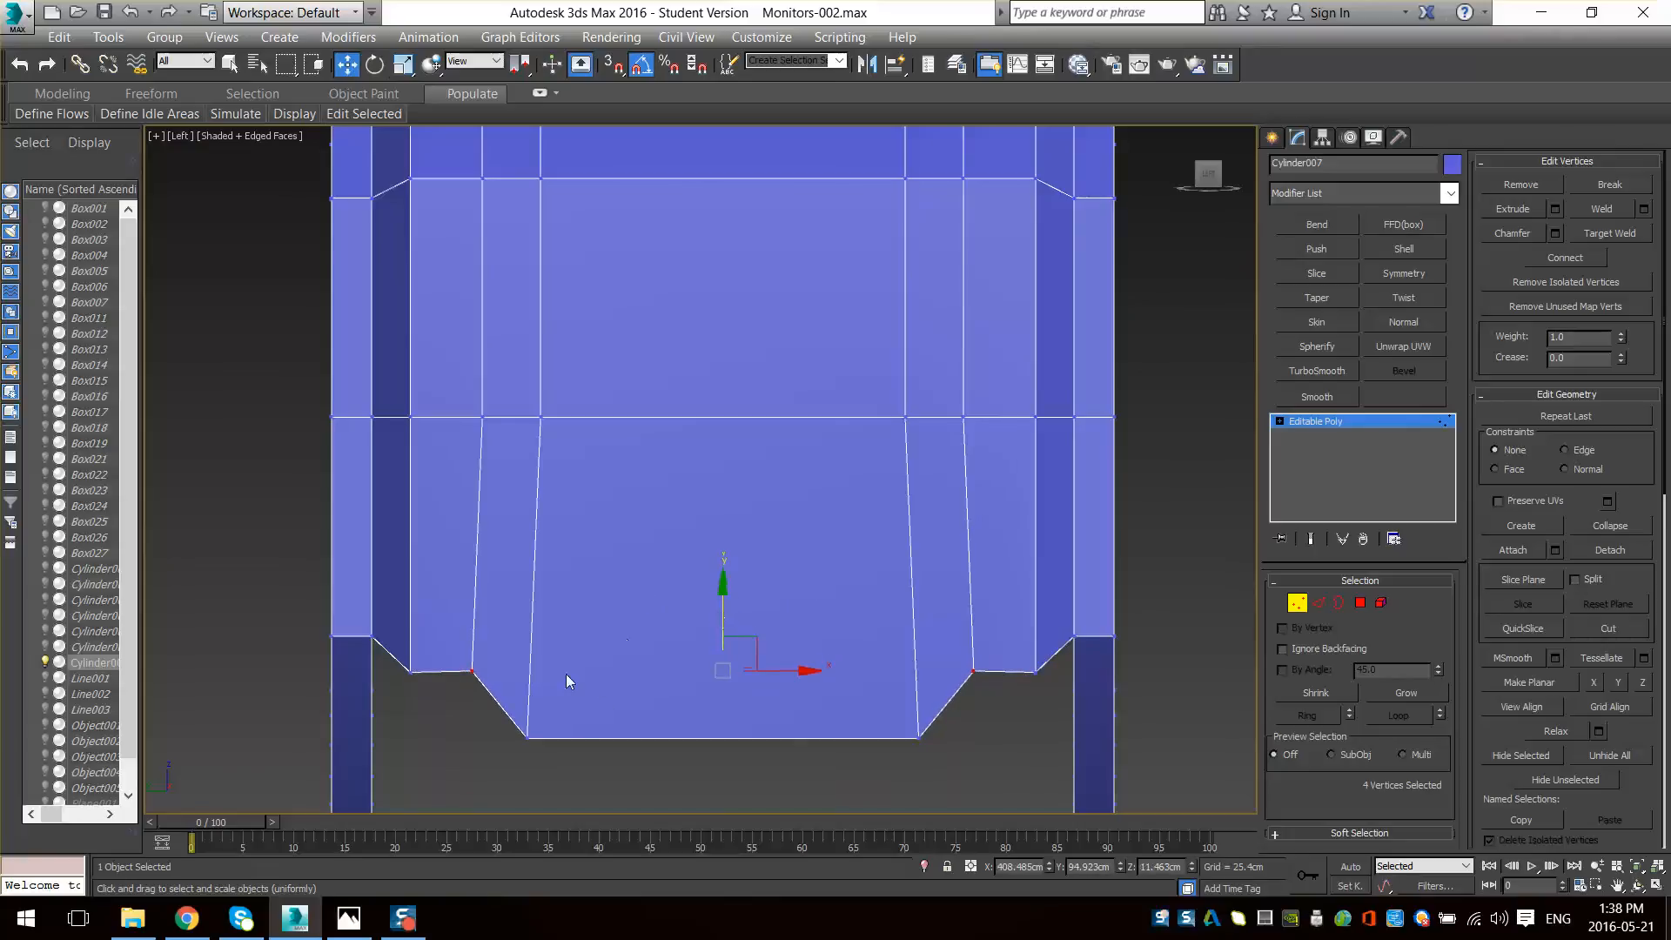
- Straighten the lower vertical edges by scaling the bottom corner vertices to 92 percent and the notch vertices to 96 percent in width
{"action": "key", "text": "r"}
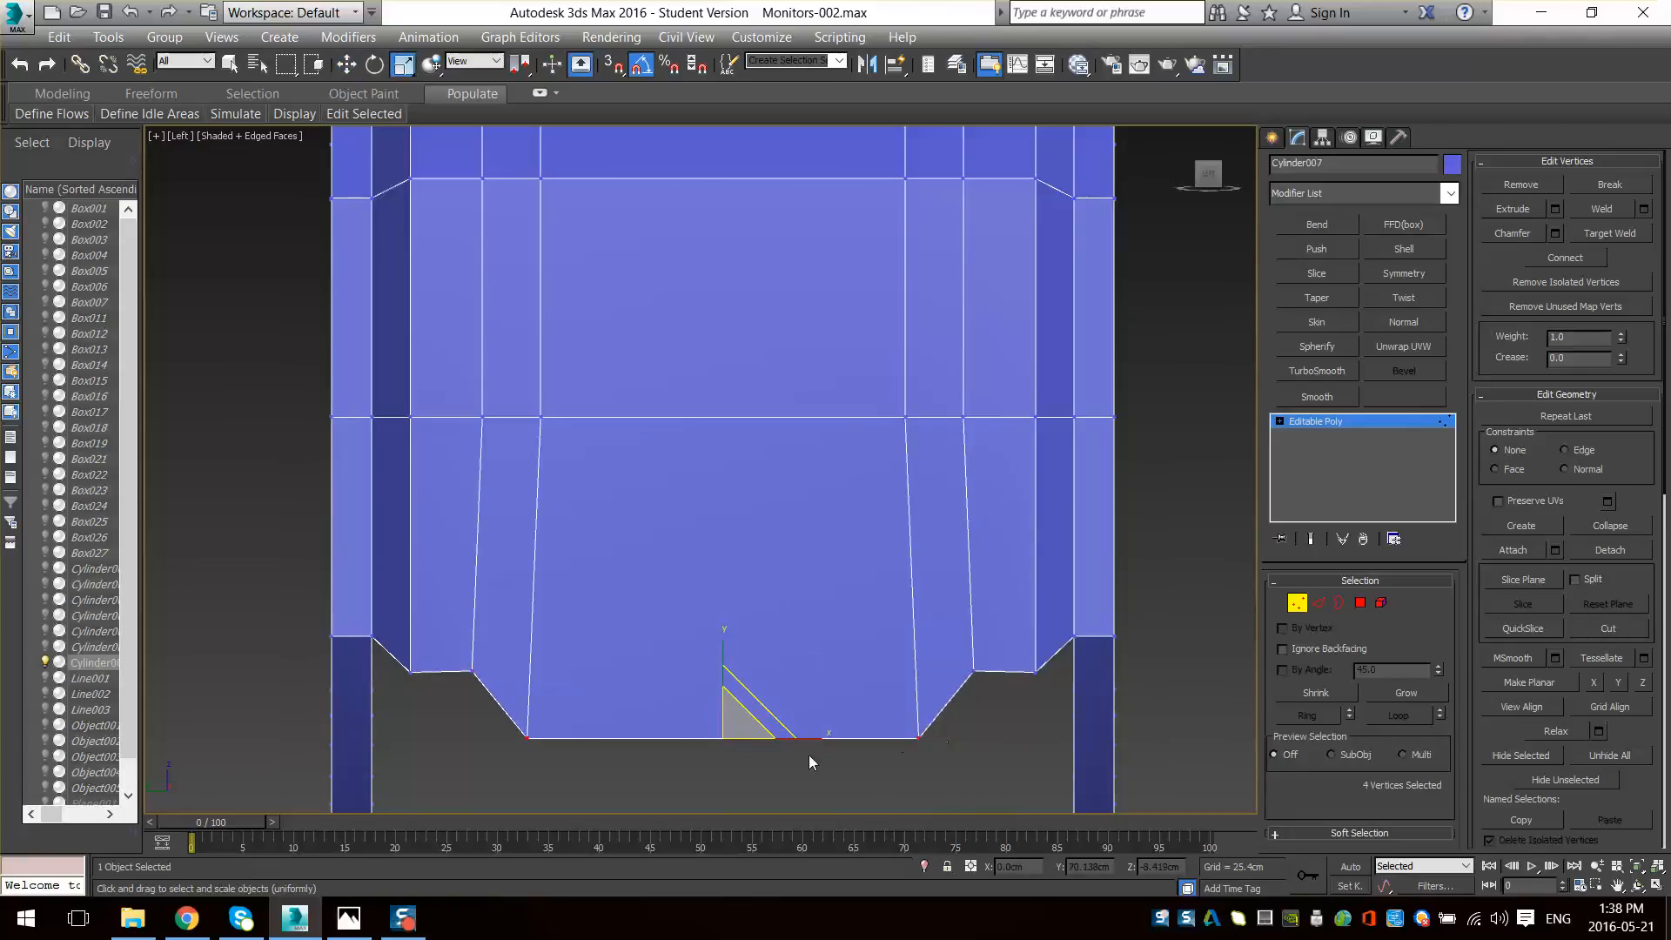
{"action": "left_click_drag", "start_coordinate": [817, 739], "coordinate": [815, 739]}
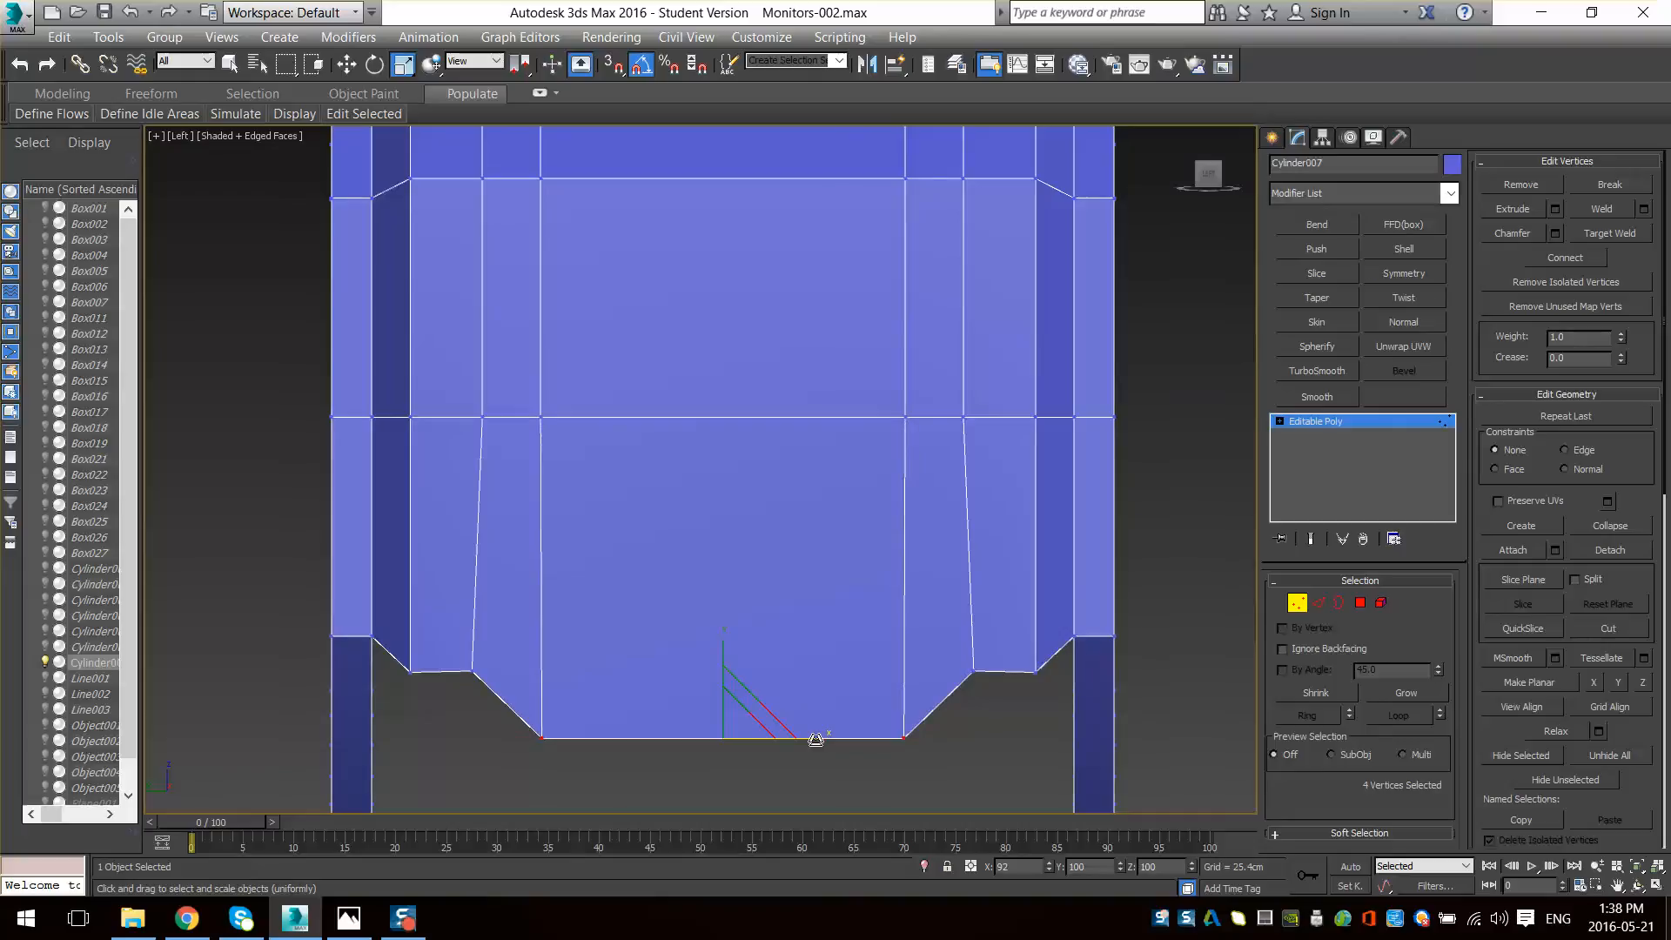
{"action": "left_click_drag", "start_coordinate": [444, 691], "coordinate": [446, 694]}
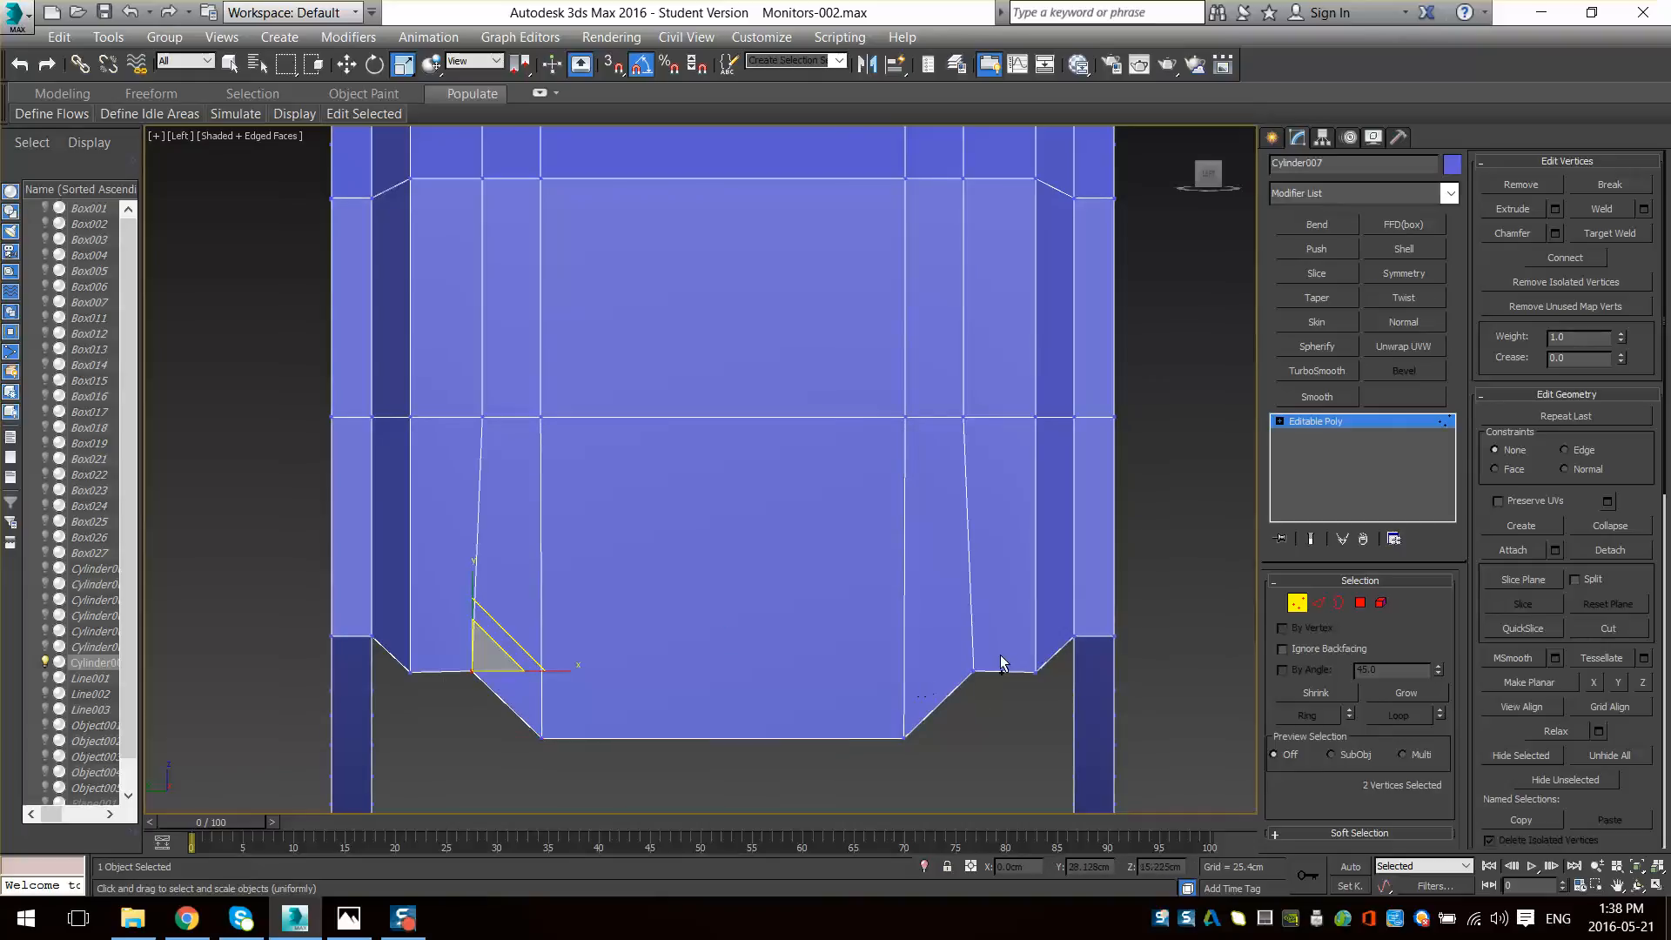
{"action": "left_click_drag", "start_coordinate": [1000, 655], "coordinate": [924, 697], "text": "ctrl"}
{"action": "left_click_drag", "start_coordinate": [811, 671], "coordinate": [812, 670]}
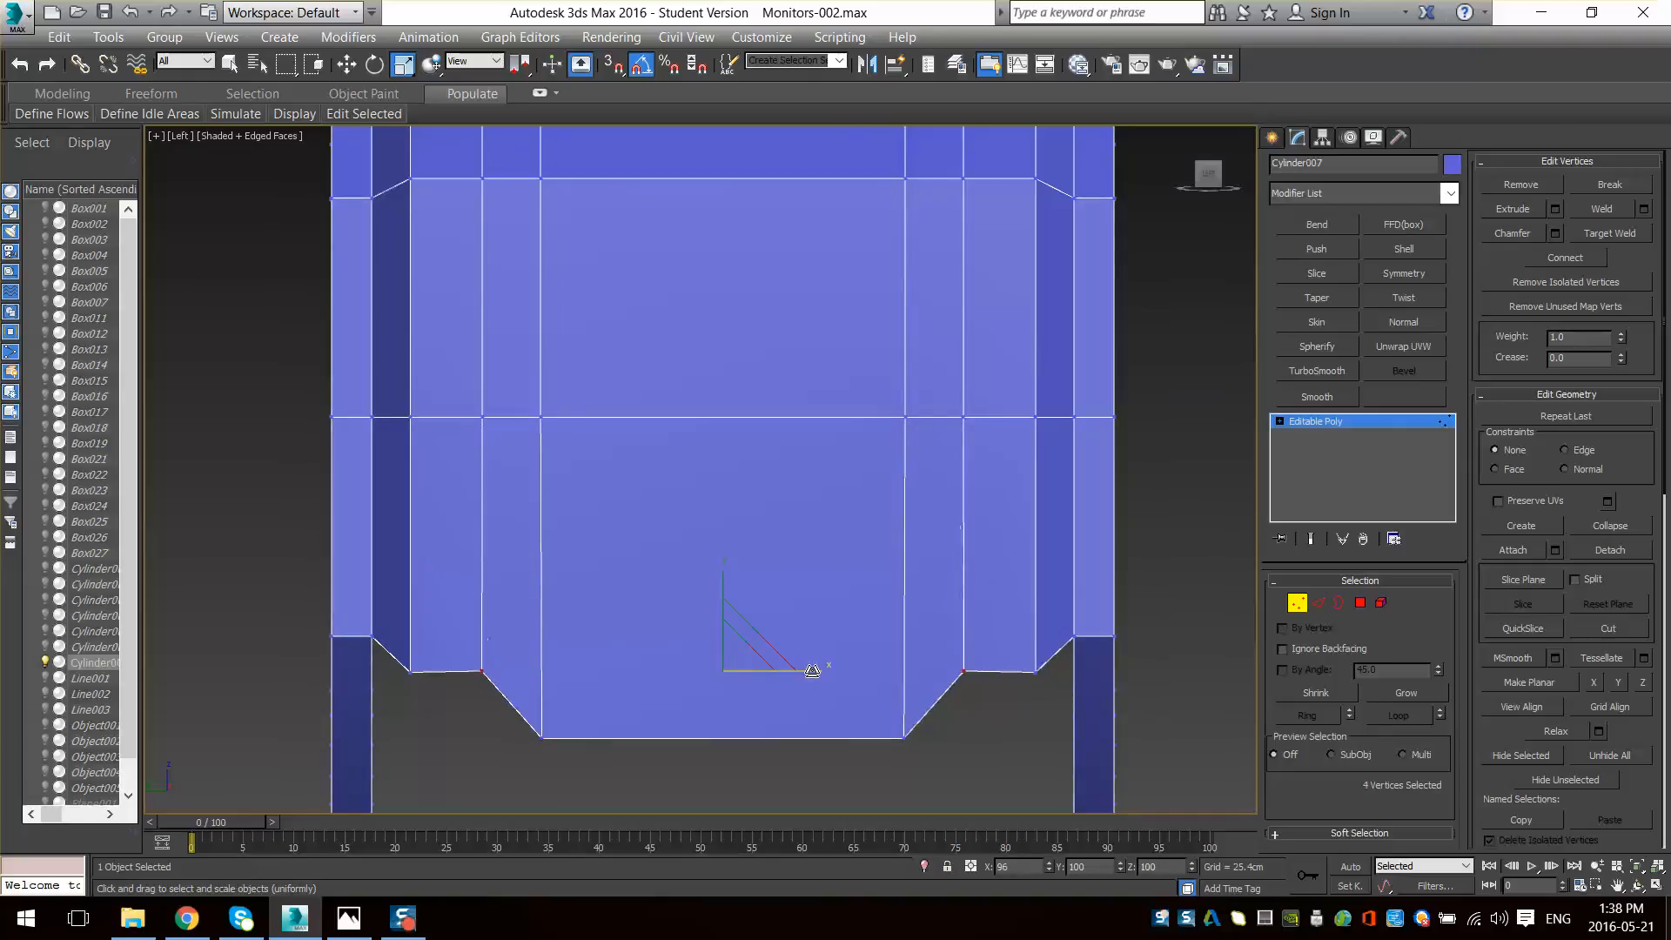
- Hide the edge display and select the six central polygons on the housing's broad flat face, excluding the outer side strips
{"action": "mouse_move", "coordinate": [815, 672]}
{"action": "middle_mouse_down", "text": "alt"}
{"action": "mouse_move", "coordinate": [958, 603]}
{"action": "mouse_move", "coordinate": [874, 516]}
{"action": "mouse_move", "coordinate": [936, 674]}
{"action": "mouse_move", "coordinate": [1026, 589]}
{"action": "mouse_move", "coordinate": [933, 595]}
{"action": "mouse_move", "coordinate": [1053, 629]}
{"action": "mouse_move", "coordinate": [1198, 574]}
{"action": "mouse_move", "coordinate": [1126, 632]}
{"action": "mouse_move", "coordinate": [1102, 496]}
{"action": "mouse_move", "coordinate": [1041, 618]}
{"action": "mouse_move", "coordinate": [1036, 601]}
{"action": "middle_mouse_up", "text": "alt"}
{"action": "key", "text": "F4"}
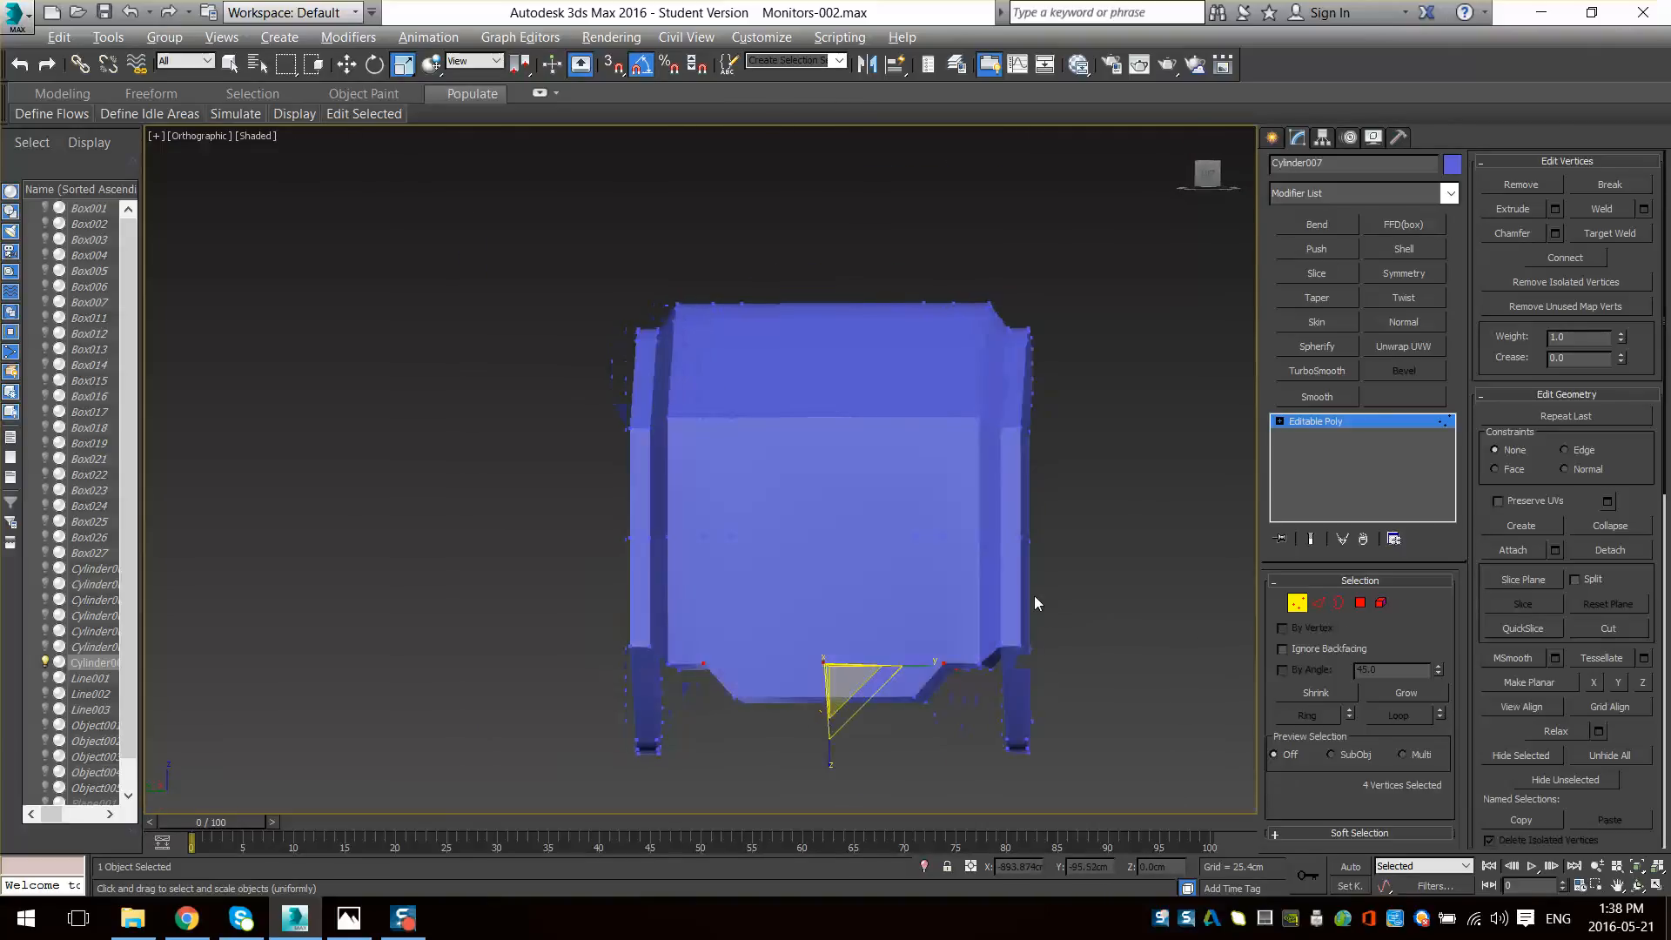
{"action": "left_click", "coordinate": [1361, 607]}
{"action": "left_click", "coordinate": [790, 664]}
{"action": "left_click", "coordinate": [719, 620], "text": "ctrl"}
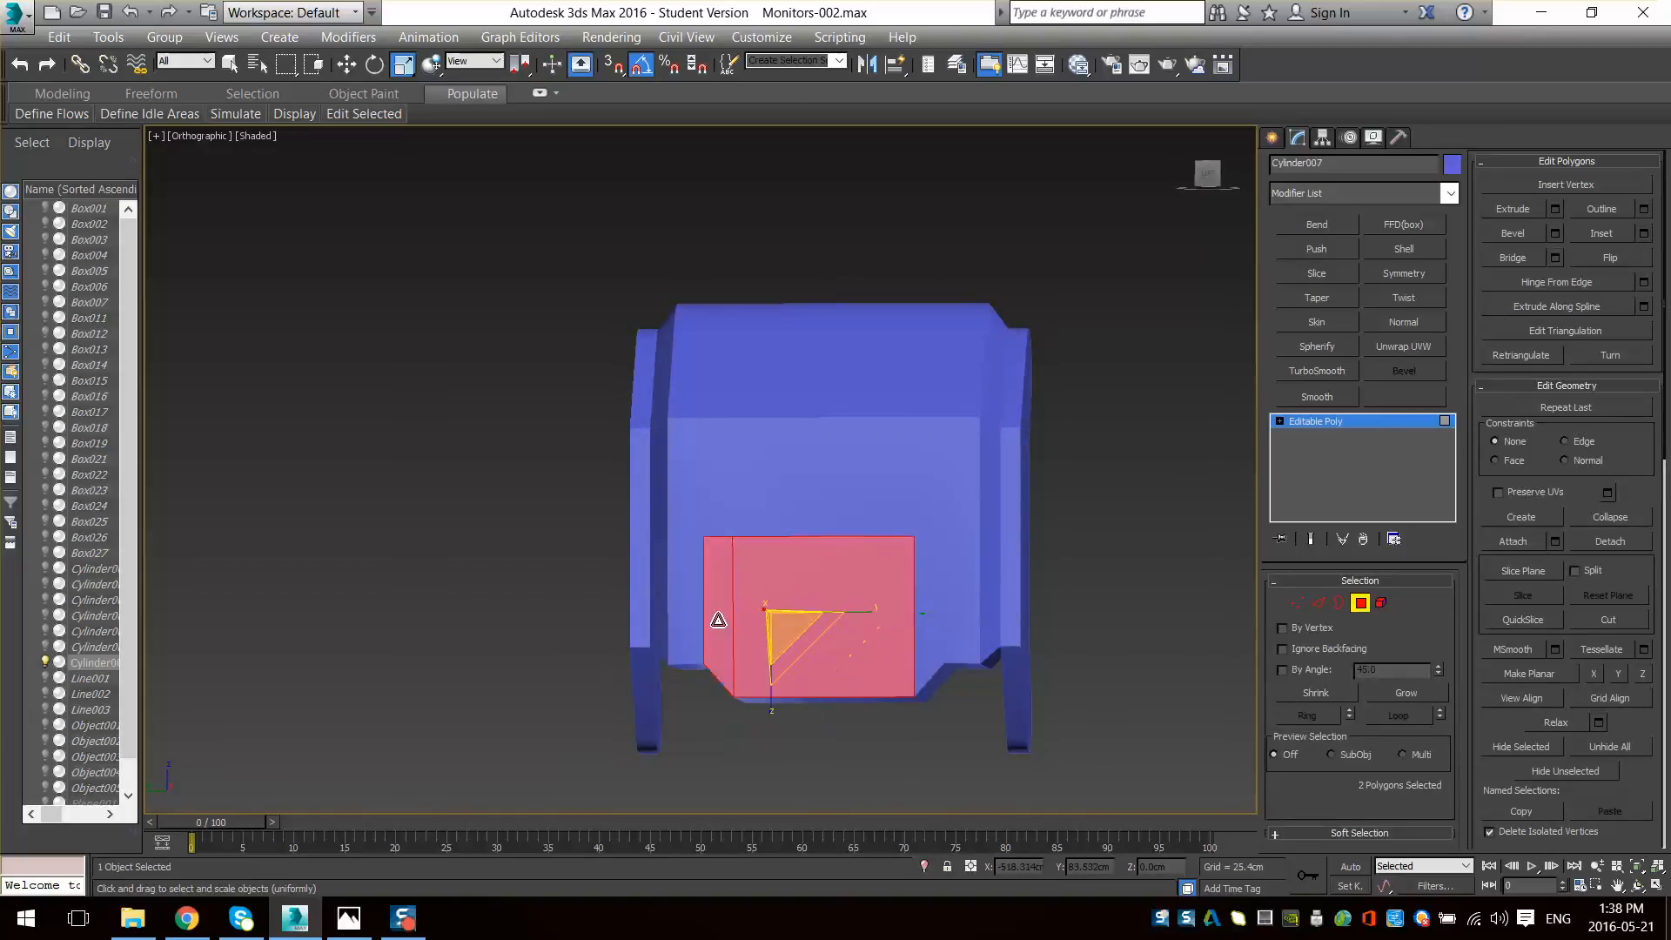
{"action": "left_click", "coordinate": [719, 514], "text": "ctrl"}
{"action": "left_click", "coordinate": [813, 493], "text": "ctrl"}
{"action": "left_click", "coordinate": [959, 494], "text": "ctrl"}
{"action": "left_click", "coordinate": [925, 503], "text": "ctrl"}
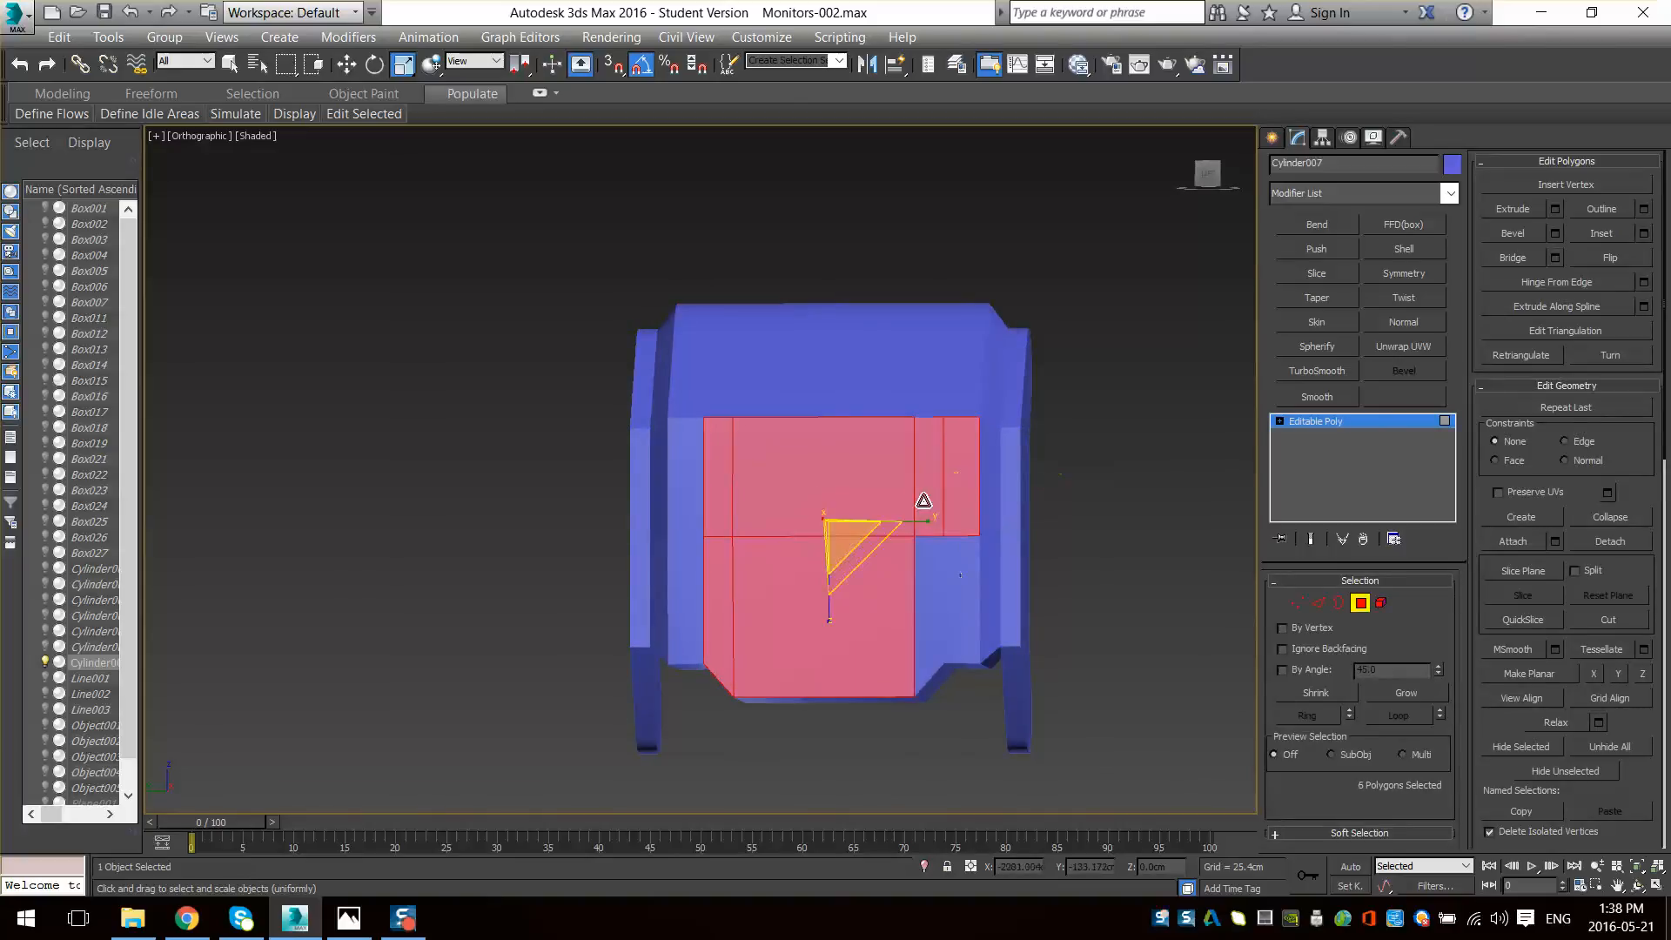
{"action": "left_click", "coordinate": [927, 617], "text": "ctrl"}
{"action": "left_click", "coordinate": [952, 514], "text": "alt"}
- Try adding the three sloped polygons above the flat face to the selection, and remove them again
{"action": "left_click", "coordinate": [866, 394], "text": "ctrl"}
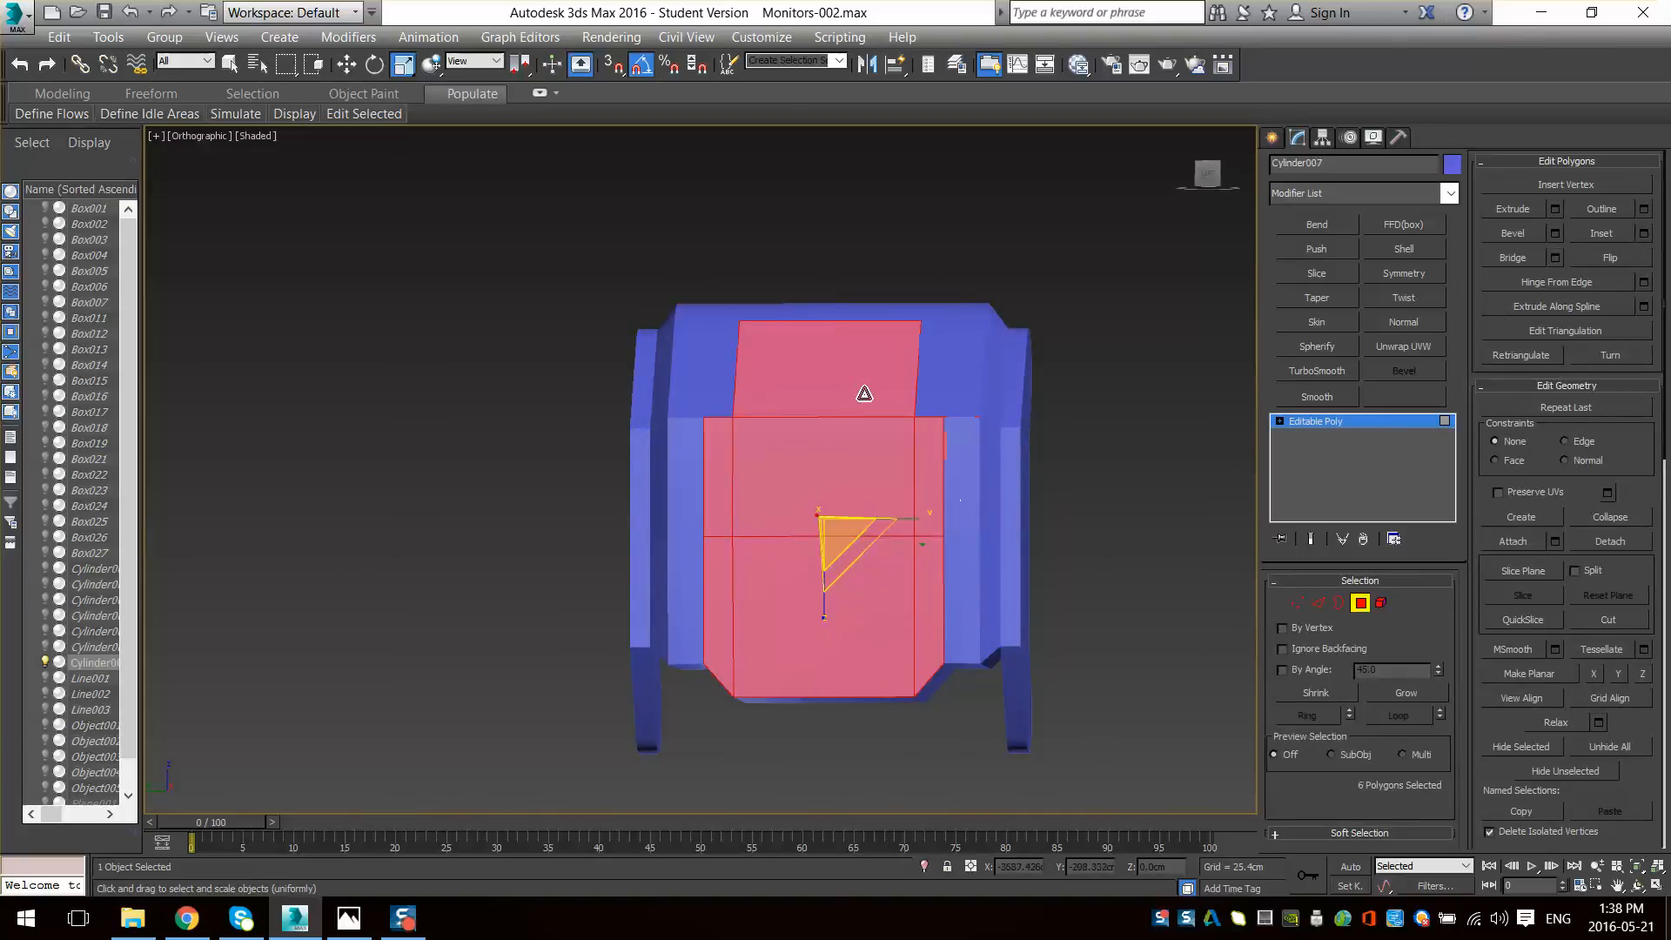
{"action": "left_click", "coordinate": [721, 385], "text": "ctrl"}
{"action": "left_click", "coordinate": [936, 381], "text": "ctrl"}
{"action": "middle_click_drag", "start_coordinate": [936, 380], "coordinate": [898, 443], "text": "alt"}
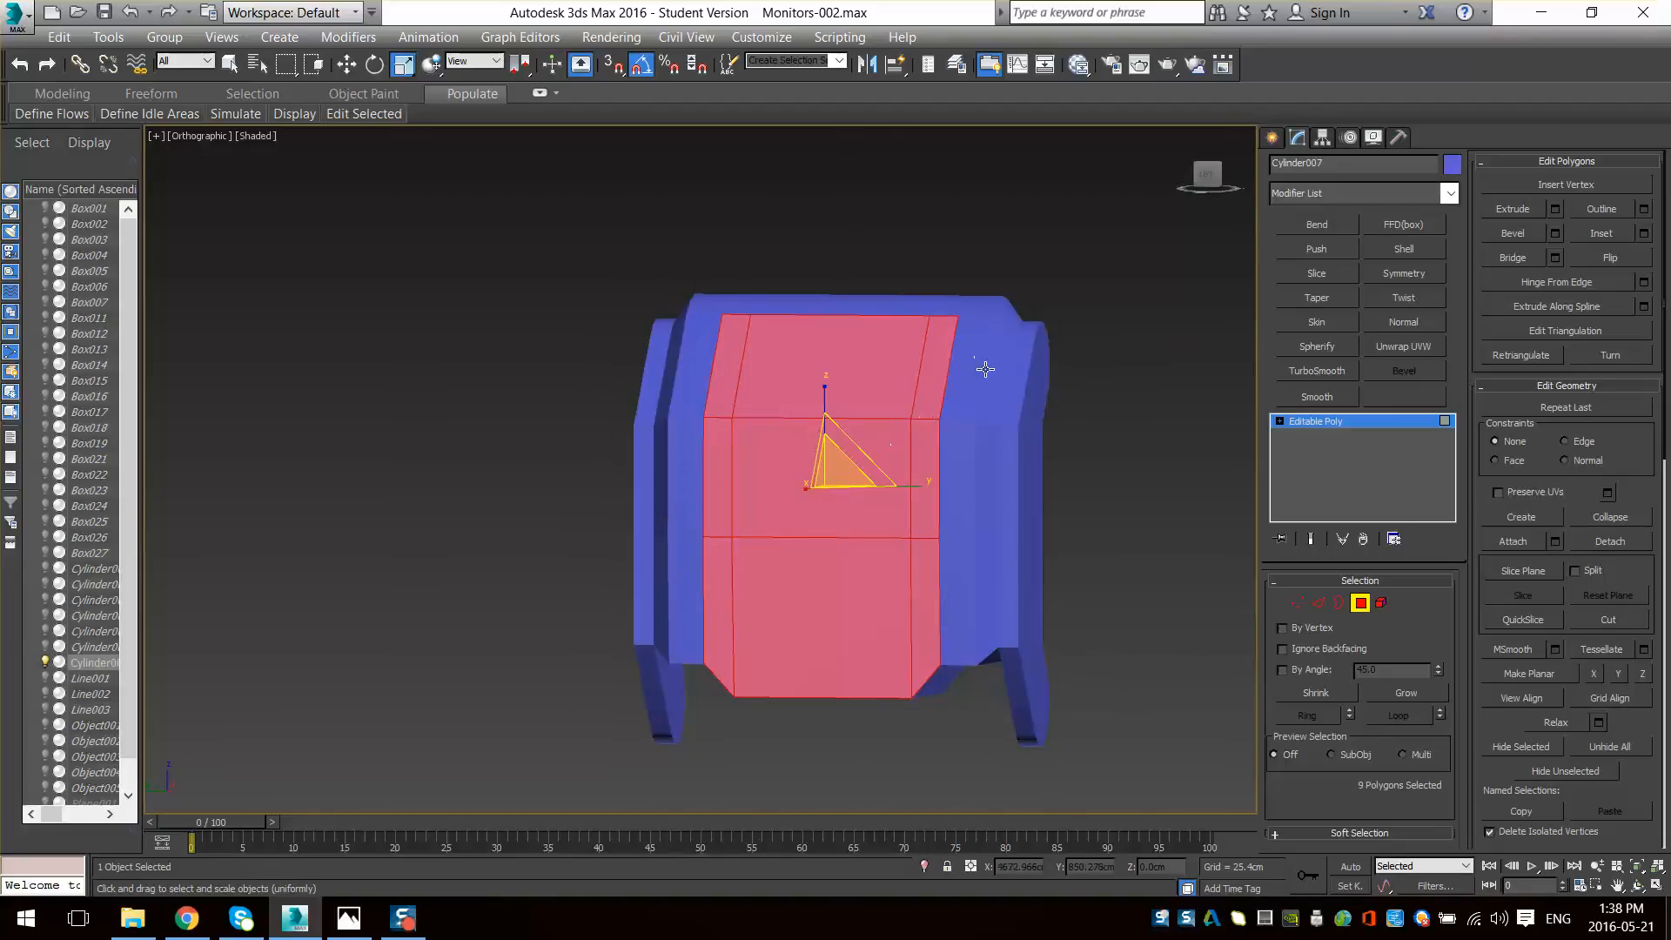
{"action": "left_click_drag", "start_coordinate": [730, 353], "coordinate": [728, 354], "text": "alt"}
{"action": "middle_click_drag", "start_coordinate": [766, 355], "coordinate": [809, 373], "text": "alt"}
{"action": "scroll", "coordinate": [820, 408], "scroll_direction": "up", "scroll_amount": 2}
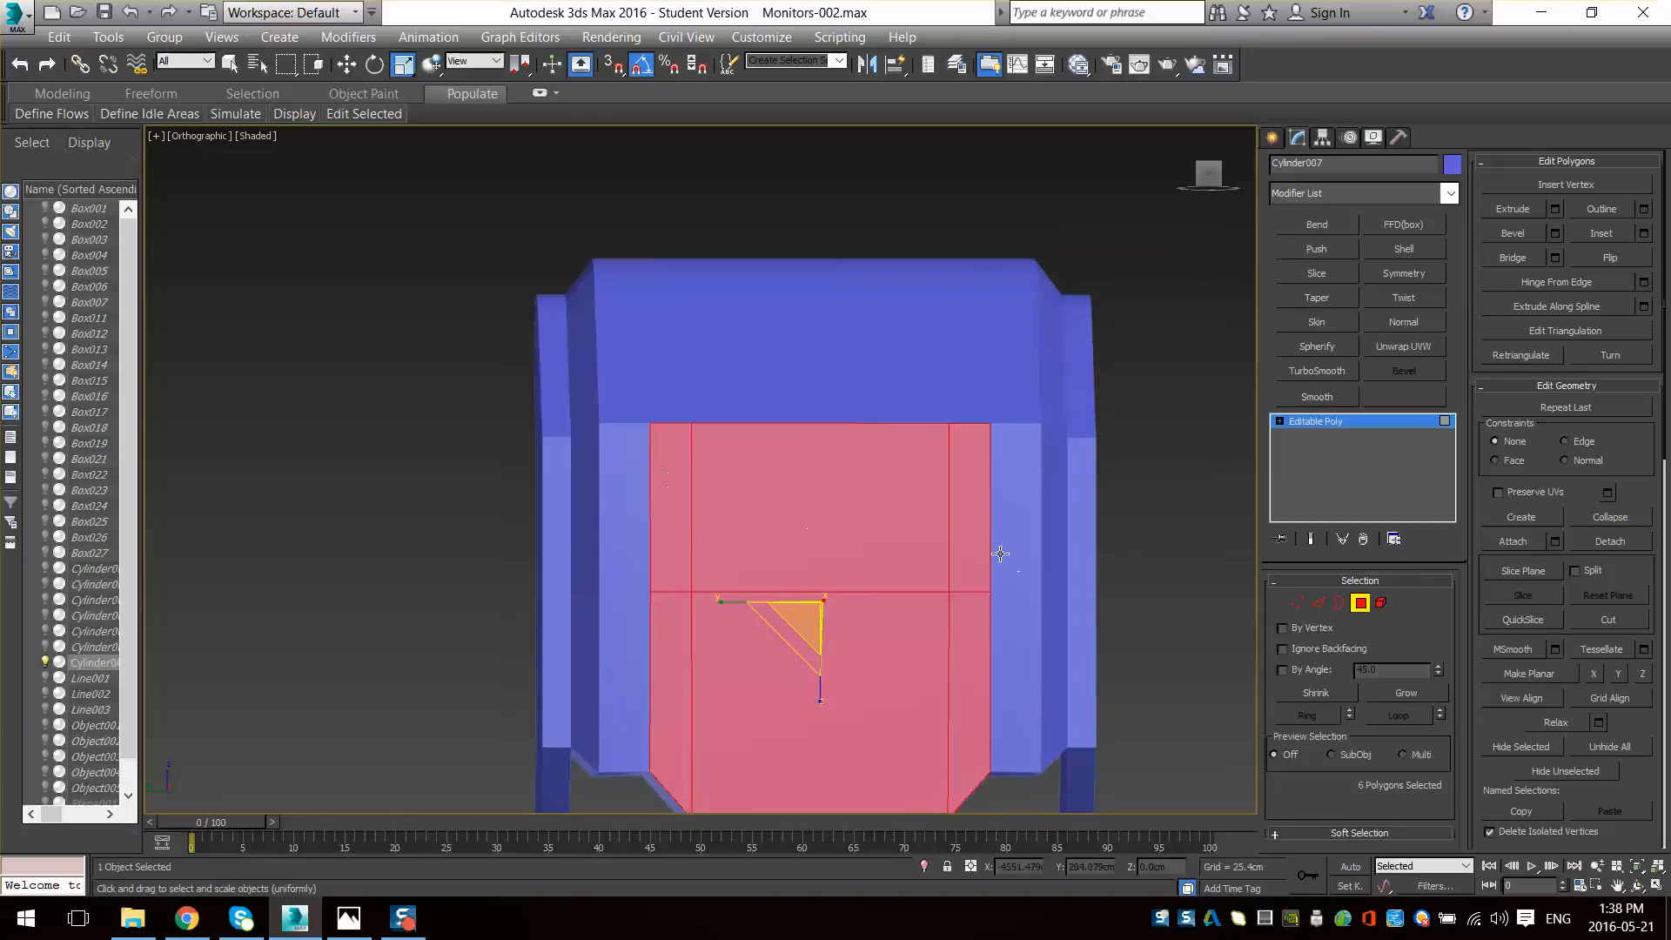
- Show the edges and raise the central edge along the top of the flat face to create angled upper corners
{"action": "key", "text": "F4"}
{"action": "left_click", "coordinate": [1320, 603]}
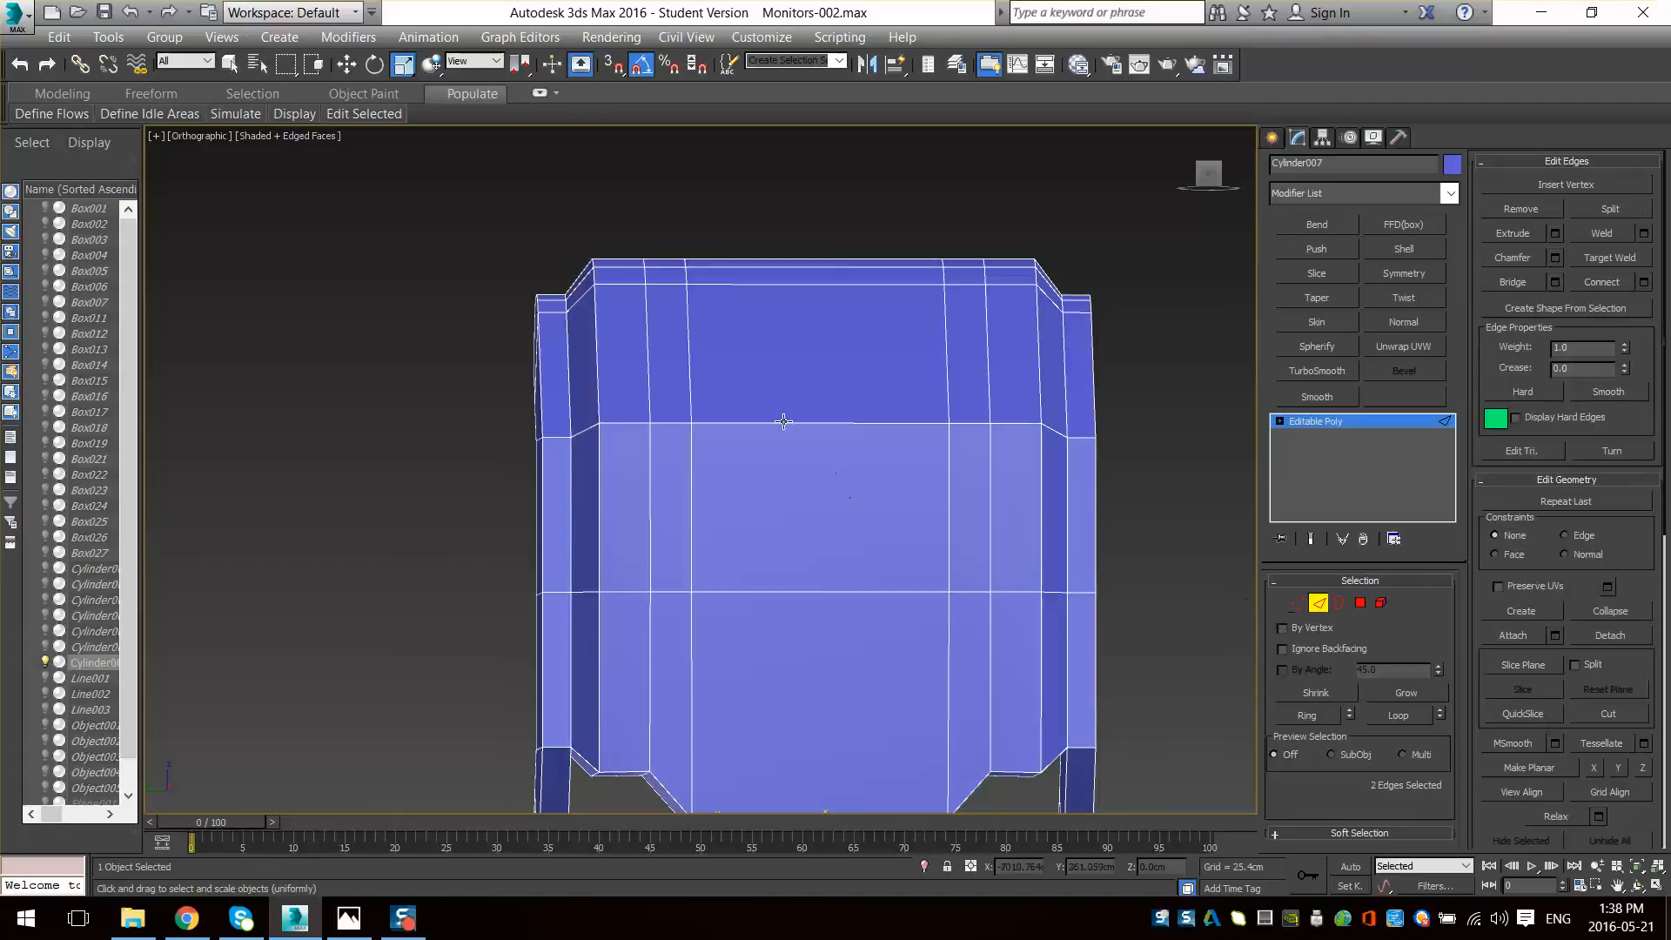
{"action": "left_click", "coordinate": [782, 423]}
{"action": "middle_click_drag", "start_coordinate": [862, 403], "coordinate": [905, 409], "text": "alt"}
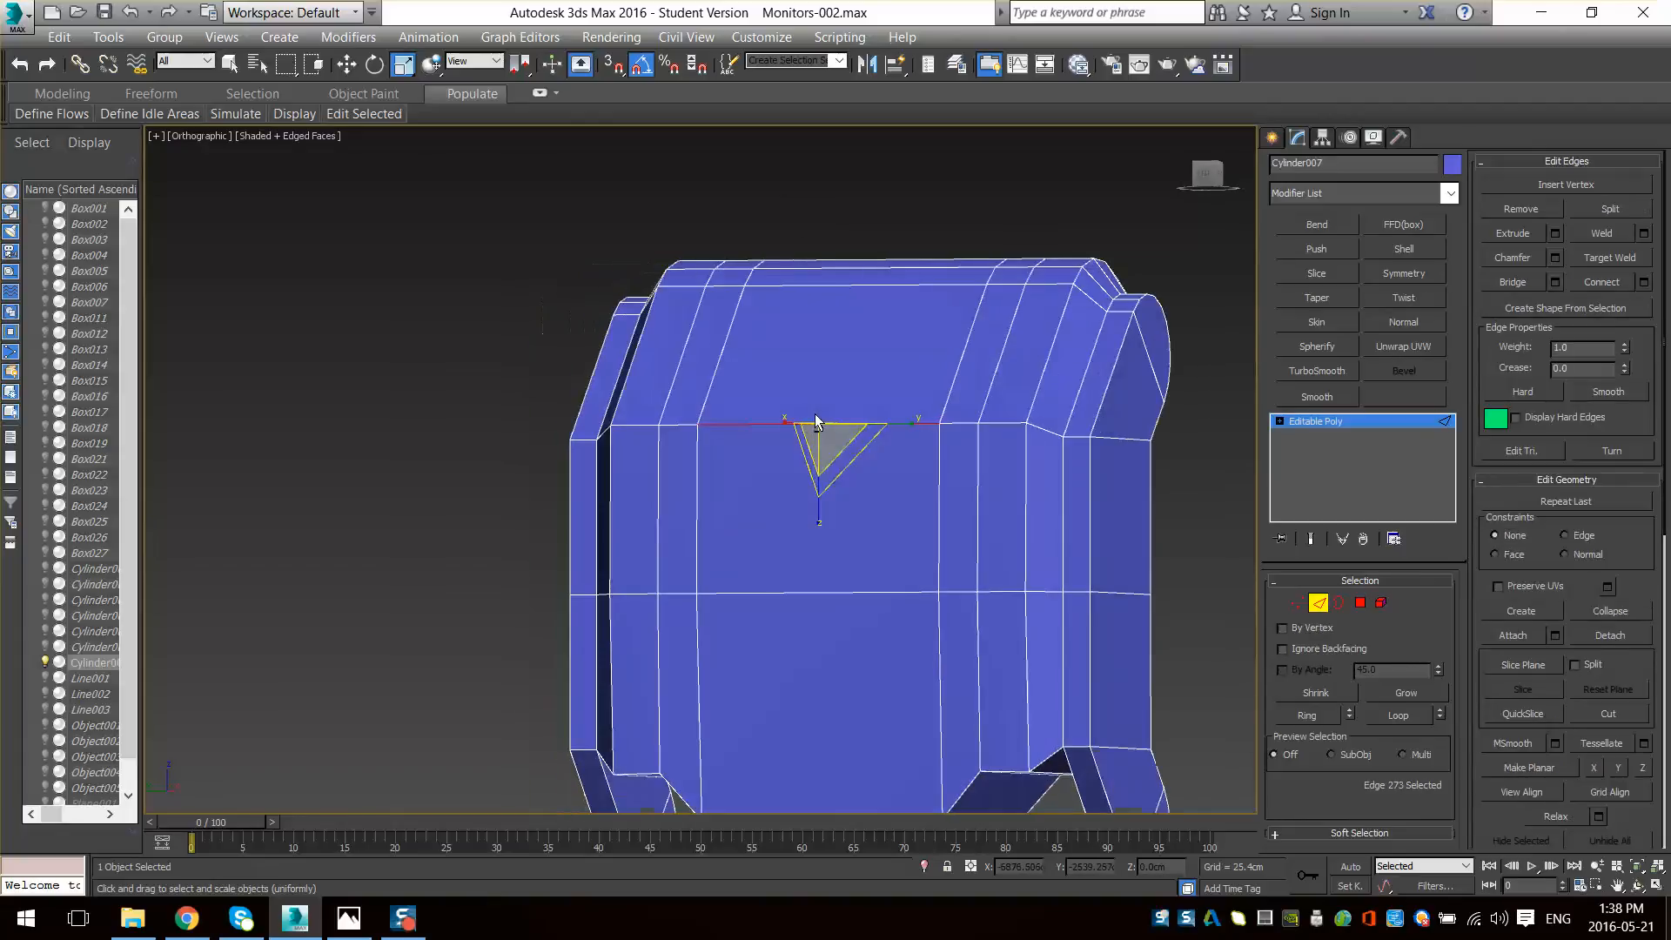
{"action": "key", "text": "w"}
{"action": "left_click_drag", "start_coordinate": [816, 353], "coordinate": [816, 342]}
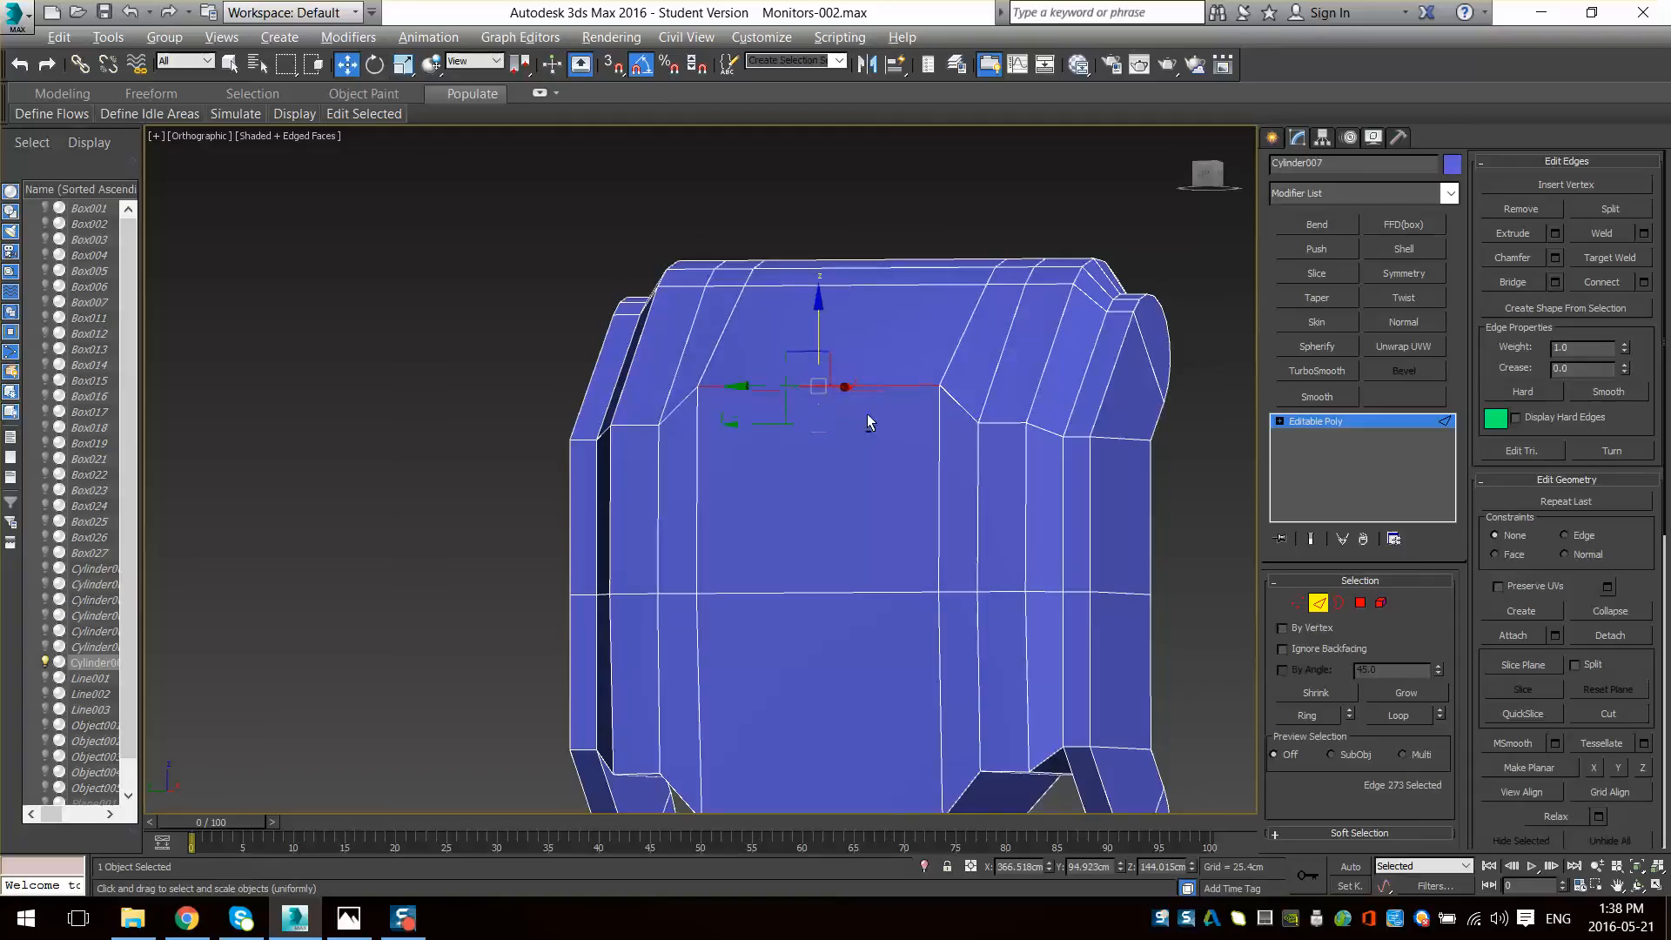
- Select the central edge where the slope meets the rounded top and move it outward in the Front view, away from the housing
{"action": "middle_click_drag", "start_coordinate": [869, 422], "coordinate": [761, 429], "text": "alt"}
{"action": "middle_click_drag", "start_coordinate": [923, 353], "coordinate": [862, 418]}
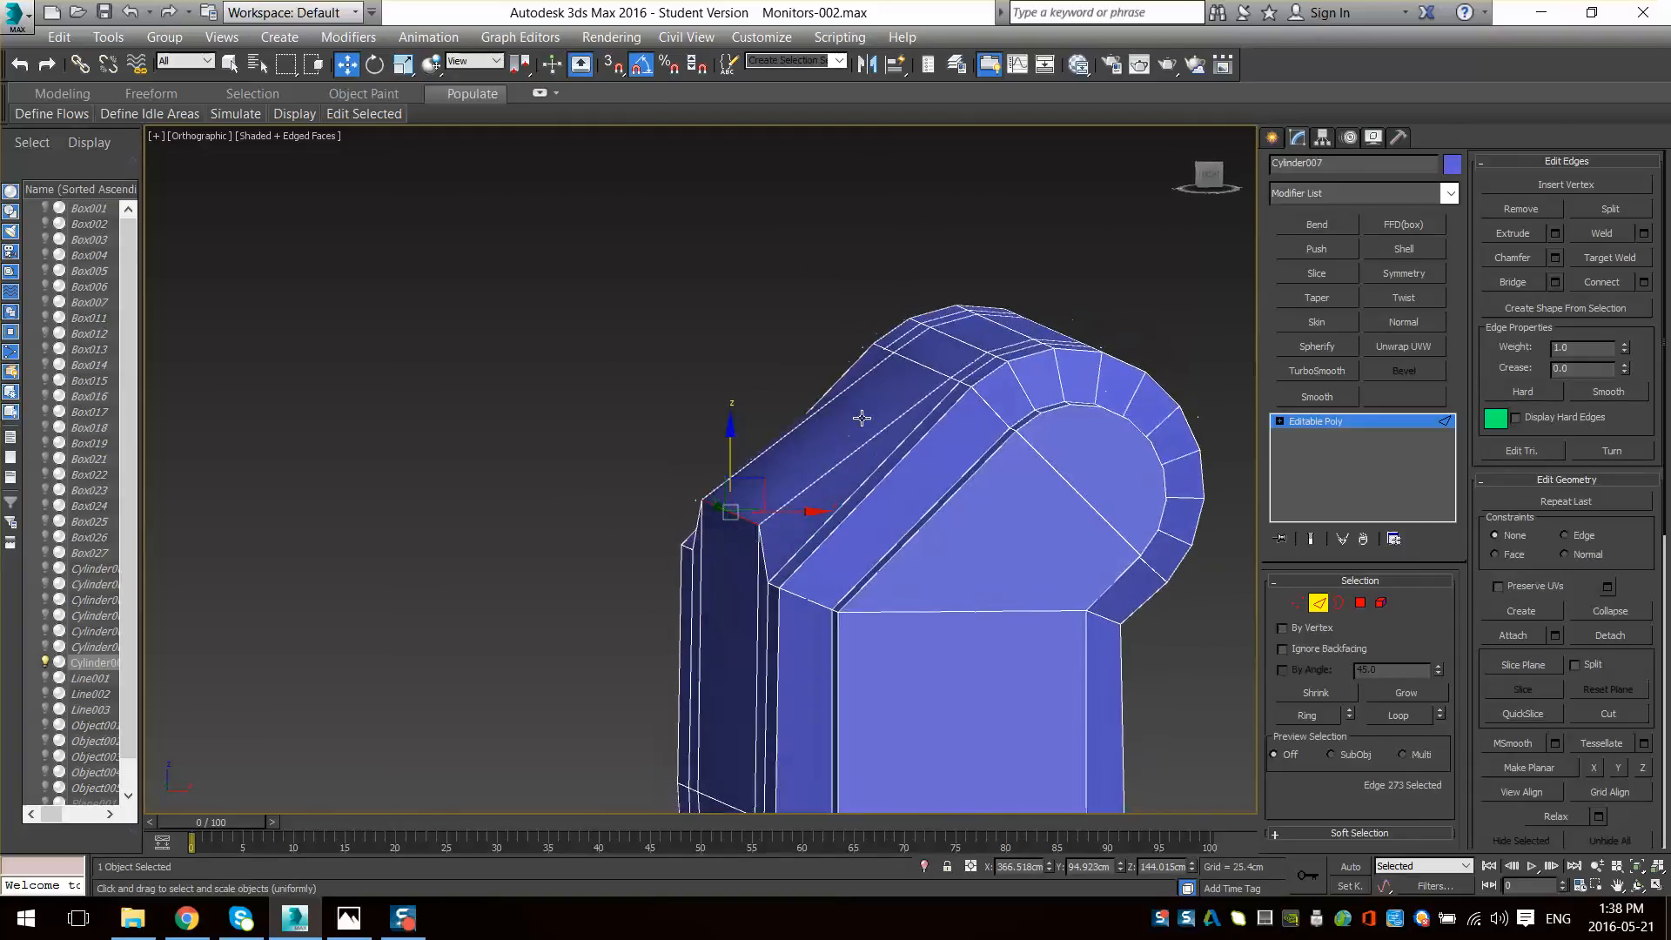
{"action": "left_click", "coordinate": [924, 367]}
{"action": "mouse_move", "coordinate": [924, 364]}
{"action": "middle_mouse_down", "text": "alt"}
{"action": "mouse_move", "coordinate": [930, 419]}
{"action": "mouse_move", "coordinate": [912, 387]}
{"action": "middle_mouse_up", "text": "alt"}
{"action": "scroll", "coordinate": [881, 421], "scroll_direction": "up", "scroll_amount": 4}
{"action": "left_click", "coordinate": [922, 412]}
{"action": "left_click_drag", "start_coordinate": [954, 380], "coordinate": [952, 369]}
{"action": "key", "text": "l"}
{"action": "scroll", "coordinate": [947, 378], "scroll_direction": "down", "scroll_amount": 5}
{"action": "key", "text": "f"}
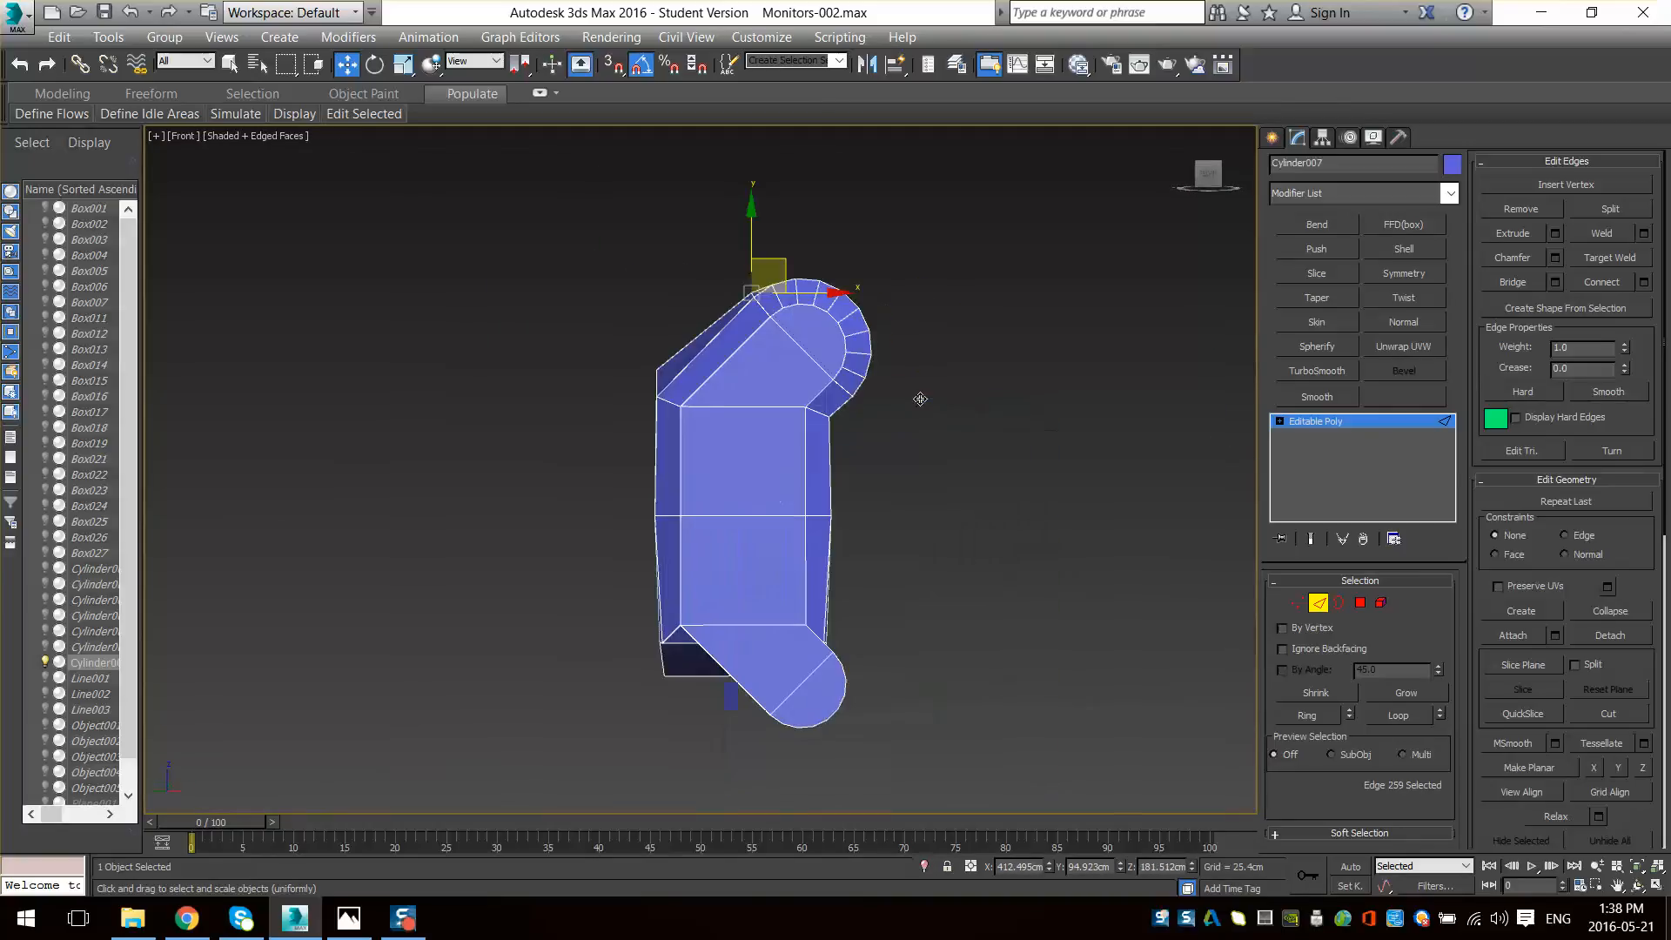
{"action": "key", "text": "z"}
{"action": "scroll", "coordinate": [799, 383], "scroll_direction": "up", "scroll_amount": 4}
{"action": "middle_click_drag", "start_coordinate": [627, 545], "coordinate": [831, 435]}
{"action": "scroll", "coordinate": [831, 435], "scroll_direction": "up", "scroll_amount": 1}
{"action": "middle_click_drag", "start_coordinate": [740, 484], "coordinate": [932, 382]}
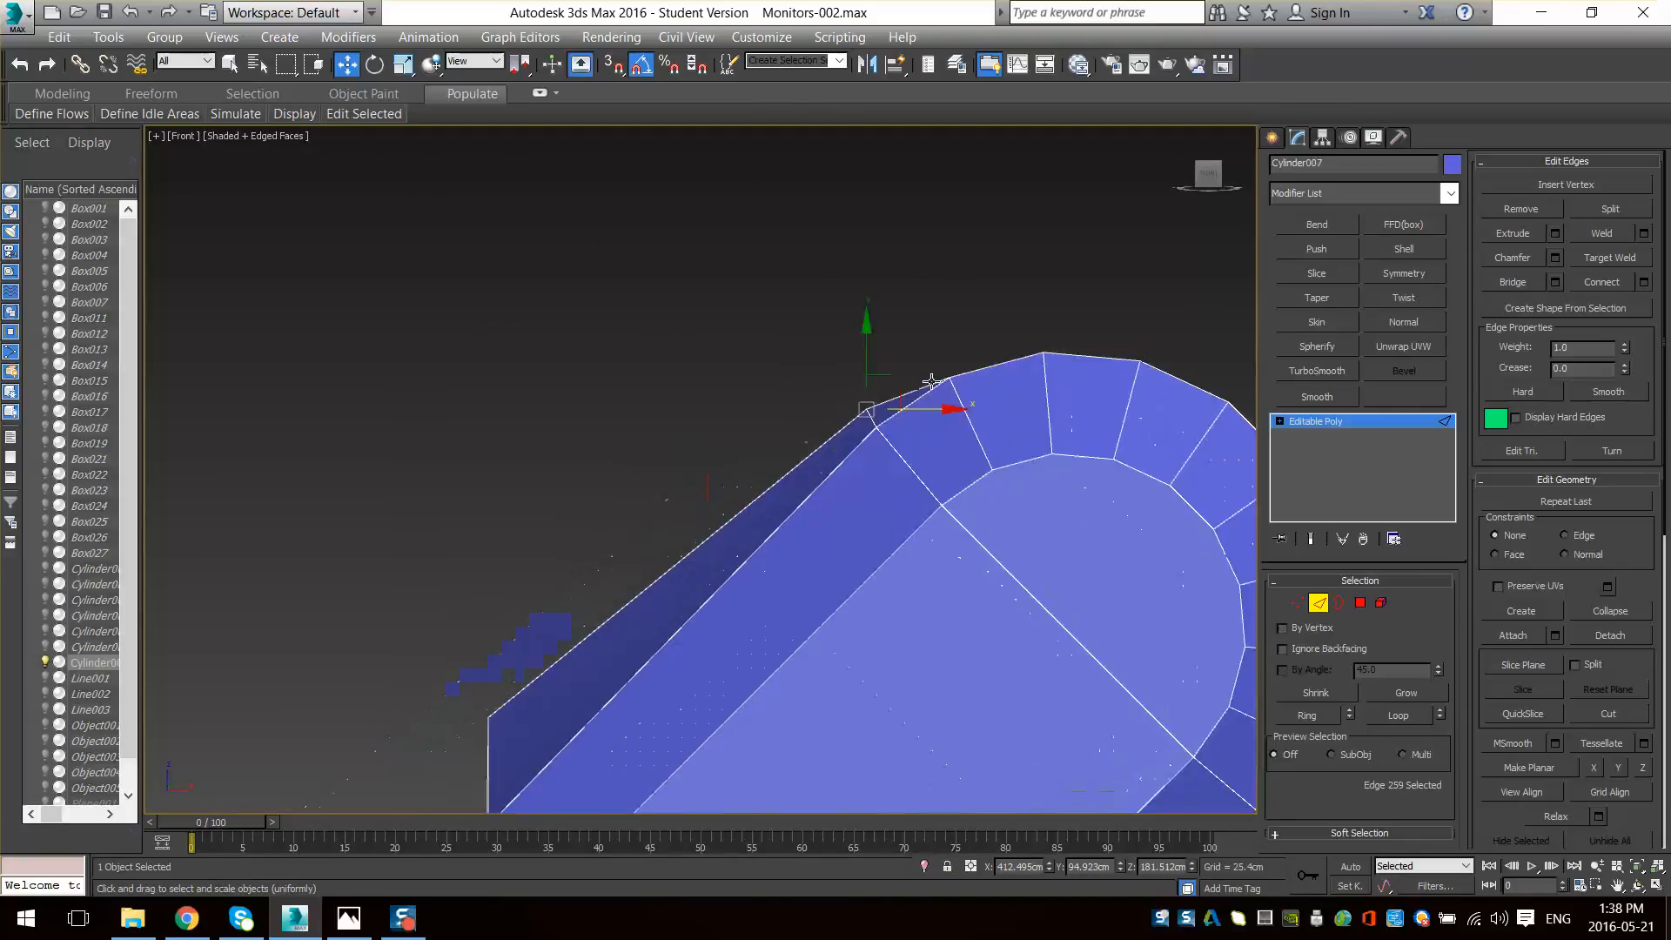
{"action": "scroll", "coordinate": [932, 381], "scroll_direction": "down", "scroll_amount": 2}
{"action": "left_click_drag", "start_coordinate": [912, 372], "coordinate": [881, 365]}
{"action": "middle_click_drag", "start_coordinate": [945, 372], "coordinate": [935, 397]}
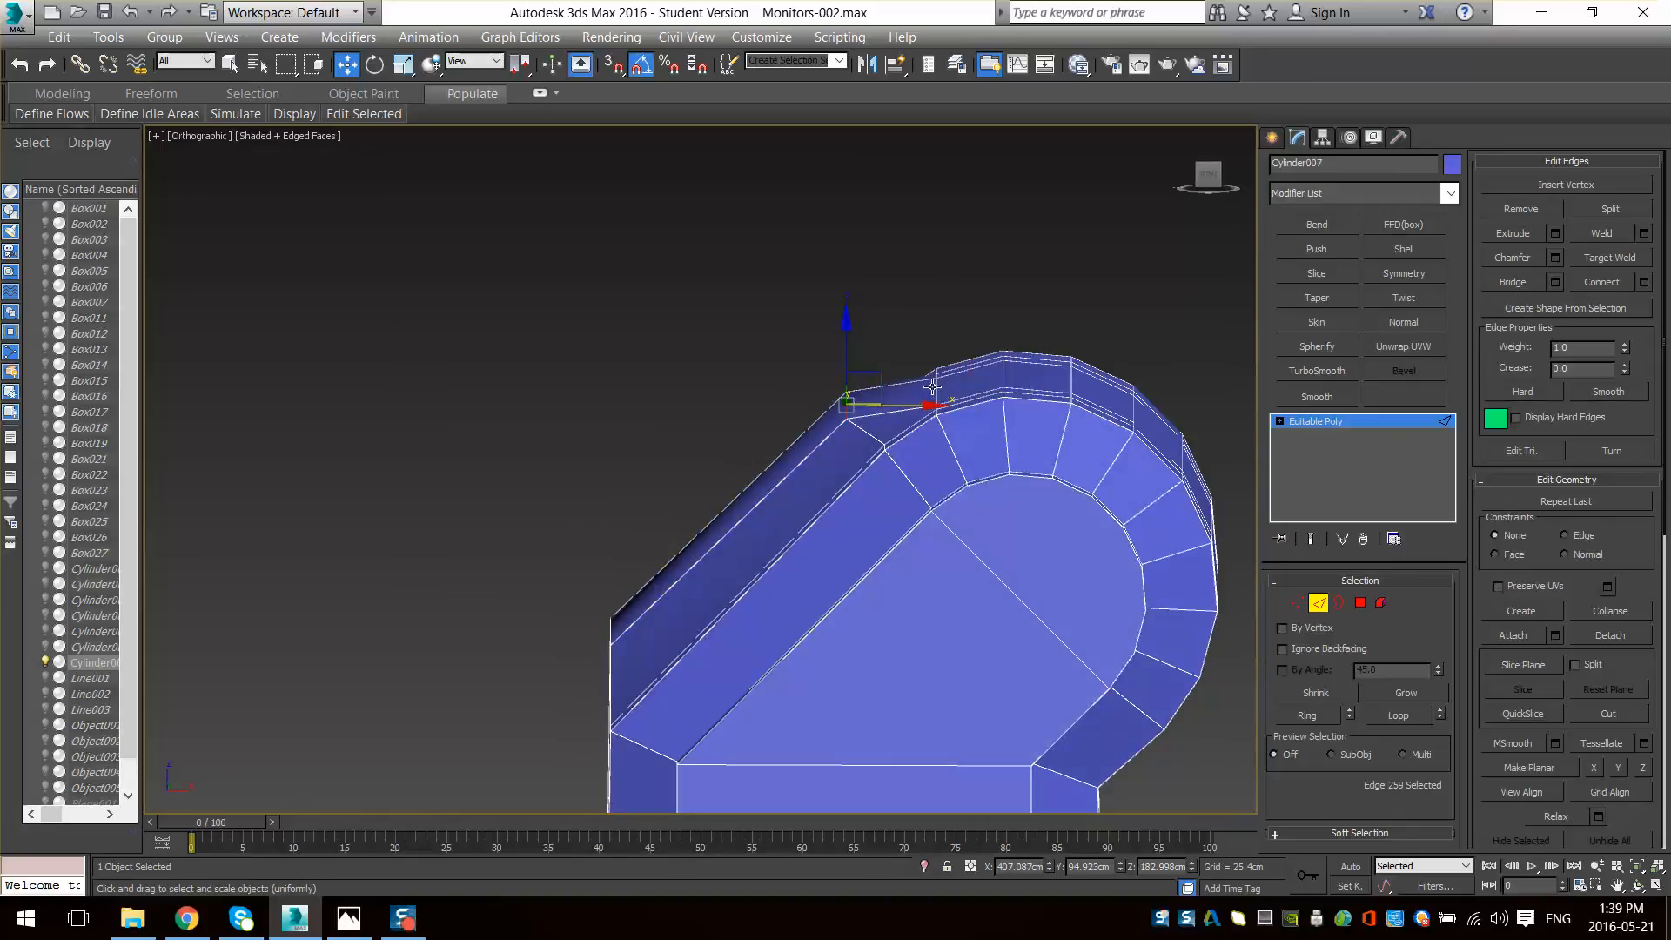
- In the Front view, move the next two central edges on the rounded top outward to continue the raised band
{"action": "key", "text": "f"}
{"action": "left_click", "coordinate": [935, 388]}
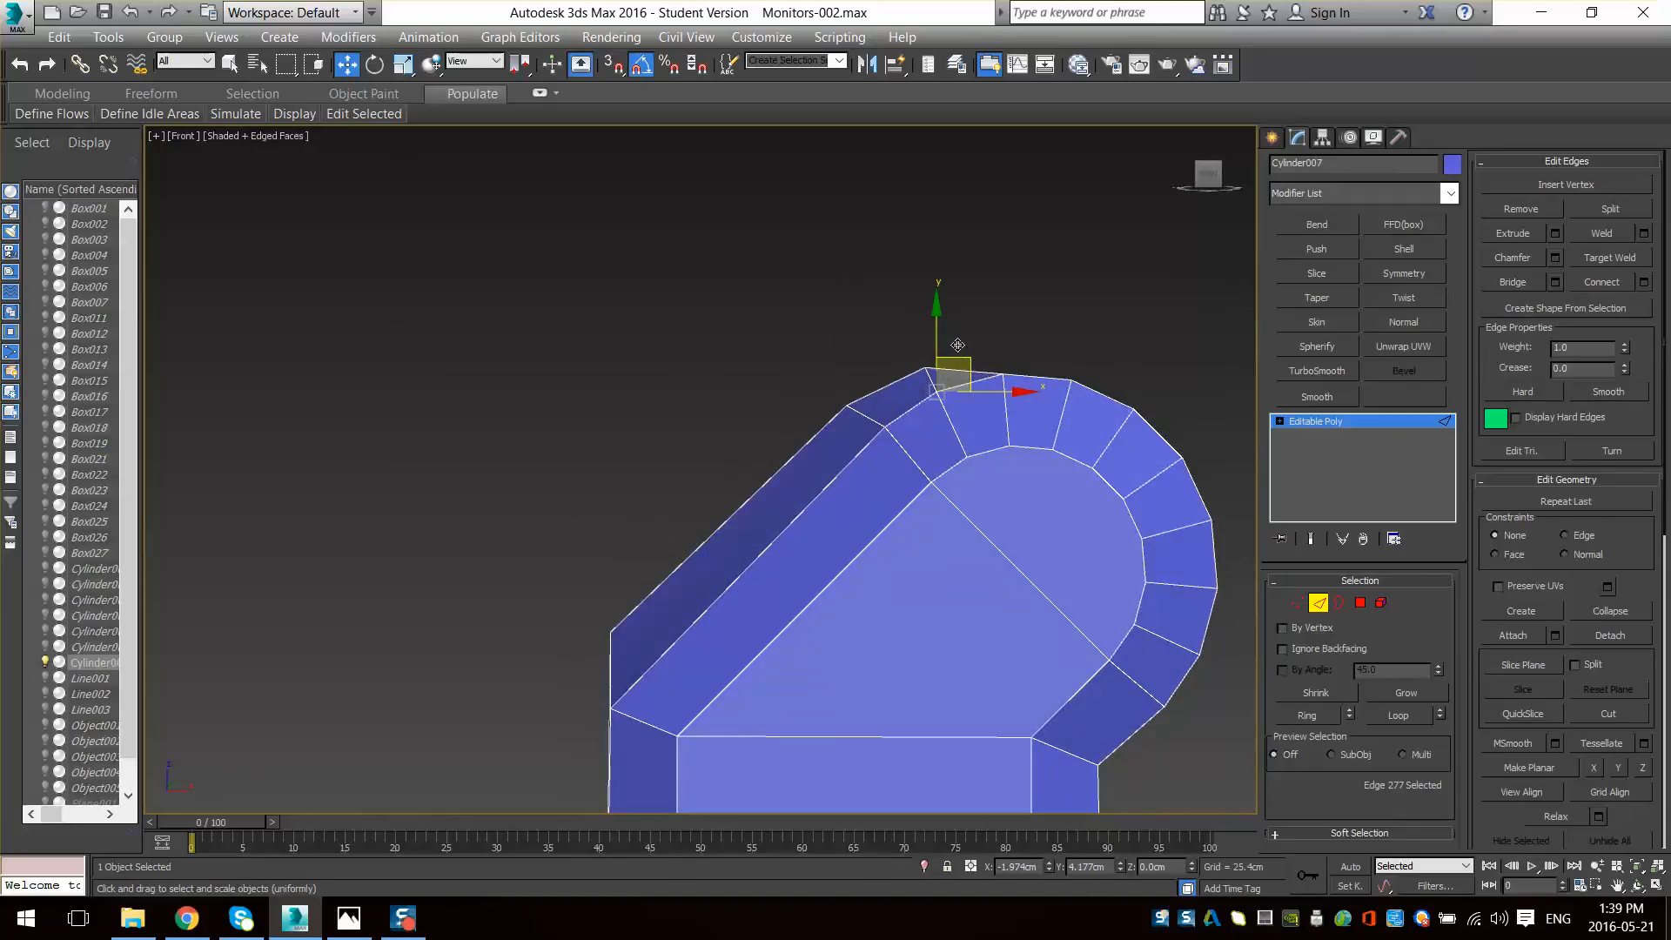
{"action": "left_click_drag", "start_coordinate": [958, 345], "coordinate": [958, 347]}
{"action": "middle_click_drag", "start_coordinate": [966, 358], "coordinate": [990, 385], "text": "alt"}
{"action": "left_click", "coordinate": [1000, 382]}
{"action": "key", "text": "f"}
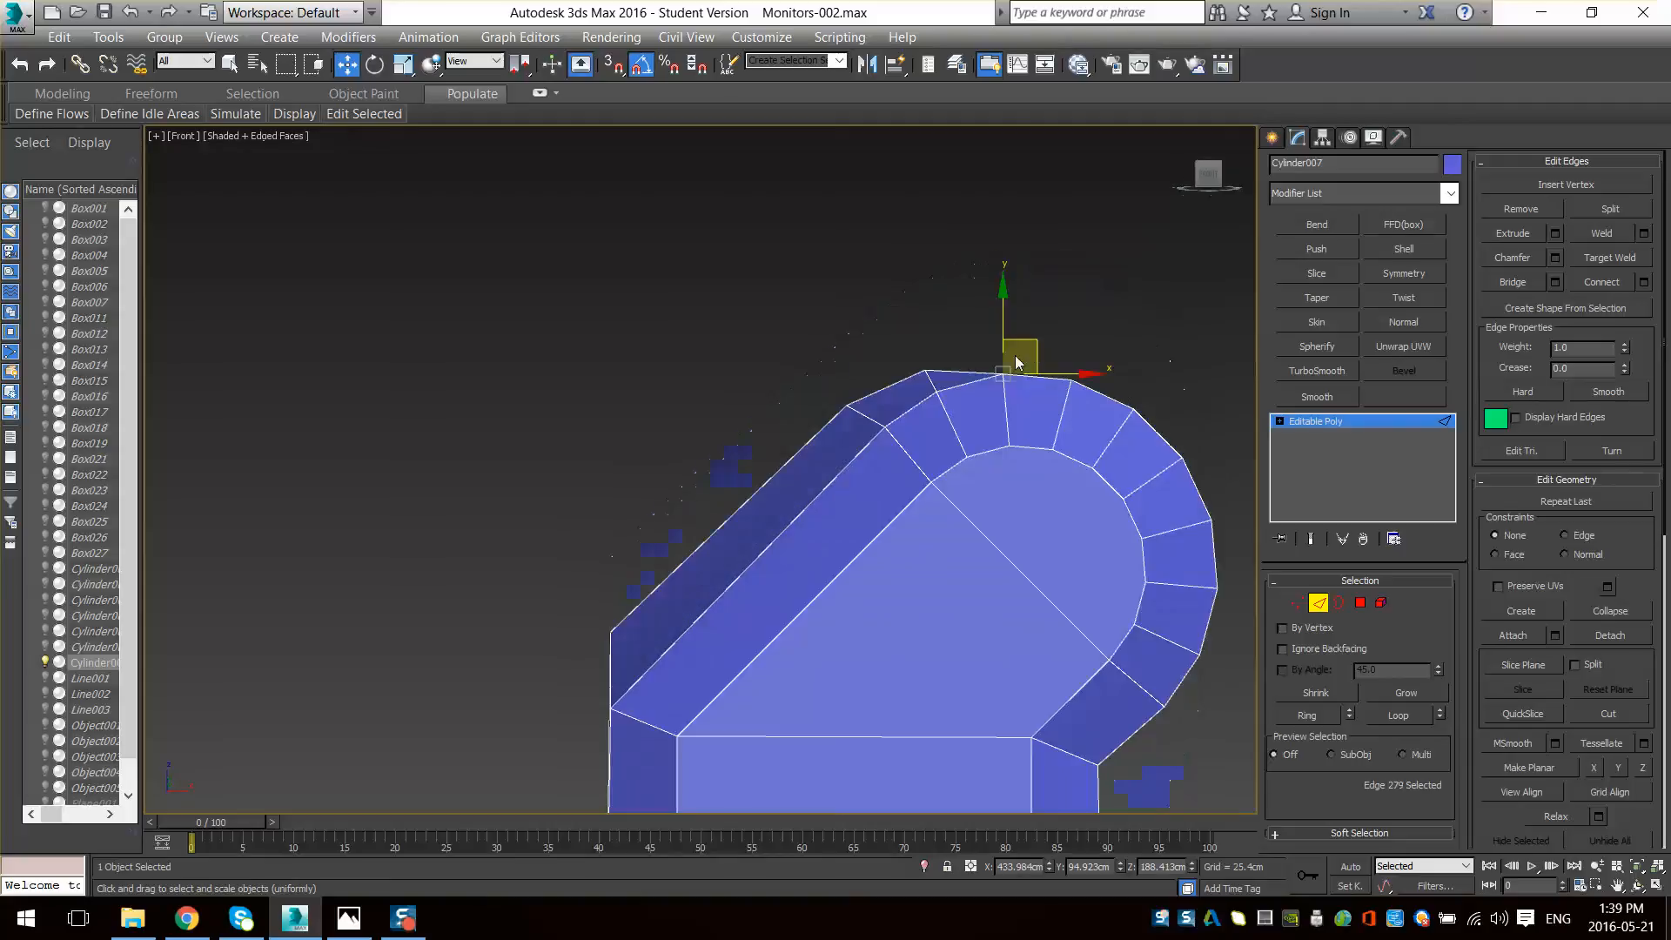
{"action": "left_click_drag", "start_coordinate": [1035, 353], "coordinate": [1030, 336]}
- Move the following three central edges around the curve outward in the Front view, so the raised band tapers toward the back
{"action": "middle_click_drag", "start_coordinate": [1052, 357], "coordinate": [1027, 352], "text": "alt"}
{"action": "left_click", "coordinate": [1082, 373]}
{"action": "key", "text": "f"}
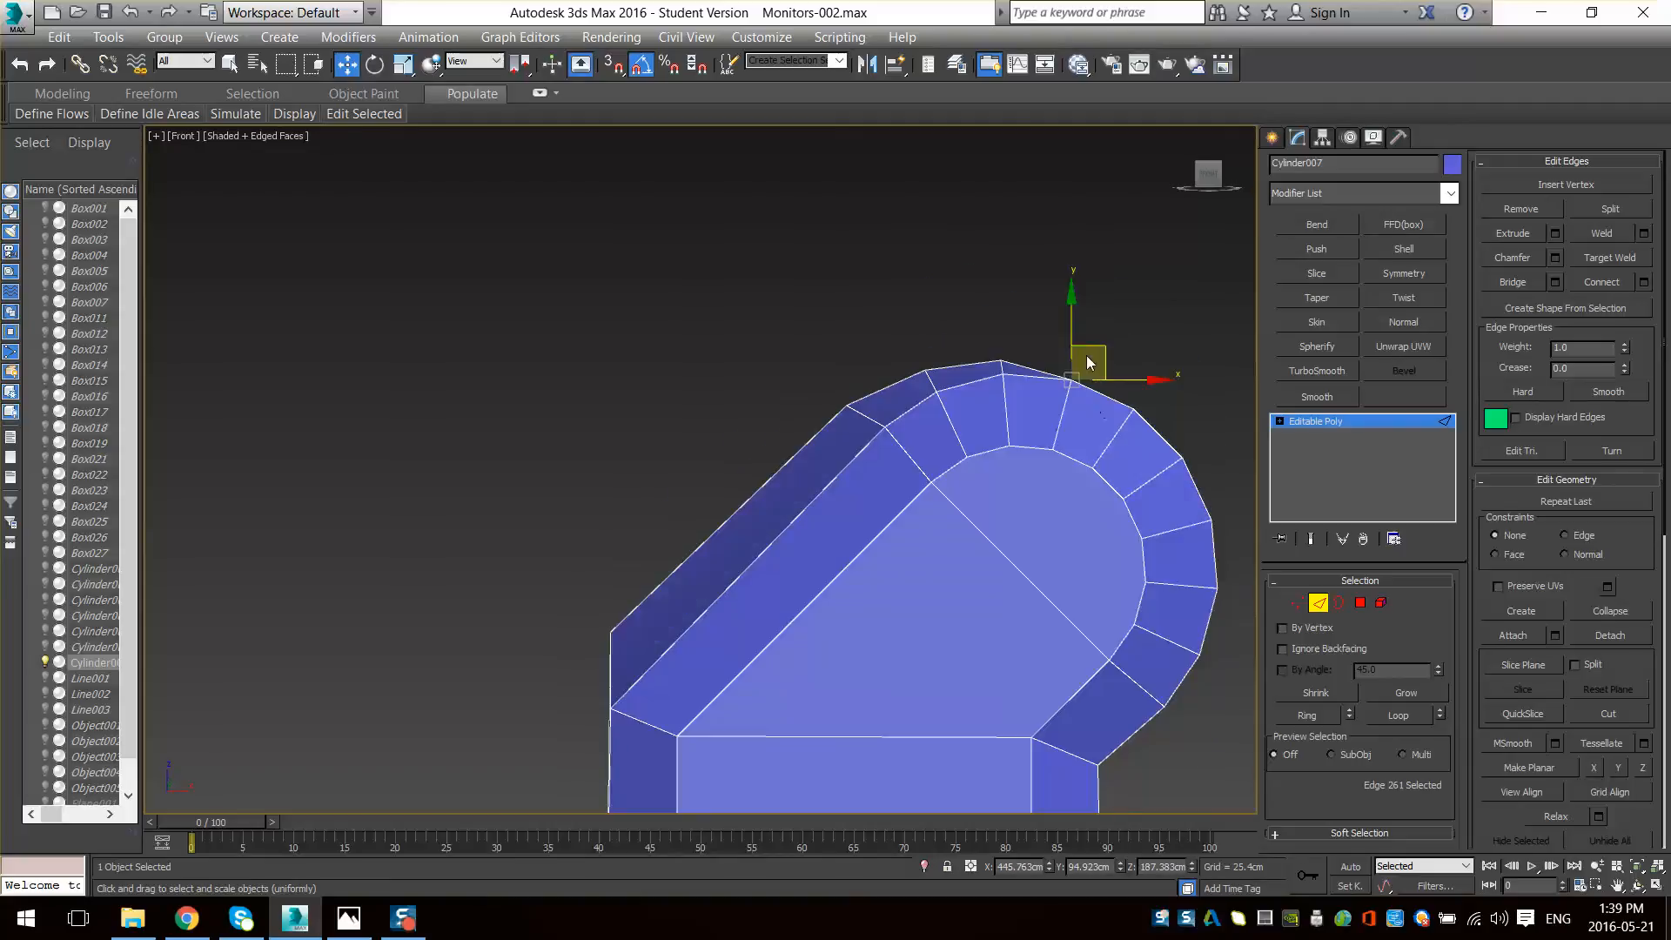
{"action": "left_click_drag", "start_coordinate": [1106, 350], "coordinate": [1110, 343]}
{"action": "middle_click_drag", "start_coordinate": [1111, 343], "coordinate": [1123, 370], "text": "alt"}
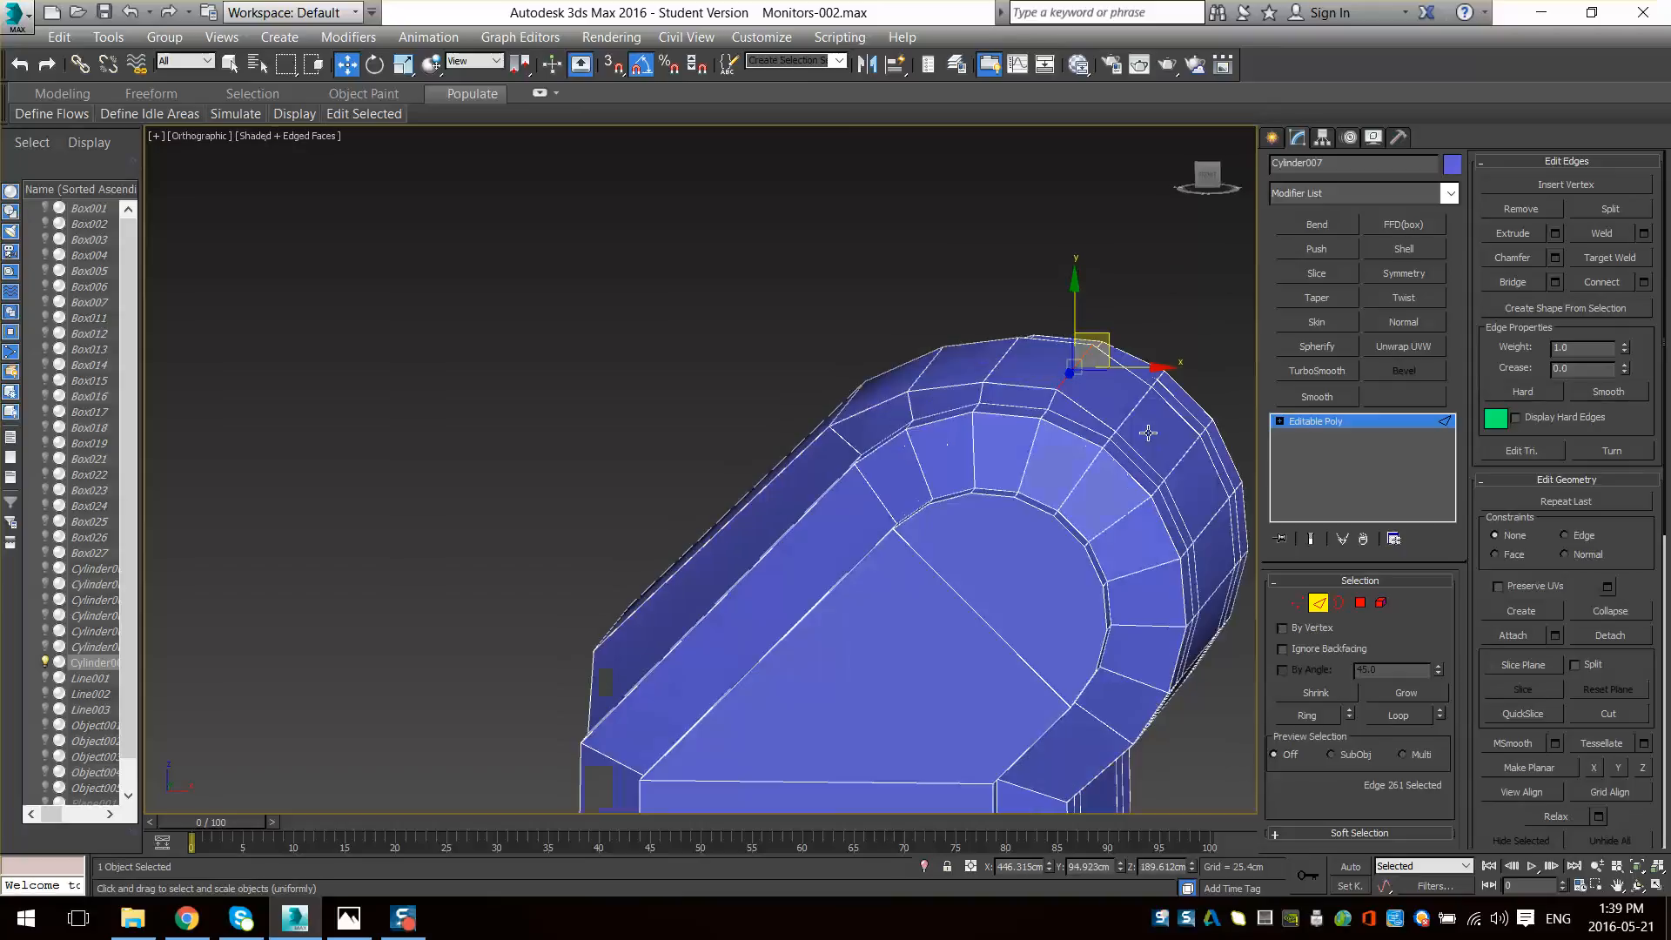
{"action": "left_click", "coordinate": [1131, 408]}
{"action": "key", "text": "f"}
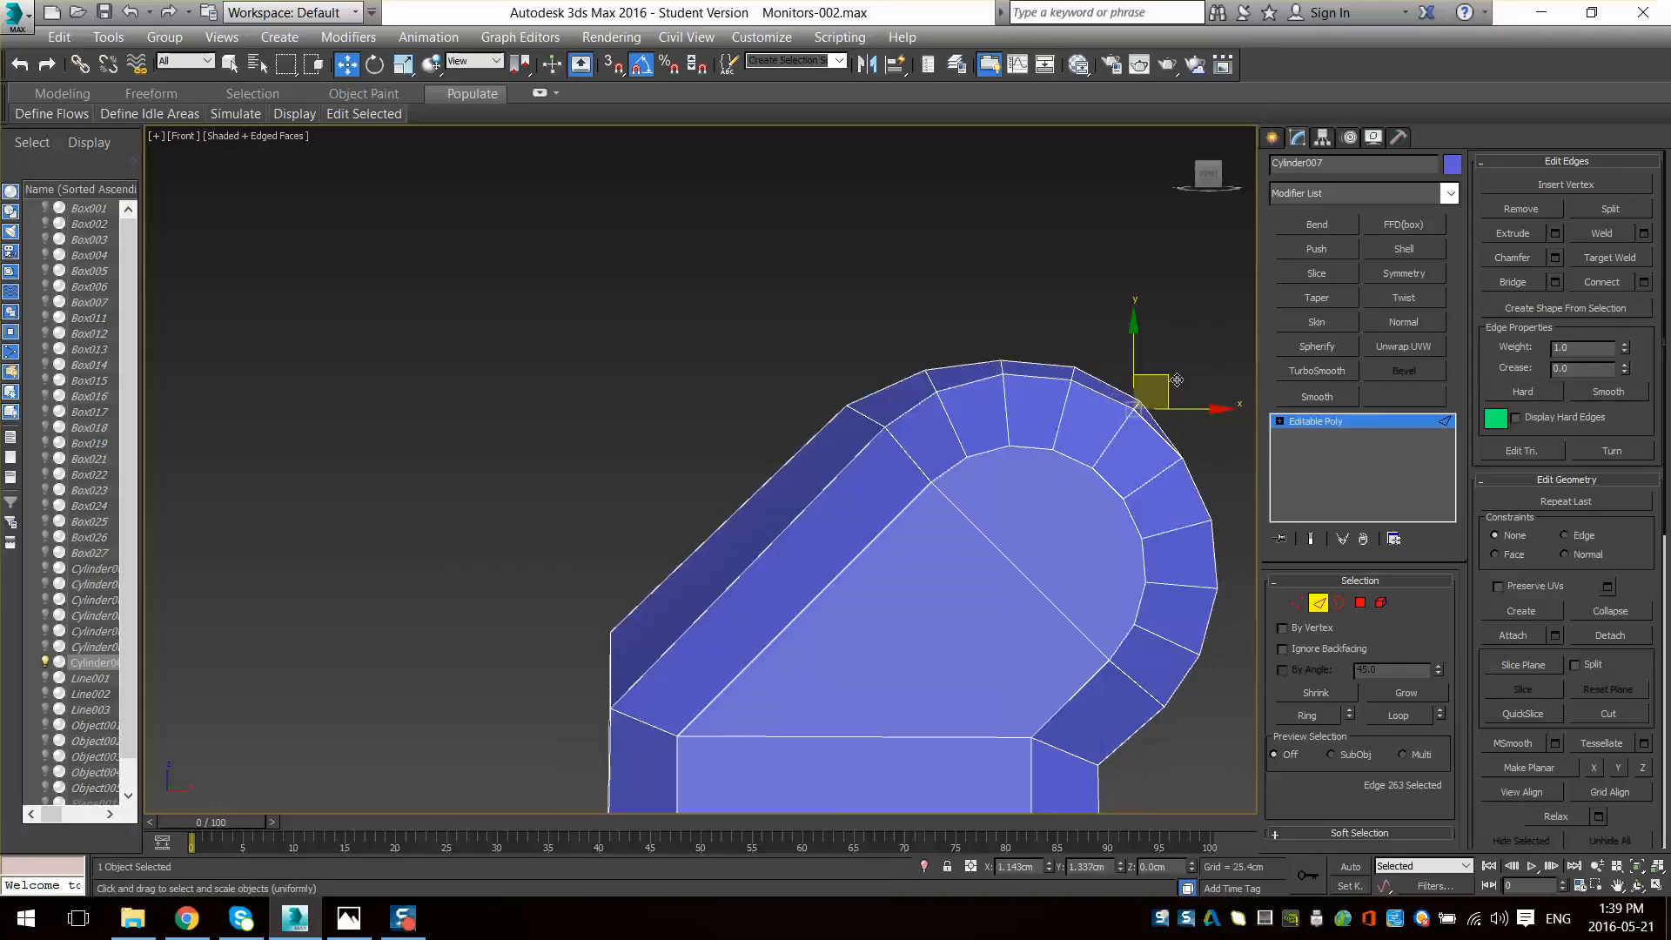
{"action": "middle_click_drag", "start_coordinate": [1183, 474], "coordinate": [1182, 455], "text": "alt"}
{"action": "left_click", "coordinate": [1182, 454]}
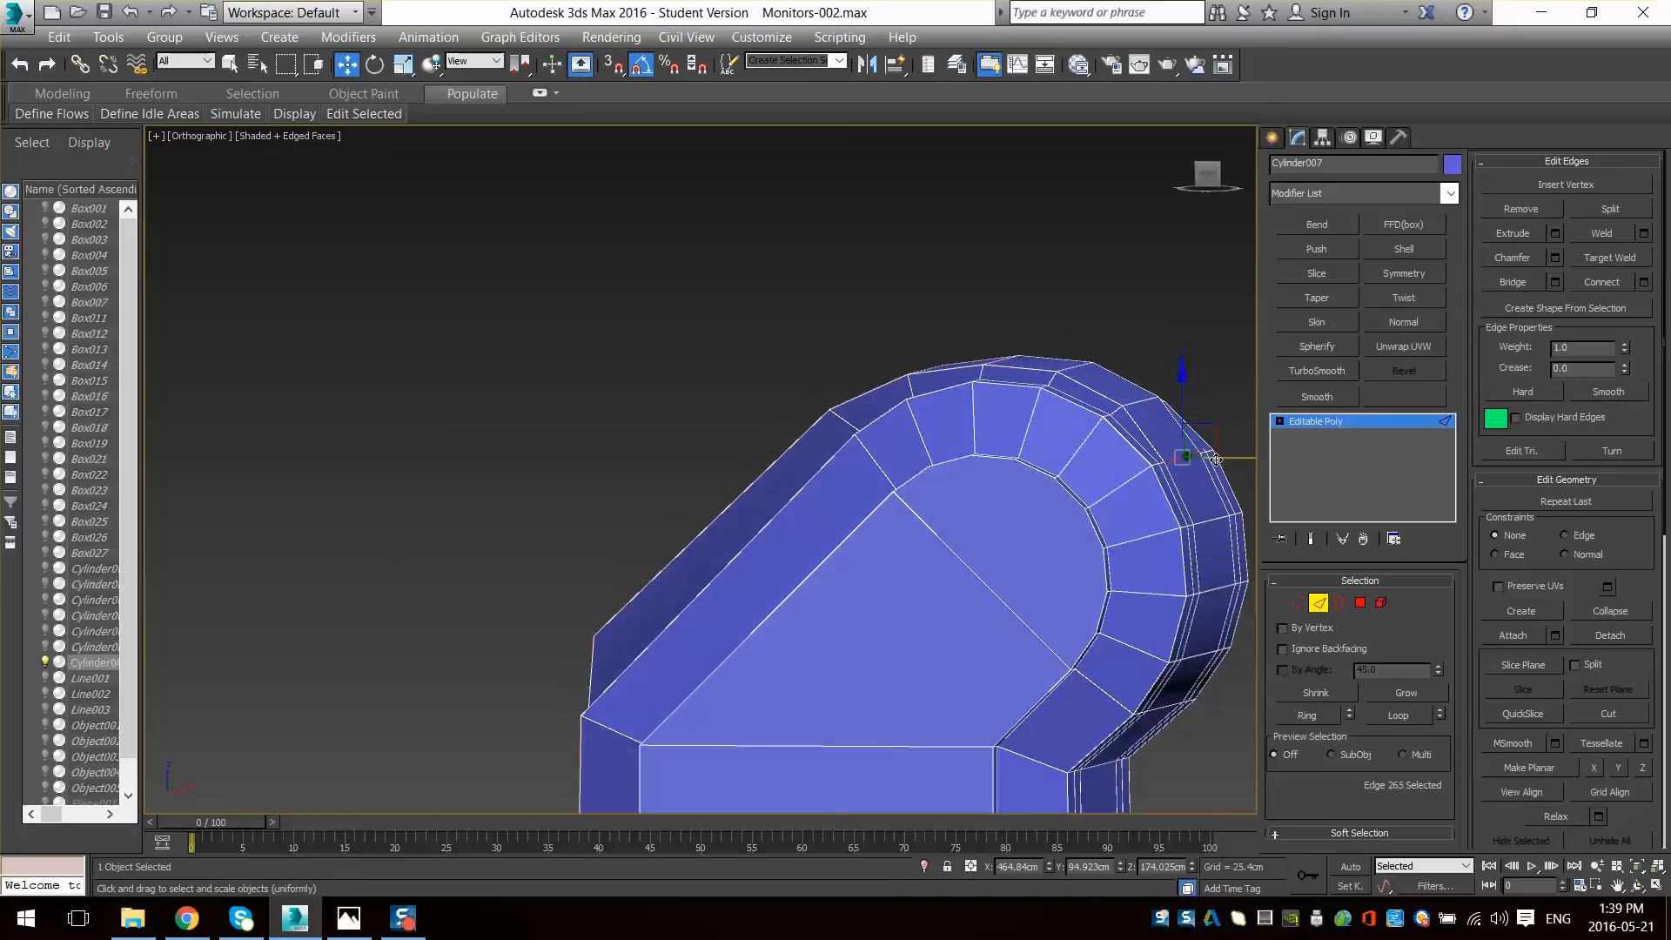
{"action": "key", "text": "f"}
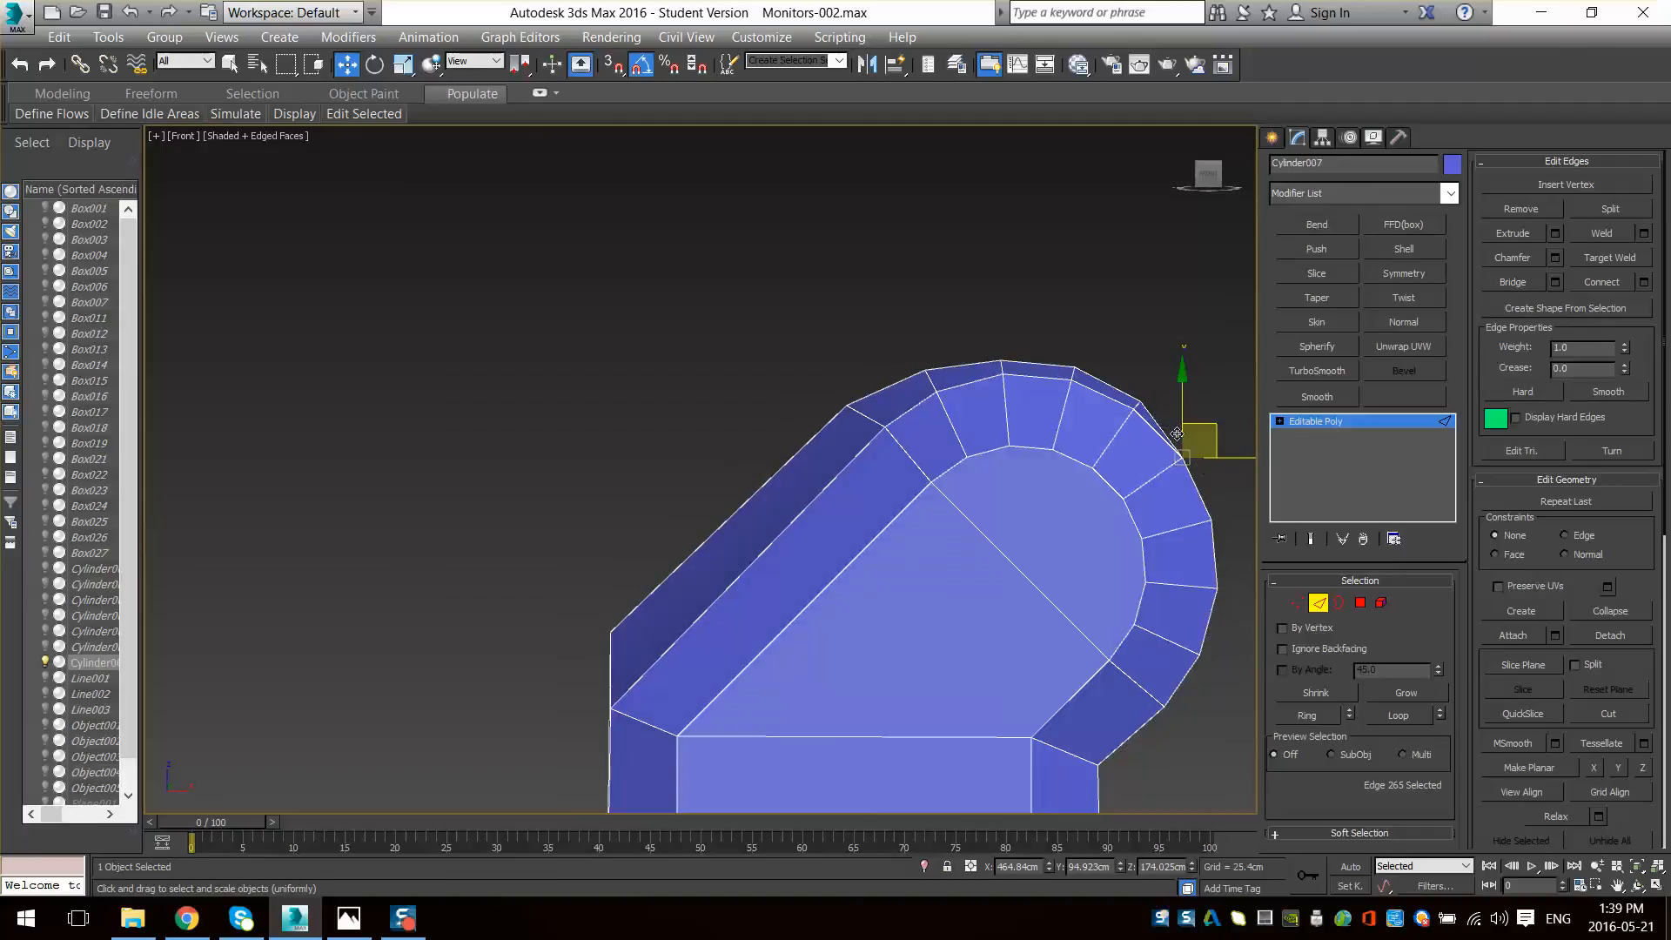
{"action": "left_click_drag", "start_coordinate": [1216, 437], "coordinate": [1224, 435]}
- Add the four side strip polygons flanking the selected central face to the polygon selection, two on each side
{"action": "scroll", "coordinate": [1053, 505], "scroll_direction": "down", "scroll_amount": 3}
{"action": "mouse_move", "coordinate": [933, 545]}
{"action": "middle_mouse_down", "text": "alt"}
{"action": "mouse_move", "coordinate": [1022, 556]}
{"action": "mouse_move", "coordinate": [910, 504]}
{"action": "mouse_move", "coordinate": [894, 553]}
{"action": "mouse_move", "coordinate": [926, 550]}
{"action": "middle_mouse_up", "text": "alt"}
{"action": "left_click", "coordinate": [1360, 602]}
{"action": "middle_click_drag", "start_coordinate": [948, 672], "coordinate": [958, 586]}
{"action": "mouse_move", "coordinate": [958, 585]}
{"action": "middle_mouse_down"}
{"action": "mouse_move", "coordinate": [1010, 514]}
{"action": "mouse_move", "coordinate": [958, 567]}
{"action": "middle_mouse_up"}
{"action": "scroll", "coordinate": [969, 597], "scroll_direction": "up", "scroll_amount": 2}
{"action": "mouse_move", "coordinate": [977, 624]}
{"action": "middle_mouse_down", "text": "alt"}
{"action": "mouse_move", "coordinate": [951, 630]}
{"action": "mouse_move", "coordinate": [982, 602]}
{"action": "middle_mouse_up", "text": "alt"}
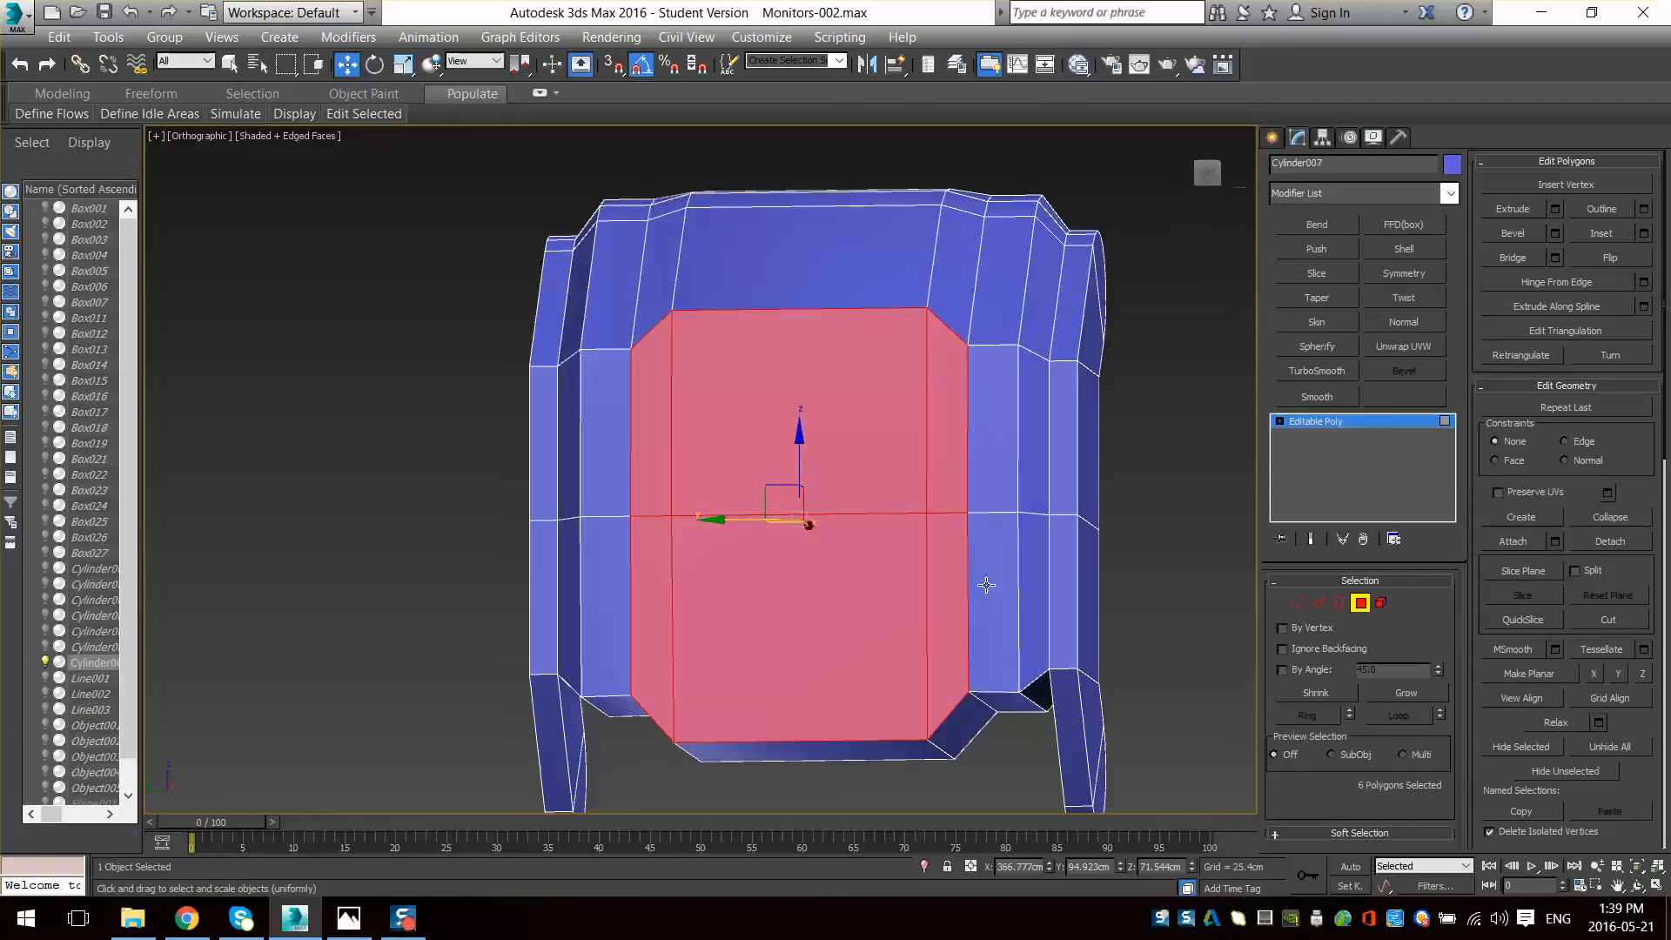
{"action": "left_click", "coordinate": [986, 585], "text": "ctrl"}
{"action": "left_click", "coordinate": [985, 483], "text": "ctrl"}
{"action": "left_click", "coordinate": [618, 449], "text": "ctrl"}
{"action": "left_click", "coordinate": [619, 535], "text": "ctrl"}
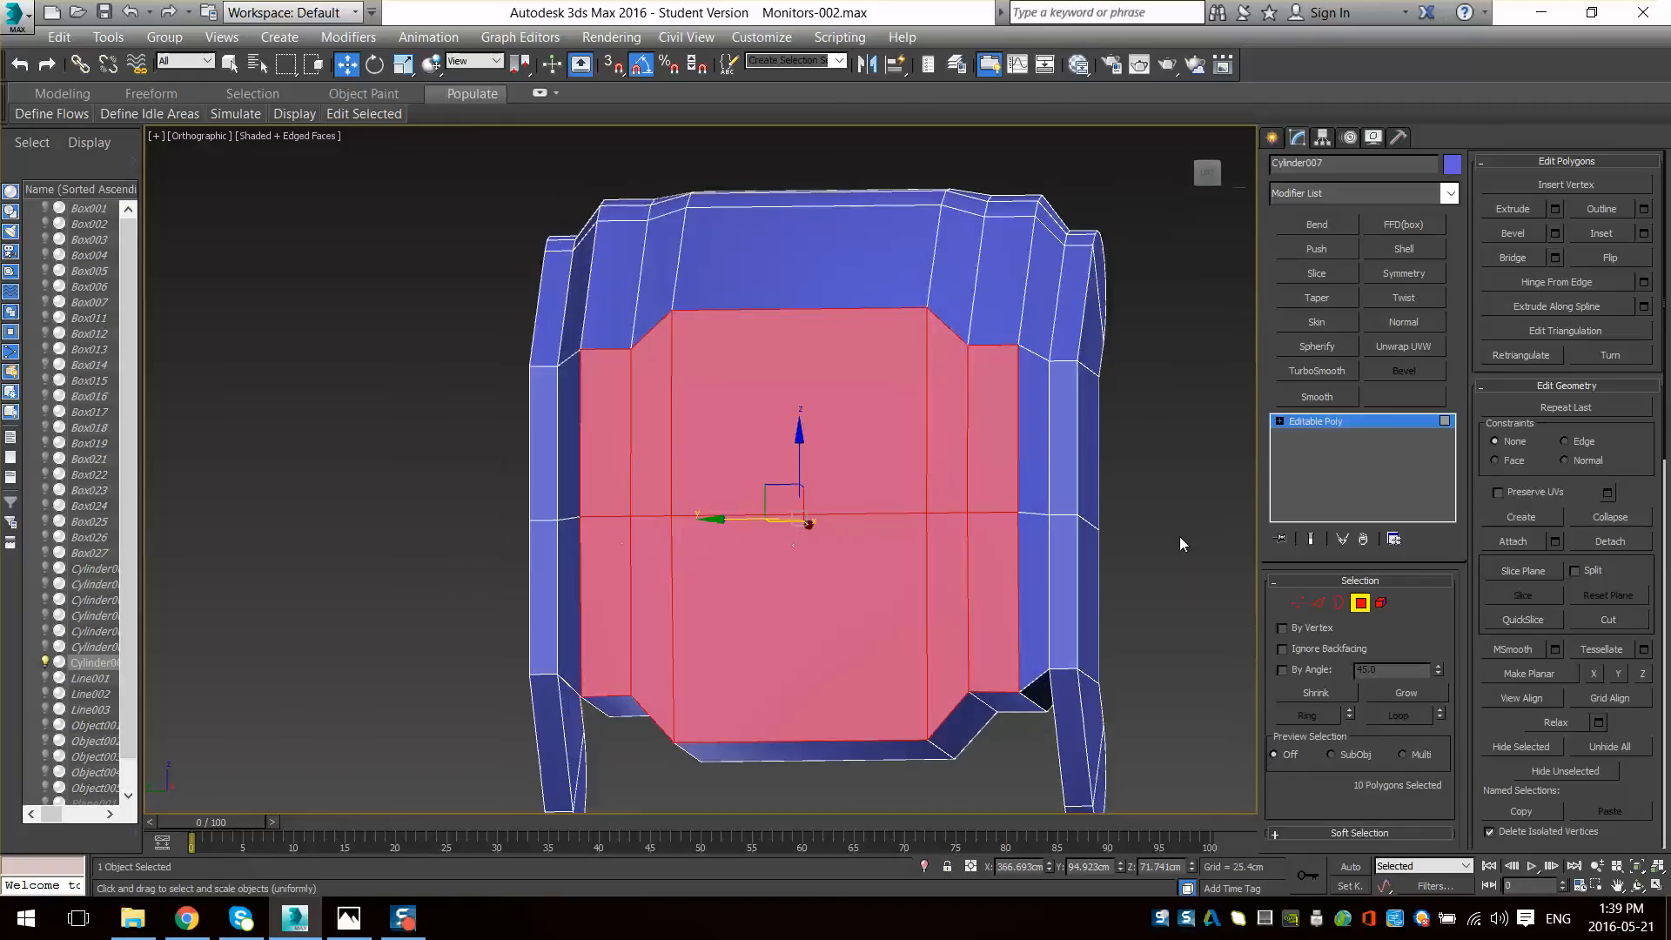
- Inset the ten selected face polygons to leave a narrow frame around the screen area
{"action": "left_click", "coordinate": [1600, 233]}
{"action": "left_click_drag", "start_coordinate": [794, 534], "coordinate": [796, 514]}
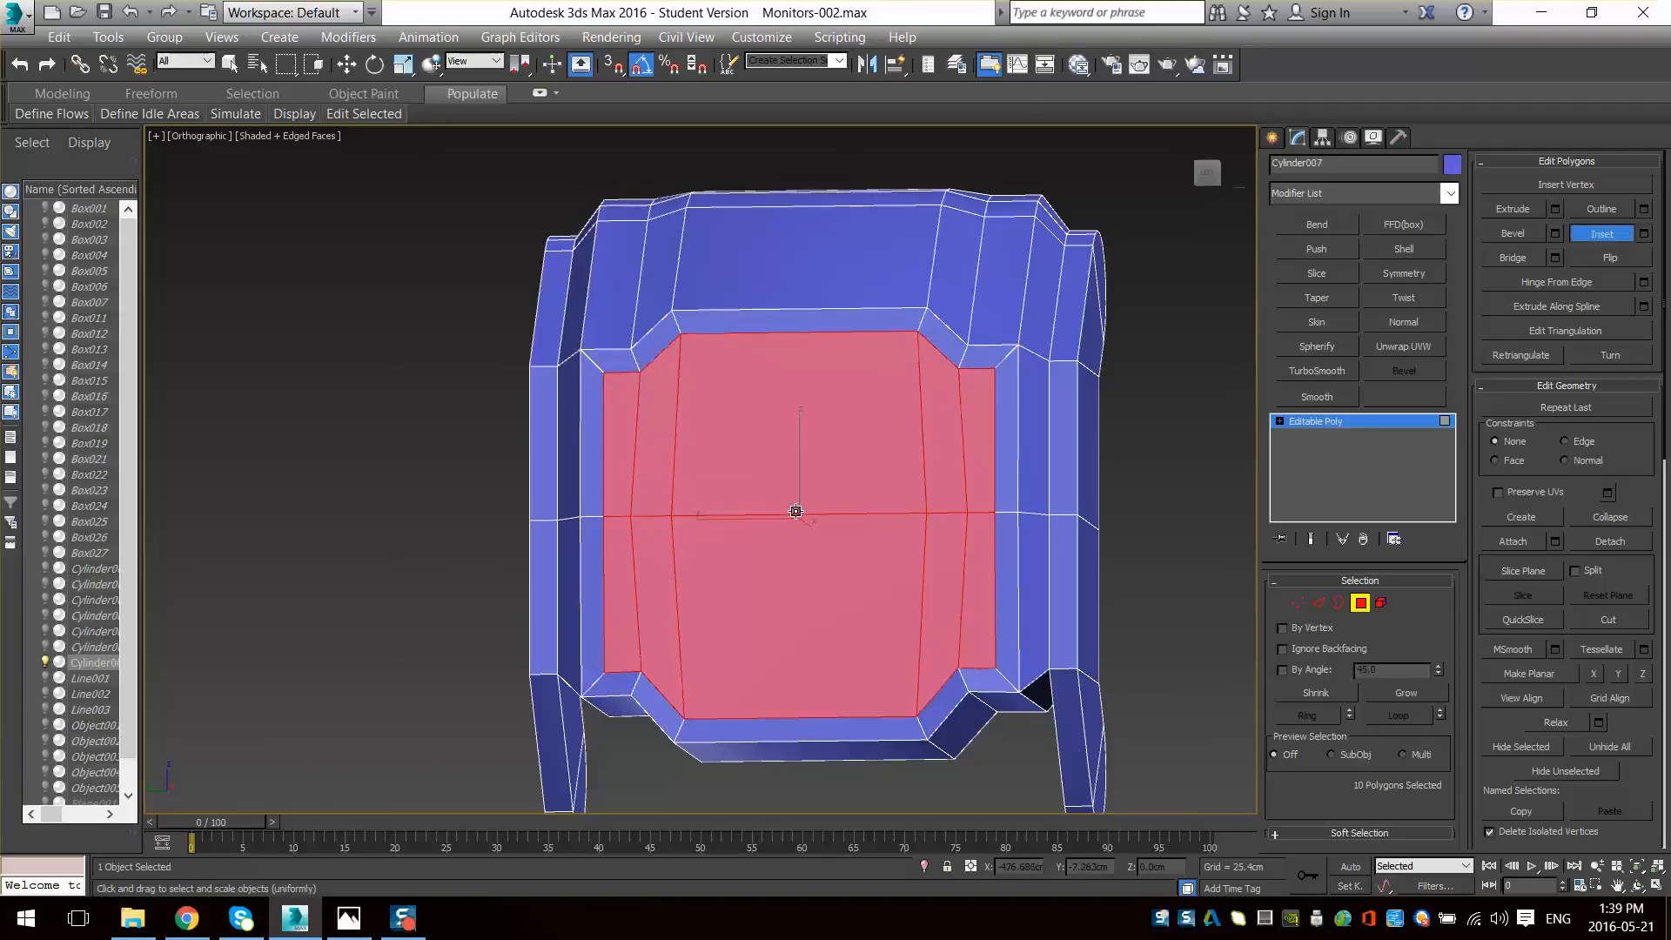
{"action": "middle_click_drag", "start_coordinate": [796, 513], "coordinate": [890, 574], "text": "alt"}
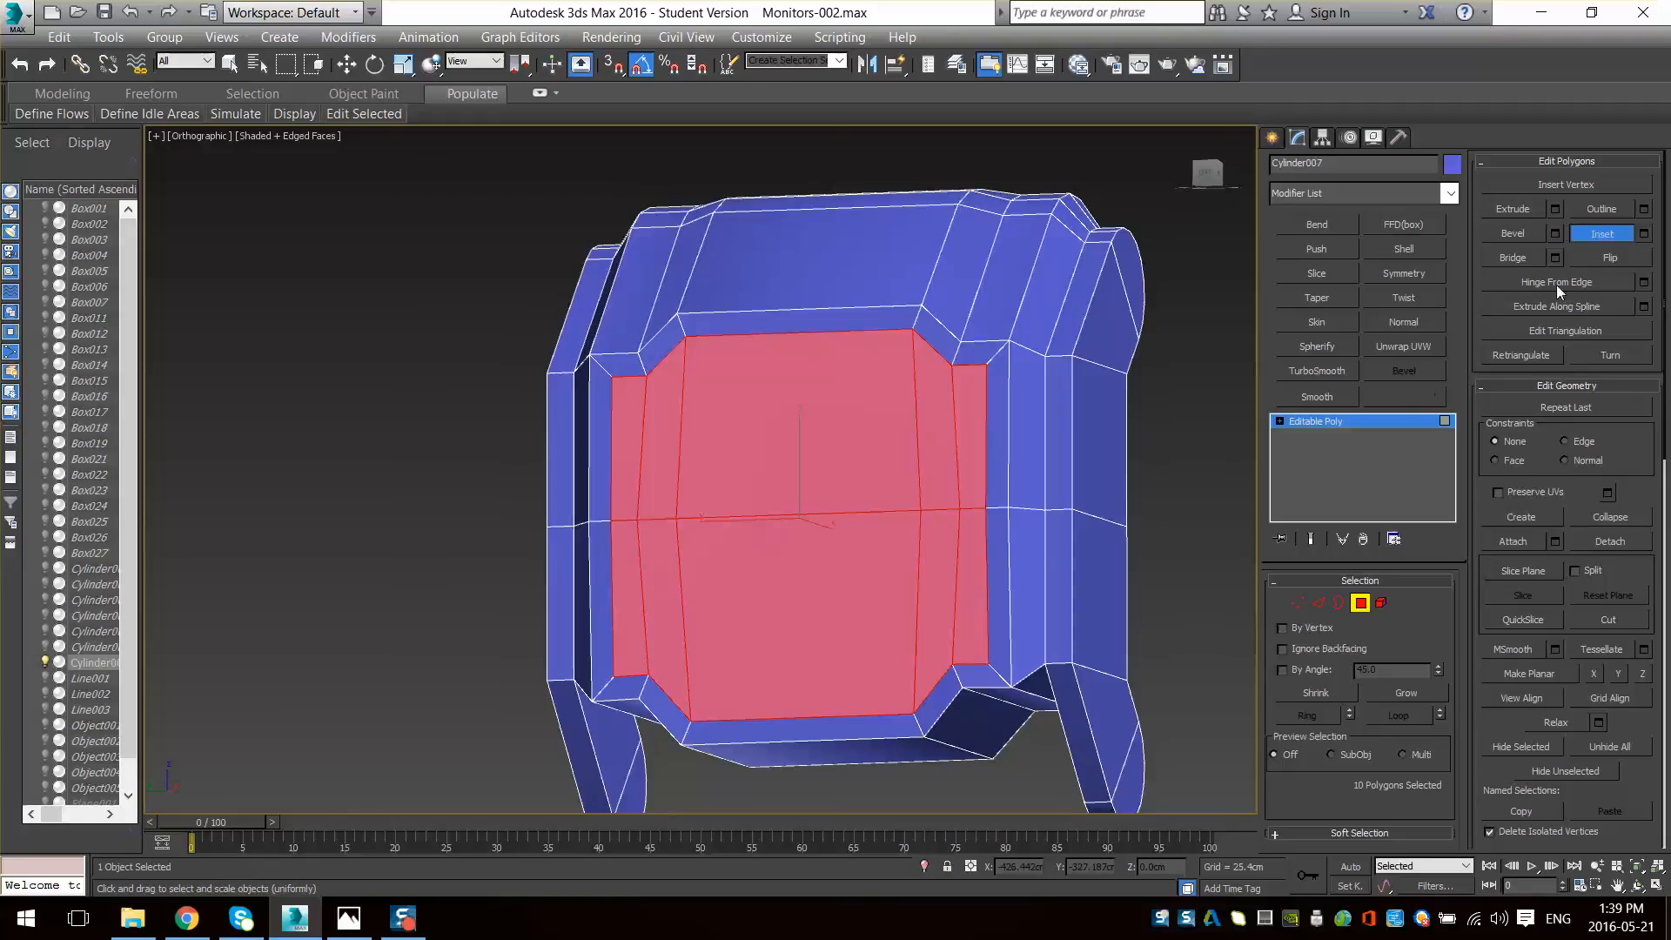
{"action": "middle_click_drag", "start_coordinate": [940, 625], "coordinate": [809, 601], "text": "alt"}
- In the Front view, select all vertices along the screen side and scale them horizontally into one flat vertical plane
{"action": "key", "text": "l"}
{"action": "key", "text": "z"}
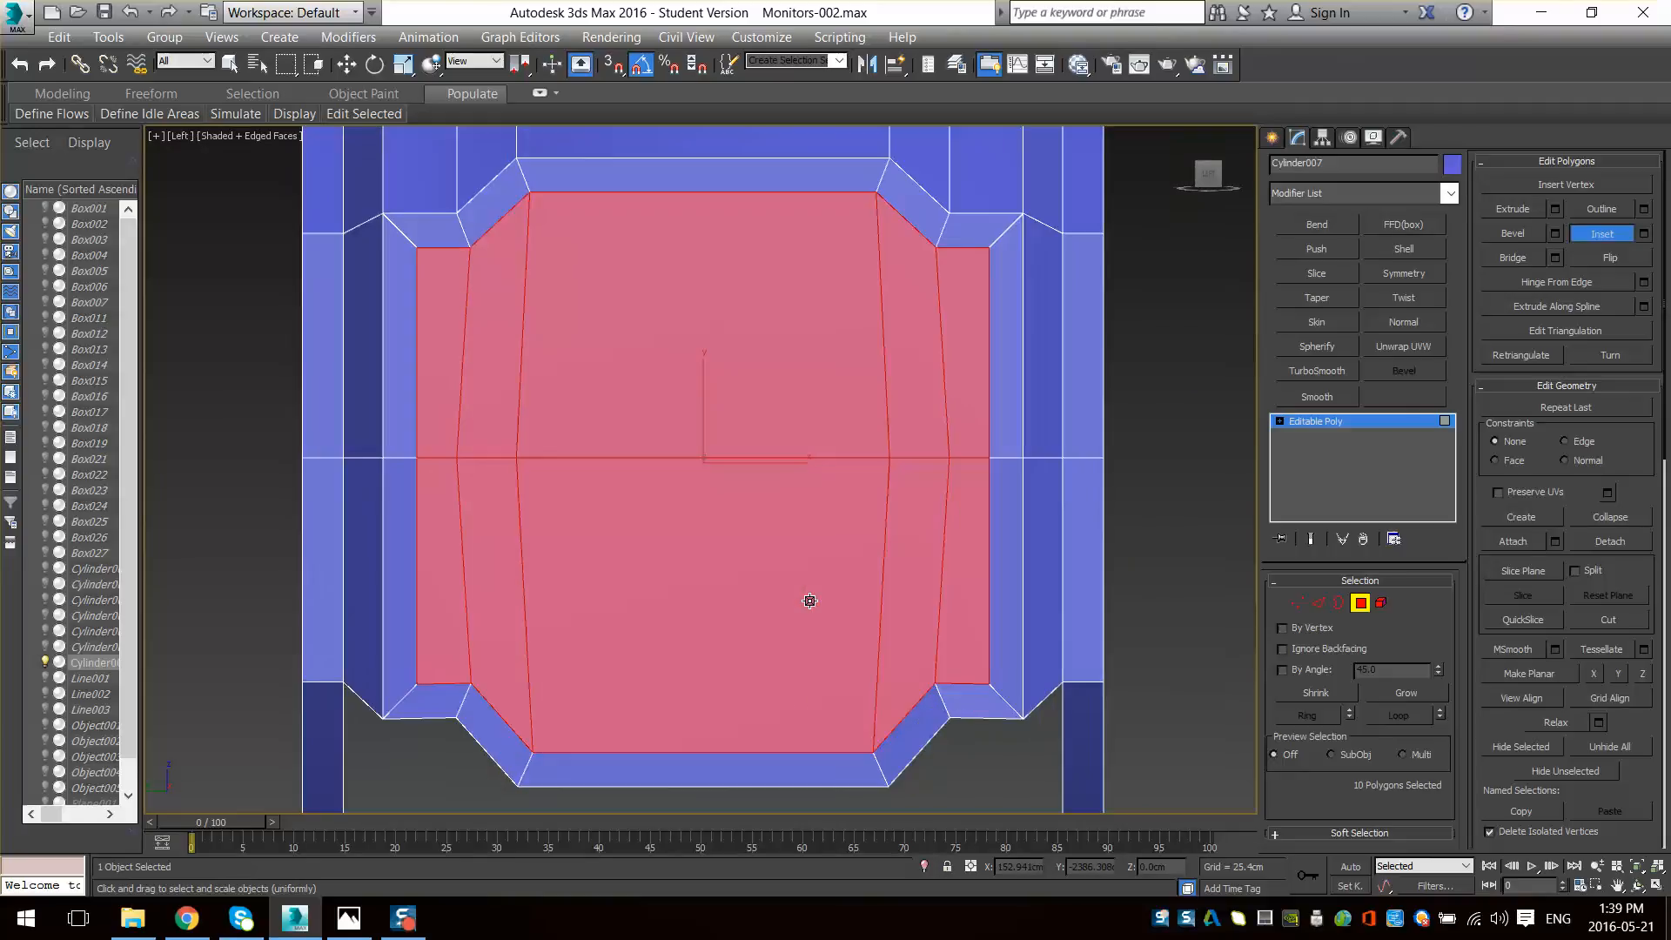
{"action": "key", "text": "f"}
{"action": "key", "text": "z"}
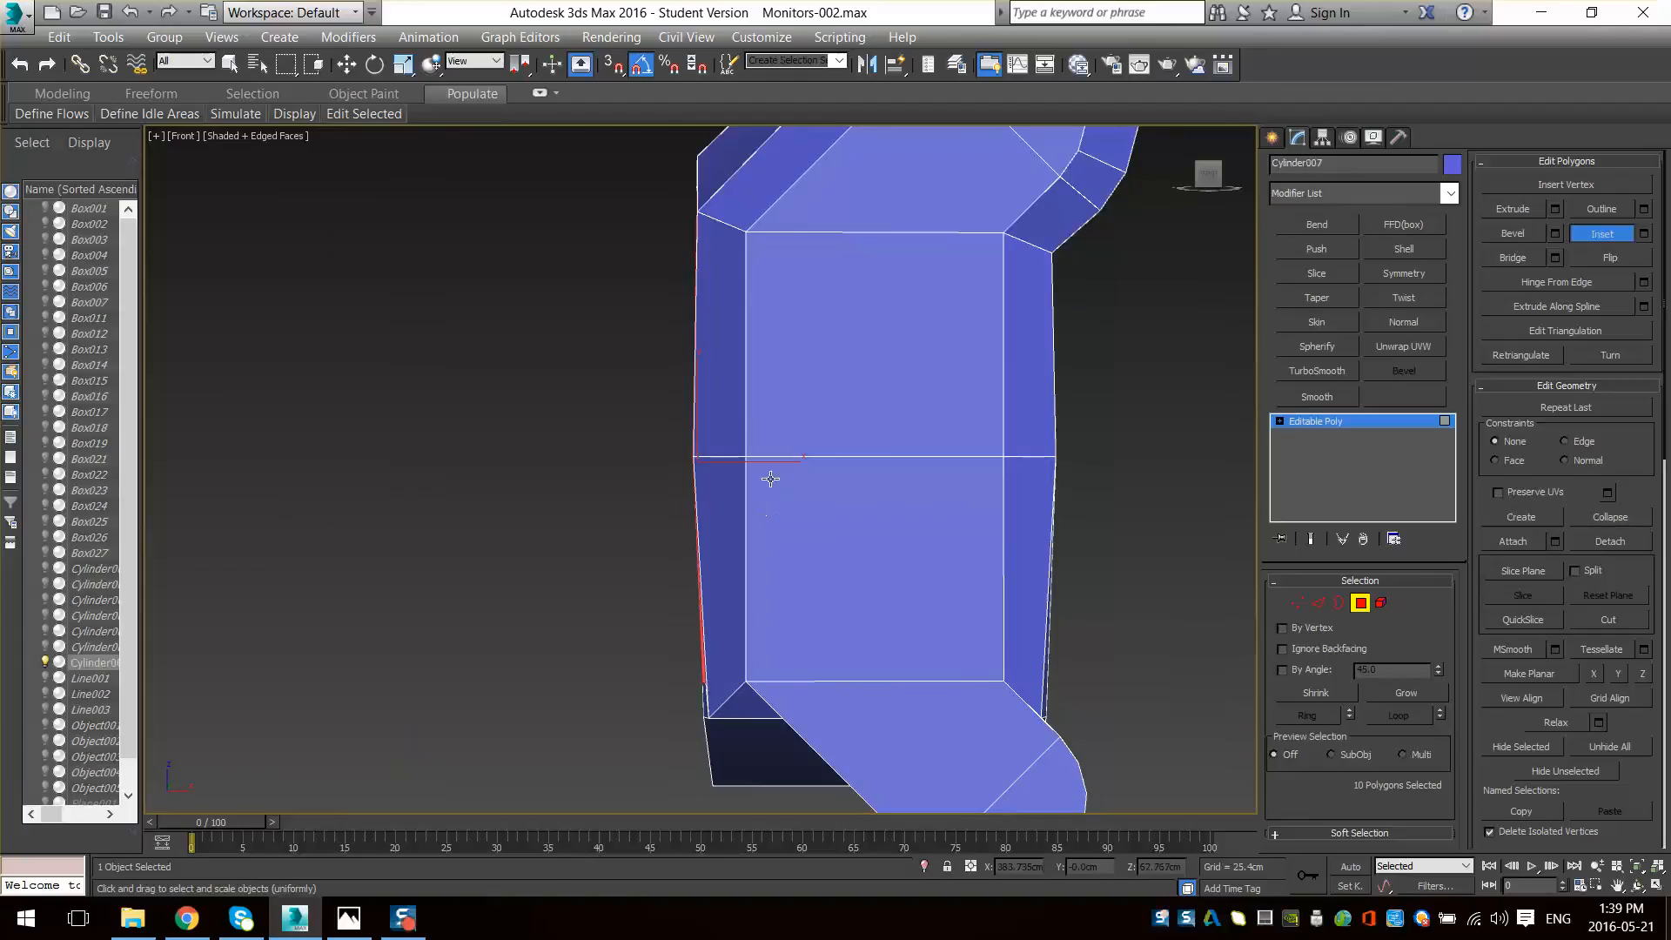
{"action": "right_click", "coordinate": [771, 479]}
{"action": "key", "text": "1"}
{"action": "scroll", "coordinate": [704, 379], "scroll_direction": "down", "scroll_amount": 2}
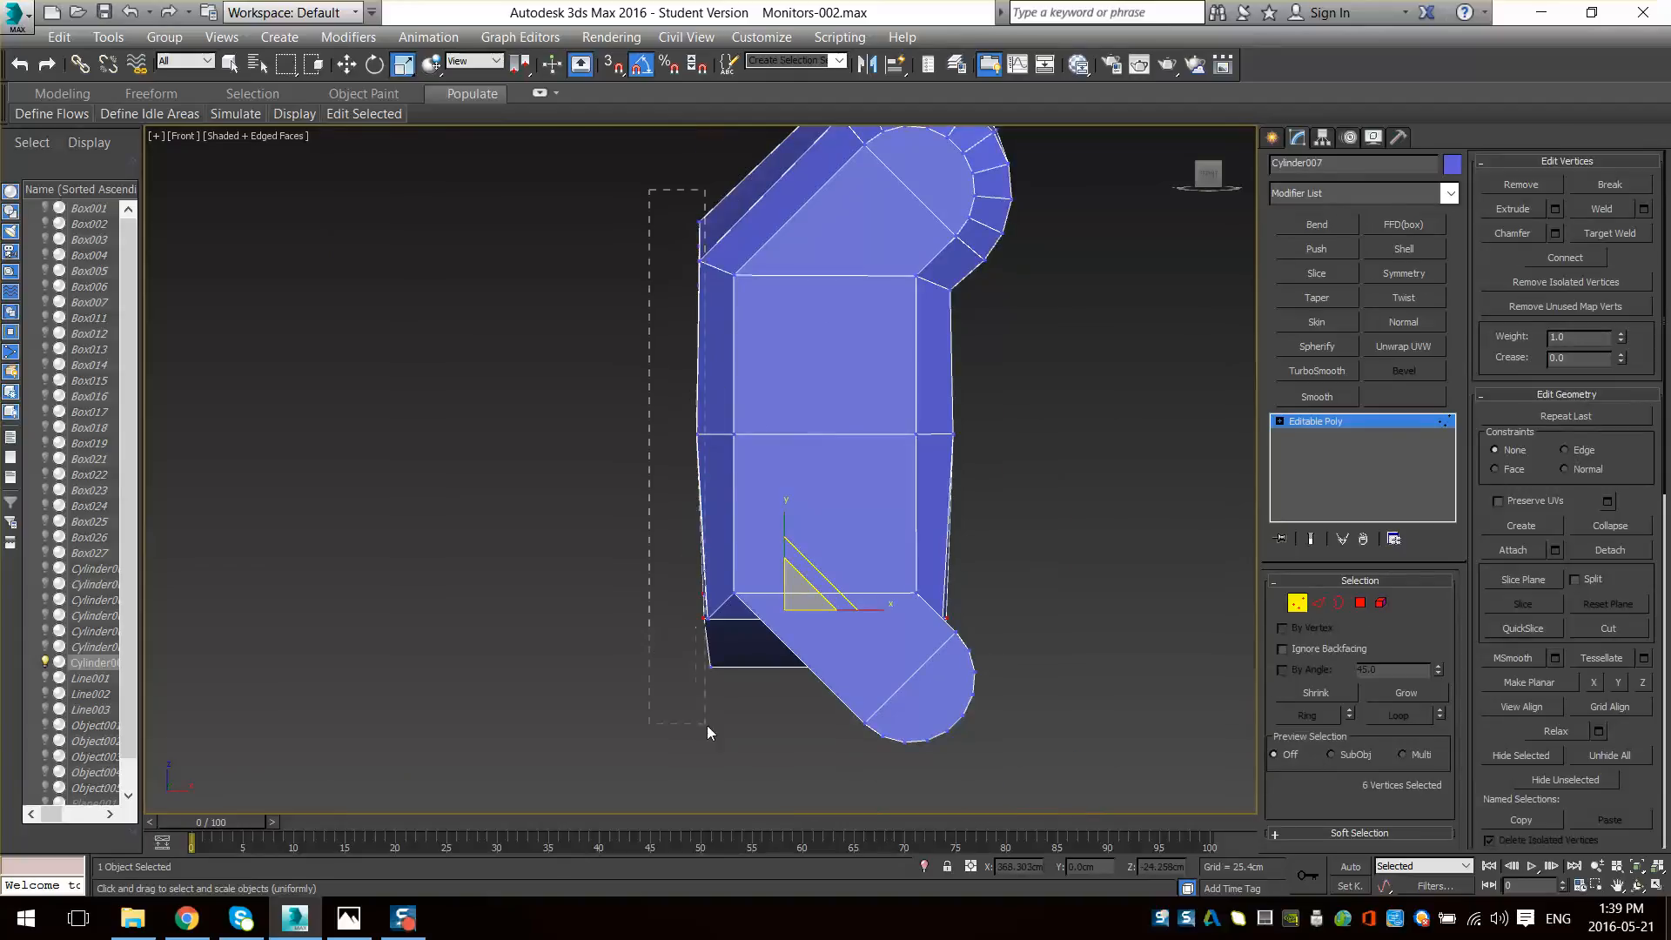
{"action": "left_click_drag", "start_coordinate": [706, 724], "coordinate": [718, 723]}
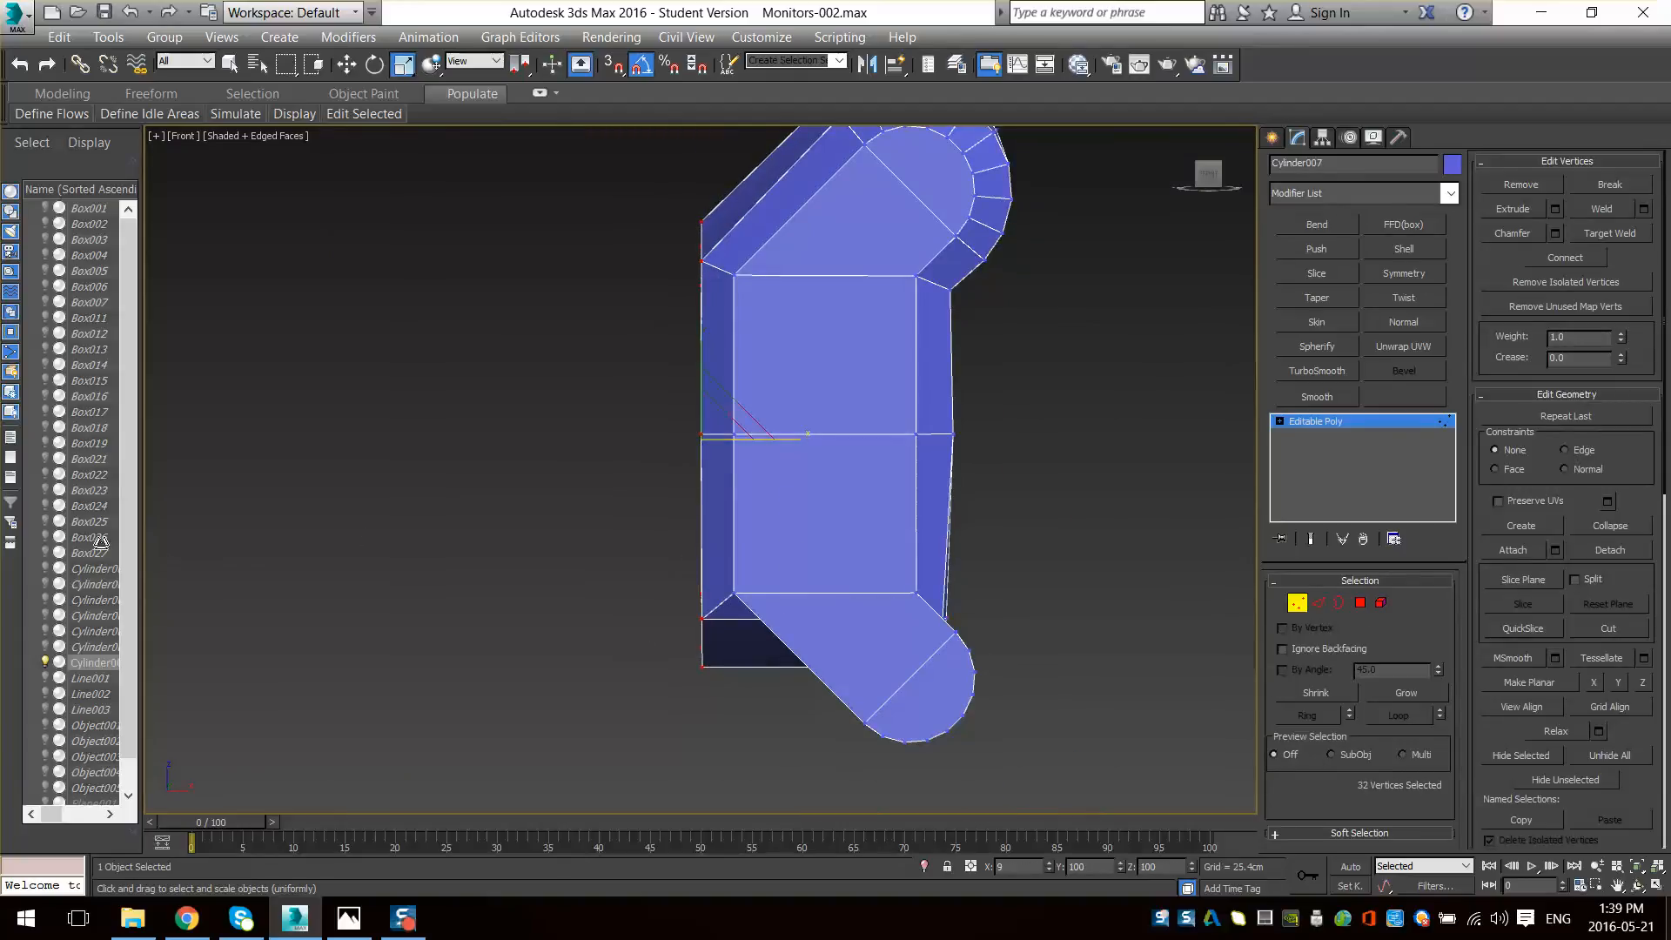
{"action": "left_click_drag", "start_coordinate": [913, 517], "coordinate": [913, 517]}
{"action": "middle_click_drag", "start_coordinate": [819, 451], "coordinate": [885, 477], "text": "alt"}
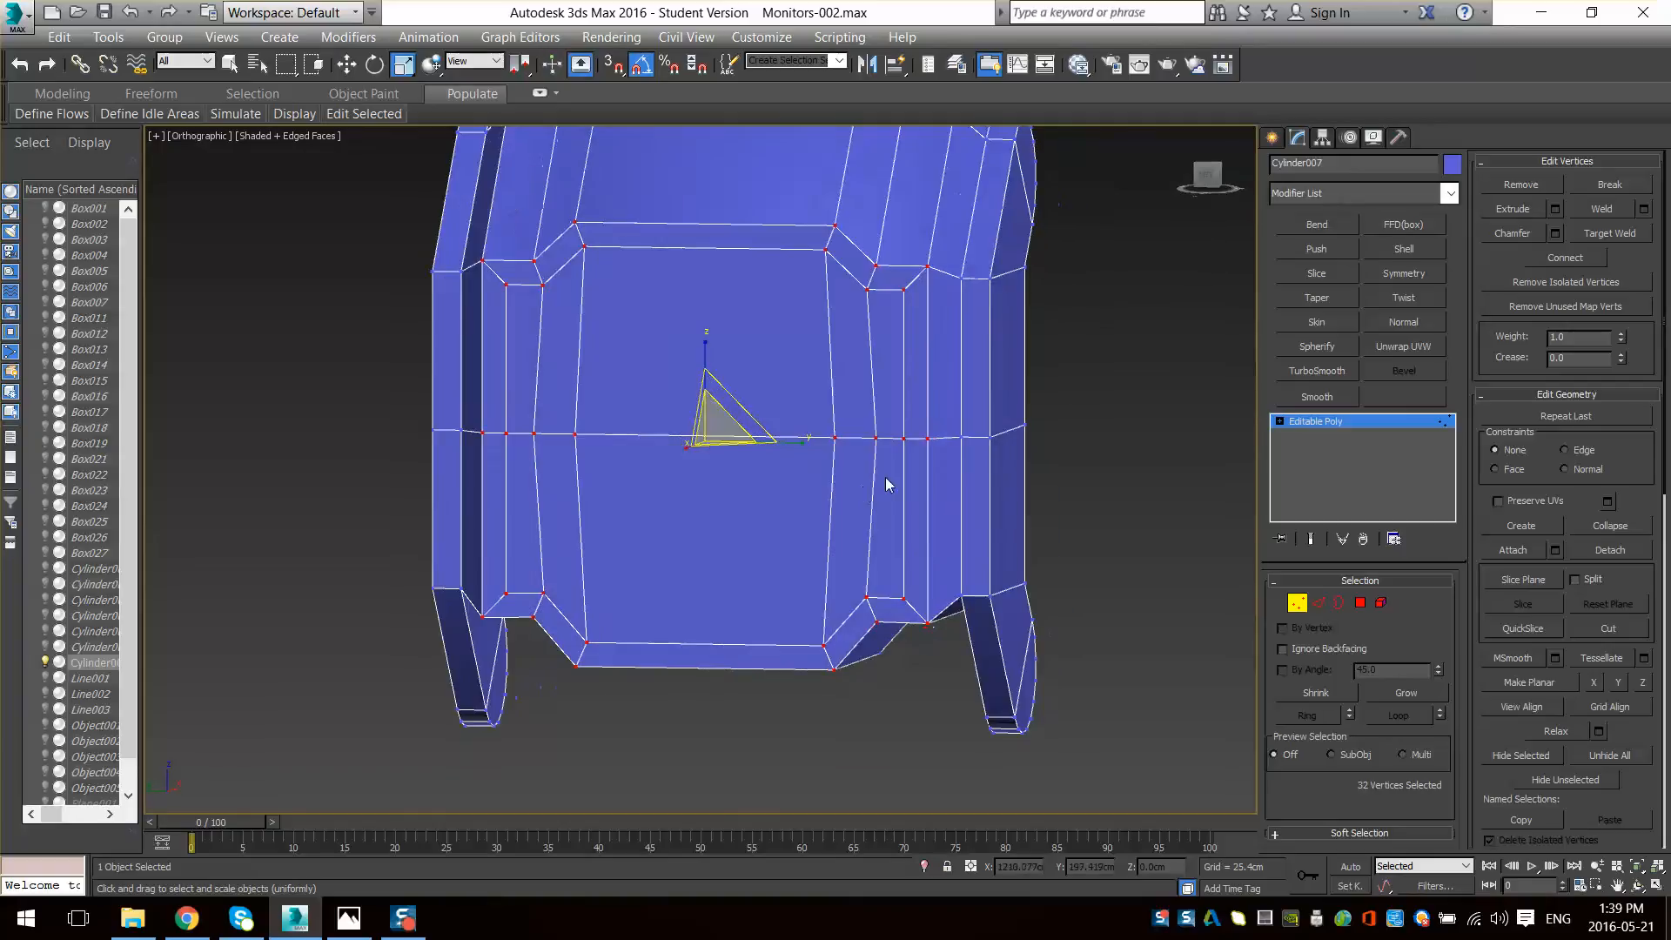
- In the Left view, shift the middle vertices of the inset's outer-left and inner-right vertical edges inward until both edges are straight
{"action": "left_click", "coordinate": [1321, 602]}
{"action": "key", "text": "f"}
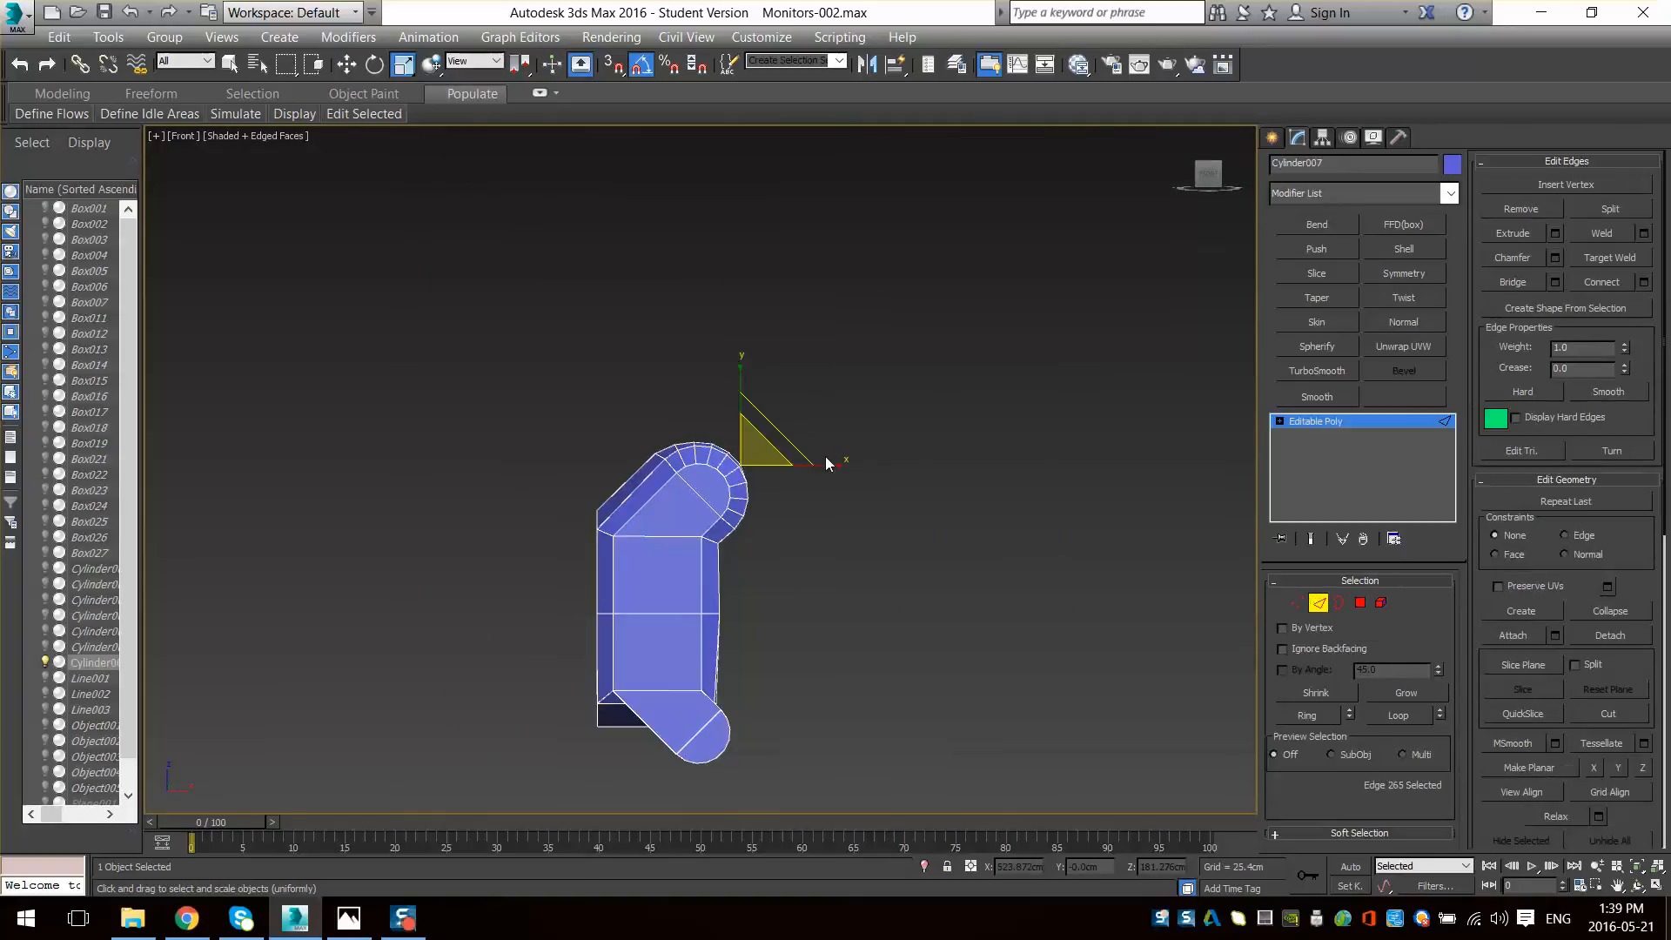
{"action": "key", "text": "l"}
{"action": "scroll", "coordinate": [784, 552], "scroll_direction": "down", "scroll_amount": 2}
{"action": "scroll", "coordinate": [661, 488], "scroll_direction": "up", "scroll_amount": 3}
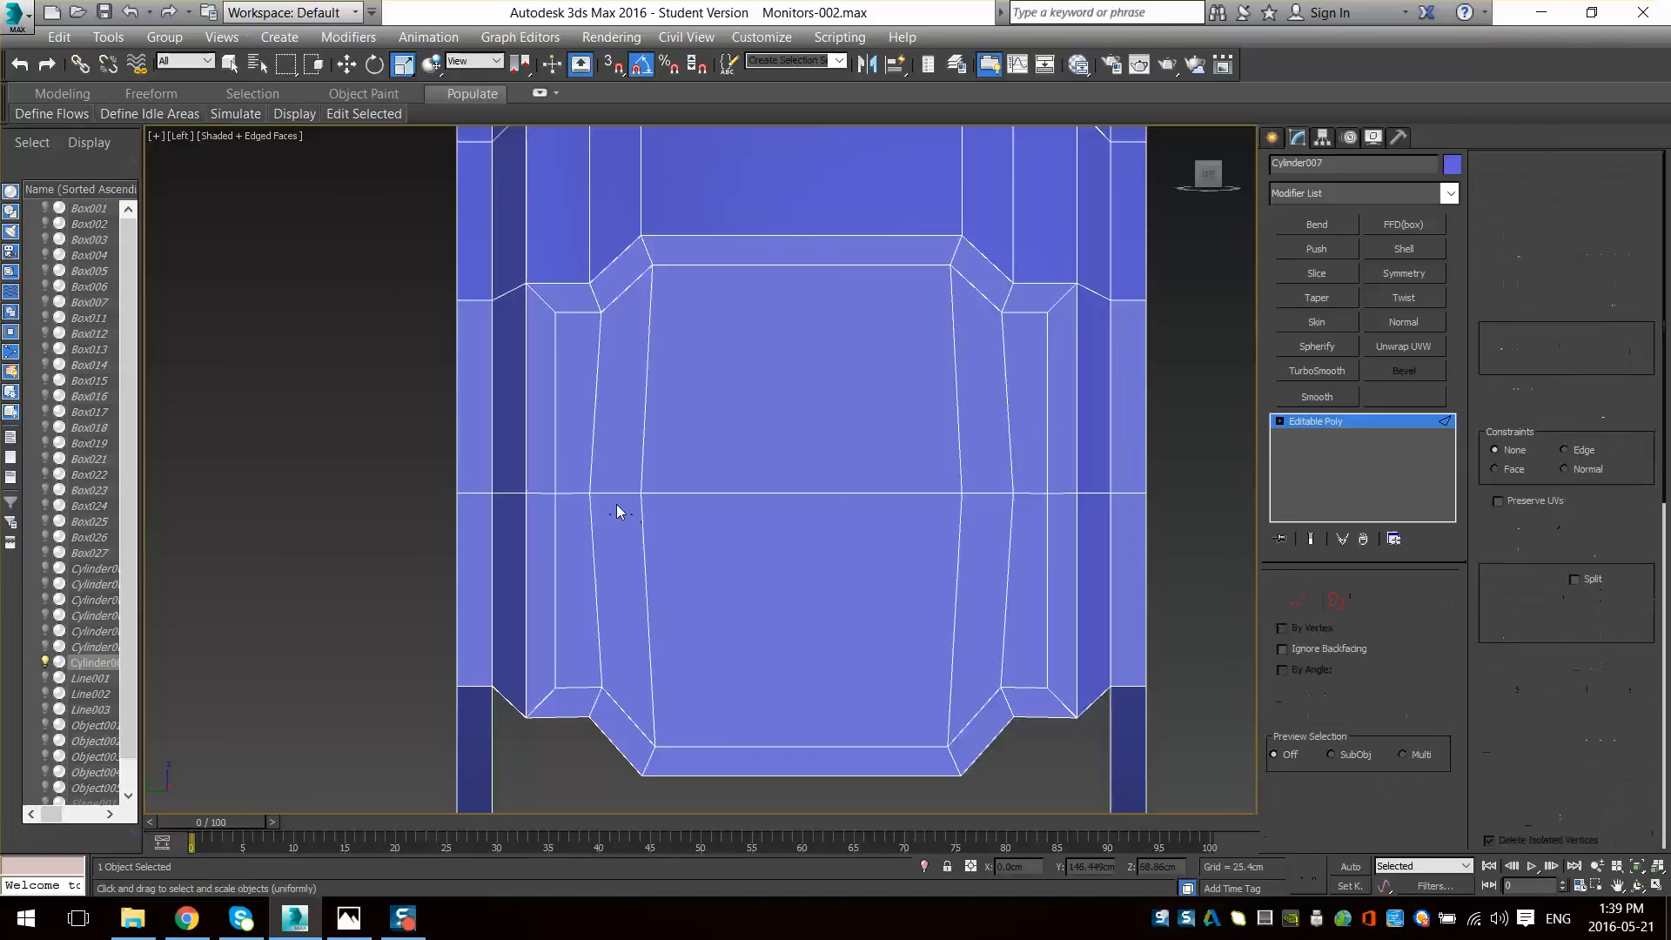
{"action": "key", "text": "1"}
{"action": "left_click", "coordinate": [590, 492]}
{"action": "key", "text": "w"}
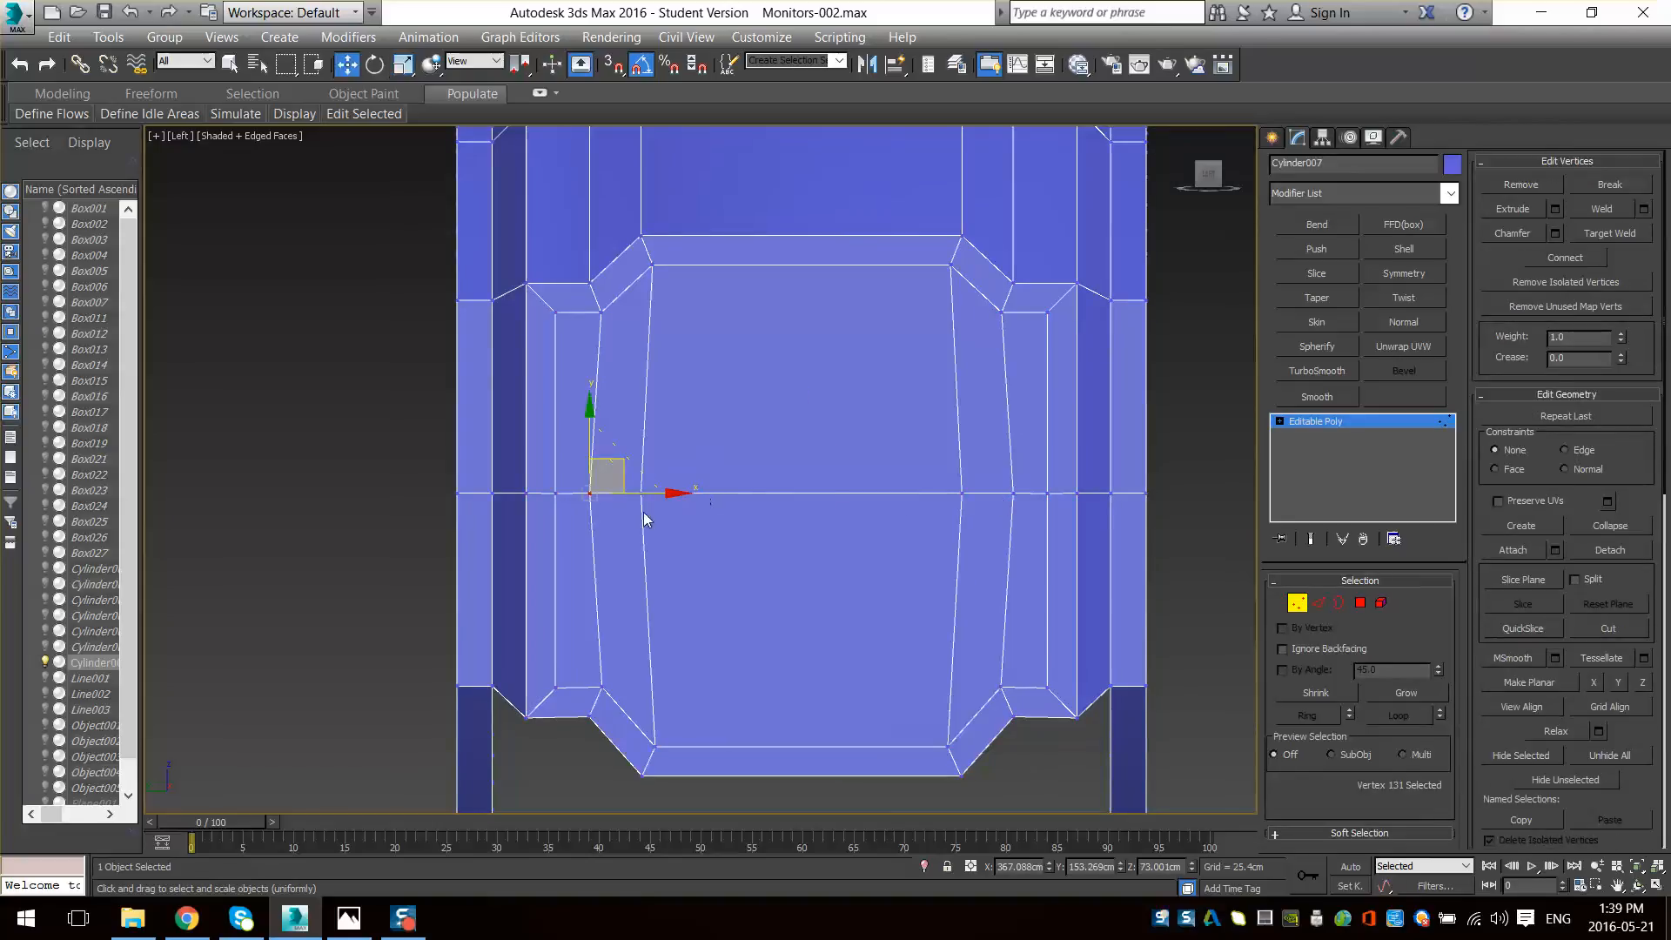
{"action": "left_click_drag", "start_coordinate": [635, 497], "coordinate": [653, 491]}
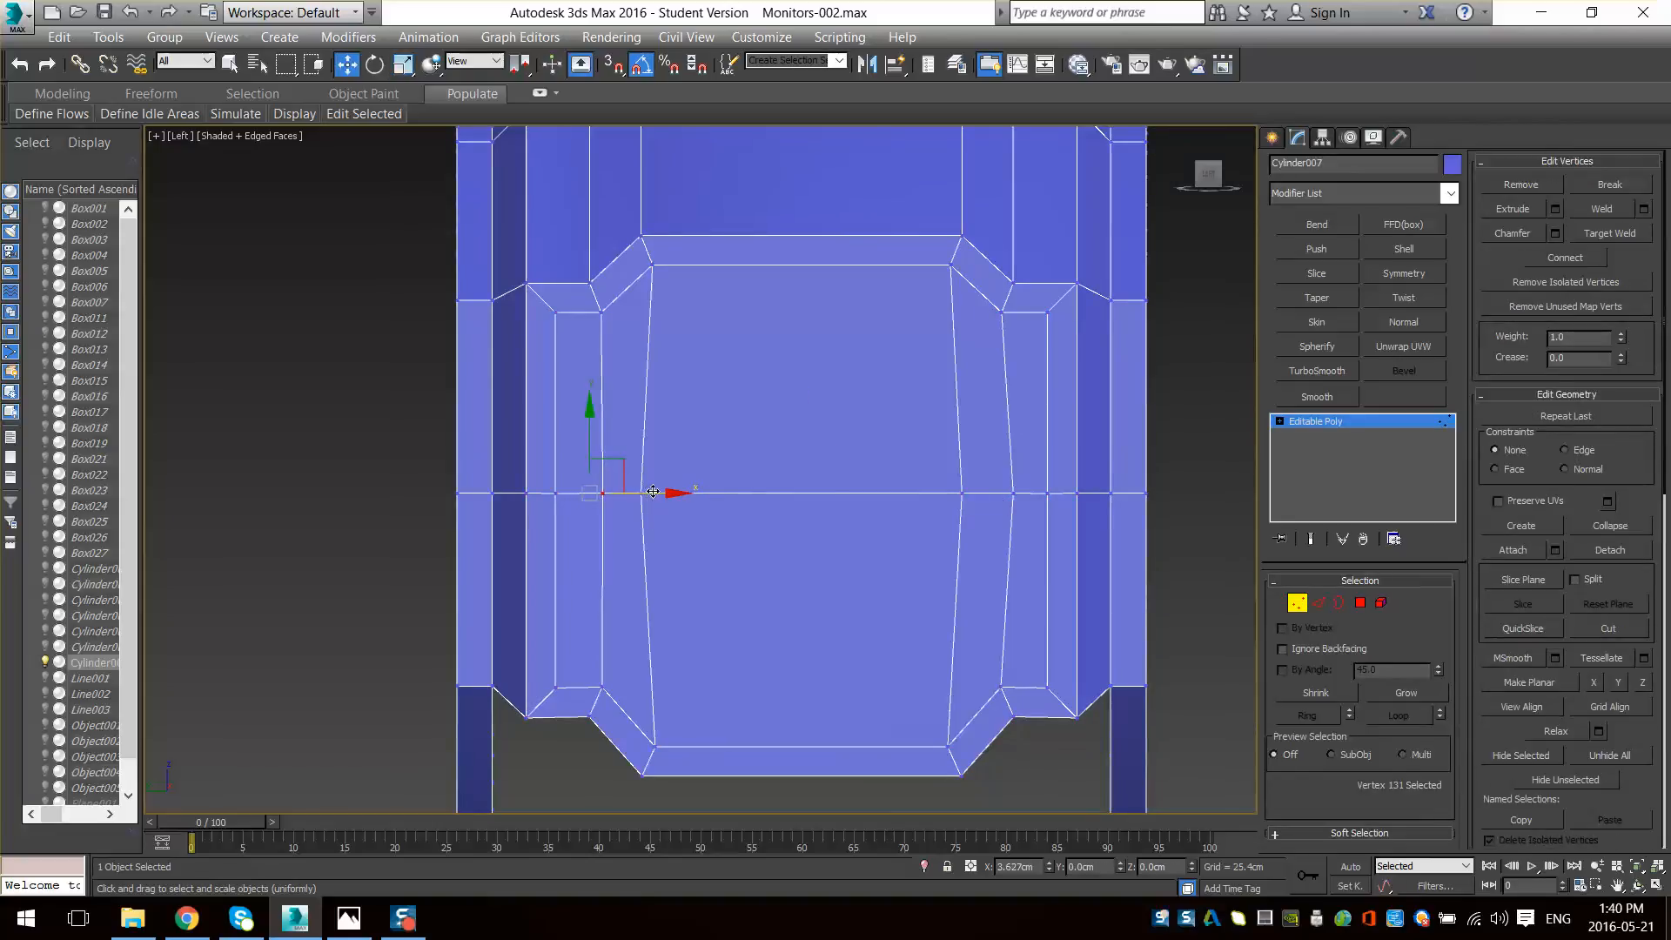
{"action": "left_click", "coordinate": [961, 493]}
{"action": "left_click_drag", "start_coordinate": [1023, 496], "coordinate": [1008, 496]}
- Straighten the inset's inner-left and outer-right vertical edges by shifting their middle vertices inward
{"action": "left_click", "coordinate": [643, 491]}
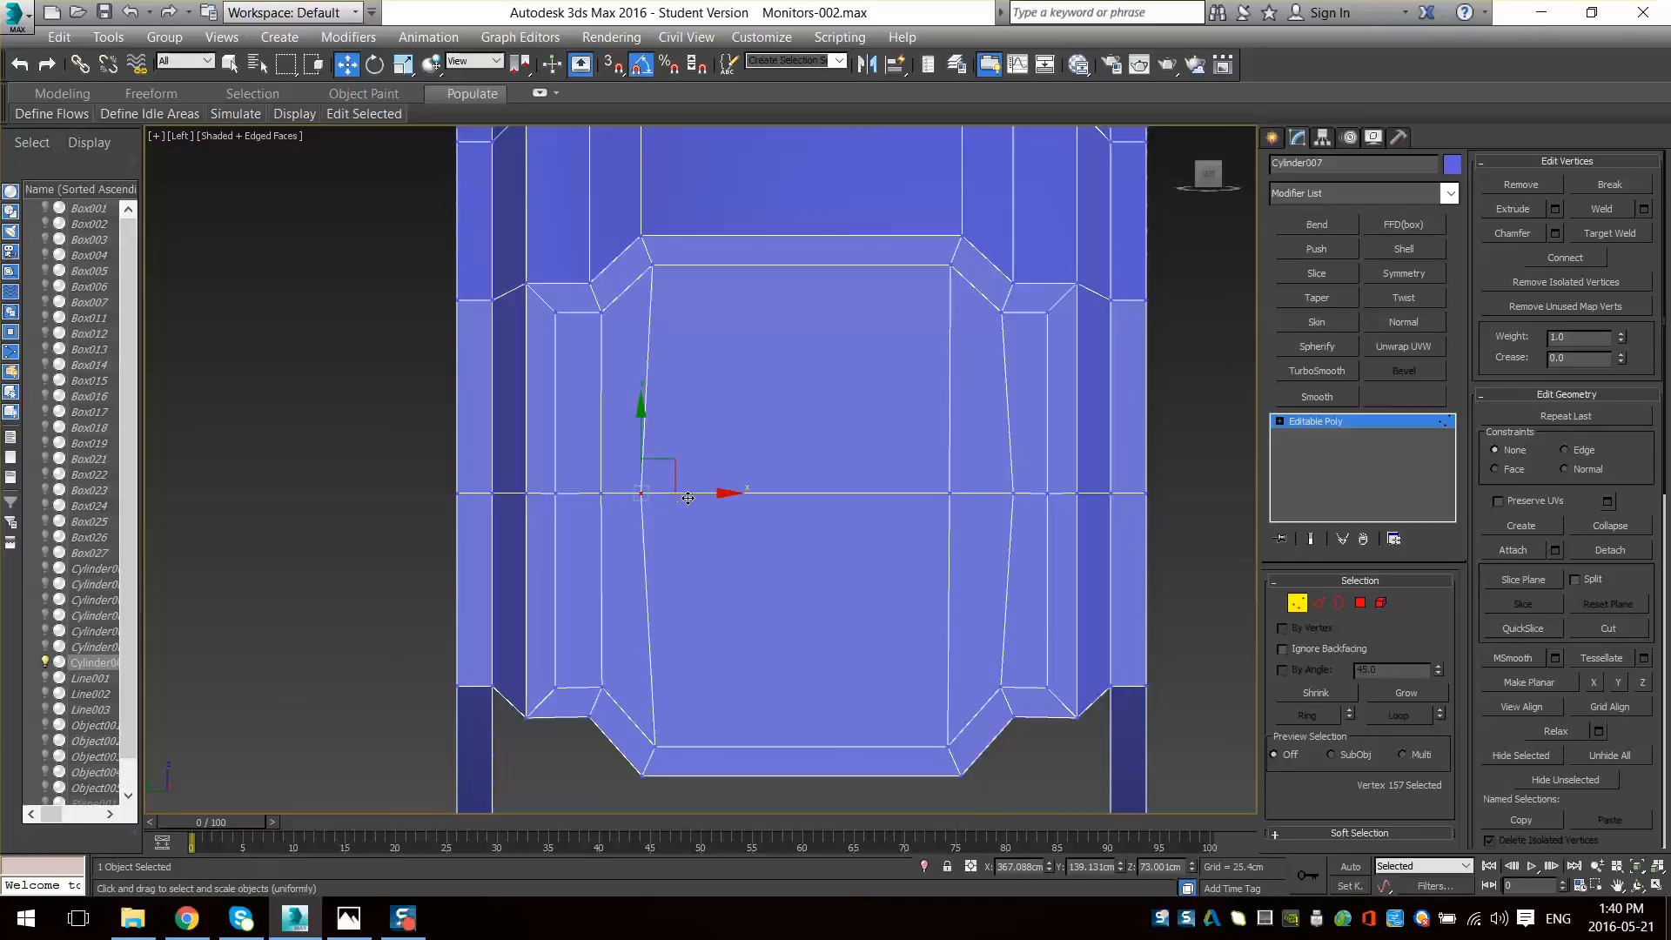
{"action": "left_click_drag", "start_coordinate": [700, 494], "coordinate": [710, 494]}
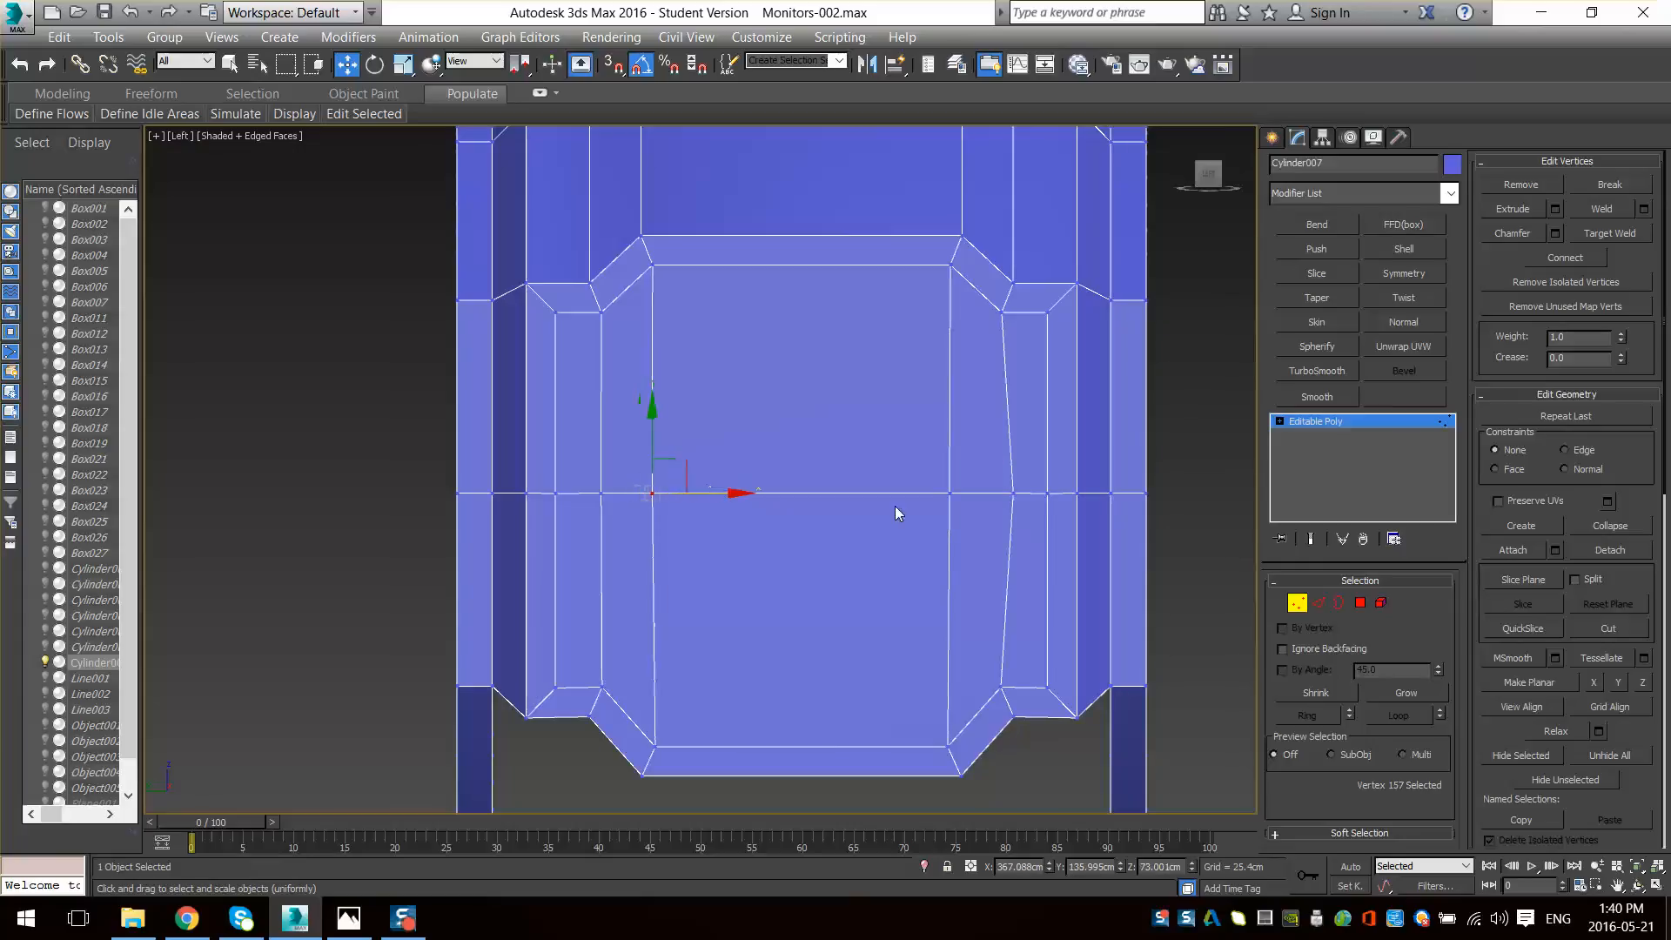
{"action": "left_click", "coordinate": [1014, 494]}
{"action": "left_click_drag", "start_coordinate": [1084, 494], "coordinate": [1071, 496]}
{"action": "scroll", "coordinate": [952, 545], "scroll_direction": "down", "scroll_amount": 3}
{"action": "mouse_move", "coordinate": [984, 552]}
{"action": "middle_mouse_down", "text": "alt"}
{"action": "mouse_move", "coordinate": [1223, 583]}
{"action": "mouse_move", "coordinate": [965, 543]}
{"action": "middle_mouse_up", "text": "alt"}
- Recess the ten inset polygons into the housing with Extrude and shrink the recessed face with Outline
{"action": "left_click", "coordinate": [1362, 604]}
{"action": "scroll", "coordinate": [1009, 551], "scroll_direction": "up", "scroll_amount": 2}
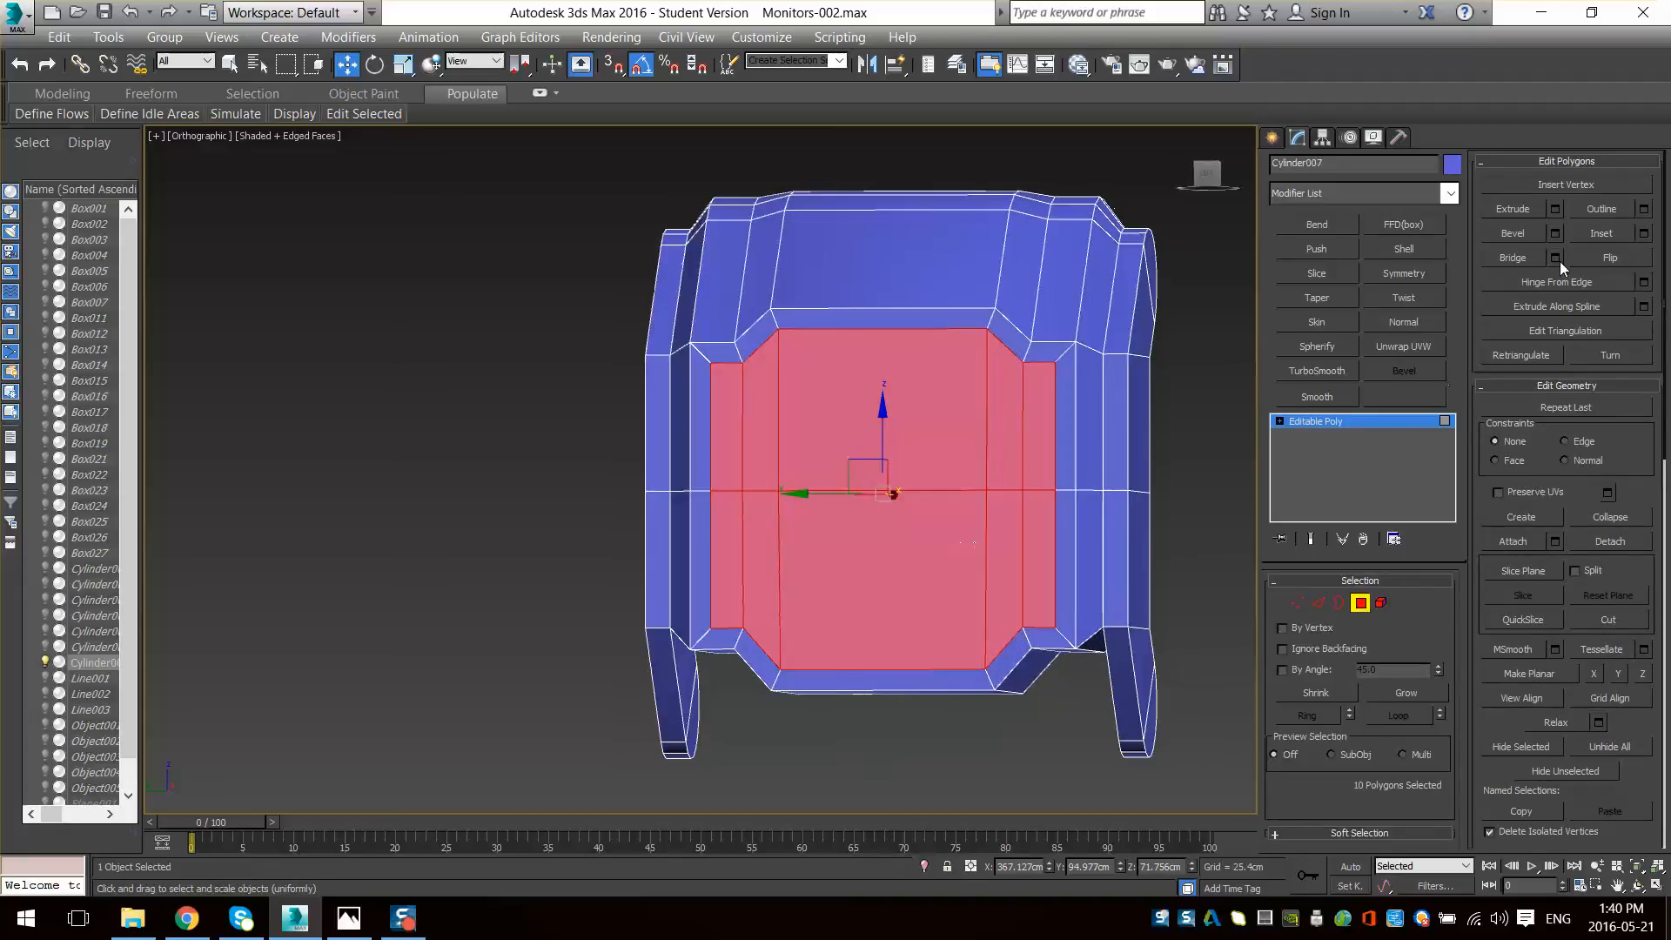
{"action": "left_click", "coordinate": [1597, 233]}
{"action": "left_click", "coordinate": [1515, 209]}
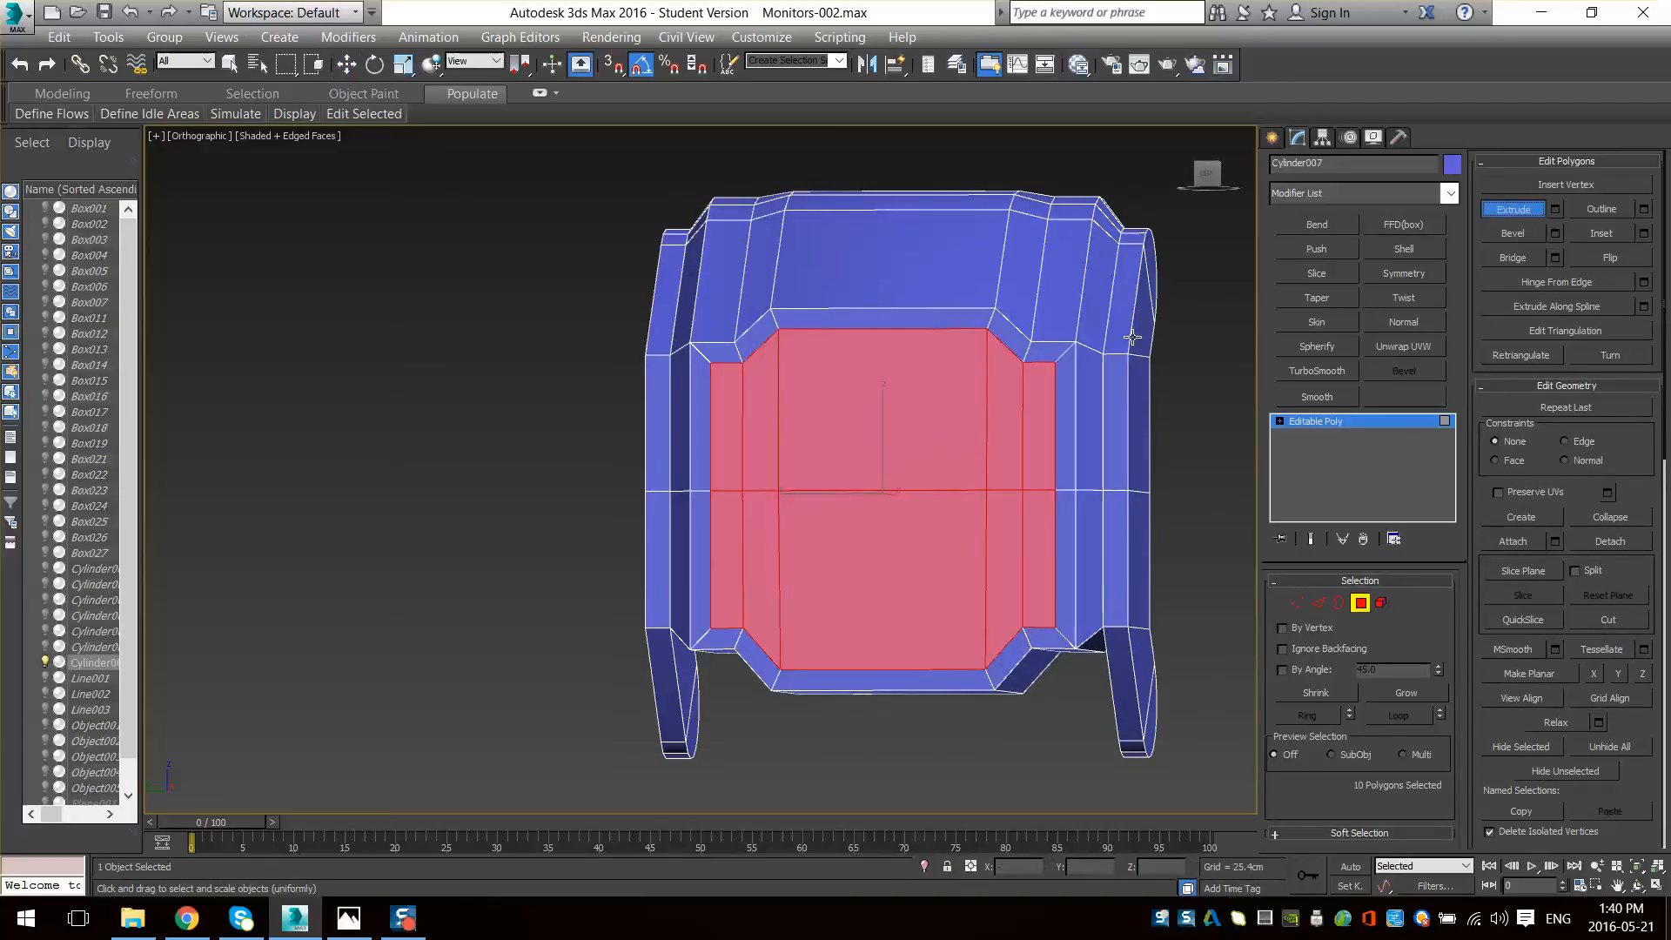
{"action": "middle_click_drag", "start_coordinate": [917, 440], "coordinate": [1045, 522], "text": "alt"}
{"action": "scroll", "coordinate": [898, 513], "scroll_direction": "up", "scroll_amount": 2}
{"action": "right_click", "coordinate": [888, 509]}
{"action": "left_click", "coordinate": [1644, 210]}
{"action": "left_click_drag", "start_coordinate": [712, 479], "coordinate": [714, 505]}
{"action": "left_click", "coordinate": [709, 504]}
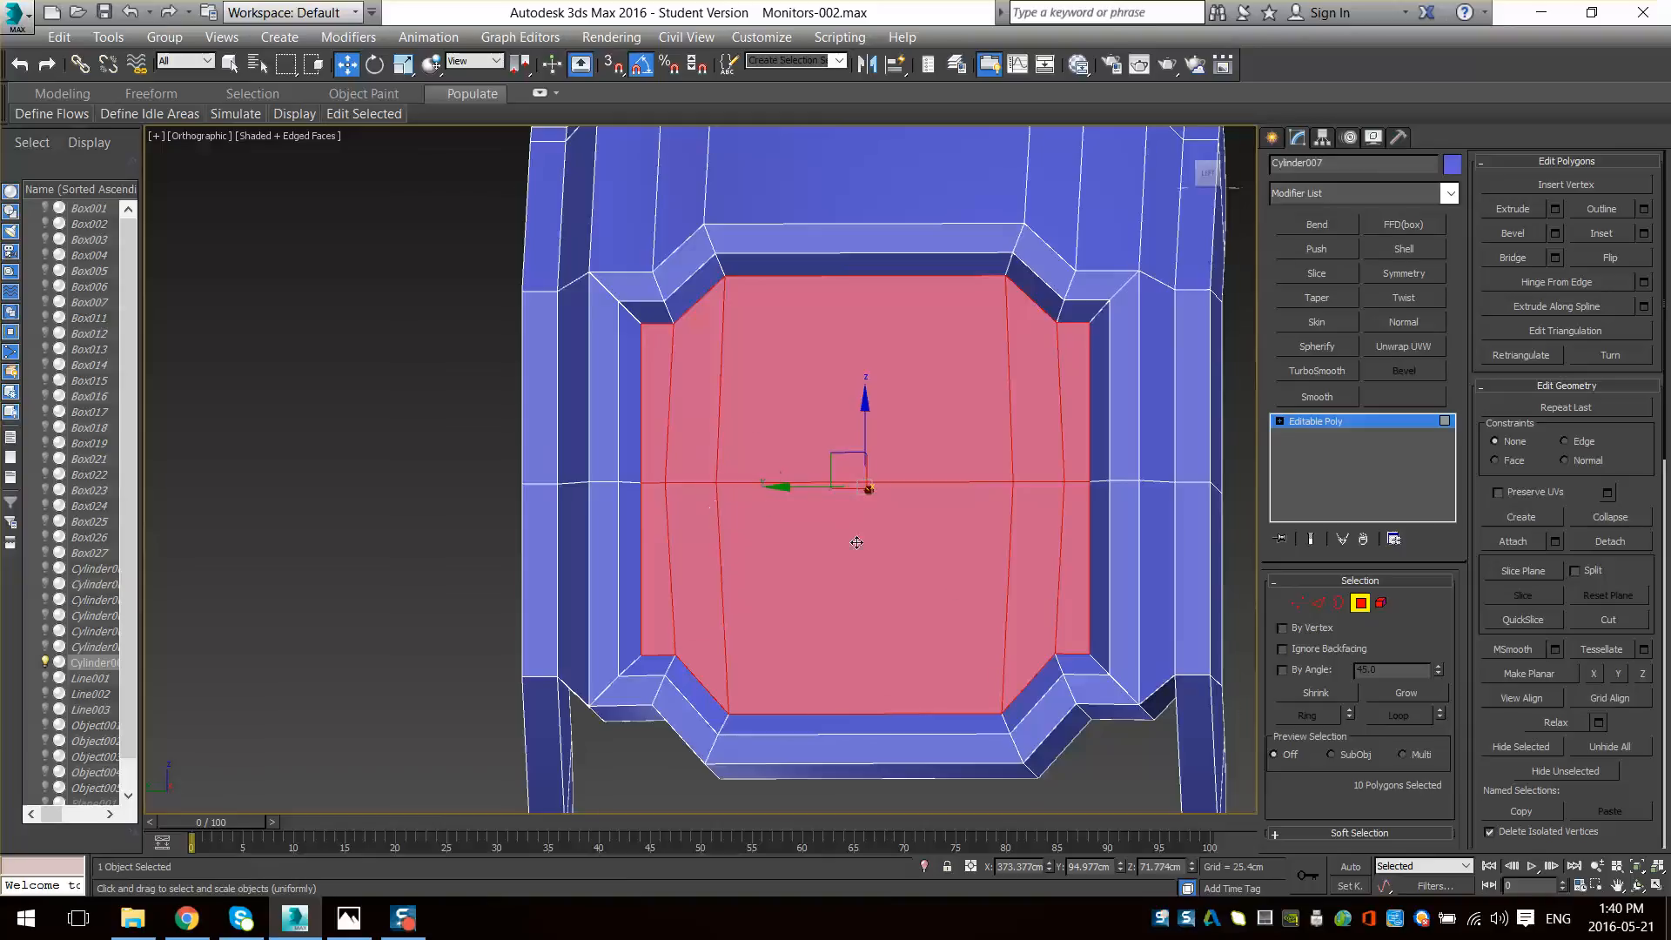
- Select the narrow upper wall polygon of the screen recess and move it downward
{"action": "middle_click_drag", "start_coordinate": [857, 542], "coordinate": [1030, 636], "text": "alt"}
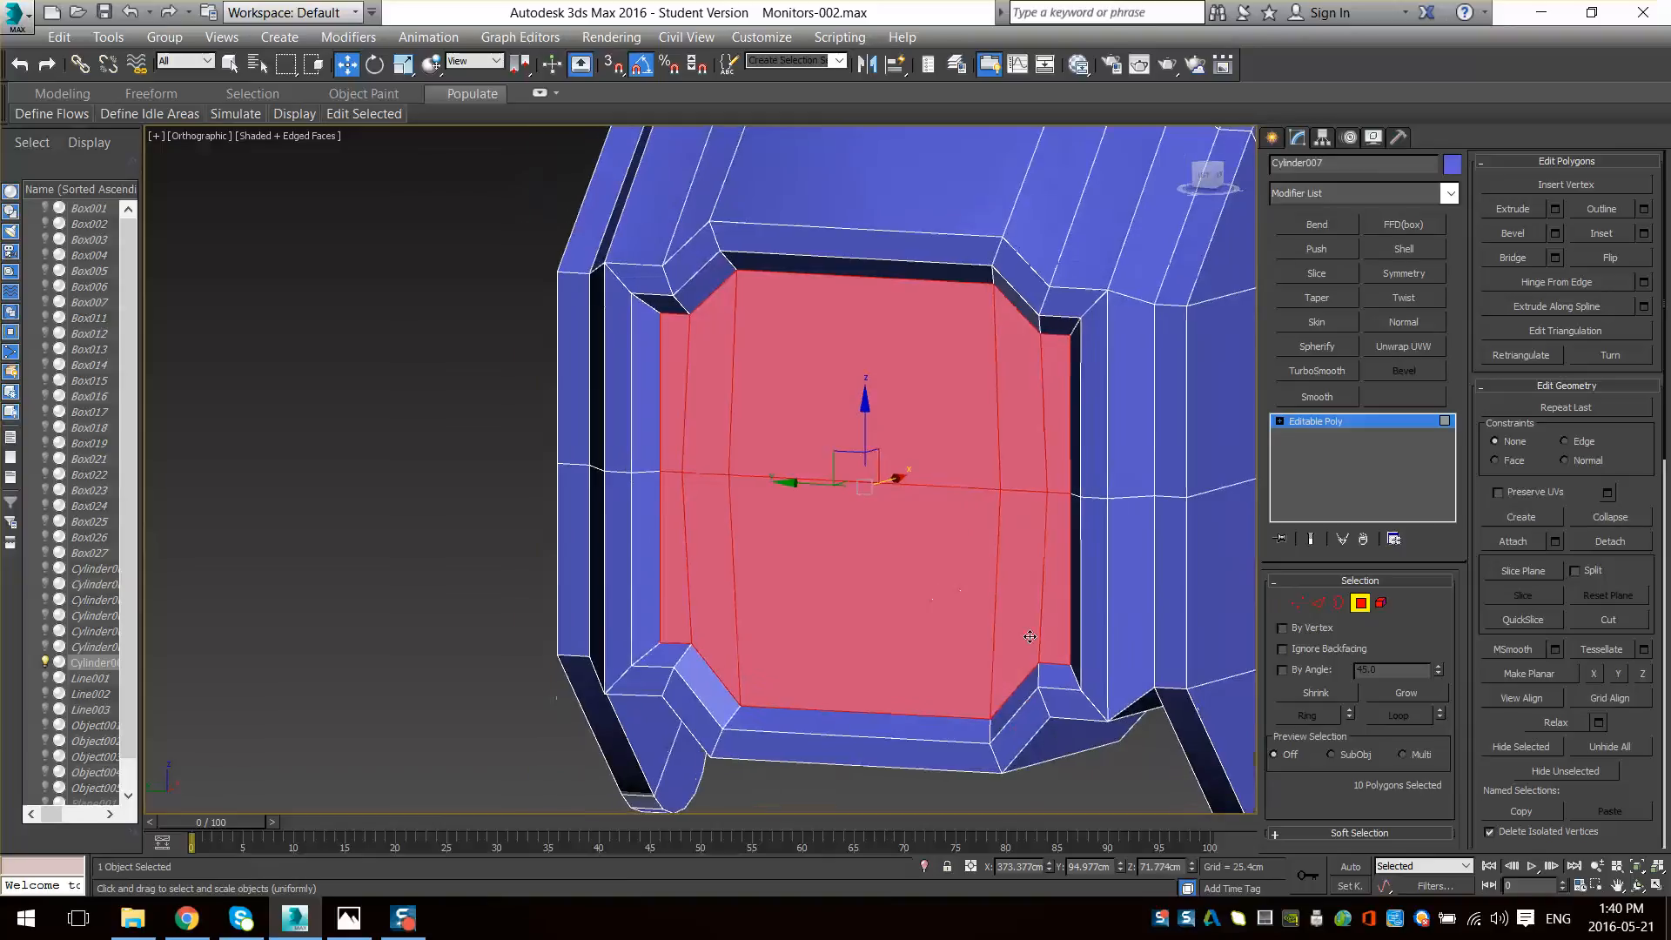
{"action": "left_click", "coordinate": [810, 273]}
{"action": "middle_click_drag", "start_coordinate": [795, 310], "coordinate": [843, 300], "text": "alt"}
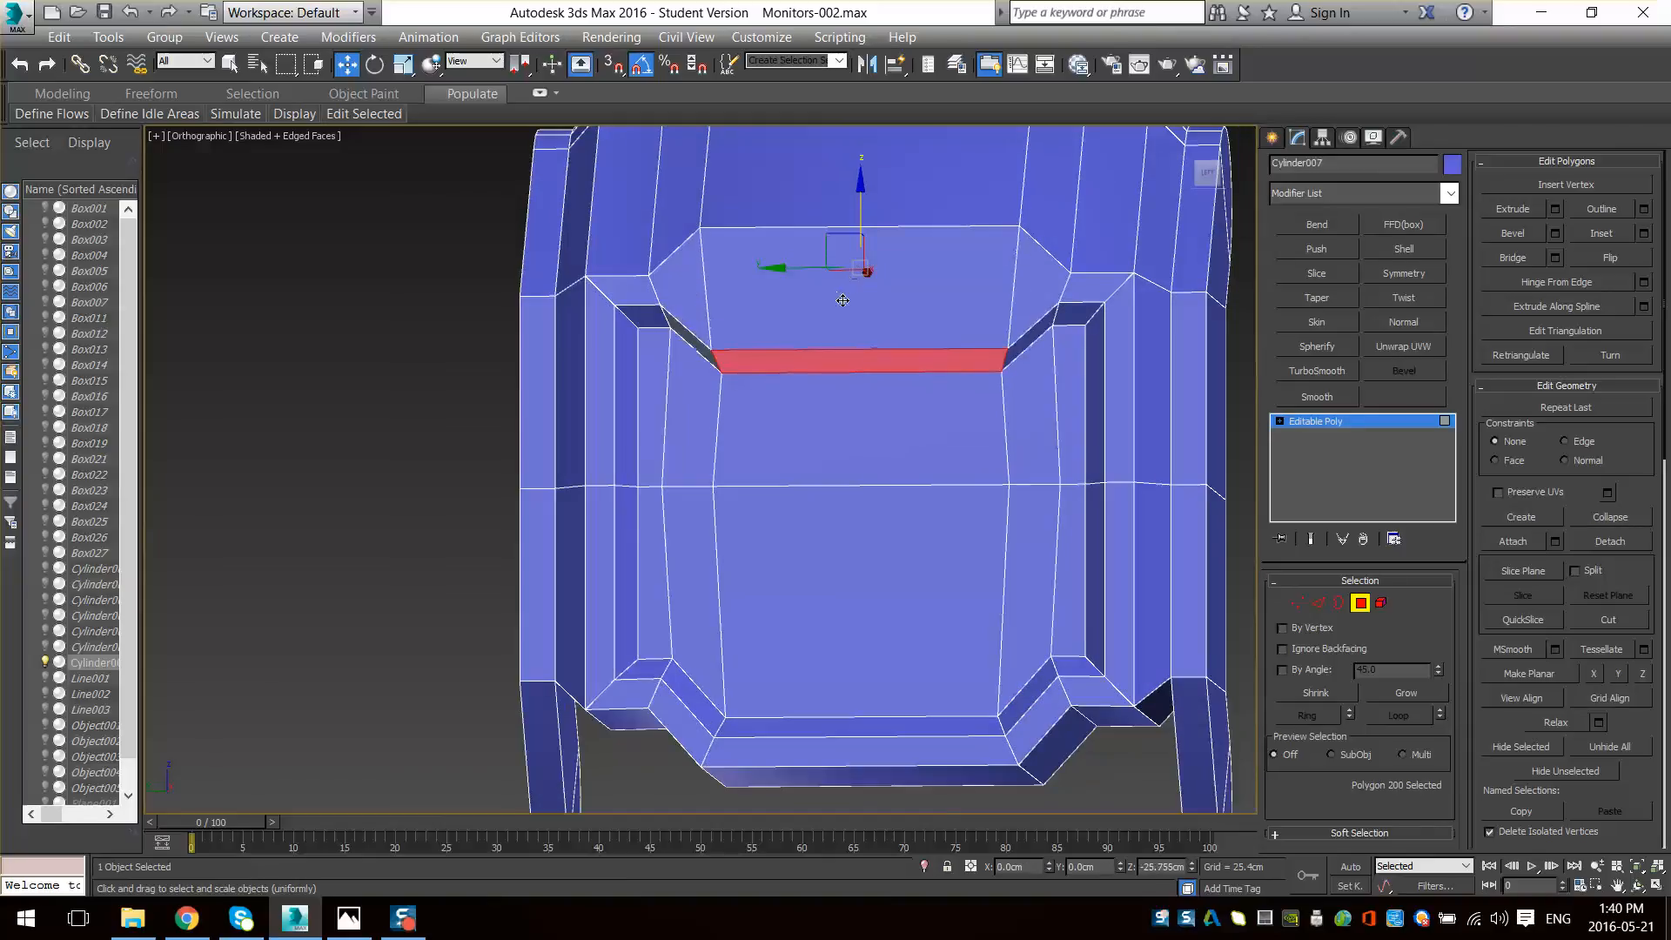
{"action": "left_click_drag", "start_coordinate": [842, 300], "coordinate": [837, 283]}
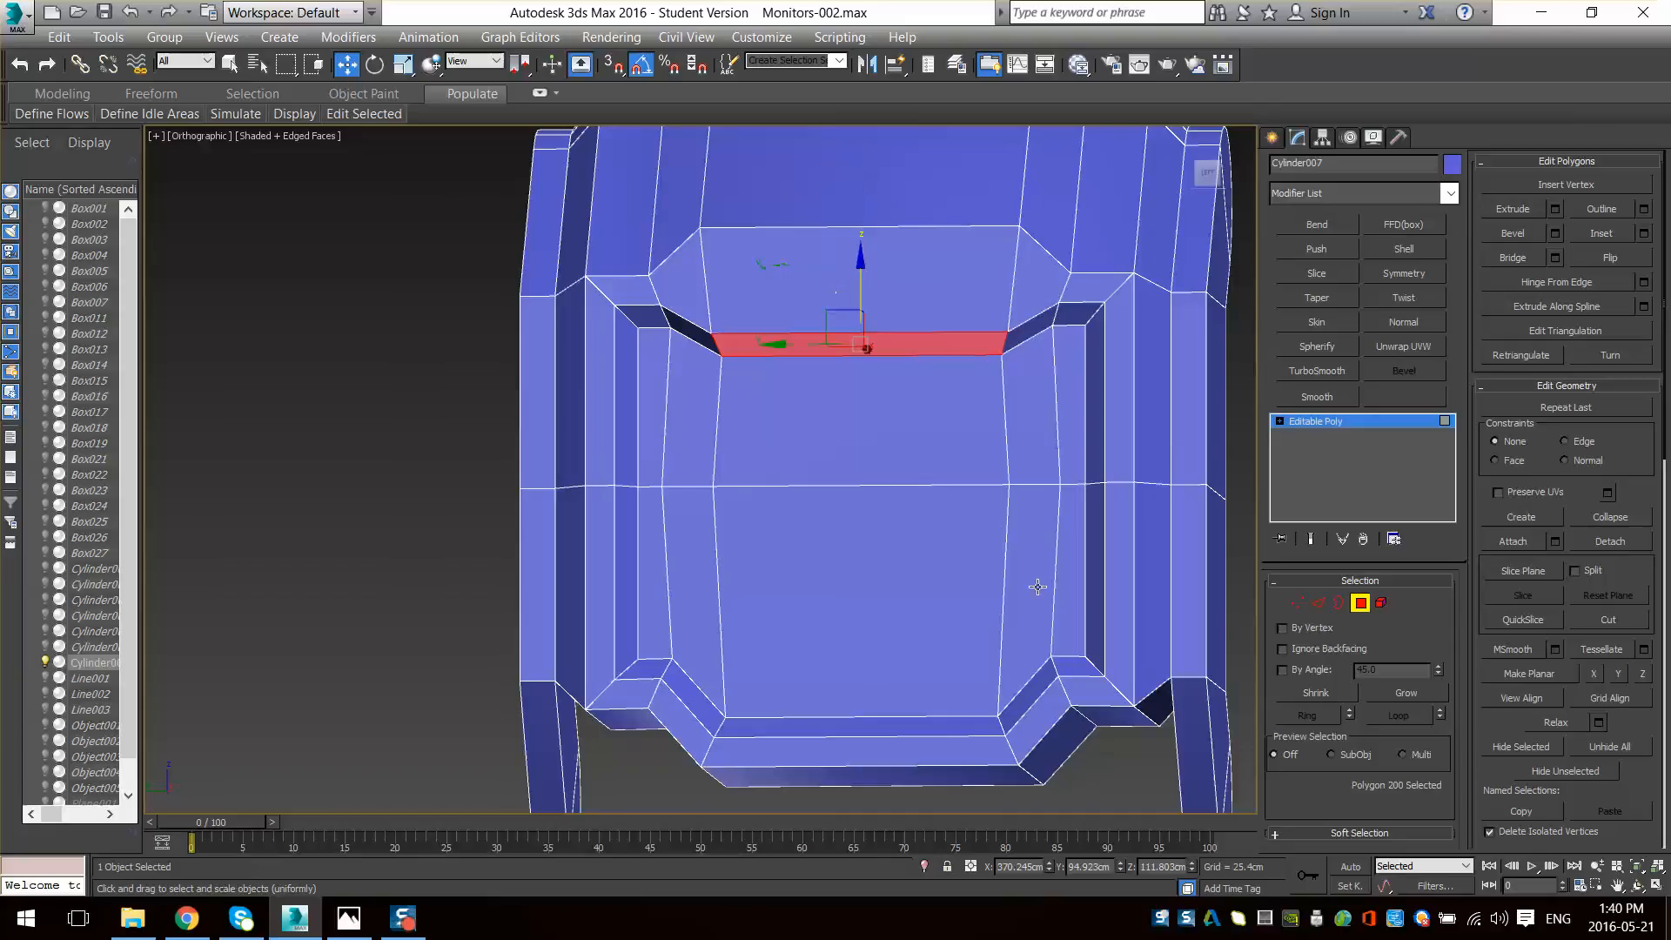
- Undo the last polygon move and lower the screen recess's upper wall polygon by a smaller amount
{"action": "middle_click_drag", "start_coordinate": [1038, 586], "coordinate": [1024, 477], "text": "alt"}
{"action": "key", "text": "ctrl+z"}
{"action": "middle_click_drag", "start_coordinate": [992, 340], "coordinate": [880, 333], "text": "alt"}
{"action": "left_click_drag", "start_coordinate": [861, 205], "coordinate": [856, 249]}
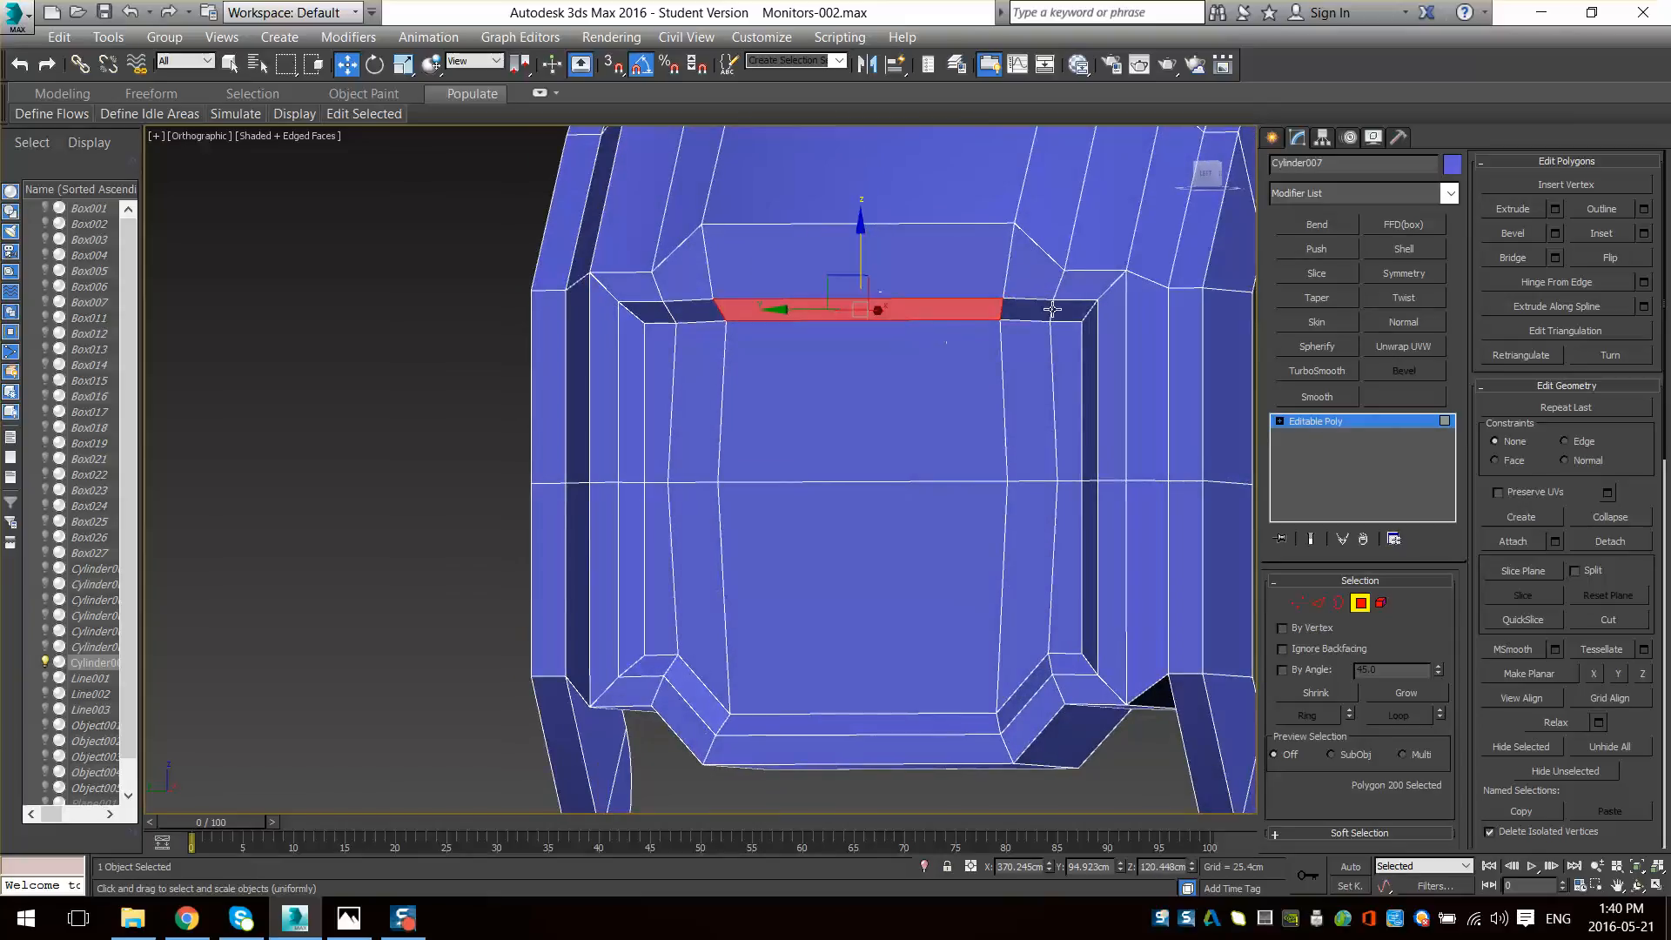
- Select the recess wall's two upper corner edges and move them down to angle the screen's upper corners
{"action": "key", "text": "2"}
{"action": "left_click", "coordinate": [1078, 322]}
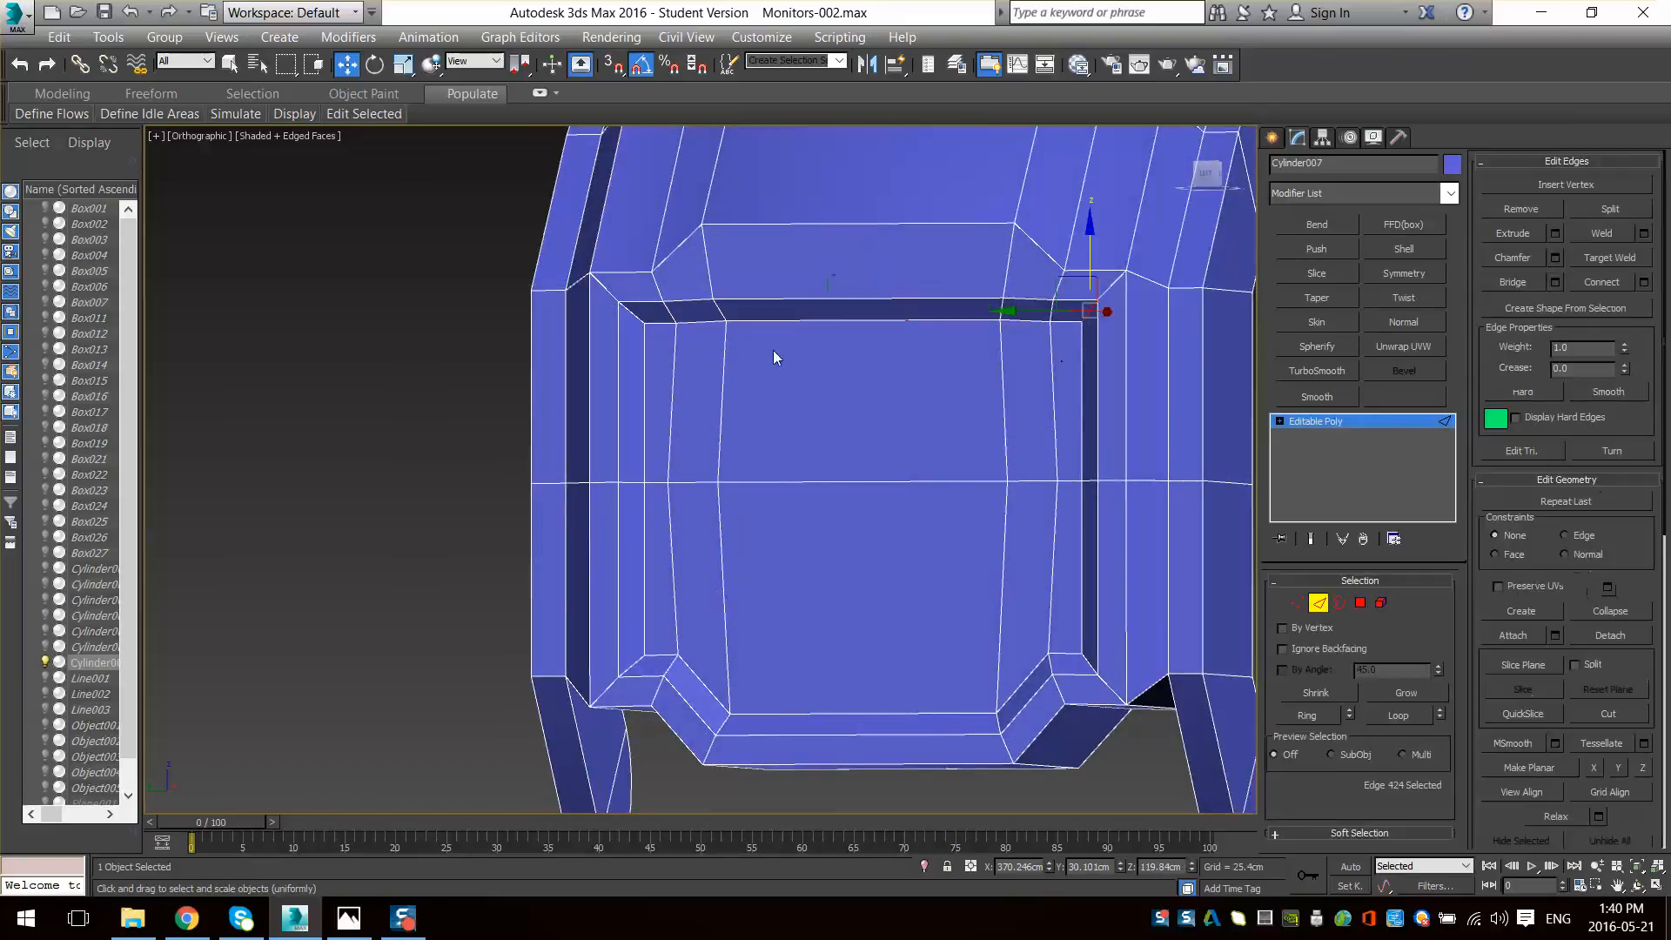
{"action": "left_click", "coordinate": [634, 312], "text": "ctrl"}
{"action": "left_click_drag", "start_coordinate": [631, 254], "coordinate": [626, 291]}
{"action": "key", "text": "l"}
{"action": "scroll", "coordinate": [623, 287], "scroll_direction": "down", "scroll_amount": 4}
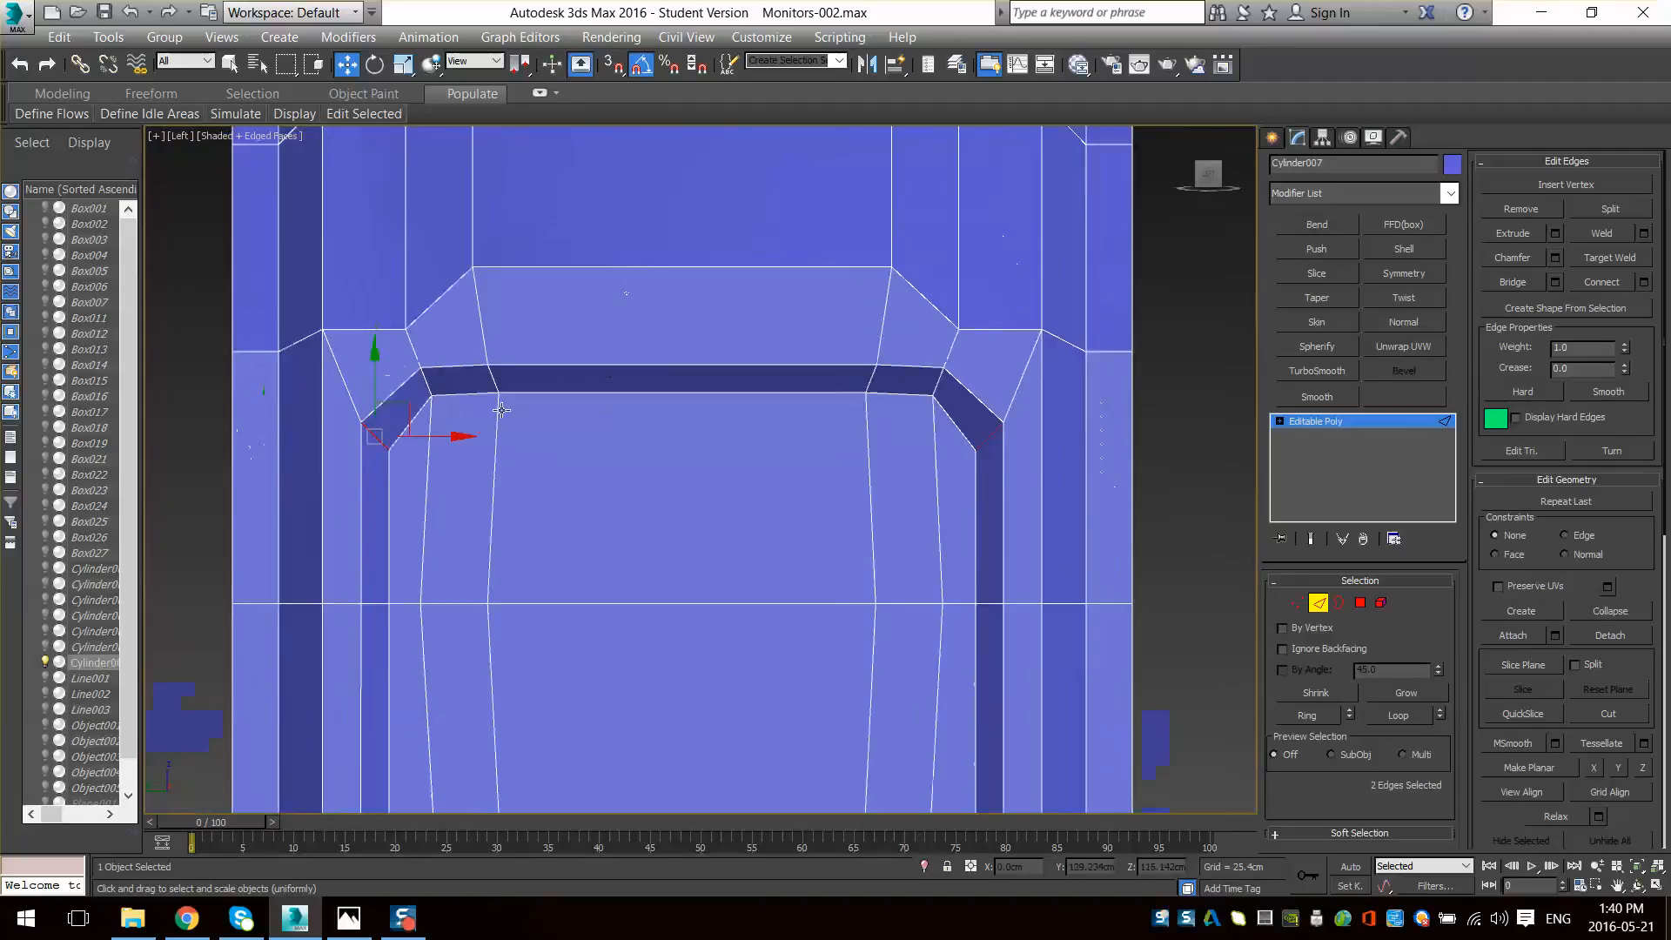
{"action": "scroll", "coordinate": [396, 393], "scroll_direction": "up", "scroll_amount": 2}
{"action": "left_click_drag", "start_coordinate": [410, 390], "coordinate": [408, 398]}
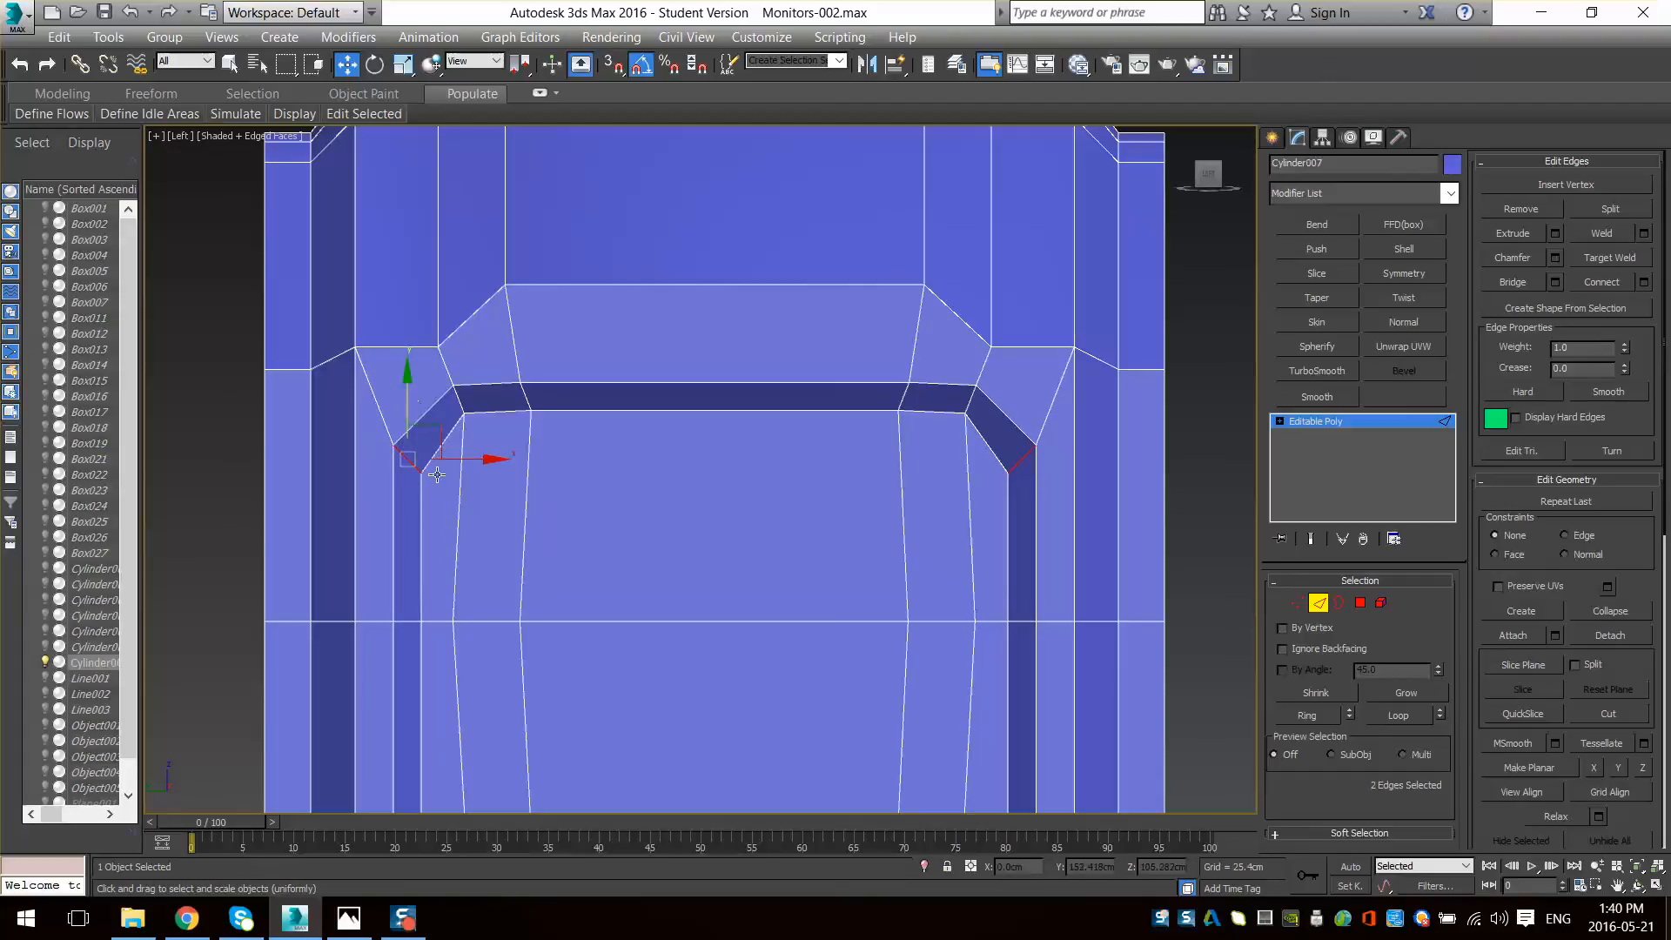
- In the Left view, select the lower inner vertex of each angled upper recess corner and raise both slightly
{"action": "key", "text": "1"}
{"action": "left_click", "coordinate": [423, 471]}
{"action": "left_click", "coordinate": [1009, 473], "text": "ctrl"}
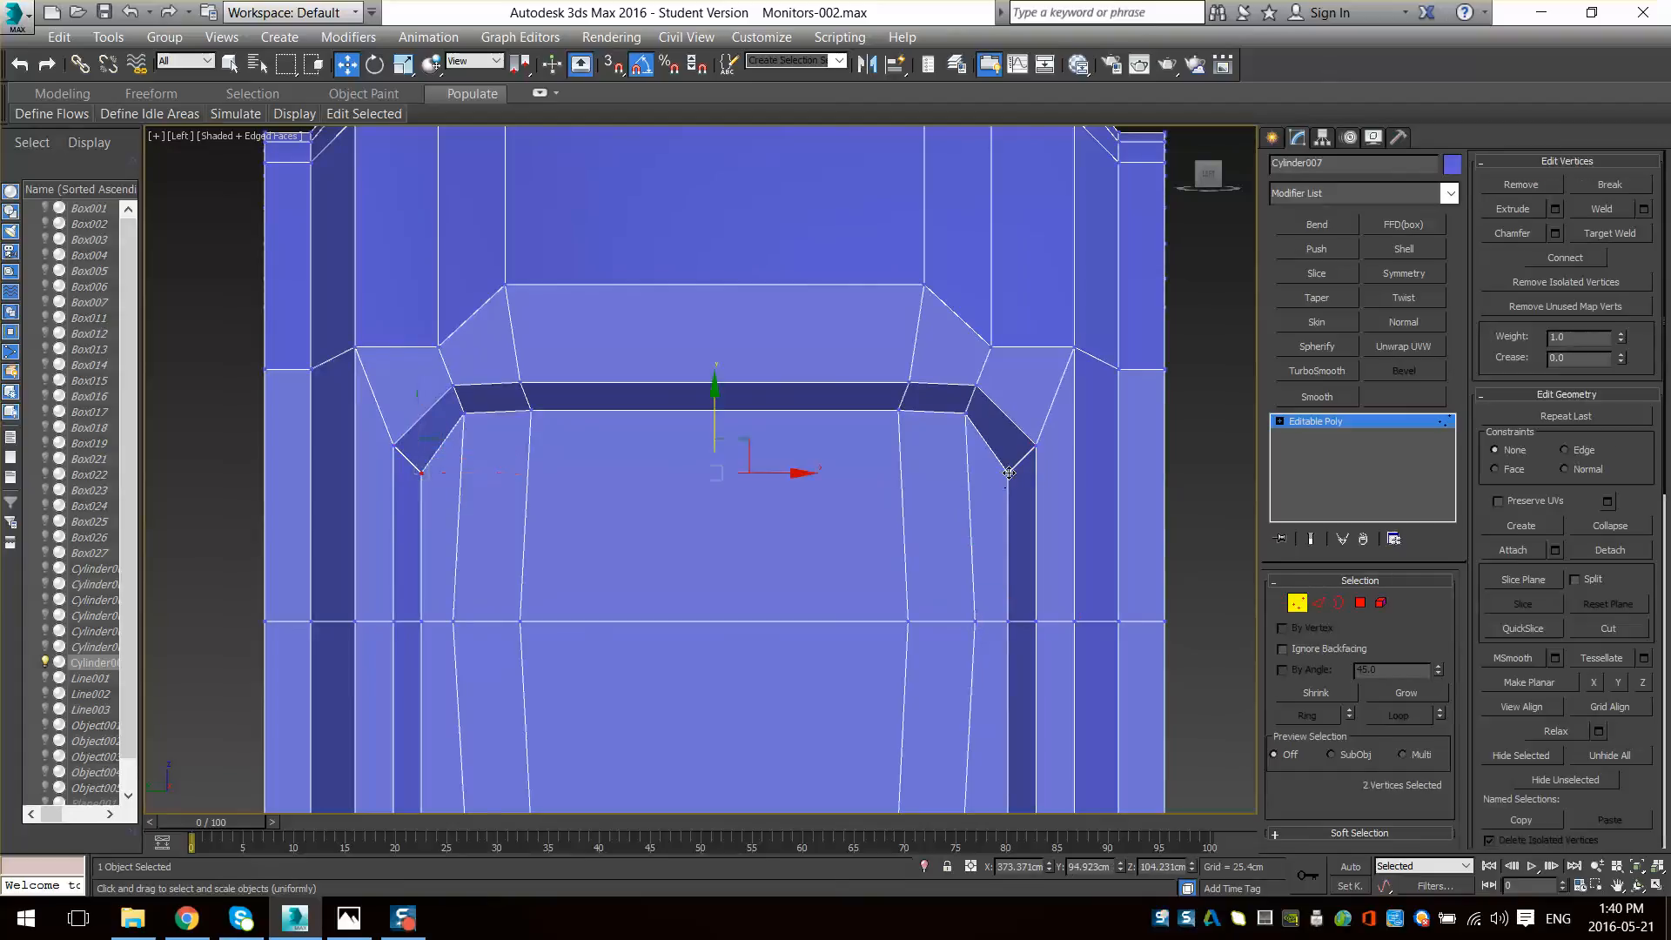
{"action": "left_click_drag", "start_coordinate": [715, 415], "coordinate": [715, 415]}
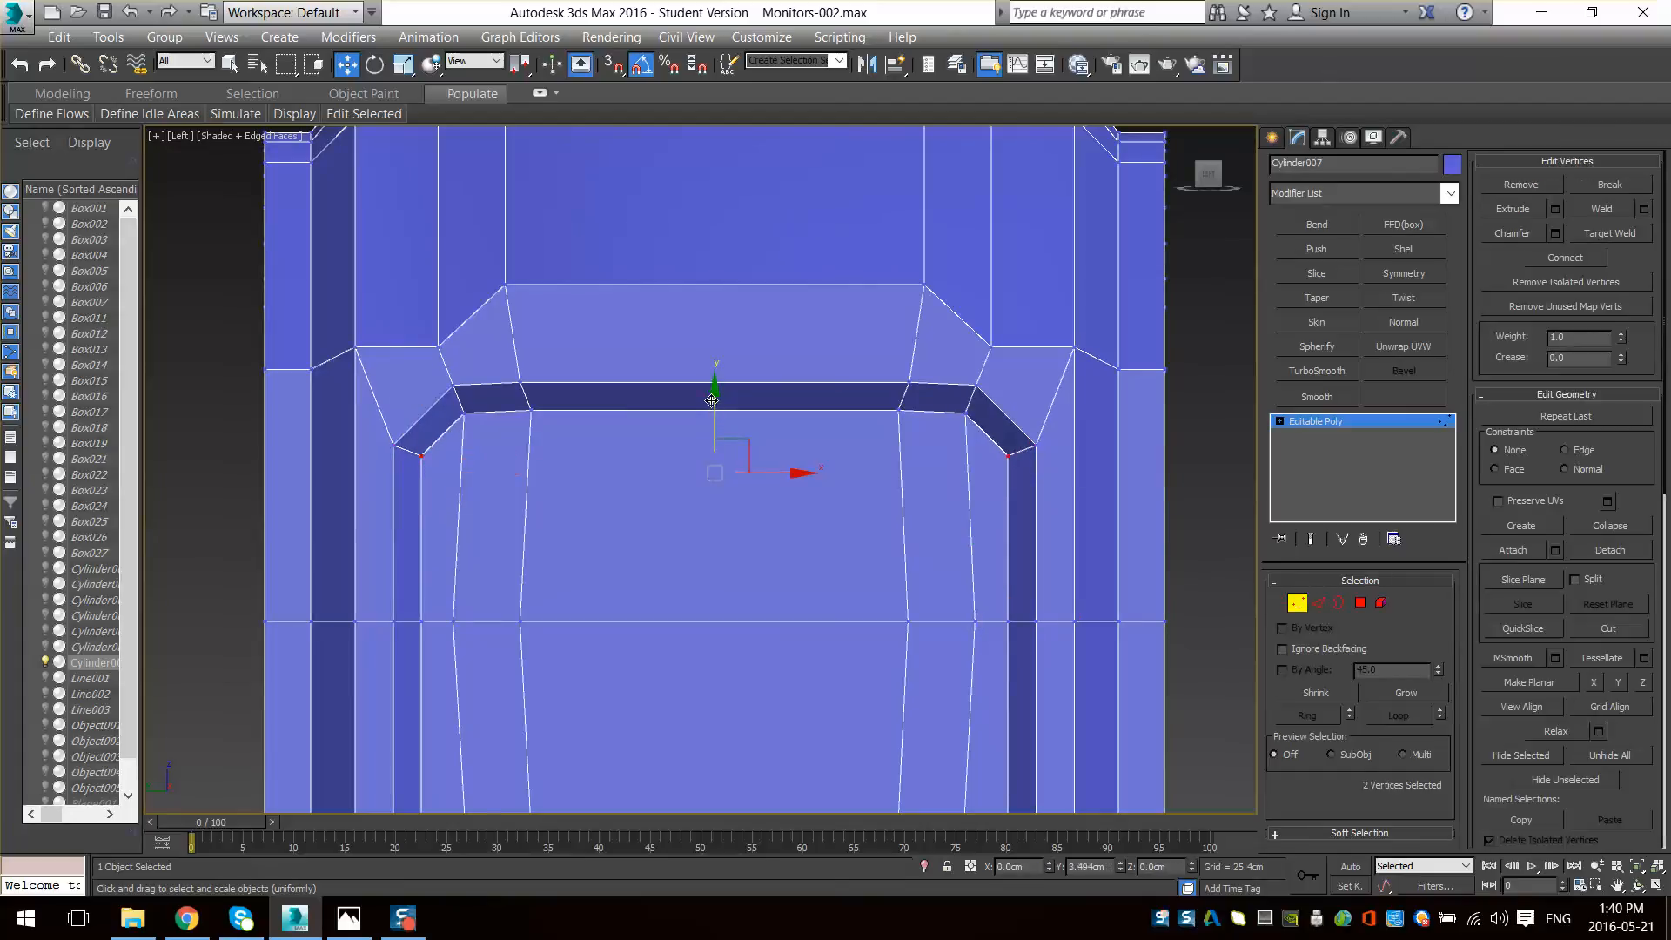
{"action": "scroll", "coordinate": [905, 344], "scroll_direction": "down", "scroll_amount": 3}
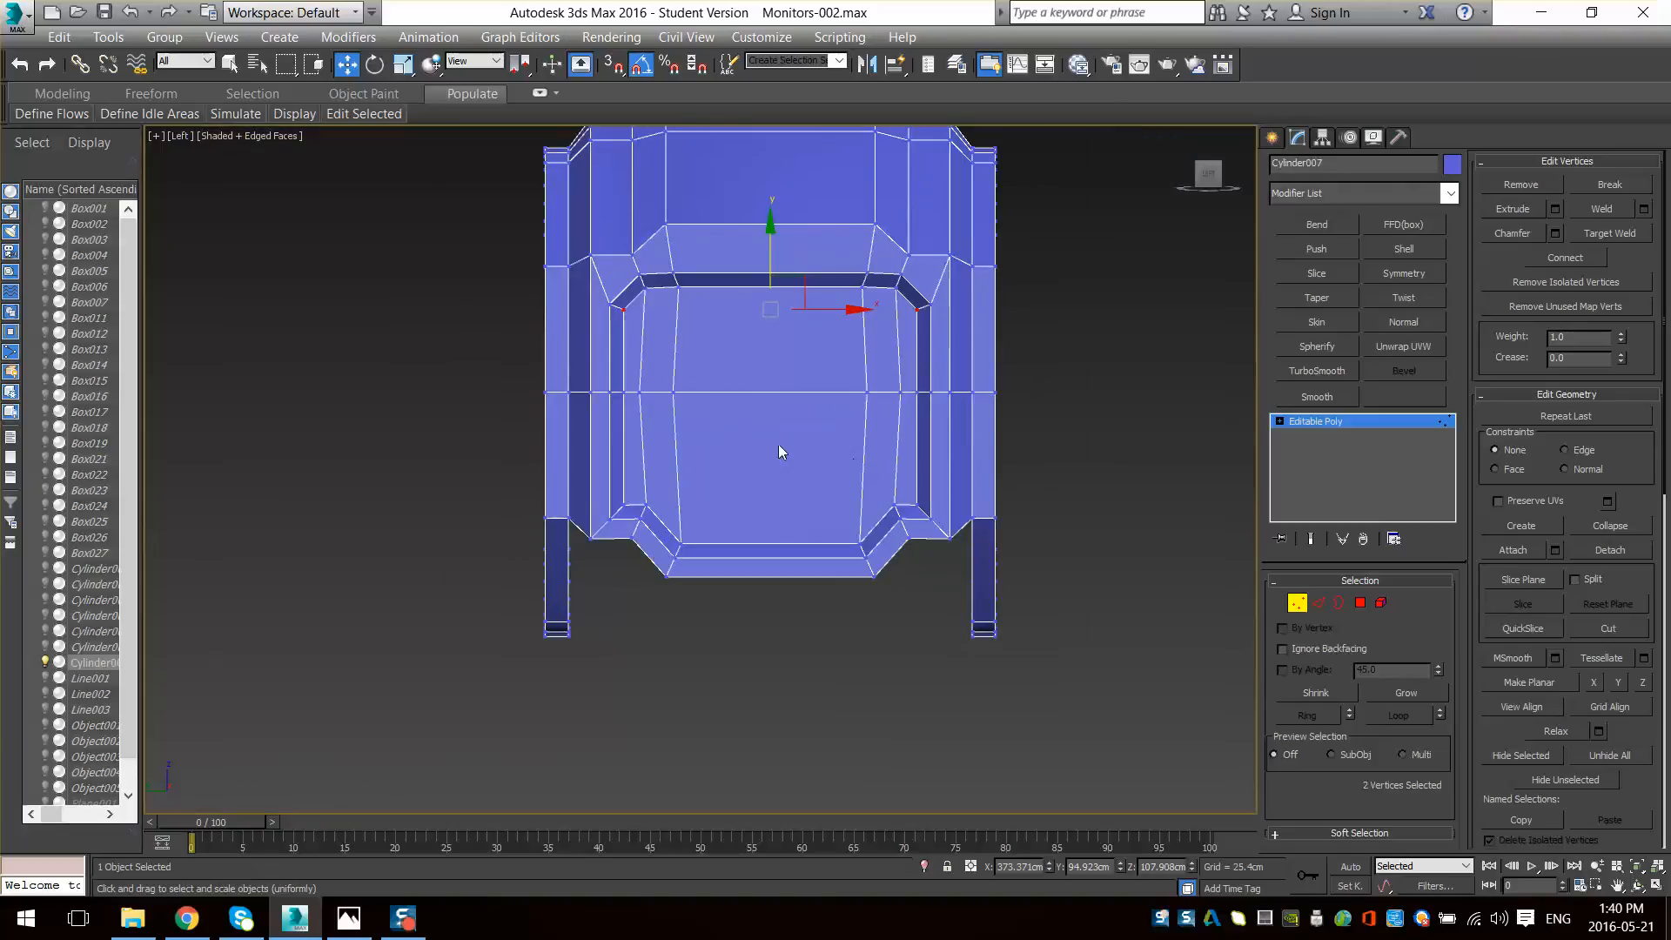
{"action": "middle_click_drag", "start_coordinate": [766, 446], "coordinate": [1029, 574], "text": "alt"}
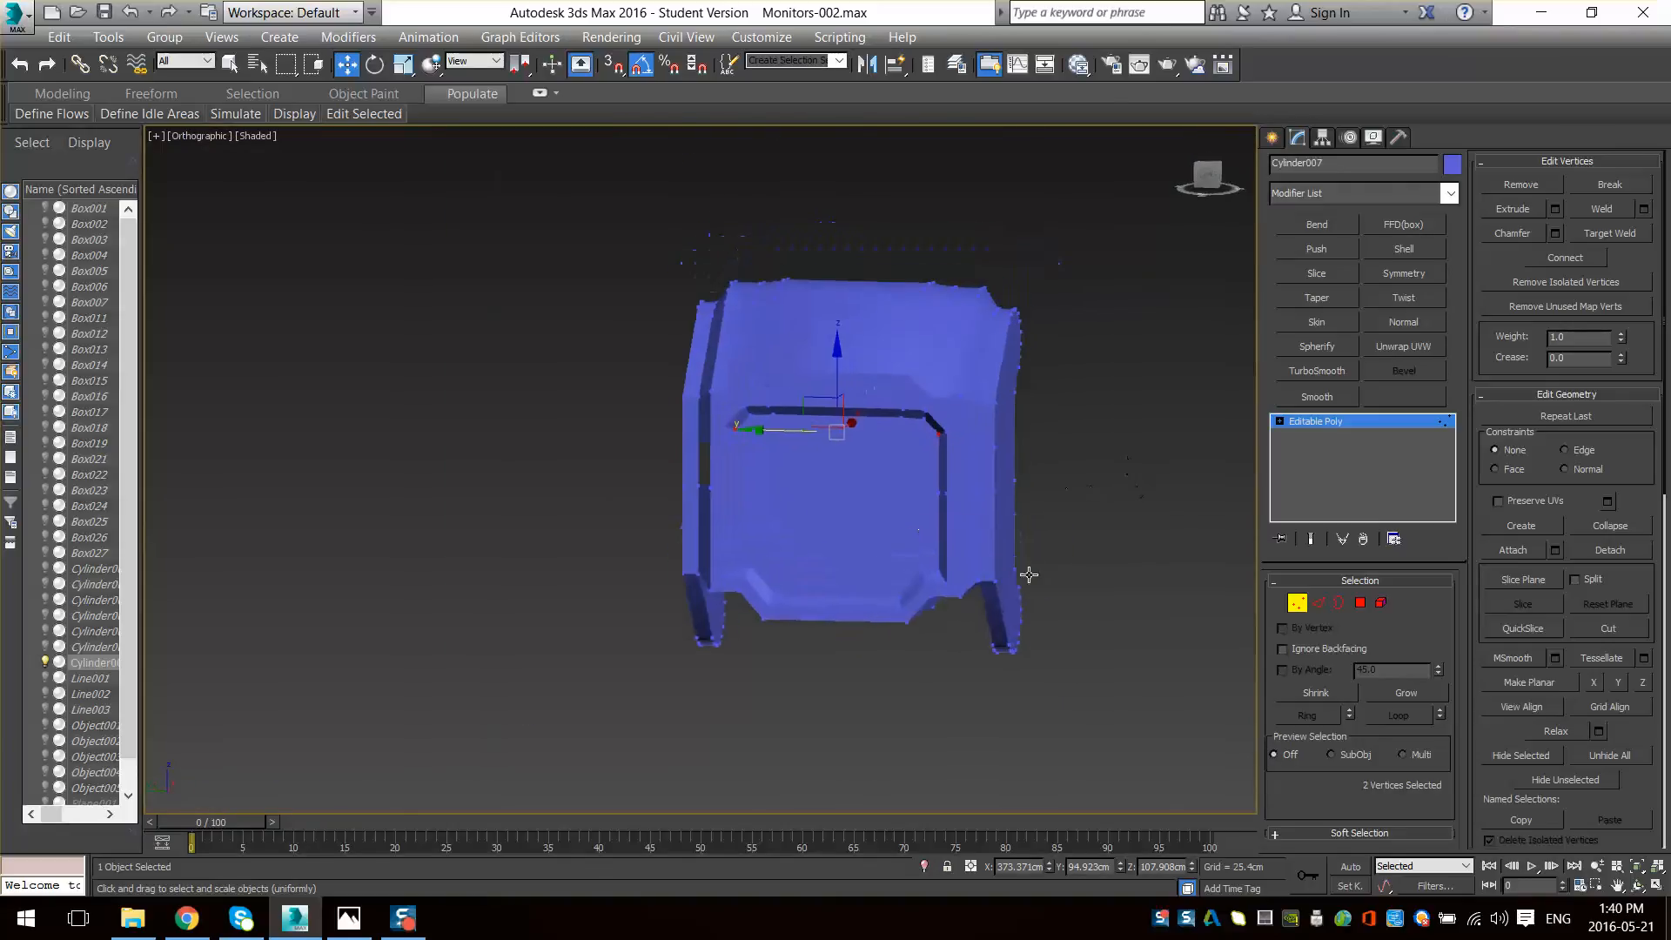
- Leave vertex editing, apply a Smooth modifier to the housing and convert it to Editable Poly
{"action": "left_click", "coordinate": [1297, 602]}
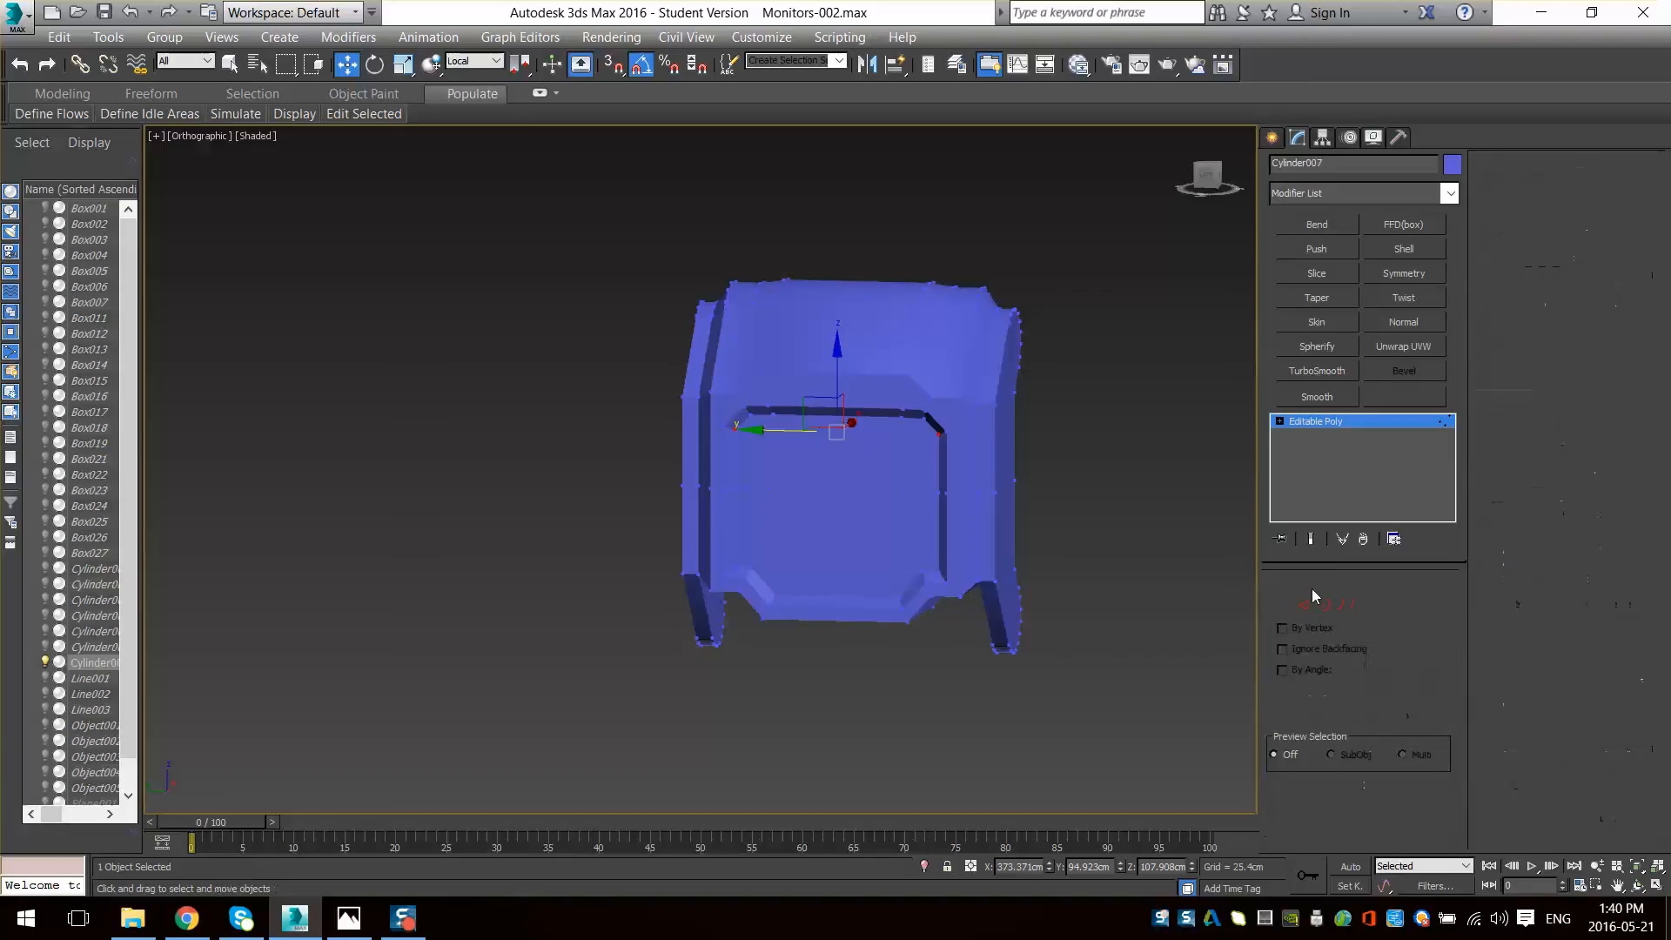
{"action": "left_click", "coordinate": [1323, 396]}
{"action": "middle_click_drag", "start_coordinate": [1071, 557], "coordinate": [984, 595], "text": "alt"}
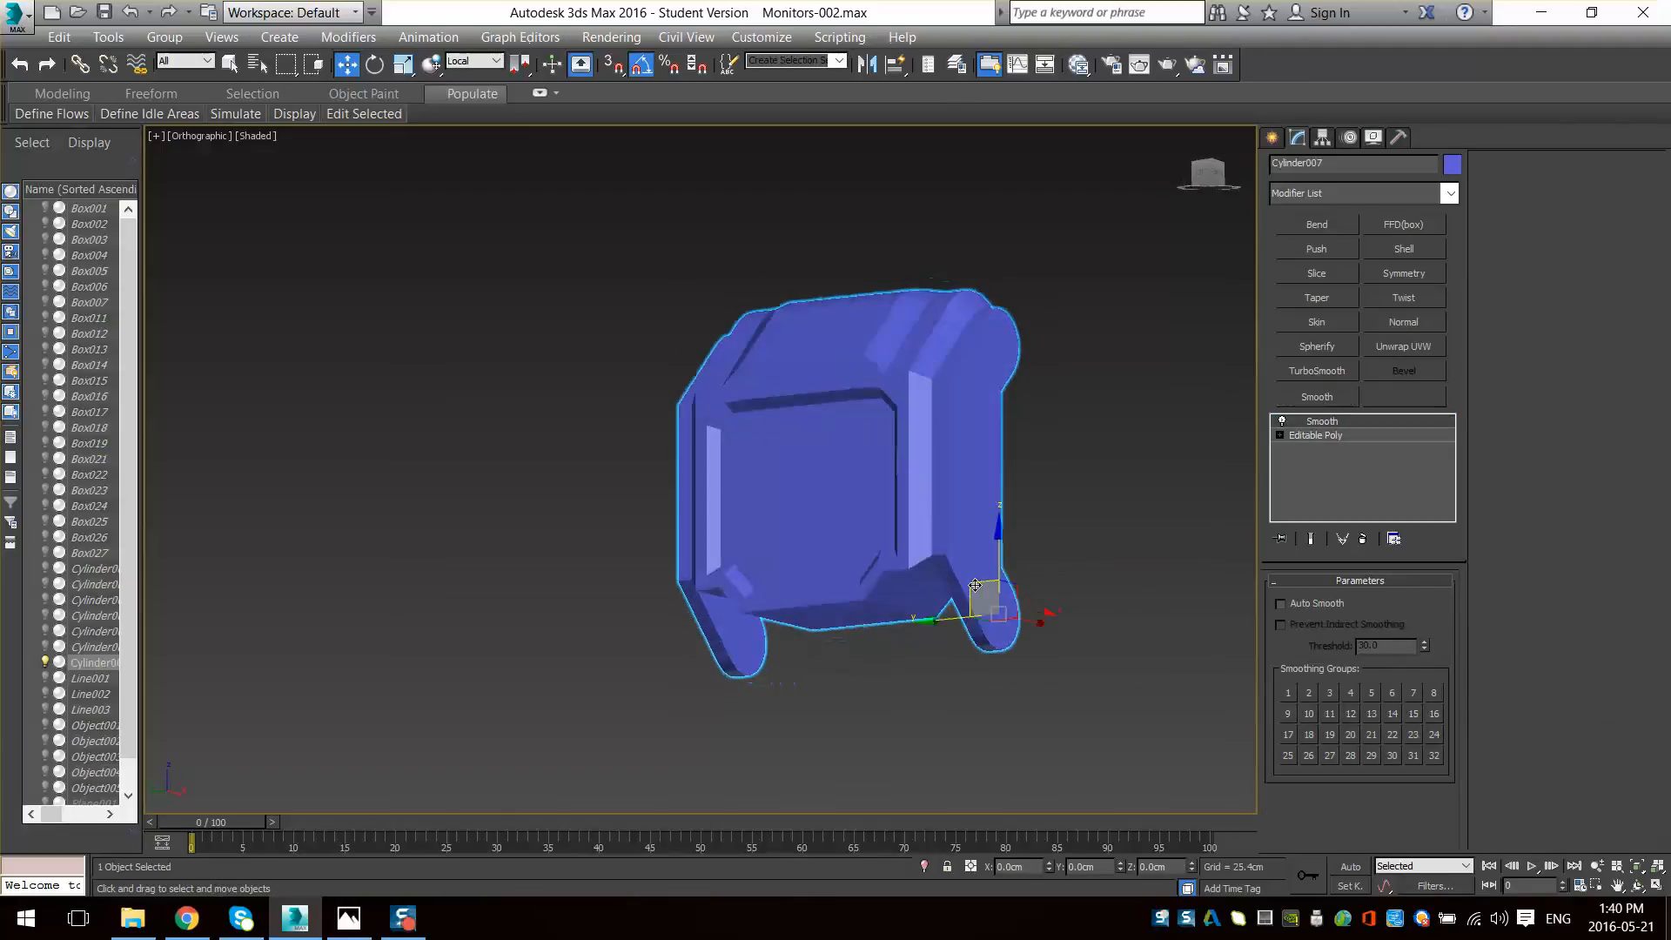
{"action": "right_click", "coordinate": [892, 451]}
{"action": "mouse_move", "coordinate": [975, 673]}
{"action": "left_click", "coordinate": [1157, 690]}
- Try a Smooth modifier with Auto Smooth at a threshold of about 22 on the housing, and remove it
{"action": "middle_click_drag", "start_coordinate": [906, 671], "coordinate": [1014, 396], "text": "alt"}
{"action": "scroll", "coordinate": [1011, 388], "scroll_direction": "up", "scroll_amount": 5}
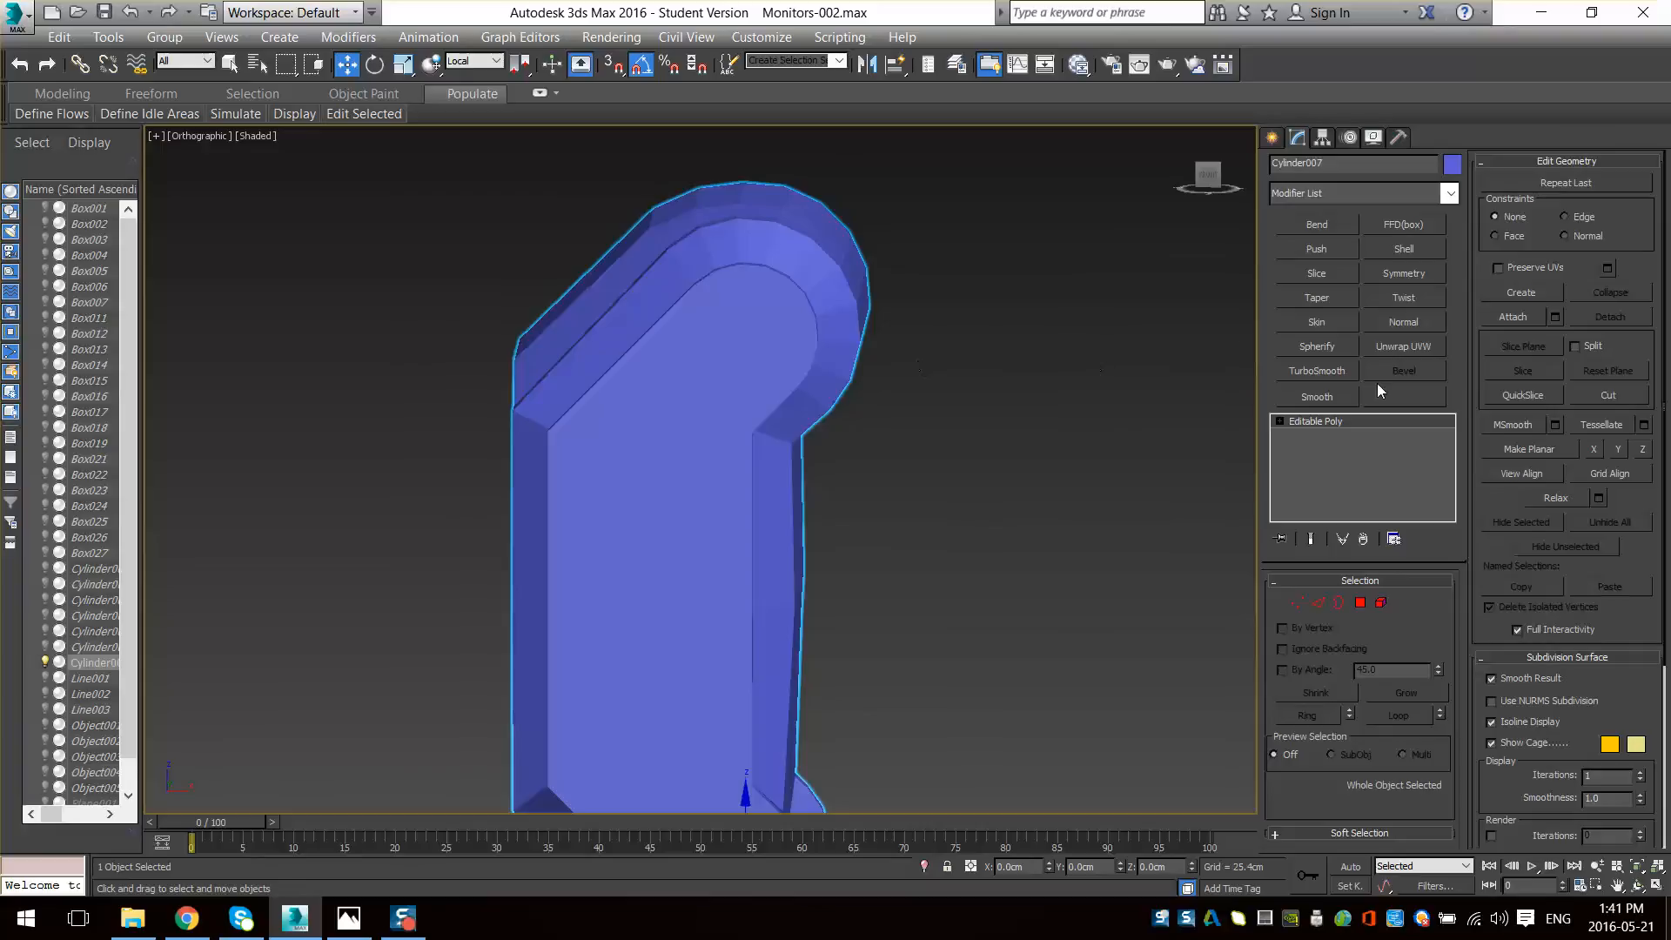
{"action": "left_click", "coordinate": [1317, 397]}
{"action": "left_click", "coordinate": [1280, 603]}
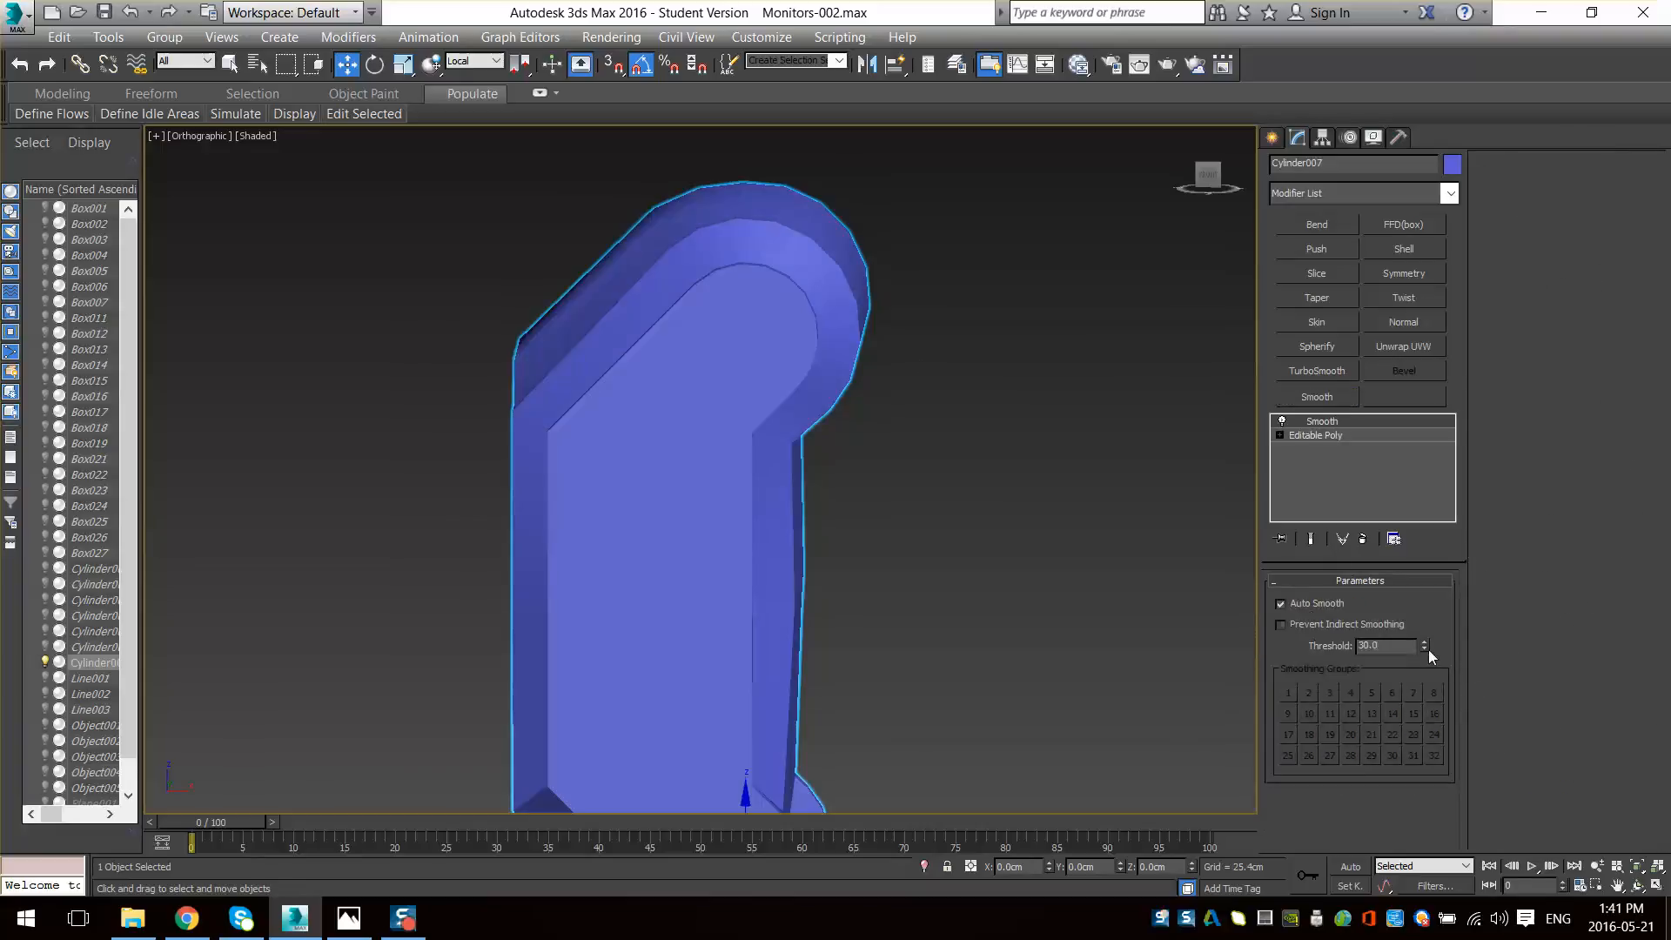
{"action": "left_click_drag", "start_coordinate": [1423, 650], "coordinate": [1408, 747]}
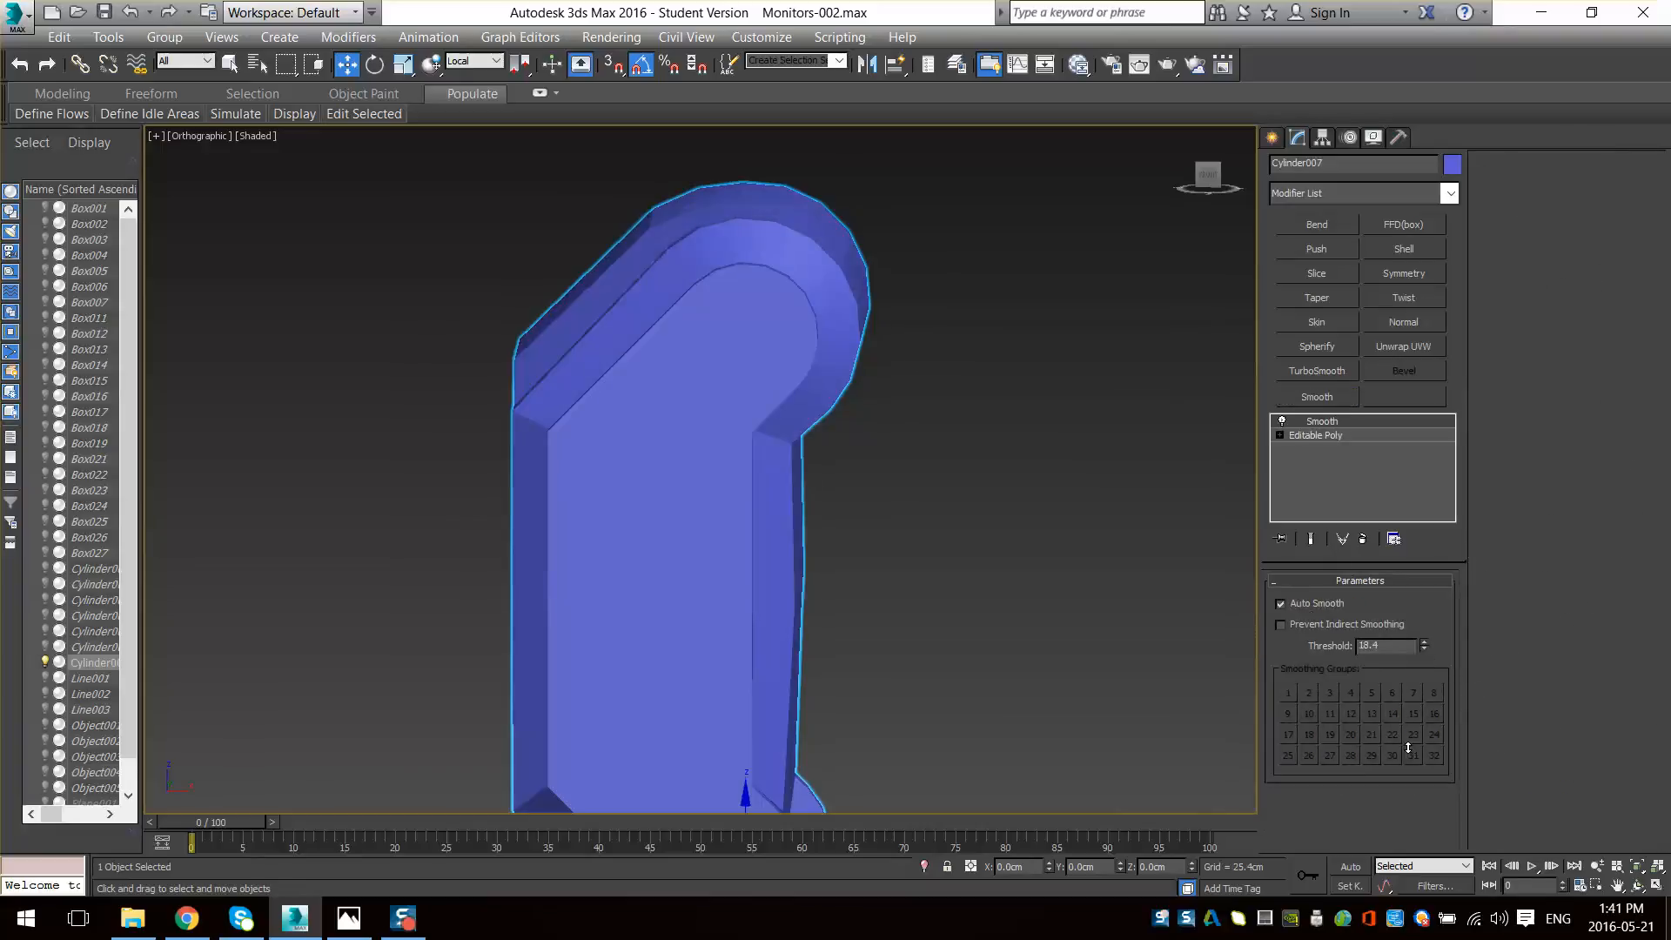
{"action": "middle_click_drag", "start_coordinate": [1045, 470], "coordinate": [1118, 516], "text": "alt"}
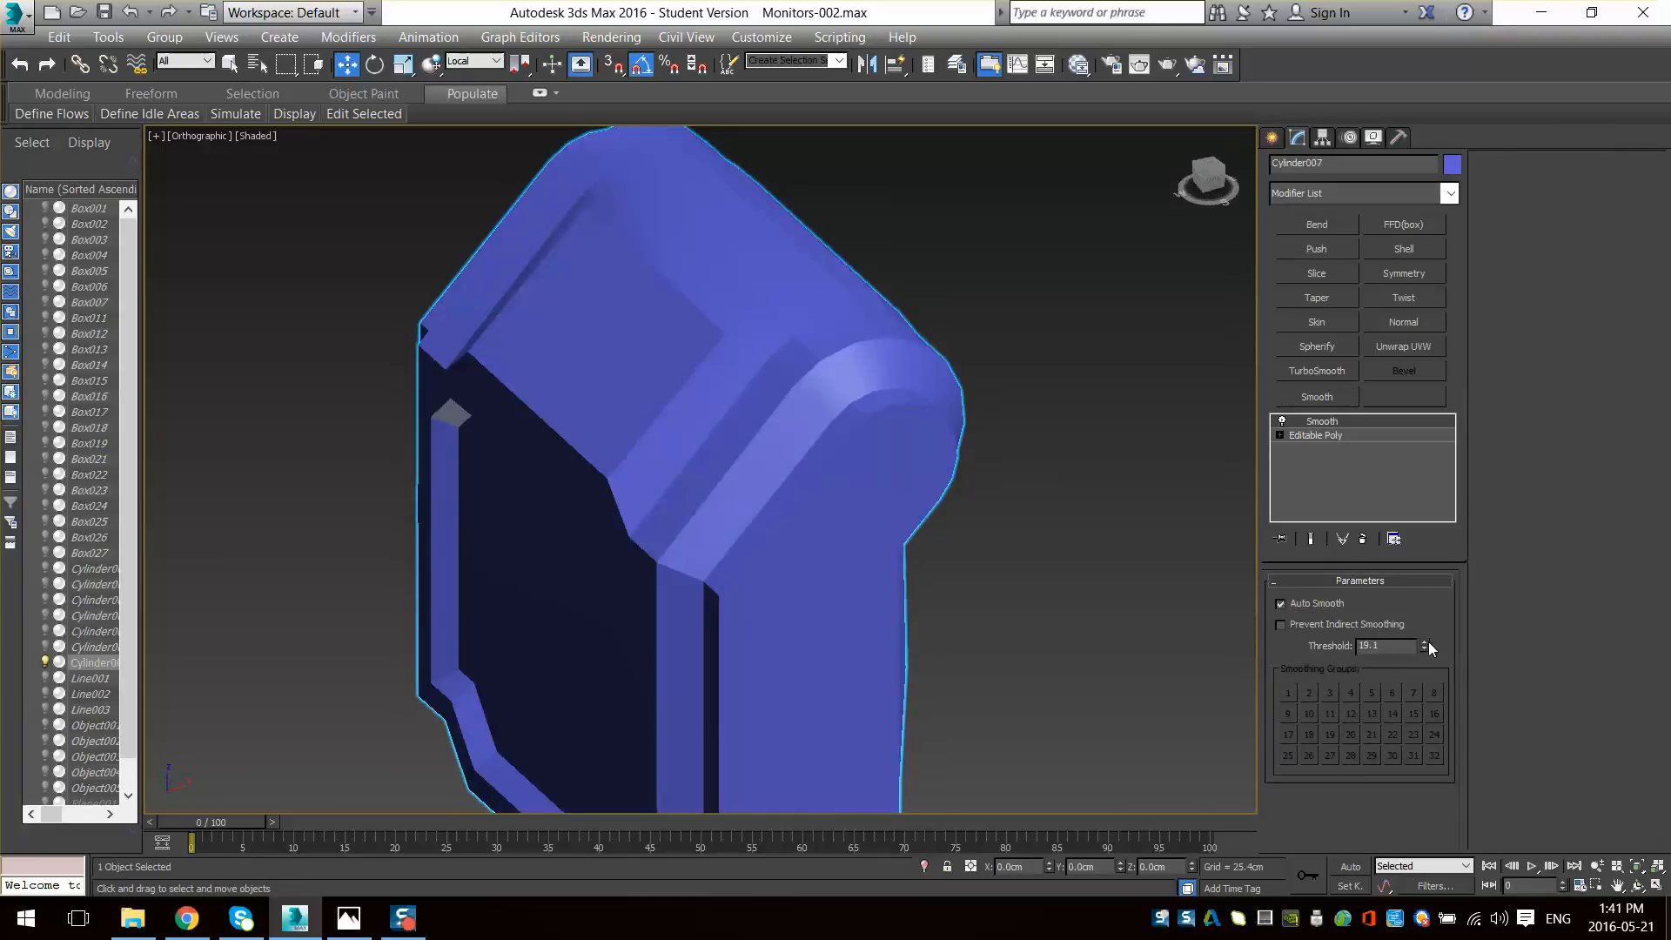
{"action": "left_click_drag", "start_coordinate": [1418, 703], "coordinate": [1428, 615]}
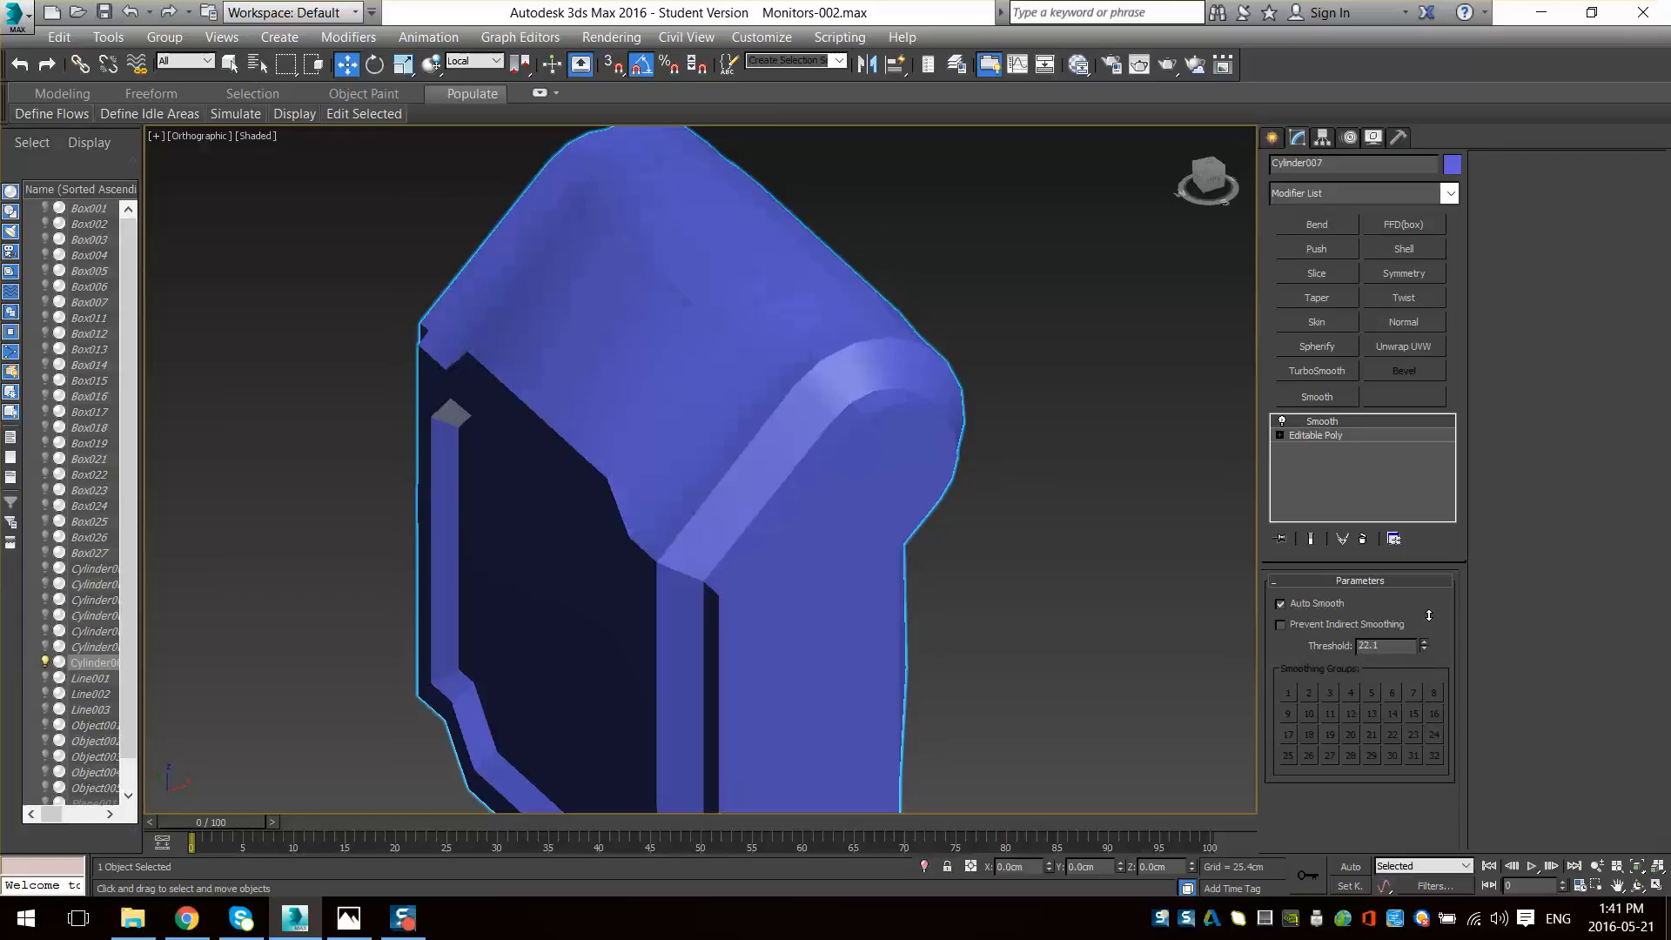
{"action": "left_click", "coordinate": [1362, 539]}
- Convert the housing to Editable Poly
{"action": "scroll", "coordinate": [780, 557], "scroll_direction": "down", "scroll_amount": 5}
{"action": "middle_click_drag", "start_coordinate": [780, 557], "coordinate": [764, 455], "text": "alt"}
{"action": "right_click", "coordinate": [749, 420]}
{"action": "mouse_move", "coordinate": [853, 644]}
{"action": "left_click", "coordinate": [1009, 659]}
{"action": "middle_click_drag", "start_coordinate": [1101, 528], "coordinate": [1056, 544], "text": "alt"}
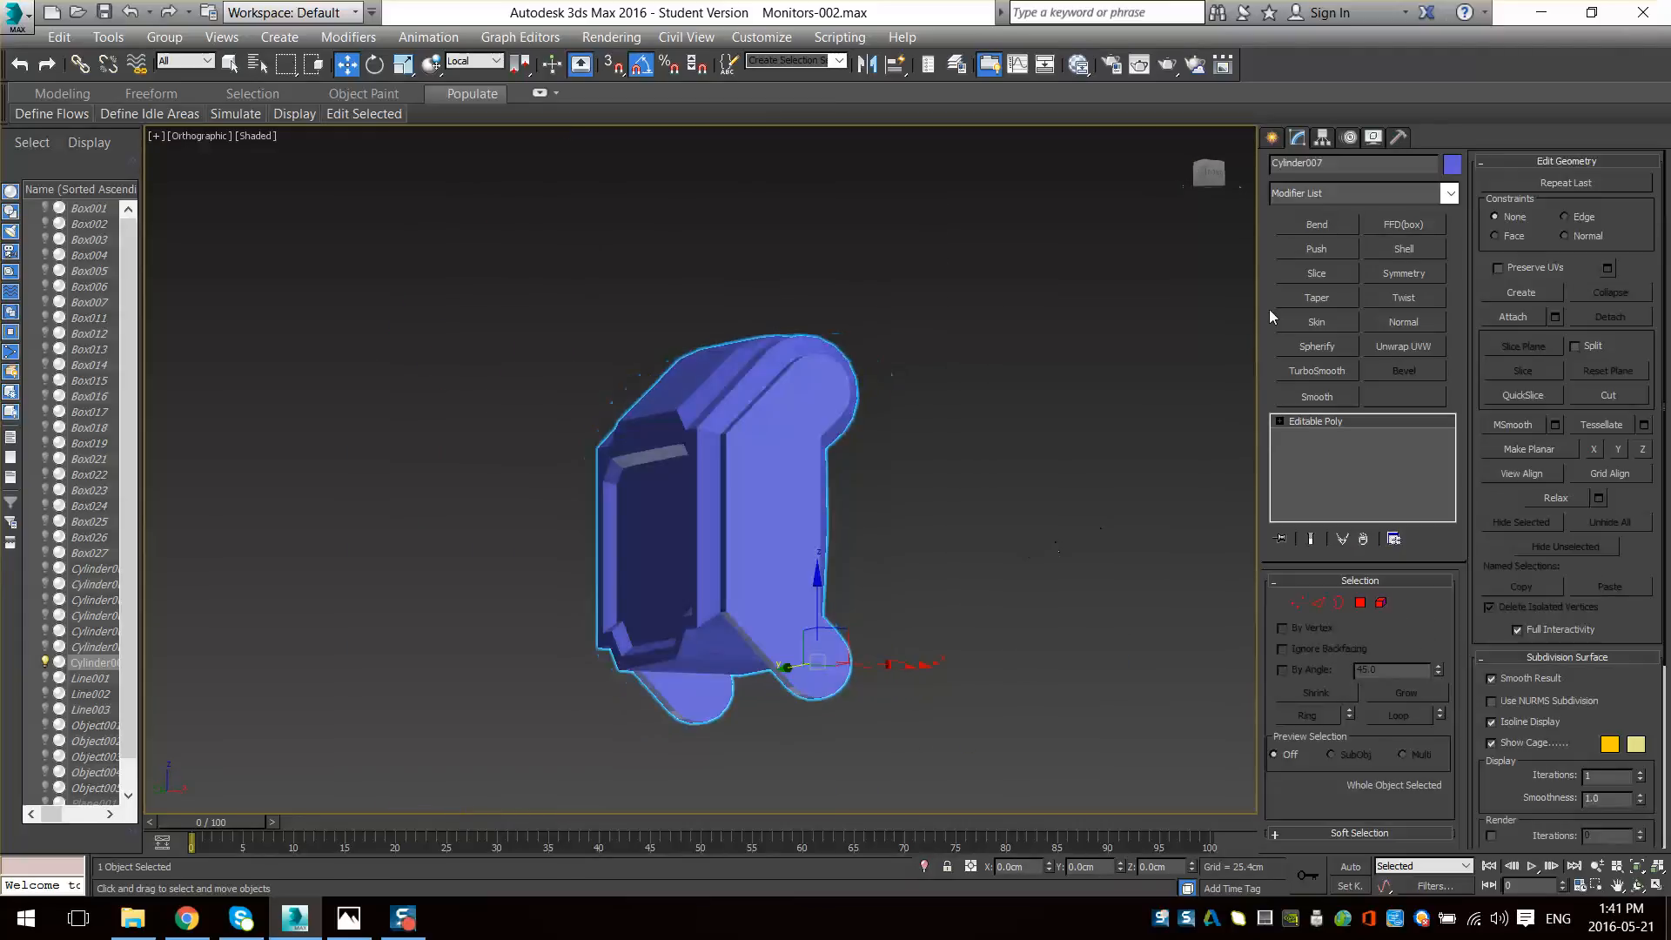
- In the Front view, draw a cylinder about 17 cm in radius and 109 cm deep on the housing's upper rounded end
{"action": "key", "text": "f"}
{"action": "left_click", "coordinate": [1273, 137]}
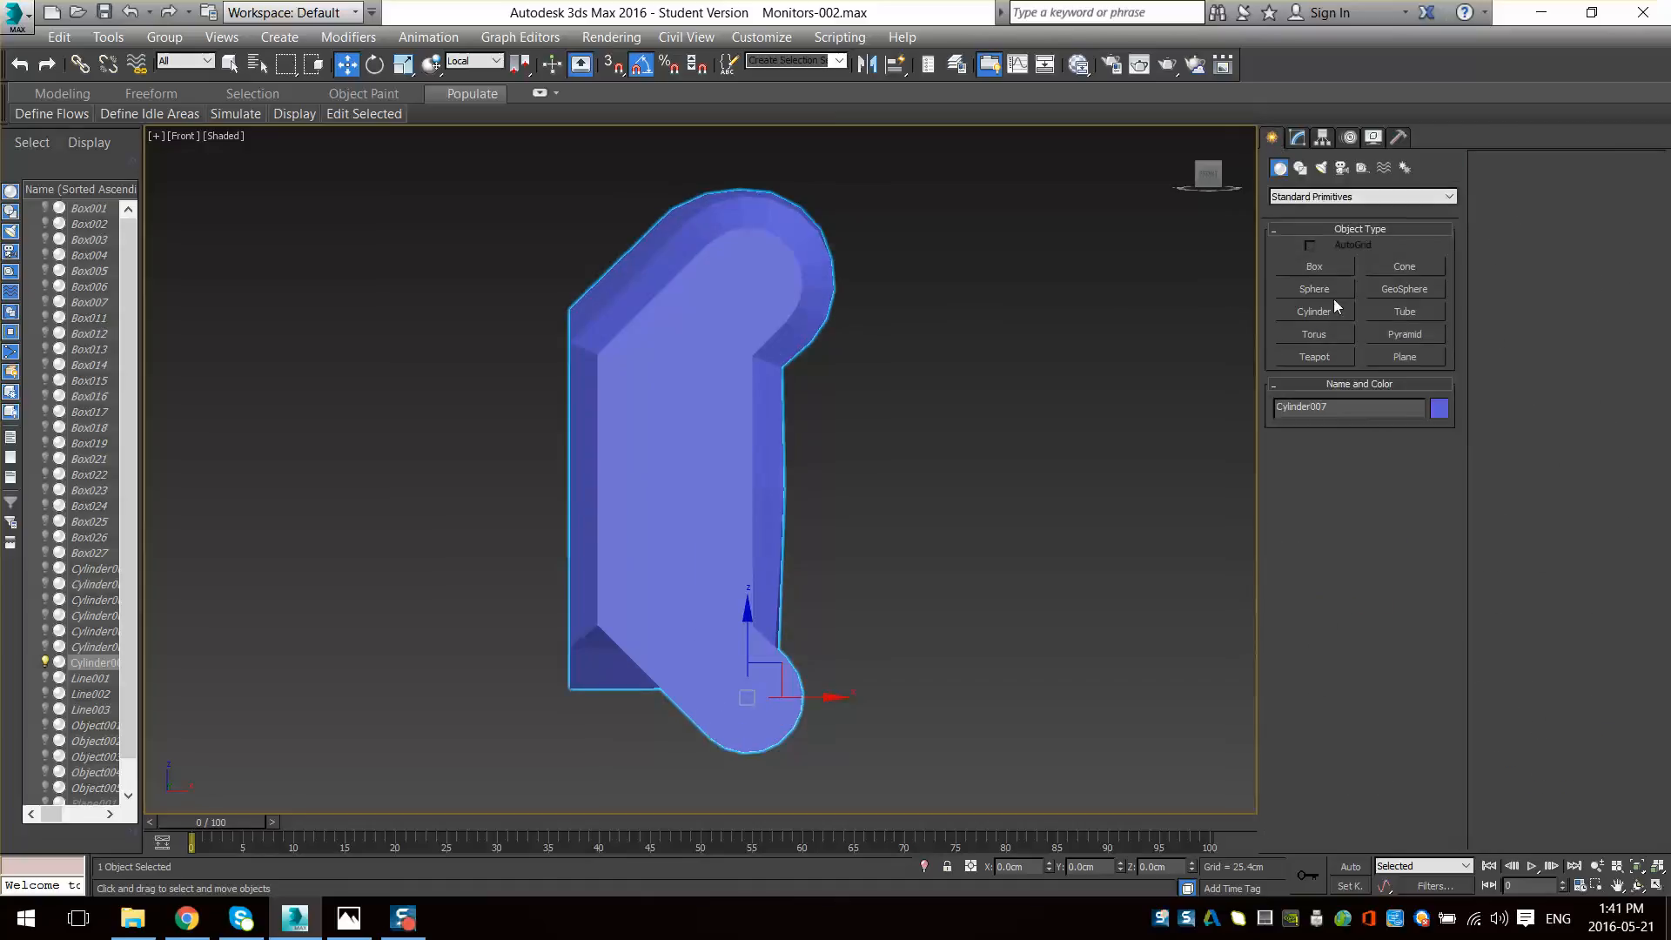
{"action": "left_click", "coordinate": [1326, 312]}
{"action": "scroll", "coordinate": [767, 399], "scroll_direction": "down", "scroll_amount": 2}
{"action": "left_click_drag", "start_coordinate": [753, 300], "coordinate": [752, 331]}
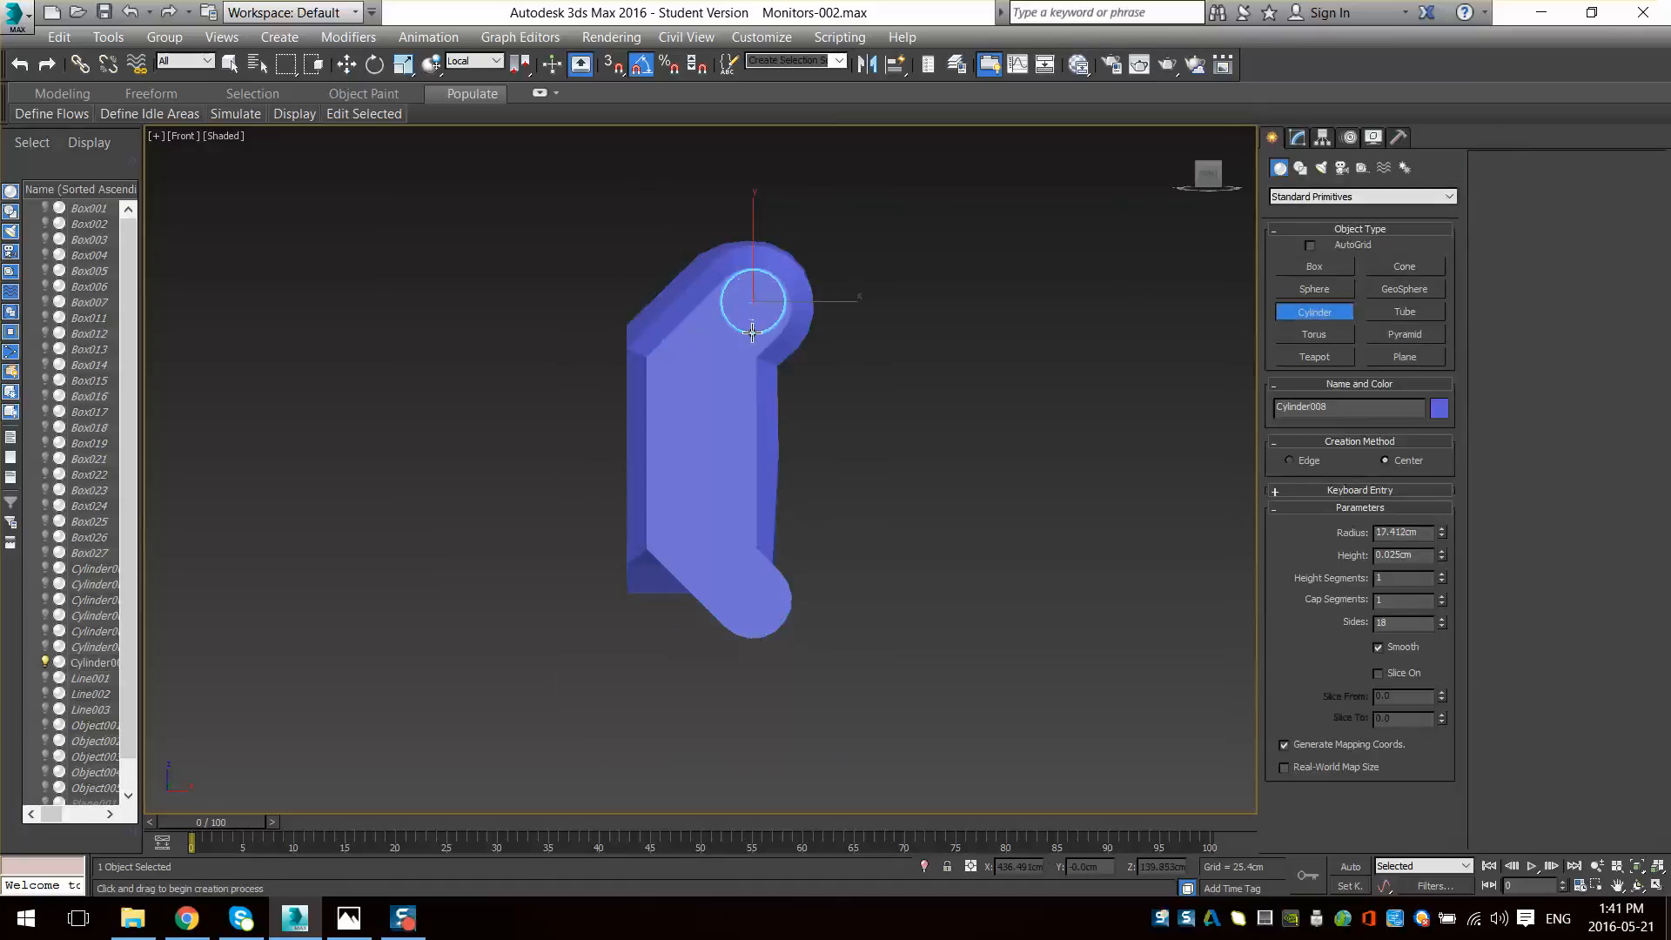
{"action": "left_click", "coordinate": [802, 519]}
{"action": "middle_click_drag", "start_coordinate": [740, 366], "coordinate": [738, 389]}
{"action": "scroll", "coordinate": [743, 310], "scroll_direction": "up", "scroll_amount": 3}
{"action": "key", "text": "w"}
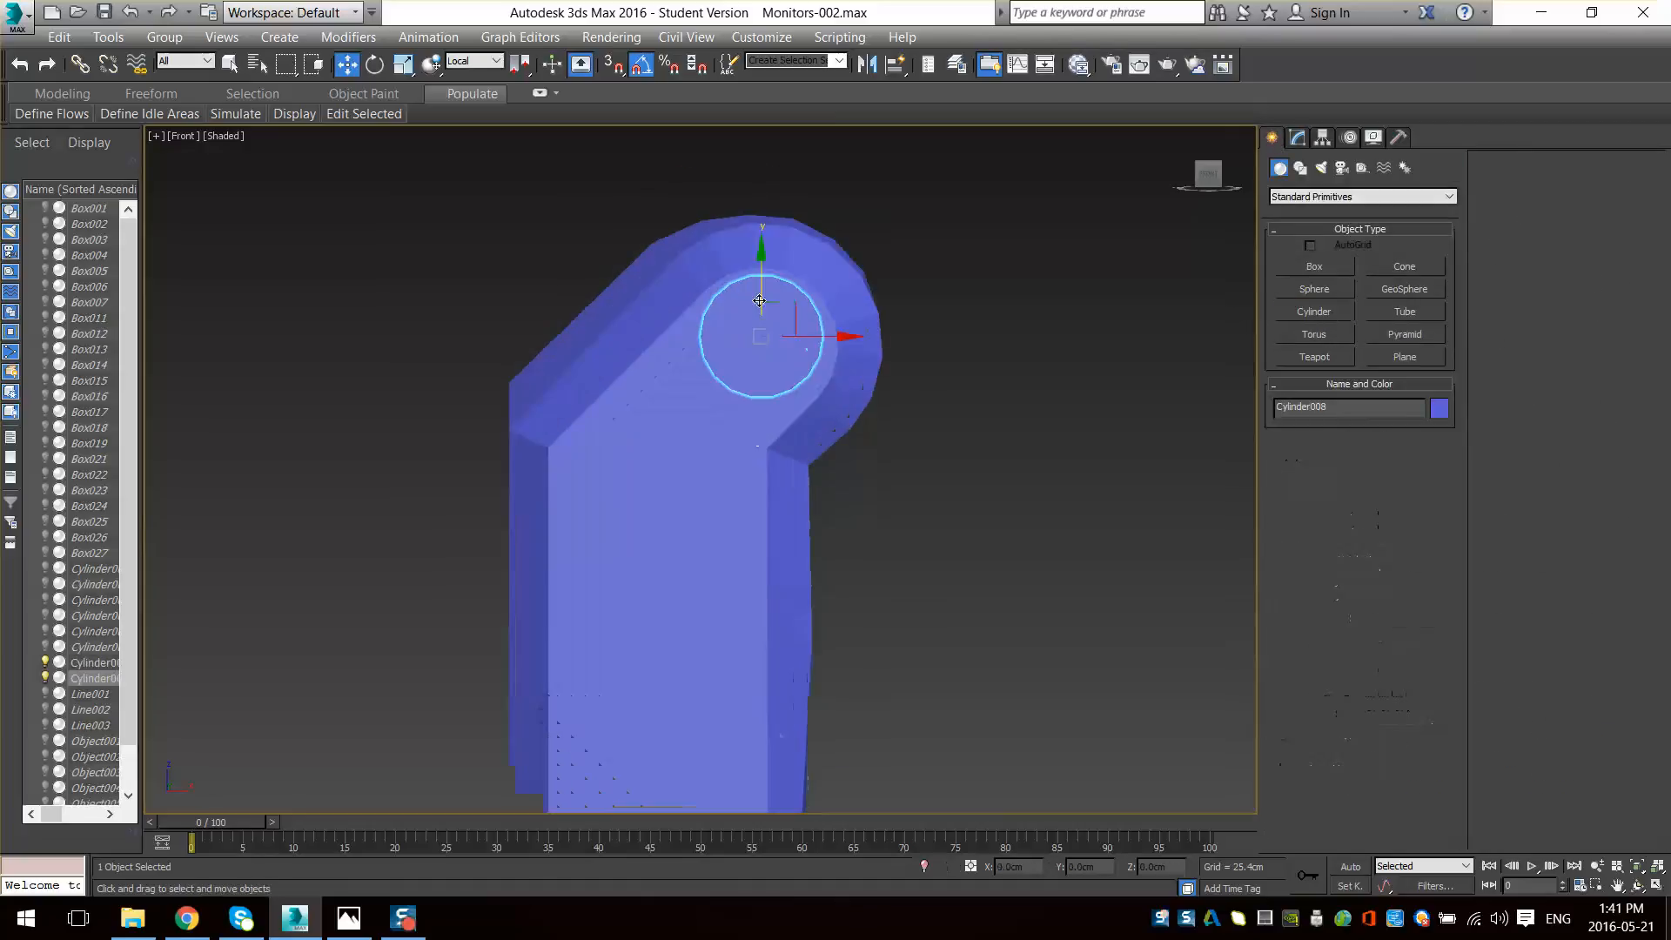
- Move the cylinder along its axis so it protrudes from the housing's side, and set its height to about -209.8 cm
{"action": "middle_click_drag", "start_coordinate": [797, 311], "coordinate": [850, 455], "text": "alt"}
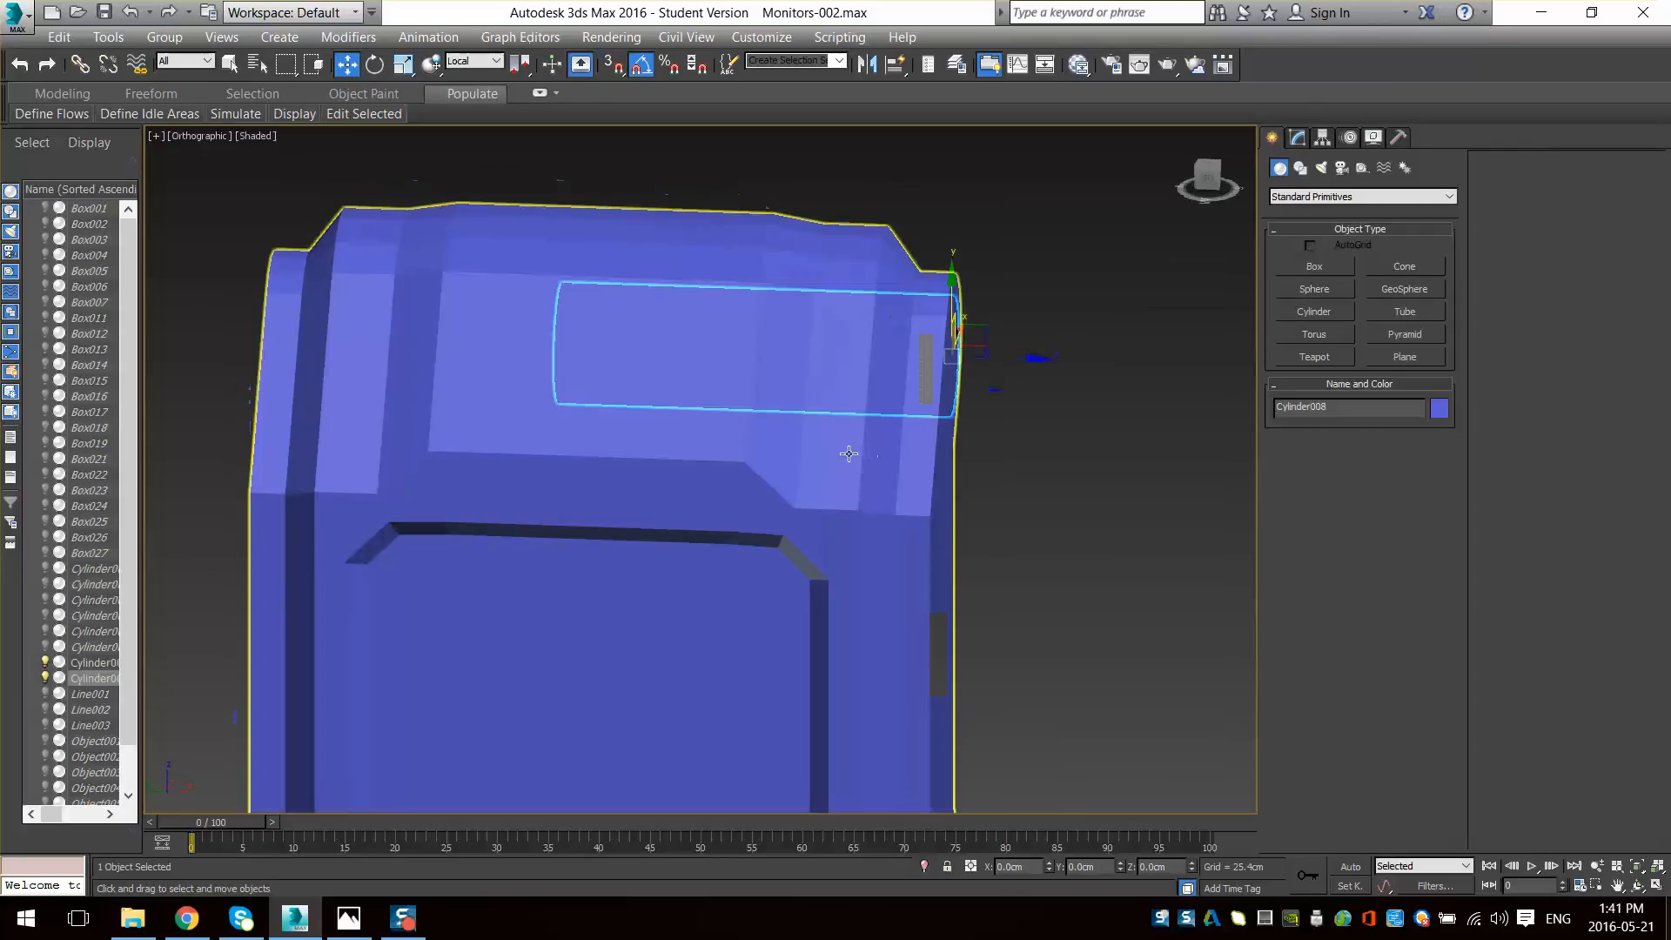
{"action": "left_click_drag", "start_coordinate": [1010, 374], "coordinate": [1047, 376]}
{"action": "key", "text": "F4"}
{"action": "middle_click_drag", "start_coordinate": [948, 419], "coordinate": [968, 401], "text": "alt"}
{"action": "left_click", "coordinate": [1296, 137]}
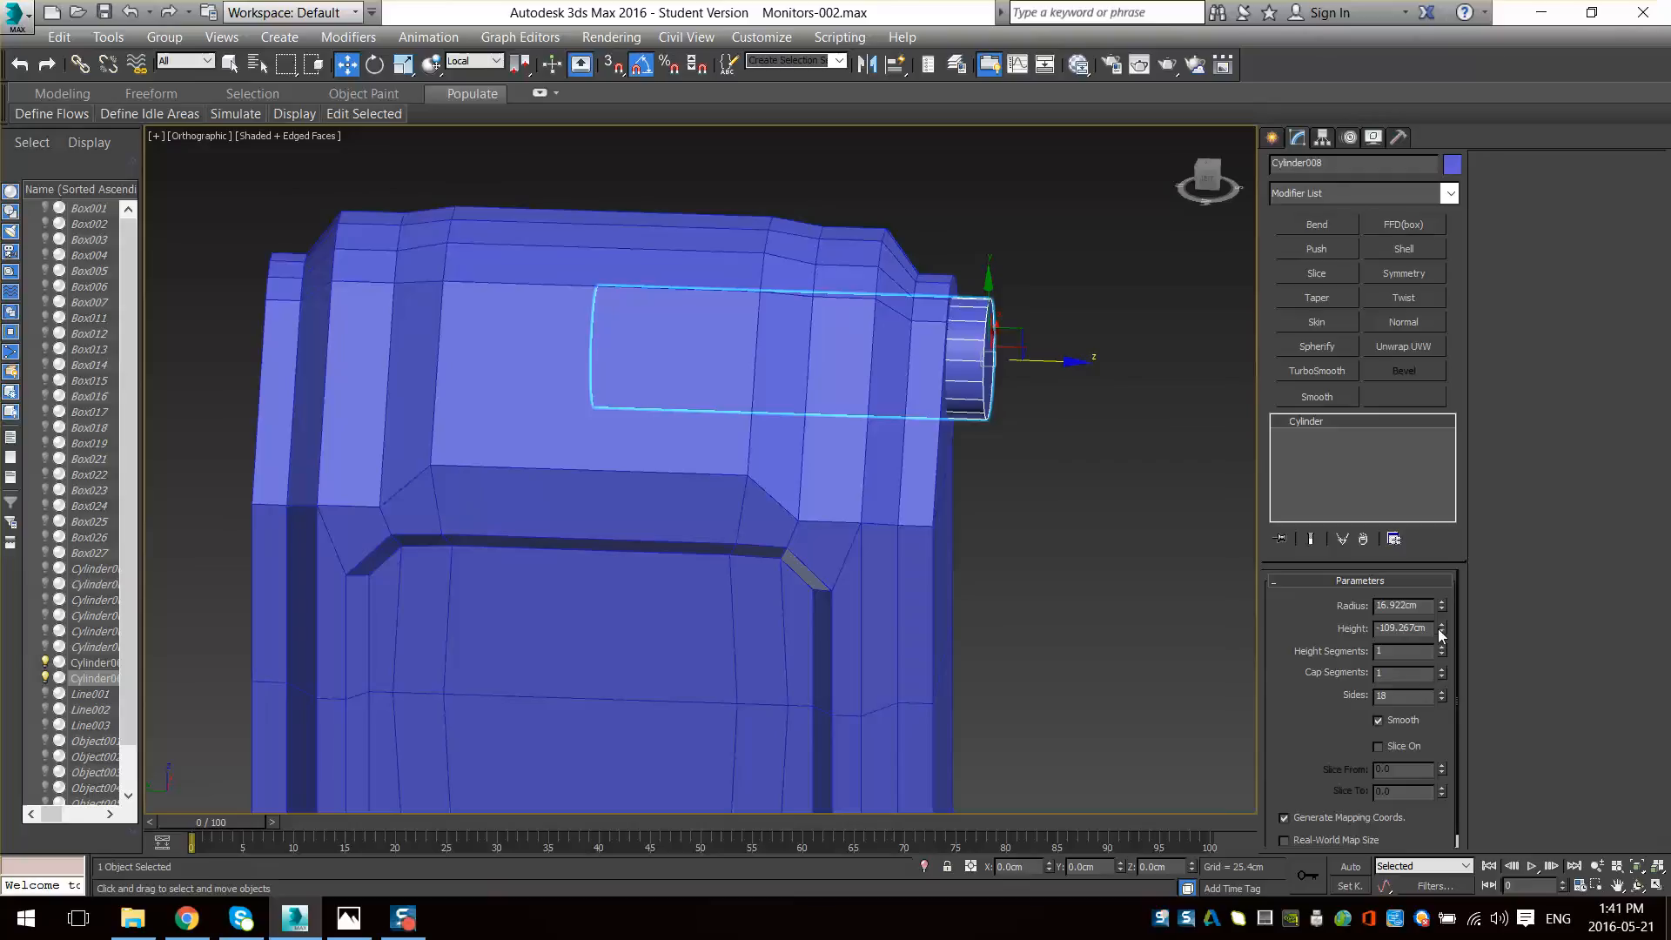
{"action": "left_click_drag", "start_coordinate": [1441, 635], "coordinate": [1417, 704]}
{"action": "middle_click_drag", "start_coordinate": [1209, 650], "coordinate": [767, 304], "text": "alt"}
- Copy the cylinder about 161 cm down onto the housing's lower rounded end
{"action": "left_click_drag", "start_coordinate": [743, 239], "coordinate": [725, 646], "text": "shift"}
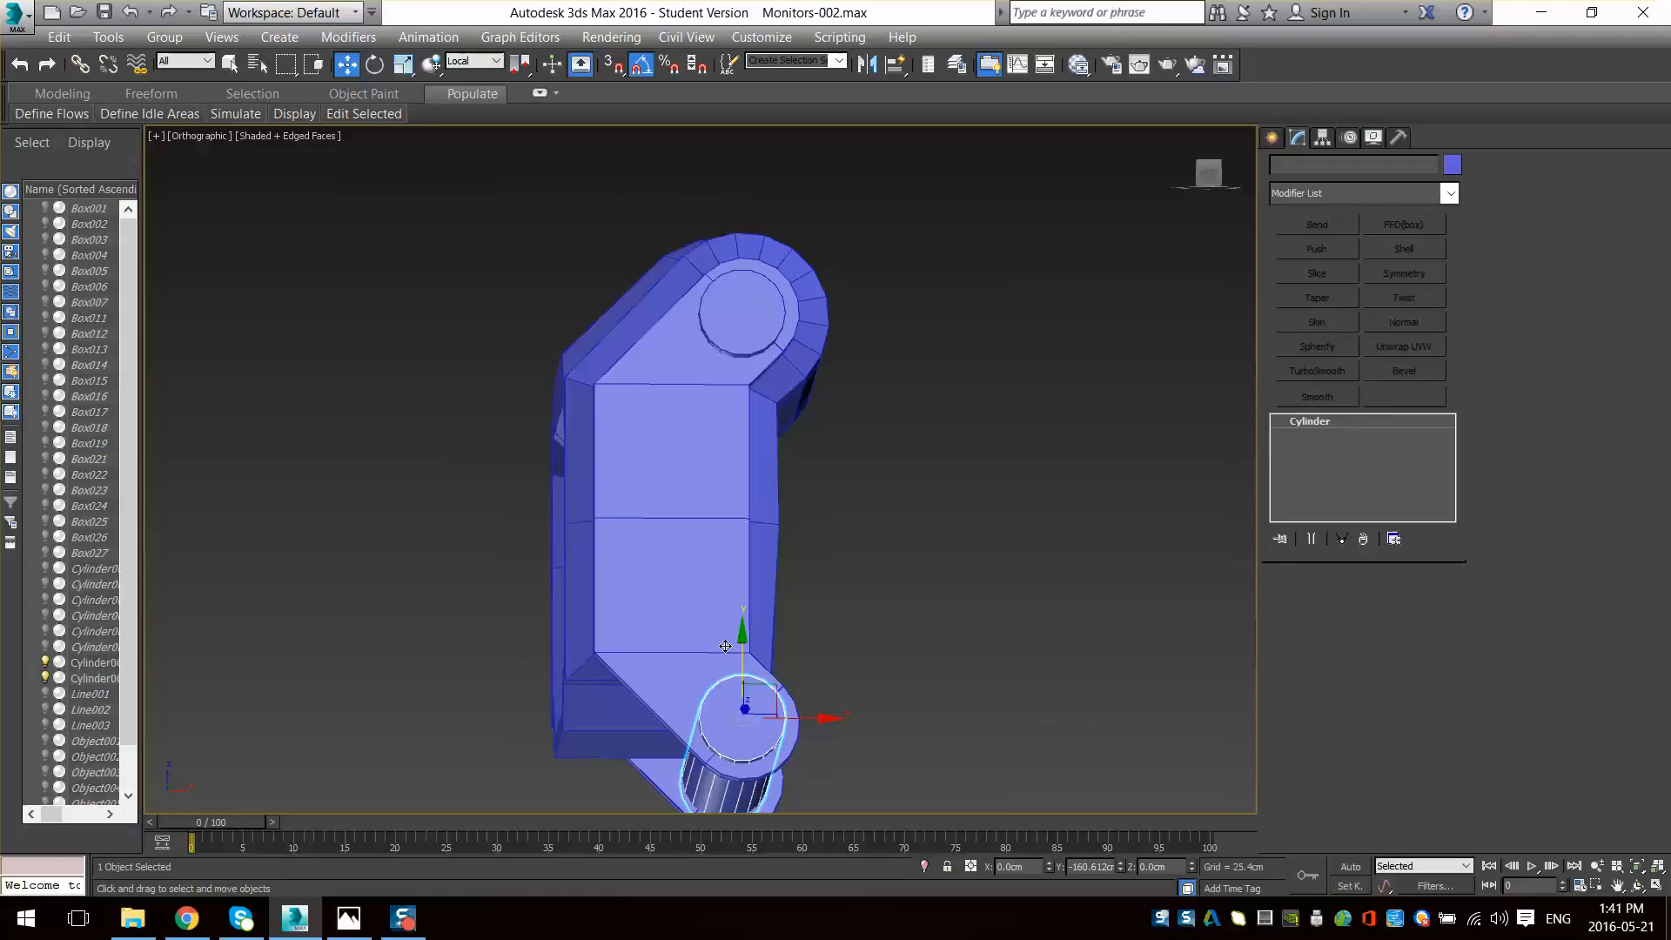
{"action": "key", "text": "Return"}
{"action": "scroll", "coordinate": [858, 538], "scroll_direction": "down", "scroll_amount": 3}
{"action": "key", "text": "F4"}
{"action": "mouse_move", "coordinate": [883, 606]}
{"action": "middle_mouse_down"}
{"action": "mouse_move", "coordinate": [848, 521]}
{"action": "mouse_move", "coordinate": [937, 512]}
{"action": "middle_mouse_up"}
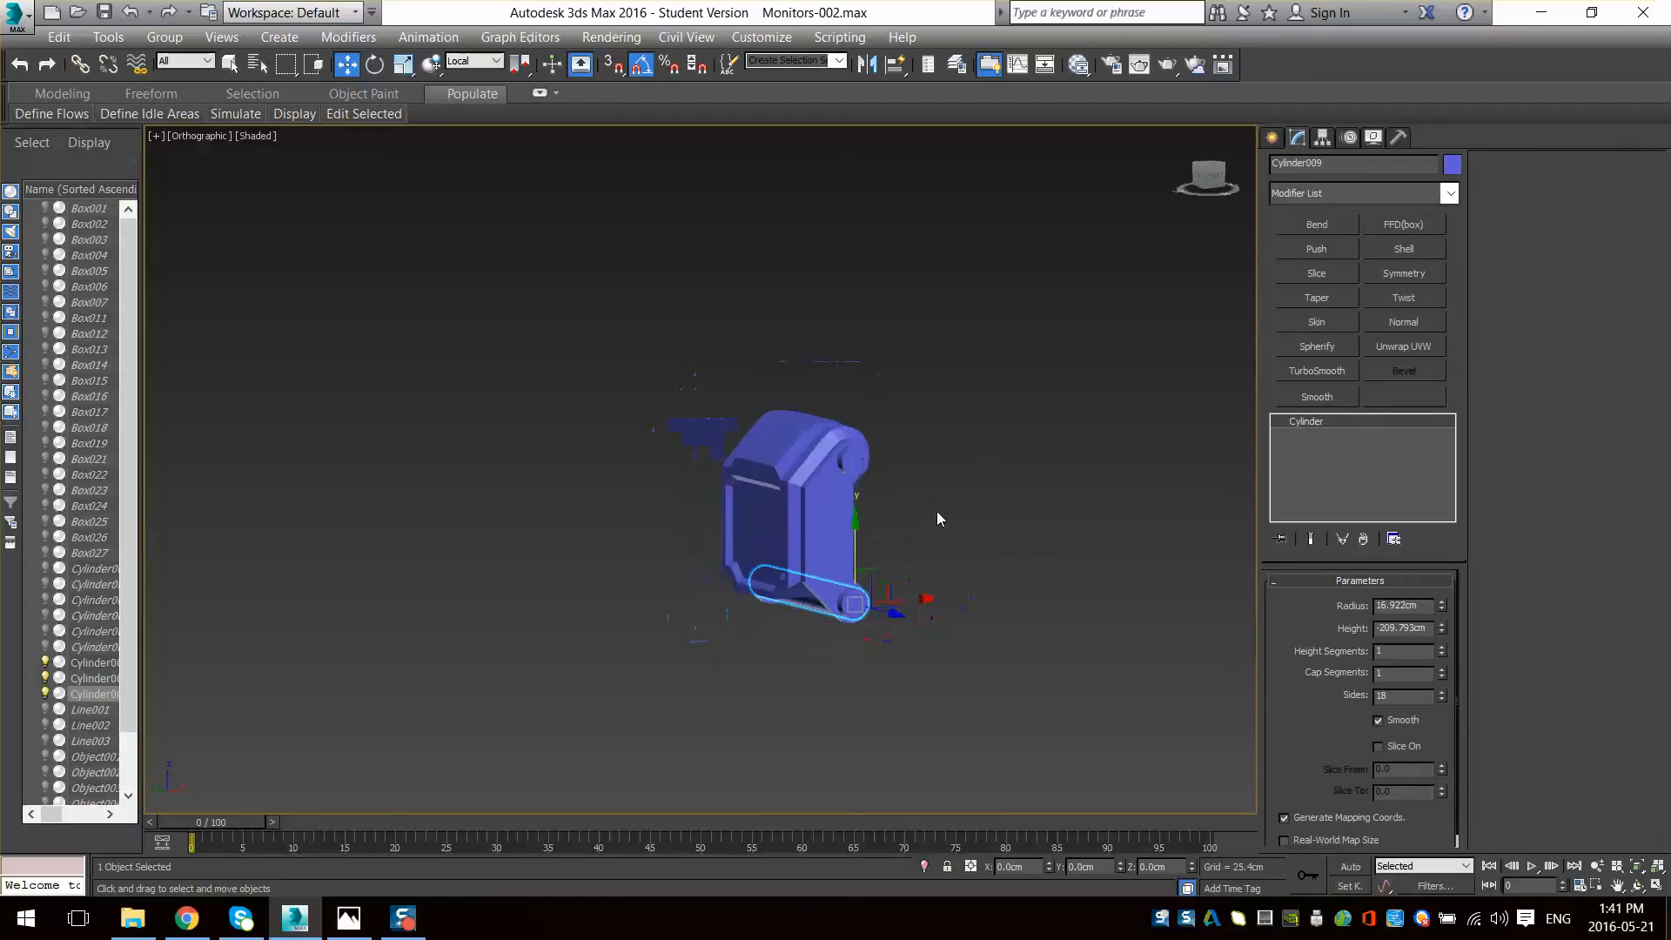
- Bring the hidden scene objects back into view
{"action": "right_click", "coordinate": [936, 519]}
{"action": "left_click", "coordinate": [996, 392]}
{"action": "scroll", "coordinate": [804, 607], "scroll_direction": "up", "scroll_amount": 5}
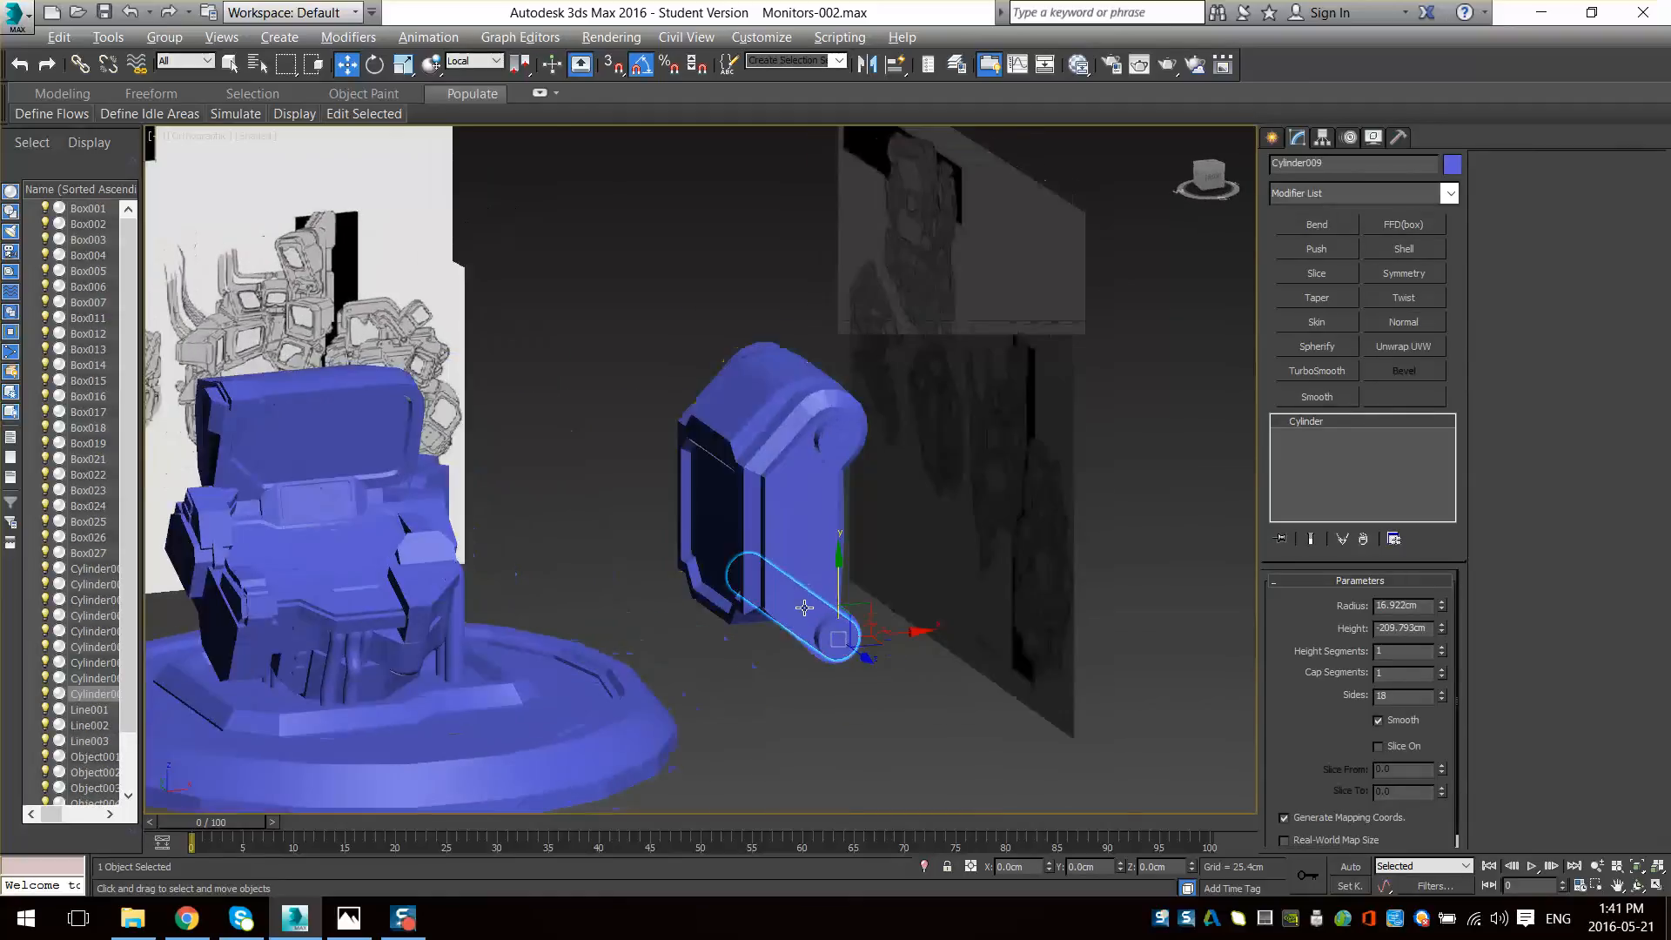
- Select the monitor housing and attach the upper and lower cylinders to it
{"action": "scroll", "coordinate": [690, 462], "scroll_direction": "up", "scroll_amount": 3}
{"action": "left_click", "coordinate": [731, 497]}
{"action": "key", "text": "F4"}
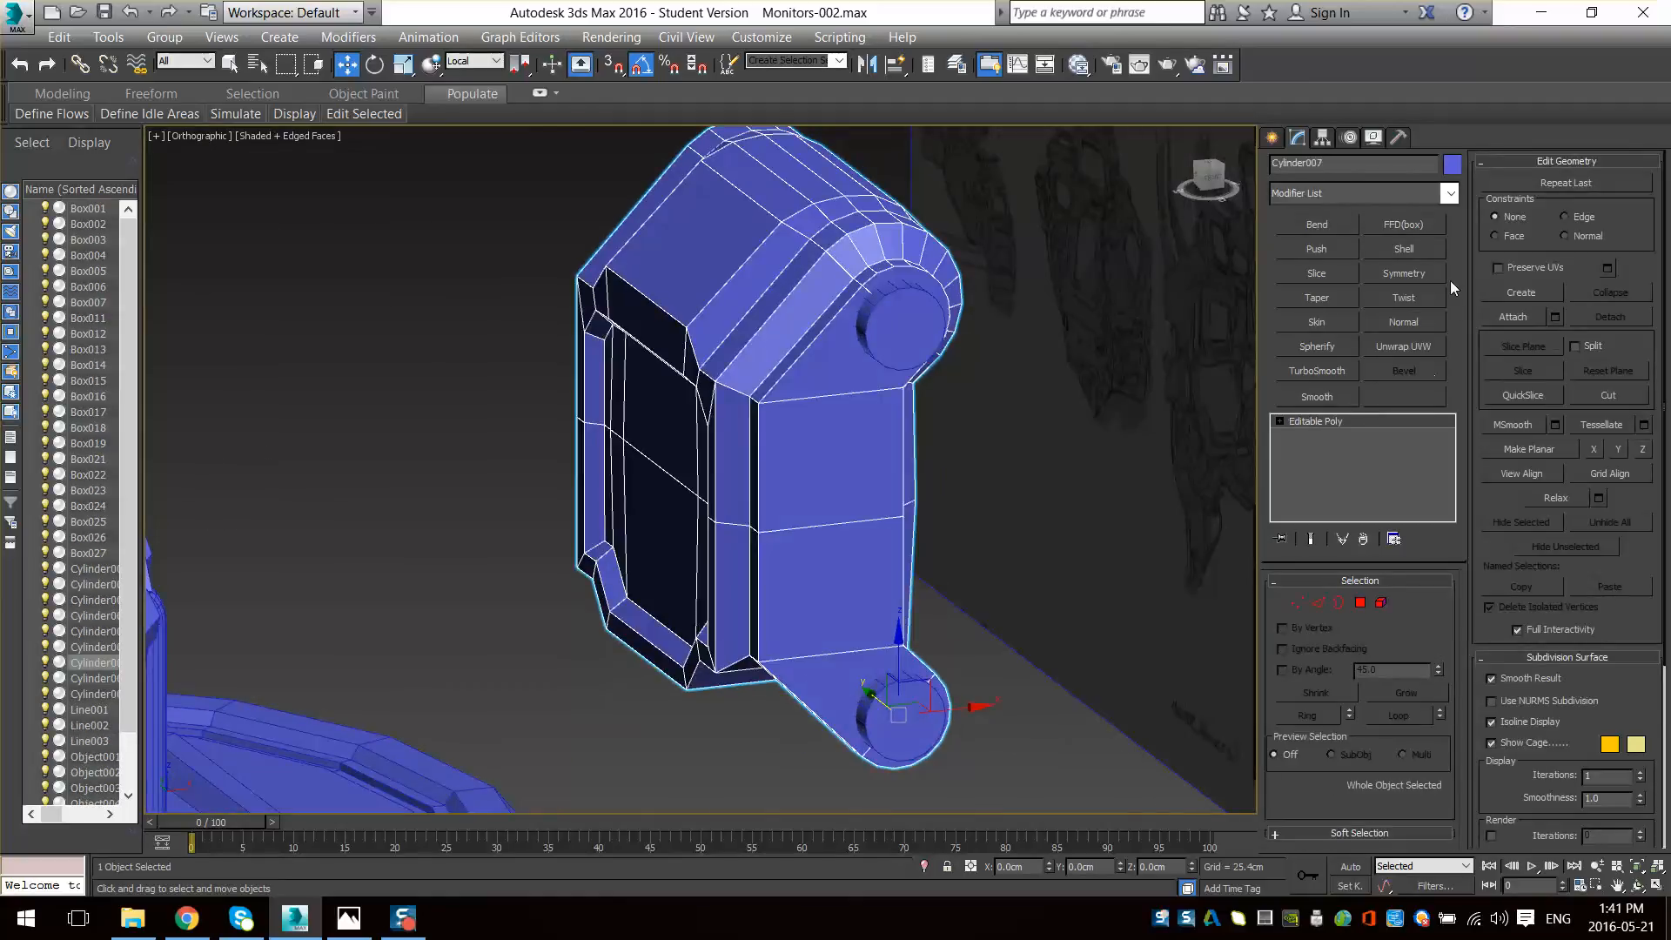
{"action": "left_click", "coordinate": [1501, 318]}
{"action": "scroll", "coordinate": [881, 618], "scroll_direction": "down", "scroll_amount": 4}
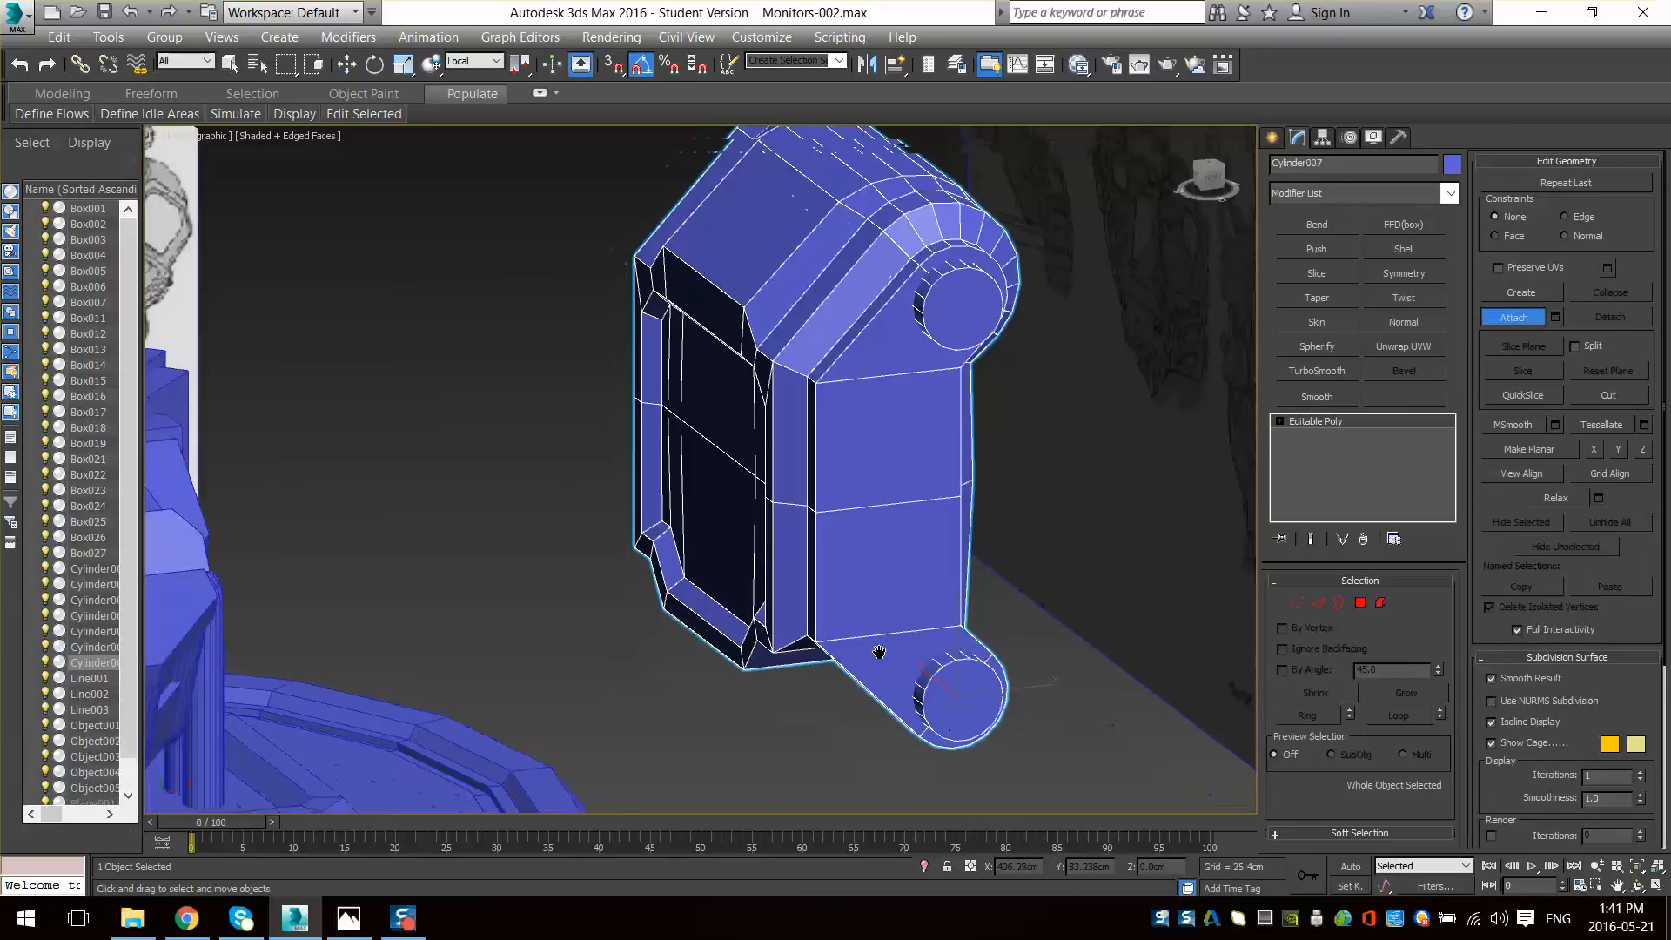
- Scale the monitor down uniformly and move it onto the round base beside the console
{"action": "key", "text": "r"}
{"action": "left_click_drag", "start_coordinate": [996, 659], "coordinate": [998, 837]}
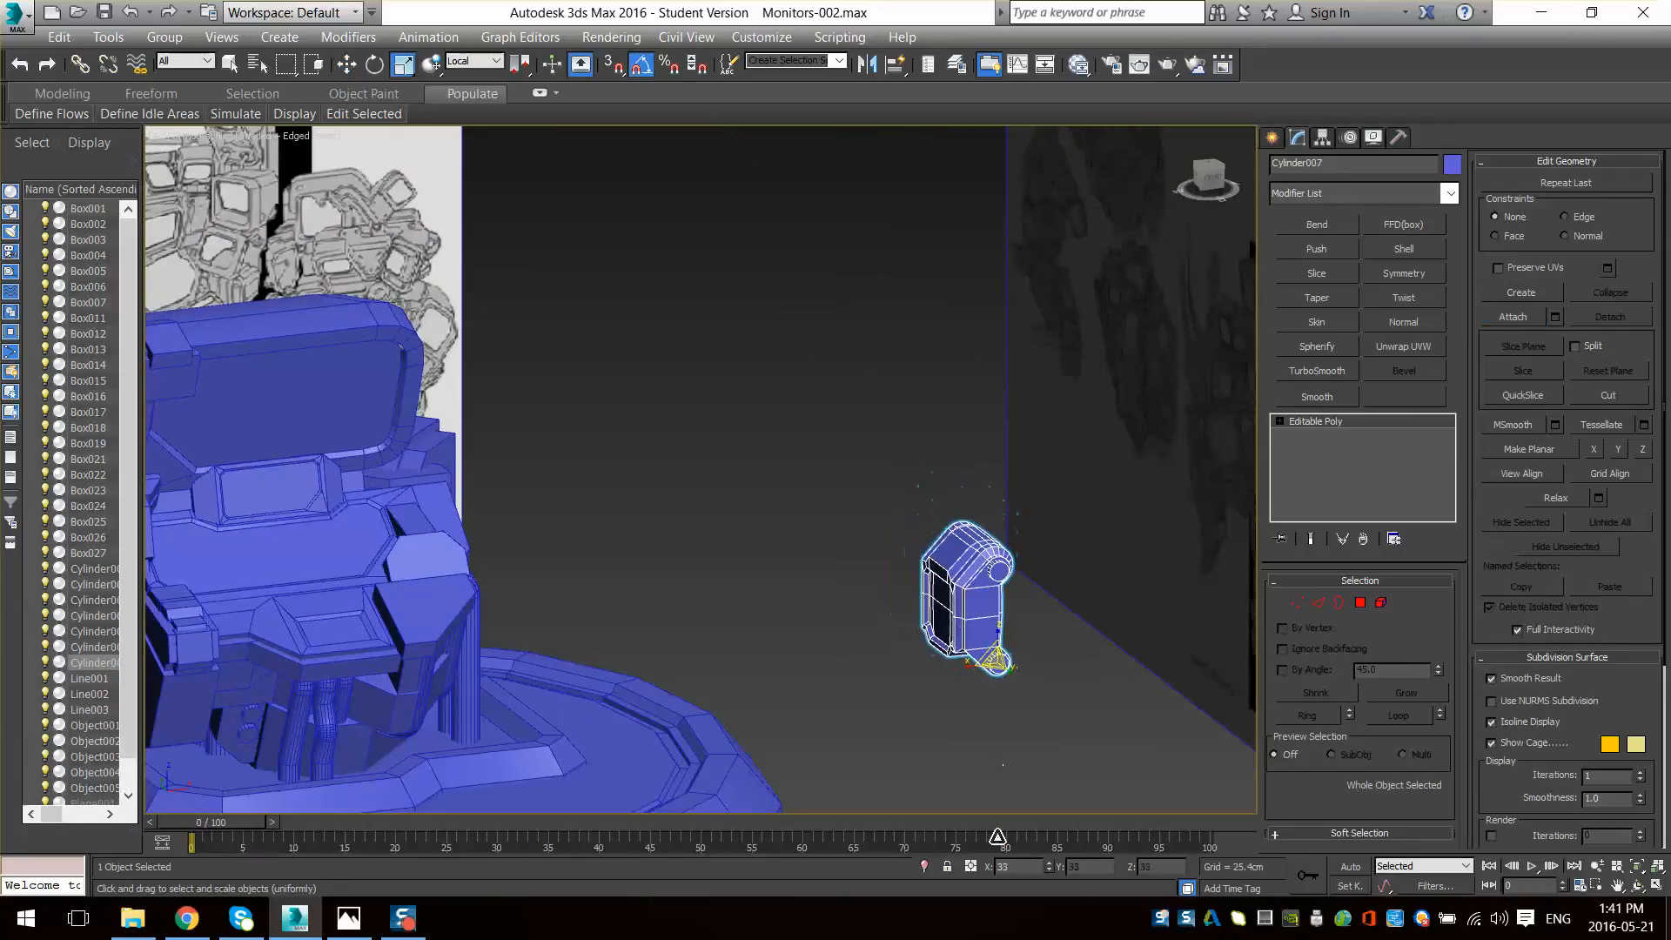
{"action": "key", "text": "w"}
{"action": "middle_click_drag", "start_coordinate": [989, 692], "coordinate": [1010, 653], "text": "alt"}
{"action": "left_click_drag", "start_coordinate": [1033, 653], "coordinate": [593, 797]}
{"action": "middle_click_drag", "start_coordinate": [593, 797], "coordinate": [854, 740]}
- Rotate the monitor about its vertical axis and move it up against the side of the console
{"action": "key", "text": "e"}
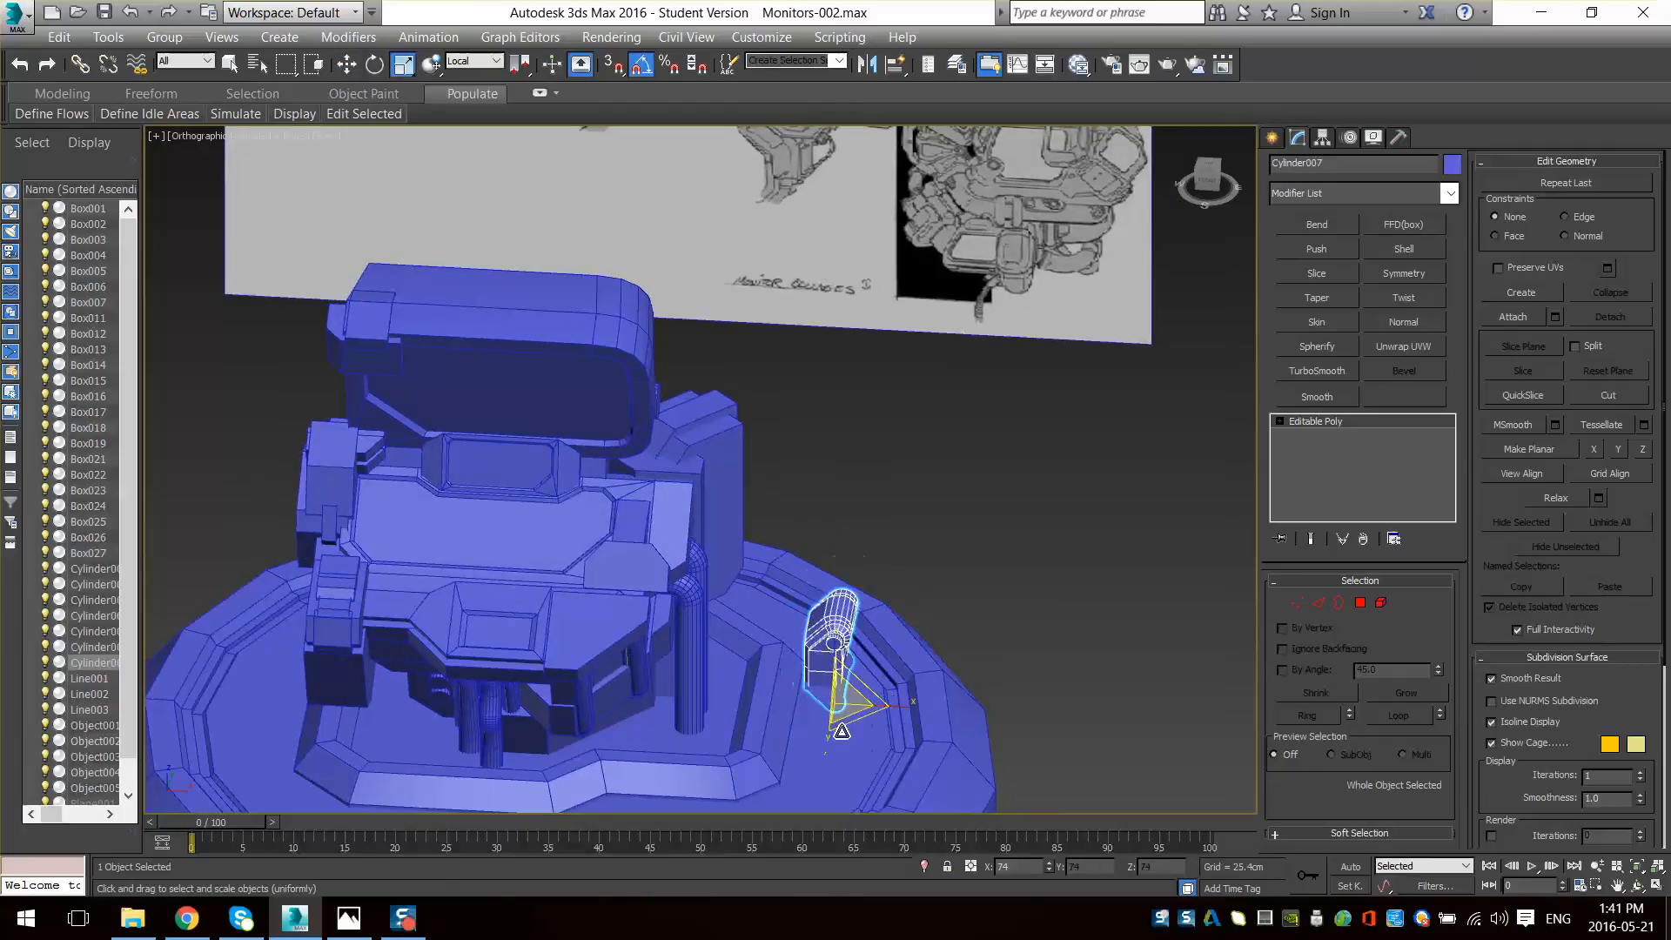
{"action": "left_click_drag", "start_coordinate": [854, 740], "coordinate": [898, 748]}
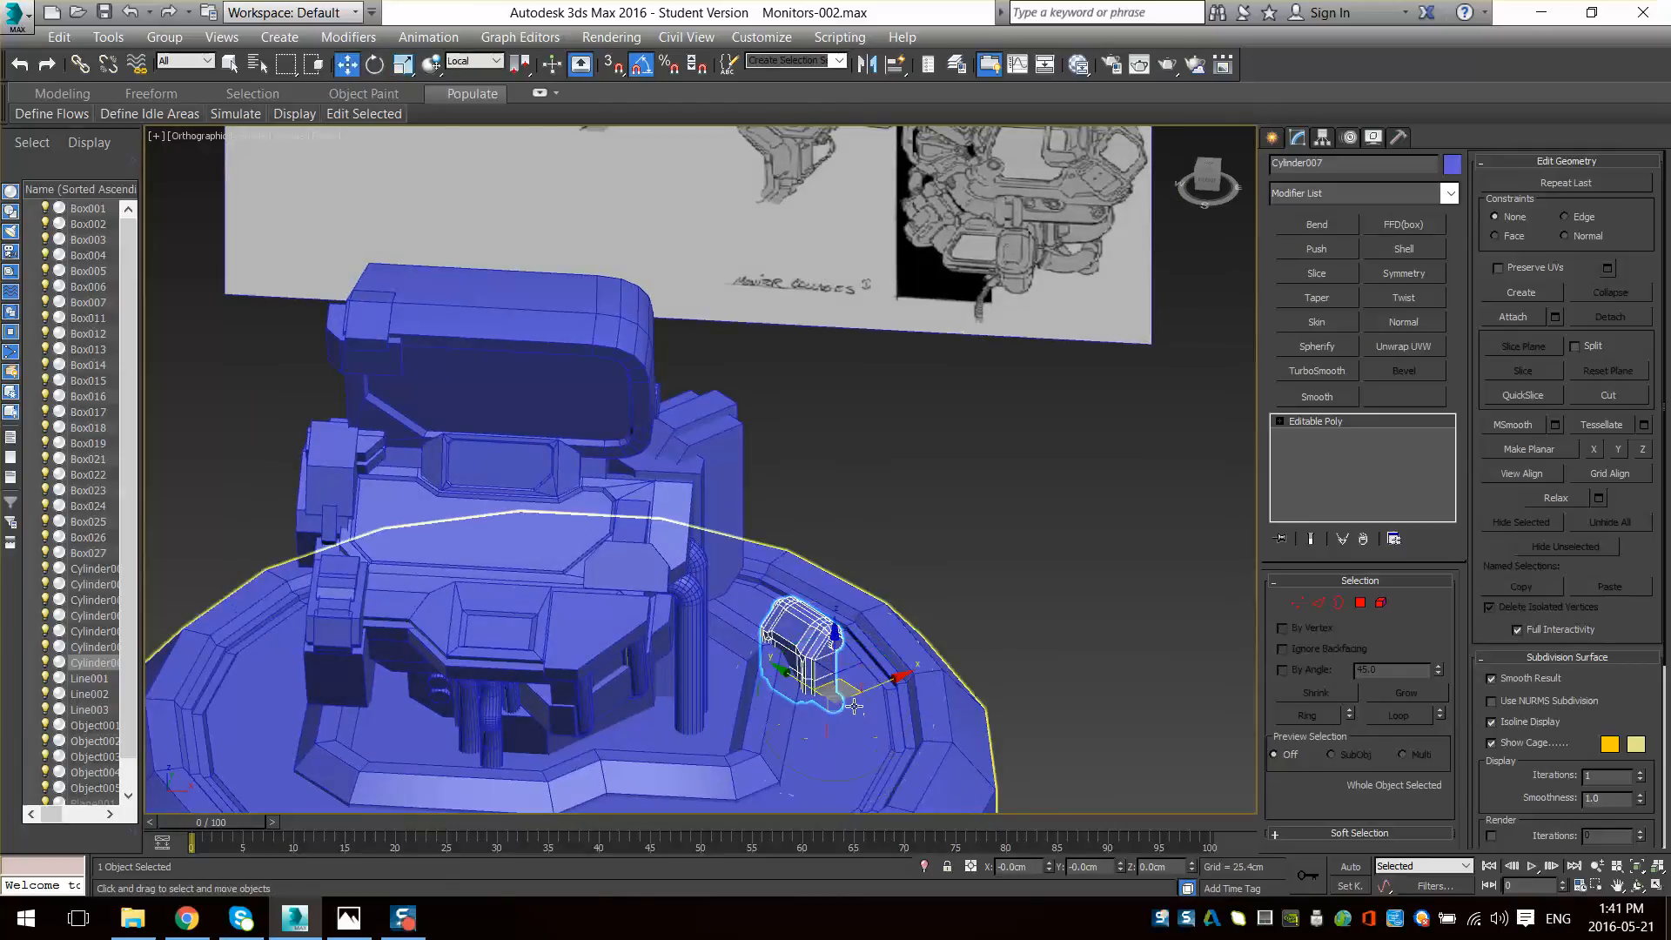
{"action": "key", "text": "w"}
{"action": "left_click_drag", "start_coordinate": [823, 629], "coordinate": [756, 402]}
{"action": "middle_click_drag", "start_coordinate": [756, 403], "coordinate": [754, 452], "text": "alt"}
- Scale the monitor up uniformly to about 131% and shift it outward beside the main screen
{"action": "scroll", "coordinate": [754, 453], "scroll_direction": "up", "scroll_amount": 3}
{"action": "key", "text": "r"}
{"action": "left_click_drag", "start_coordinate": [754, 455], "coordinate": [754, 411]}
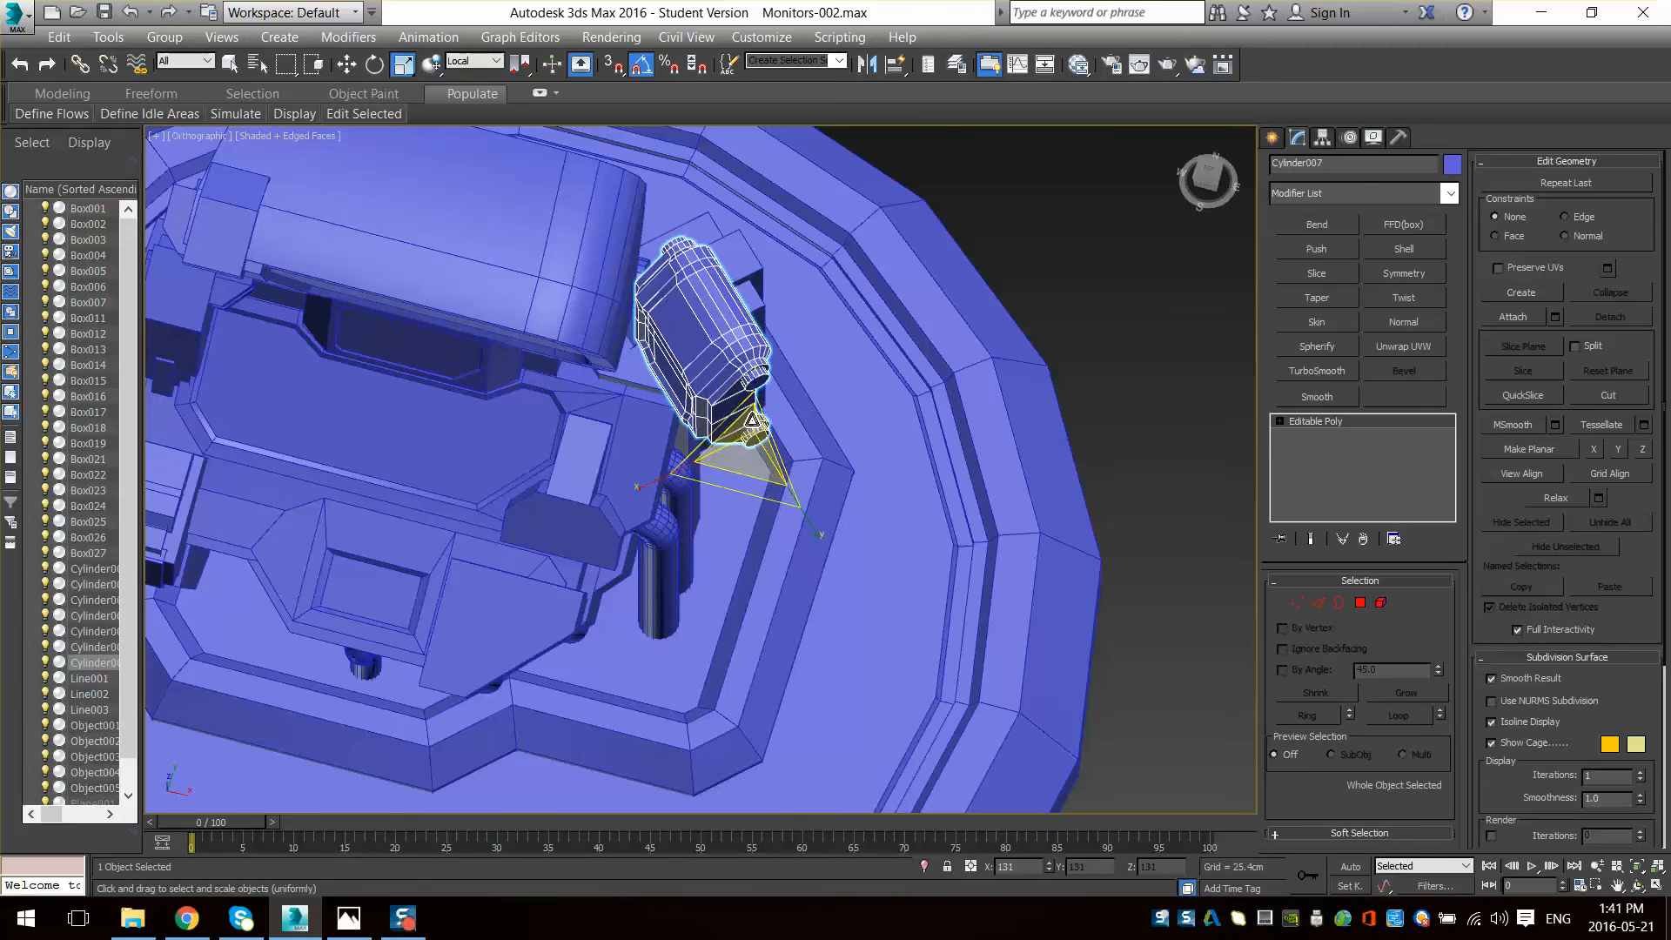
{"action": "key", "text": "w"}
{"action": "middle_click_drag", "start_coordinate": [784, 383], "coordinate": [771, 406], "text": "alt"}
{"action": "left_click_drag", "start_coordinate": [763, 388], "coordinate": [737, 471]}
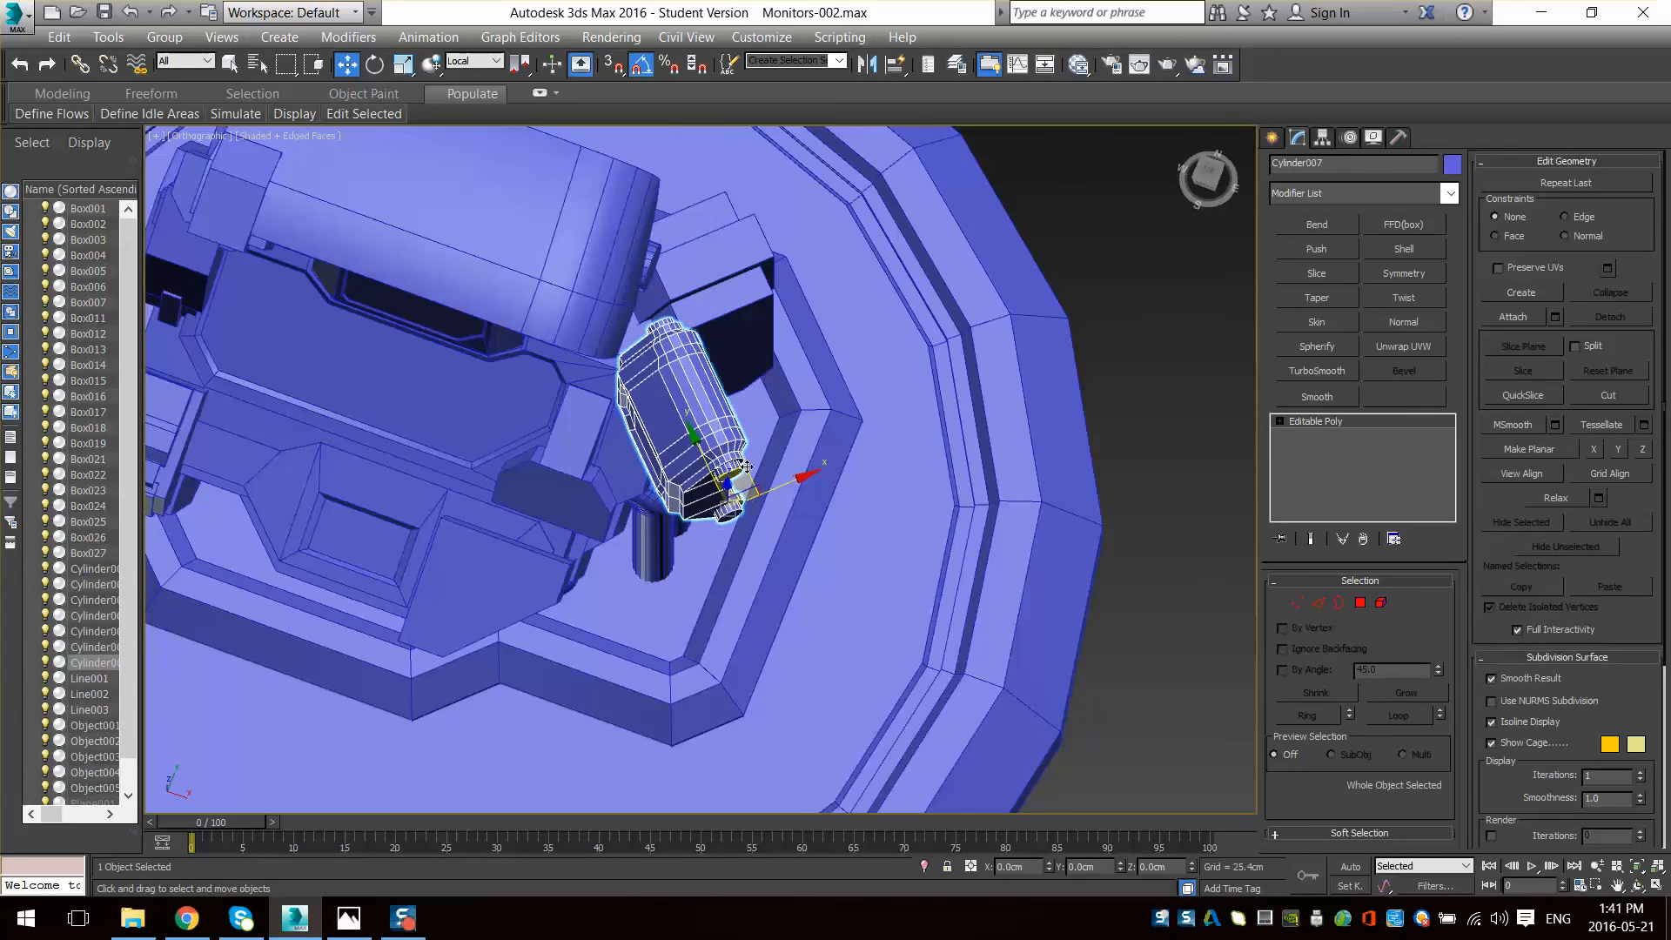
{"action": "middle_click_drag", "start_coordinate": [738, 471], "coordinate": [867, 500], "text": "alt"}
{"action": "scroll", "coordinate": [796, 376], "scroll_direction": "down", "scroll_amount": 4}
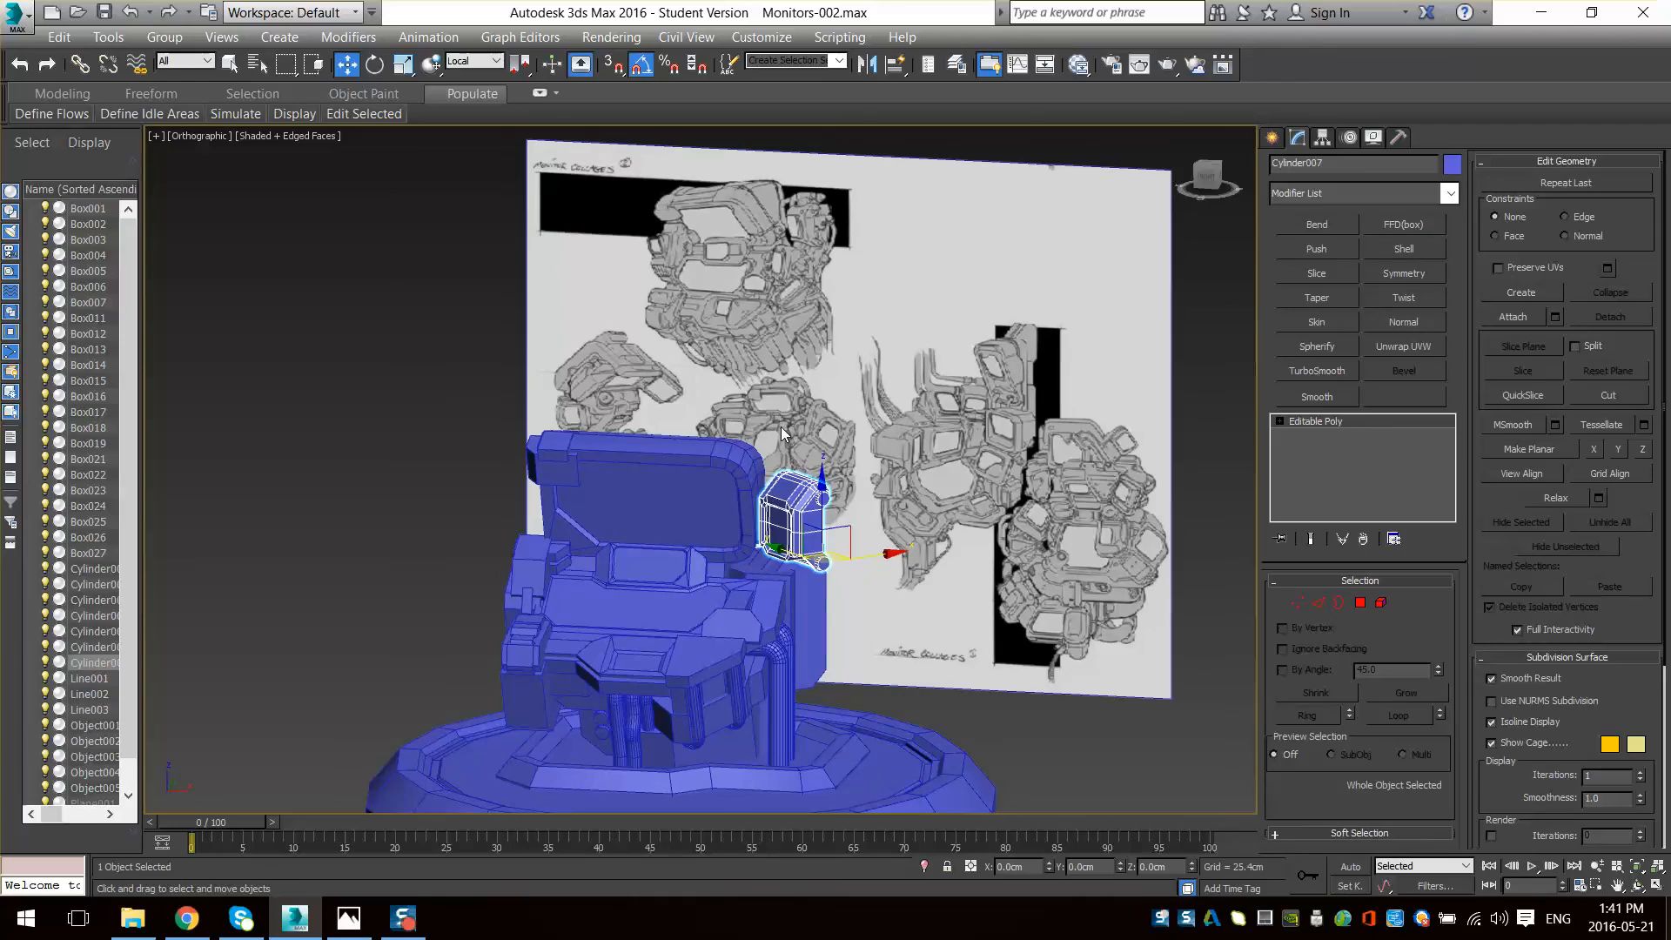
- Adjust the small monitor's position so it sits next to the main screen's outer edge
{"action": "mouse_move", "coordinate": [753, 441]}
{"action": "middle_mouse_down", "text": "alt"}
{"action": "mouse_move", "coordinate": [754, 489]}
{"action": "mouse_move", "coordinate": [679, 561]}
{"action": "mouse_move", "coordinate": [618, 526]}
{"action": "mouse_move", "coordinate": [742, 494]}
{"action": "mouse_move", "coordinate": [871, 374]}
{"action": "mouse_move", "coordinate": [827, 387]}
{"action": "mouse_move", "coordinate": [955, 351]}
{"action": "mouse_move", "coordinate": [846, 386]}
{"action": "mouse_move", "coordinate": [870, 409]}
{"action": "mouse_move", "coordinate": [940, 418]}
{"action": "mouse_move", "coordinate": [1007, 399]}
{"action": "mouse_move", "coordinate": [951, 457]}
{"action": "mouse_move", "coordinate": [983, 472]}
{"action": "mouse_move", "coordinate": [900, 584]}
{"action": "middle_mouse_up", "text": "alt"}
{"action": "scroll", "coordinate": [748, 492], "scroll_direction": "up", "scroll_amount": 4}
{"action": "scroll", "coordinate": [827, 387], "scroll_direction": "down", "scroll_amount": 3}
{"action": "scroll", "coordinate": [929, 535], "scroll_direction": "up", "scroll_amount": 2}
{"action": "left_click_drag", "start_coordinate": [884, 596], "coordinate": [913, 548]}
{"action": "middle_click_drag", "start_coordinate": [914, 549], "coordinate": [907, 510], "text": "alt"}
- Rotate the small monitor -20 degrees about its Y axis using the Local coordinate system
{"action": "key", "text": "e"}
{"action": "key", "text": "w"}
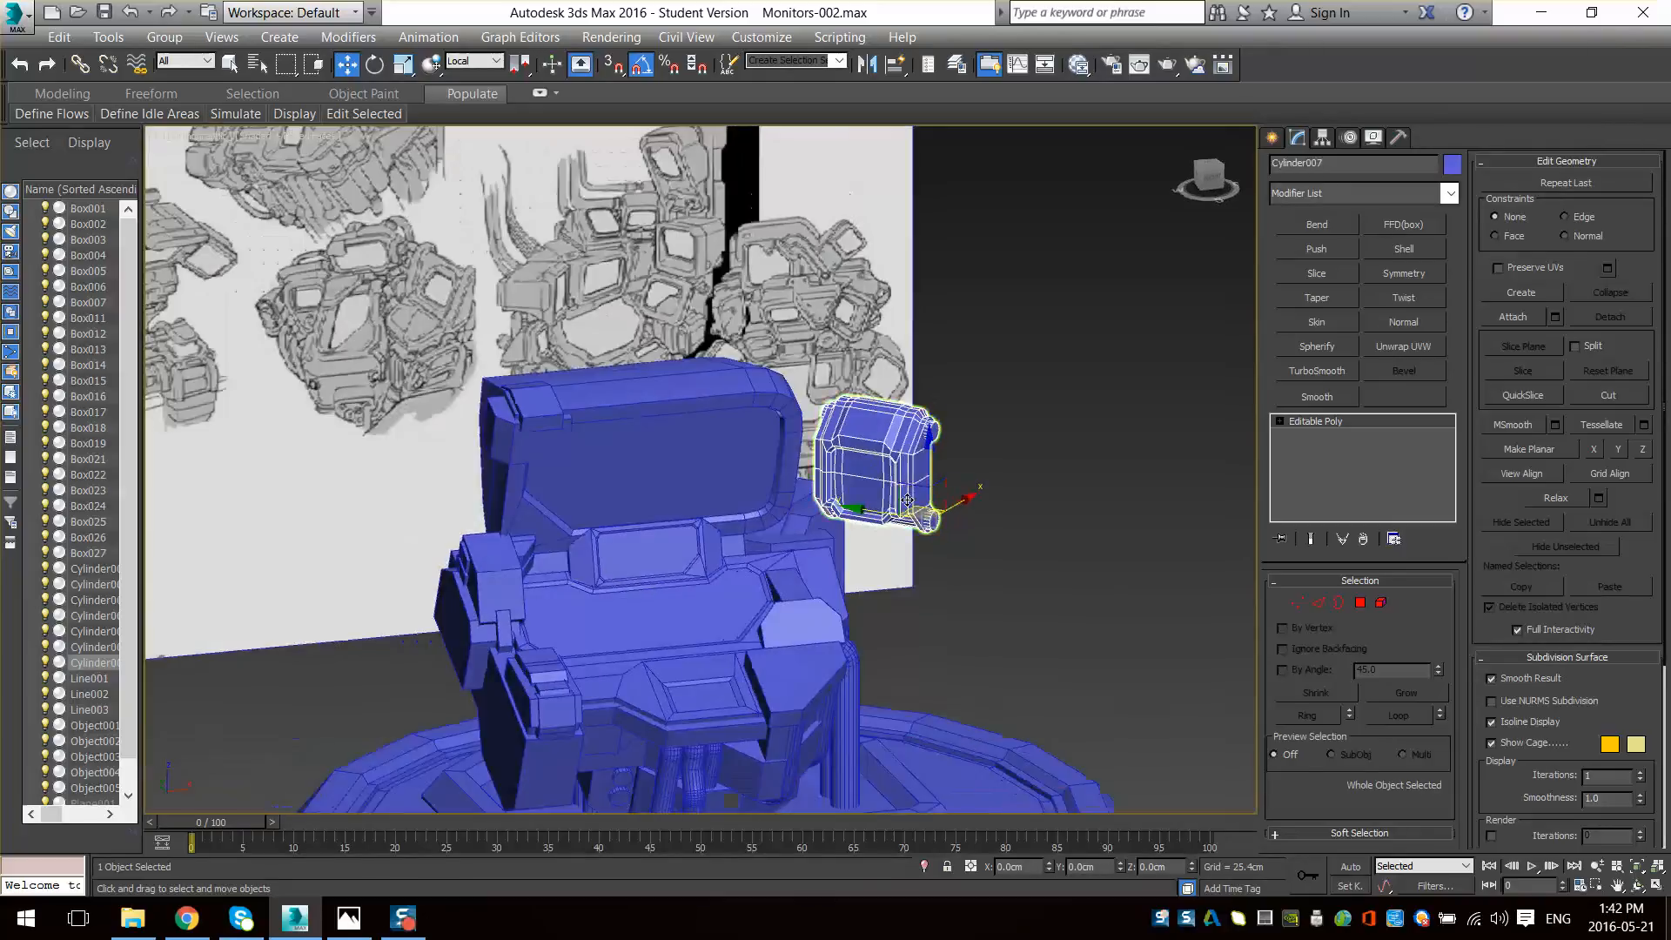
{"action": "key", "text": "e"}
{"action": "left_click", "coordinate": [475, 66]}
{"action": "left_click", "coordinate": [467, 138]}
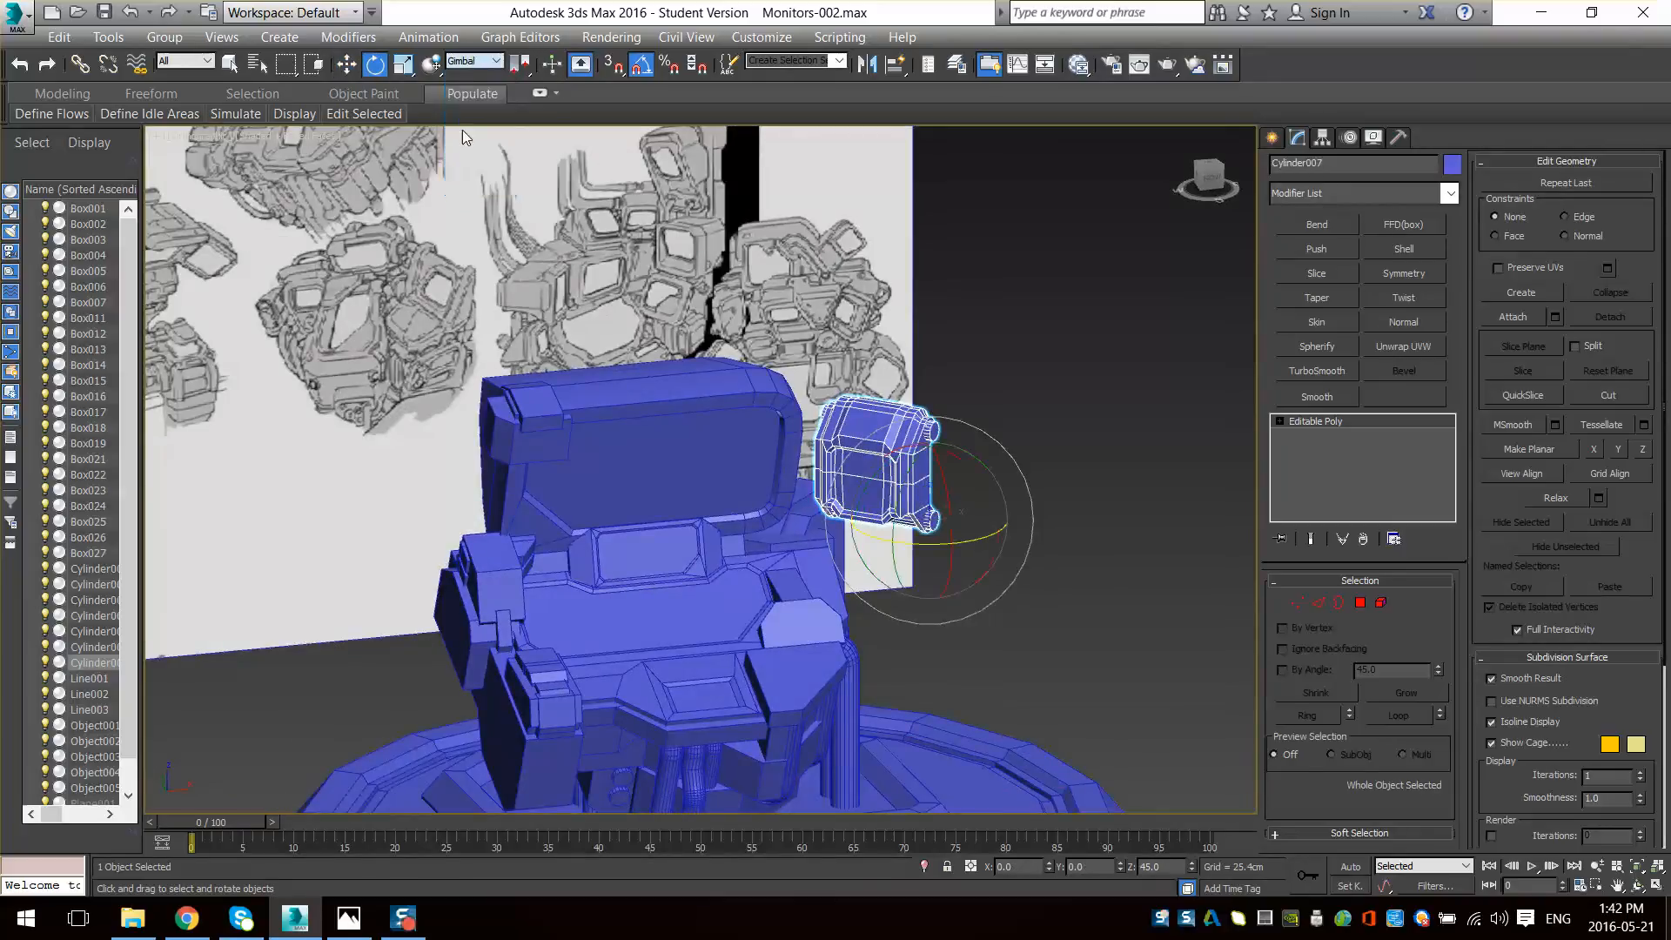
{"action": "left_click", "coordinate": [470, 61]}
{"action": "left_click", "coordinate": [464, 124]}
{"action": "middle_click_drag", "start_coordinate": [905, 505], "coordinate": [920, 481], "text": "alt"}
{"action": "left_click_drag", "start_coordinate": [925, 497], "coordinate": [913, 516]}
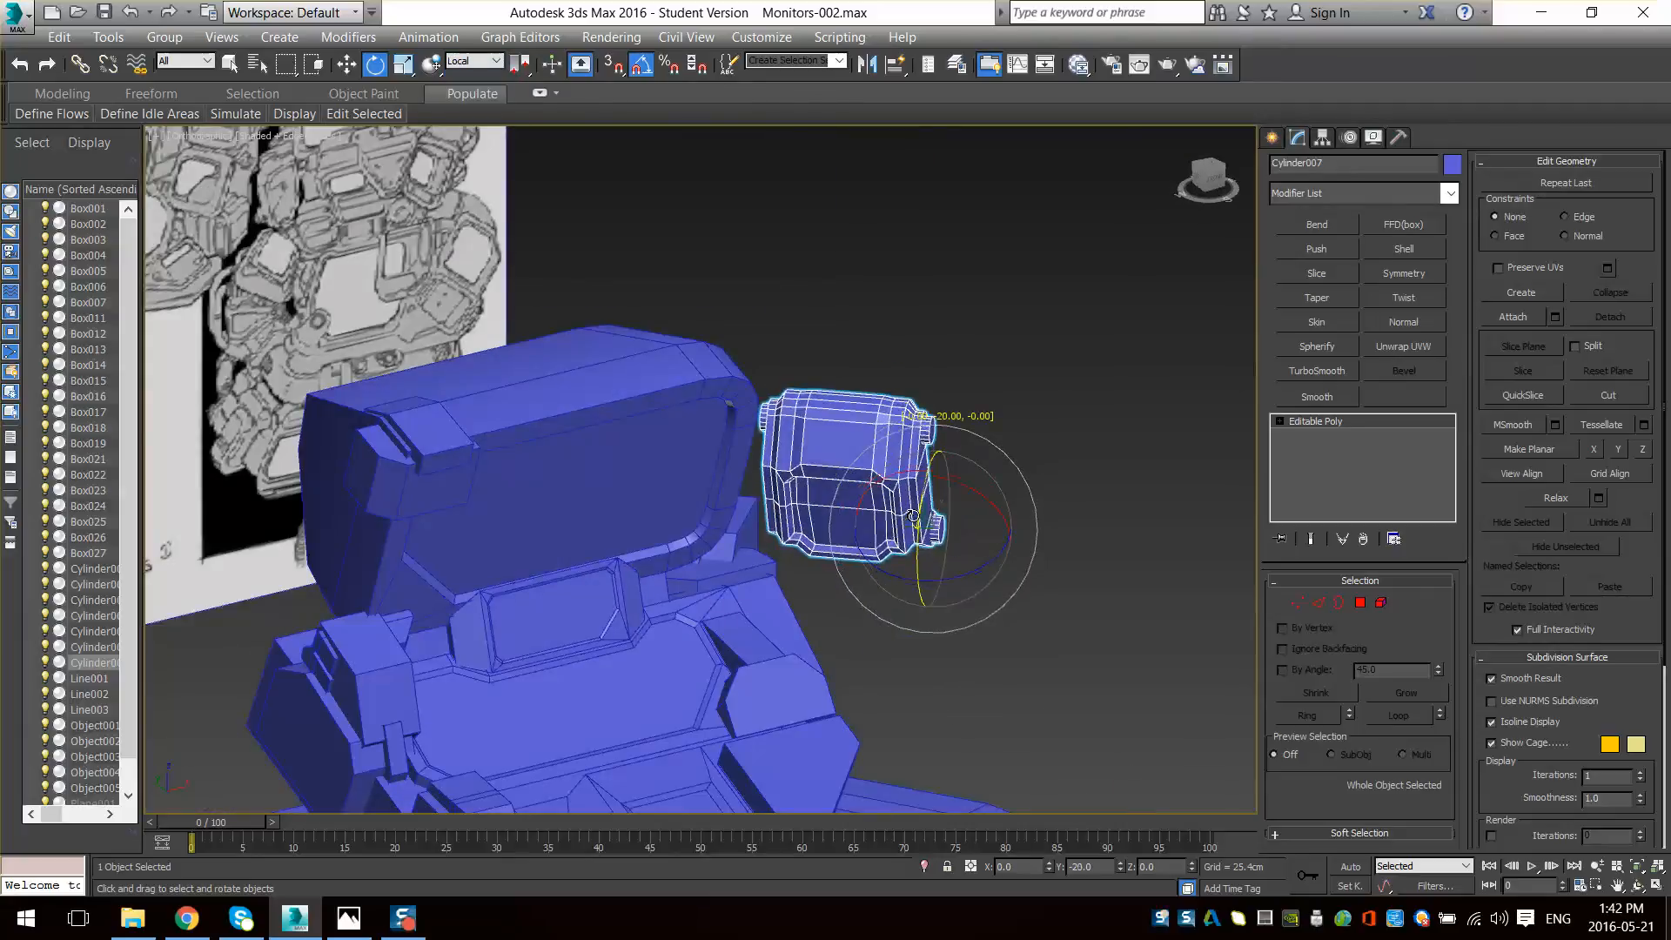
- Switch to a perspective view and check the small monitor's placement against the whole console
{"action": "mouse_move", "coordinate": [974, 507]}
{"action": "middle_mouse_down", "text": "alt"}
{"action": "mouse_move", "coordinate": [990, 513]}
{"action": "mouse_move", "coordinate": [953, 474]}
{"action": "mouse_move", "coordinate": [962, 502]}
{"action": "mouse_move", "coordinate": [1058, 477]}
{"action": "mouse_move", "coordinate": [1041, 458]}
{"action": "mouse_move", "coordinate": [1021, 476]}
{"action": "mouse_move", "coordinate": [1062, 553]}
{"action": "mouse_move", "coordinate": [937, 542]}
{"action": "mouse_move", "coordinate": [981, 567]}
{"action": "mouse_move", "coordinate": [938, 612]}
{"action": "mouse_move", "coordinate": [969, 581]}
{"action": "mouse_move", "coordinate": [957, 692]}
{"action": "mouse_move", "coordinate": [916, 521]}
{"action": "middle_mouse_up", "text": "alt"}
{"action": "key", "text": "w"}
{"action": "key", "text": "e"}
{"action": "scroll", "coordinate": [929, 635], "scroll_direction": "up", "scroll_amount": 4}
{"action": "key", "text": "p"}
{"action": "scroll", "coordinate": [957, 692], "scroll_direction": "down", "scroll_amount": 5}
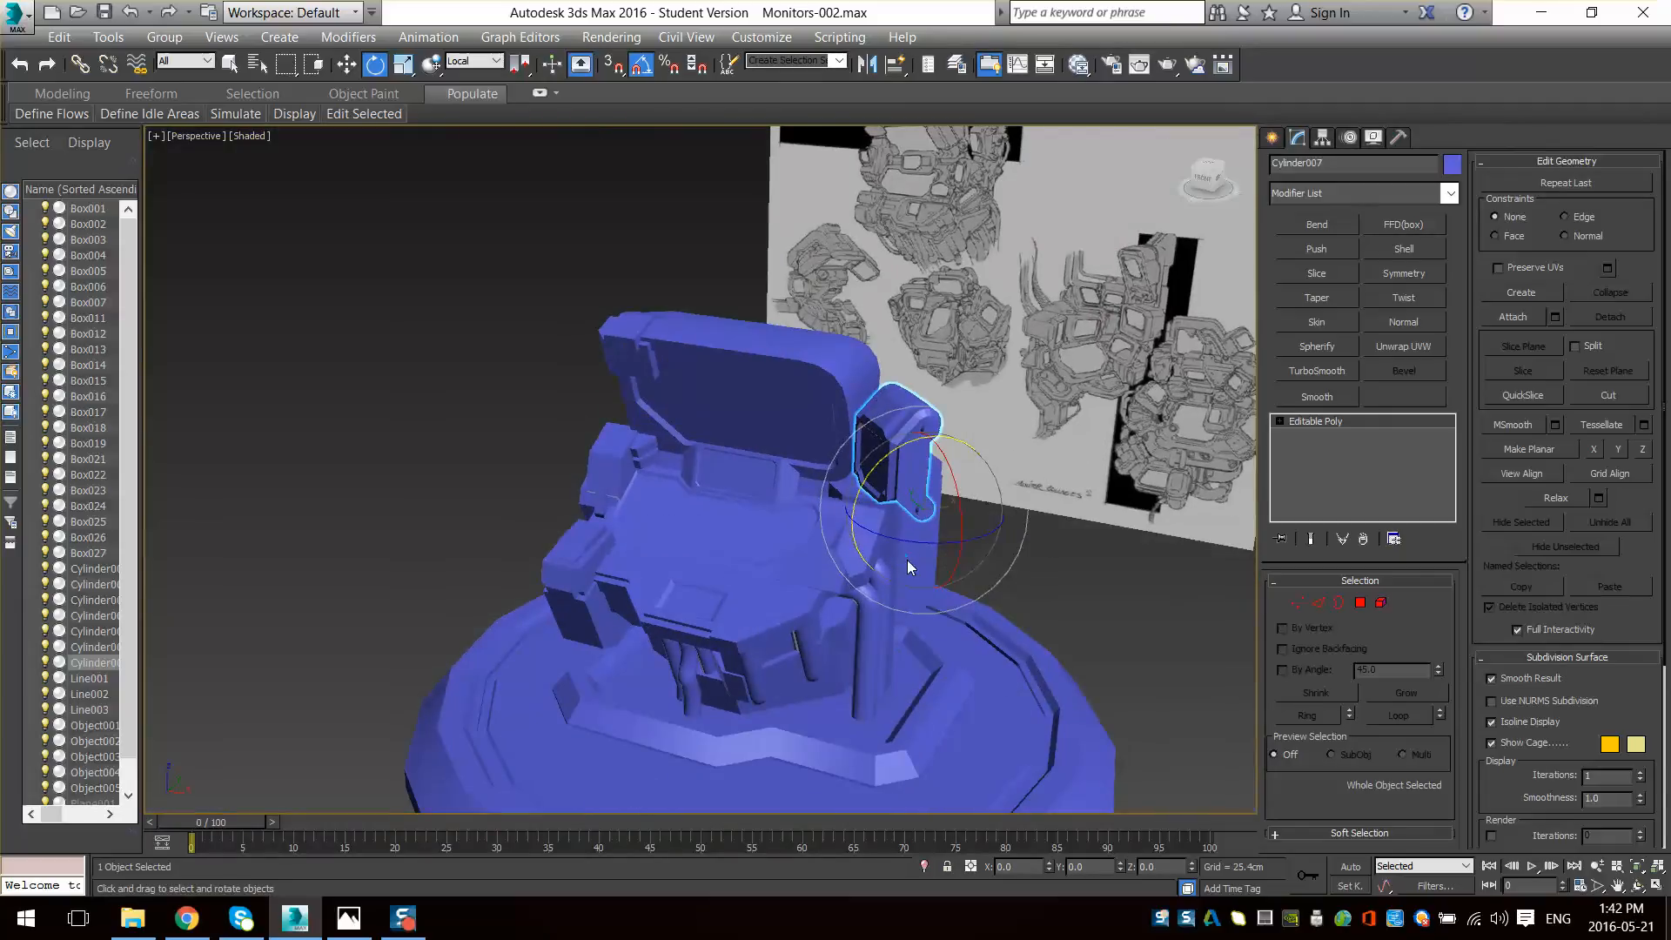